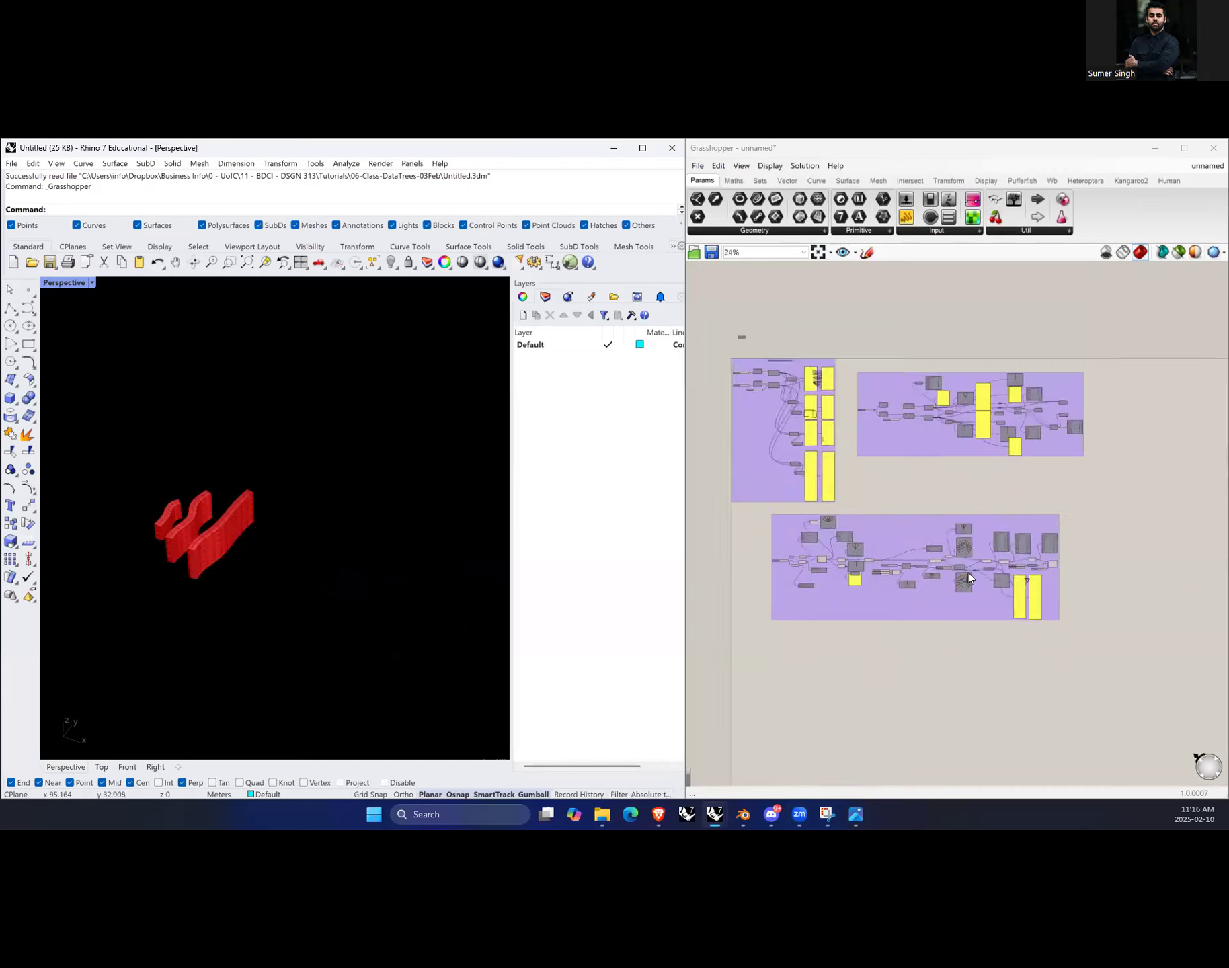
scroll(1022, 323, "up", 2)
scroll(859, 539, "down", 5)
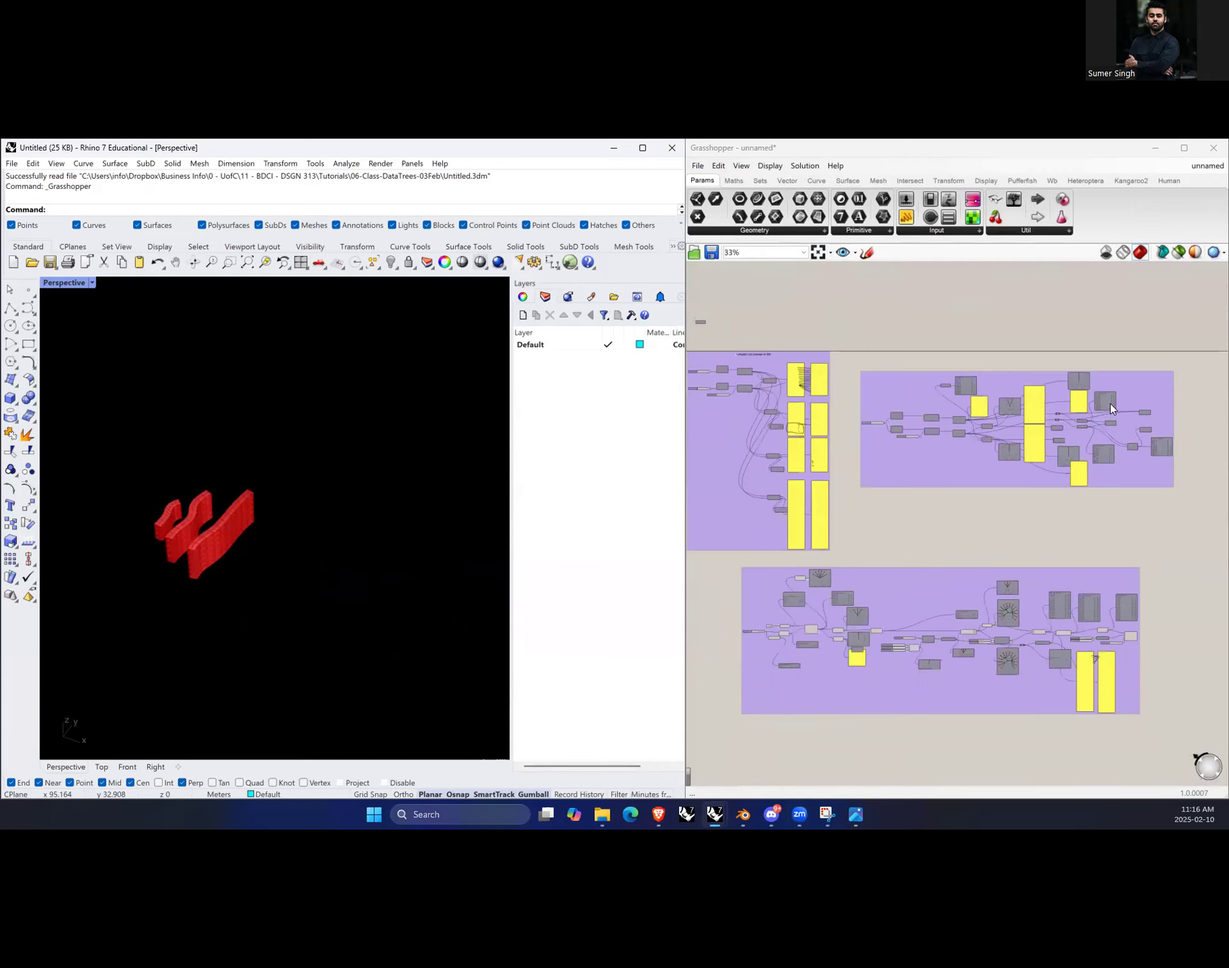
scroll(1108, 401, "up", 5)
scroll(1031, 418, "down", 5)
scroll(1031, 419, "down", 2)
scroll(941, 593, "up", 3)
scroll(1051, 568, "down", 1)
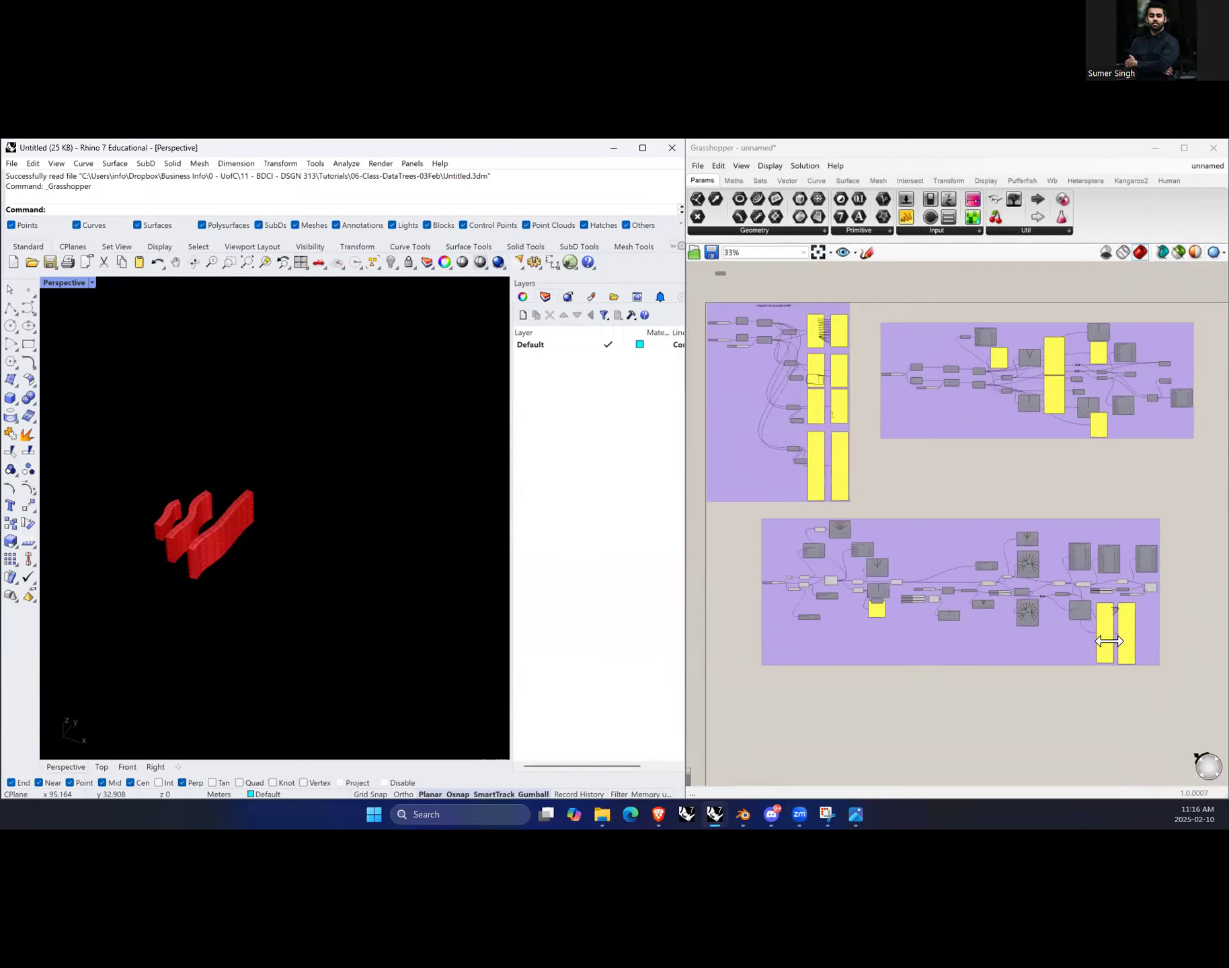
Step: Select the lower group of components and turn off its preview
left_click_drag(1178, 689, 749, 515)
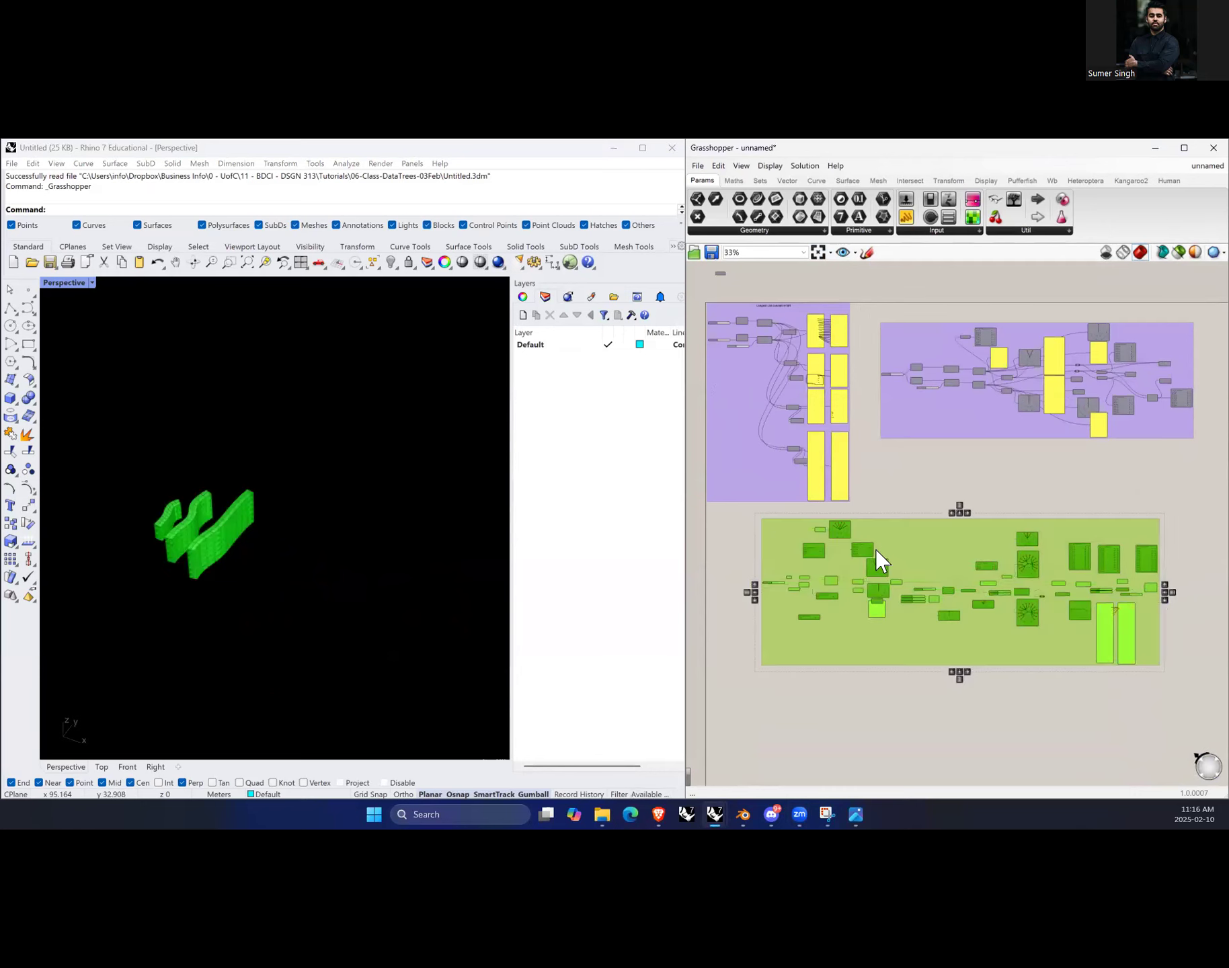
key("ctrl+q")
left_click(1040, 779)
Step: Select the lower group of components again and disable them
scroll(1107, 599, "up", 5)
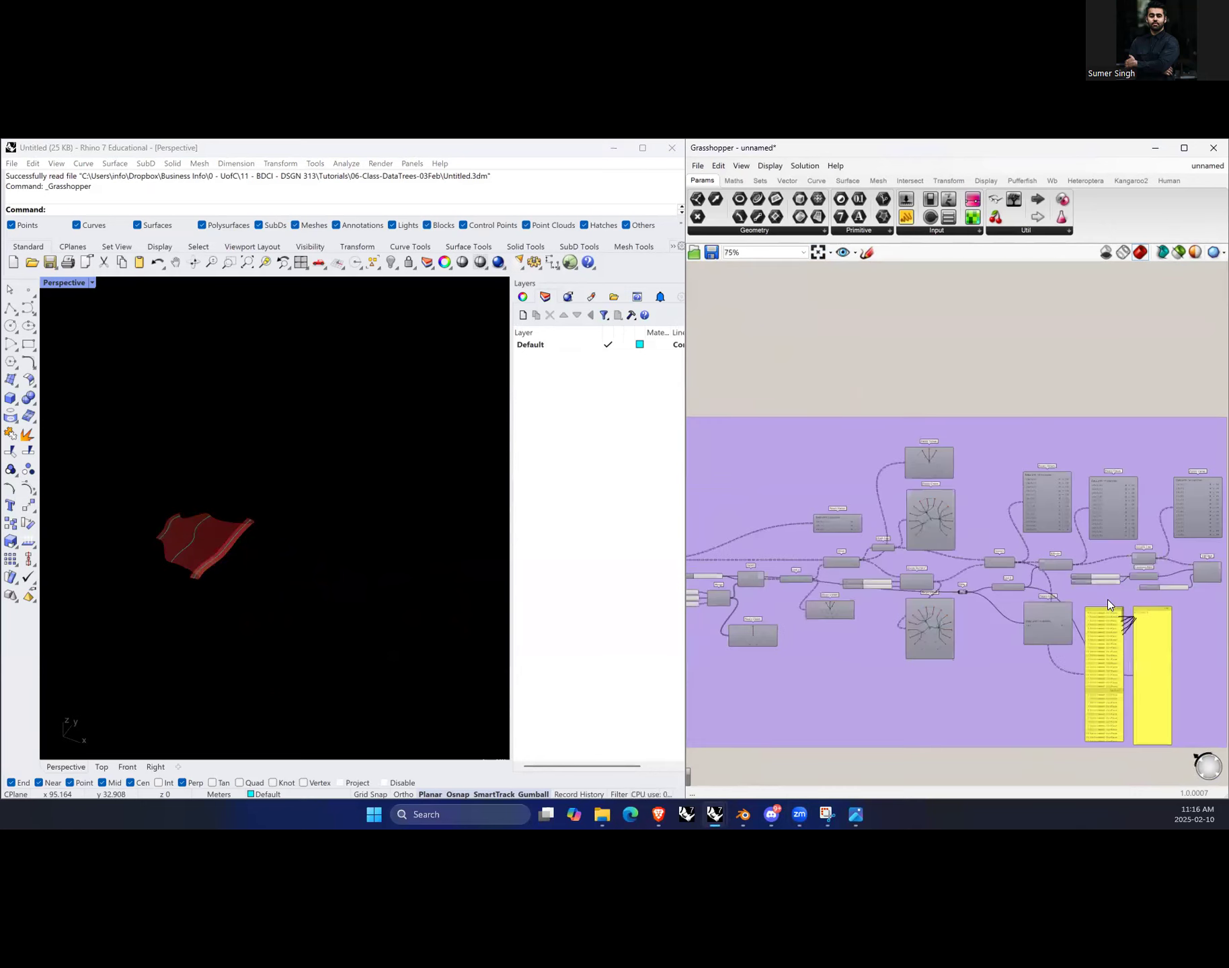
scroll(1117, 564, "up", 1)
scroll(1110, 565, "down", 6)
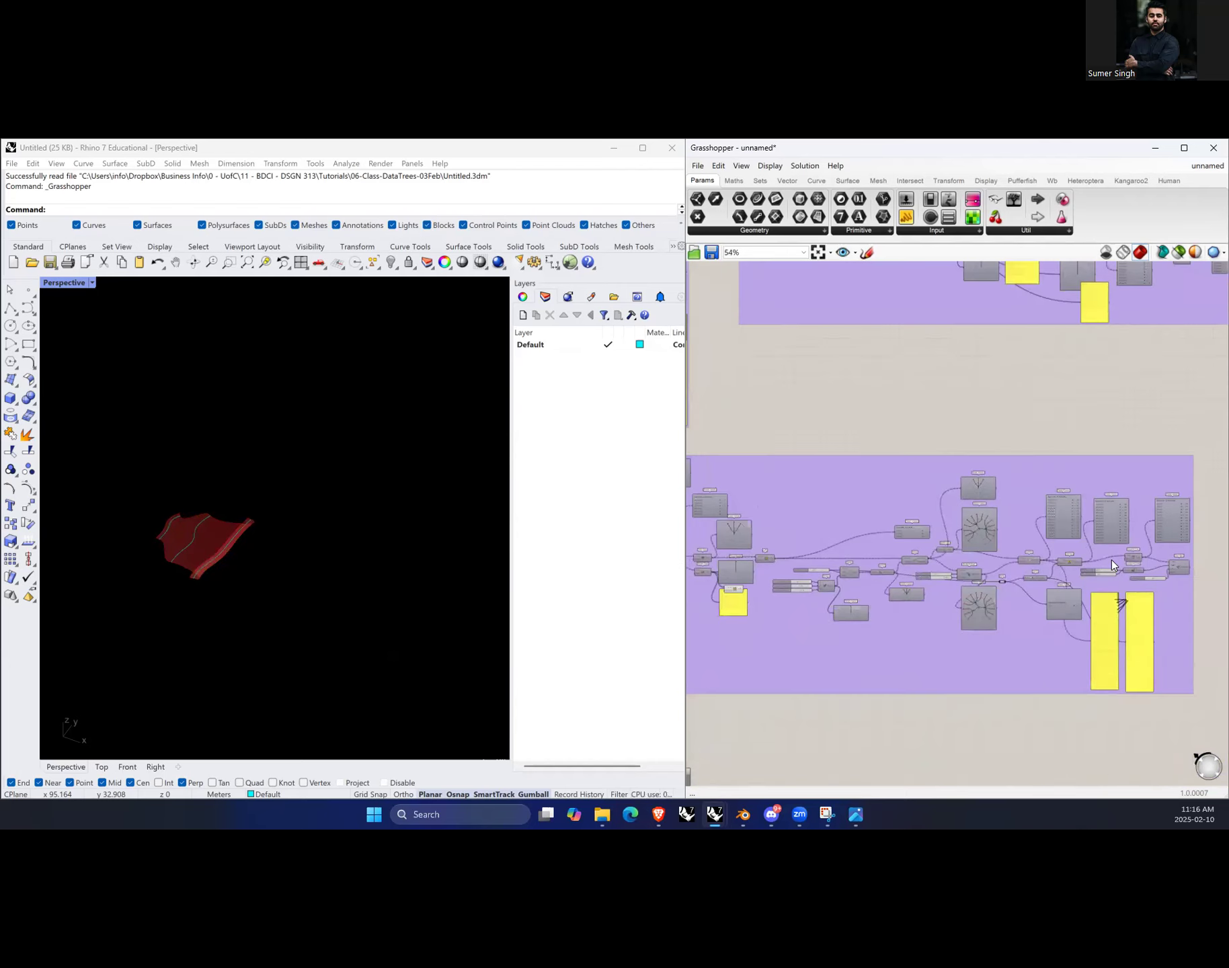
left_click_drag(1187, 670, 754, 490)
key("ctrl+e")
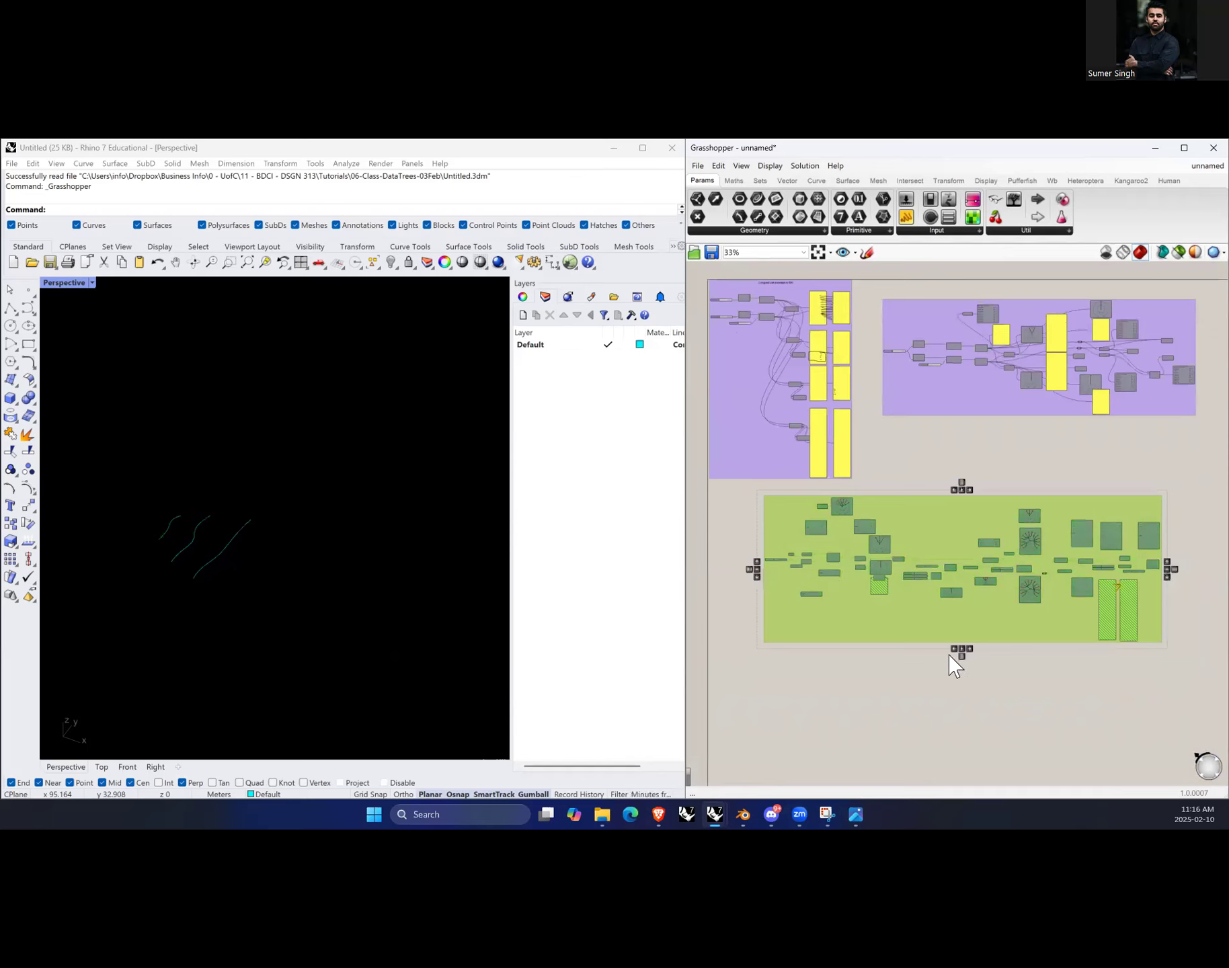
left_click(968, 695)
Step: Add a Shift List component to an empty area of the canvas
scroll(215, 561, "down", 3)
right_click_drag(216, 561, 298, 589)
scroll(1022, 645, "down", 3)
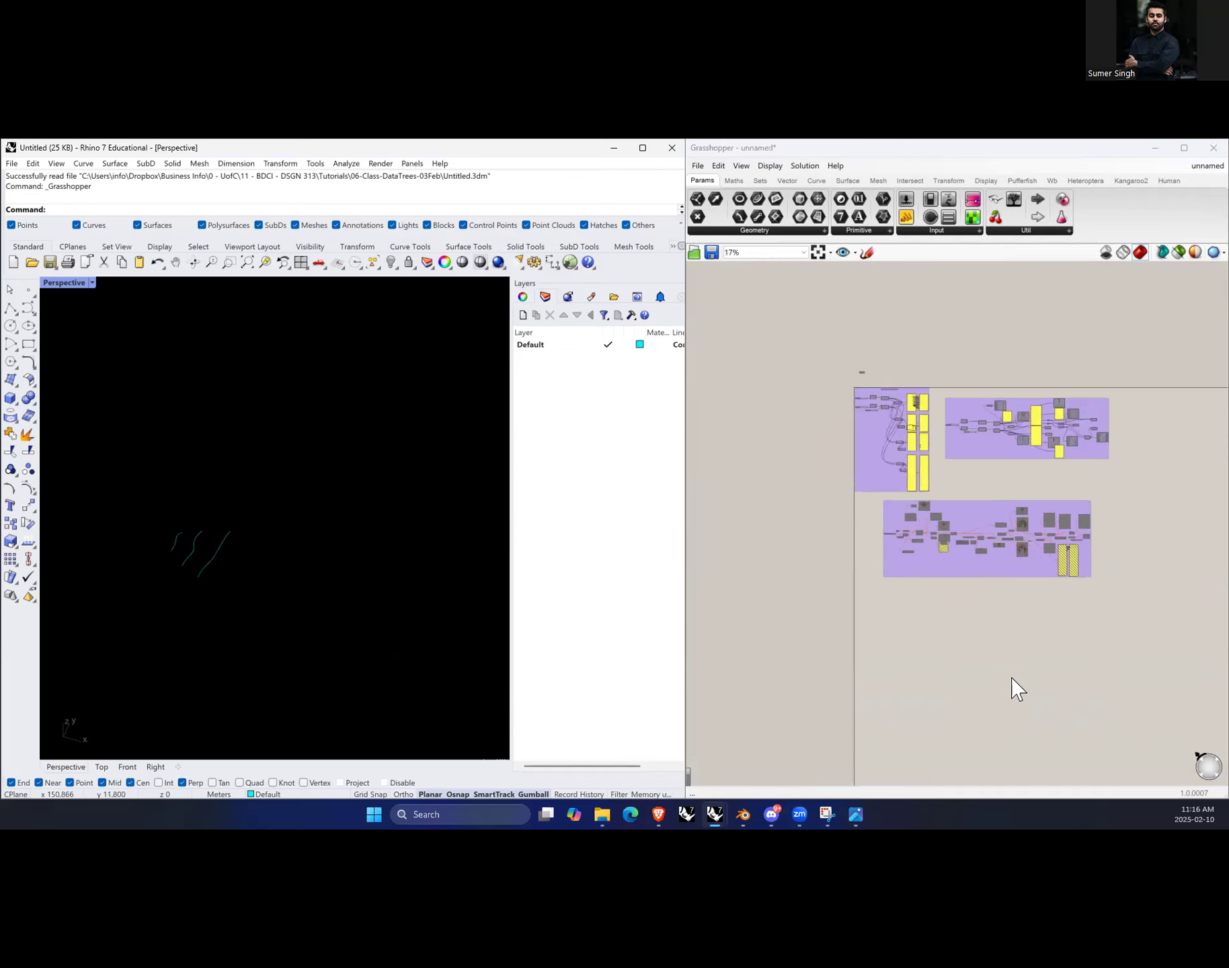
scroll(888, 595, "up", 3)
scroll(758, 613, "up", 2)
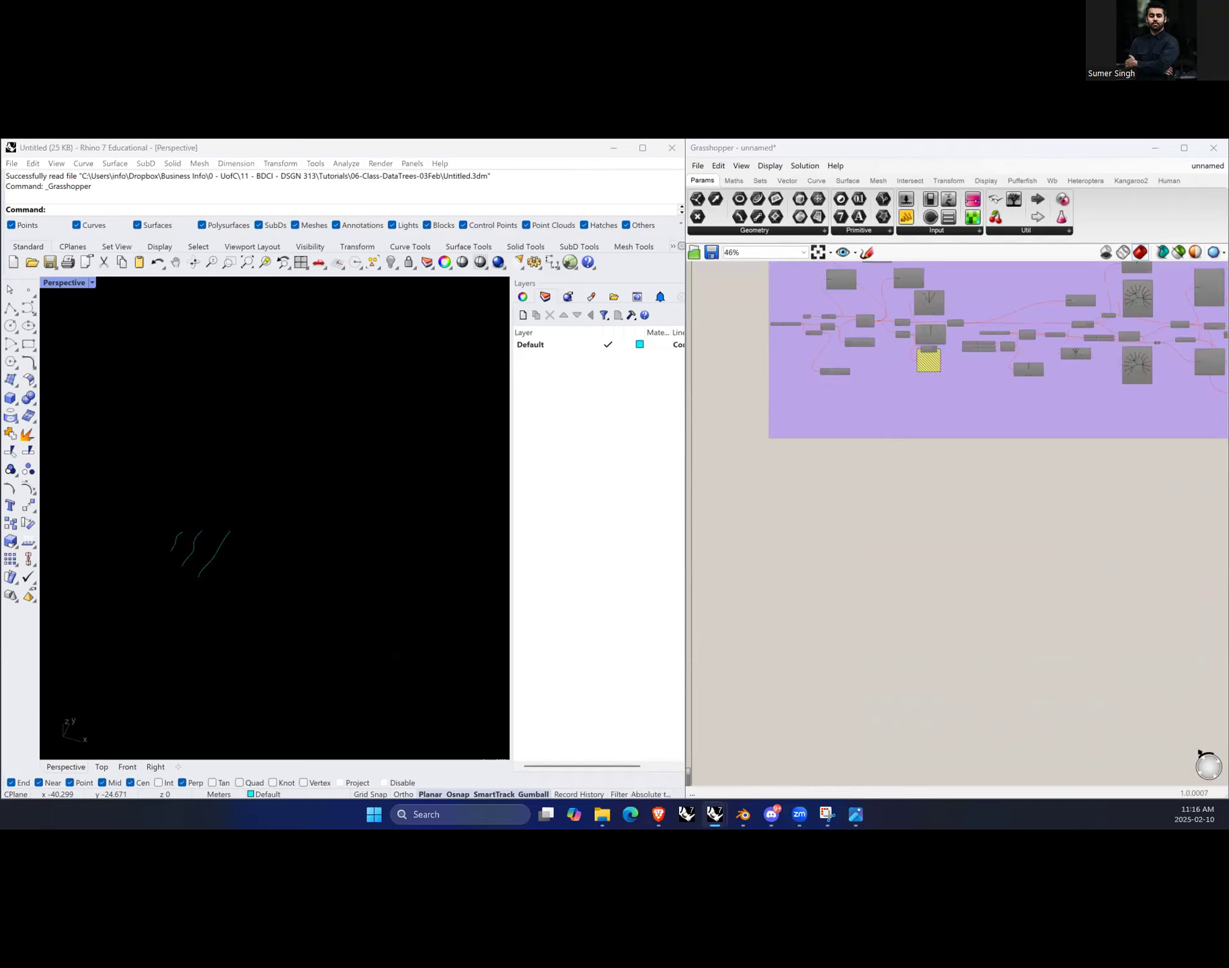
double_click(881, 558)
type("sh")
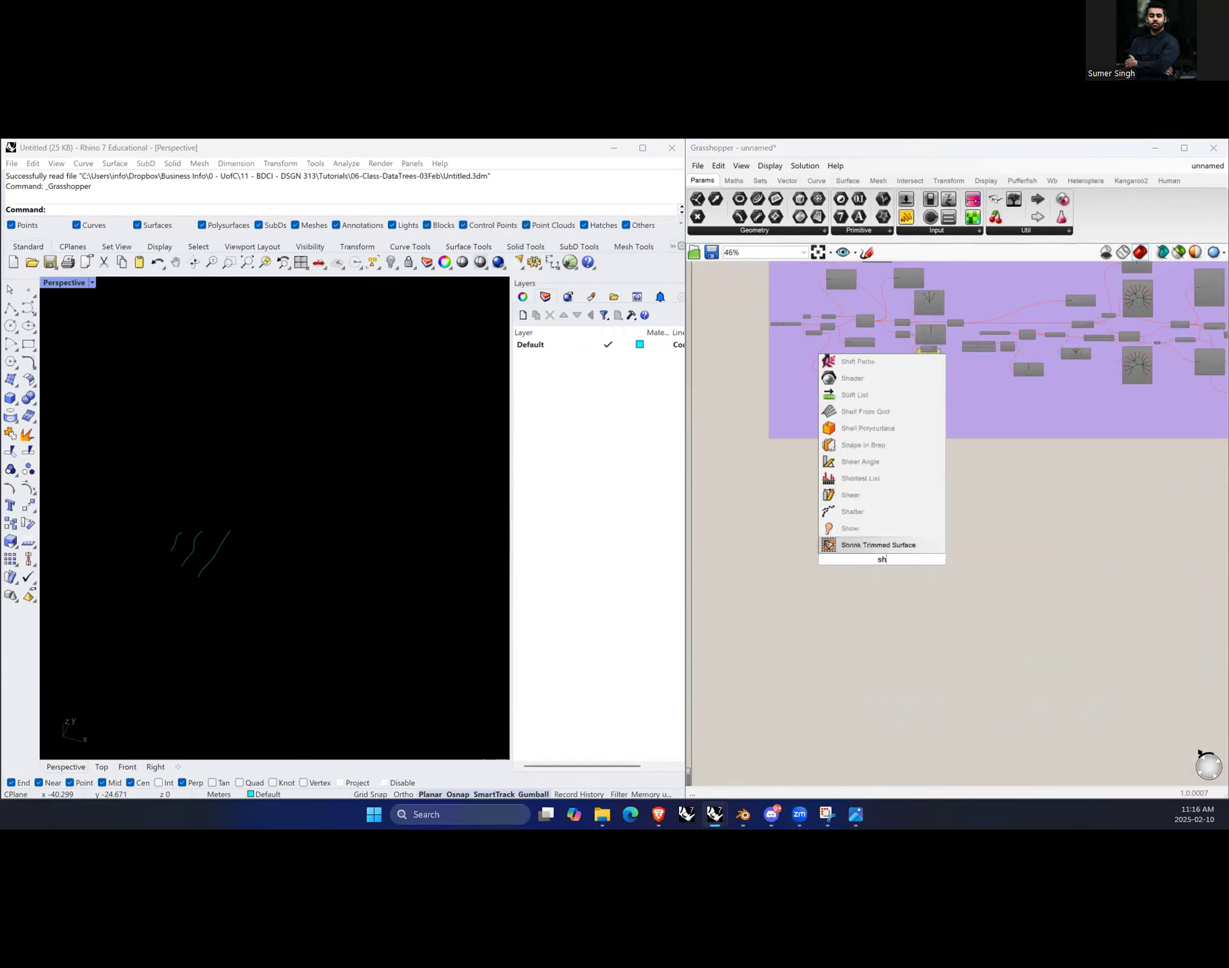
type("ift list")
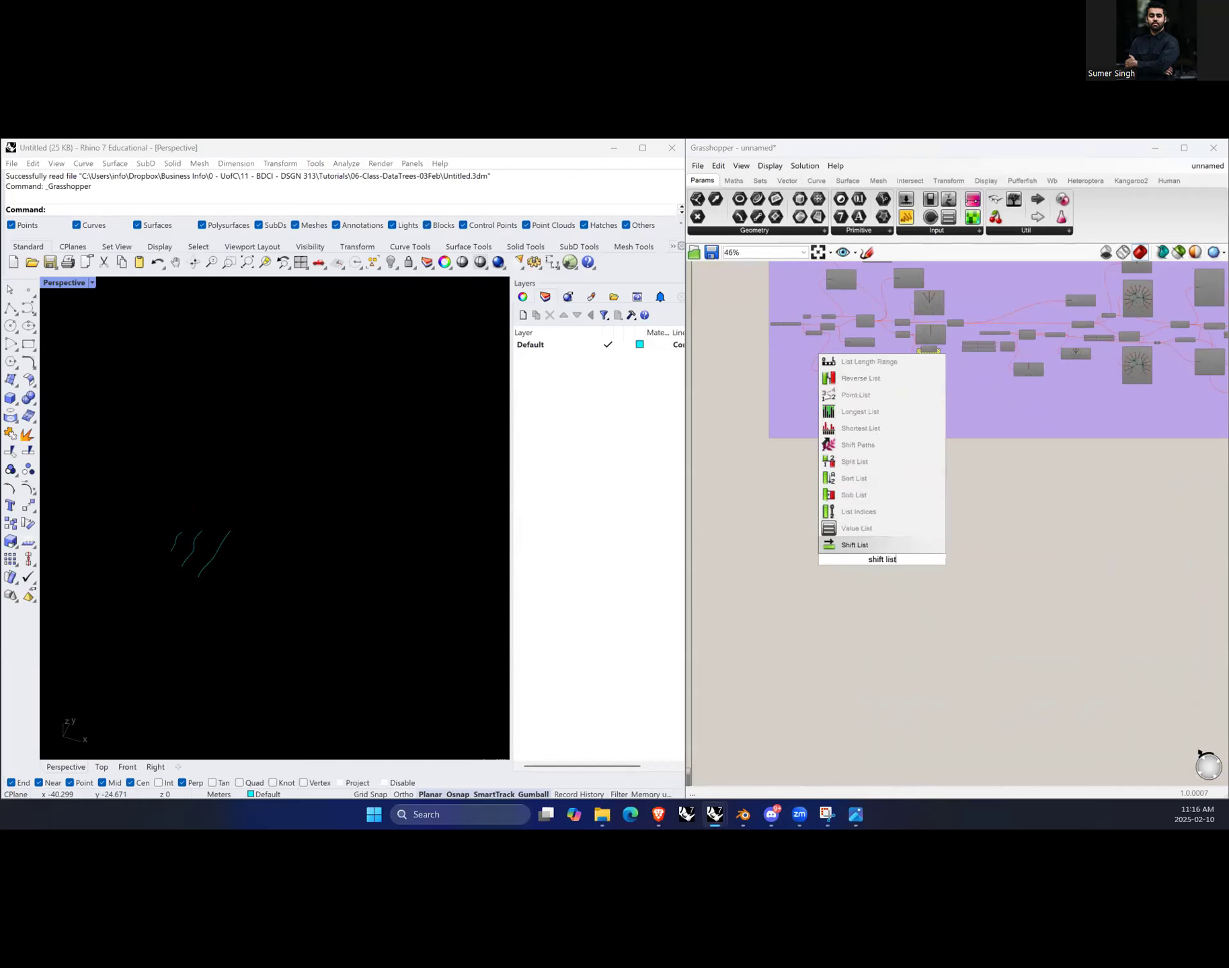
key("Return")
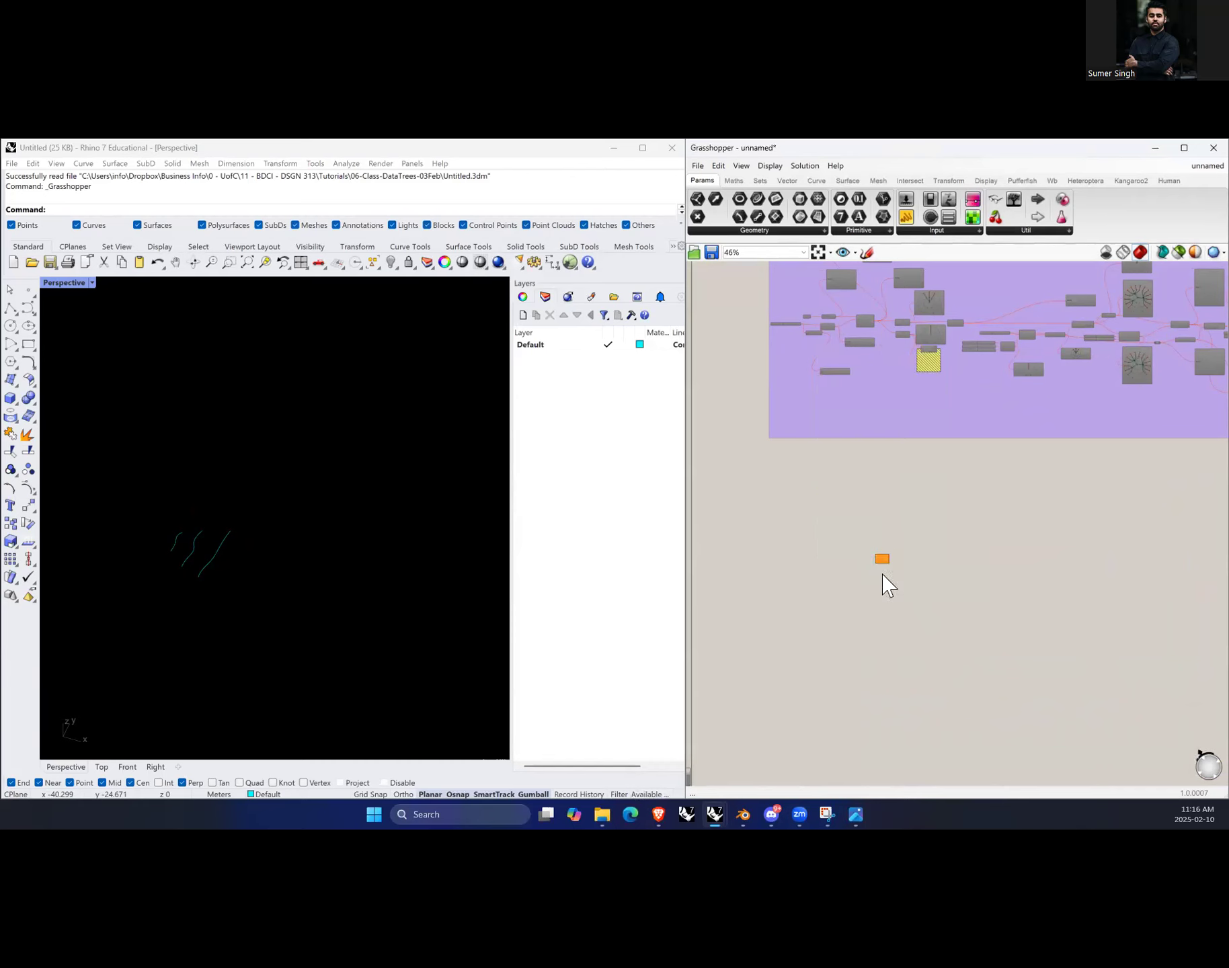
scroll(886, 585, "up", 7)
scroll(884, 589, "up", 1)
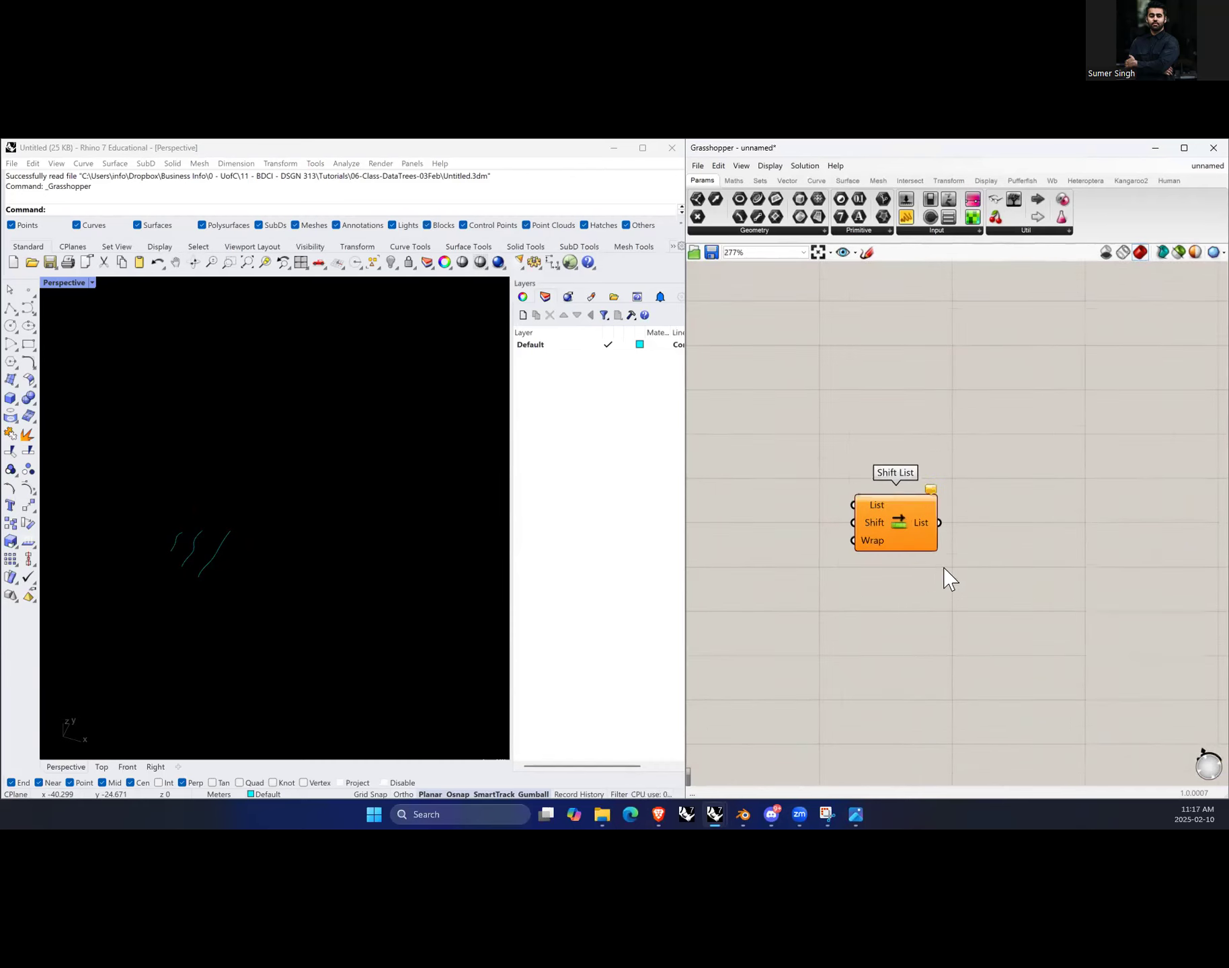
Step: Place a Panel to the left of the Shift List component and stretch it taller
double_click(890, 656)
scroll(867, 575, "up", 3)
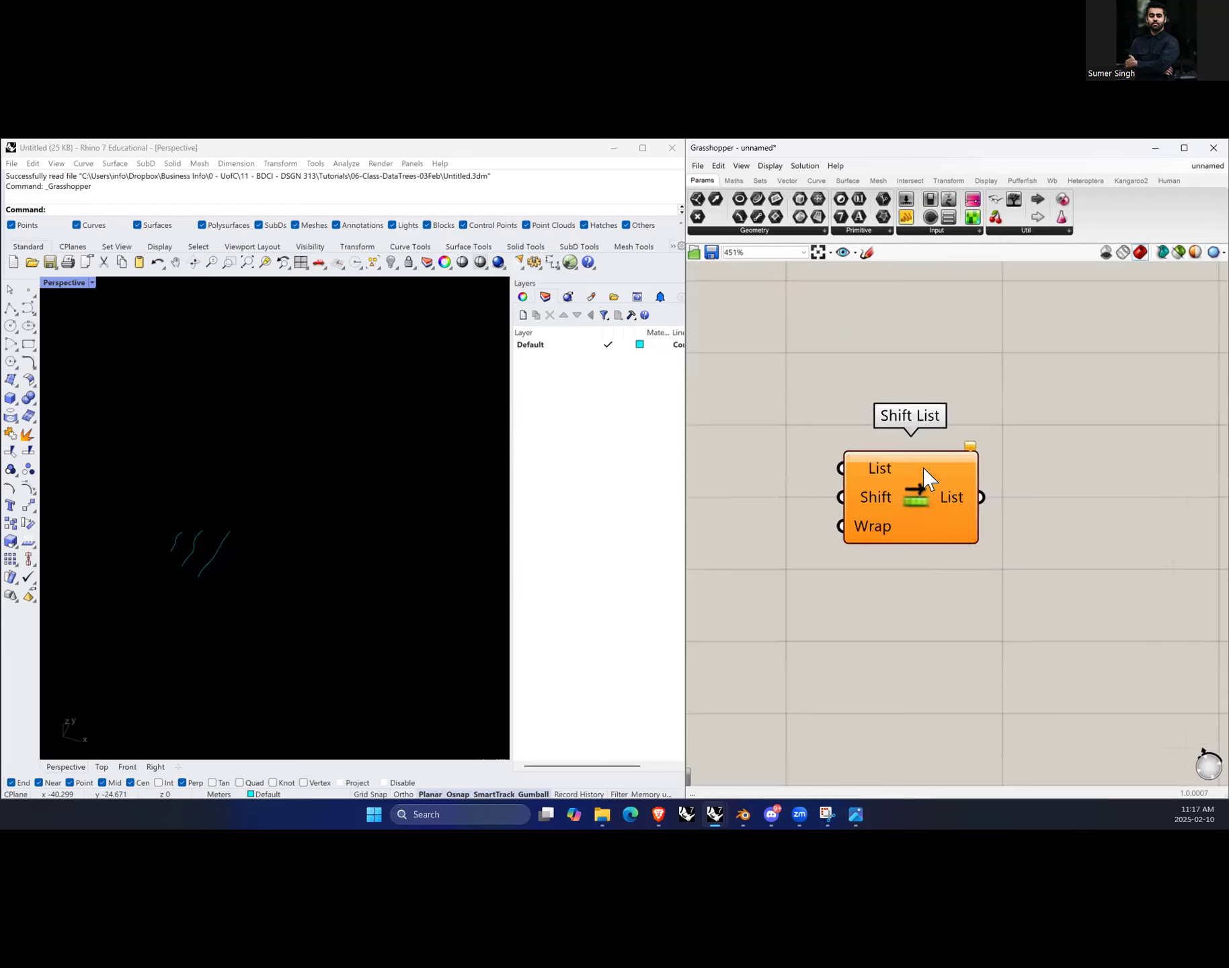
scroll(962, 571, "down", 4)
double_click(766, 531)
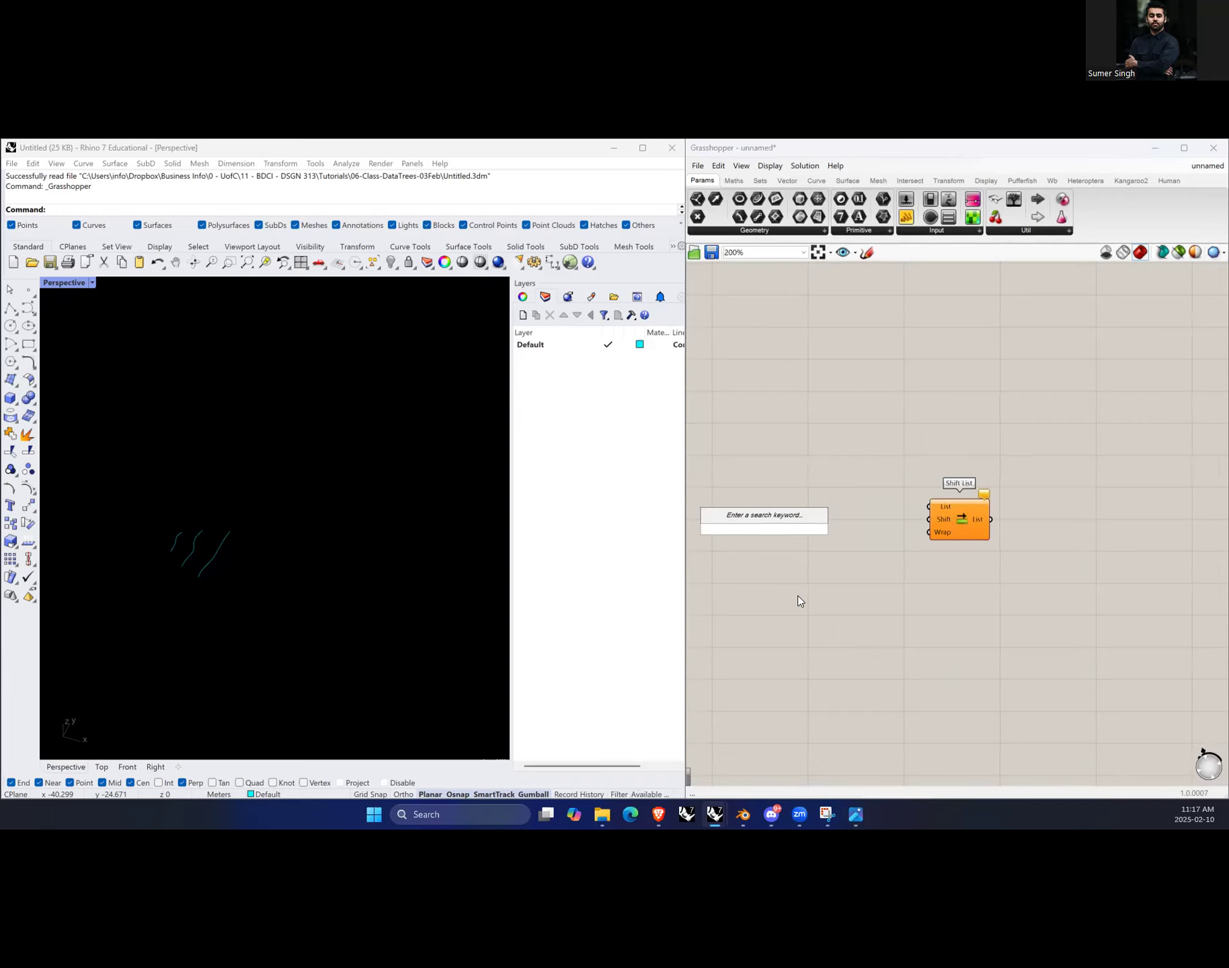
type("//")
key("Return")
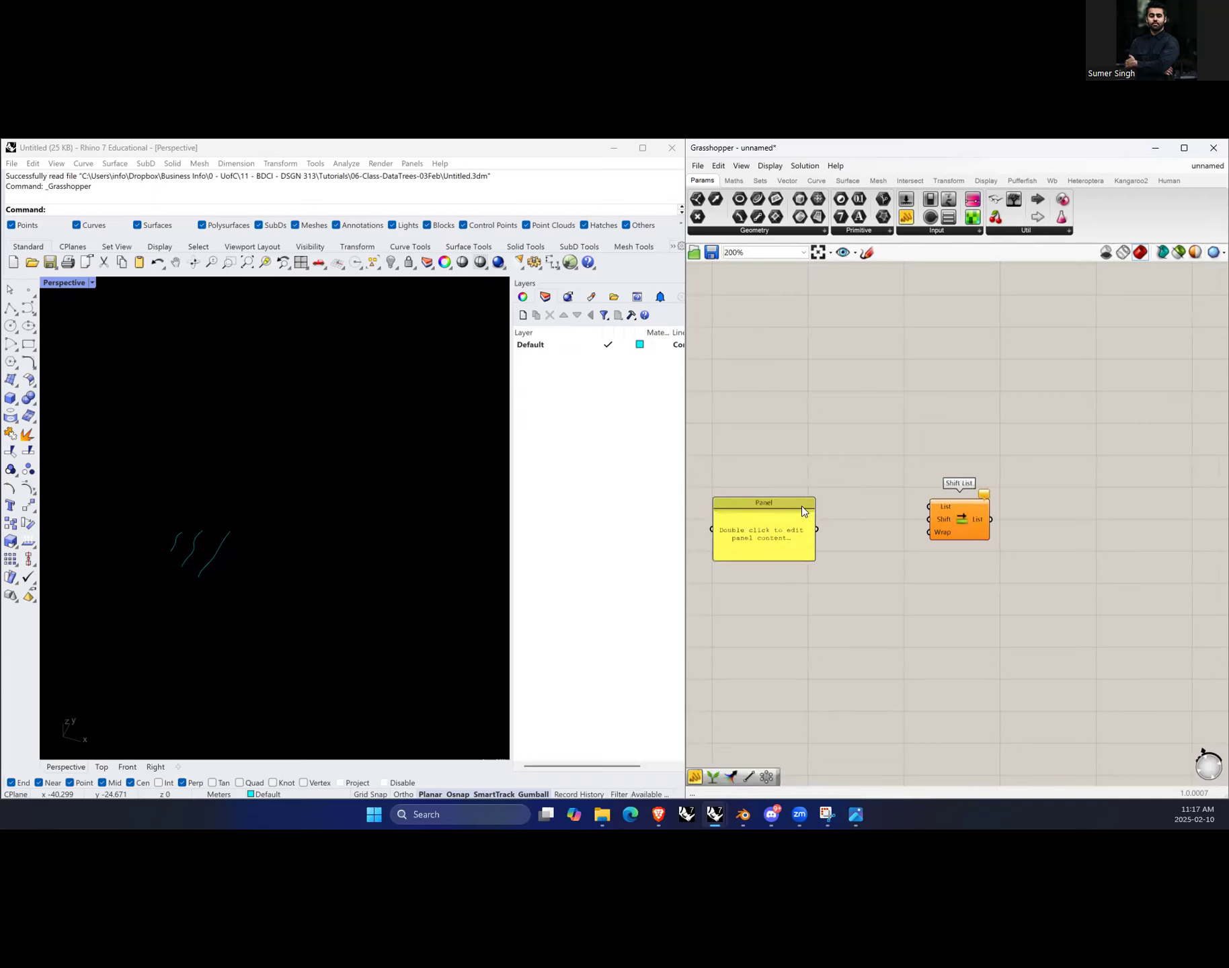
left_click_drag(798, 497, 831, 603)
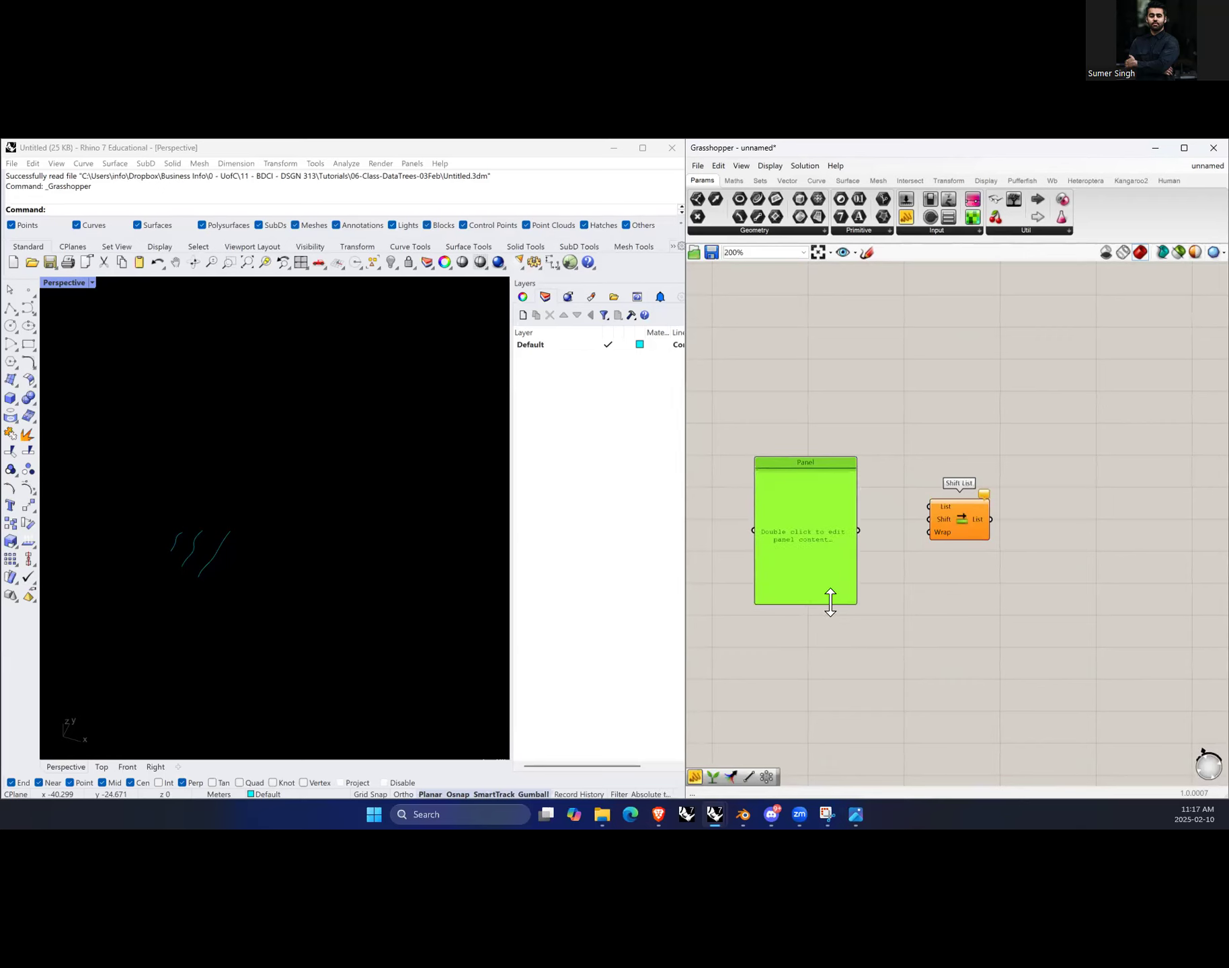
scroll(807, 504, "up", 3)
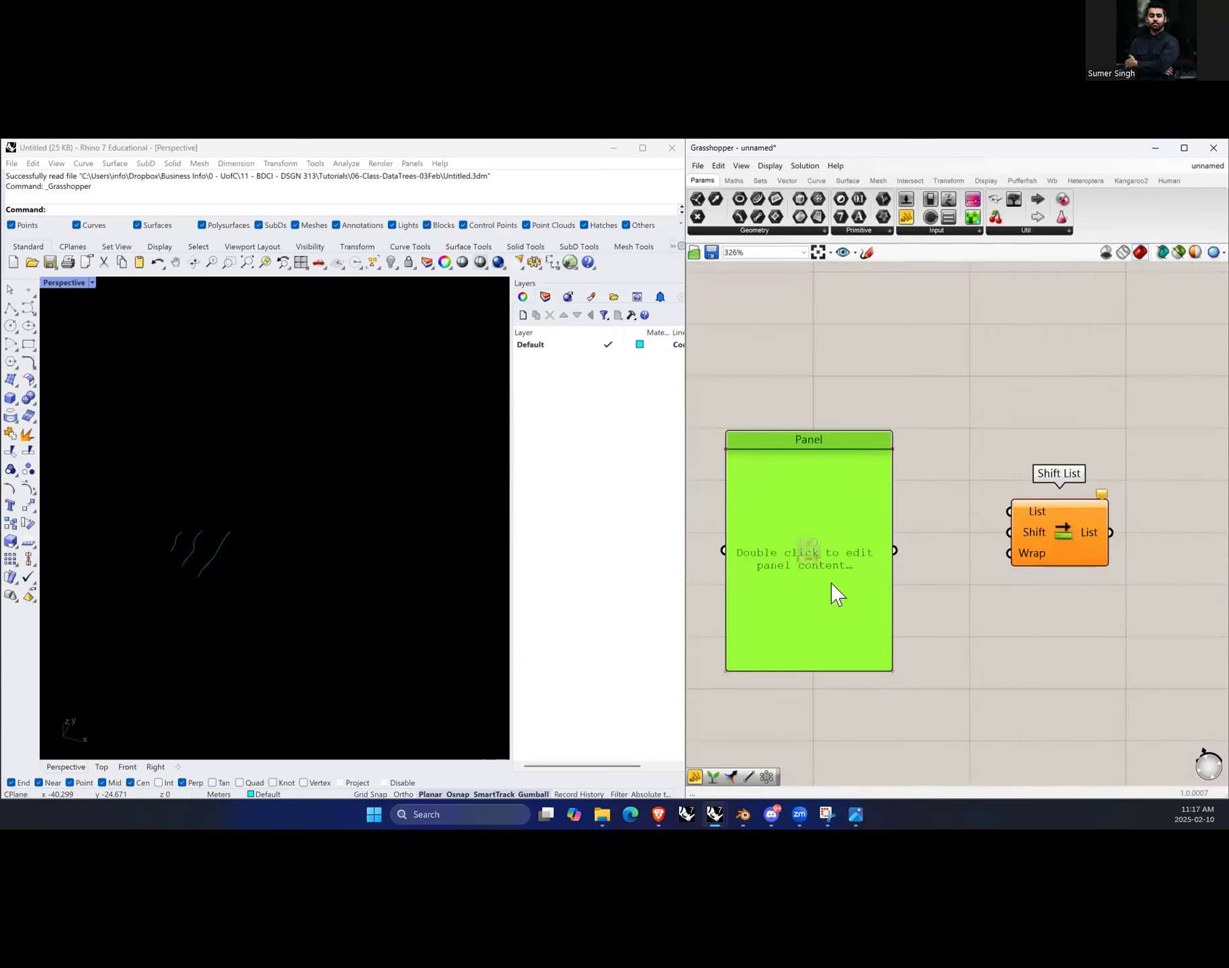
Step: Enter two lines of placeholder text ";ljkdslklsk" and "sfkjdsklkf" into the panel
double_click(853, 529)
type(";ljkdslklsk sfkjdsklkf")
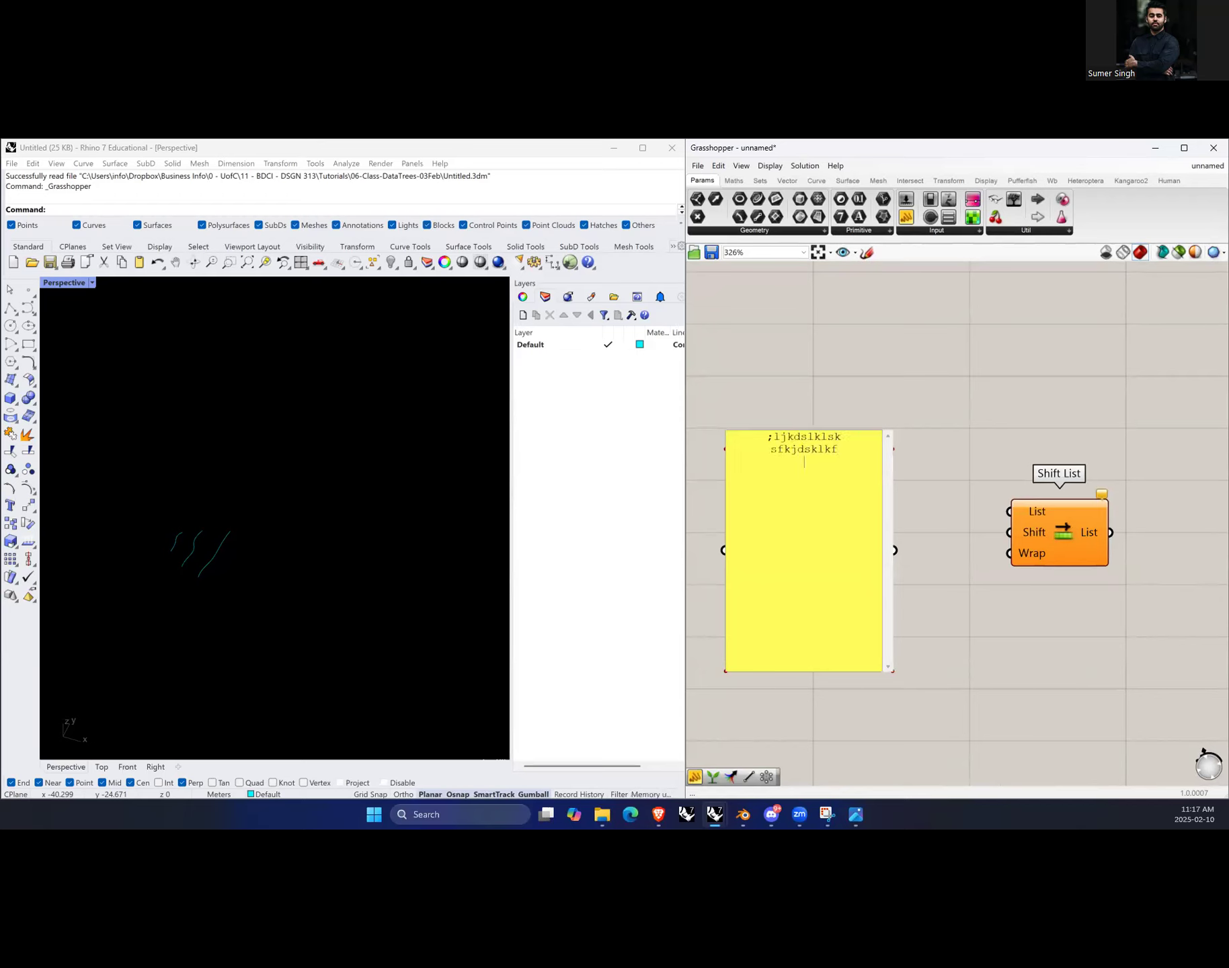
left_click(956, 450)
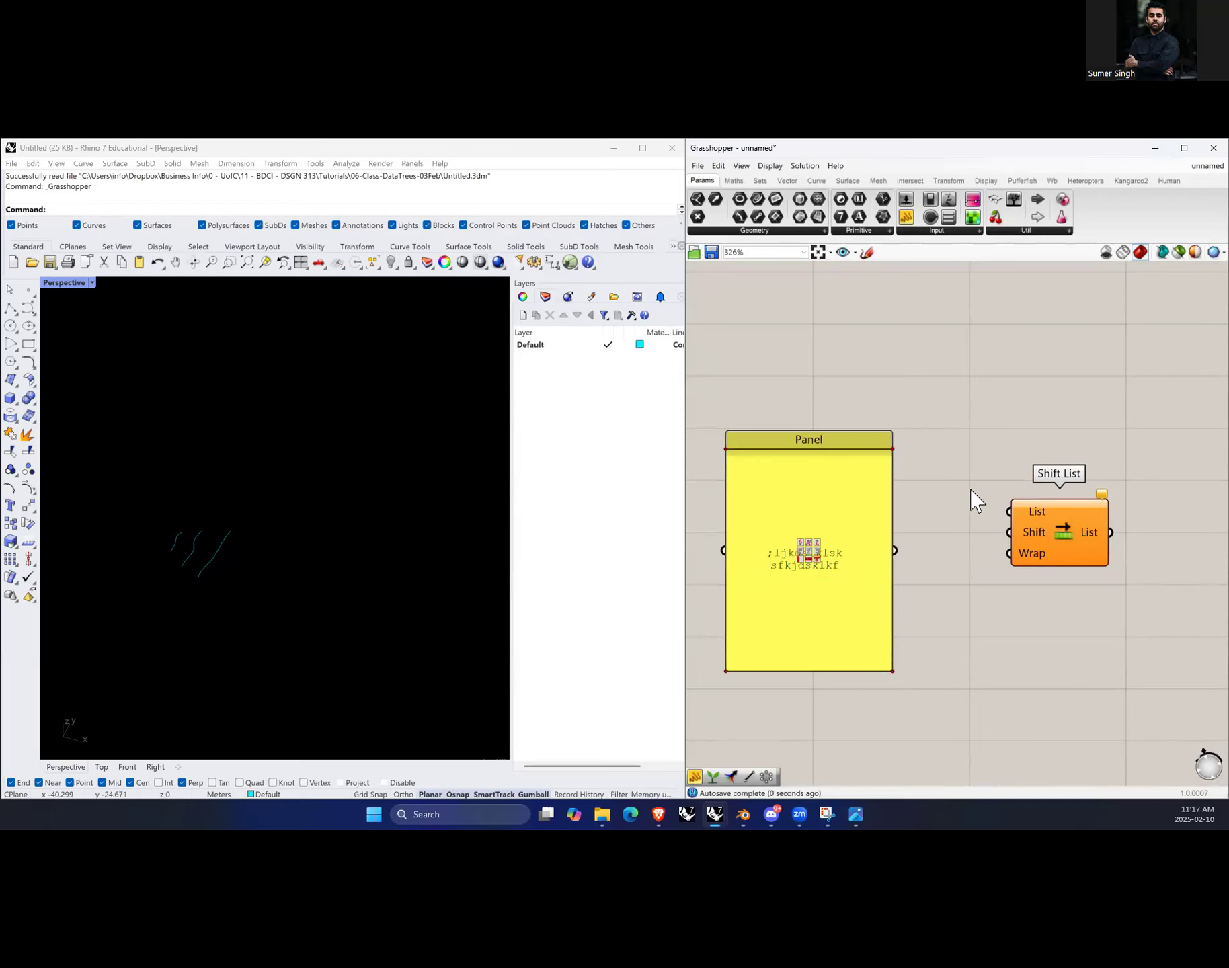
Step: Toggle off the panel's Multiline Data option so each line becomes a separate item
right_click(831, 511)
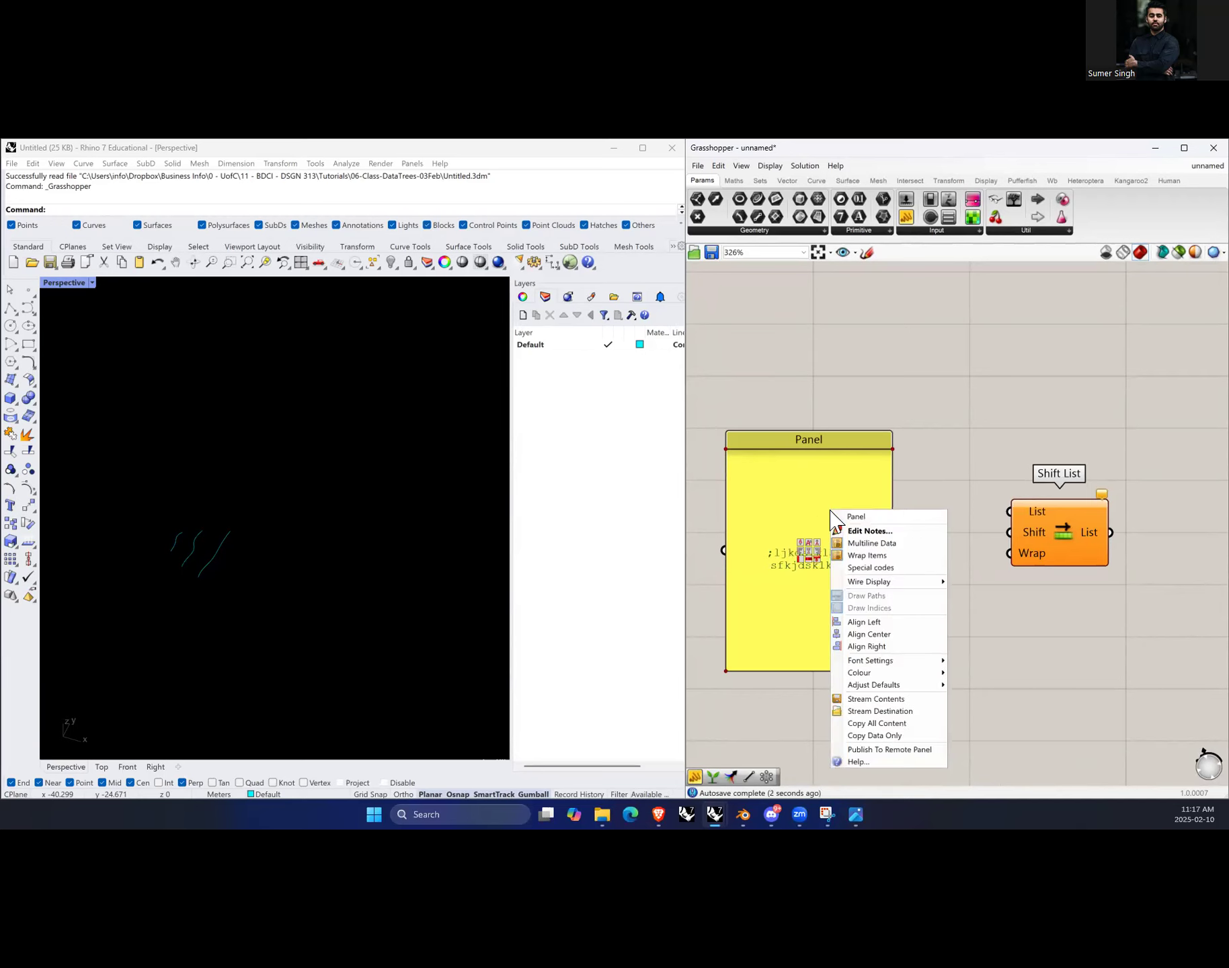
right_click(824, 501)
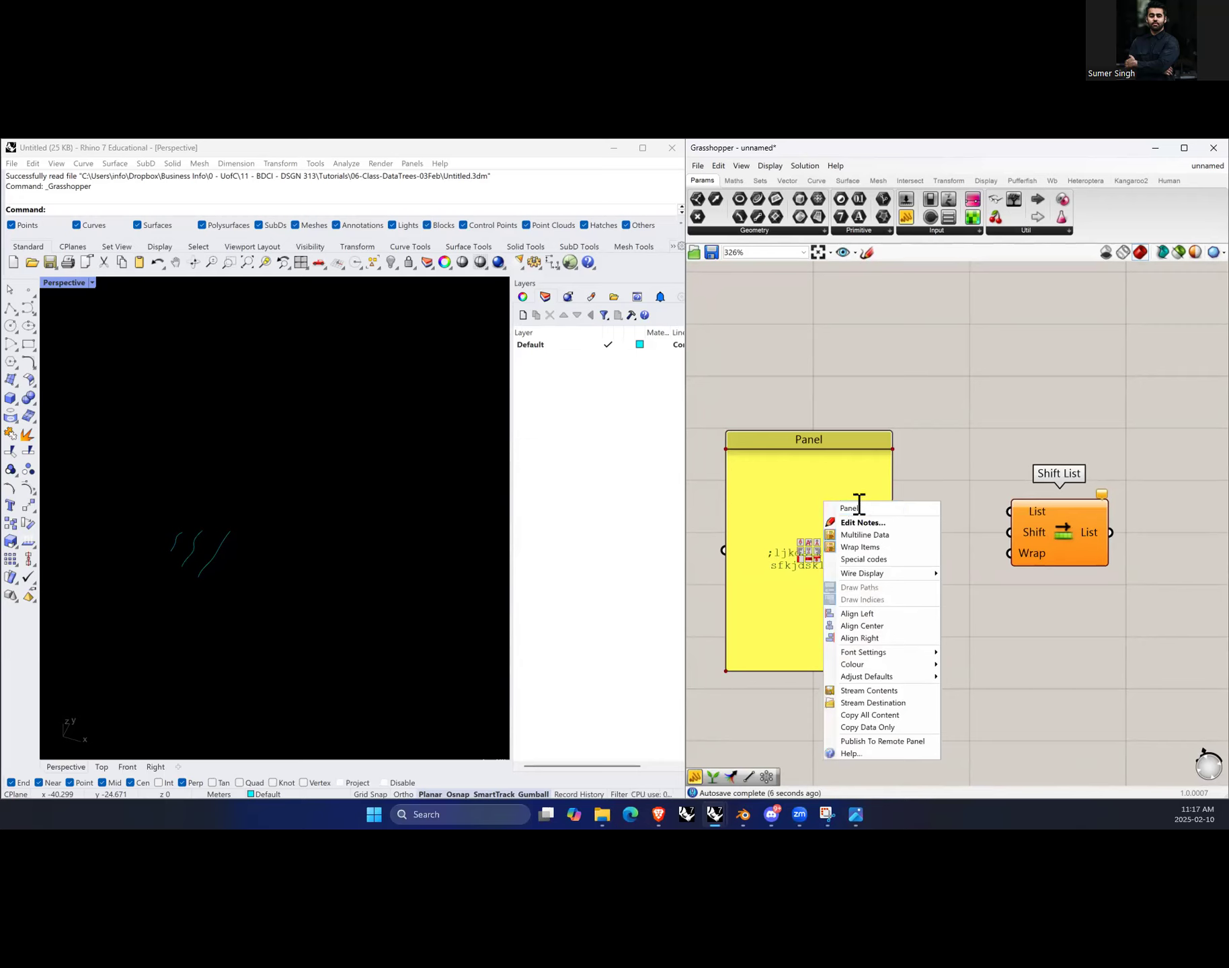
left_click(897, 535)
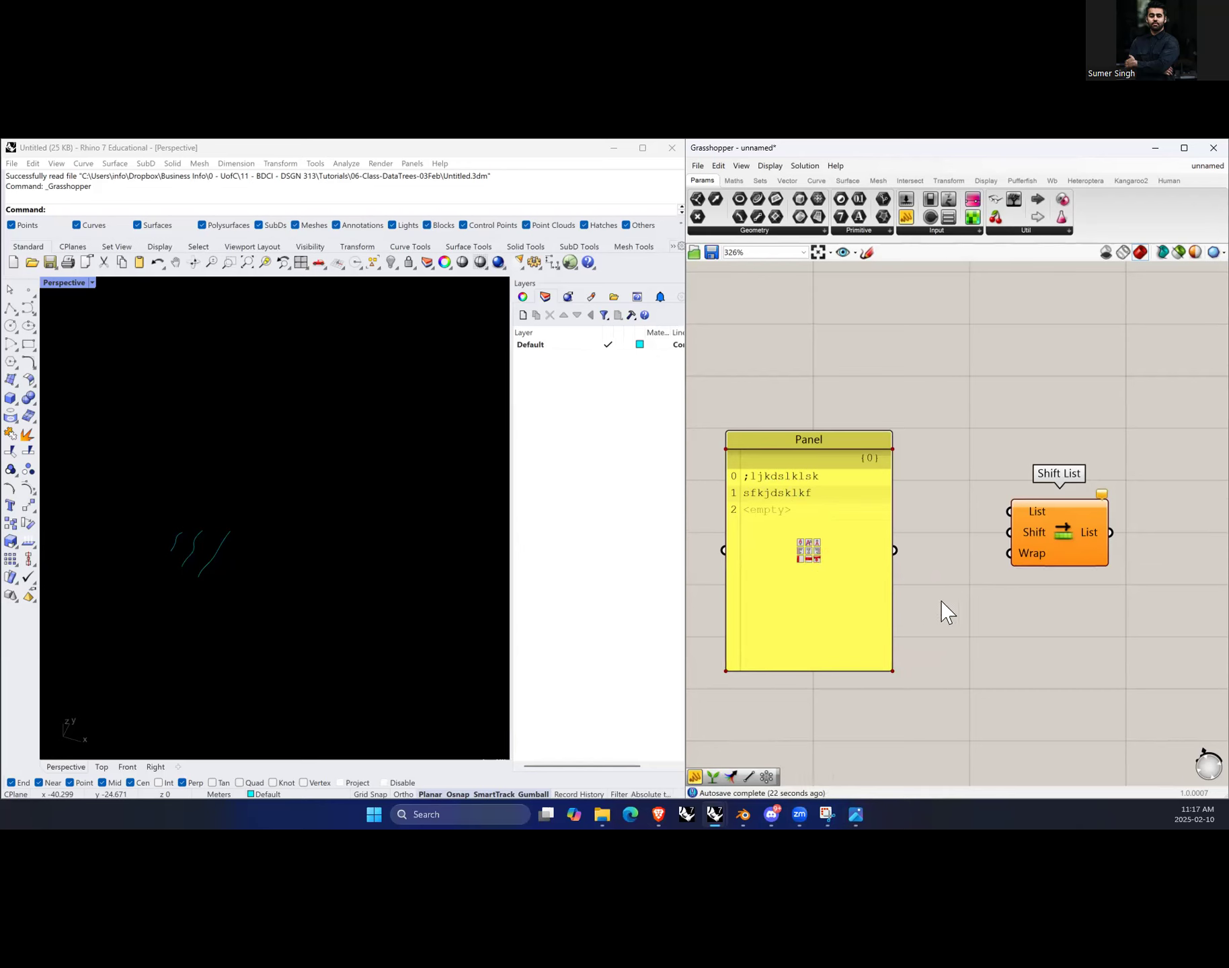
Step: Replace the panel's contents with the numbers 1 to 7, one per line
scroll(941, 605, "down", 2)
scroll(800, 571, "up", 3)
left_click(546, 711)
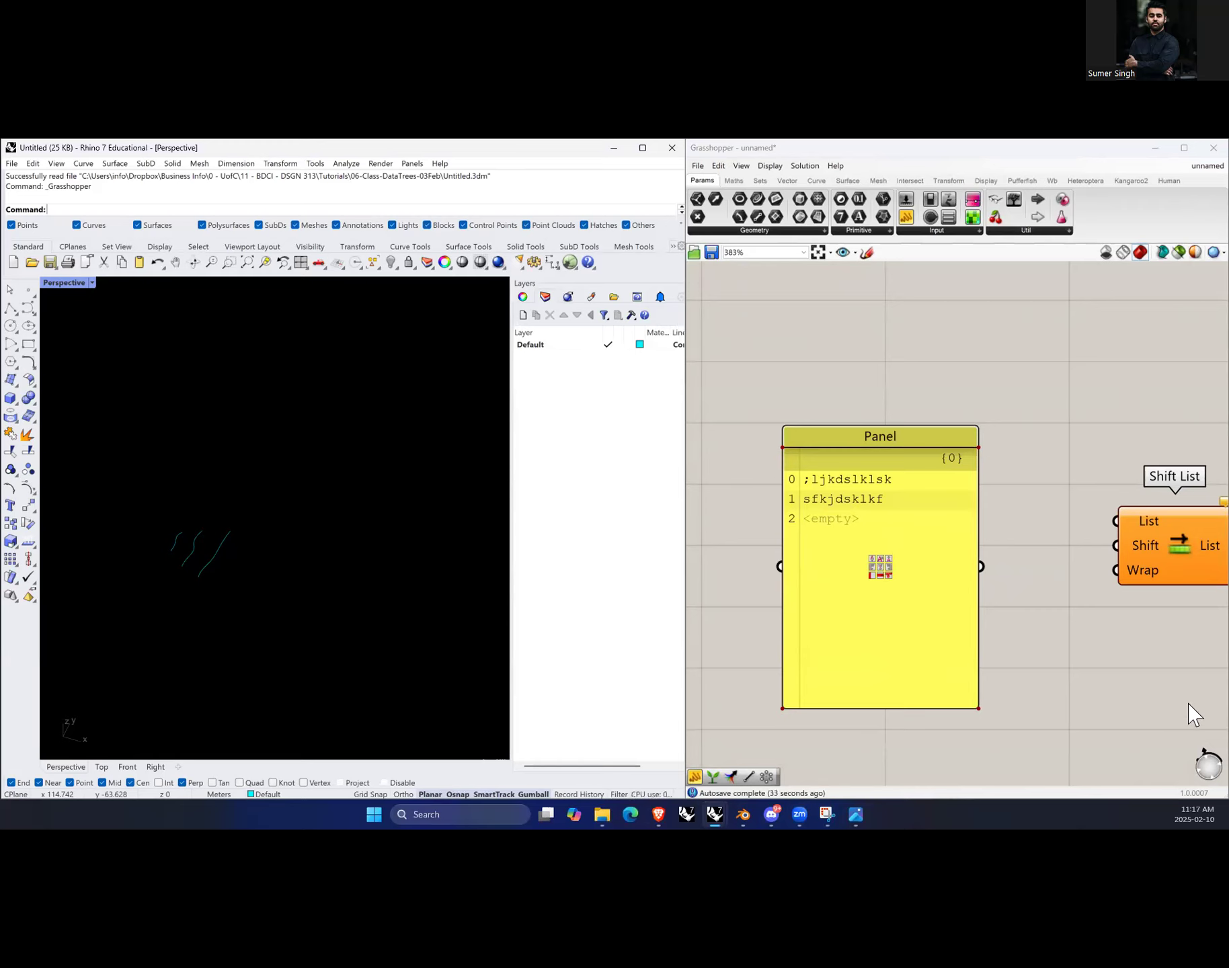
double_click(855, 533)
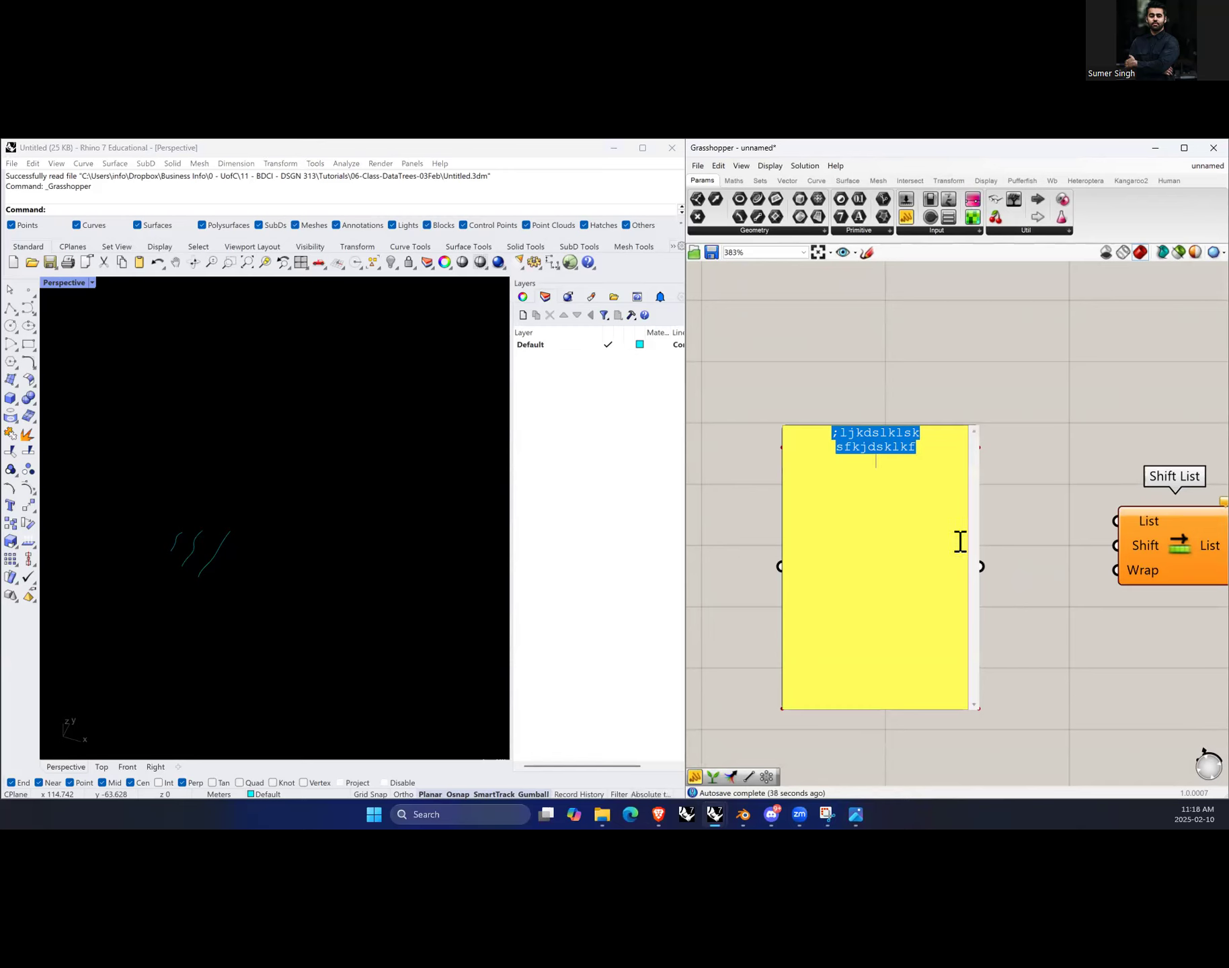
type("1 ")
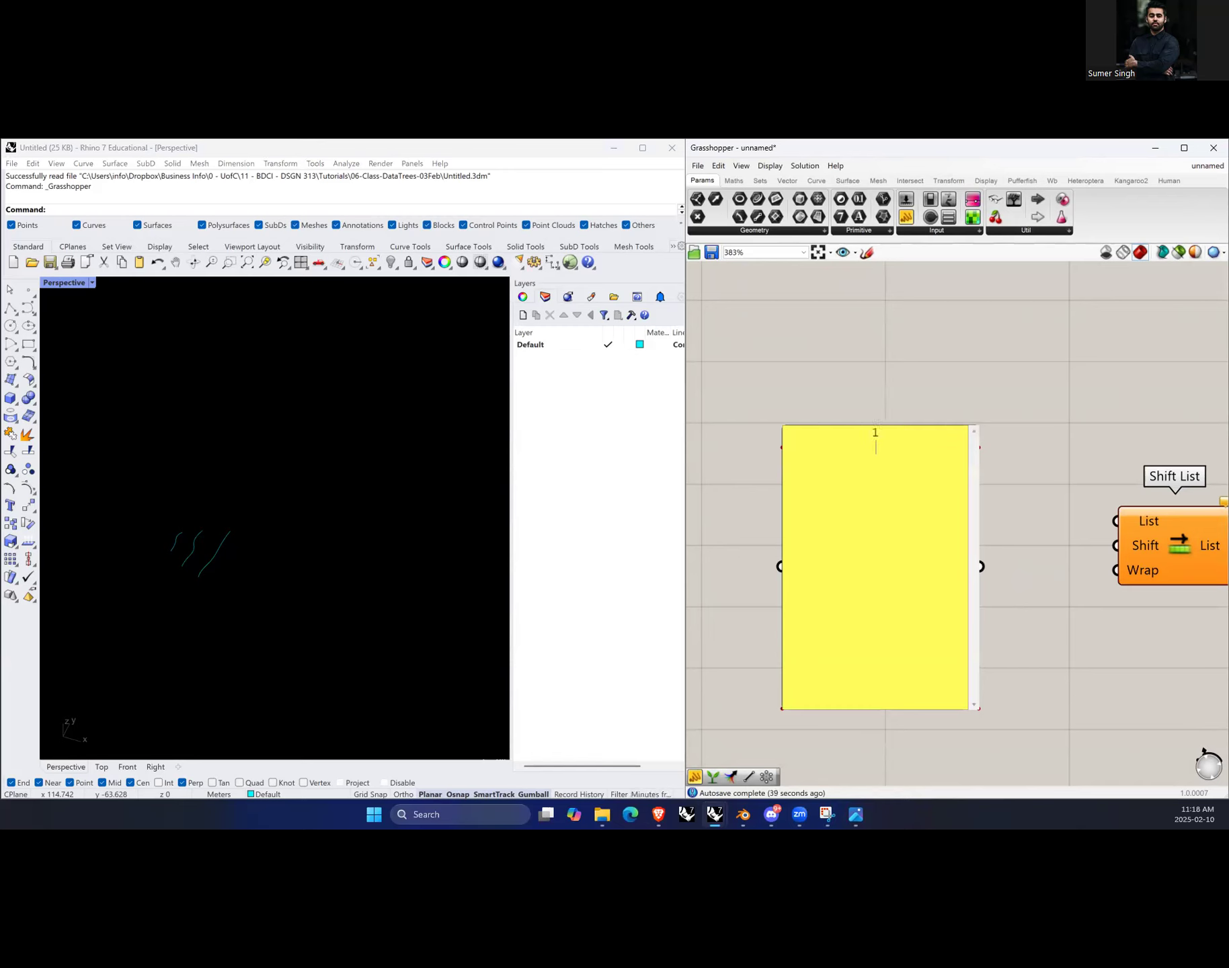
type("2")
key("Return")
type("3")
key("Return")
type("4")
key("Return")
type("5")
left_click(1040, 445)
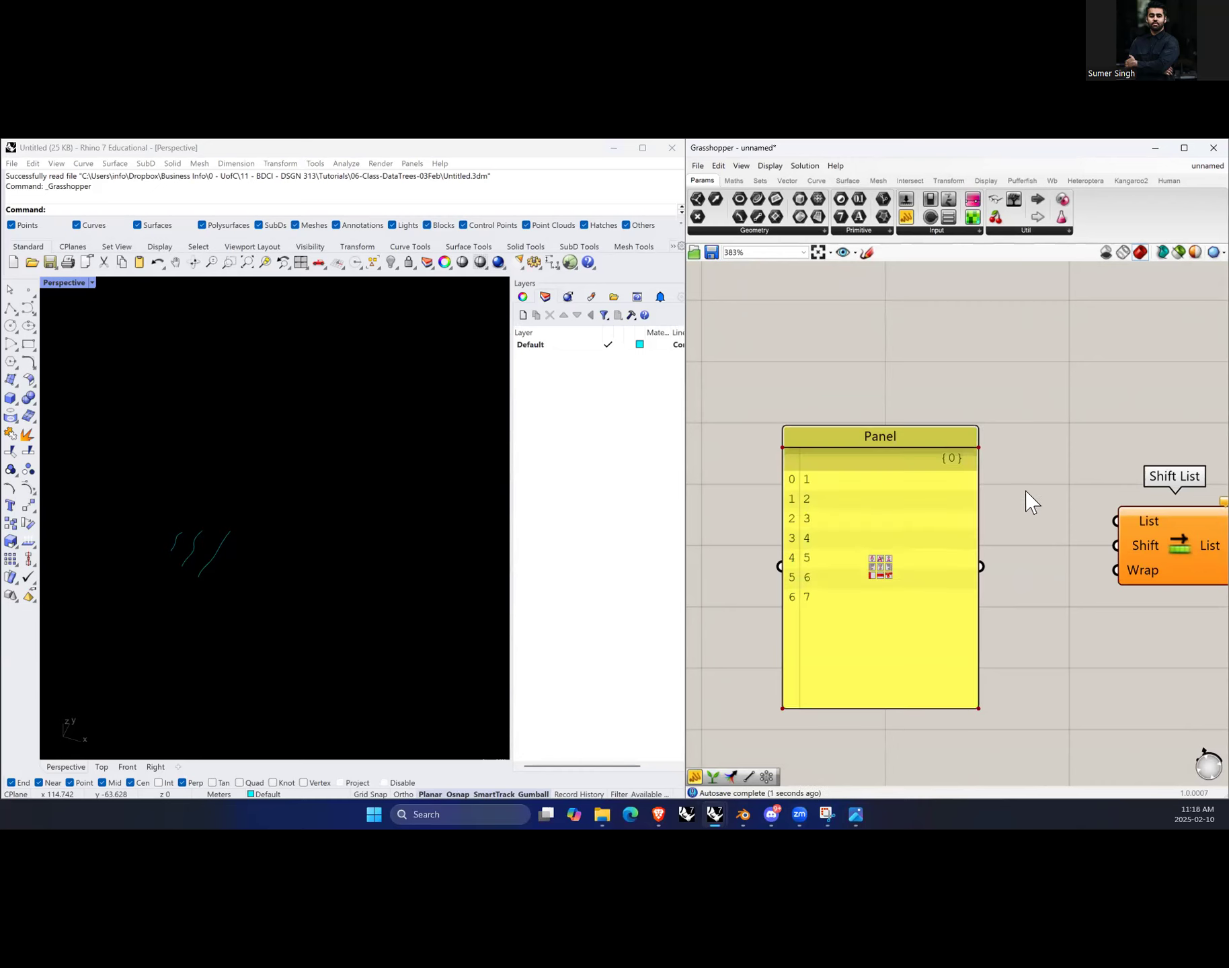
Step: Connect the number panel's output to the List input of Shift List
scroll(847, 563, "down", 3)
left_click(867, 597)
left_click_drag(867, 600, 1024, 532)
left_click(907, 558)
scroll(907, 568, "down", 2)
scroll(1049, 572, "up", 2)
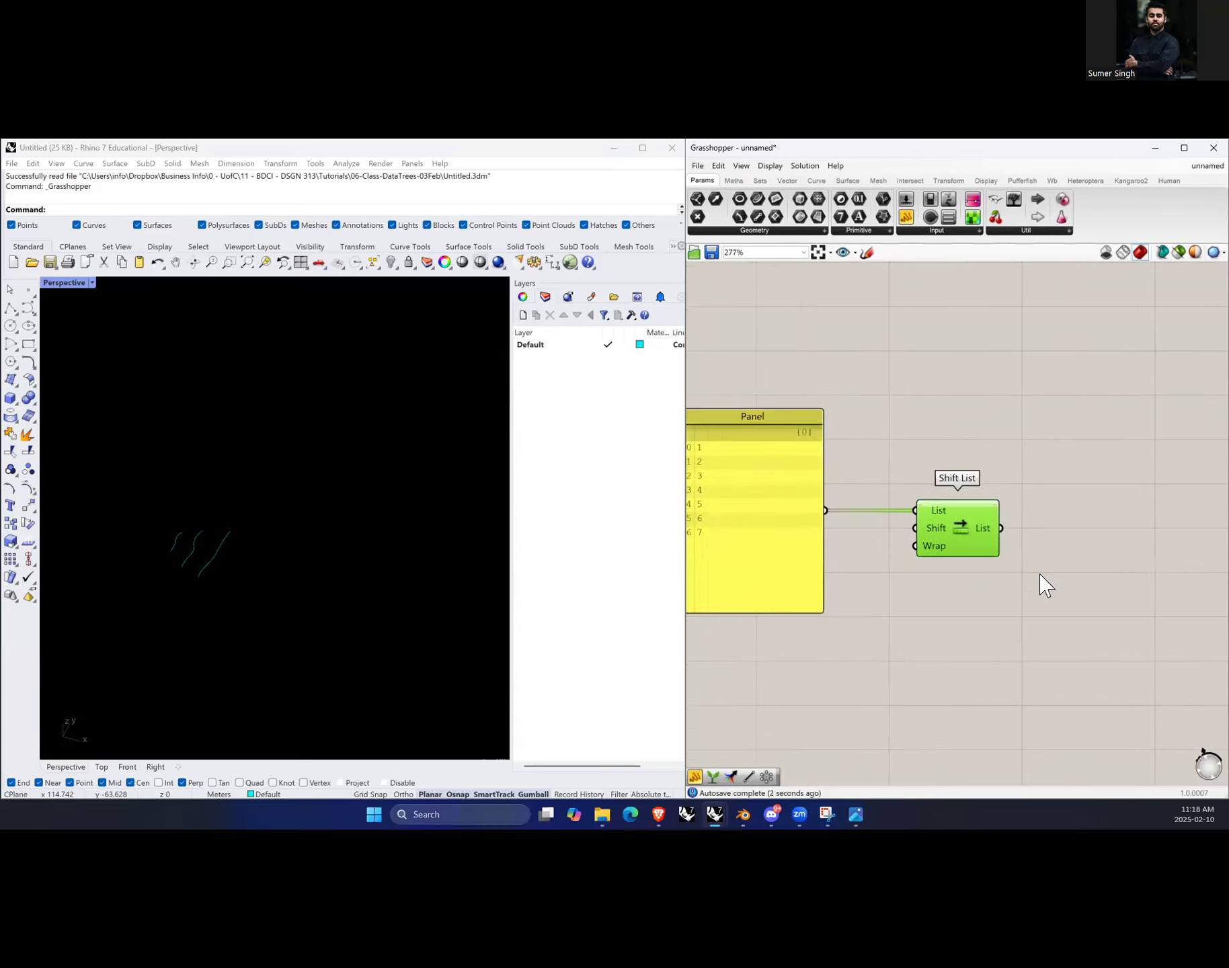
Step: Add a second panel and wire the Shift List output into it, enlarging it to show the list
double_click(1093, 550)
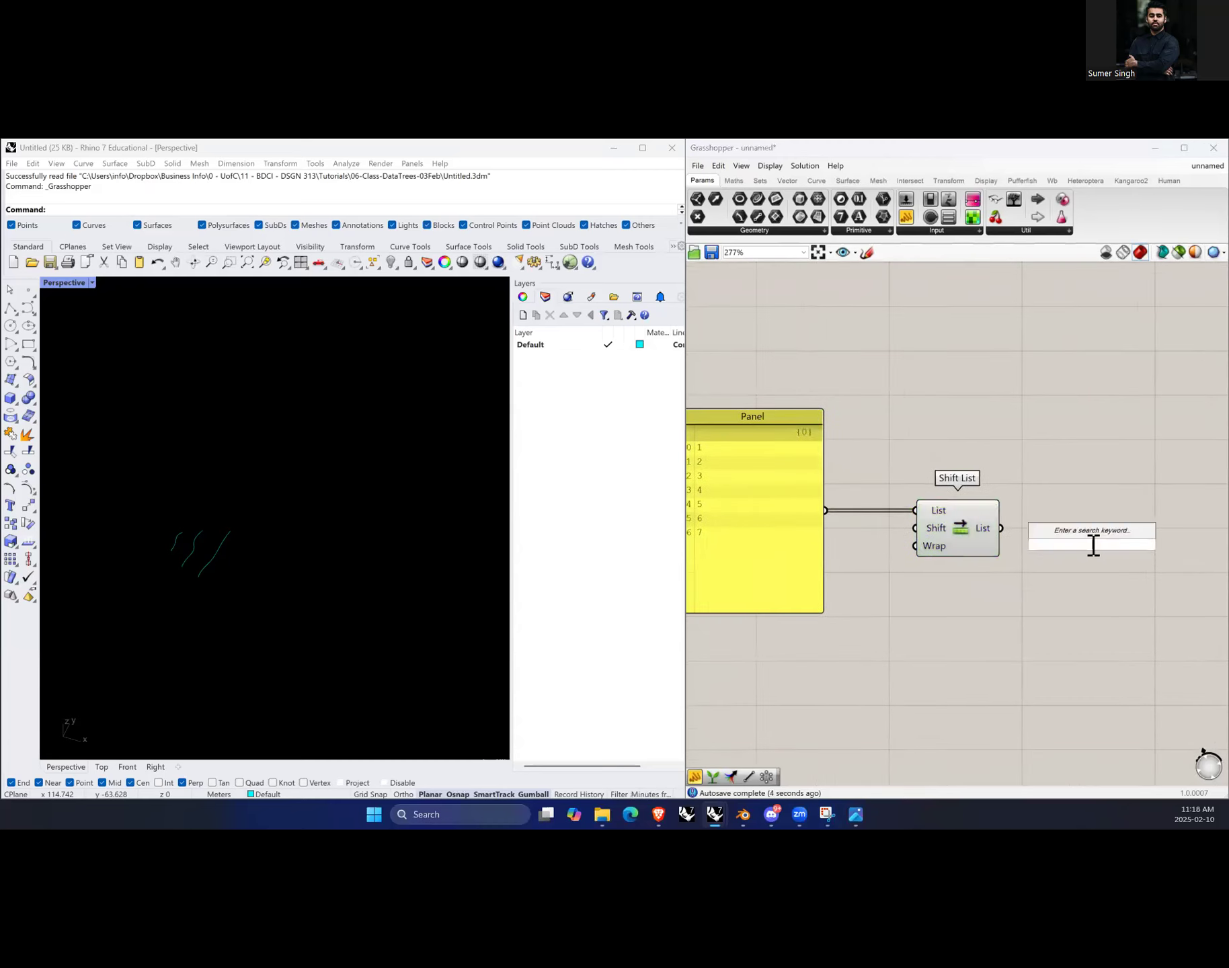
type("panel")
key("Return")
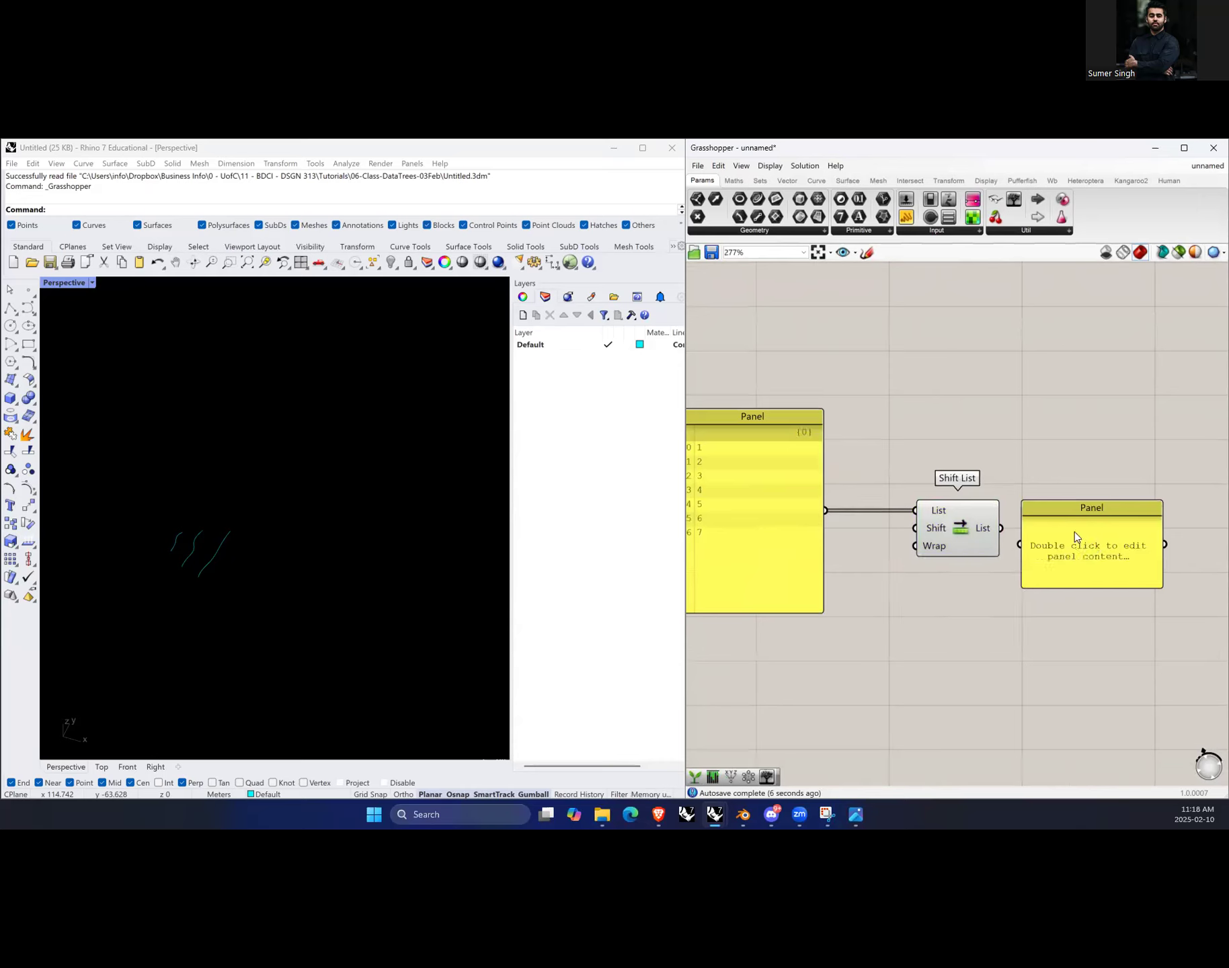
left_click_drag(1068, 541, 1102, 527)
left_click_drag(1003, 528, 1062, 537)
left_click_drag(1127, 536, 1147, 420)
left_click_drag(1143, 501, 1177, 568)
Step: Move both panels closer to the Shift List component
scroll(1160, 541, "down", 2)
left_click(1129, 679)
scroll(968, 587, "down", 2)
scroll(1112, 574, "up", 3)
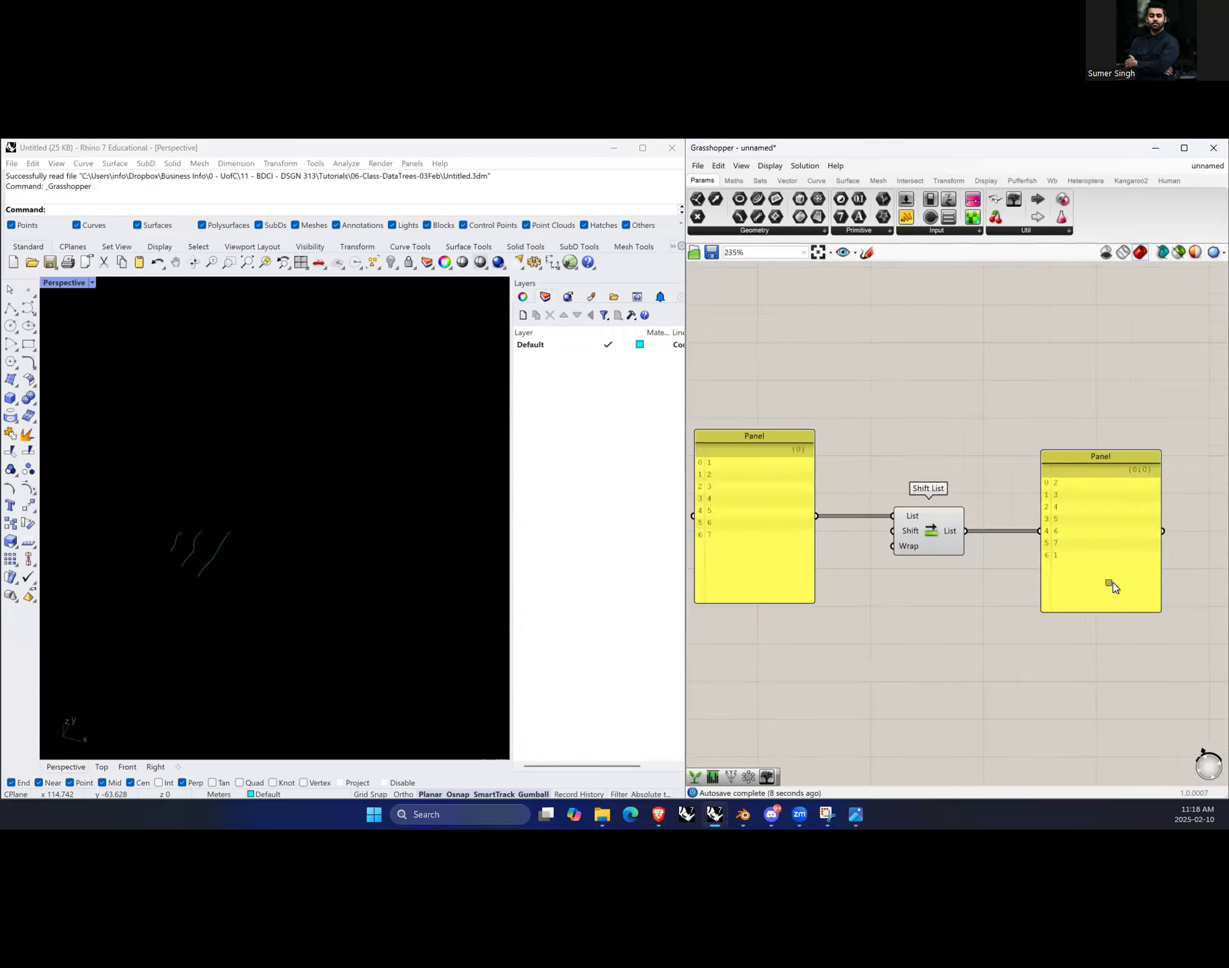
scroll(765, 561, "up", 1)
left_click_drag(779, 538, 827, 537)
left_click_drag(1194, 534, 1147, 536)
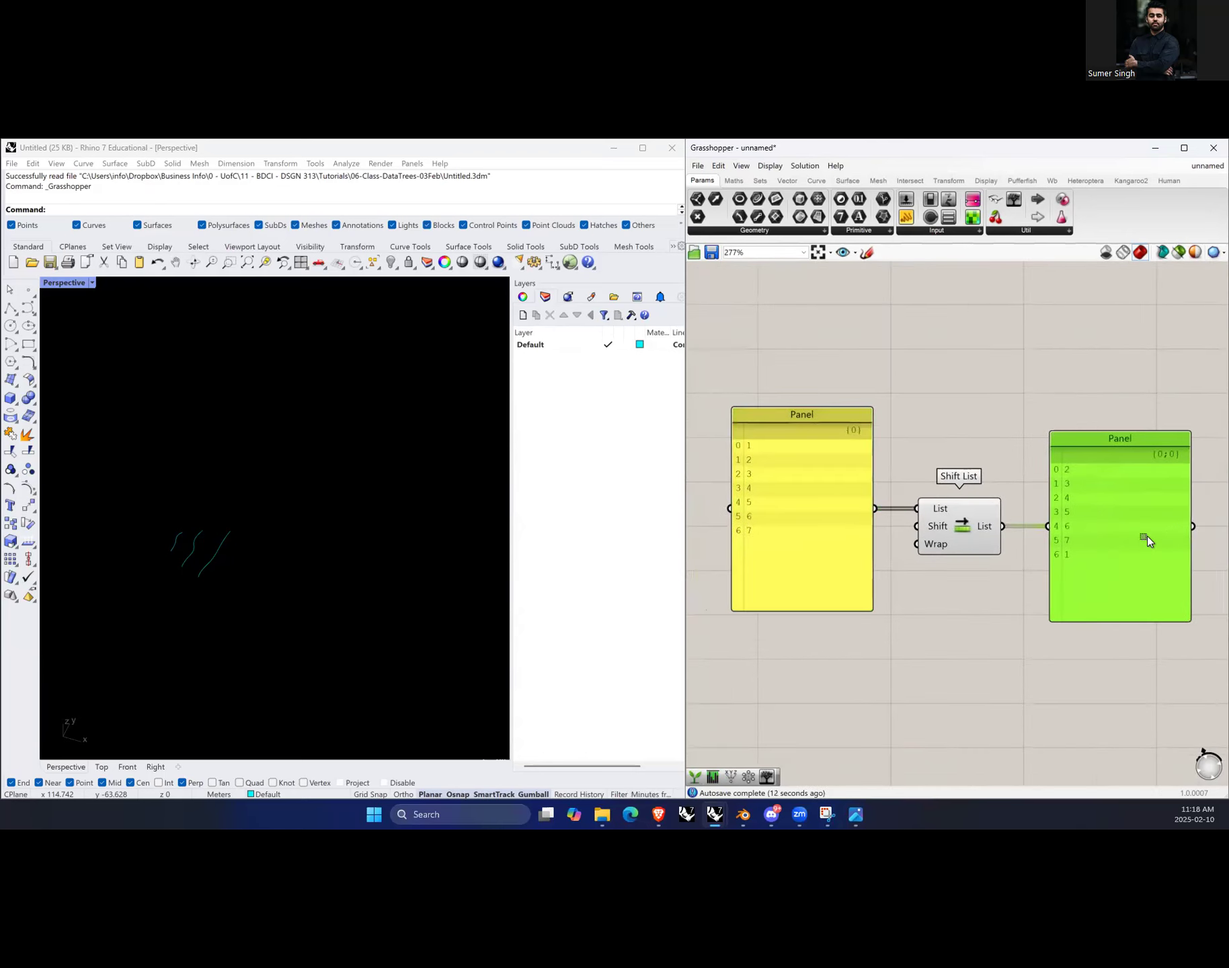
Step: Move the number panel further left of the Shift List component
scroll(835, 546, "up", 2)
scroll(792, 470, "down", 1)
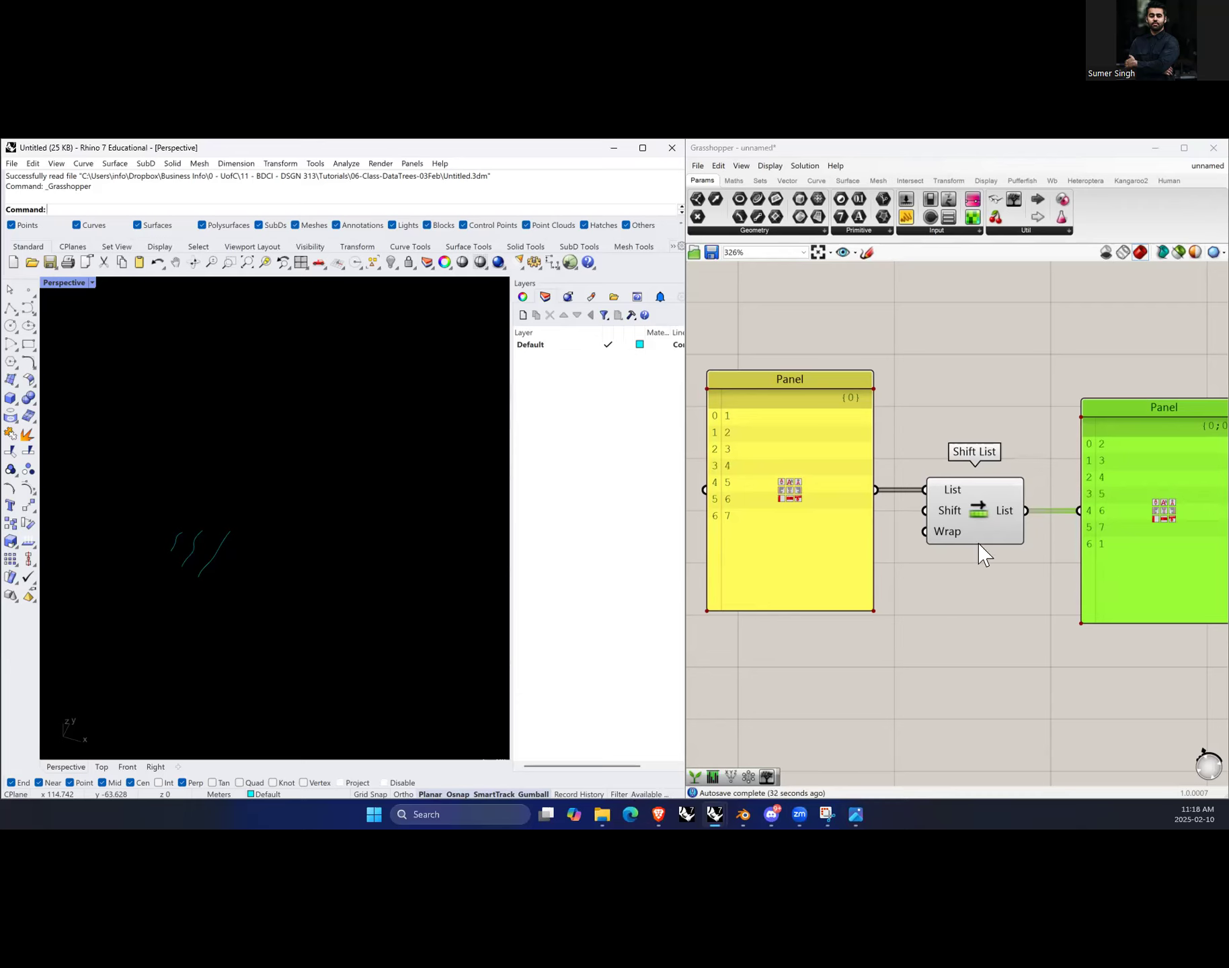
mouse_move(945, 514)
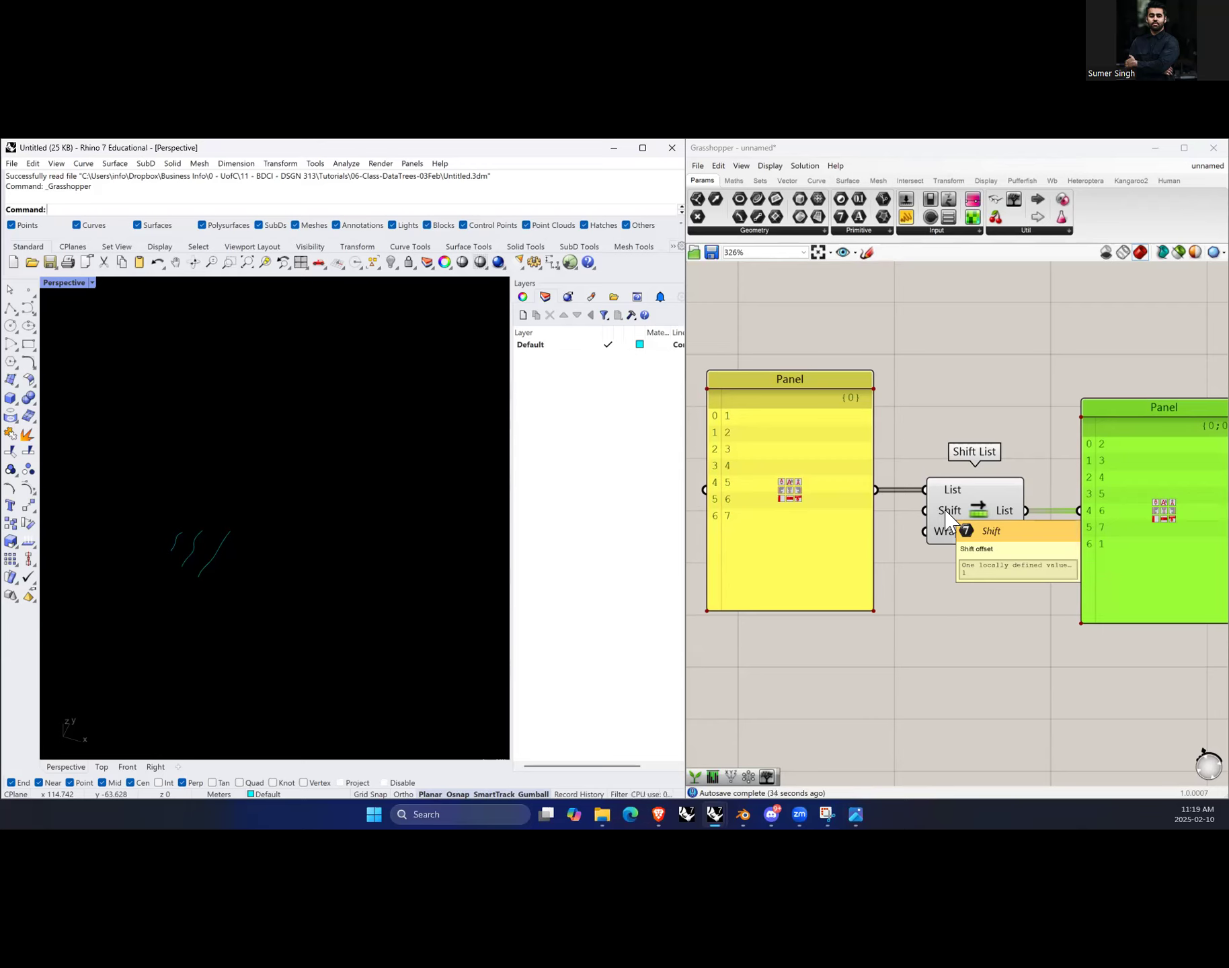
left_click_drag(831, 536, 772, 538)
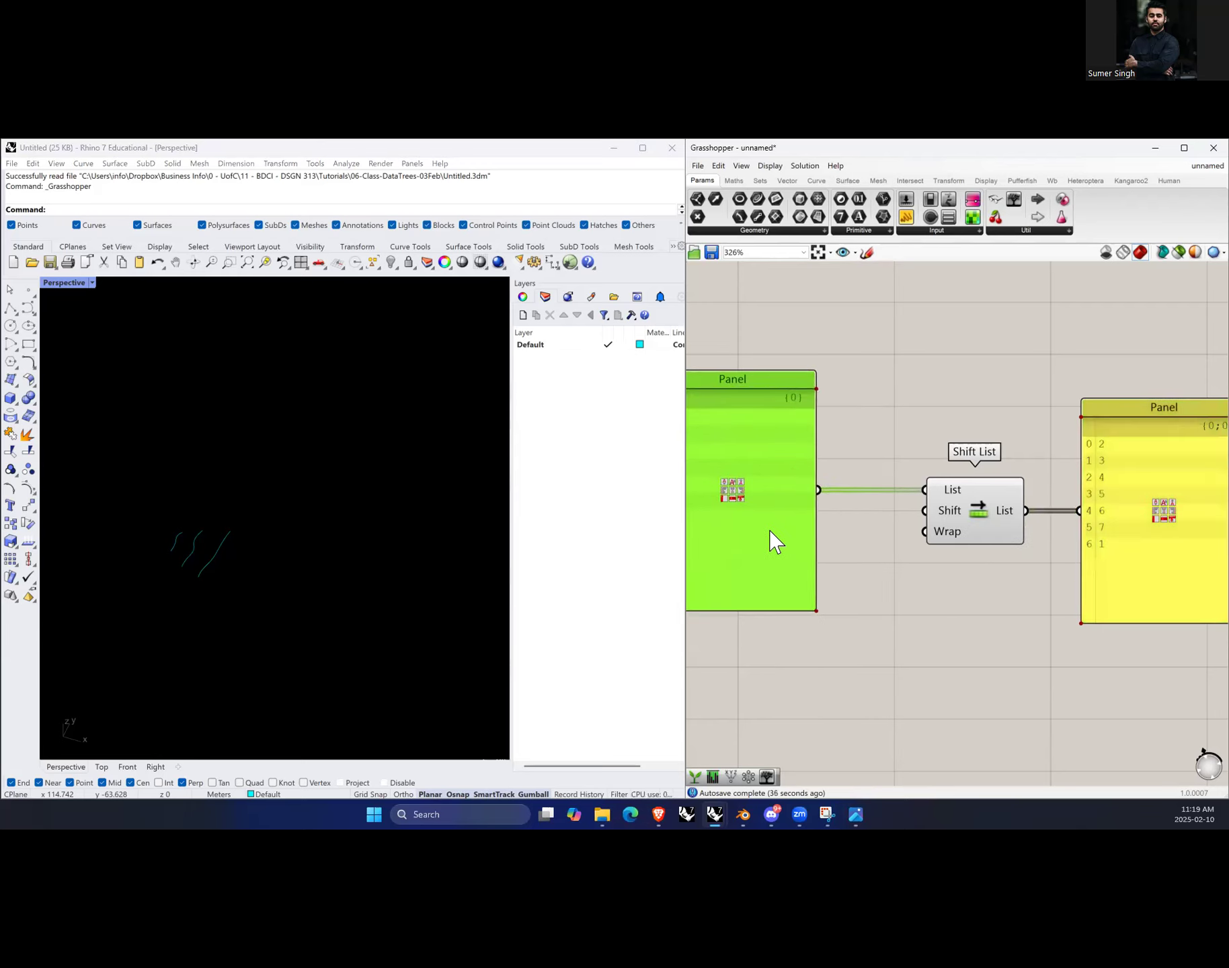
left_click(885, 544)
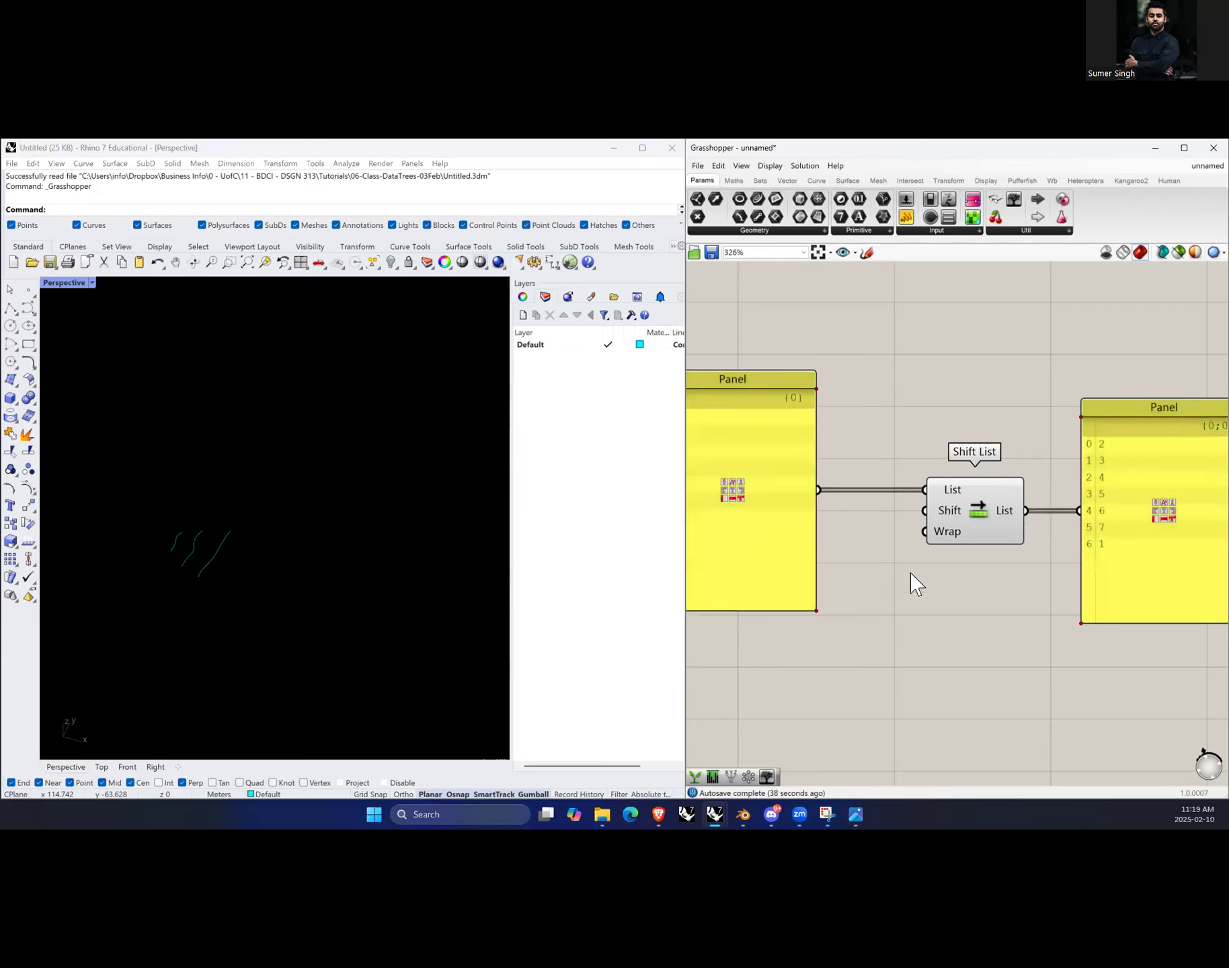
Step: Add a number slider ranging 0 to 10 set to 2 and connect it to Shift List's Shift input
double_click(873, 551)
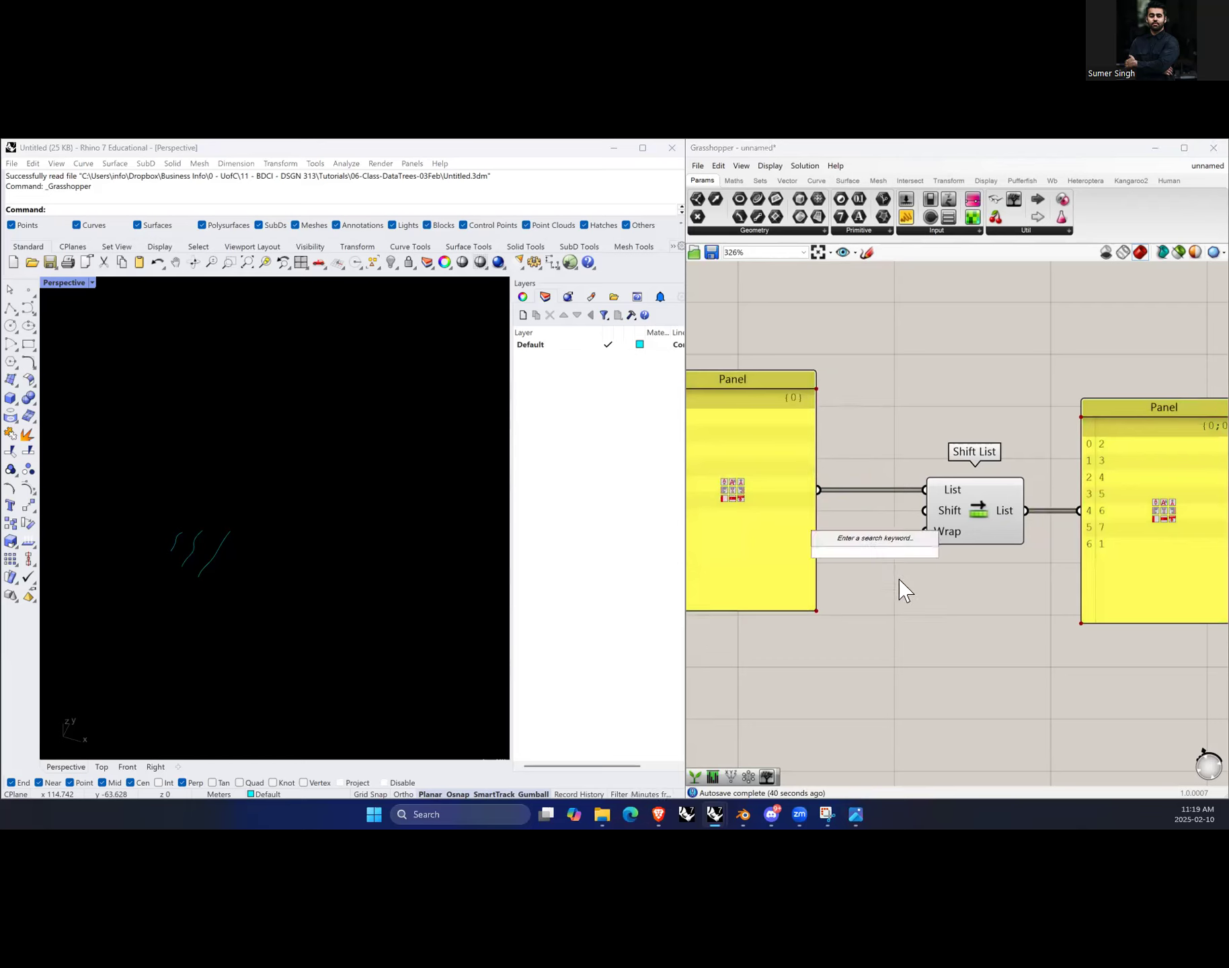
type("2")
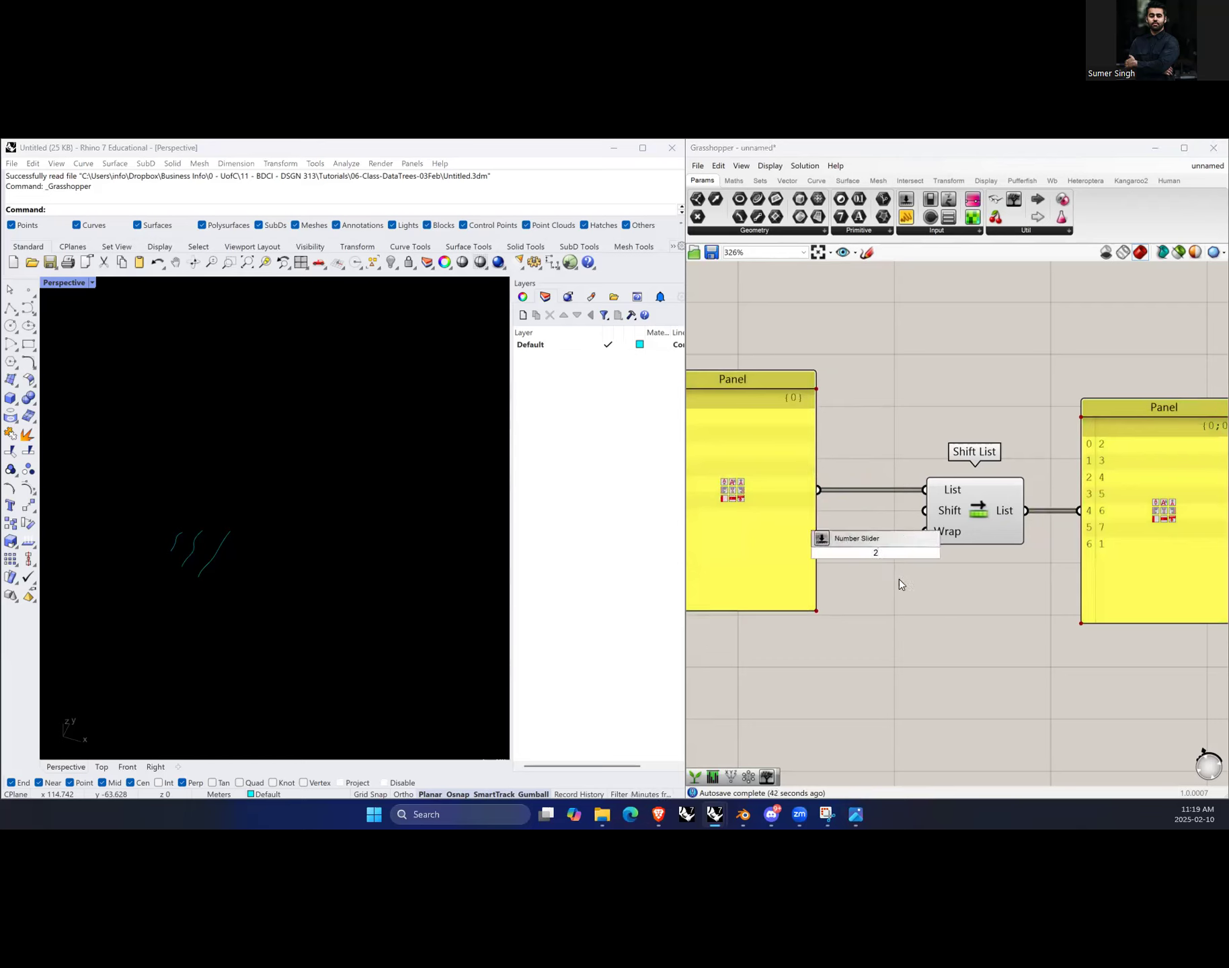
key("BackSpace")
type("0..")
type(".2....10")
key("Return")
left_click_drag(928, 555, 916, 512)
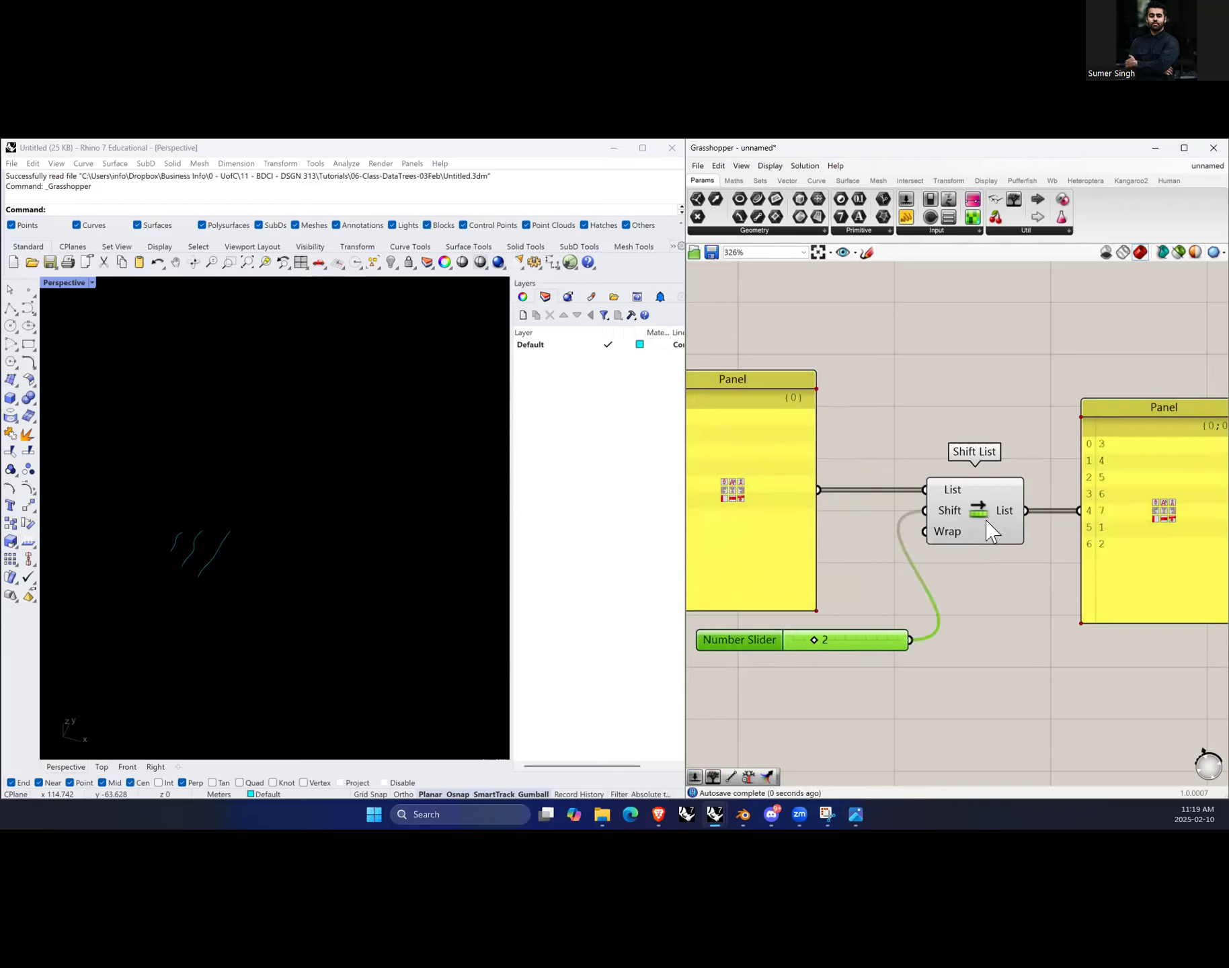
Step: Move the number panel and the slider closer to the Shift List component
left_click(955, 702)
scroll(1075, 578, "down", 1)
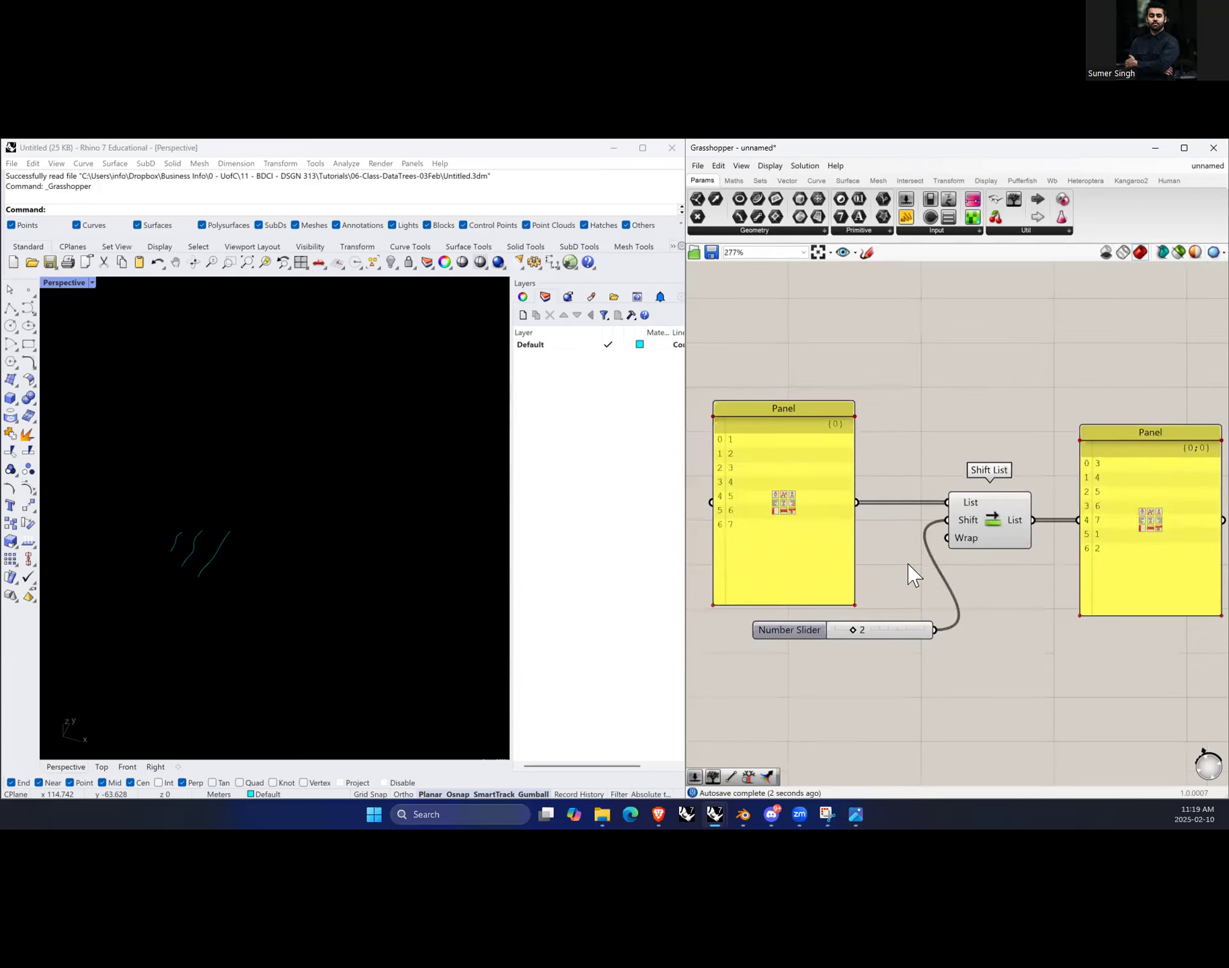
left_click_drag(712, 540, 796, 540)
scroll(1008, 575, "up", 1)
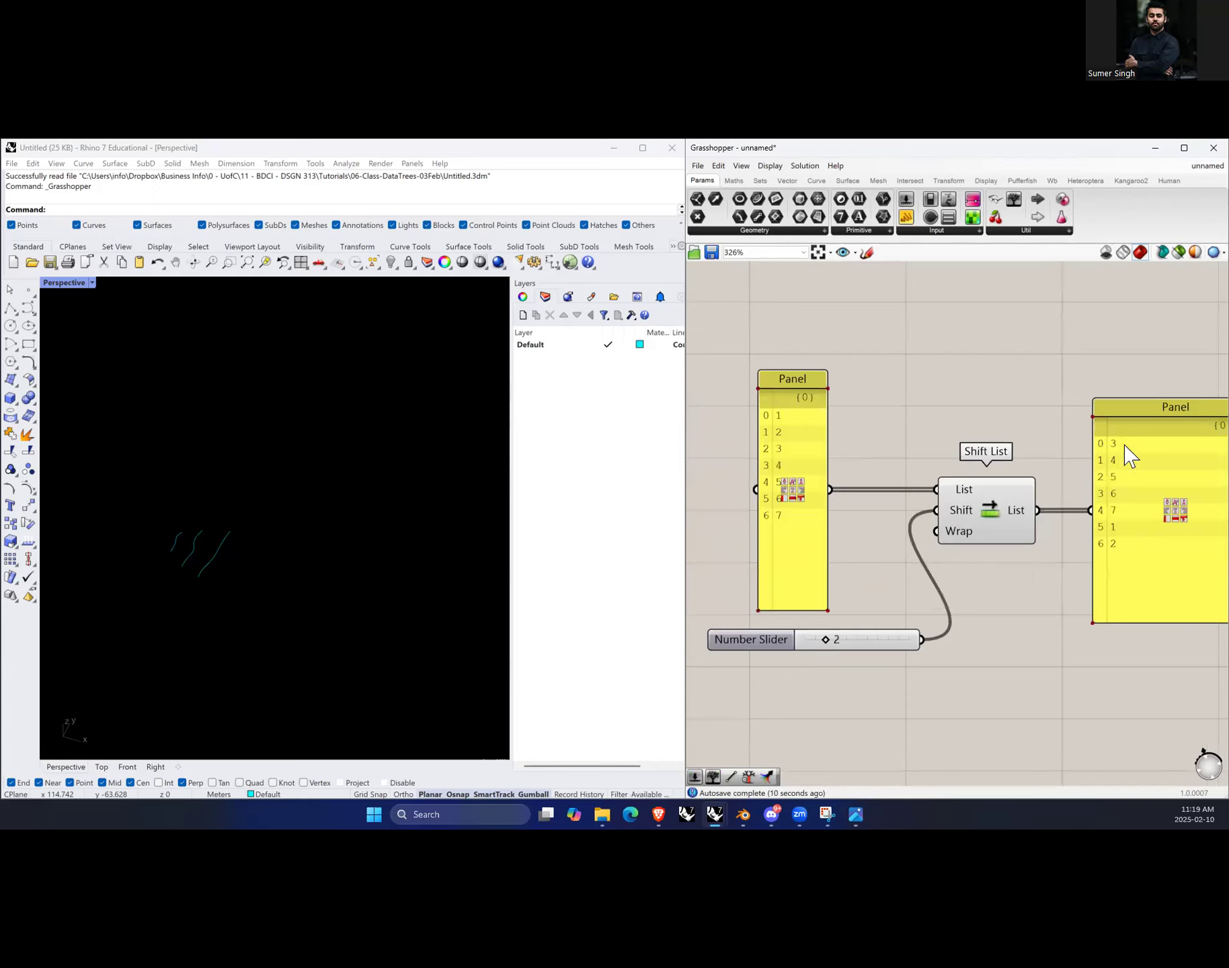
left_click_drag(886, 644, 900, 643)
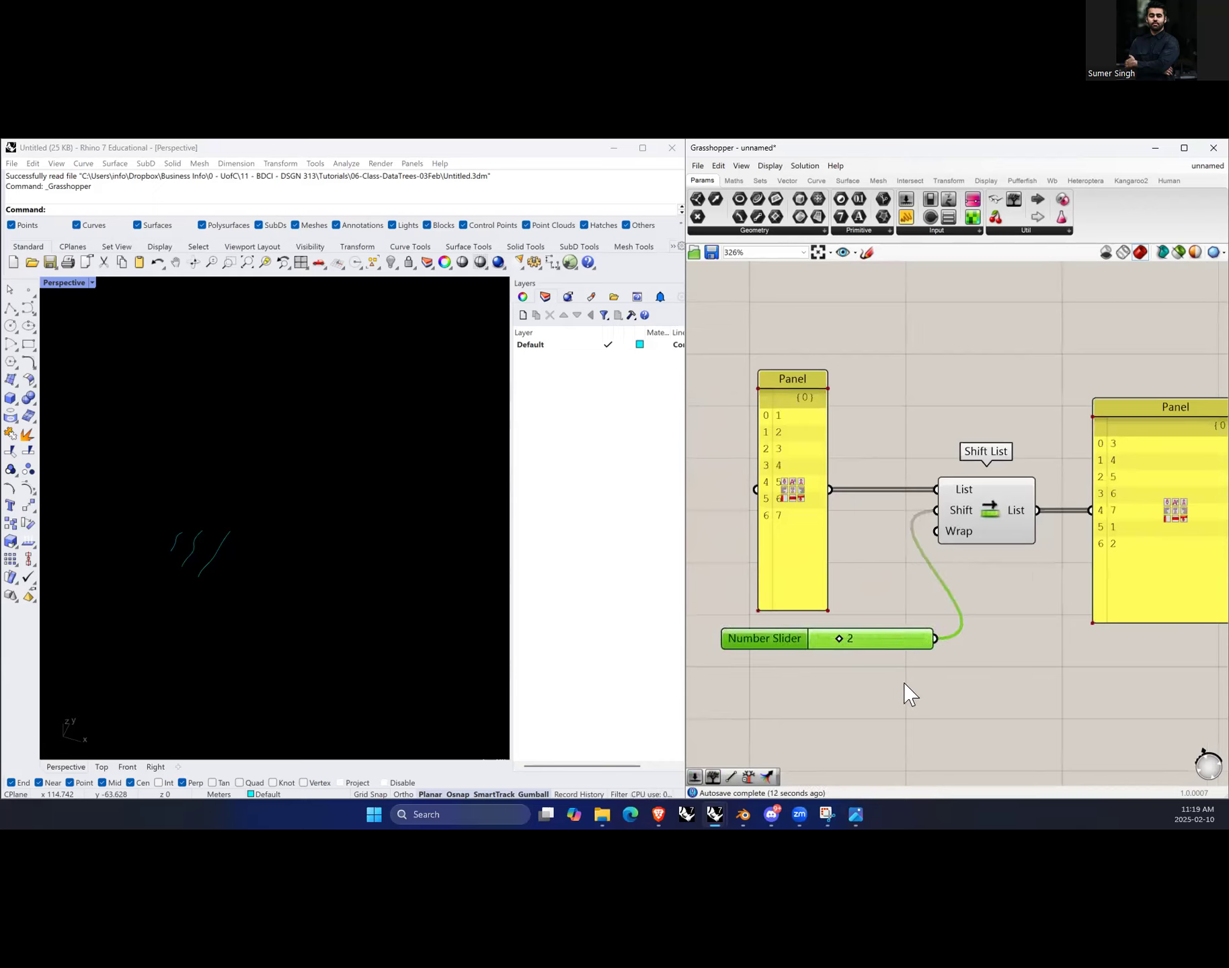
Step: Add a List Item component below Shift List and connect the number panel's output to its List input
scroll(951, 635, "down", 1)
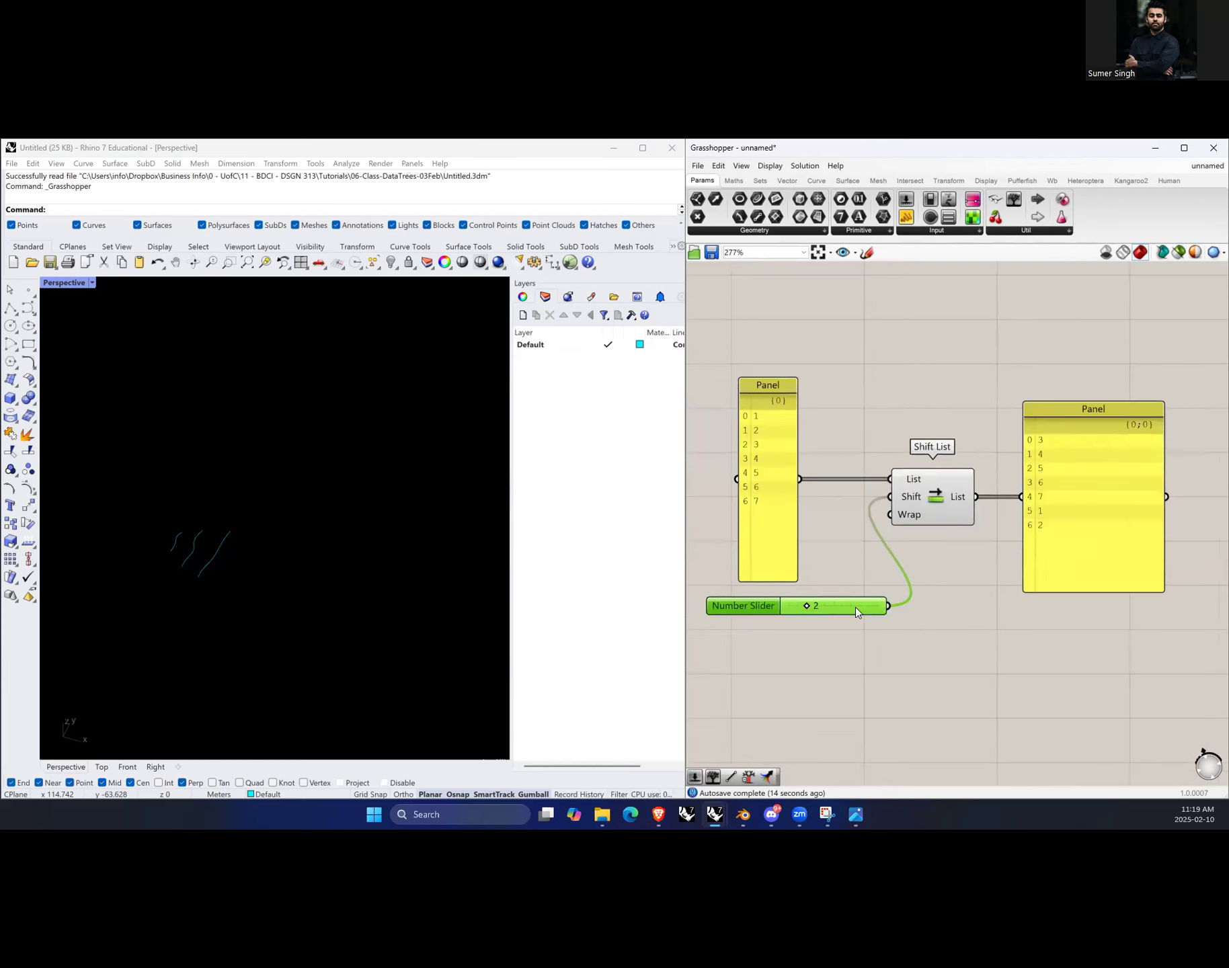
right_click_drag(942, 687, 930, 650)
left_click(944, 632)
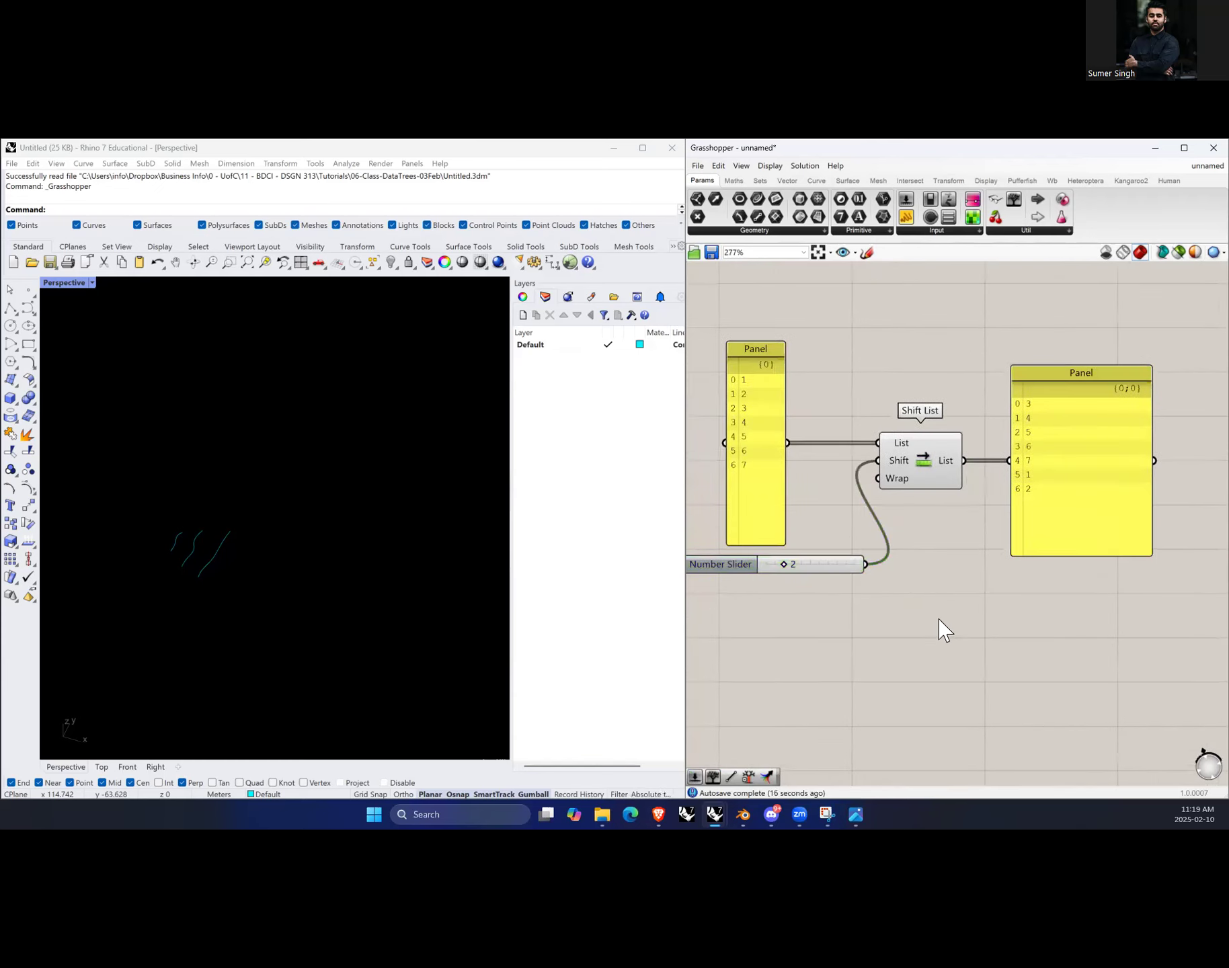
double_click(939, 619)
type("list item")
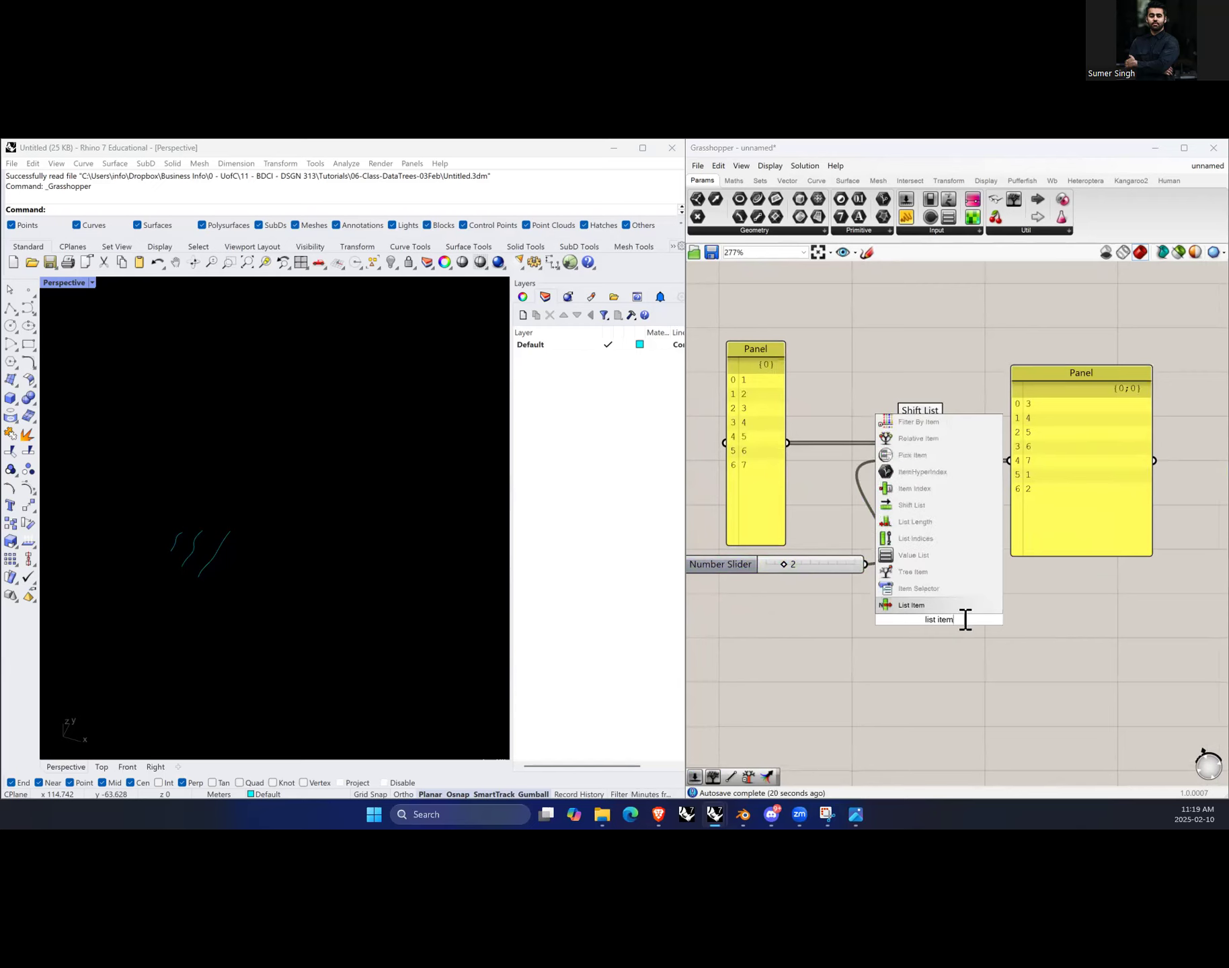
key("Return")
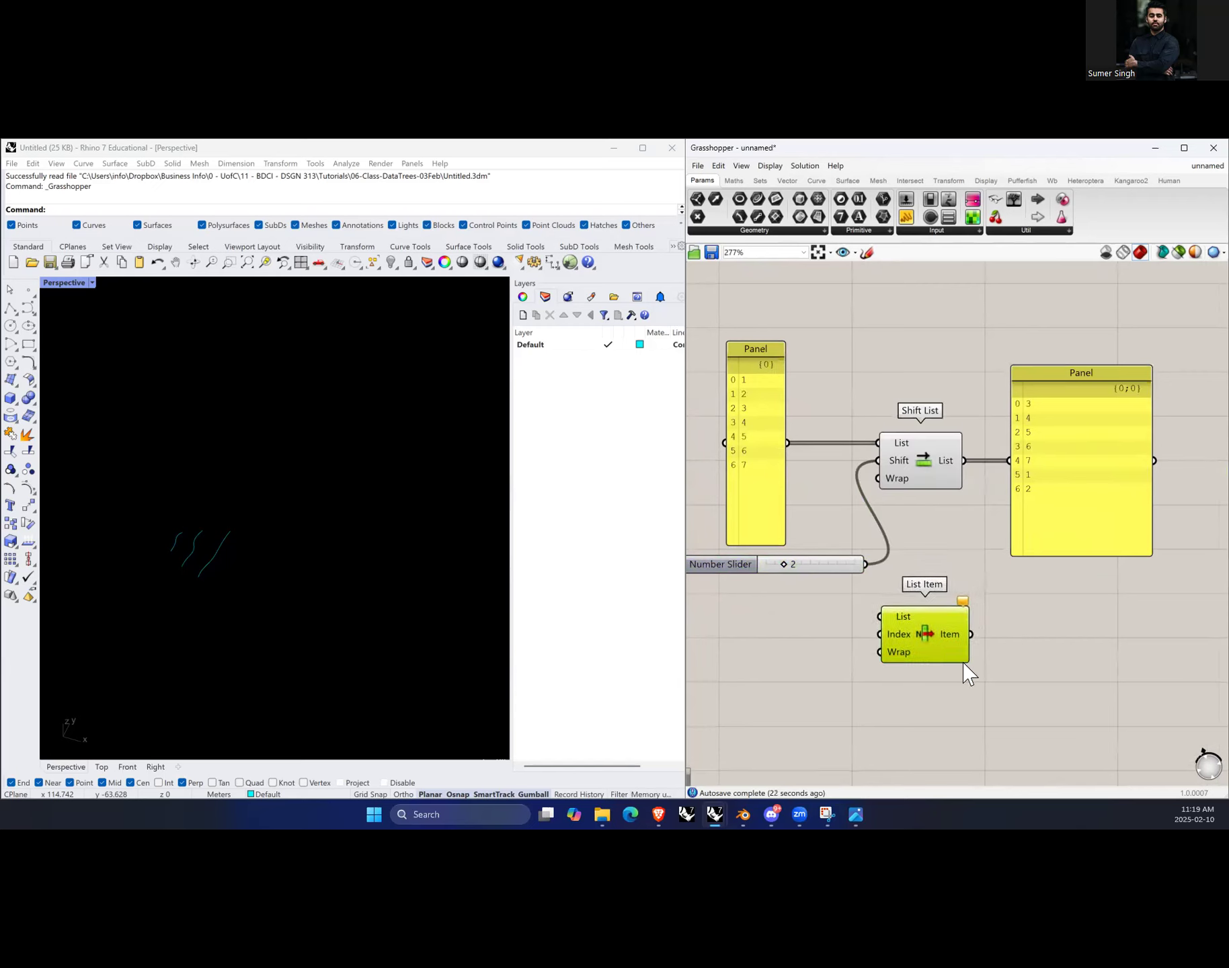
left_click(999, 684)
left_click_drag(793, 438, 880, 616)
left_click(943, 652)
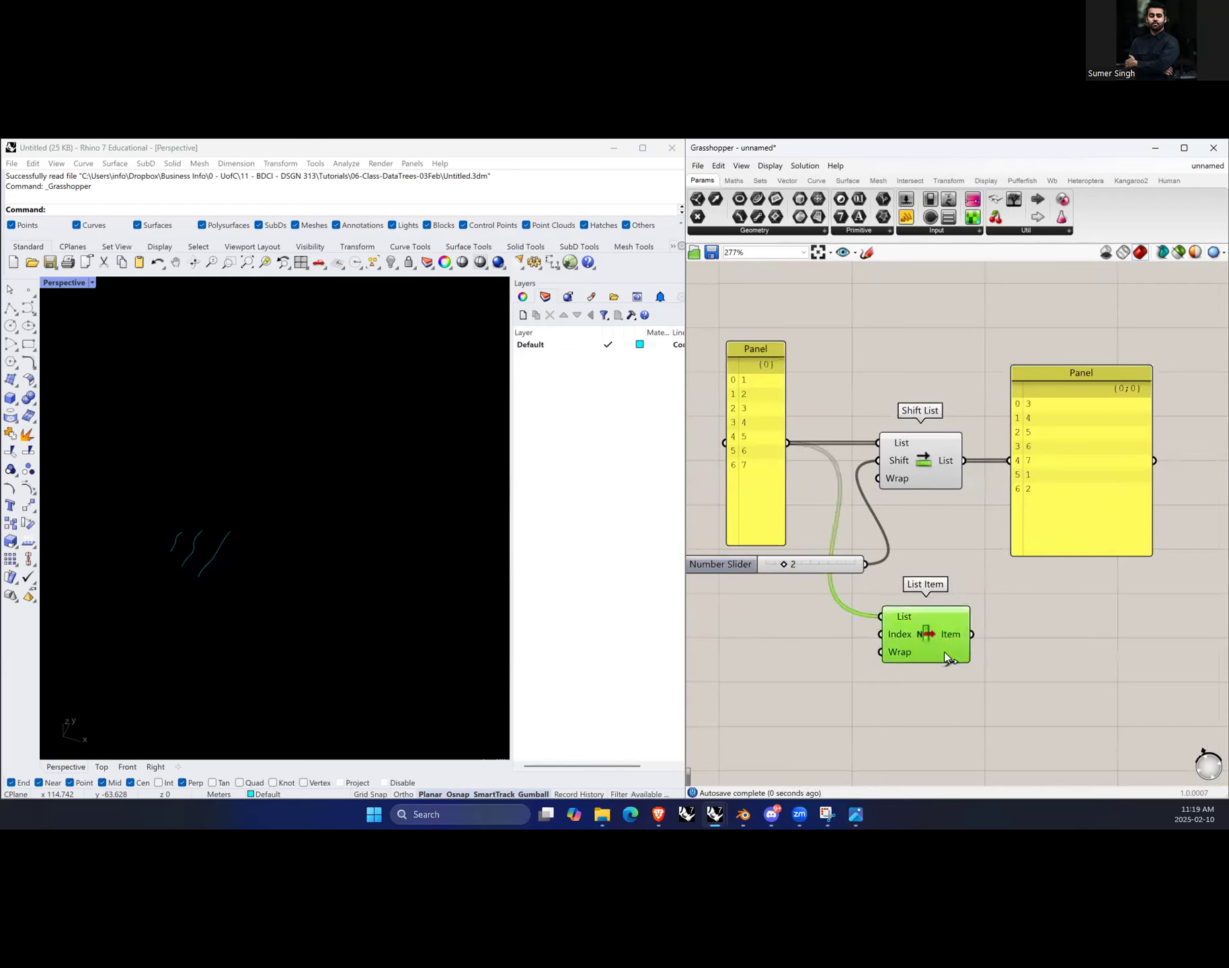
left_click(798, 670)
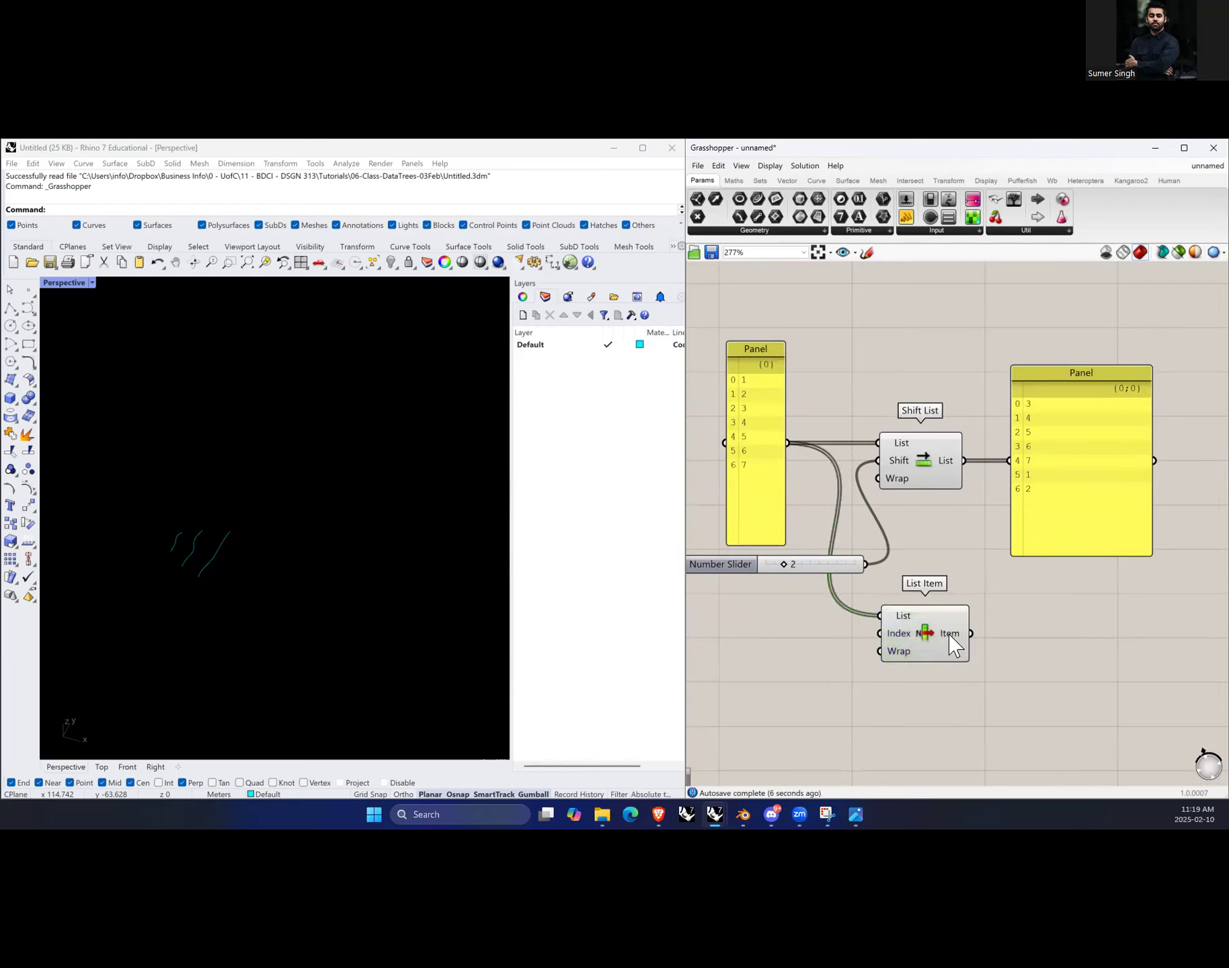
mouse_move(949, 635)
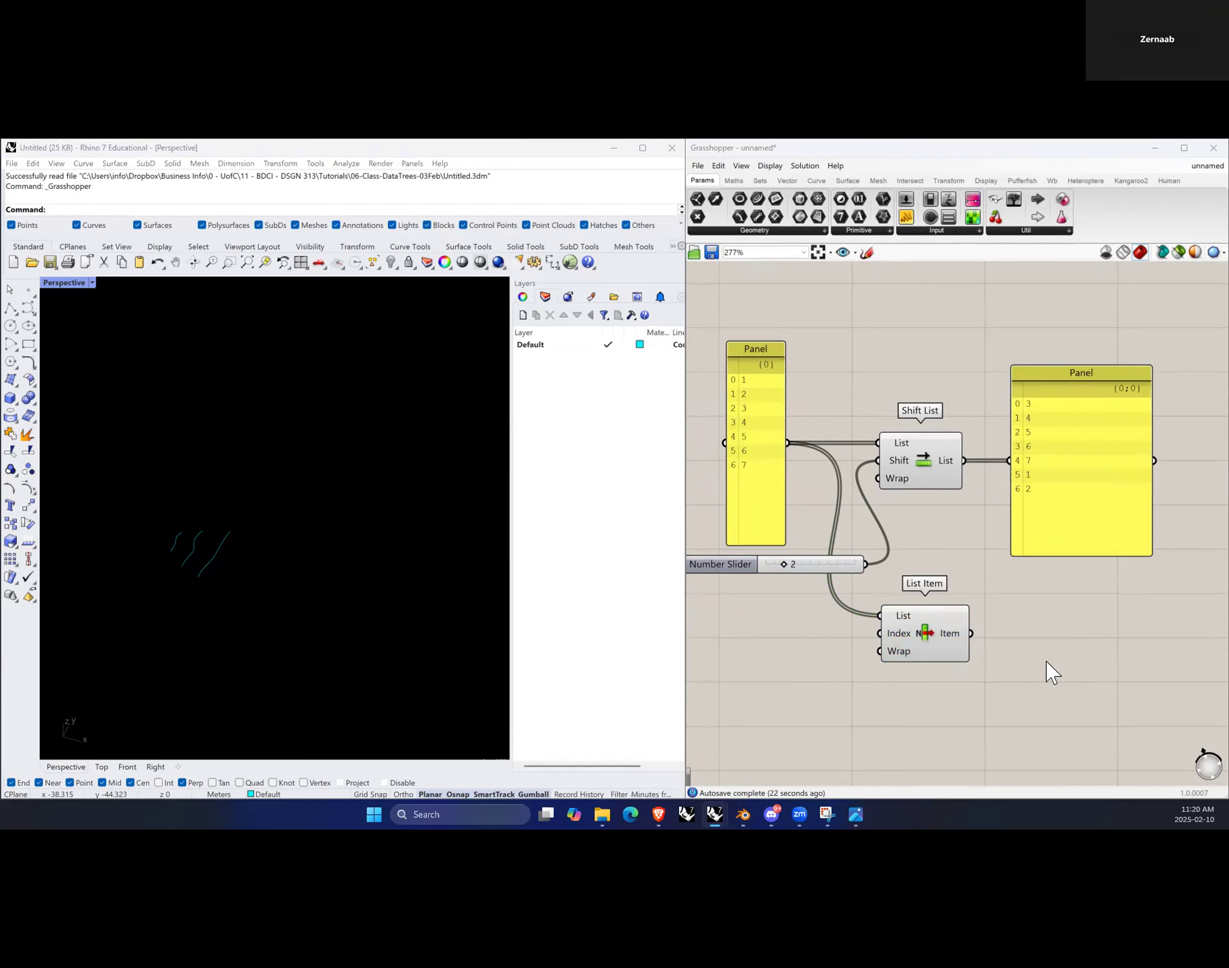
Step: Add a number slider set to 2 and connect it to List Item's Index input
double_click(756, 650)
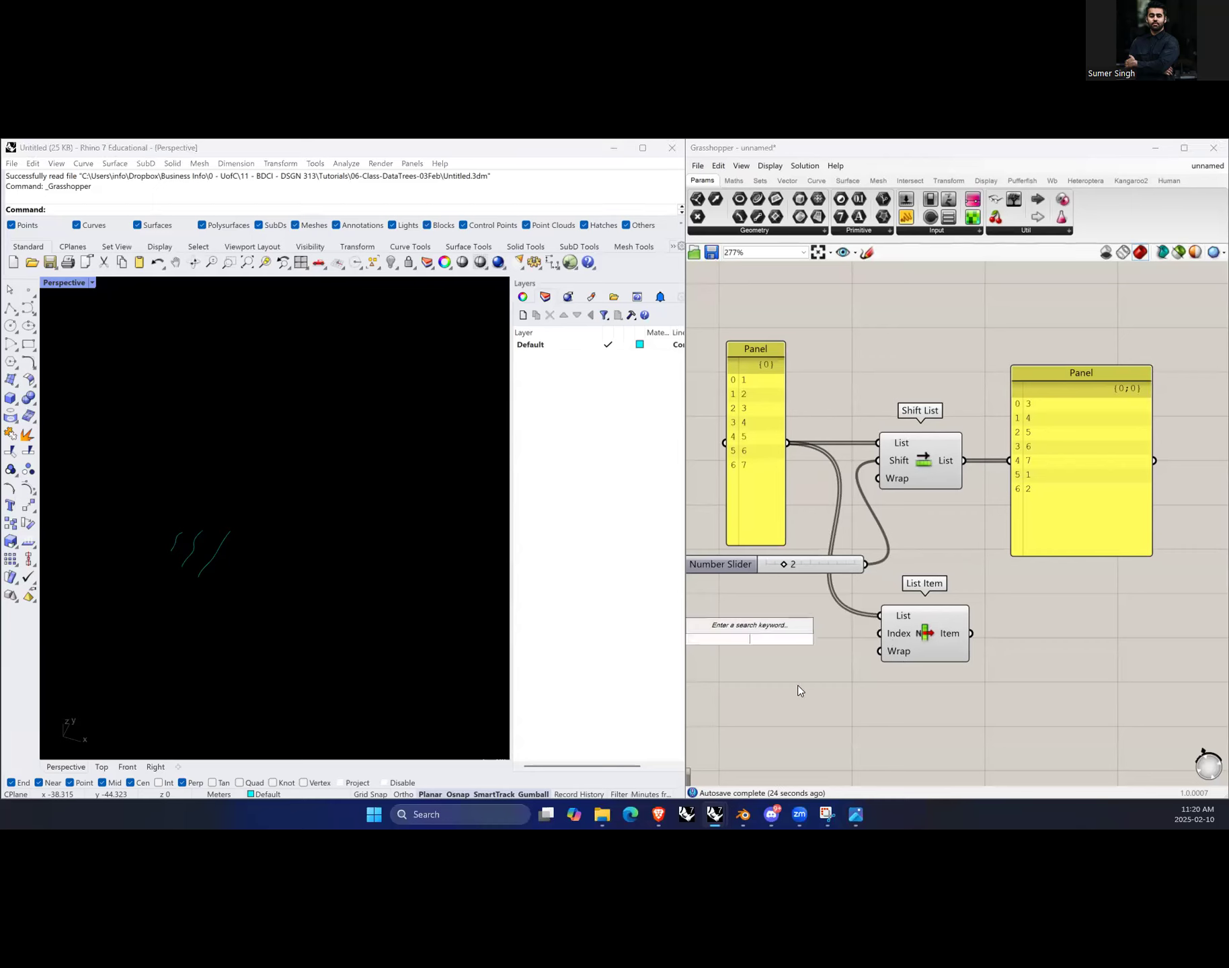
type("0....")
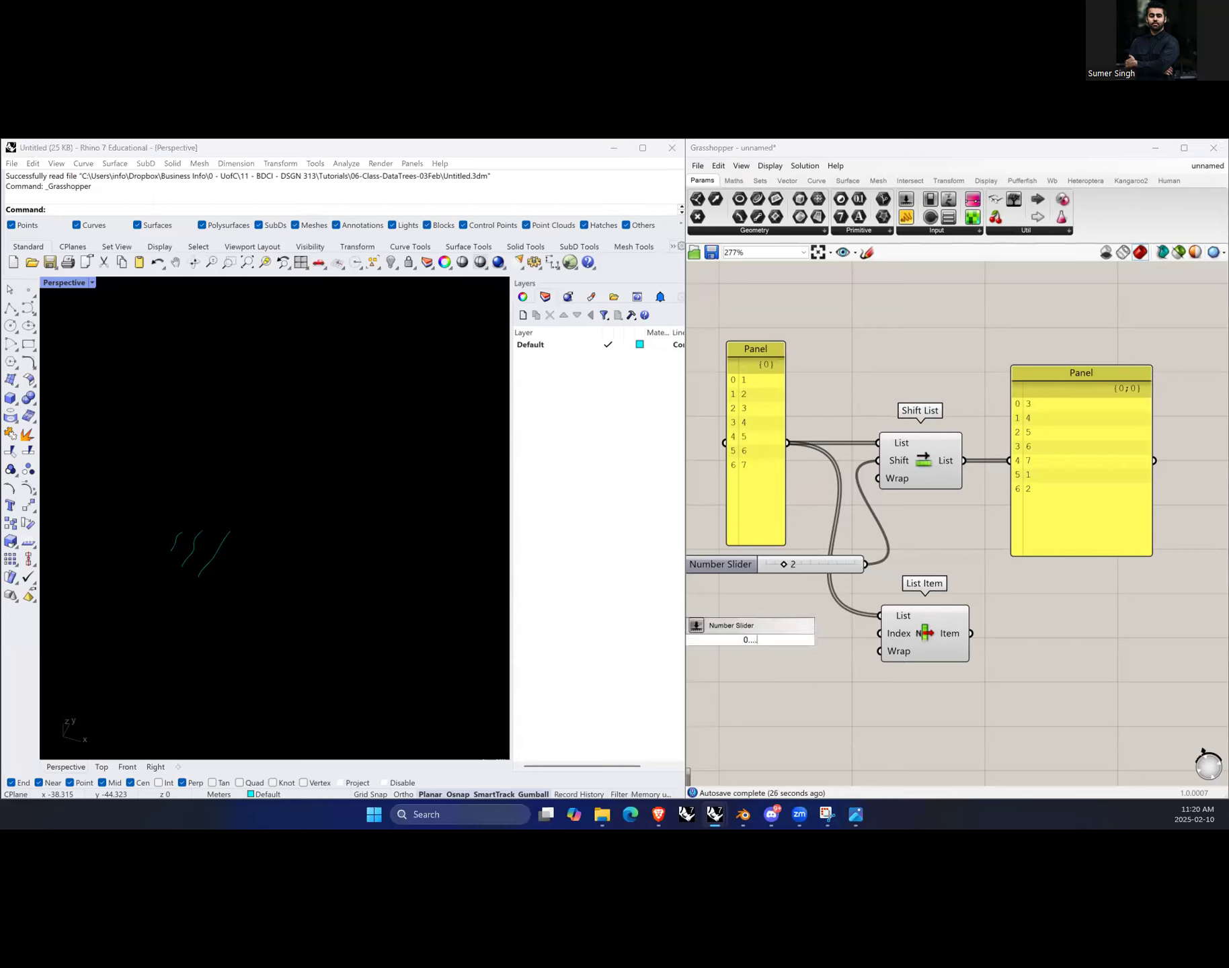
type("2....6")
key("Return")
left_click_drag(842, 639, 879, 633)
left_click(824, 640)
left_click(856, 699)
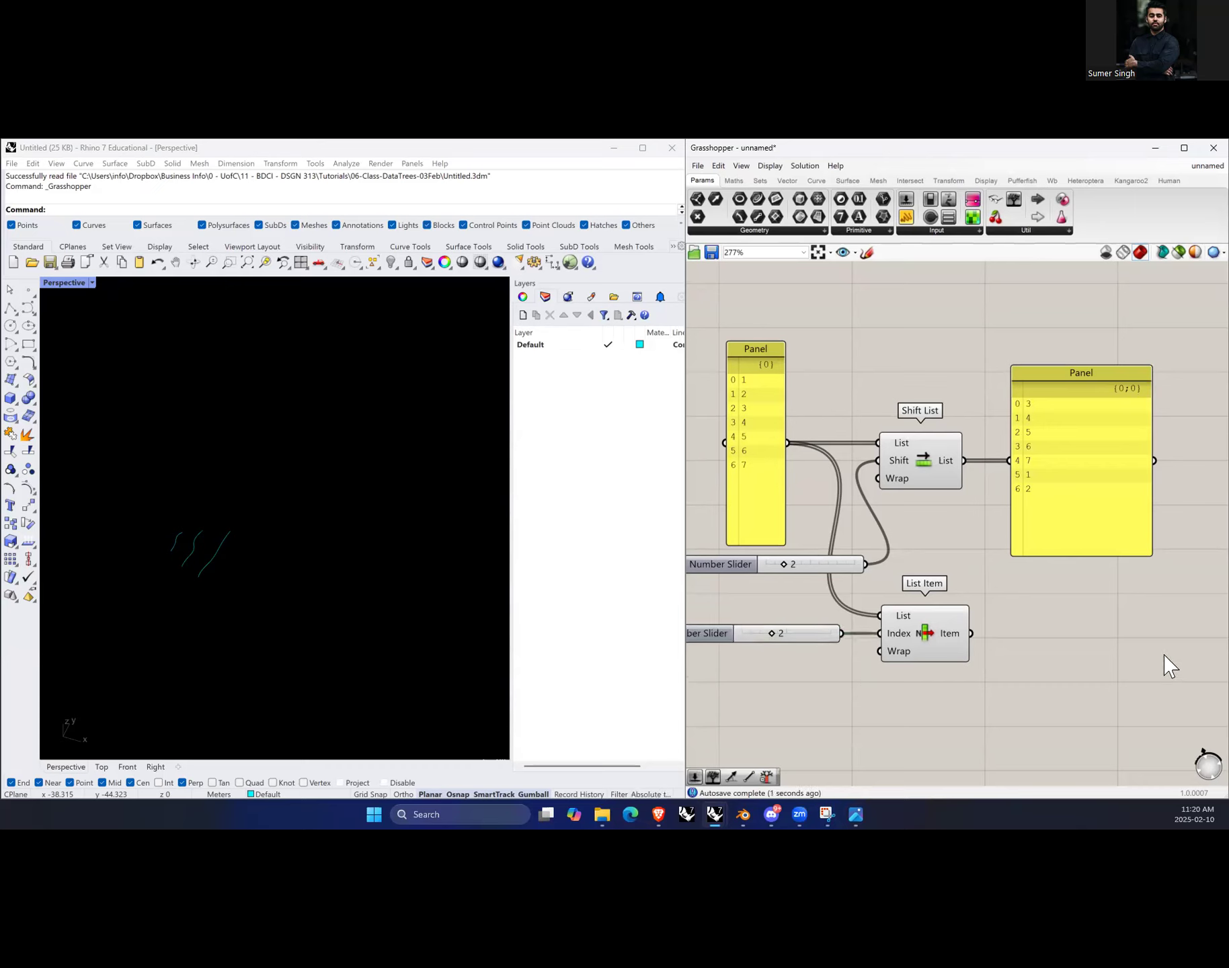
Step: Add a panel beside List Item and wire its Item output into the panel
double_click(1088, 632)
type("panel")
key("Return")
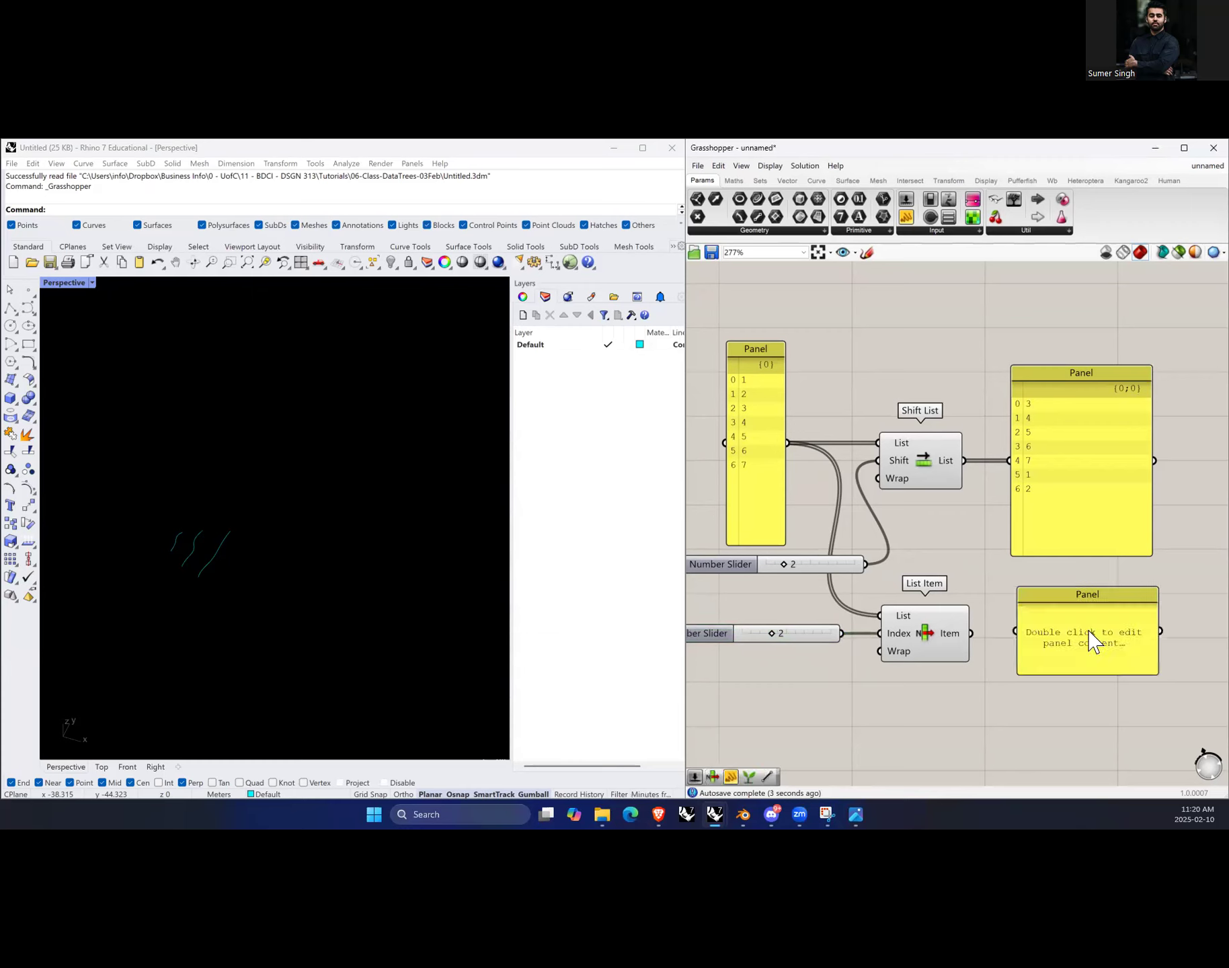
left_click_drag(1006, 632, 1017, 633)
left_click(1051, 642)
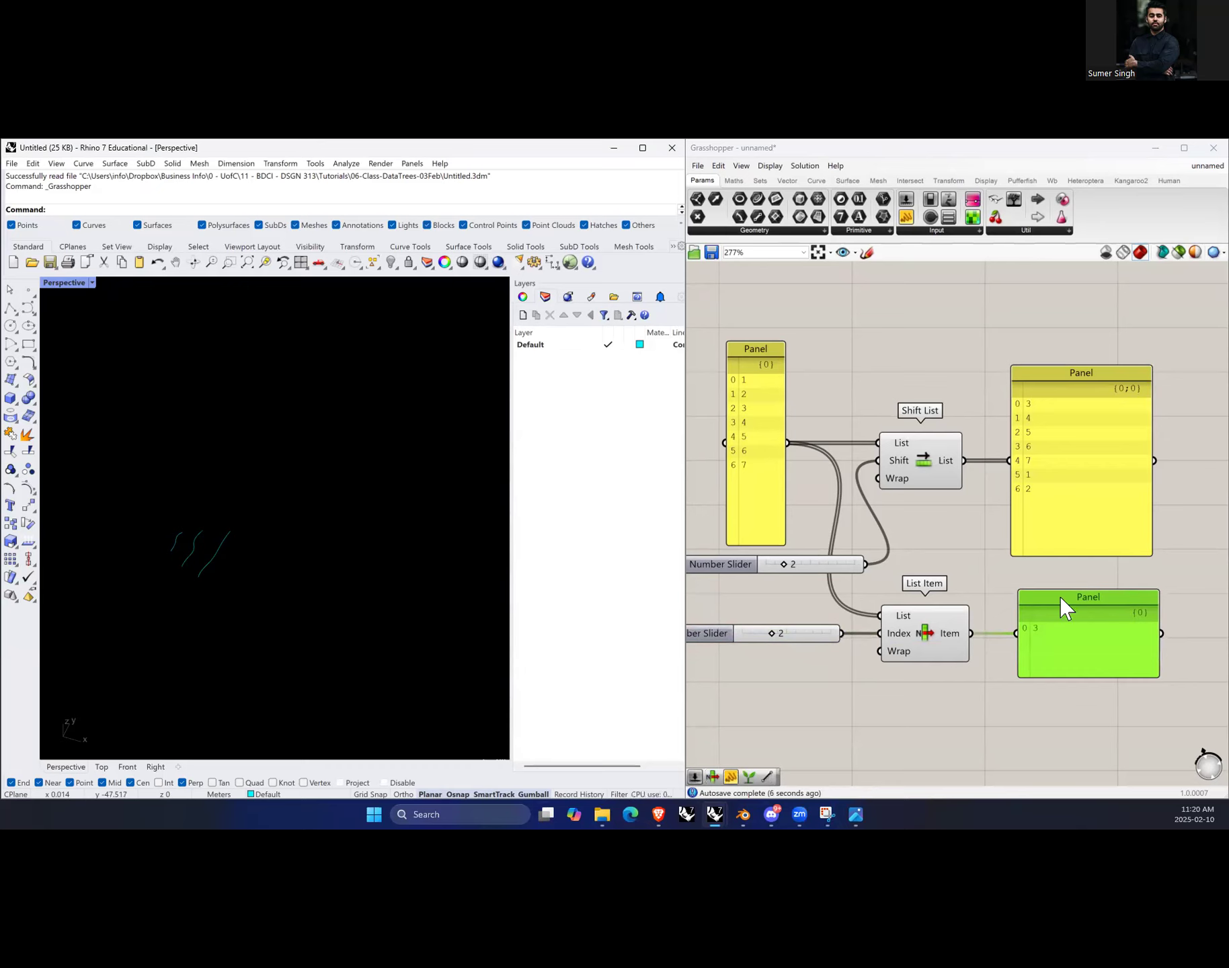
Step: Slide the List Item index slider up to 6
mouse_move(771, 634)
left_mouse_down()
mouse_move(756, 634)
mouse_move(777, 636)
left_mouse_up()
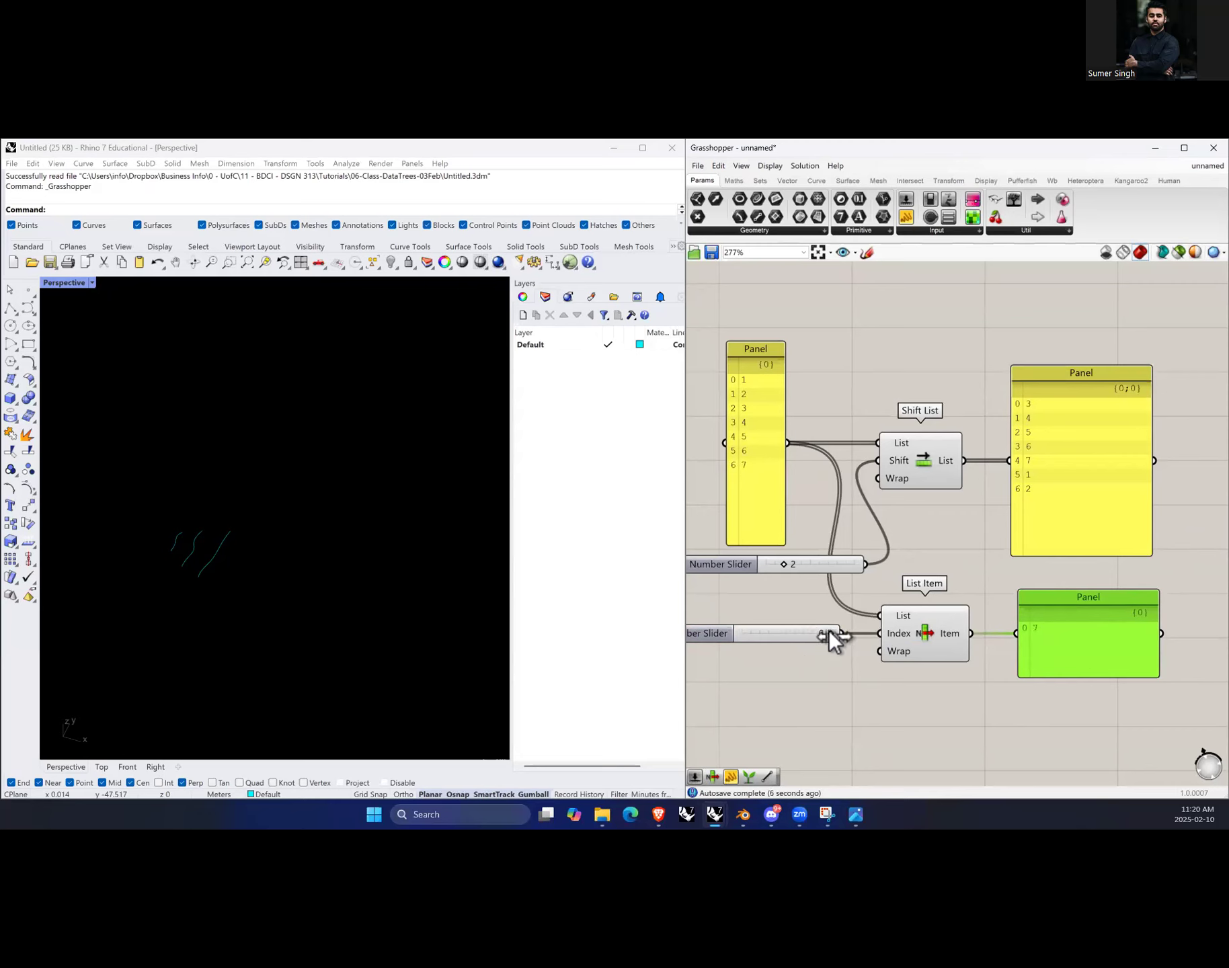
left_click_drag(801, 632, 788, 634)
left_click_drag(801, 634, 829, 633)
left_click_drag(1113, 655, 1104, 646)
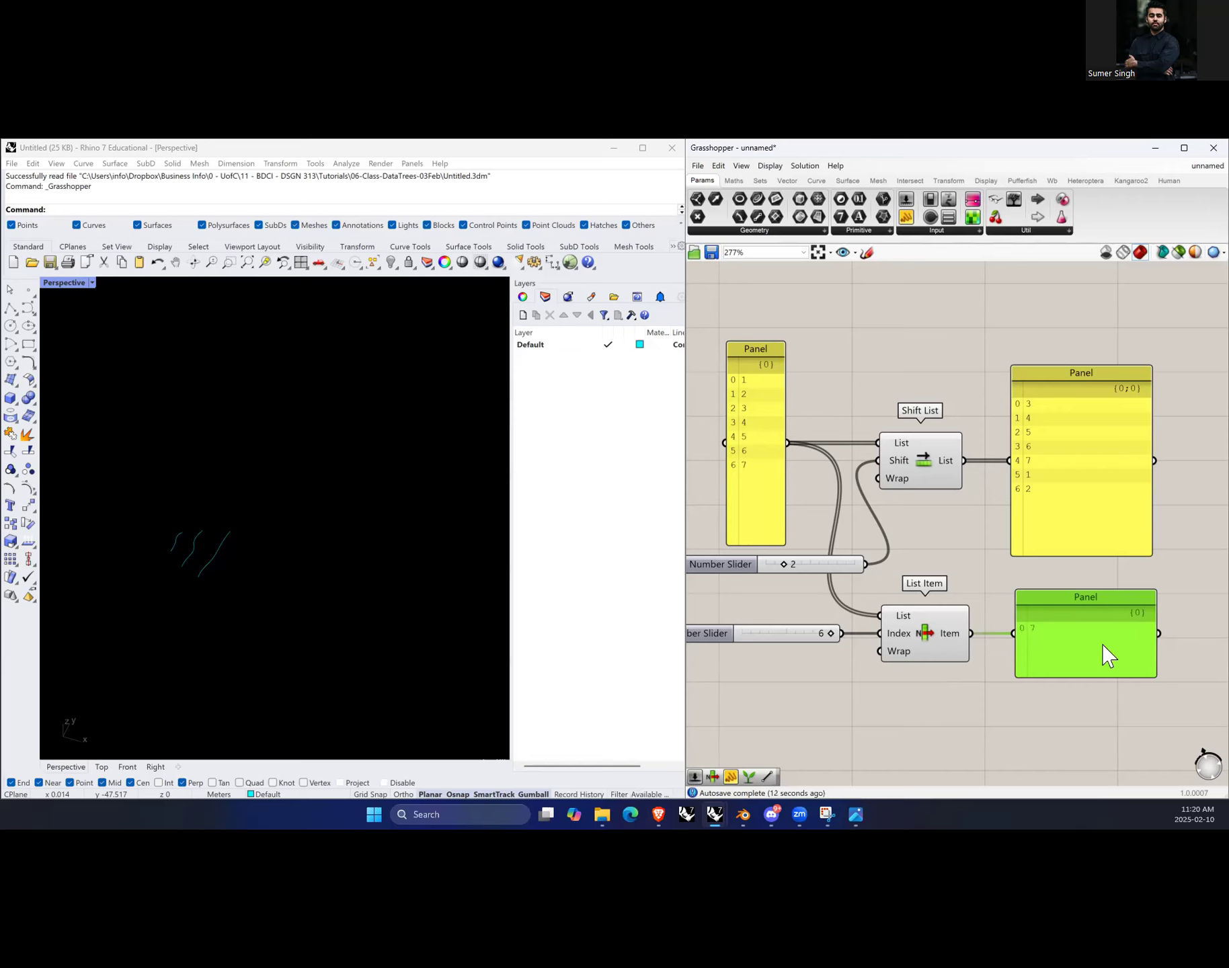
Step: Add a Concatenate component below the List Item setup
left_click(961, 403)
scroll(940, 488, "down", 3)
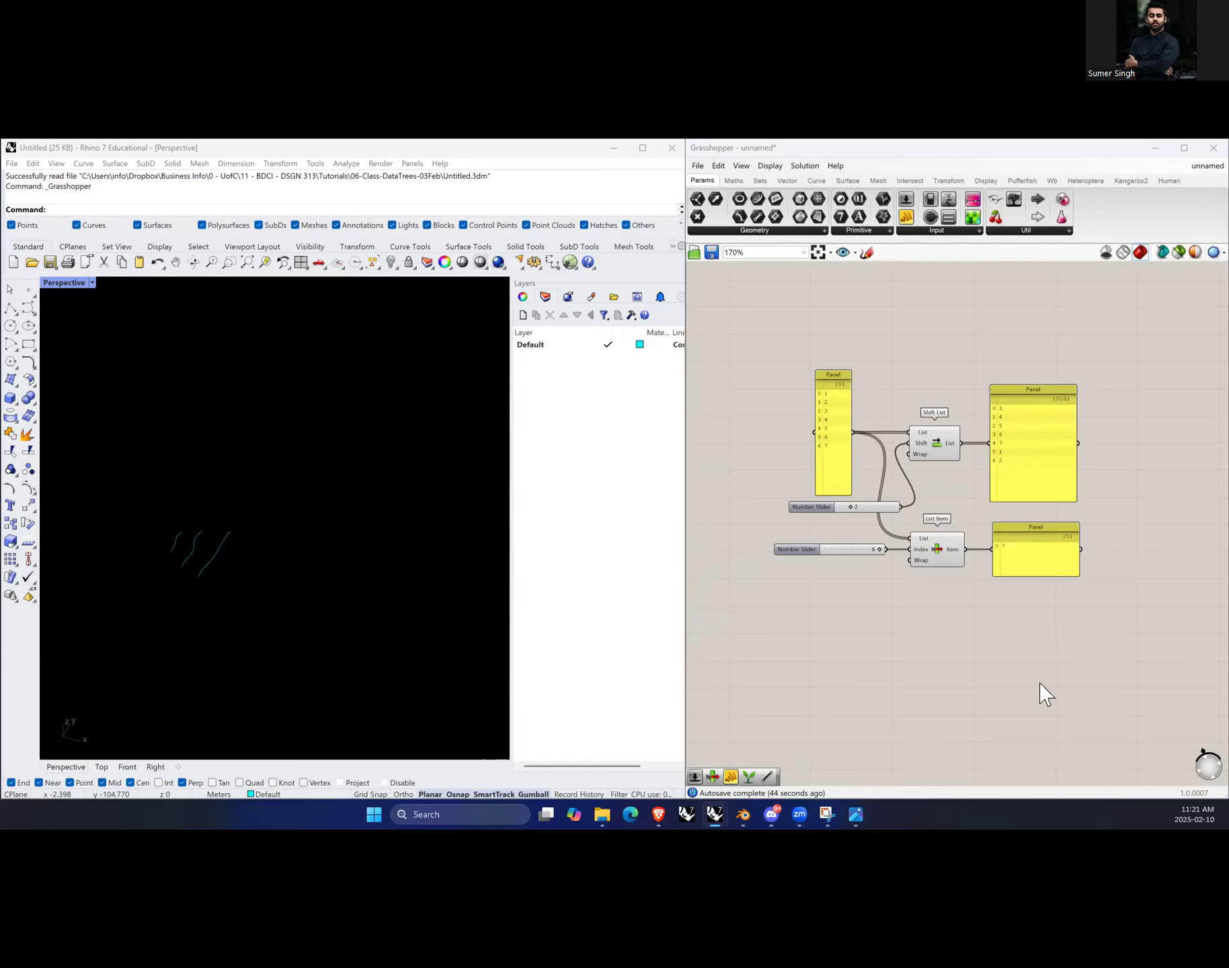
double_click(965, 642)
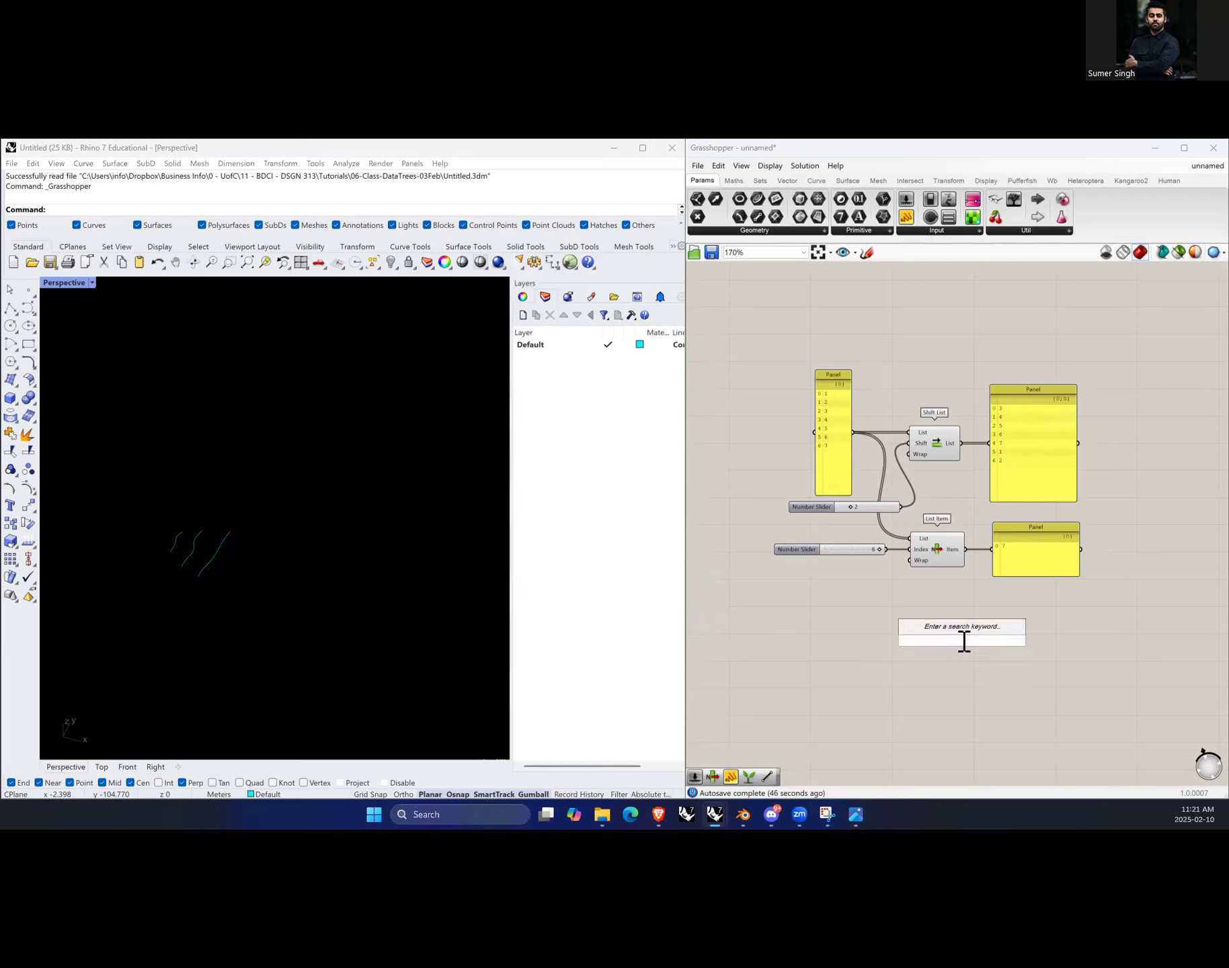
type("concatenate")
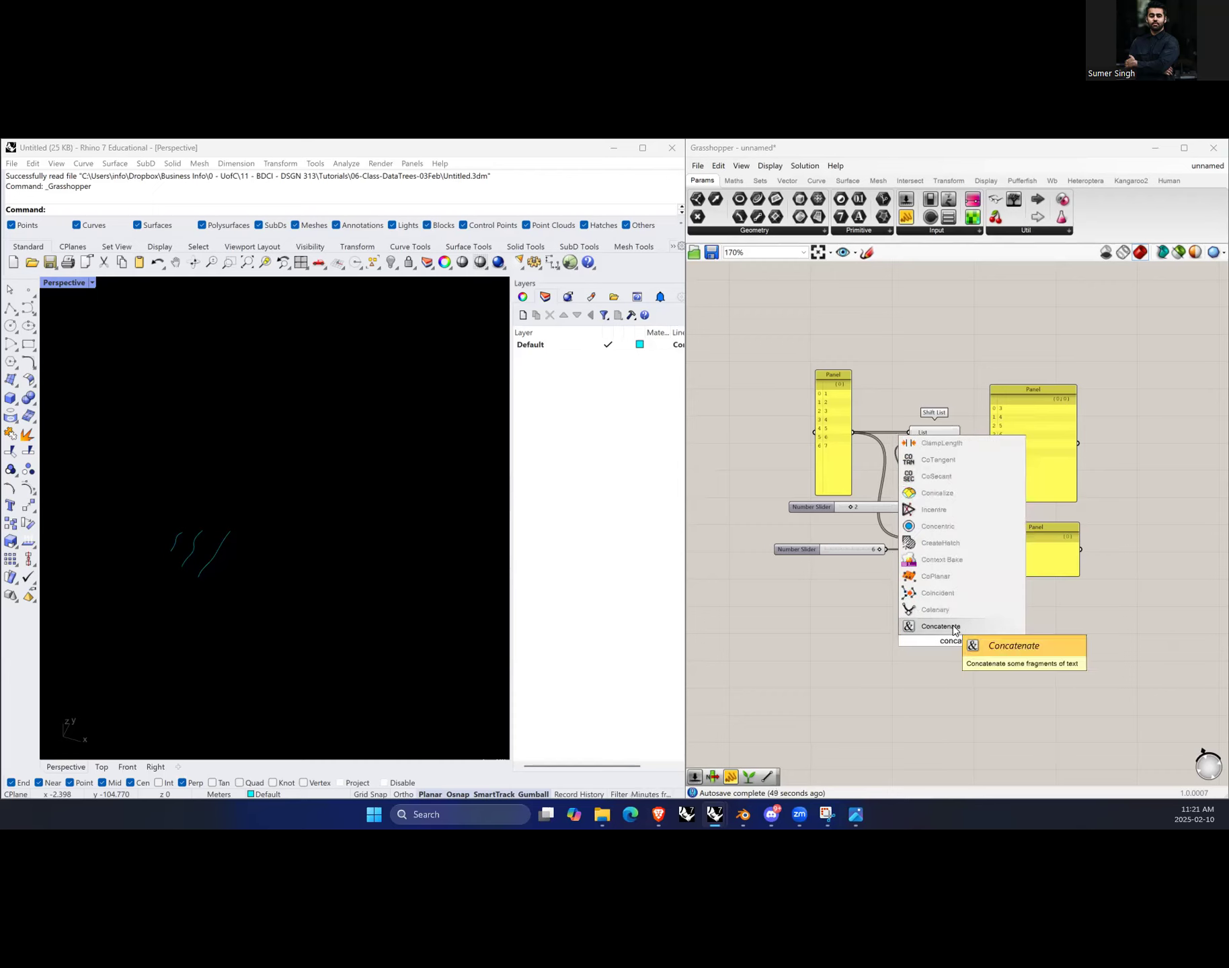
key("Return")
left_click_drag(960, 641, 949, 650)
left_click(921, 711)
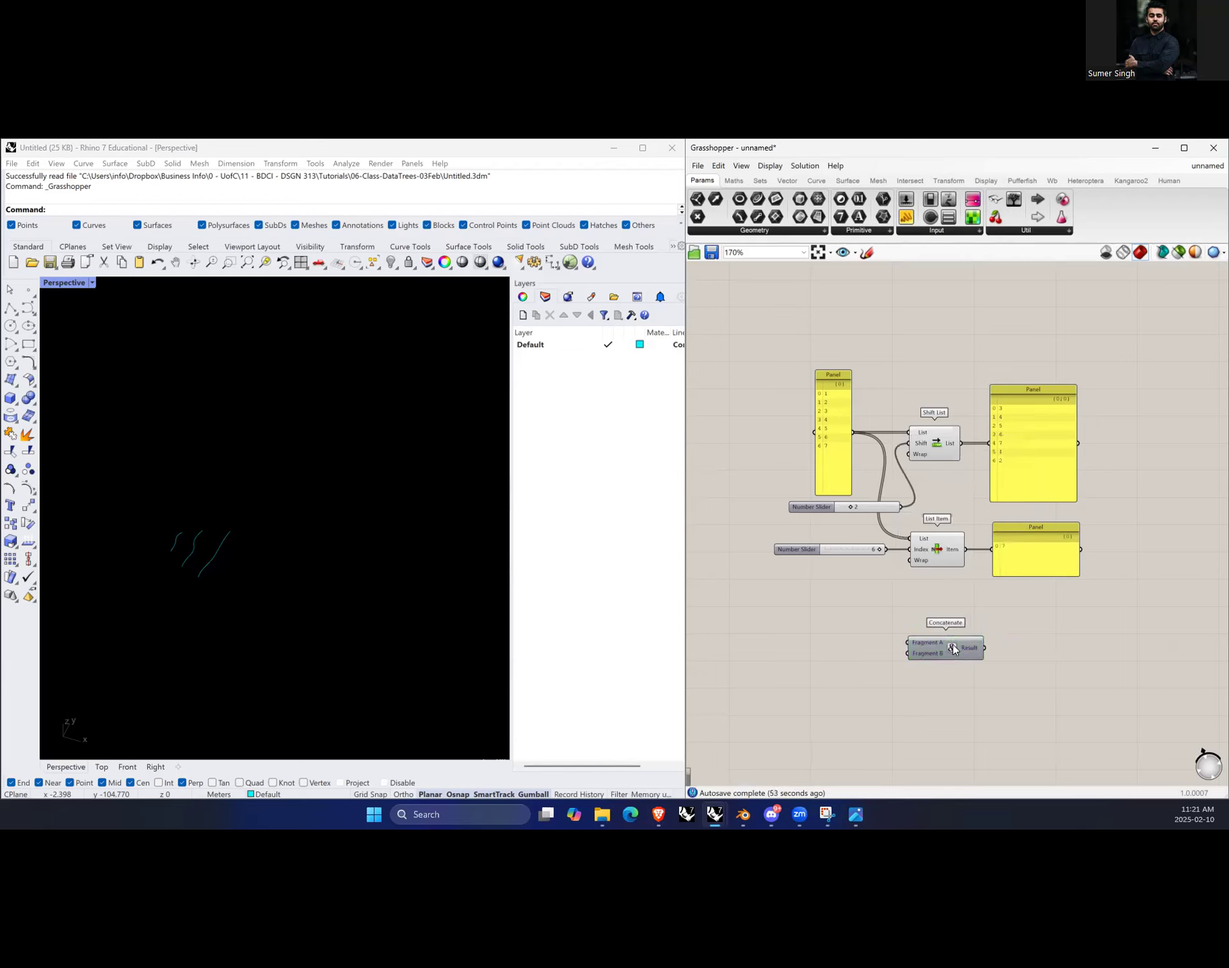
Step: Create a panel containing Hello and connect it to Concatenate's Fragment A input
scroll(961, 680, "up", 5)
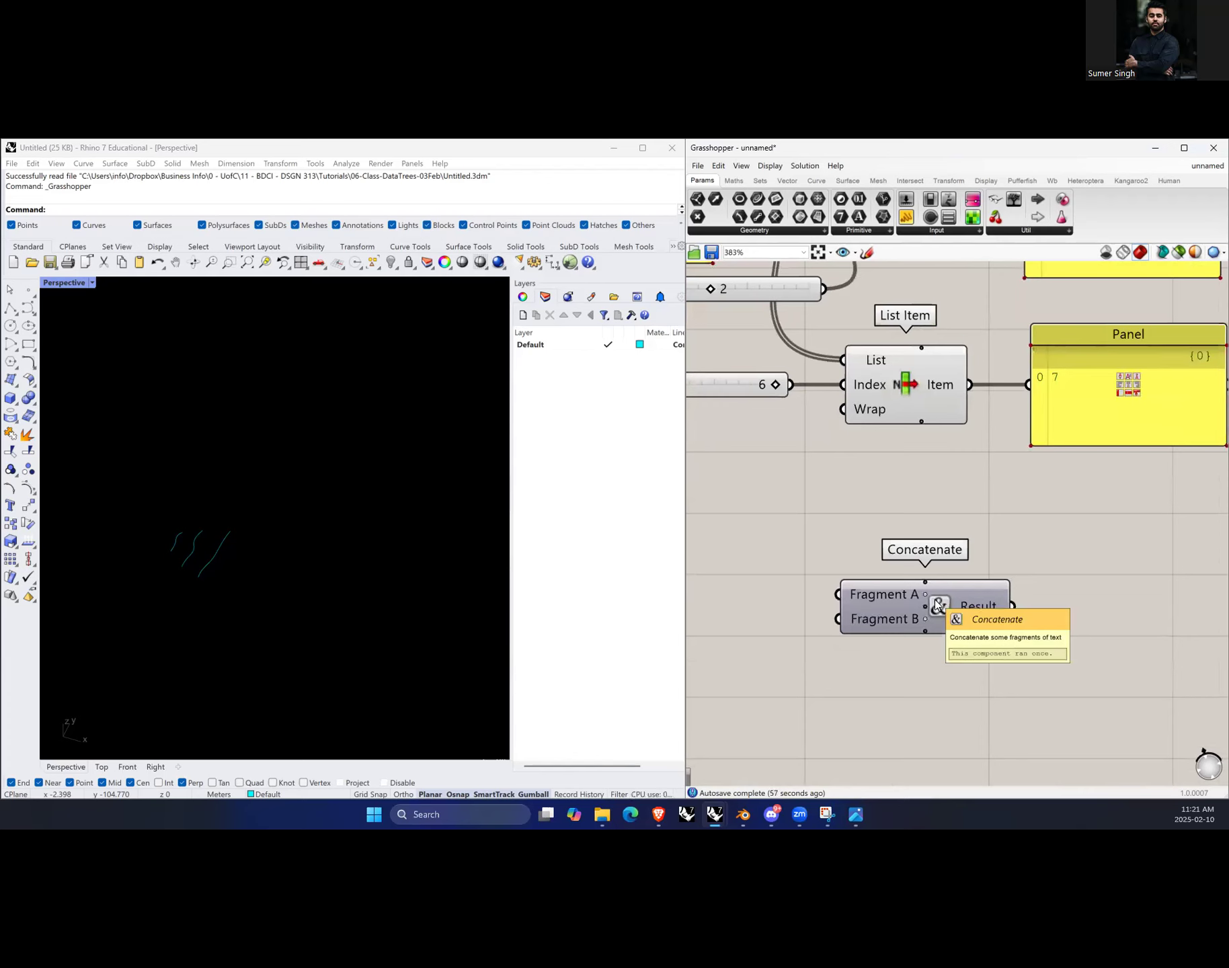
scroll(1046, 659, "down", 2)
double_click(800, 609)
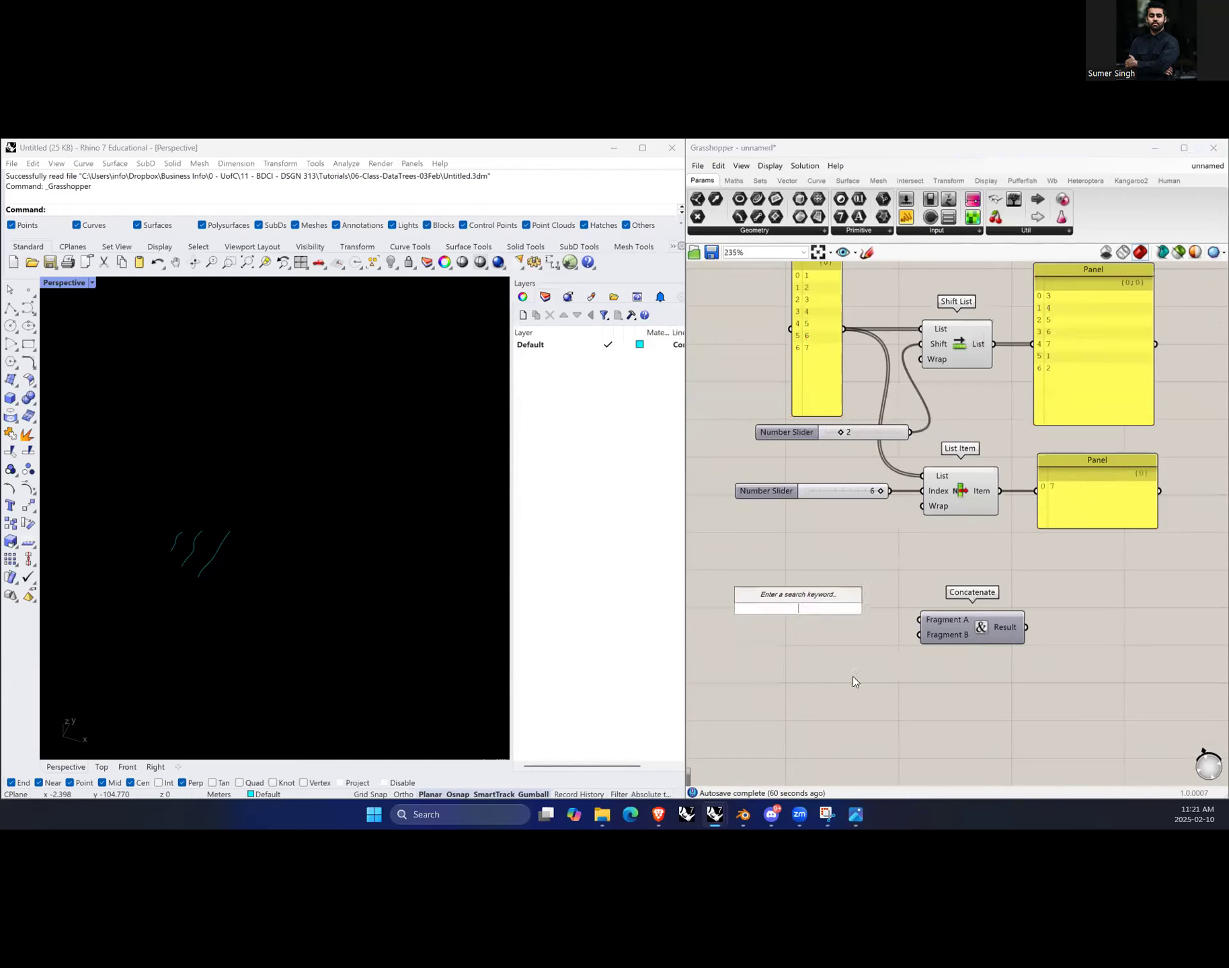
type("//")
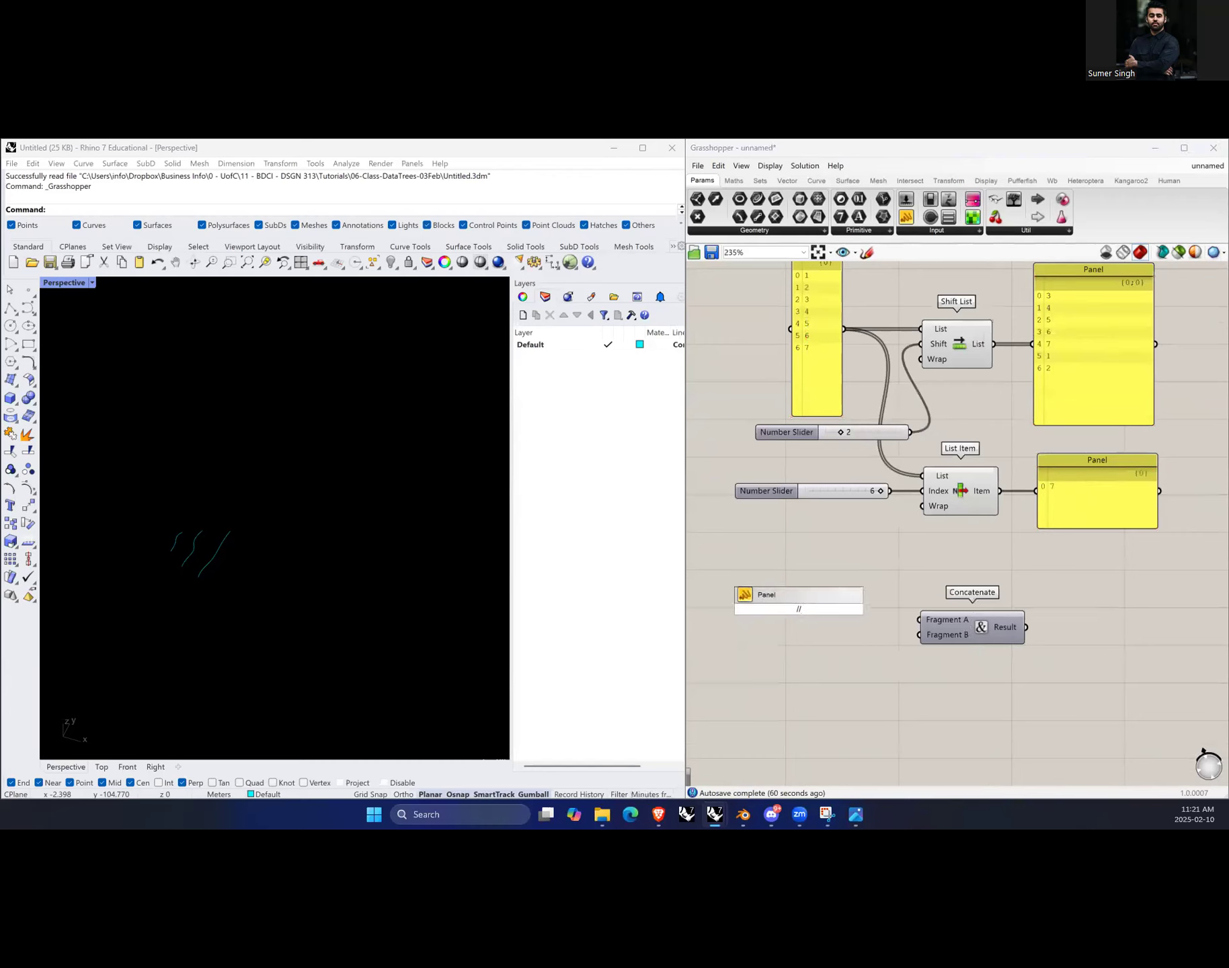
type("Hello")
key("Return")
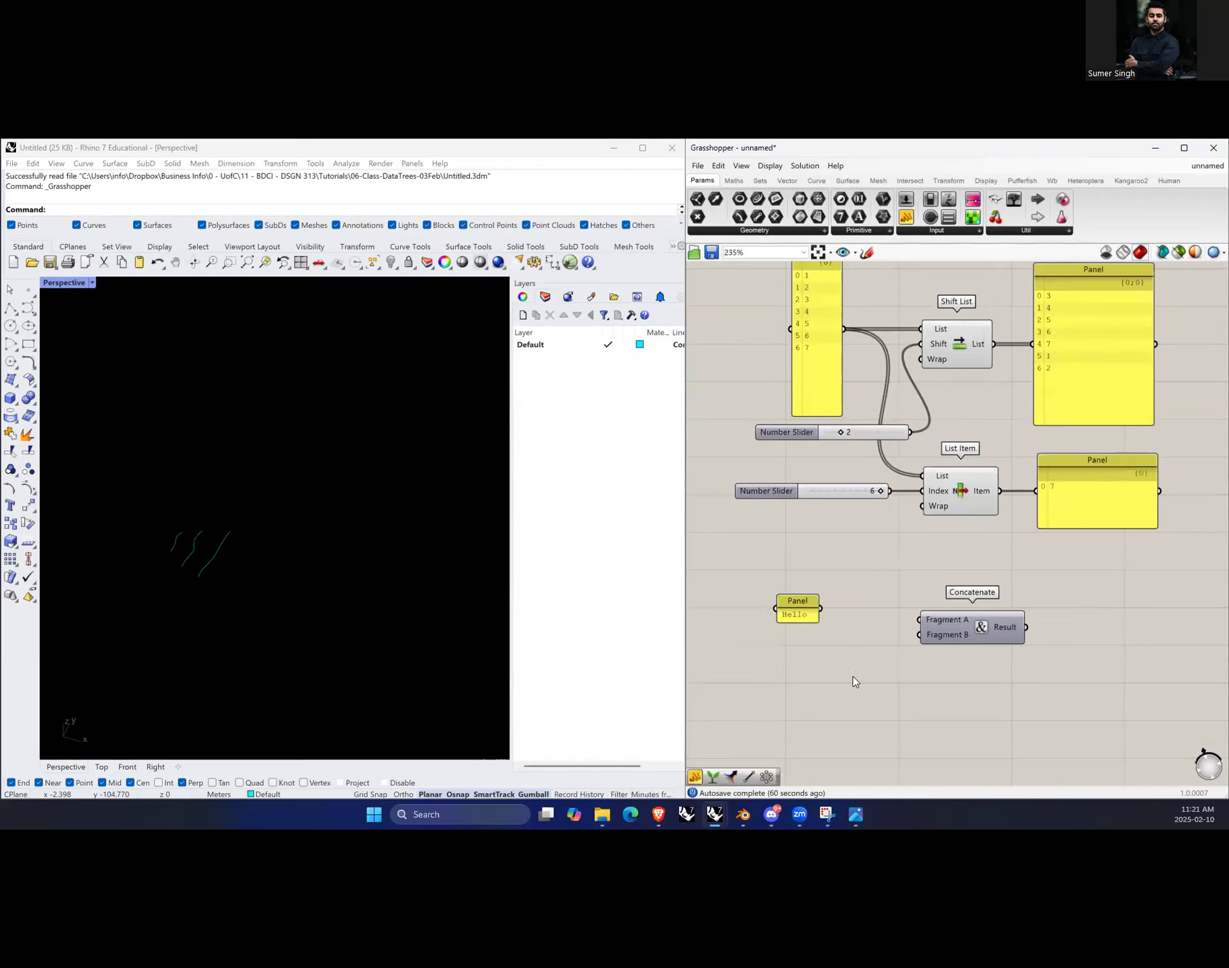
left_click_drag(821, 608, 920, 620)
Step: Create a panel containing World and connect it to Concatenate's Fragment B input
double_click(824, 649)
type("//World")
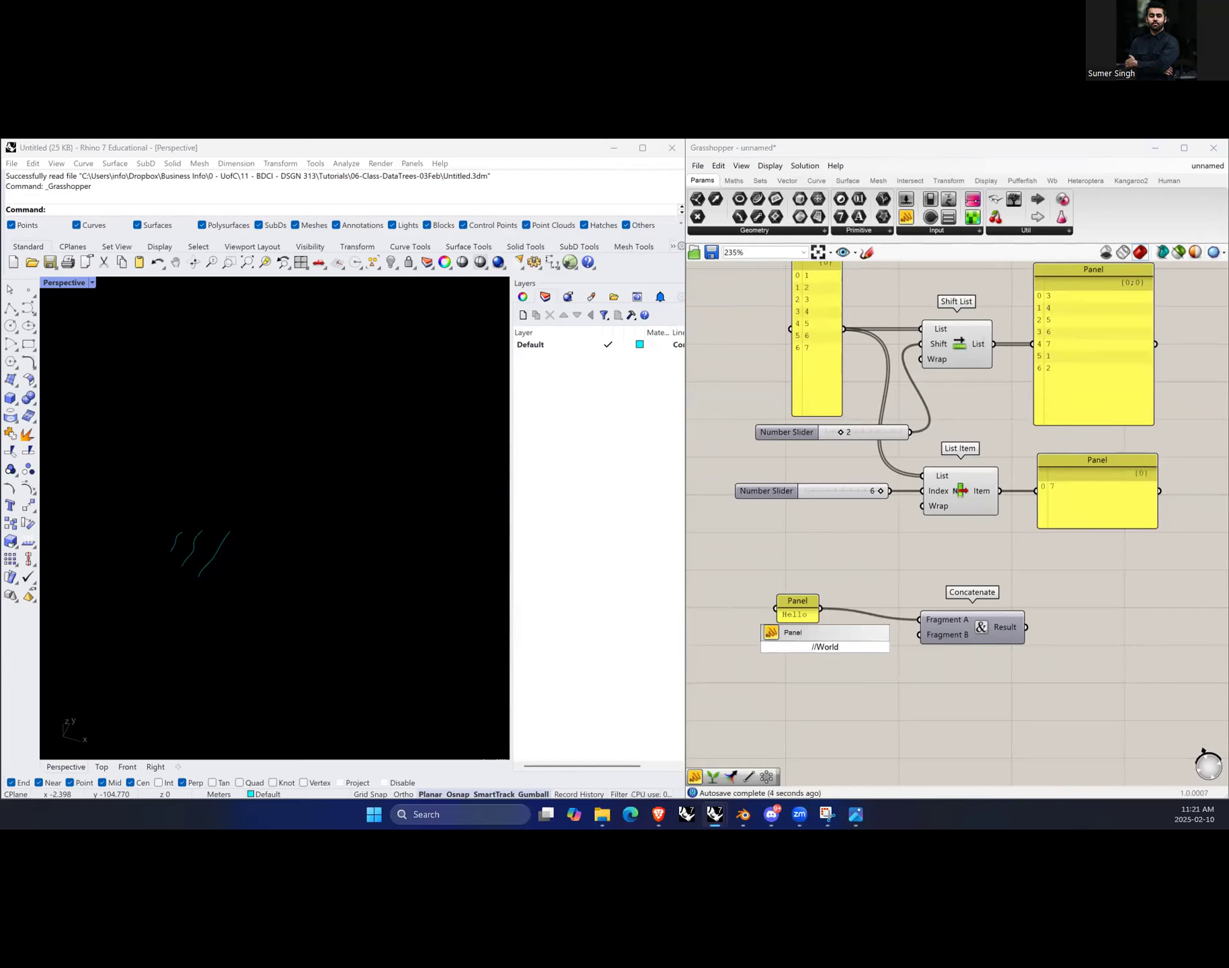
key("Return")
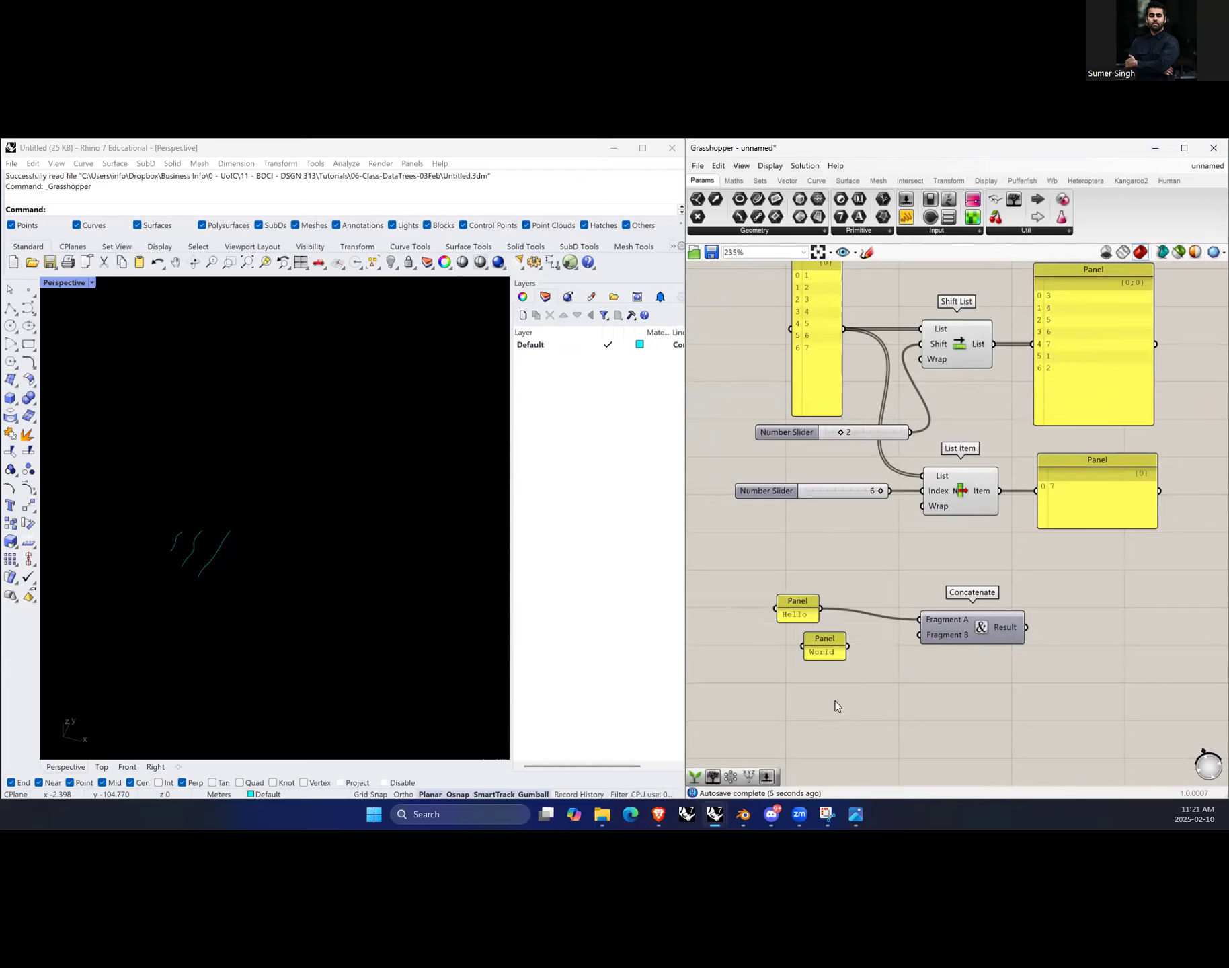
left_click_drag(923, 641, 923, 636)
Step: Add a panel and wire Concatenate's Result output into it
scroll(870, 638, "down", 2)
scroll(979, 629, "up", 2)
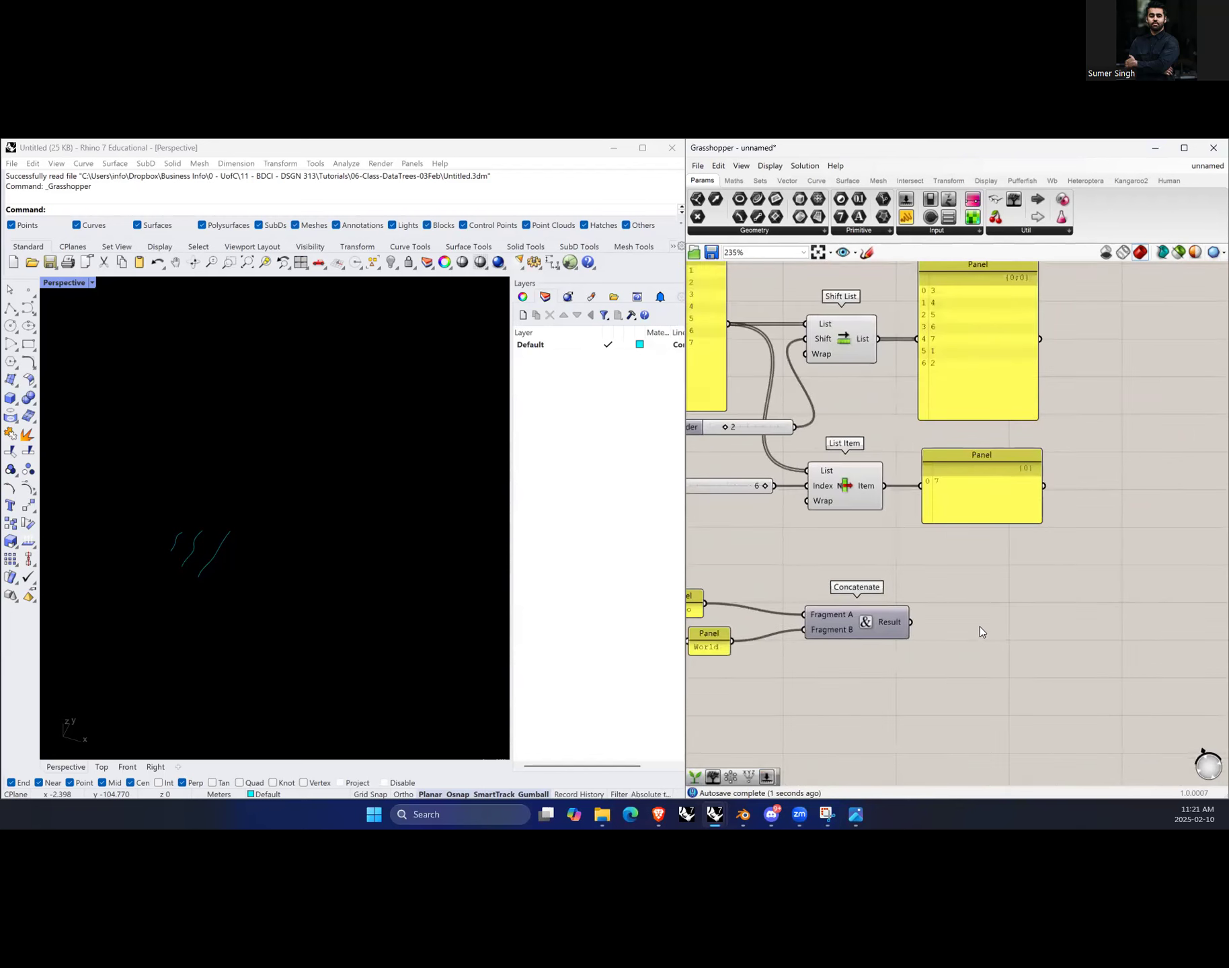
double_click(1029, 655)
type("panel")
key("Return")
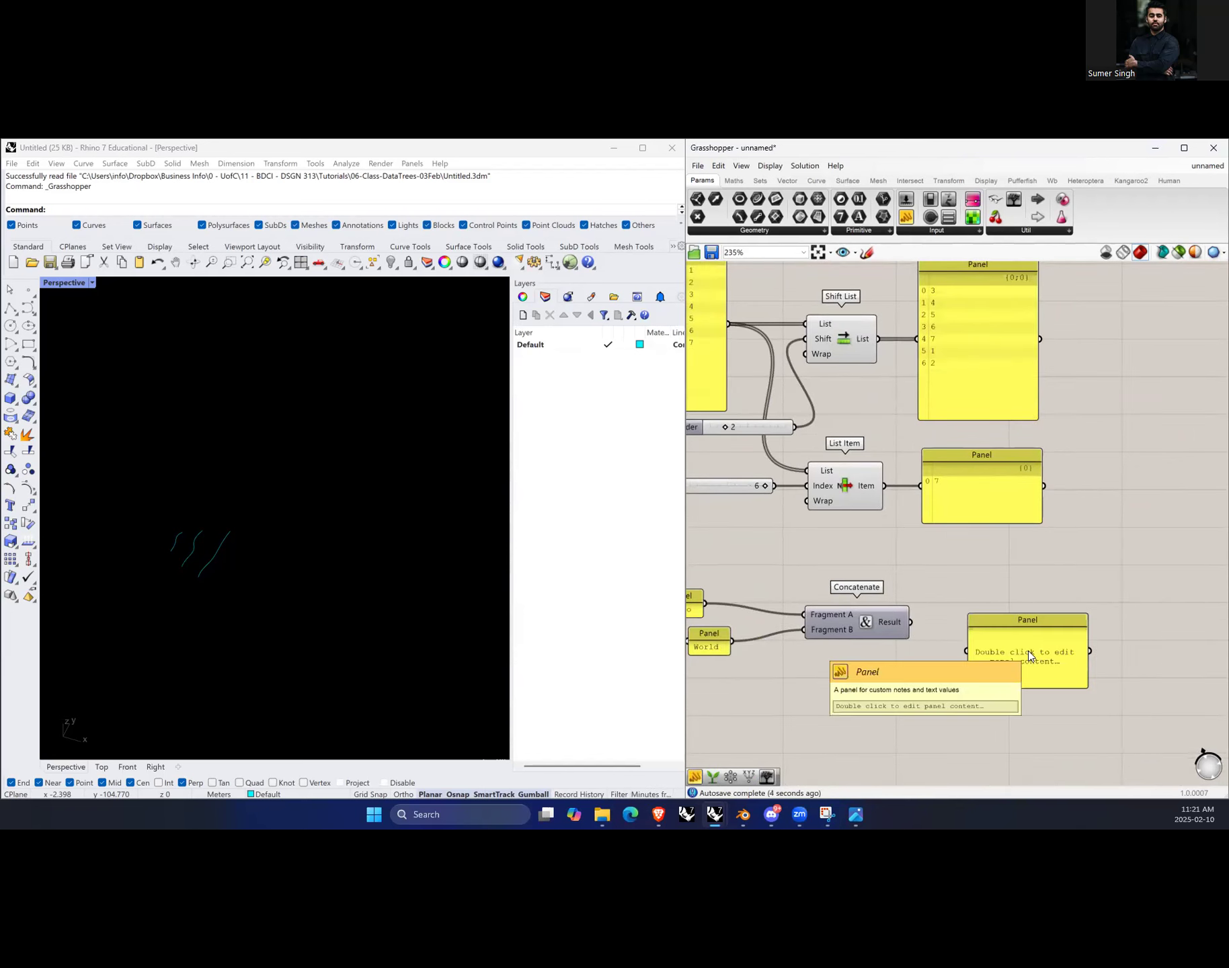
left_click_drag(913, 622, 1009, 666)
left_click(992, 645)
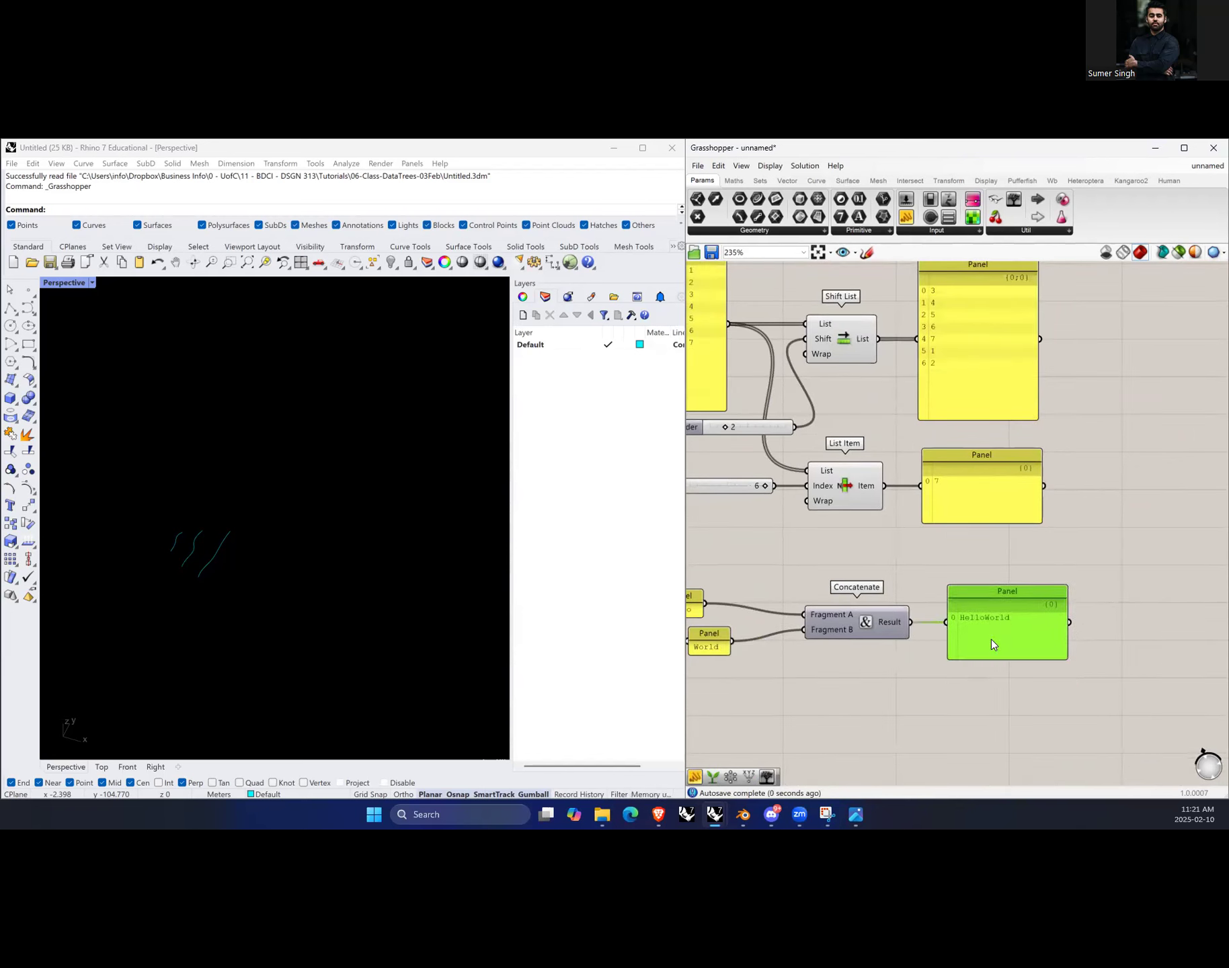
Step: Move the Hello panel next to the World panel
scroll(1008, 649, "down", 2)
scroll(841, 672, "up", 2)
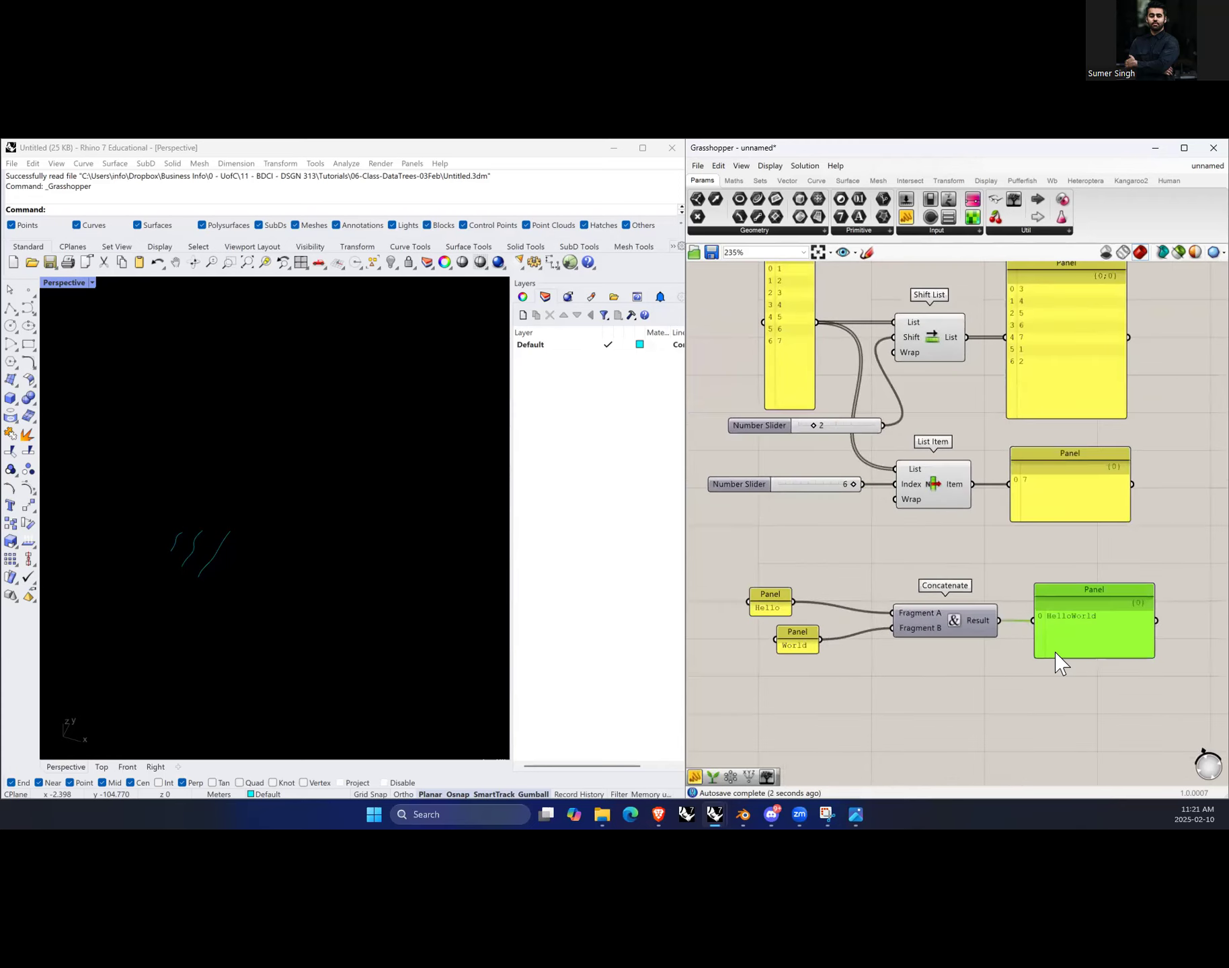
left_click_drag(773, 608, 817, 652)
left_click(871, 700)
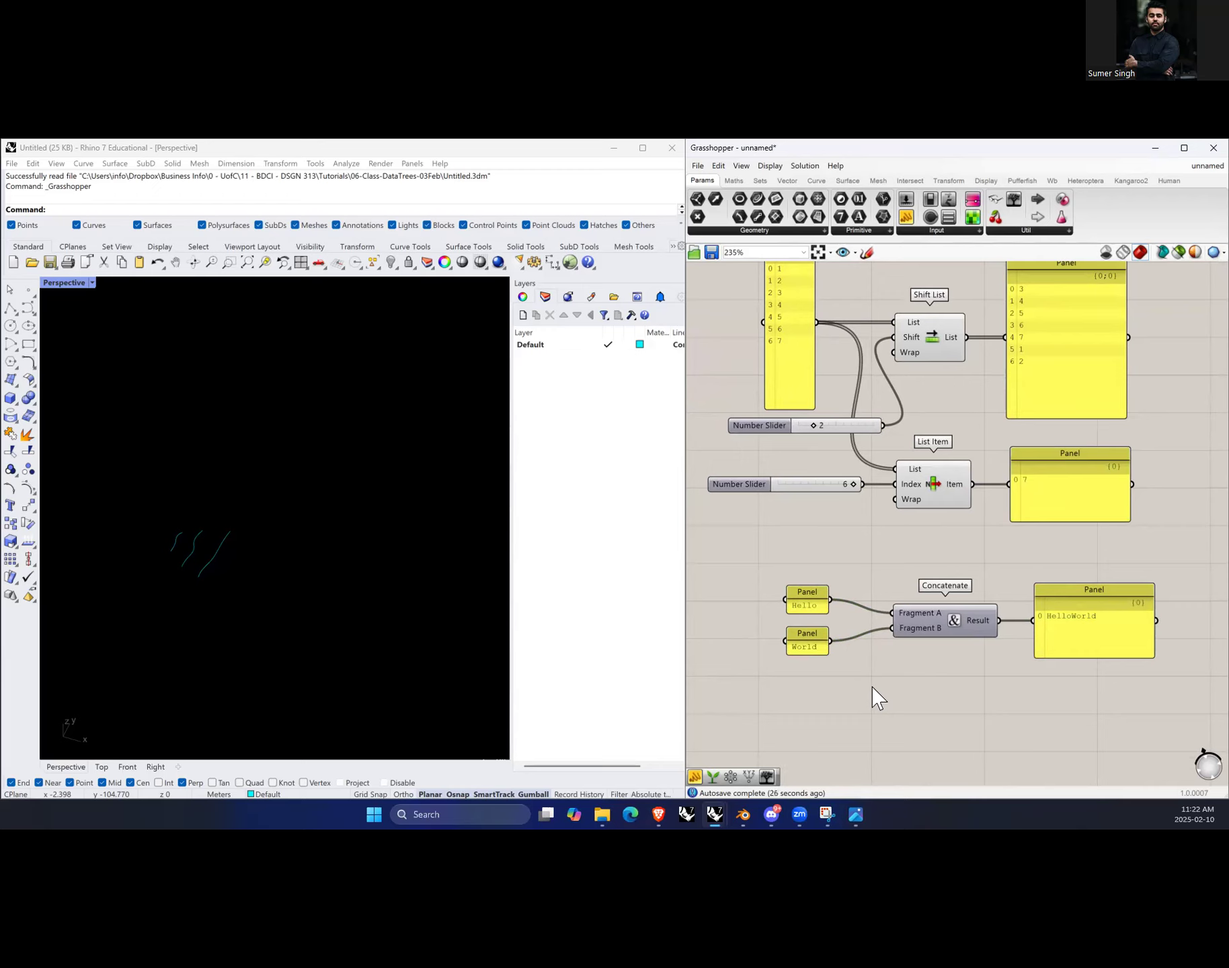
Step: Edit the World panel's text to add a leading space before World
double_click(809, 646)
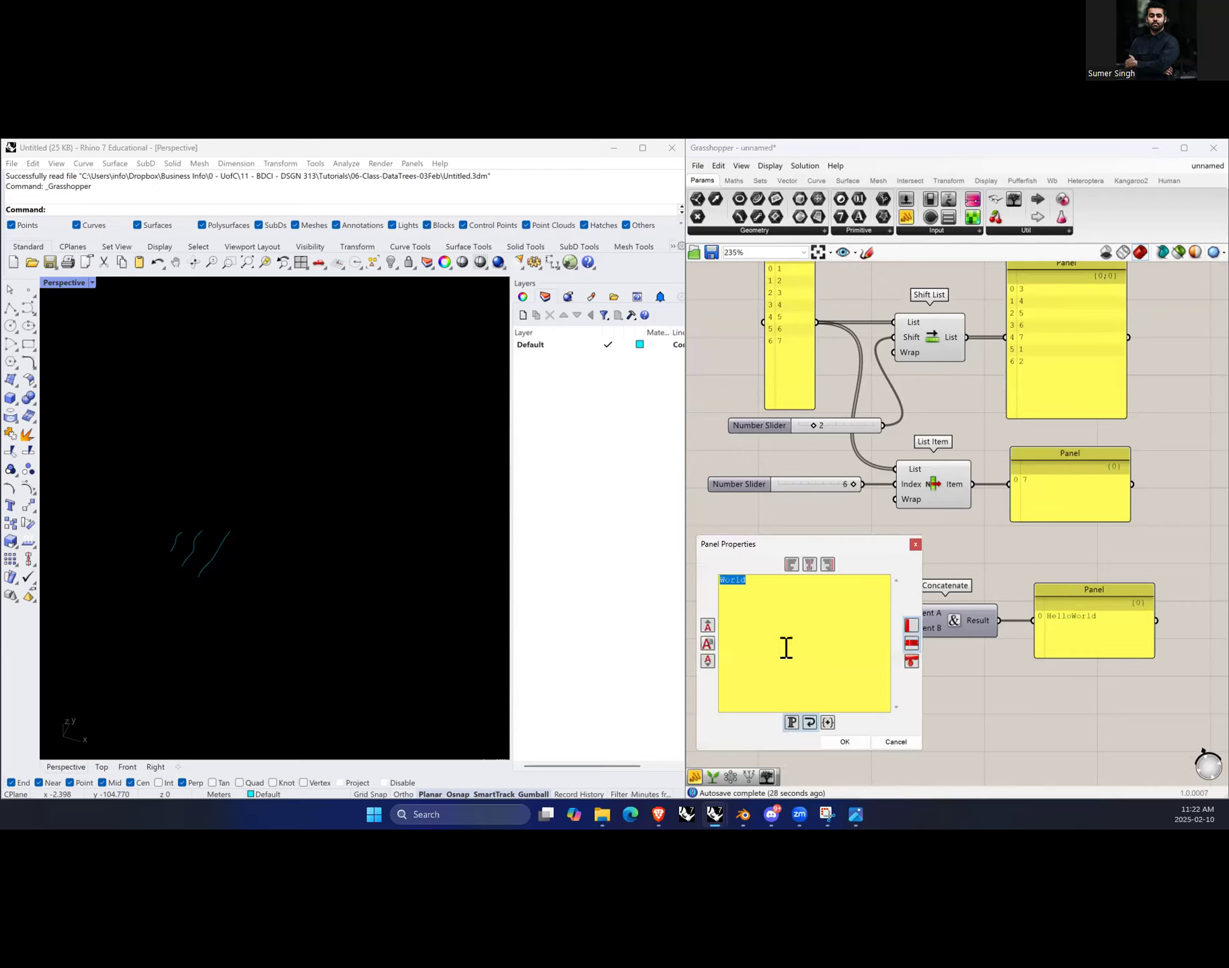
left_click(728, 582)
left_click(846, 742)
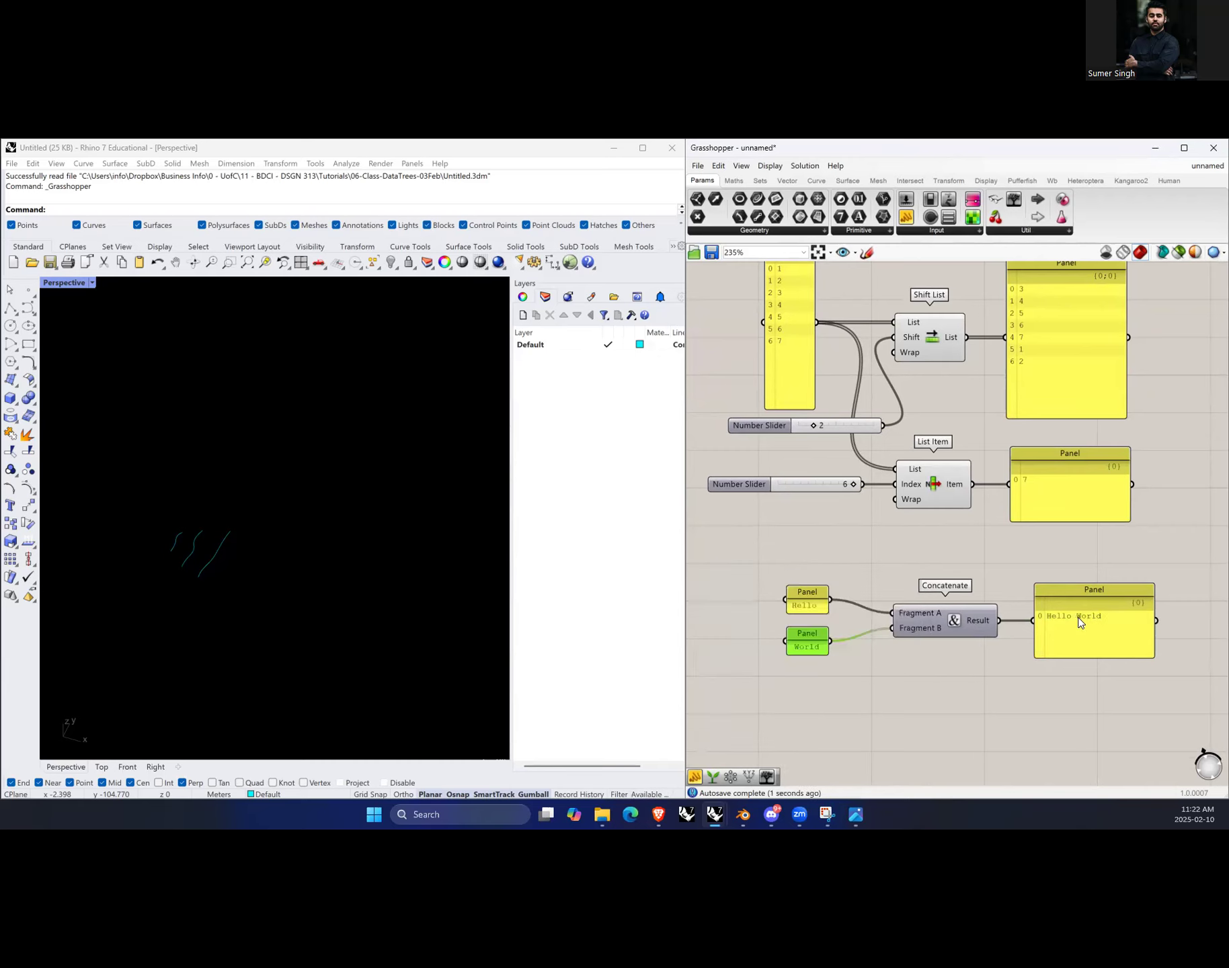
left_click(1043, 691)
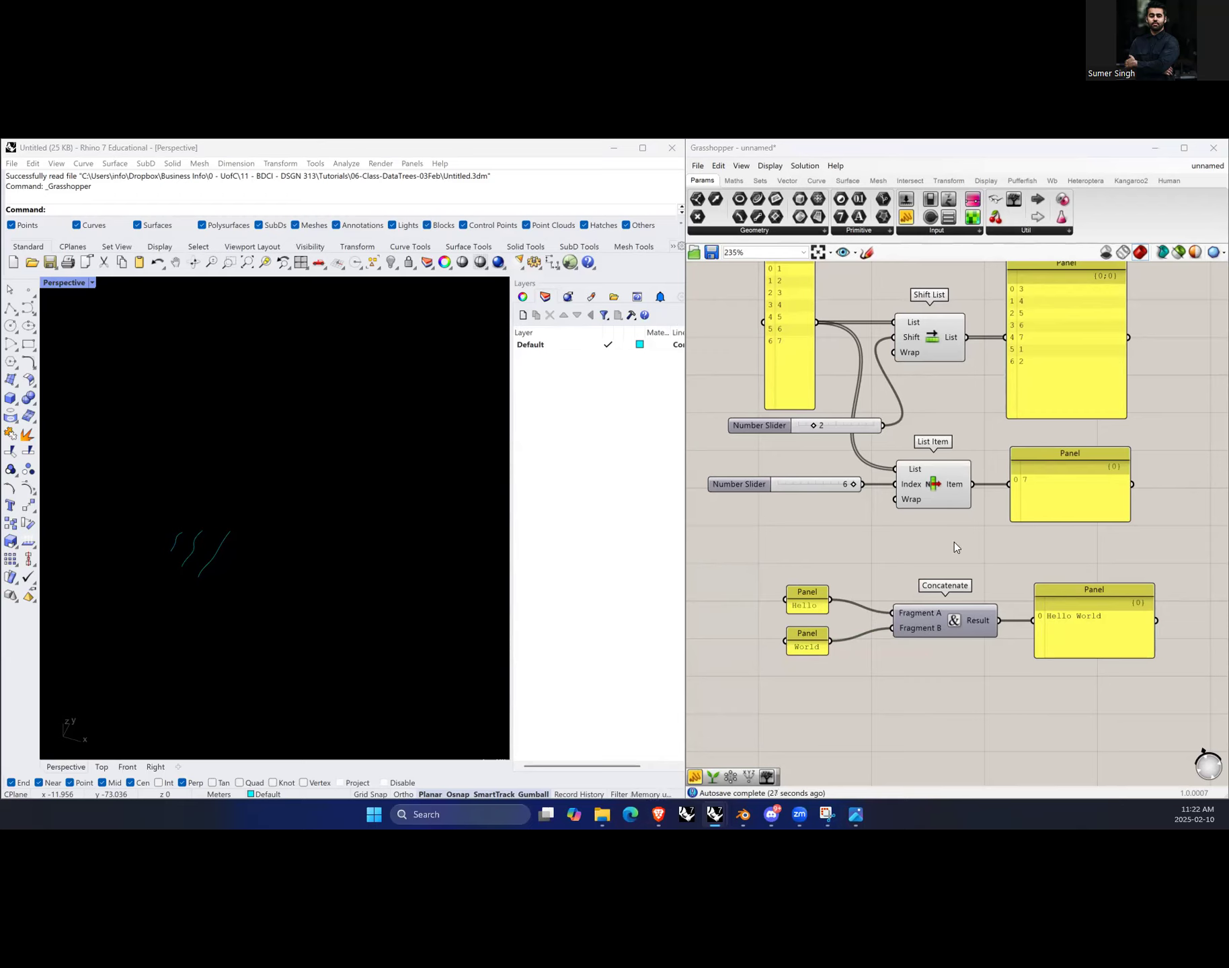
Step: Add a Circle component above the Shift List group
scroll(955, 549, "down", 3)
scroll(935, 403, "up", 2)
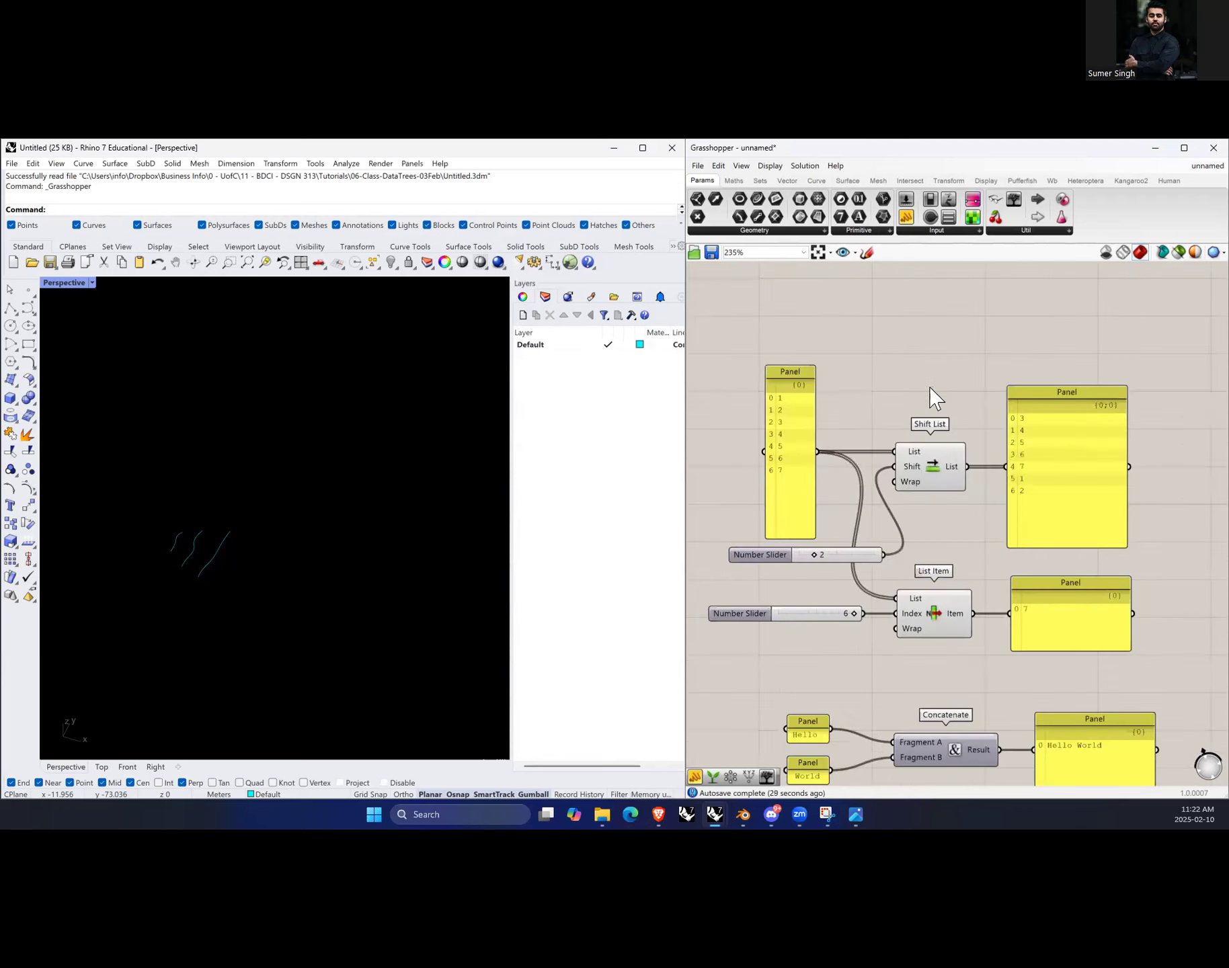
scroll(934, 469, "up", 2)
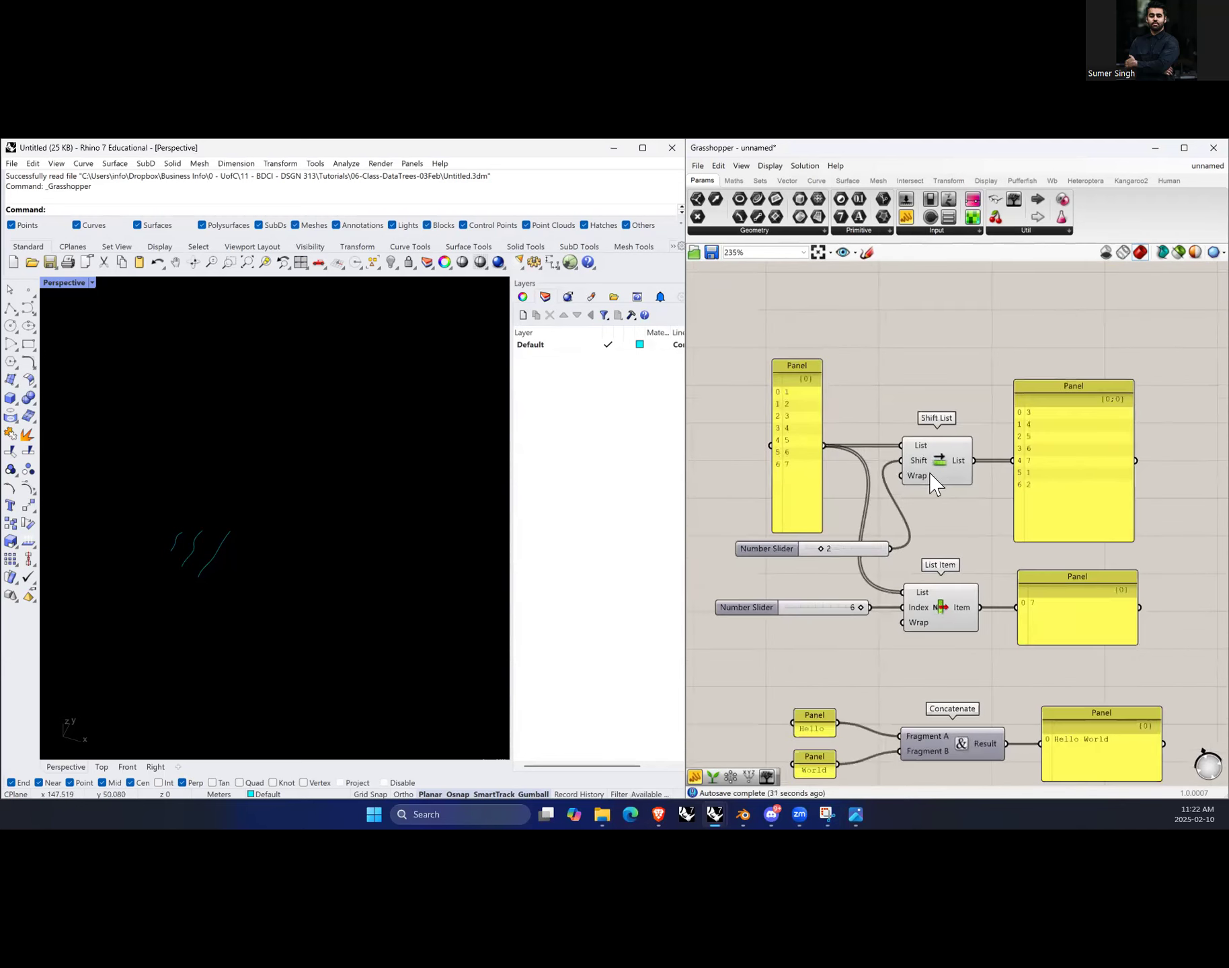
left_click(938, 470)
scroll(913, 497, "down", 1)
scroll(880, 398, "up", 1)
double_click(903, 362)
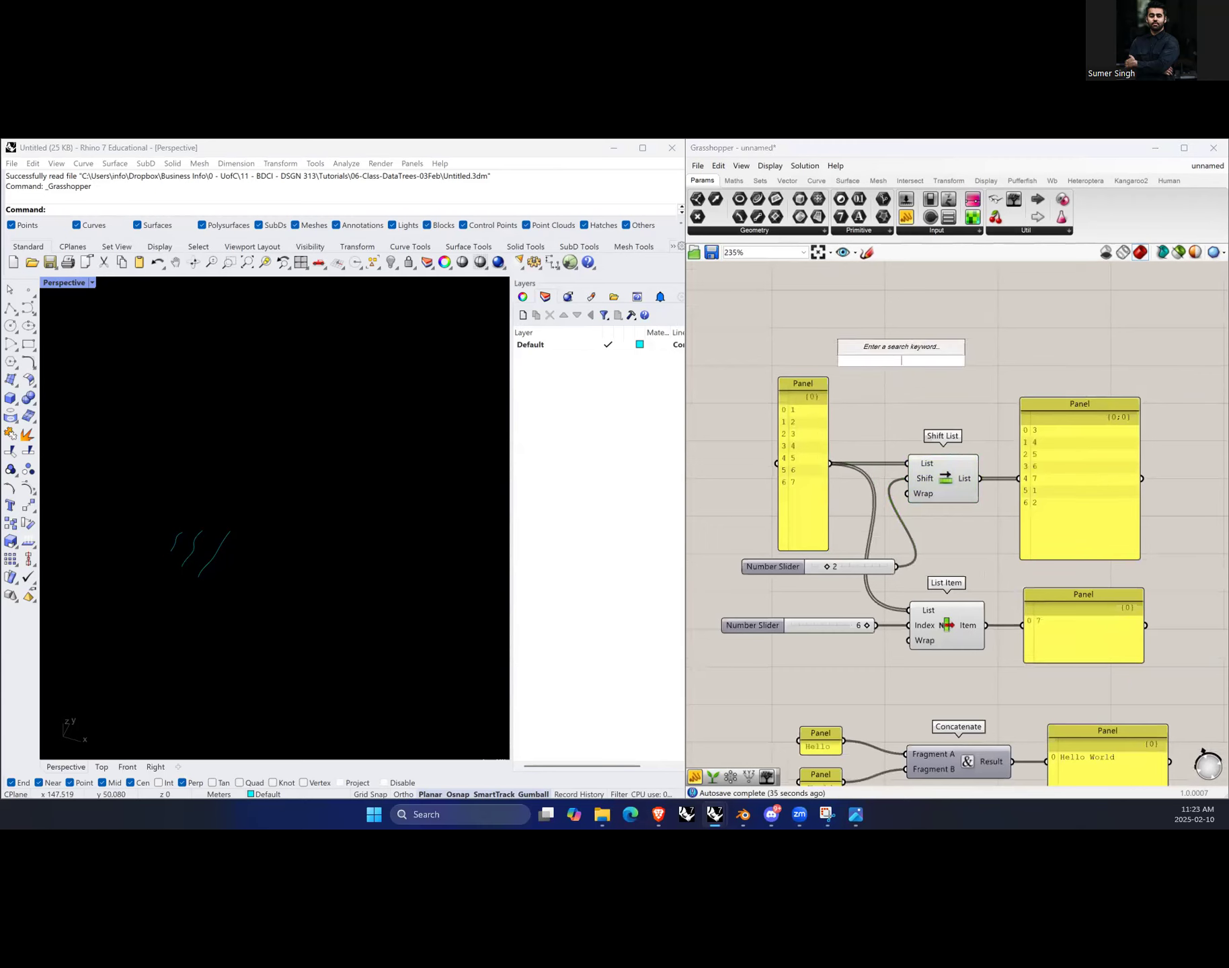
type("circl")
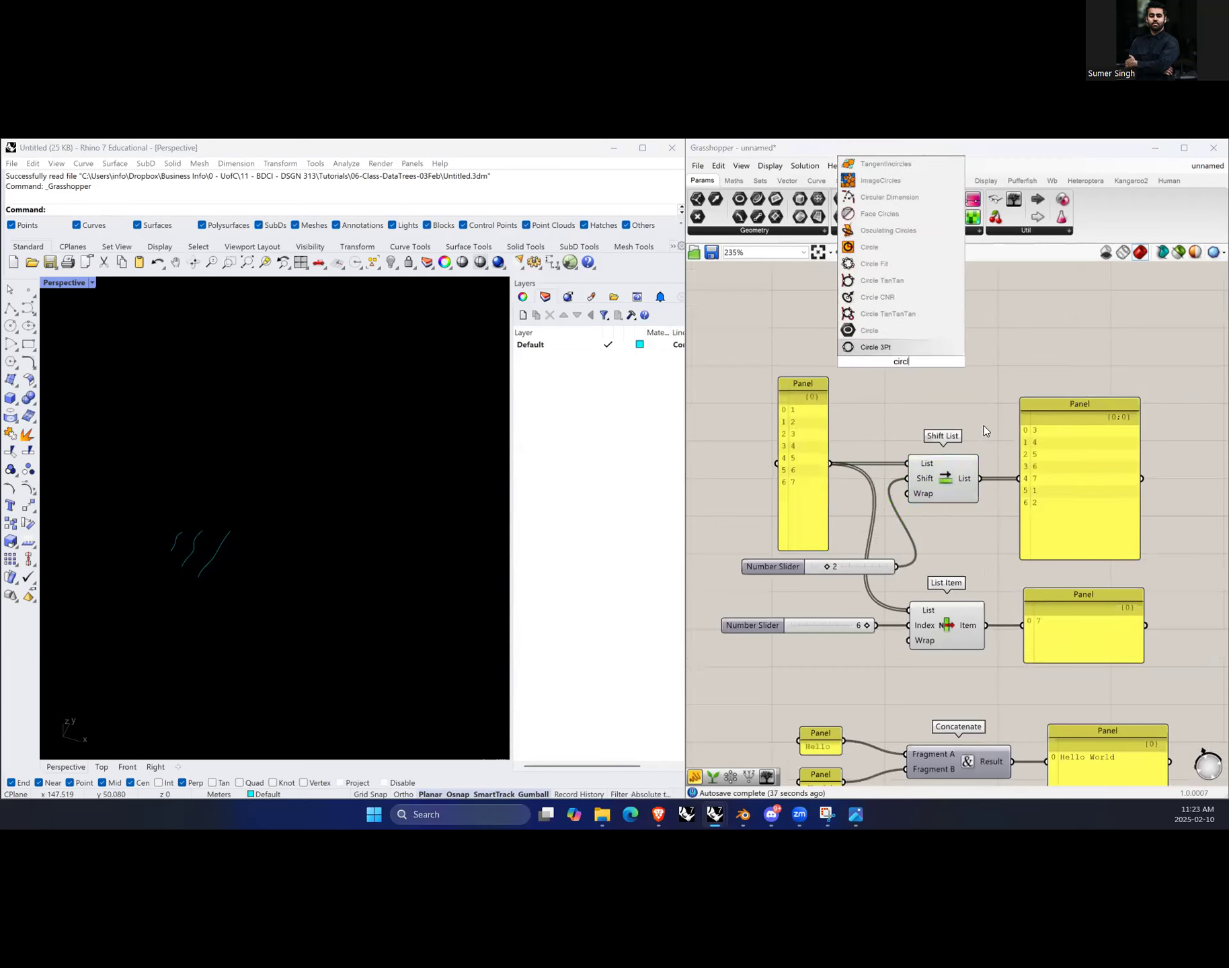
left_click(880, 248)
left_click_drag(899, 362, 929, 356)
Step: Inspect the Circle's Plane and Radius inputs and reposition the component slightly
scroll(162, 562, "up", 3)
scroll(155, 563, "up", 6)
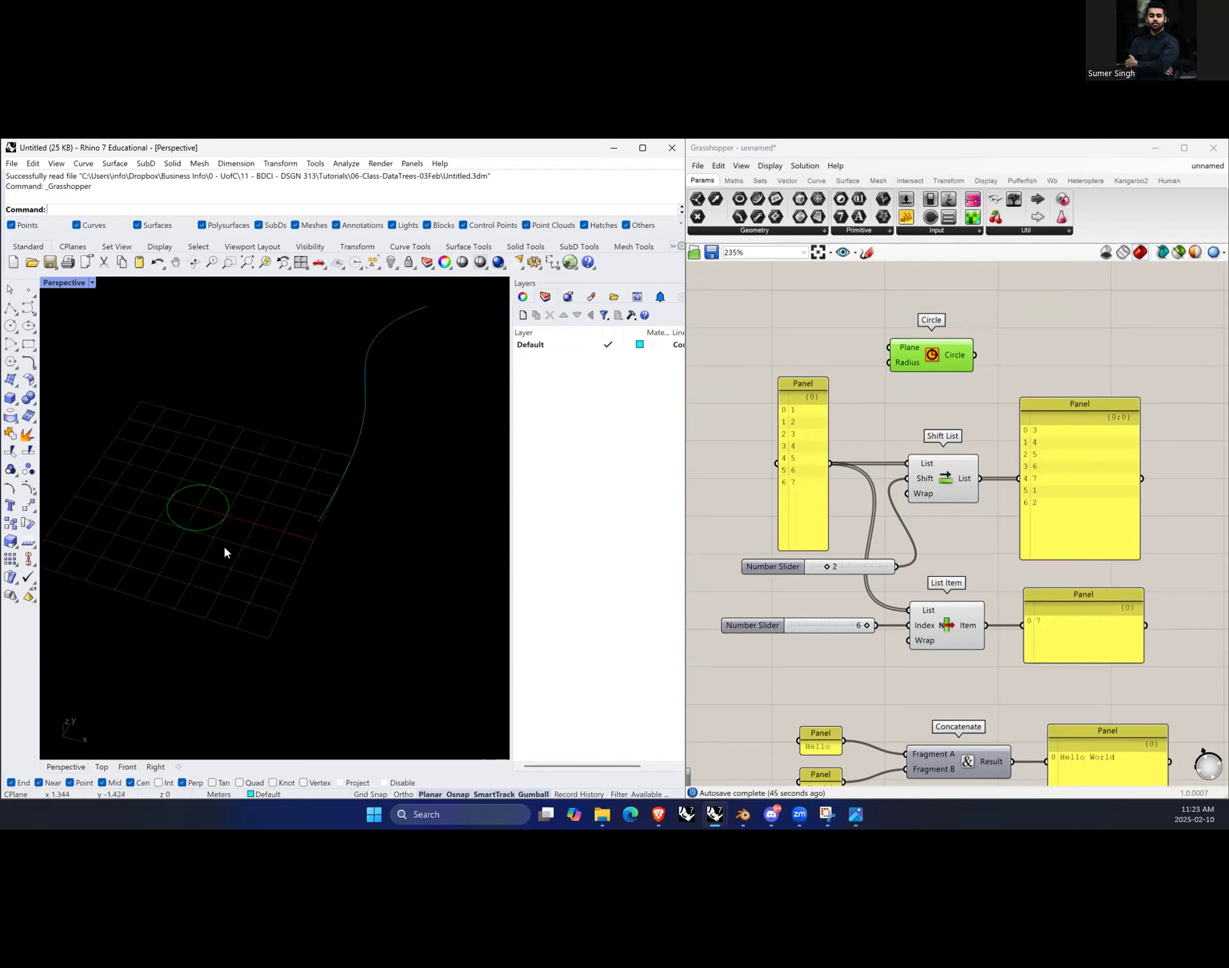
mouse_move(911, 353)
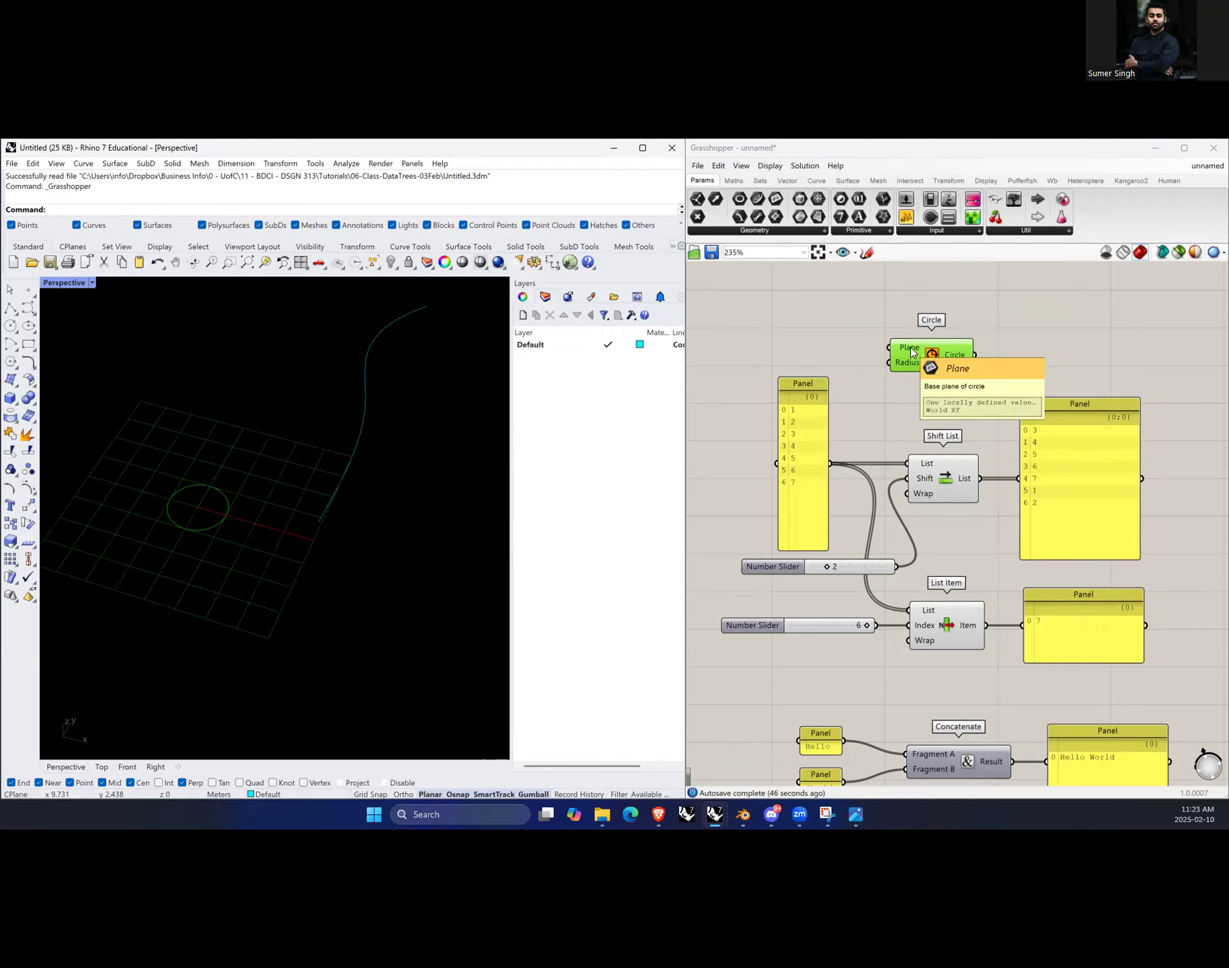
scroll(181, 521, "up", 5)
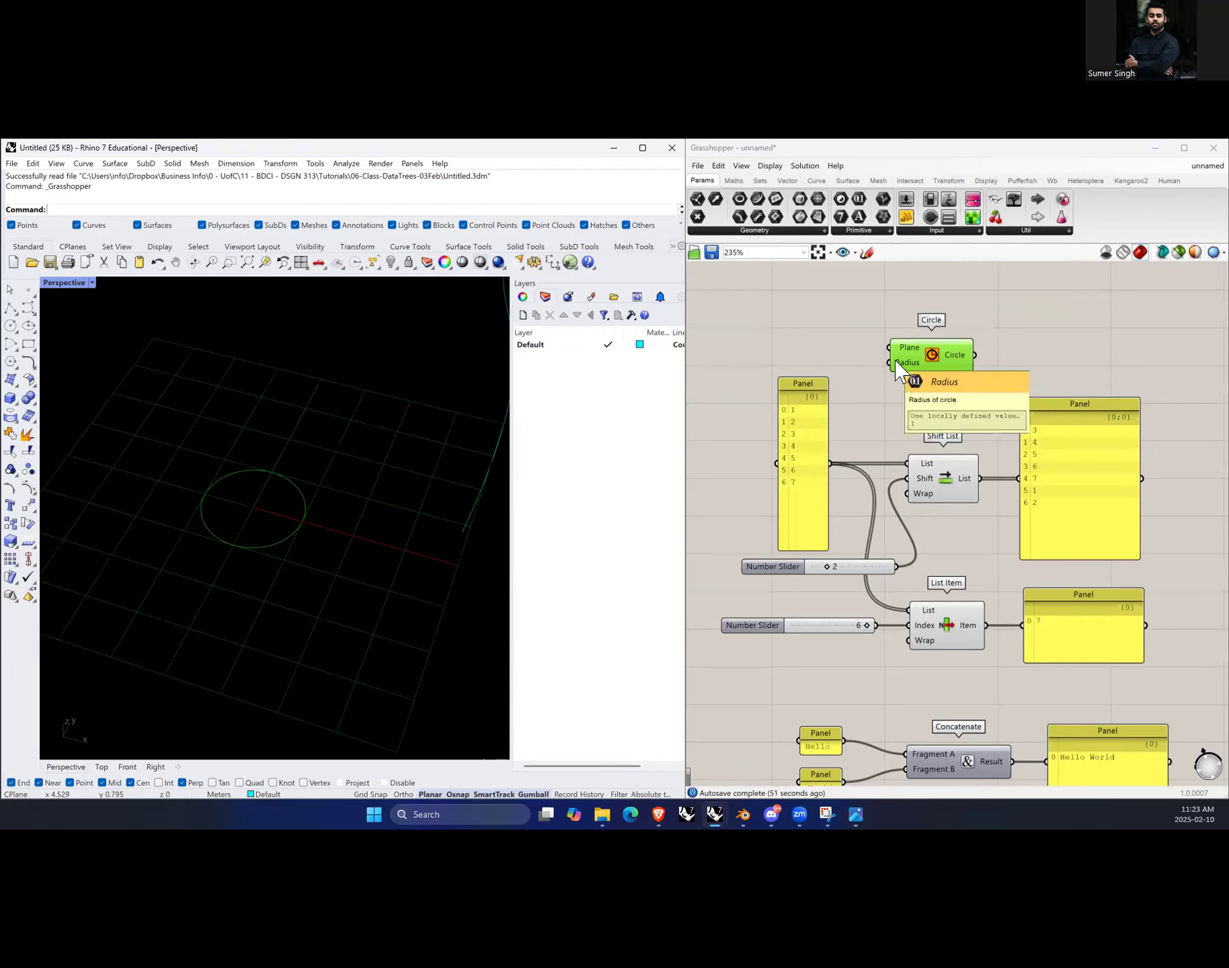
left_click_drag(922, 356, 973, 346)
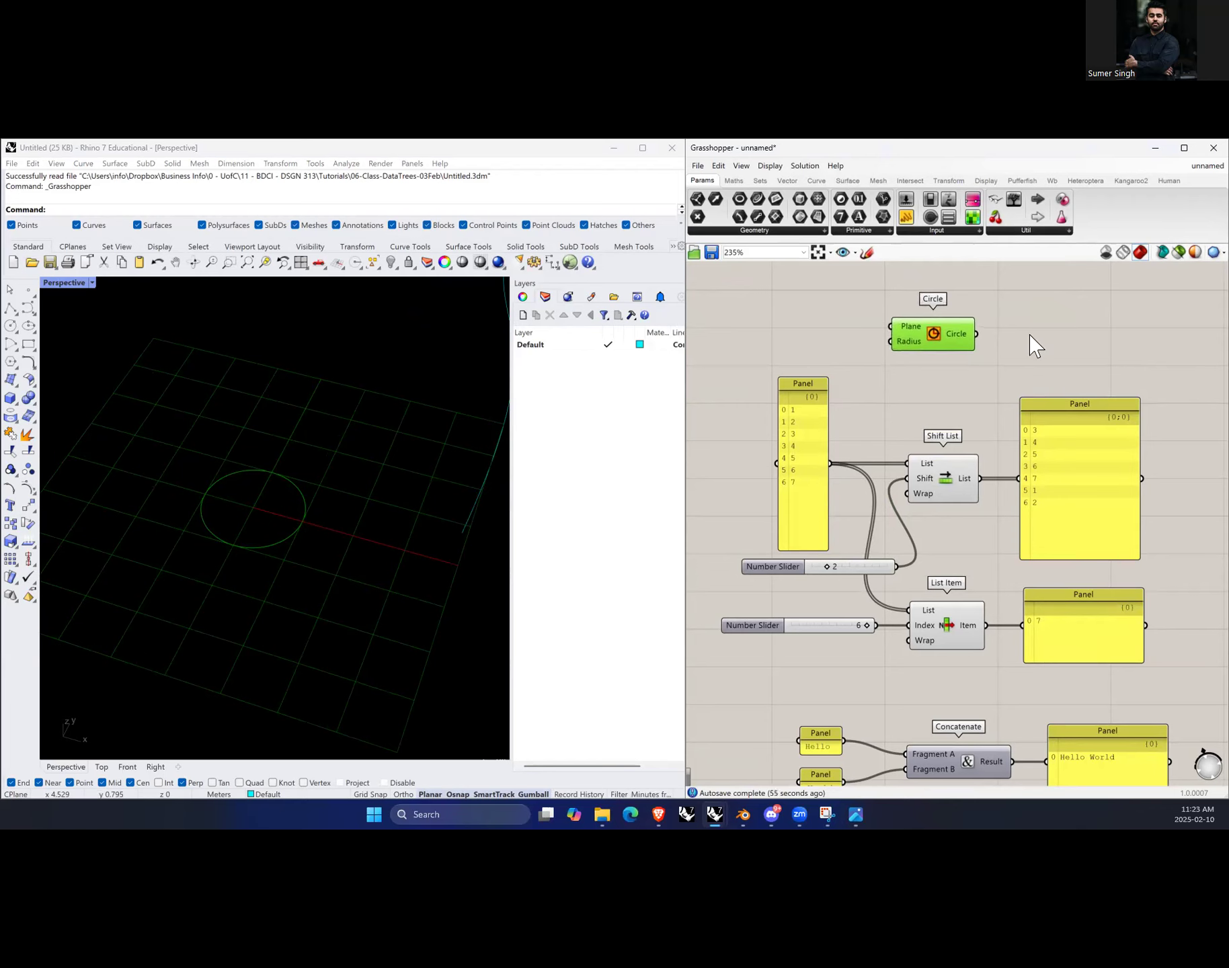
Step: Add a Divide Curve component and wire the Circle output into its Curve input
double_click(1031, 340)
type("divide cu")
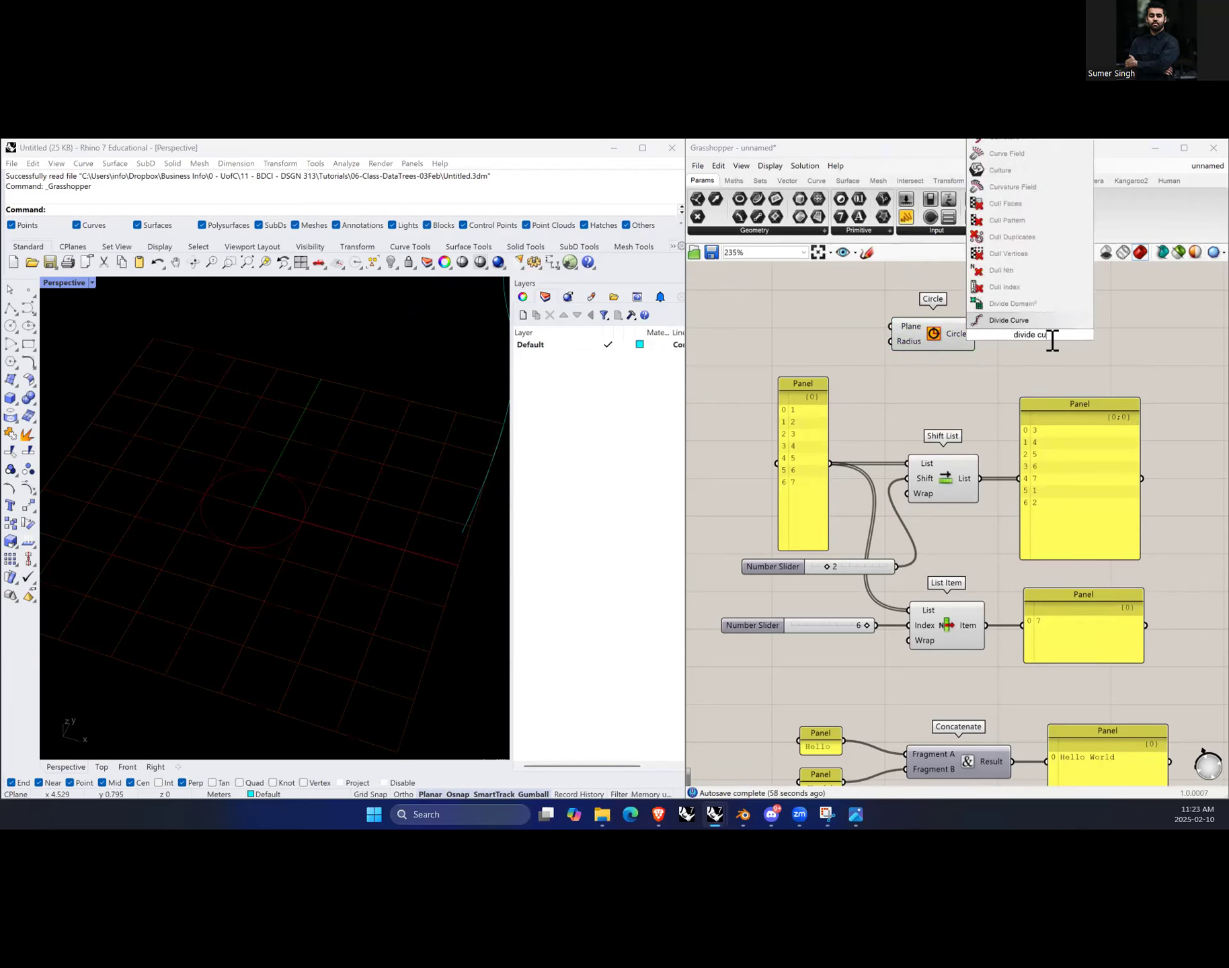
left_click(1041, 320)
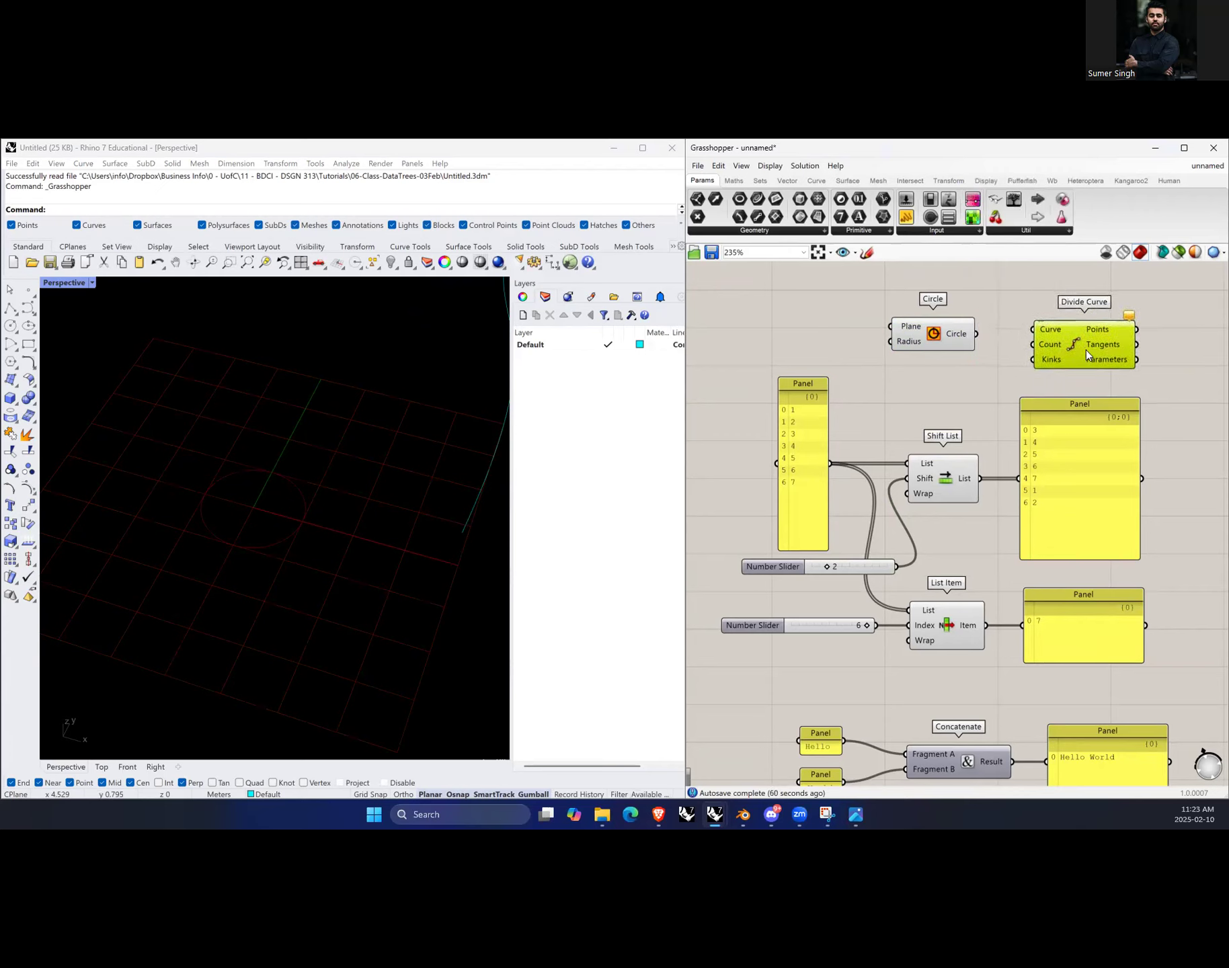
left_click_drag(1026, 331, 1033, 331)
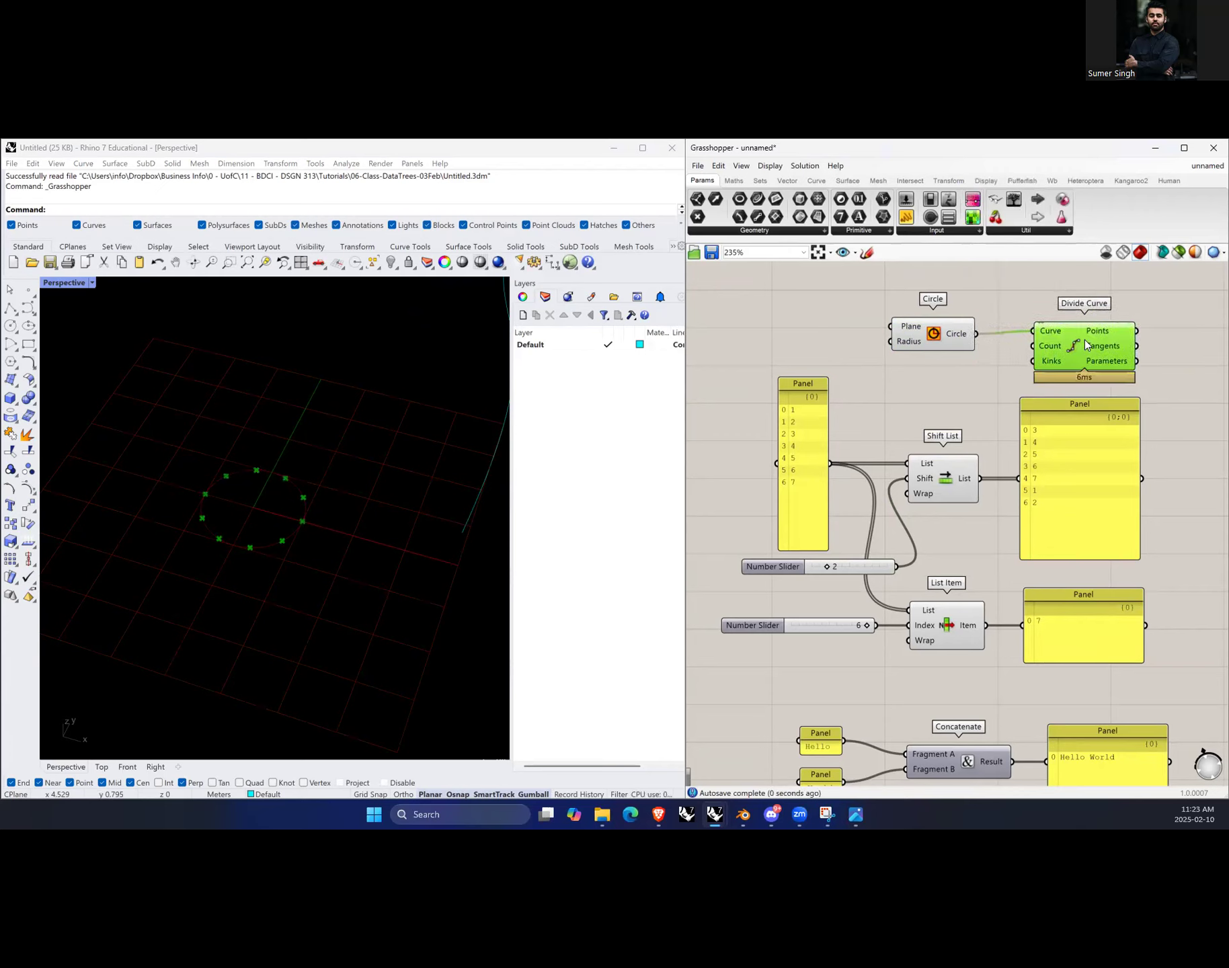
Step: Add a Move component above the Divide Curve component
mouse_move(1128, 333)
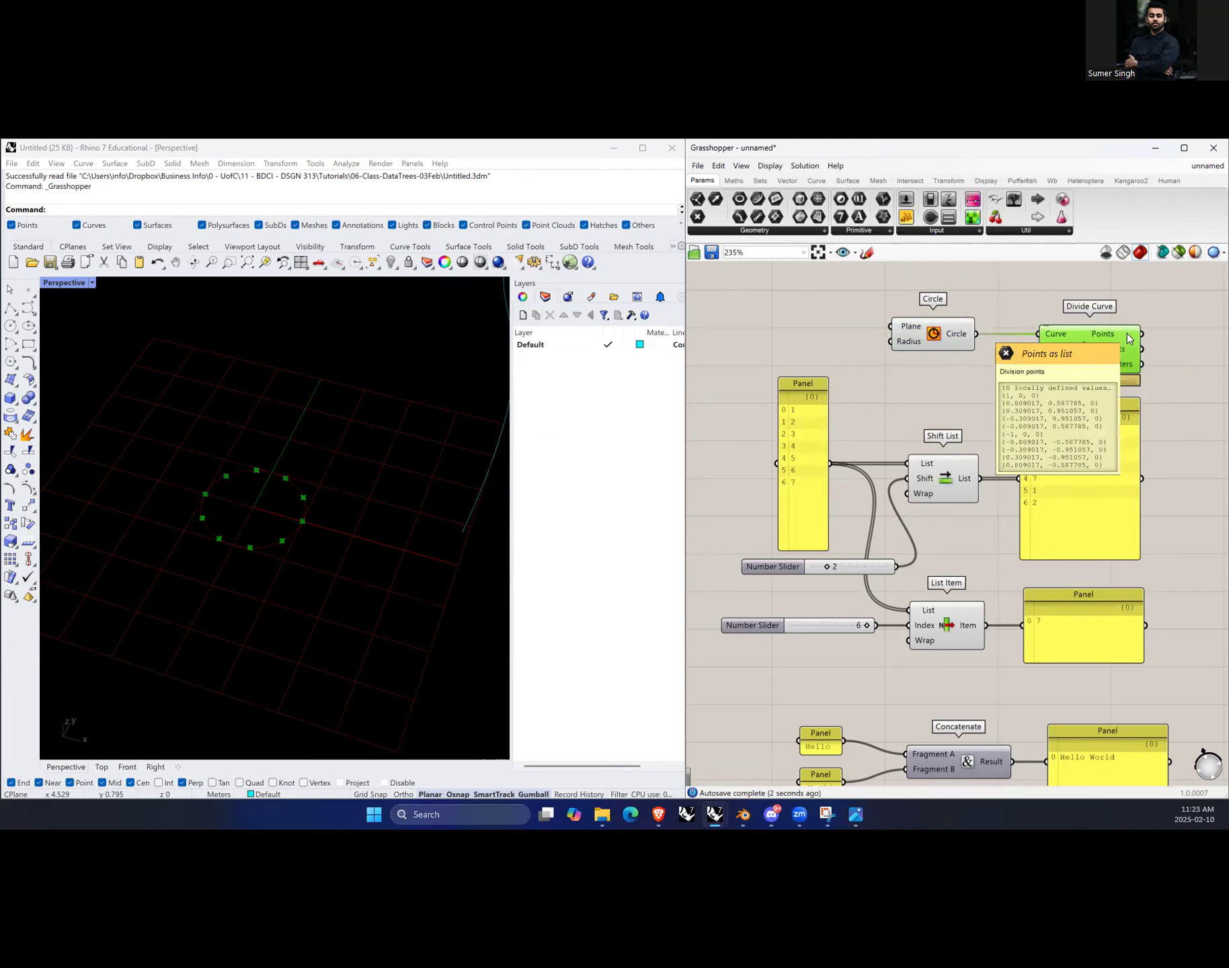
scroll(1013, 373, "down", 3)
left_click_drag(1112, 328, 1016, 329)
left_click(1057, 363)
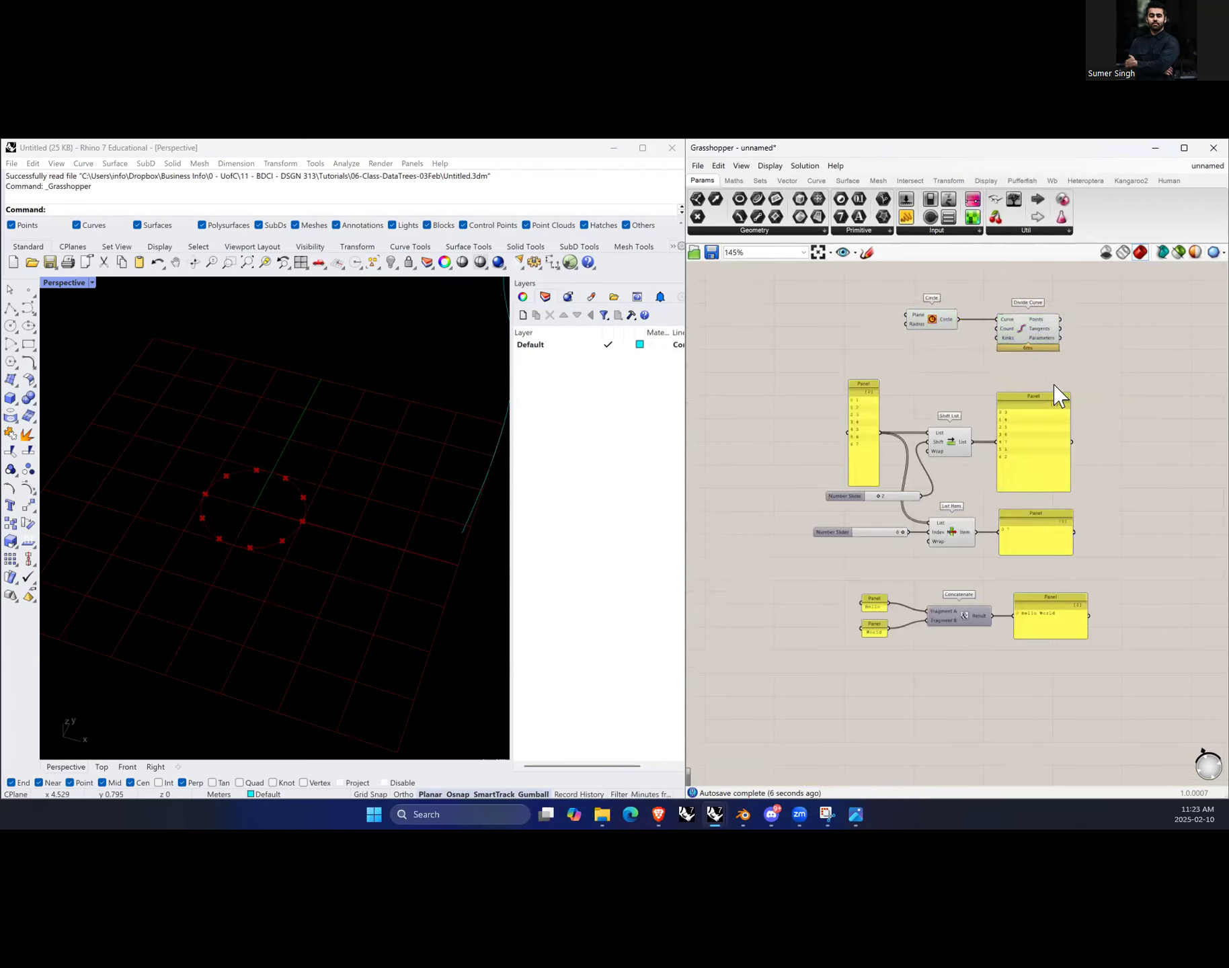
scroll(1052, 322, "up", 3)
double_click(952, 367)
type("move")
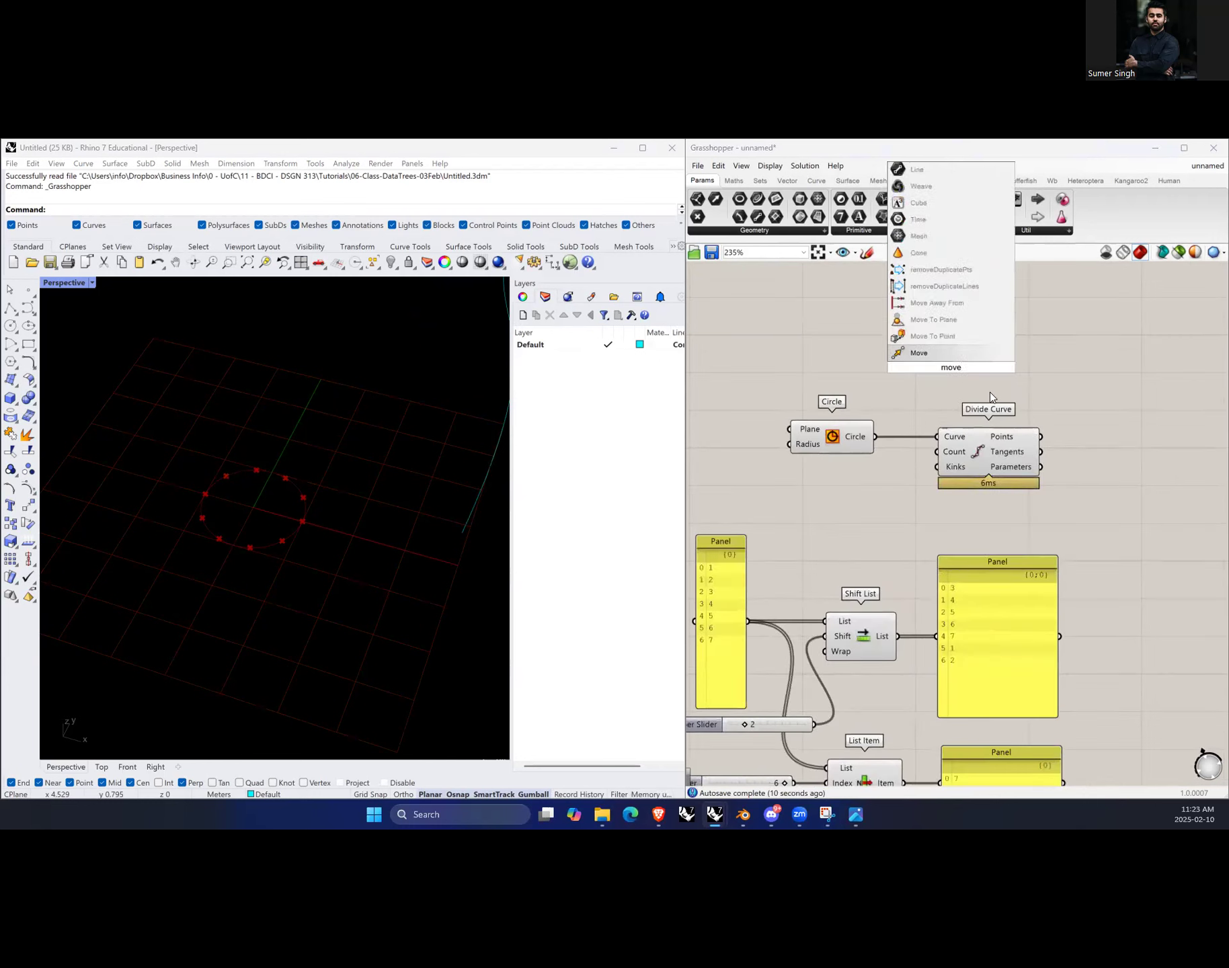
left_click(949, 353)
left_click_drag(962, 375, 993, 345)
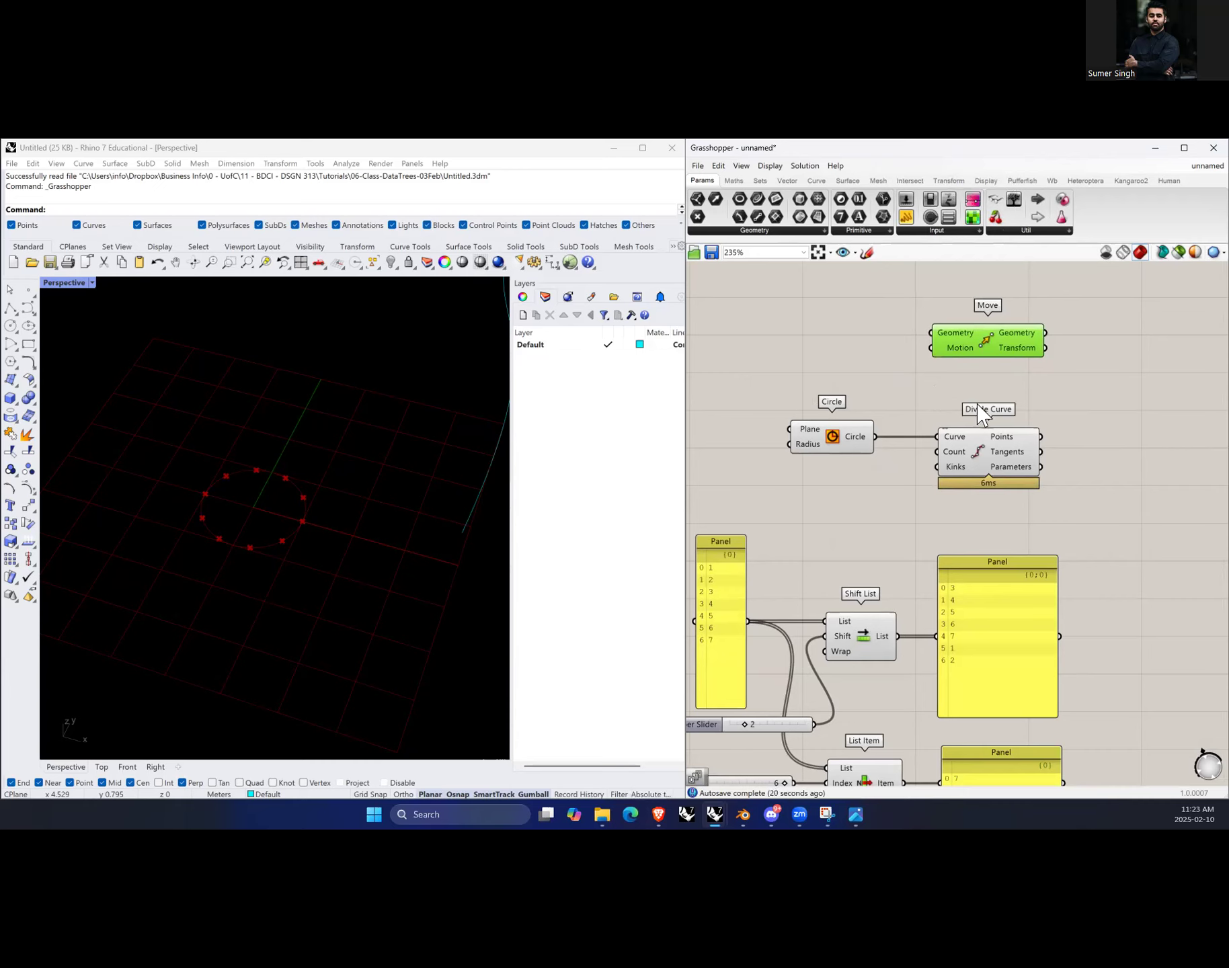
Step: Add a Unit Z component to the left of the Move component
double_click(894, 363)
type("z")
left_click(887, 347)
left_click_drag(897, 364, 849, 353)
left_click_drag(932, 352, 883, 351)
left_click(867, 365)
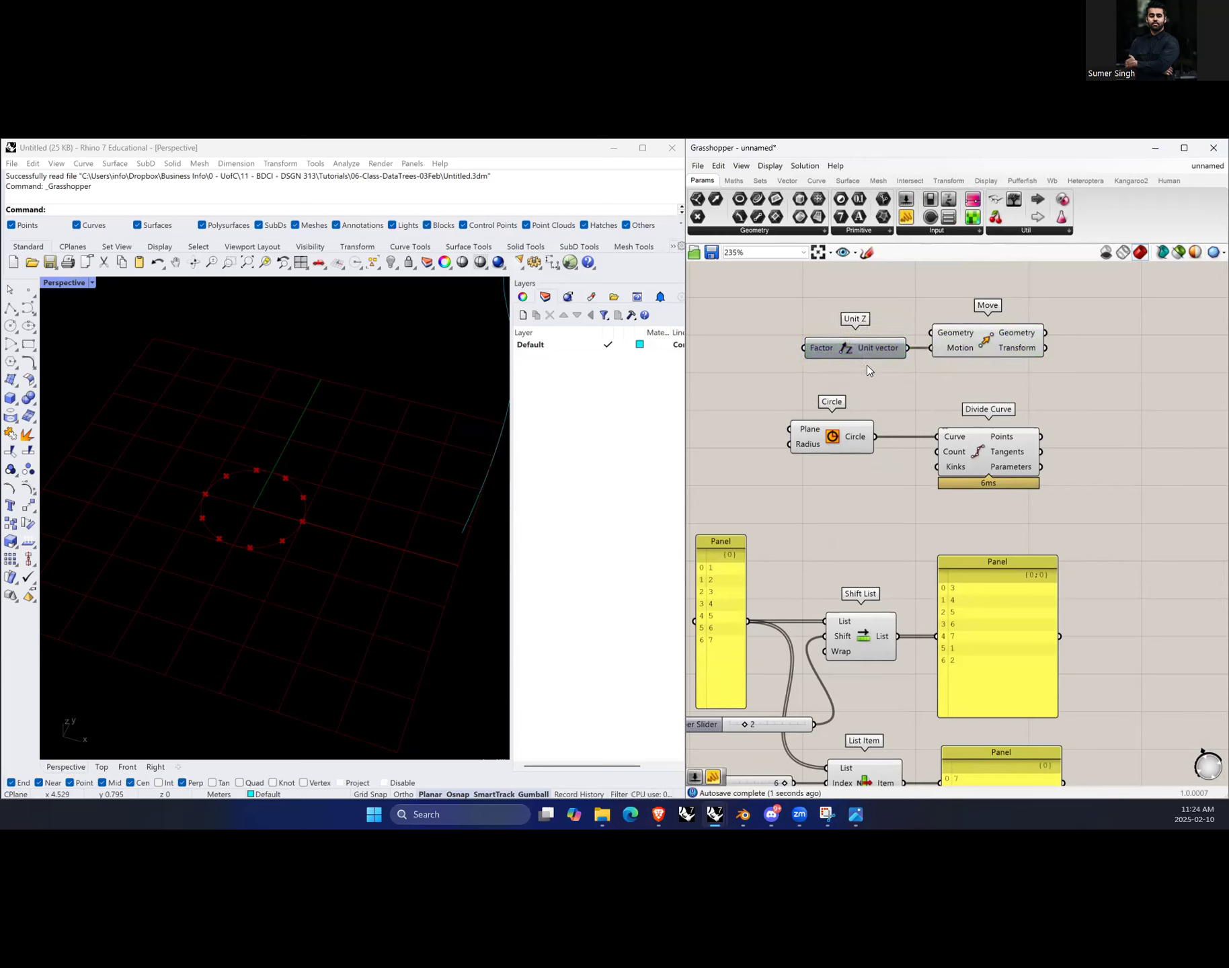
scroll(930, 397, "down", 1)
scroll(756, 367, "up", 1)
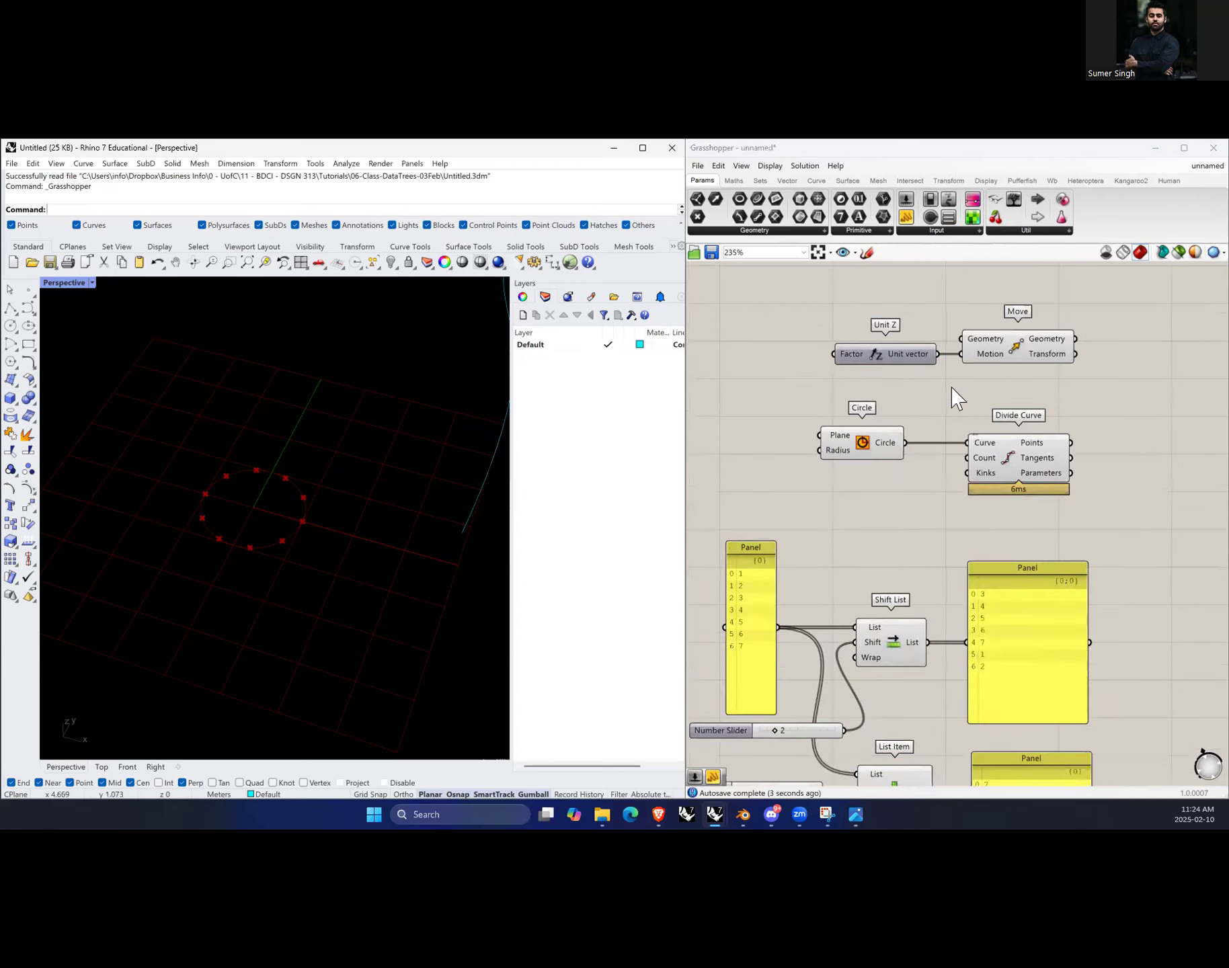
scroll(954, 398, "down", 2)
scroll(217, 544, "down", 3)
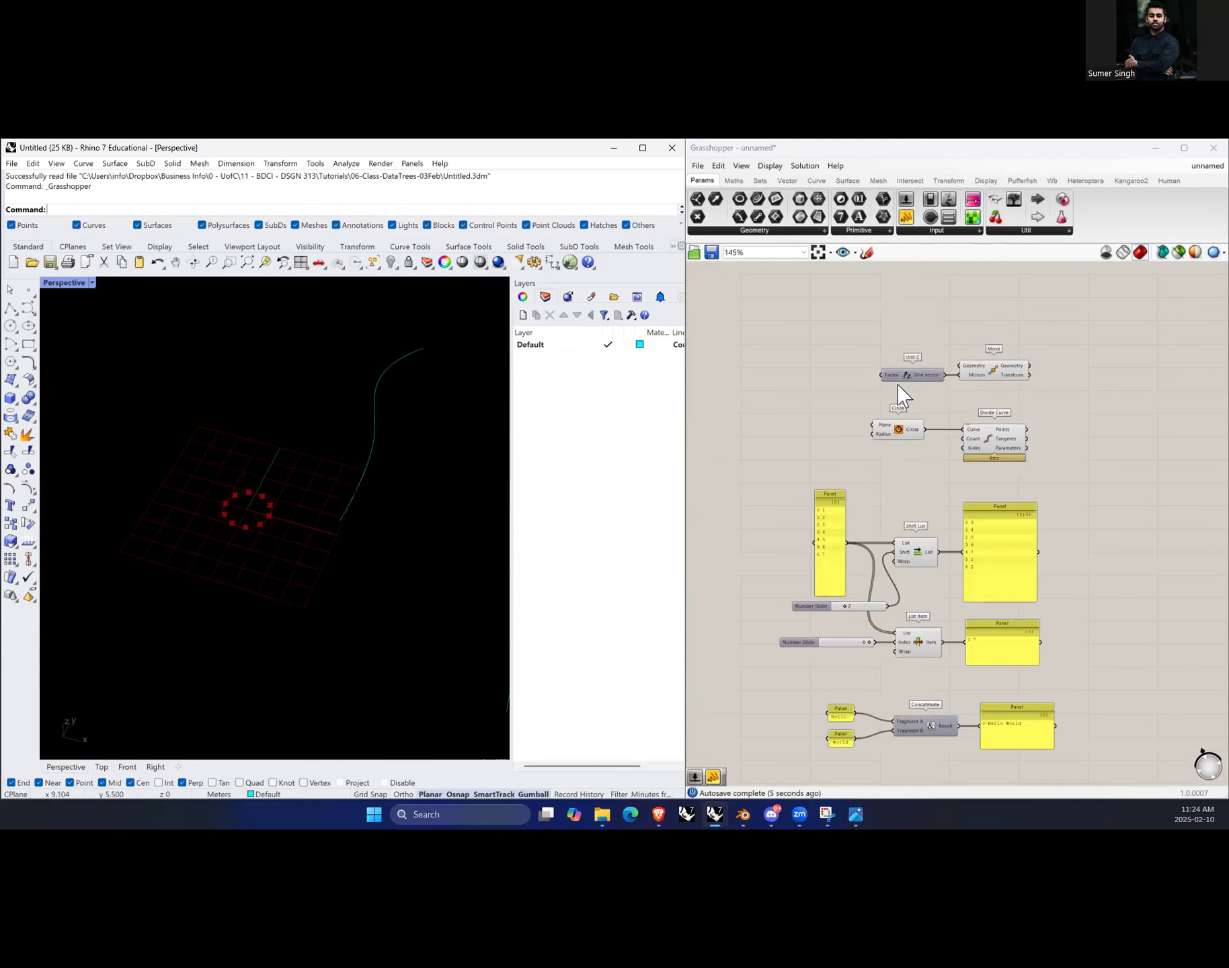
scroll(295, 609, "down", 3)
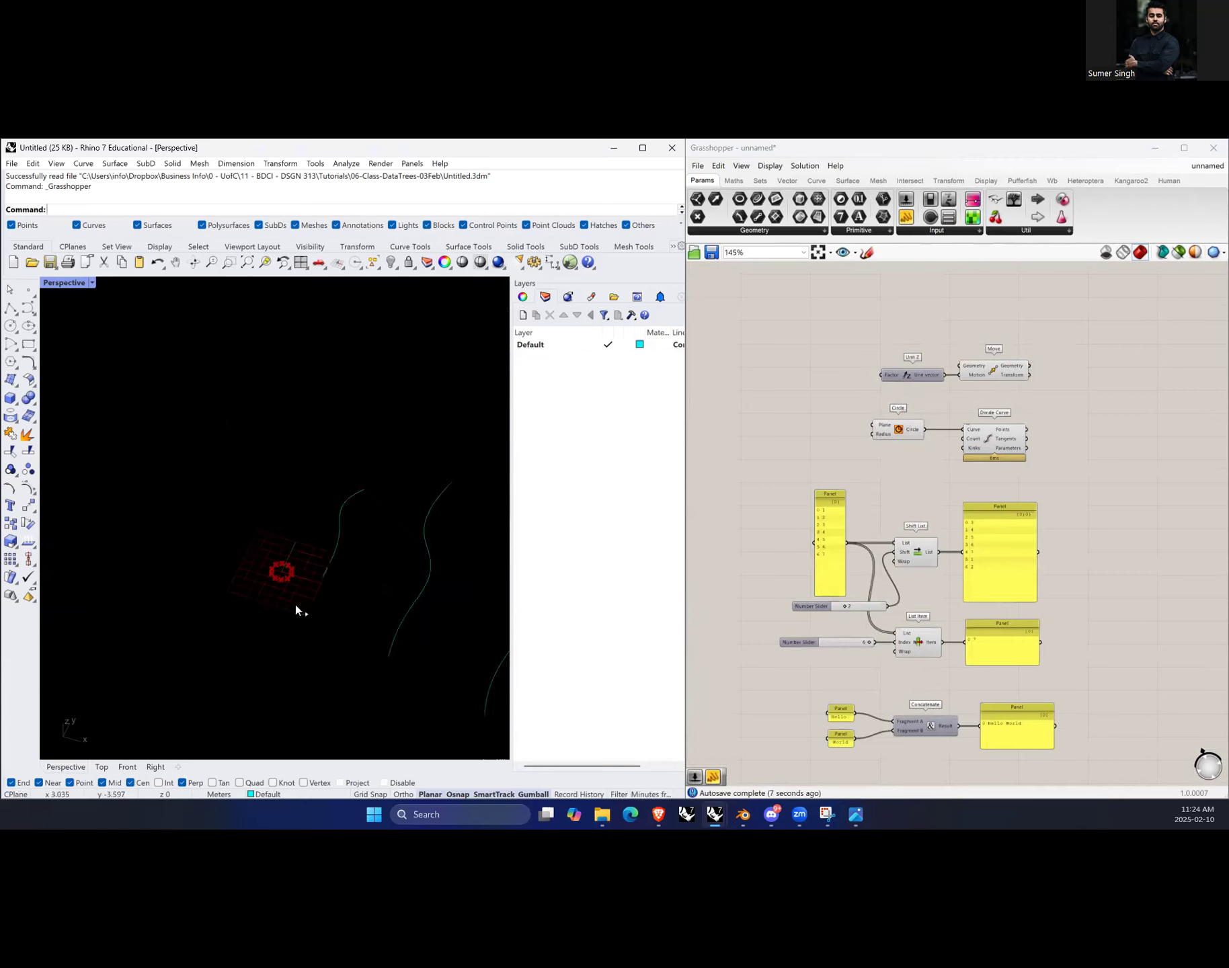
scroll(289, 607, "up", 4)
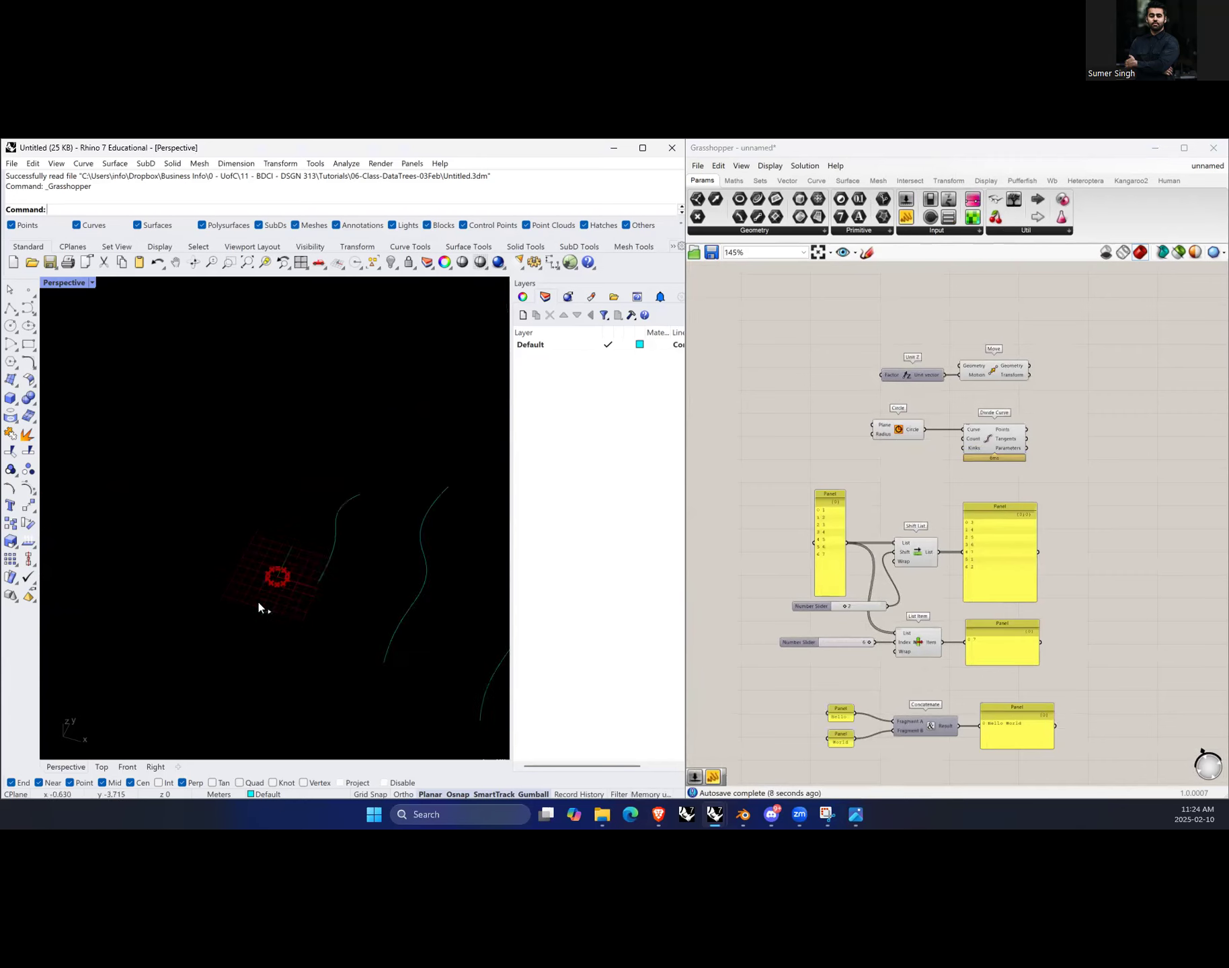
left_click(999, 374)
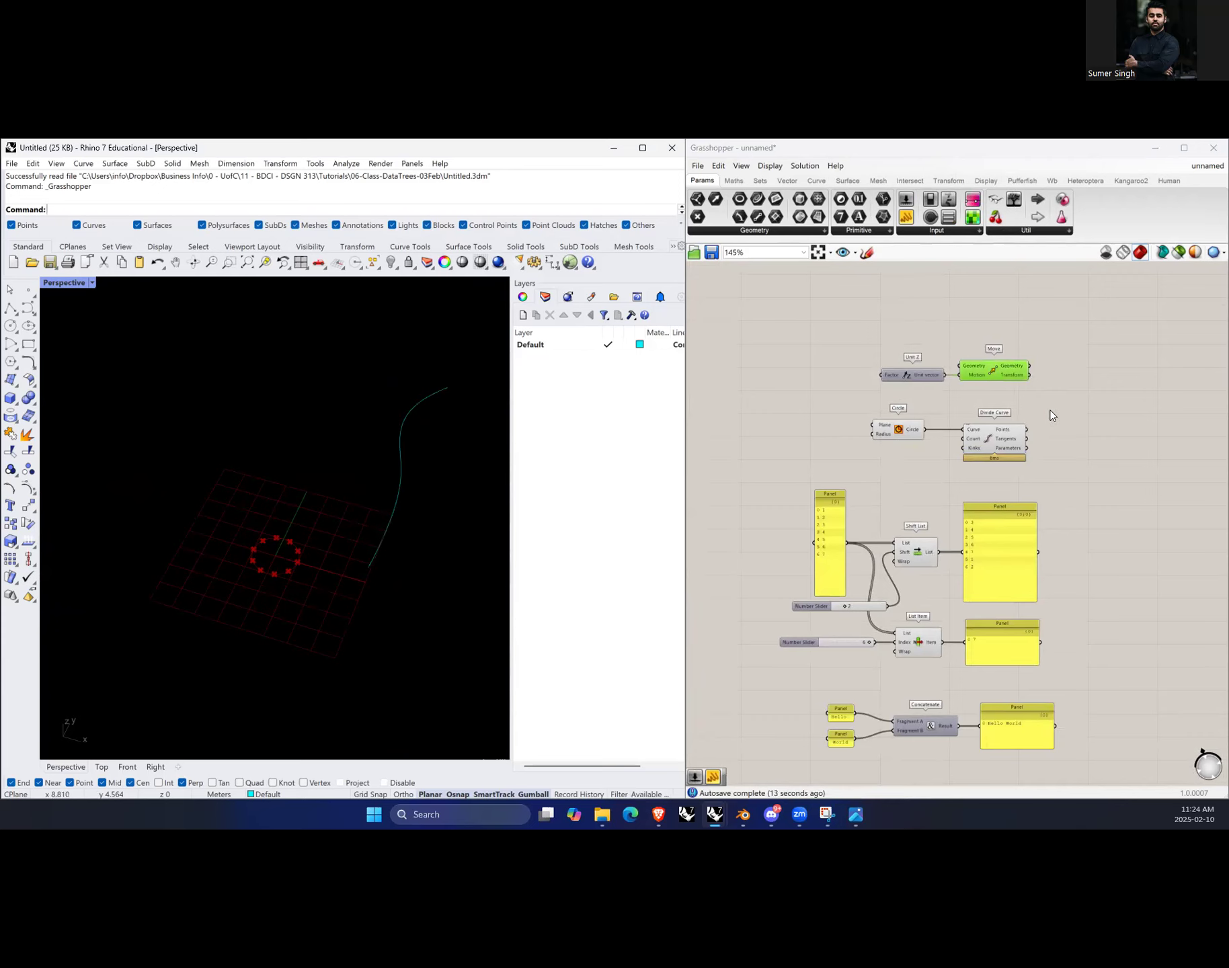
key("space")
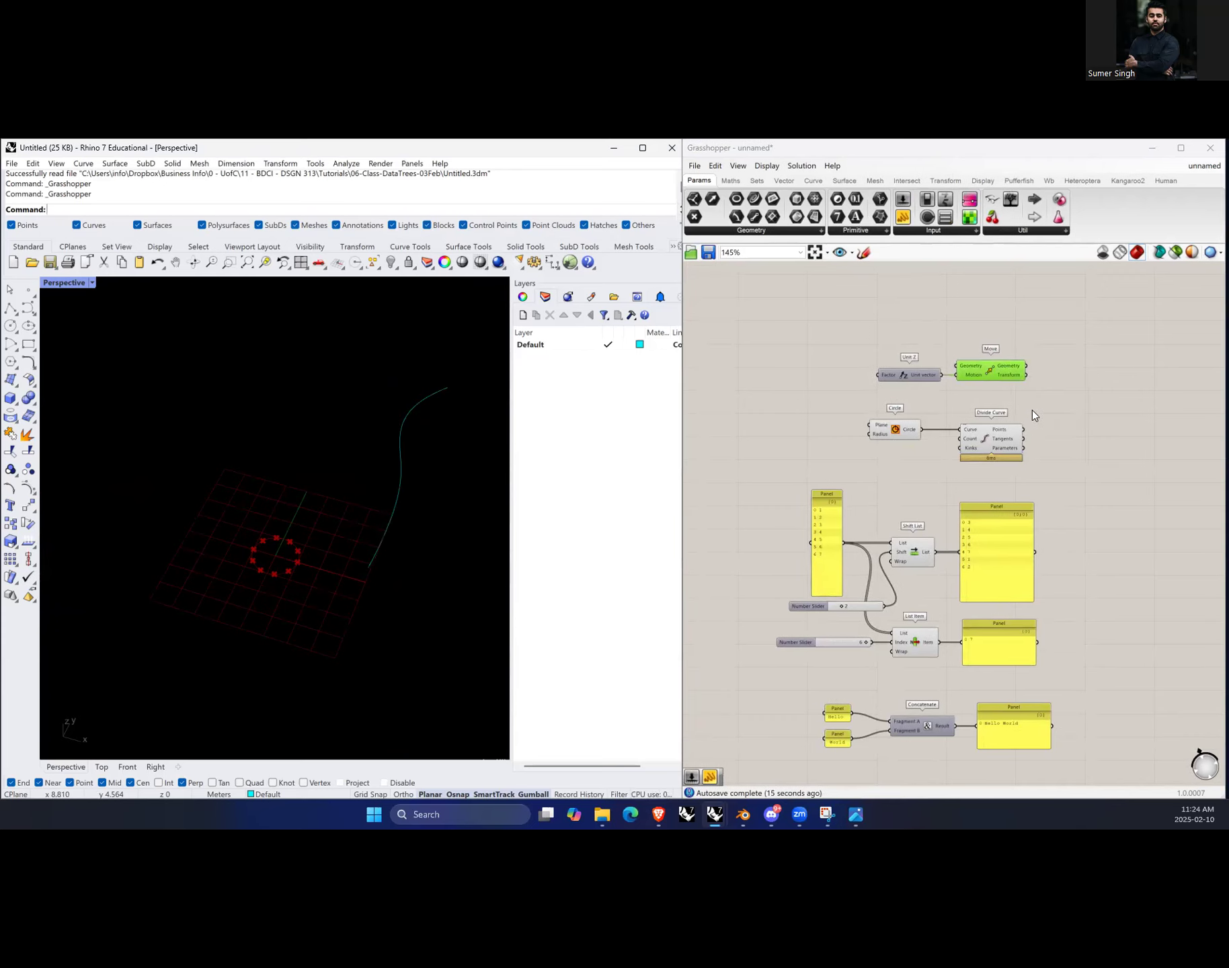
key("space")
left_click(998, 374)
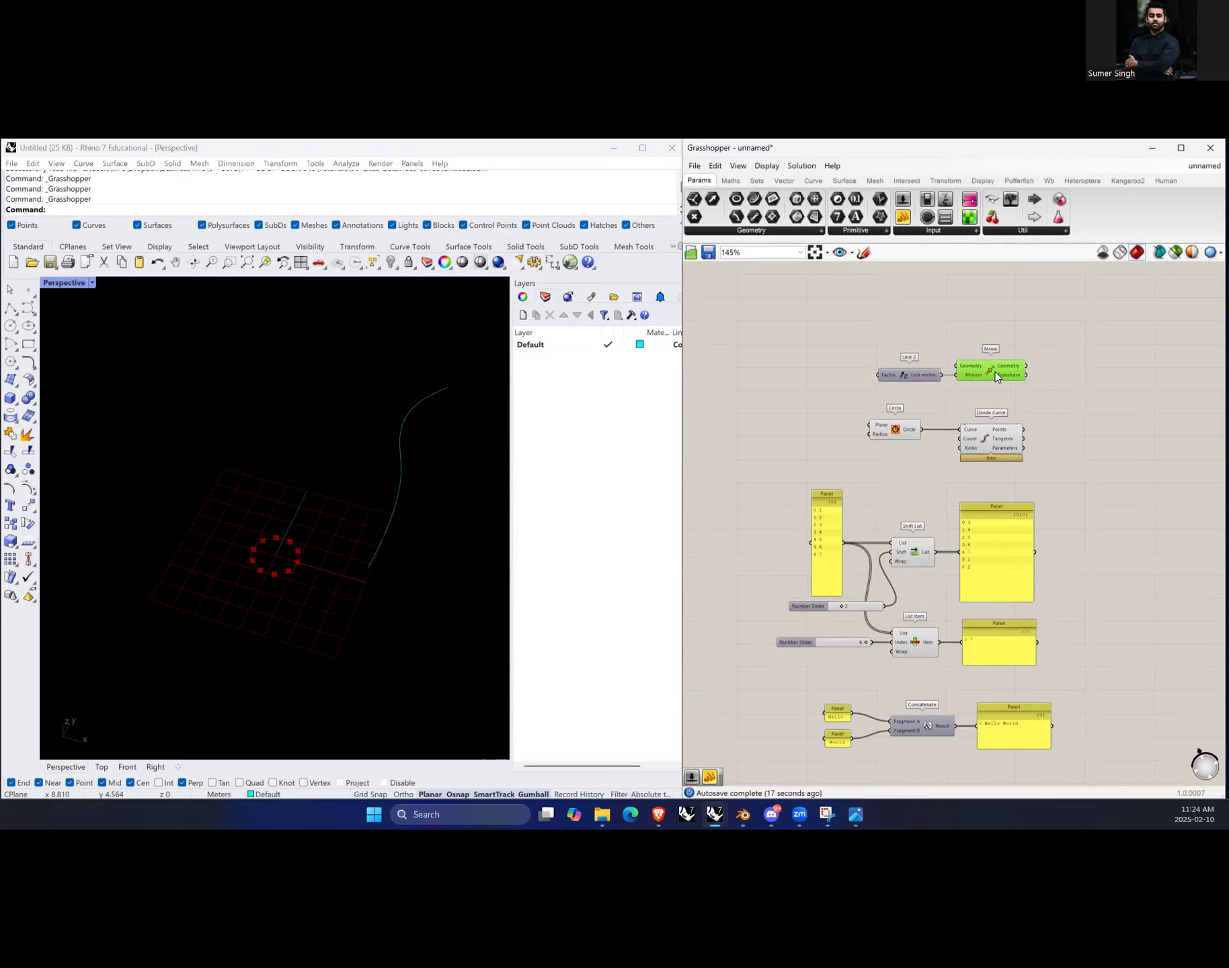
middle_click(995, 374)
left_click(1055, 429)
scroll(933, 374, "up", 3)
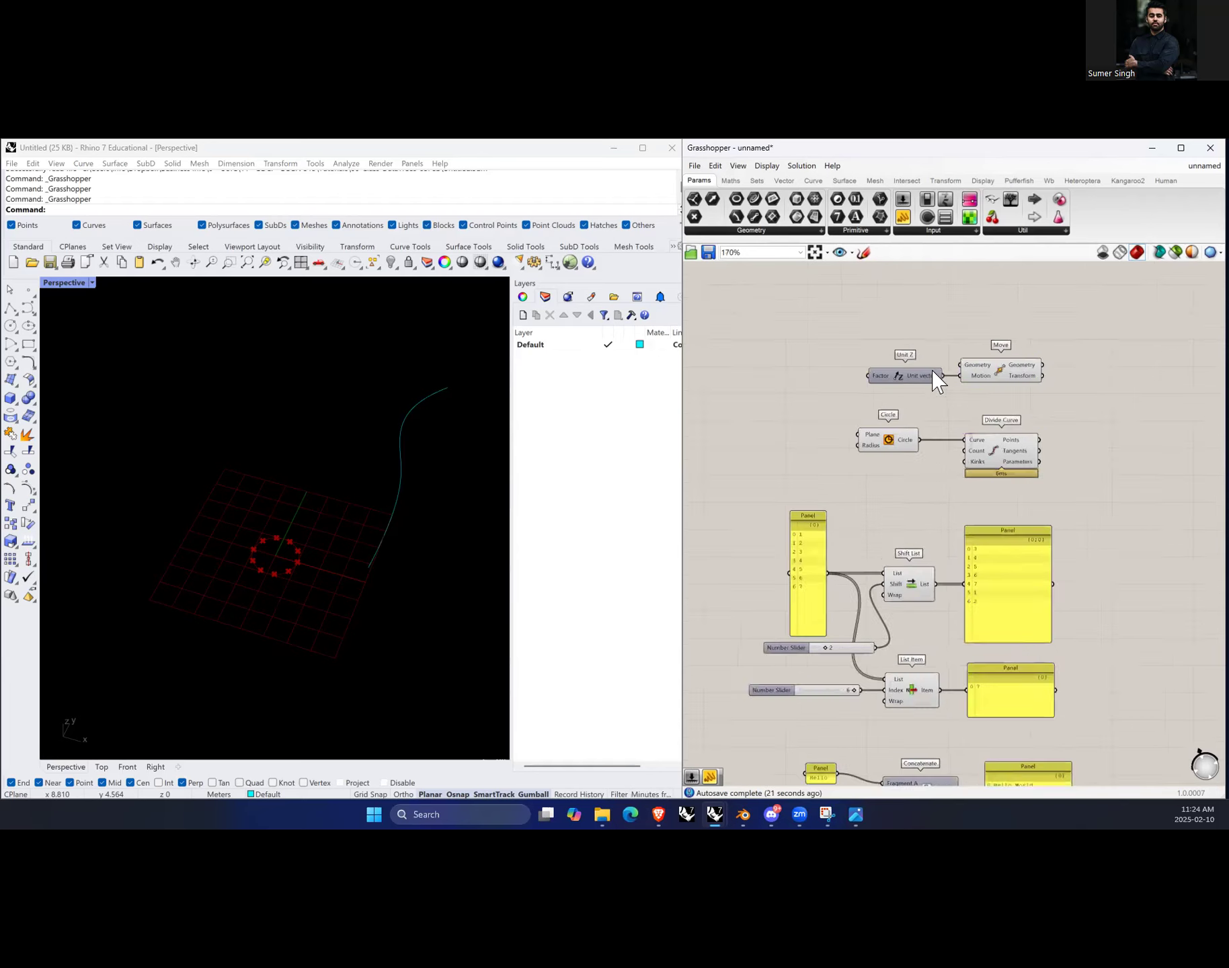
Step: Connect the Circle output to Move's Geometry input and Unit Z to Move's Motion input
left_click_drag(921, 384, 881, 375)
left_click_drag(914, 466, 961, 363)
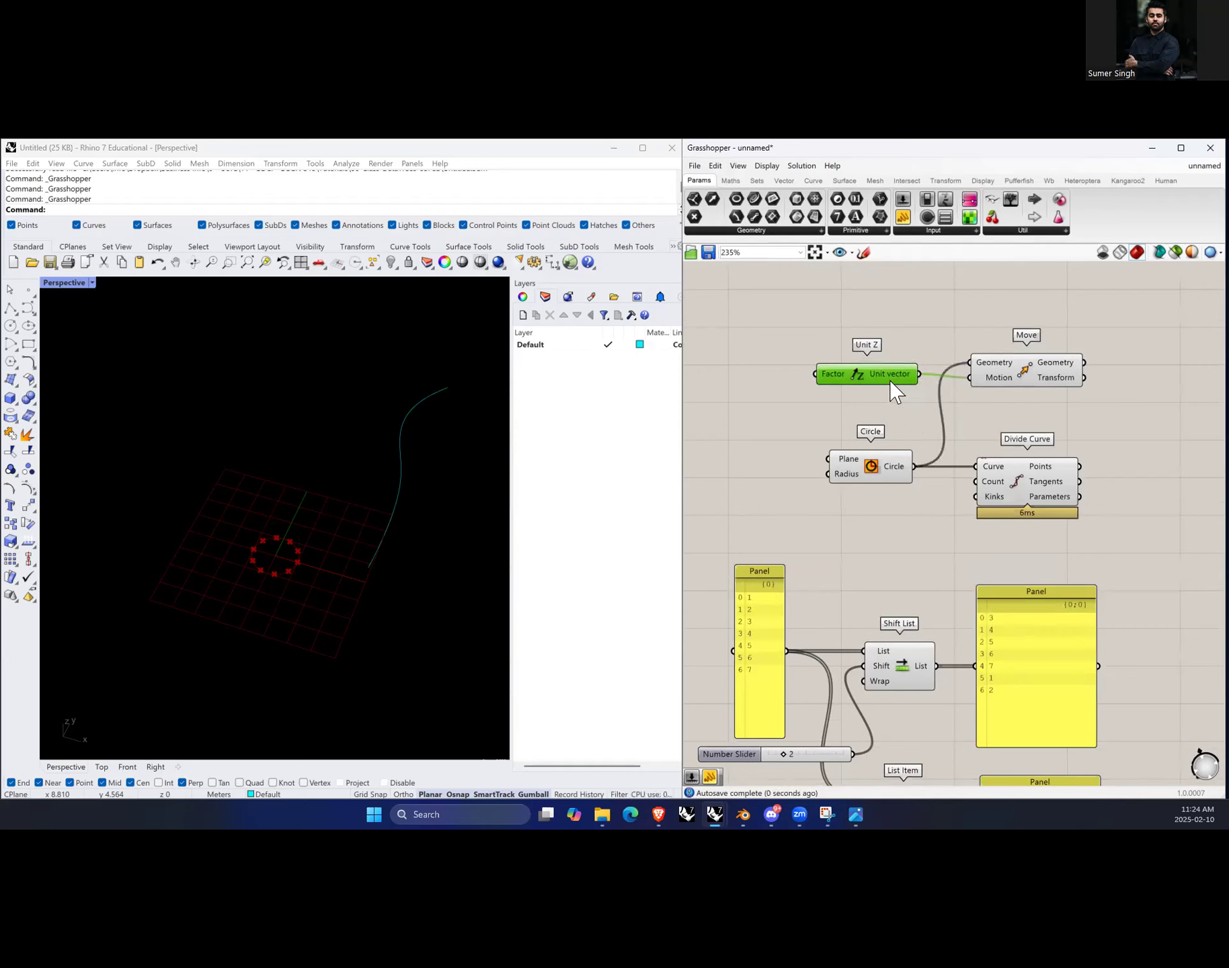
left_click_drag(891, 390, 894, 393)
left_click(1026, 384)
right_click_drag(316, 550, 300, 680)
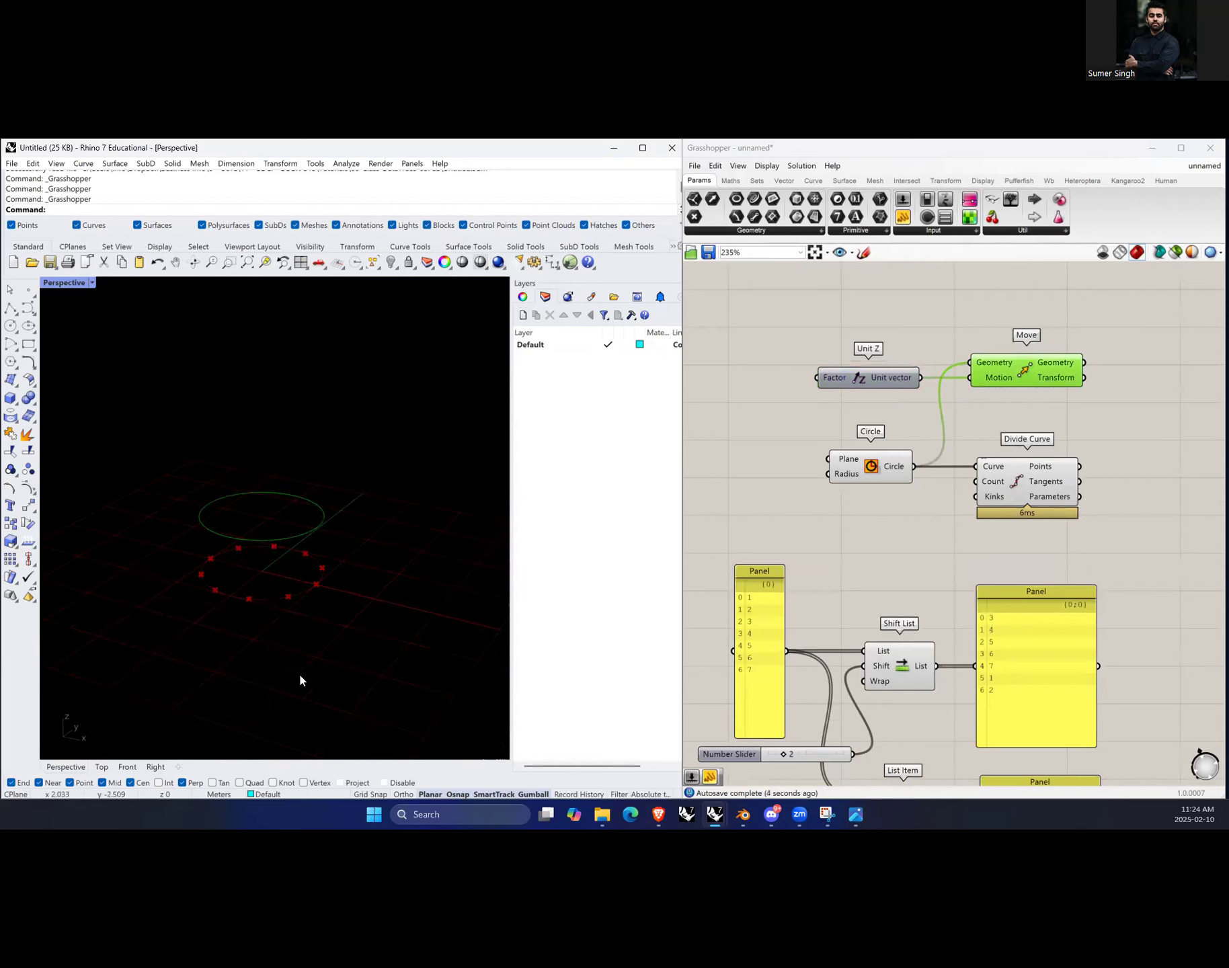
Step: Zoom the Rhino viewport to the Move preview and examine the moved circle against the division points
left_click(1100, 430)
scroll(157, 590, "down", 5)
scroll(156, 590, "down", 3)
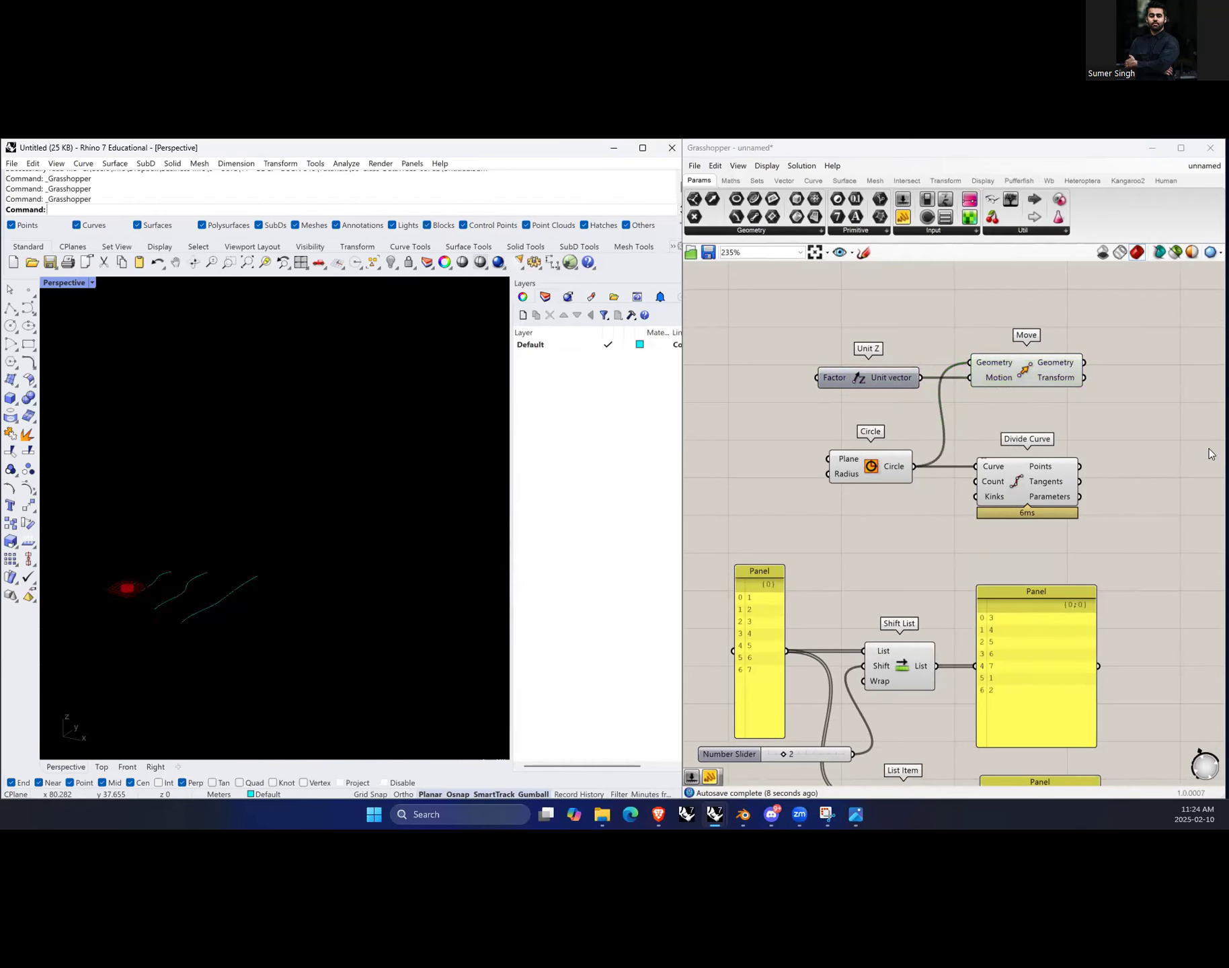
left_click(1030, 368)
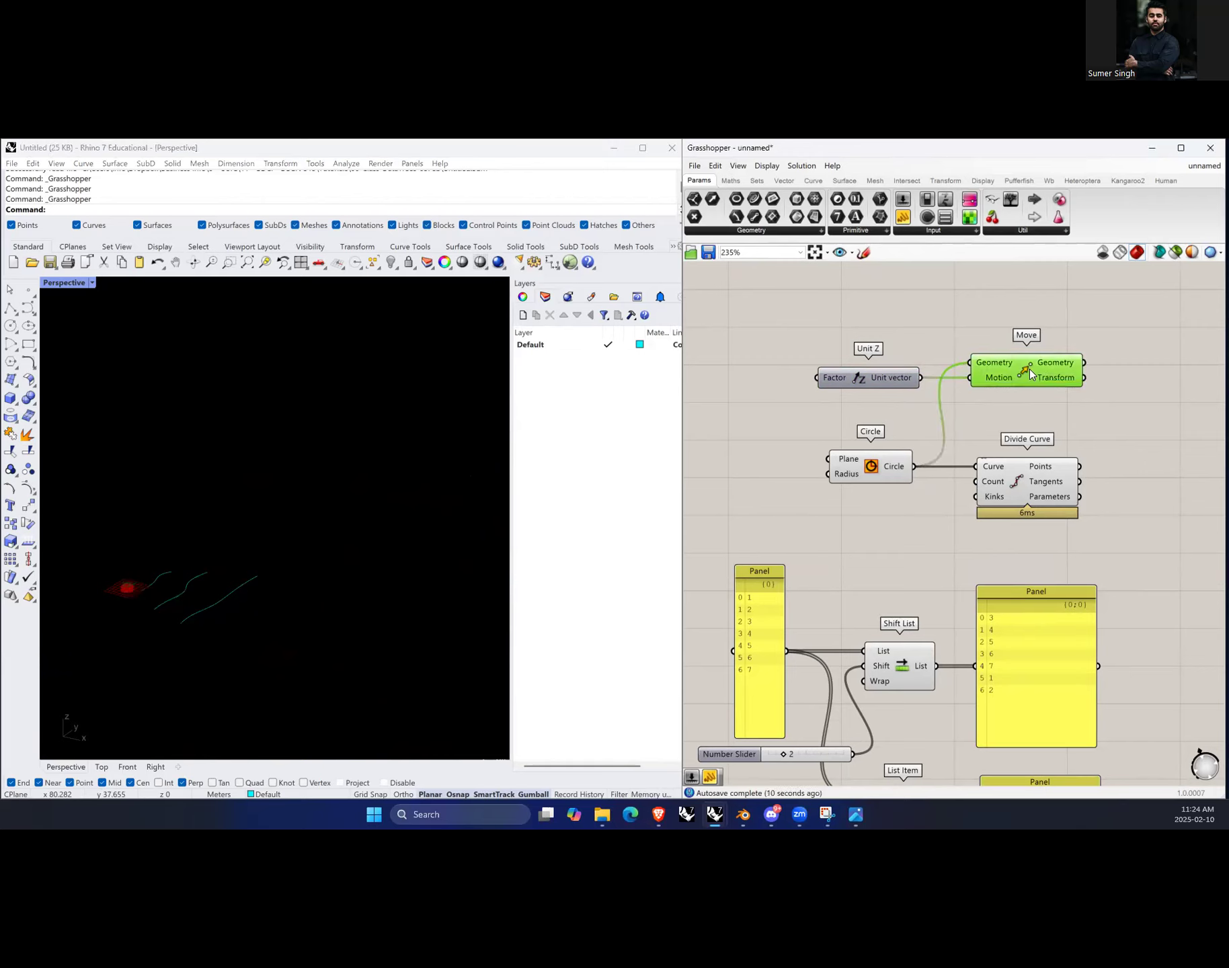
mouse_move(1049, 381)
middle_click(1065, 400)
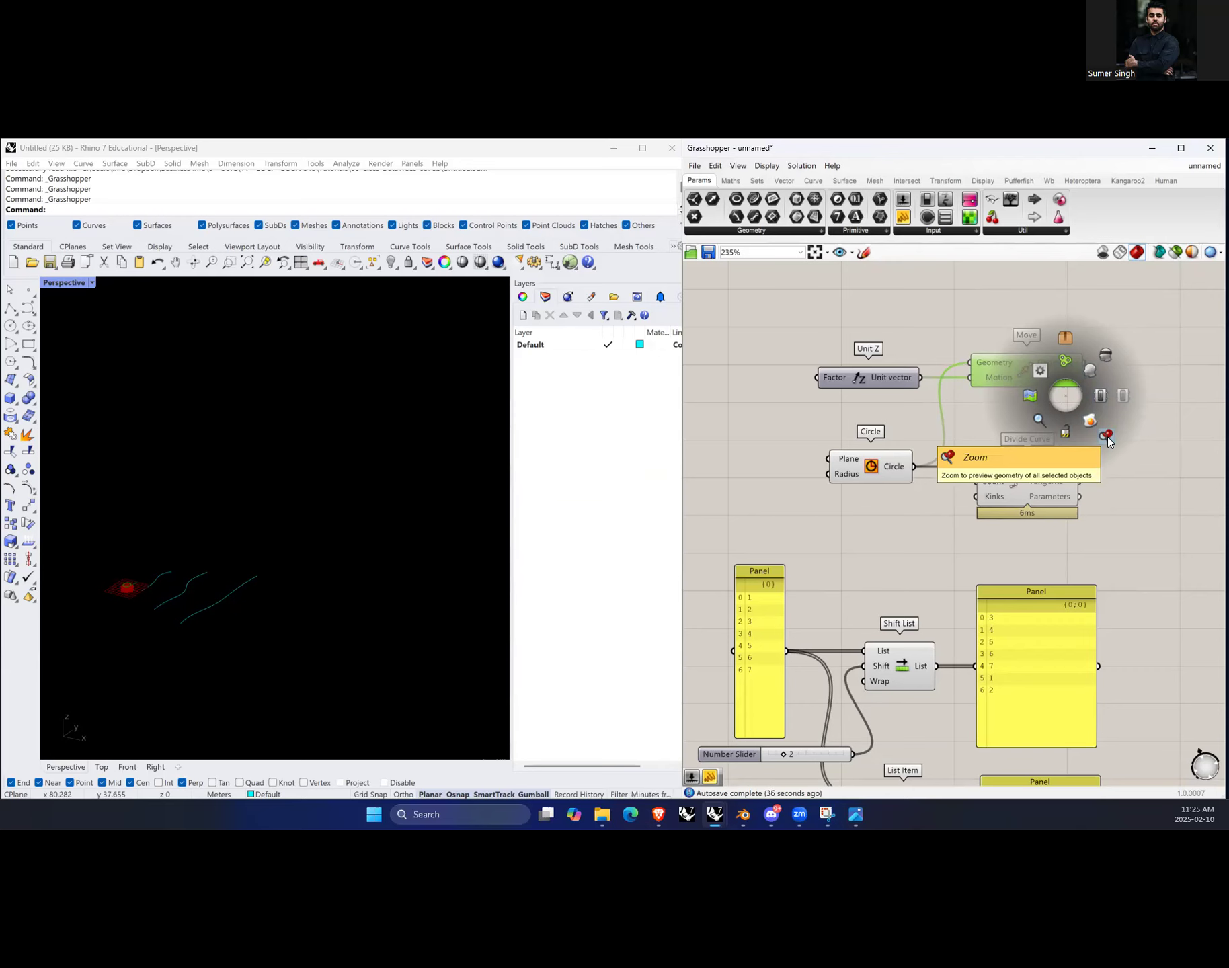
left_click(1107, 436)
left_click(266, 540)
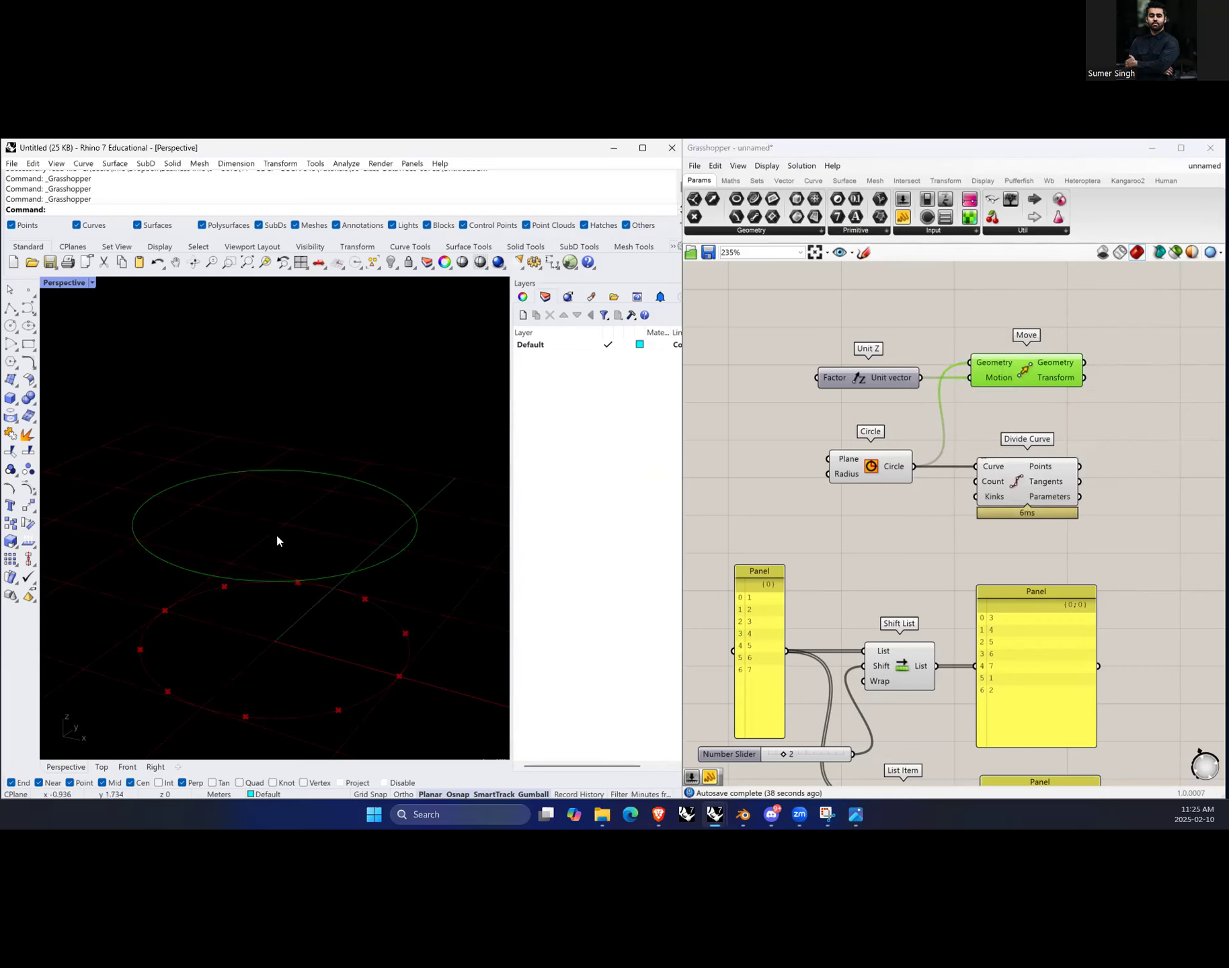
left_click(1124, 405)
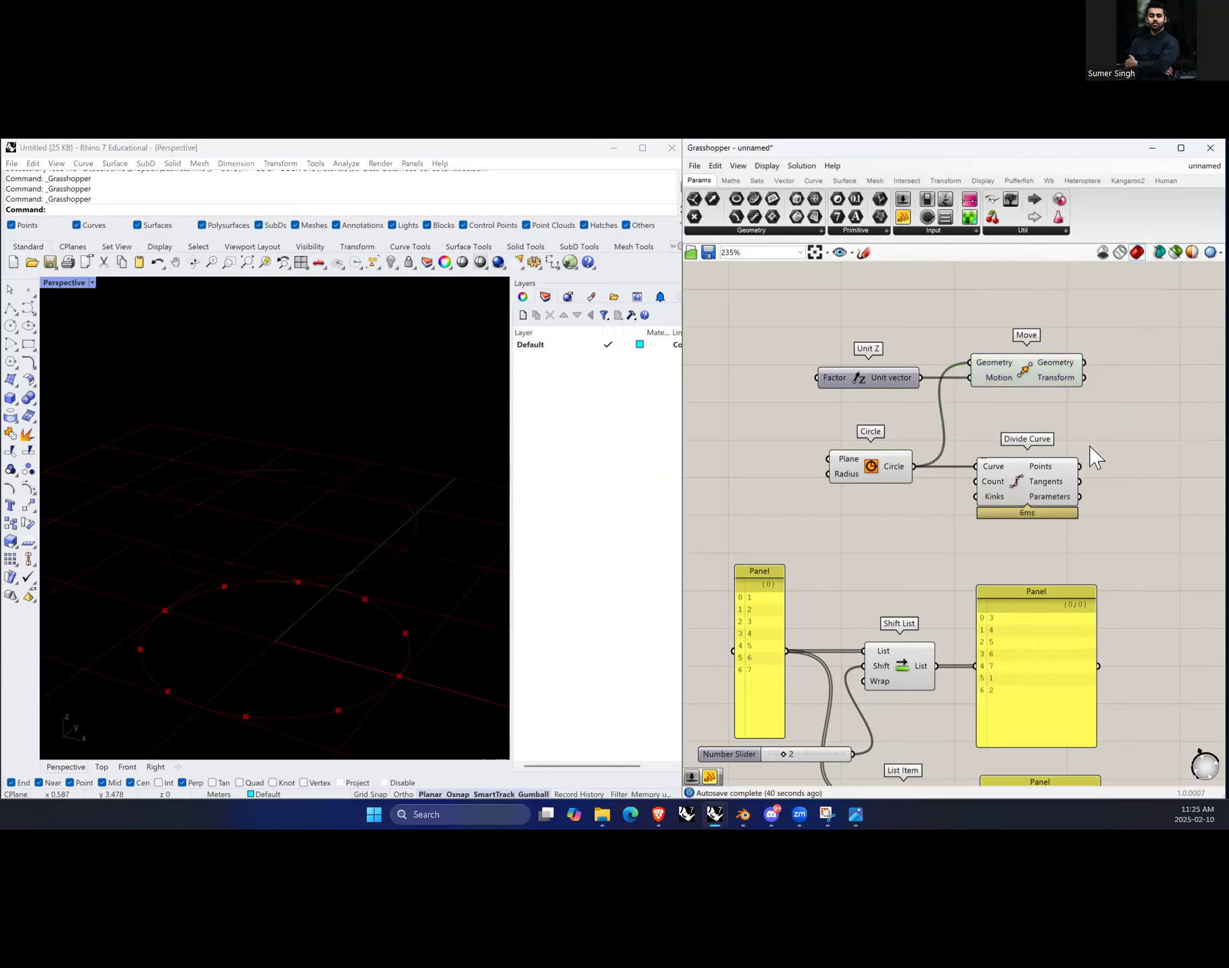
left_click(1037, 376)
right_click_drag(216, 472, 346, 534)
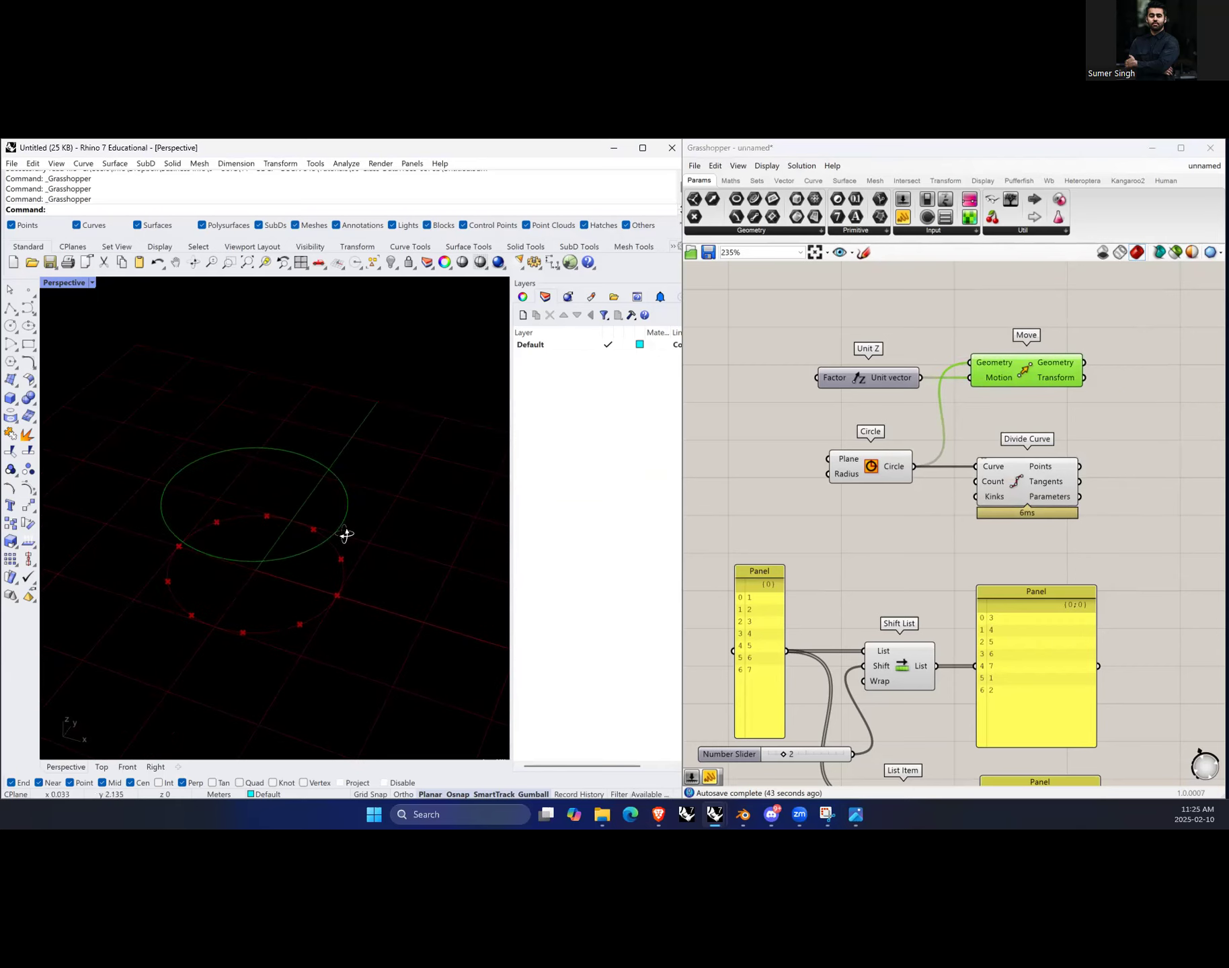
Step: Add a second Divide Curve component and connect Move's Geometry output to its Curve input
left_click(1122, 530)
scroll(1009, 483, "down", 2)
scroll(934, 528, "up", 4)
left_click(935, 527)
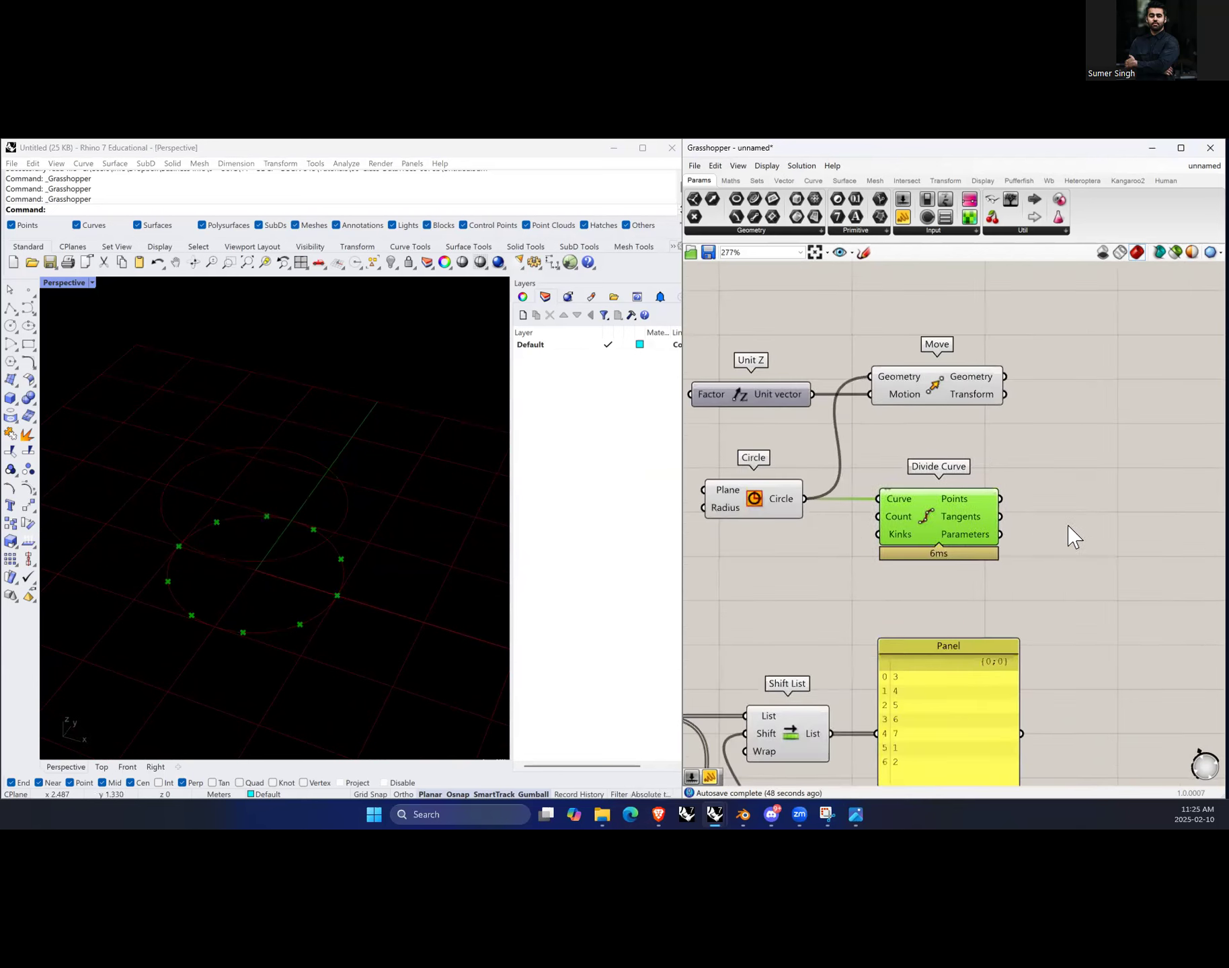
left_click(1059, 429)
double_click(1107, 390)
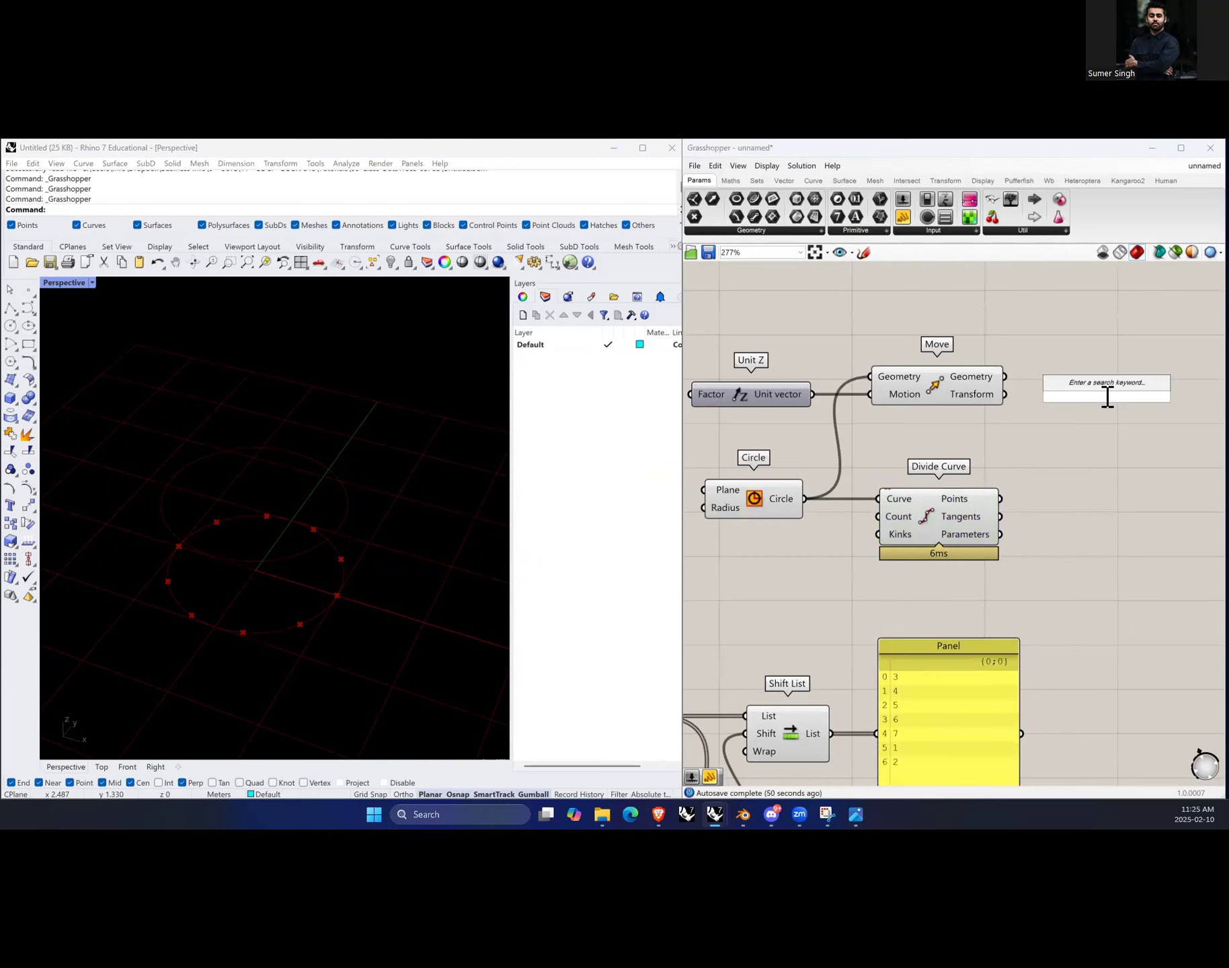
type("divide")
key("Return")
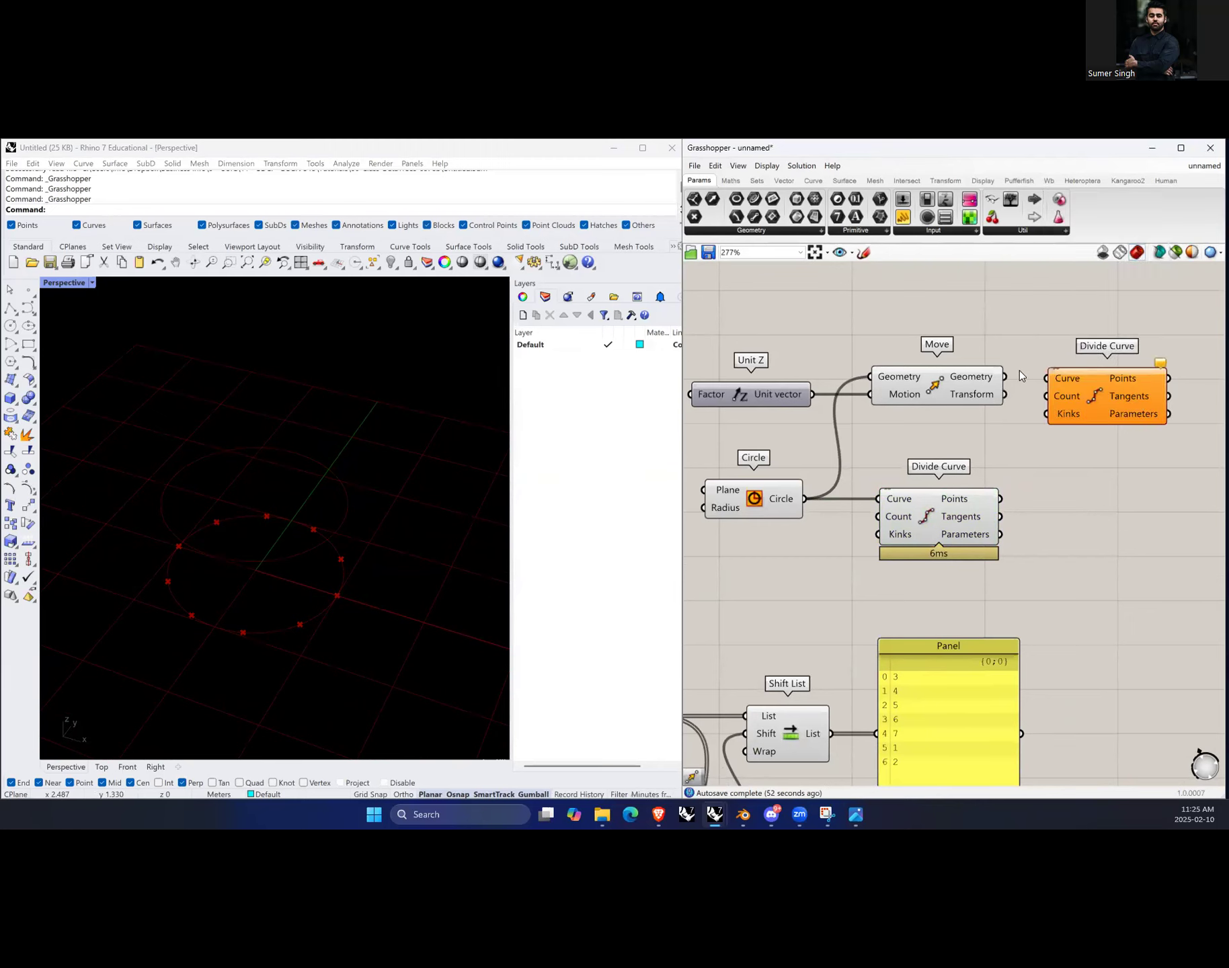
left_click_drag(1005, 377, 1047, 377)
left_click(1104, 399)
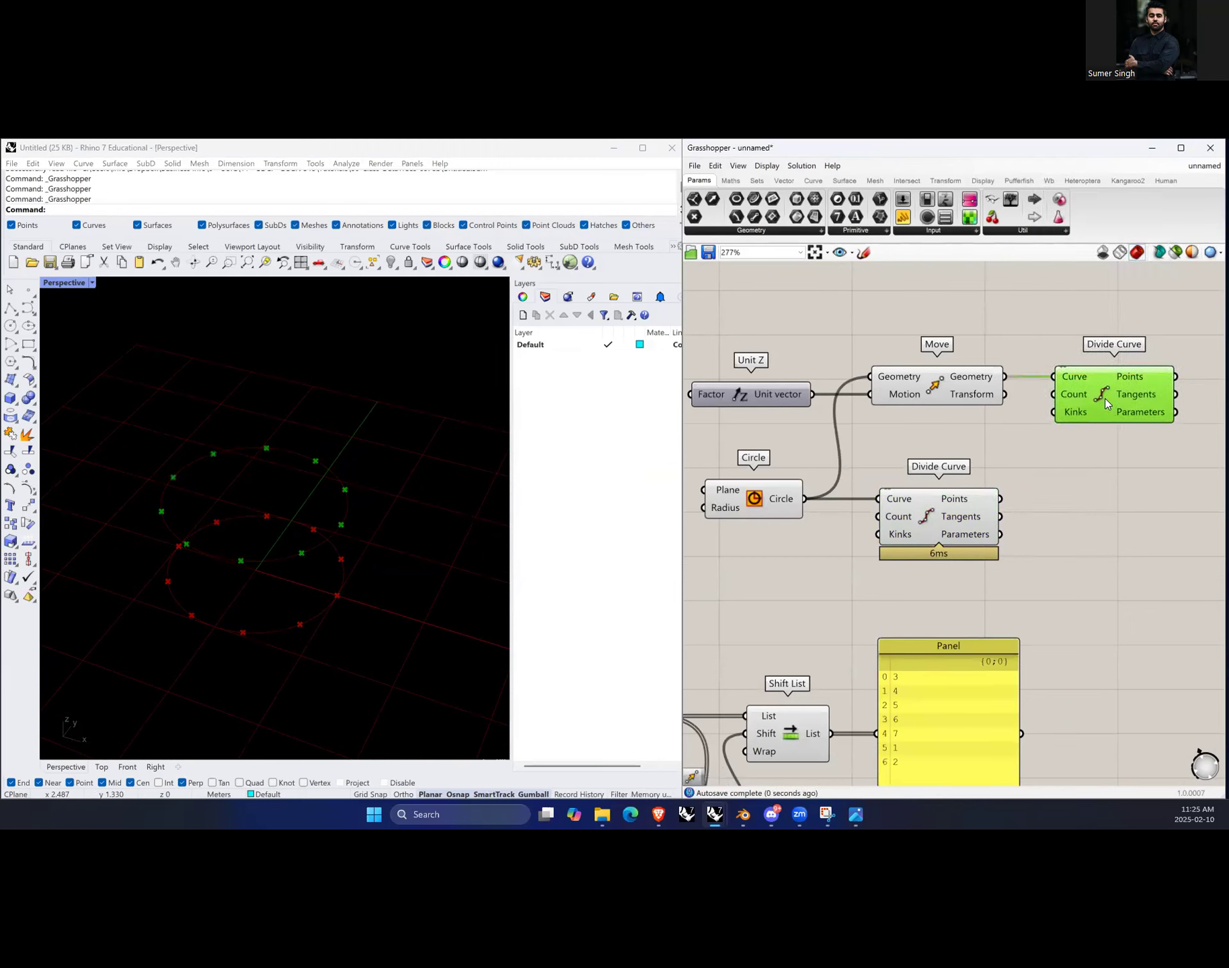
Step: Add a Line component and connect the upper Divide Curve points to Start Point and the lower points to End Point
scroll(975, 457, "down", 2)
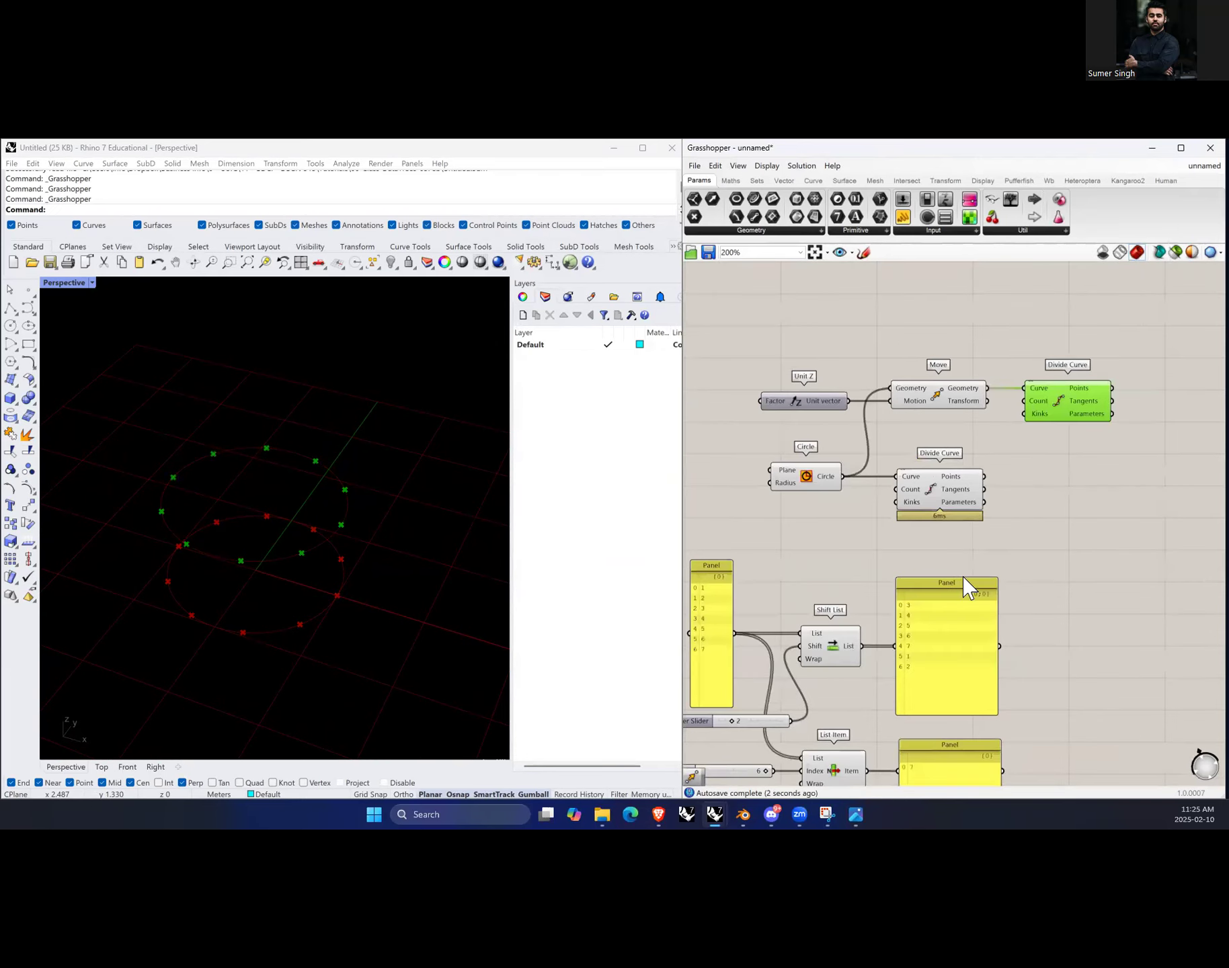
left_click(1041, 525)
left_click(944, 498)
left_click(1035, 506)
scroll(1069, 466, "down", 2)
scroll(1069, 465, "up", 2)
double_click(1110, 468)
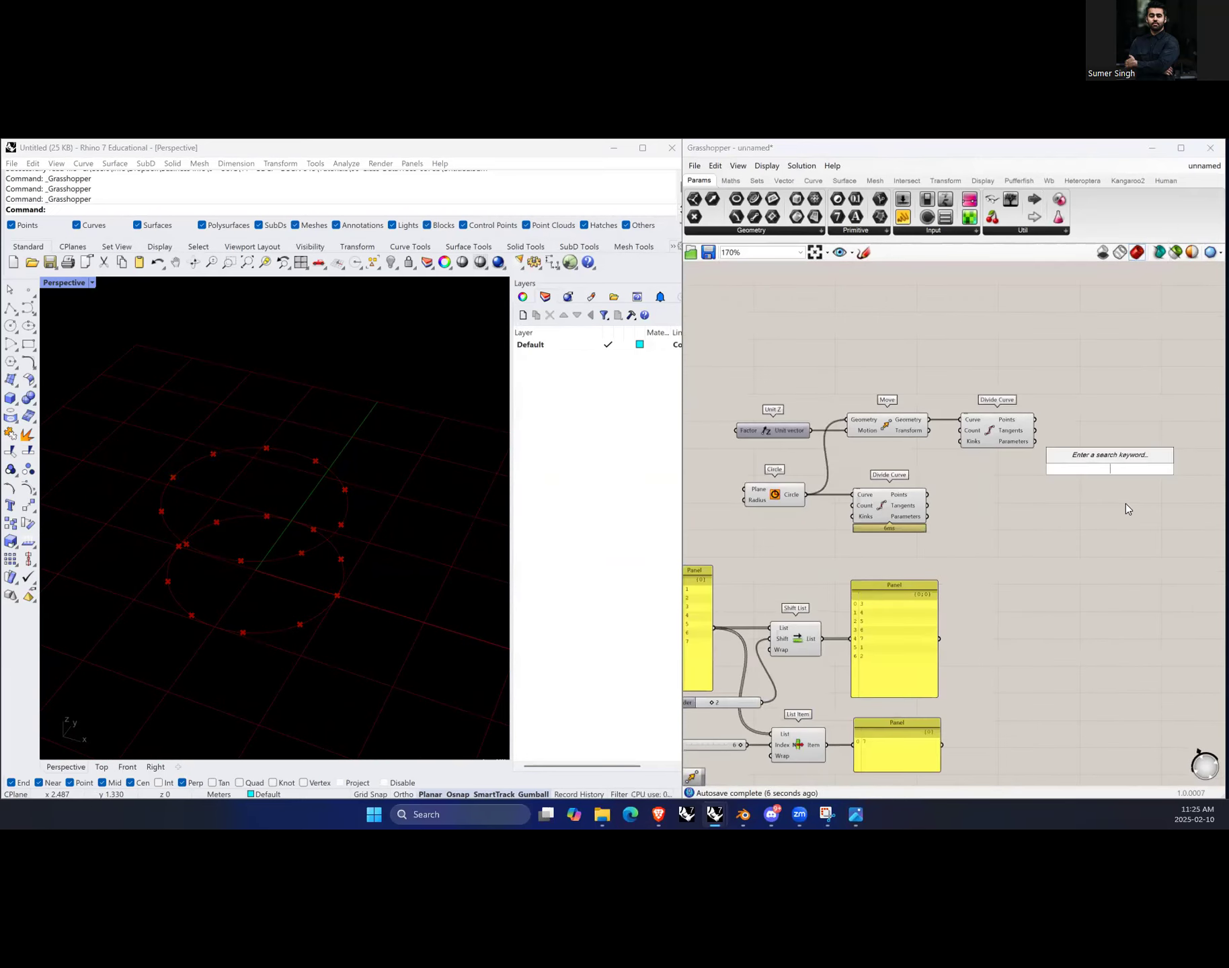
type("line")
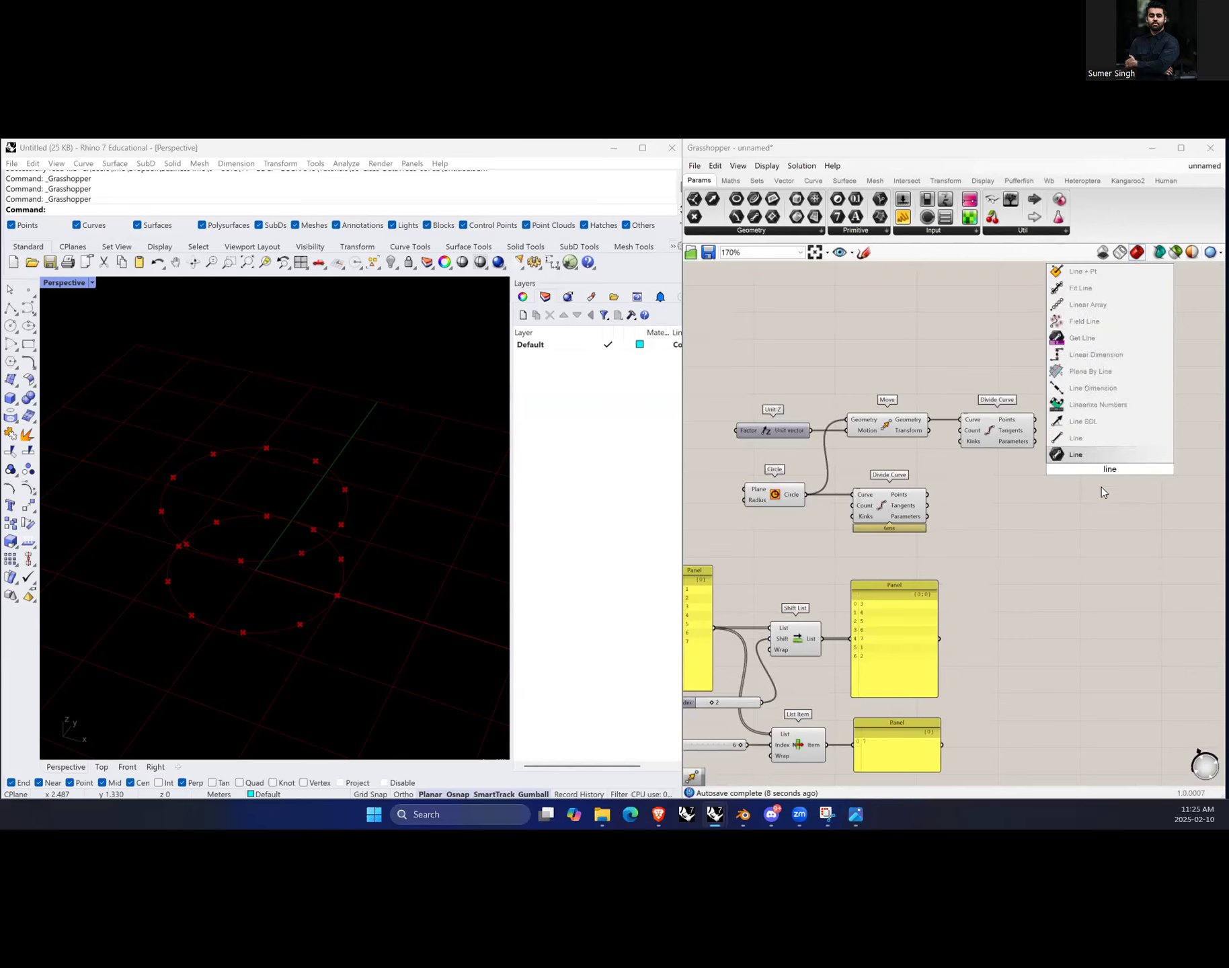
left_click(1110, 440)
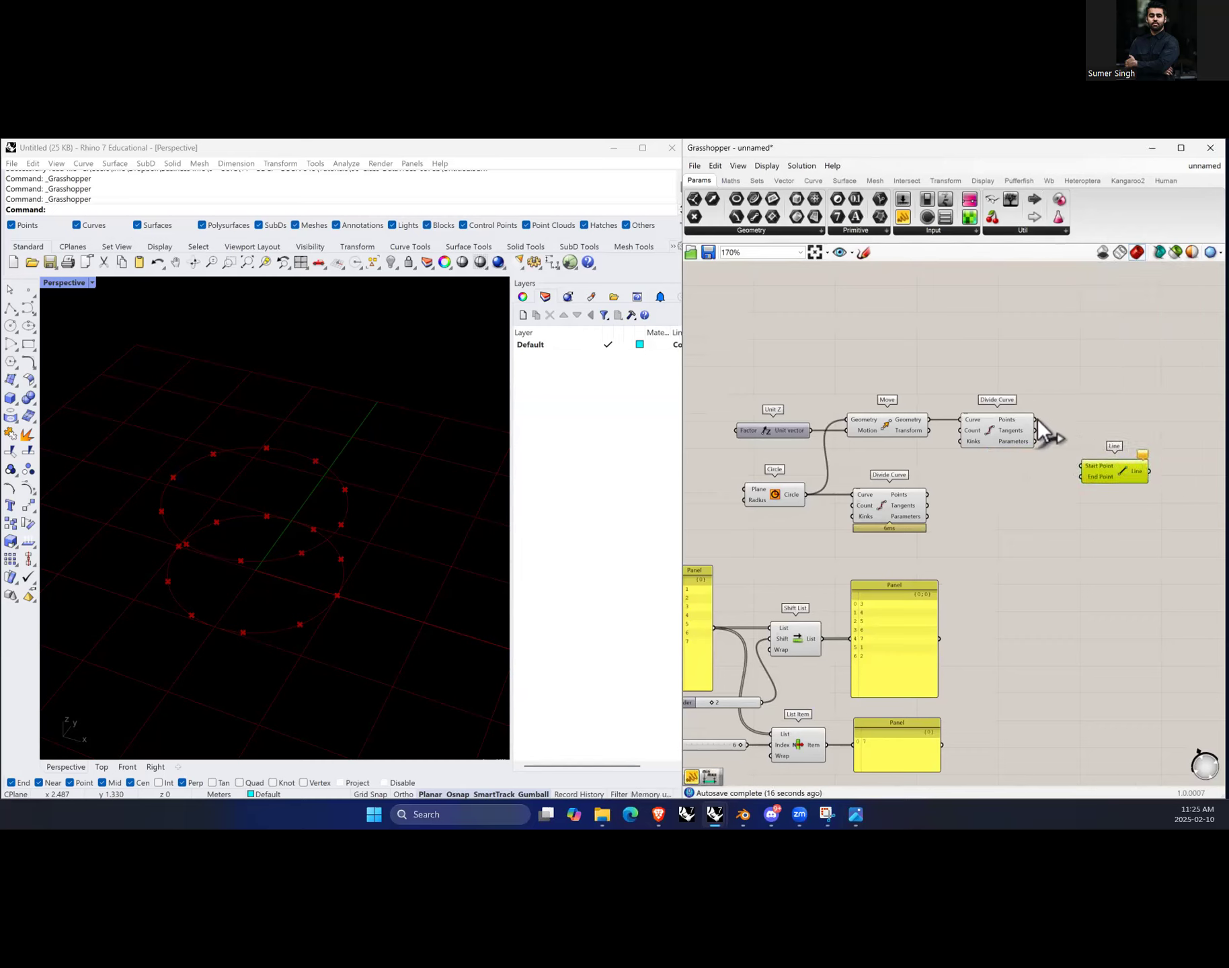
left_click_drag(1036, 419, 1081, 466)
left_click_drag(927, 494, 1096, 499)
Step: Add a Shift List component and route the lower Divide Curve points through it into Line's End Point
double_click(1010, 518)
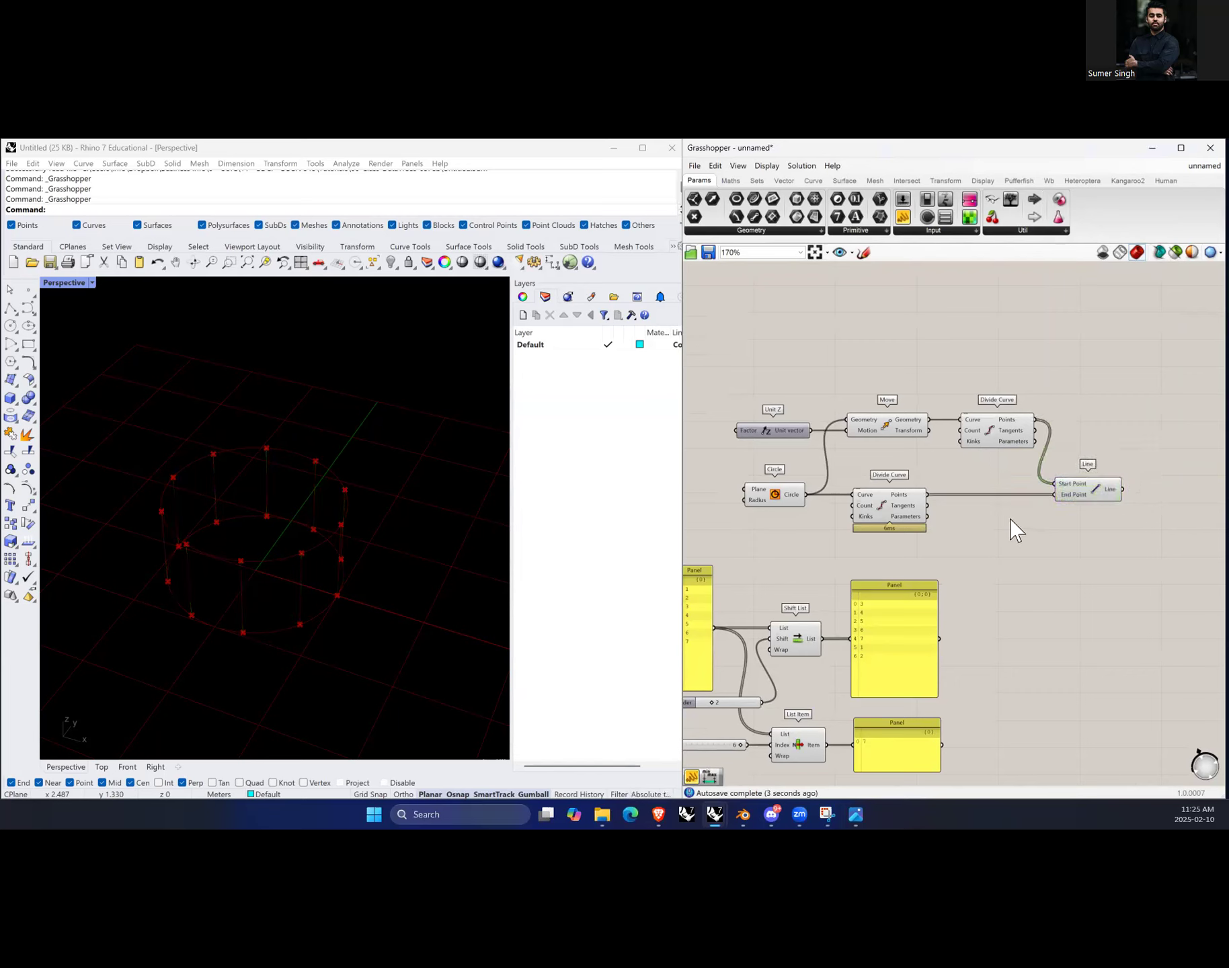
type("shift list")
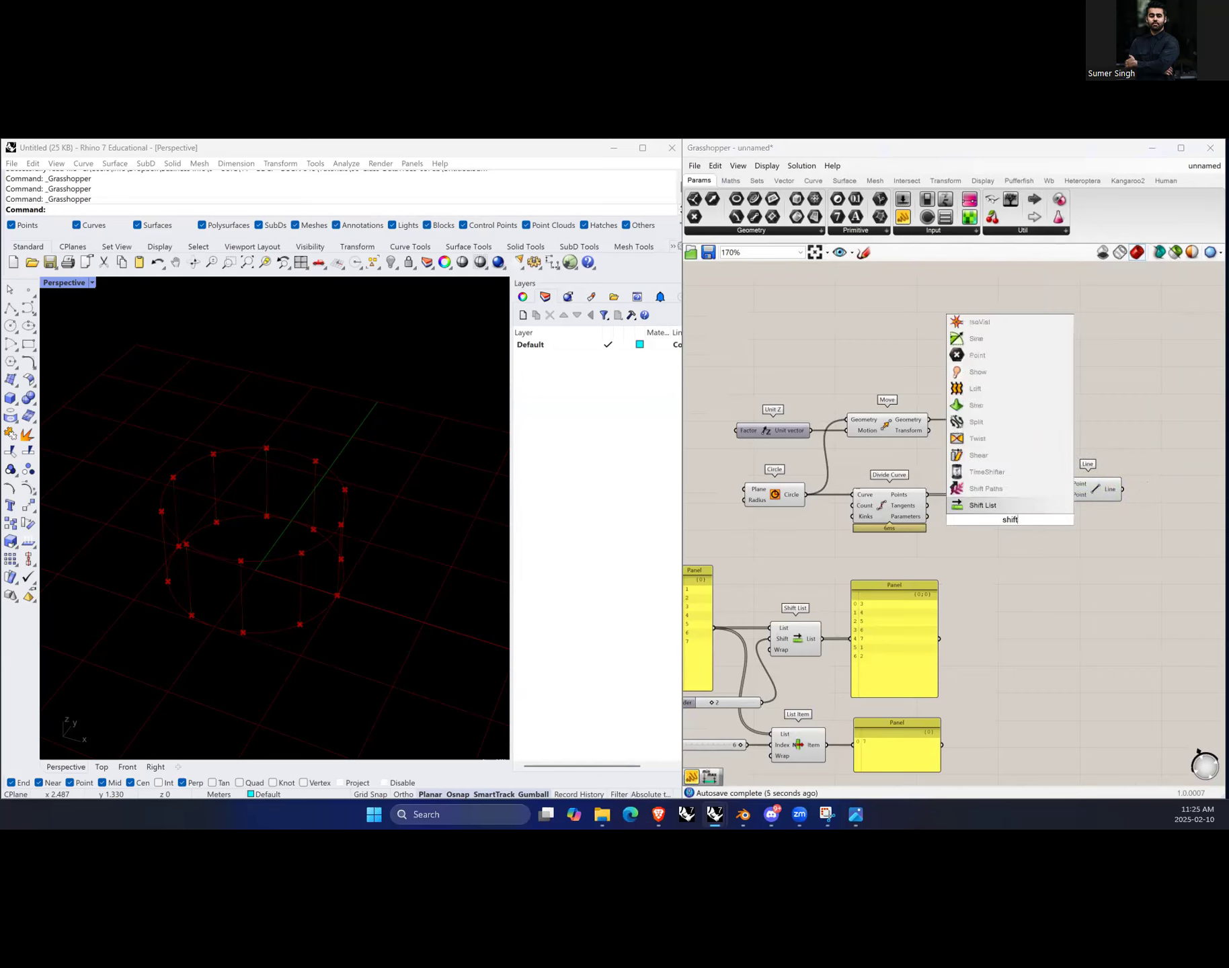
left_click(998, 506)
scroll(988, 524, "up", 2)
left_click_drag(1013, 522, 979, 512)
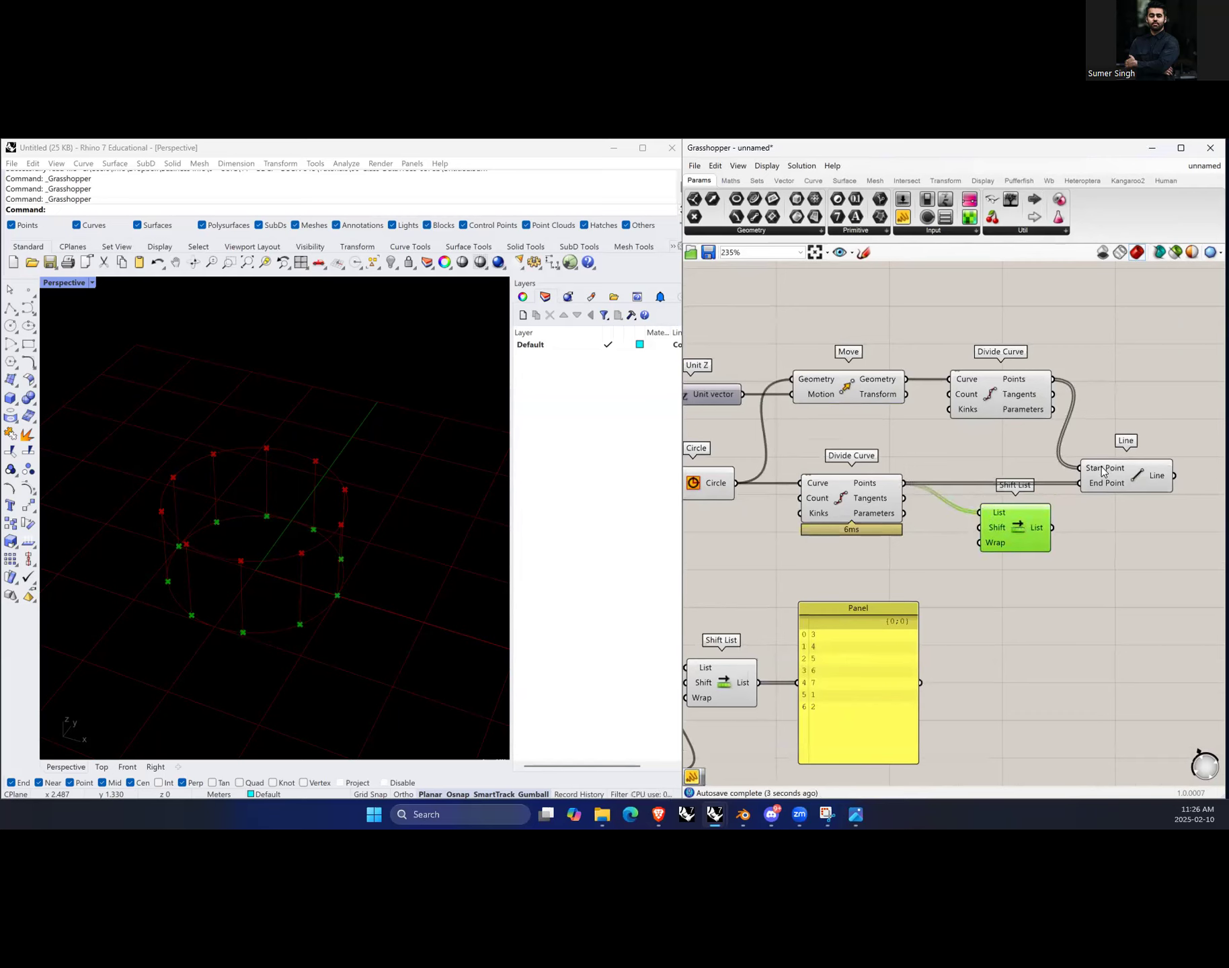
left_click_drag(1127, 482, 1135, 483)
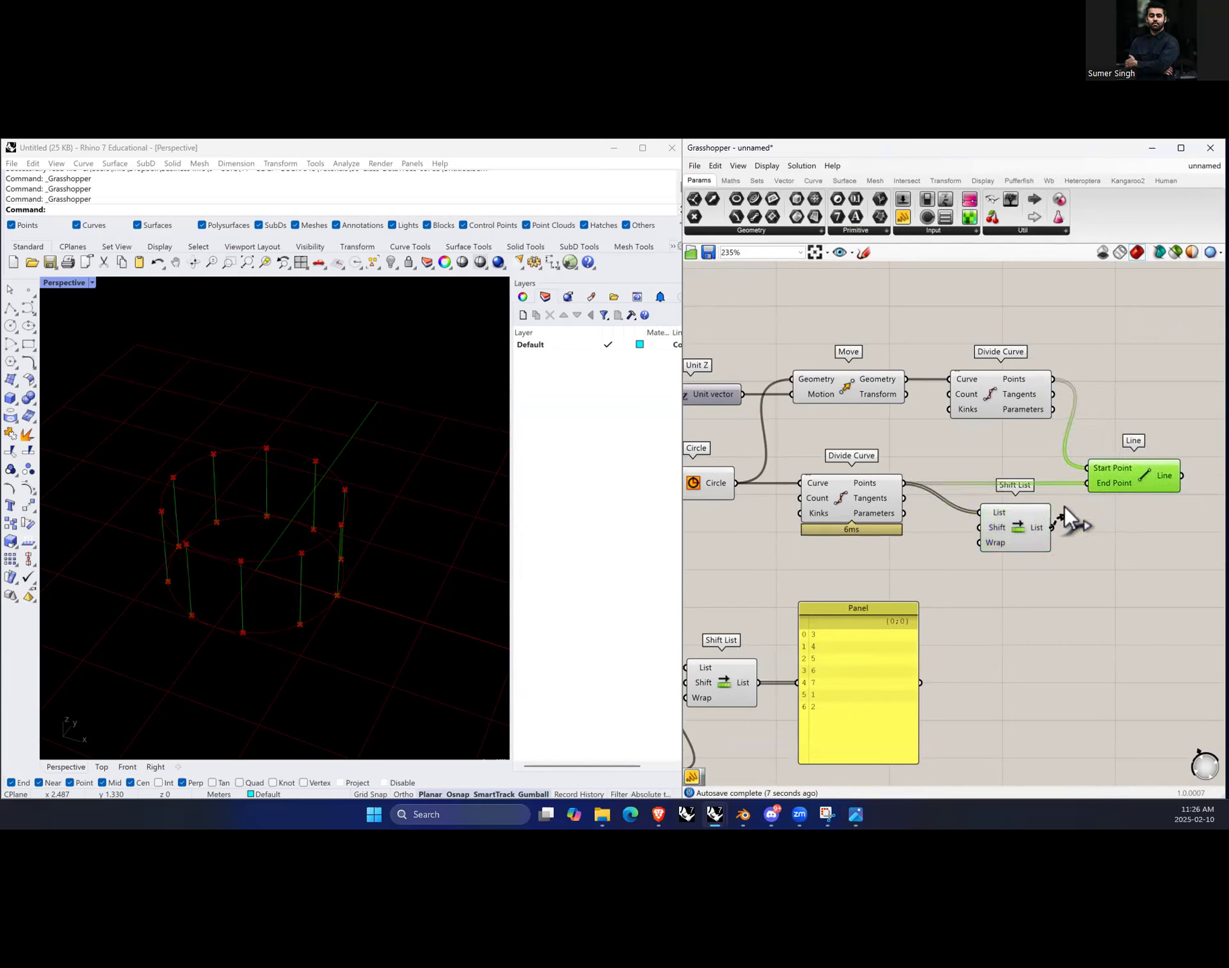
left_click_drag(1076, 488, 1081, 488)
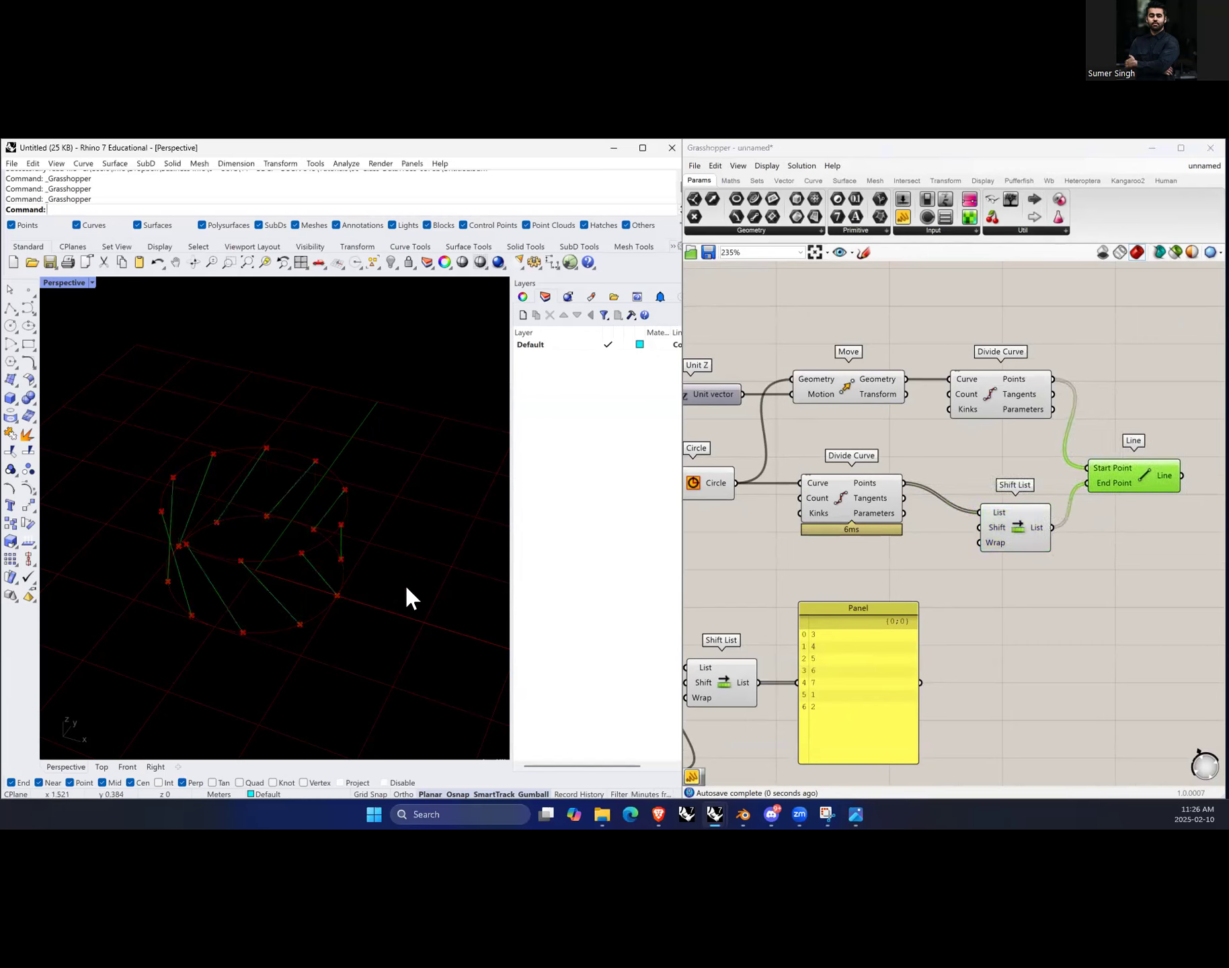
Step: Add a 0–10 number slider defaulting to 5, connect it to Shift List's Shift input, and slide it to 0
left_click_drag(1015, 531, 1019, 531)
left_click(1138, 489)
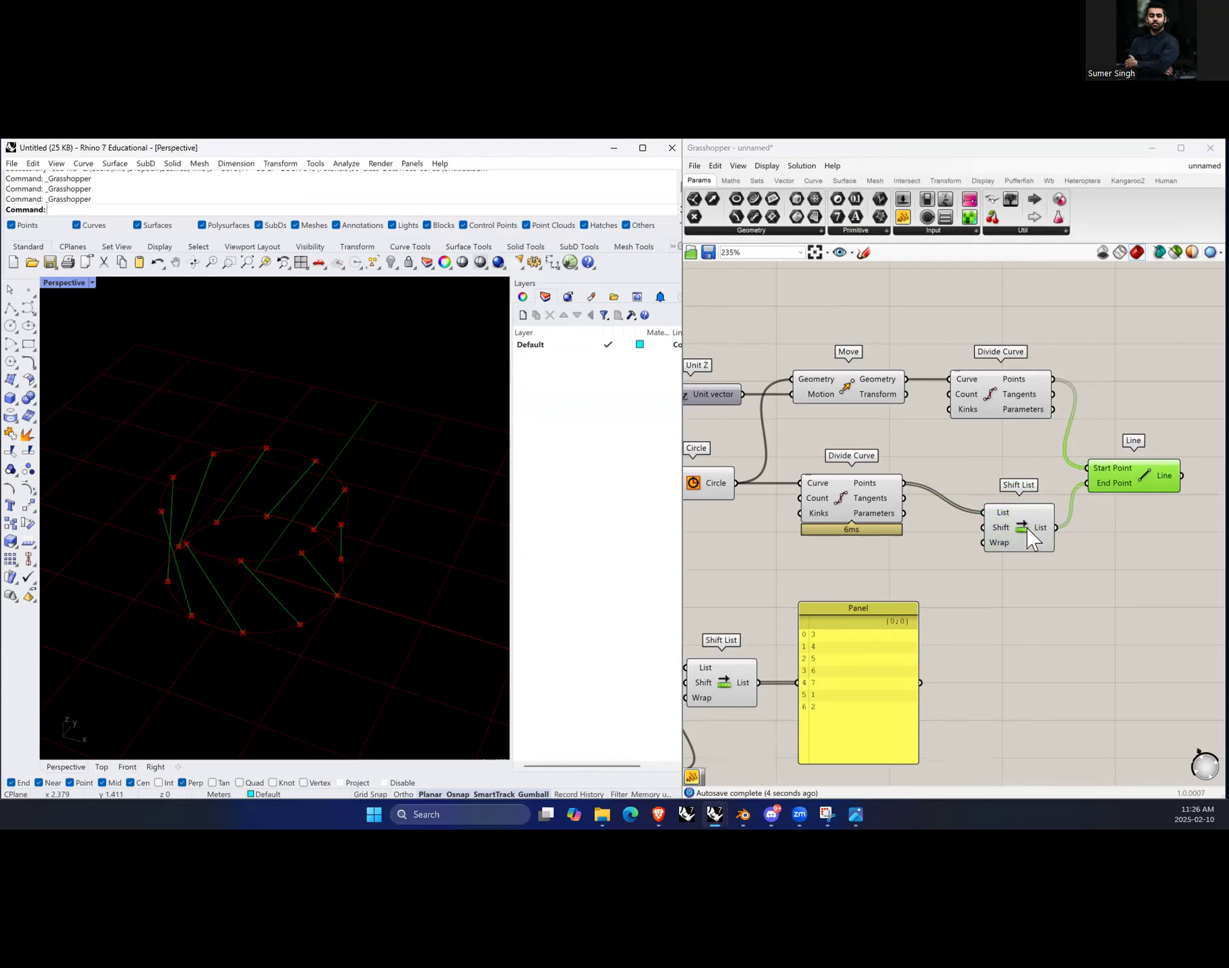
left_click_drag(1049, 526, 1060, 527)
left_click(1140, 488)
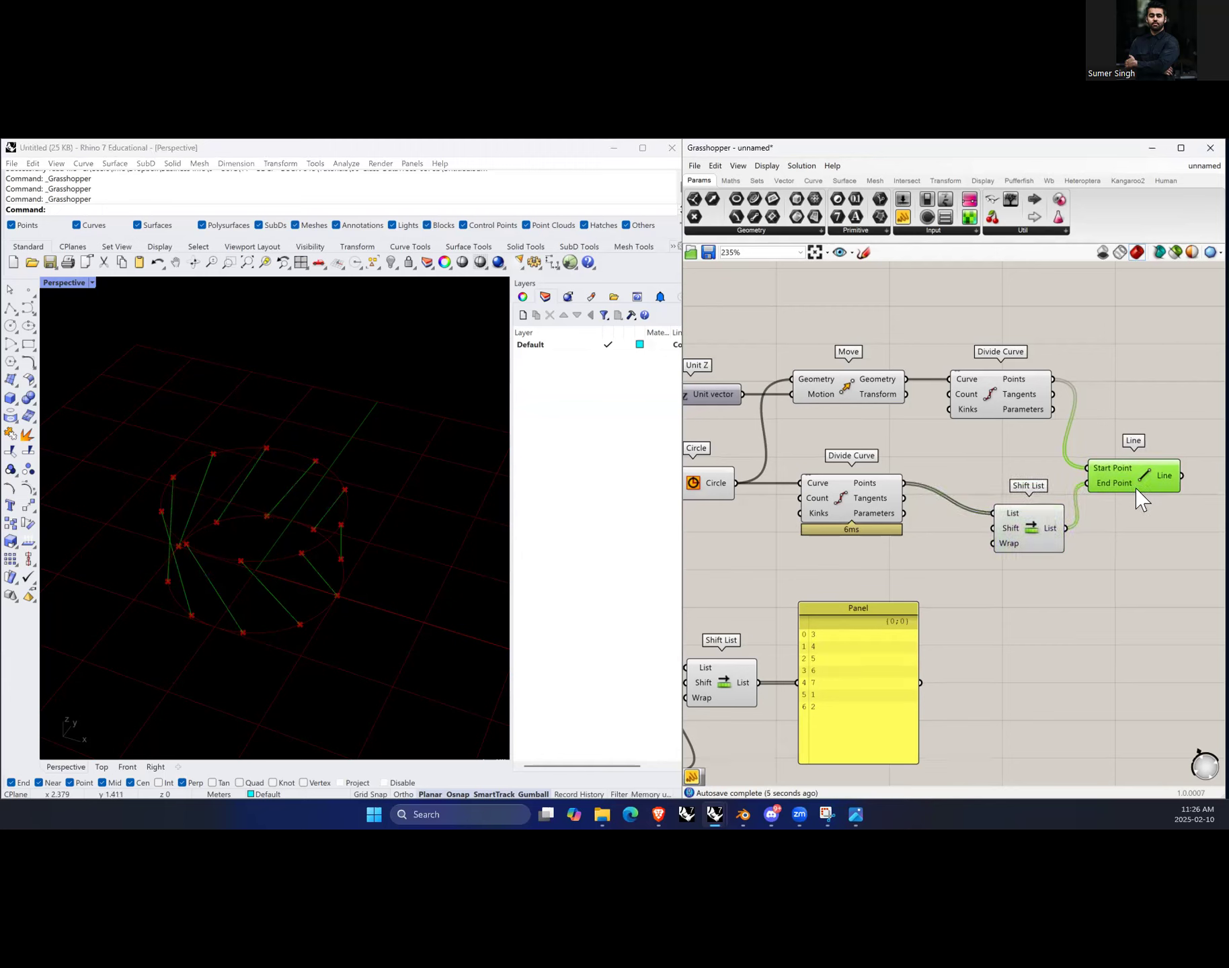
double_click(980, 576)
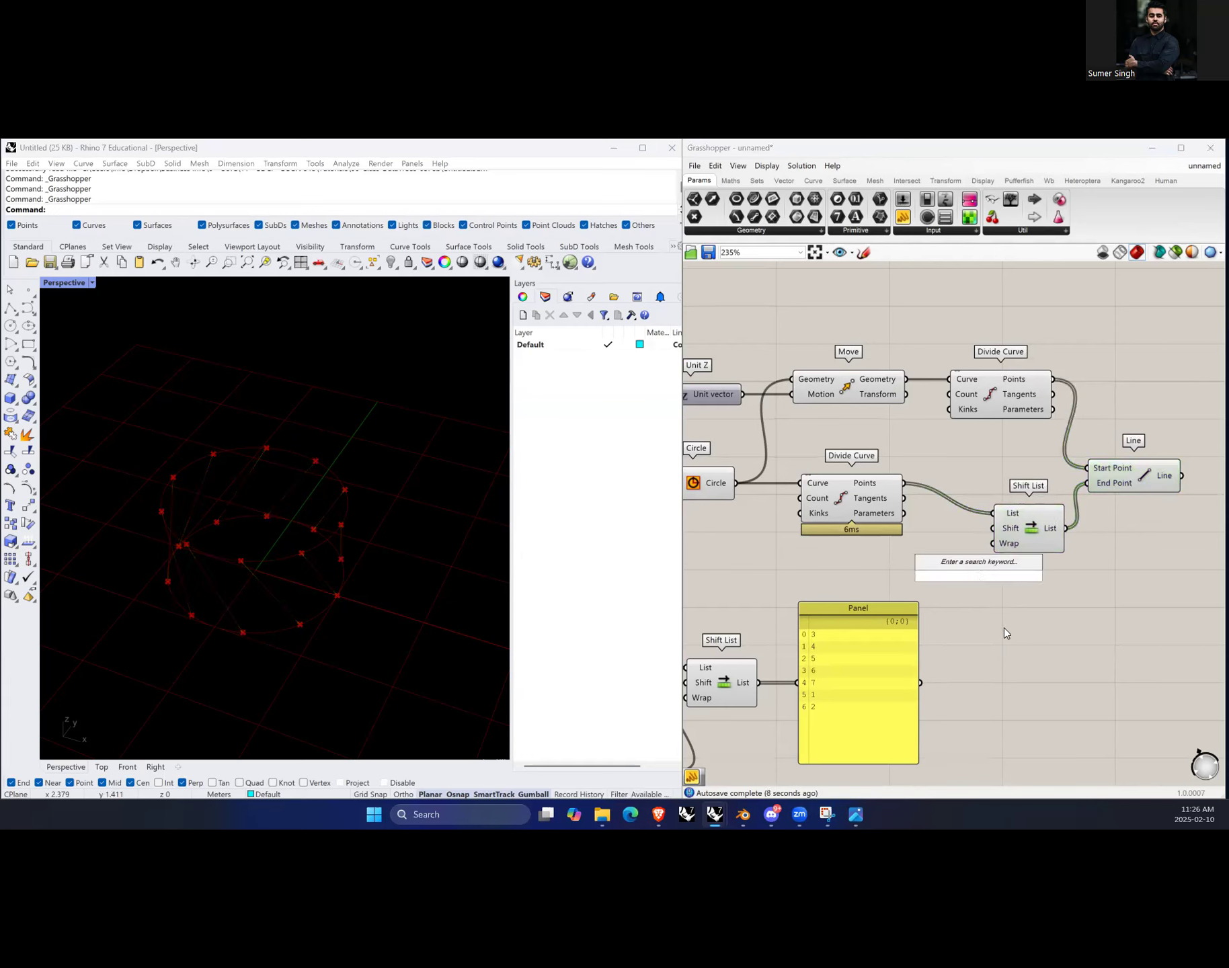
type("0...")
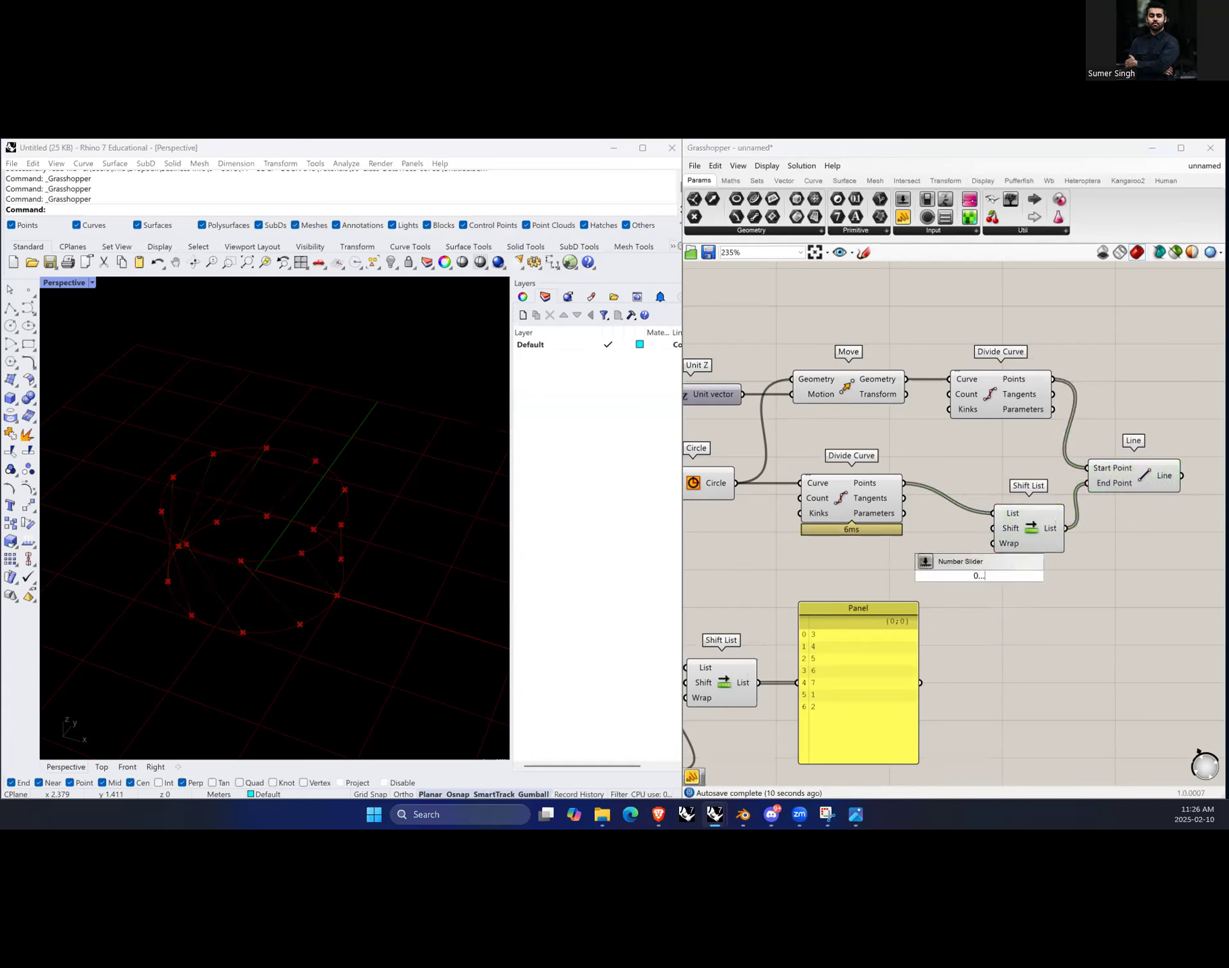
type("5..10")
key("Return")
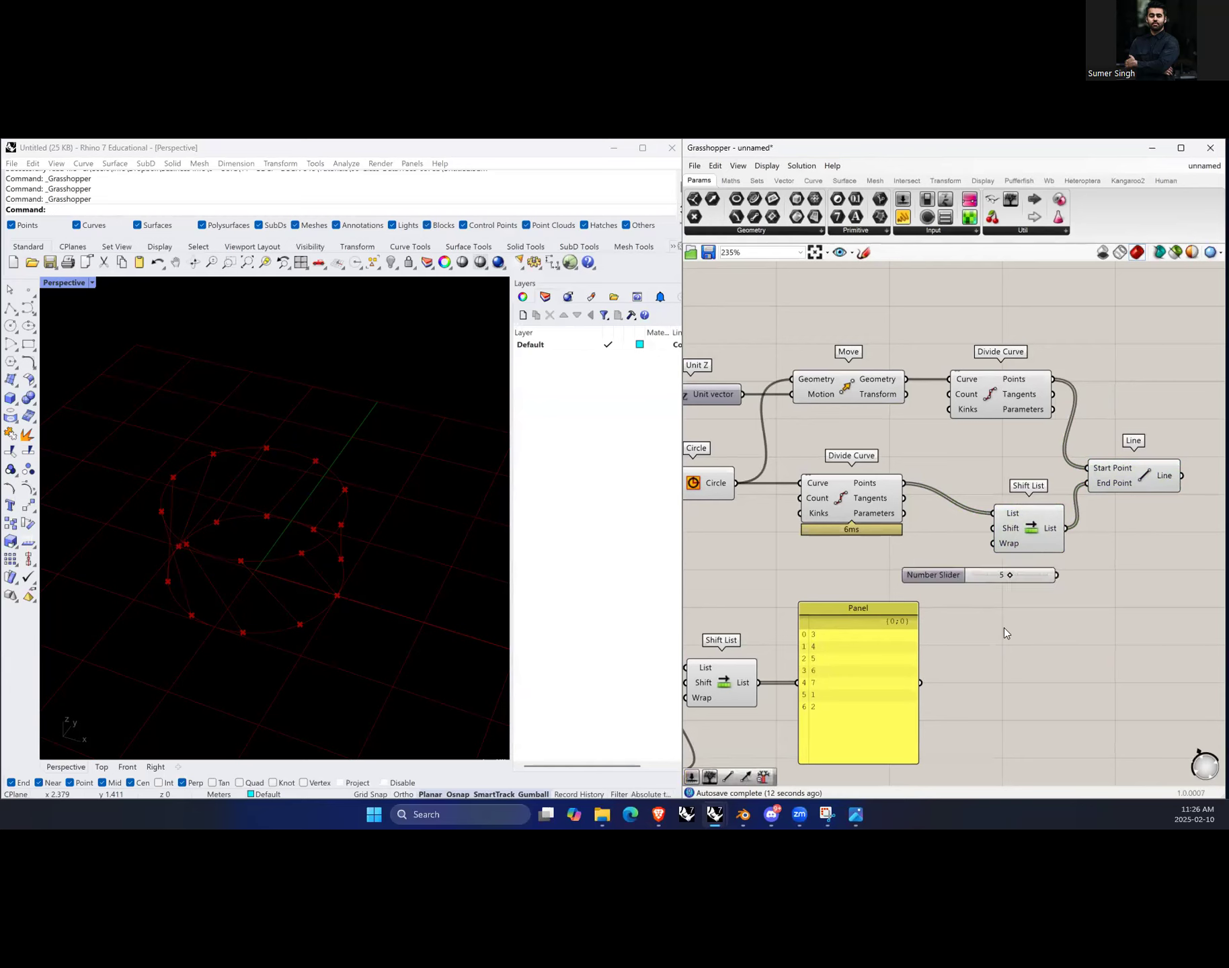
left_click_drag(998, 543, 994, 531)
left_click_drag(1005, 573, 975, 578)
left_click(1136, 488)
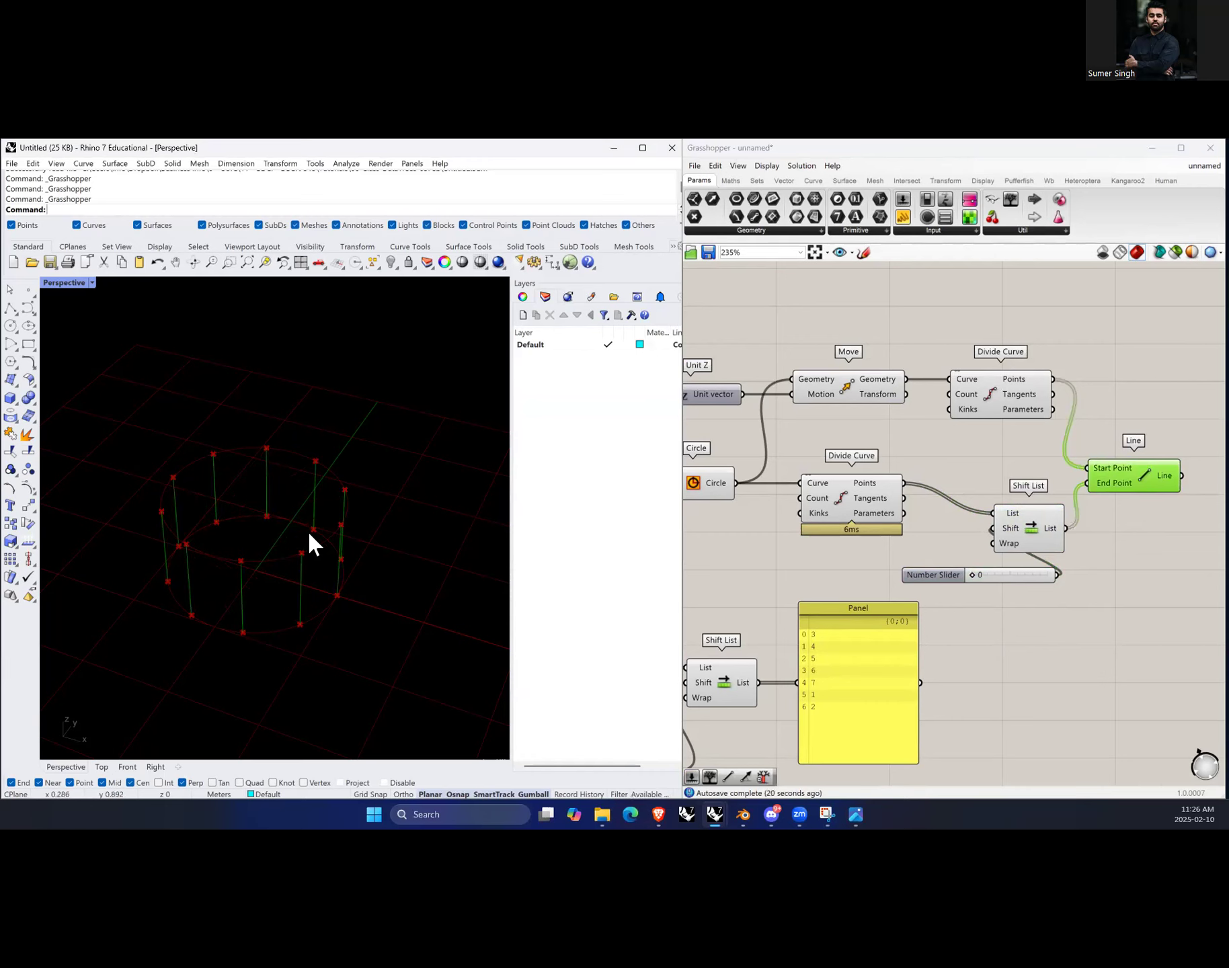
Step: Add another 0–10 number slider with value 5 to the left of Unit Z
scroll(1028, 598, "down", 2)
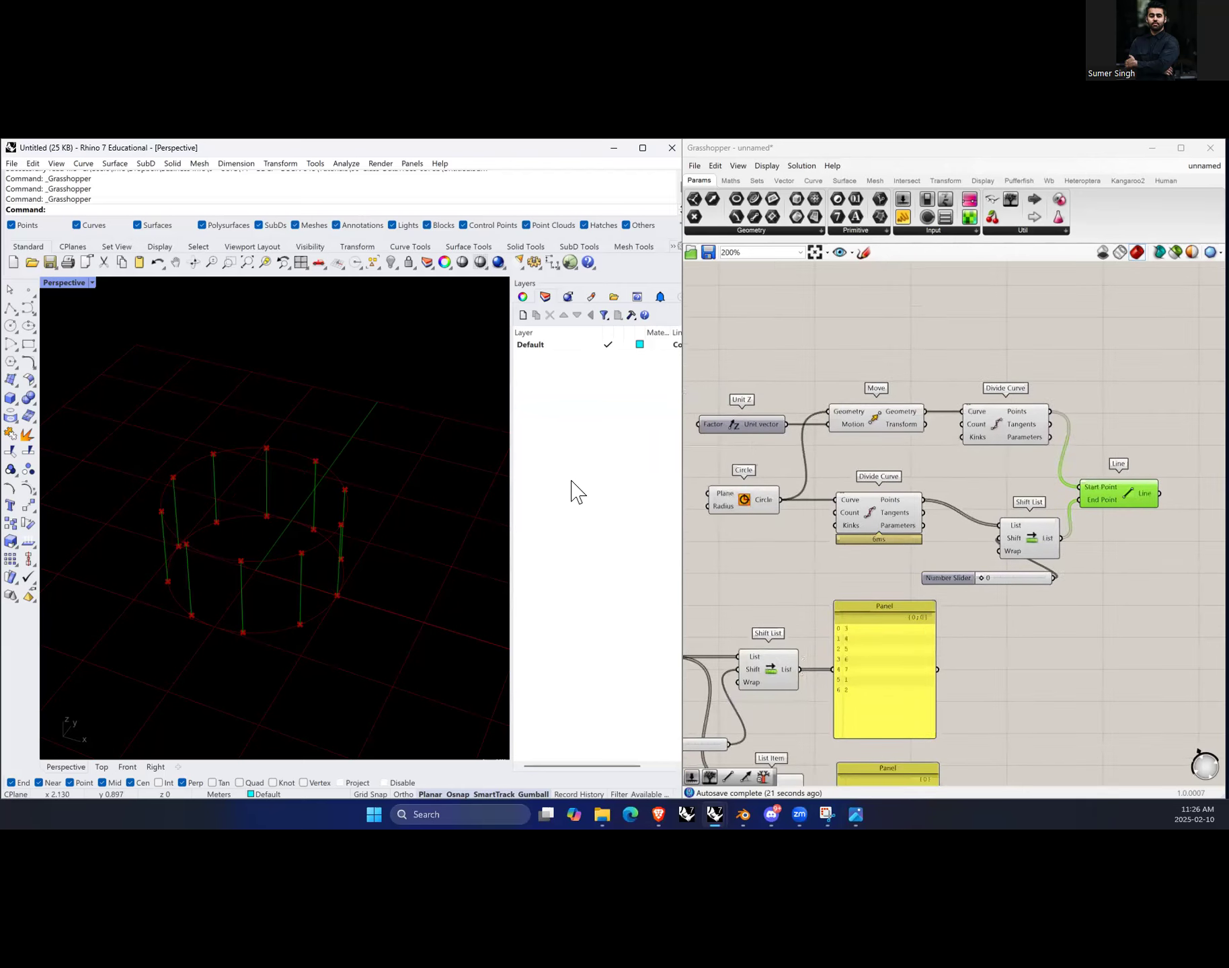
scroll(697, 450, "up", 2)
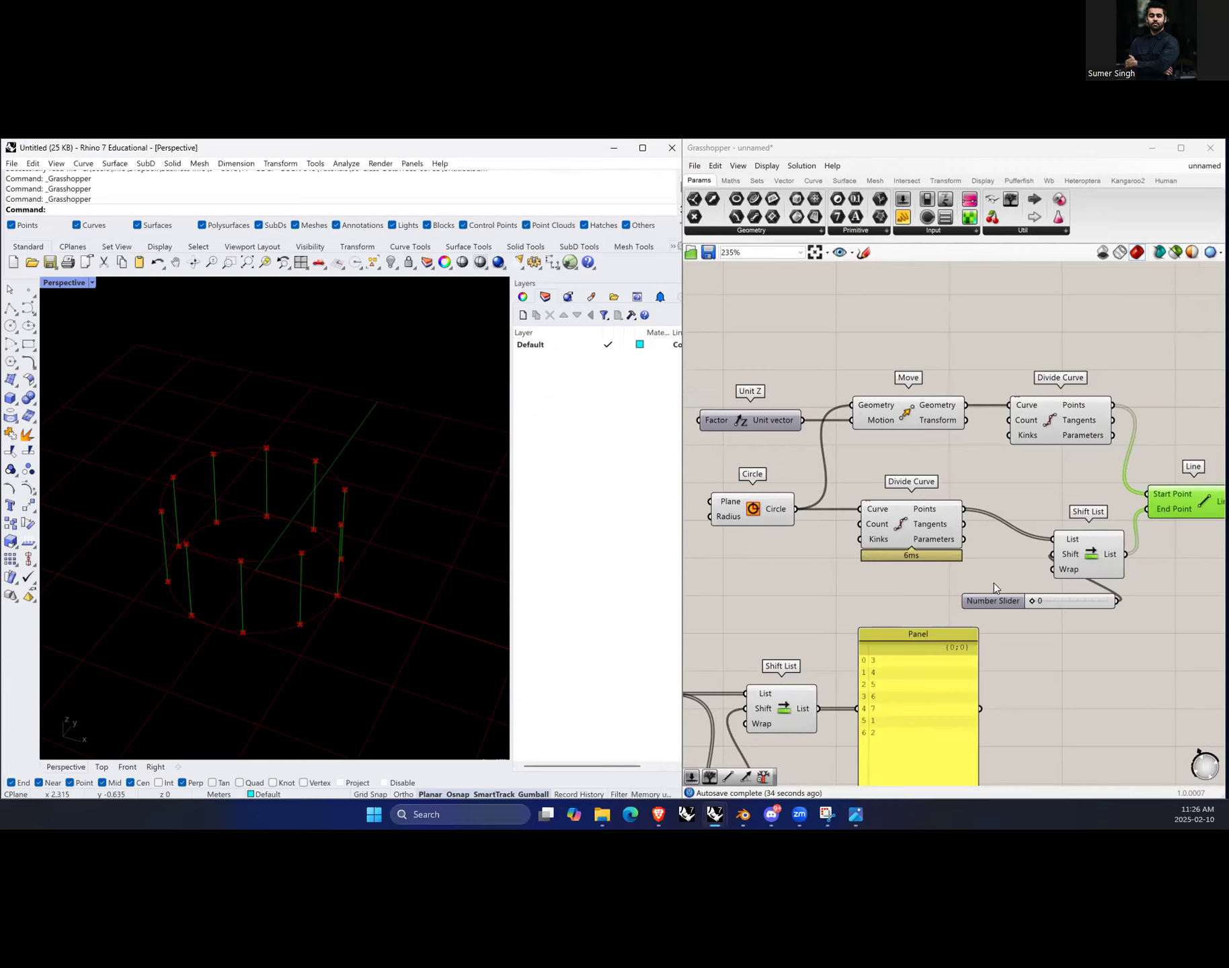
left_click(1023, 499)
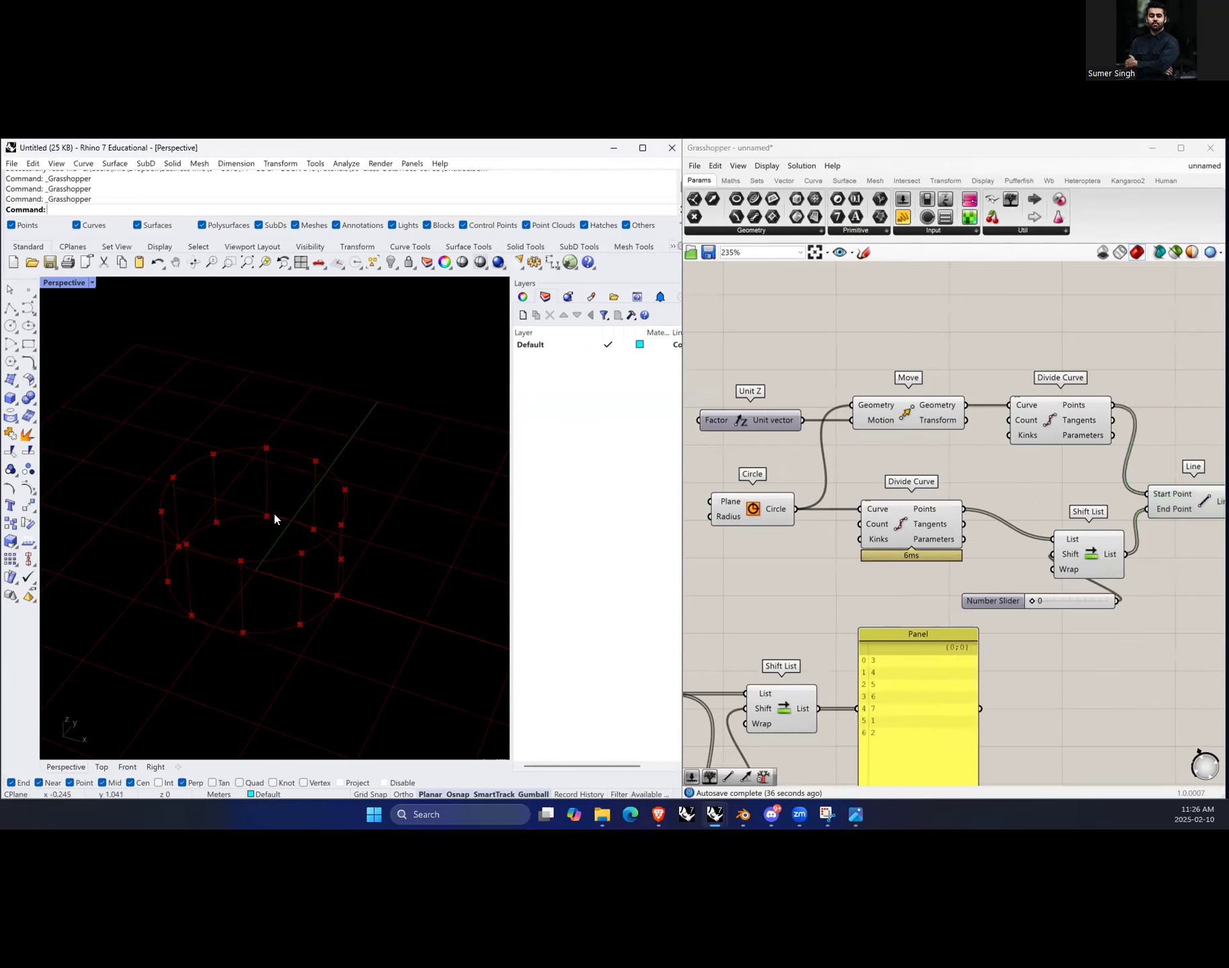
scroll(1028, 499, "down", 2)
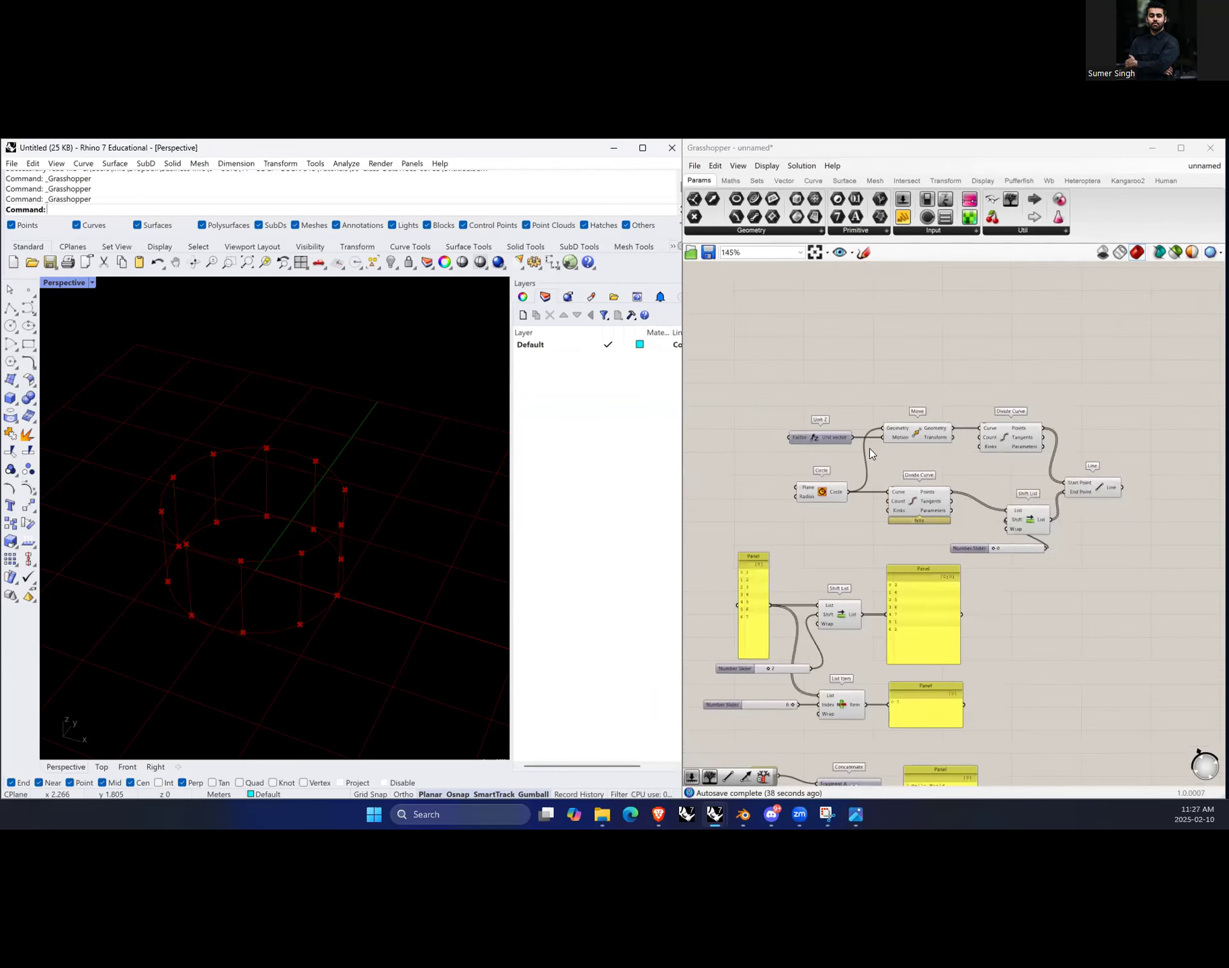
scroll(813, 478, "up", 2)
scroll(739, 451, "up", 2)
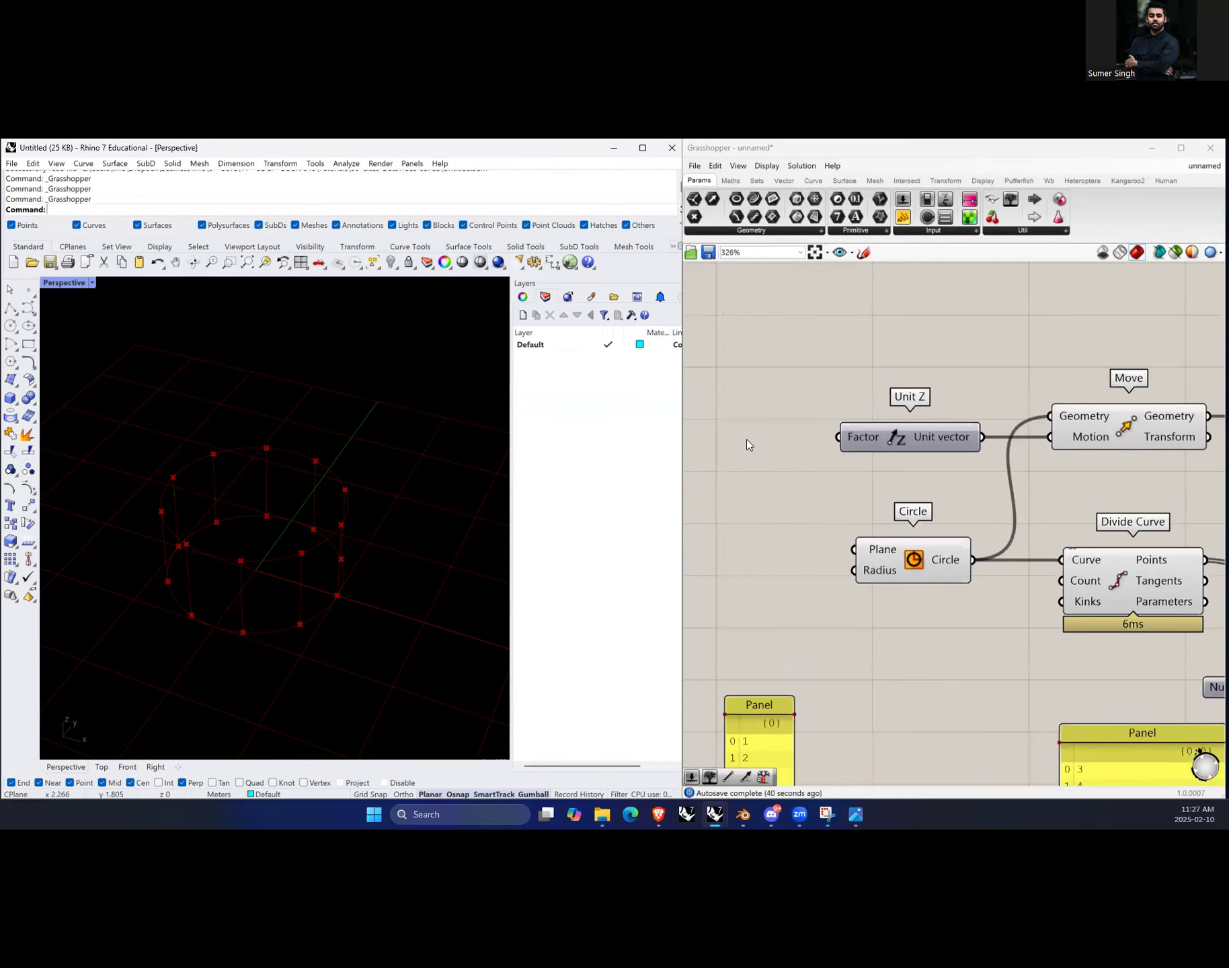
double_click(744, 445)
type("0..5..5..")
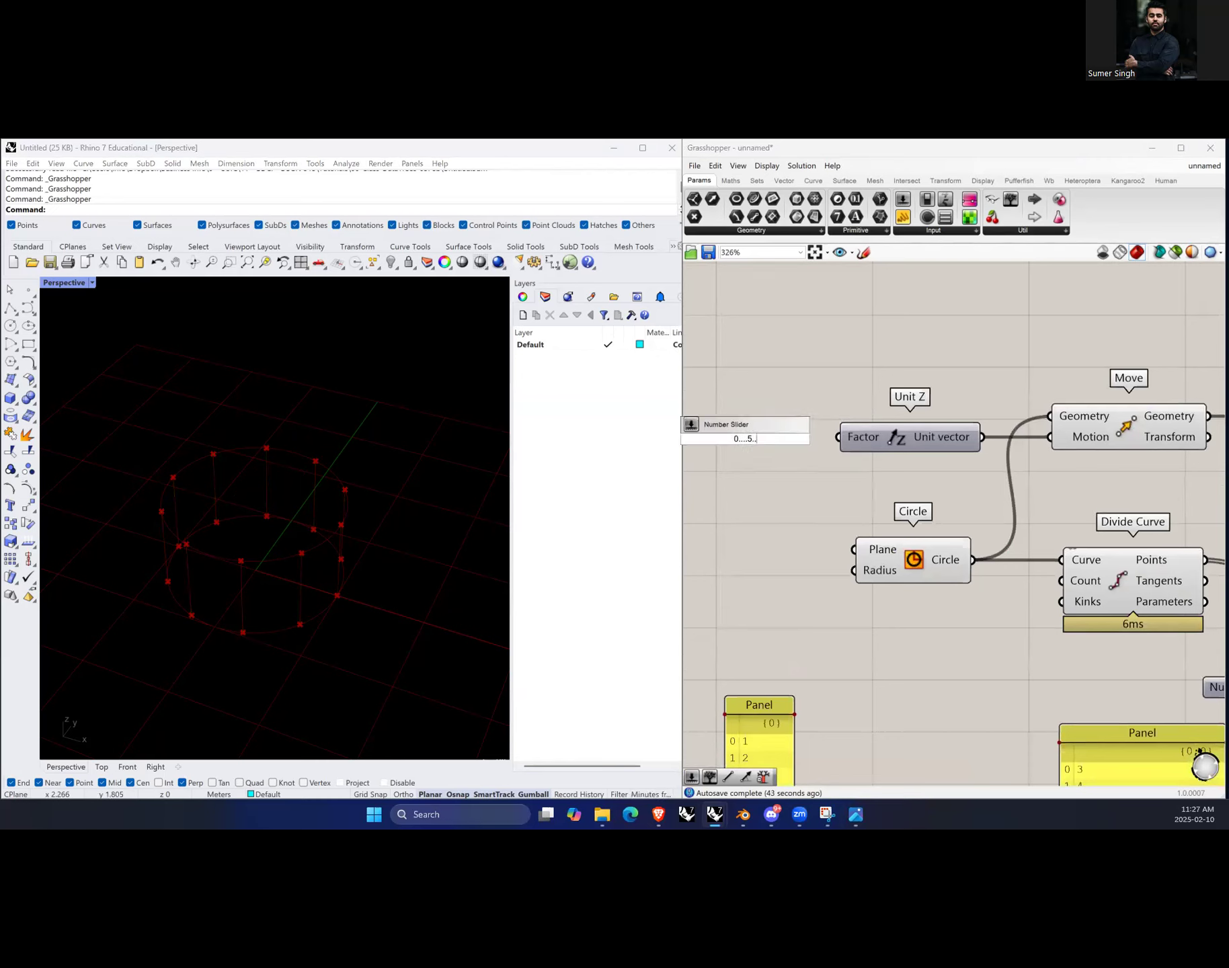
type("10")
key("Return")
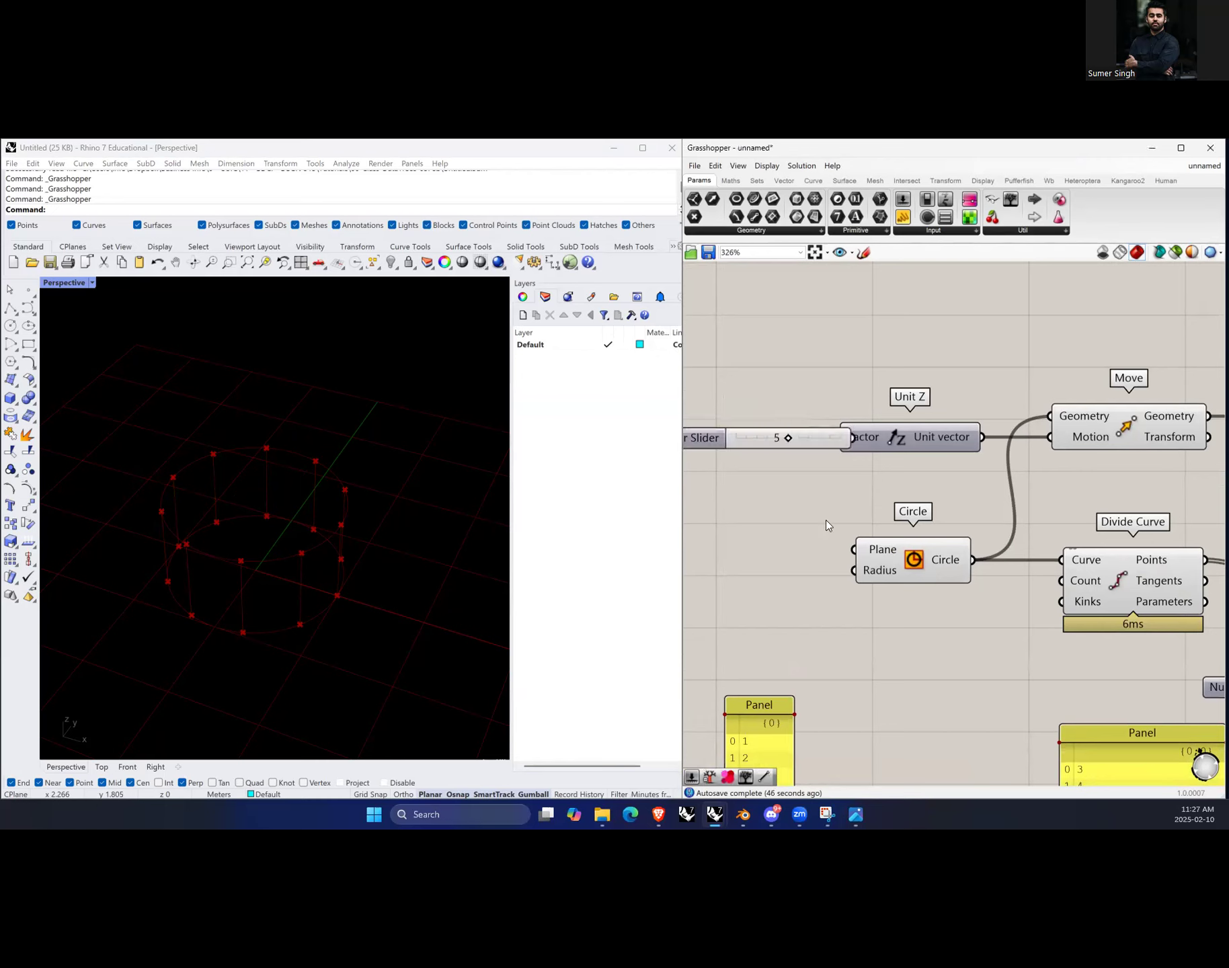
Step: Connect the new slider to Unit Z's Factor input and adjust its value
left_click_drag(825, 442, 760, 439)
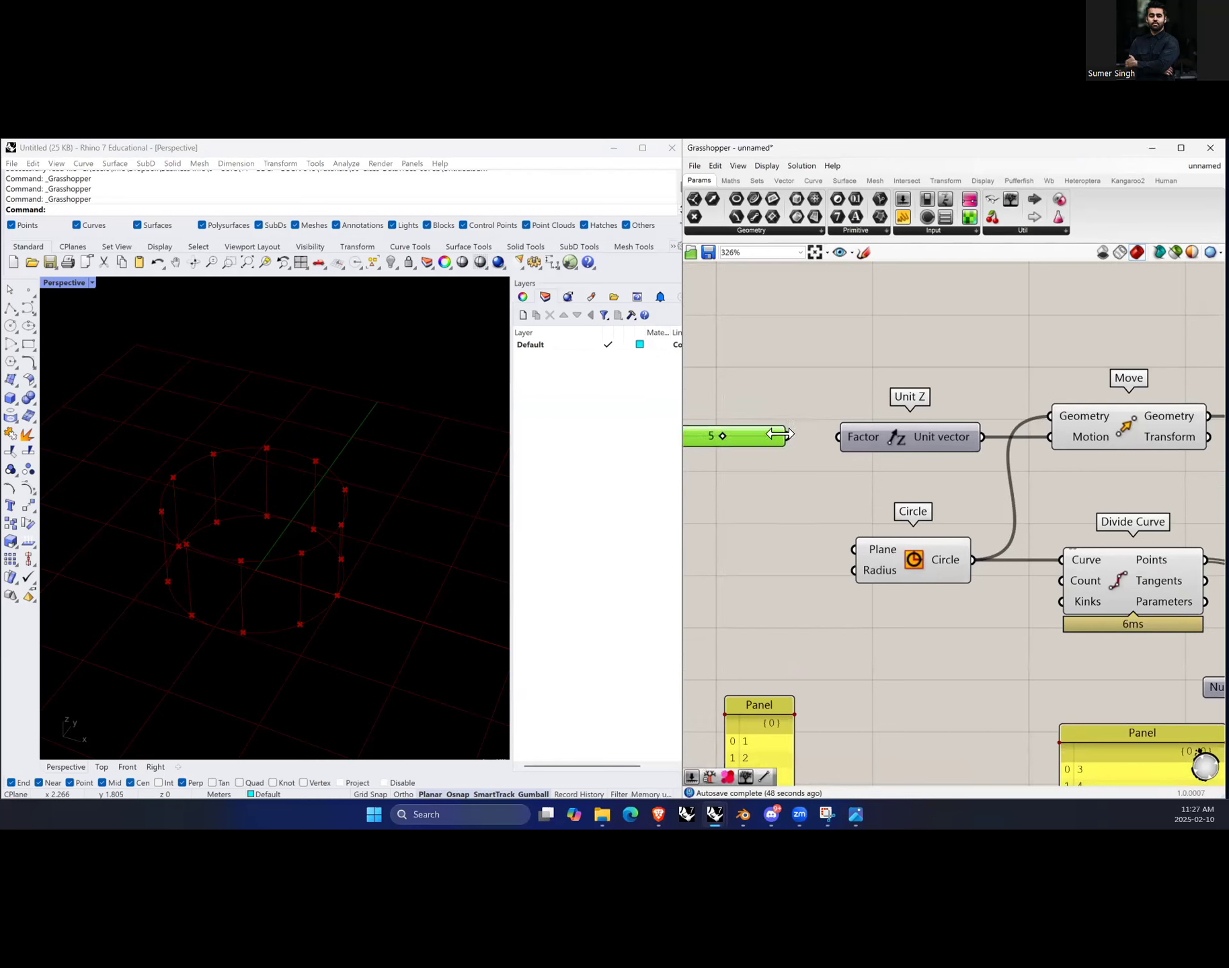
left_click_drag(847, 435, 847, 436)
left_click_drag(766, 439, 710, 437)
Step: Set the Shift List slider to 2
scroll(182, 602, "down", 7)
scroll(866, 517, "down", 1)
right_click_drag(866, 519, 745, 495)
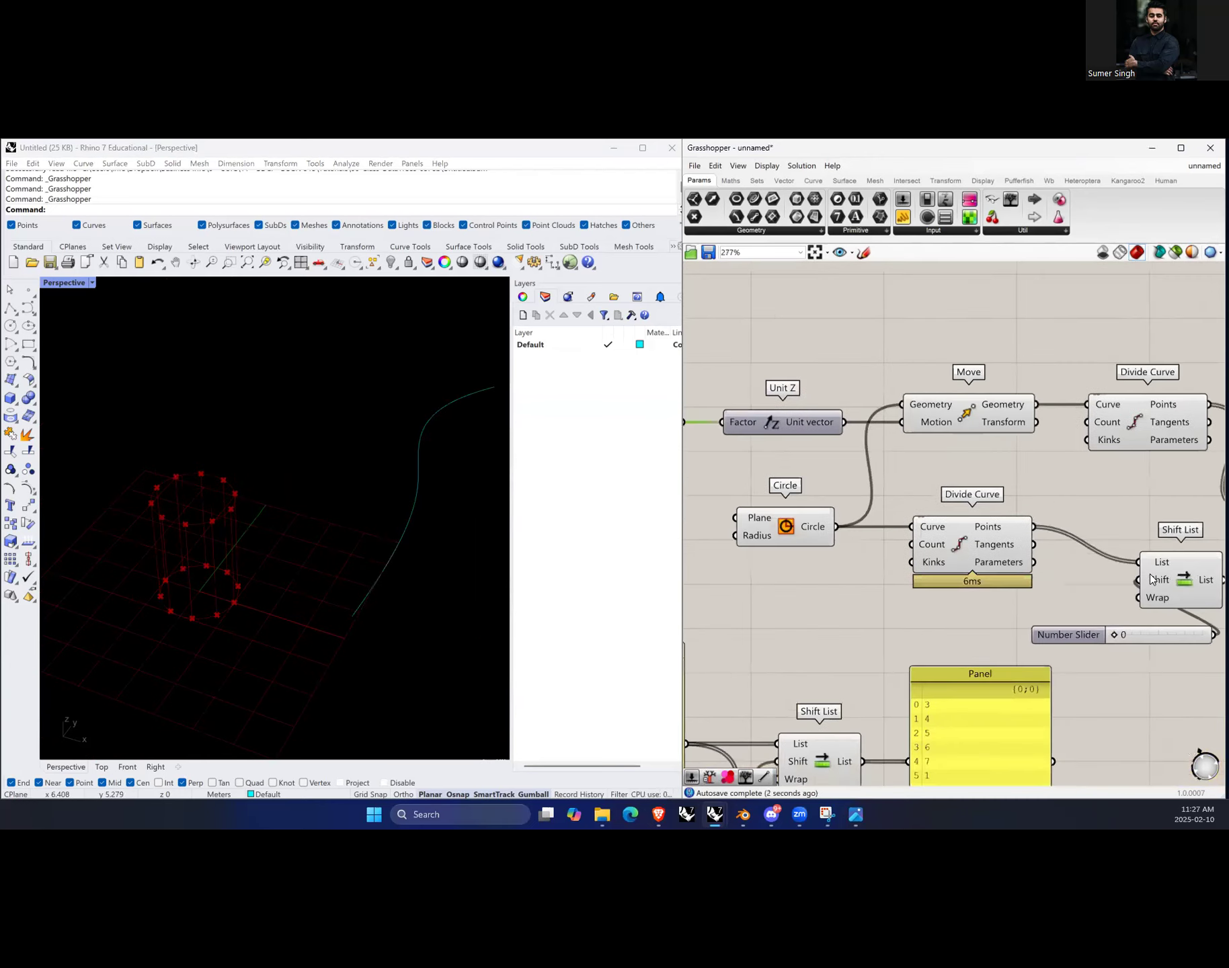
scroll(831, 548, "down", 3)
scroll(1036, 595, "up", 3)
left_click_drag(982, 607, 989, 607)
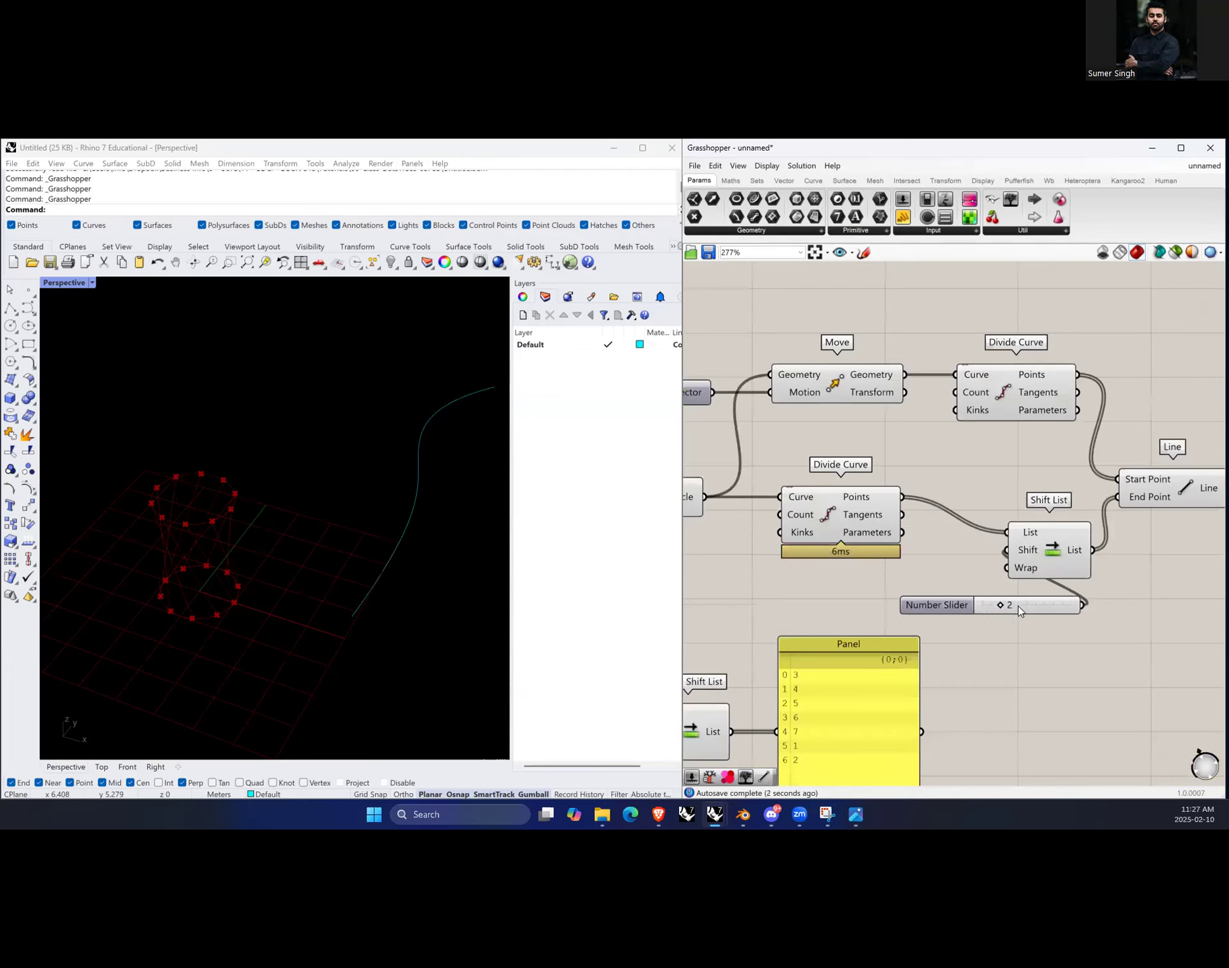
Step: Place a copy of the Circle component above Unit Z, keeping it wired into Move's Geometry input
scroll(988, 515, "down", 3)
scroll(905, 500, "up", 3)
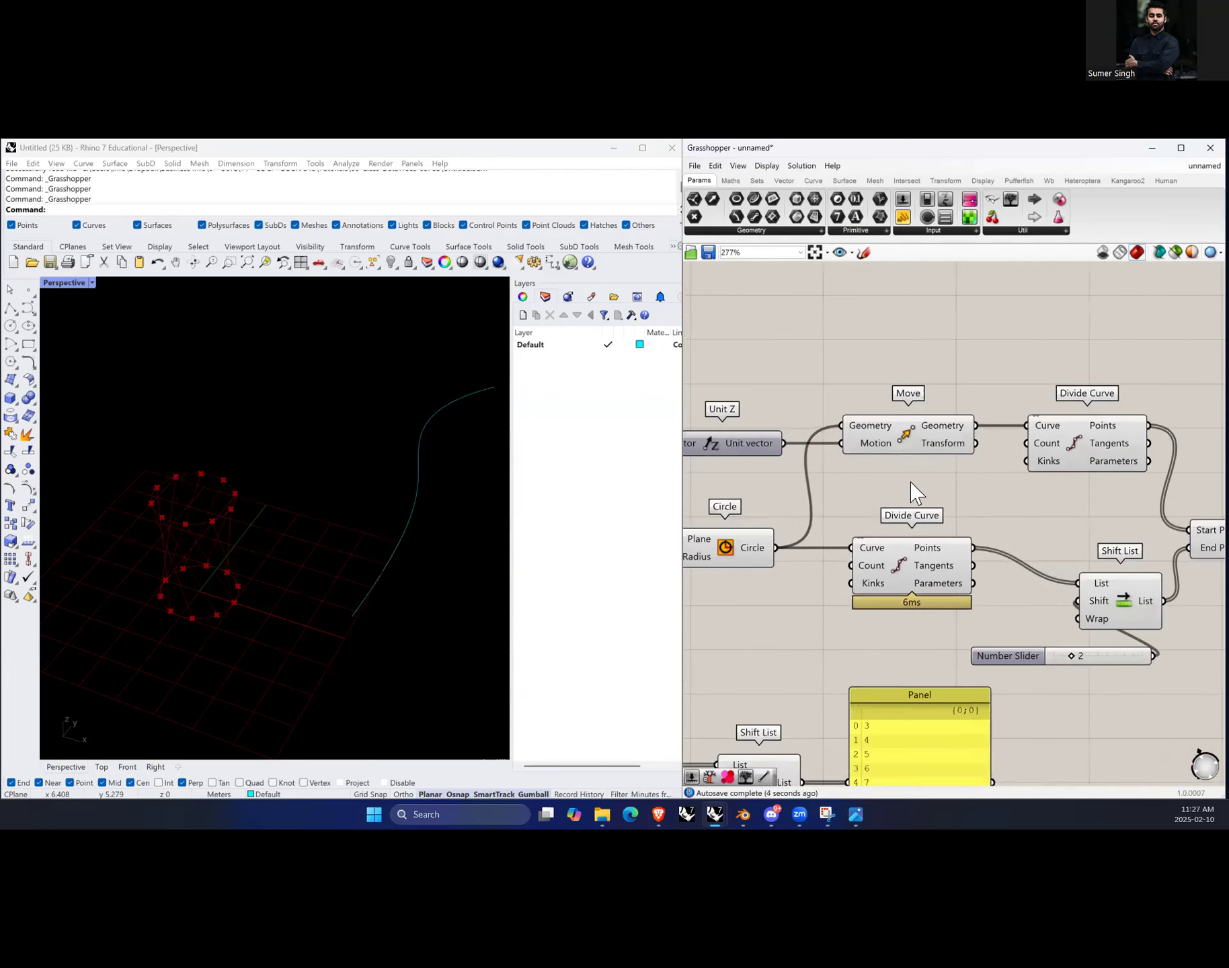
scroll(973, 472, "down", 2)
scroll(801, 555, "up", 1)
scroll(802, 557, "up", 1)
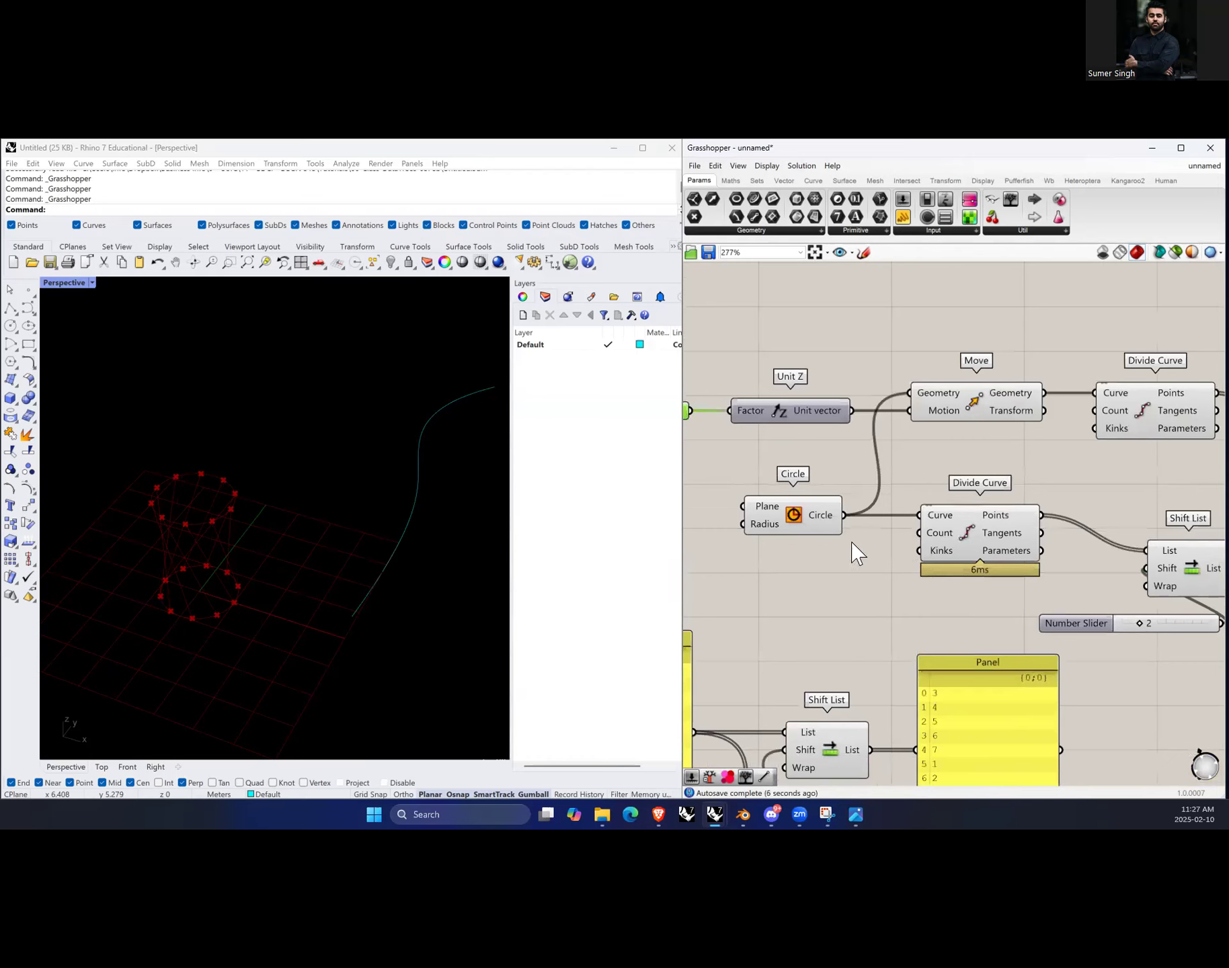
left_click(982, 415)
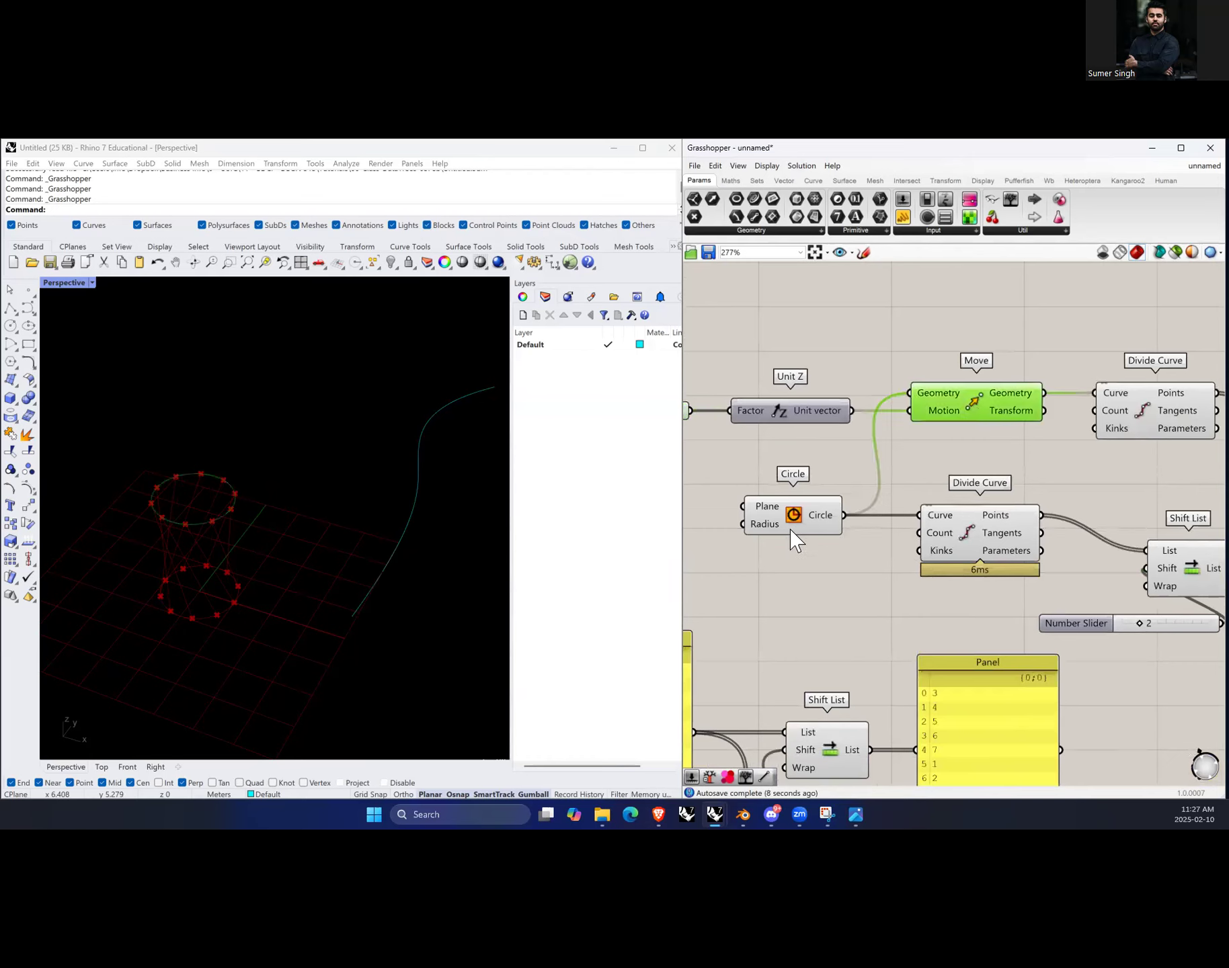
left_click(819, 532)
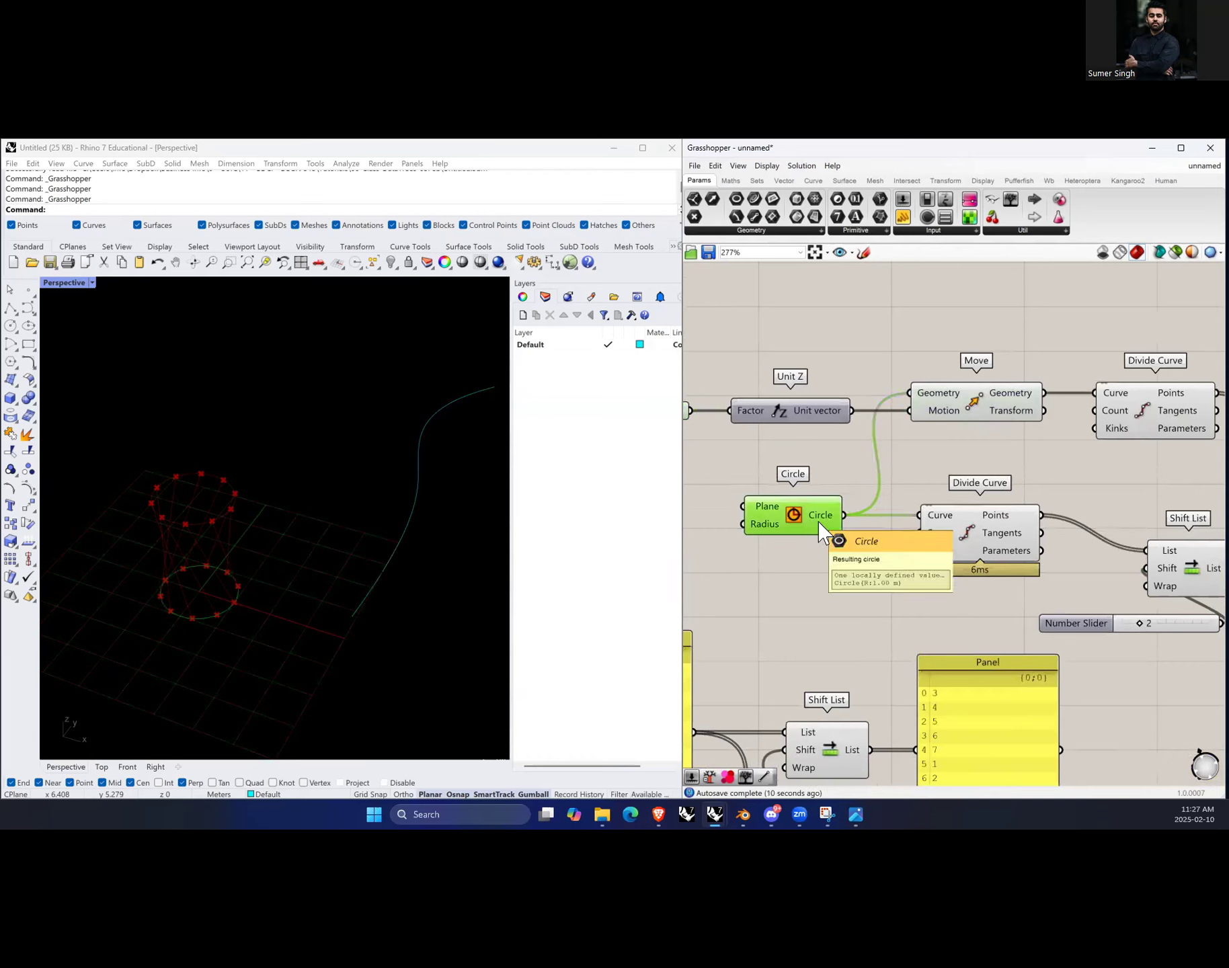
left_click_drag(815, 504, 909, 393, "alt")
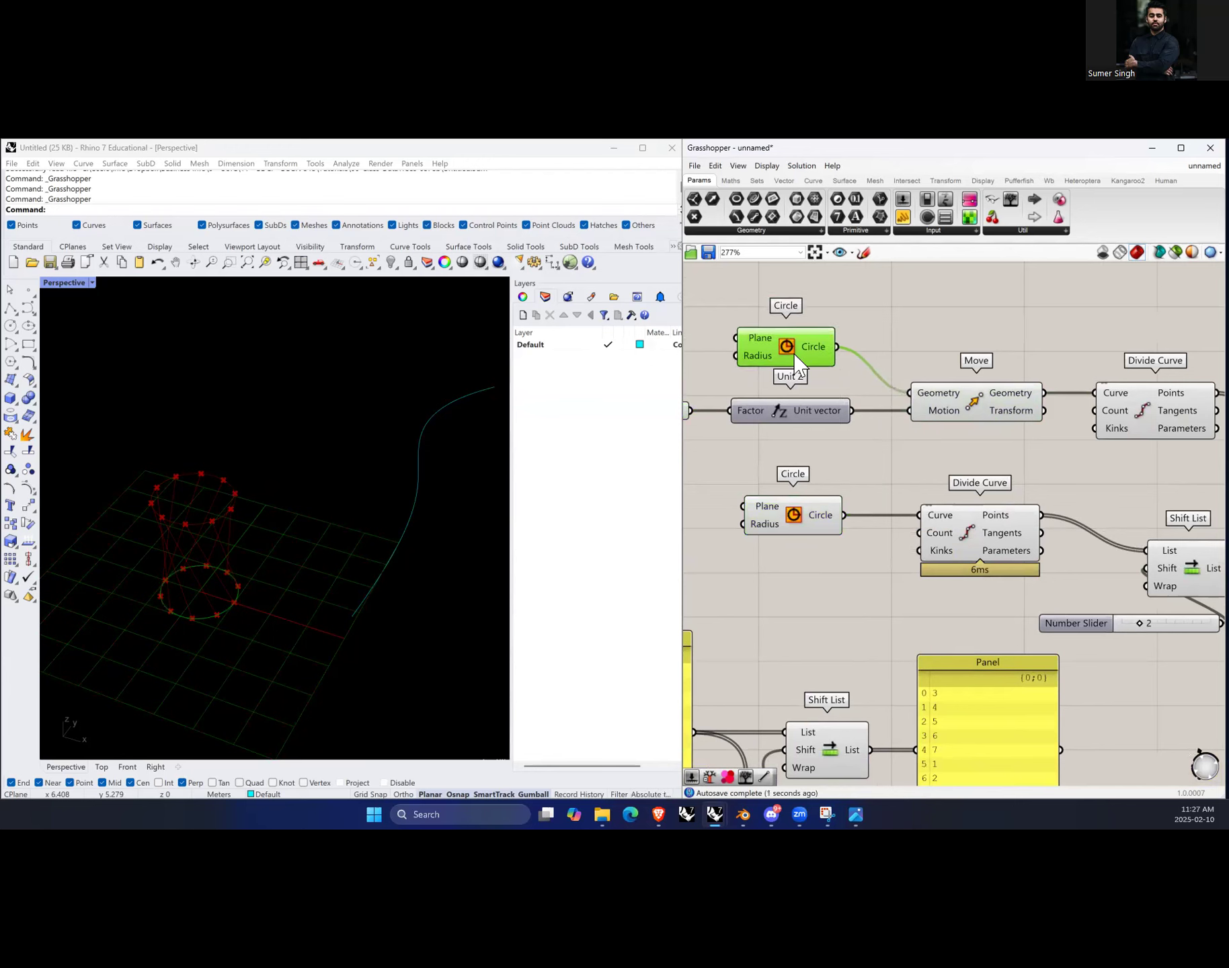
scroll(1053, 434, "down", 2)
scroll(779, 388, "up", 2)
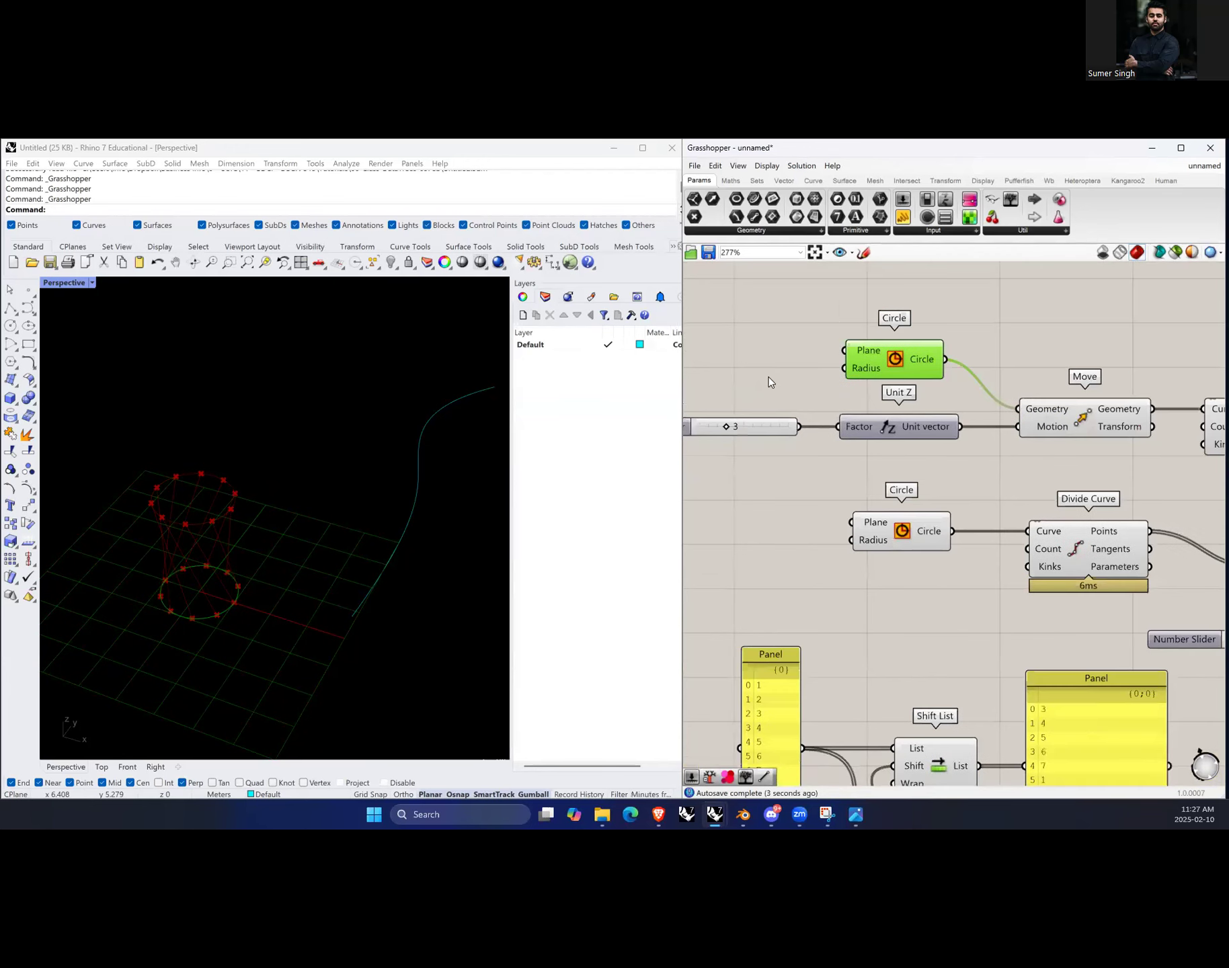
Step: Add a 0–1 number slider set to 0.5 and connect it to the upper Circle's Radius input
double_click(773, 376)
type("0")
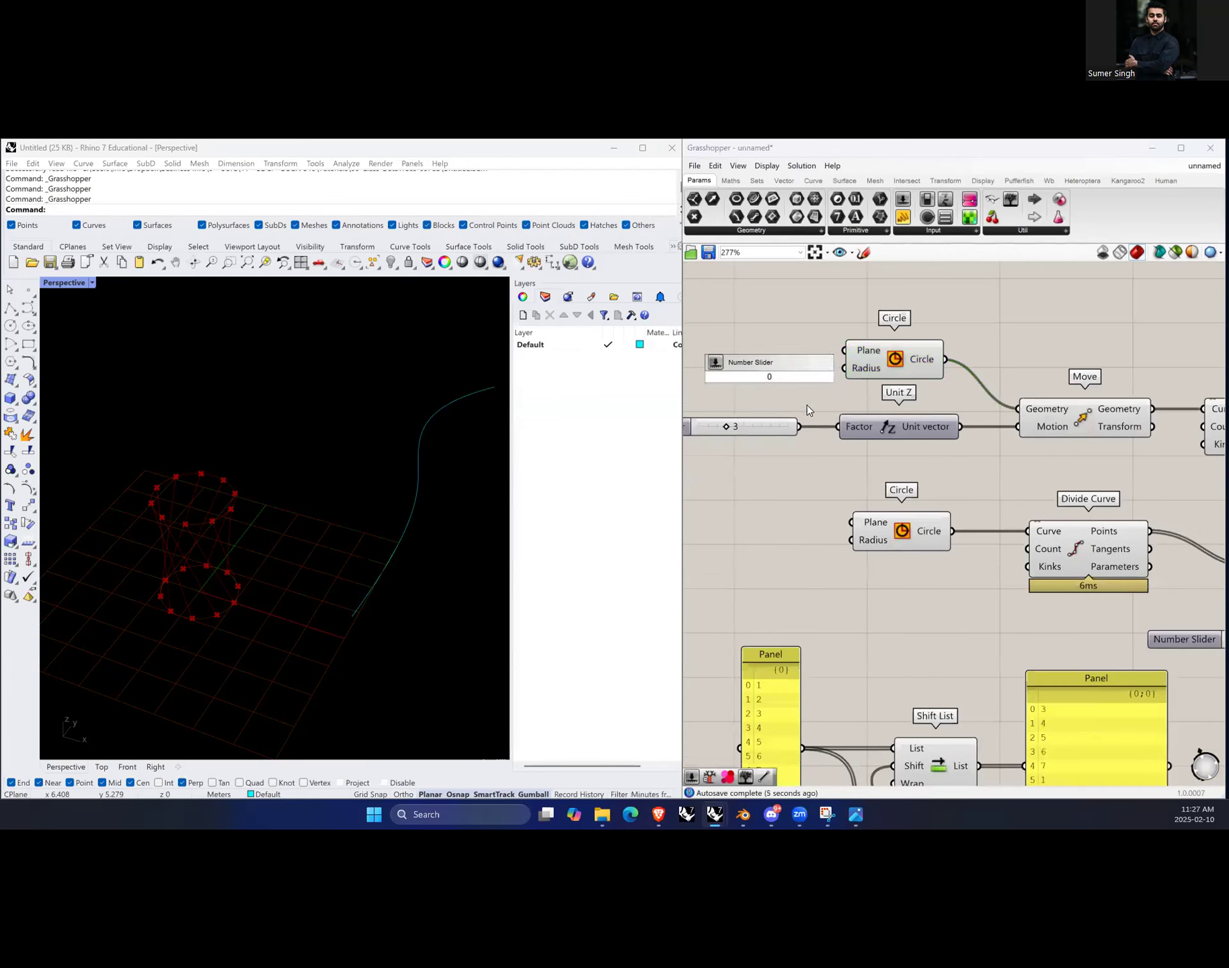
type("....0.5....1")
key("Return")
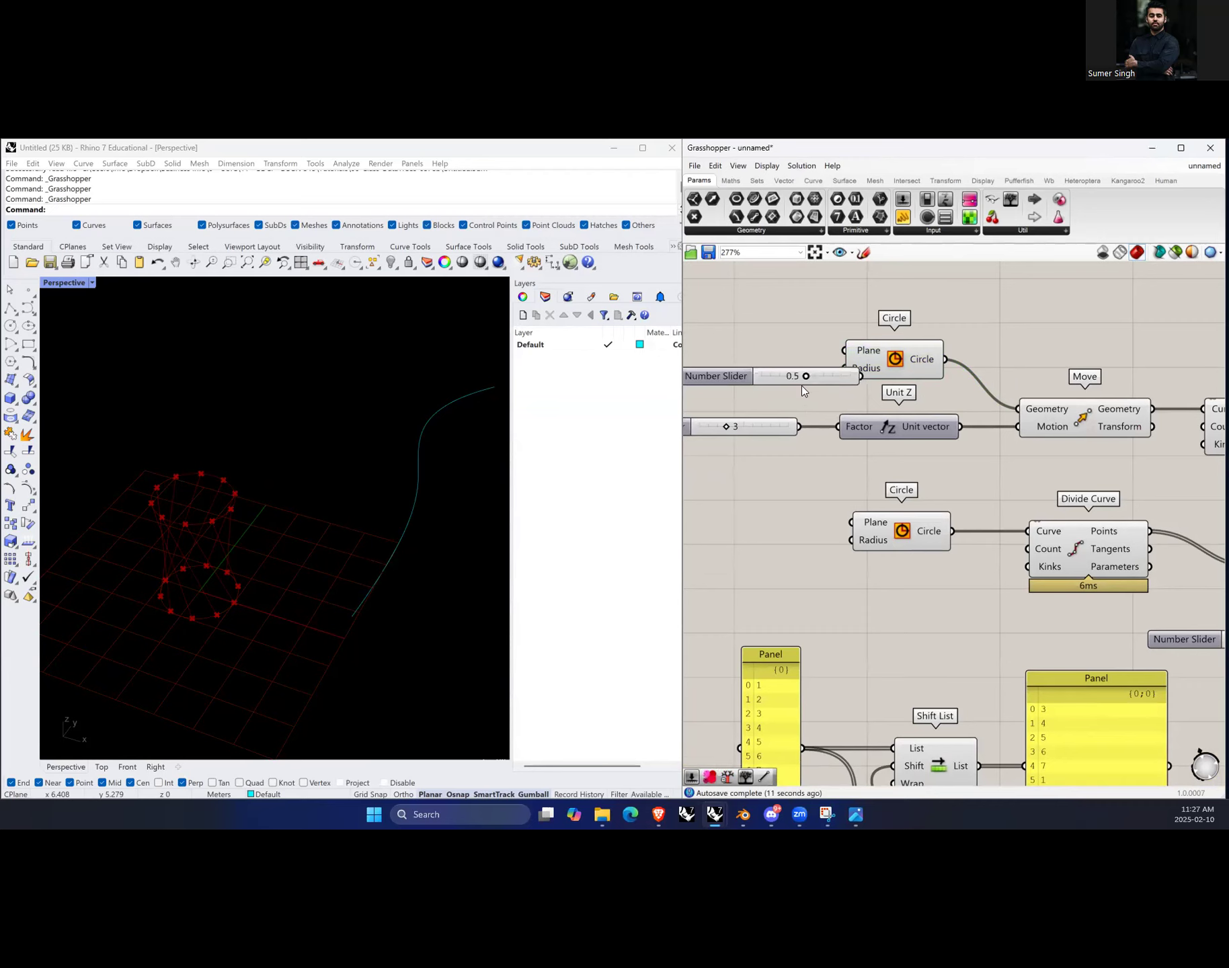
left_click_drag(828, 379, 772, 370)
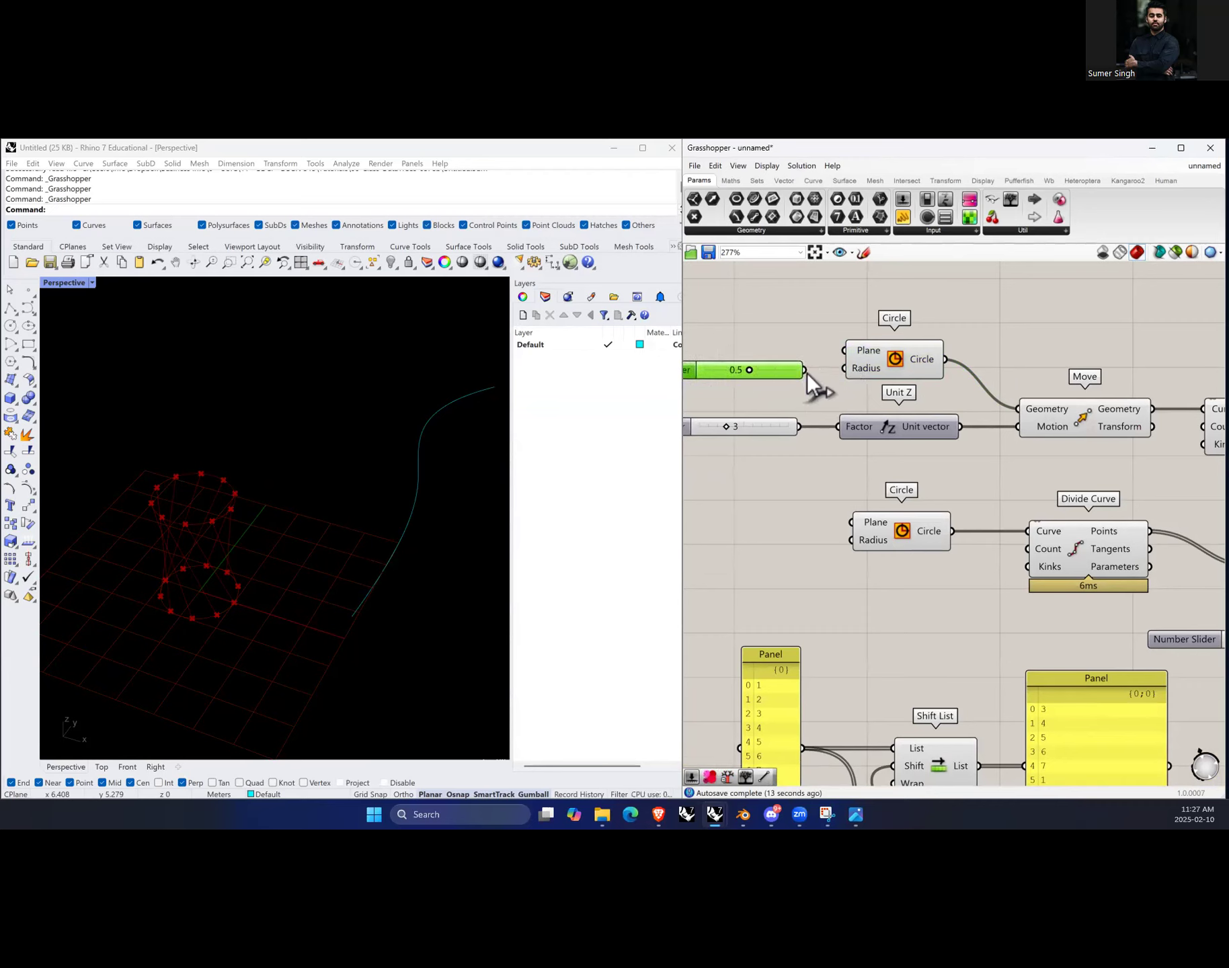
left_click(282, 542)
scroll(198, 585, "up", 3)
left_click(749, 370)
mouse_move(748, 370)
left_mouse_down()
mouse_move(776, 370)
mouse_move(728, 370)
mouse_move(790, 367)
mouse_move(749, 370)
left_mouse_up()
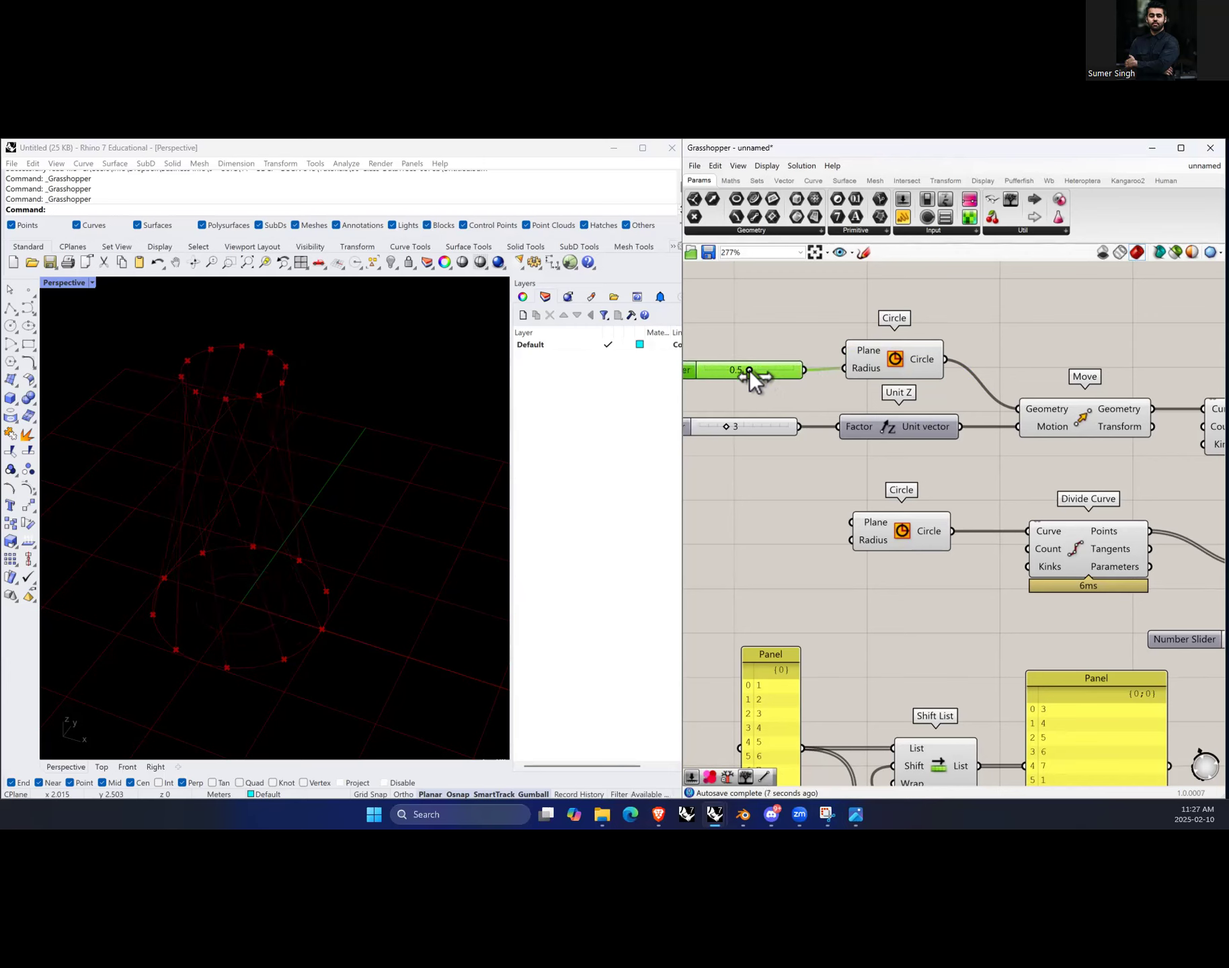
Step: Raise the radius slider's maximum in its settings and set the radius to 1.4
right_click(775, 382)
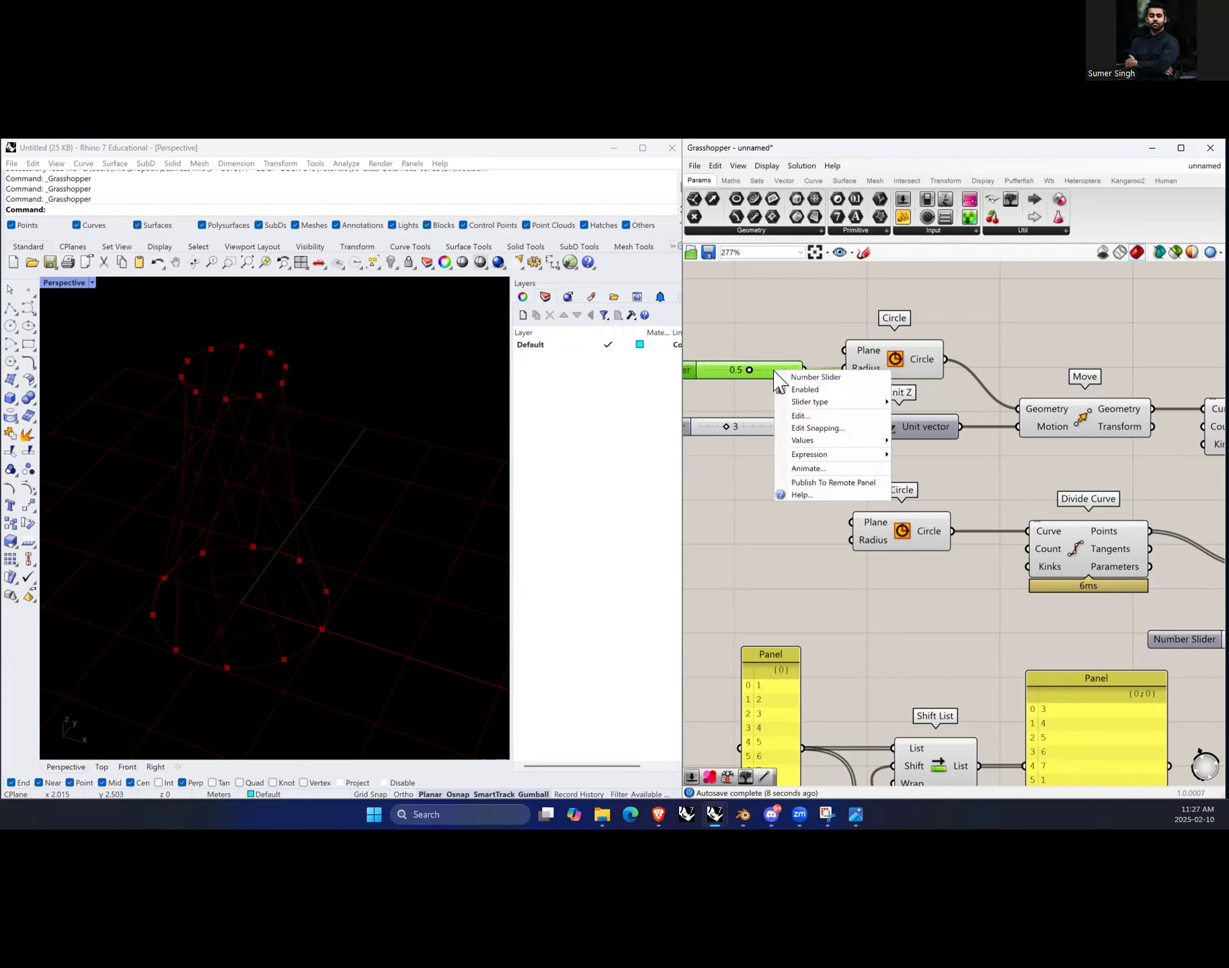
left_click(829, 418)
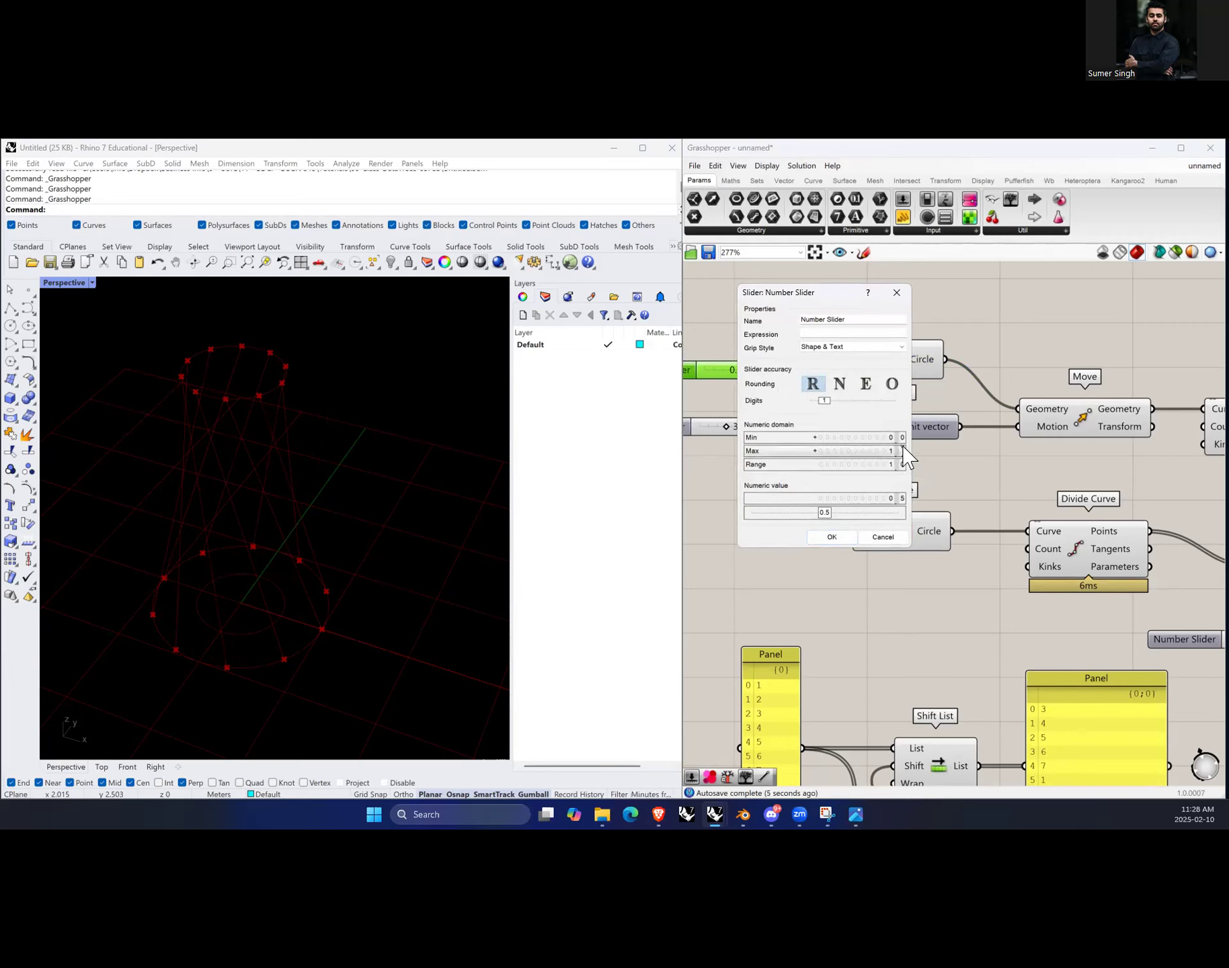
left_click_drag(892, 453, 892, 444)
left_click(832, 536)
left_click_drag(728, 368, 767, 372)
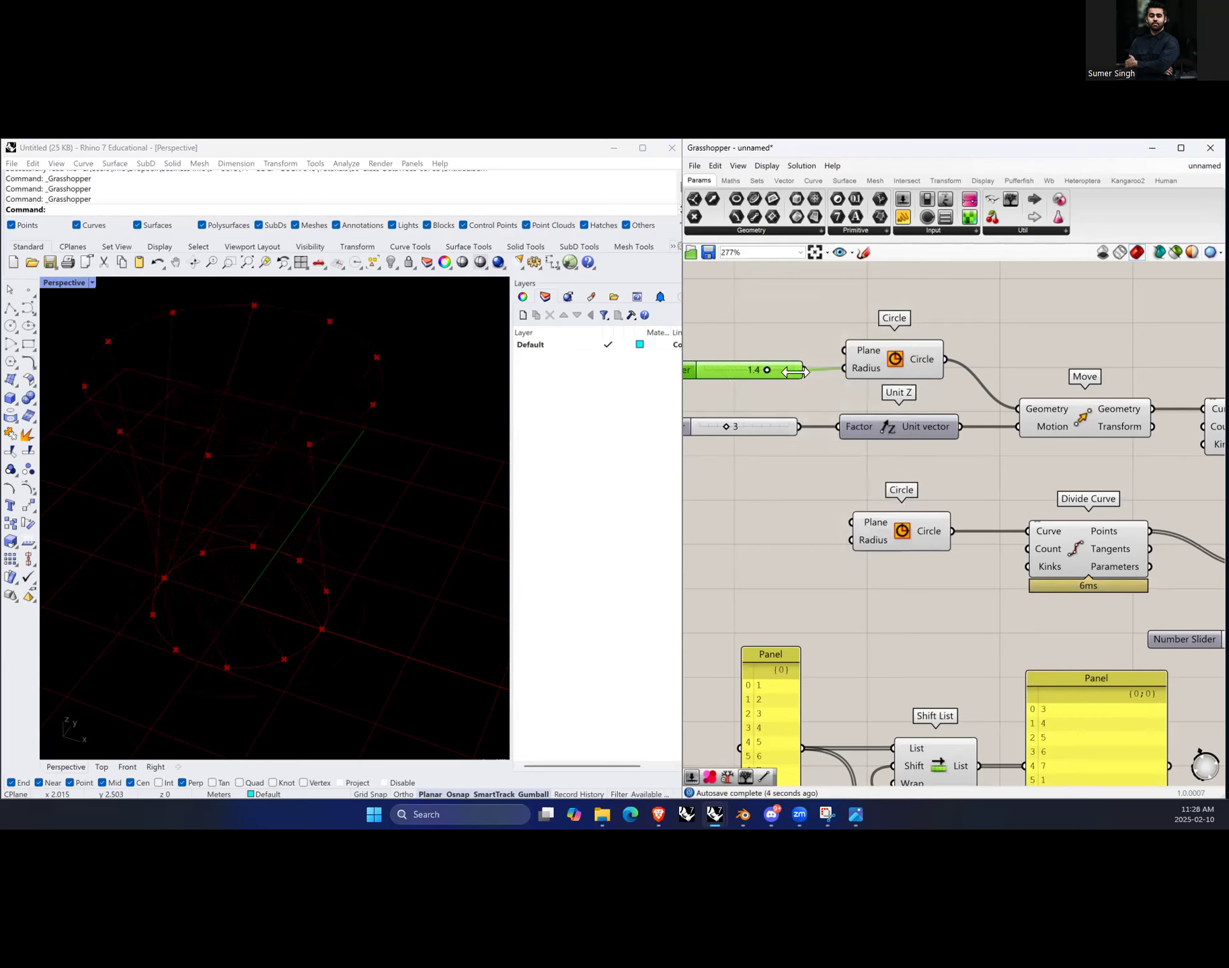
Step: Turn off the preview of the upper Circle component
left_click(894, 360)
right_click(974, 326)
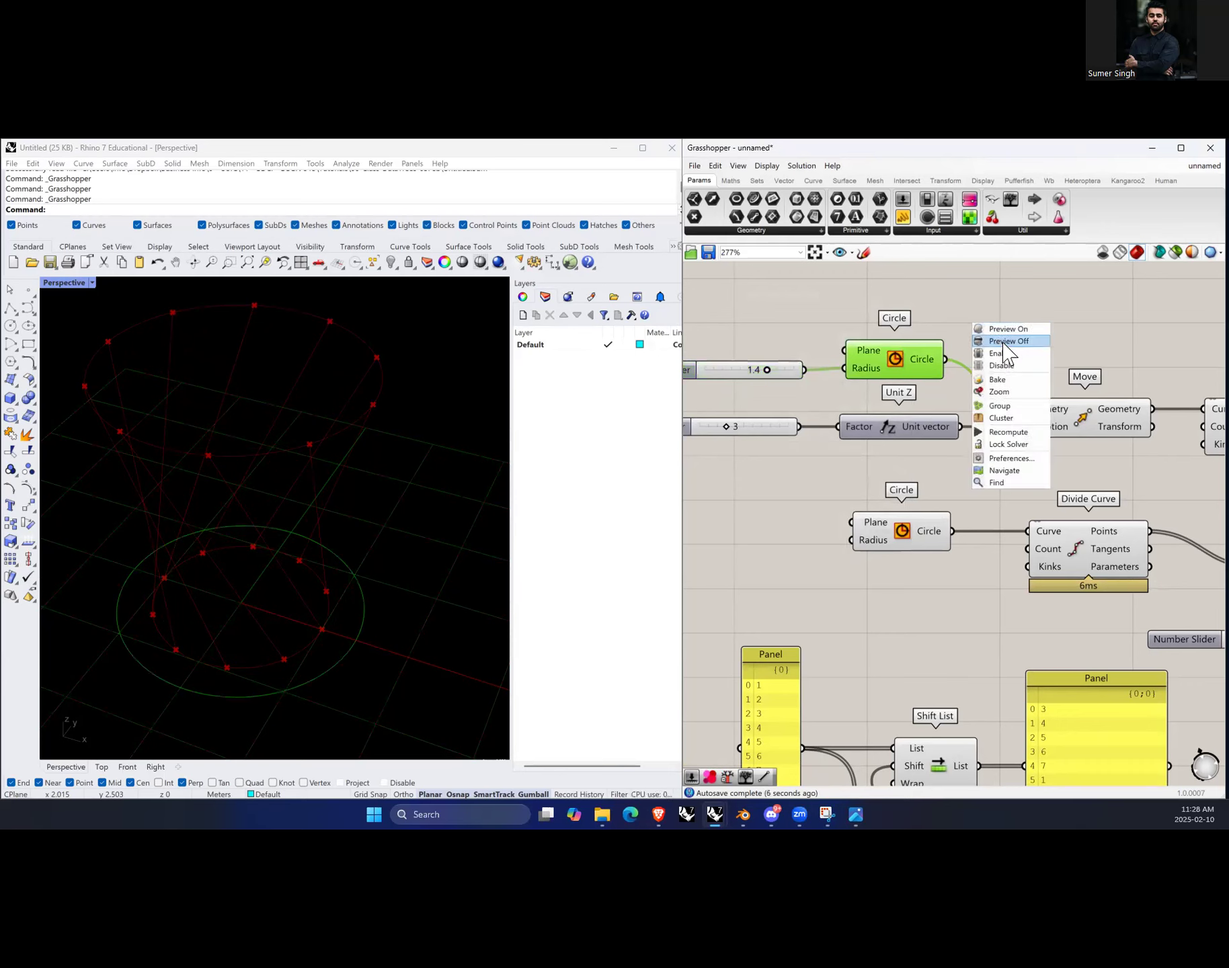
left_click(998, 340)
Step: Set the radius slider to 1.2
right_click_drag(318, 550, 394, 566)
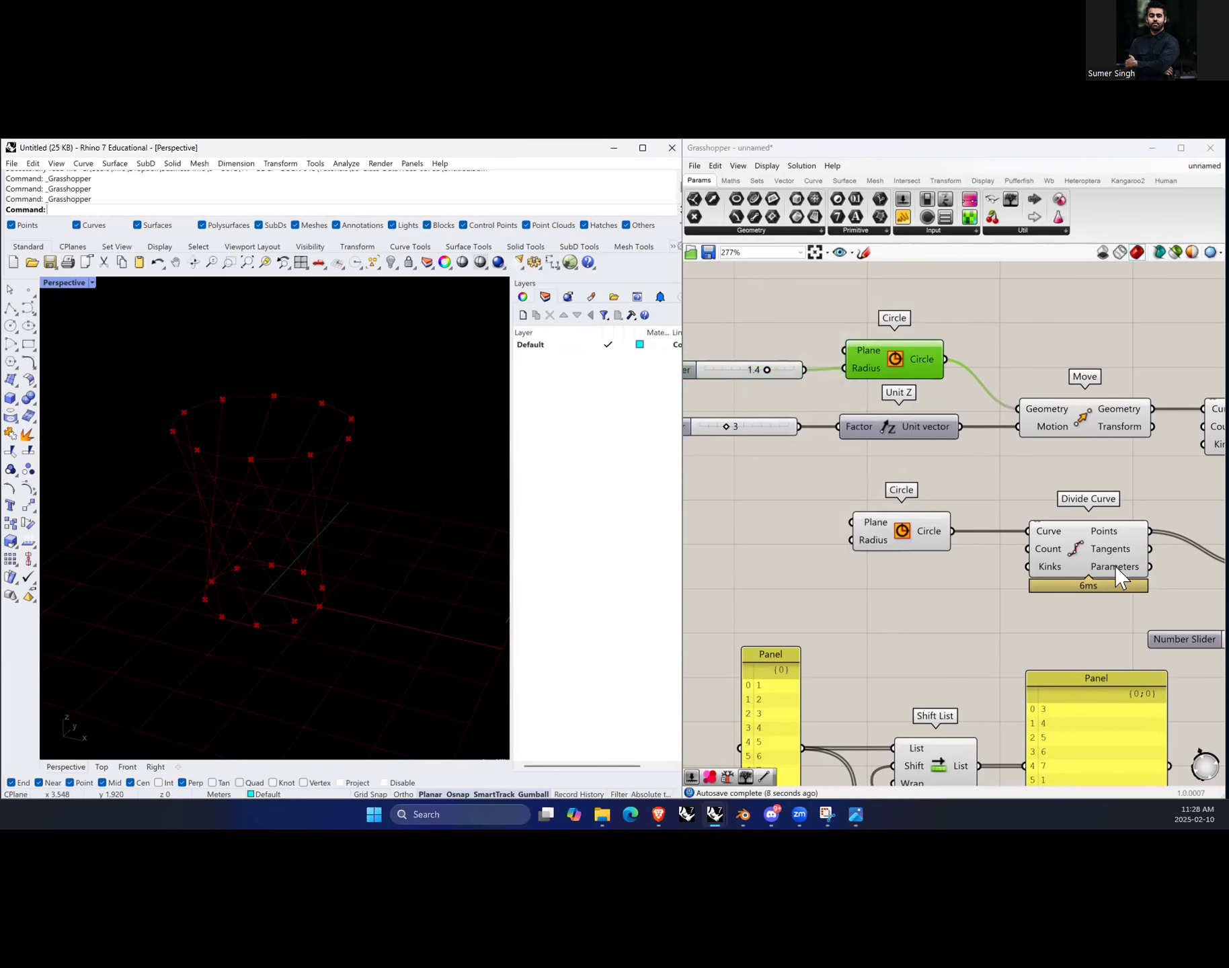
left_click(916, 538)
scroll(960, 504, "down", 3)
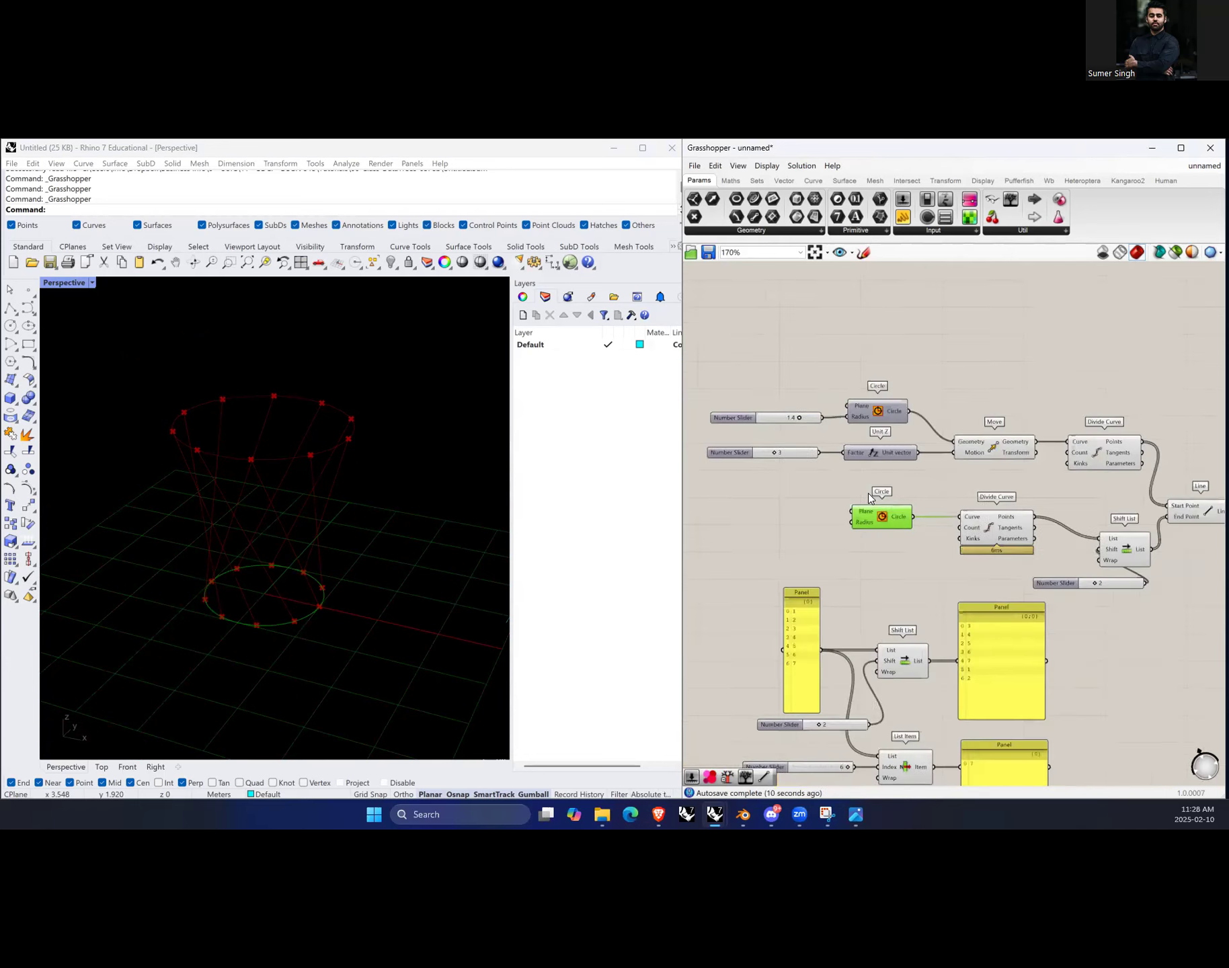
scroll(986, 491, "up", 2)
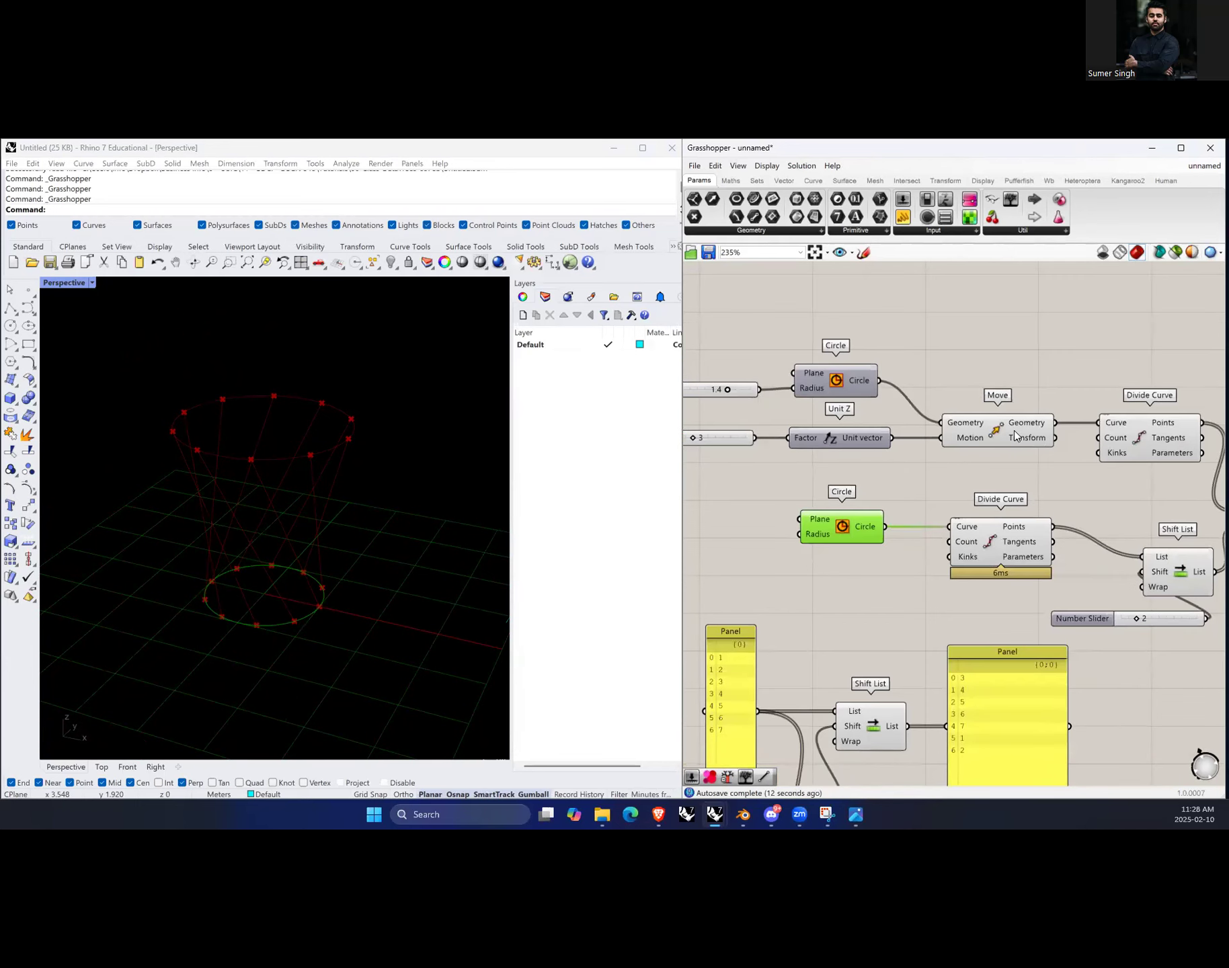
scroll(889, 472, "down", 1)
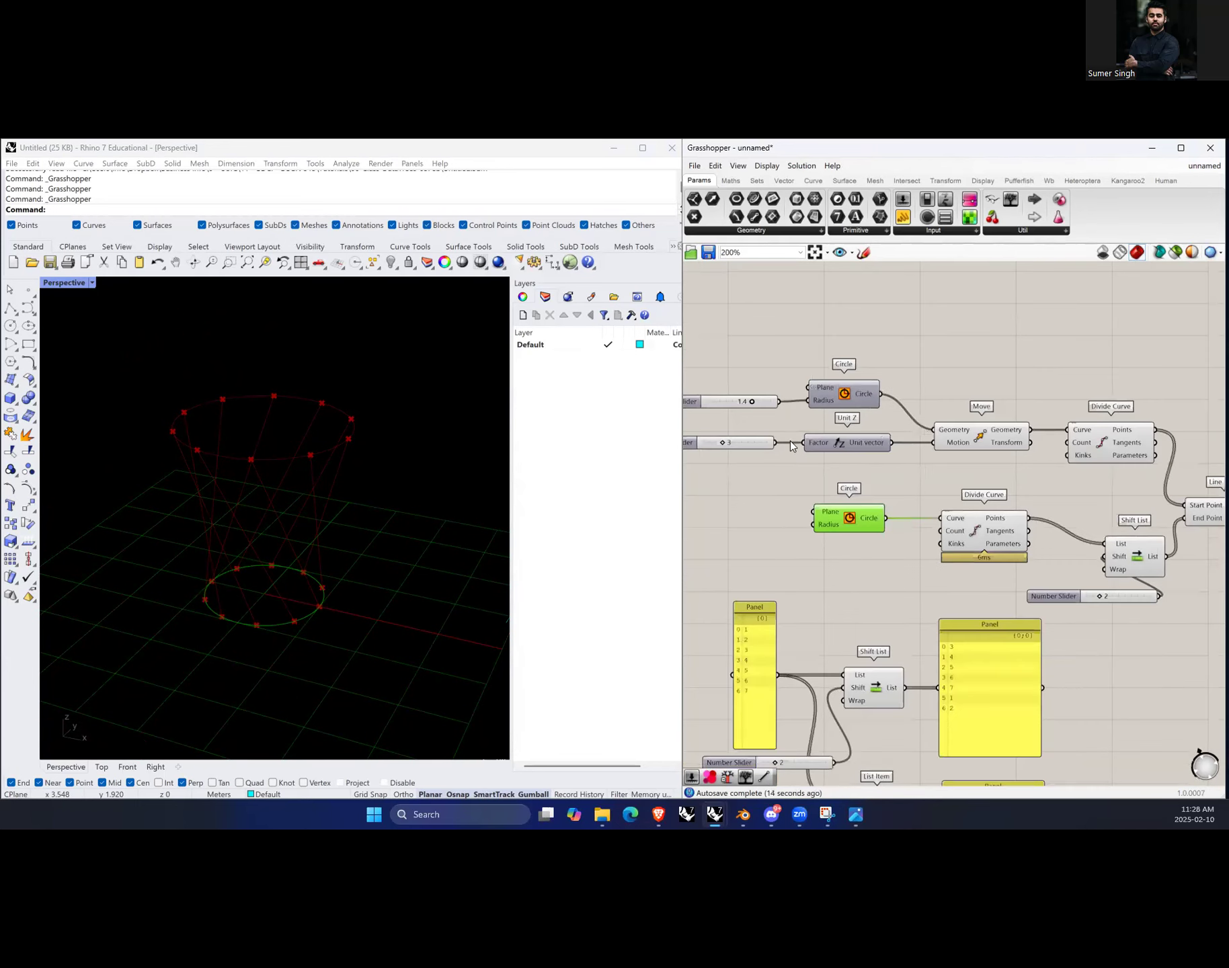
left_click_drag(752, 402, 745, 401)
Step: Enlarge the Grasshopper window so it covers the Rhino layers panel
left_click_drag(1100, 596, 1100, 596)
left_click(946, 487)
left_click(433, 404)
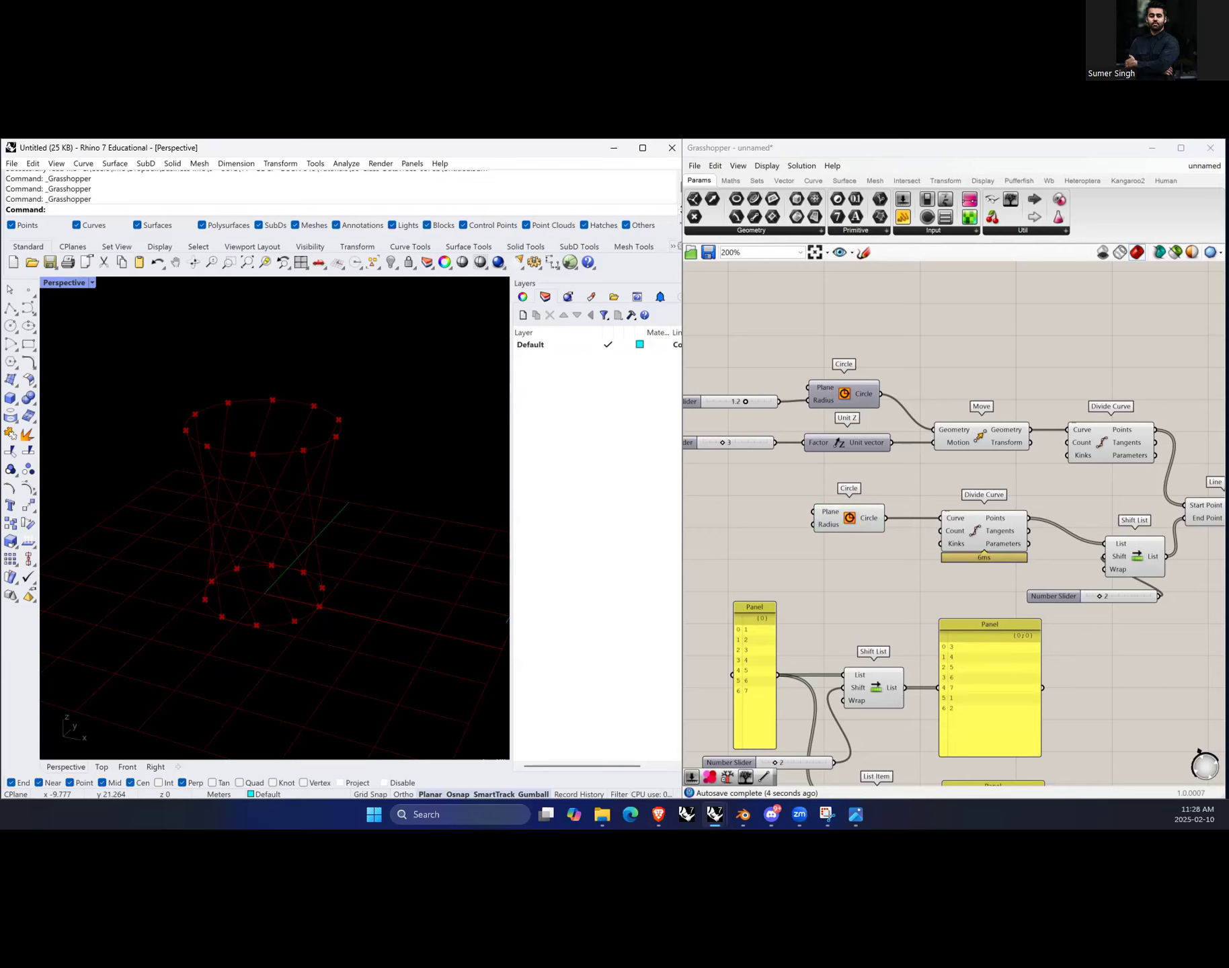
left_click(813, 181)
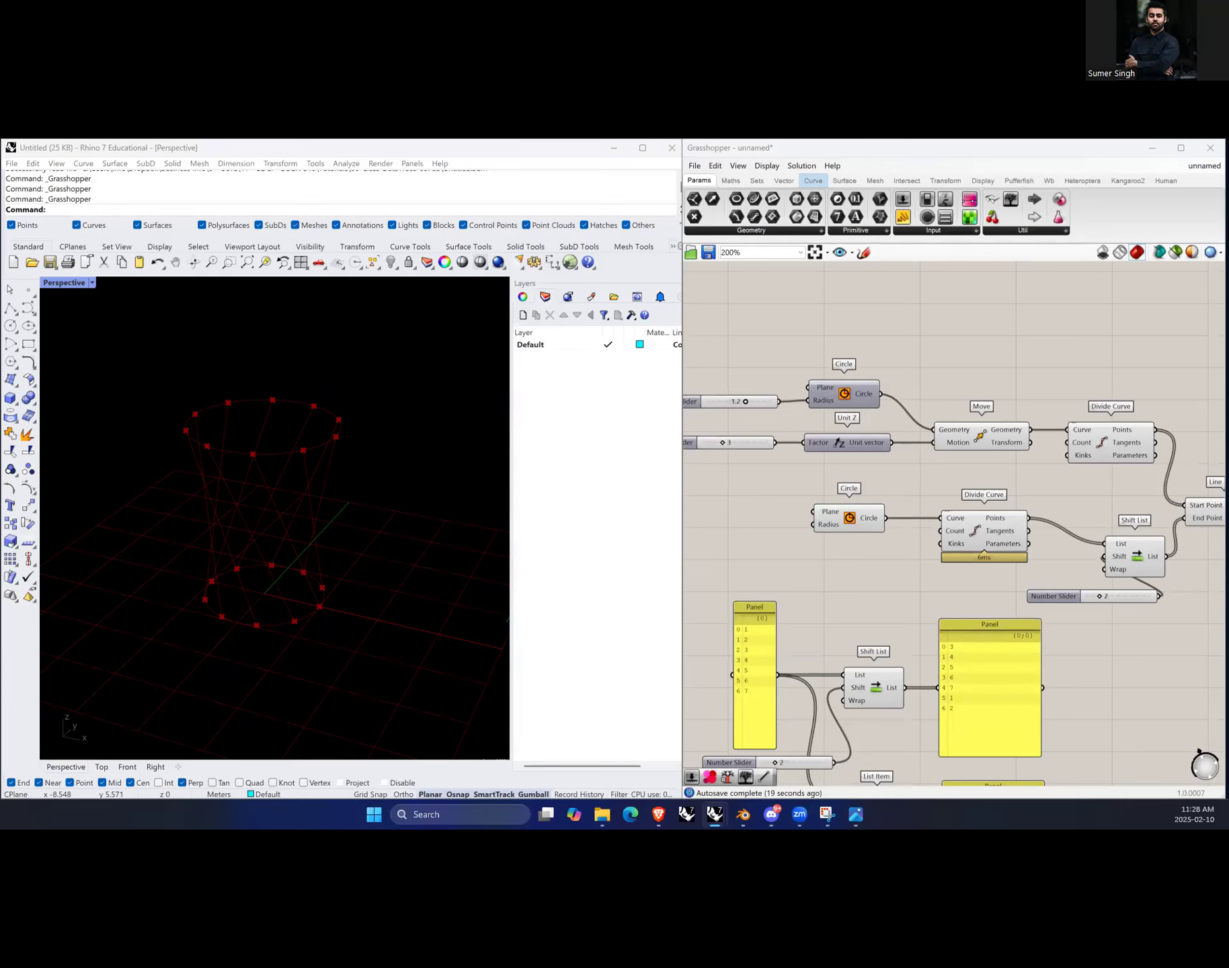
left_click(456, 588)
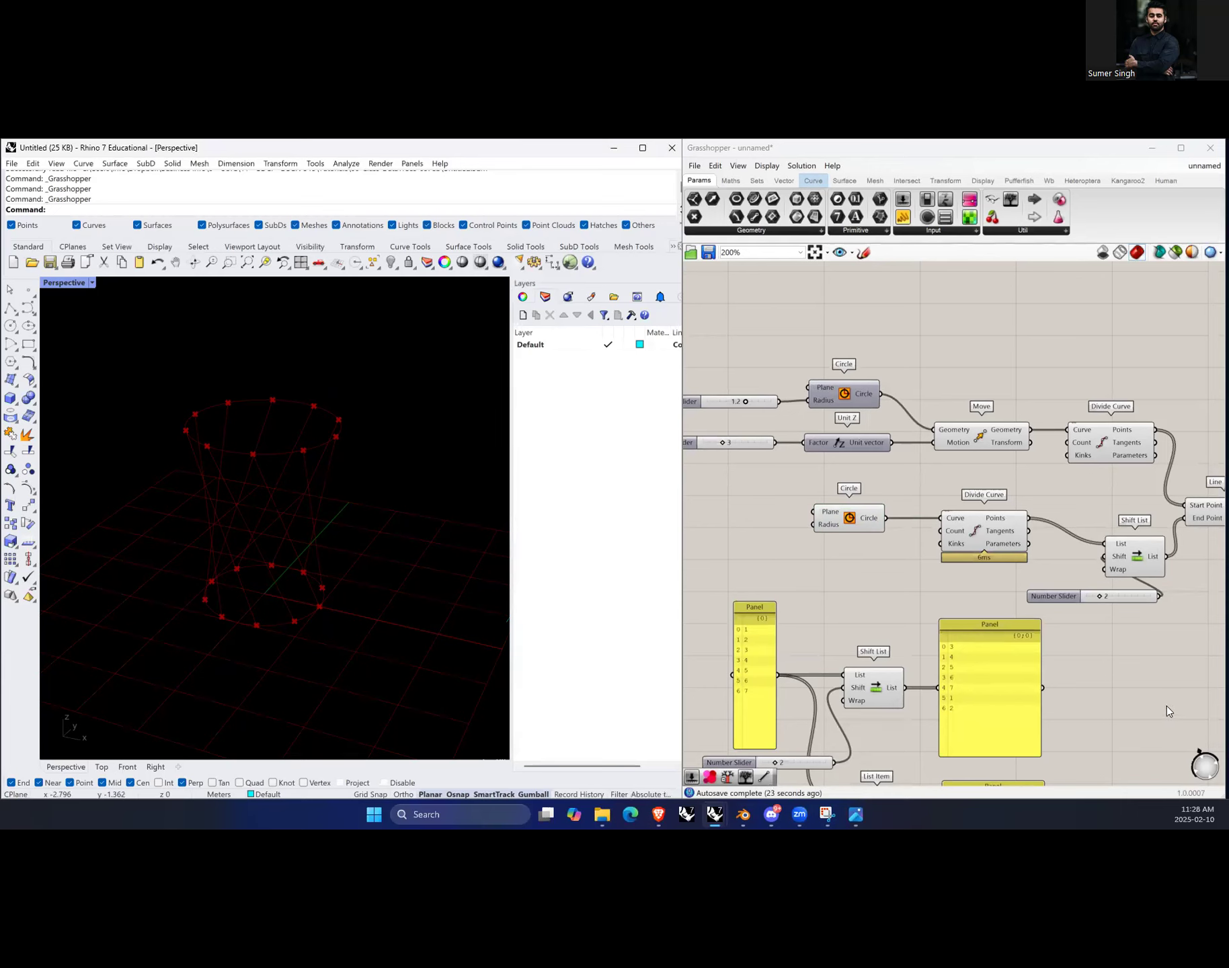
scroll(875, 563, "down", 1)
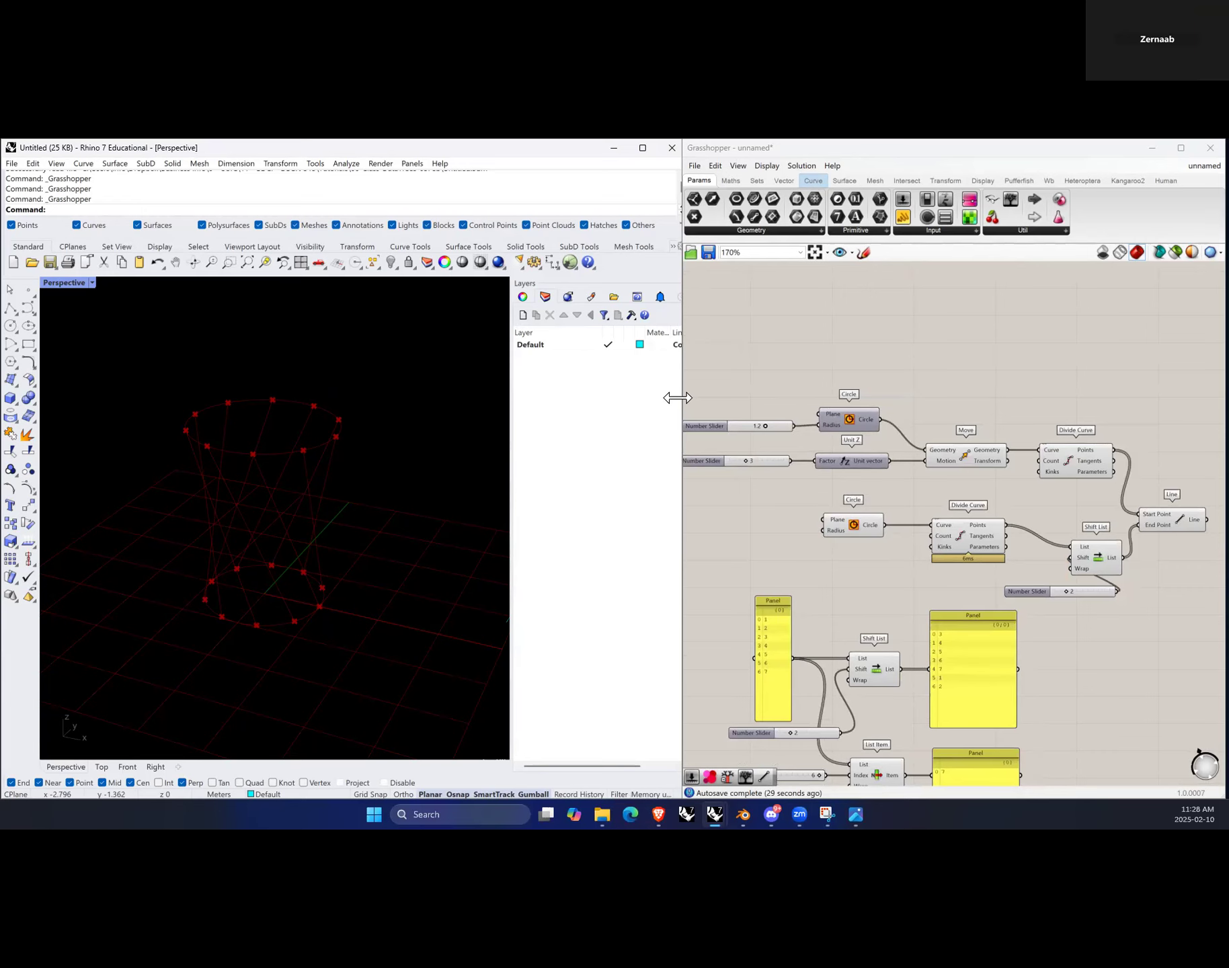
left_click_drag(677, 398, 511, 398)
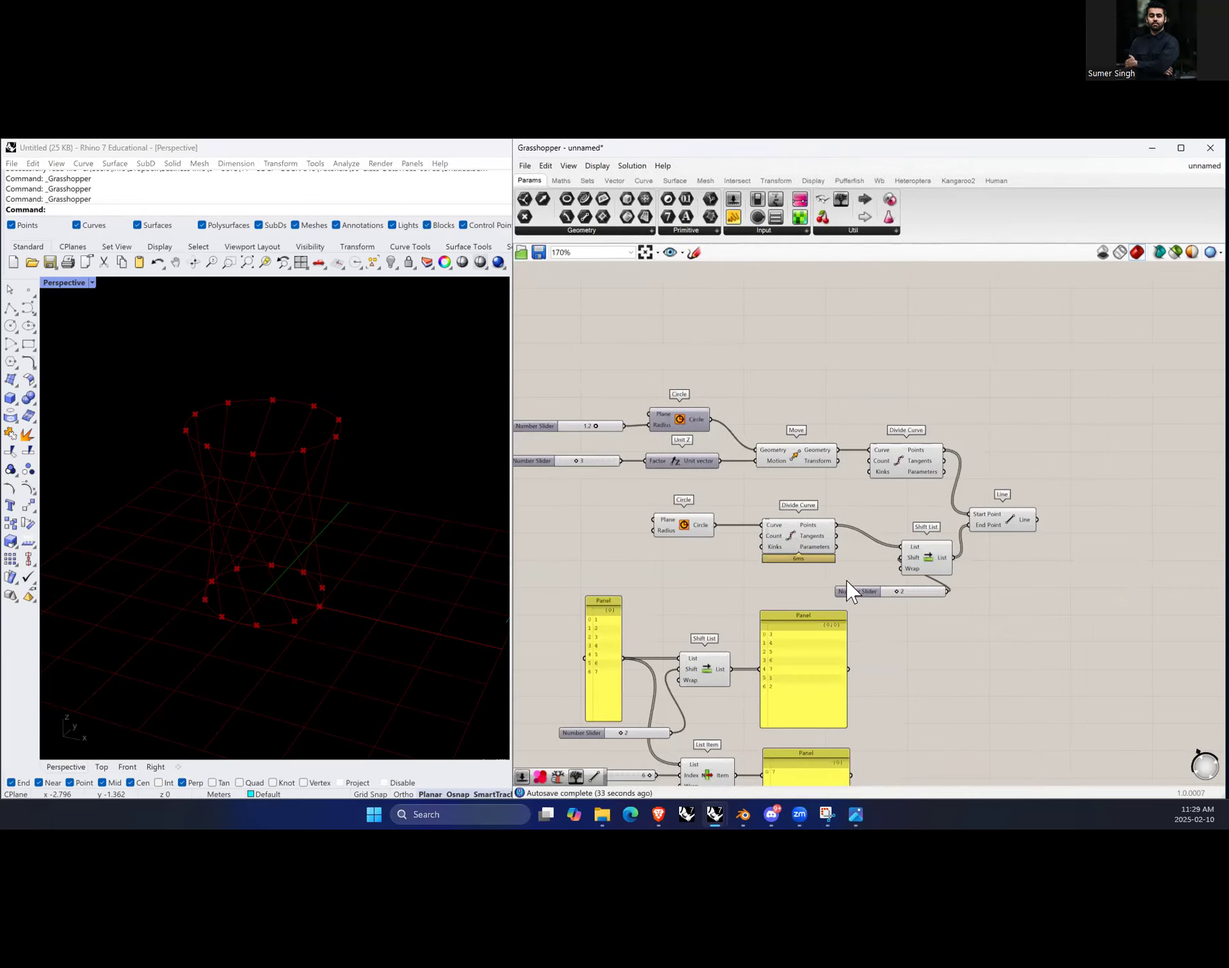
scroll(807, 492, "up", 2)
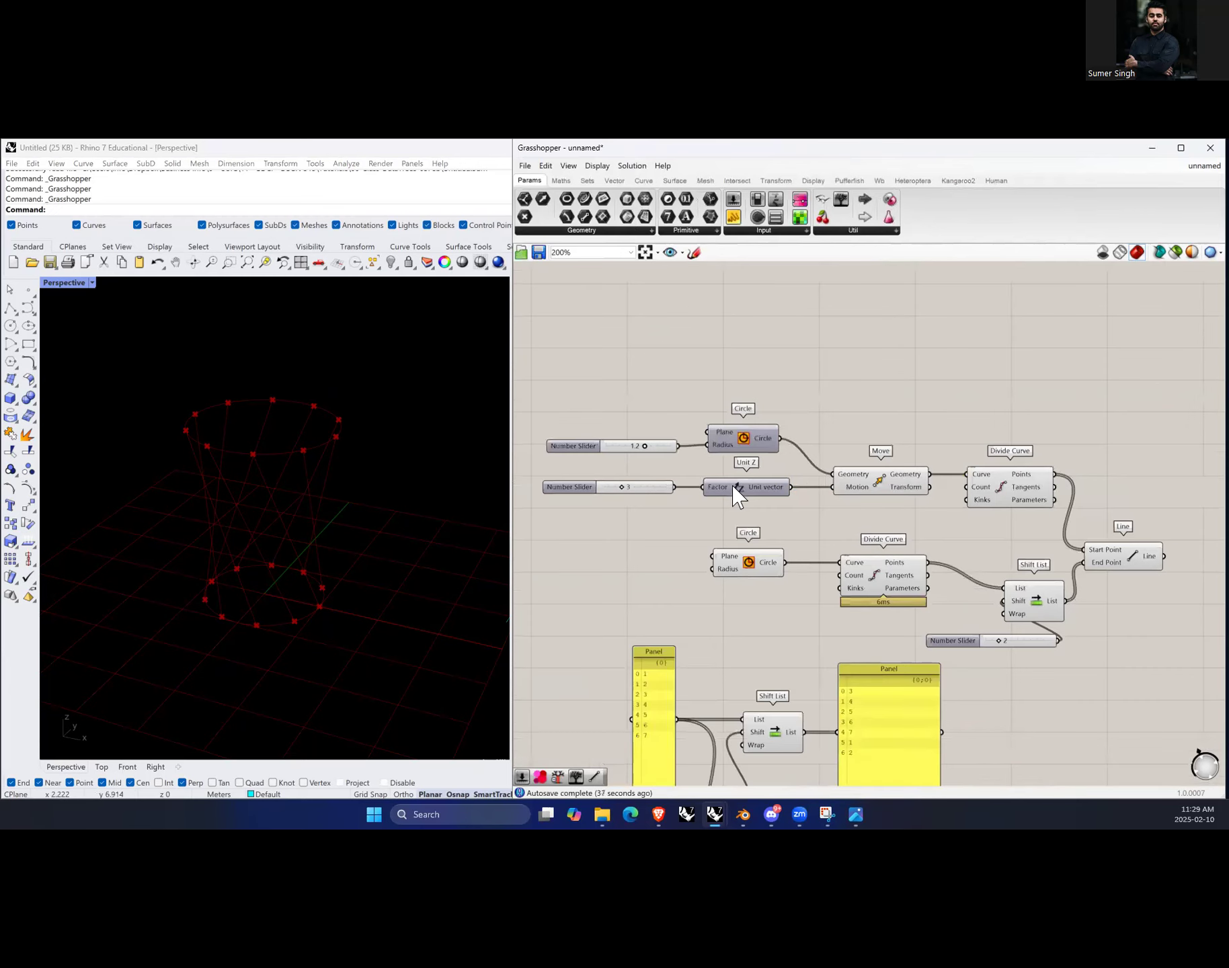
right_click_drag(373, 485, 377, 435)
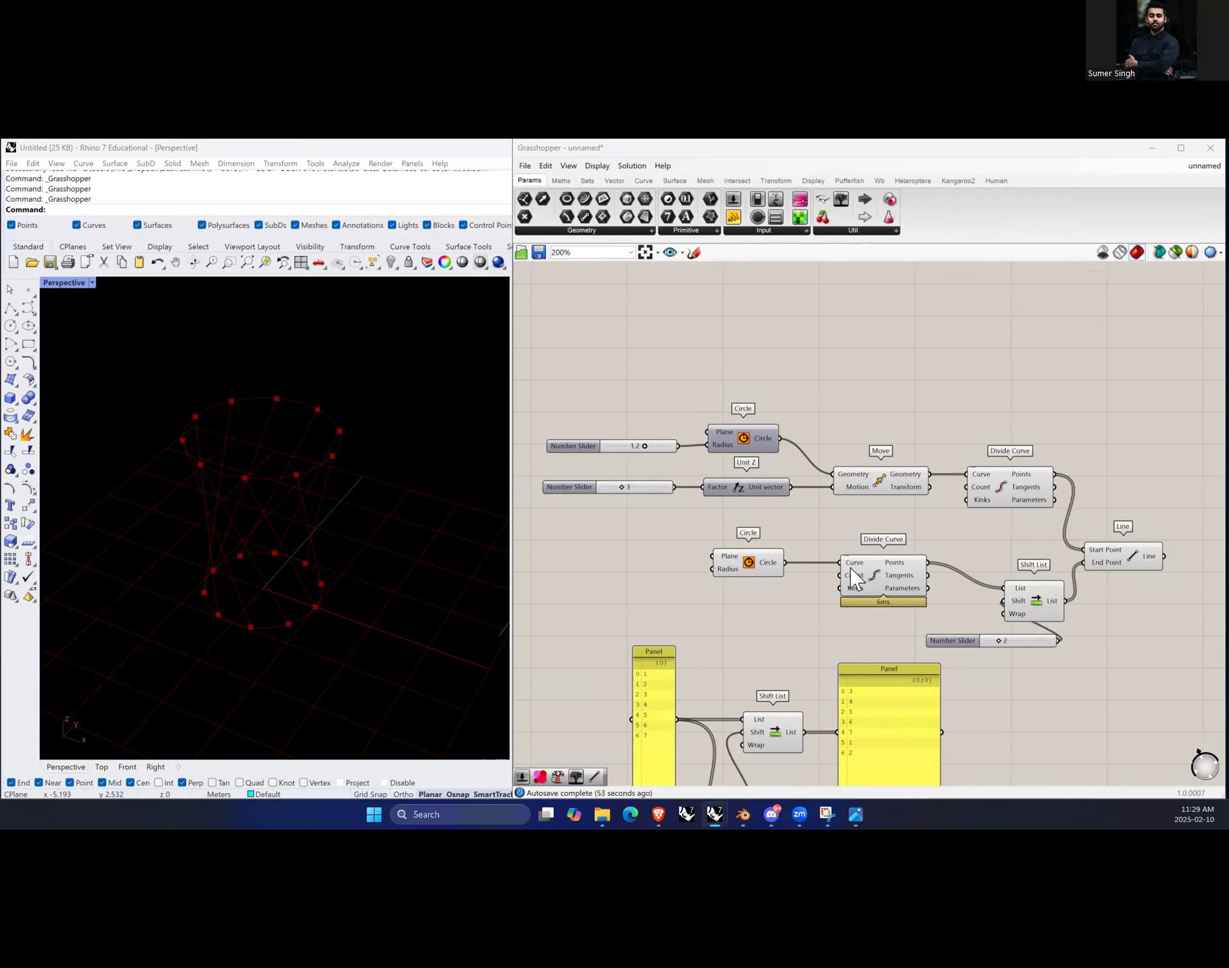
Step: Add a List Length component and connect the shifted list output to its List input
scroll(971, 564, "down", 3)
scroll(1132, 529, "up", 3)
scroll(1141, 547, "up", 1)
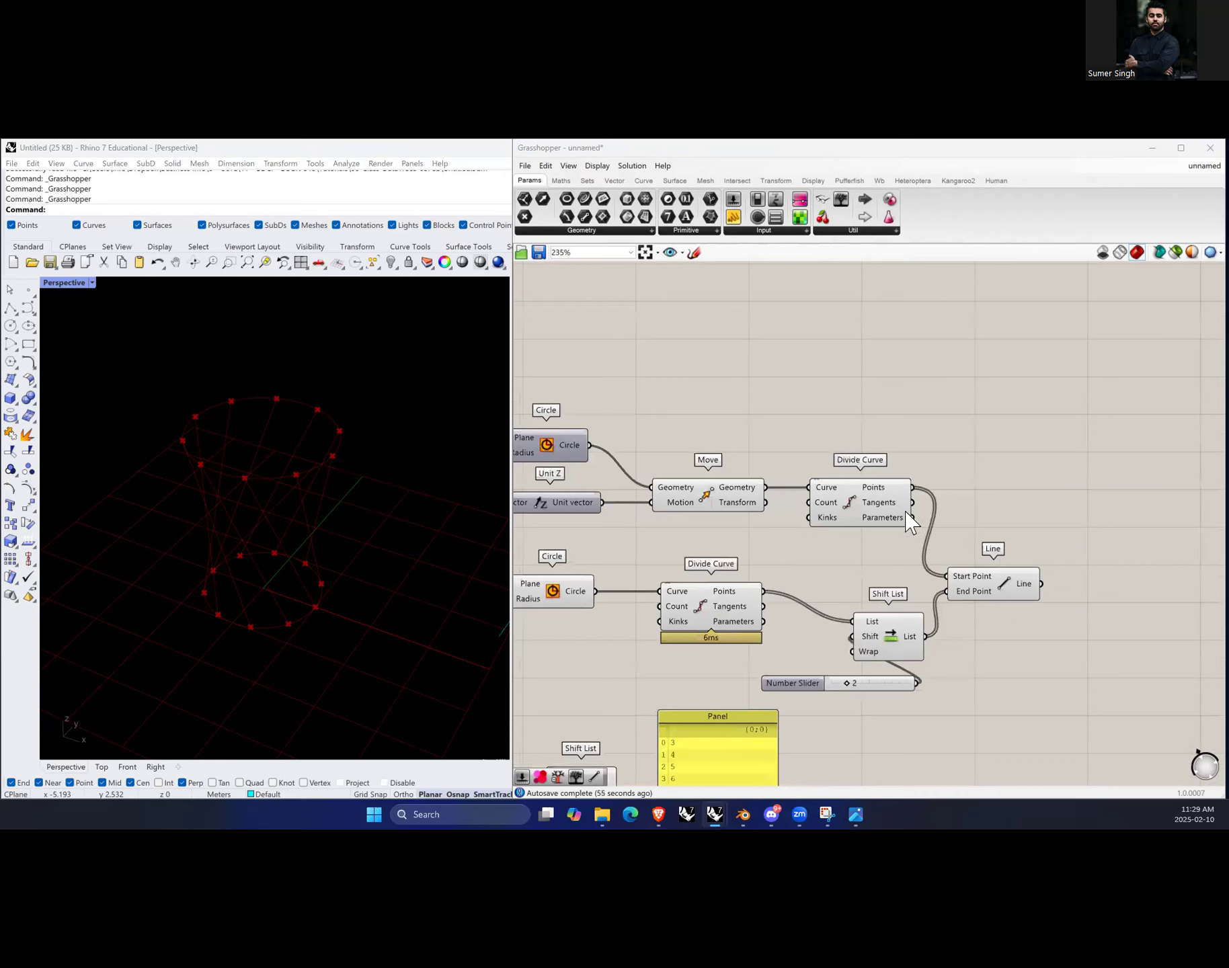
mouse_move(878, 489)
scroll(990, 546, "down", 2)
scroll(807, 730, "up", 4)
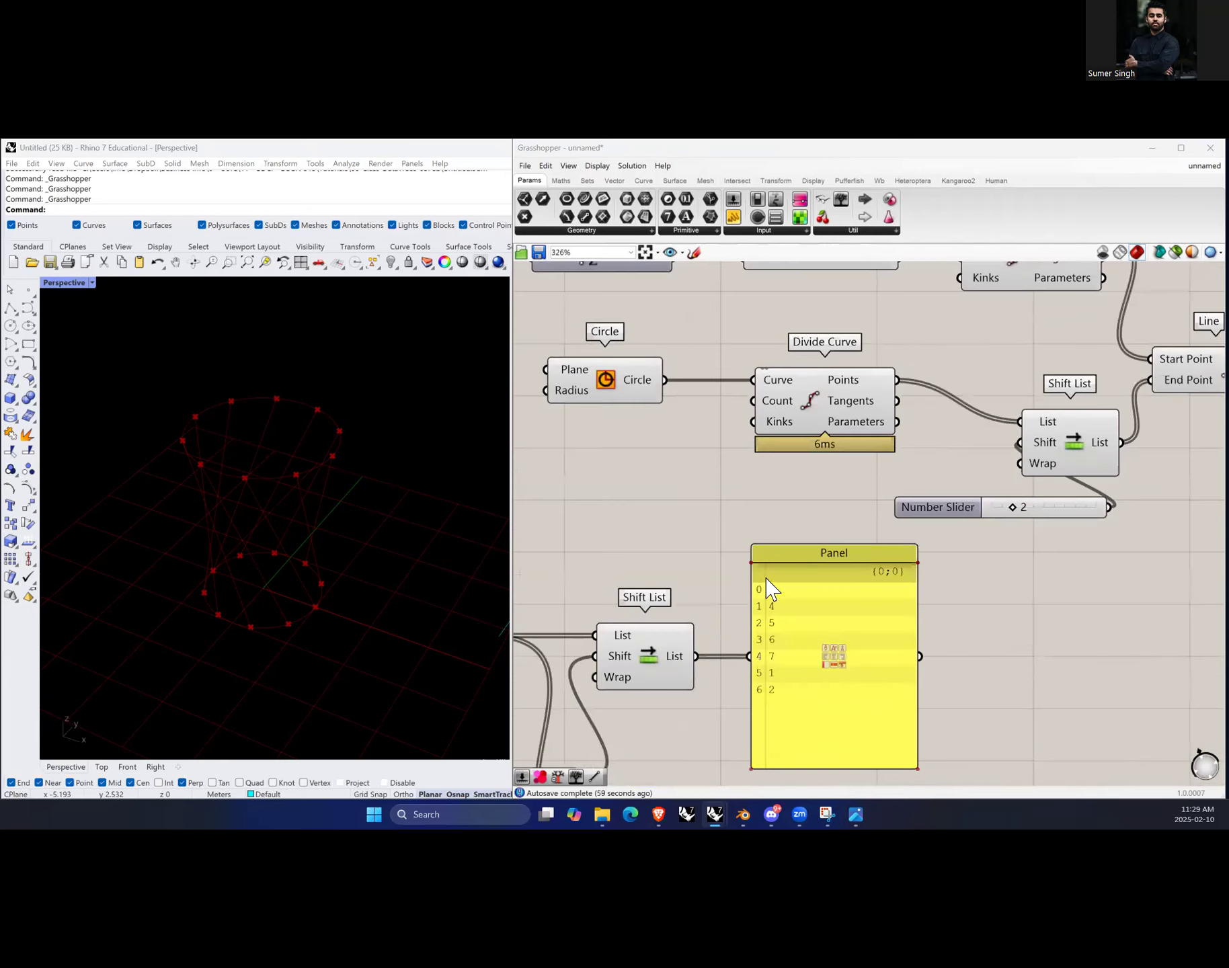
scroll(810, 653, "down", 3)
scroll(810, 654, "up", 1)
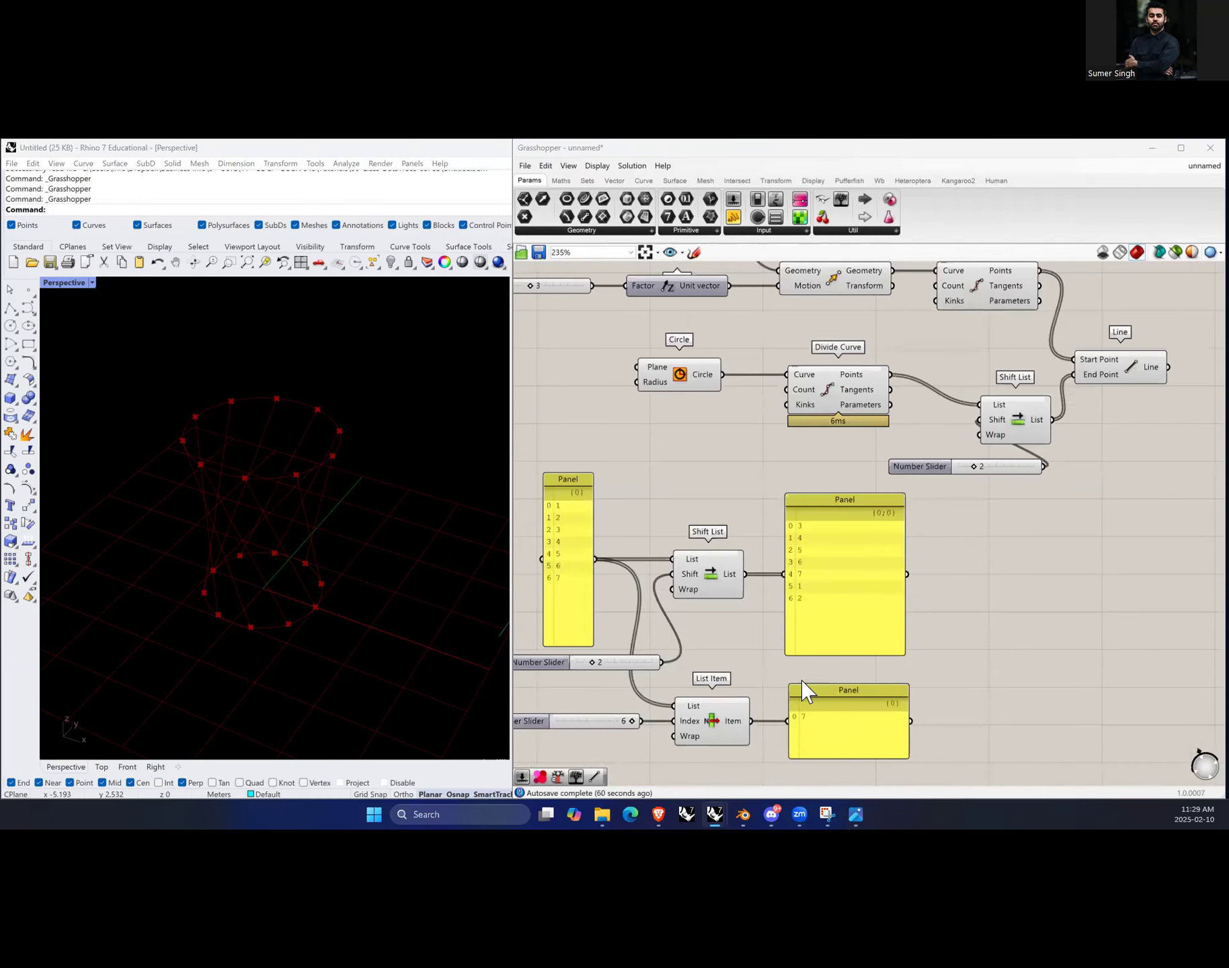
double_click(1025, 614)
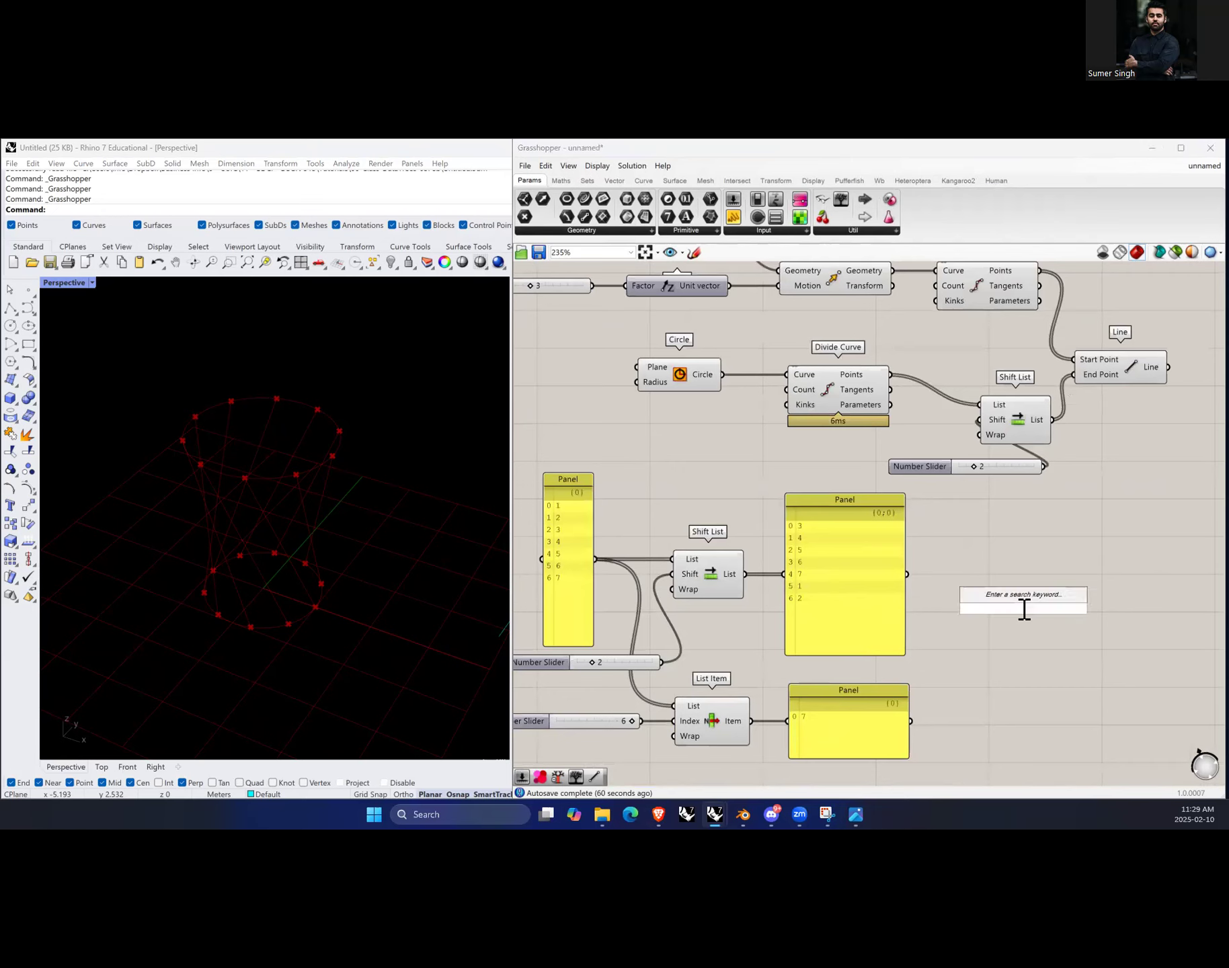
type("list length")
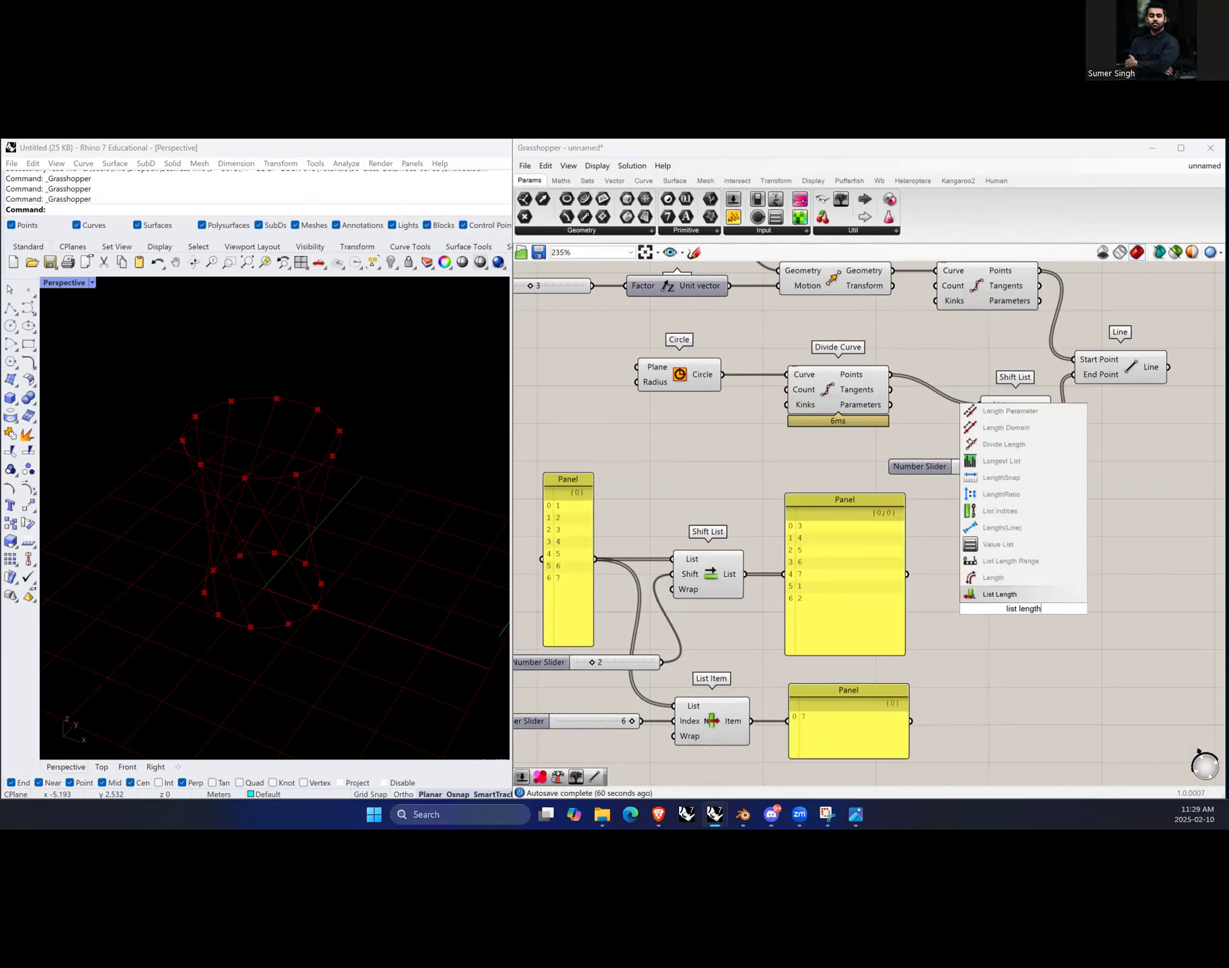
left_click(999, 594)
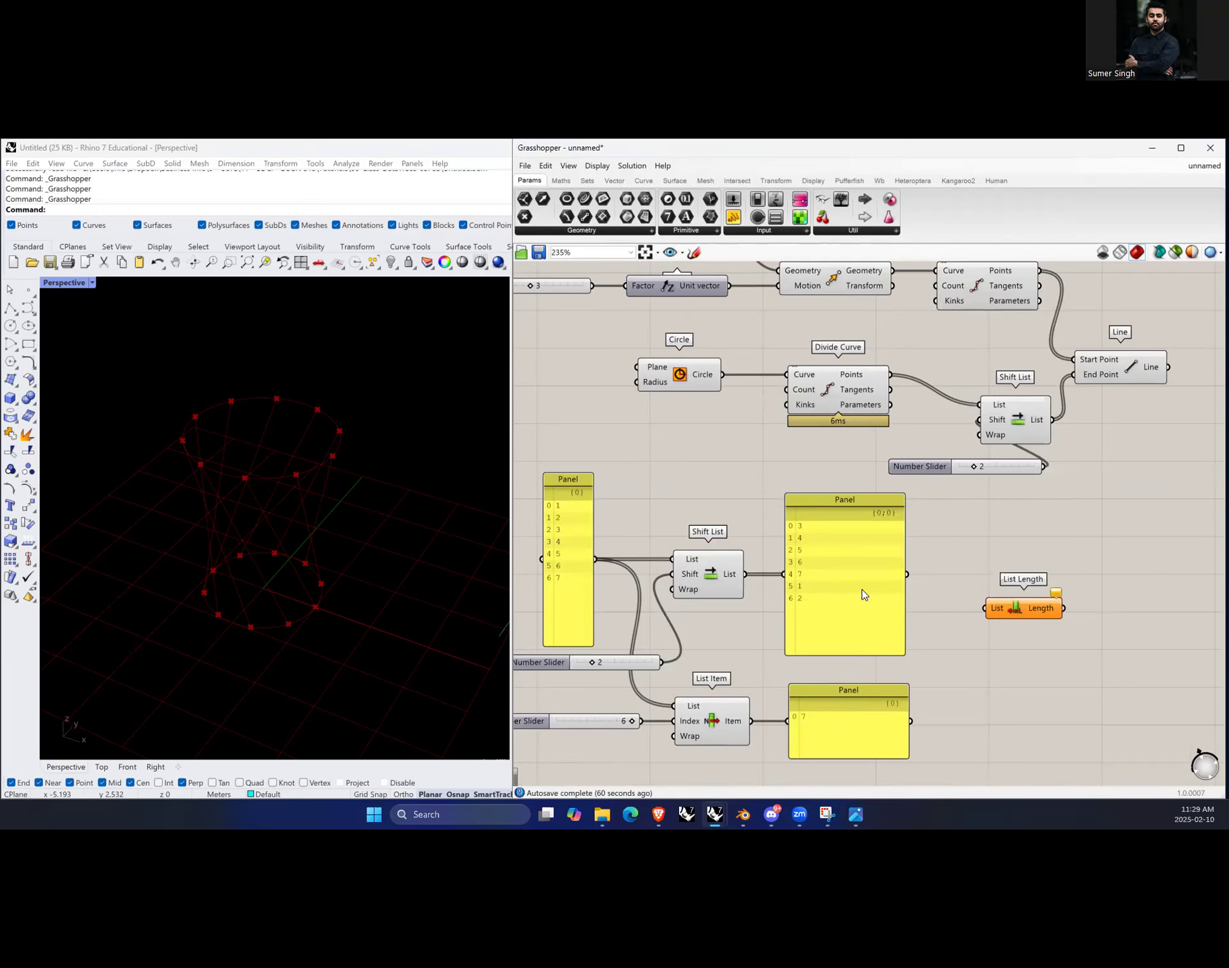
left_click_drag(744, 574, 985, 609)
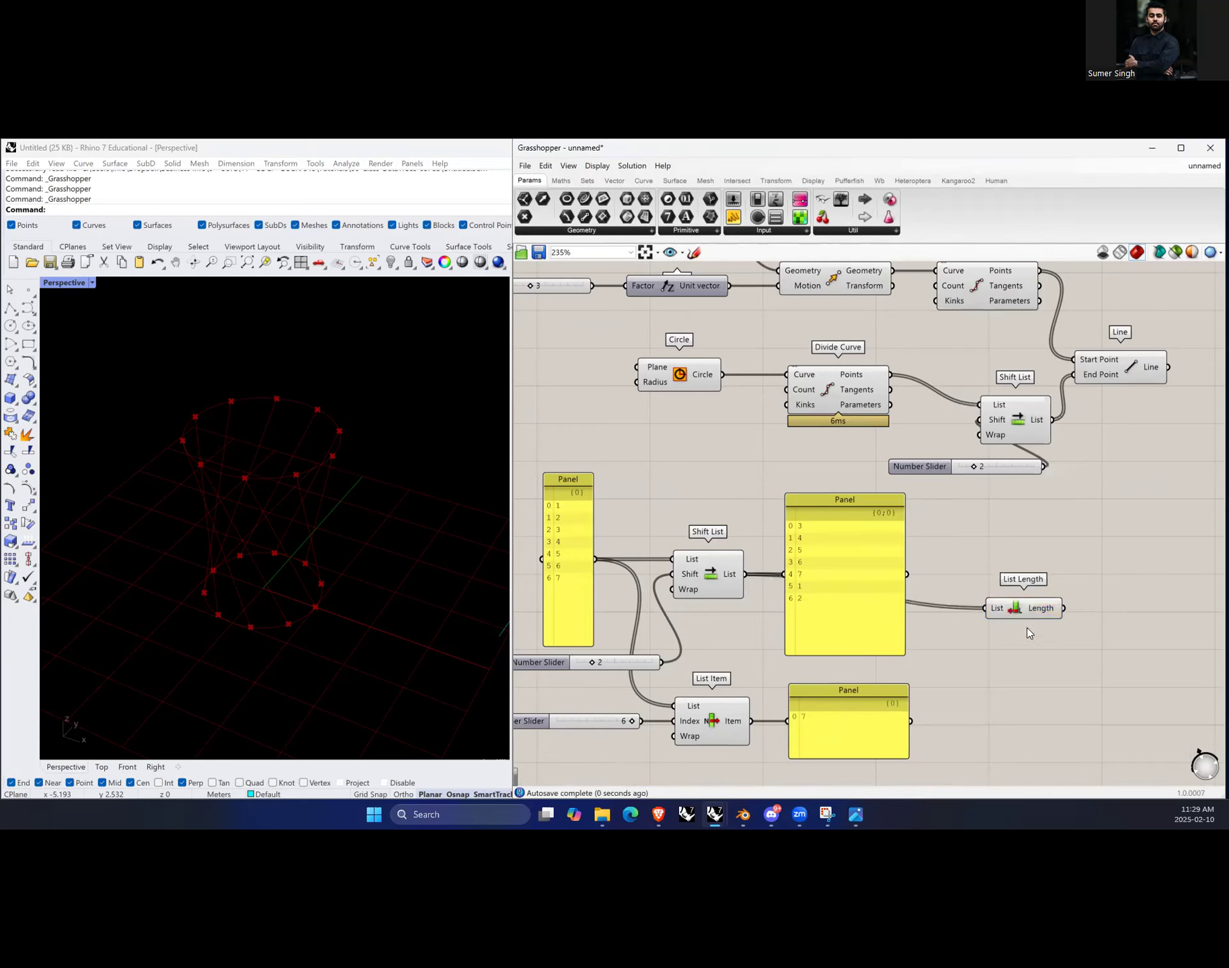
Step: Attach a new panel to the List Length output and arrange the two components
type("//")
key("Return")
left_click_drag(1100, 619, 1173, 601)
left_click_drag(1064, 609, 1145, 612)
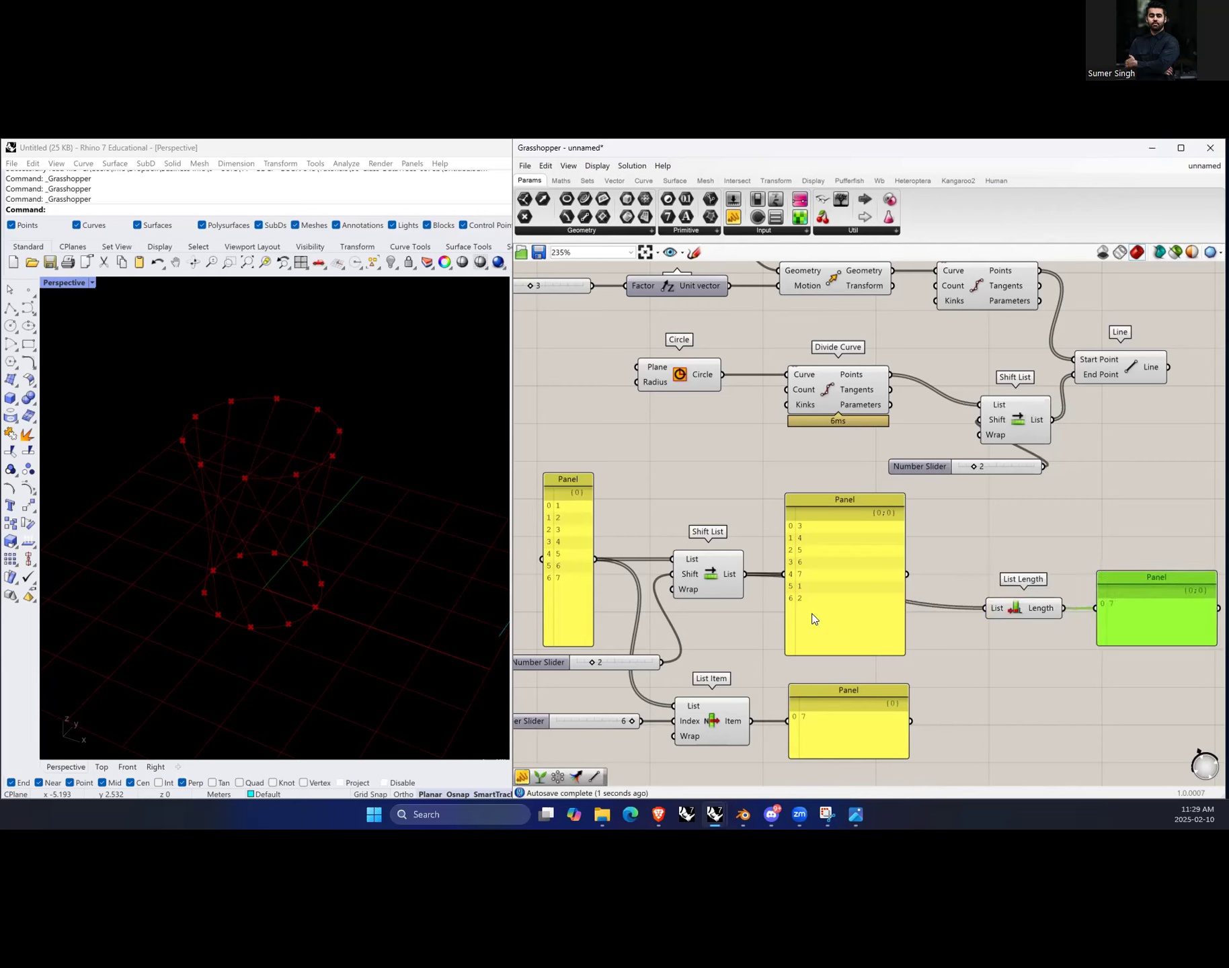
mouse_move(731, 581)
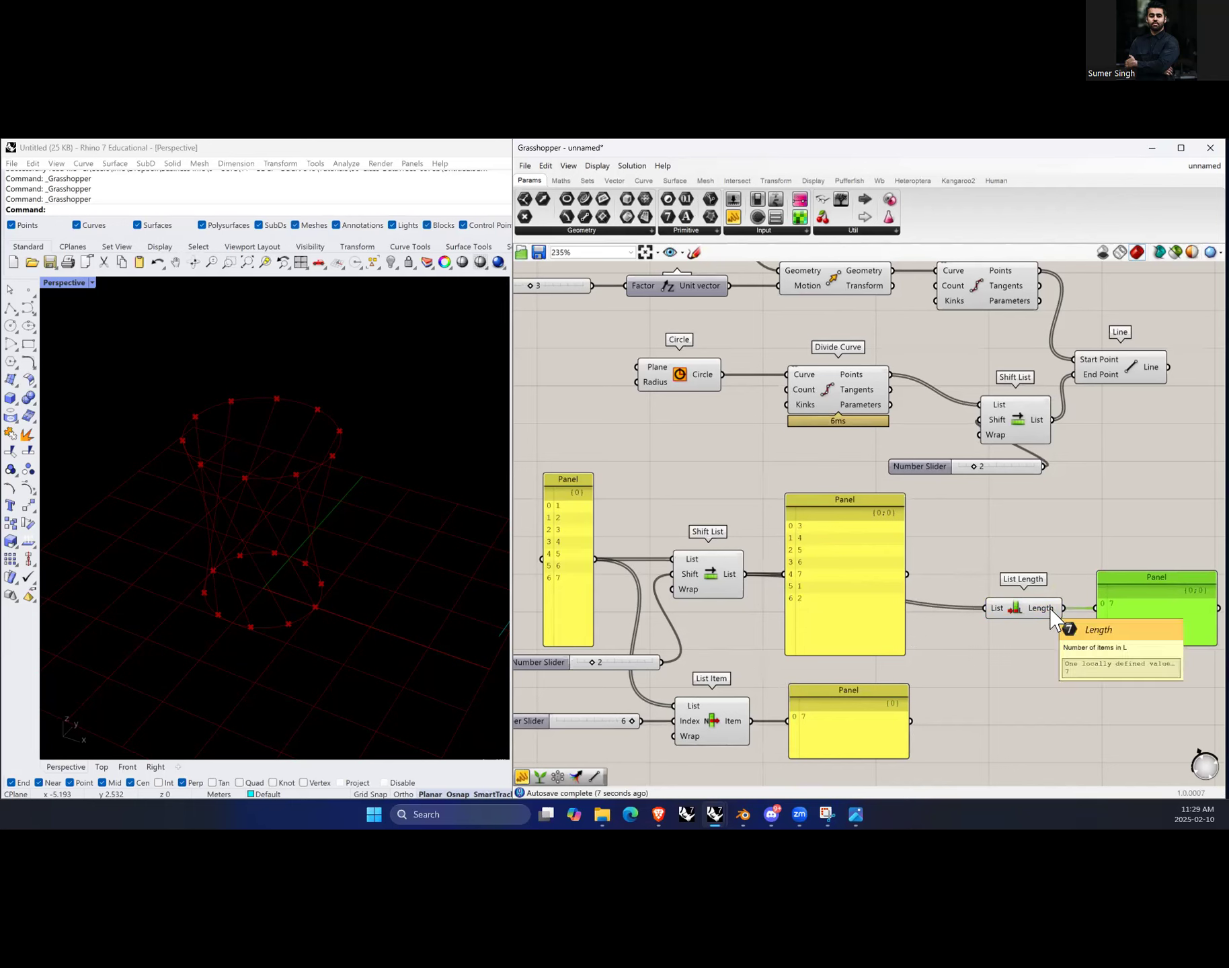
left_click_drag(1174, 625, 1163, 626)
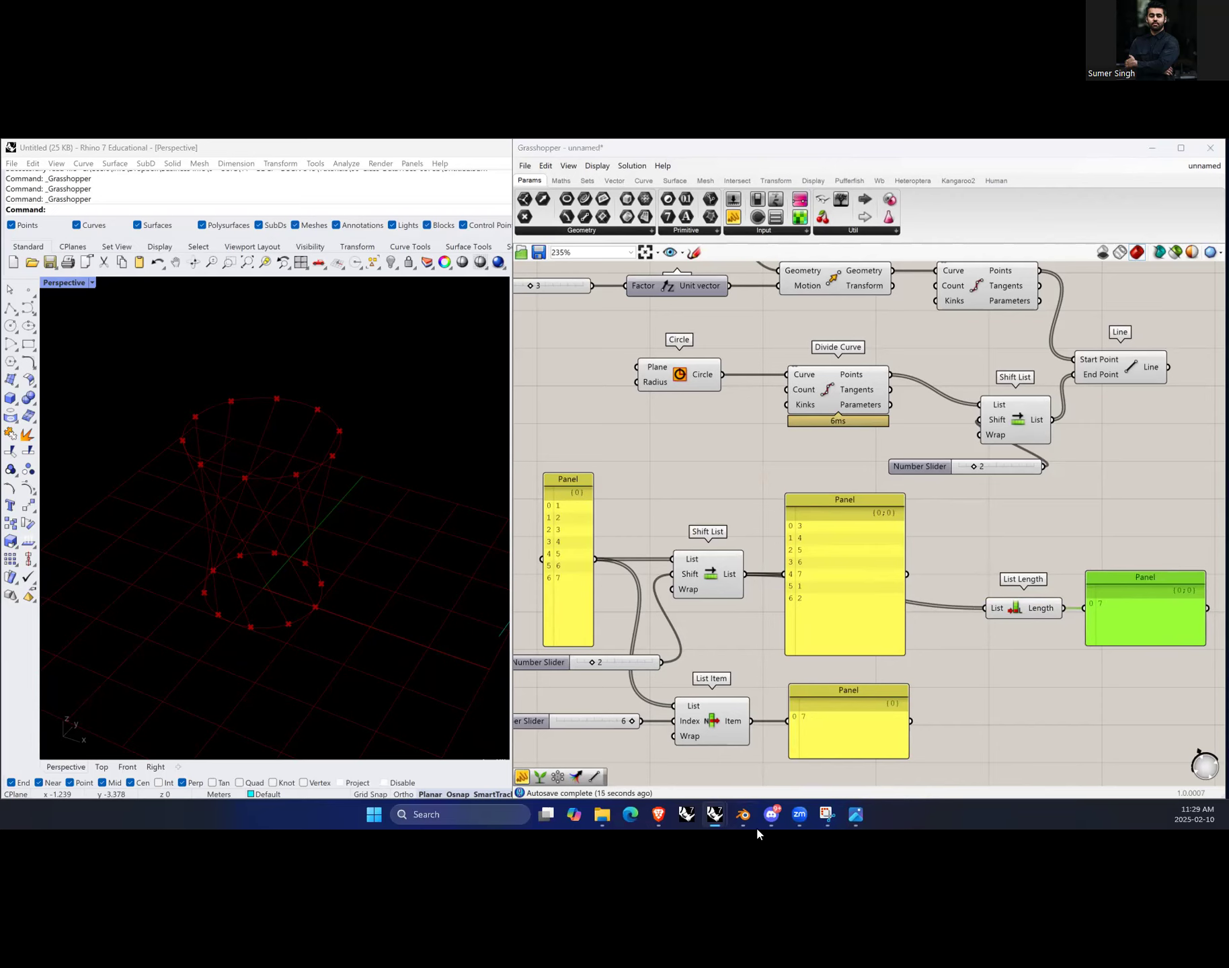
mouse_move(751, 828)
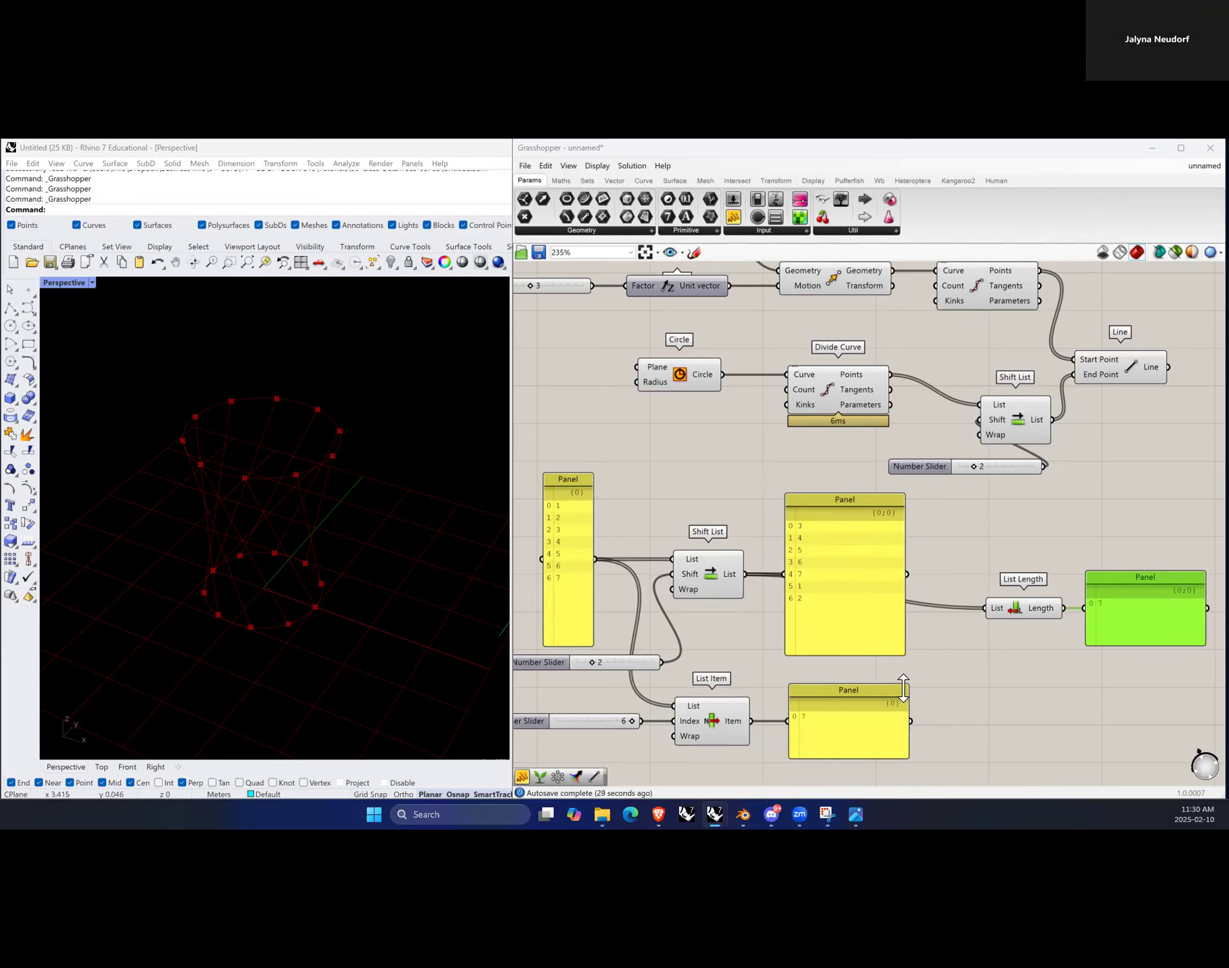
left_click_drag(1034, 609, 1008, 609)
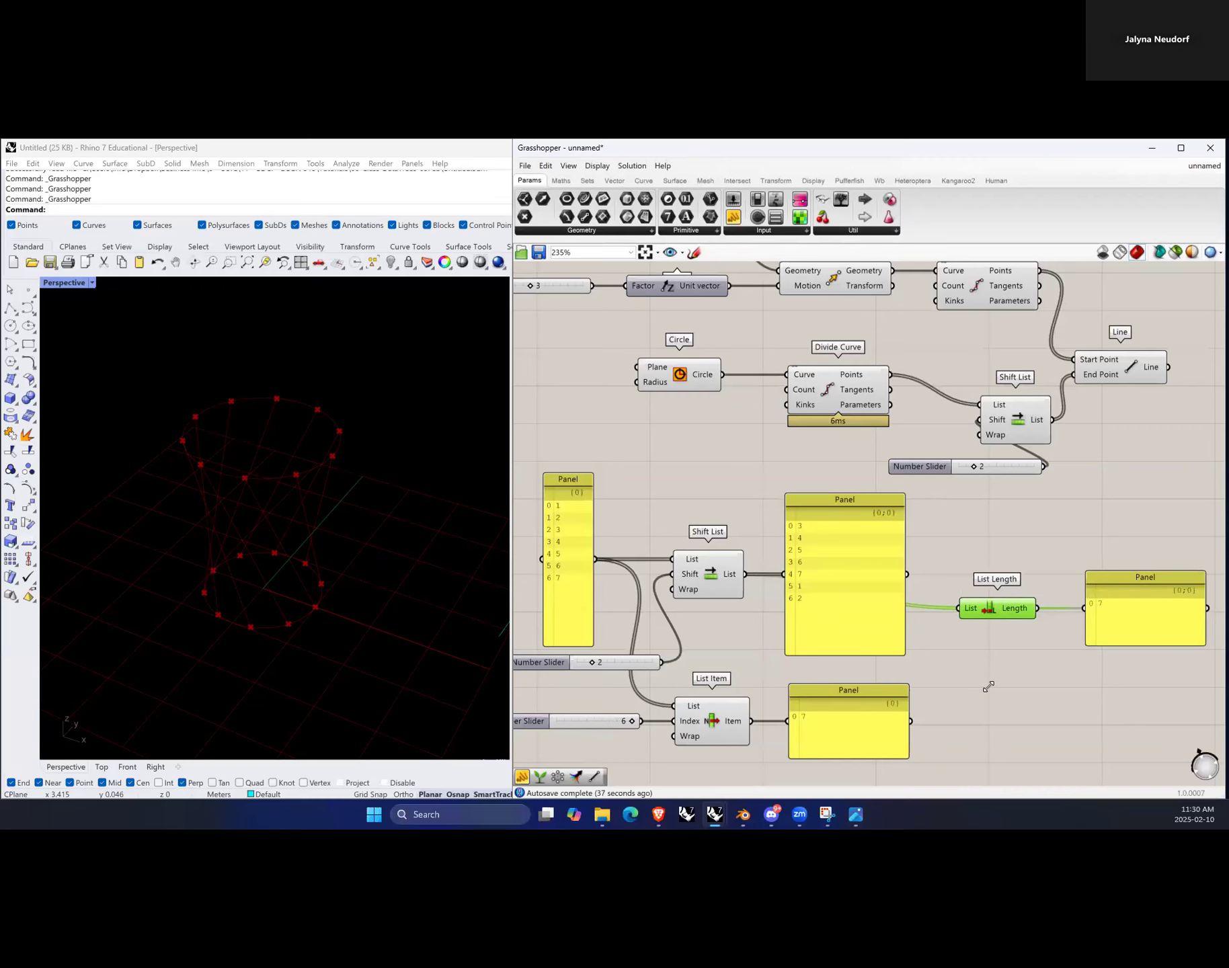
Step: Select the upper Divide Curve component to highlight its division points
scroll(959, 680, "down", 3)
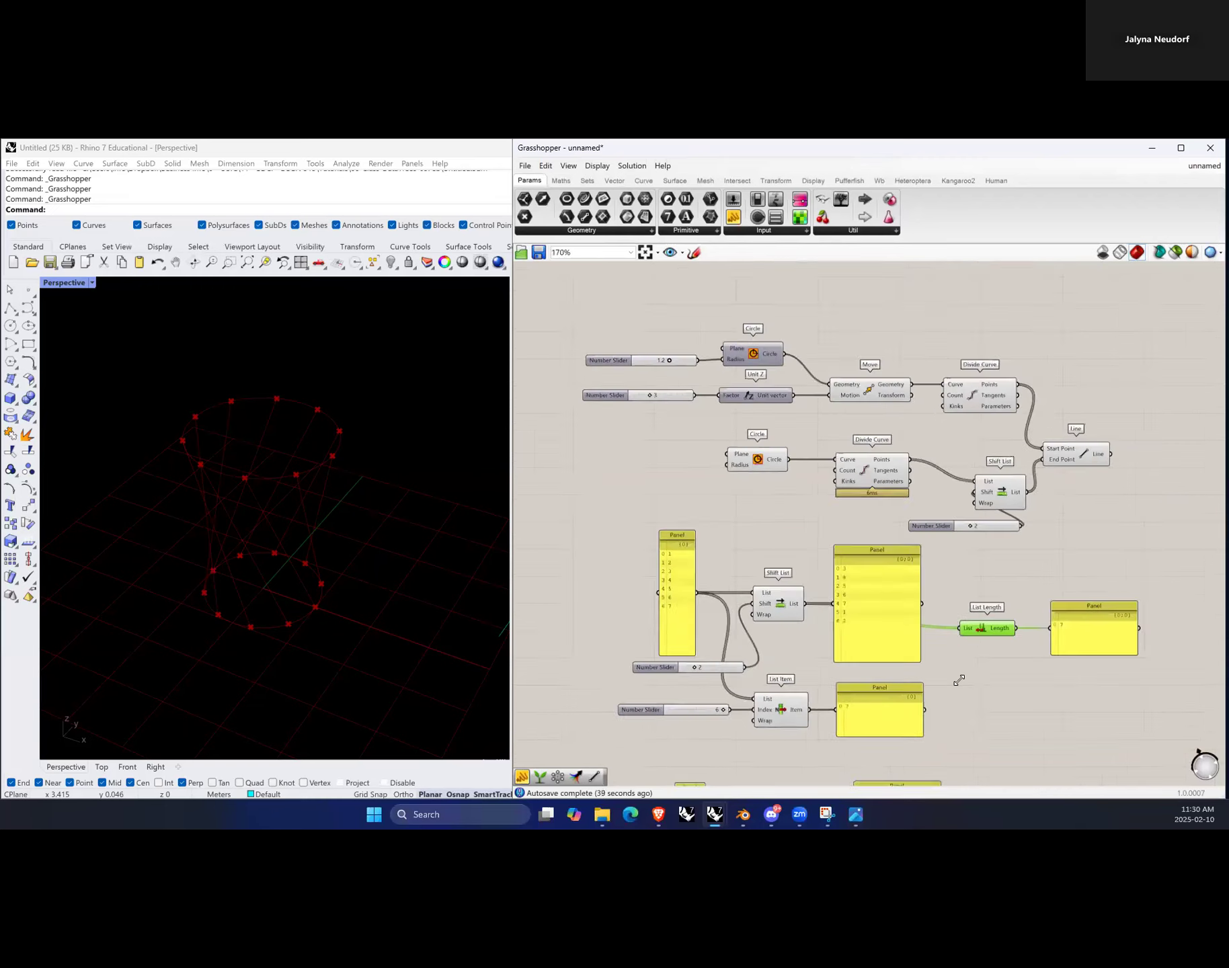
scroll(899, 444, "up", 3)
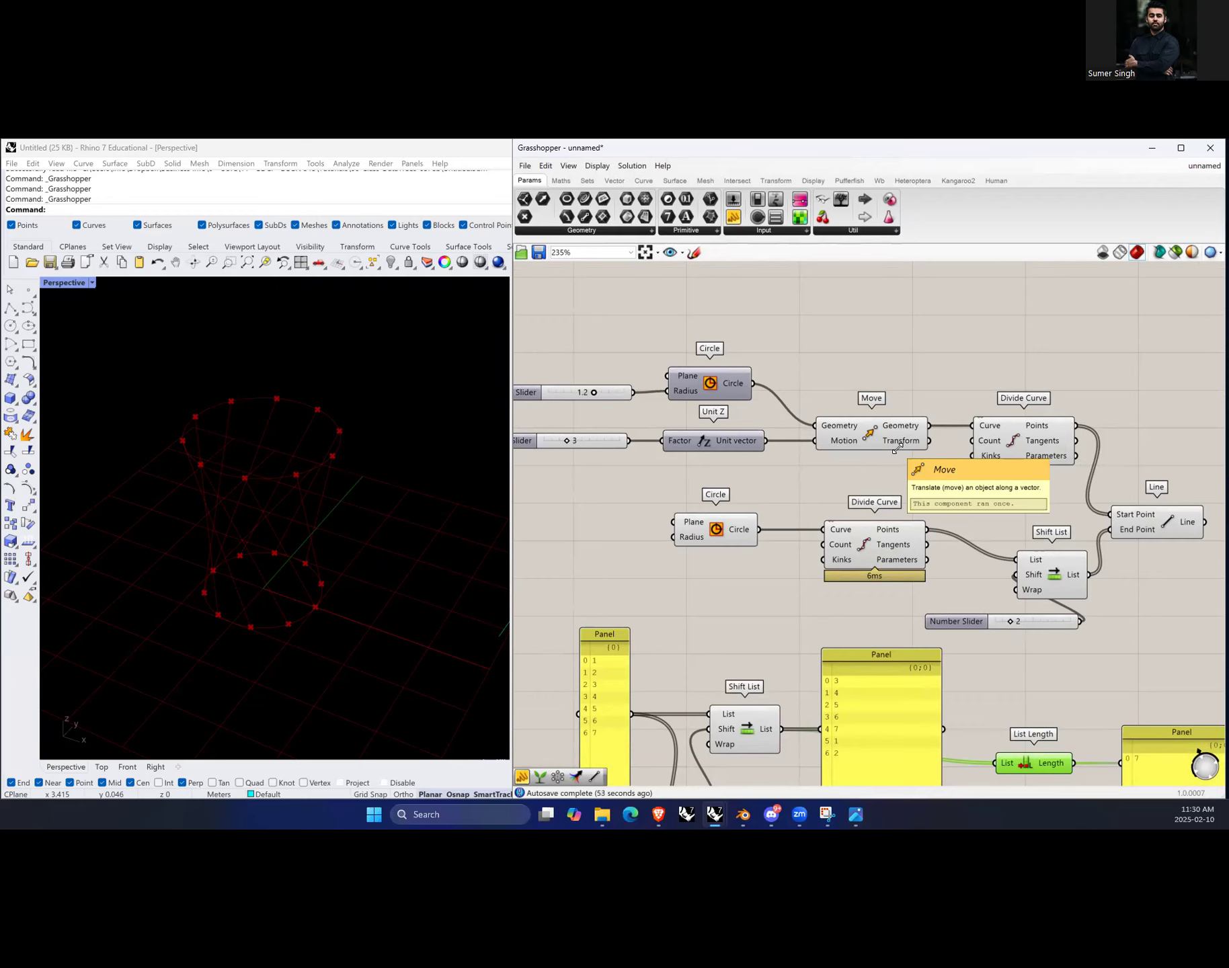
left_click(1012, 440)
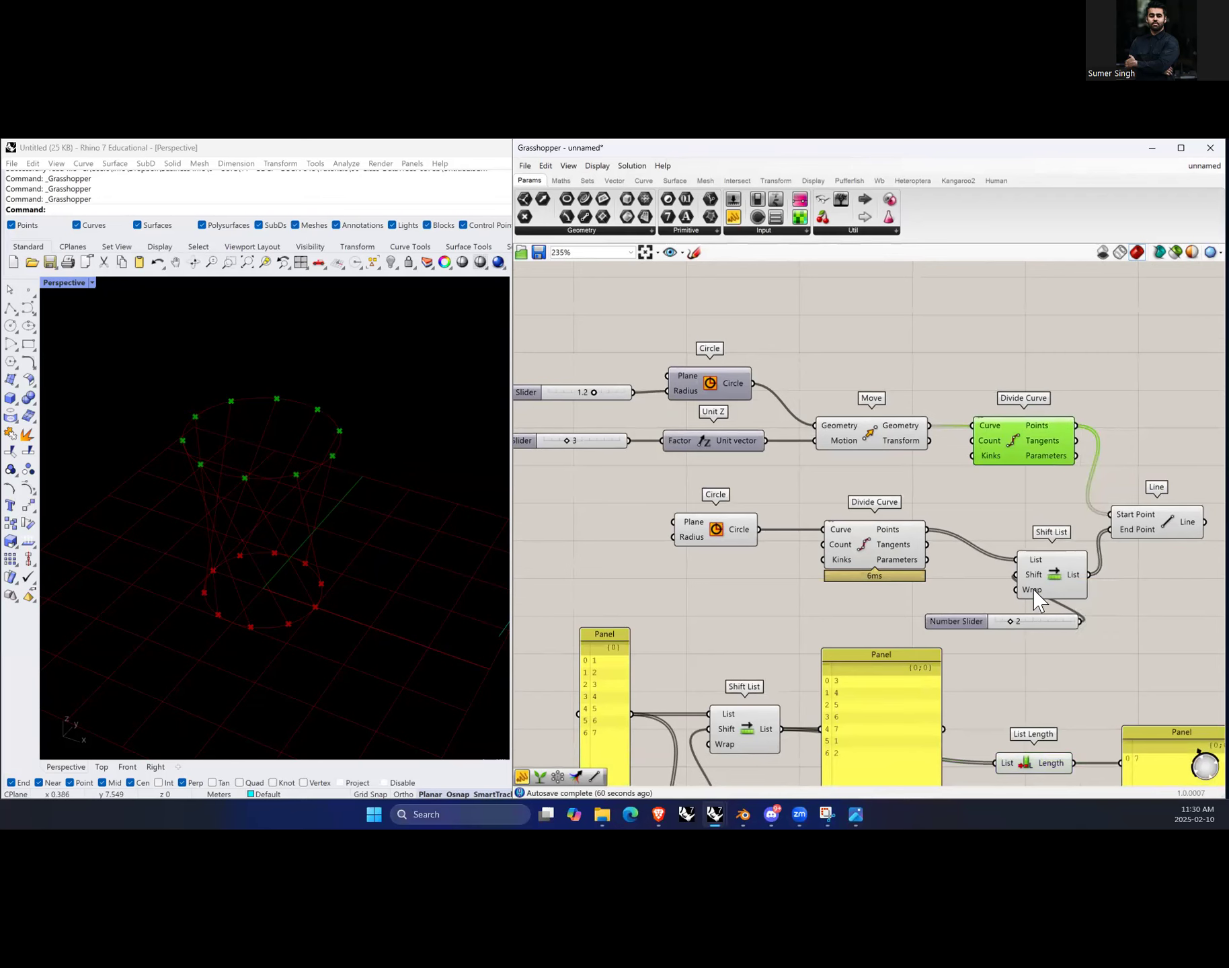
scroll(796, 699, "down", 3)
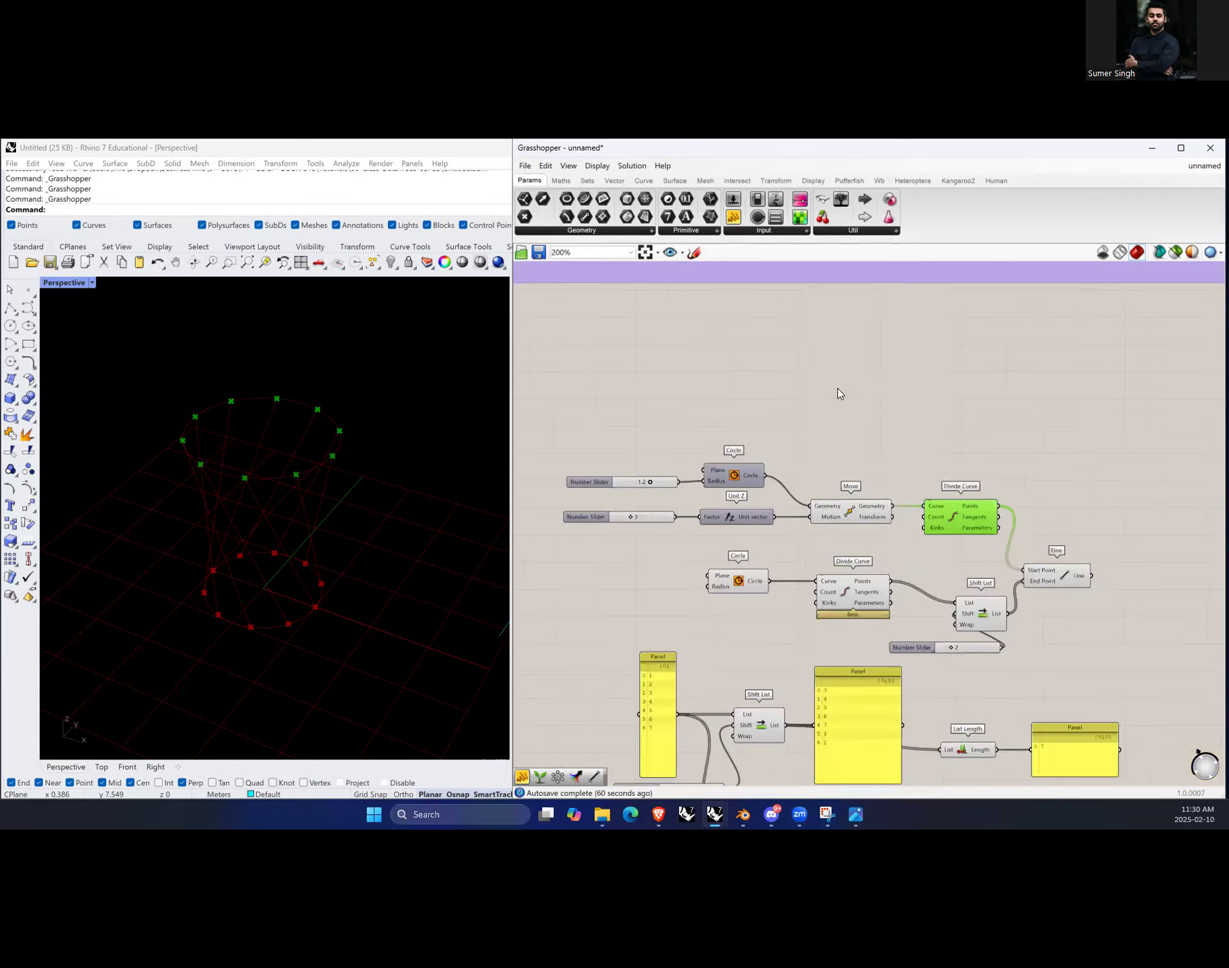
Step: Draw a two-point polyline in the Rhino perspective viewport
scroll(838, 390, "up", 3)
left_click(11, 307)
scroll(422, 358, "down", 3)
left_click(221, 528)
left_click(319, 558)
key("Return")
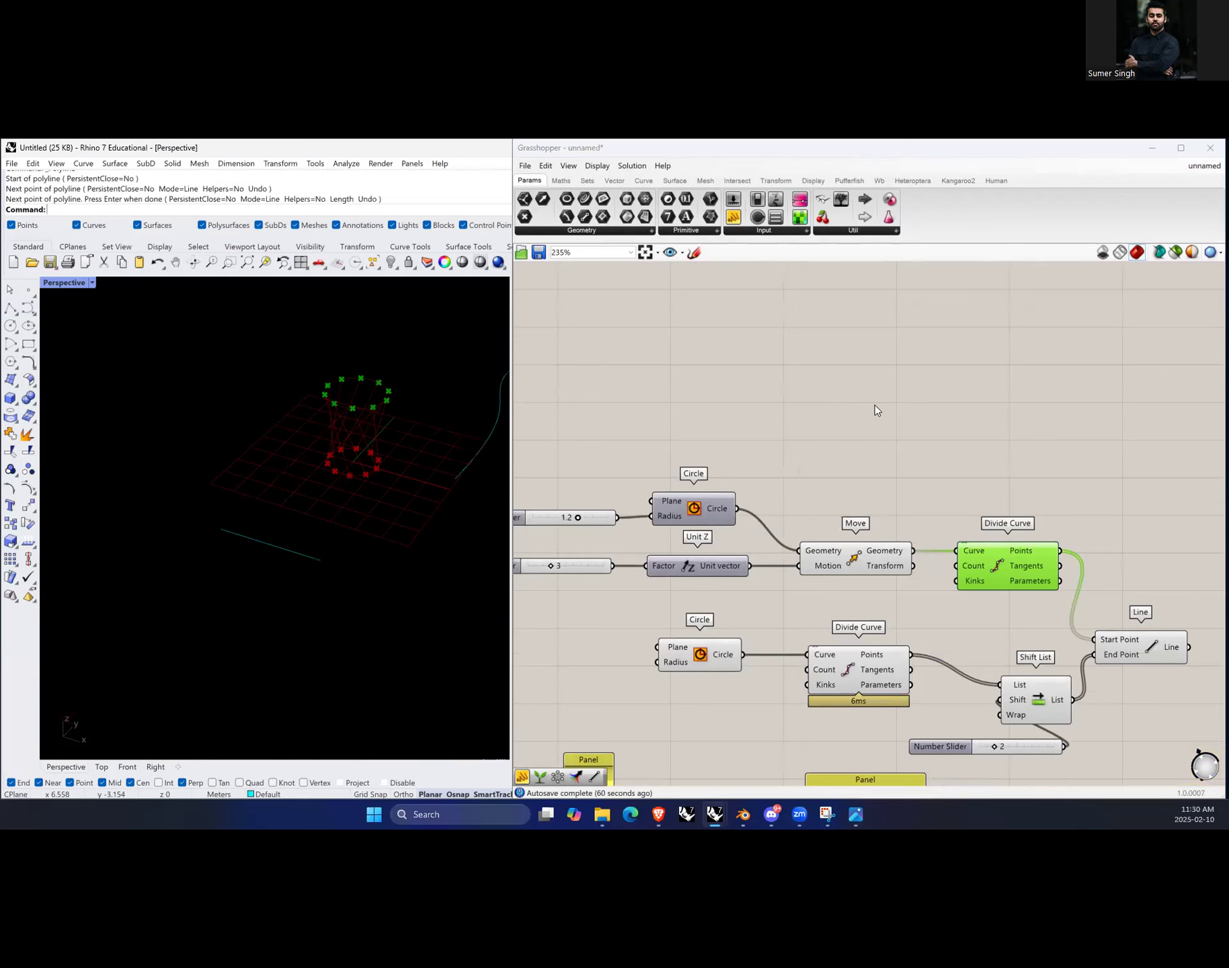
Step: Add a Line parameter to the Grasshopper canvas
double_click(874, 406)
type("line")
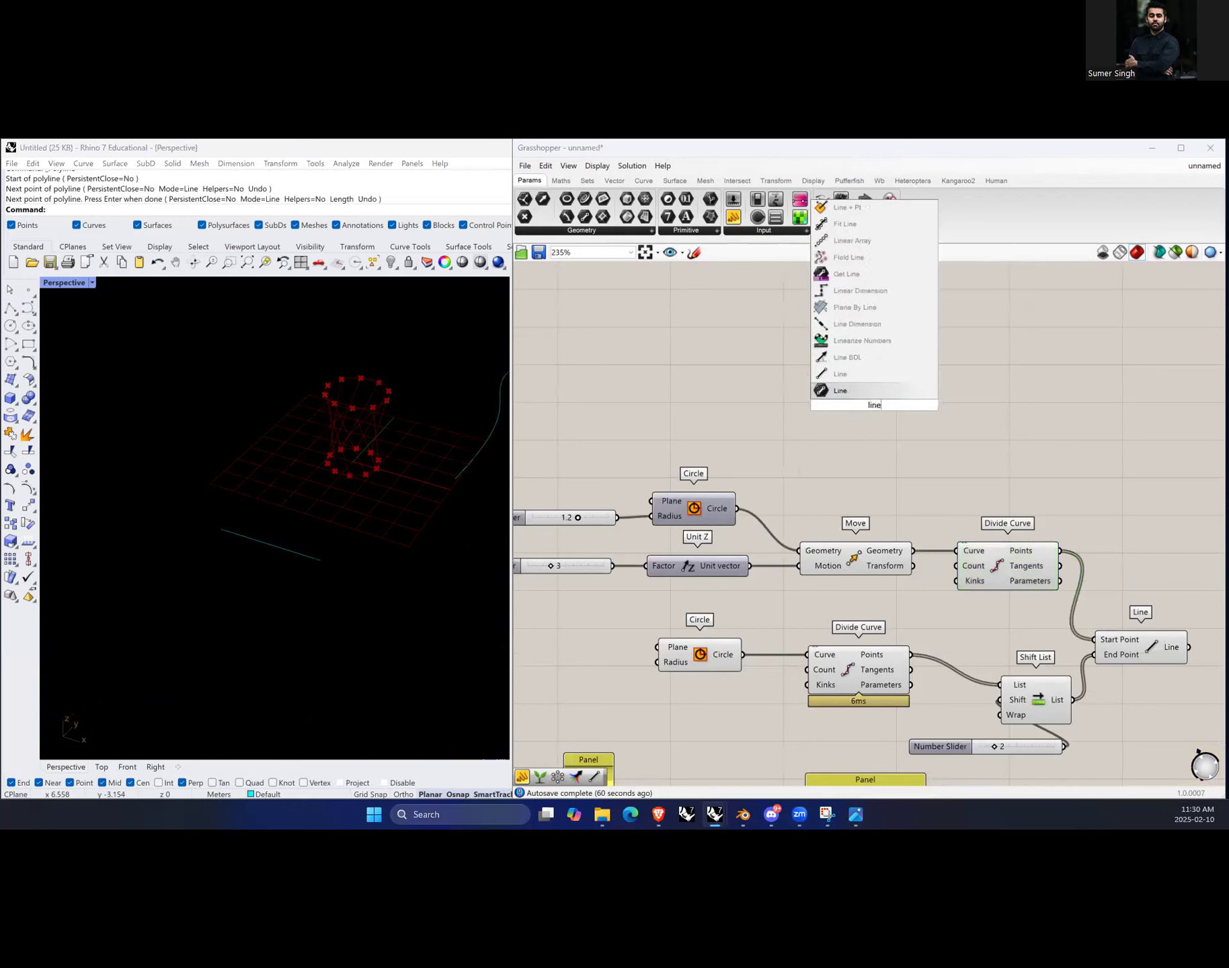
left_click(864, 392)
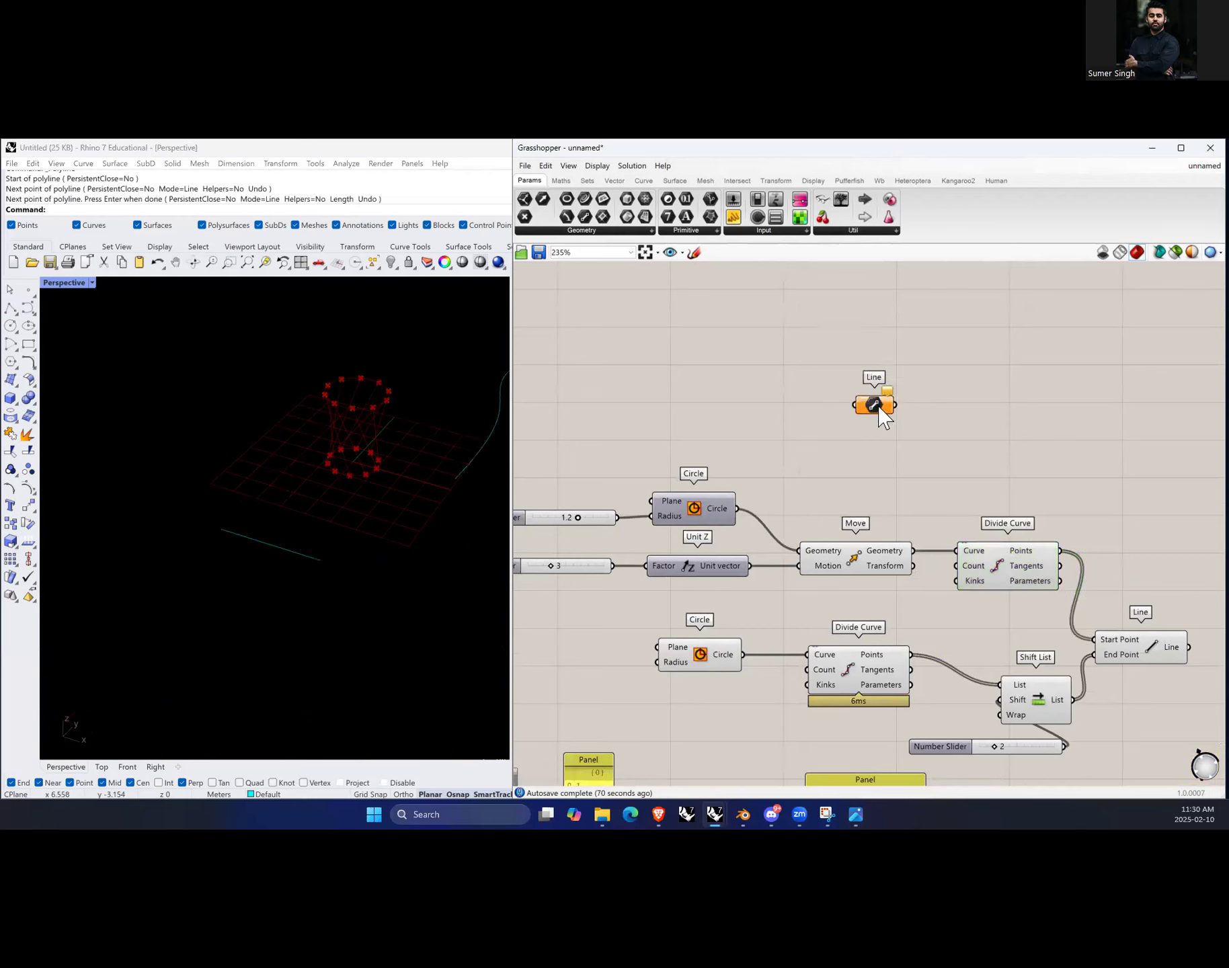
Step: Set one line in the Line parameter by picking the polyline's two endpoints in the viewport
right_click(877, 406)
left_click(928, 541)
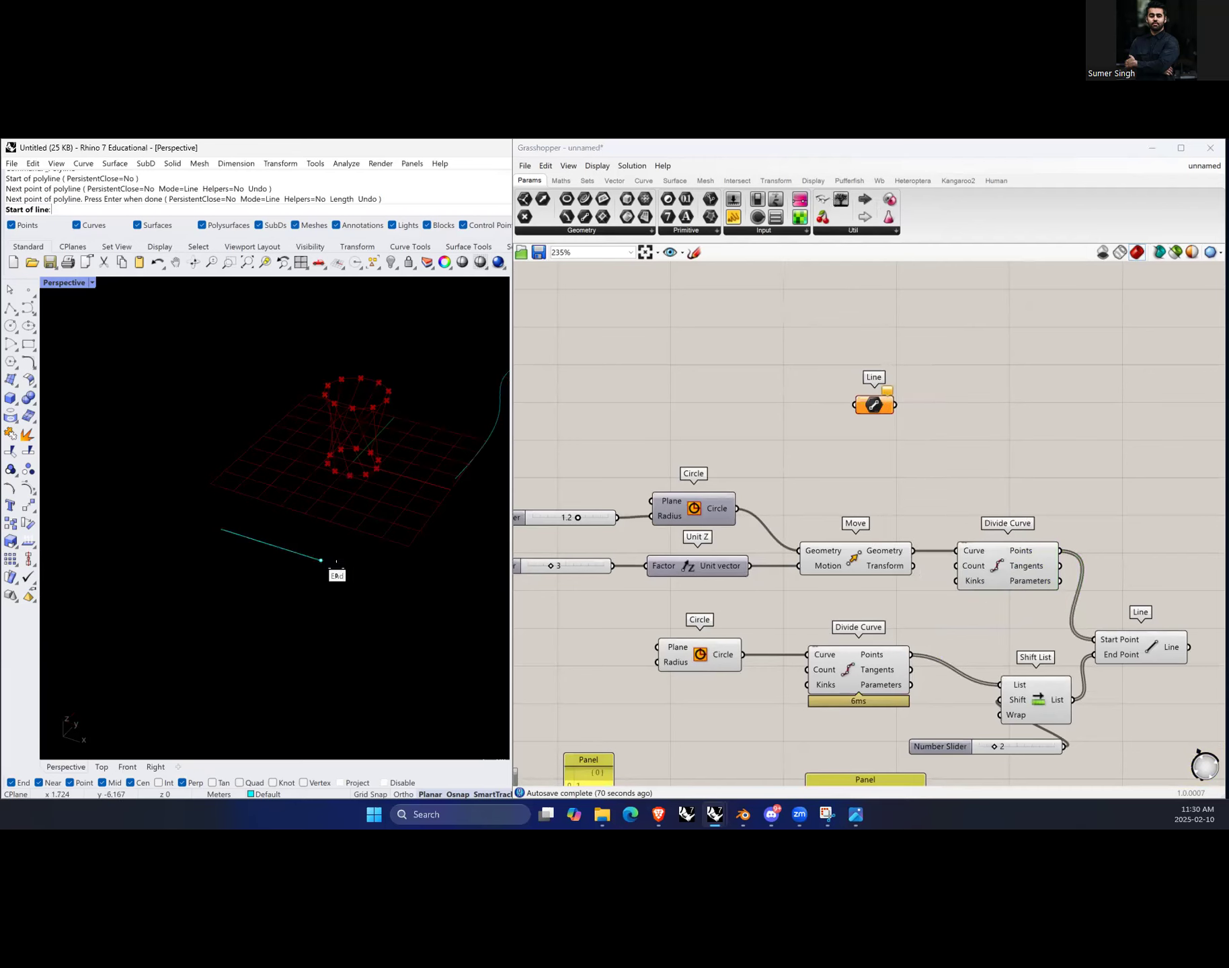
left_click(322, 561)
left_click(221, 530)
left_click(266, 543)
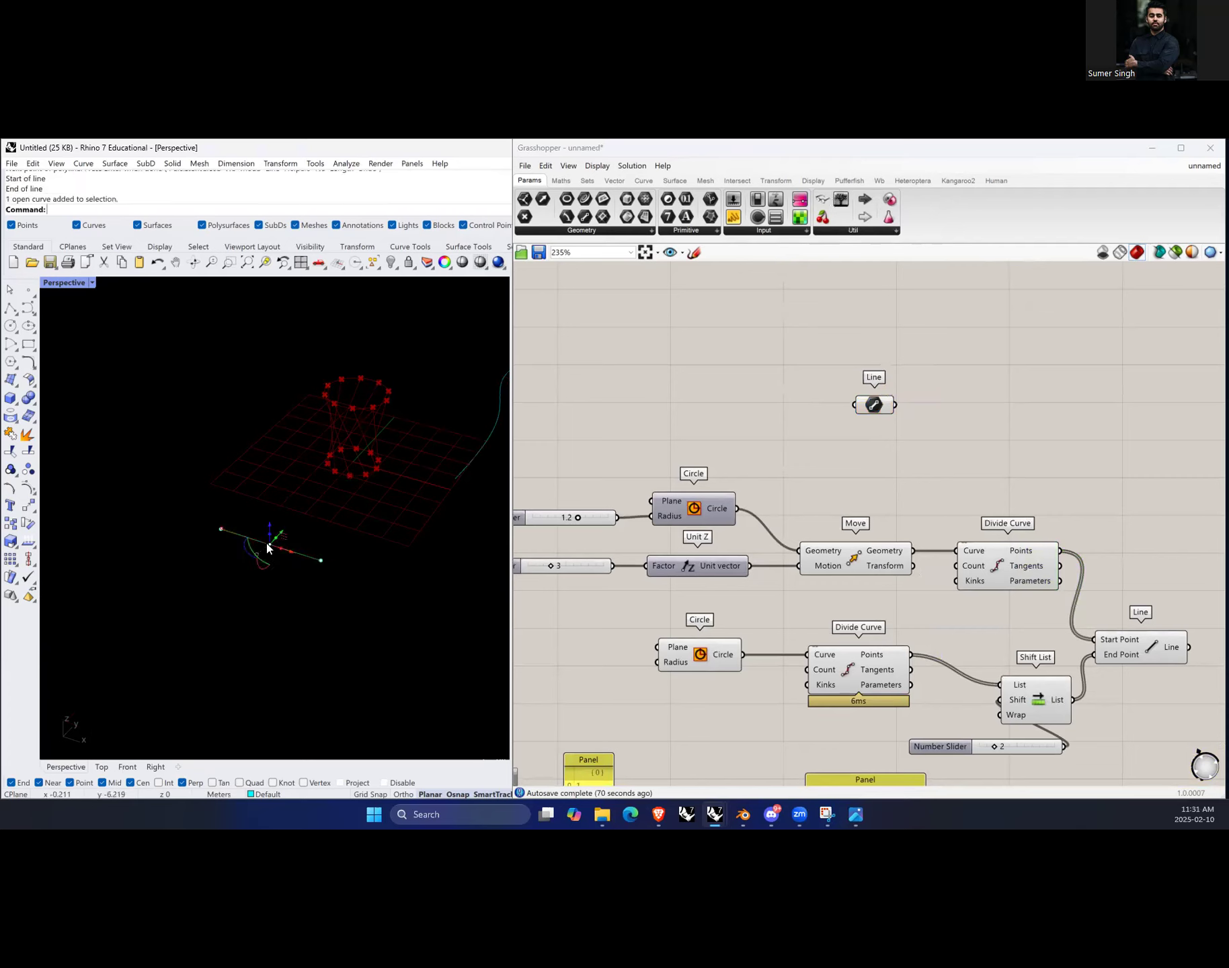
Step: Delete the drawn polyline from the Rhino document and select the Line parameter to preview its stored line
key("Delete")
scroll(276, 554, "up", 10)
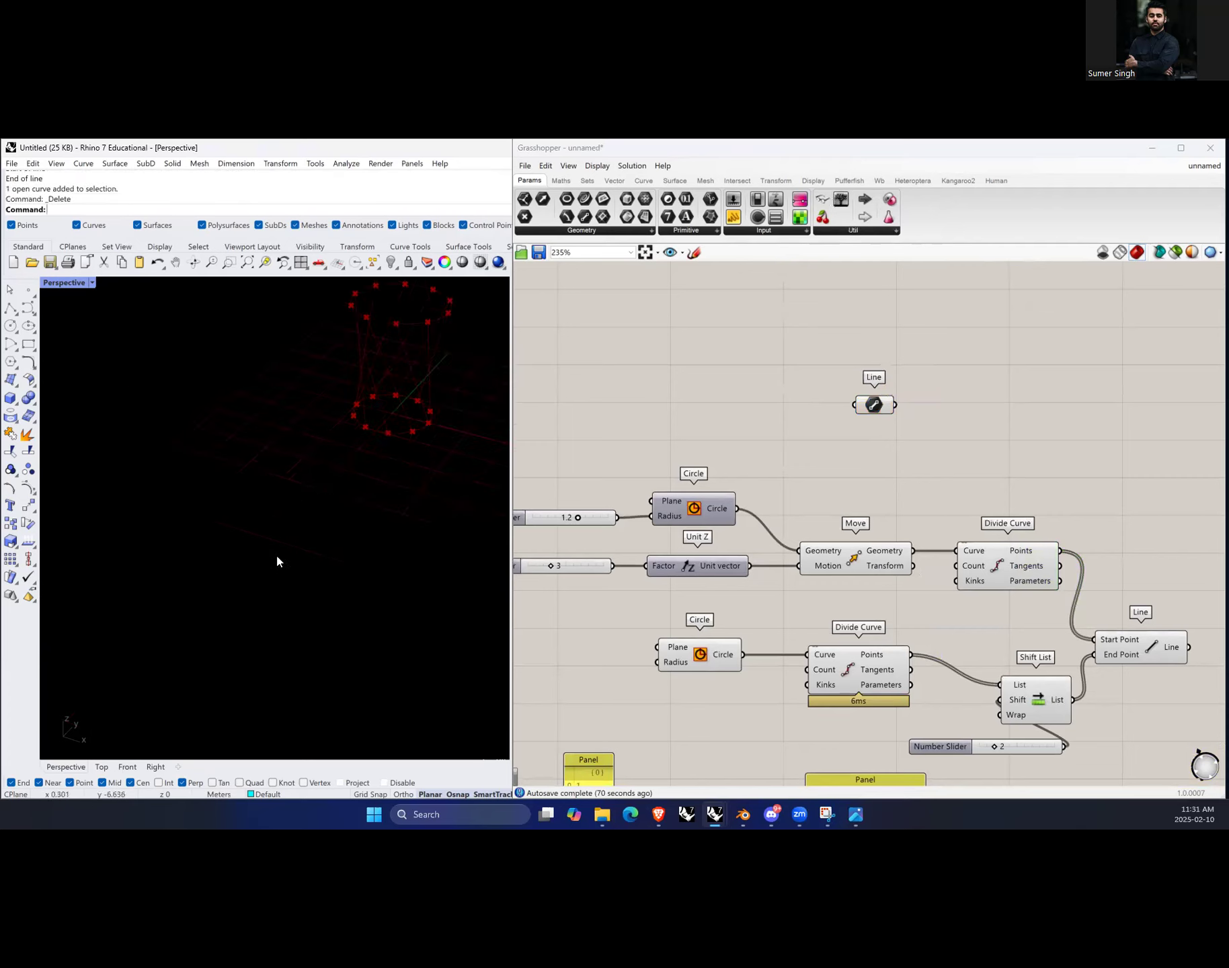
scroll(271, 563, "down", 5)
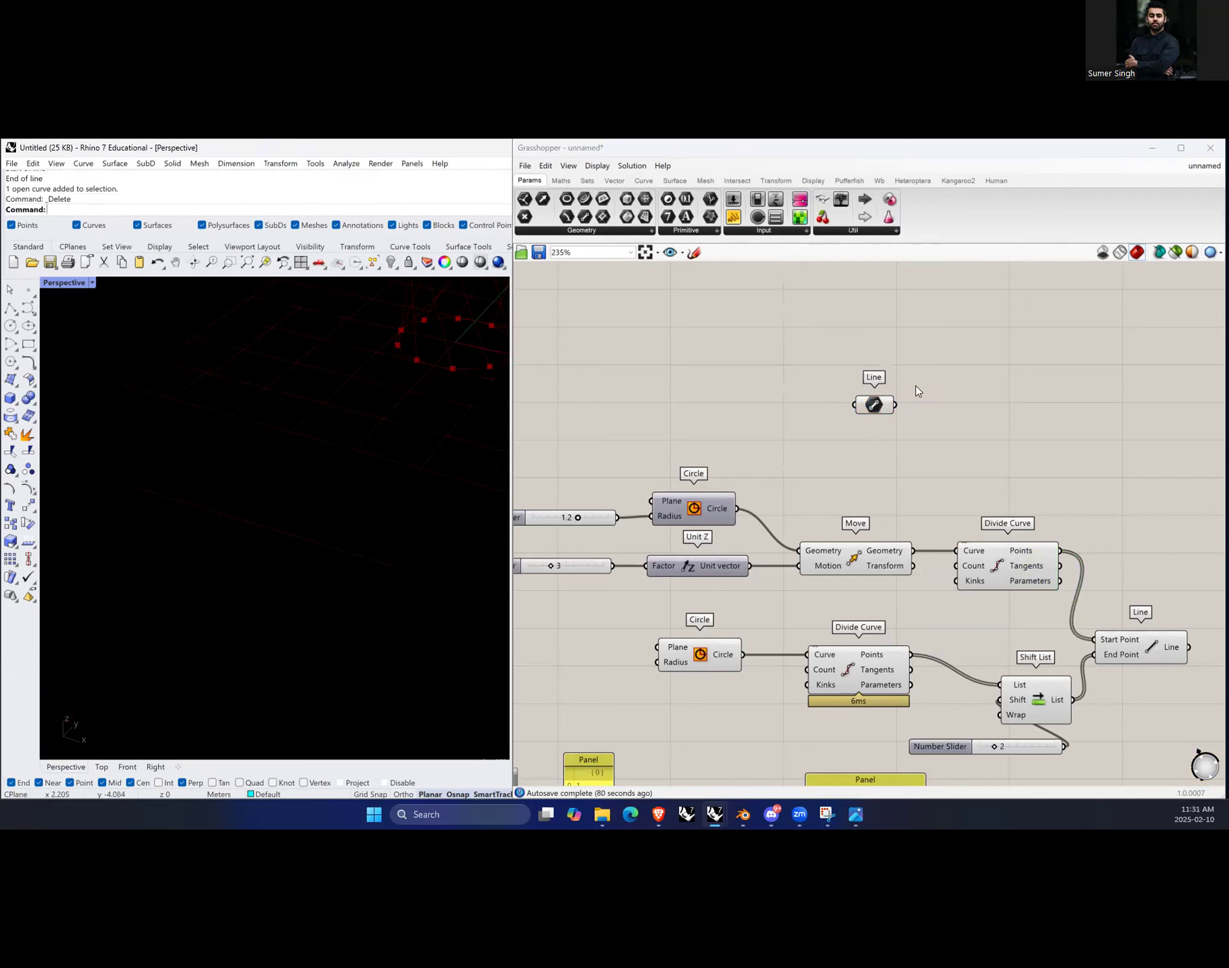
left_click(878, 408)
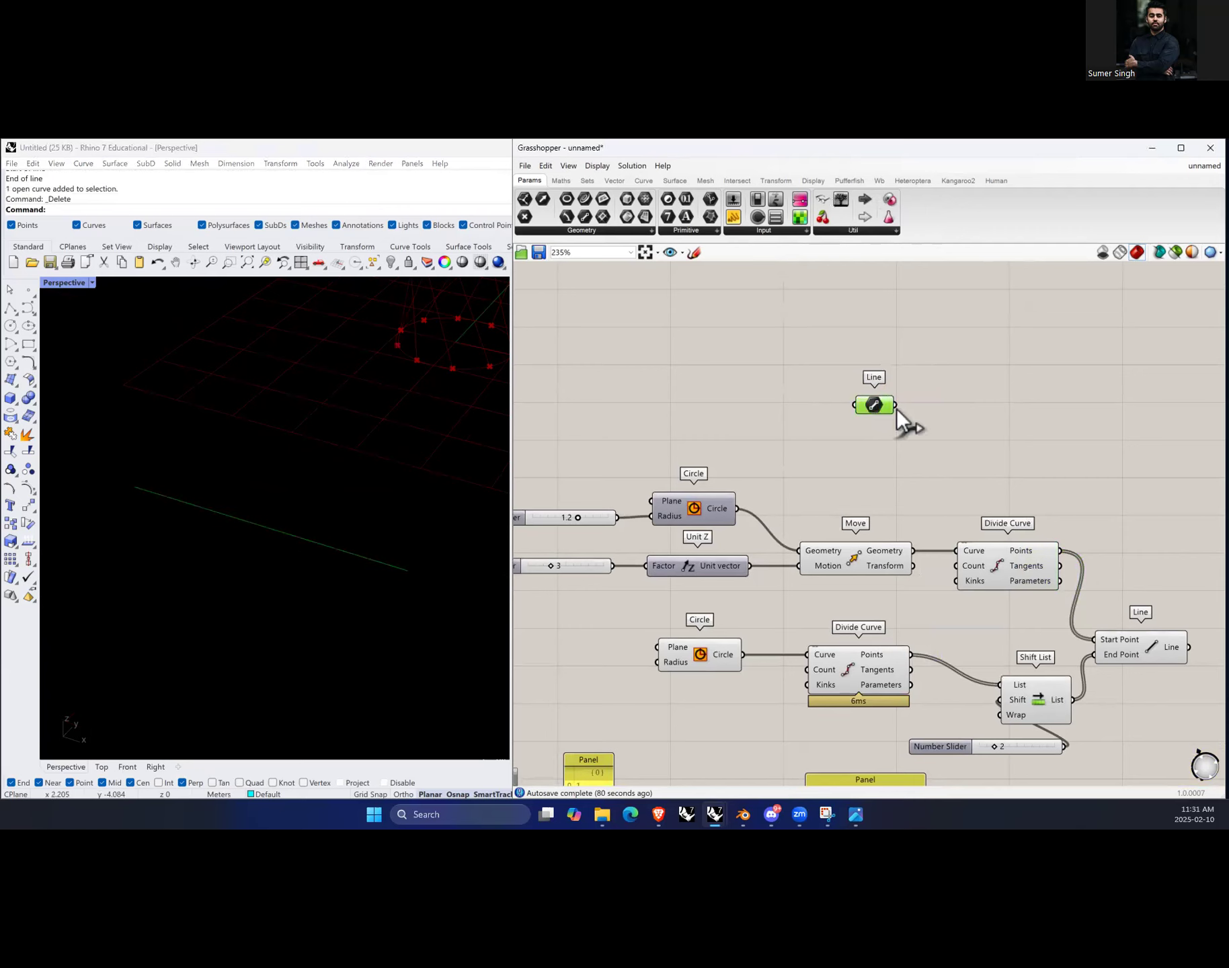
Step: Add a Shift List component beside the Line parameter, wire the line into its List input, and position it
double_click(965, 411)
type("shift list")
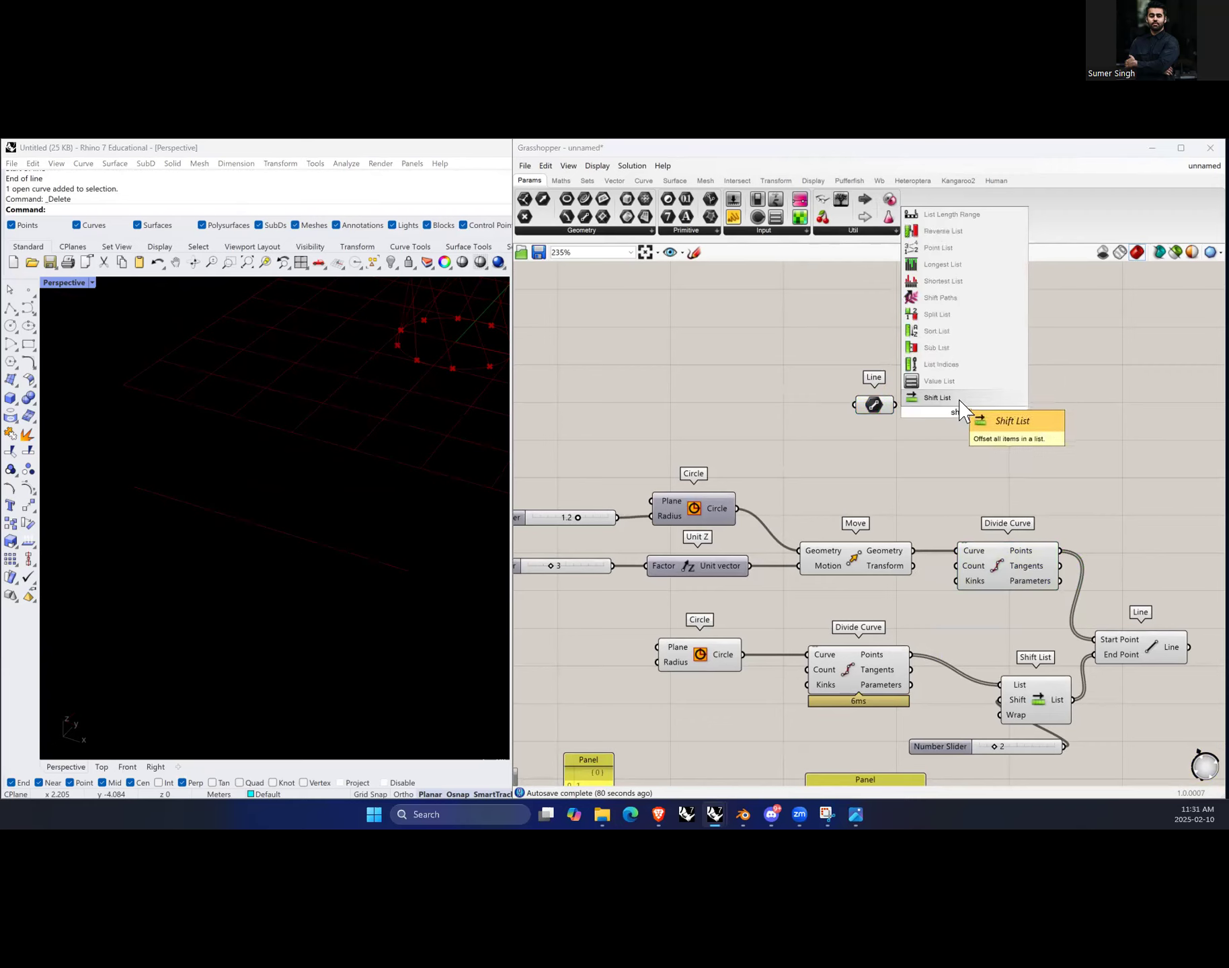
left_click(966, 399)
left_click_drag(963, 406, 974, 415)
mouse_move(996, 416)
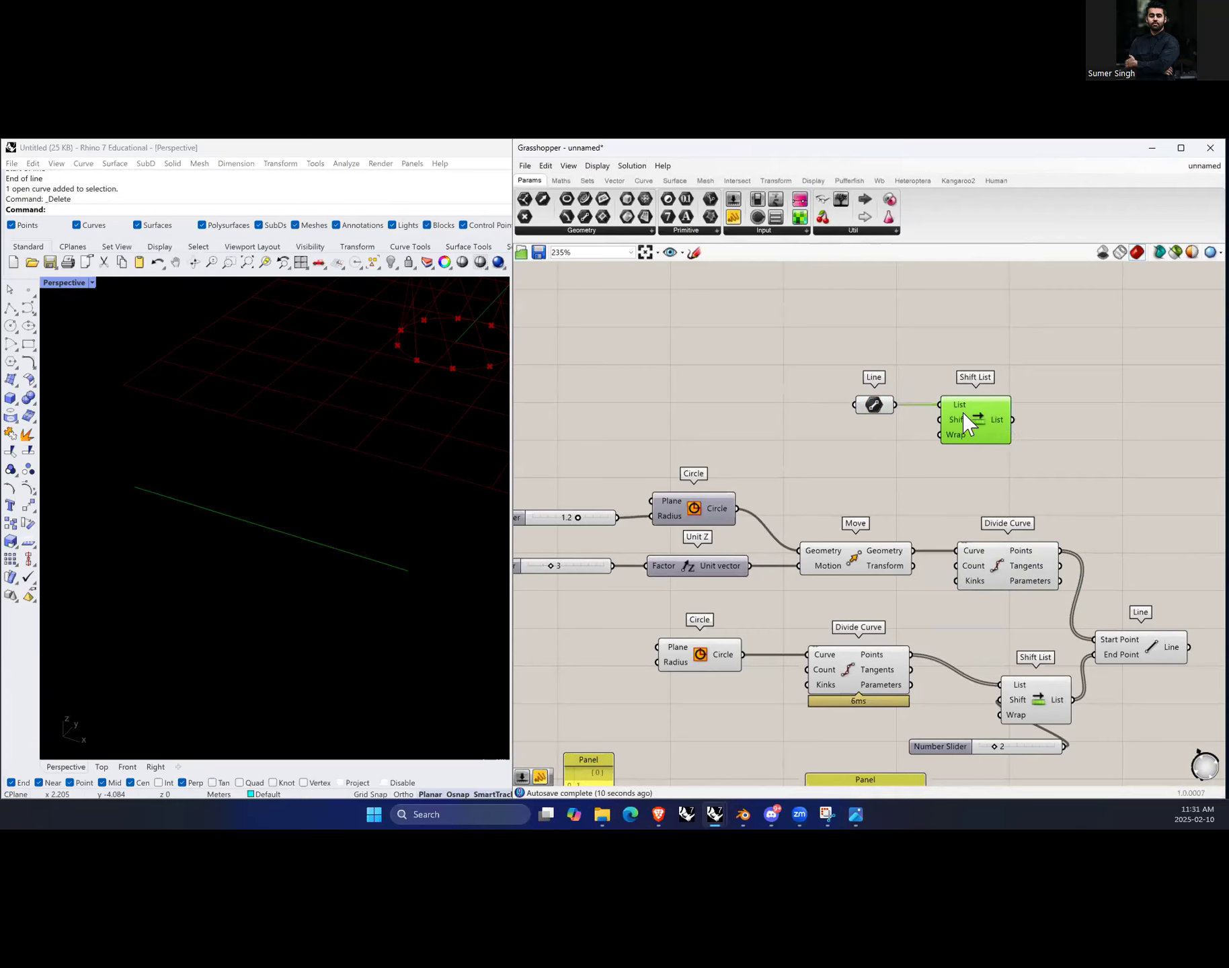
left_click(1041, 385)
left_click_drag(1035, 356, 975, 368)
double_click(946, 345)
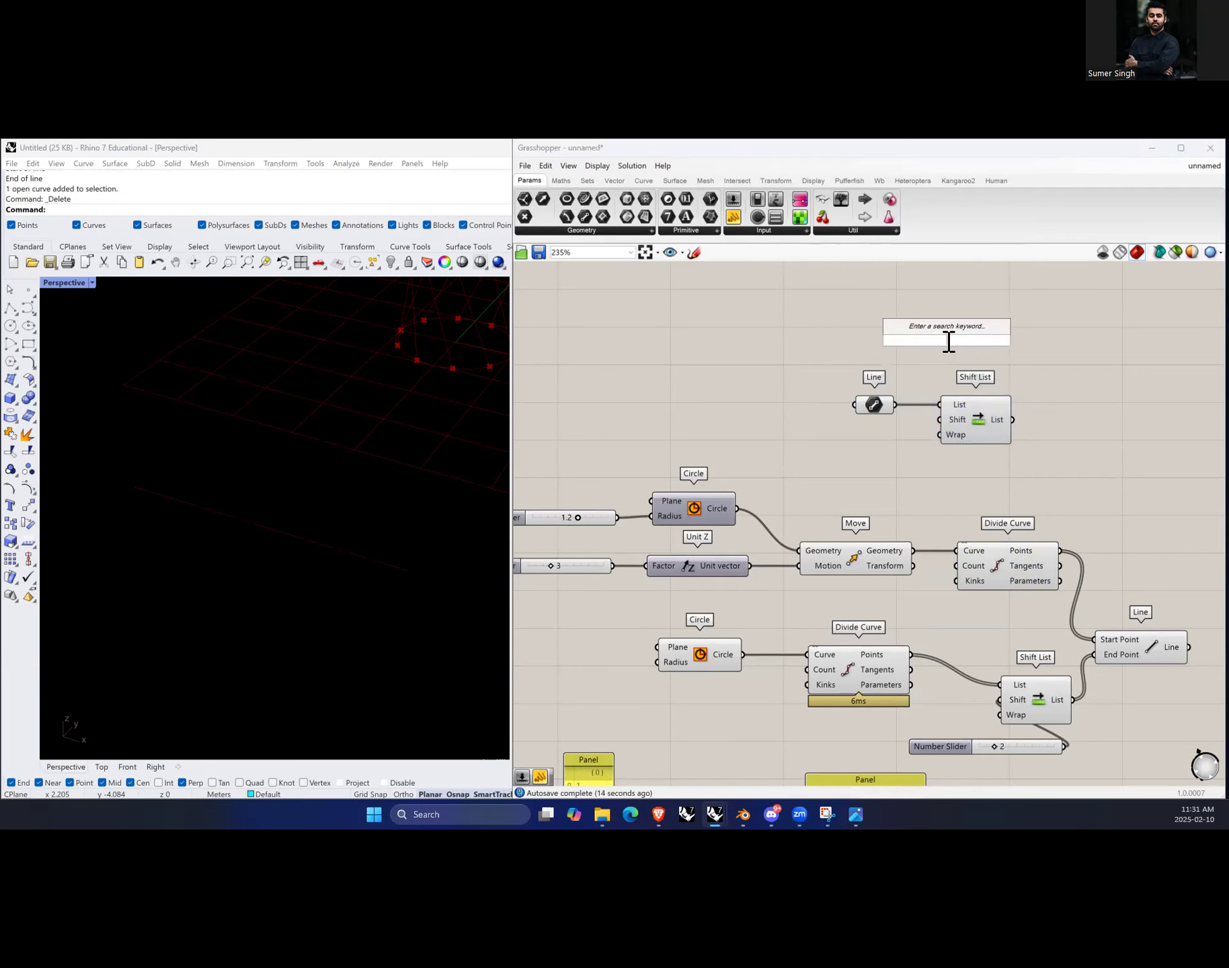
left_click(1008, 572)
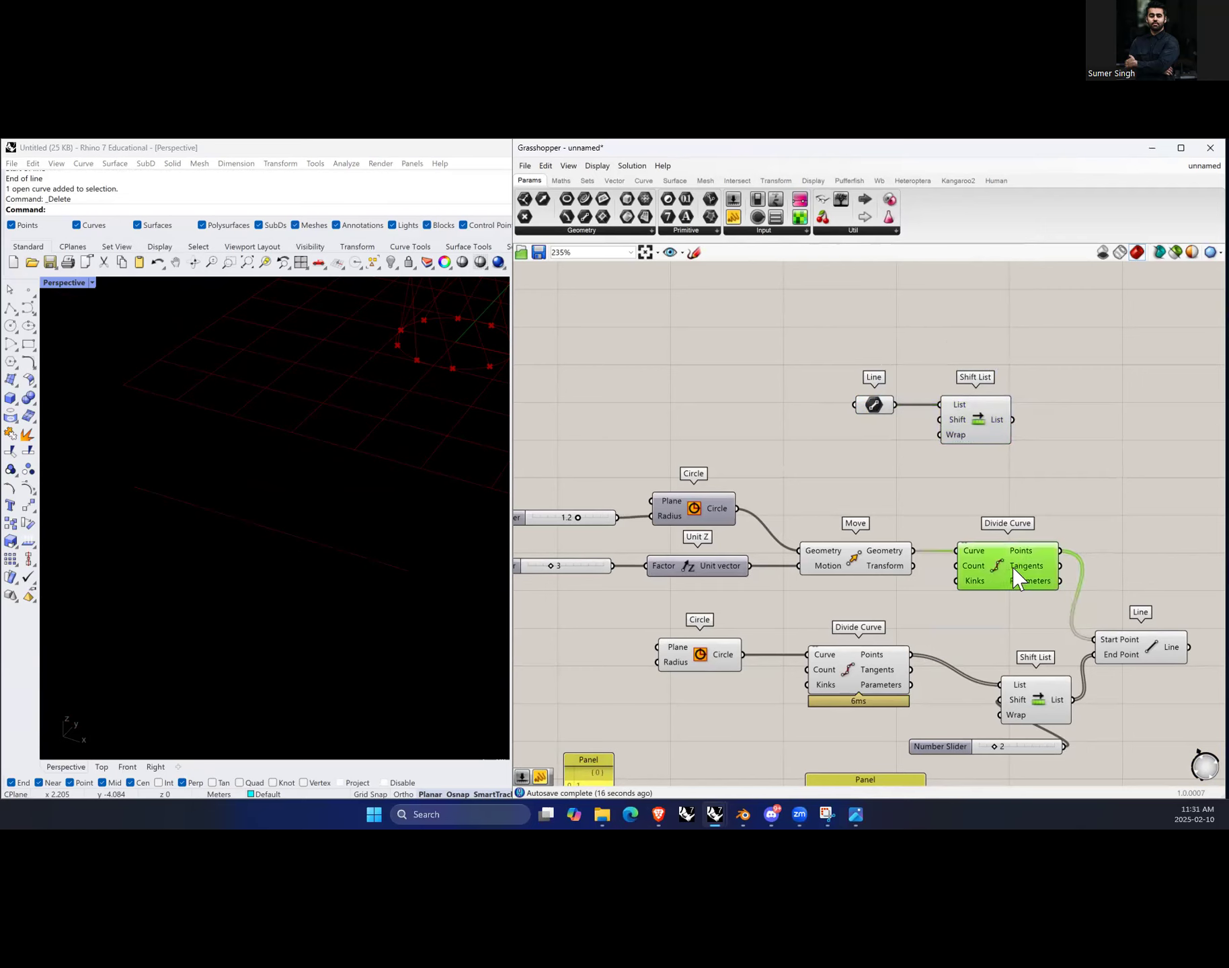
left_click_drag(979, 419, 988, 424)
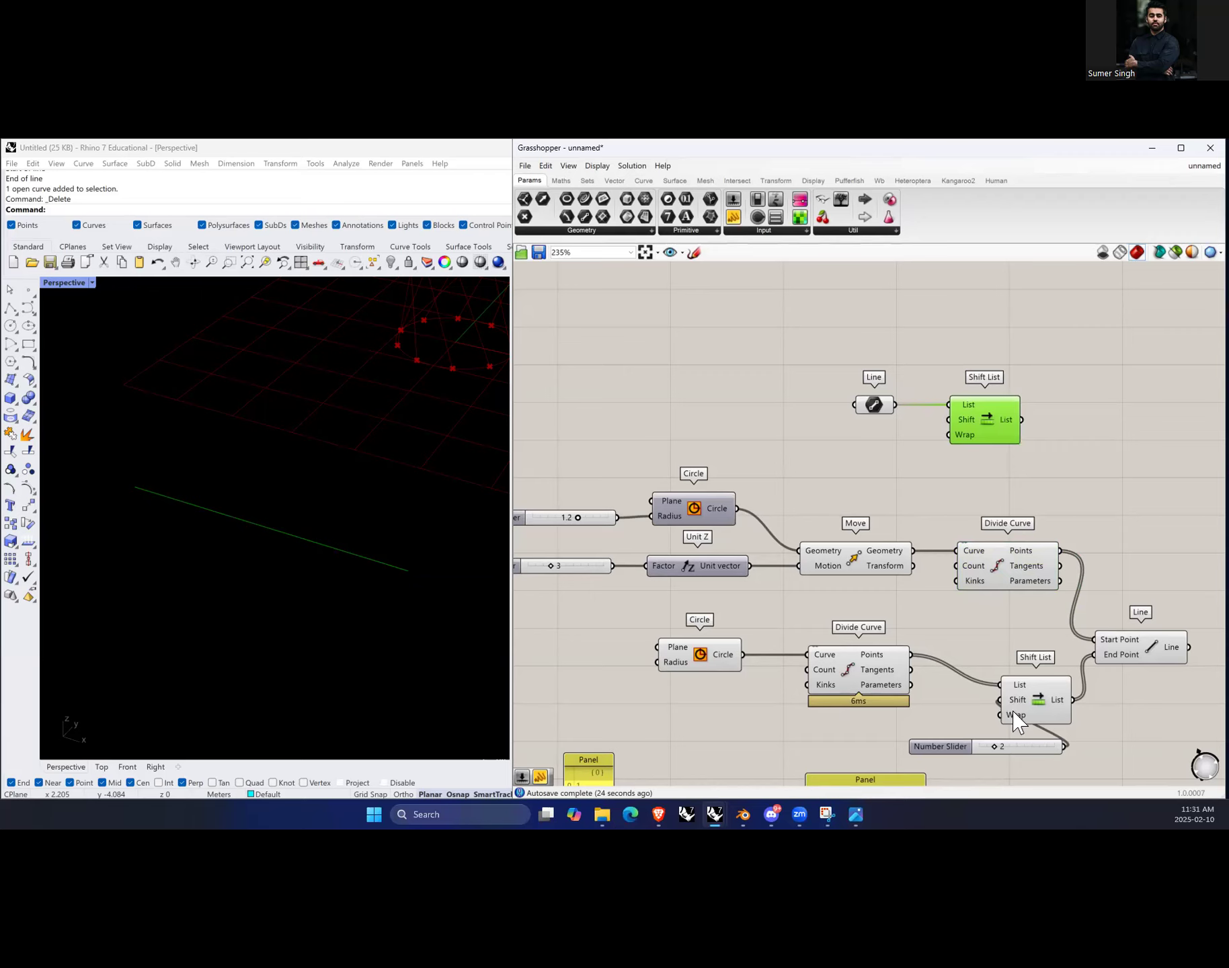
Step: Zoom around the canvas to review the earlier Shift List, panel definitions and the upper Divide Curve
scroll(914, 625, "down", 4)
scroll(750, 682, "down", 3)
scroll(749, 760, "up", 4)
scroll(767, 724, "up", 5)
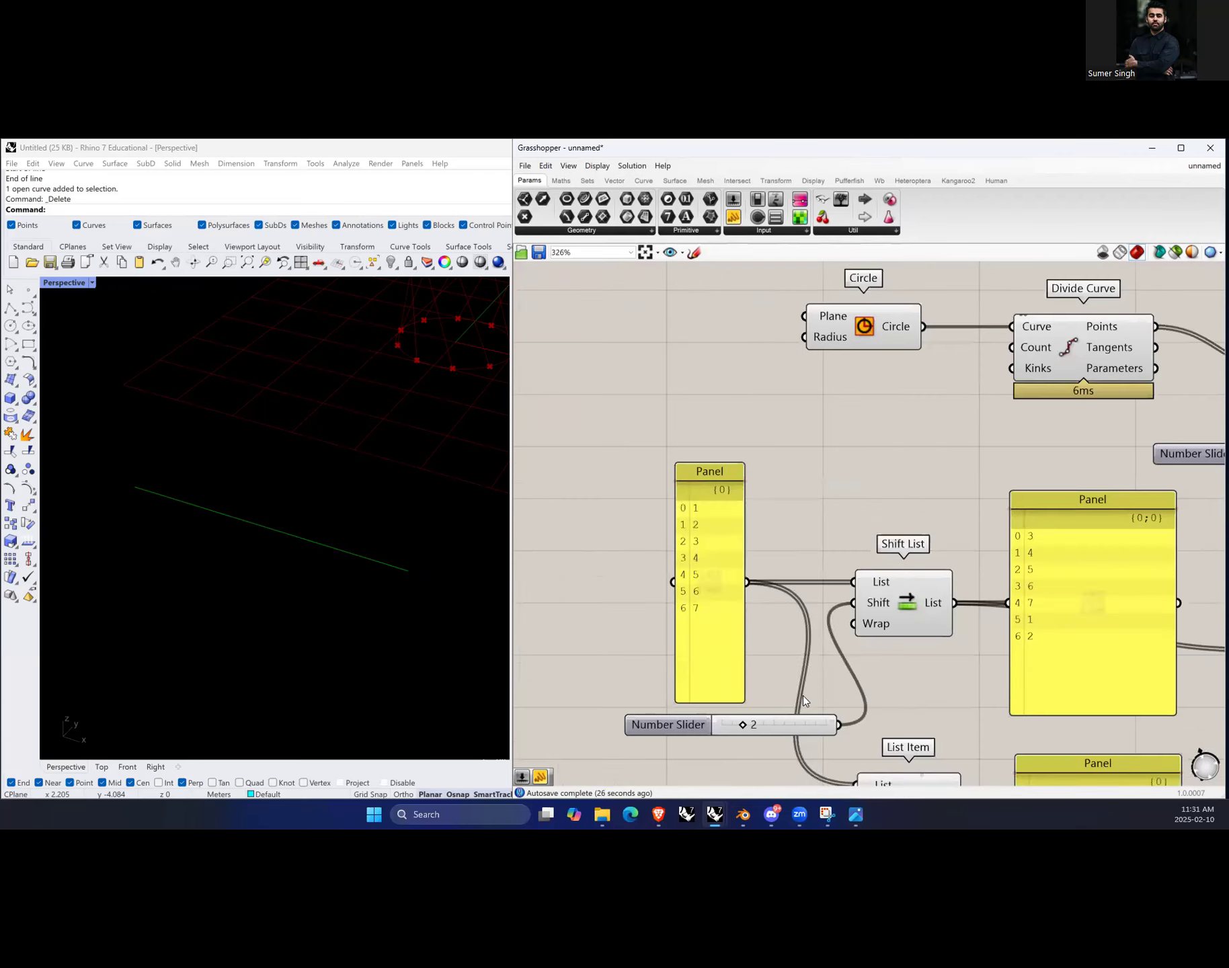
scroll(692, 620, "down", 2)
scroll(889, 642, "up", 1)
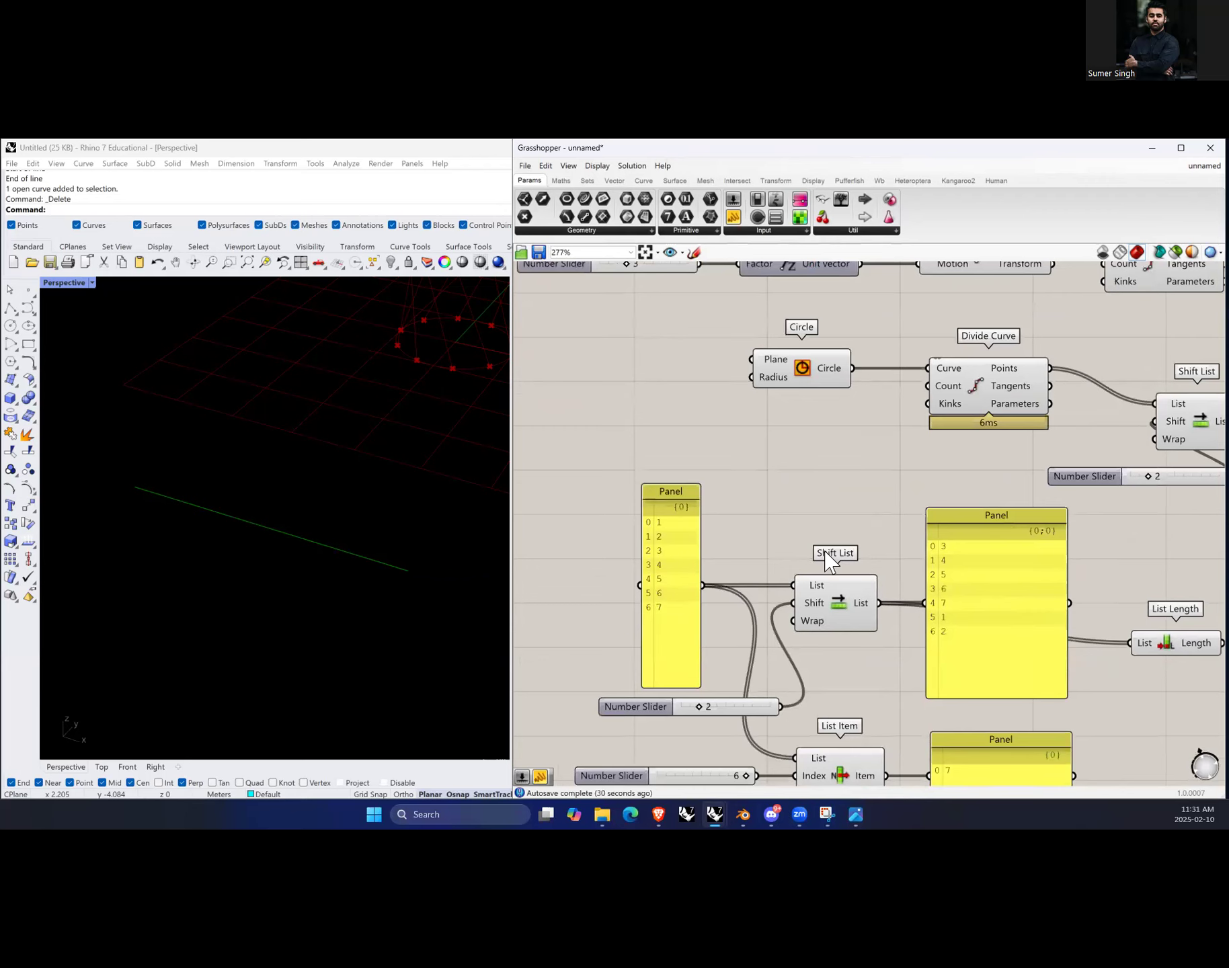
scroll(787, 592, "down", 5)
scroll(933, 497, "up", 4)
left_click(1004, 461)
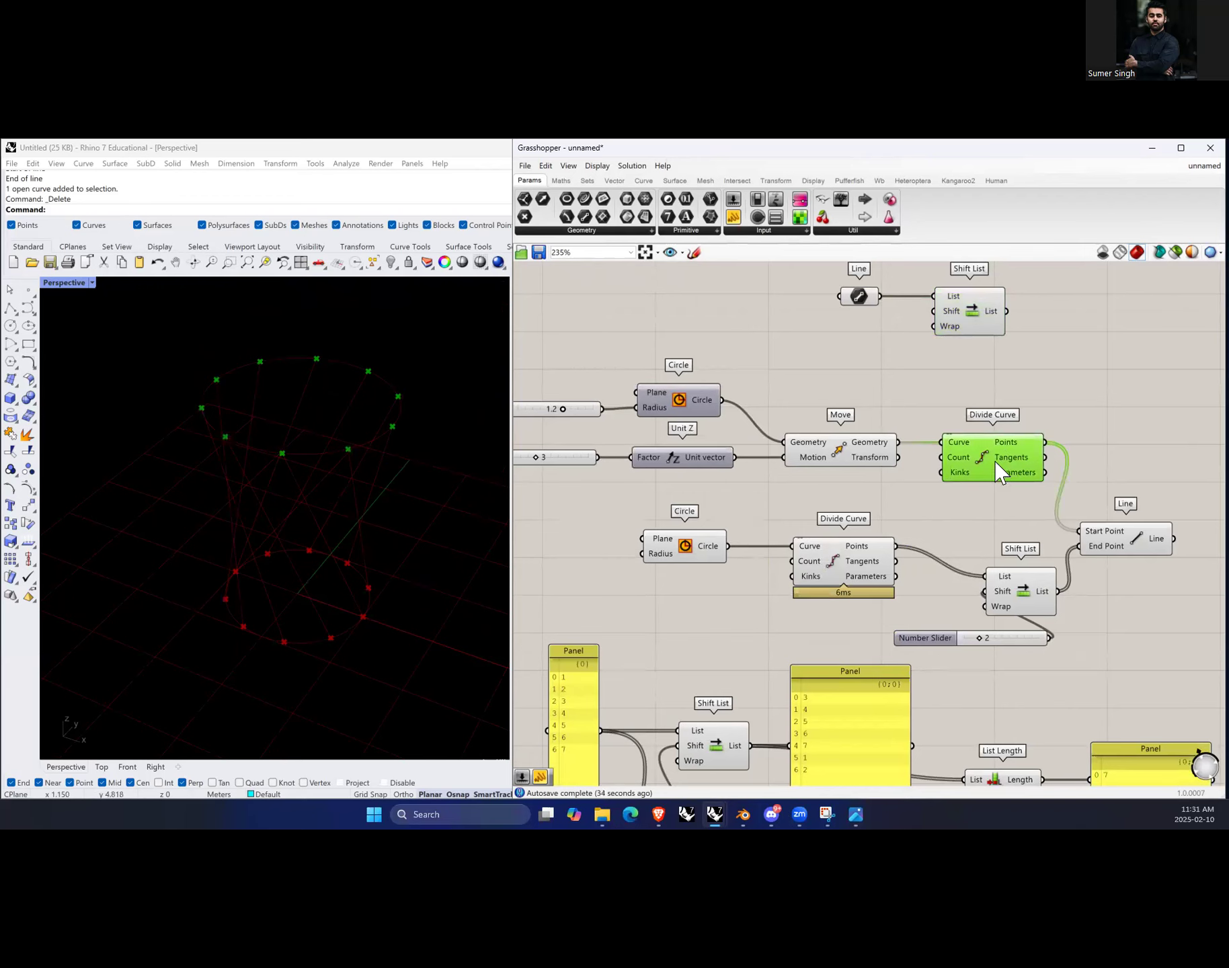
mouse_move(996, 464)
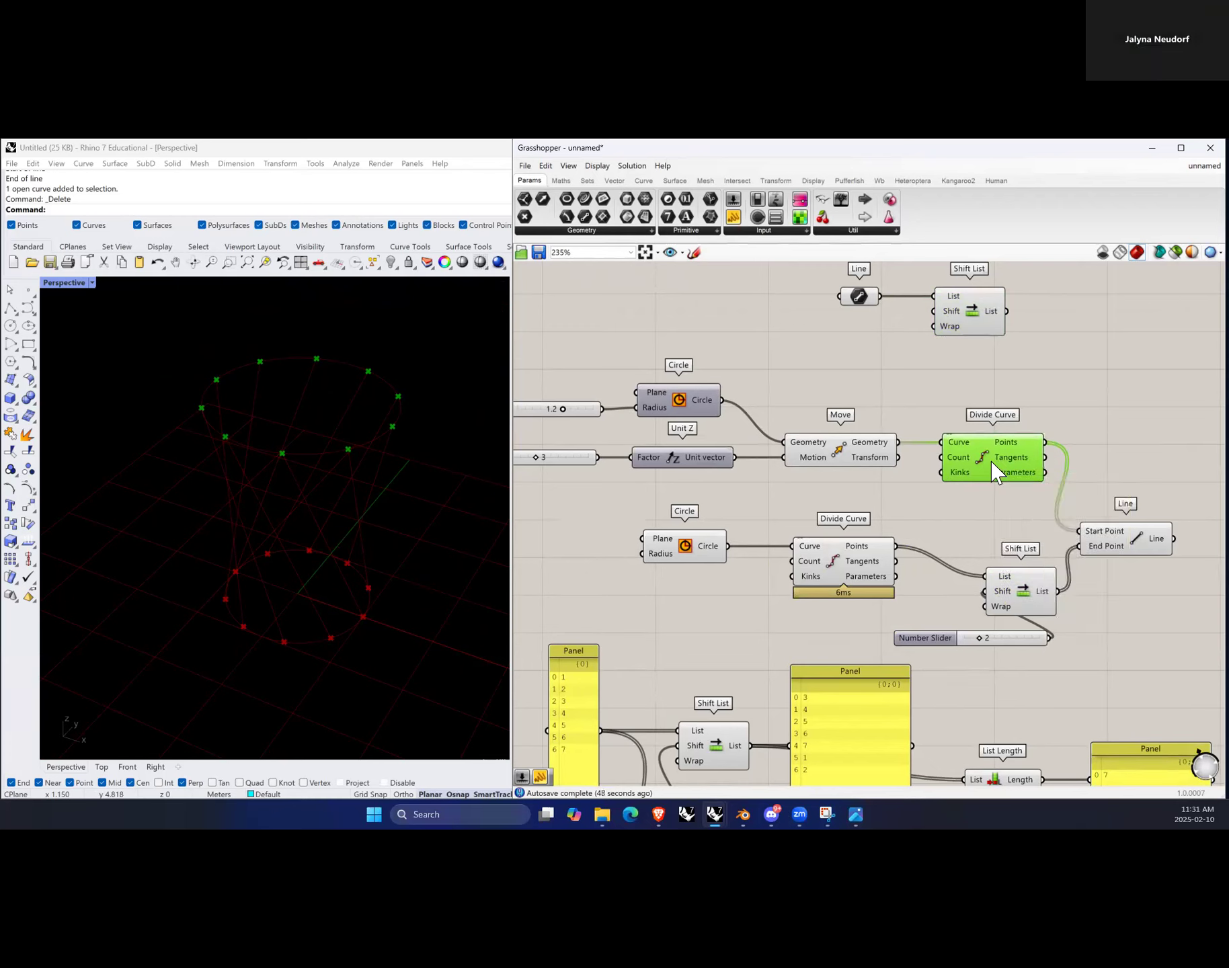
left_click(1087, 417)
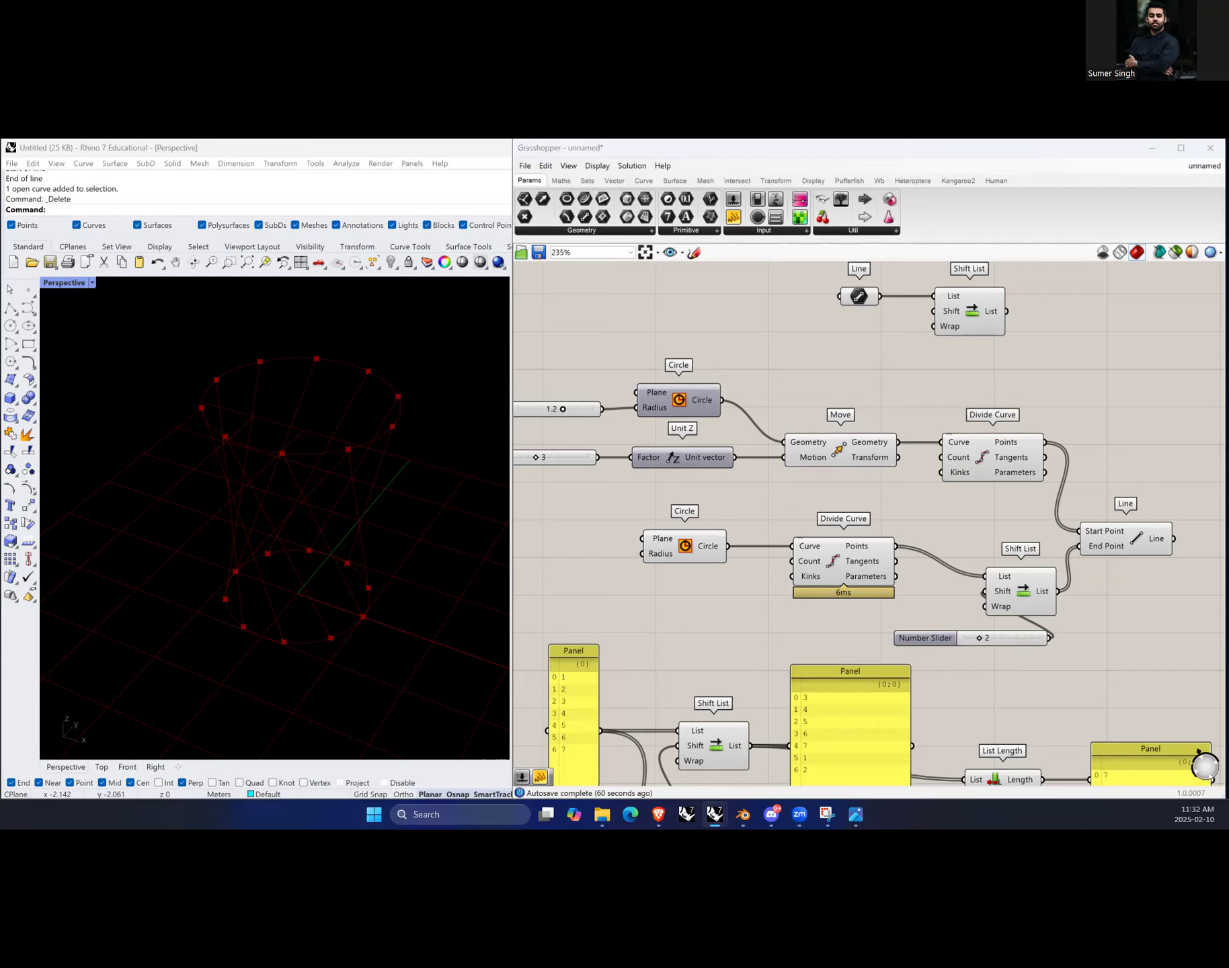
Step: Select all components of the current definition and group them together
scroll(840, 493, "down", 3)
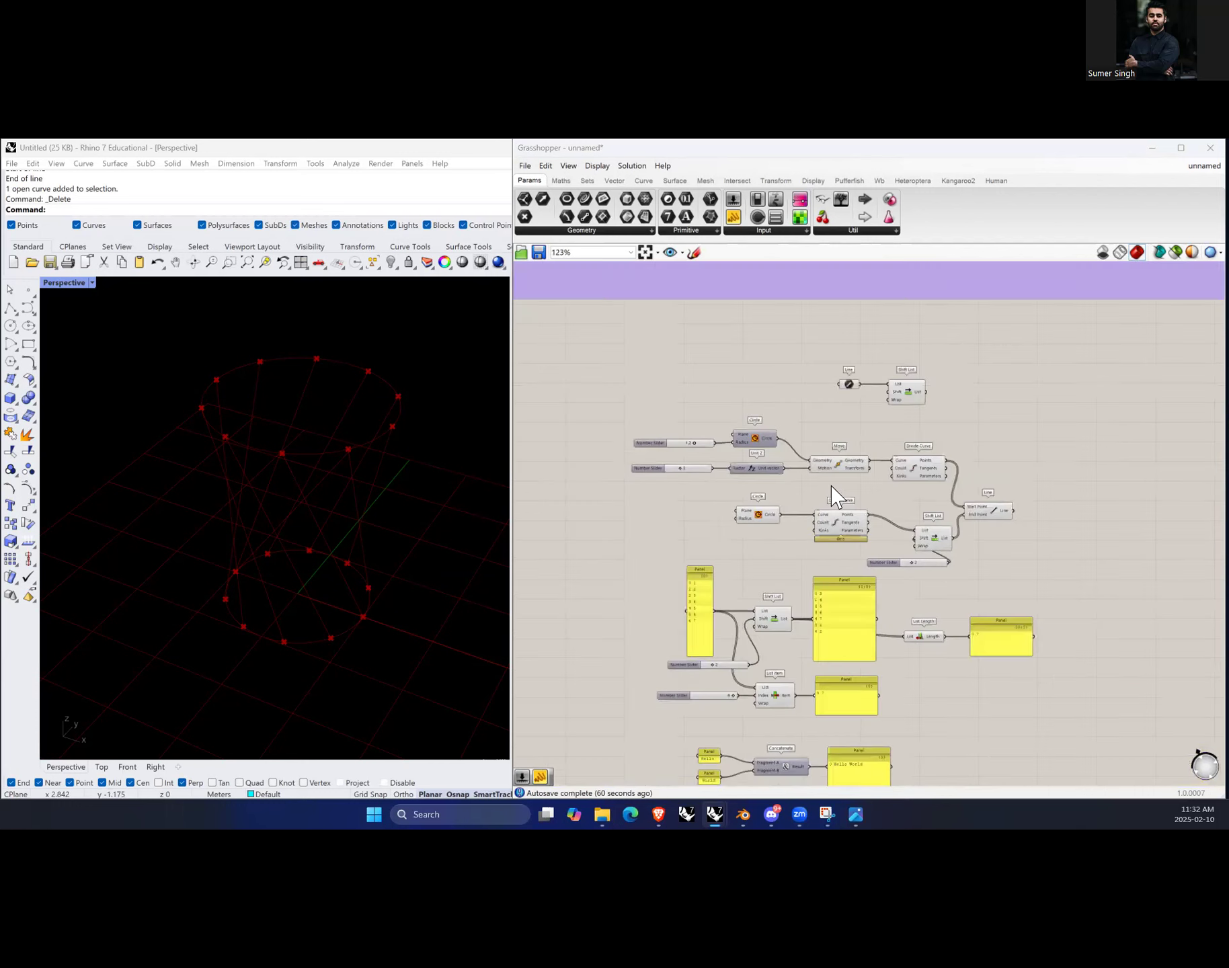
left_click_drag(1063, 356, 629, 526)
scroll(737, 392, "down", 4)
left_click(952, 417)
left_click_drag(908, 381, 665, 601)
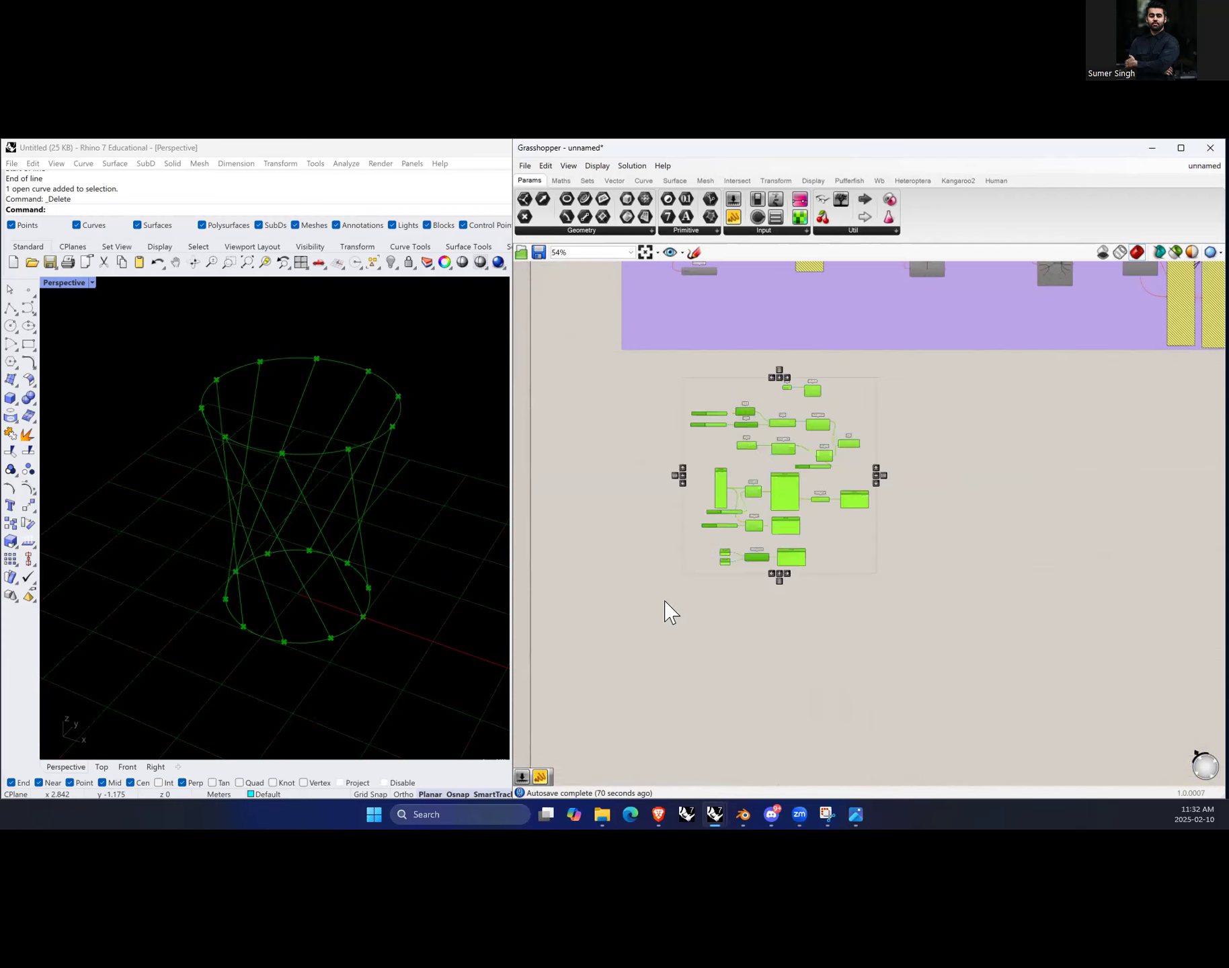
key("ctrl+g")
left_click_drag(896, 366, 635, 592)
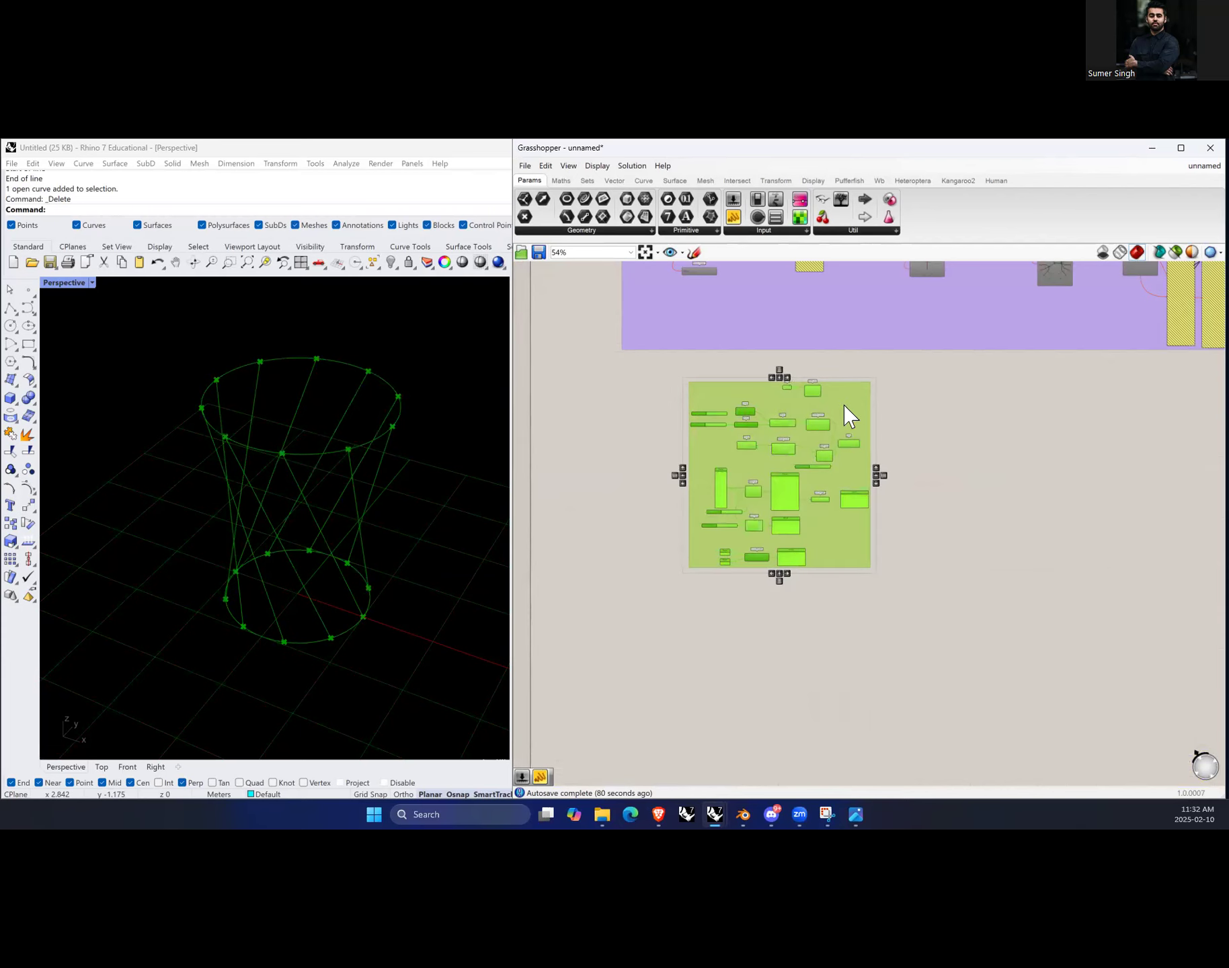
left_click(935, 499)
Step: Add a Hexagonal grid component in an empty area of the canvas
scroll(742, 461, "down", 4)
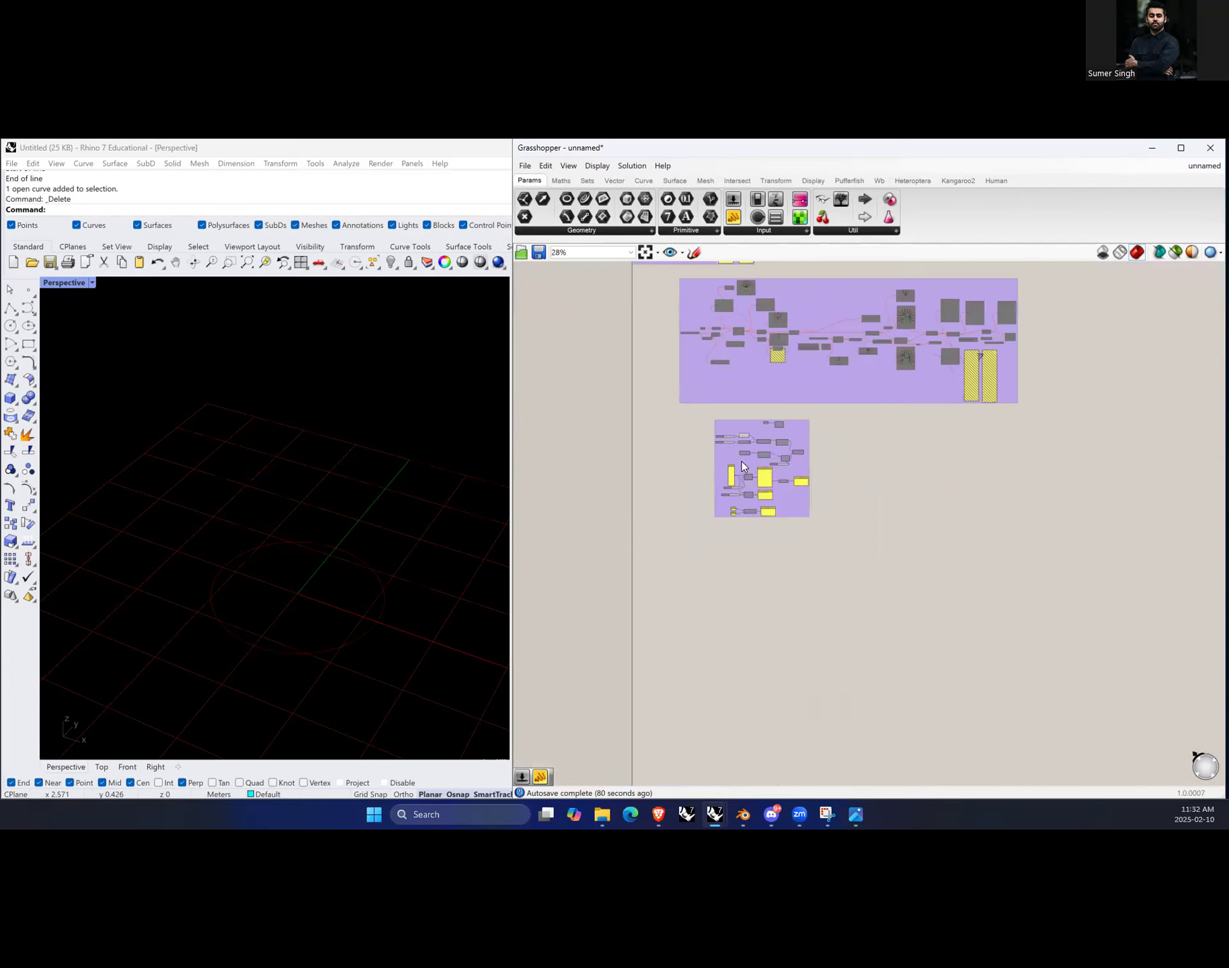
scroll(773, 540, "down", 2)
scroll(257, 511, "down", 6)
scroll(269, 525, "down", 2)
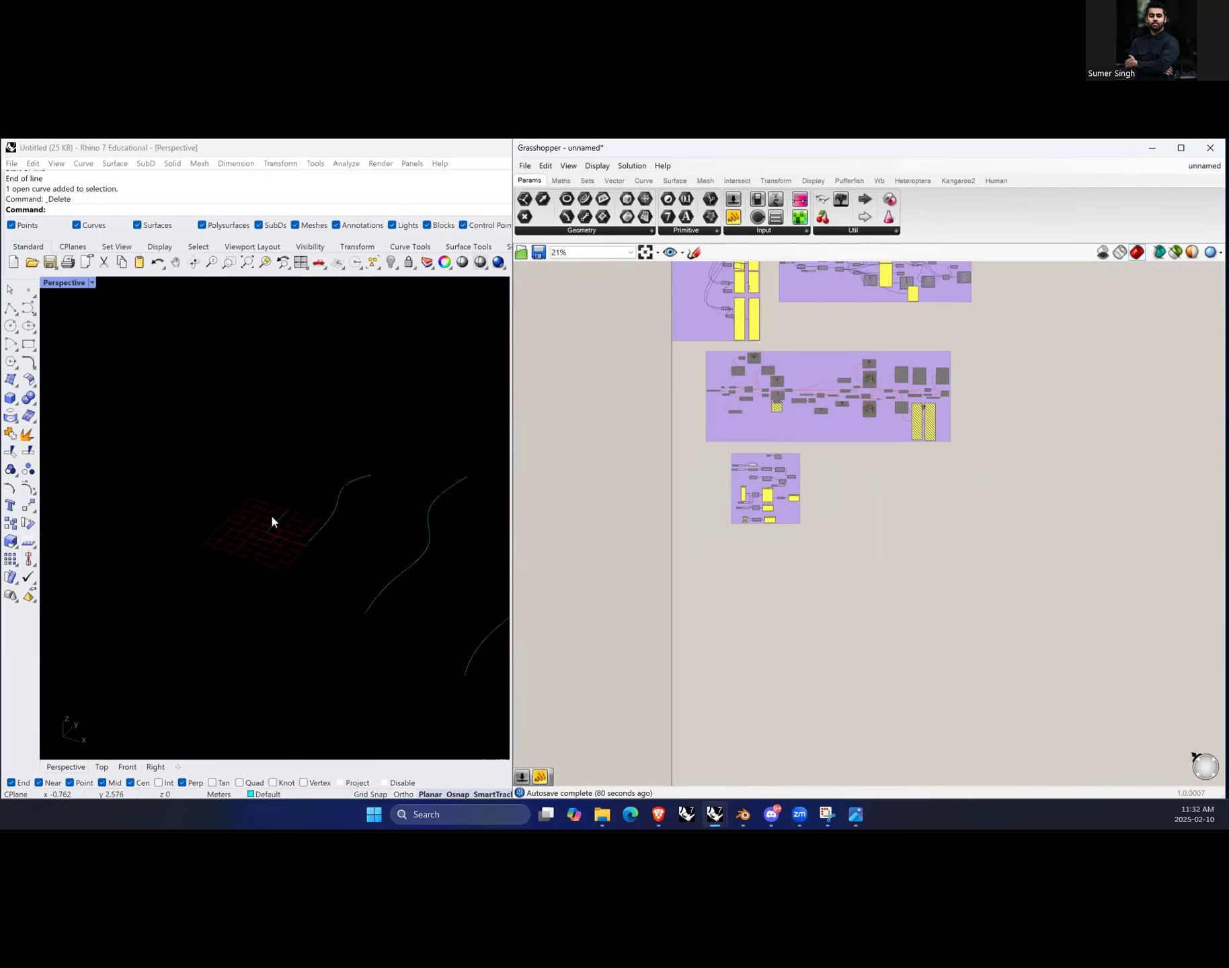
scroll(861, 513, "up", 5)
scroll(903, 468, "up", 1)
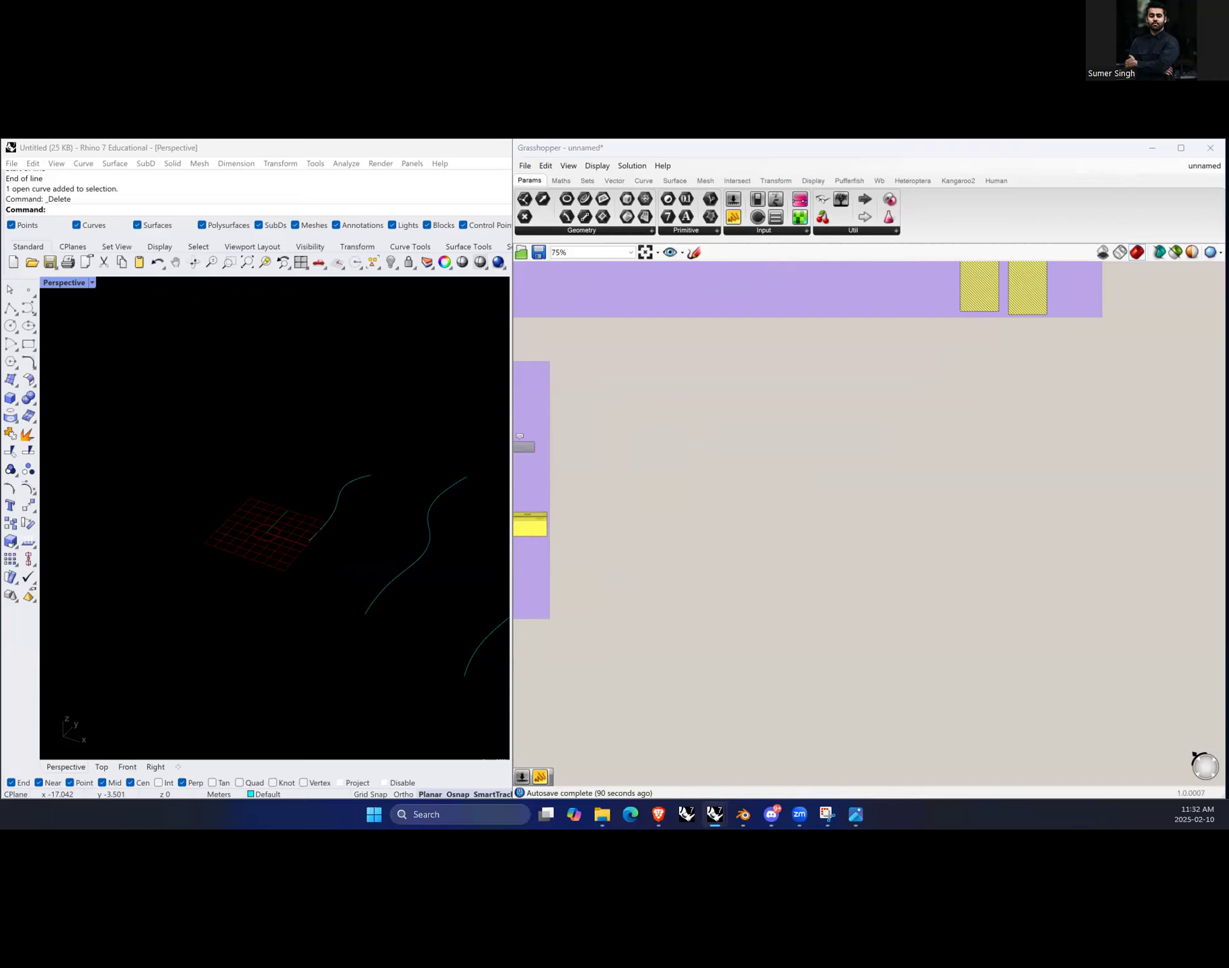
left_click(755, 476)
scroll(771, 428, "up", 2)
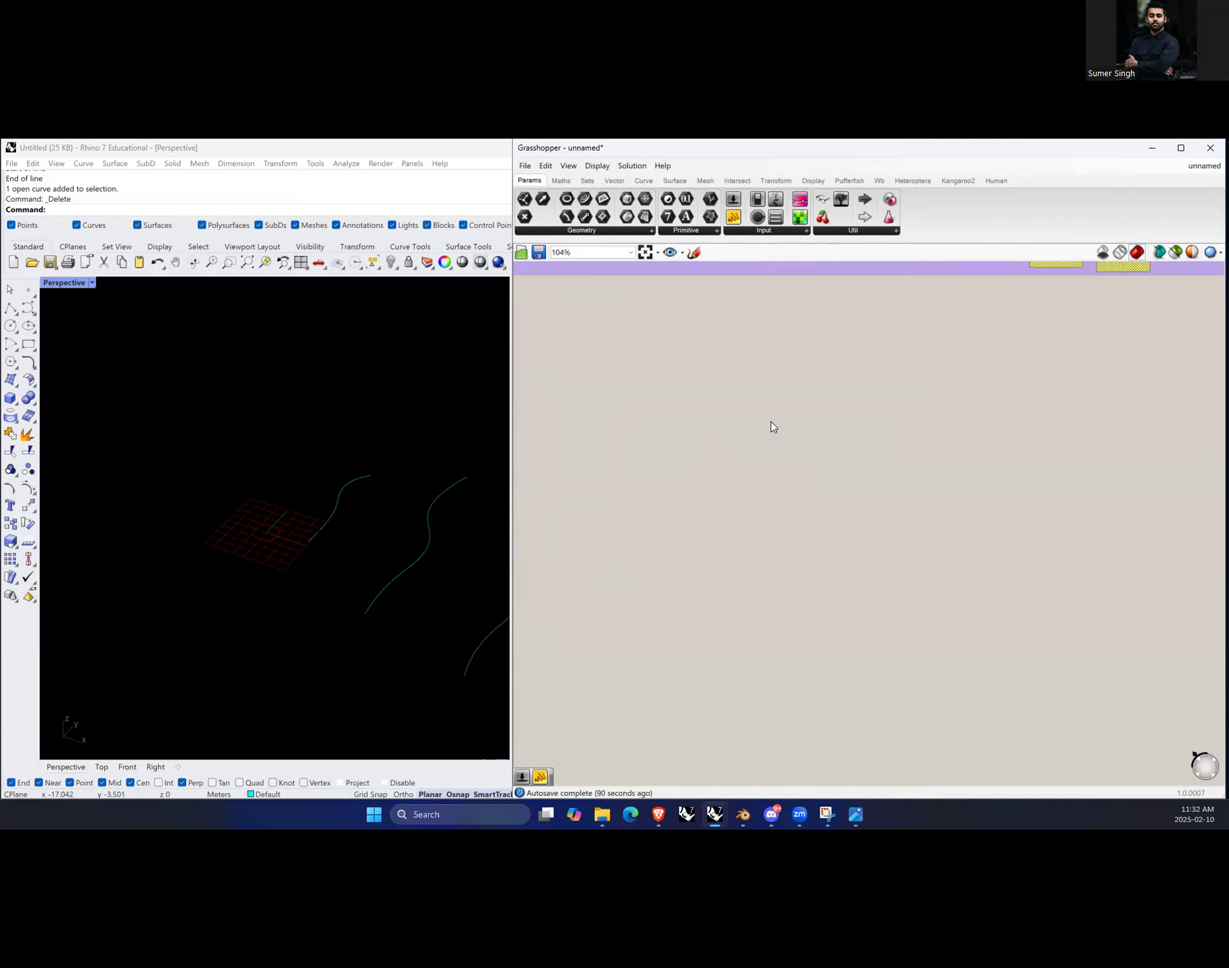
double_click(771, 428)
type("hexagon")
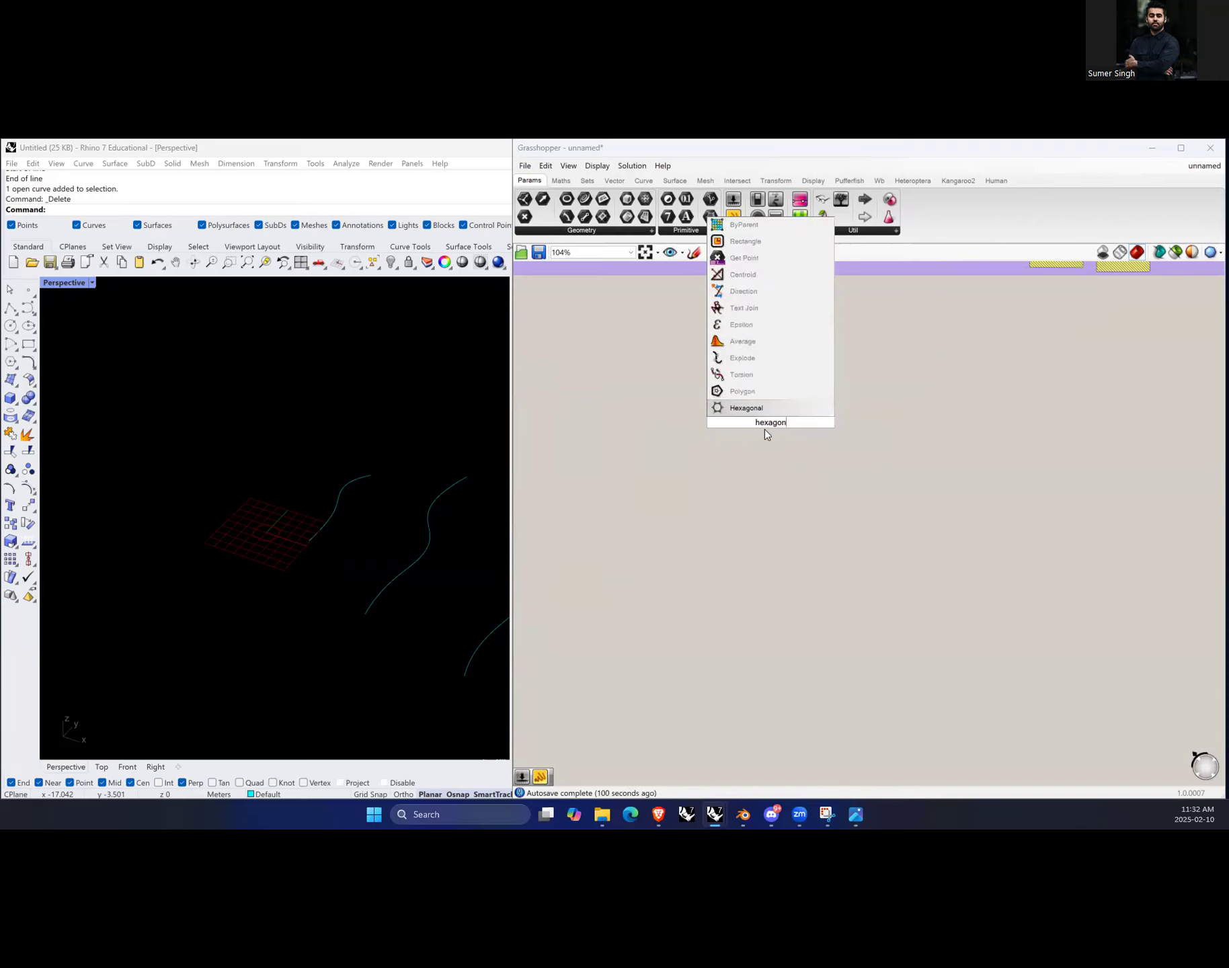
left_click(760, 408)
scroll(764, 405, "up", 4)
left_click_drag(775, 430, 728, 459)
Step: Orbit and zoom the Rhino viewport to inspect the hexagonal grid preview
right_click_drag(196, 502, 367, 517)
left_click_drag(448, 432, 434, 486)
scroll(172, 479, "down", 12)
scroll(197, 484, "up", 10)
left_click(945, 574)
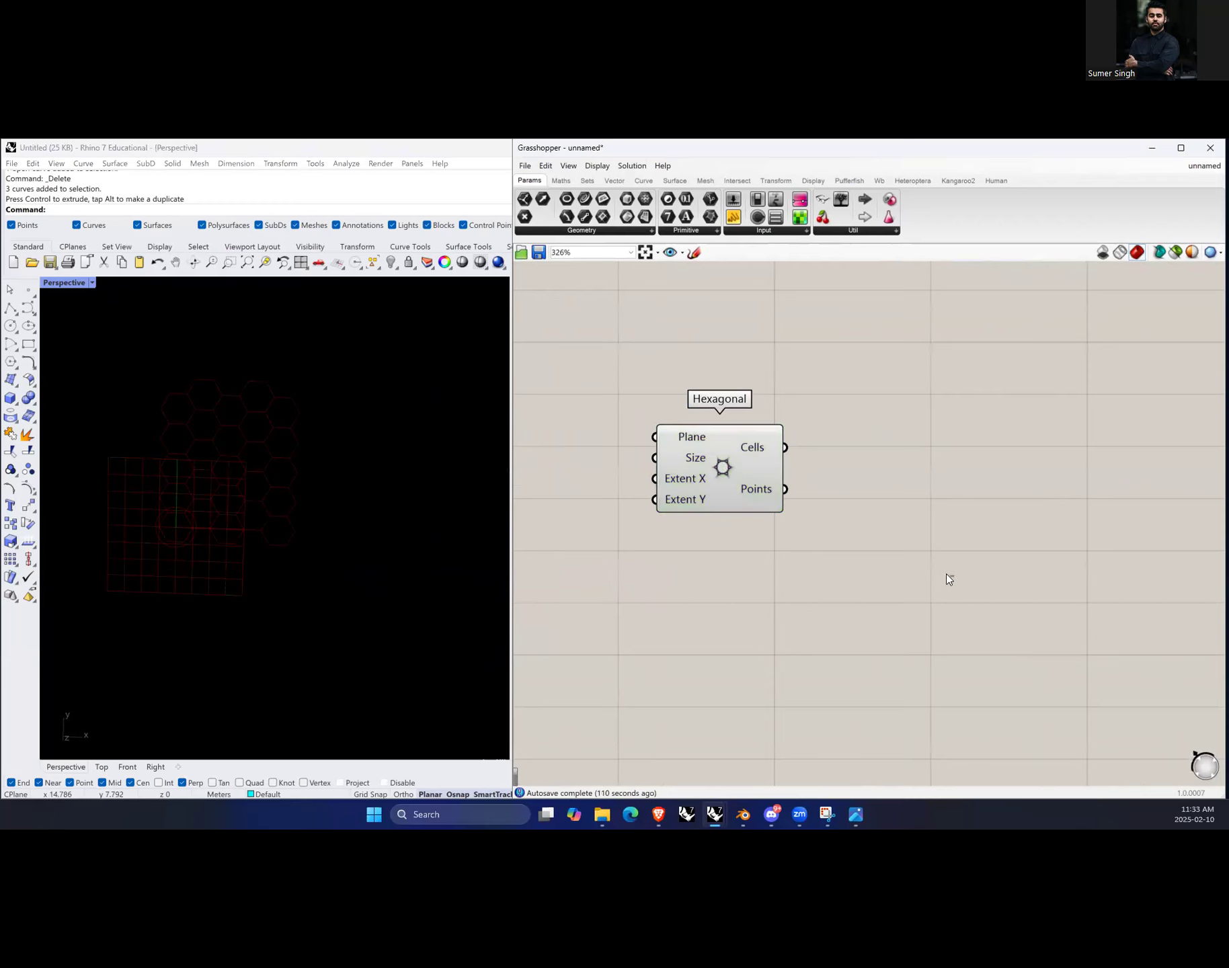
scroll(946, 573, "down", 1)
scroll(781, 416, "up", 2)
Step: Locate the Hexagonal component's place in the toolbar and open the Grid section's component list
left_click(741, 507)
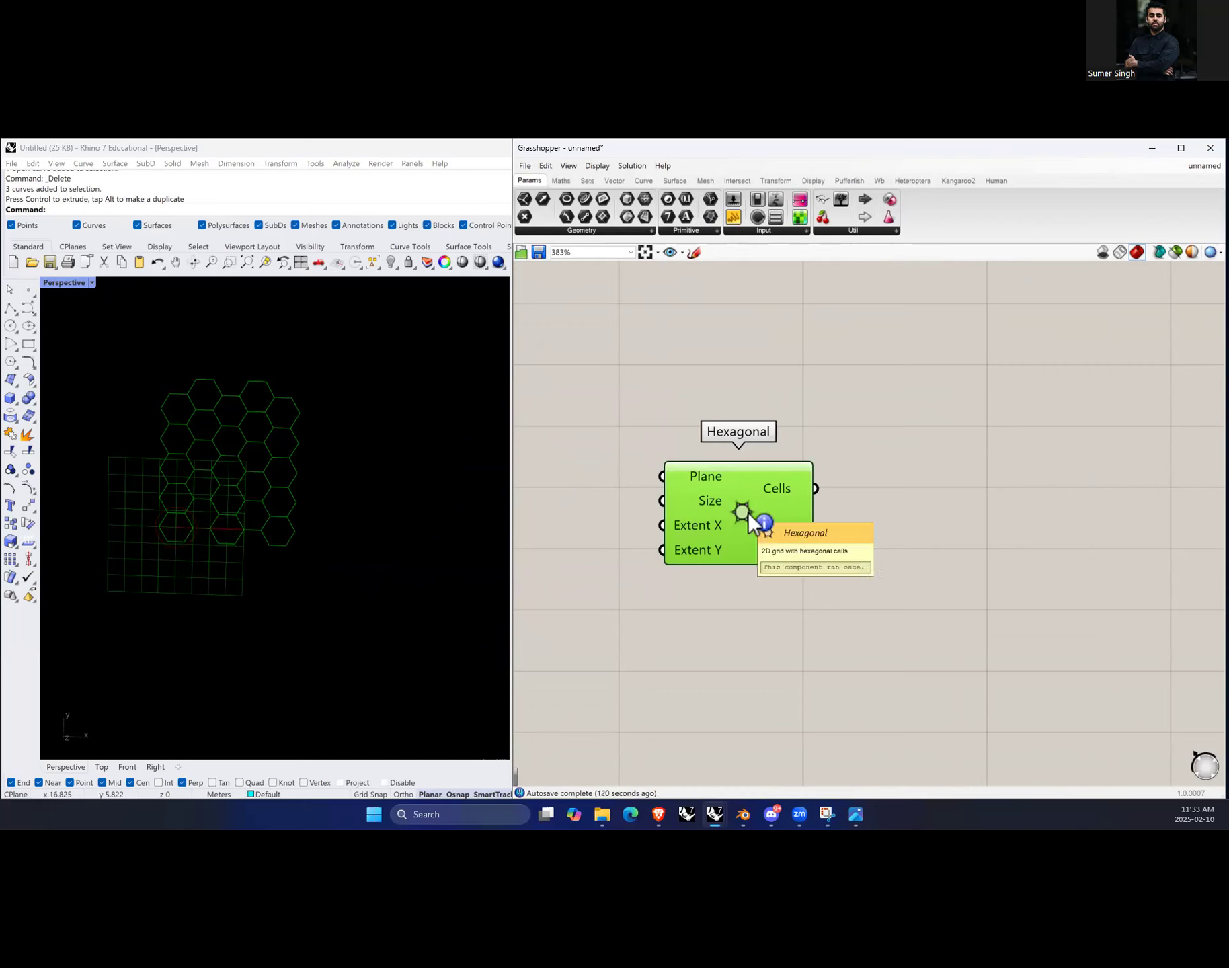
key("ctrl+alt")
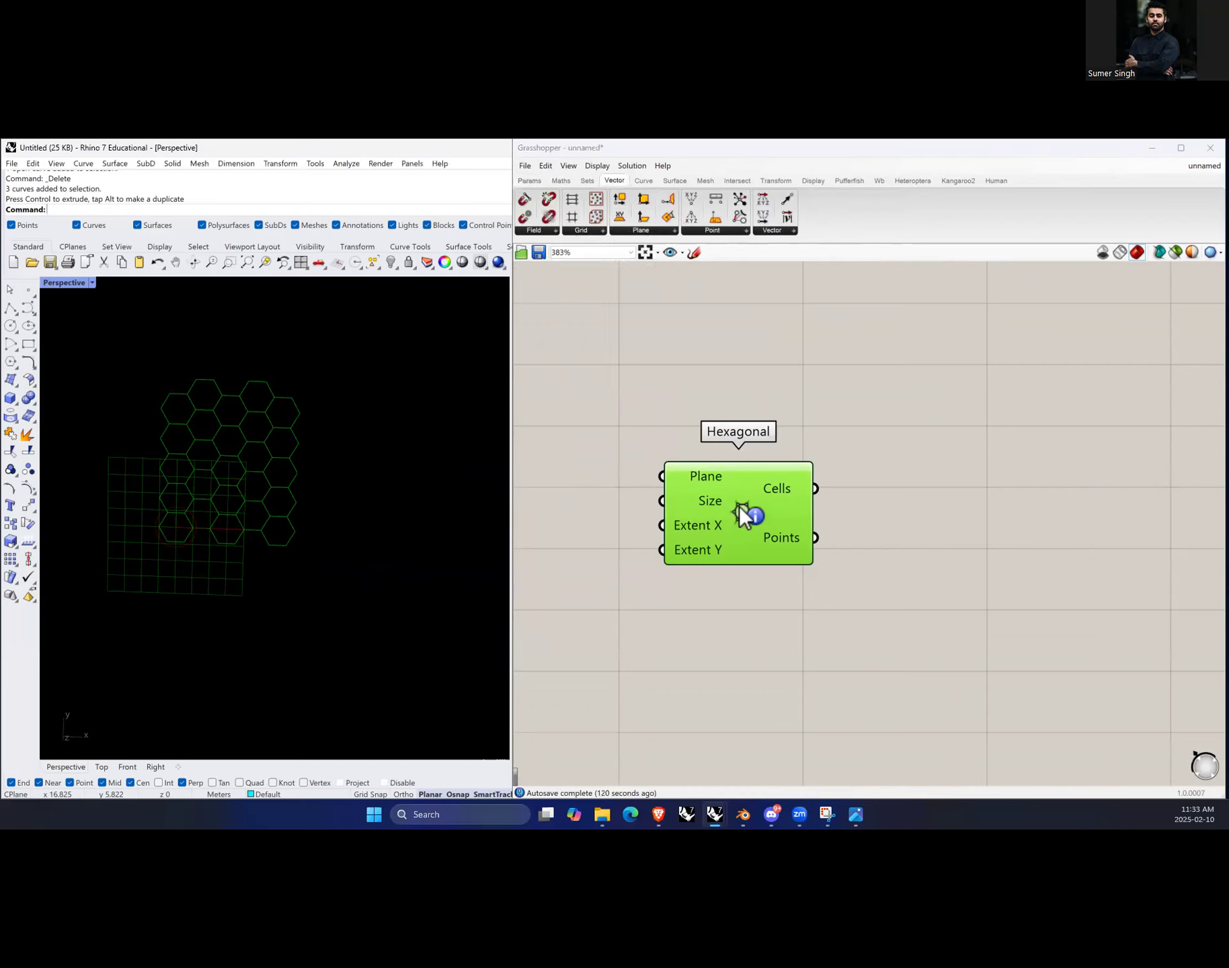
left_click(744, 507, "ctrl+alt")
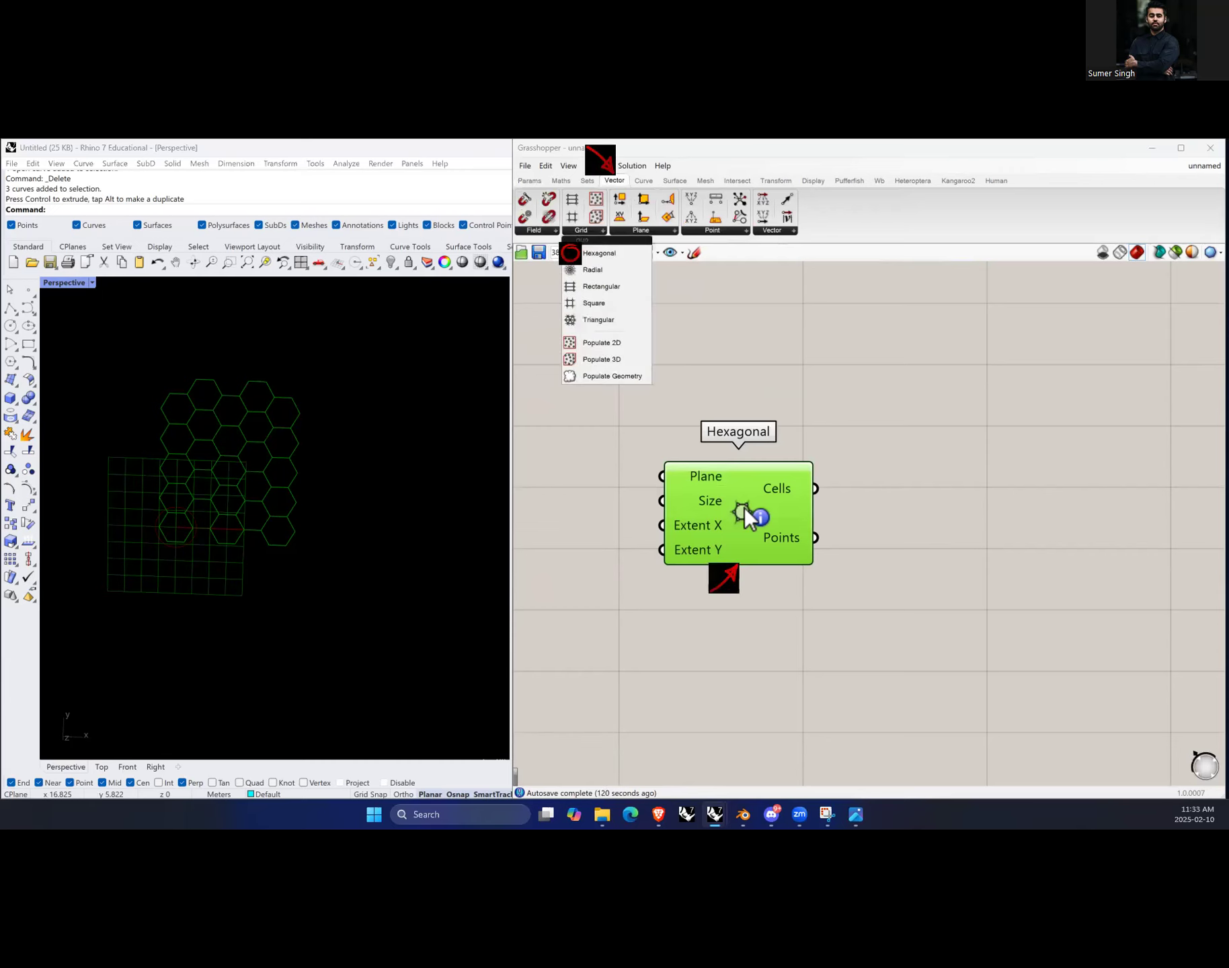
left_click(594, 232)
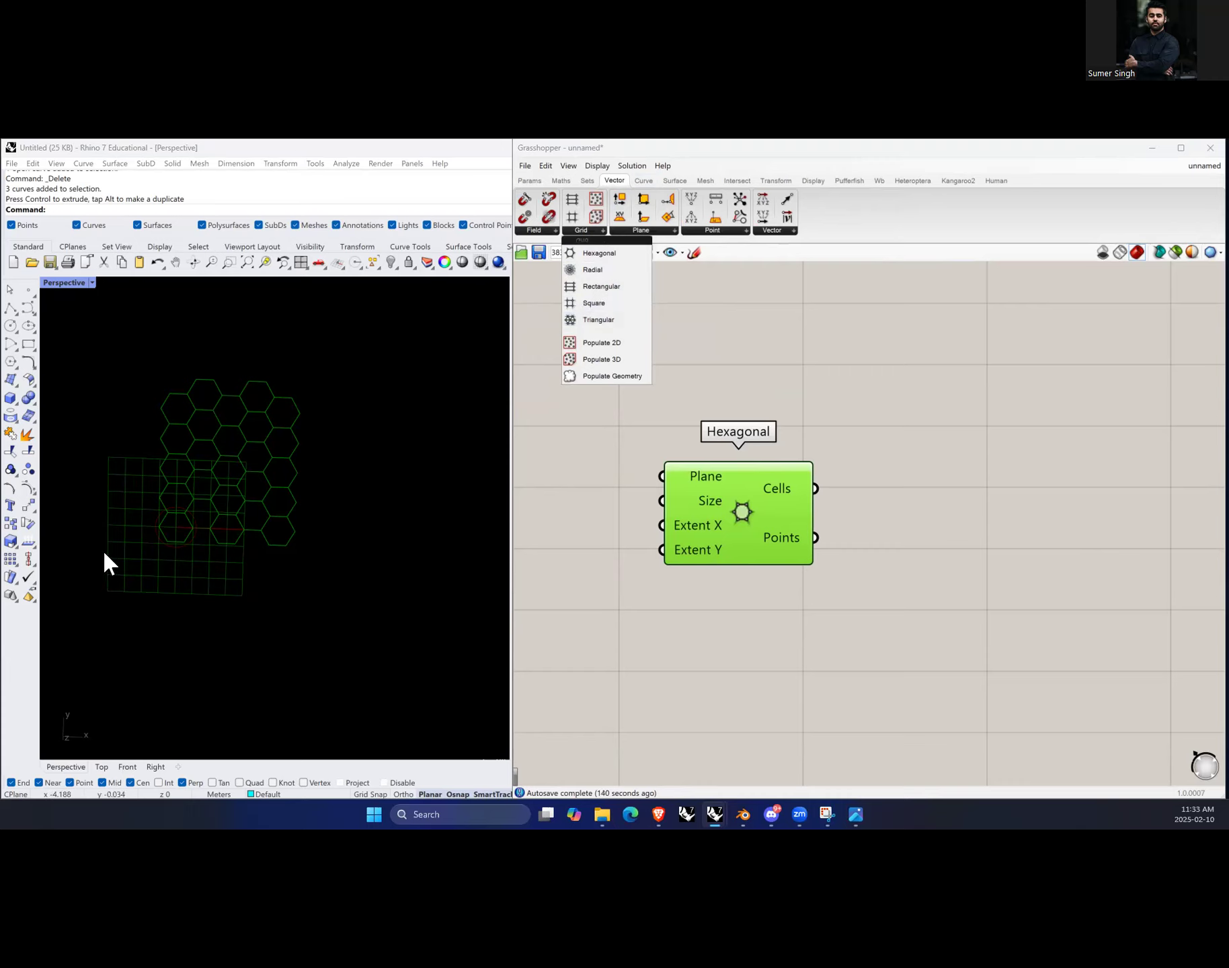
scroll(115, 497, "up", 2)
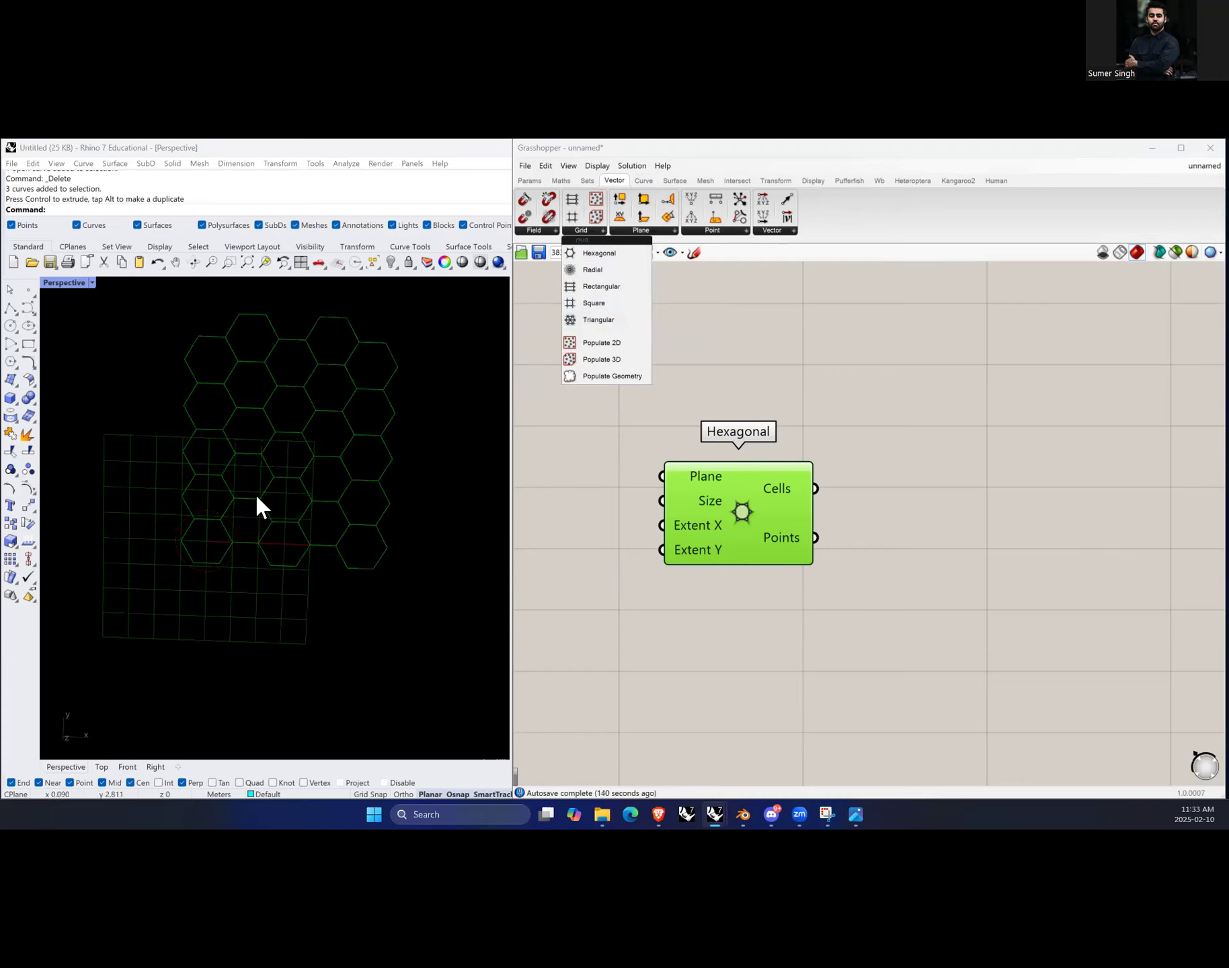
mouse_move(705, 477)
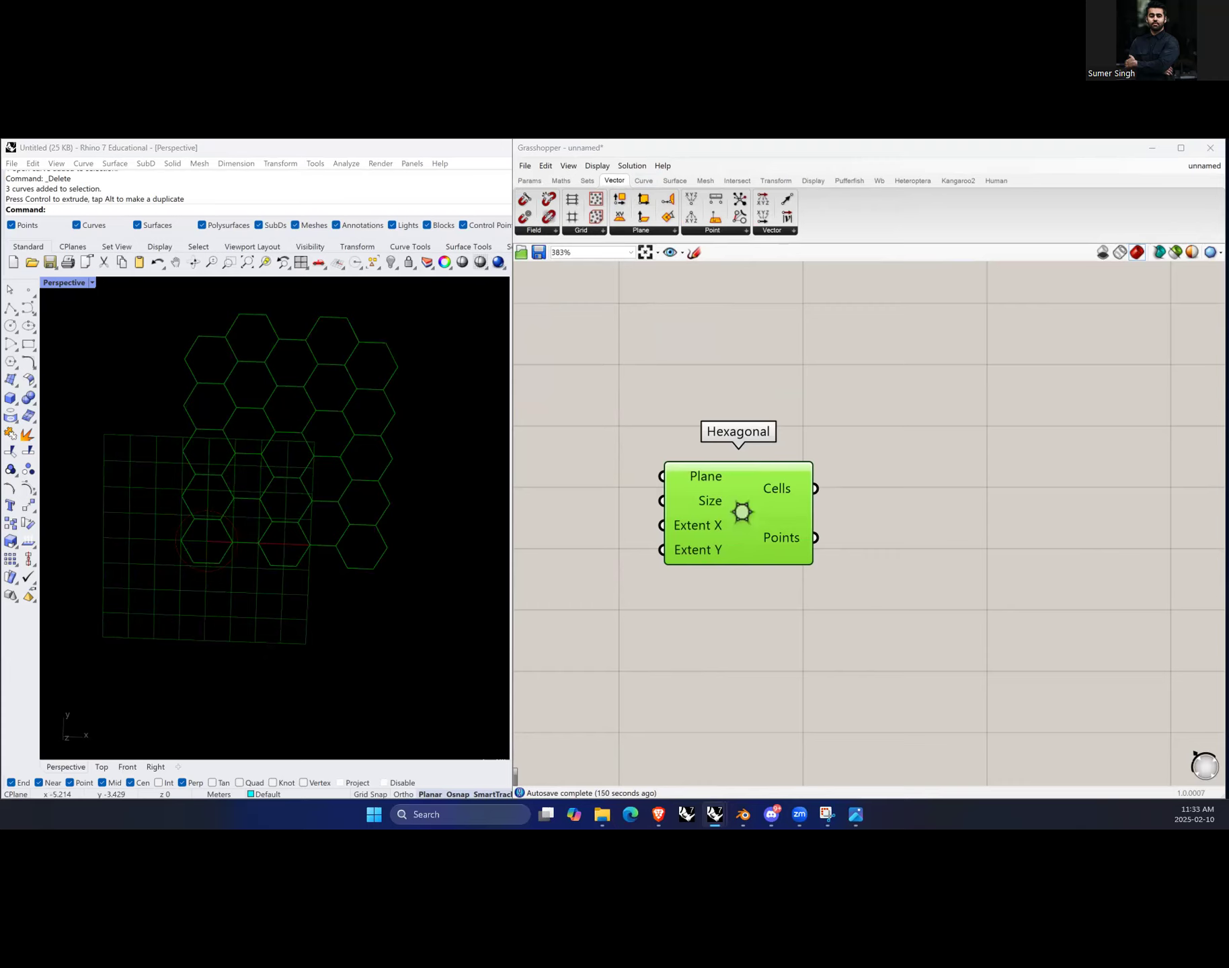
Step: Pan and zoom the viewport and canvas to examine the hexagonal cells and the component's inputs
mouse_move(785, 489)
scroll(350, 454, "down", 2)
scroll(350, 445, "up", 6)
scroll(310, 516, "down", 4)
right_click_drag(310, 524, 305, 538)
scroll(221, 576, "up", 1)
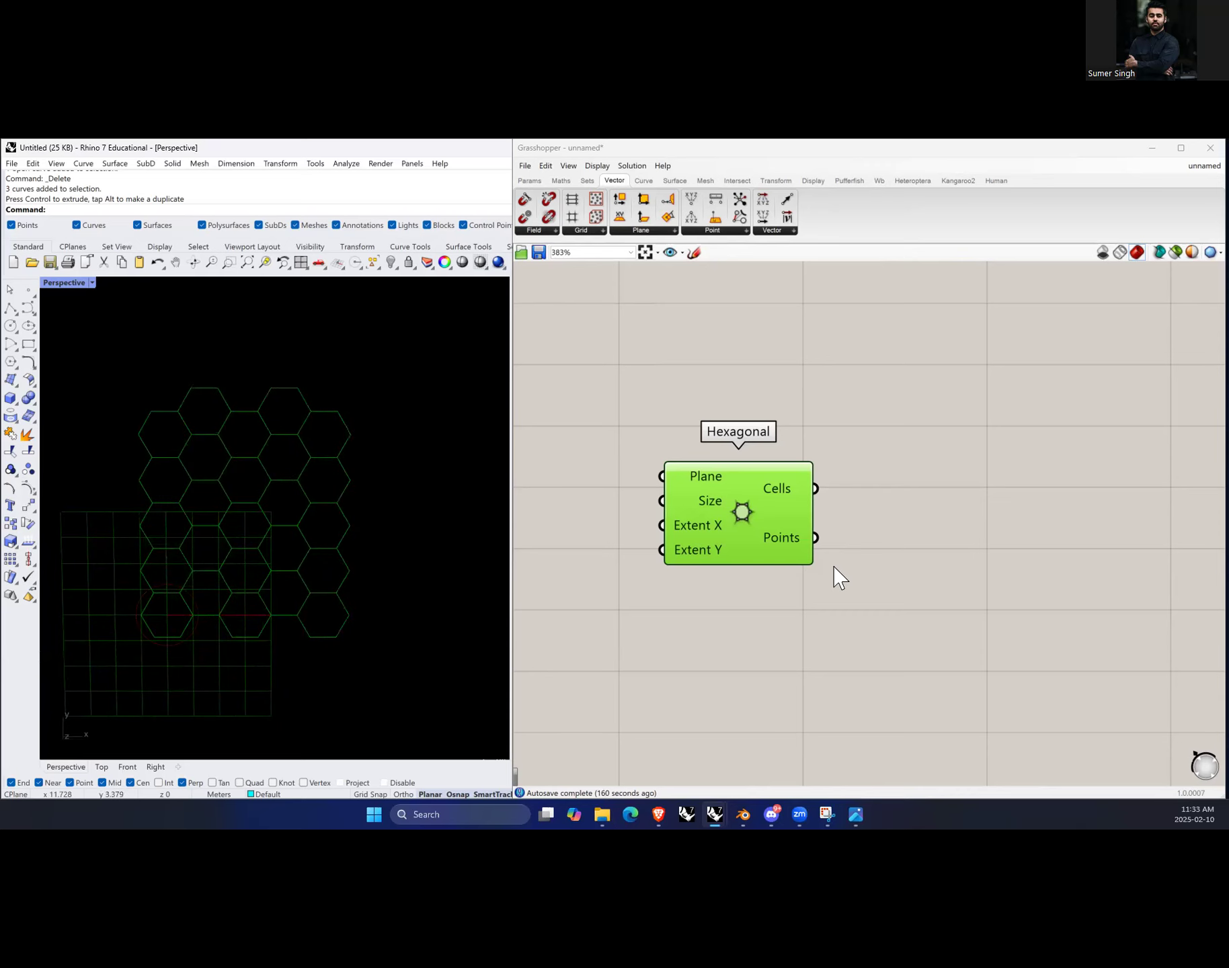
scroll(836, 576, "down", 1)
scroll(894, 533, "up", 1)
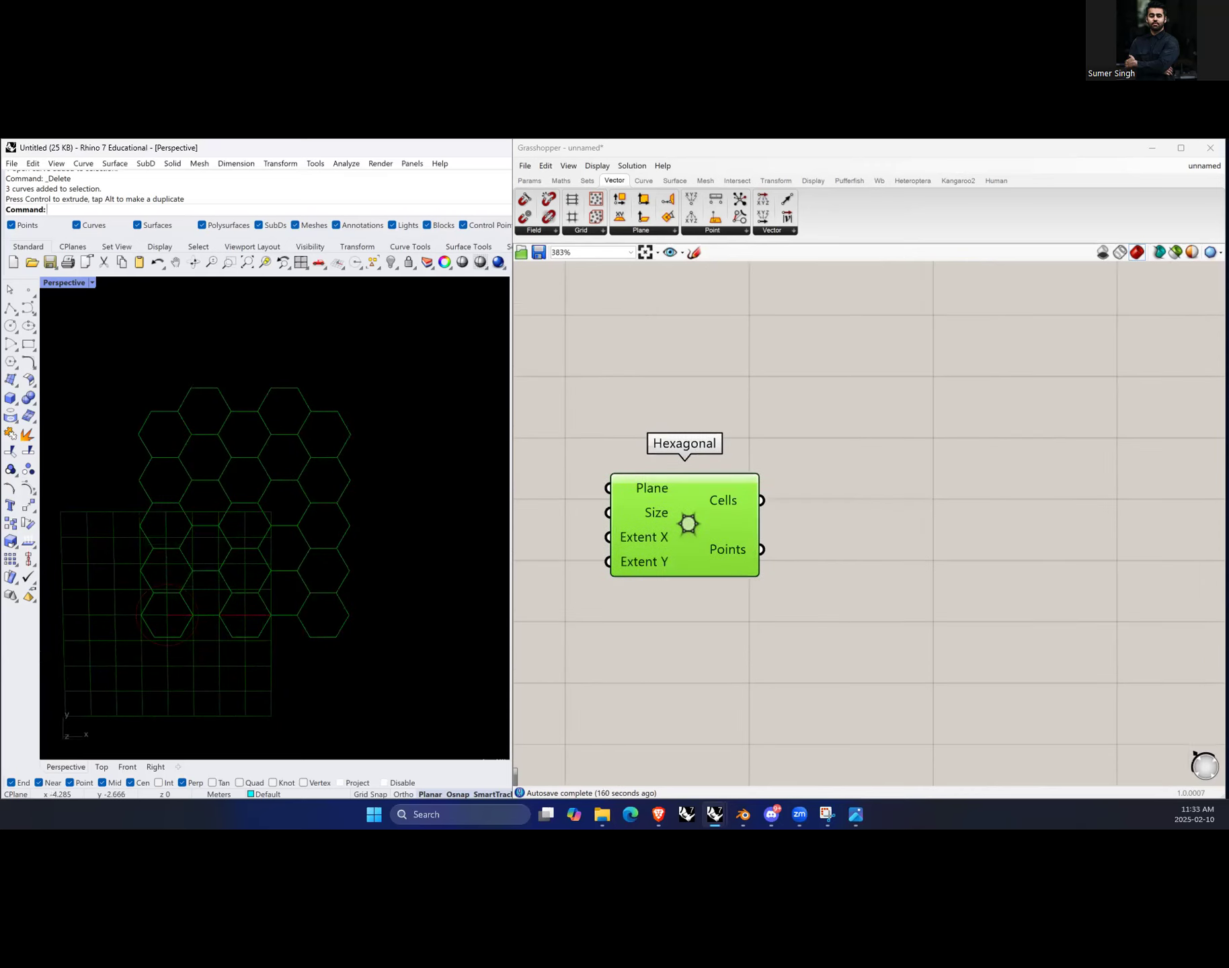
Step: Add a Data parameter beside the Hexagonal component, connect its Cells output to it, and inspect its contents
double_click(898, 529)
type("data")
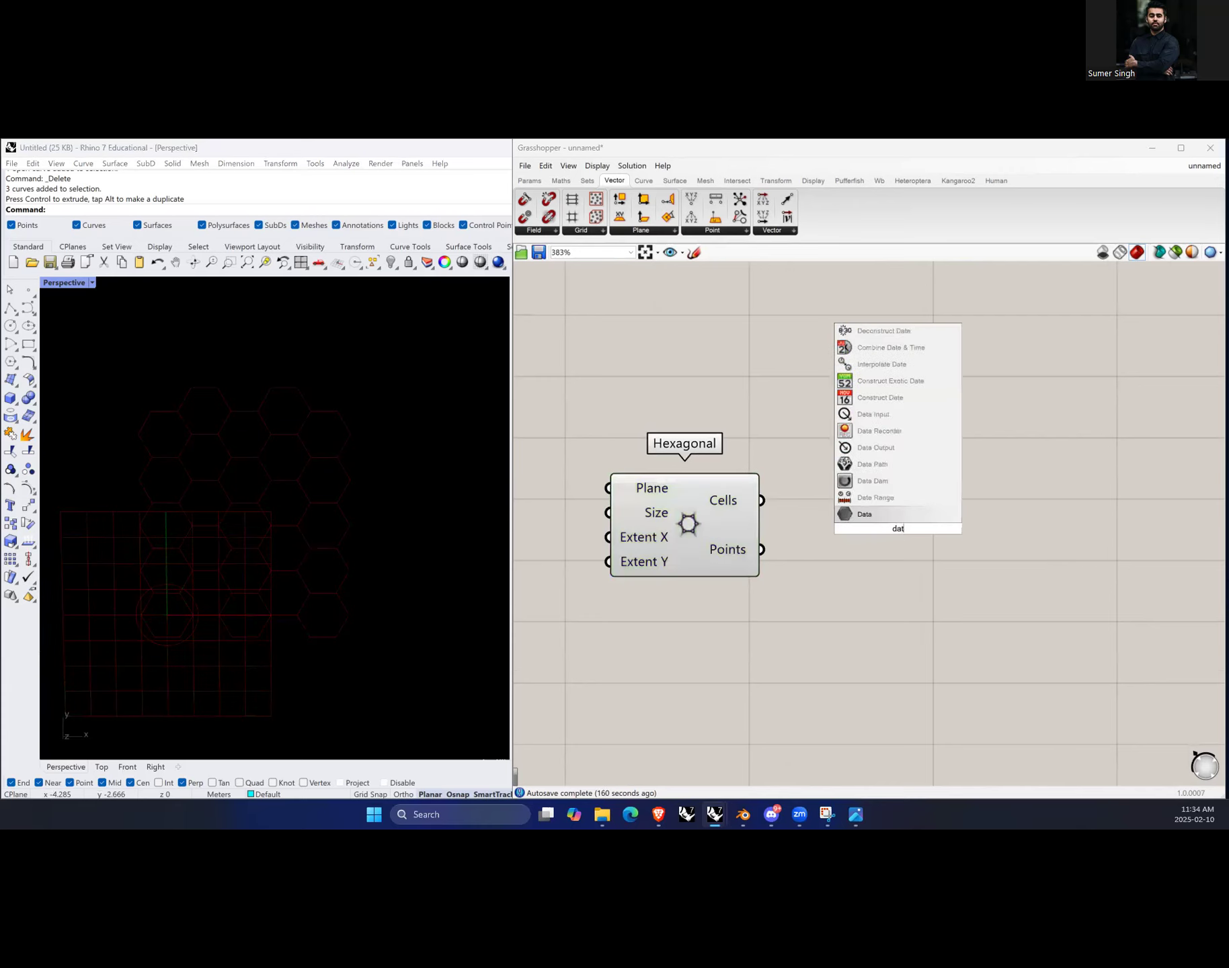
left_click(881, 519)
mouse_move(891, 531)
left_mouse_down()
mouse_move(867, 506)
mouse_move(878, 508)
left_mouse_up()
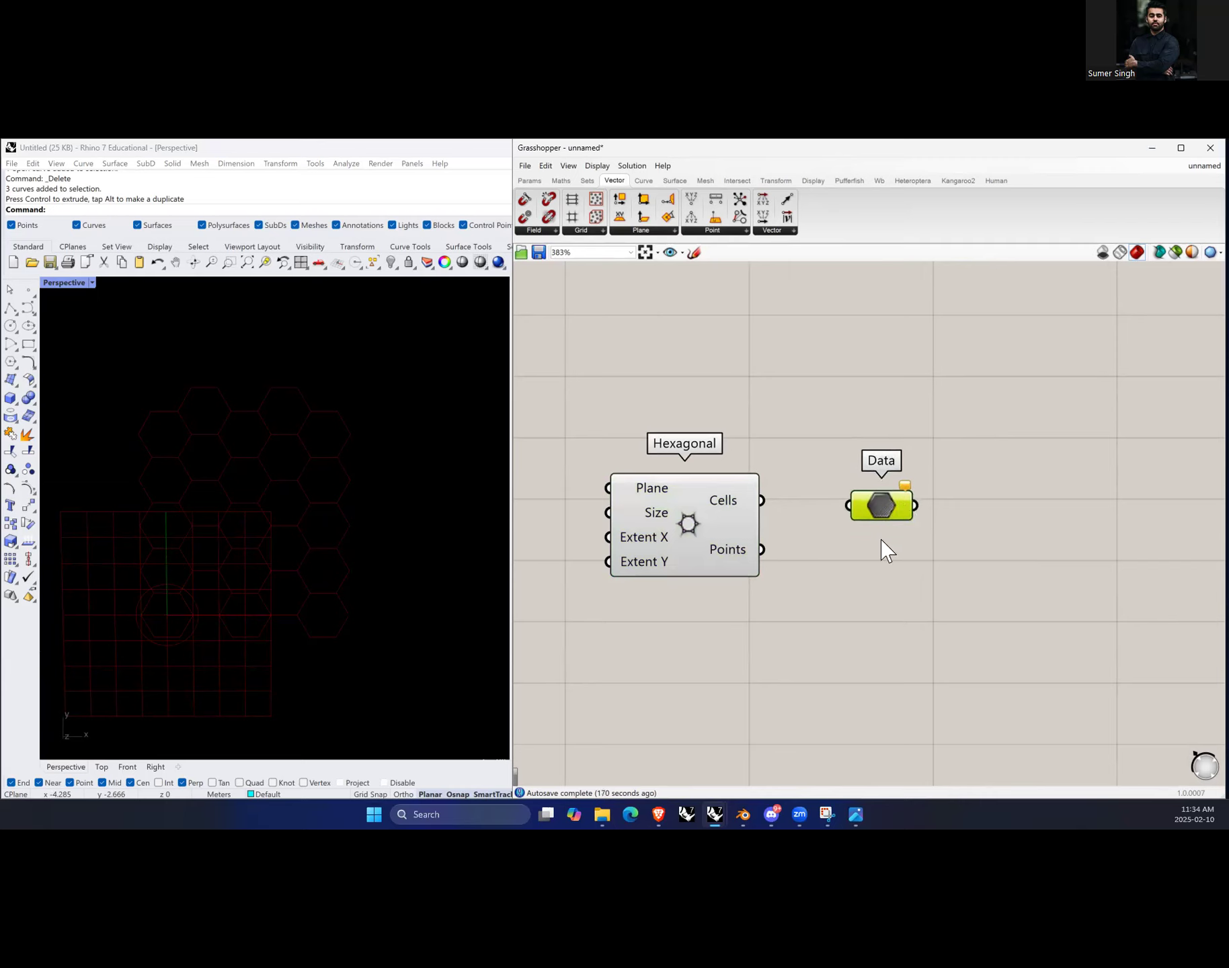
left_click_drag(762, 501, 893, 506)
scroll(242, 555, "down", 2)
scroll(269, 554, "down", 2)
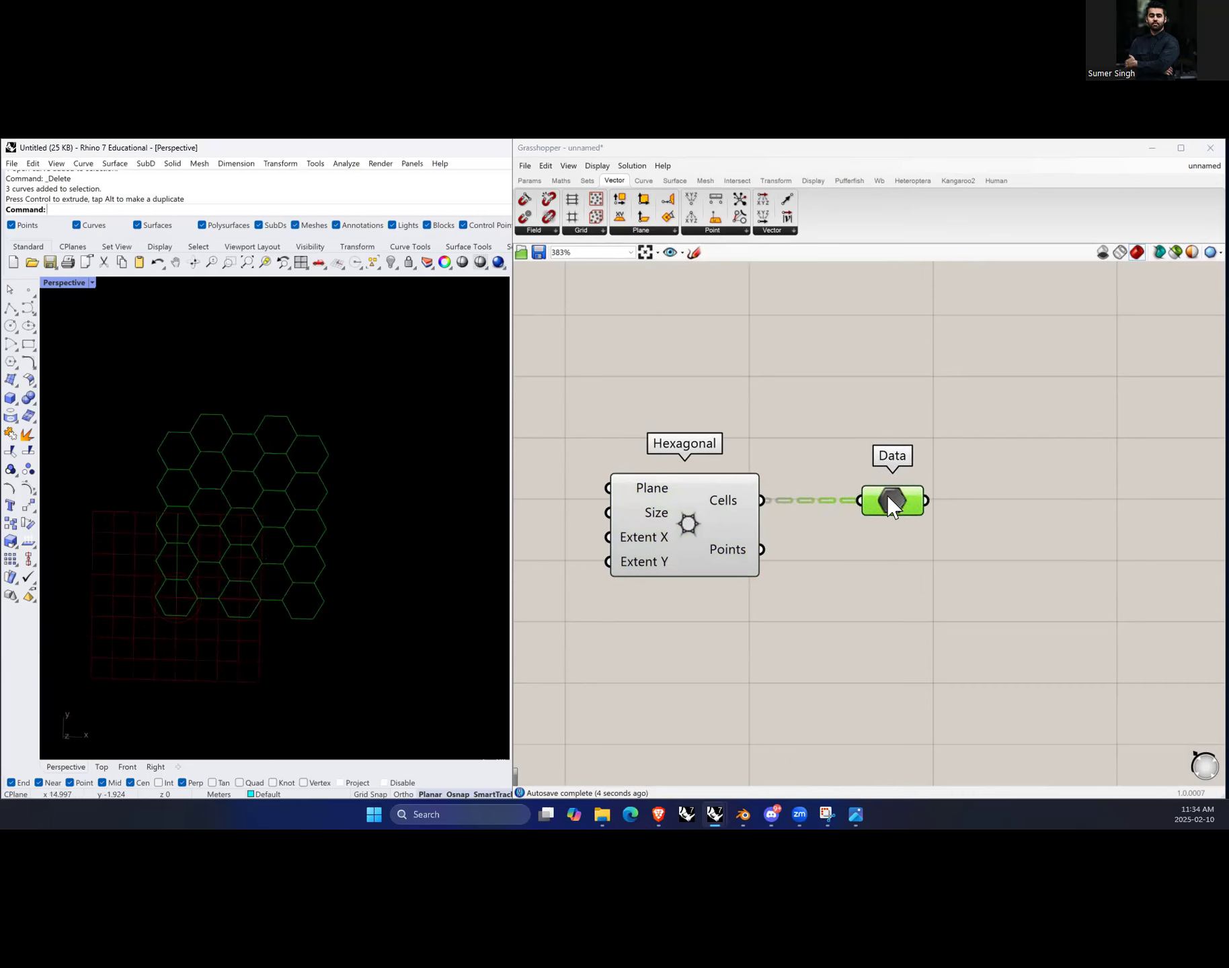
left_click_drag(887, 497, 917, 504)
mouse_move(911, 514)
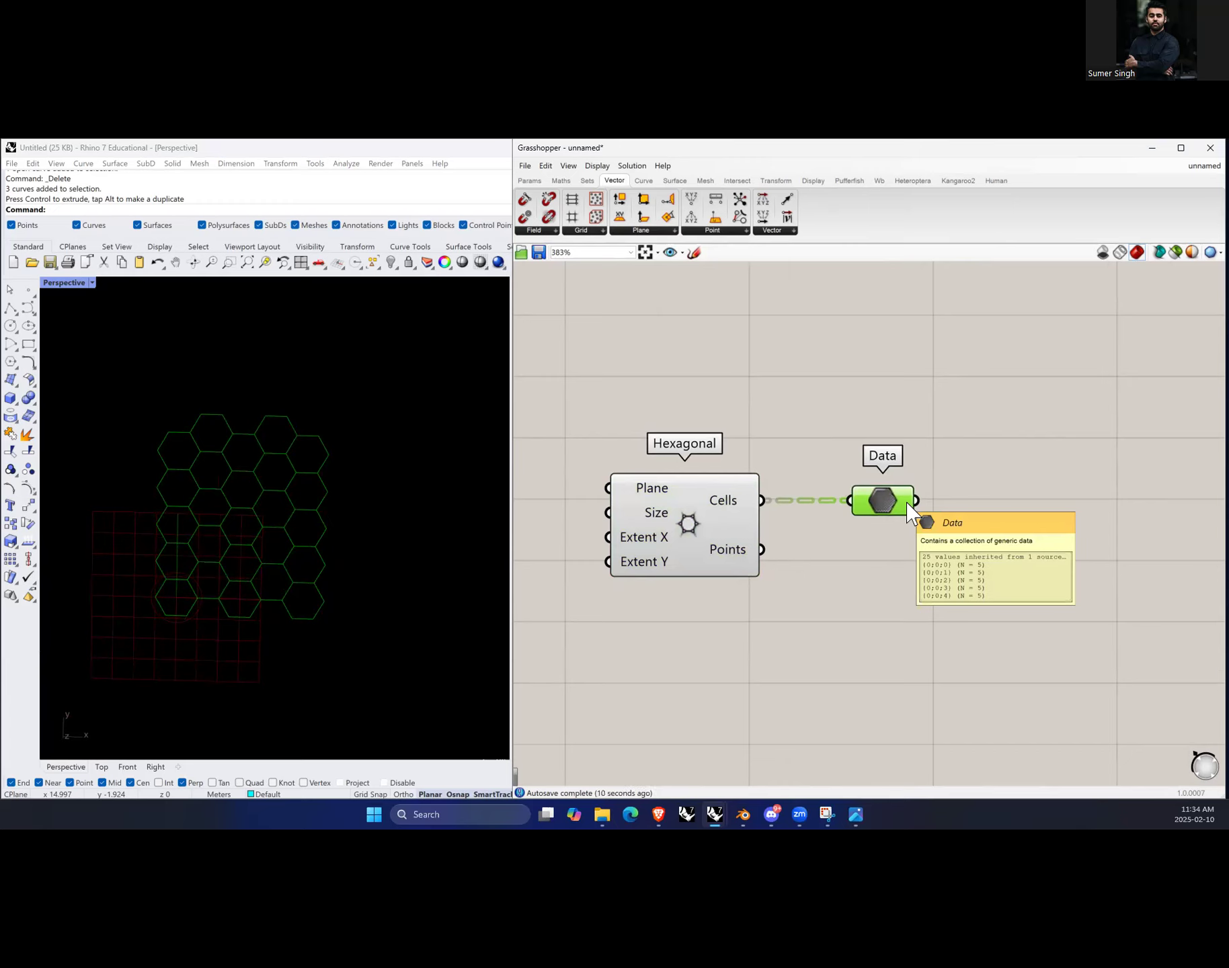
Step: Add an Explode Tree component and feed the Data parameter's output into it
scroll(713, 558, "down", 3)
scroll(927, 565, "up", 3)
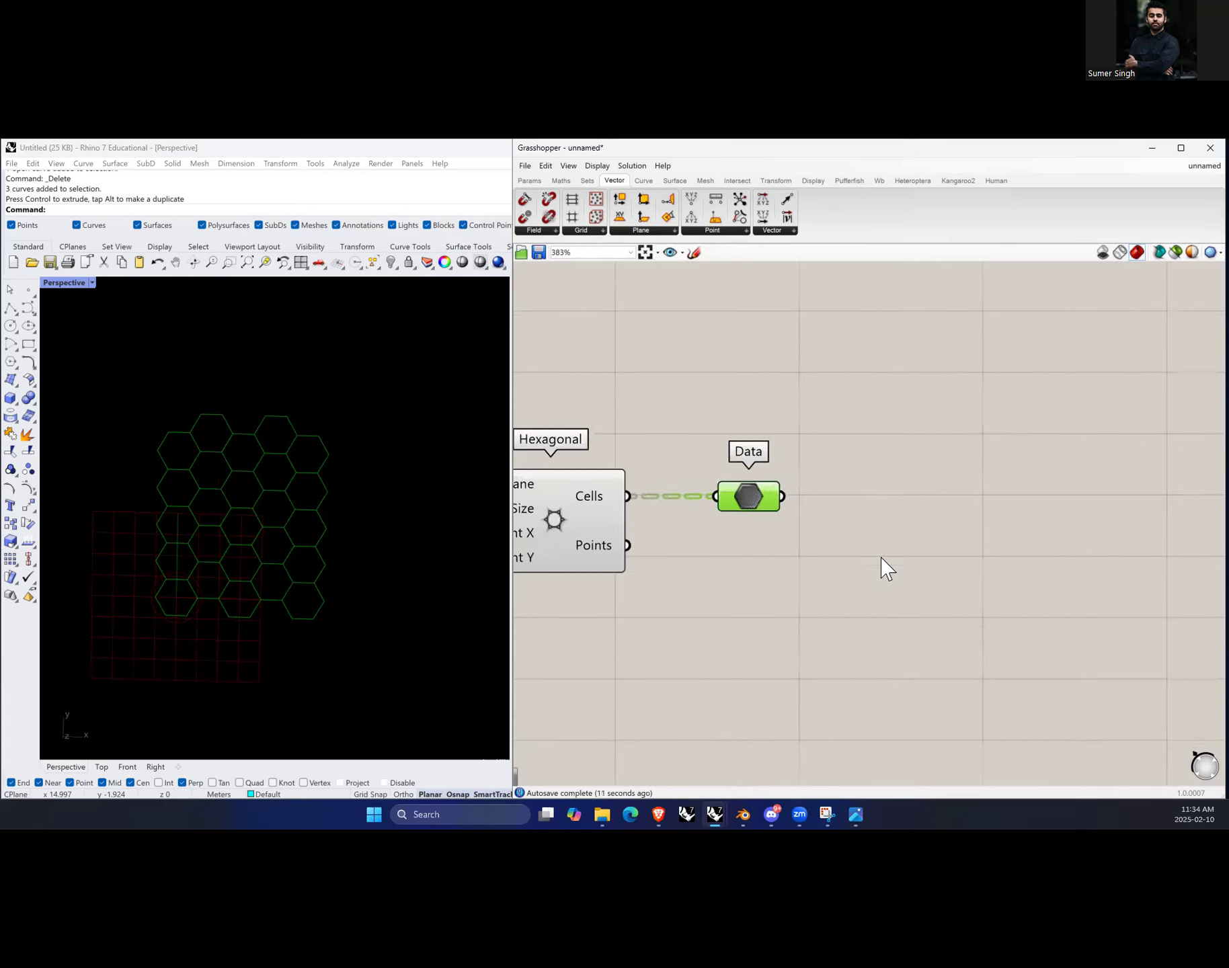
double_click(927, 554)
type("exp")
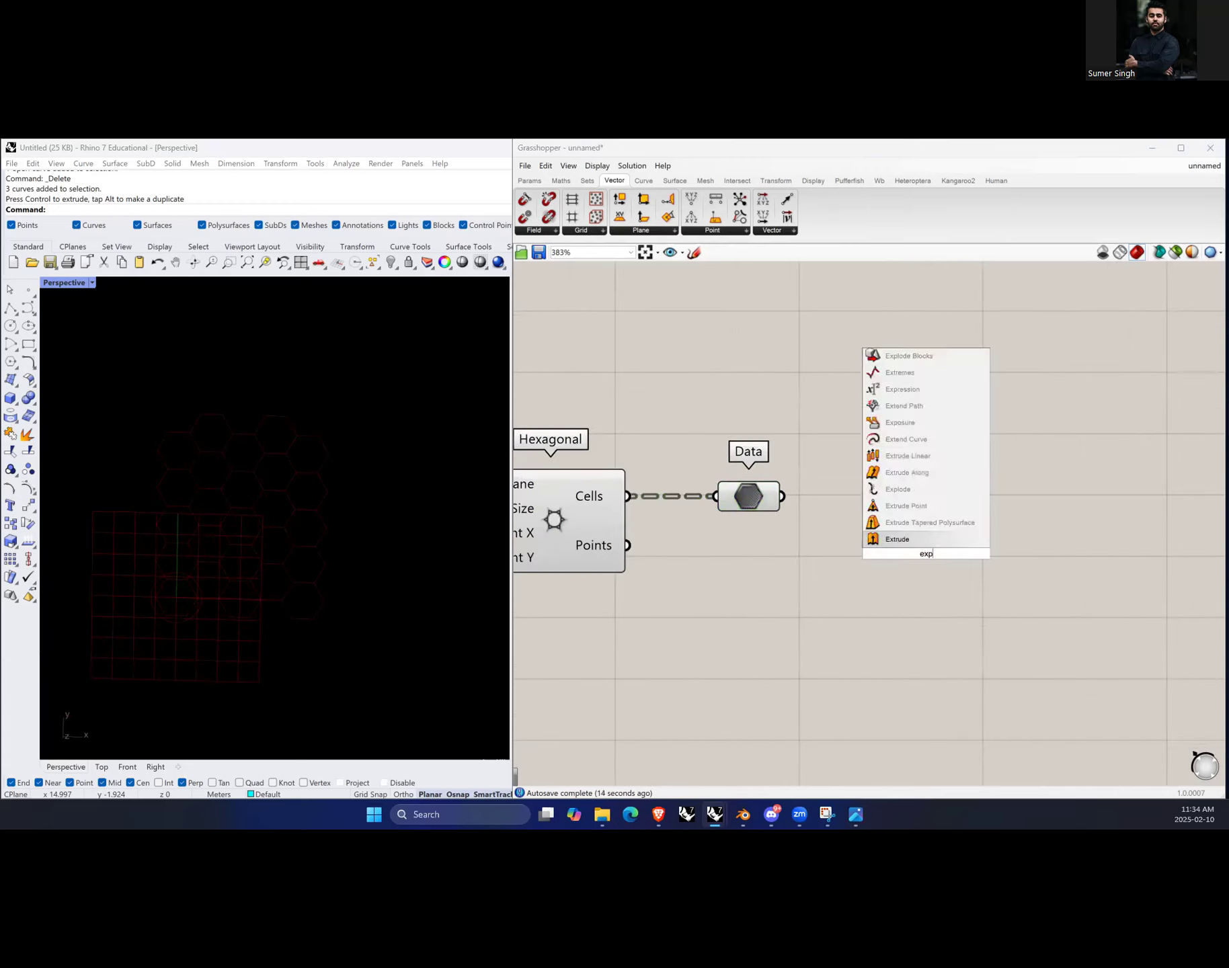
type("lo")
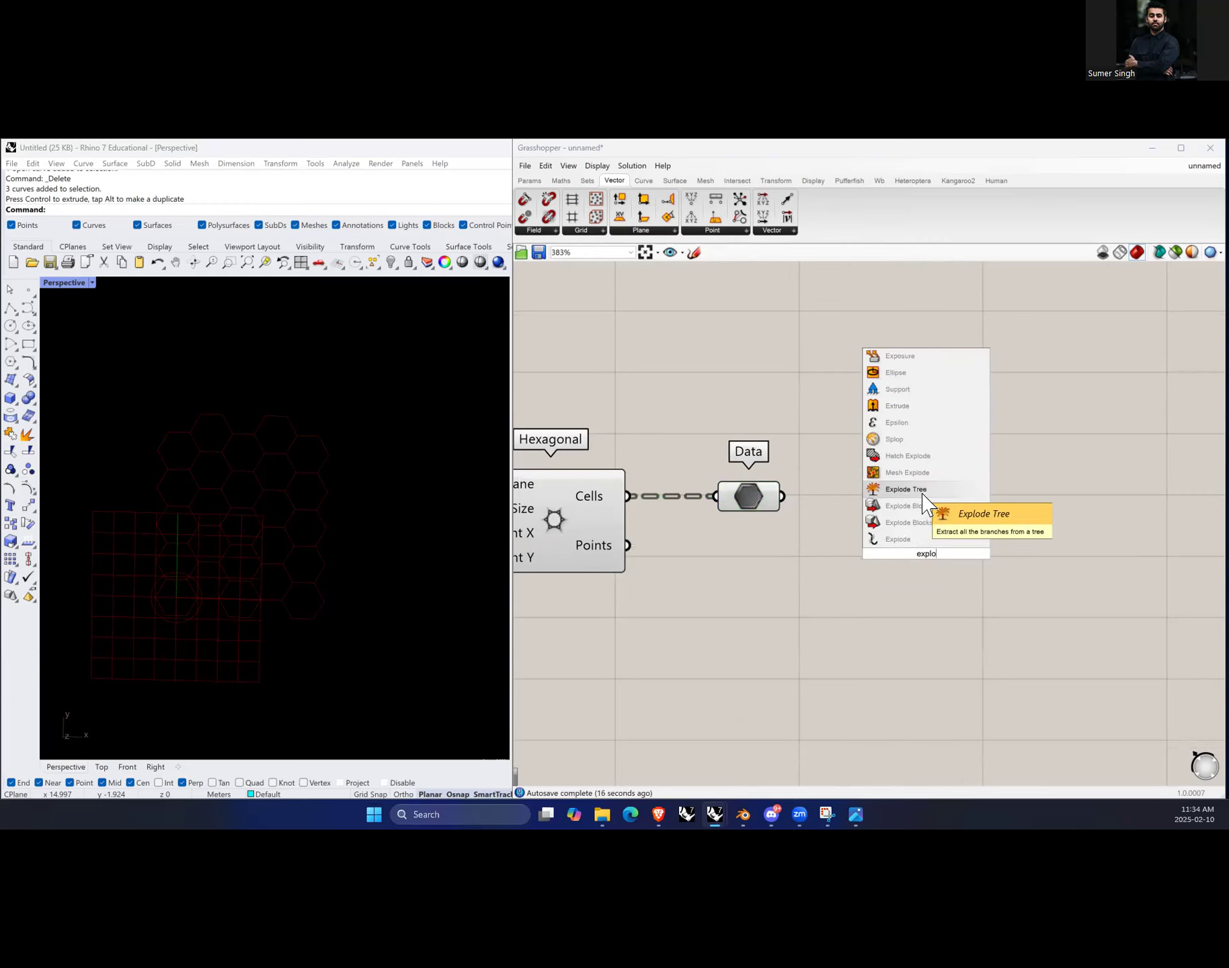
left_click(928, 491)
left_click_drag(944, 537, 916, 513)
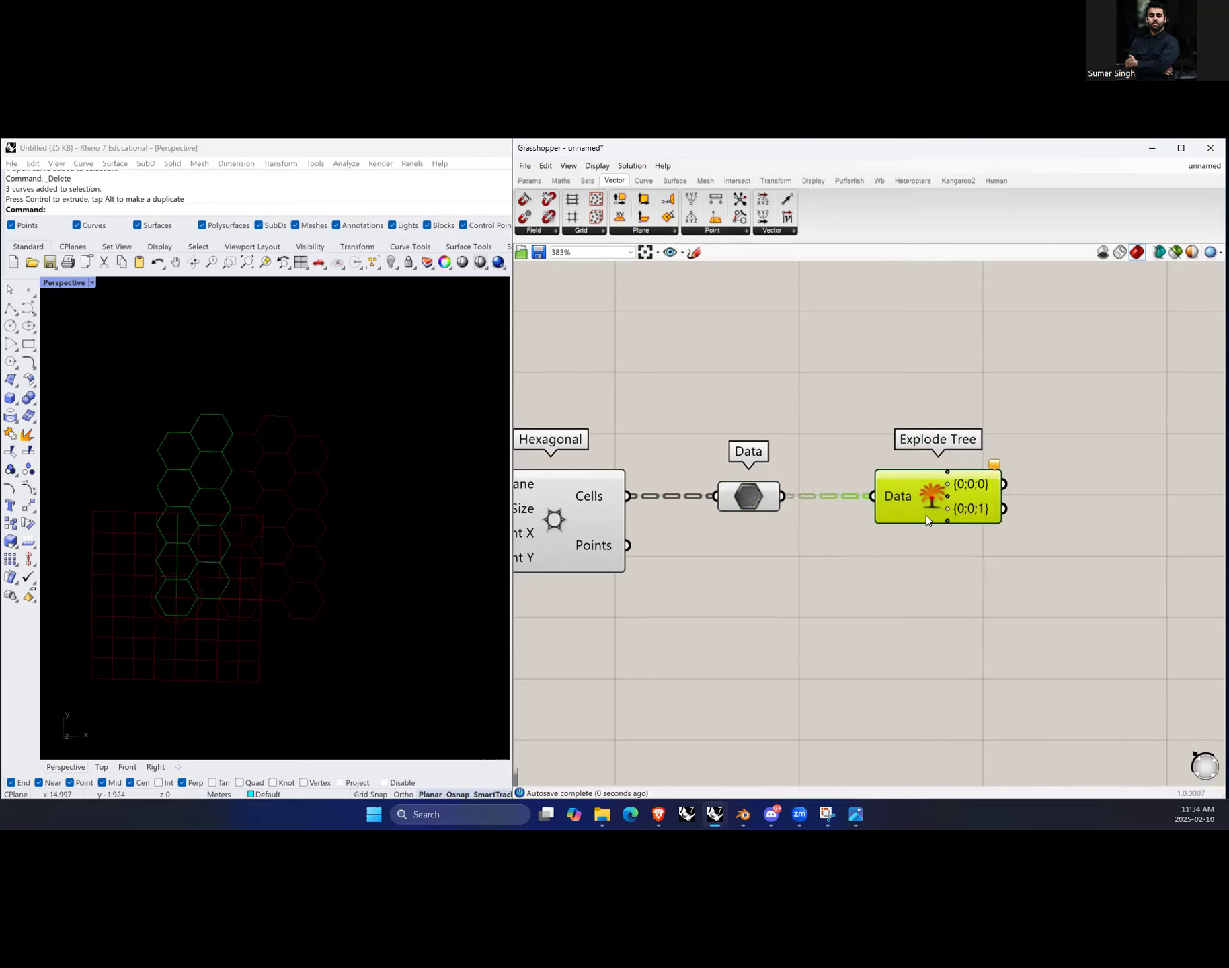
Step: Zoom in and examine the Explode Tree component's warning balloon message
left_click(967, 577)
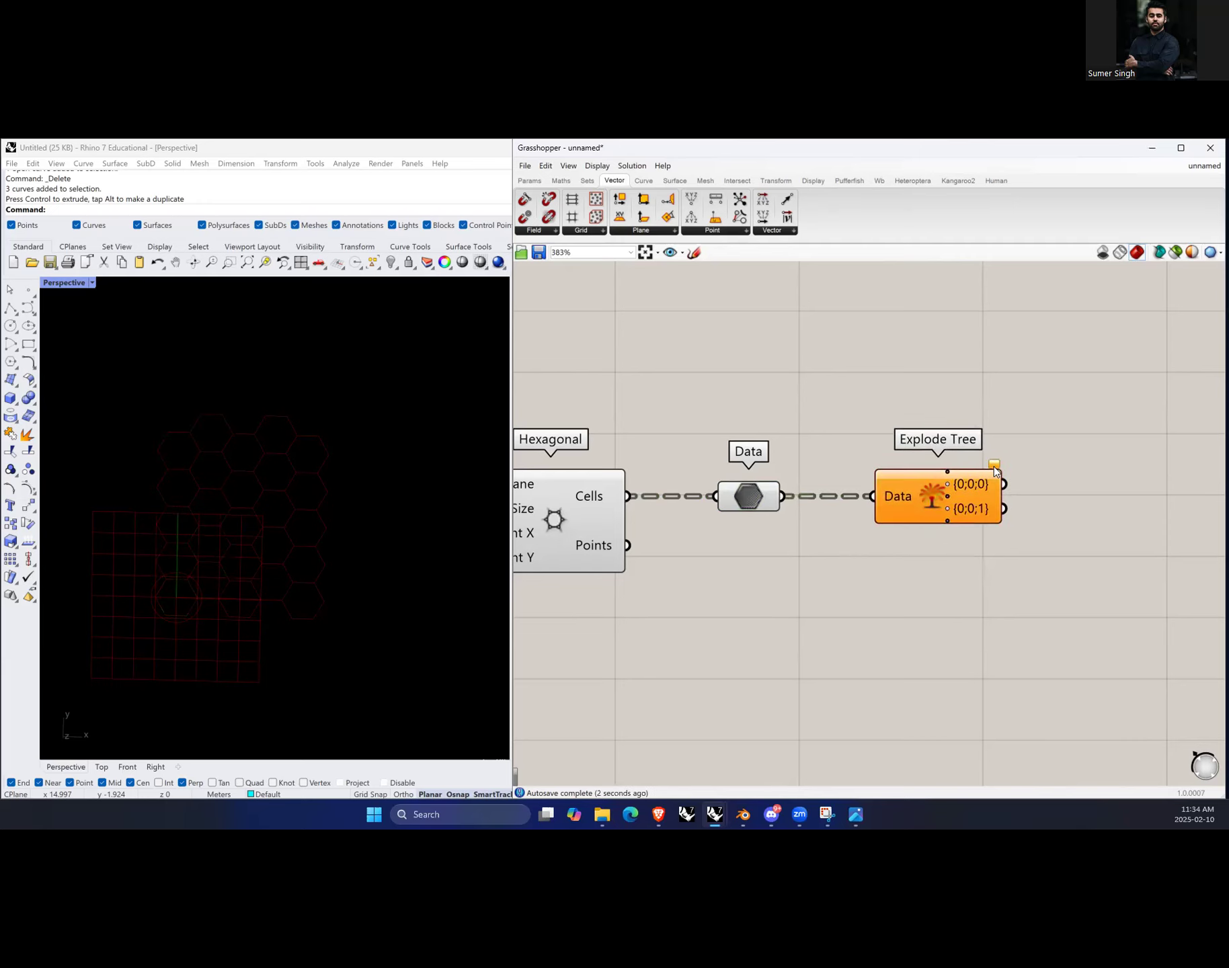
scroll(995, 471, "up", 4)
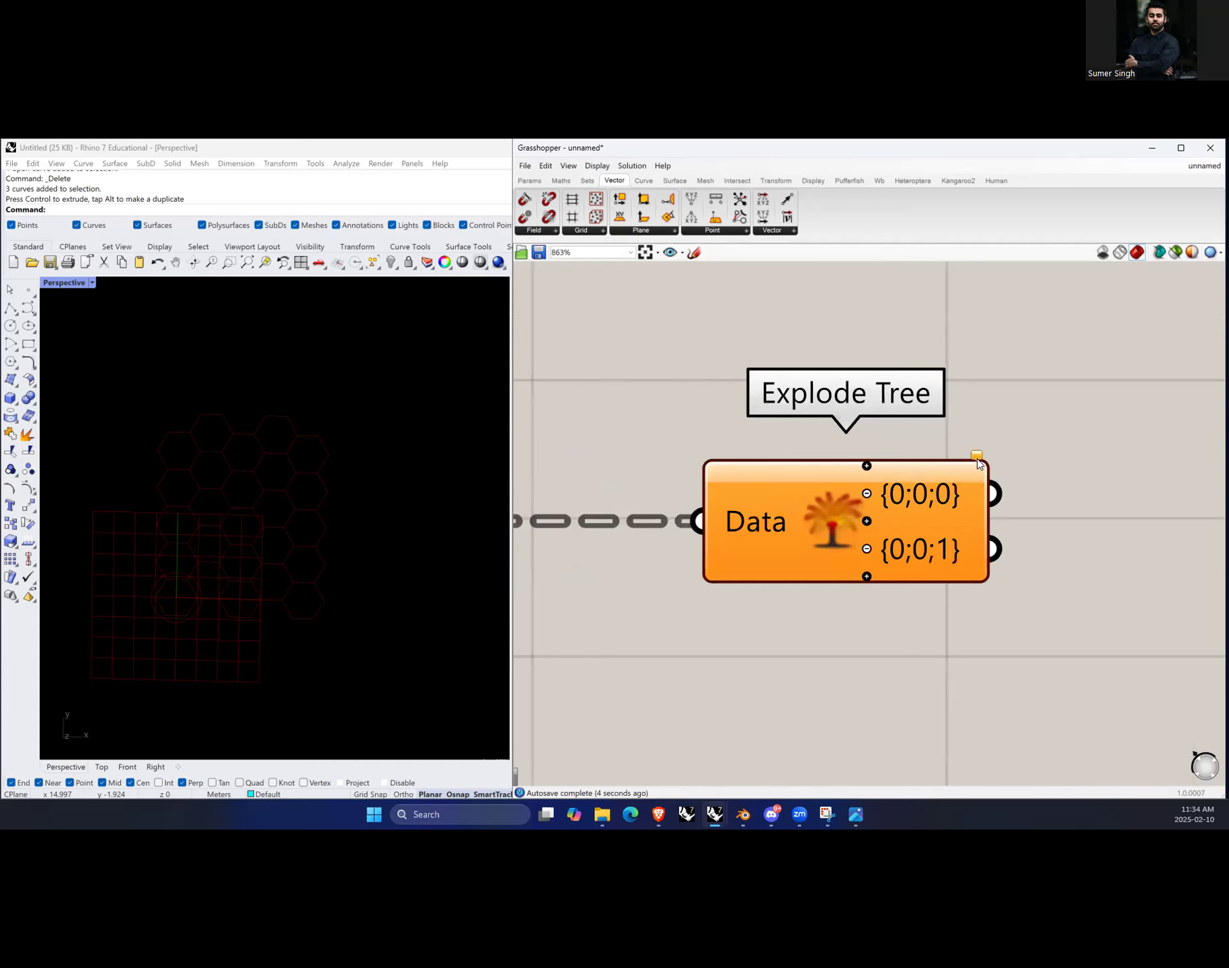
mouse_move(978, 462)
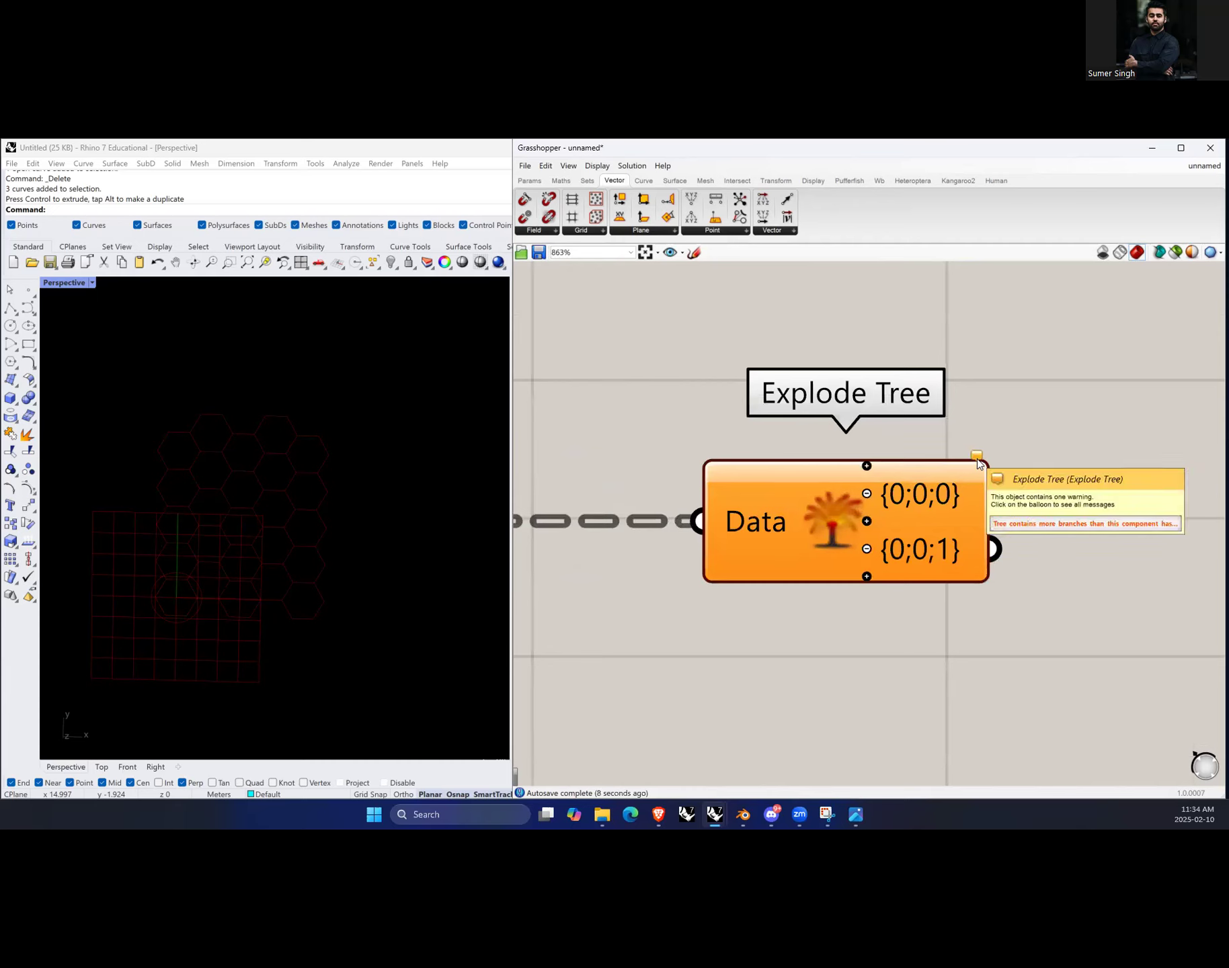
left_click(978, 463)
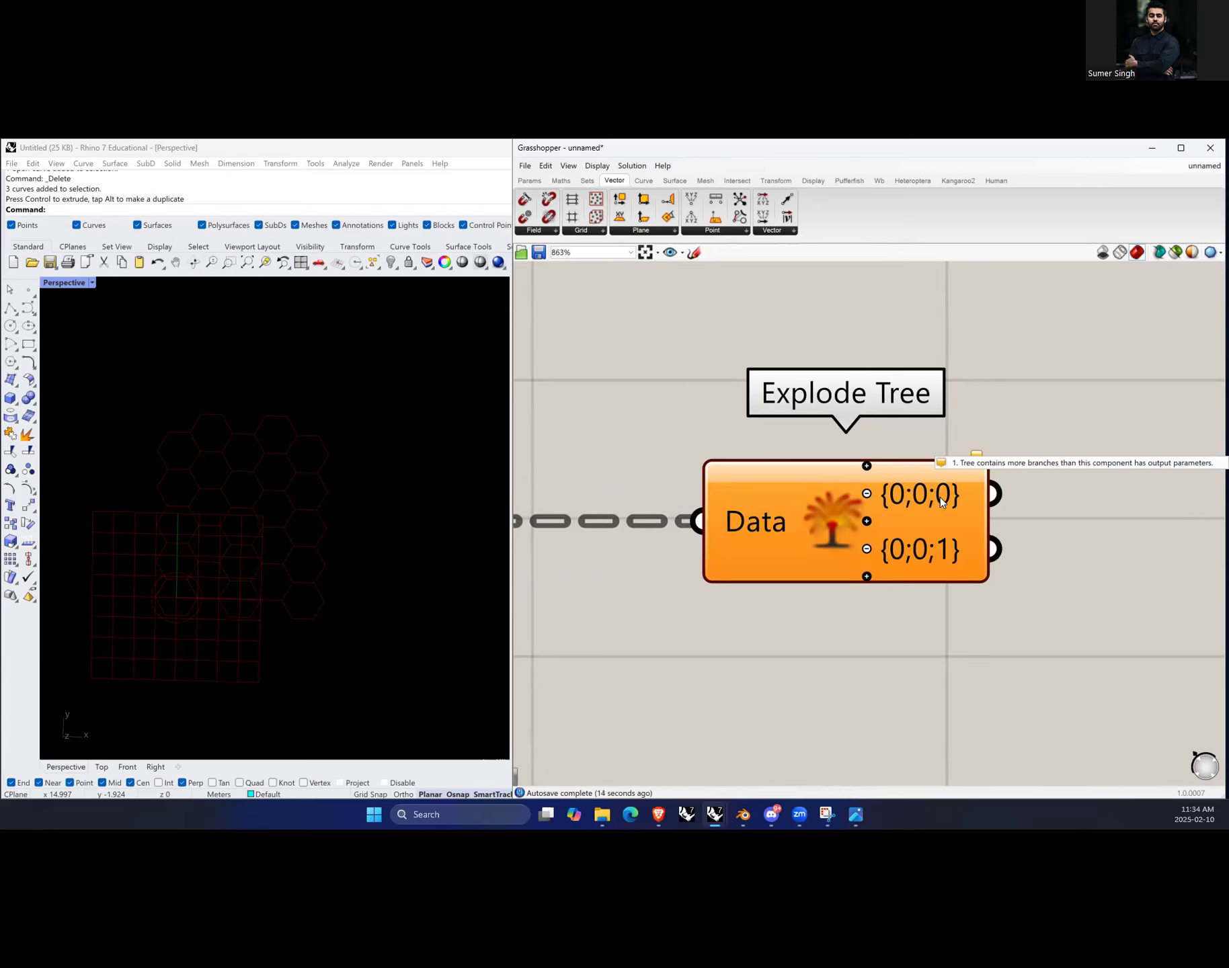
scroll(1052, 550, "down", 4)
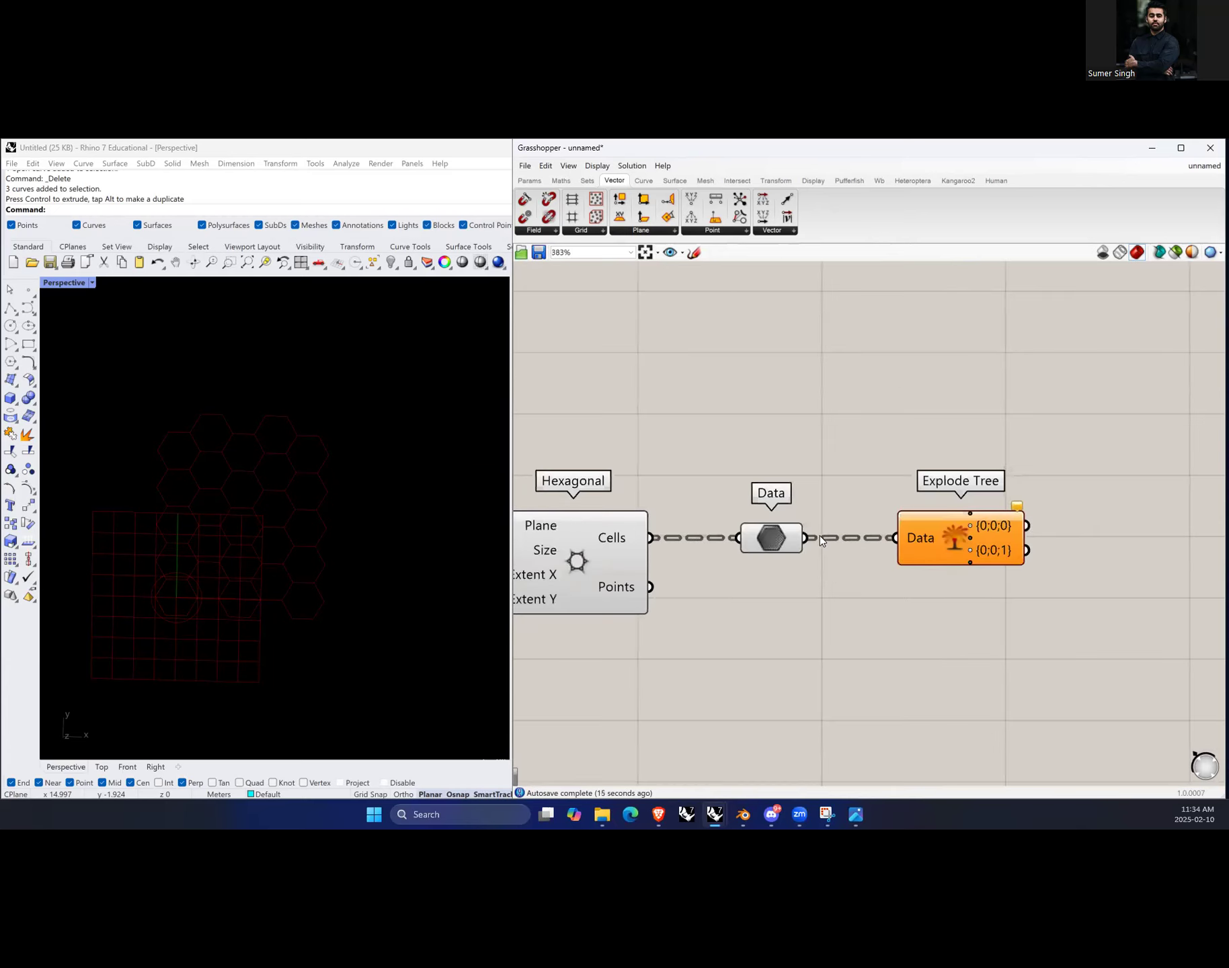
Step: Add a Panel above, connect the Data parameter's output to it, and enlarge the panel
double_click(854, 448)
type("panel")
key("Return")
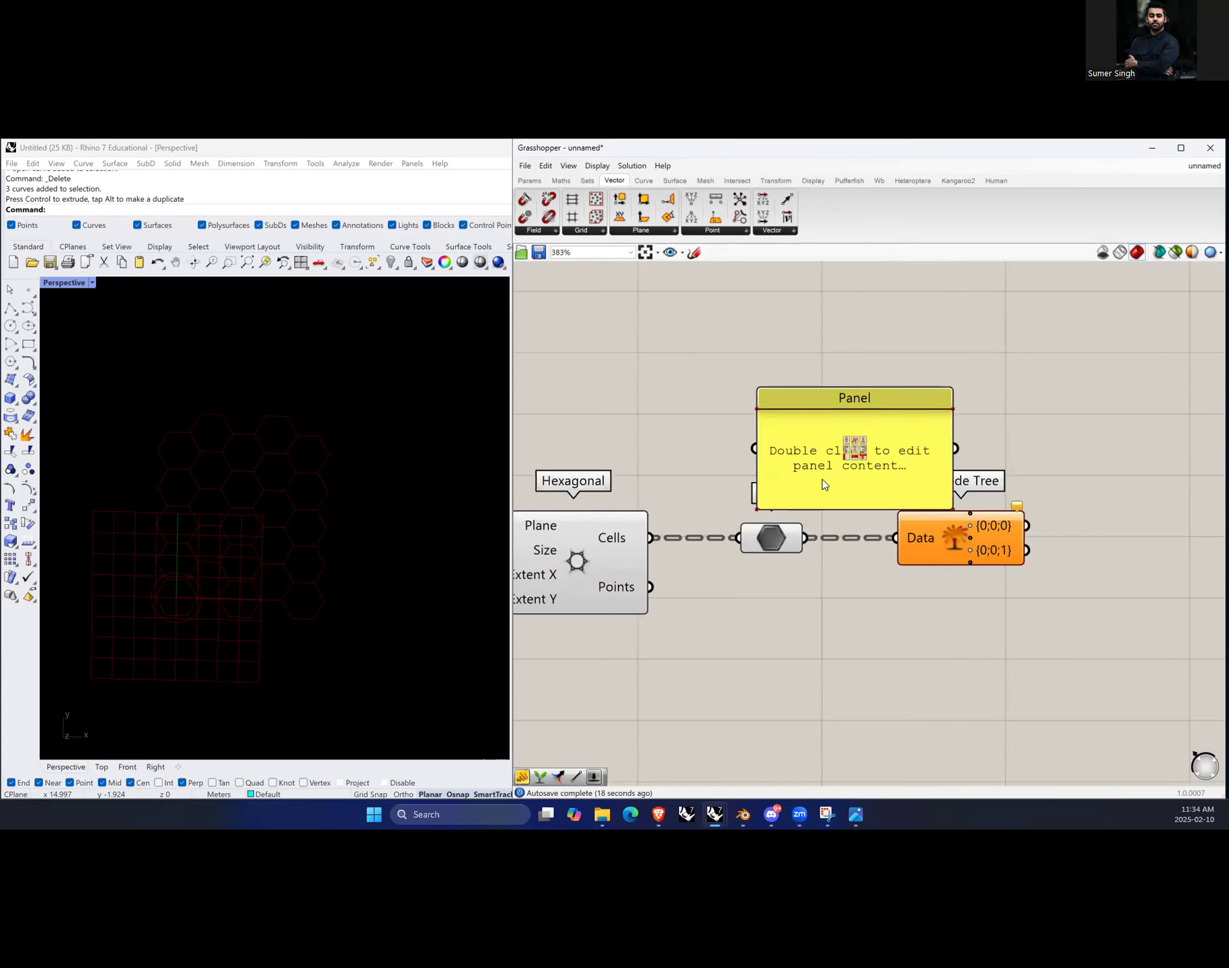
left_click_drag(802, 539, 814, 388)
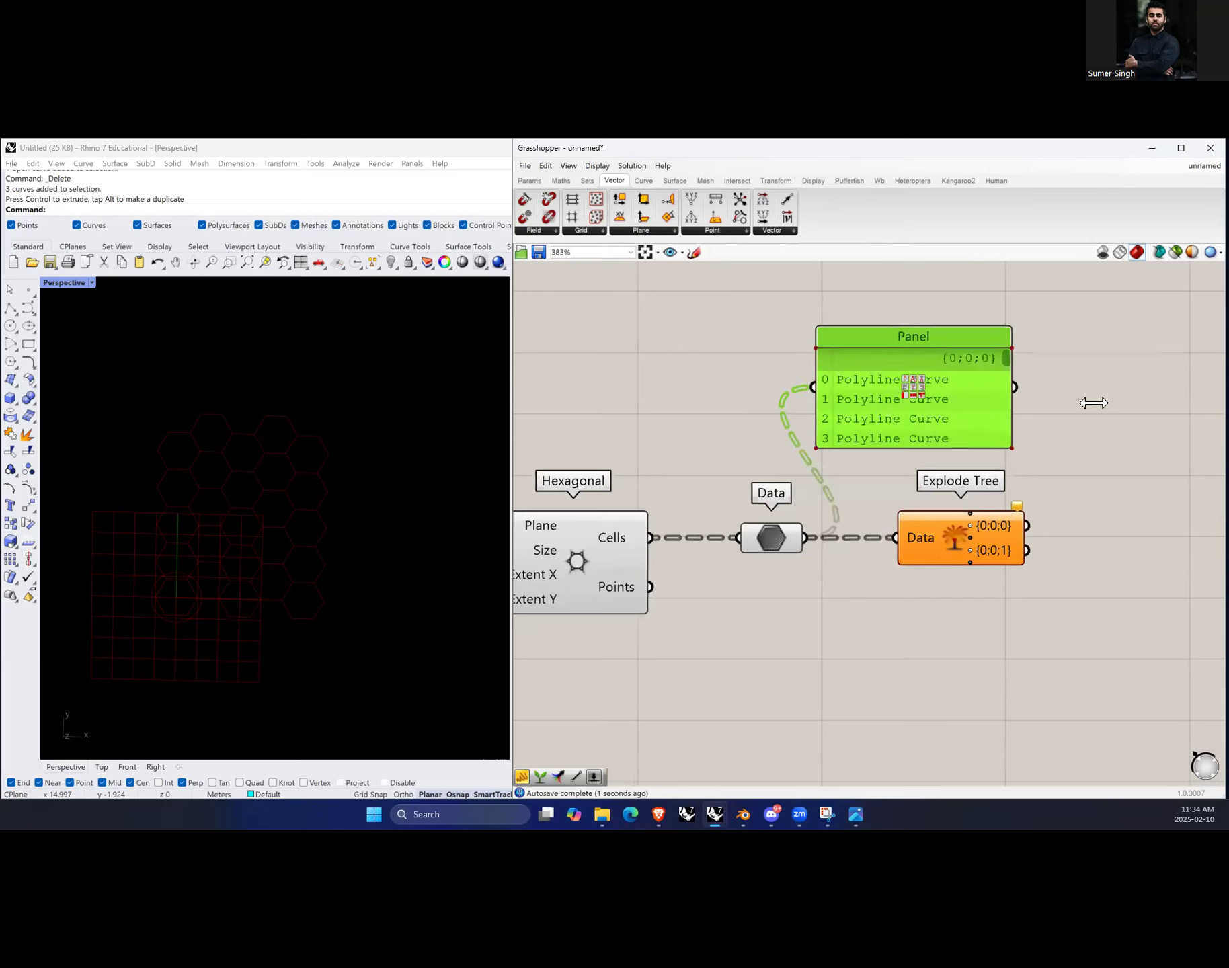
left_click_drag(924, 326, 918, 249)
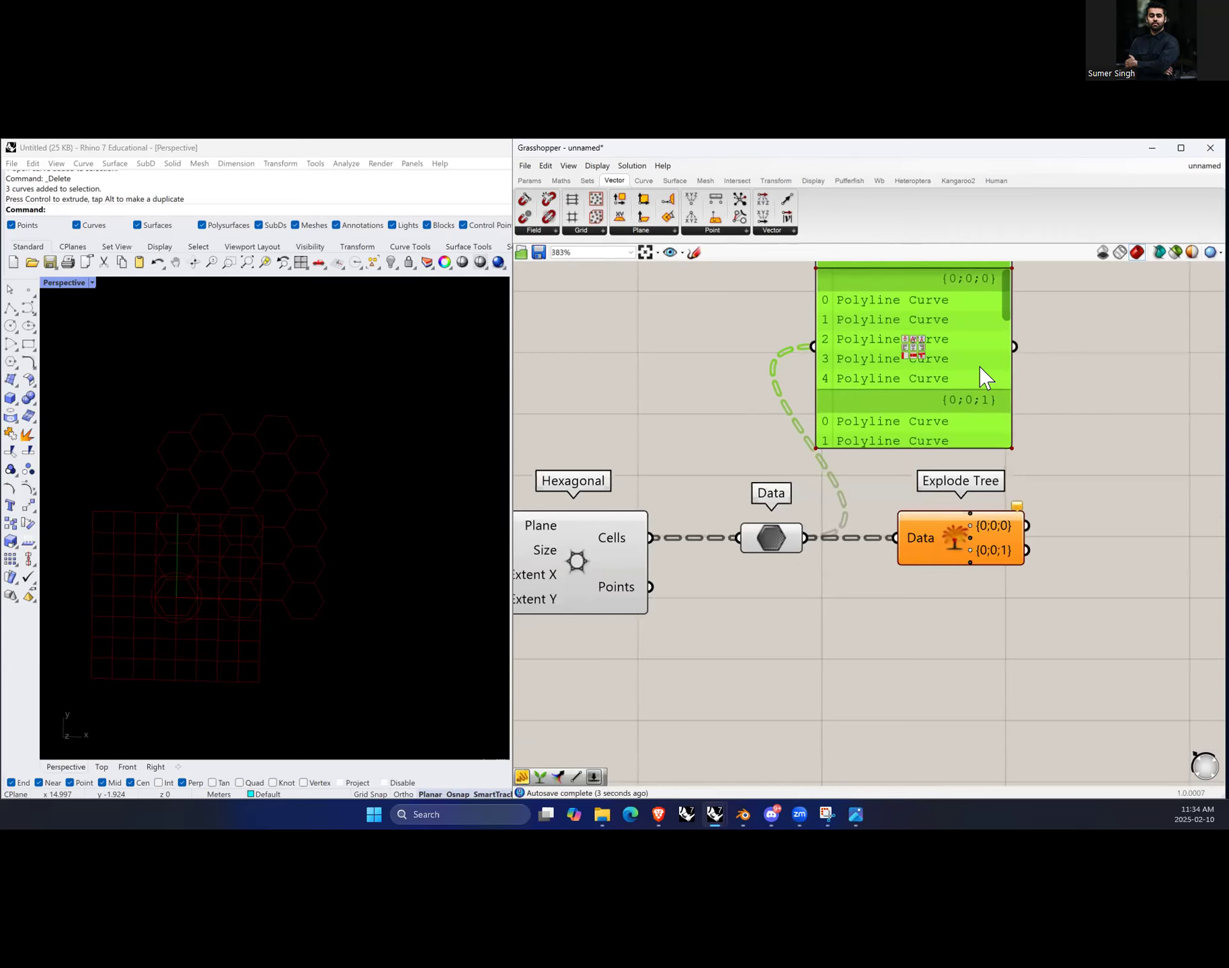
Step: Add outputs to Explode Tree until it has five branches, {0;0;0} through {0;0;4}
scroll(983, 568, "up", 4)
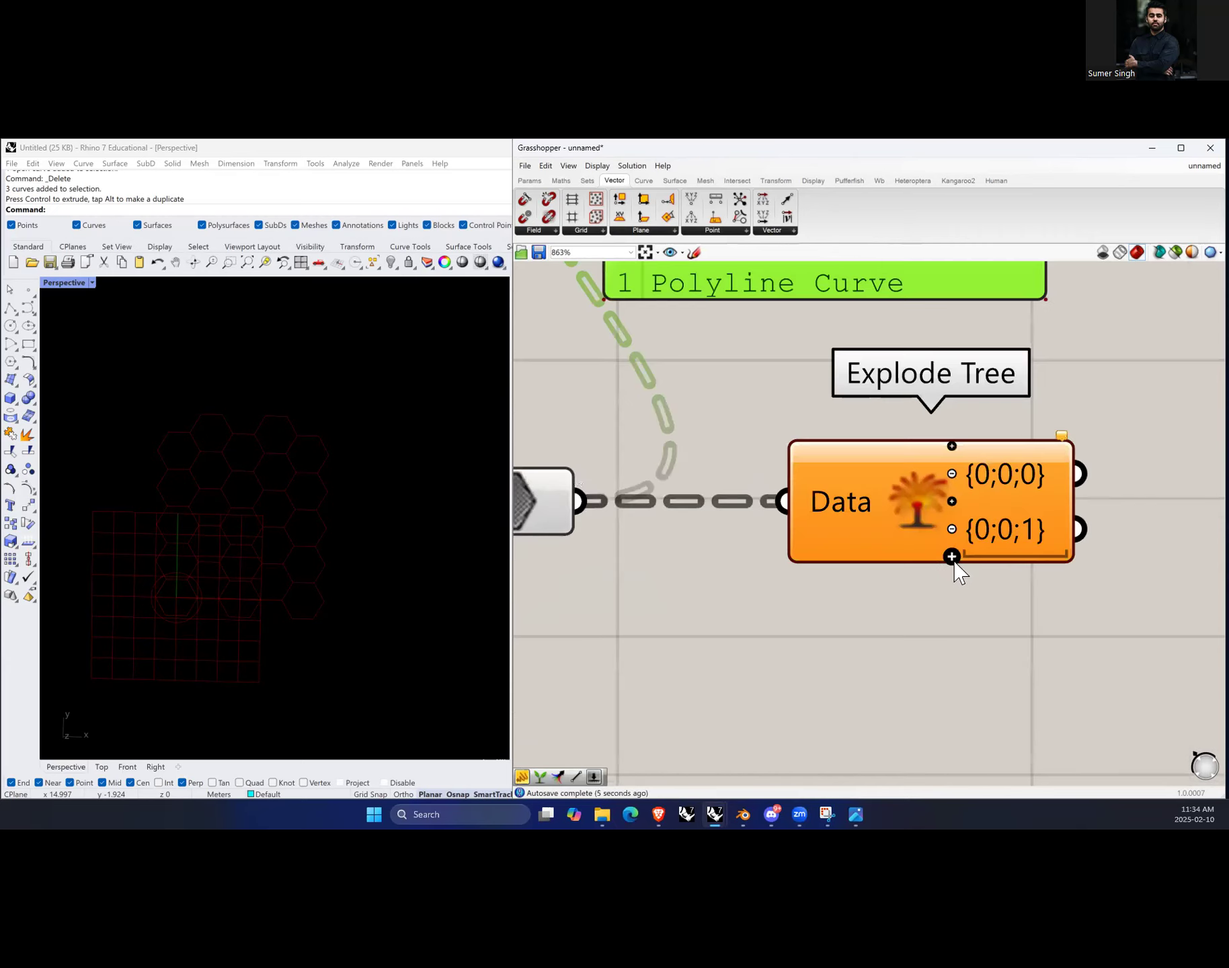
left_click(951, 557)
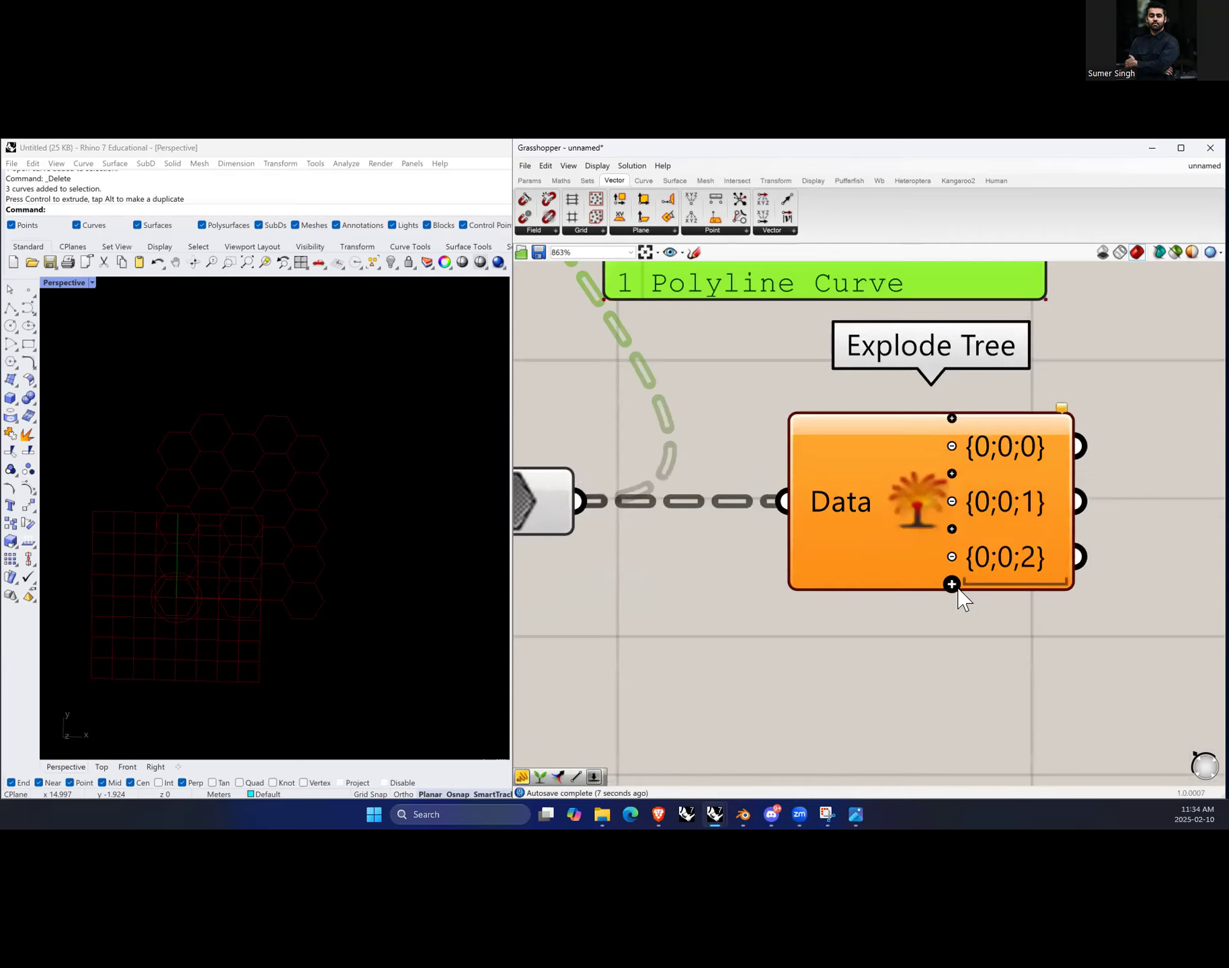
left_click(952, 585)
left_click(950, 612)
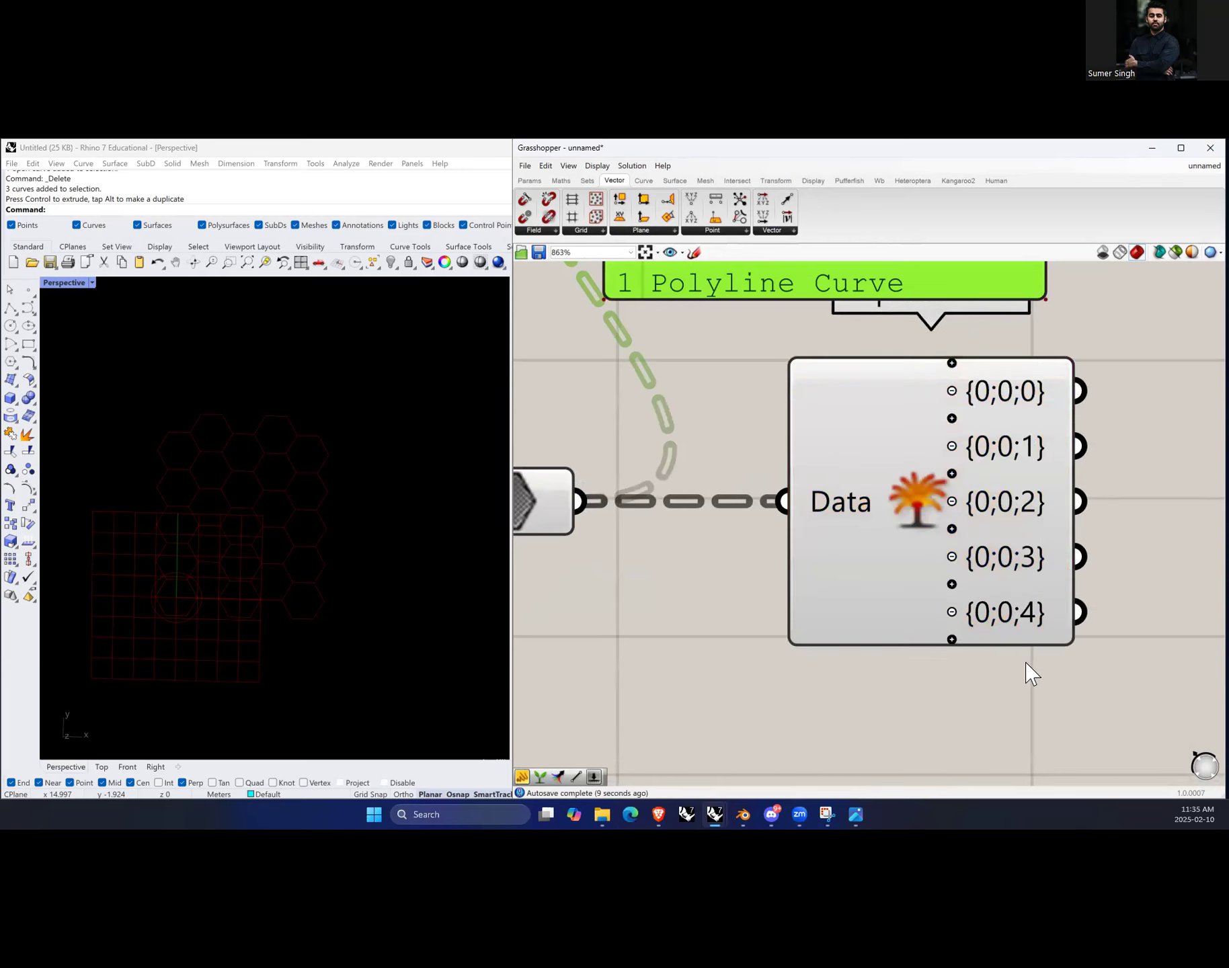
Step: Move the panel to the right of Explode Tree and lengthen it to list all branches
scroll(1023, 670, "down", 2)
scroll(1050, 553, "up", 2)
scroll(941, 592, "down", 3)
left_click_drag(914, 464, 797, 787)
scroll(826, 505, "down", 2)
left_click_drag(827, 504, 1066, 446)
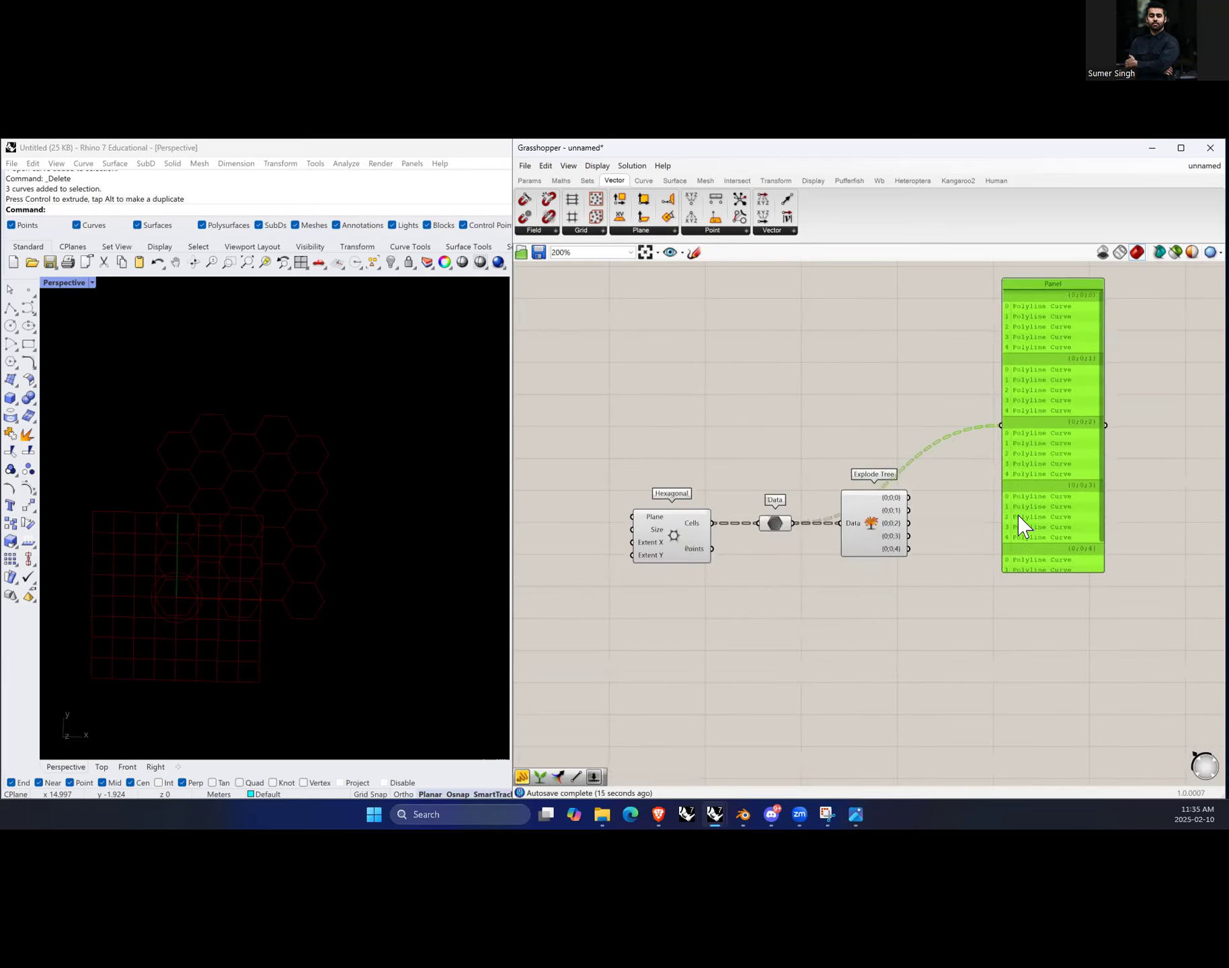
left_click_drag(1059, 571, 1060, 633)
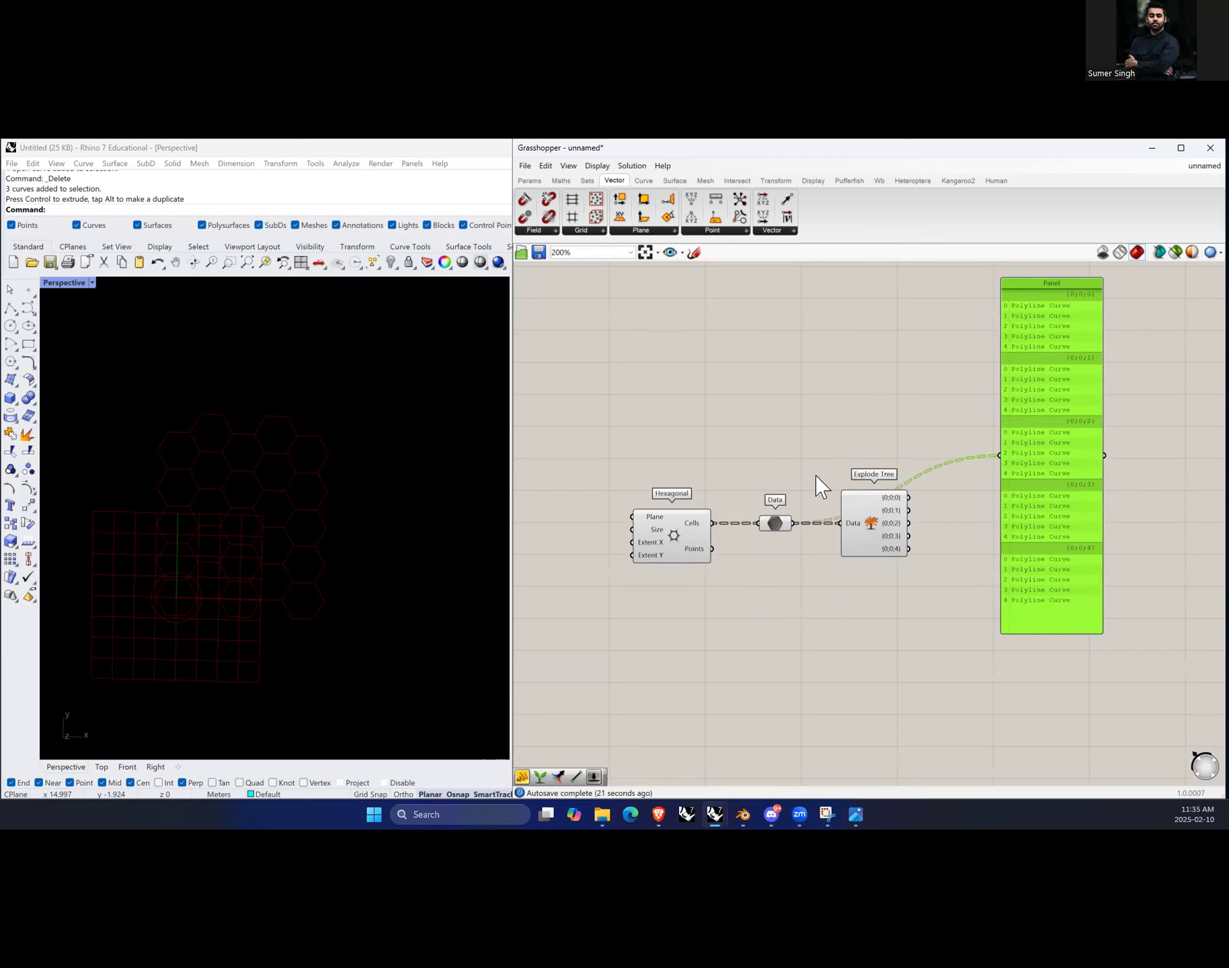
Step: Add a Param Viewer, connect the Data parameter's output to it, and switch it to tree display
left_click(788, 445)
double_click(788, 445)
type("//")
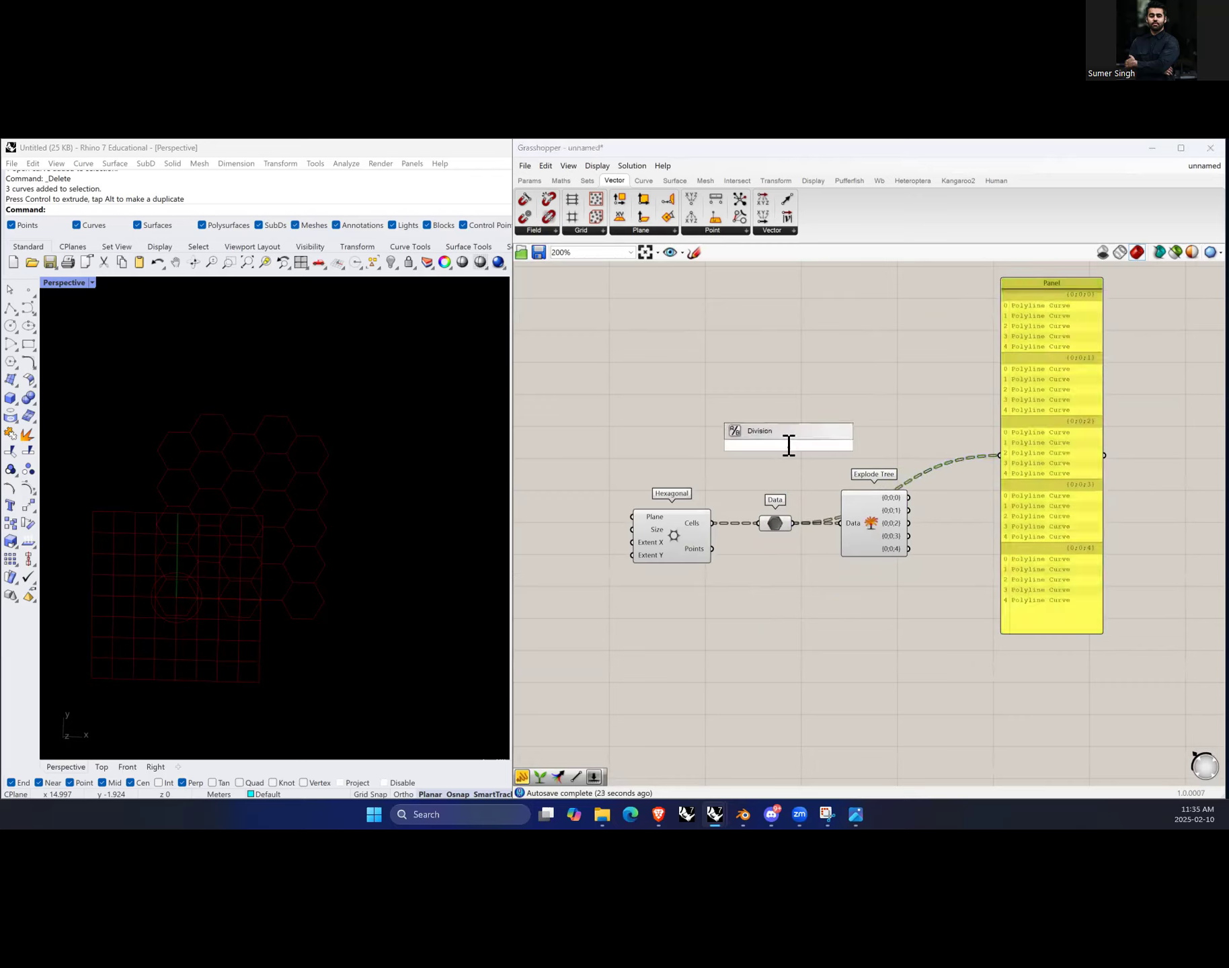
key("BackSpace")
key("BackSpace")
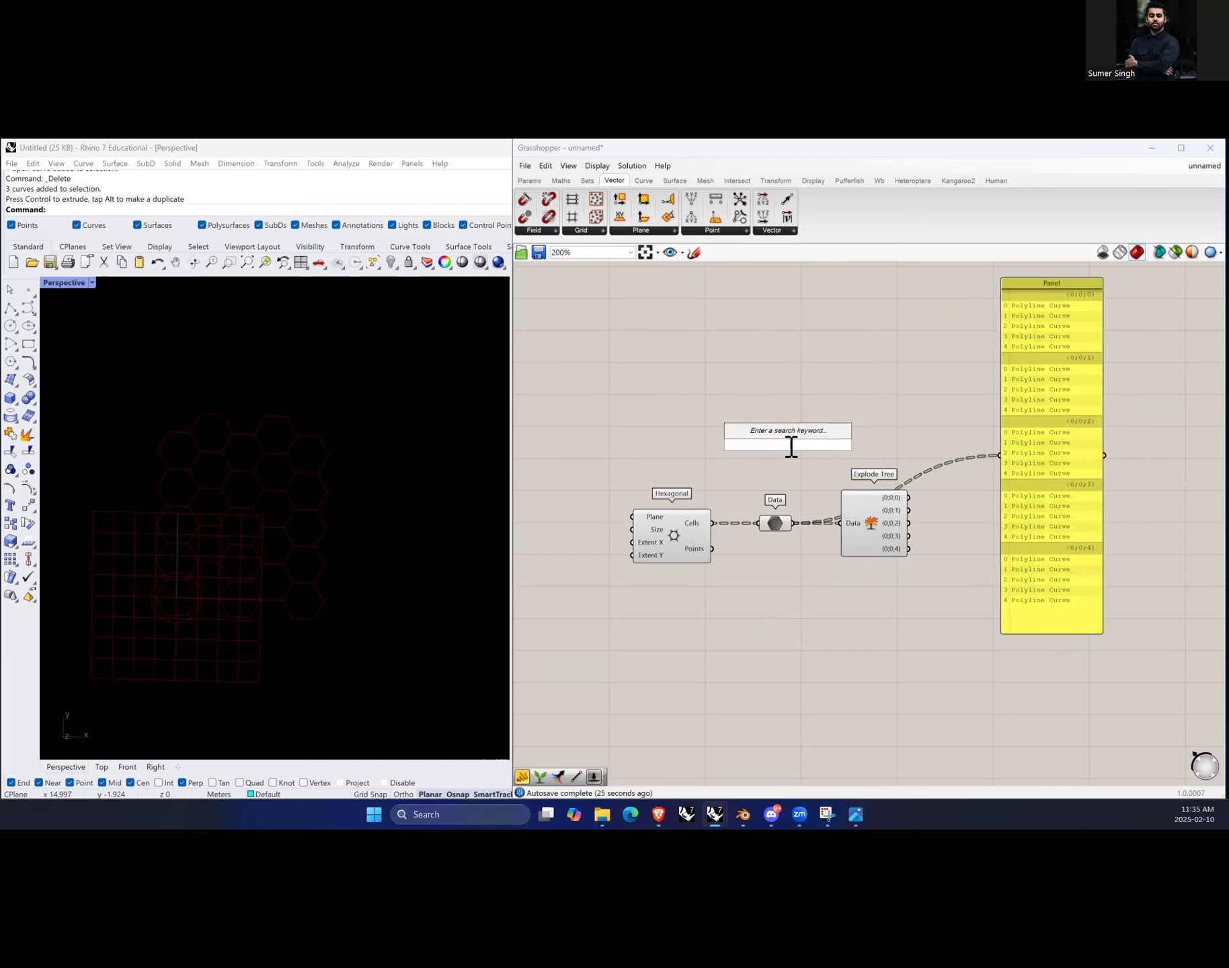
type("para")
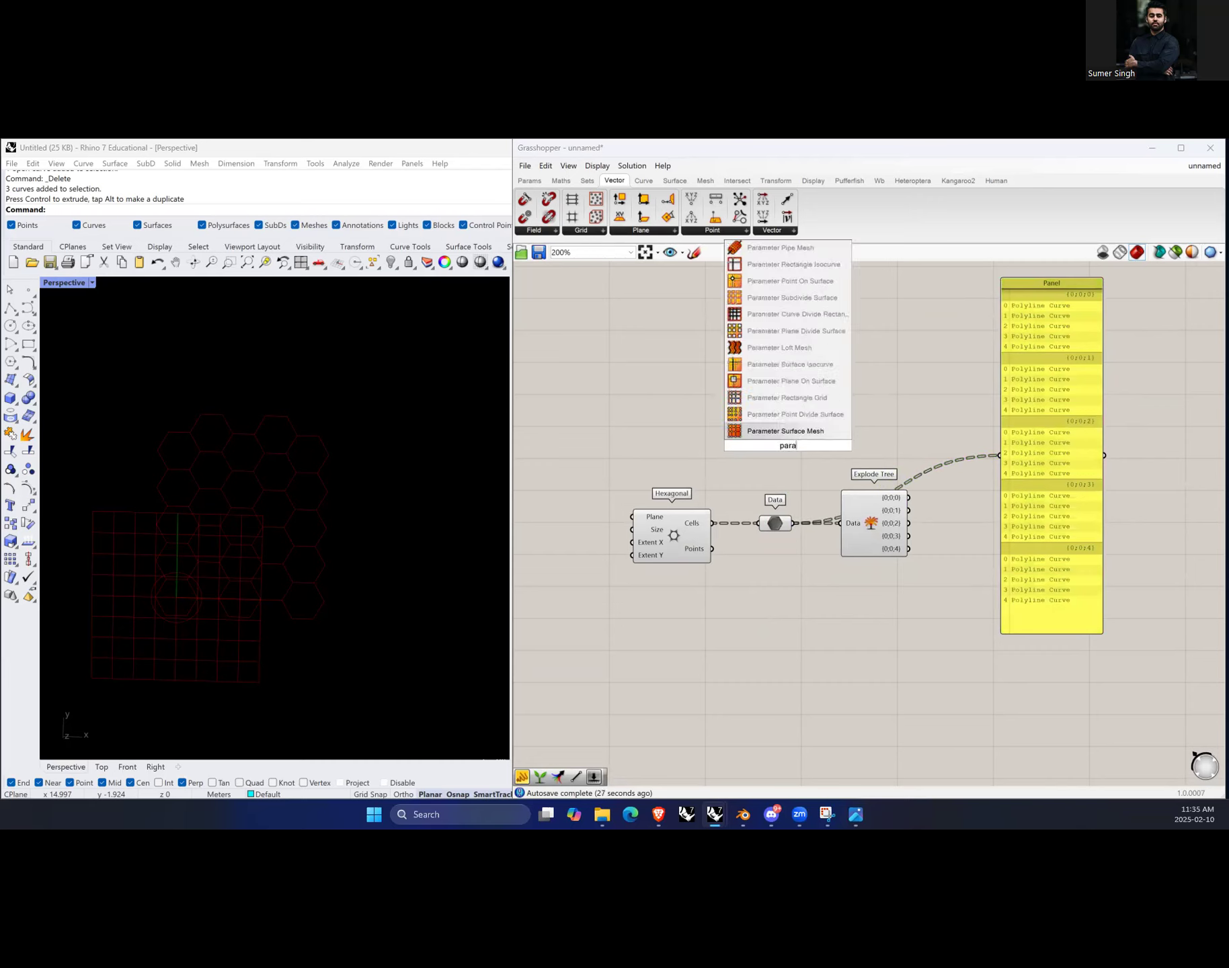
type("m view")
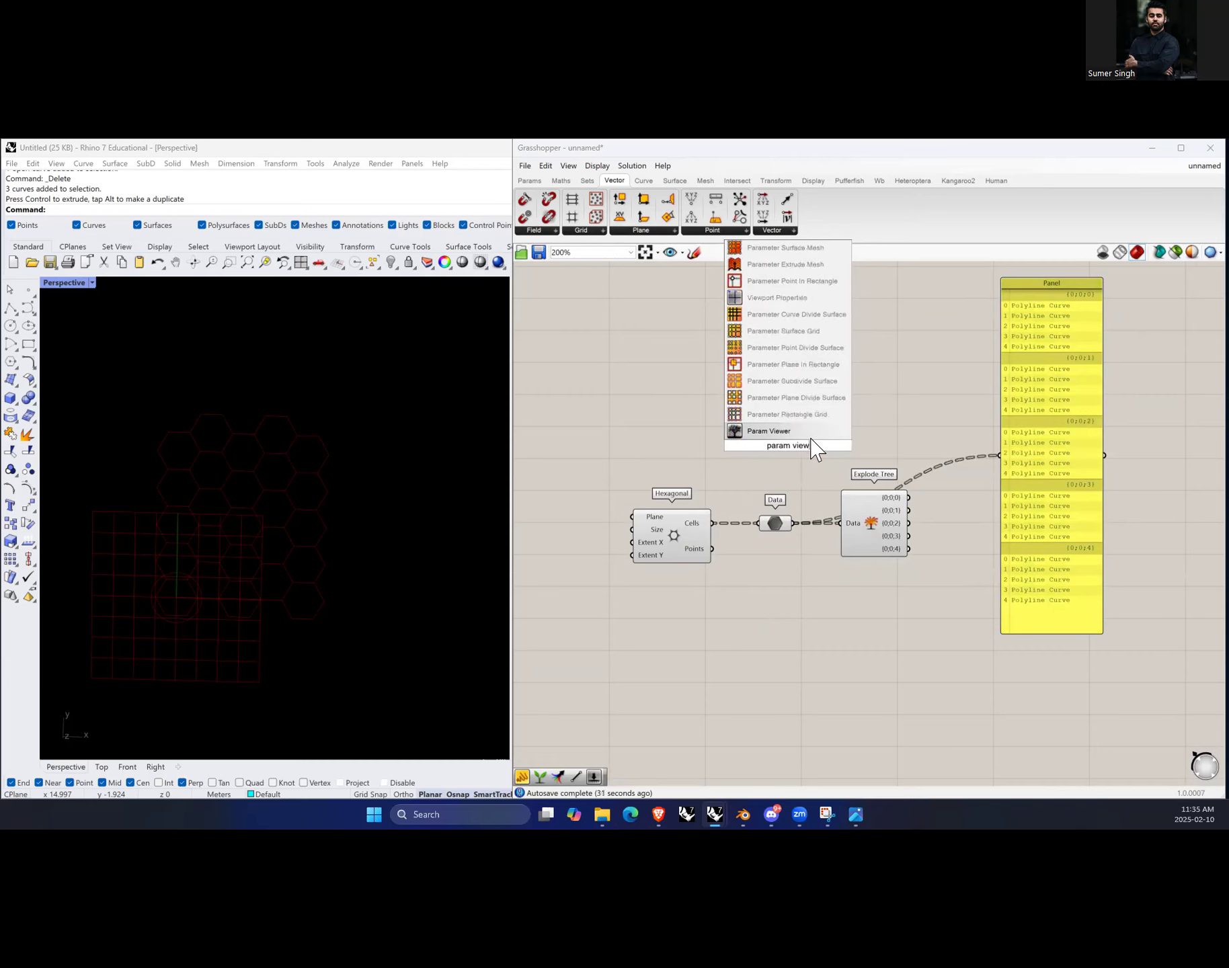
key("Return")
left_click_drag(813, 469, 877, 394)
left_click_drag(794, 519, 811, 385)
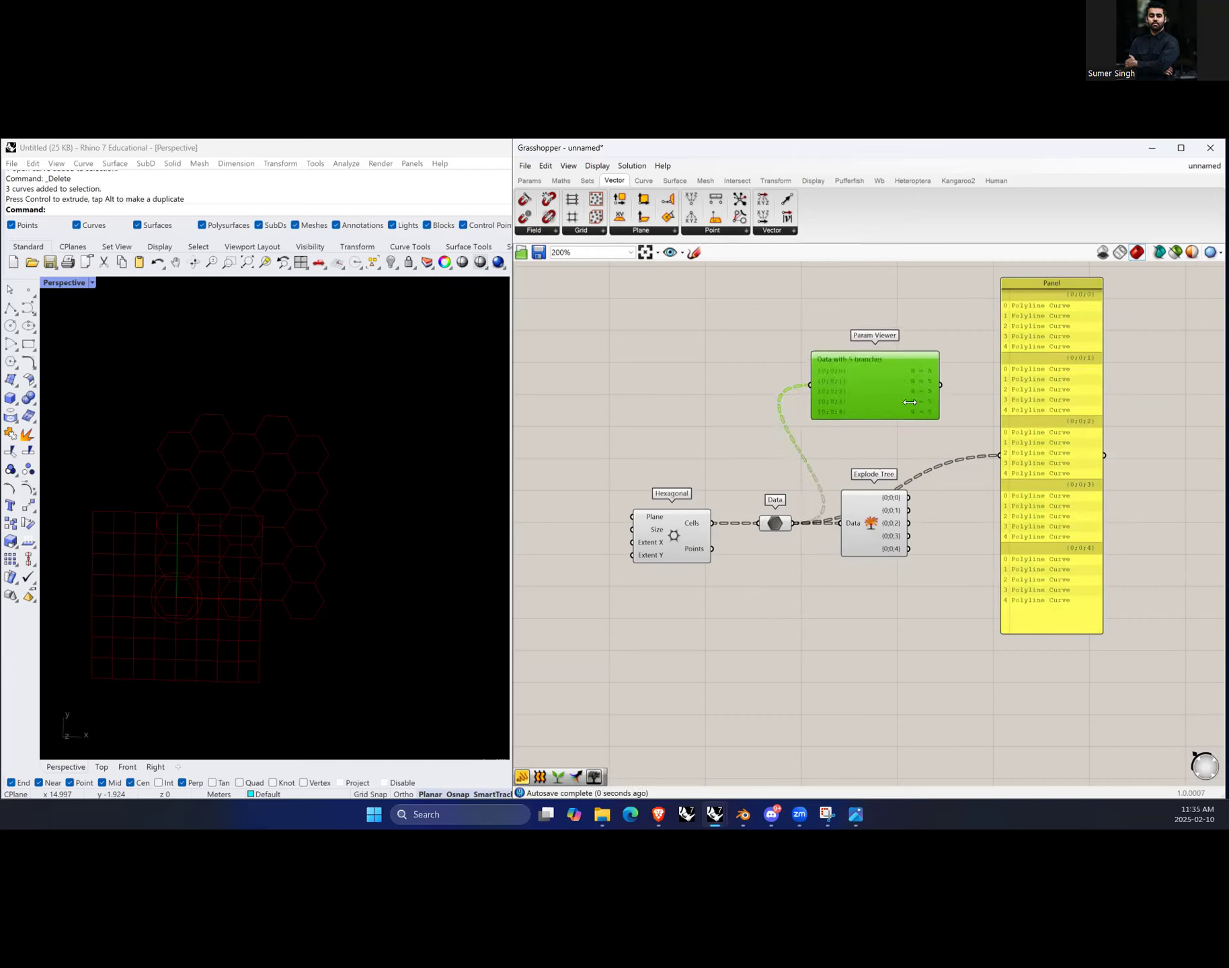
double_click(879, 385)
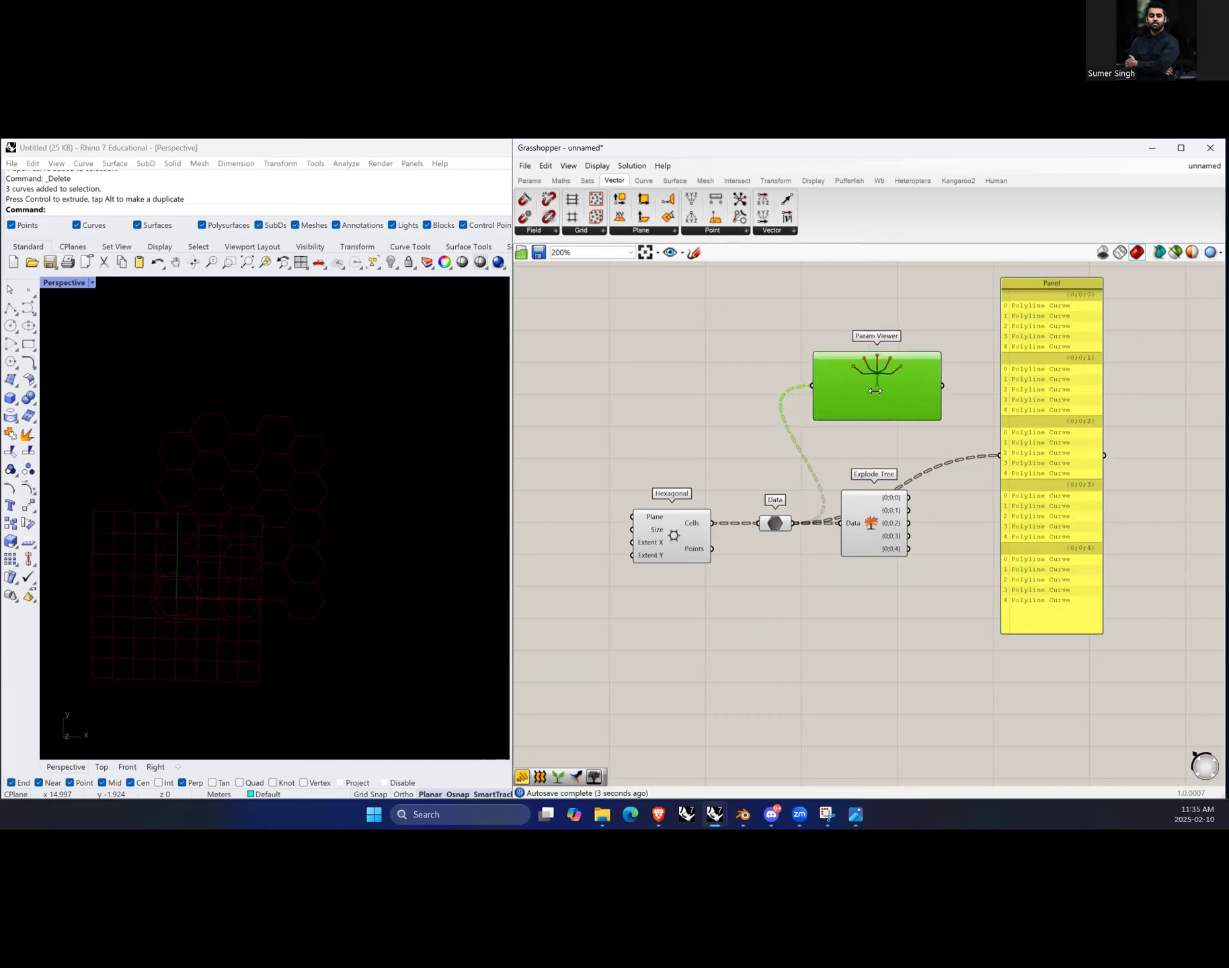
Step: Rearrange the Param Viewer and the panel above the Explode Tree component
left_click_drag(913, 387, 905, 429)
scroll(901, 432, "up", 4)
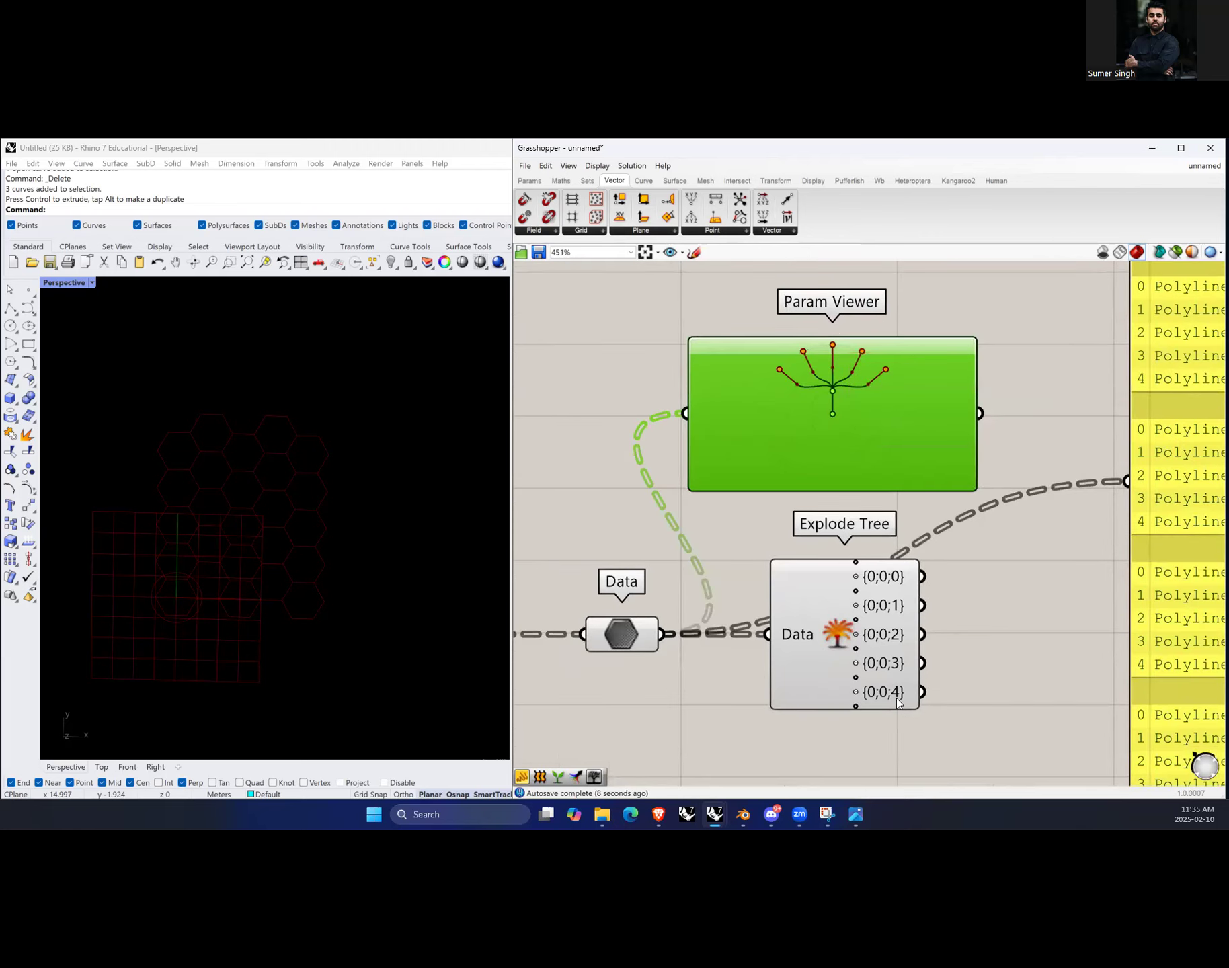
scroll(896, 698, "up", 4)
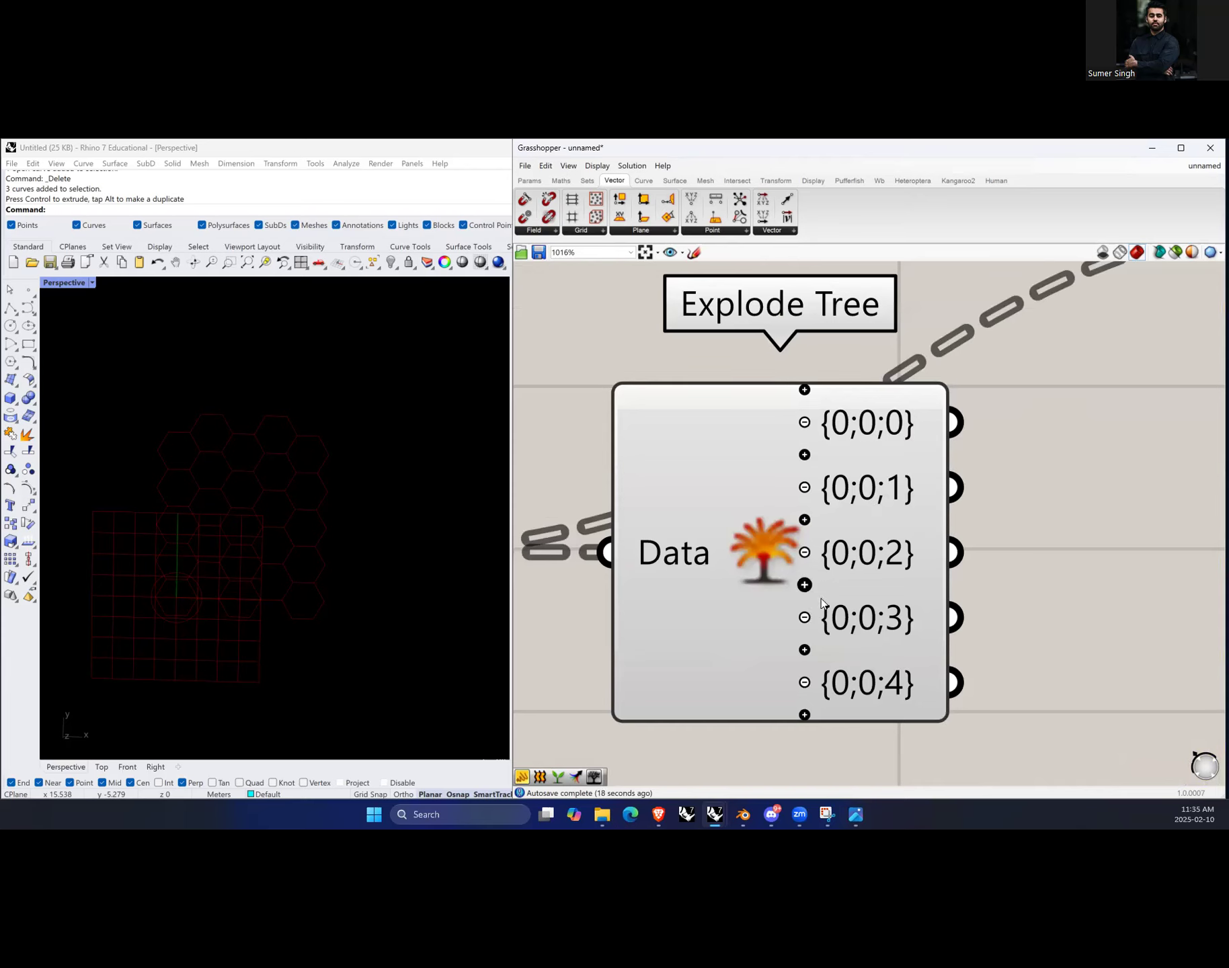
scroll(820, 598, "down", 5)
scroll(984, 474, "down", 1)
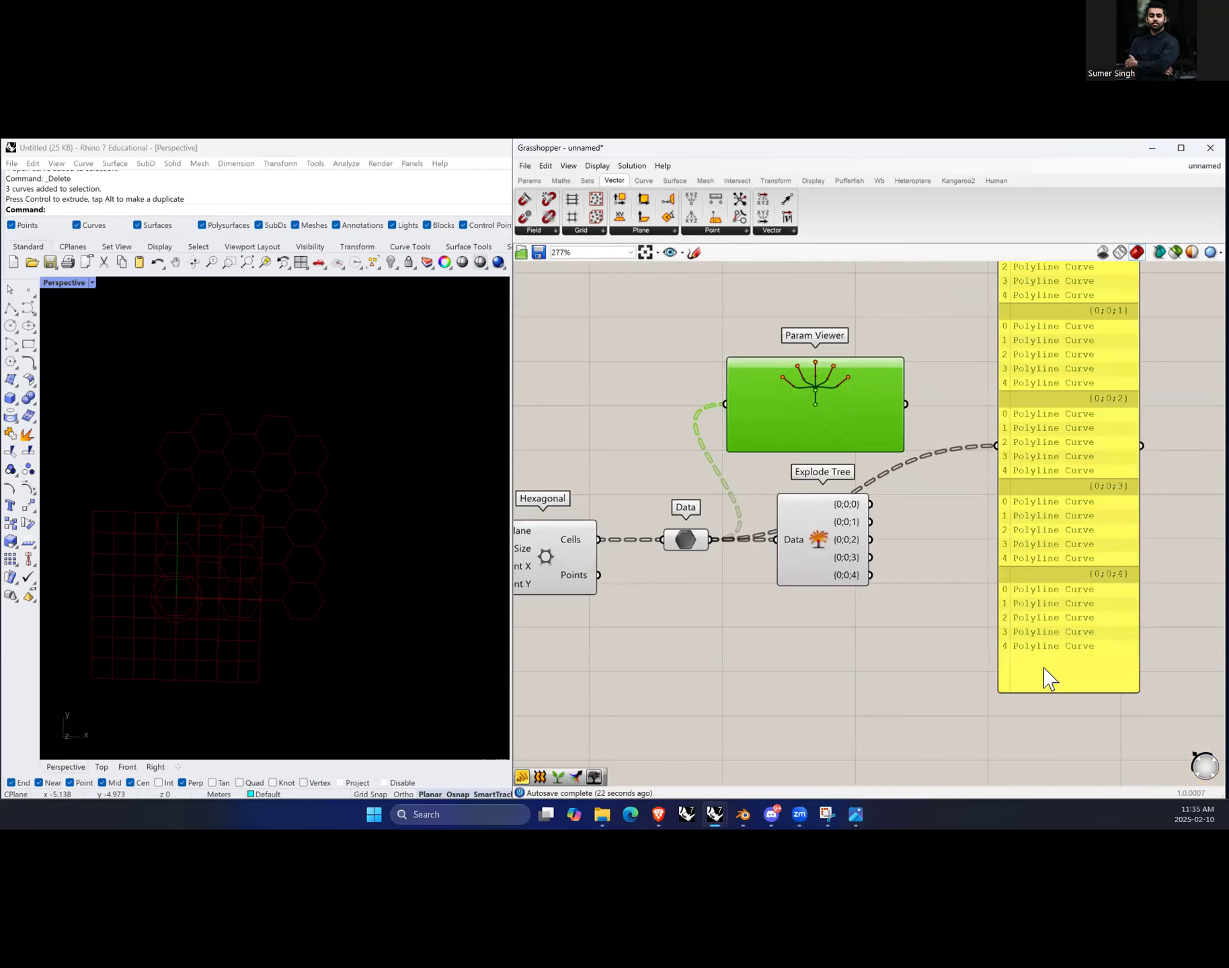
scroll(1045, 677, "down", 2)
left_click_drag(899, 486, 898, 334)
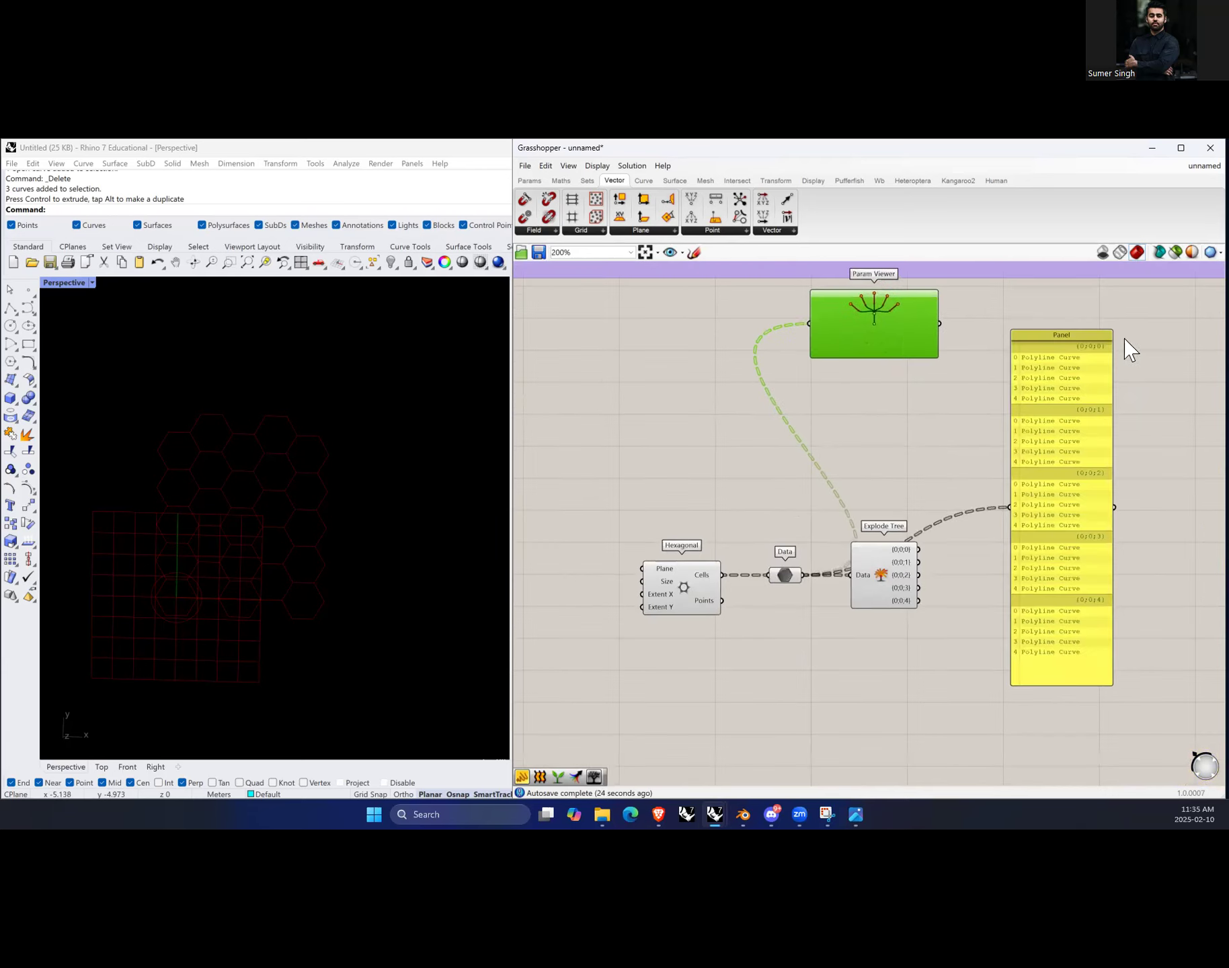
left_click_drag(1099, 332, 872, 427)
scroll(988, 592, "up", 3)
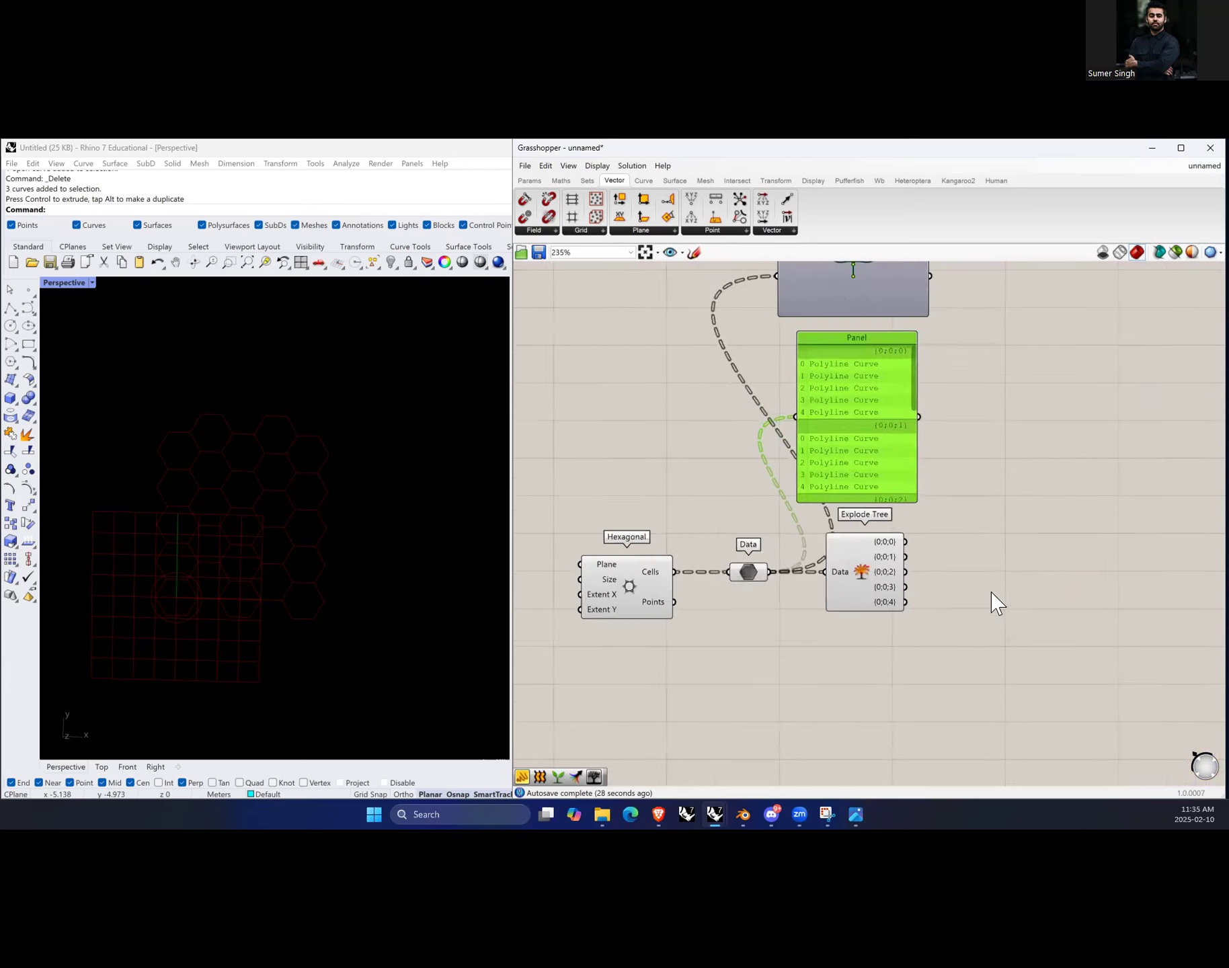
Step: Add a new Panel beside Explode Tree and connect its {0;0;0} output to it
double_click(964, 563)
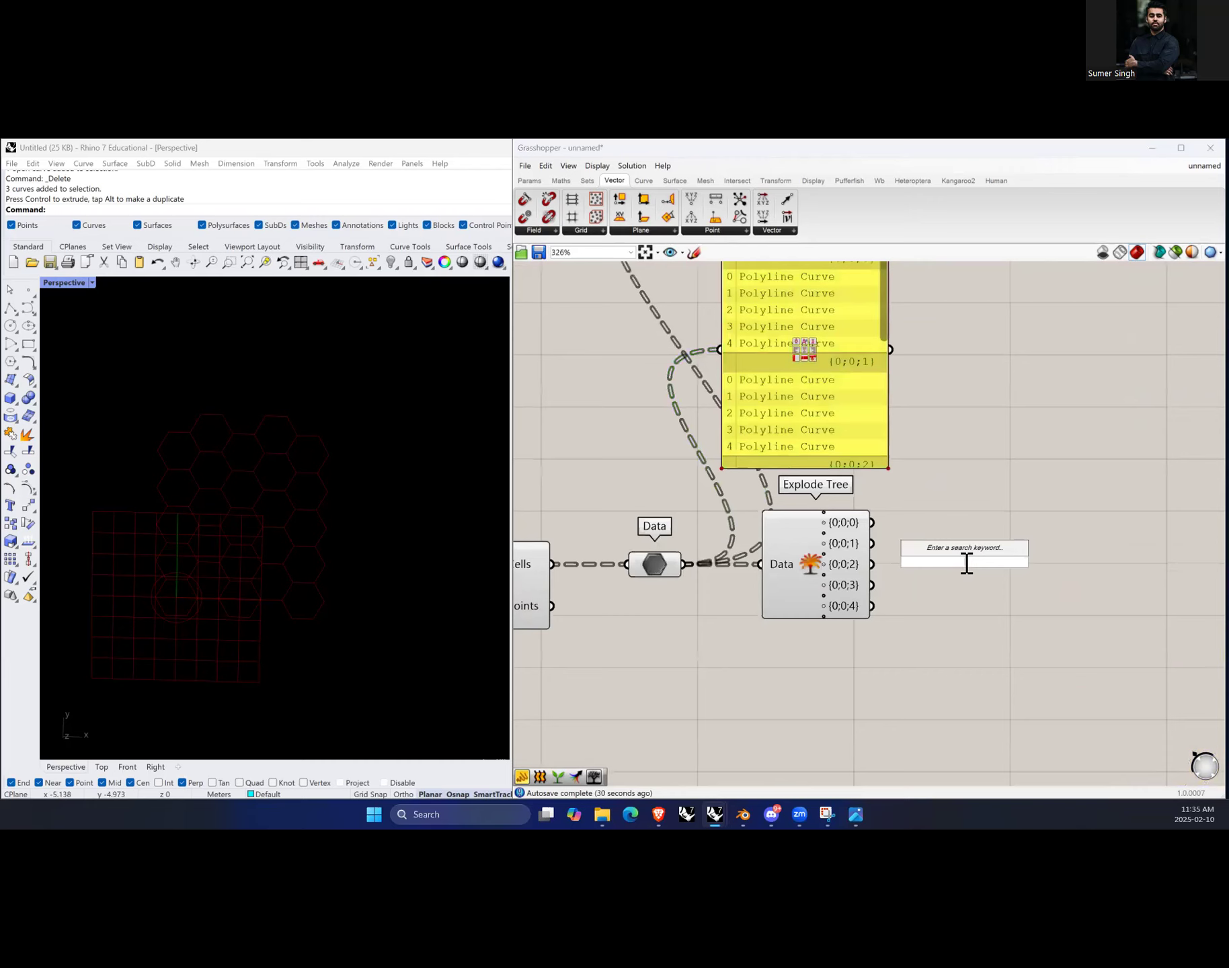
type("//")
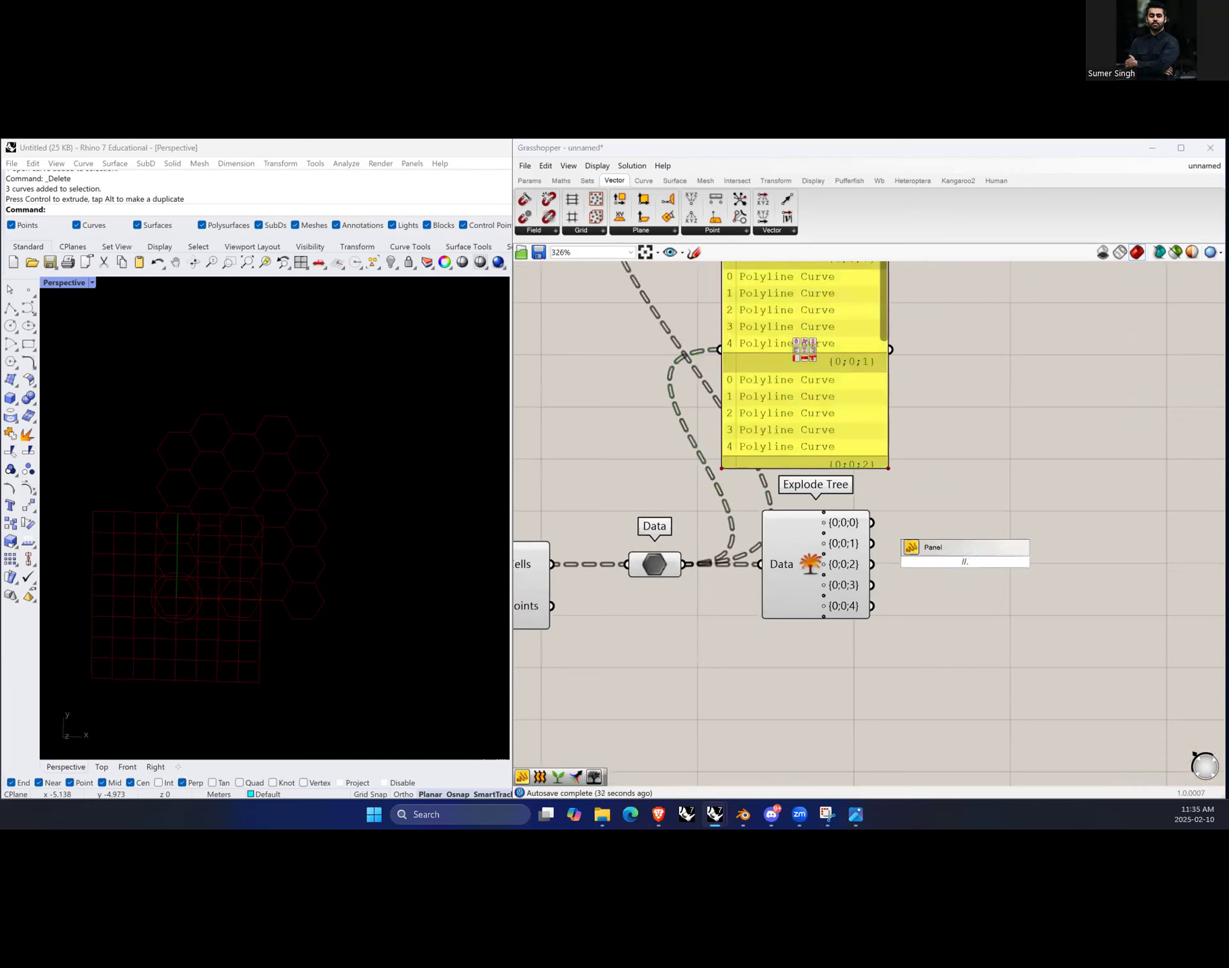
key("Return")
left_click_drag(950, 594, 1002, 556)
left_click_drag(871, 522, 939, 524)
scroll(1030, 502, "down", 3)
scroll(1005, 570, "up", 2)
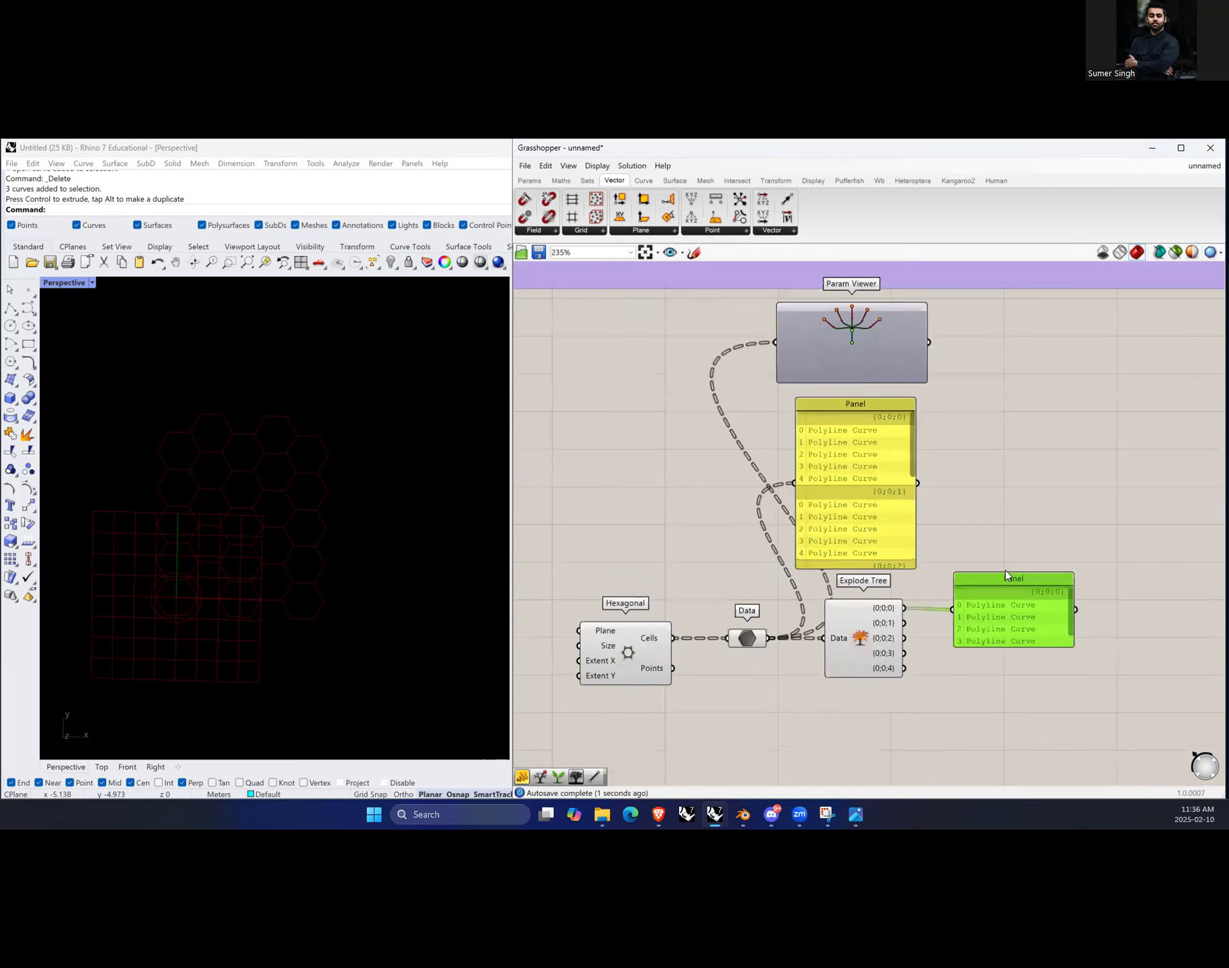
Step: Move the new panel up beside the first panel and attach a new Data parameter to Explode Tree's {0;0;0} output
left_click_drag(1038, 441, 1032, 488)
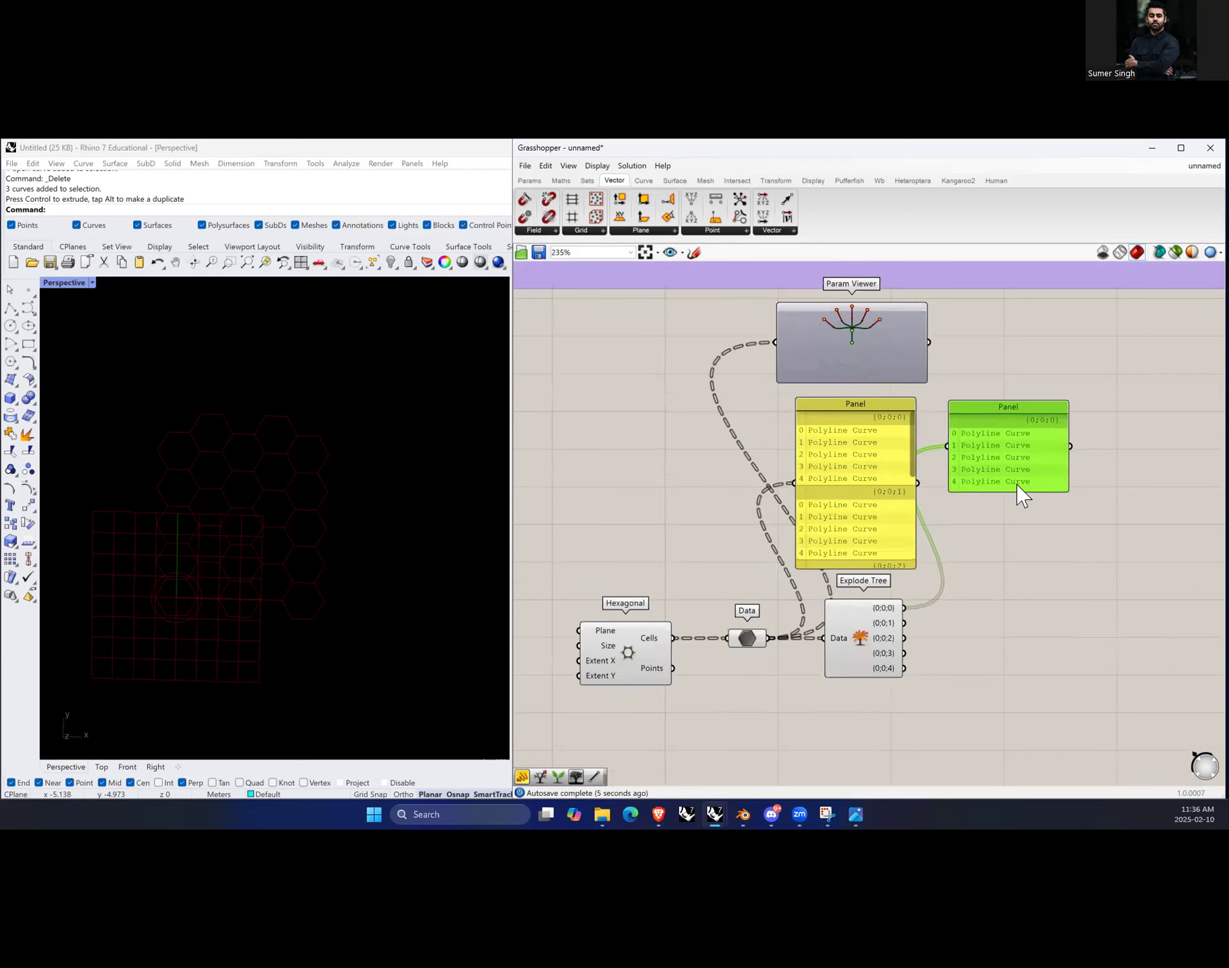
double_click(990, 660)
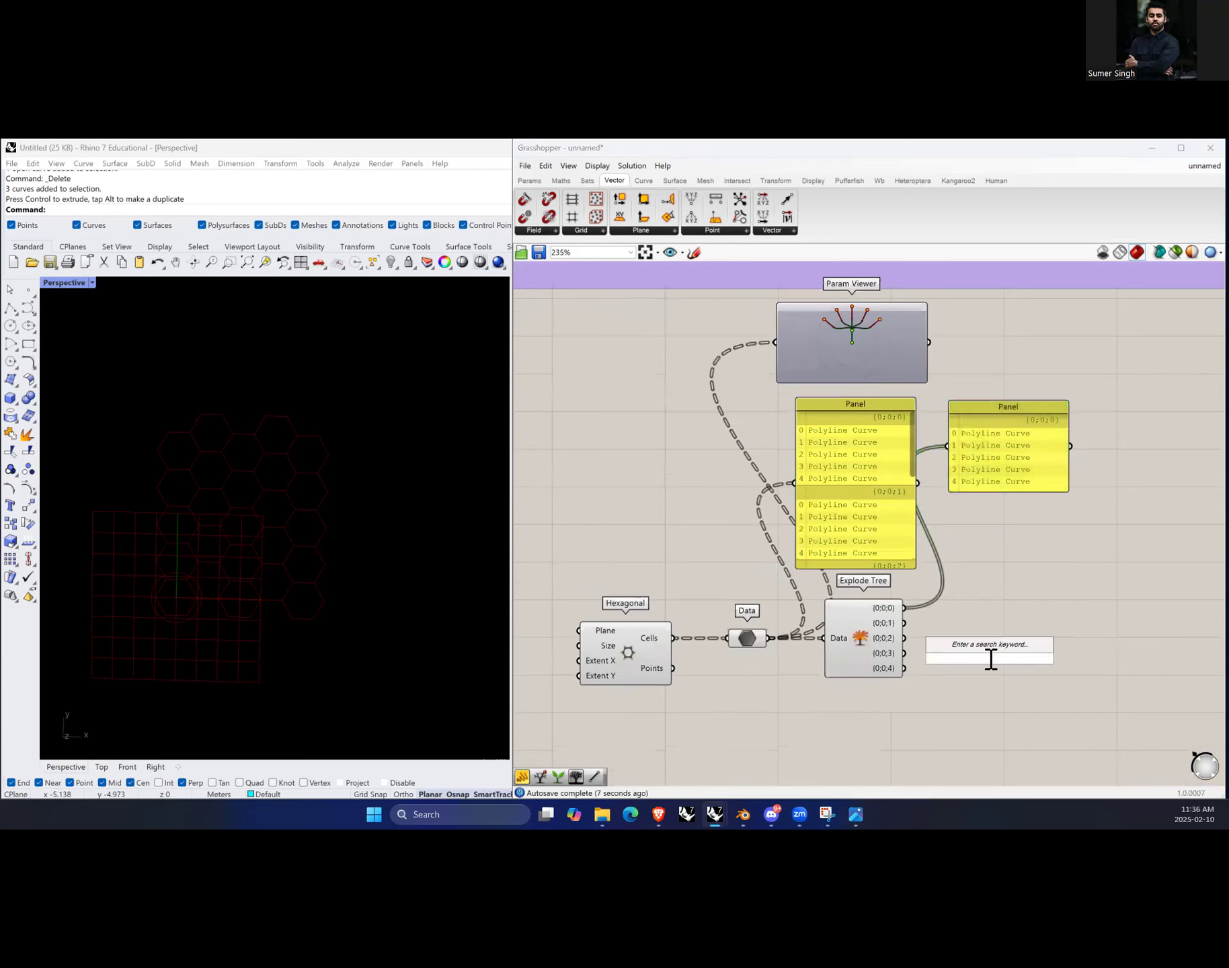
type("data")
left_click(992, 655)
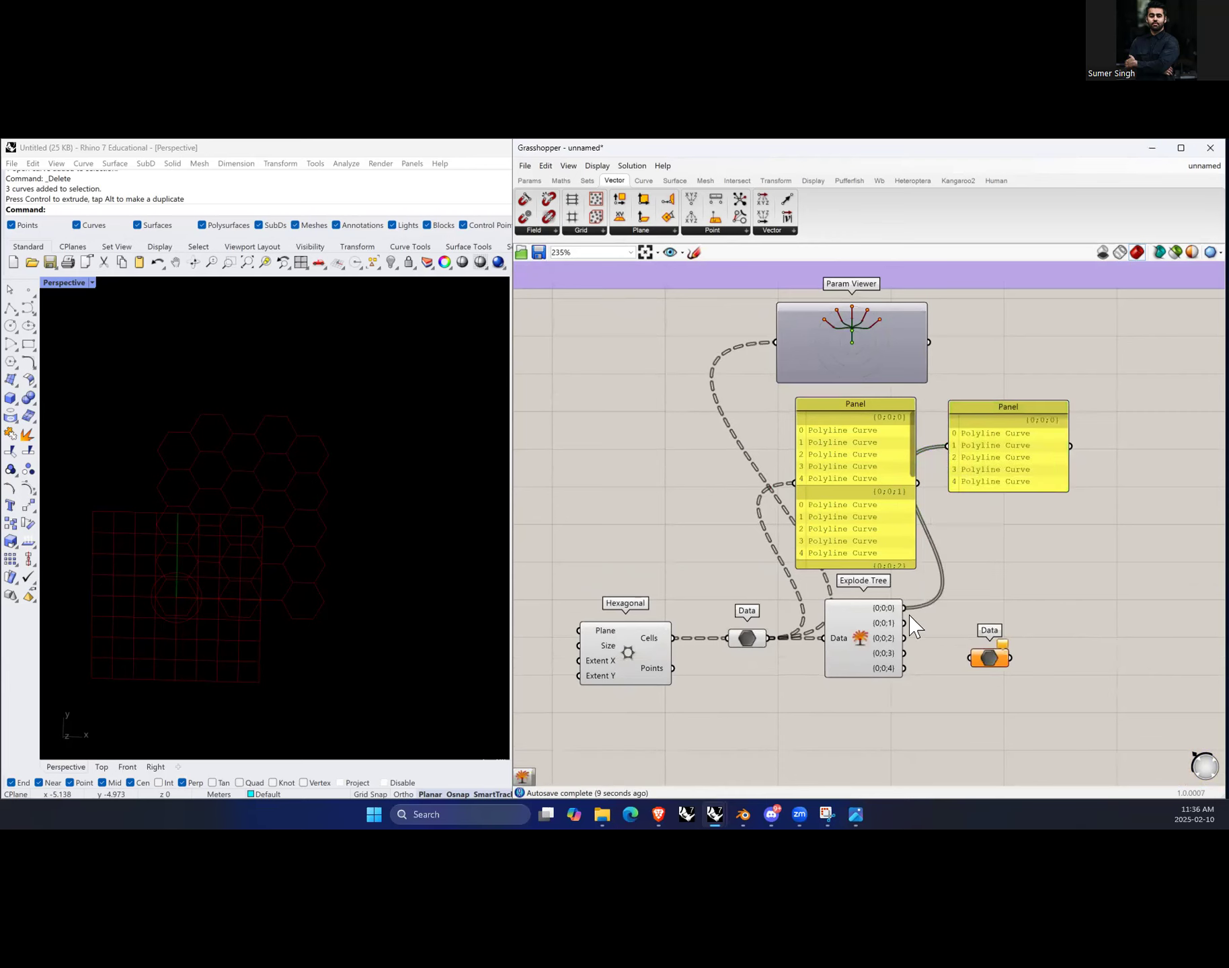
left_click_drag(904, 608, 979, 617)
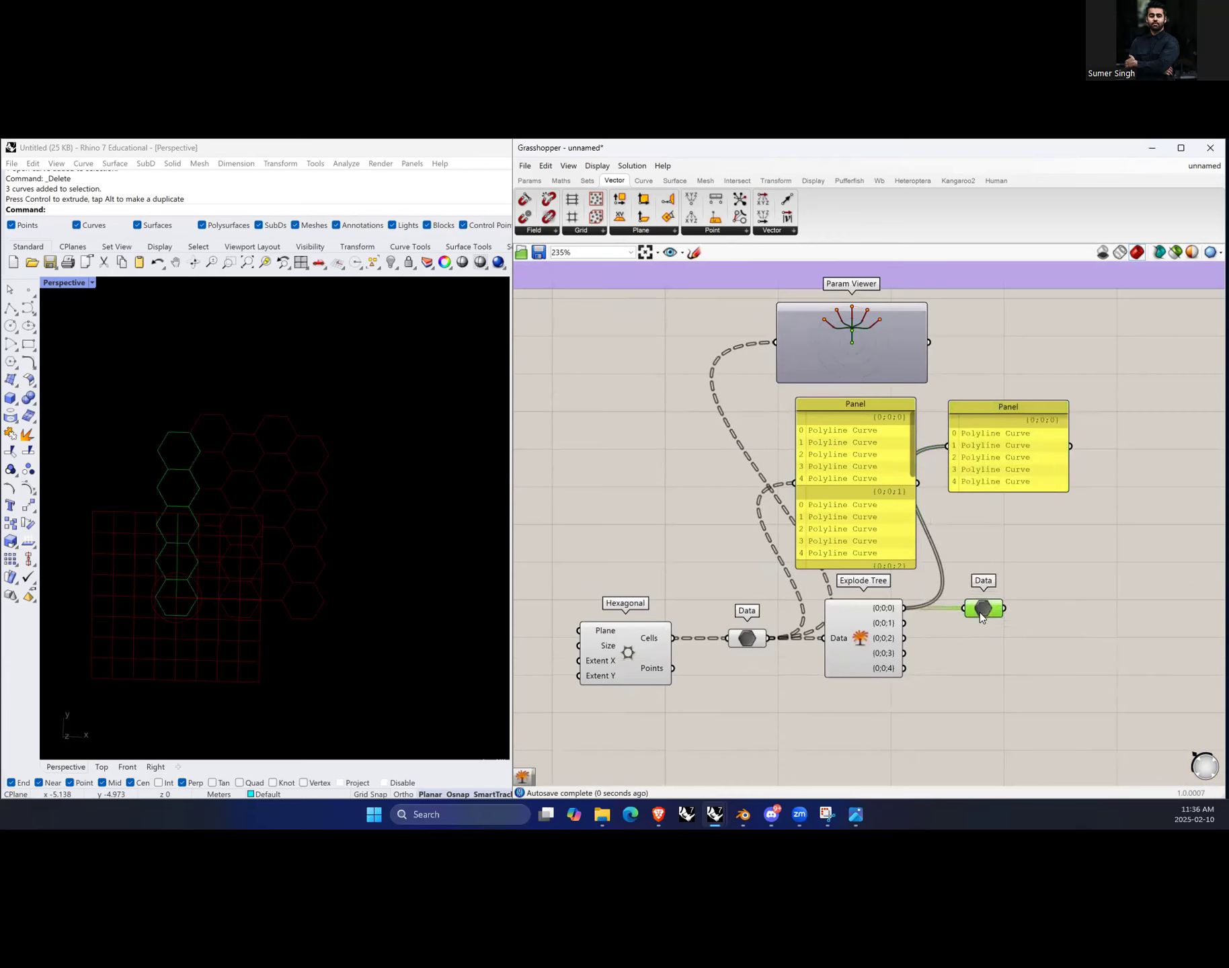
Step: Add Data parameters for the remaining Explode Tree outputs {0;0;1} to {0;0;4}, stacked in a column, and connect each one
scroll(226, 472, "up", 4)
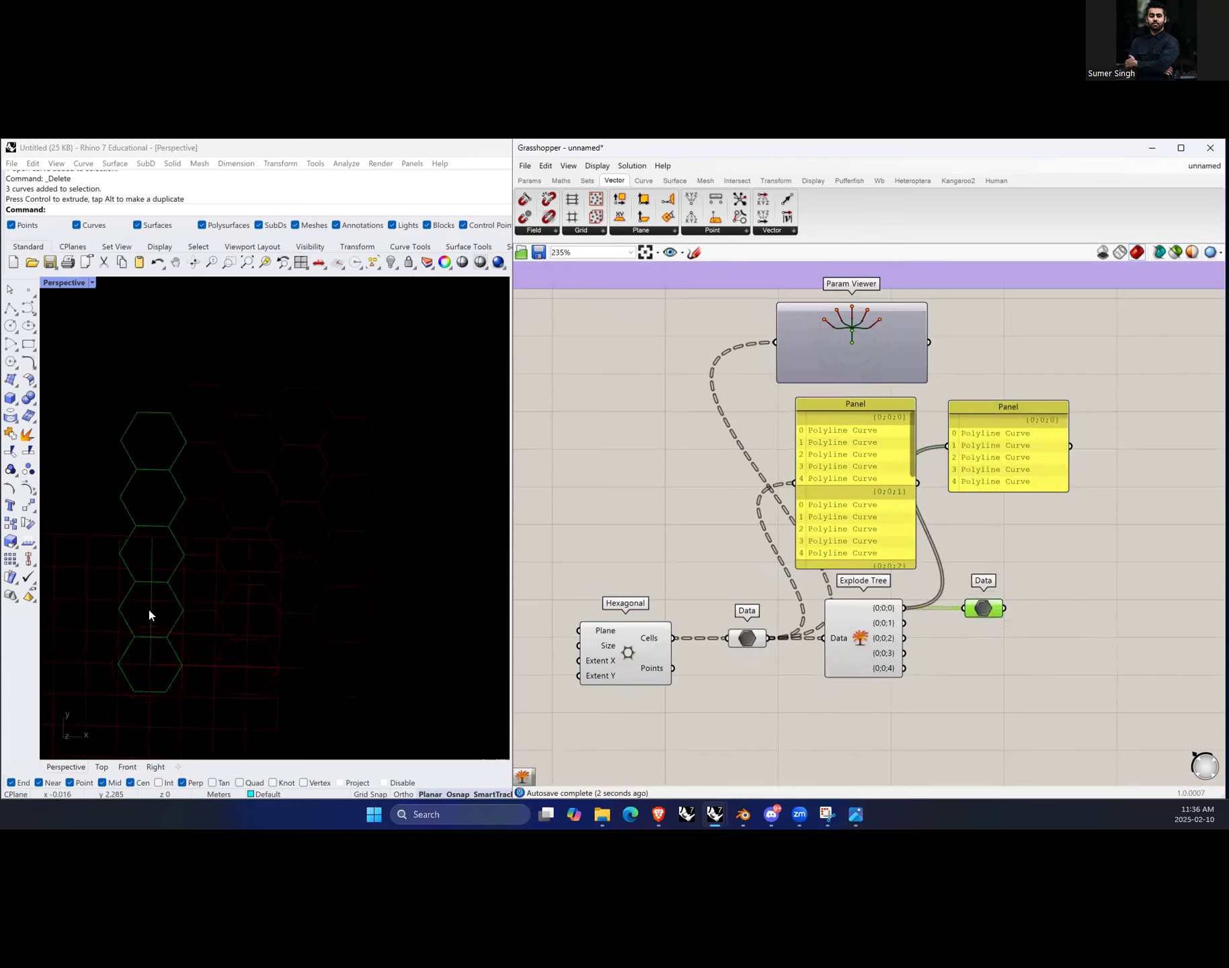
left_click(189, 685)
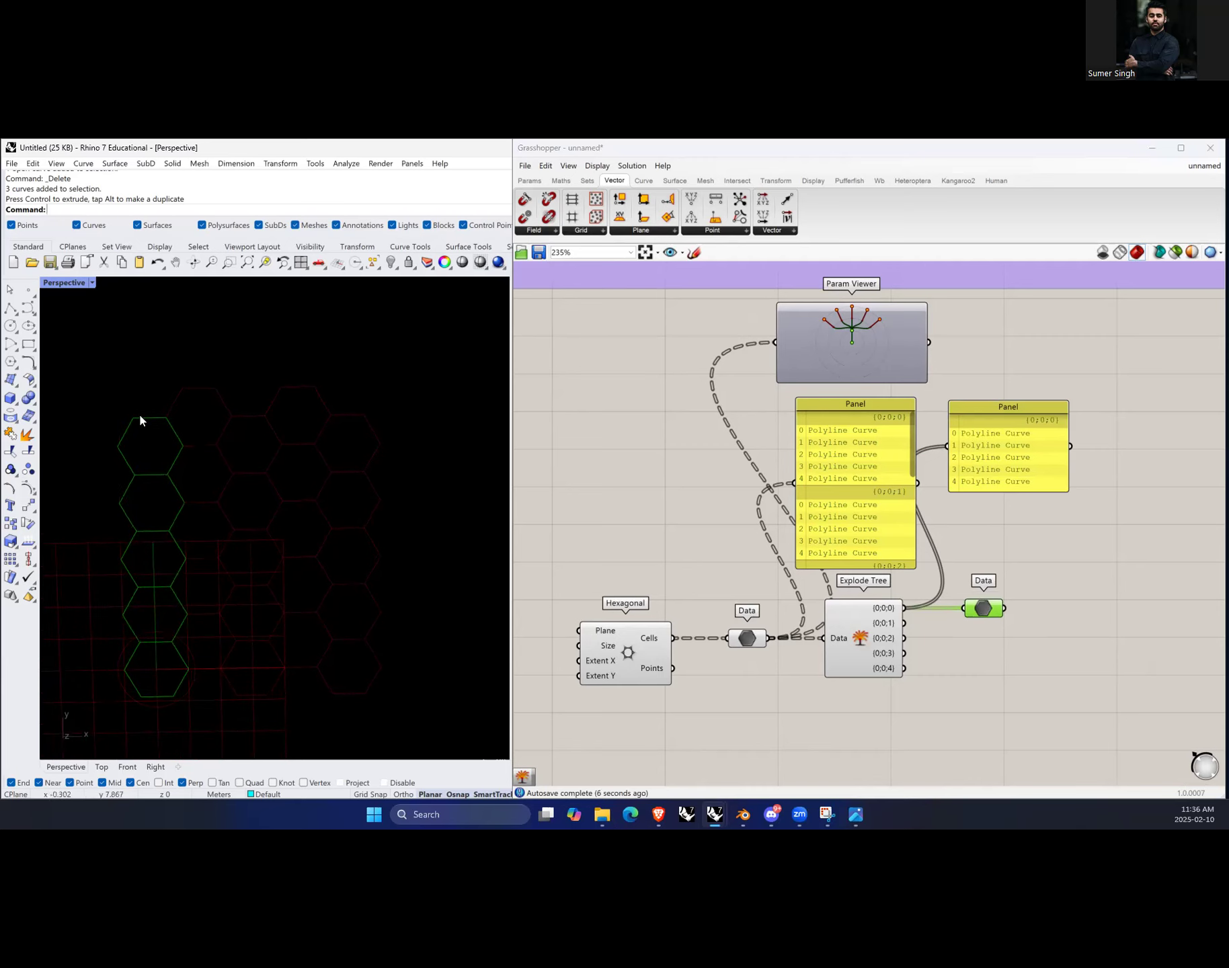
left_click(1025, 646)
left_click(991, 613)
left_click_drag(983, 612, 993, 653, "alt")
left_click_drag(904, 638, 988, 699)
left_click_drag(905, 669, 970, 699)
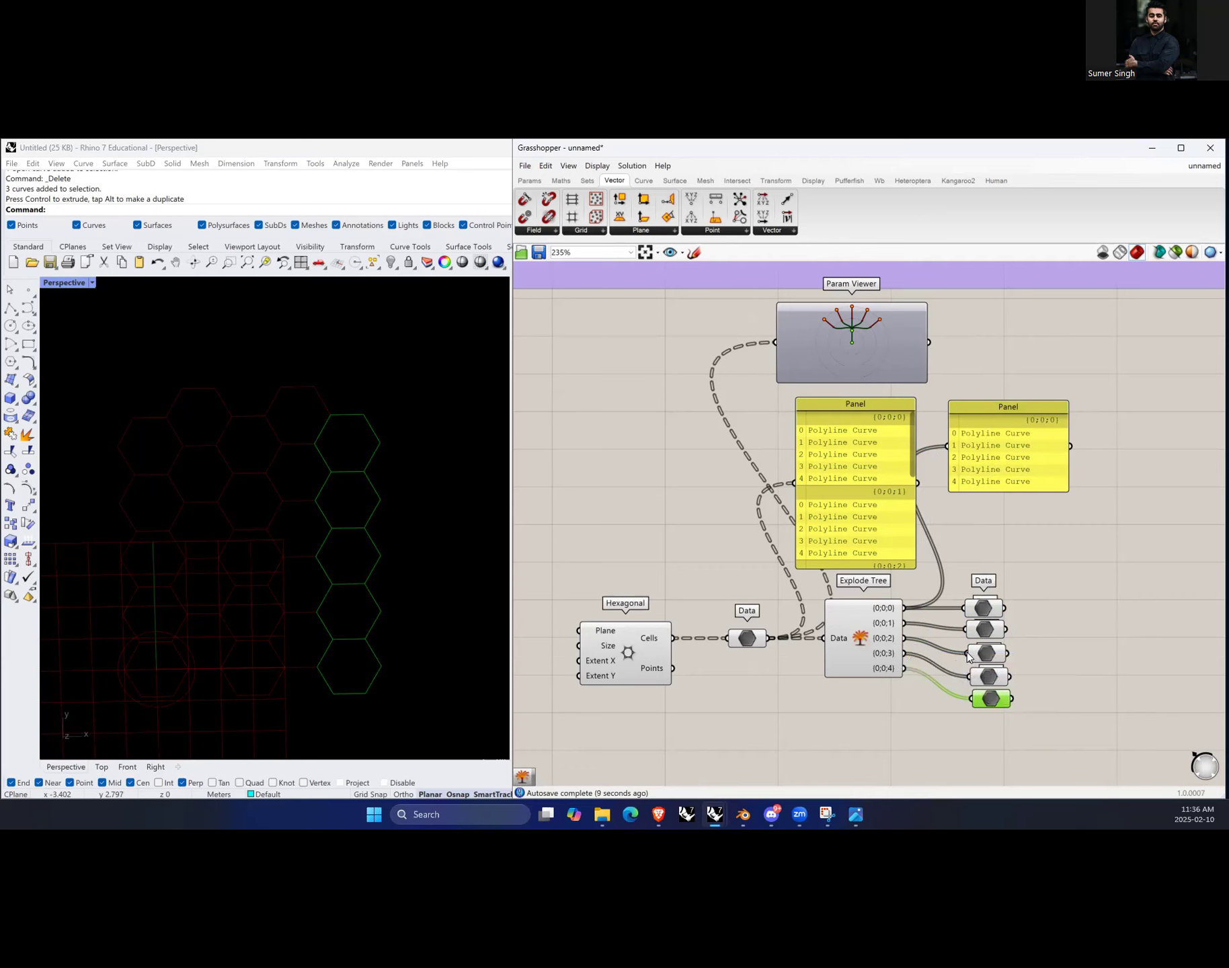
Step: Select each of the five Data parameters in turn to compare the hexagon cells they highlight, and inspect the Explode Tree outputs
left_click(993, 629)
left_click(988, 659)
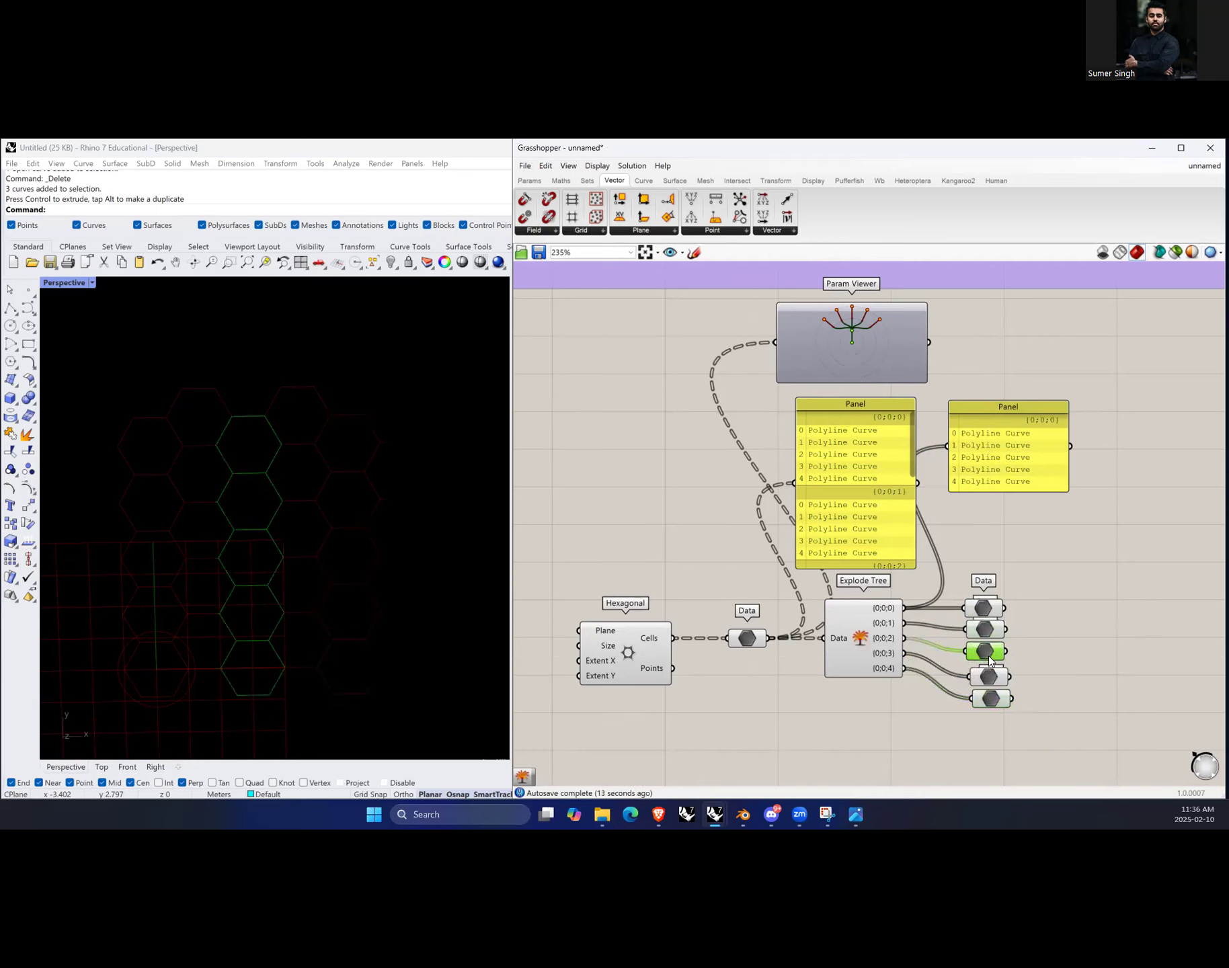
left_click(991, 676)
left_click(994, 699)
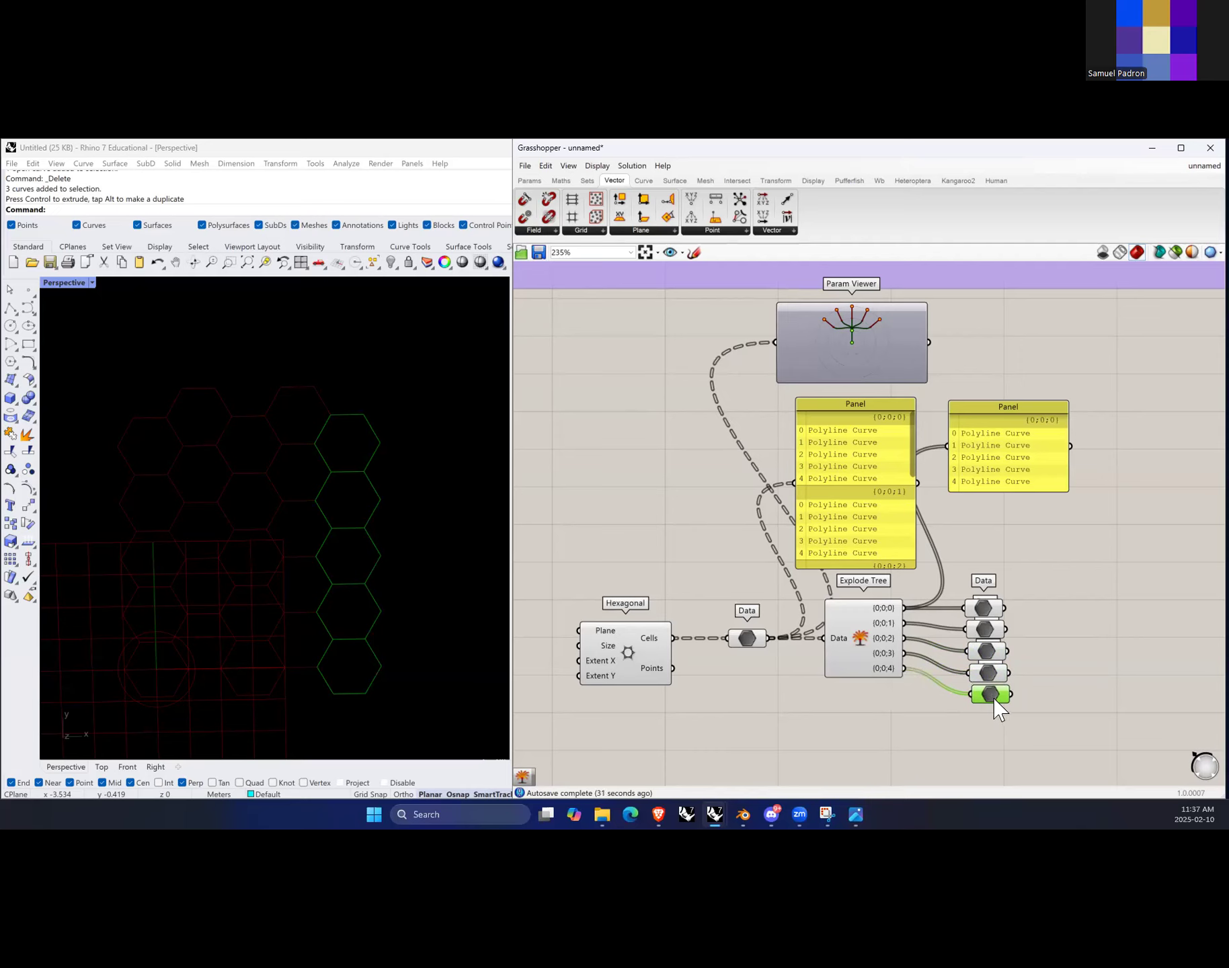
scroll(891, 666, "up", 5)
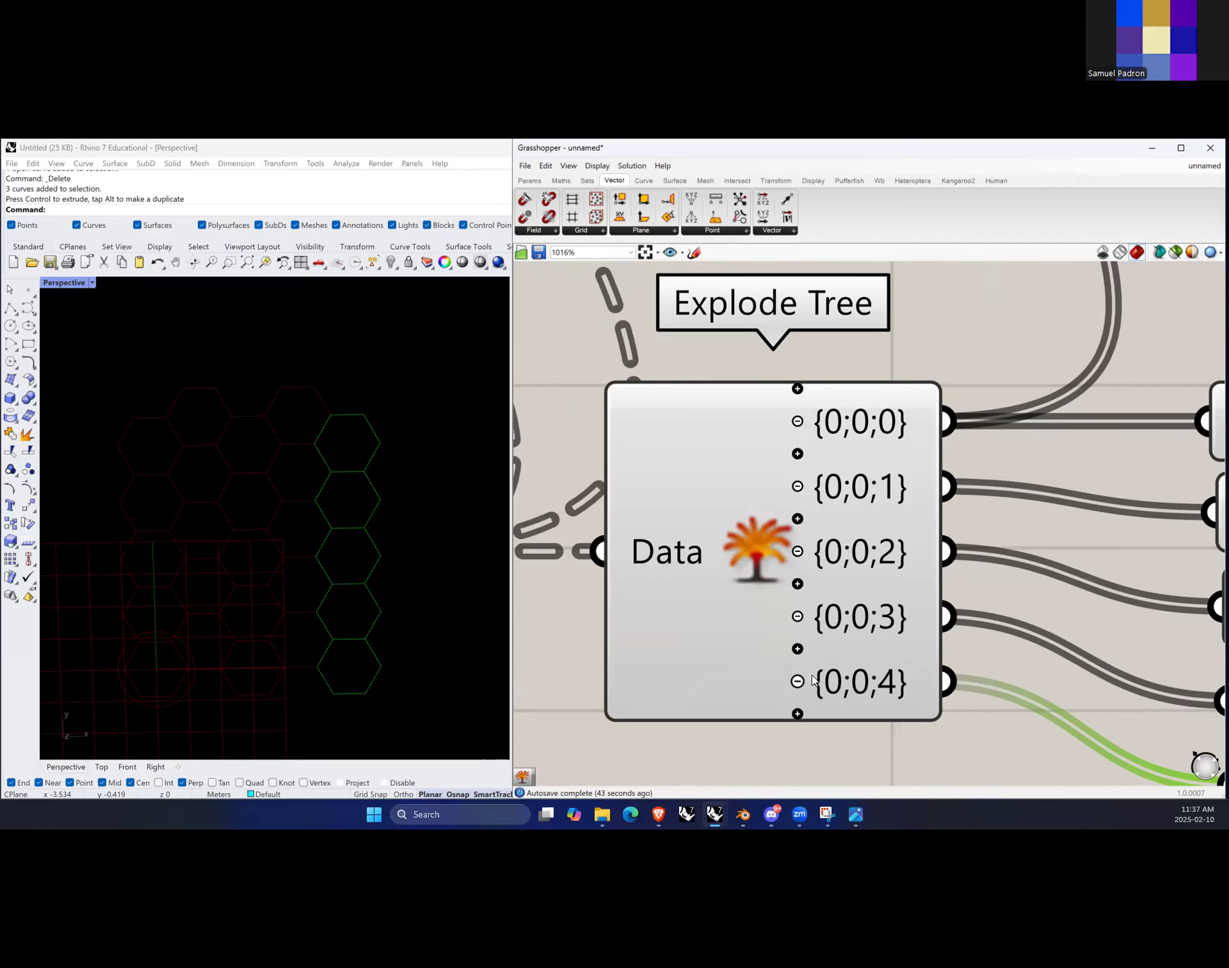
scroll(799, 719, "down", 6)
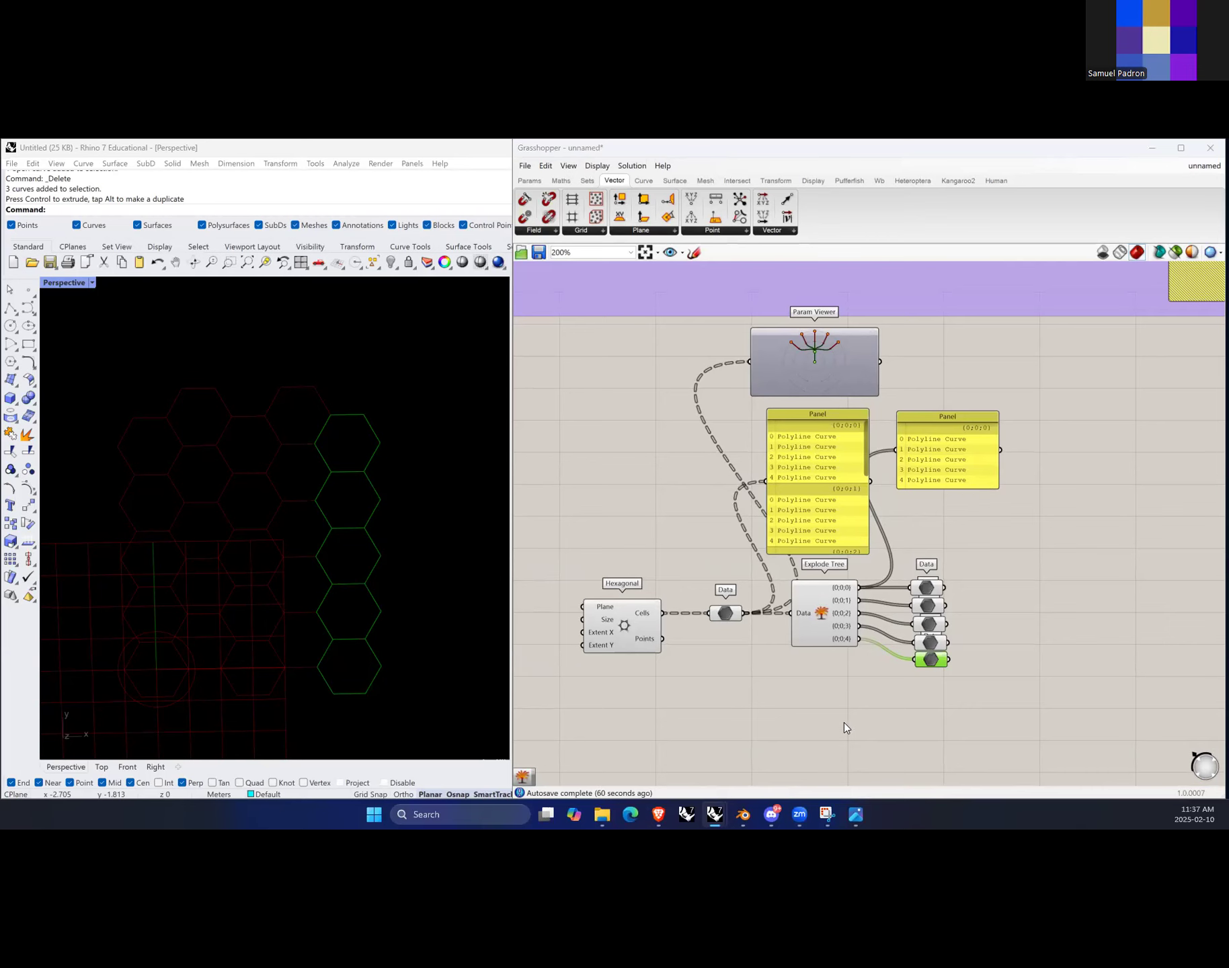
Step: Switch the Rhino viewport to the Top view and zoom in on the hexagon grid
scroll(819, 609, "up", 3)
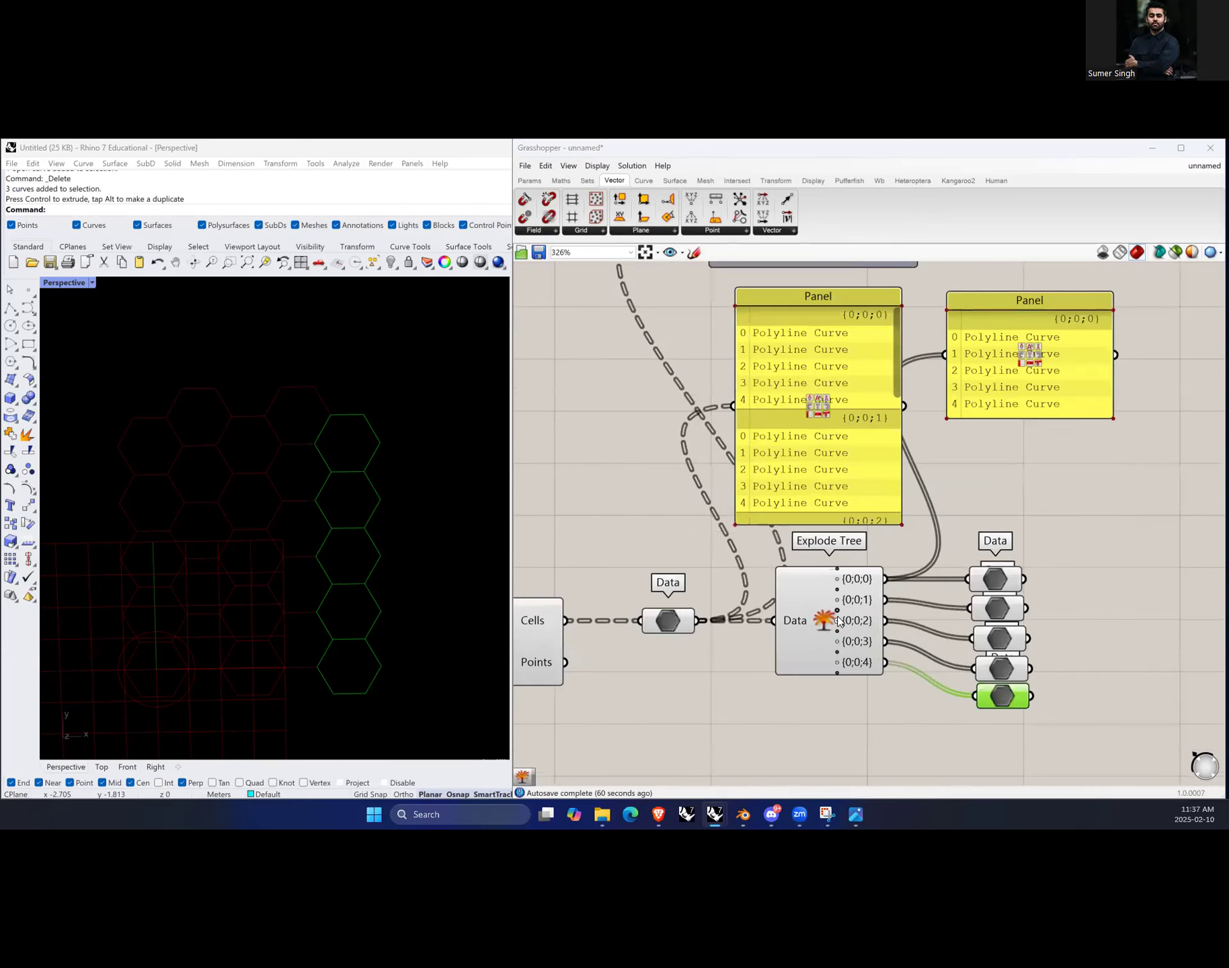
scroll(740, 672, "down", 3)
scroll(695, 642, "up", 1)
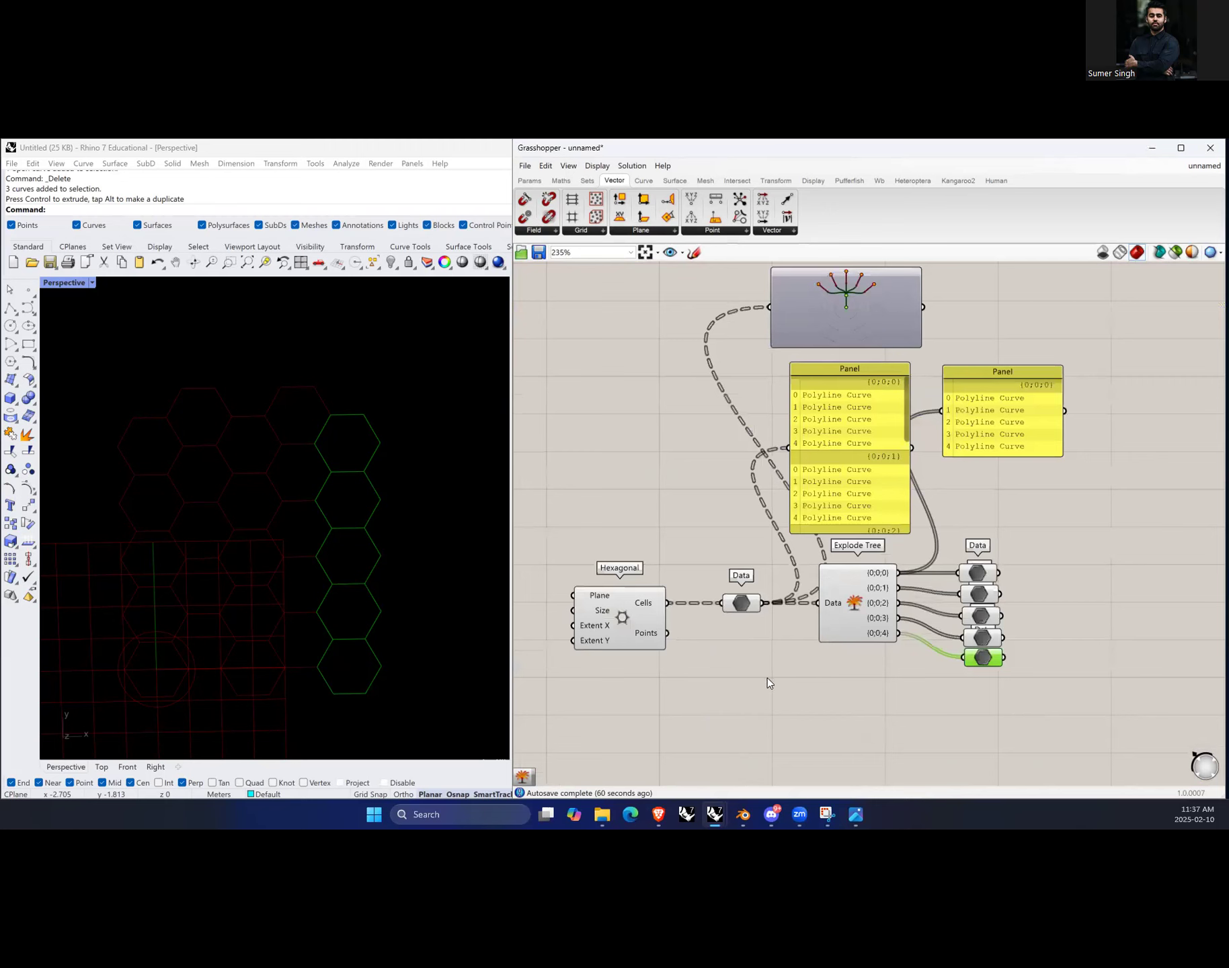
right_click_drag(387, 642, 385, 642)
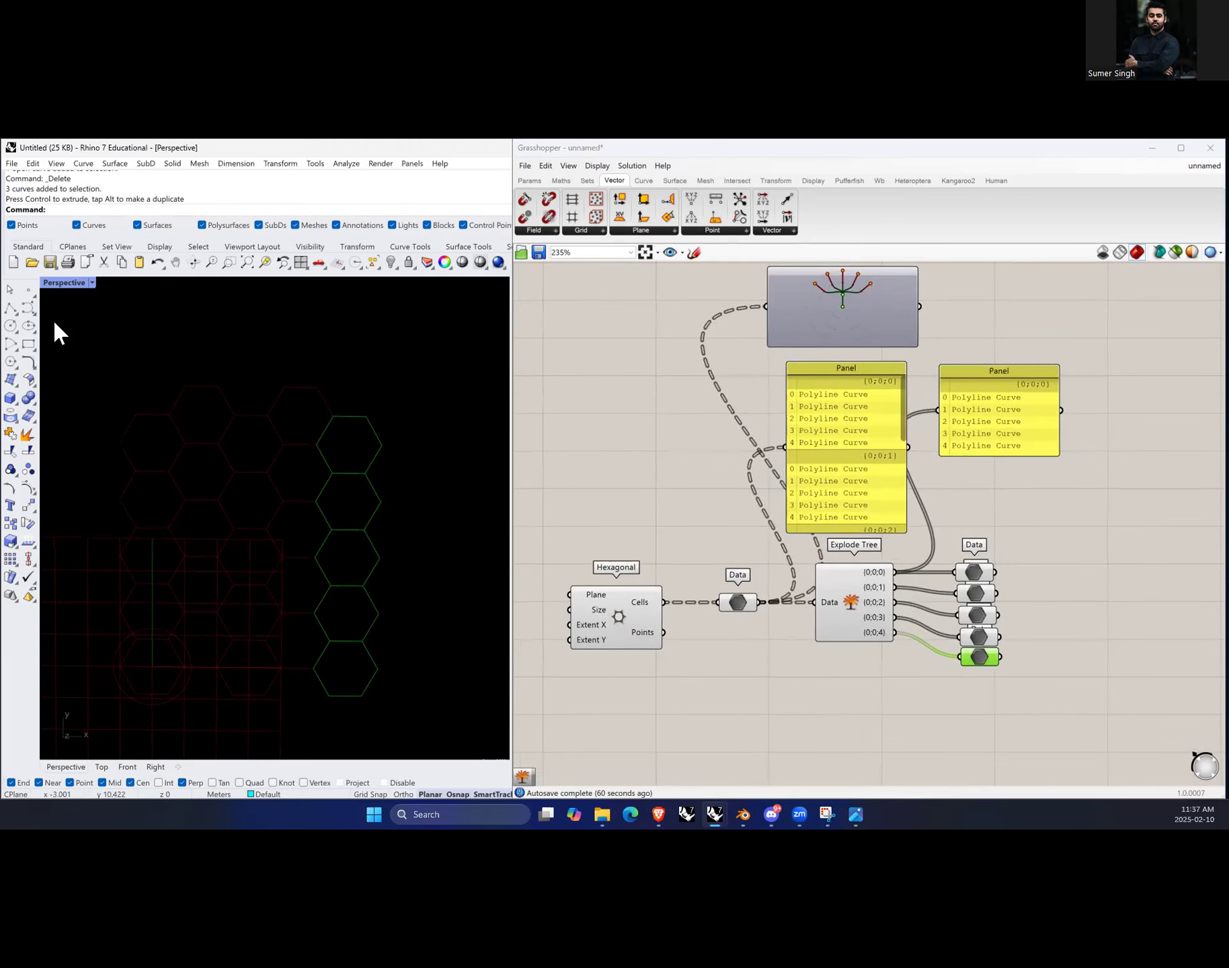
double_click(67, 283)
double_click(50, 283)
scroll(112, 592, "up", 6)
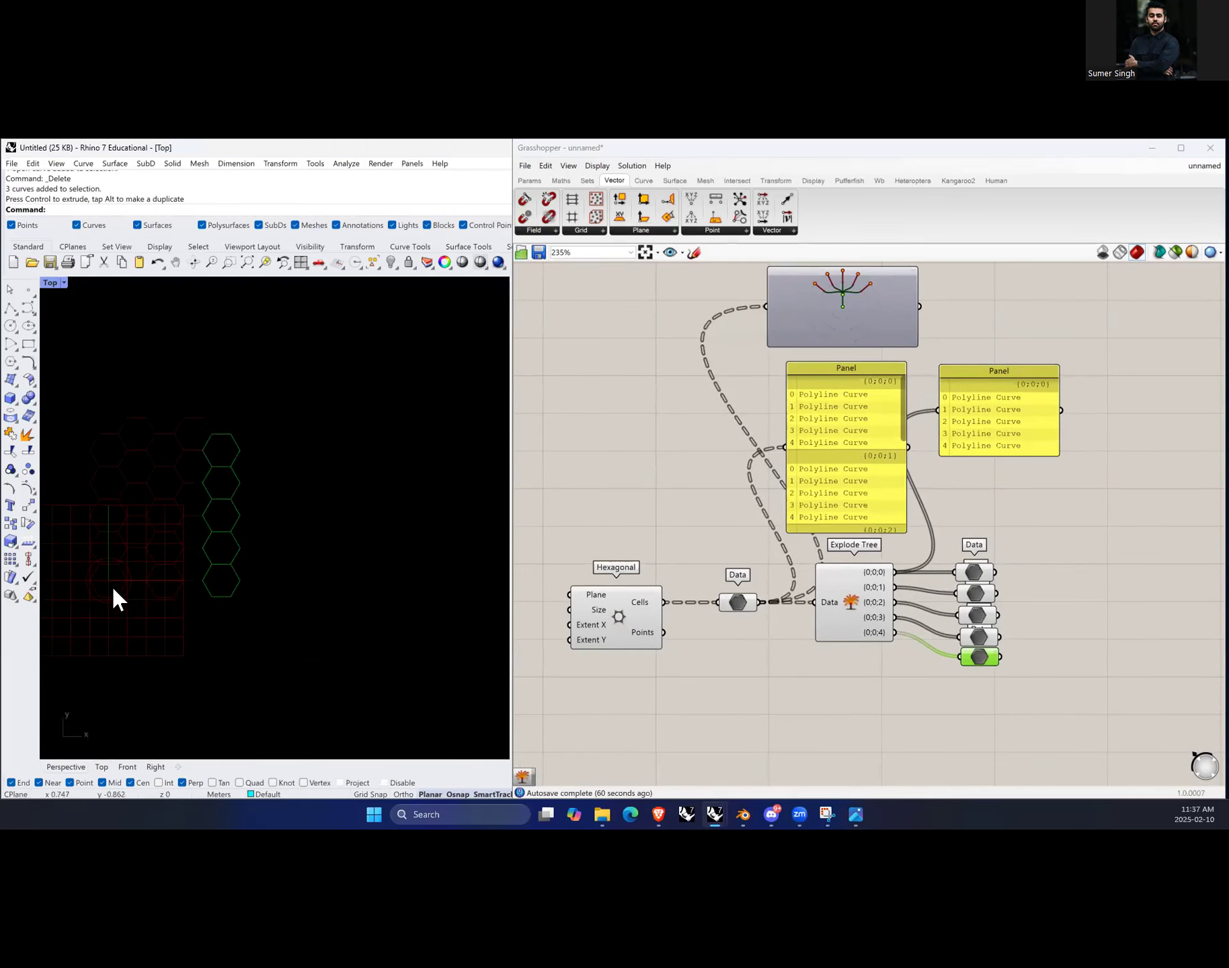
left_click(779, 691)
type("Area")
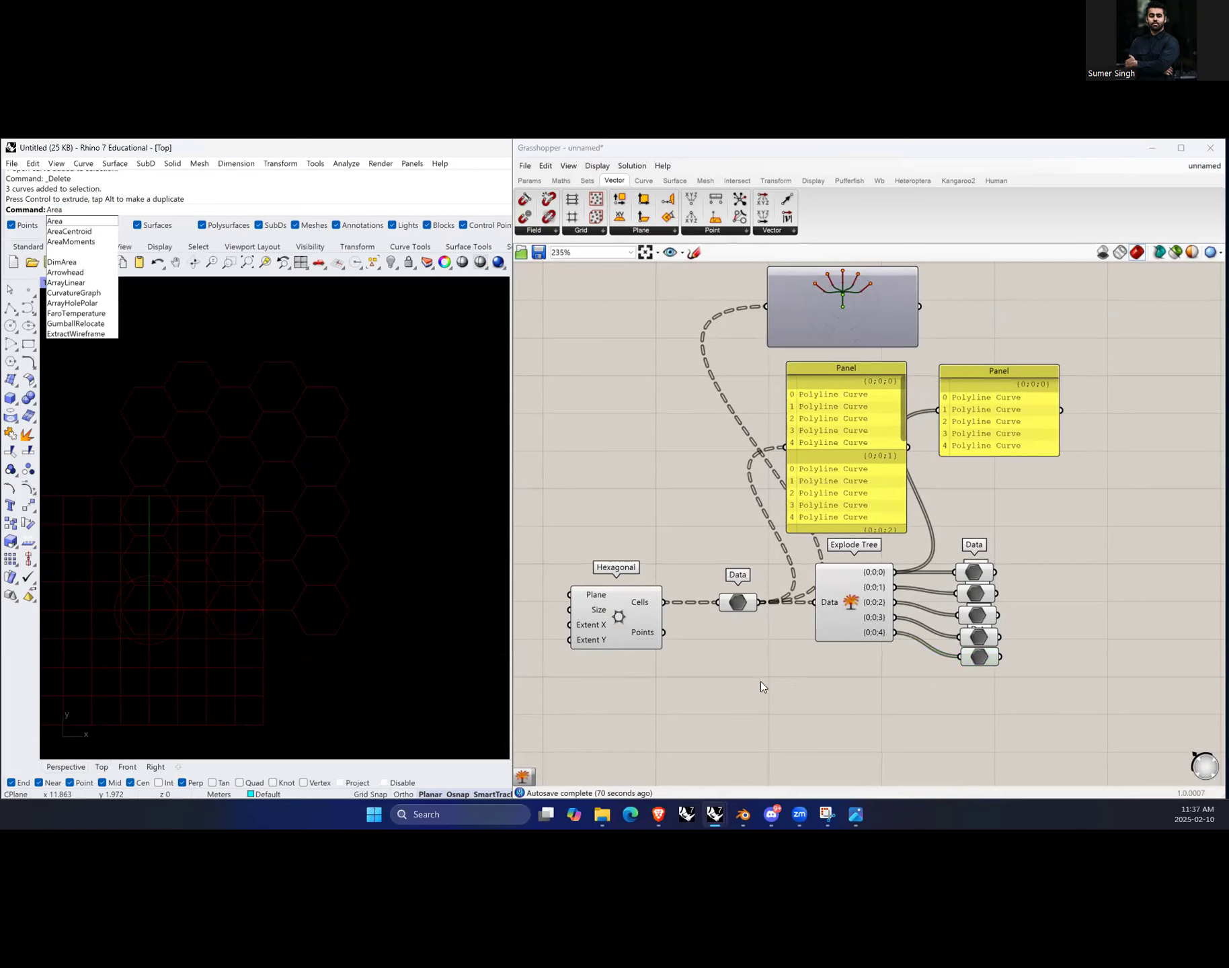
key("Escape")
Step: Add an Area component and connect the Data parameter's output to its Geometry input
double_click(767, 684)
type("are")
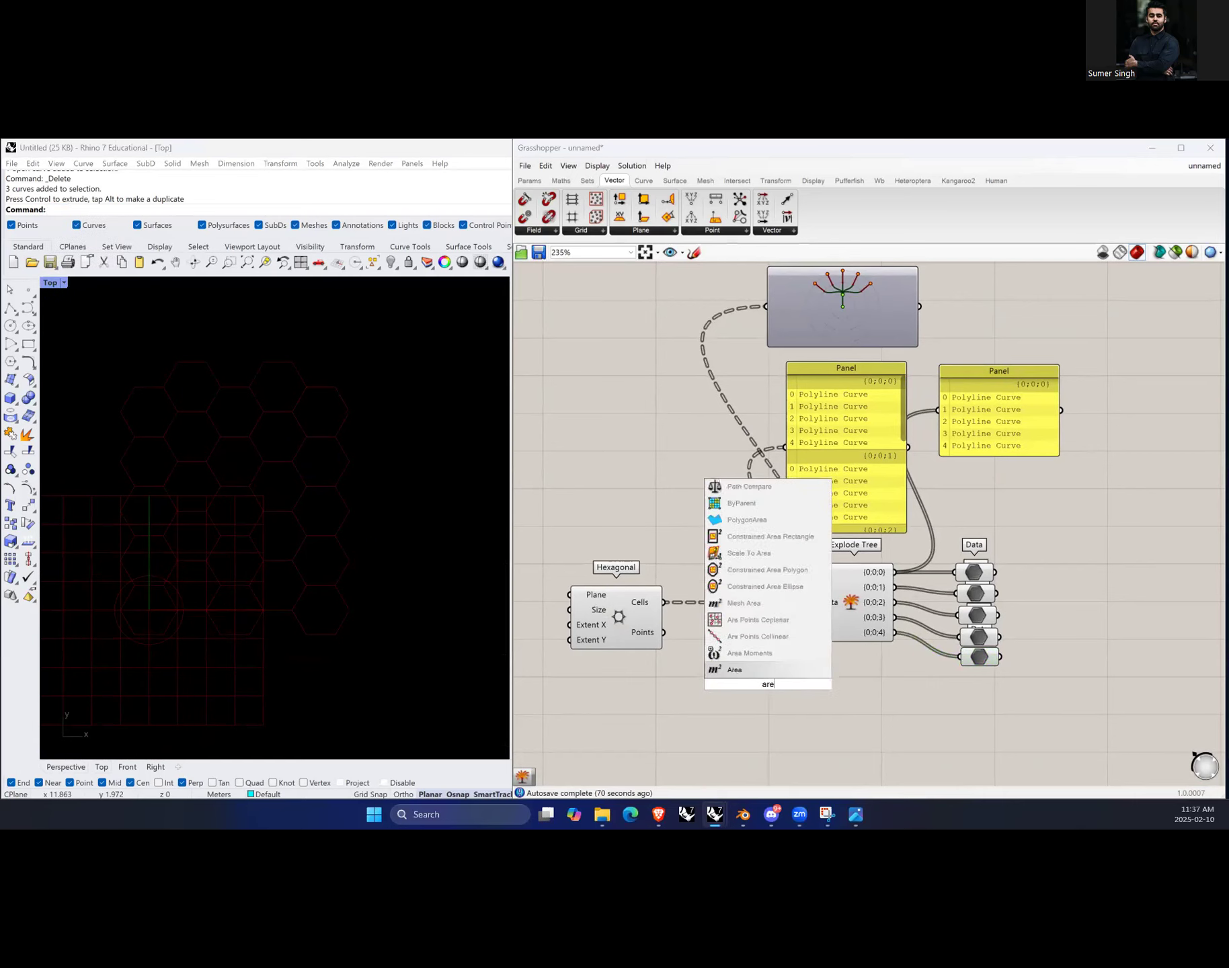
left_click(760, 669)
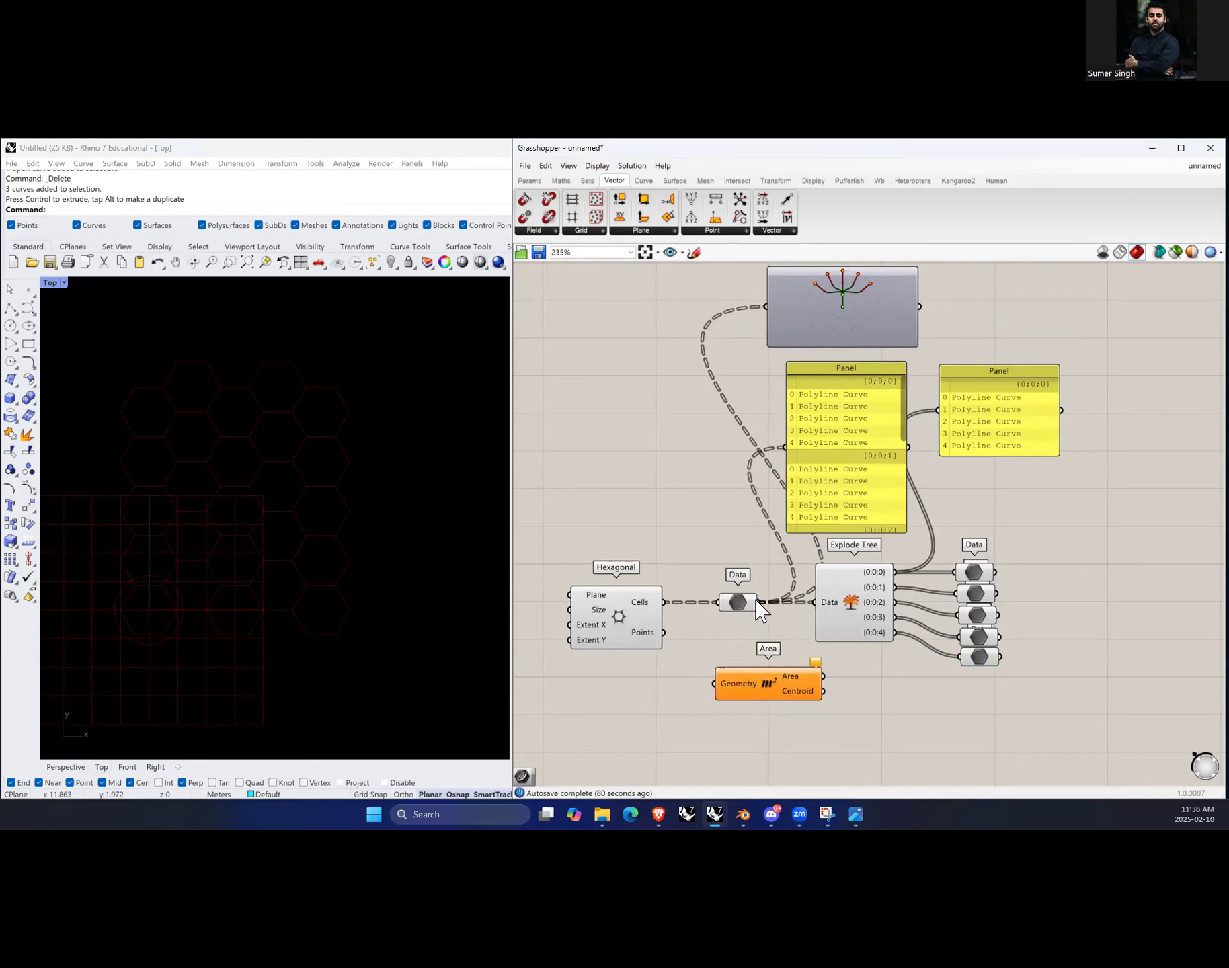
mouse_move(751, 600)
left_click_drag(760, 602, 826, 729)
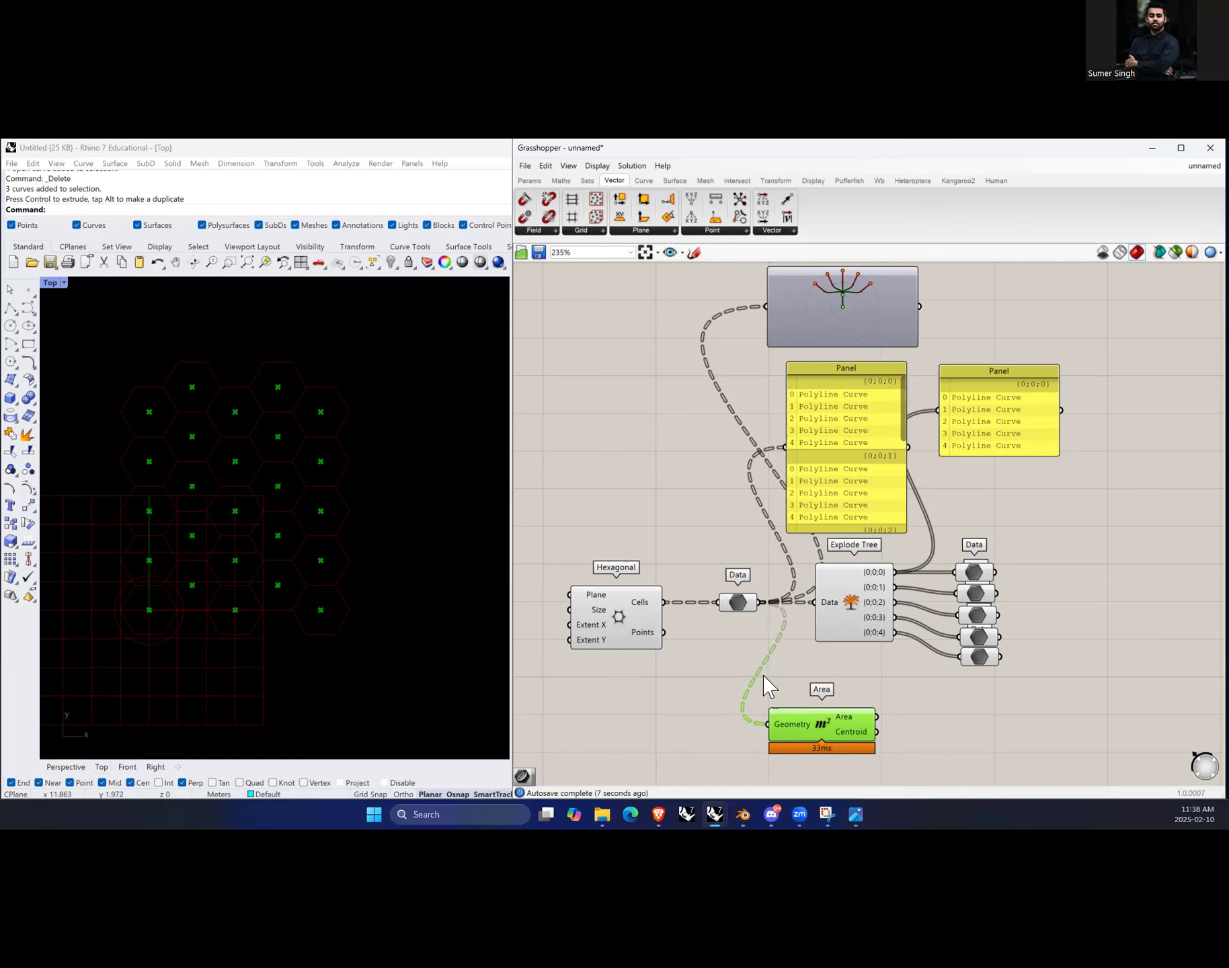
Step: Add a Point List component and connect the Area's Centroid output to its Points input
scroll(770, 689, "down", 3)
scroll(797, 669, "up", 4)
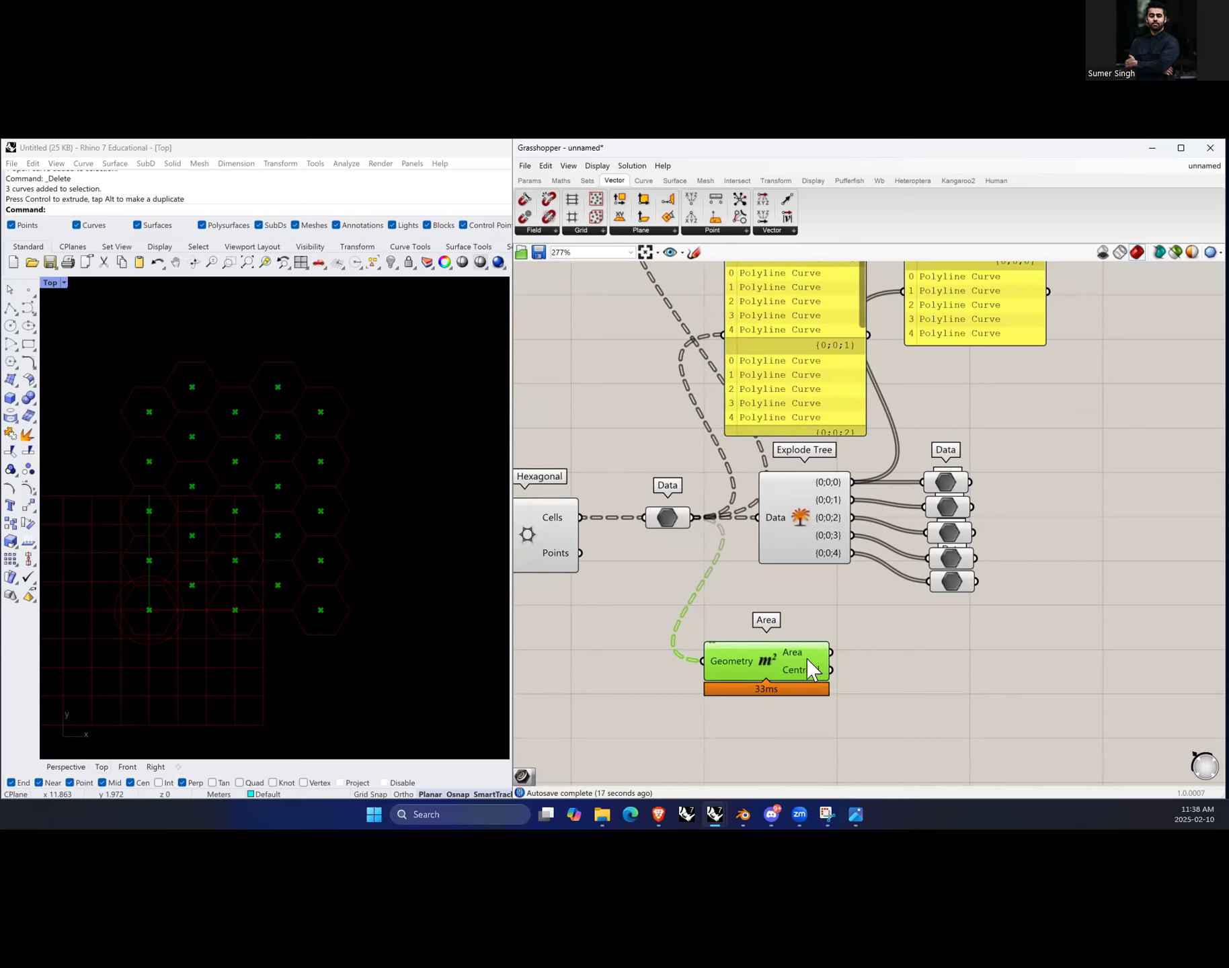
double_click(905, 694)
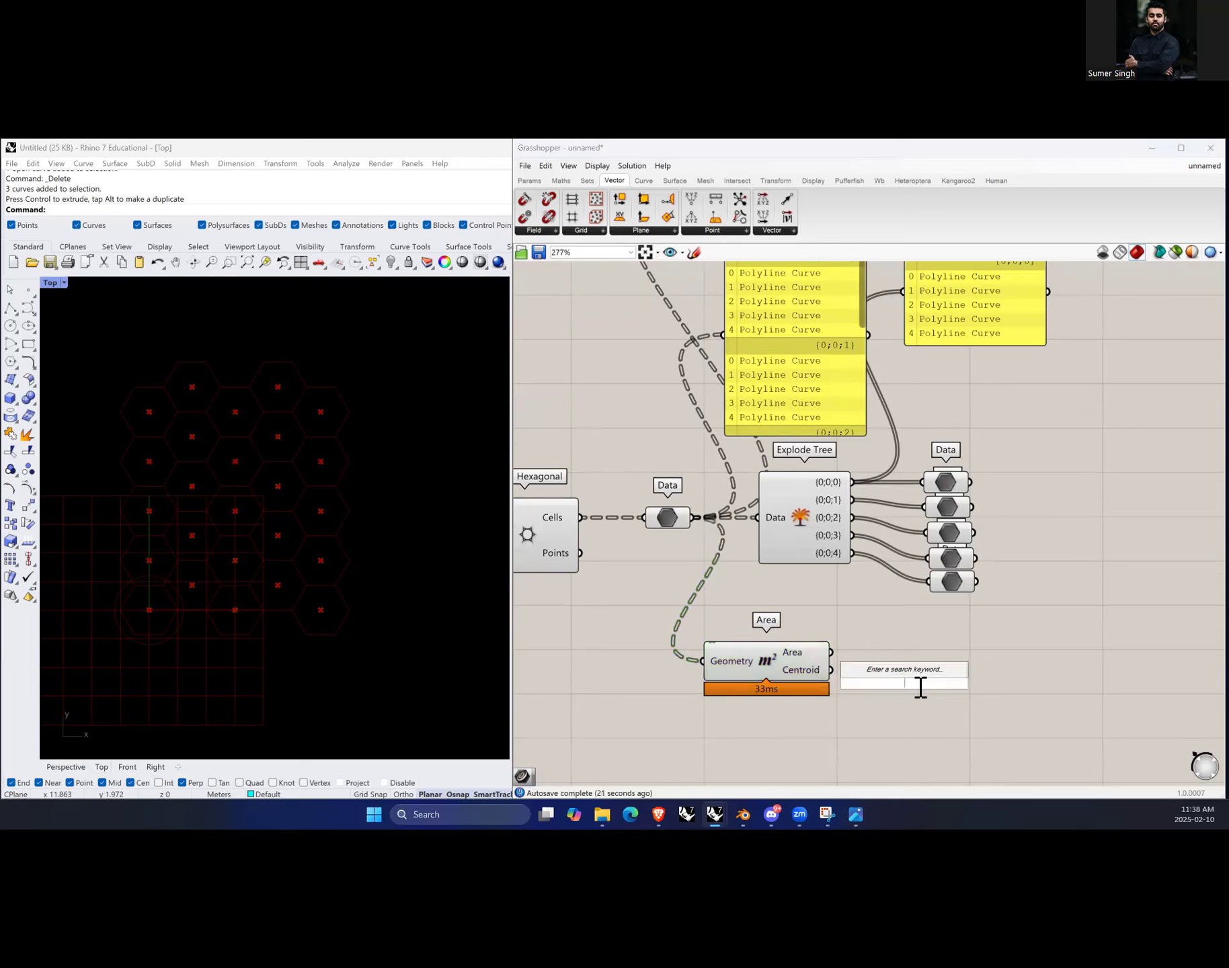
type("point")
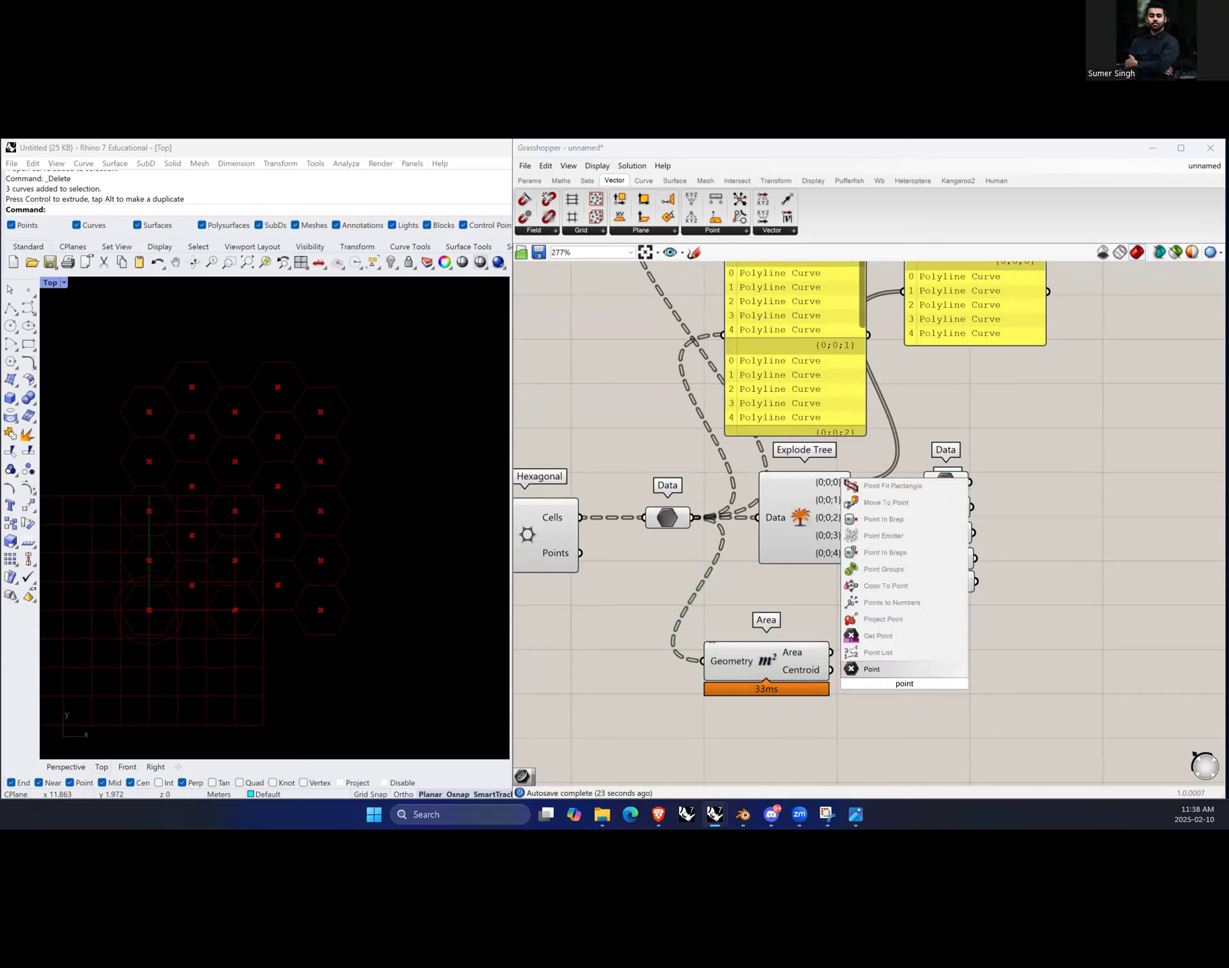
left_click(901, 654)
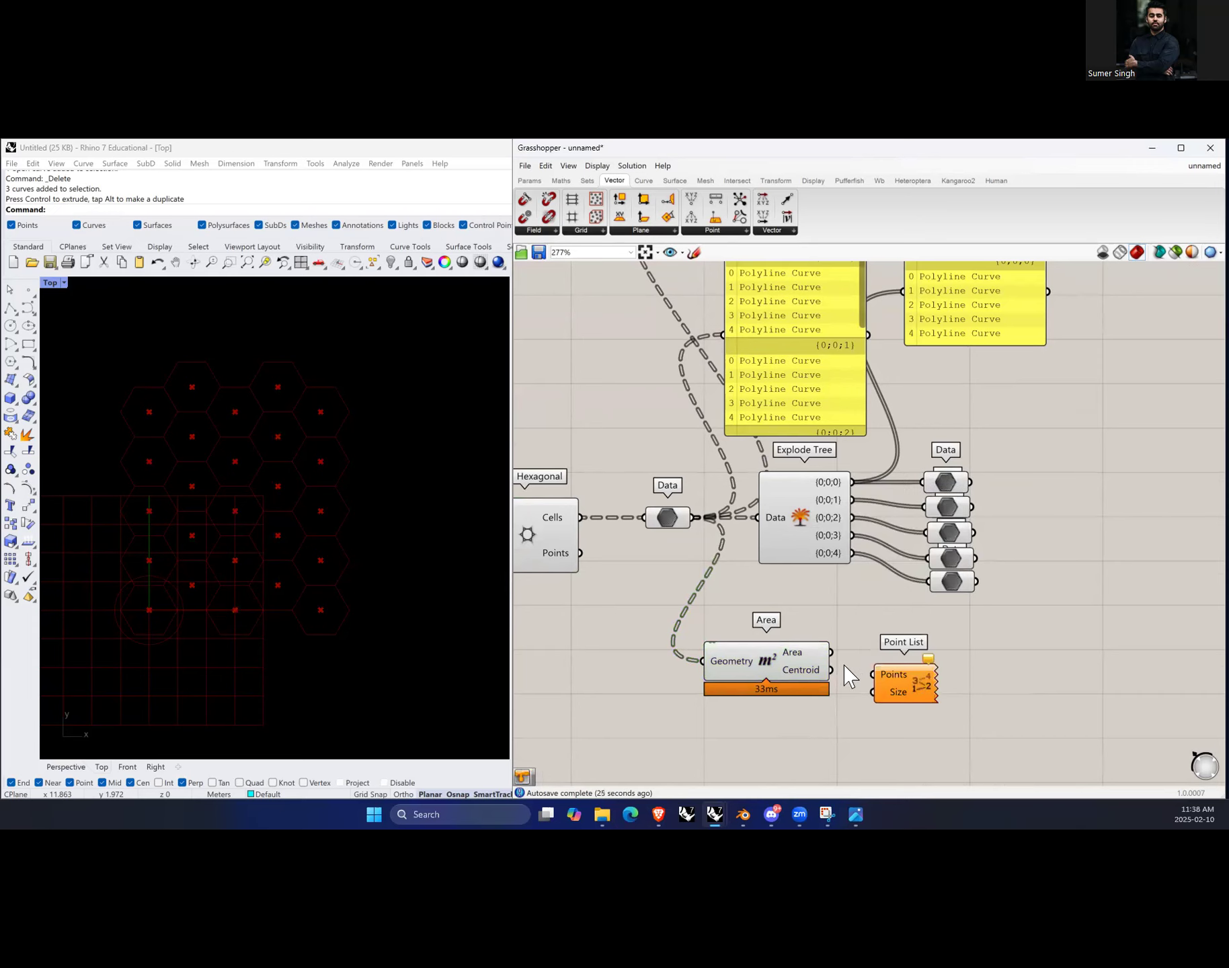
left_click_drag(849, 678, 937, 690)
Step: Turn off the Area component's preview
left_click(955, 722)
left_click(774, 664)
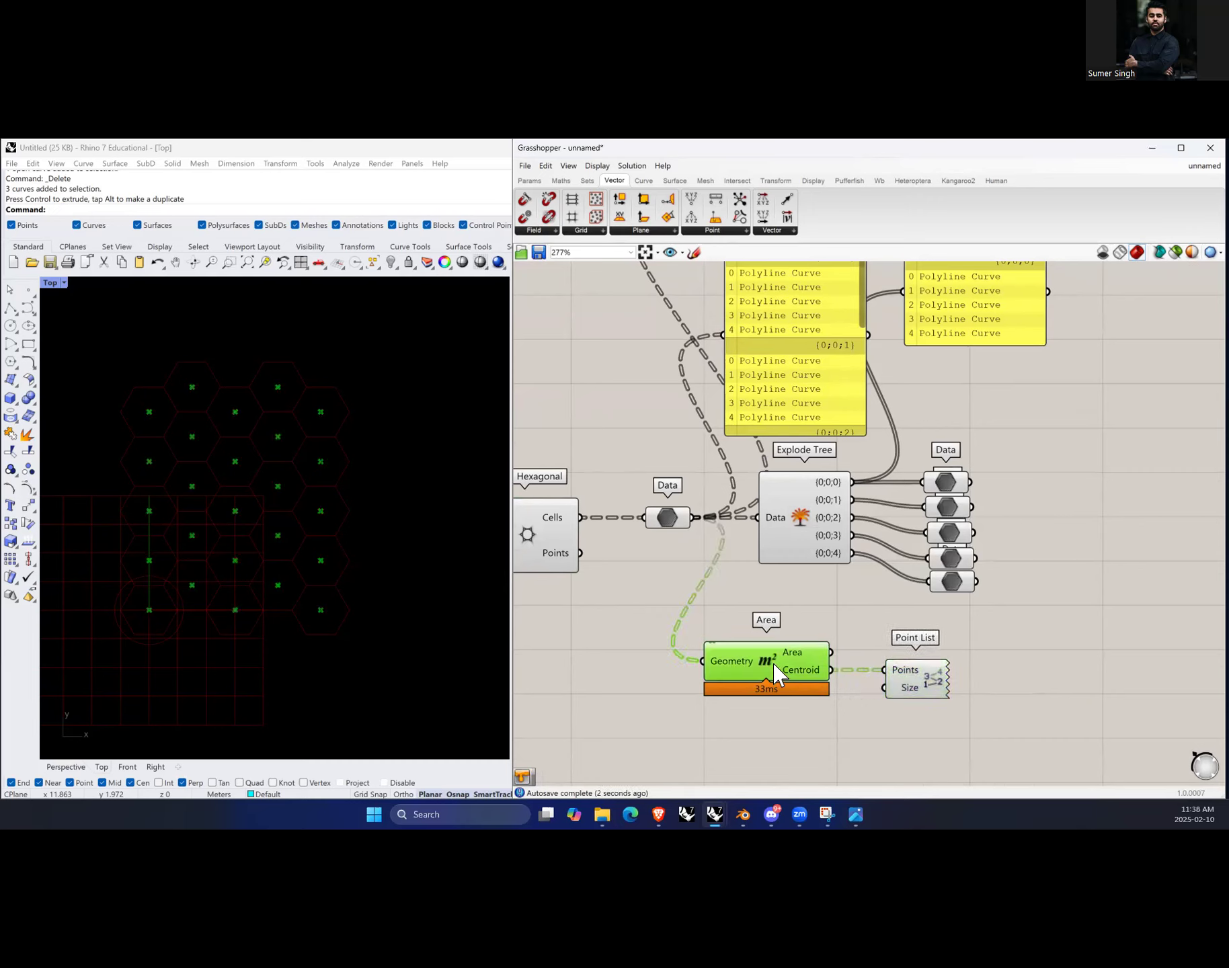
right_click(821, 609)
left_click(857, 627)
left_click(874, 645)
left_click(917, 687)
Step: Add a number slider from 0 to 1 driving the Point List's Size, set to about 0.34
scroll(229, 454, "up", 5)
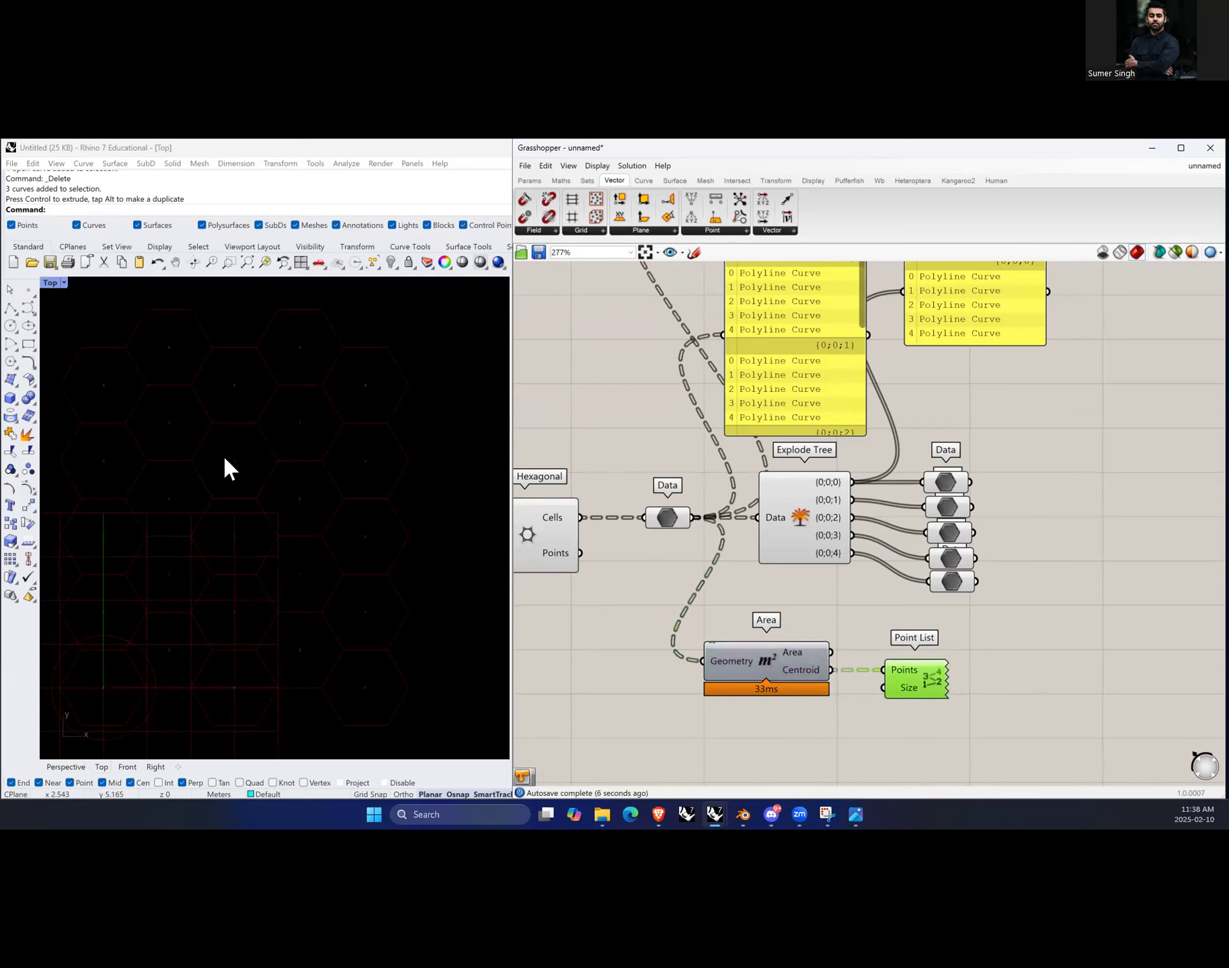
scroll(212, 547, "down", 4)
left_click_drag(950, 699, 985, 700)
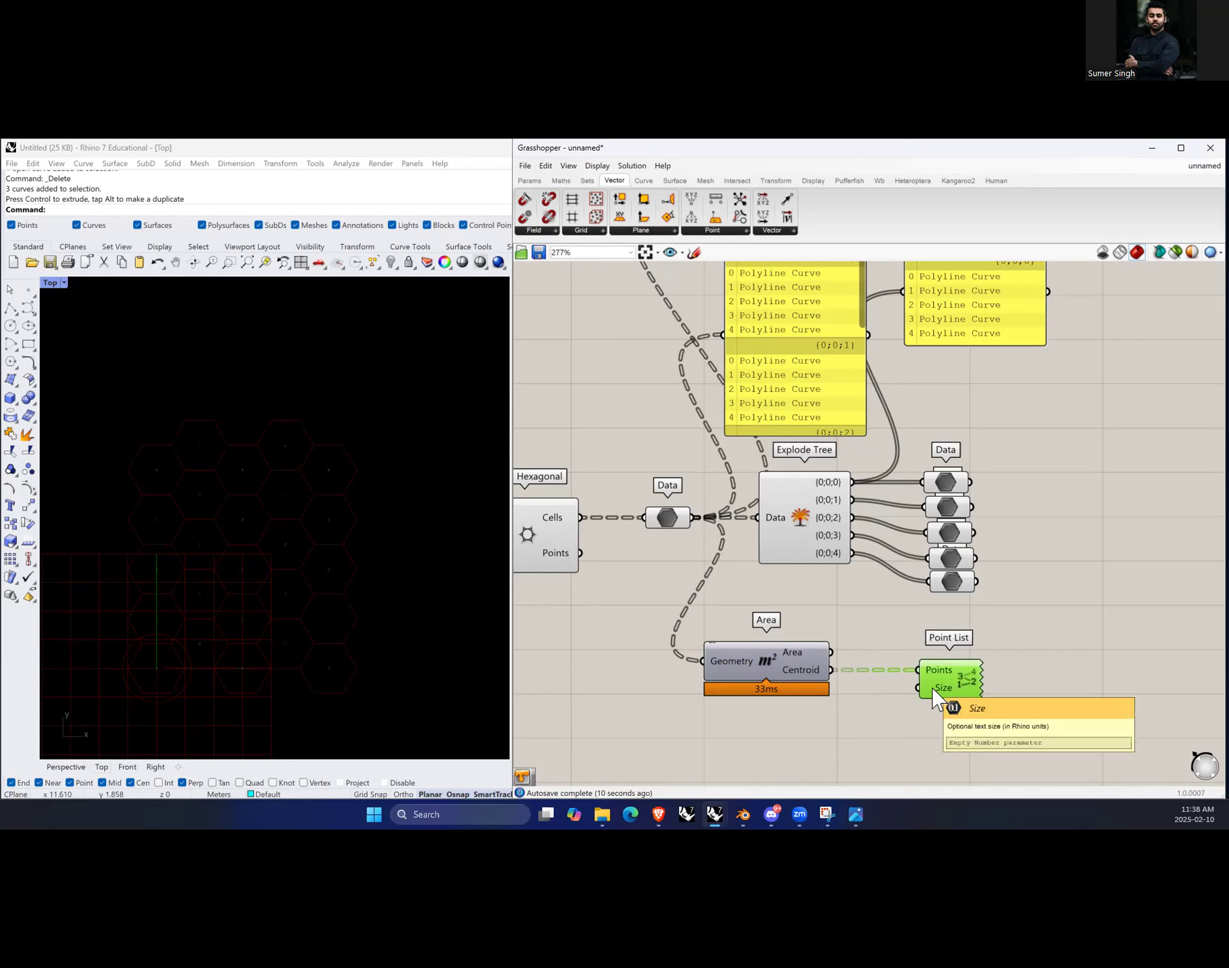
double_click(879, 735)
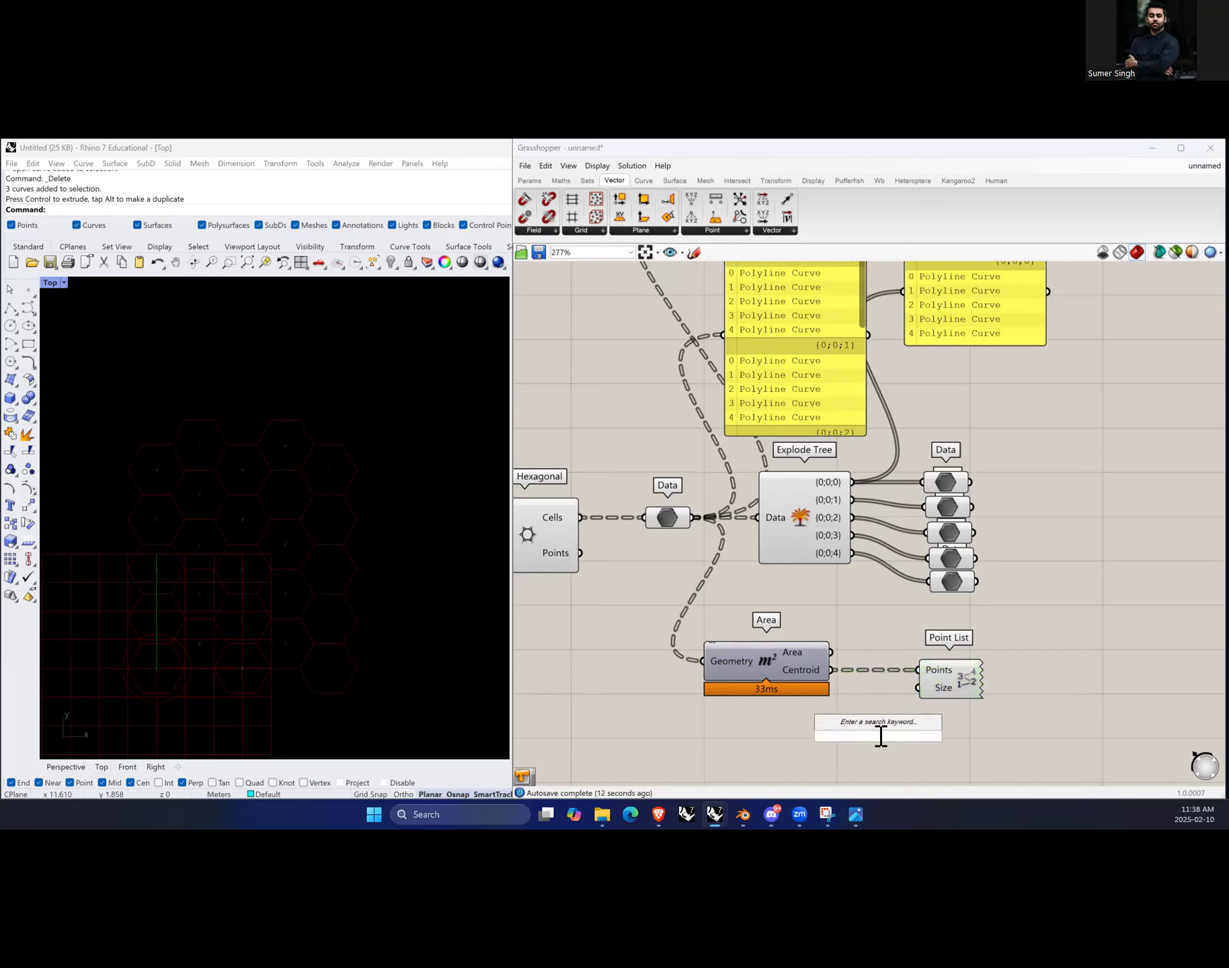
type("0....0")
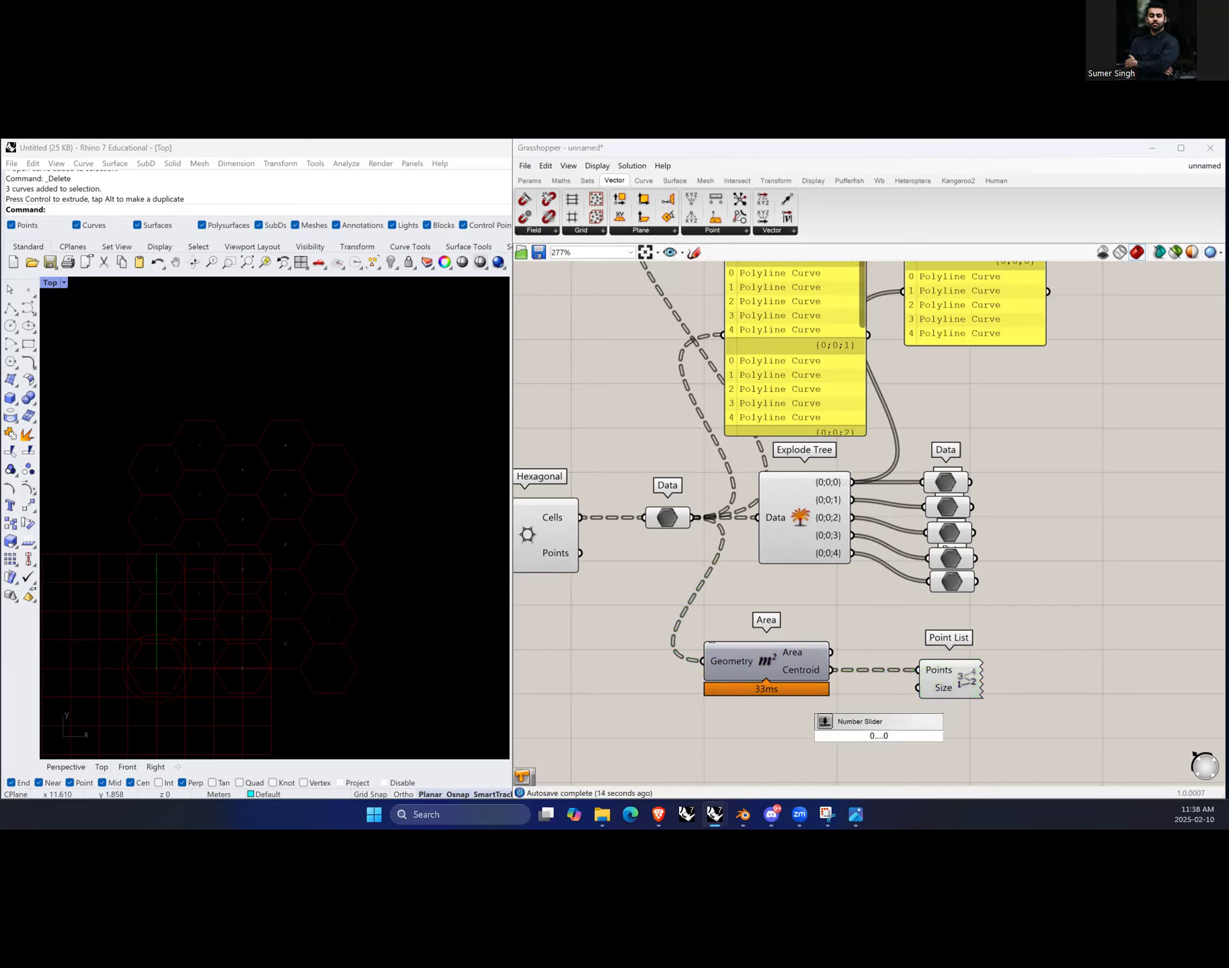
type(".005....1")
key("Return")
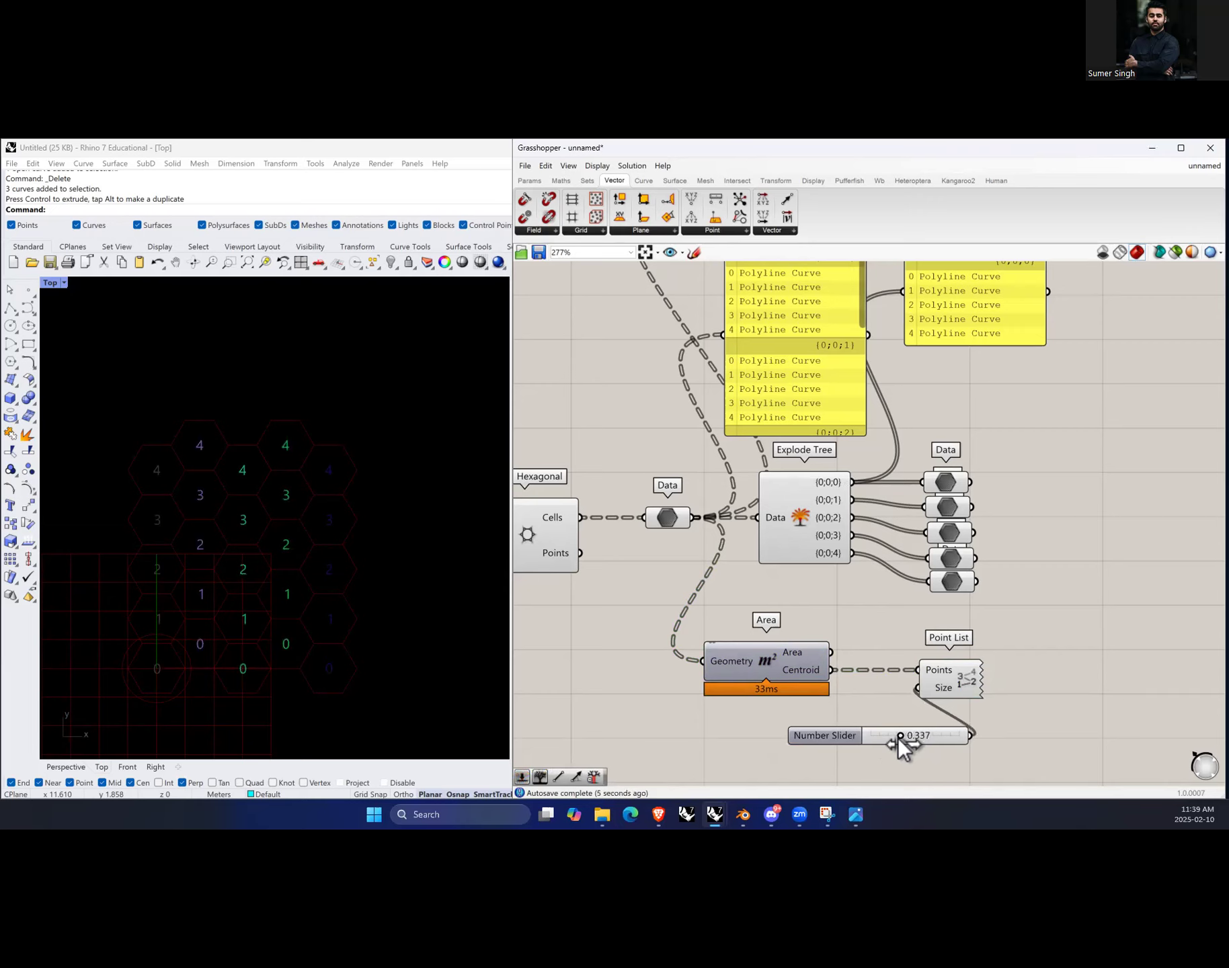
left_click_drag(895, 736, 898, 735)
Step: Move the Area, Point List and slider group below the Hexagonal component
scroll(980, 630, "down", 3)
left_click_drag(1018, 640, 635, 669)
left_click(808, 664)
left_click_drag(778, 633, 578, 712)
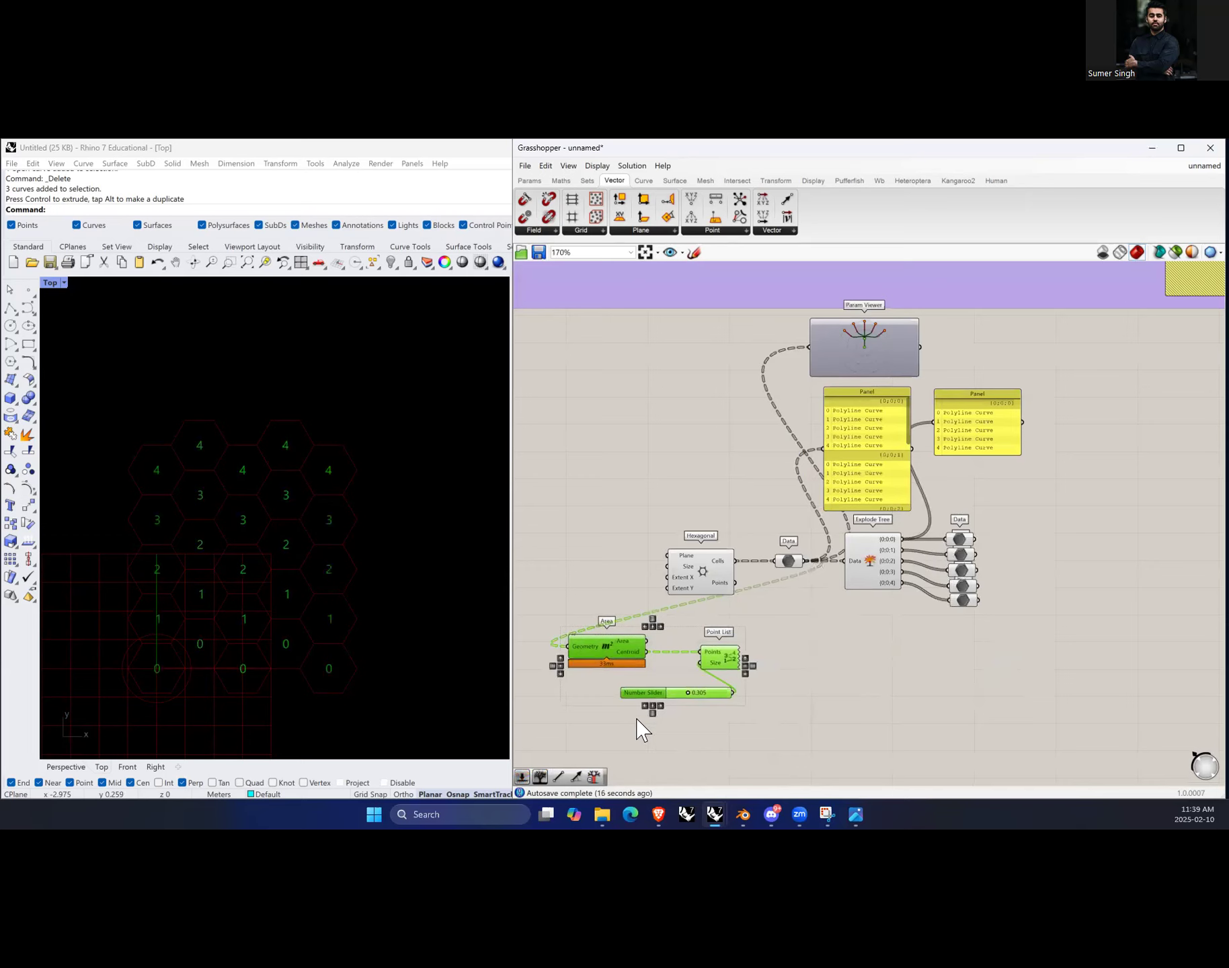
left_click(812, 716)
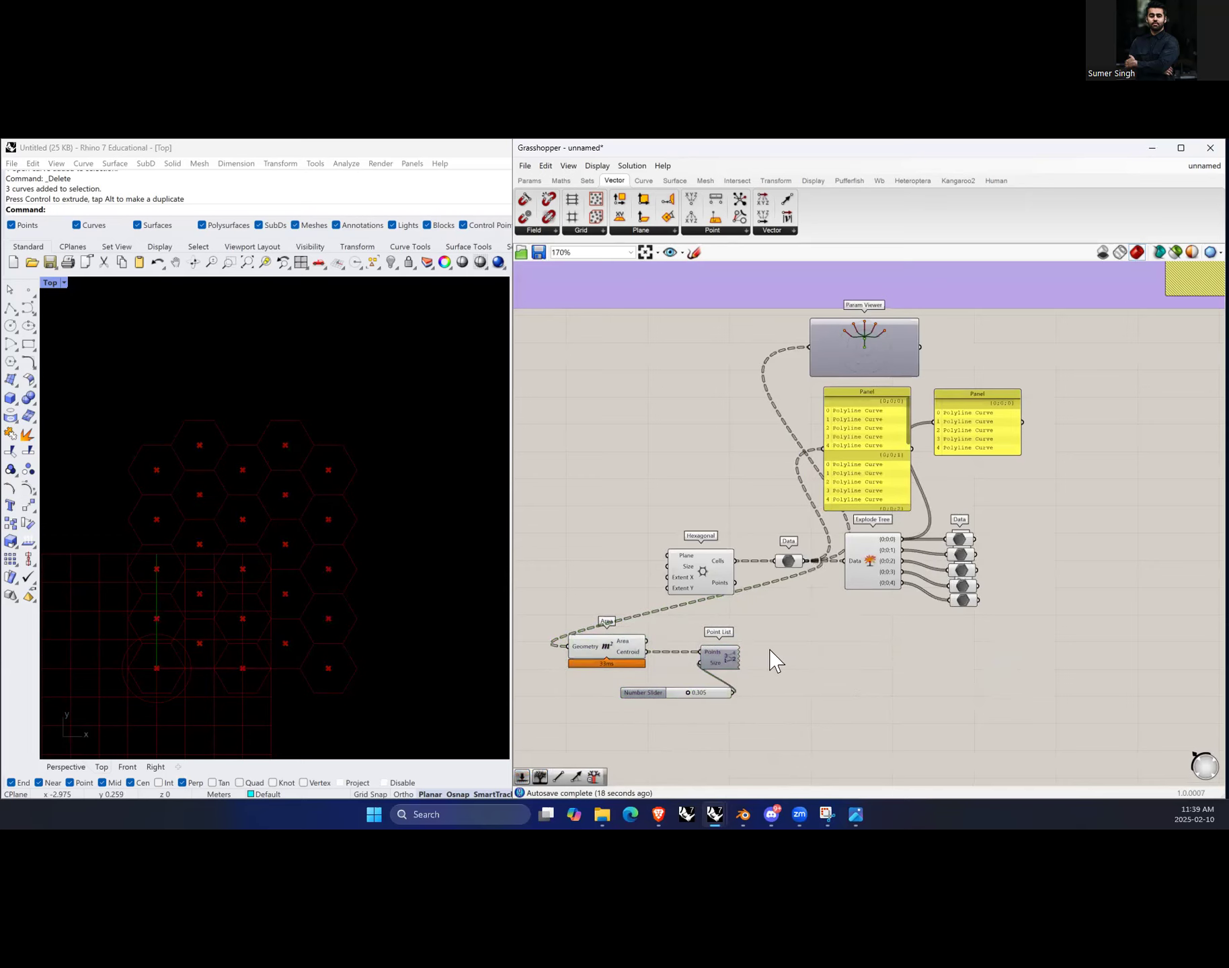
Step: Hide the Area component's centroid preview
left_click(616, 643)
right_click(622, 650)
left_click(656, 676)
left_click(929, 659)
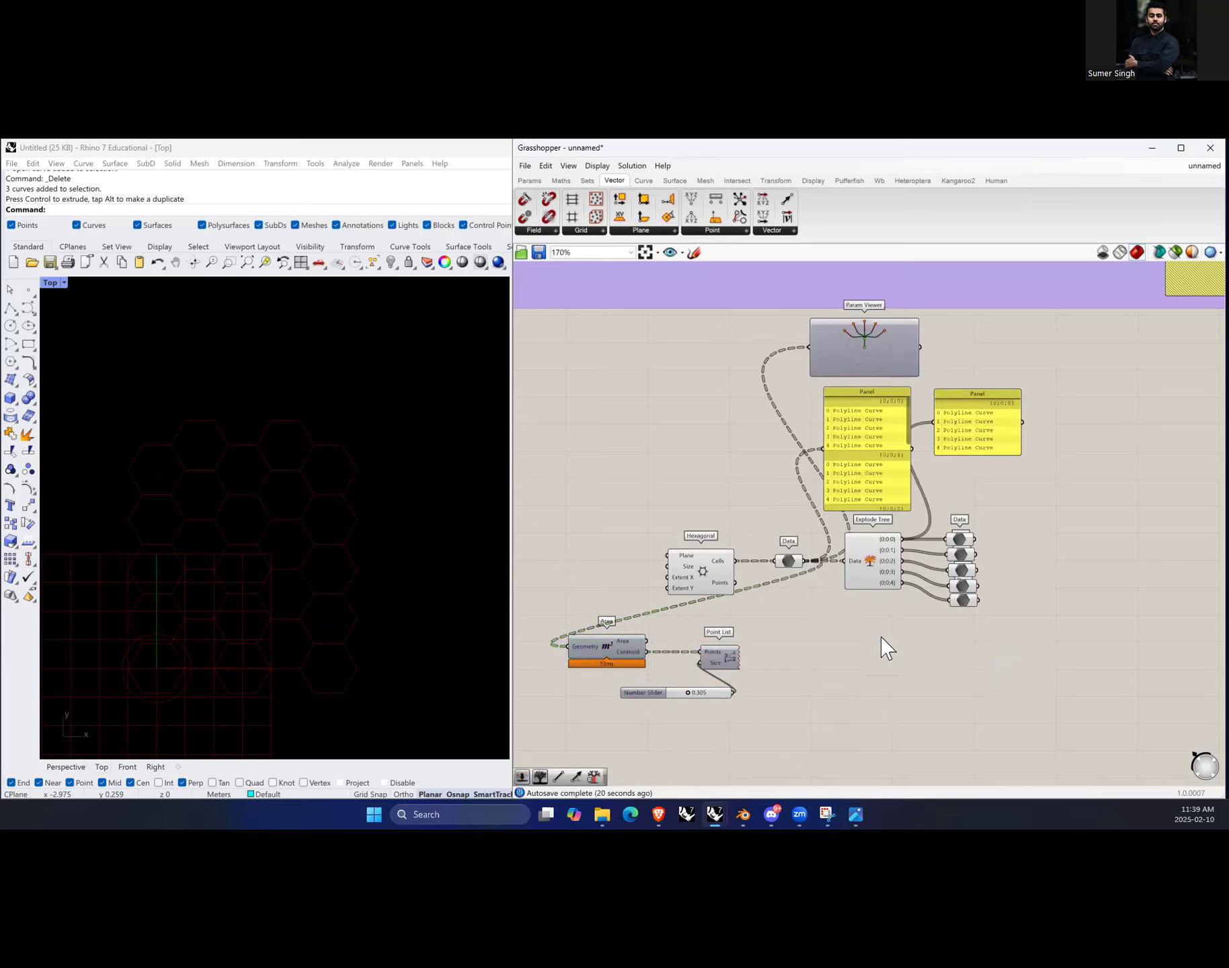
Step: Add a Tree Branch component and connect the Data parameter's output to its Tree input
scroll(941, 665, "up", 3)
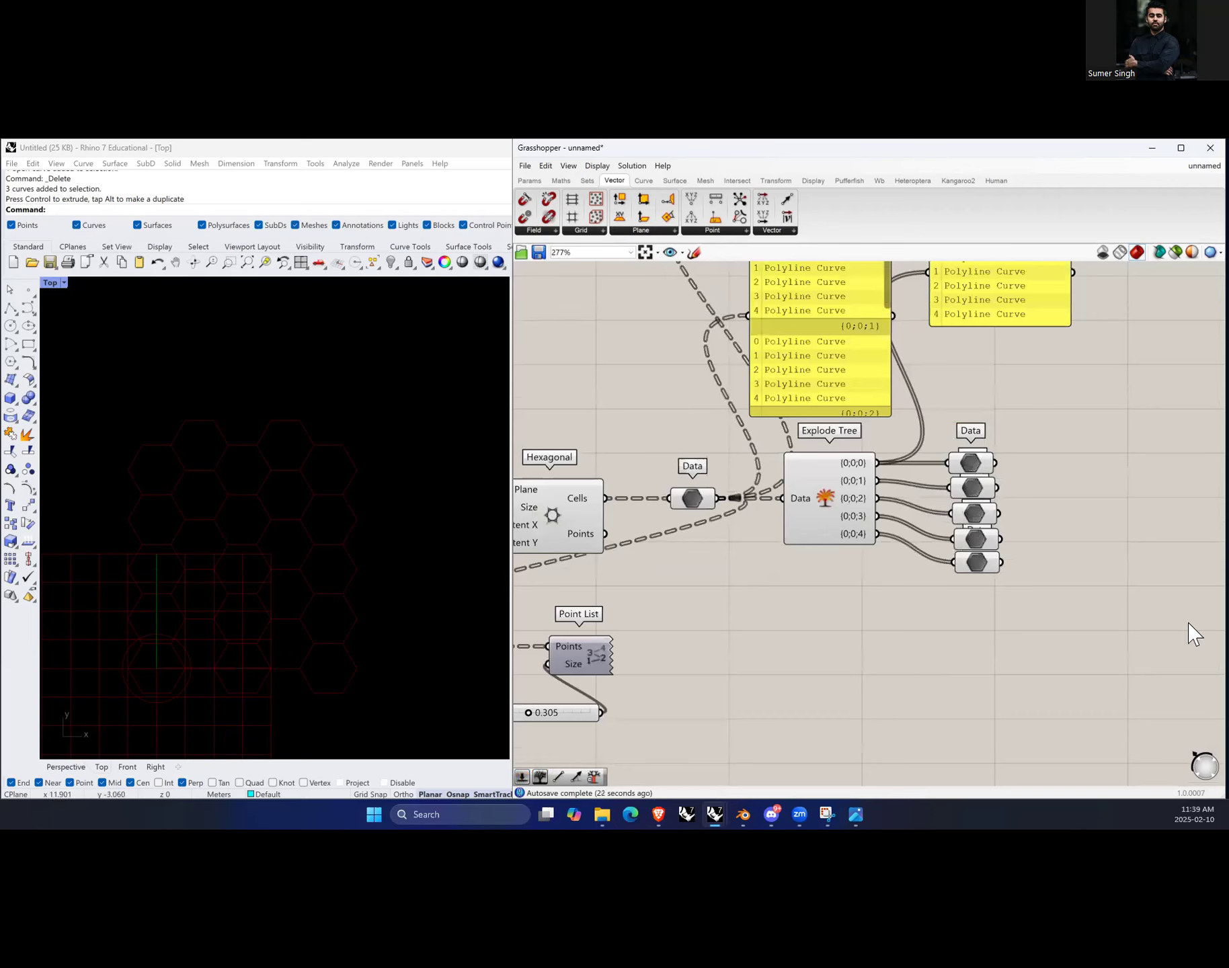
double_click(865, 654)
type("tree")
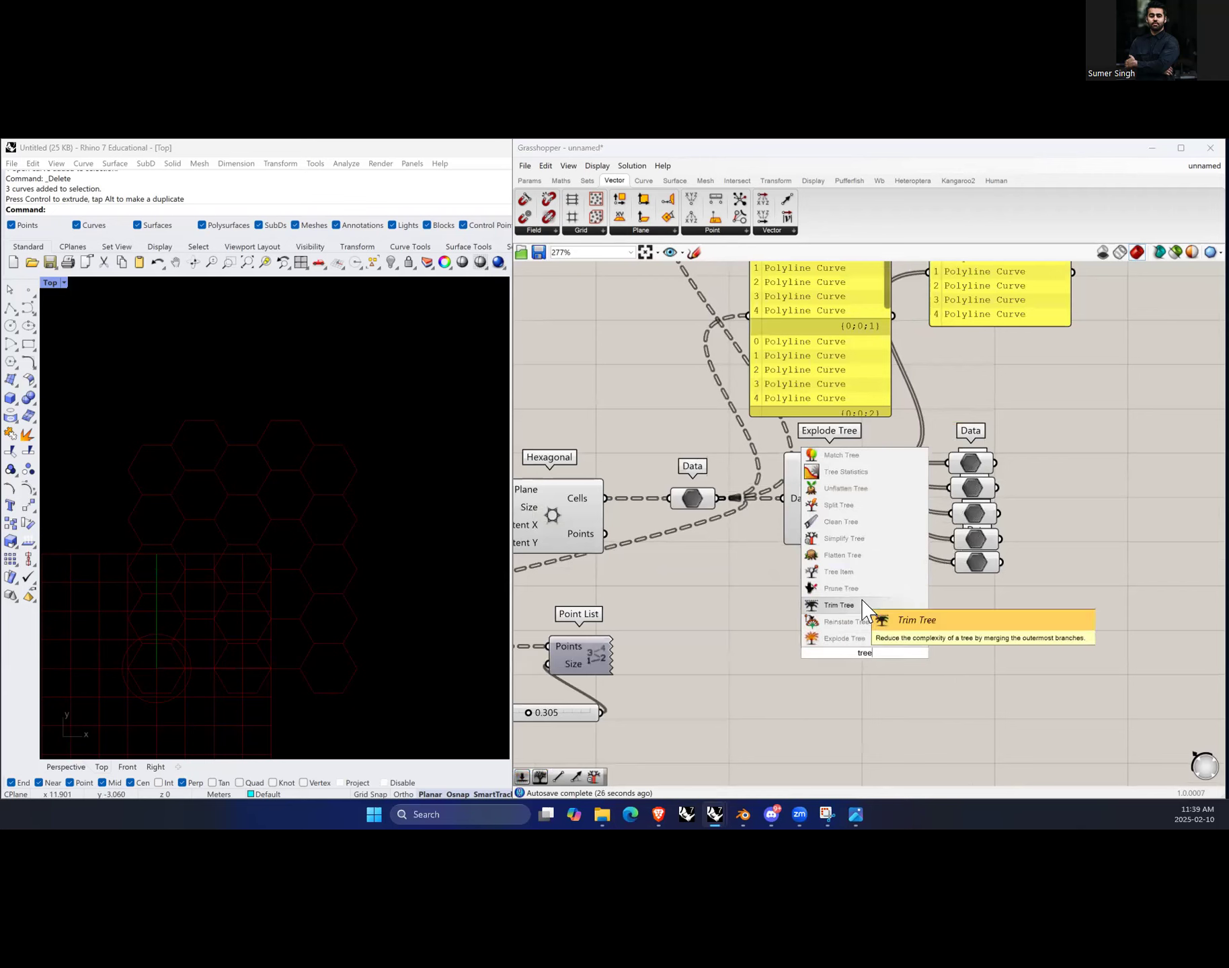
type(" bra")
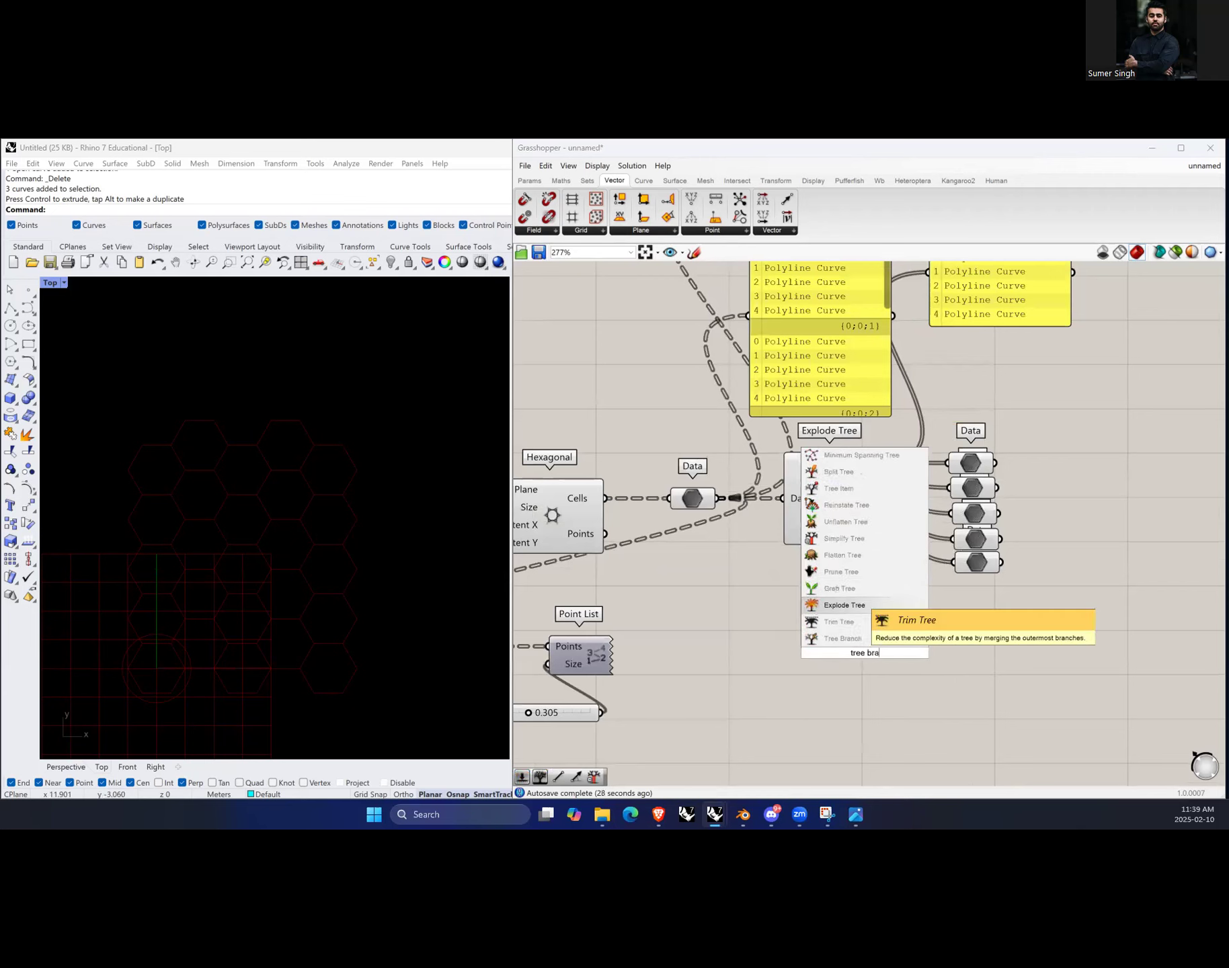
type("nch")
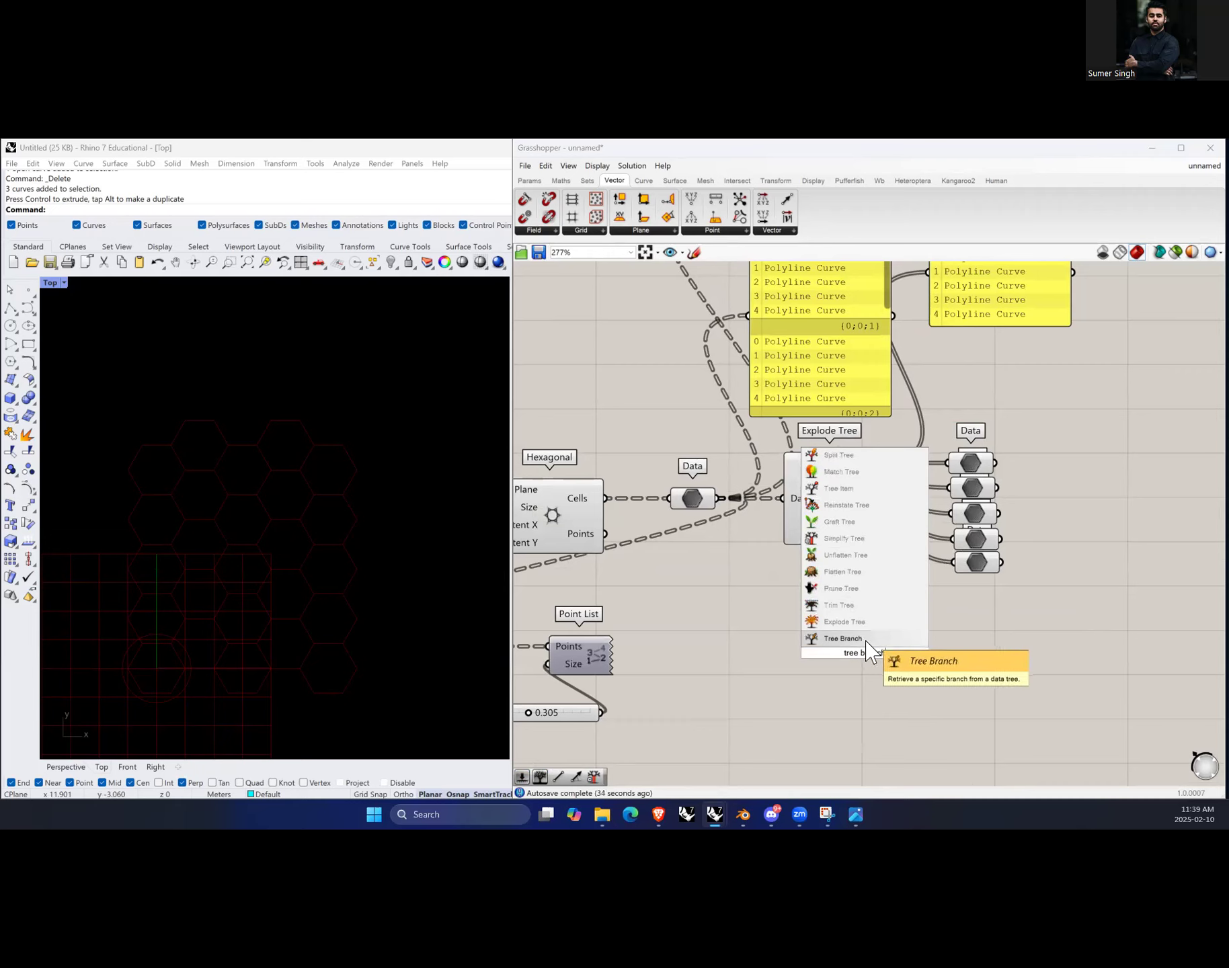
left_click(865, 640)
left_click_drag(876, 653, 842, 664)
left_click_drag(719, 499, 846, 671)
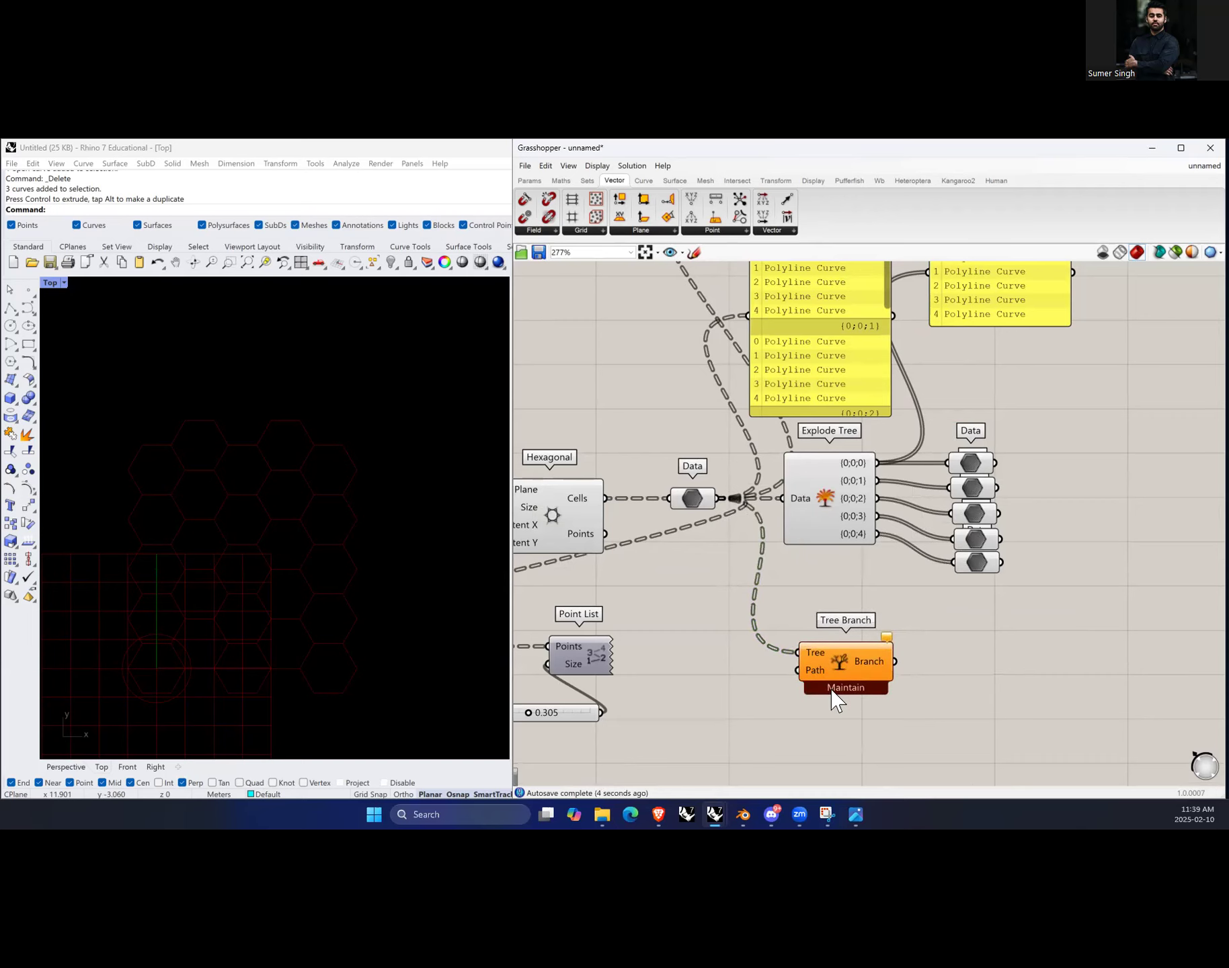
Step: Inspect the Tree Branch warning and the data tree entering Explode Tree
scroll(836, 699, "up", 3)
mouse_move(937, 589)
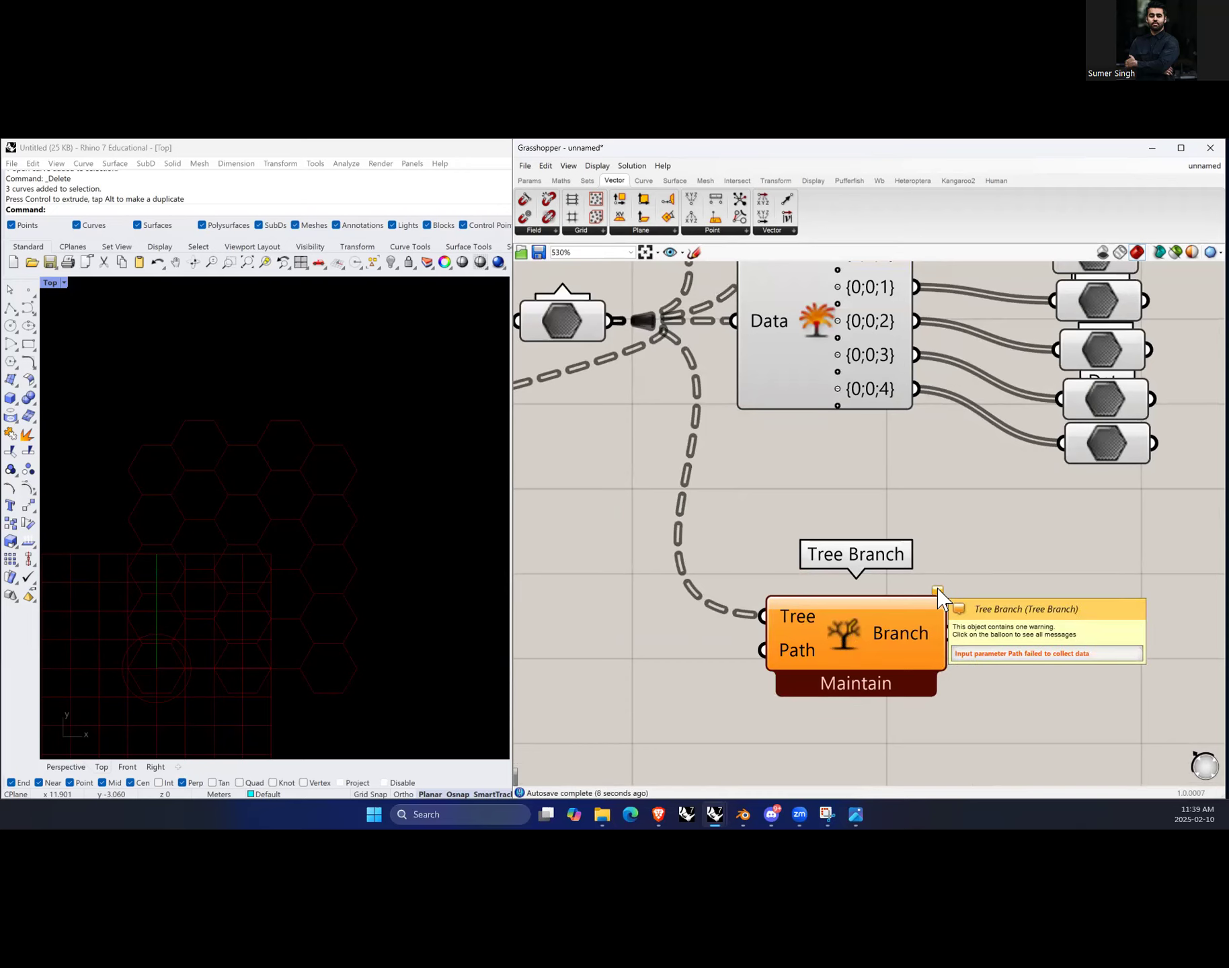
scroll(843, 615, "down", 2)
mouse_move(780, 408)
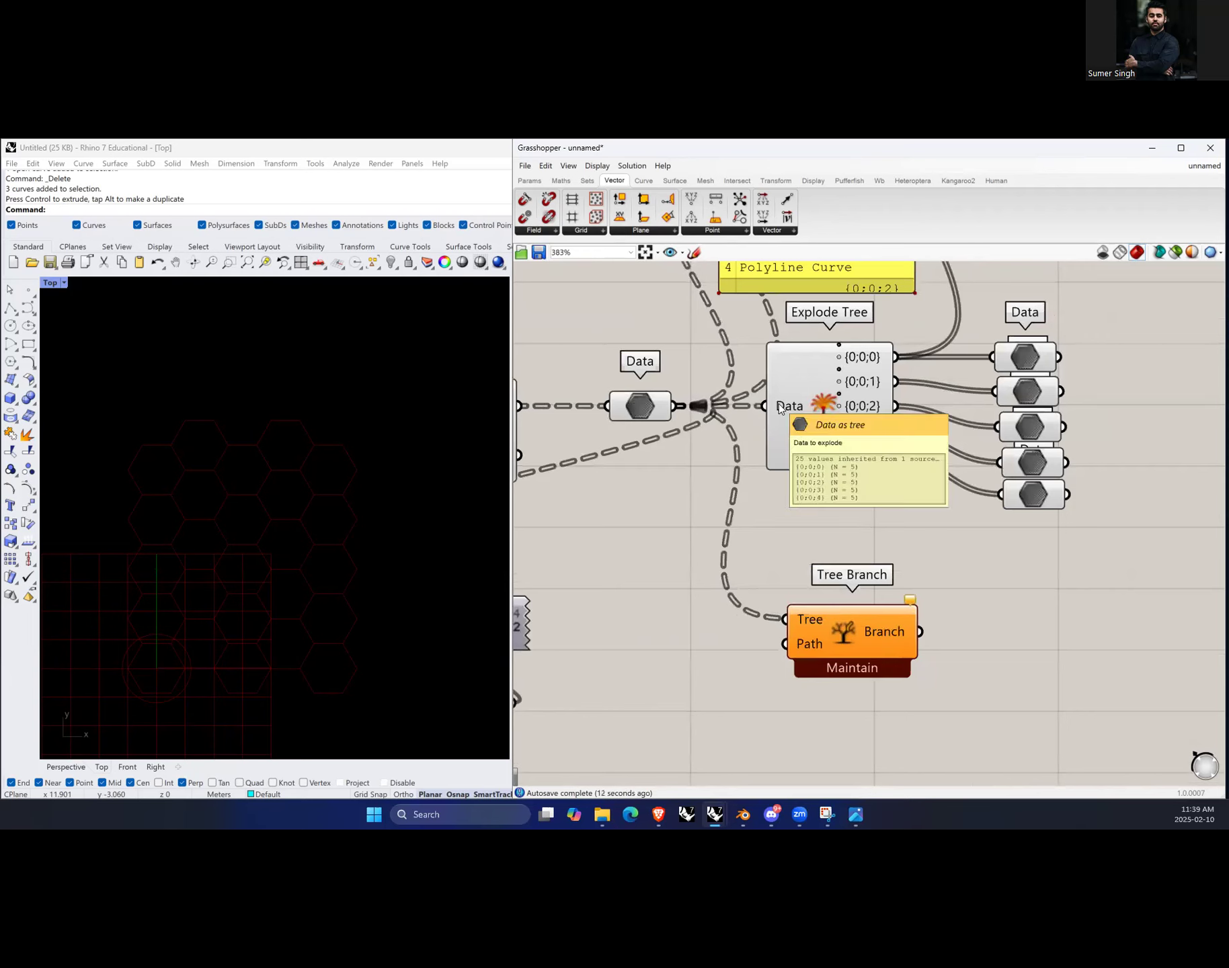
Step: Add a number slider from 0 to 2 and connect it to Tree Branch's Path input
double_click(716, 664)
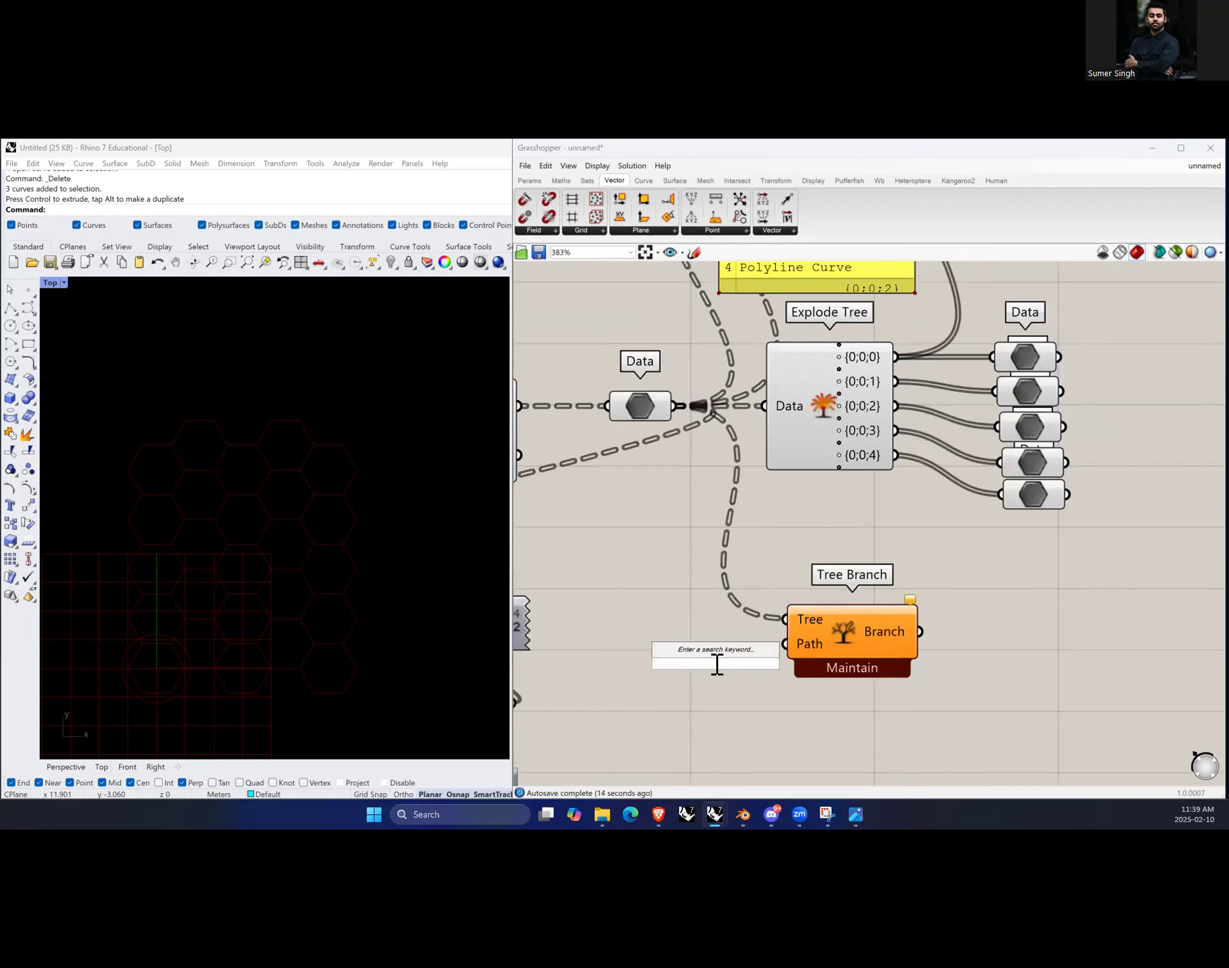
type("0...")
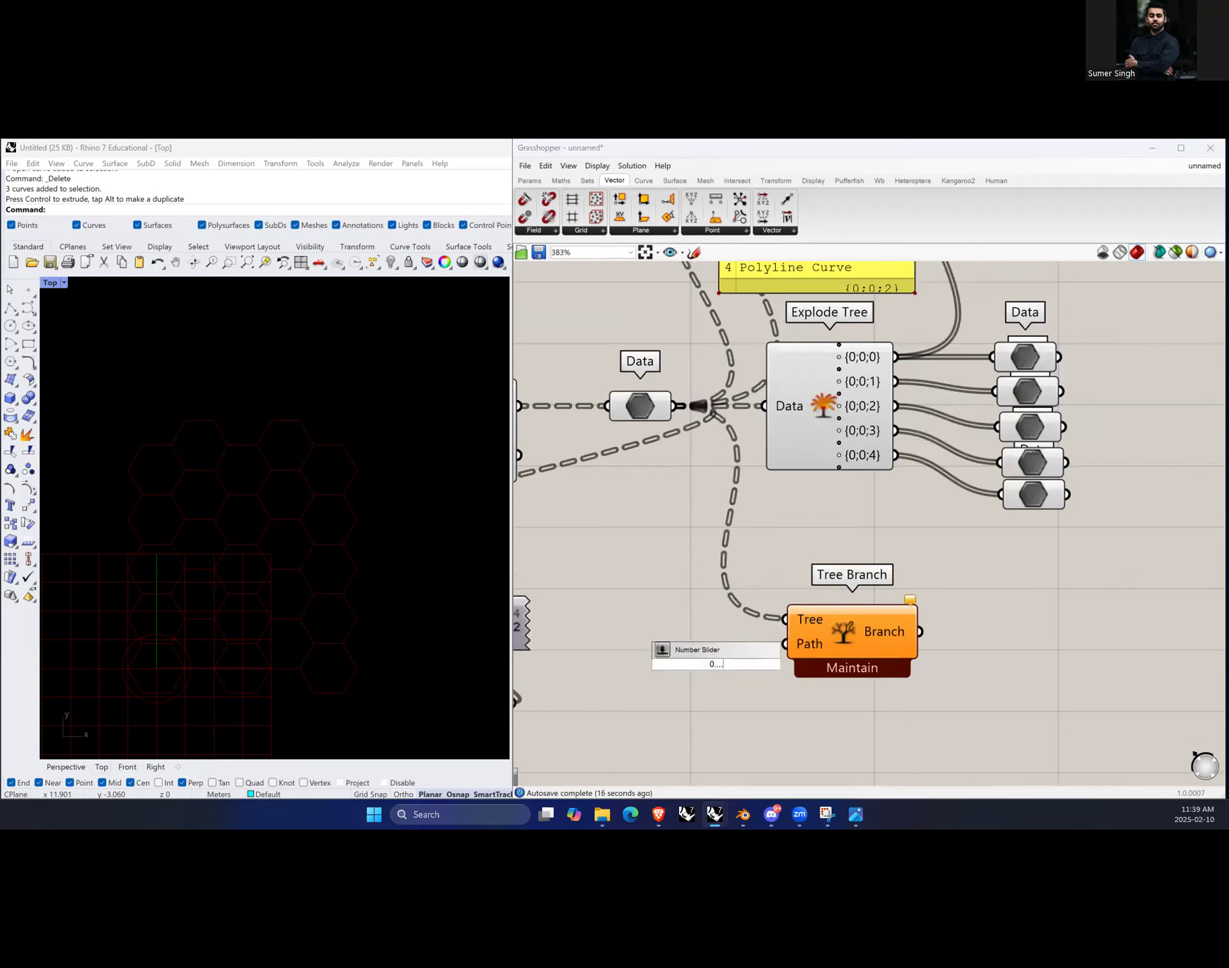
type("2...5")
key("Return")
left_click_drag(809, 673, 783, 656)
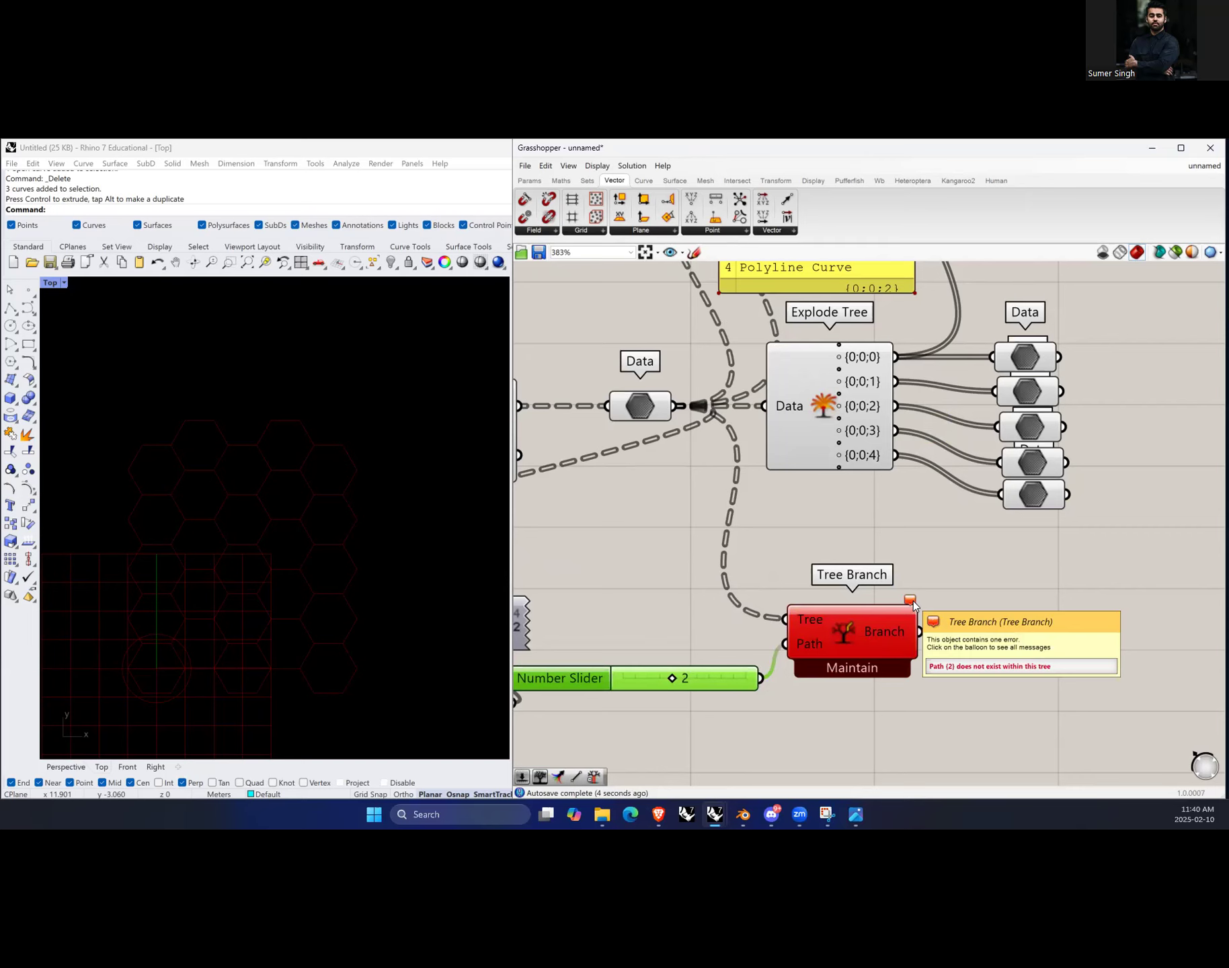
Step: Switch the Param Viewer to its text display of branches
scroll(716, 632, "down", 5)
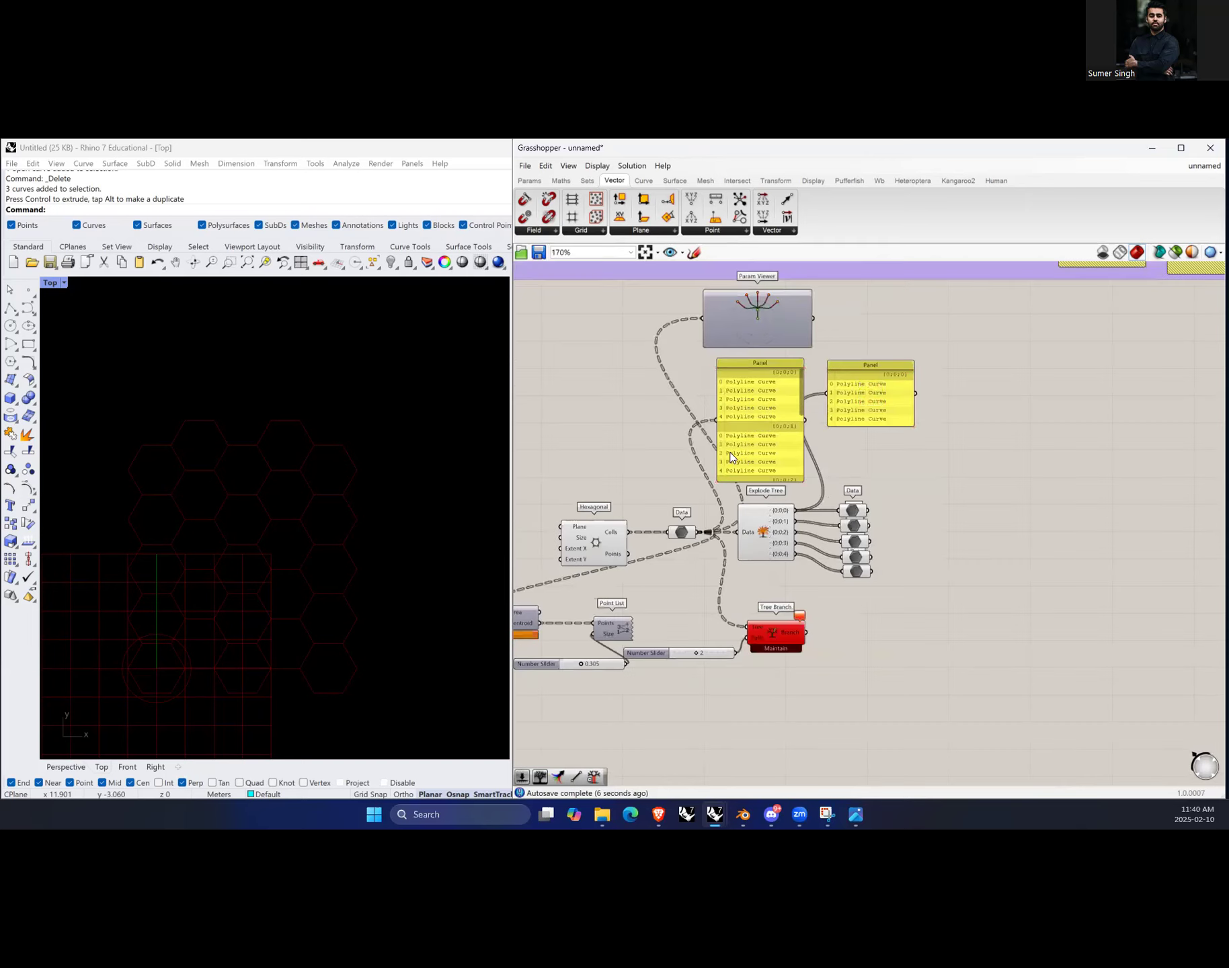
scroll(753, 313, "up", 4)
double_click(733, 347)
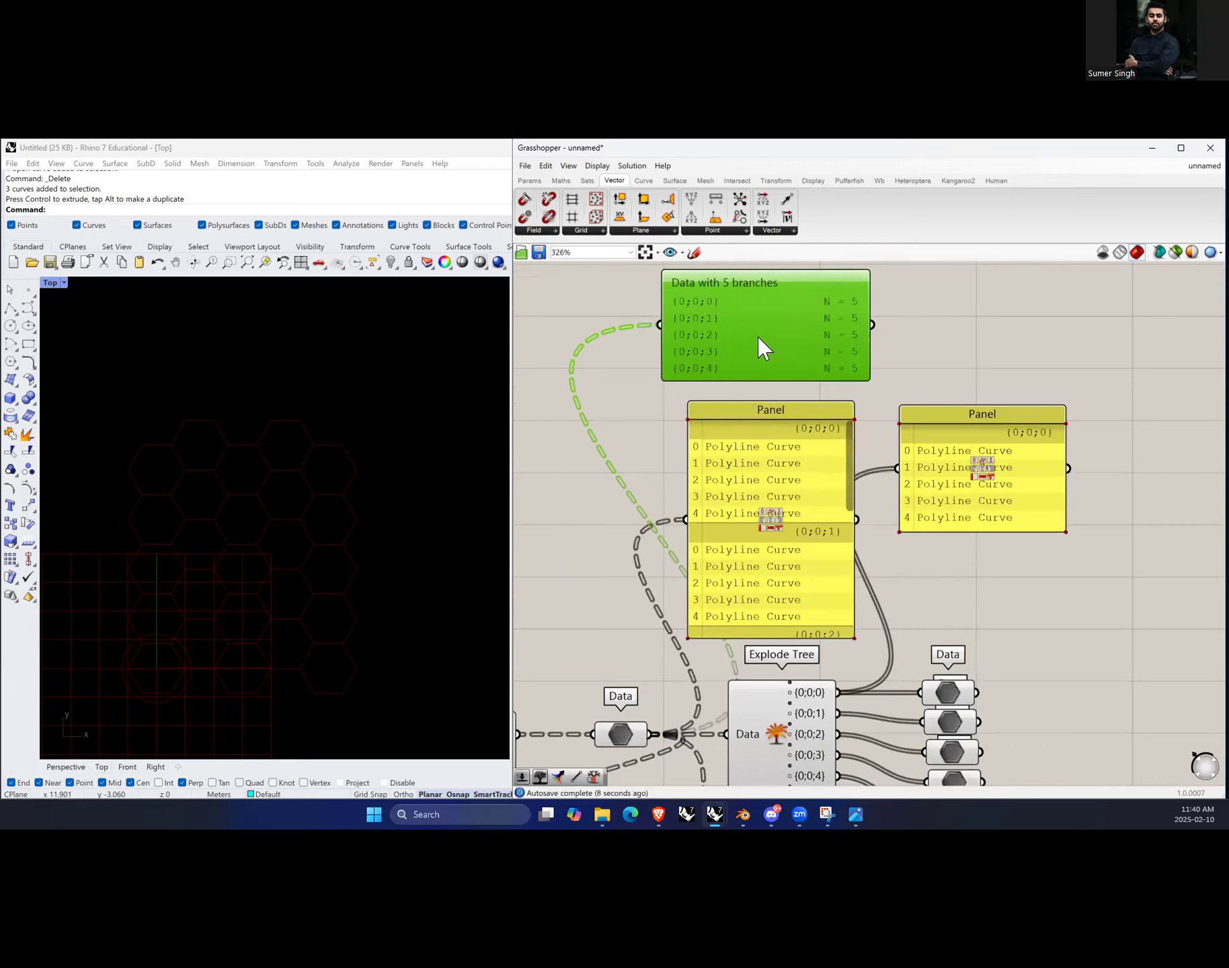
Step: Insert a Simplify Tree component between the Data parameter and Tree Branch's Tree input
scroll(757, 337, "down", 4)
scroll(696, 672, "up", 4)
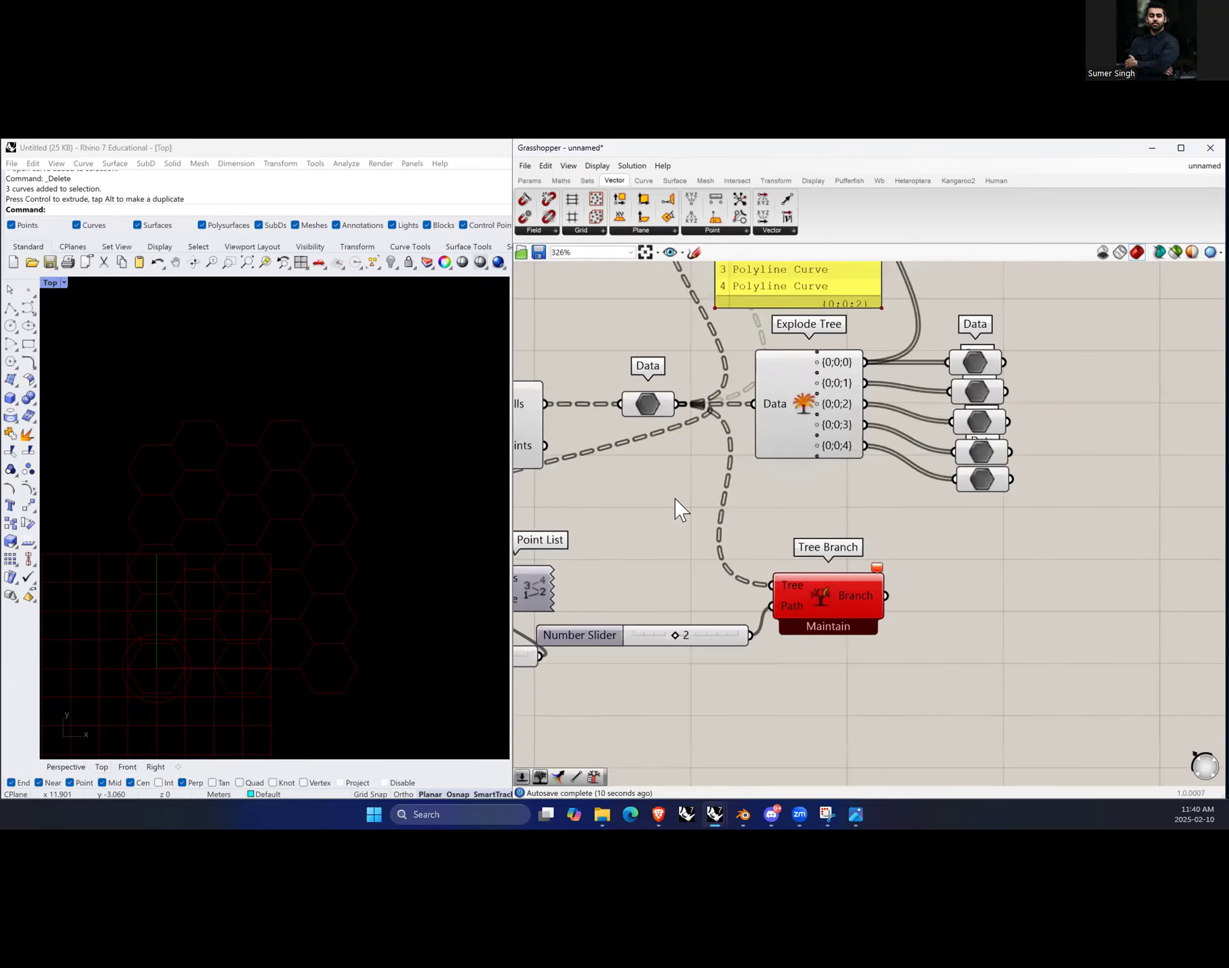
right_click(634, 406)
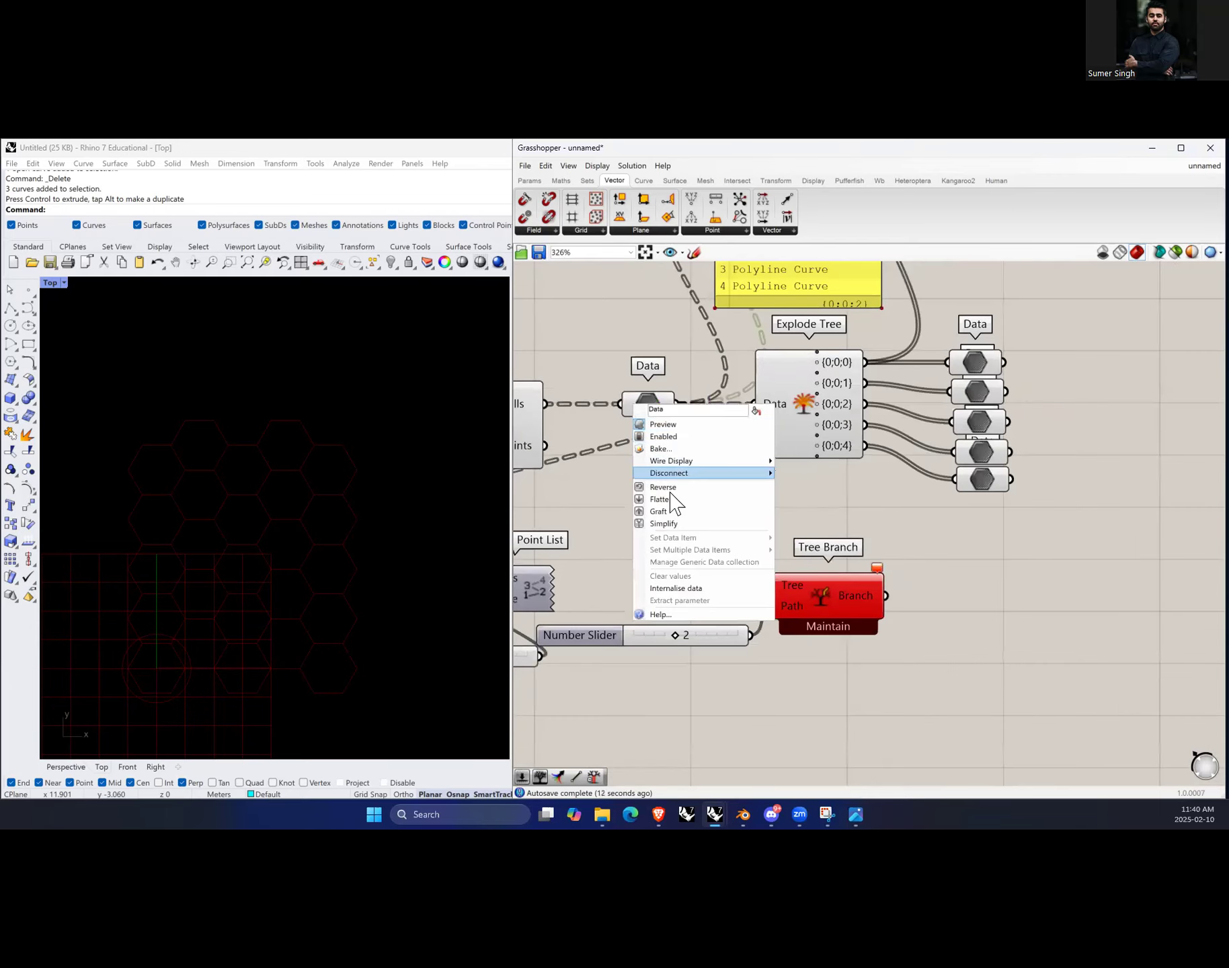
left_click(796, 530)
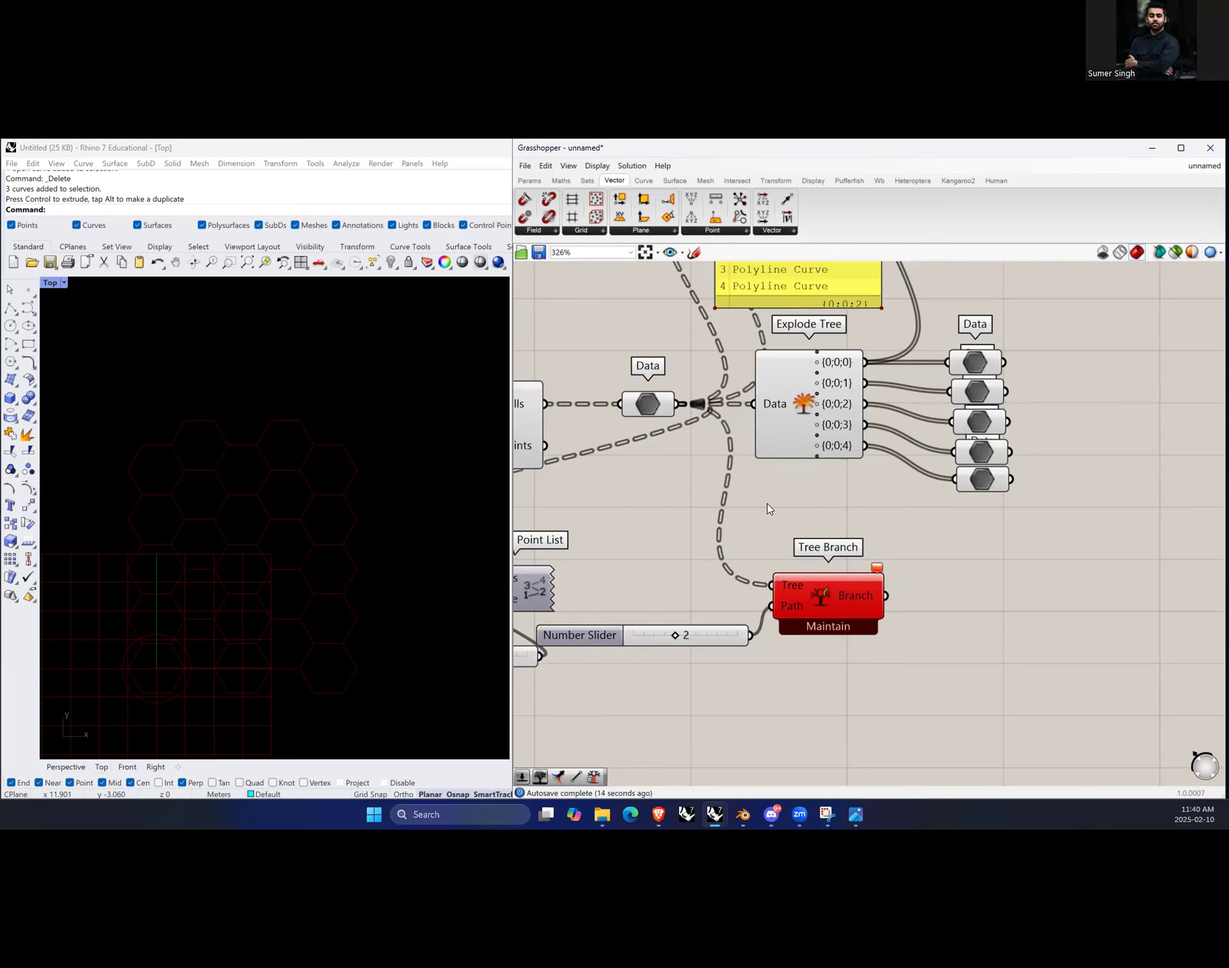
double_click(768, 509)
type("simplify")
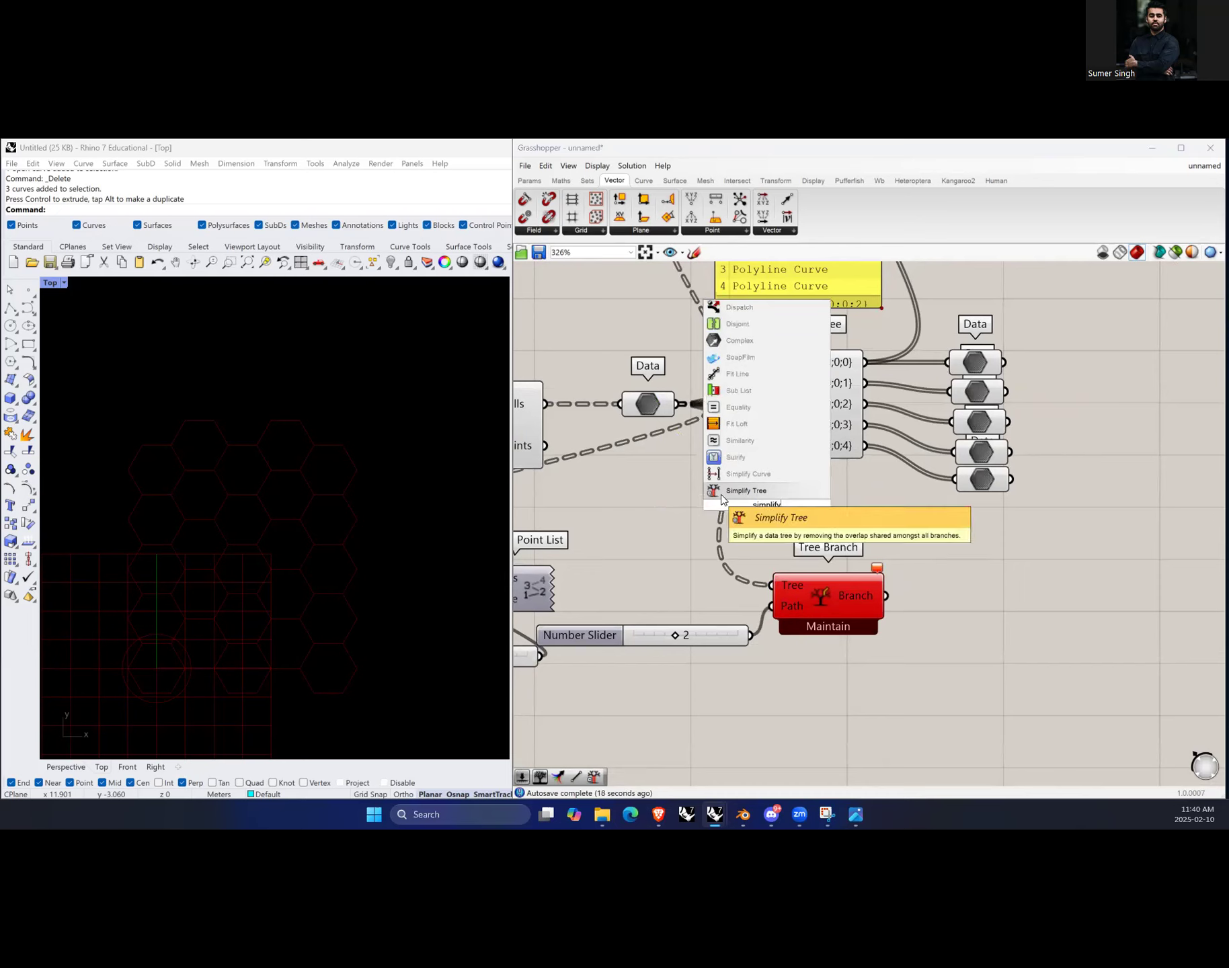
key("Return")
left_click_drag(678, 405, 770, 584)
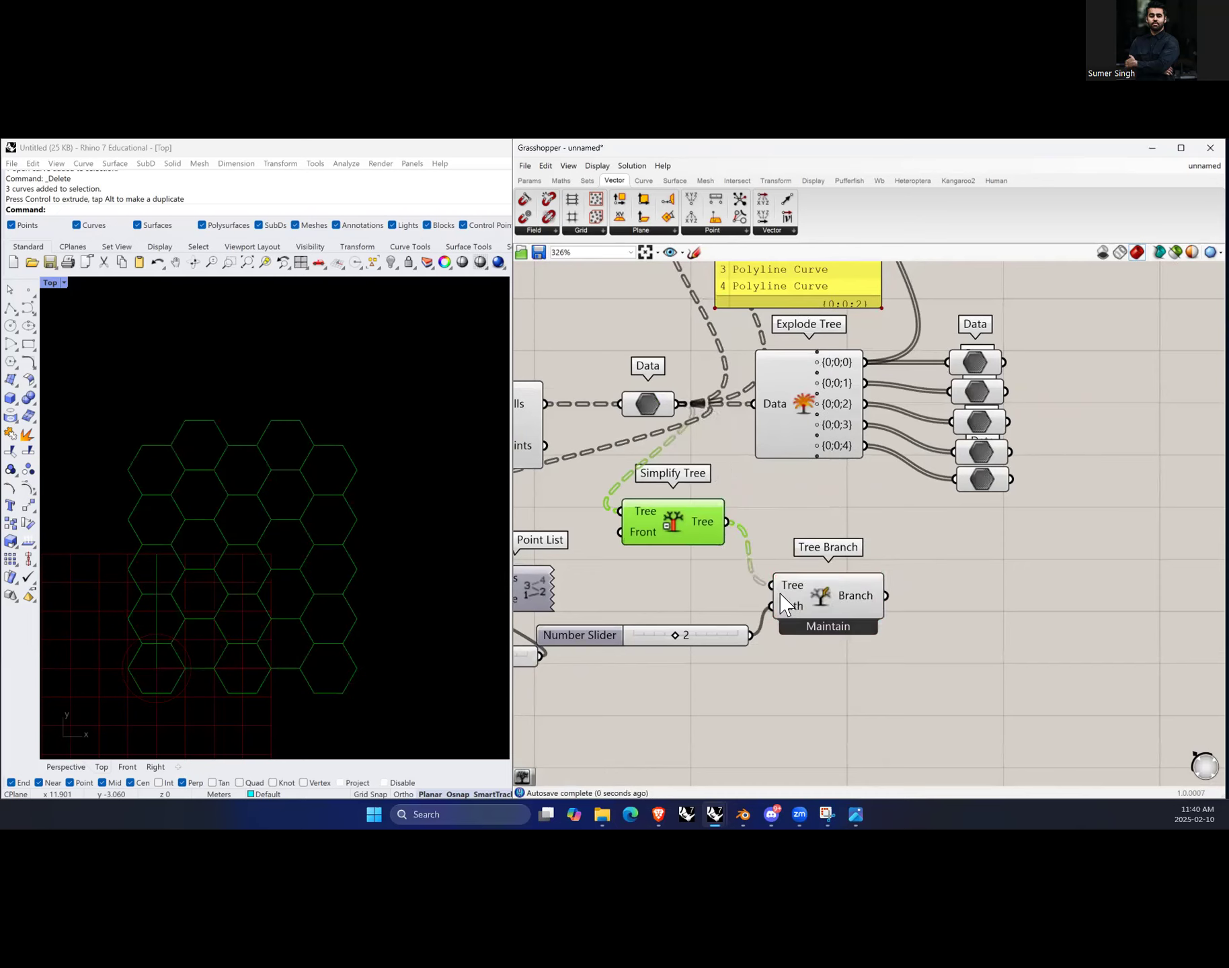
left_click_drag(674, 530, 699, 538)
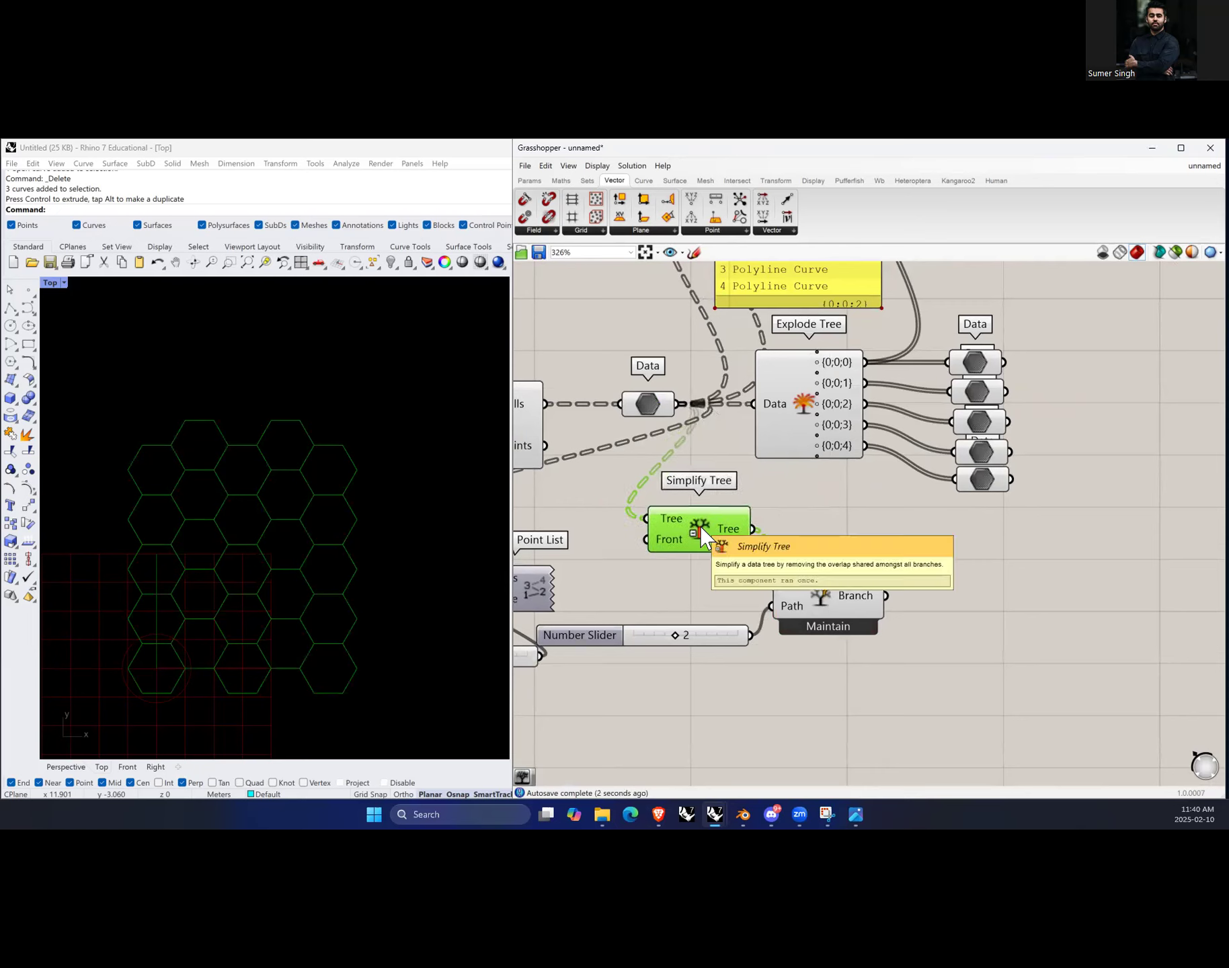
Step: Move the Param Viewer lower and add a second Param Viewer connected to the Simplify Tree output
mouse_move(792, 588)
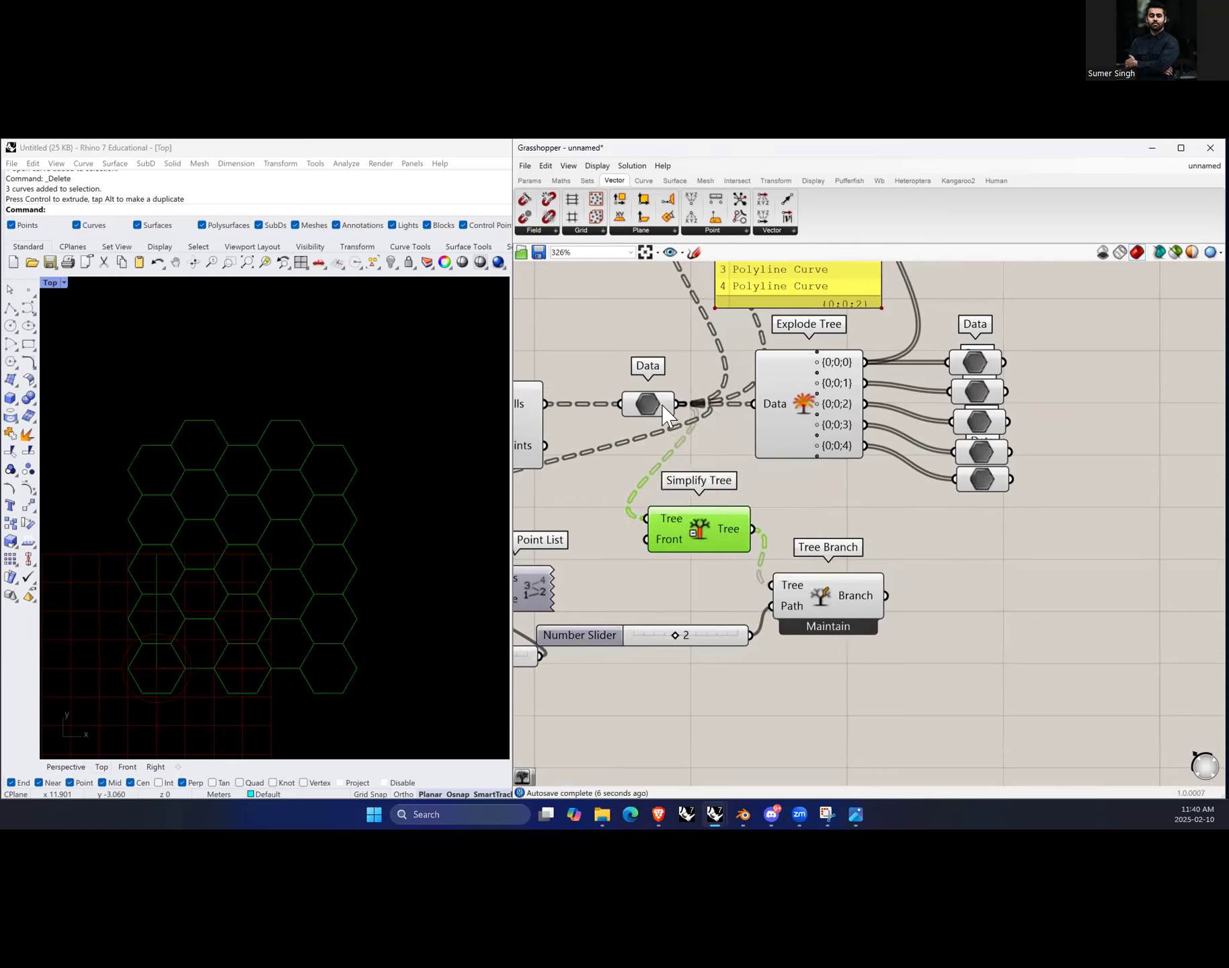
scroll(712, 521, "down", 4)
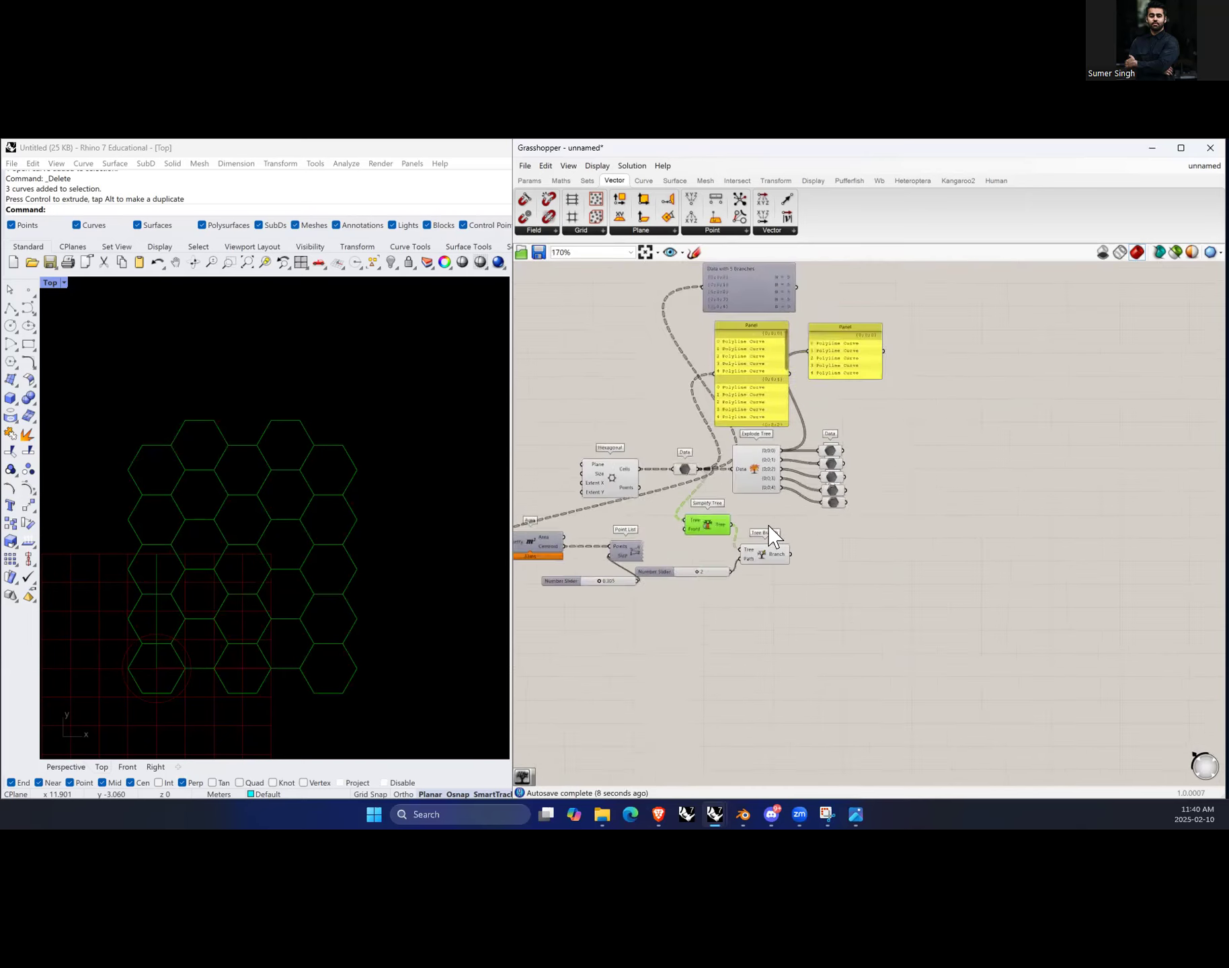
scroll(773, 537, "down", 2)
left_click_drag(749, 328, 720, 665)
scroll(793, 553, "up", 2)
double_click(829, 567)
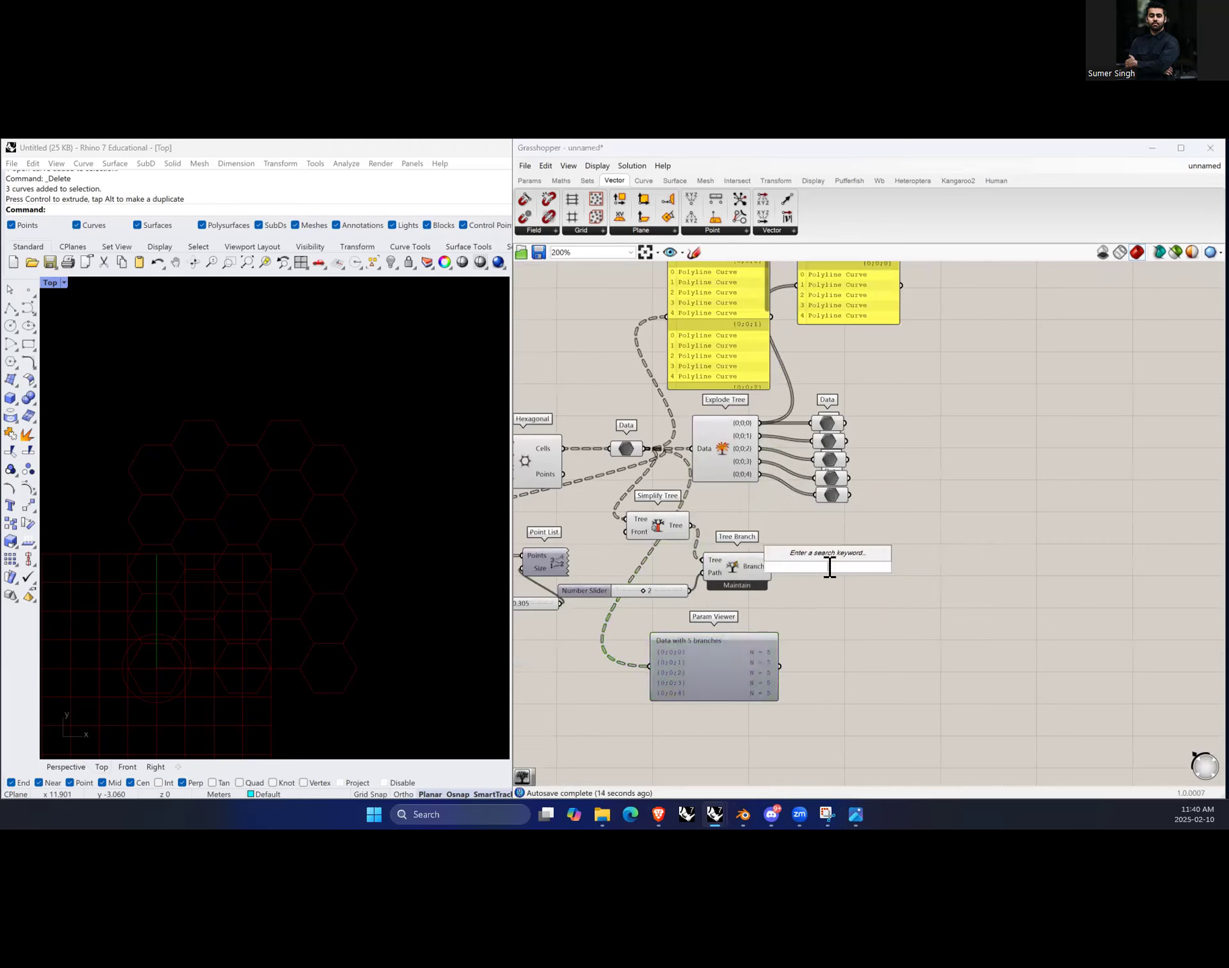
type("param")
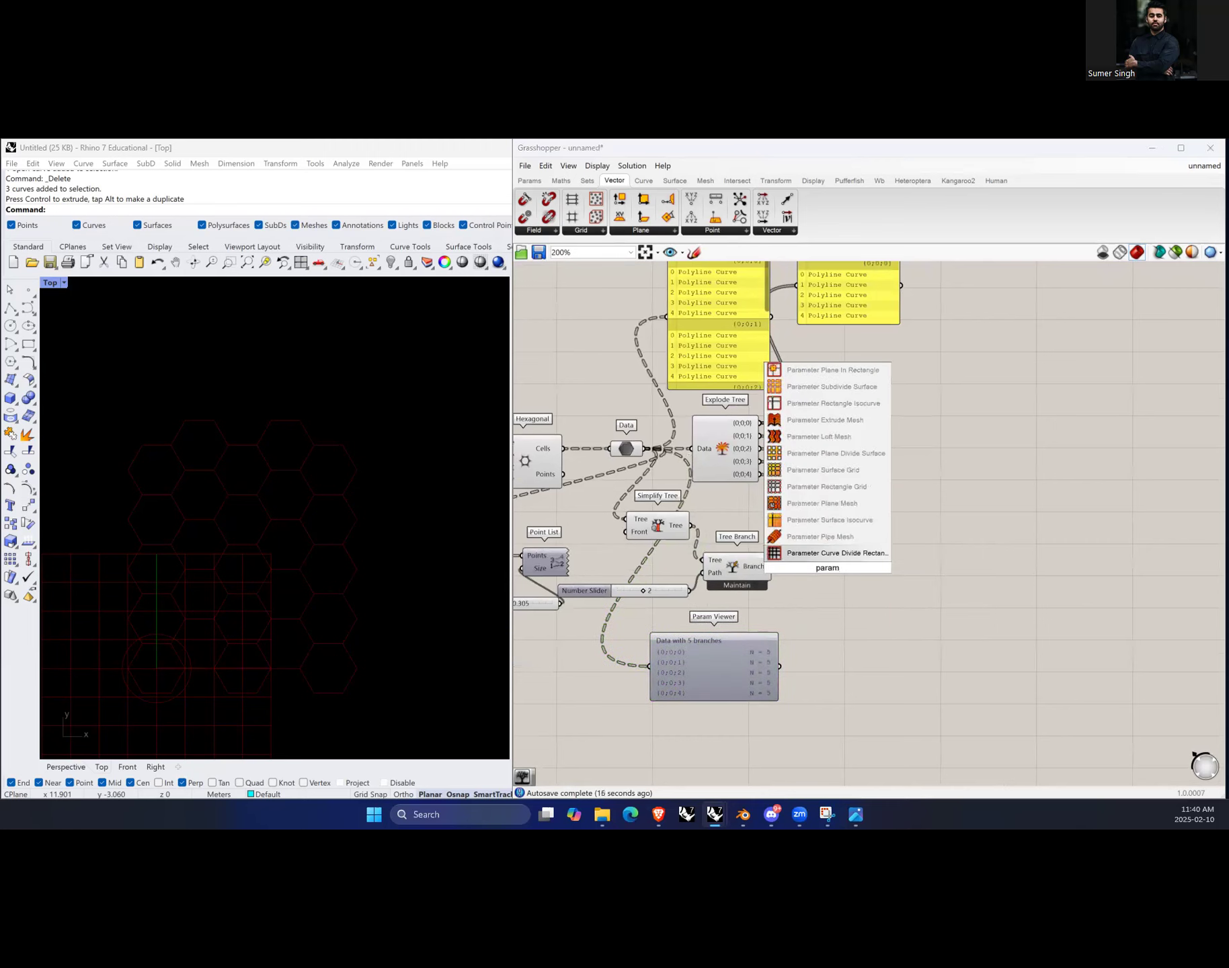
type(" viewe")
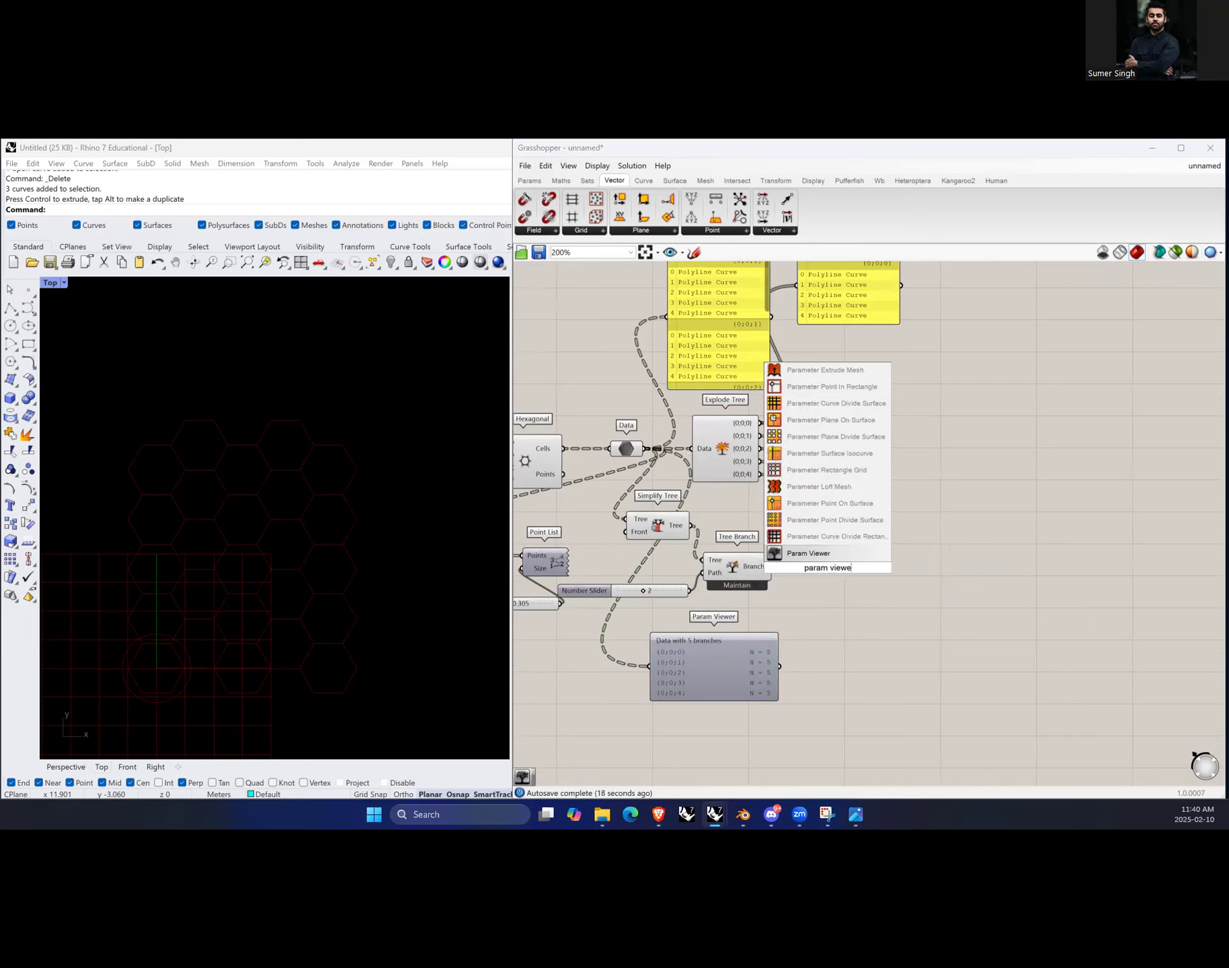
left_click(826, 553)
left_click_drag(693, 525, 853, 675)
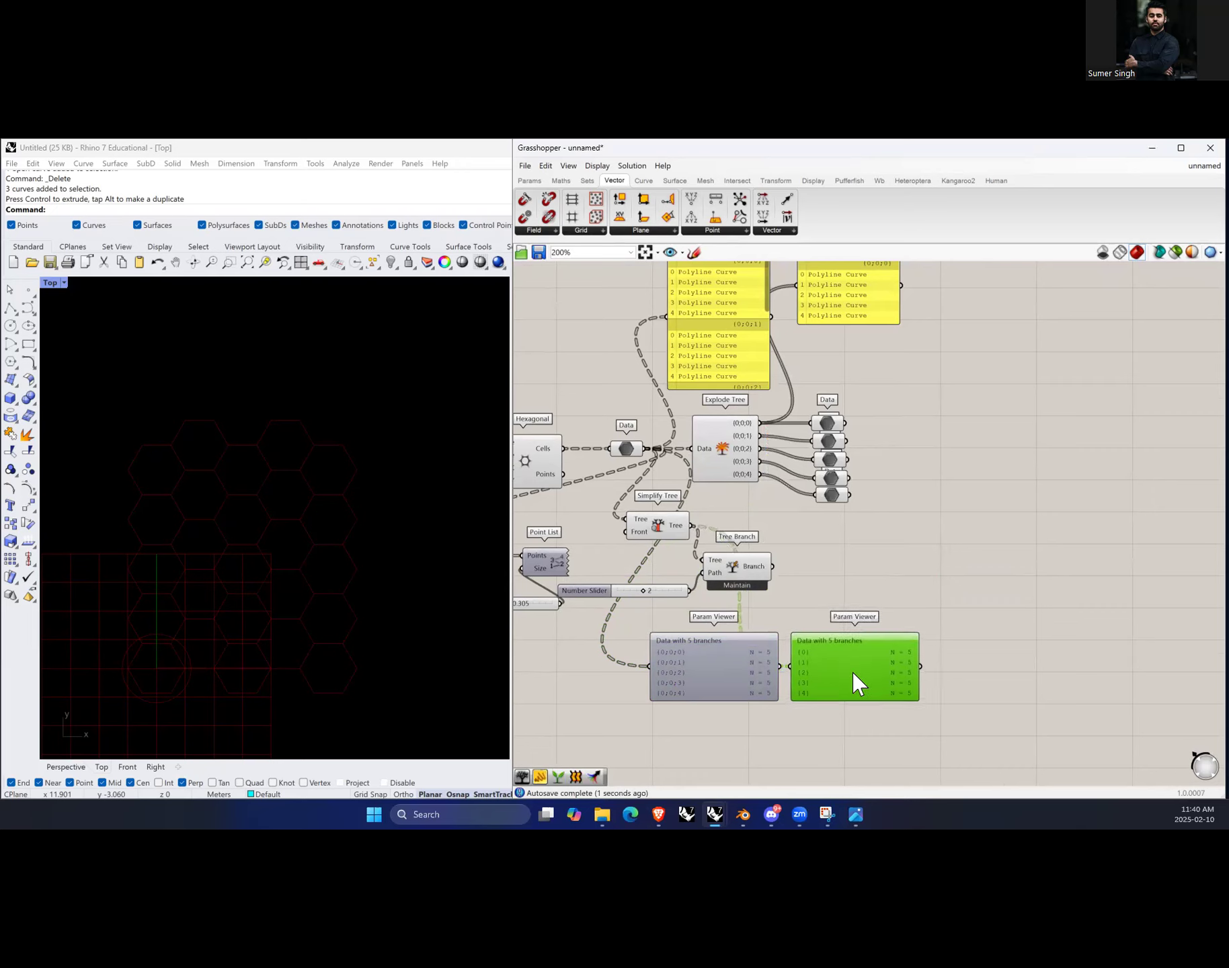
Step: Compare the original and simplified branch paths shown in the two Param Viewers
scroll(767, 699, "up", 4)
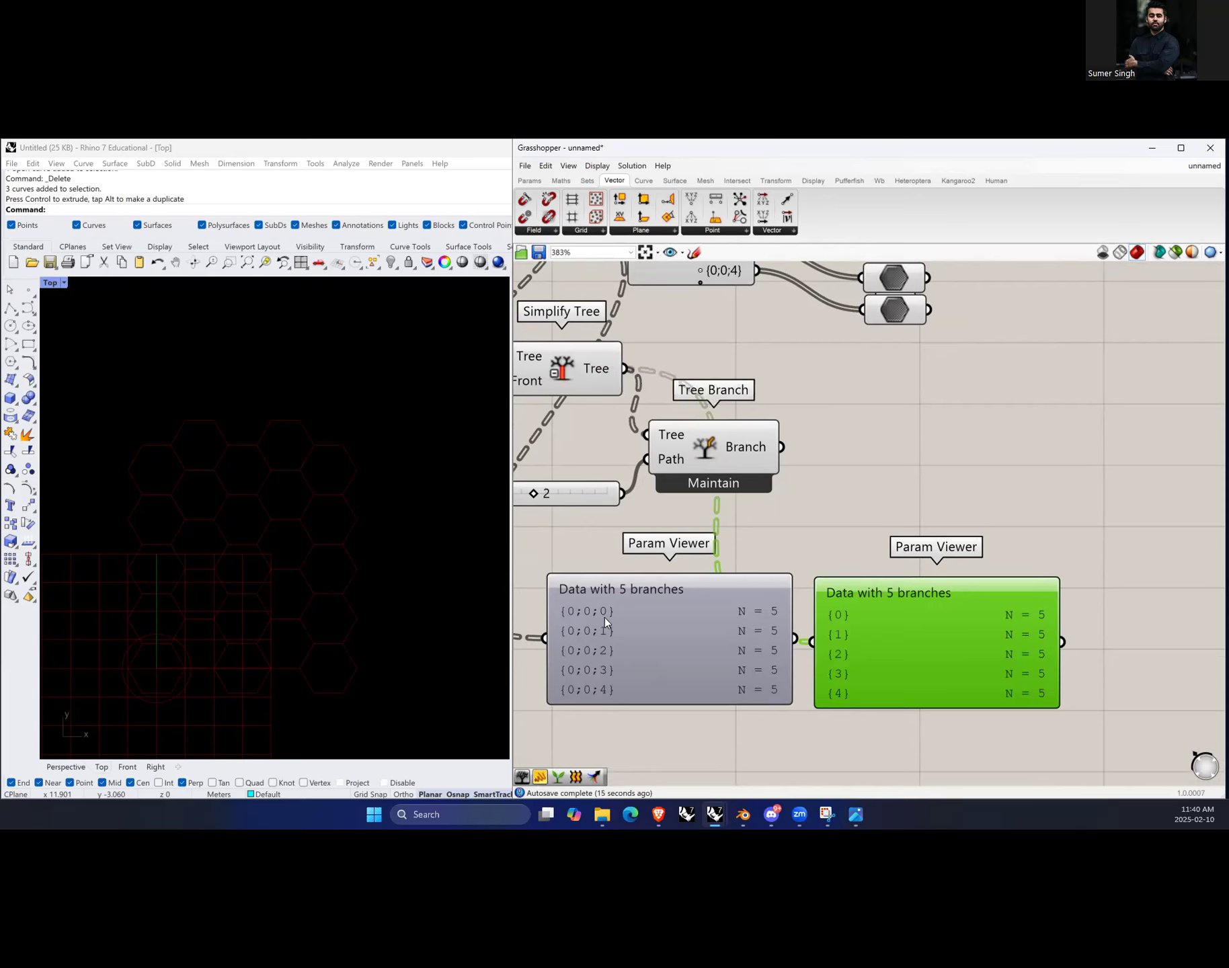
left_click_drag(922, 690, 939, 679)
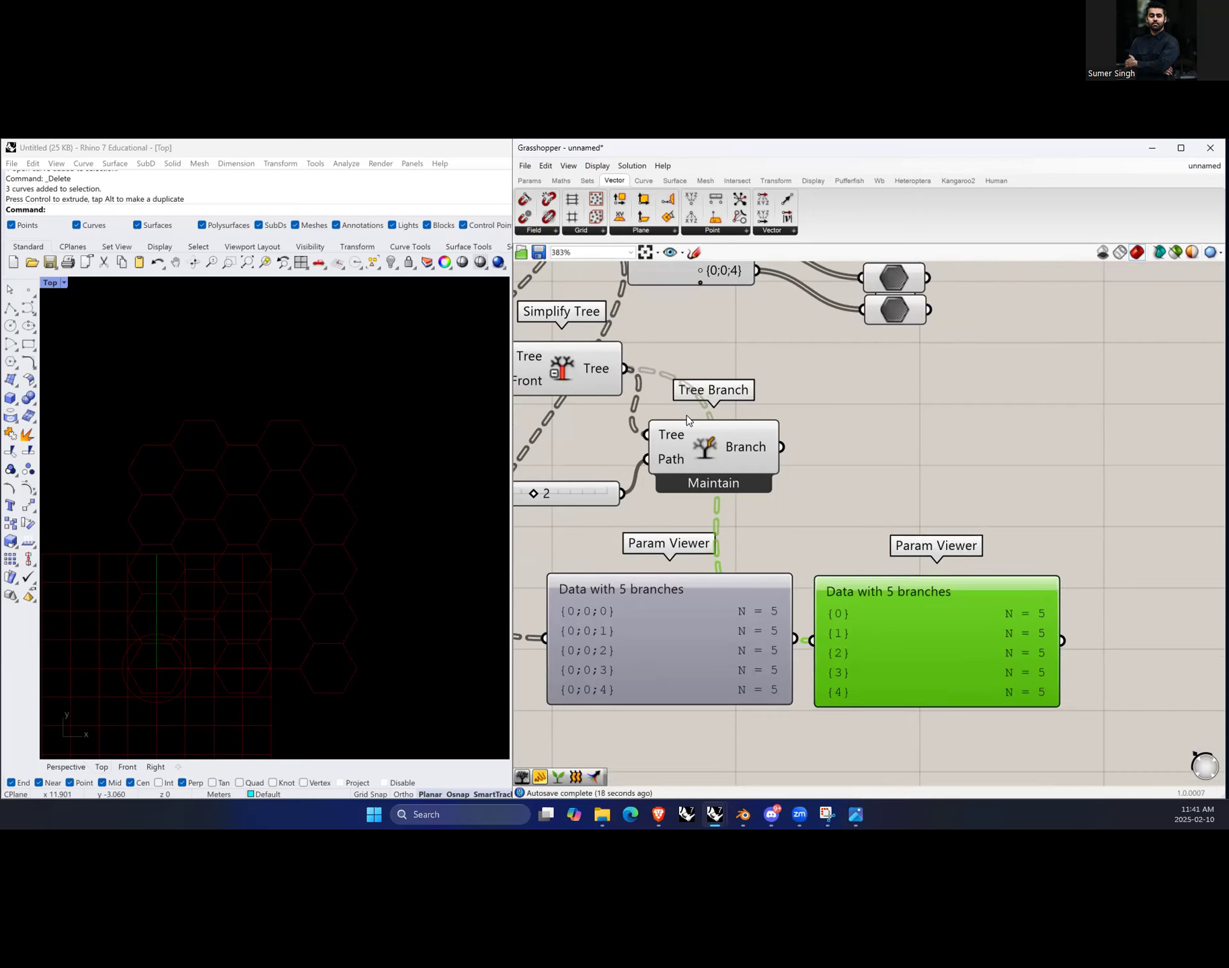
left_click(709, 449)
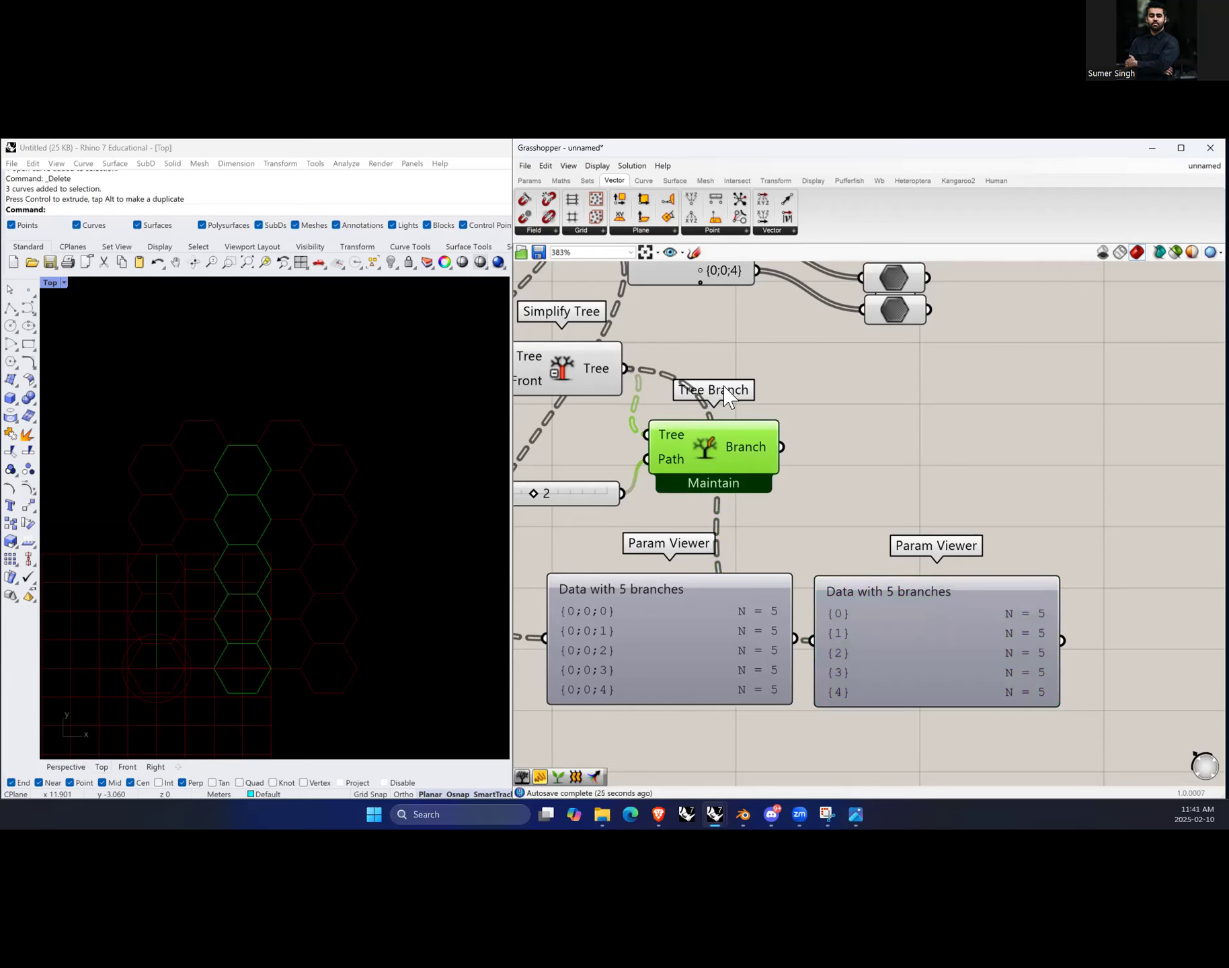
scroll(767, 541, "down", 3)
scroll(723, 517, "up", 2)
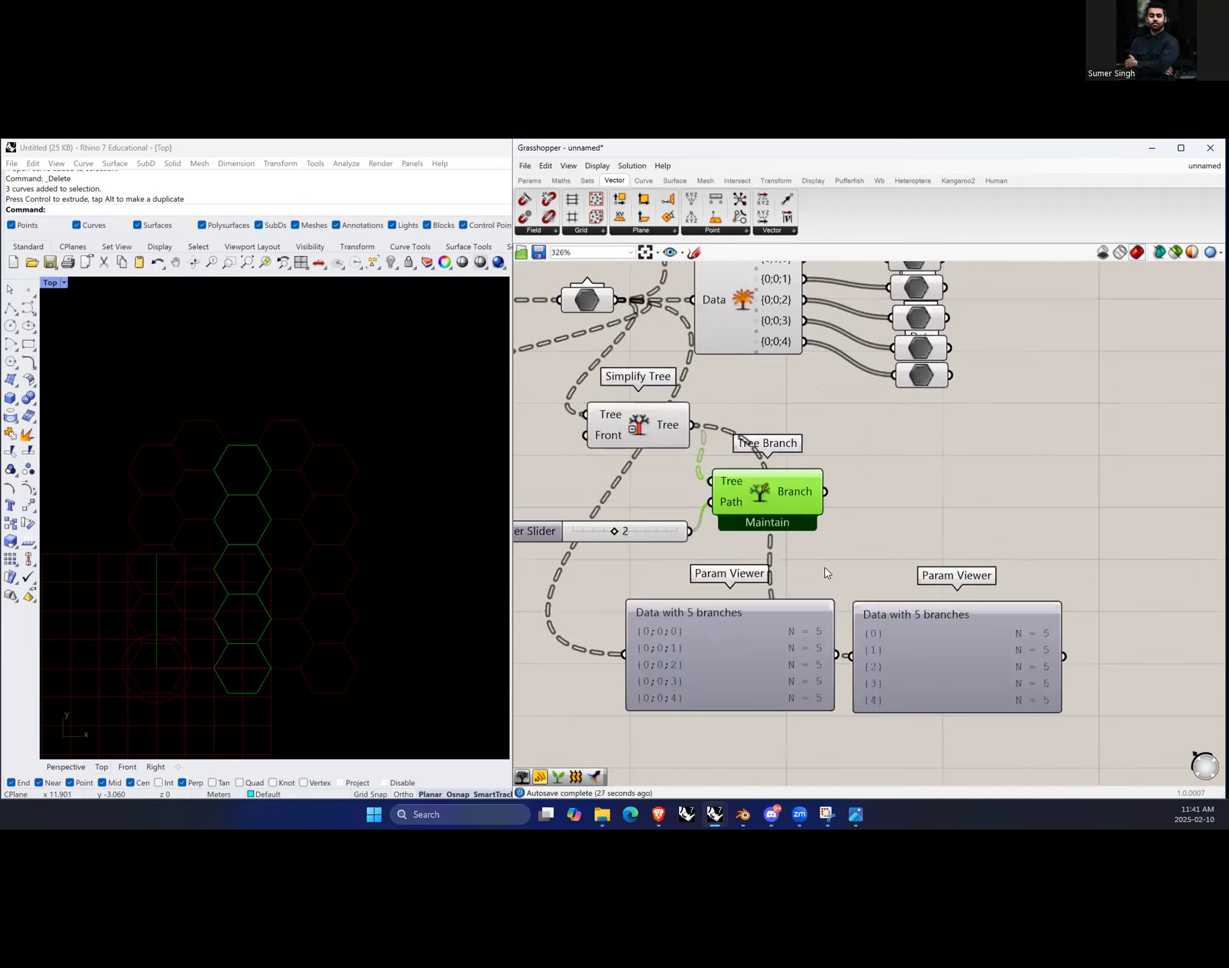
Step: Delete the second Param Viewer
left_click(935, 645)
key("Delete")
scroll(929, 638, "down", 3)
left_click_drag(824, 693, 815, 292)
left_click(901, 605)
scroll(906, 598, "up", 2)
scroll(918, 636, "up", 2)
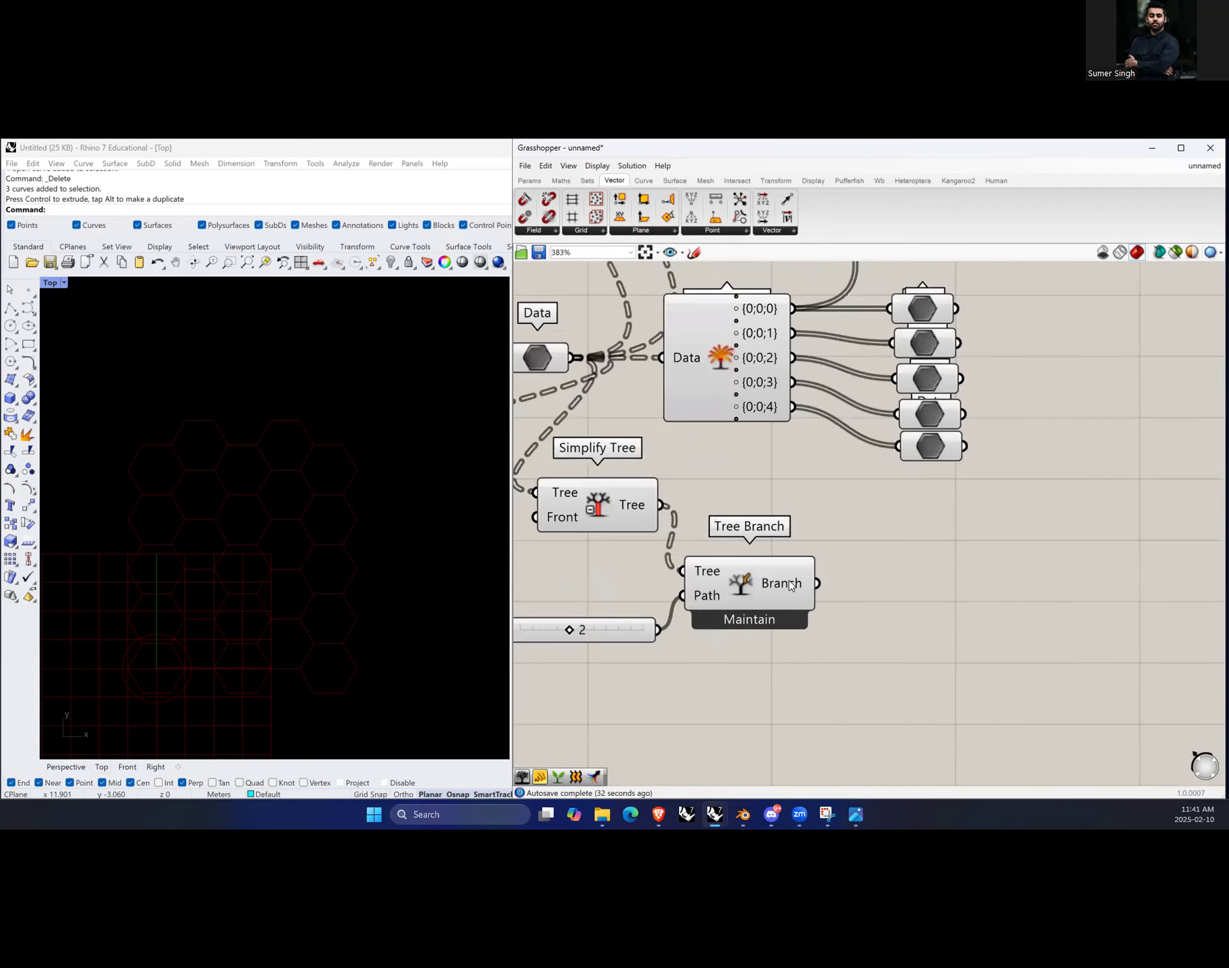
Step: Add a Geometry parameter and connect it to the Tree Branch output
left_click(797, 586)
mouse_move(800, 593)
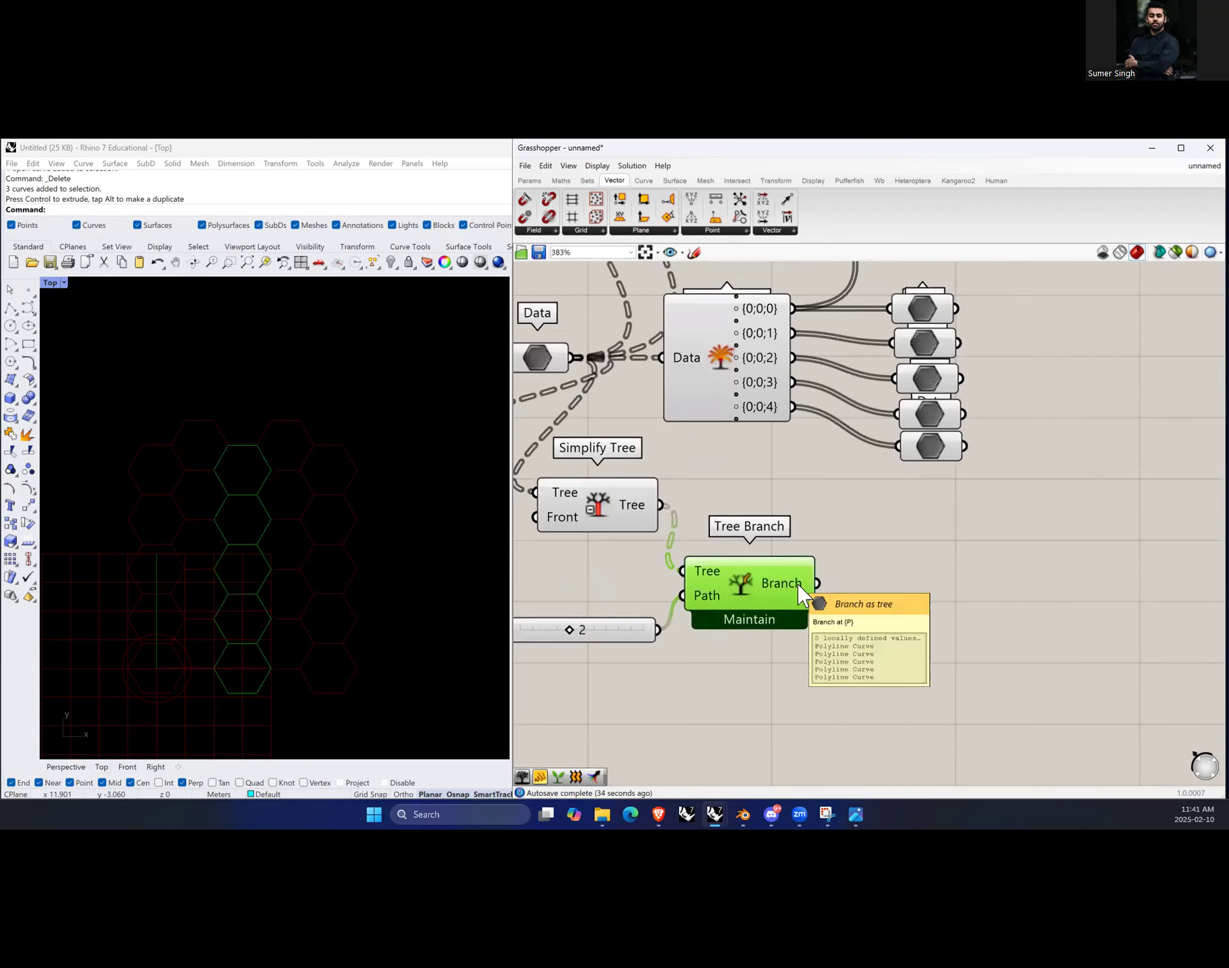
double_click(950, 582)
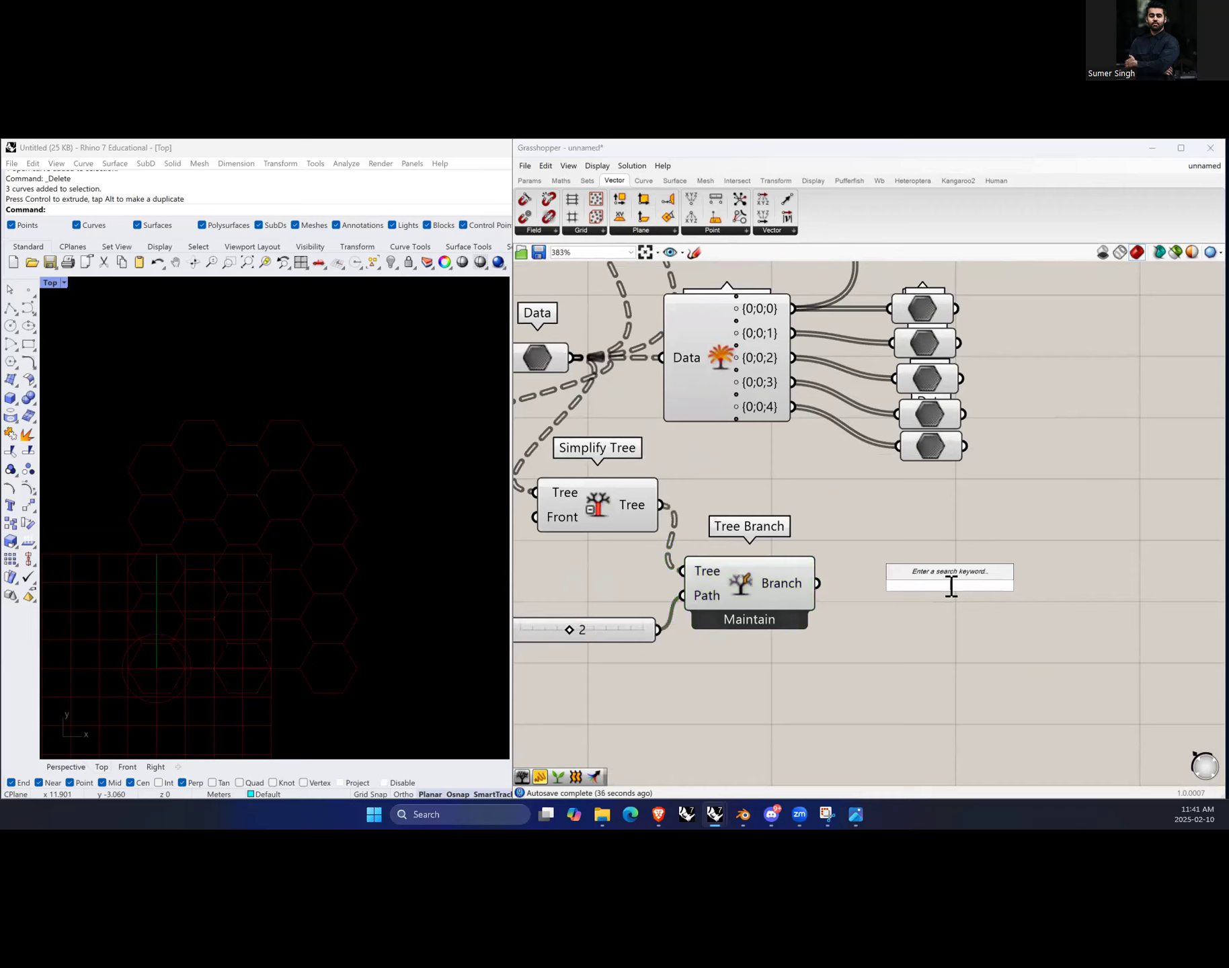
type("curv")
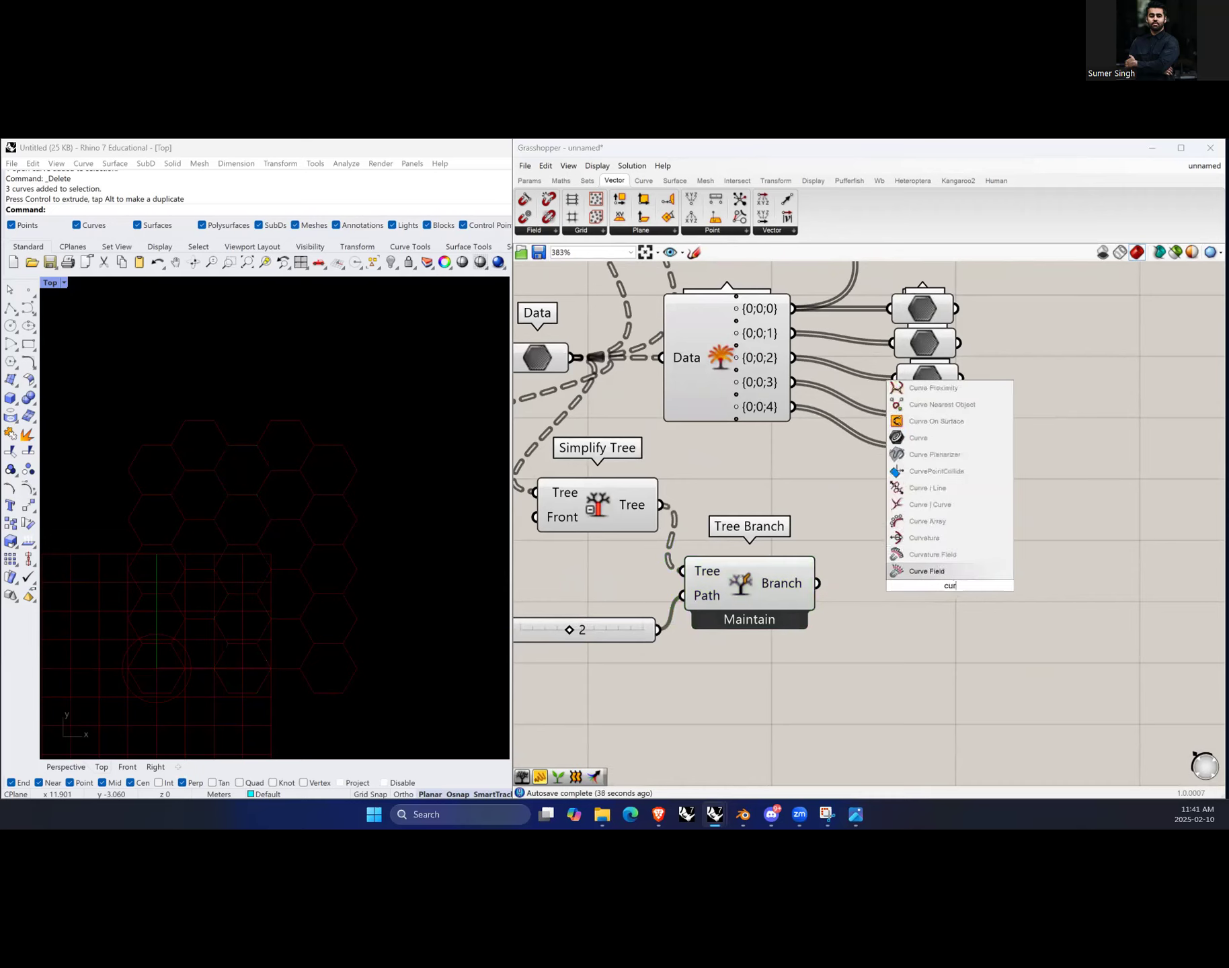
key("BackSpace")
key("BackSpace")
key("BackSpace")
key("BackSpace")
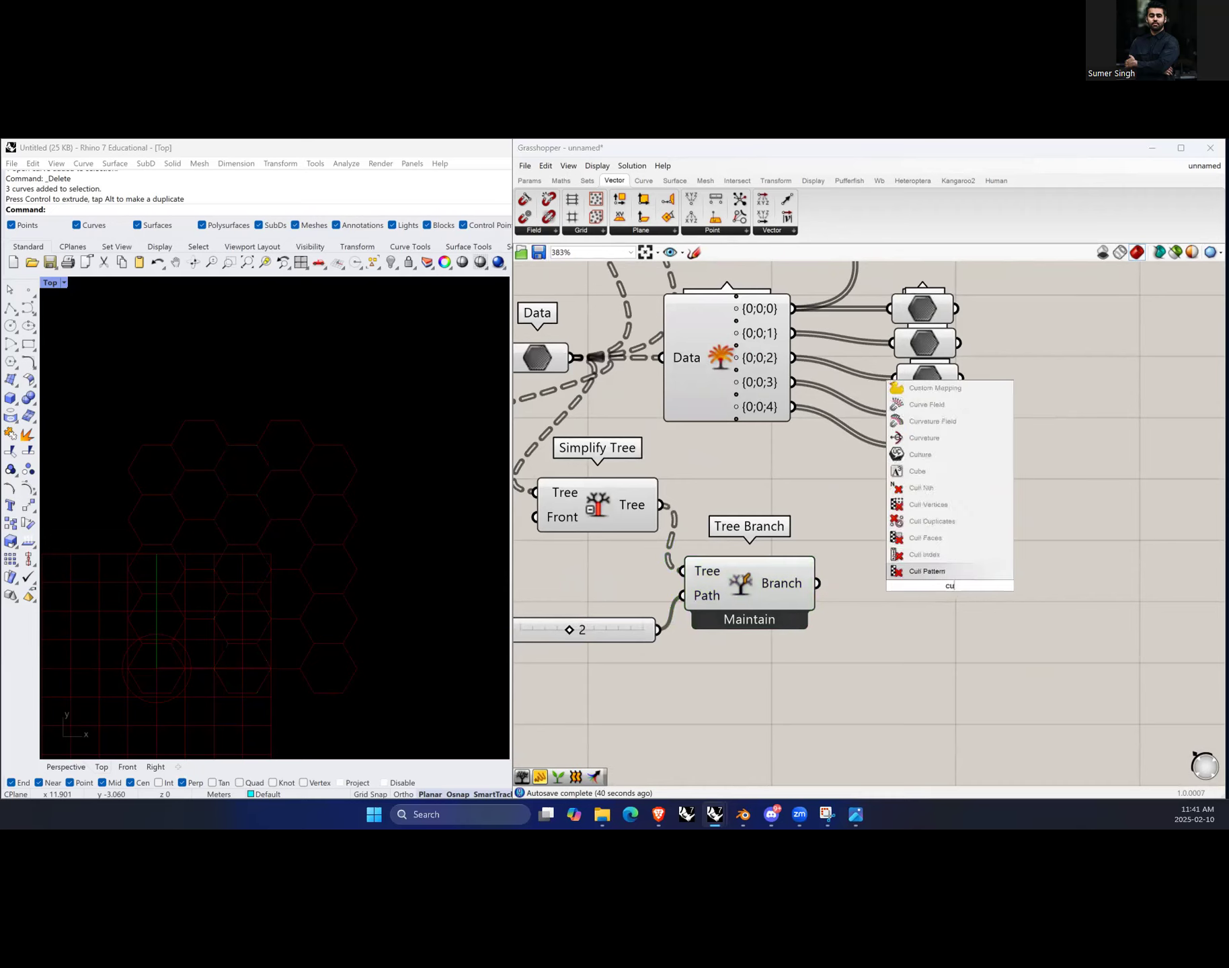
type("geom")
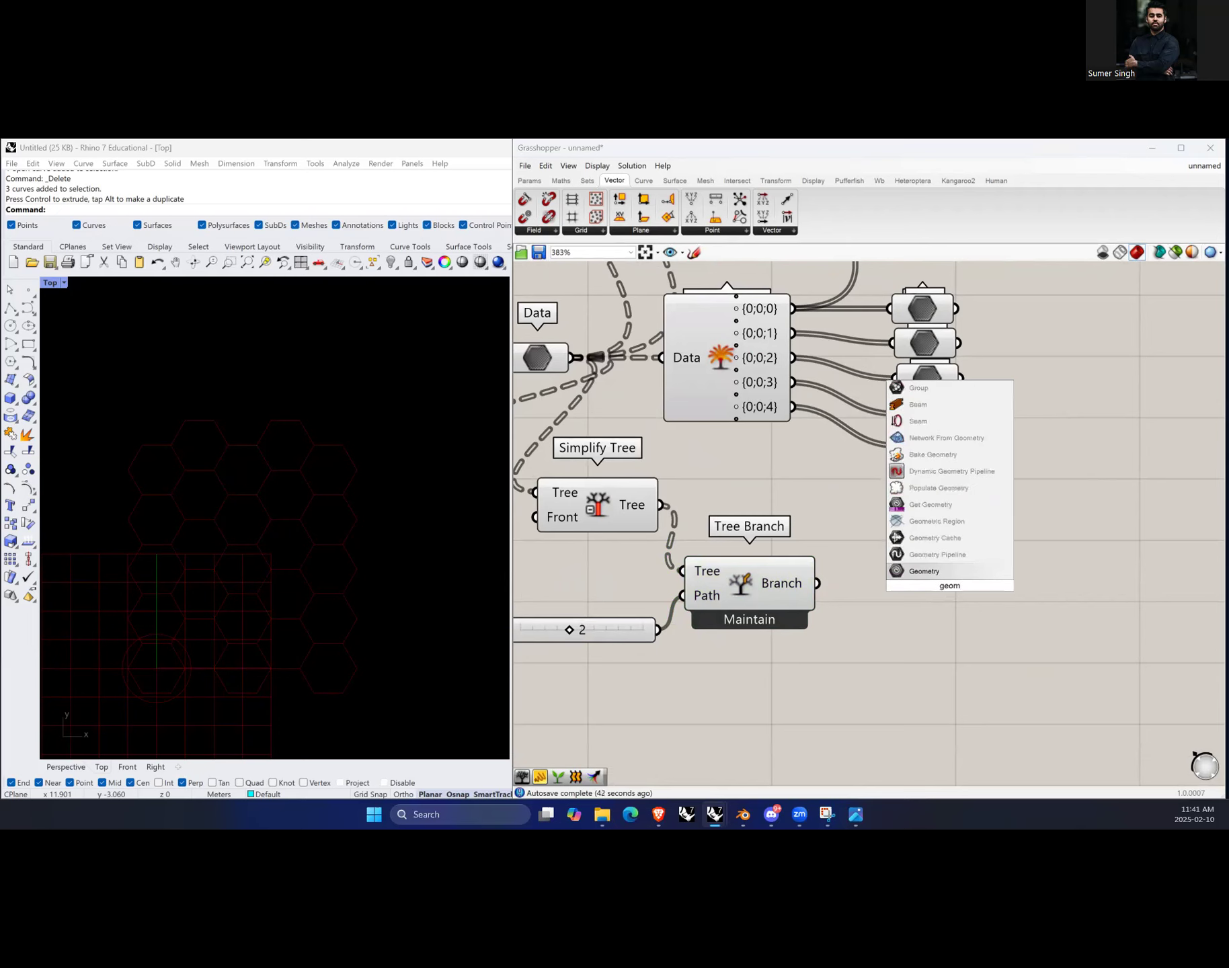
key("Return")
mouse_move(896, 581)
left_mouse_down()
mouse_move(937, 584)
mouse_move(896, 584)
left_mouse_up()
mouse_move(932, 587)
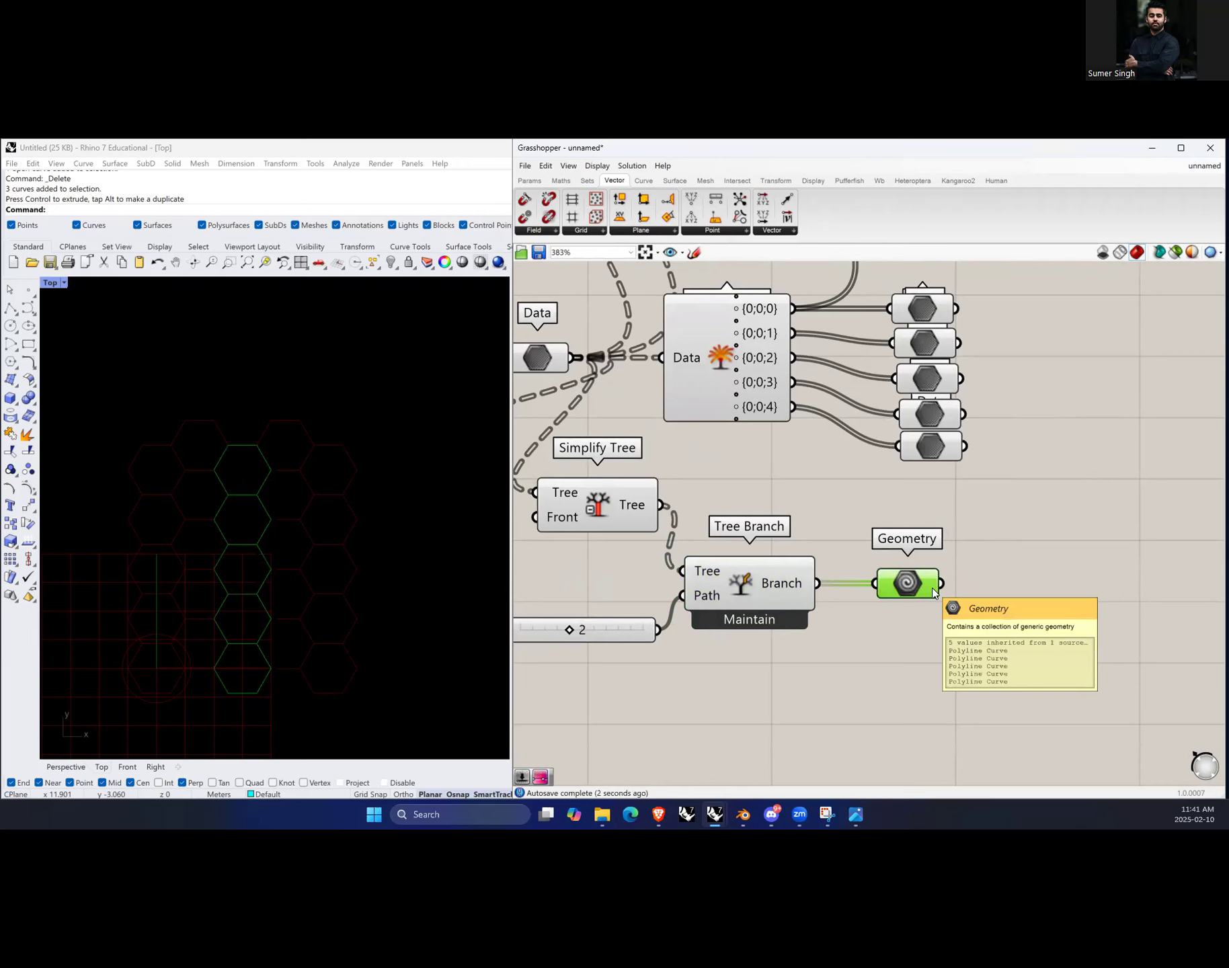
Step: Add a Boundary Surfaces component and feed its Edges input from the Geometry parameter
right_click_drag(1077, 635, 976, 629)
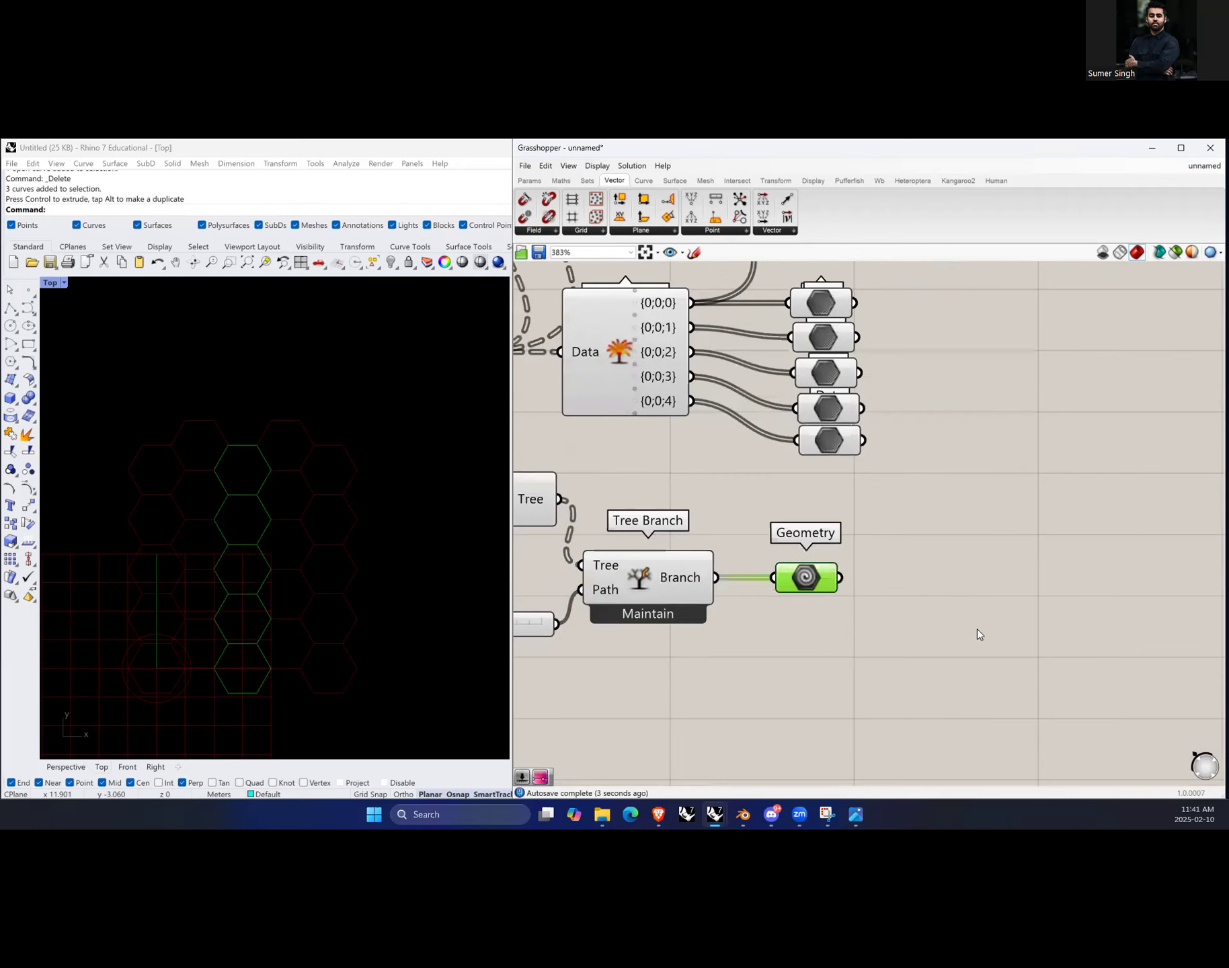
double_click(950, 593)
type("boundary")
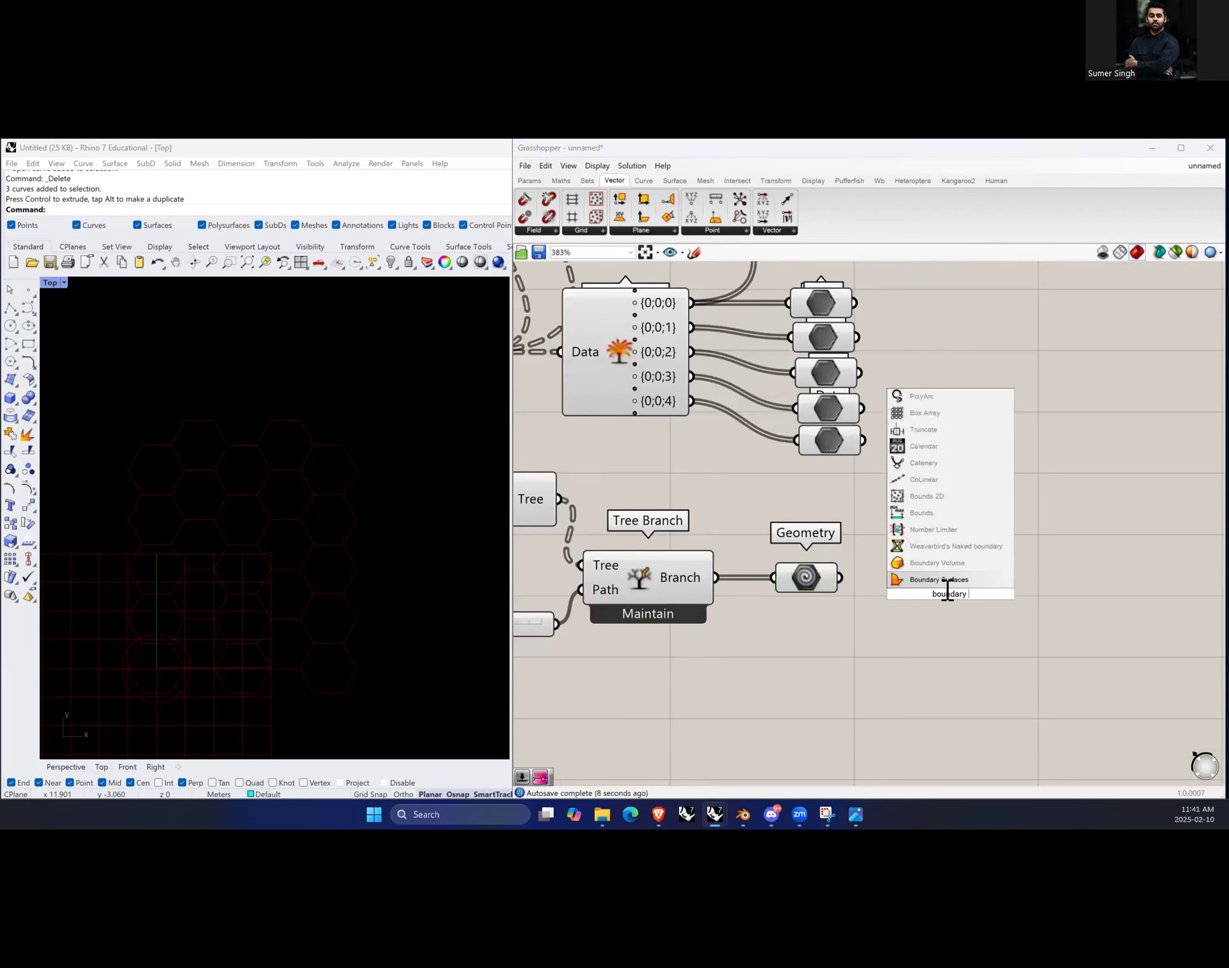
left_click(941, 579)
left_click_drag(841, 577, 983, 591)
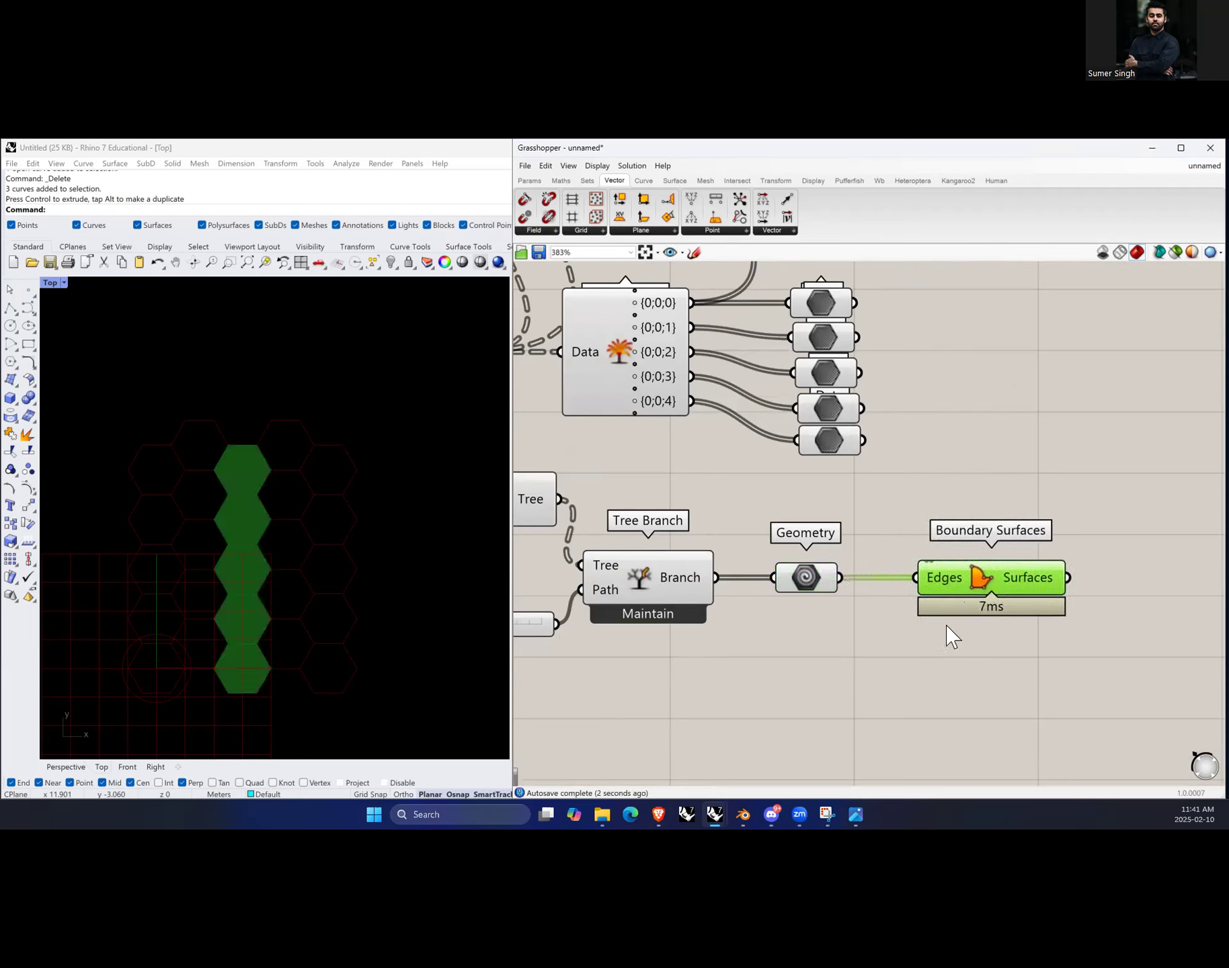
Step: Add a Surface parameter connected to the Geometry parameter's output
double_click(933, 662)
type("surfac")
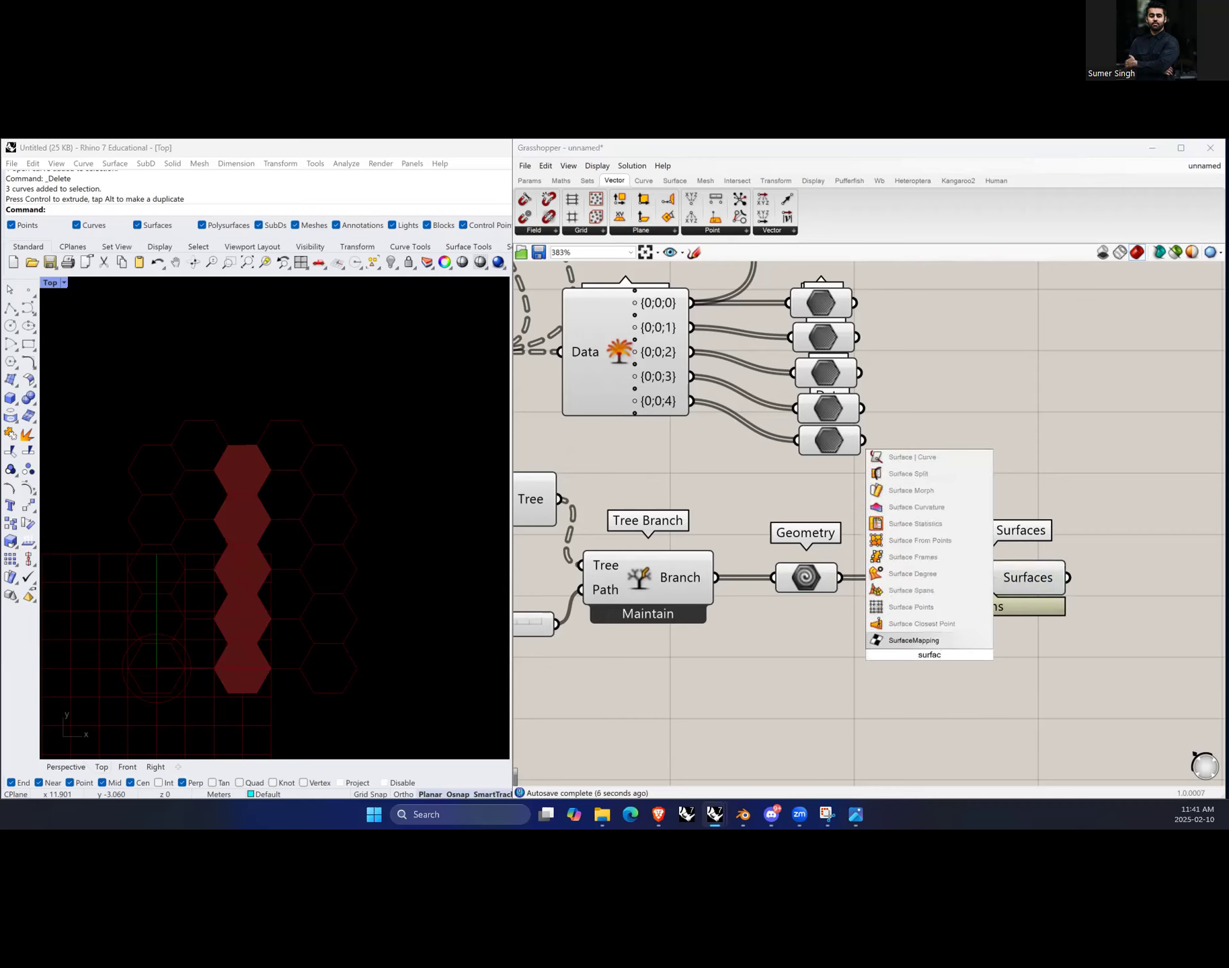
type("e")
key("Return")
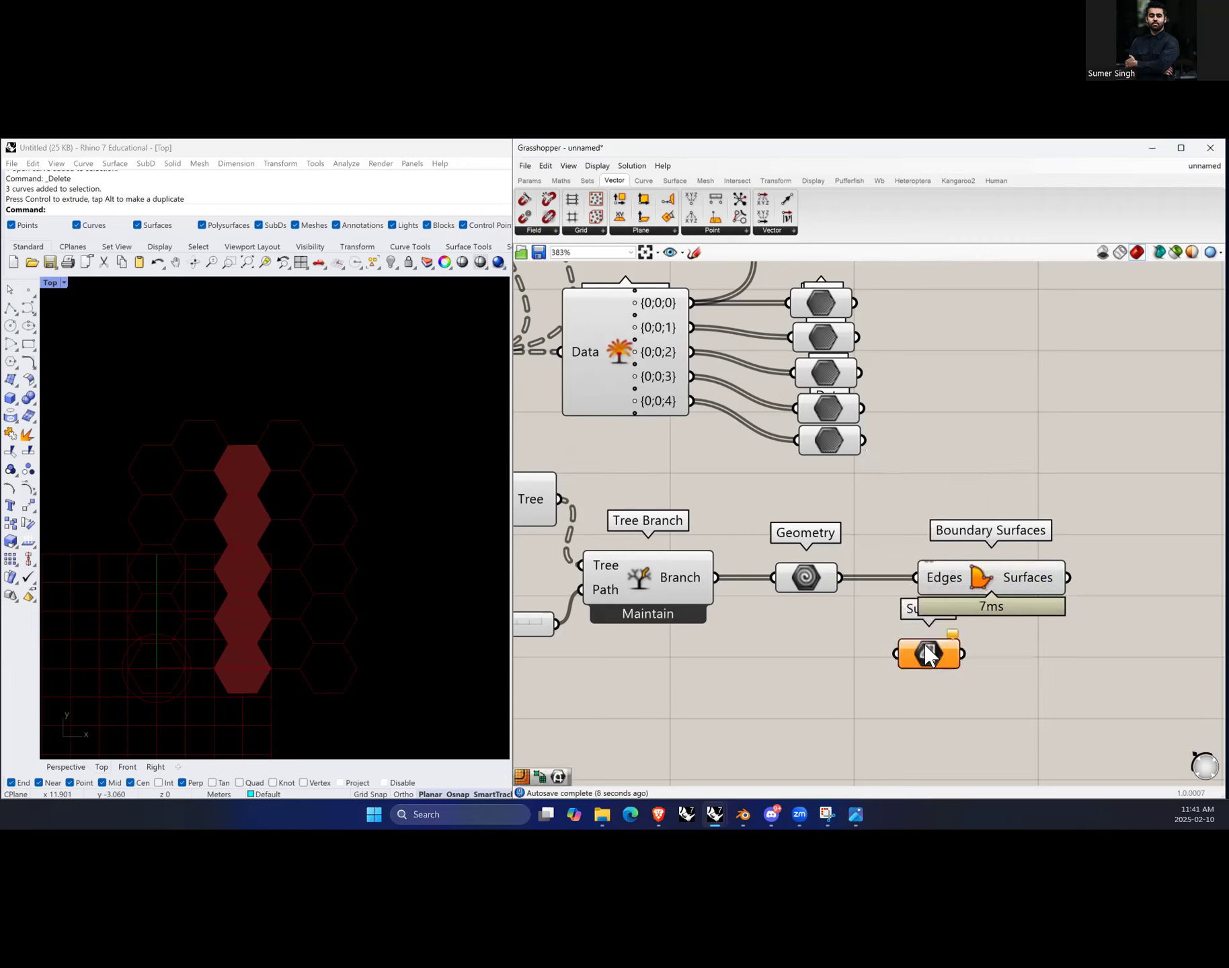
left_click_drag(872, 648, 905, 669)
Step: Select Boundary Surfaces, Surface and Geometry in turn to compare their previews of the hexagon column
left_click(998, 582)
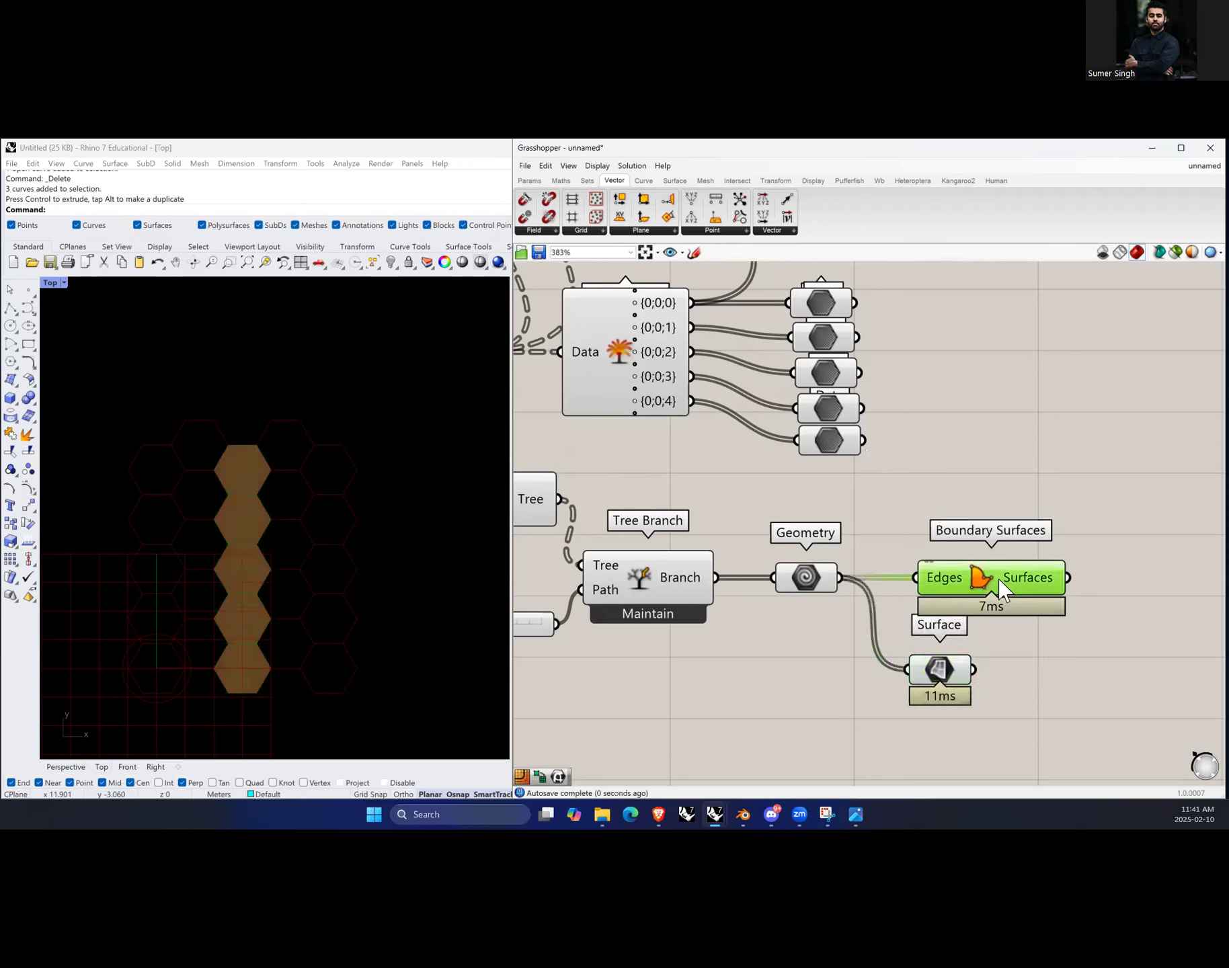
left_click(1042, 518)
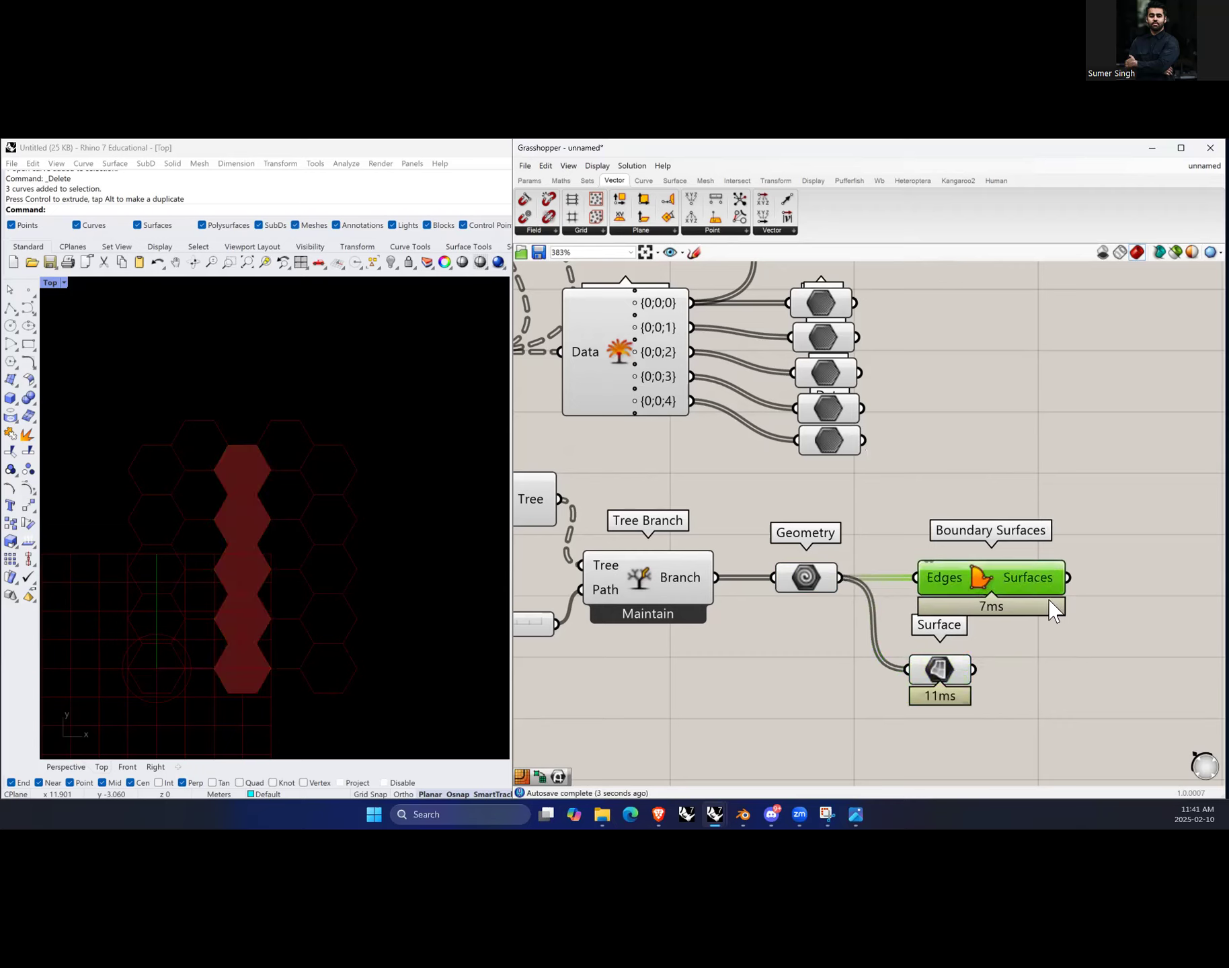
left_click_drag(954, 680, 965, 699)
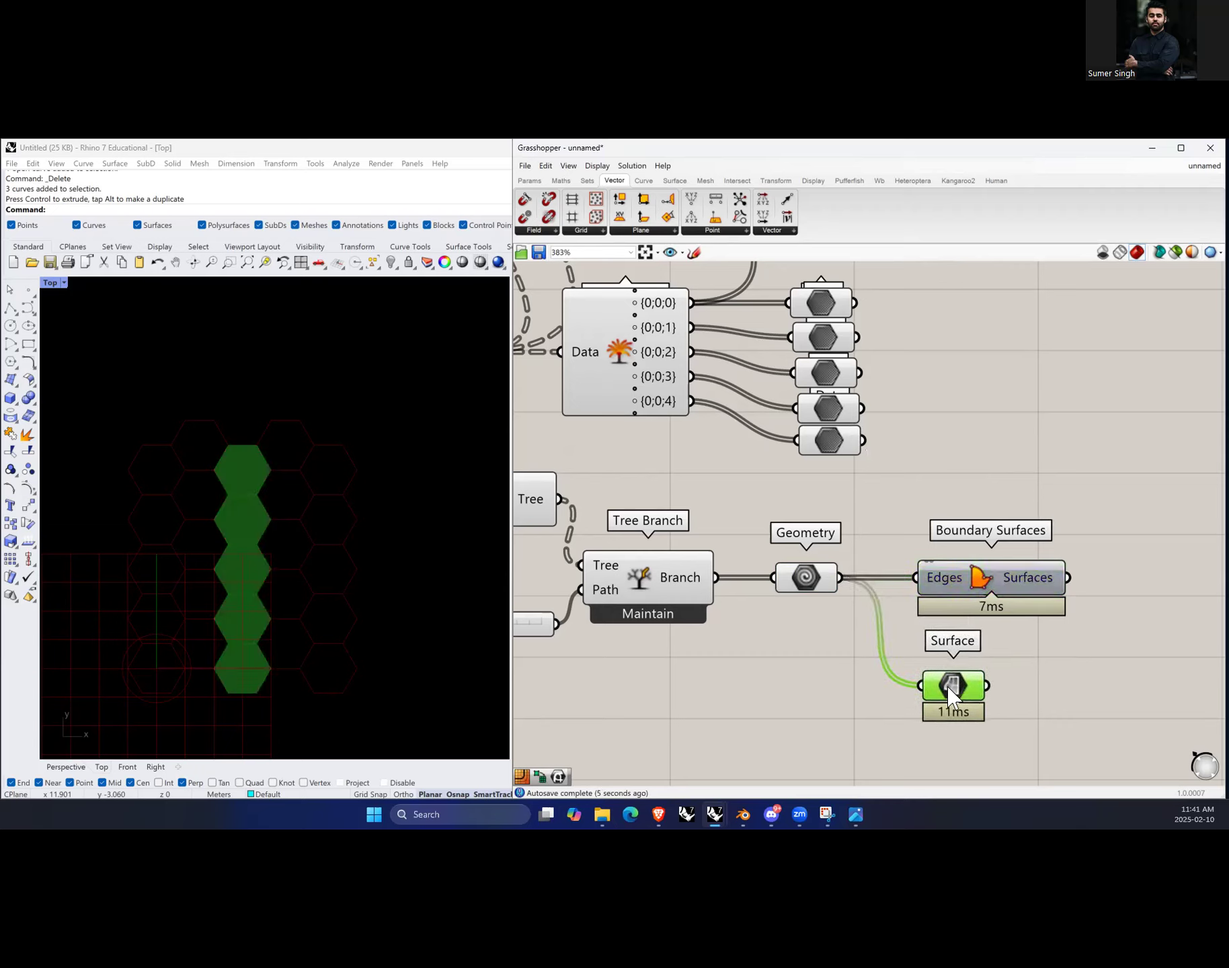
mouse_move(949, 689)
left_click(810, 580)
left_click_drag(811, 580, 801, 581)
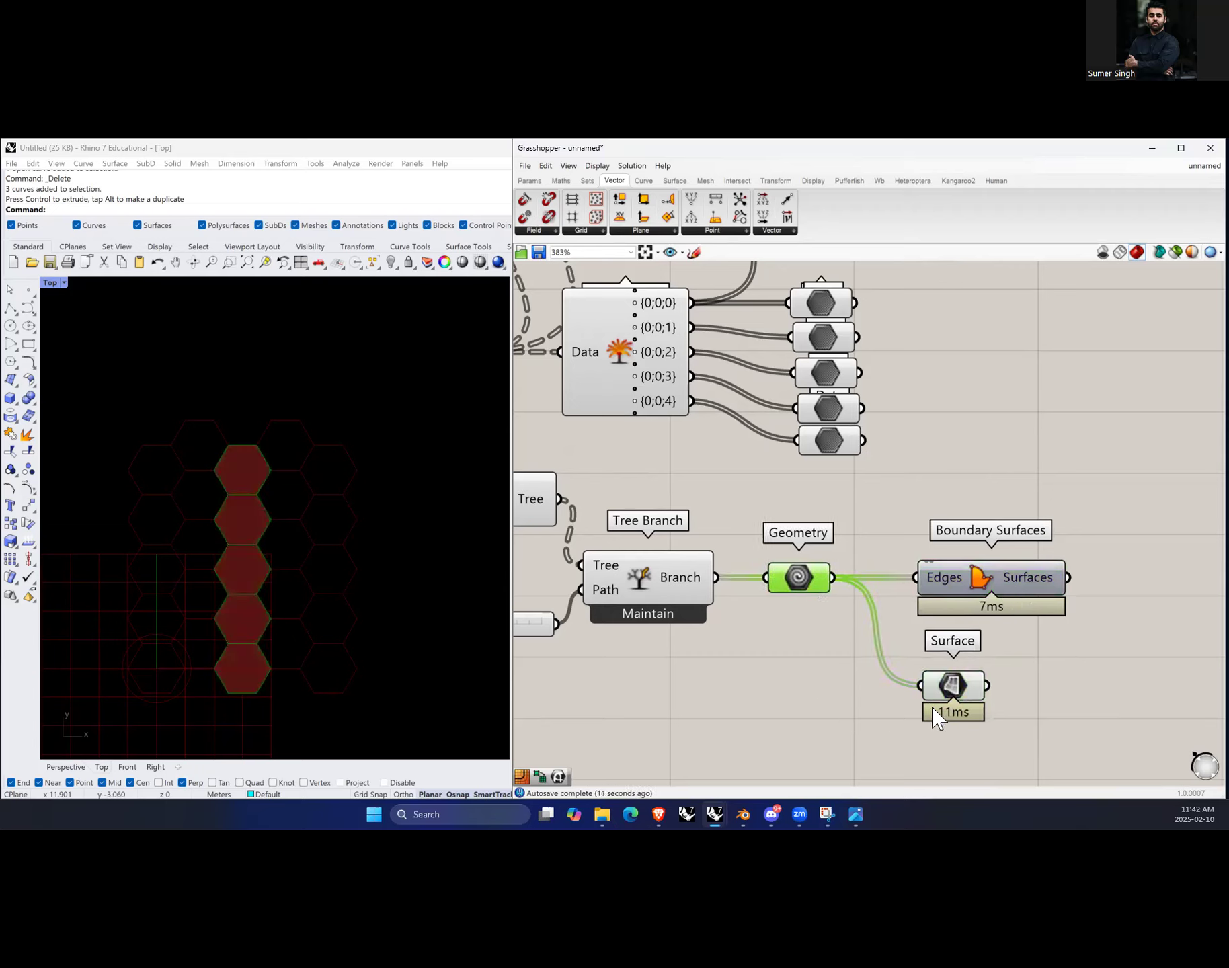
left_click_drag(936, 718, 938, 718)
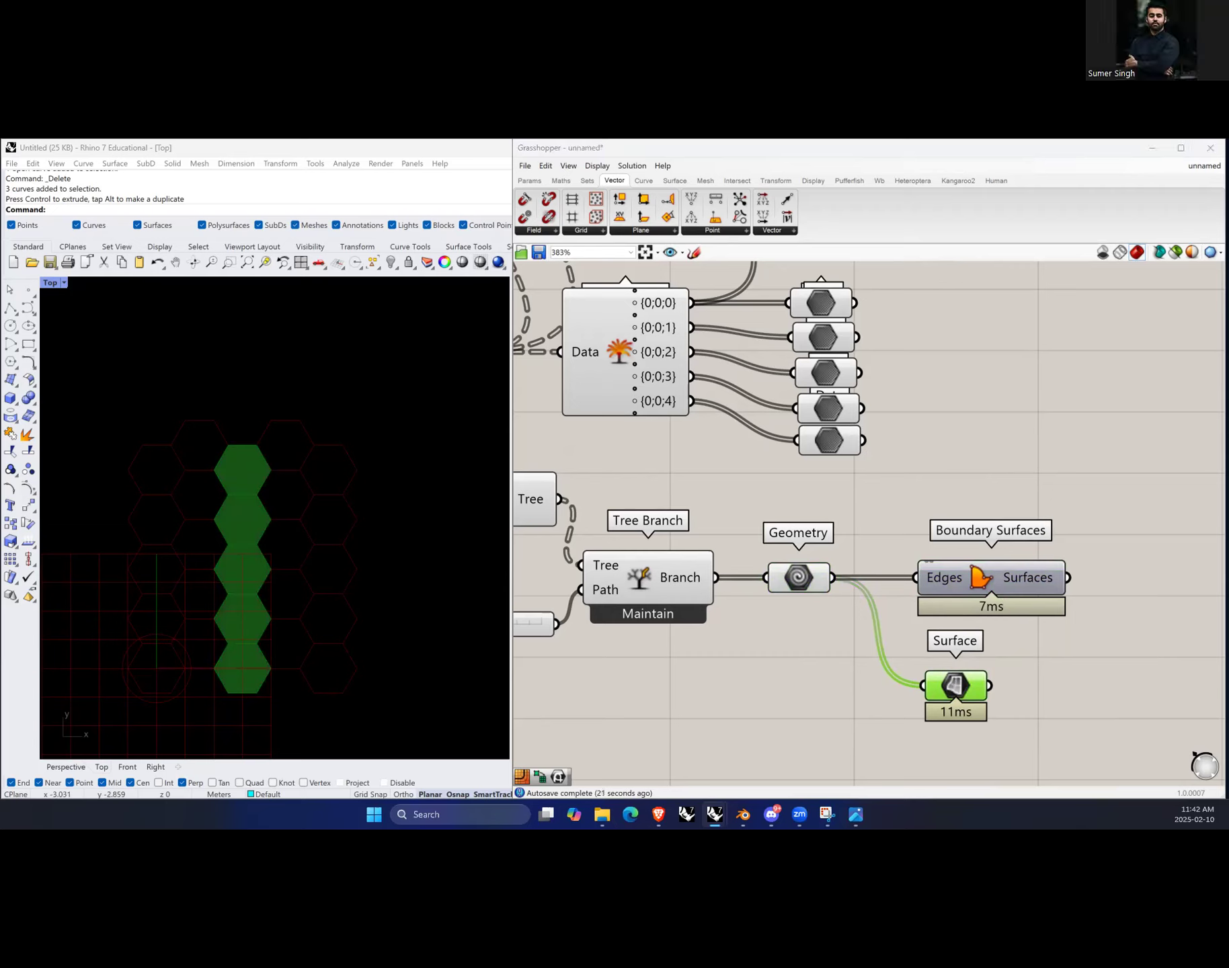
left_click(1095, 662)
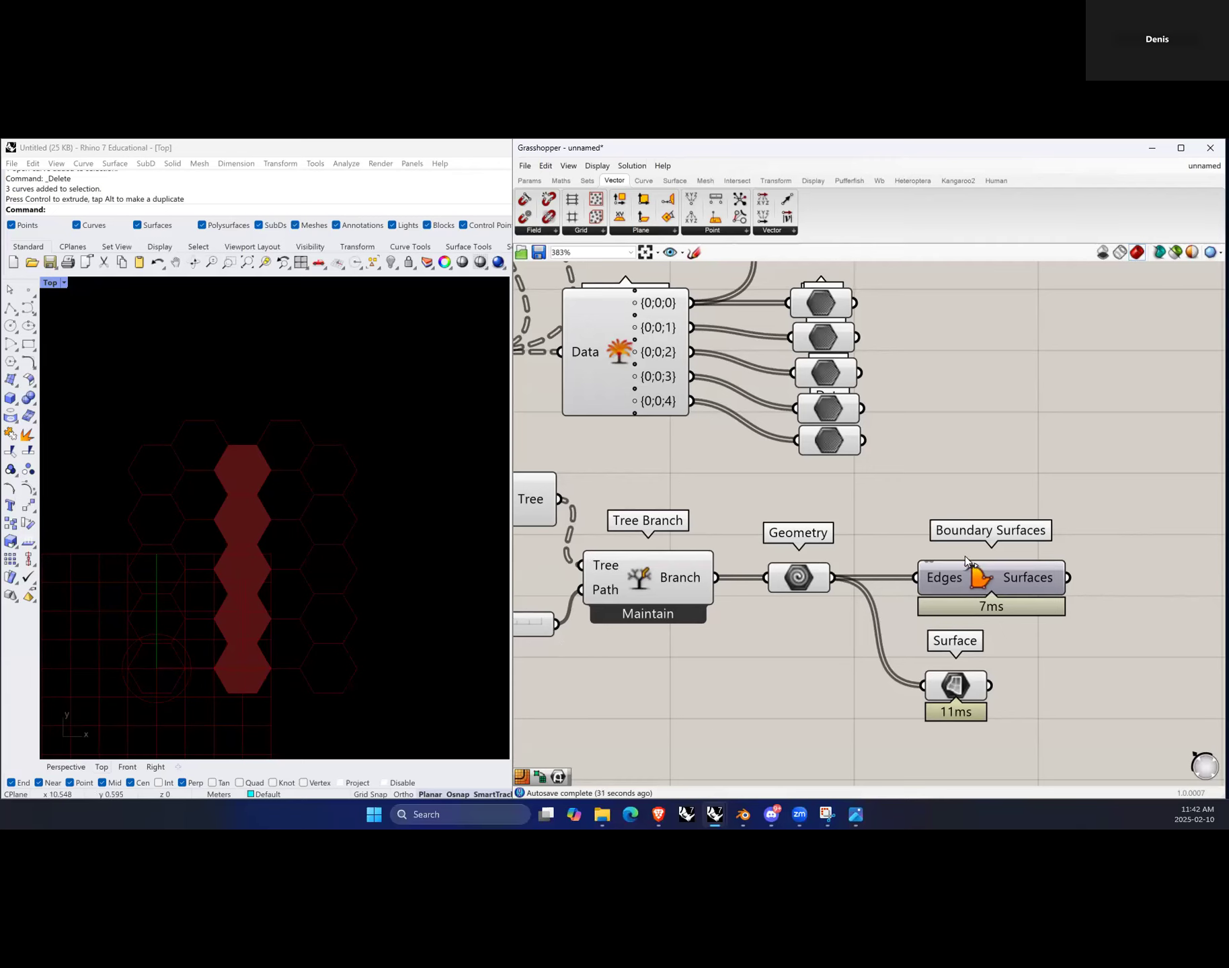
Step: Move the Area, Point List and number slider group below the tree components
scroll(899, 625, "down", 5)
left_click_drag(676, 670, 585, 607)
left_click_drag(700, 608, 807, 716)
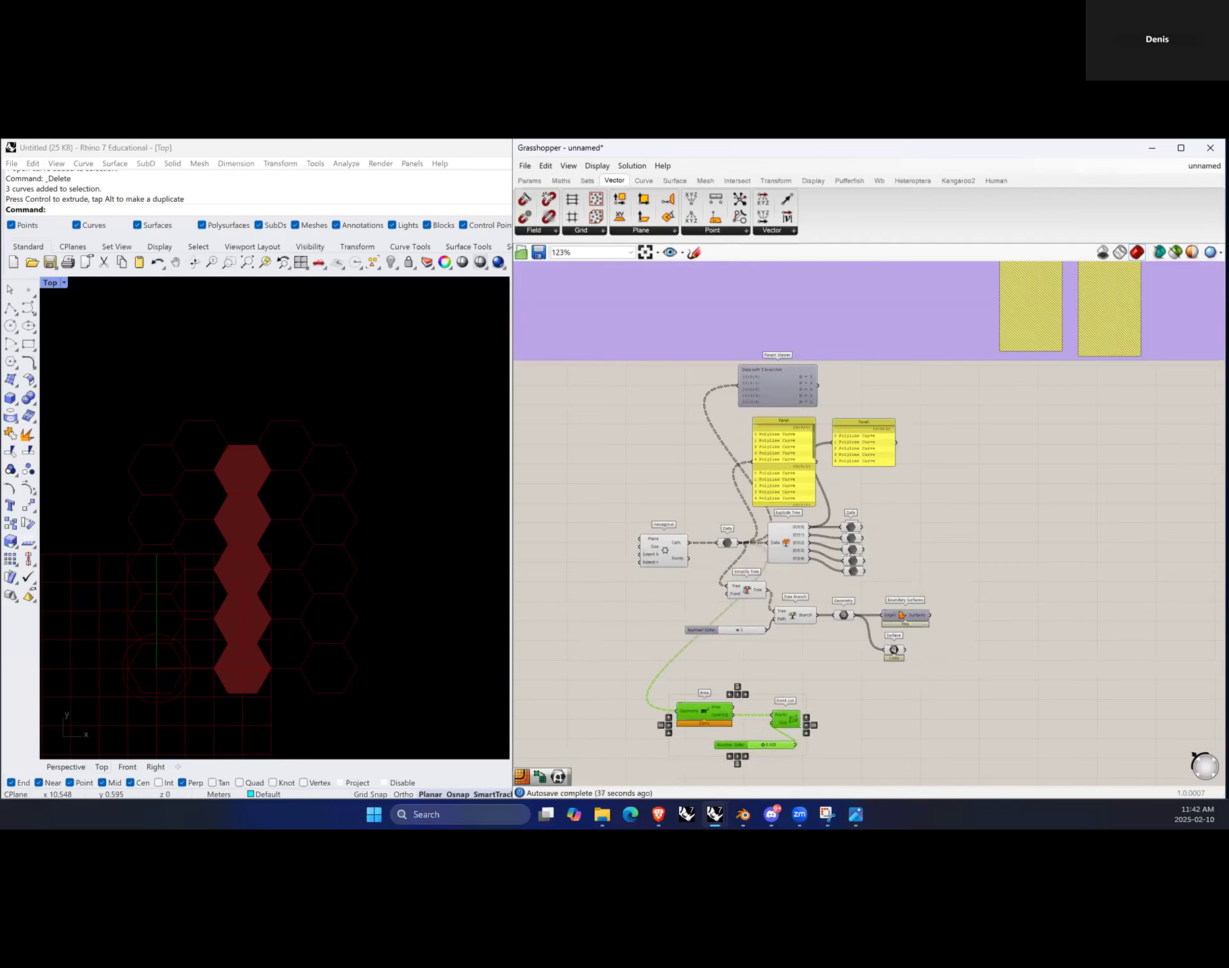
Step: Add a Flip Matrix component below the tree components and feed its Data input from the hexagon cells Data parameter
scroll(892, 668, "up", 2)
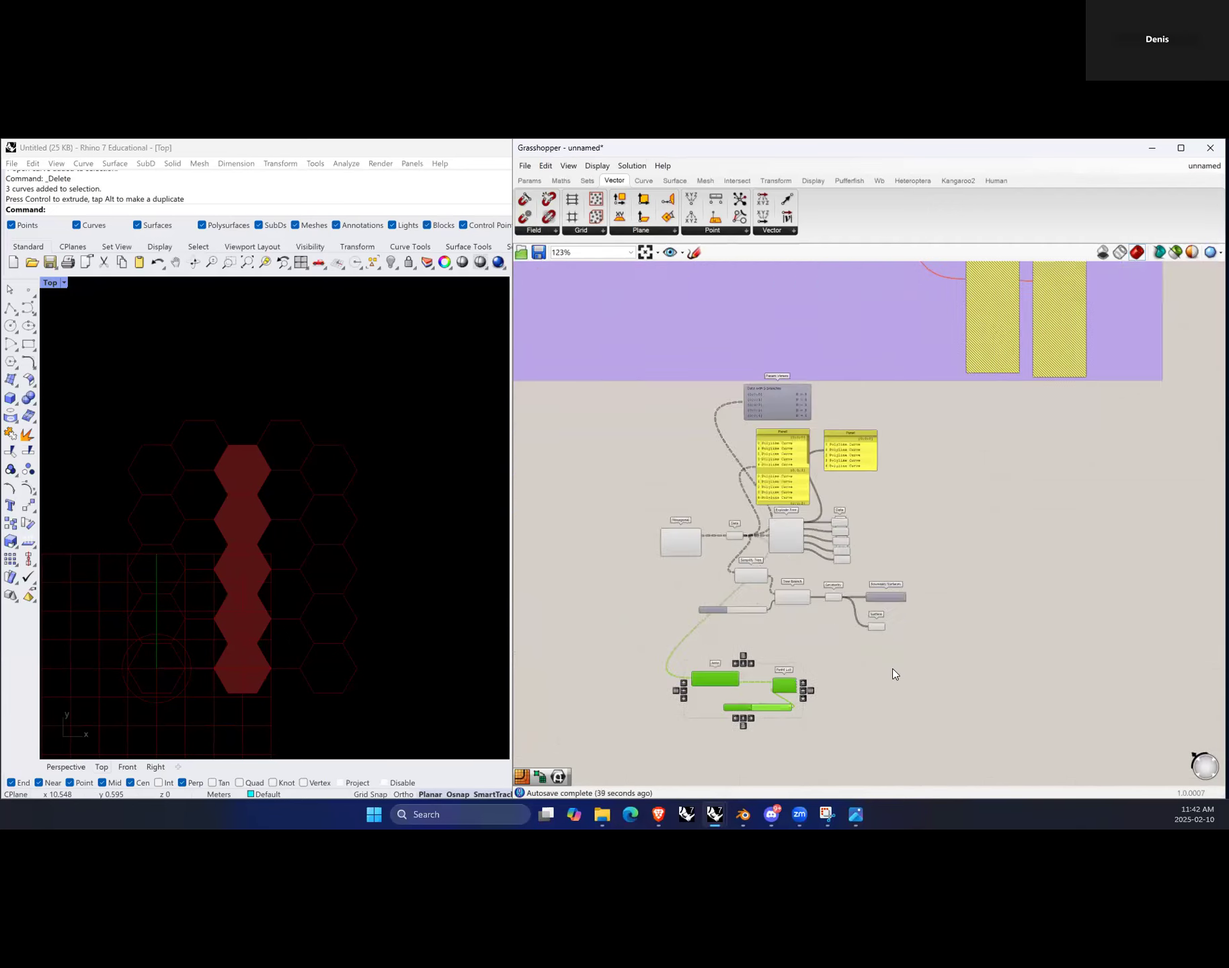
scroll(753, 666, "up", 2)
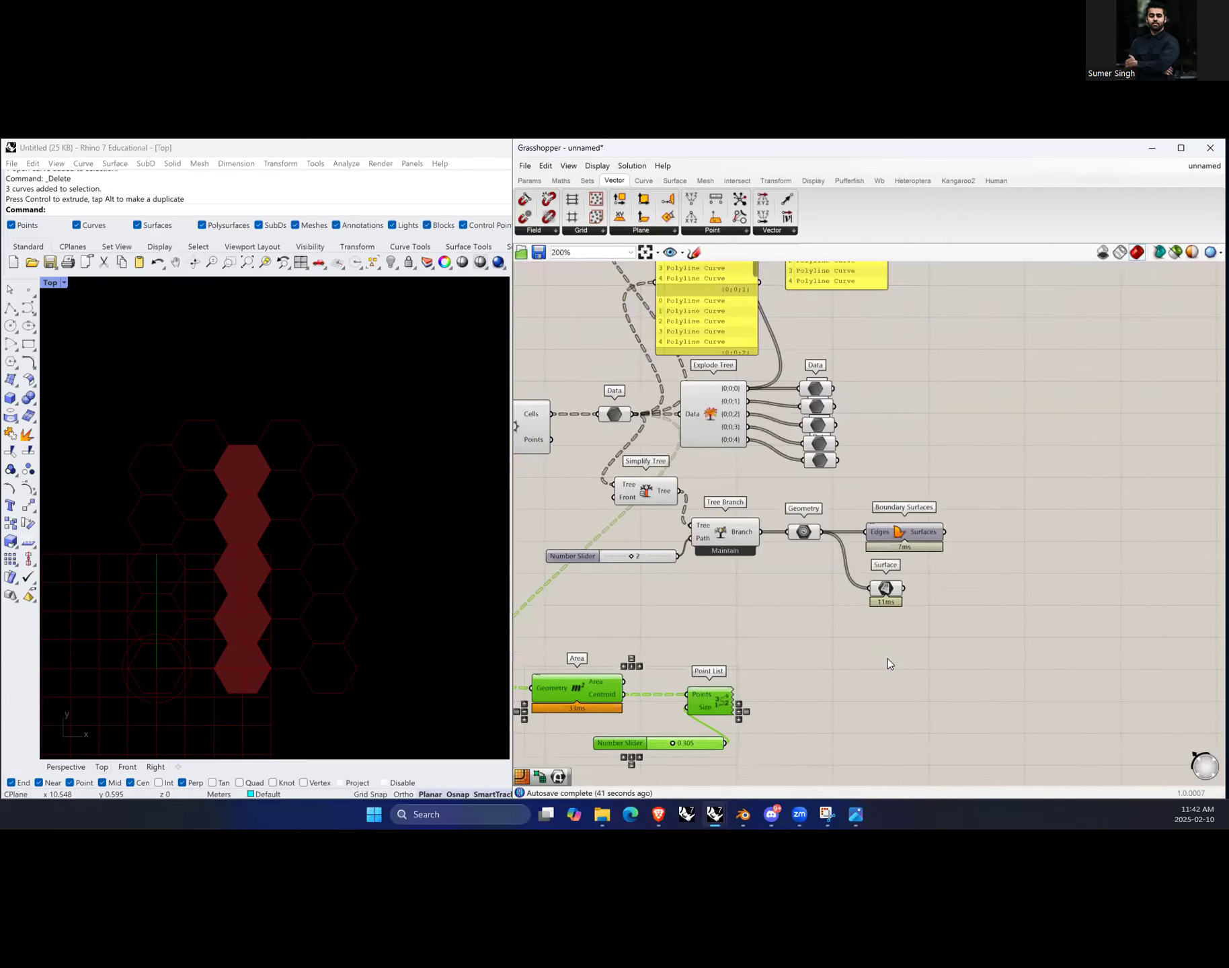
double_click(847, 648)
type("flip matrix")
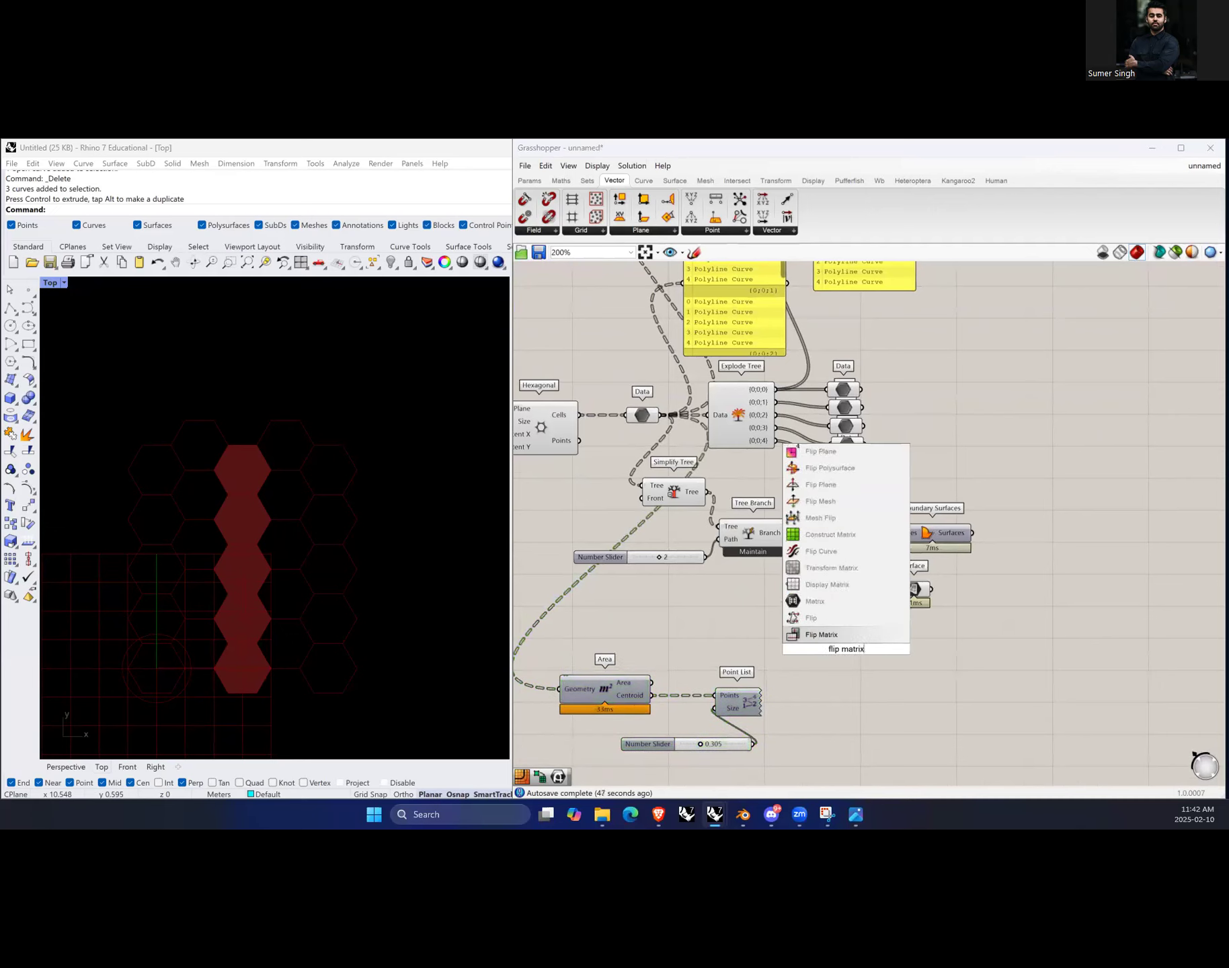
left_click(826, 635)
scroll(847, 651, "up", 1)
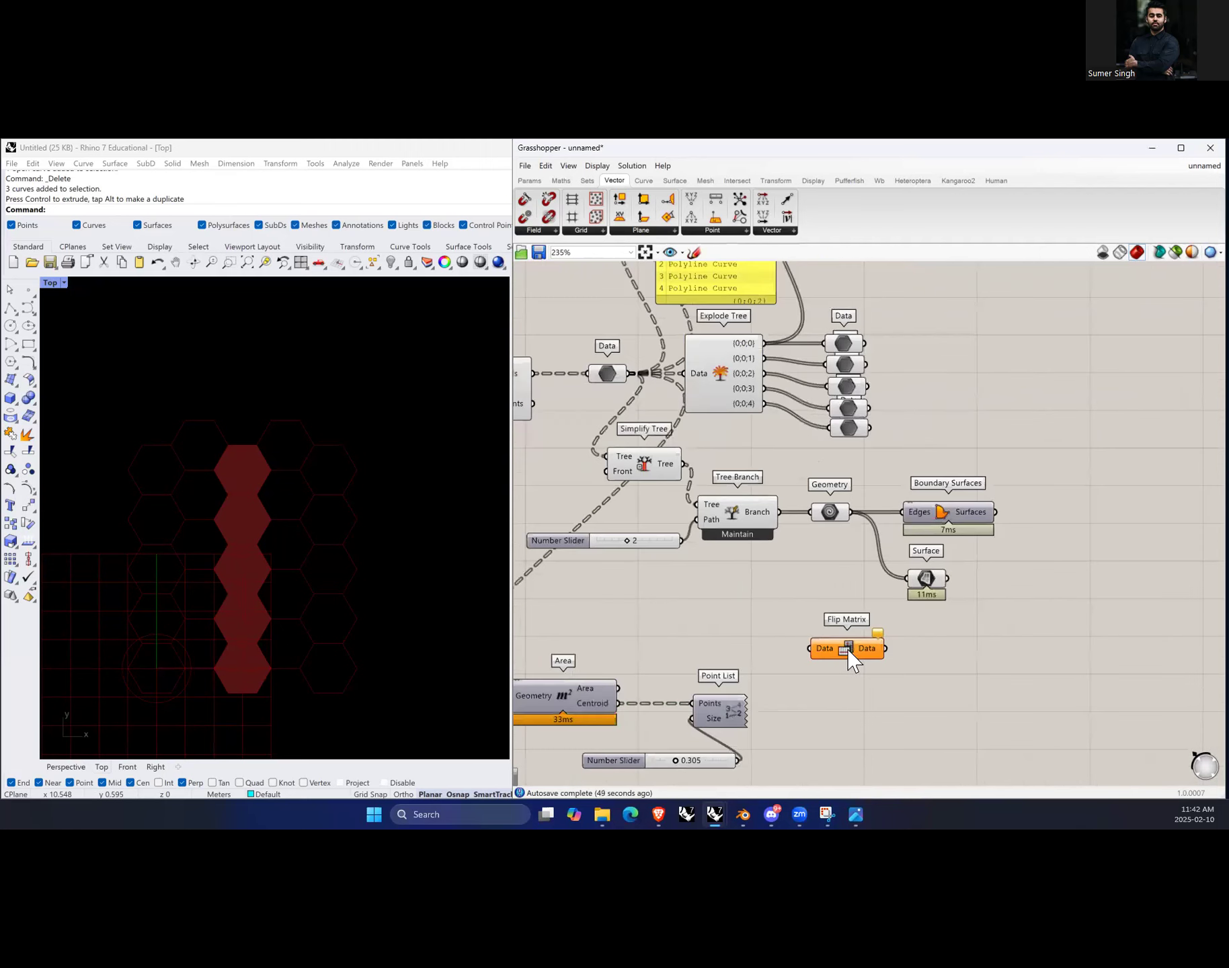
left_click_drag(848, 652, 851, 660)
left_click_drag(627, 375, 855, 691)
Step: Select the Surface parameter and the Flip Matrix component in turn to compare their previews
left_click(1050, 652)
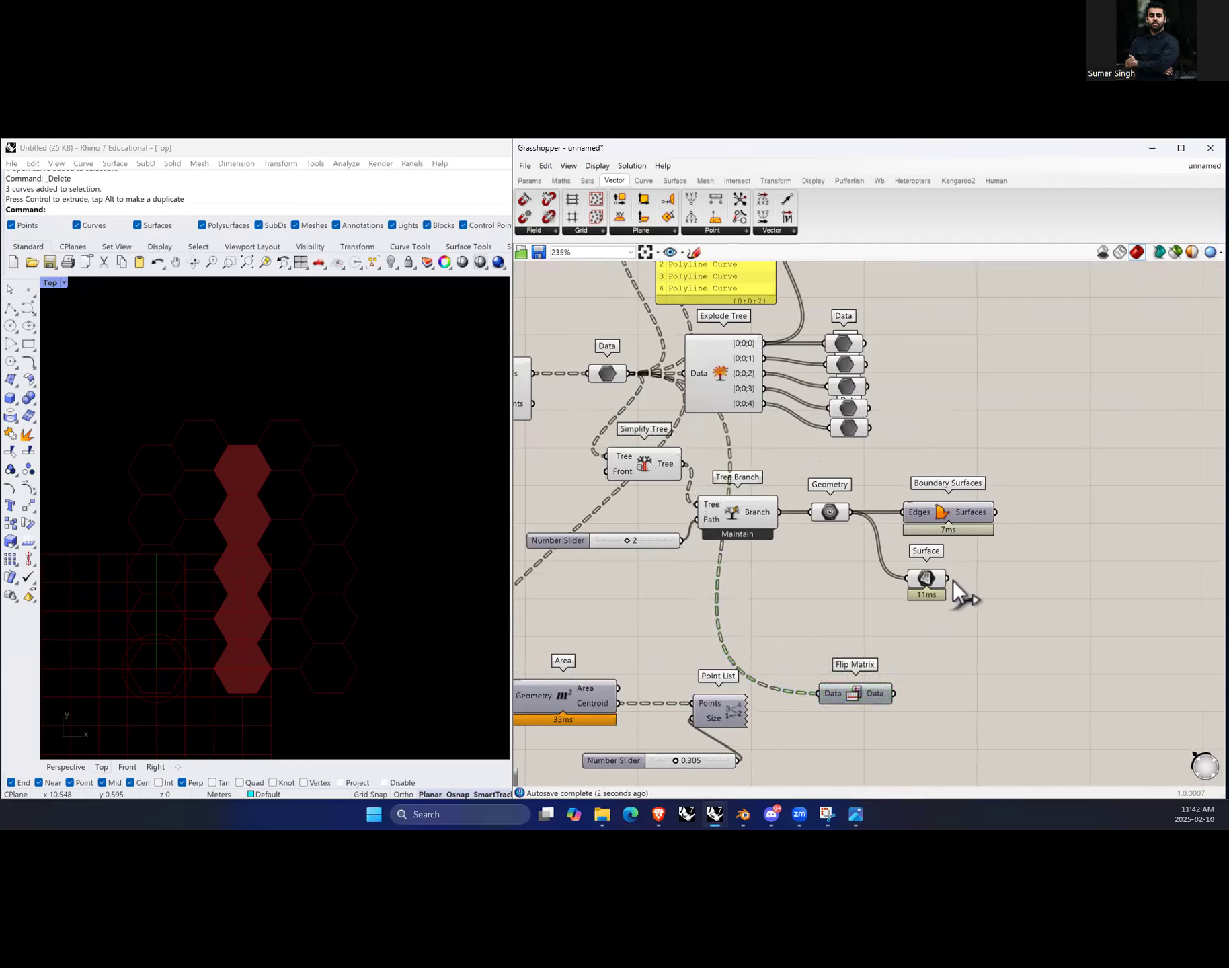
left_click(930, 581)
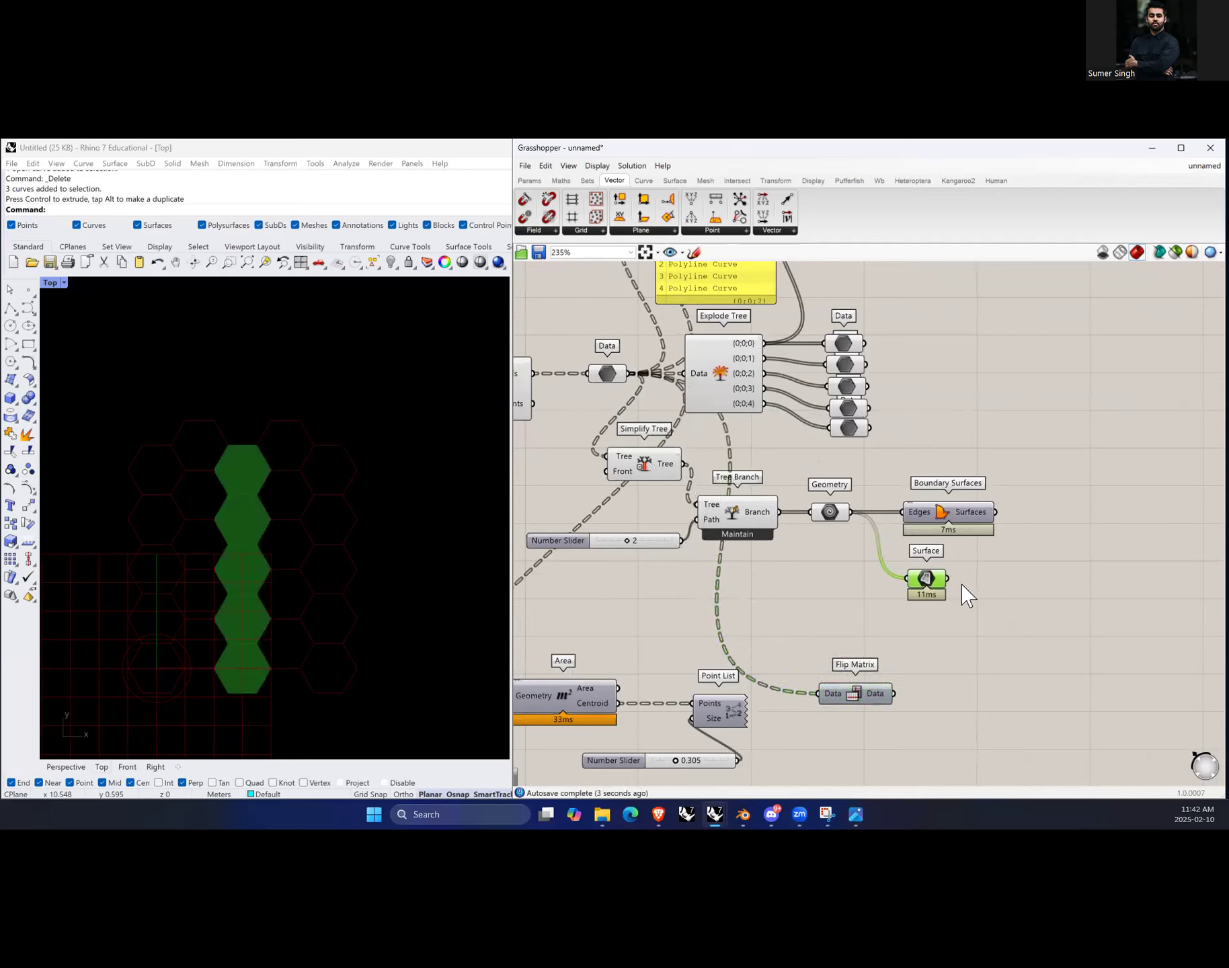
left_click(865, 514)
left_click(868, 709)
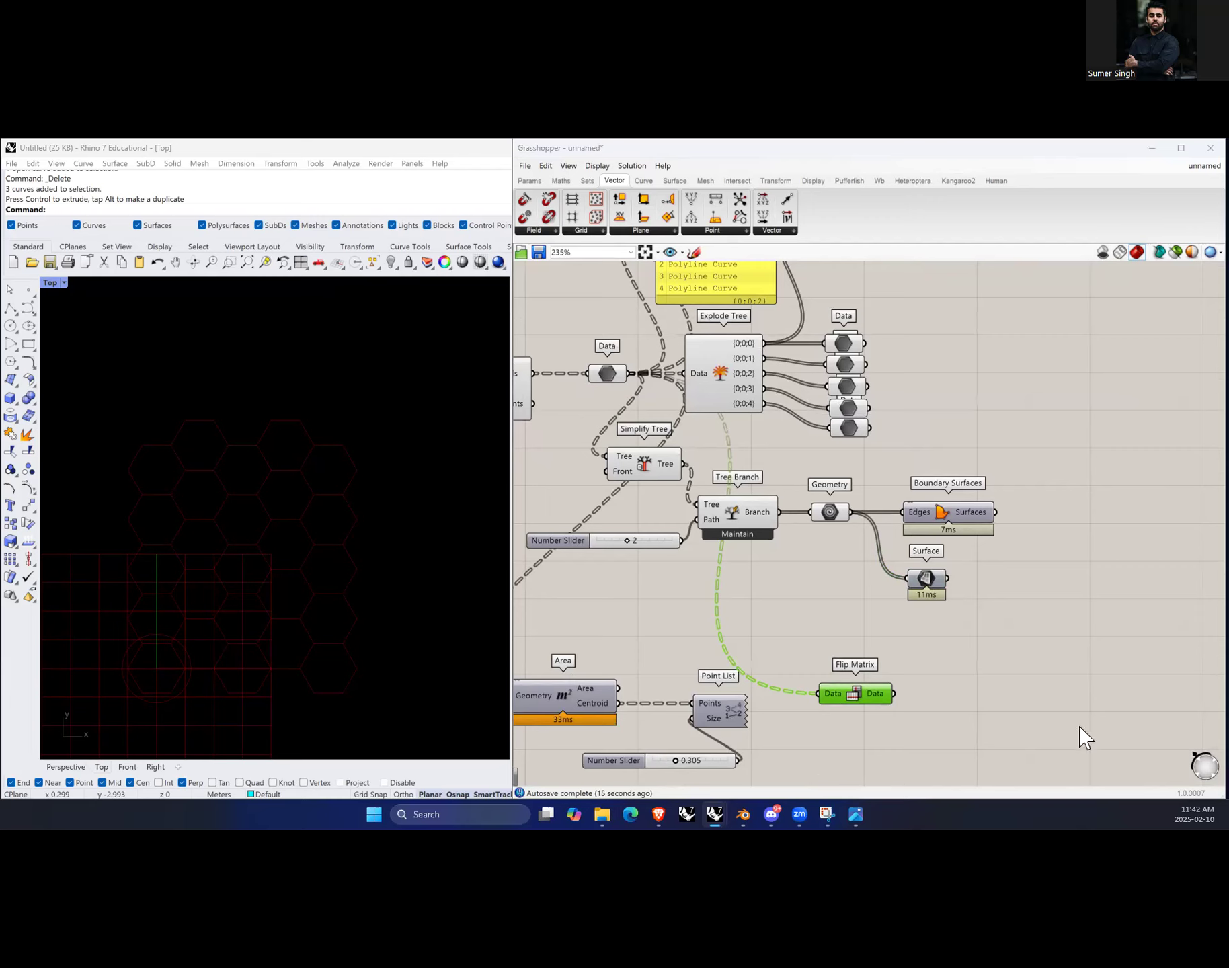
Step: Add an Area component next to Flip Matrix and connect the flipped data to its Geometry input
left_click_drag(872, 696, 884, 686)
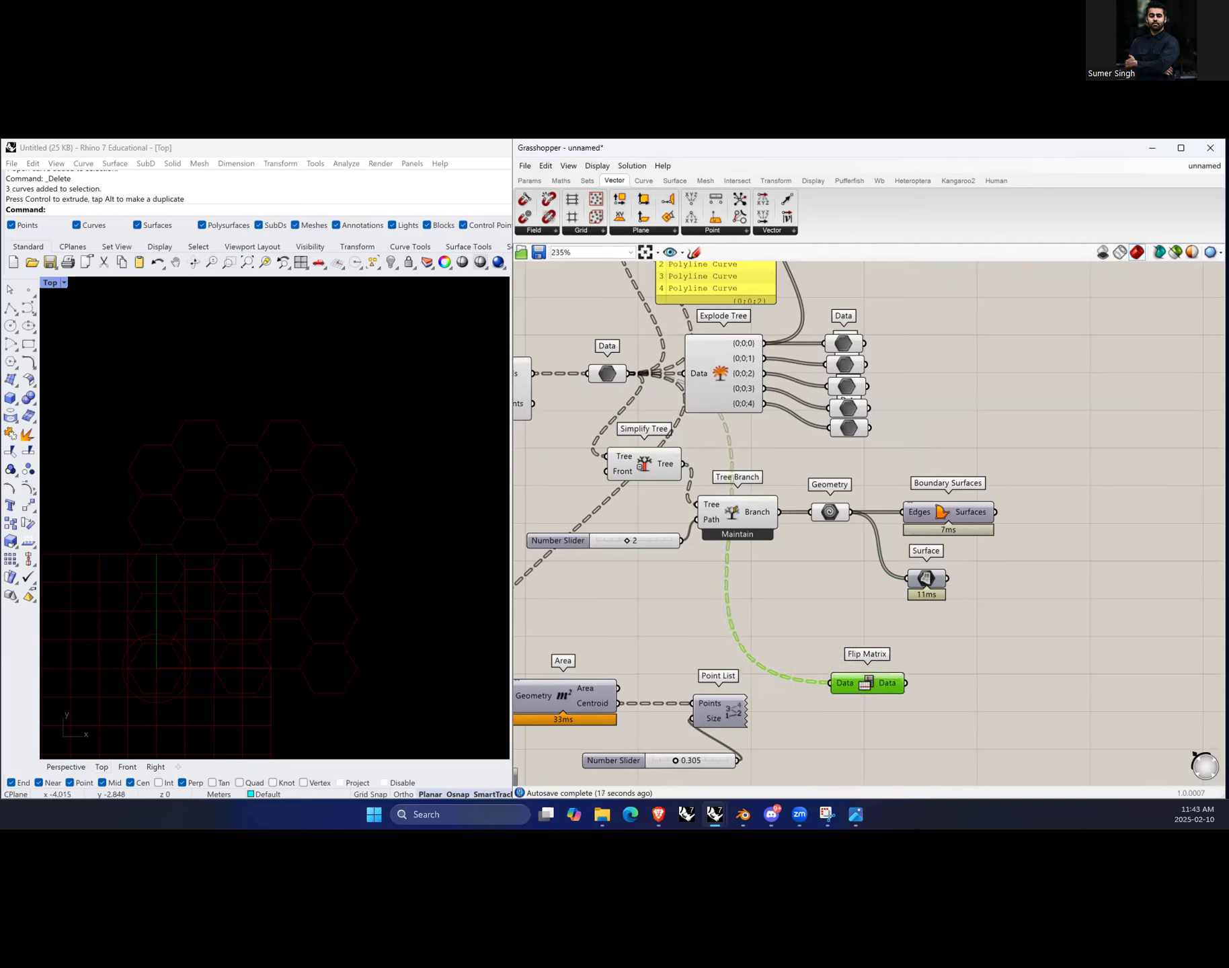
left_click(963, 709)
double_click(996, 689)
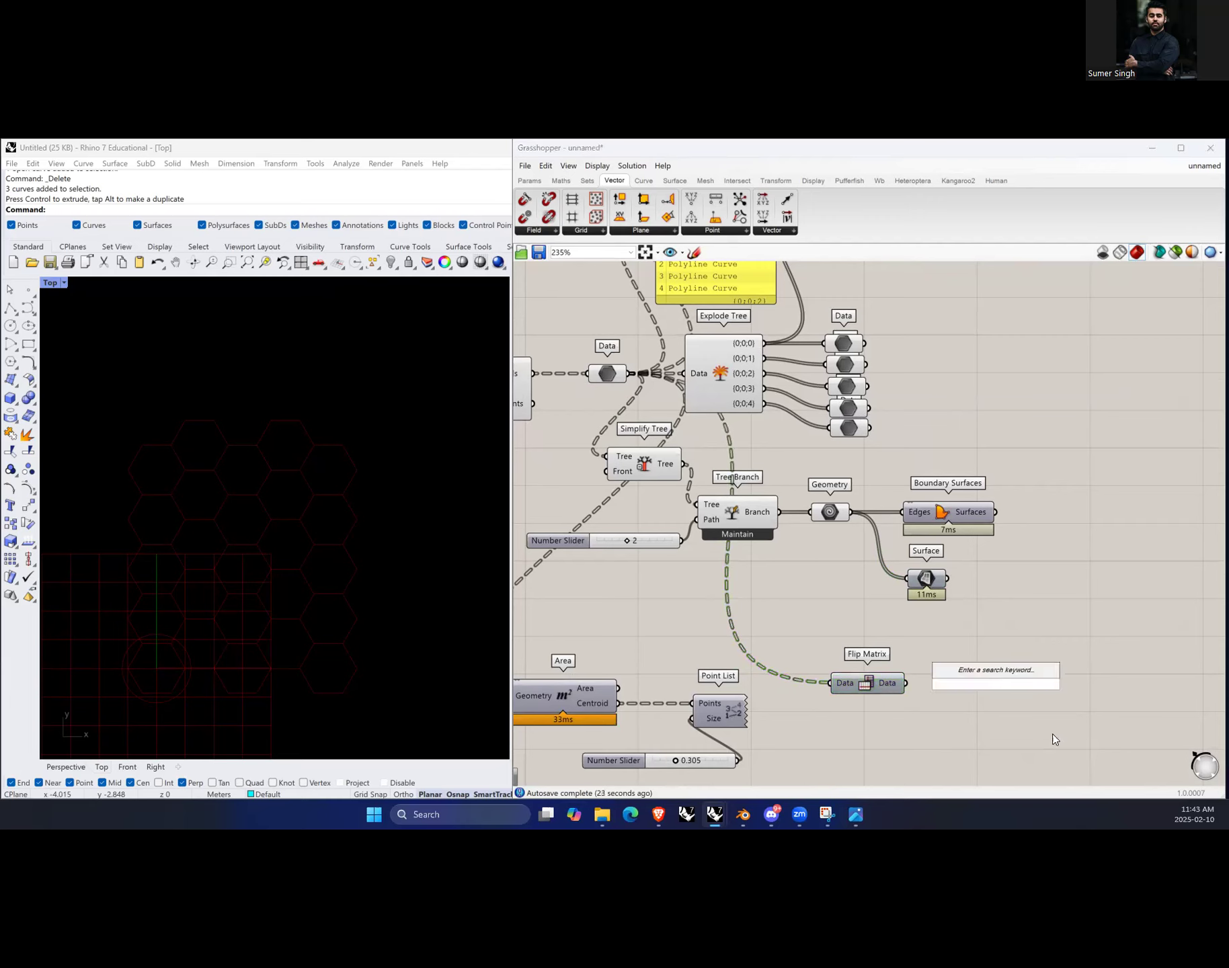
type("area")
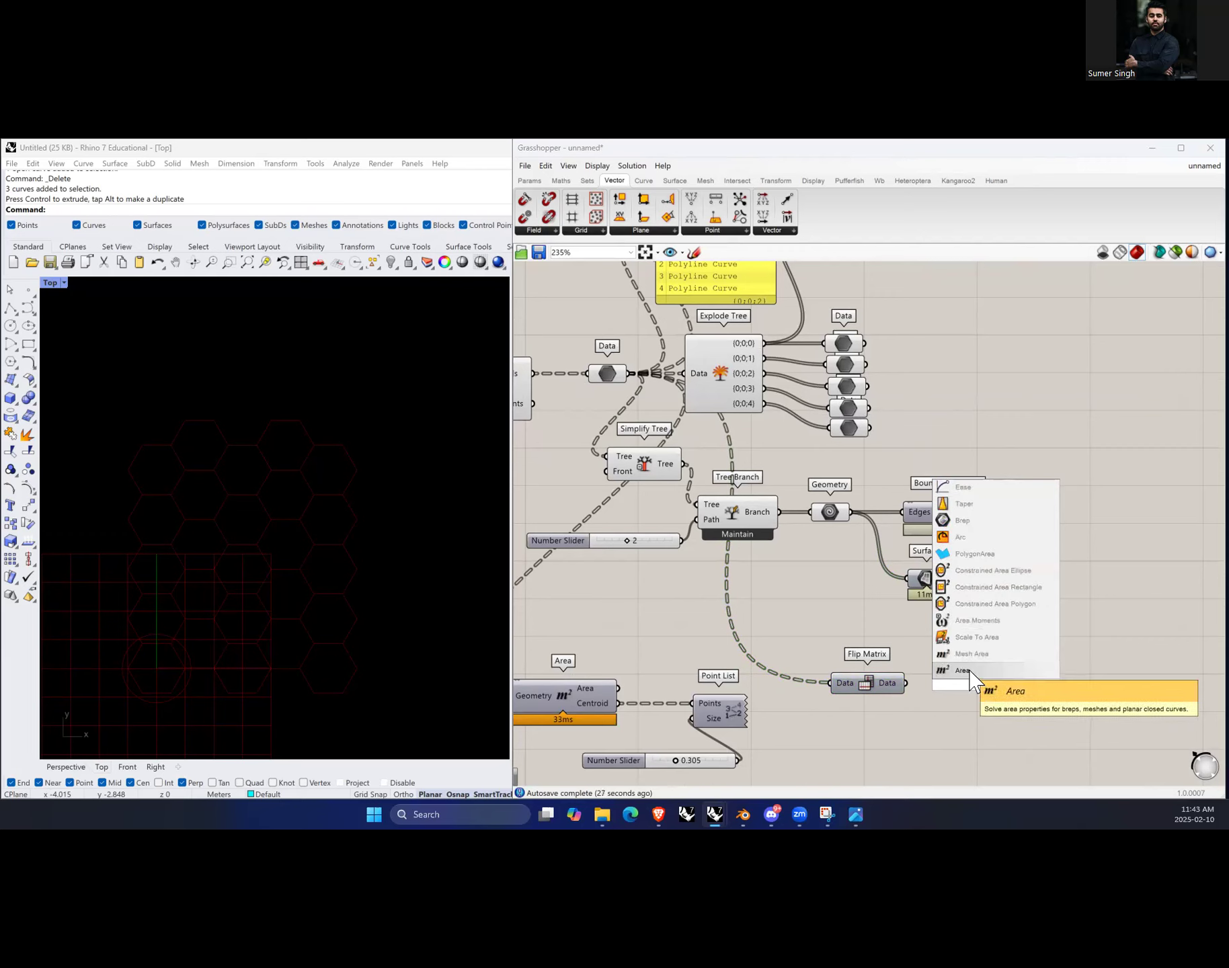
key("Return")
left_click_drag(905, 683, 990, 681)
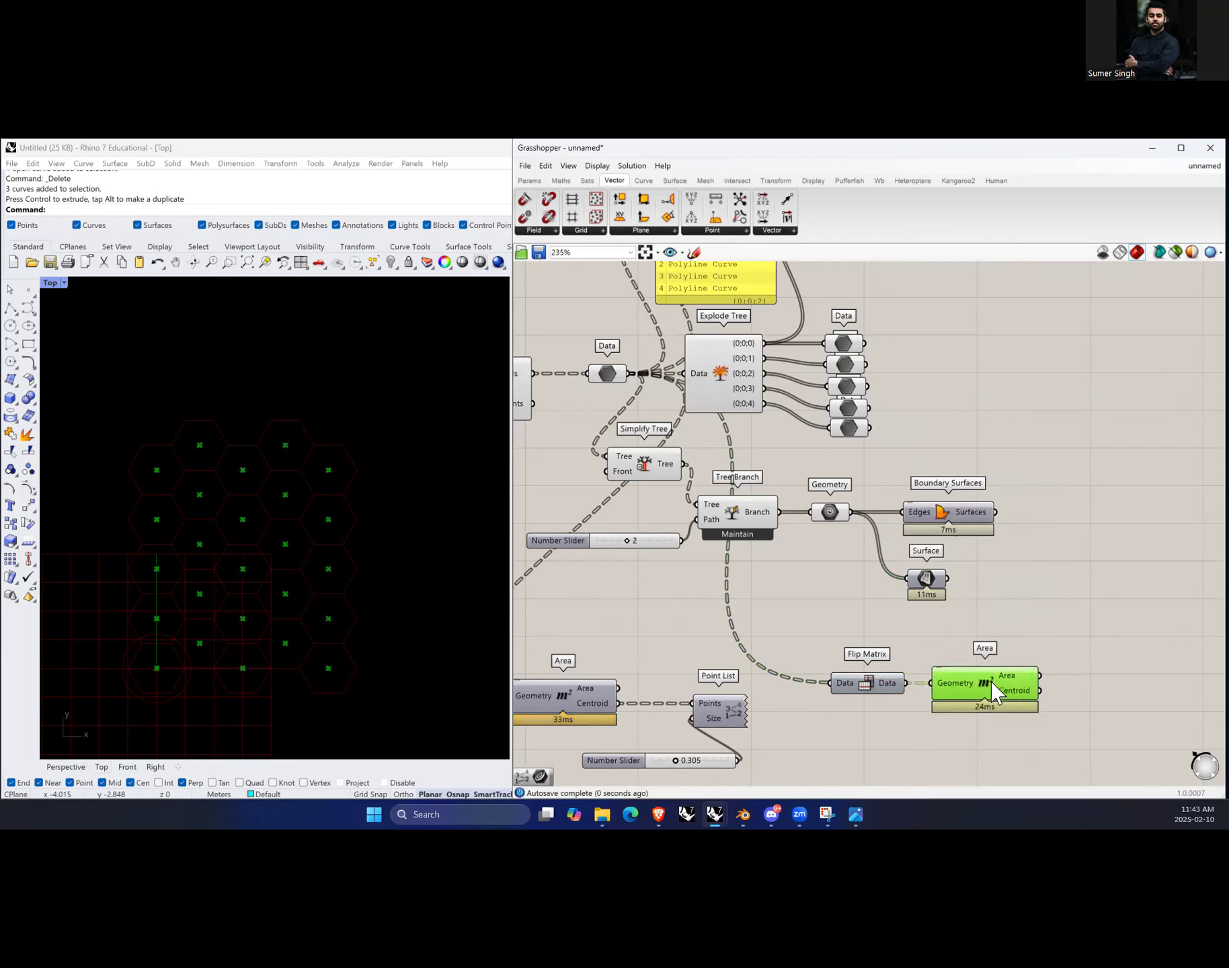
Step: Add a second Point List component to the right of the new Area component
scroll(991, 677, "down", 2)
scroll(1052, 730, "up", 1)
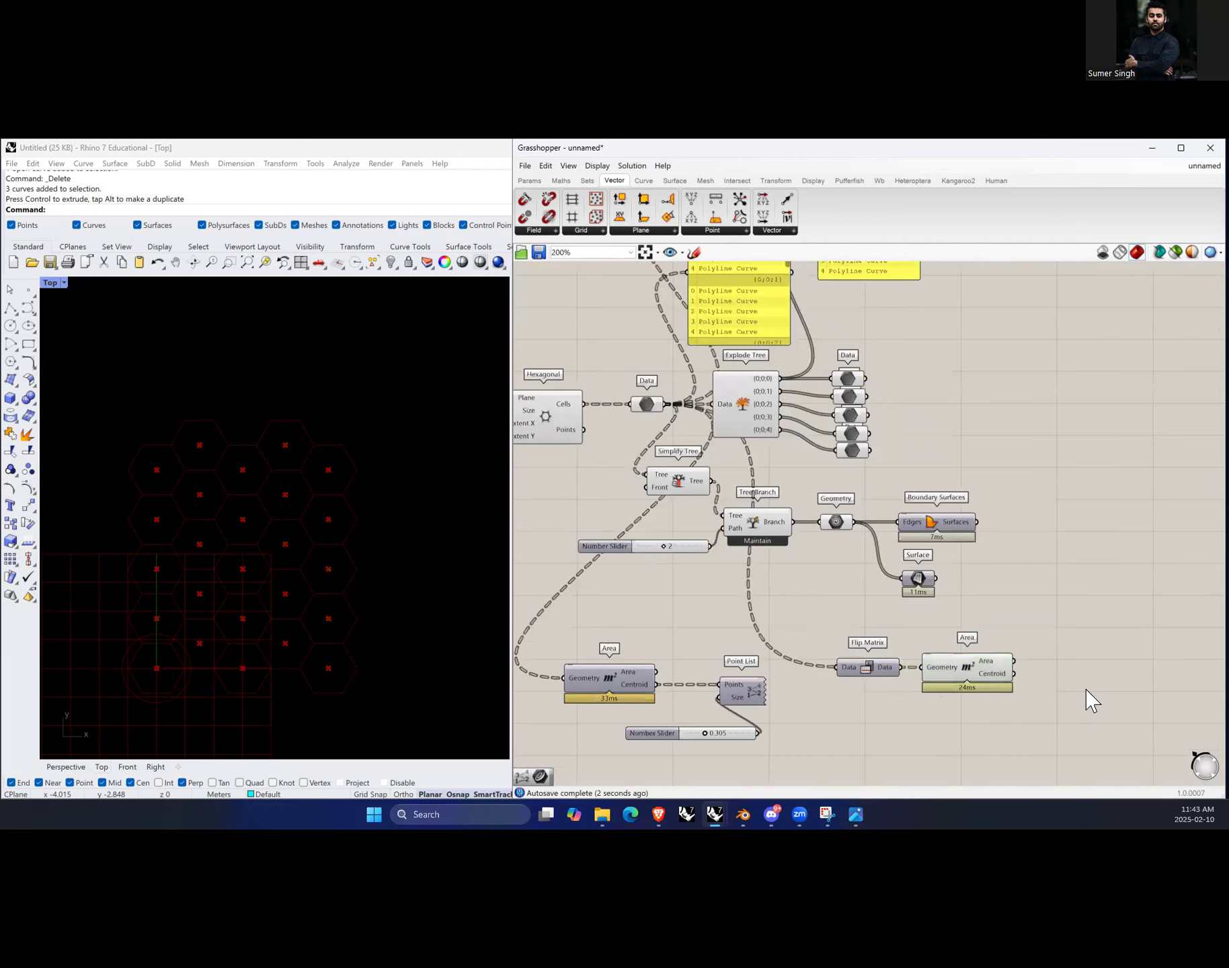
double_click(1087, 694)
type("point")
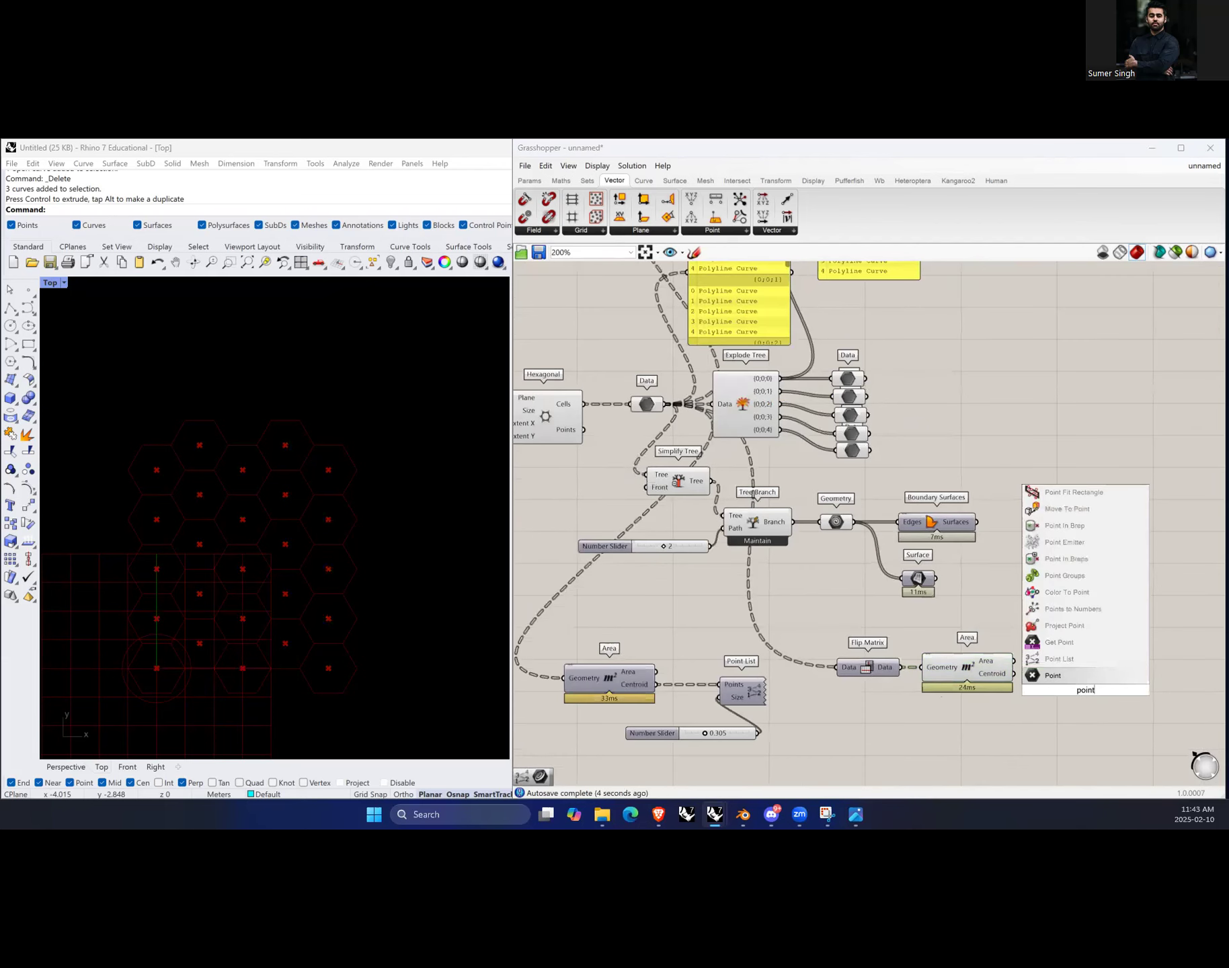
left_click(1079, 659)
left_click_drag(1075, 682, 1073, 664)
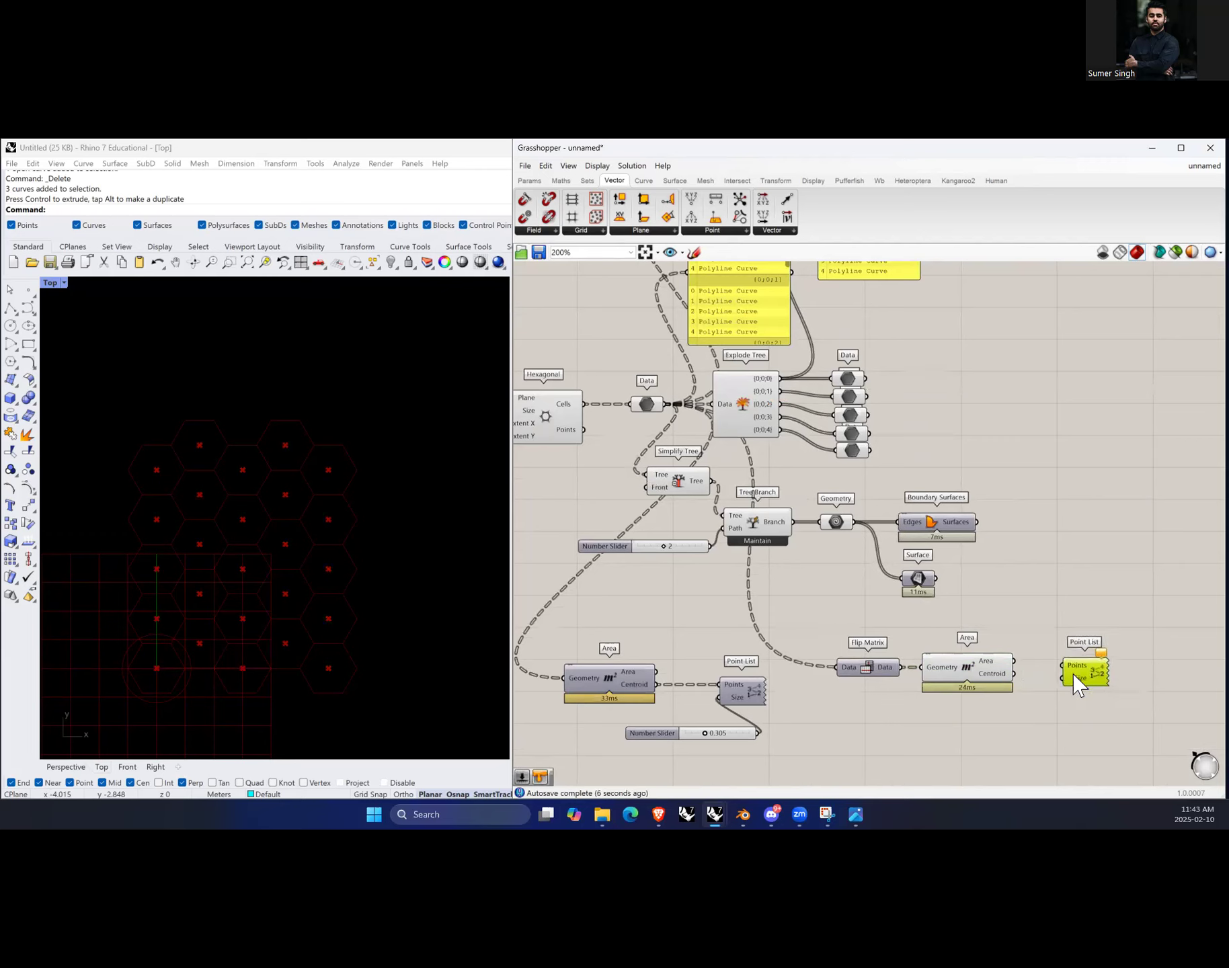
Step: Connect a 0.305 number slider to the new Point List's Size and the Area centroids to its Points
left_click(1056, 698)
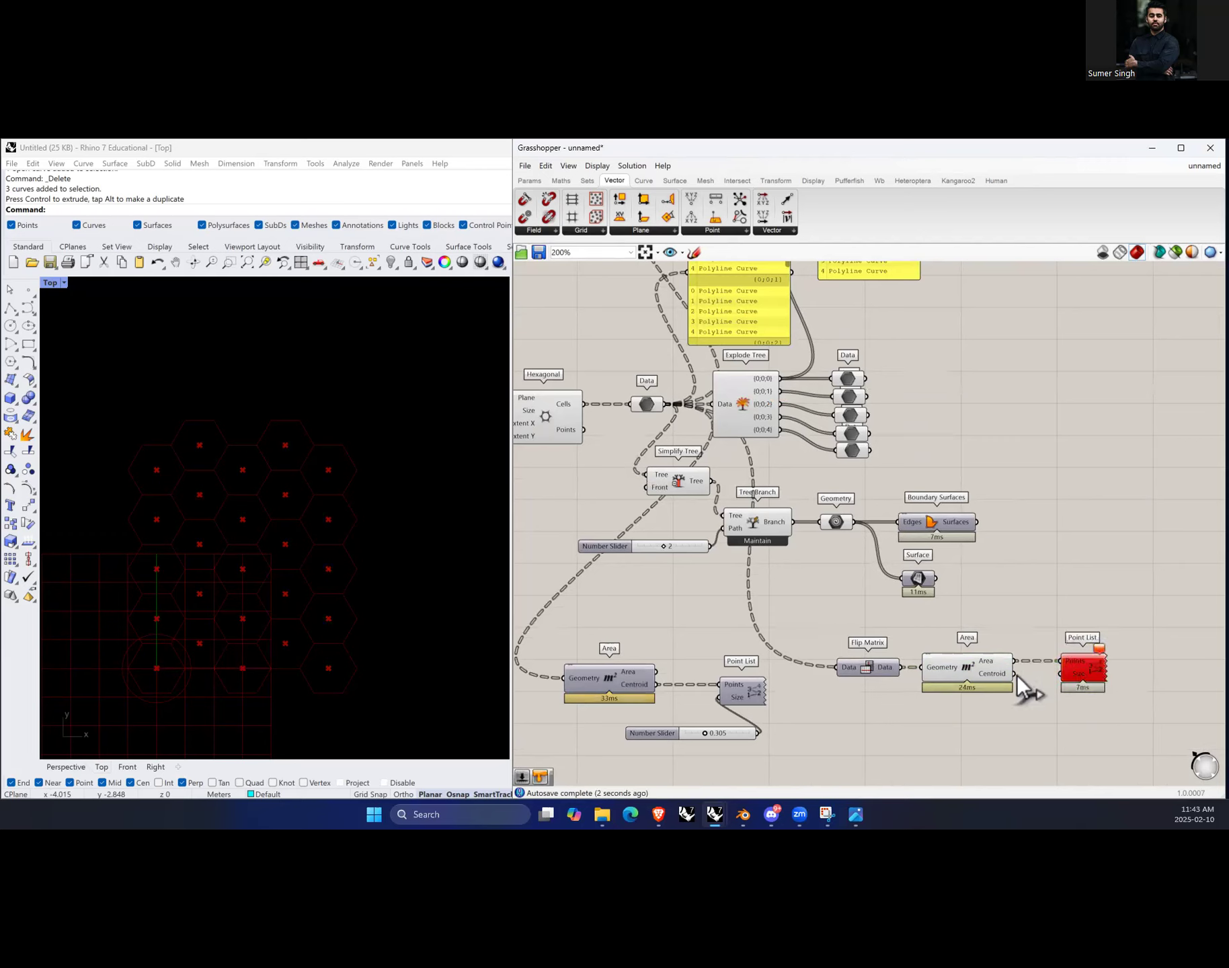
left_click_drag(1087, 674, 1089, 688)
left_click(941, 736)
left_click_drag(745, 740, 1058, 687, "alt")
left_click(1087, 731)
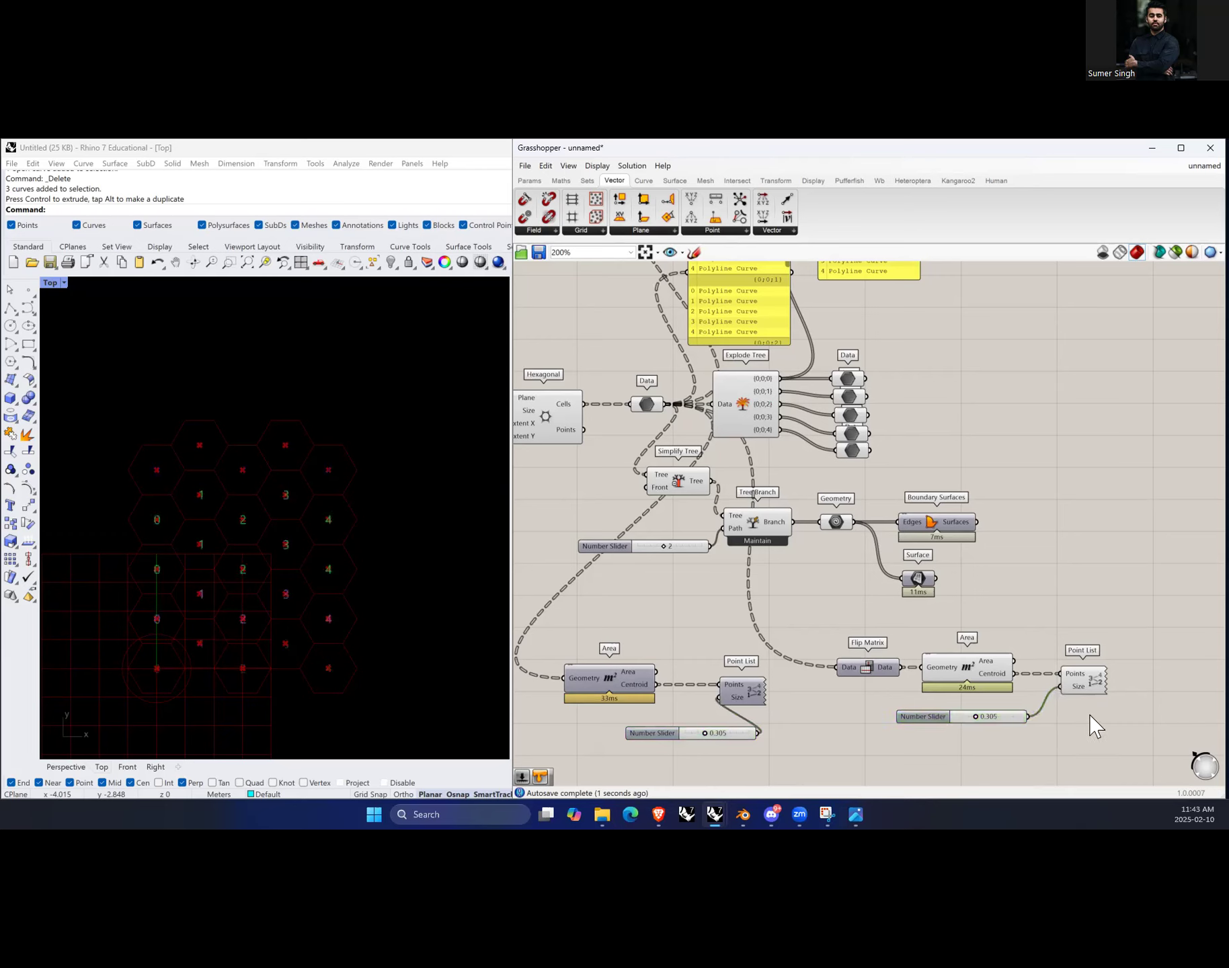
left_click(960, 670)
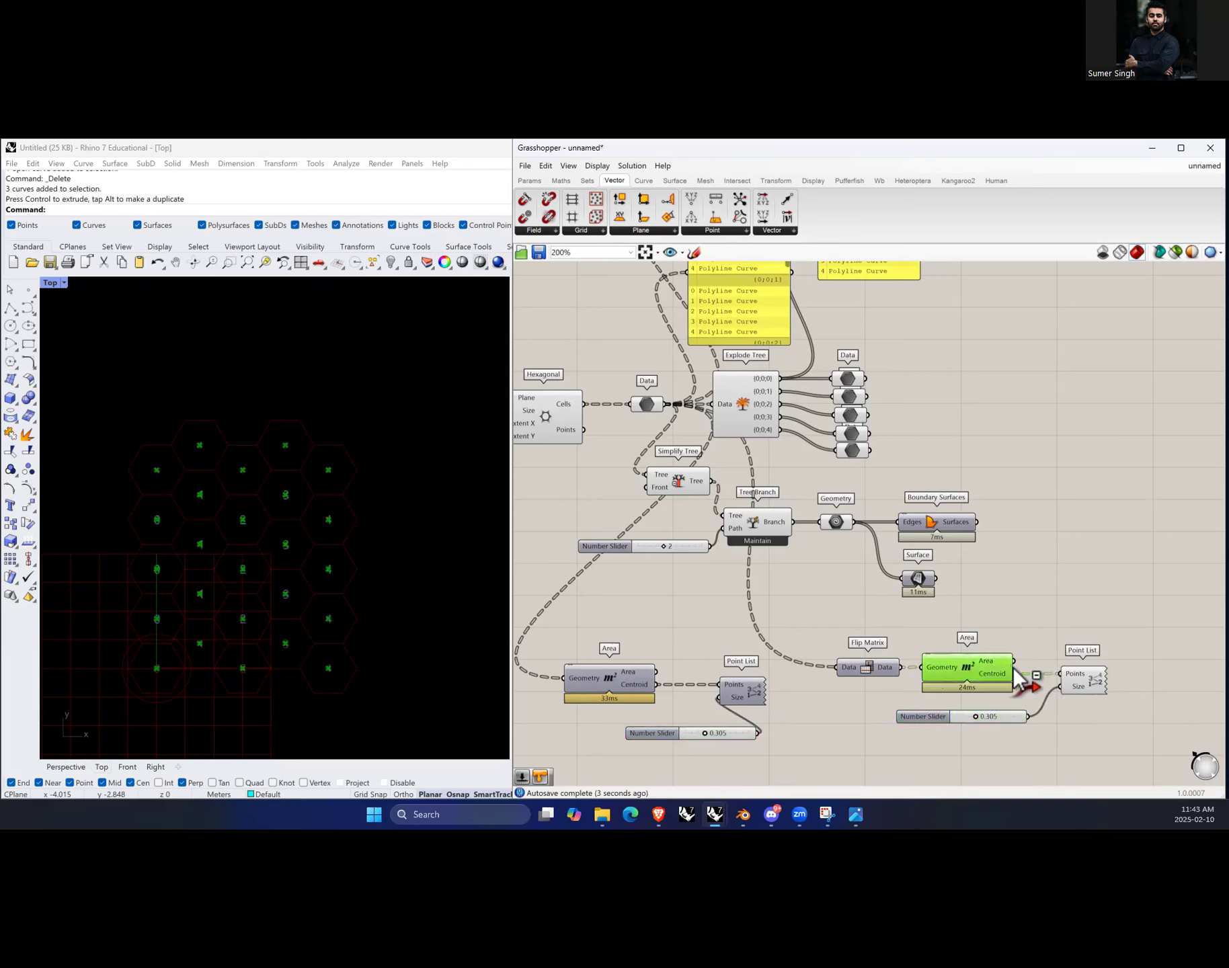
left_click(1016, 635)
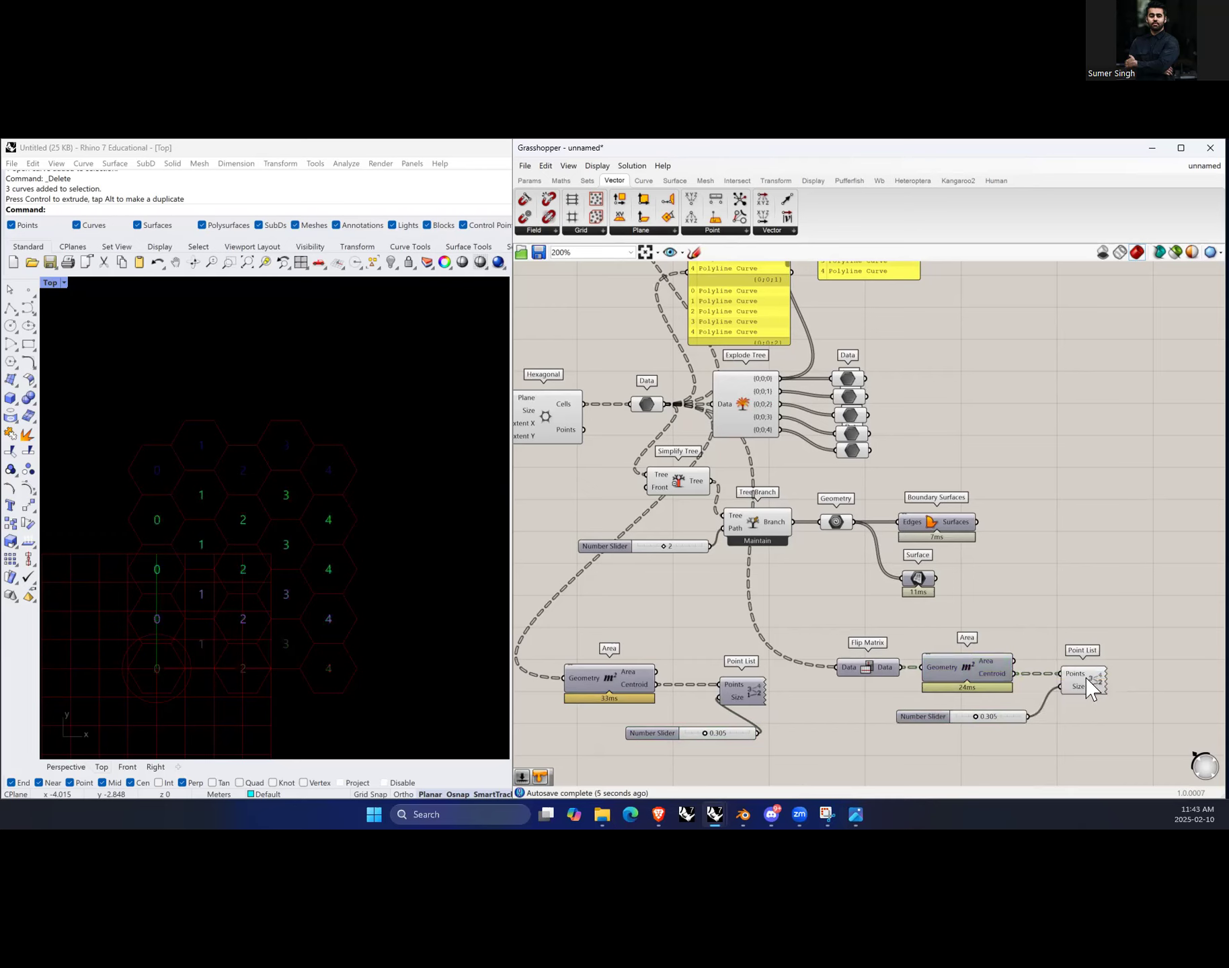
Step: Select the original and the flipped Point List components in turn to compare their index labels on the grid
left_click(1090, 687)
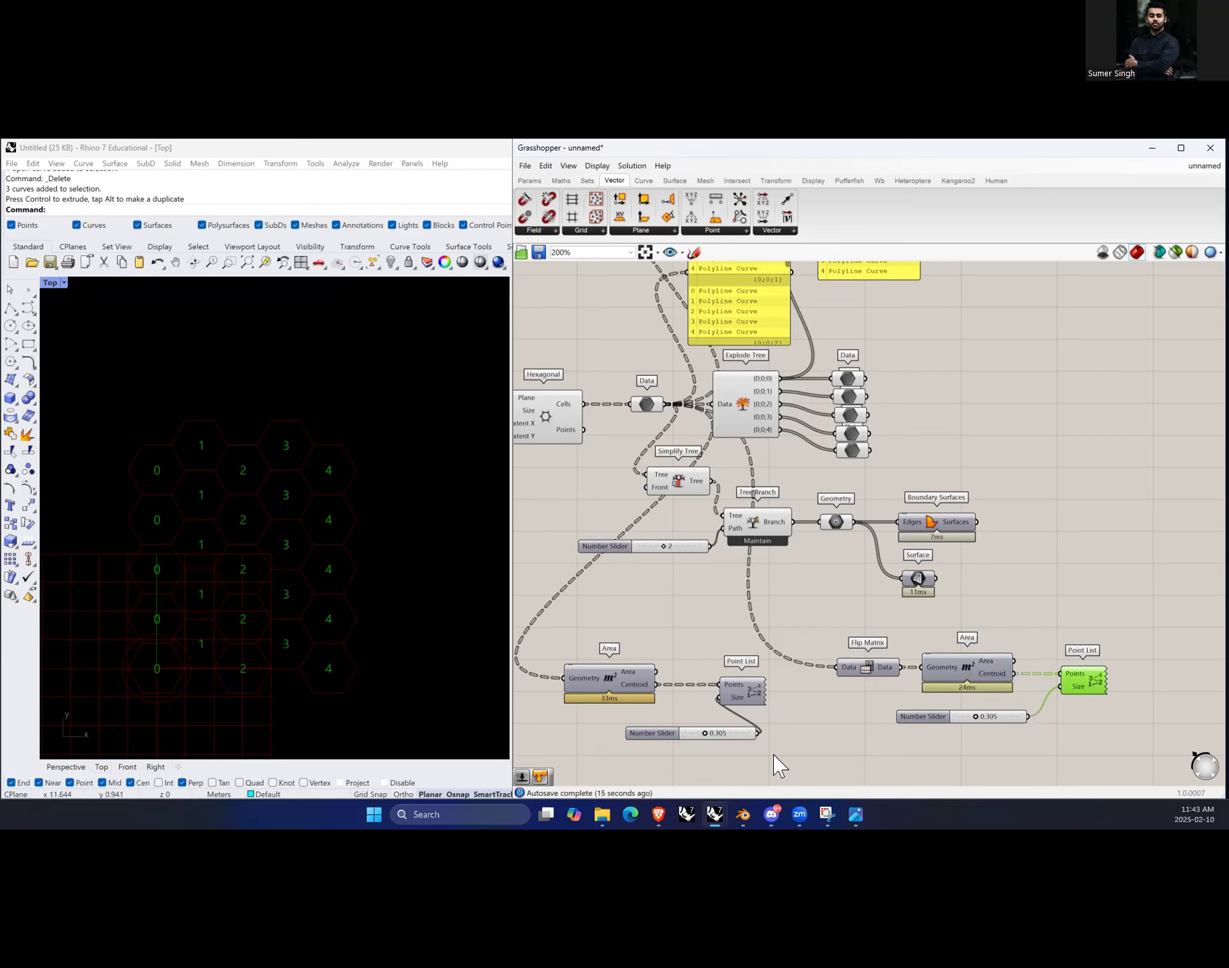
left_click(1151, 673)
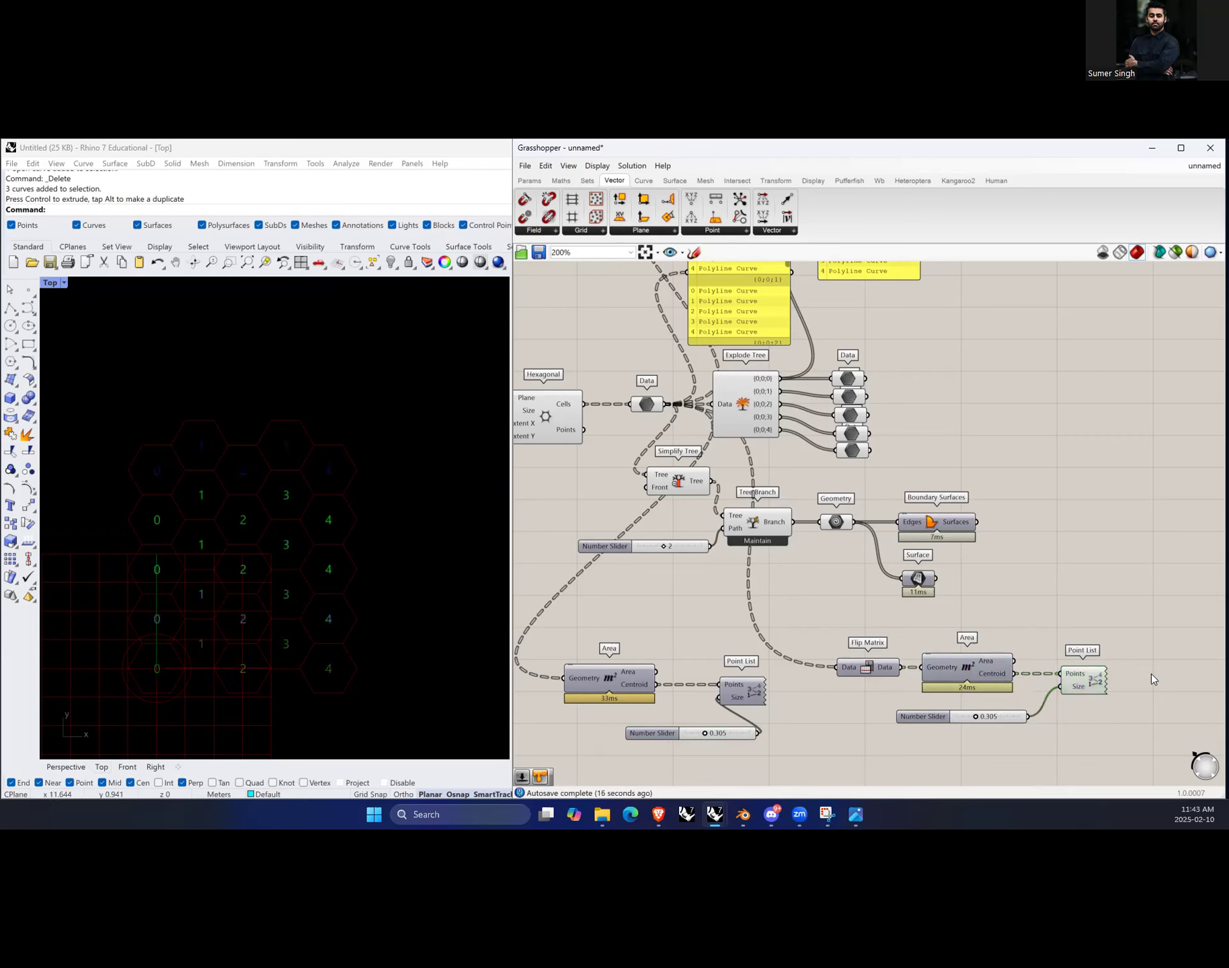
left_click(743, 692)
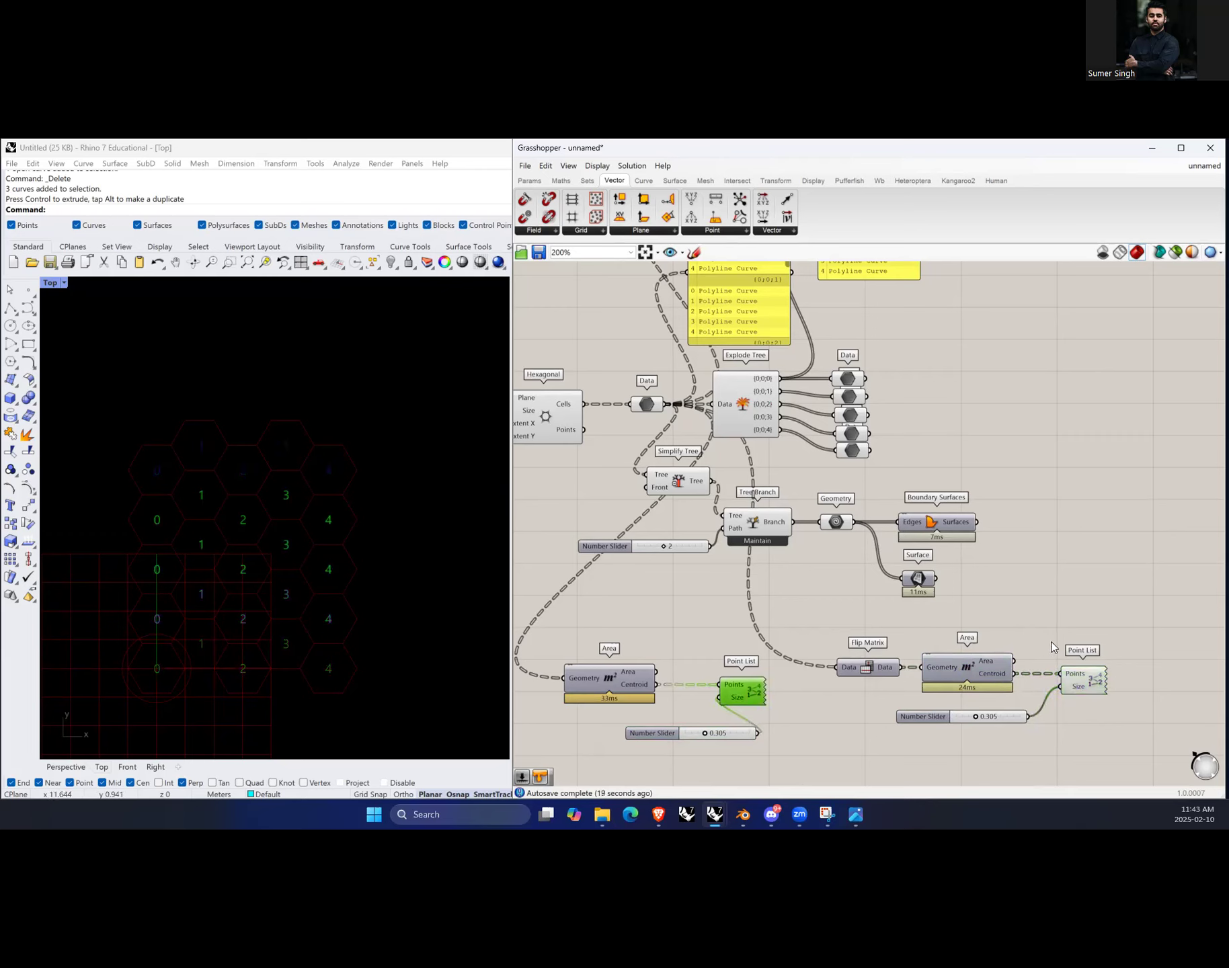
left_click(1091, 675)
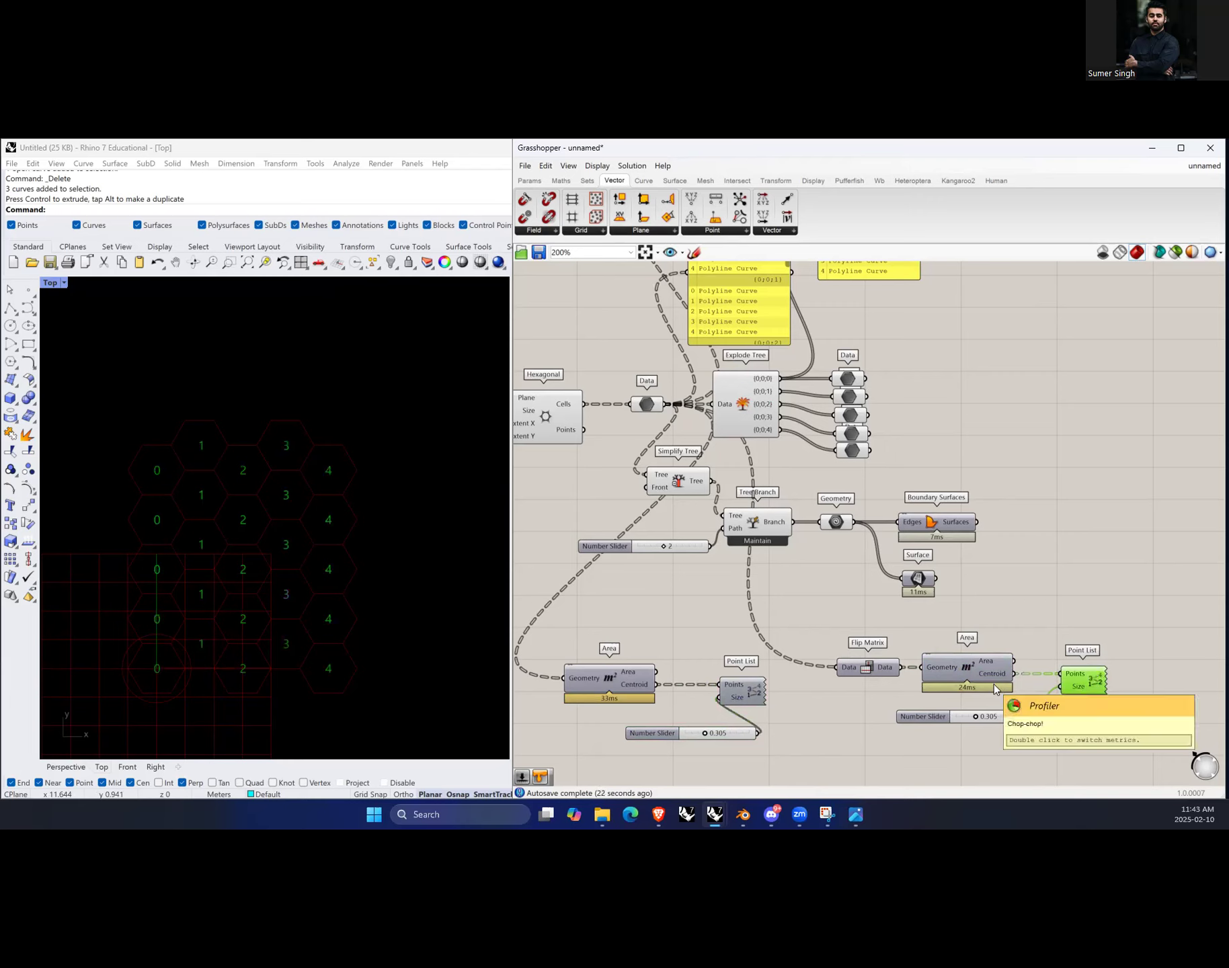
left_click(746, 688)
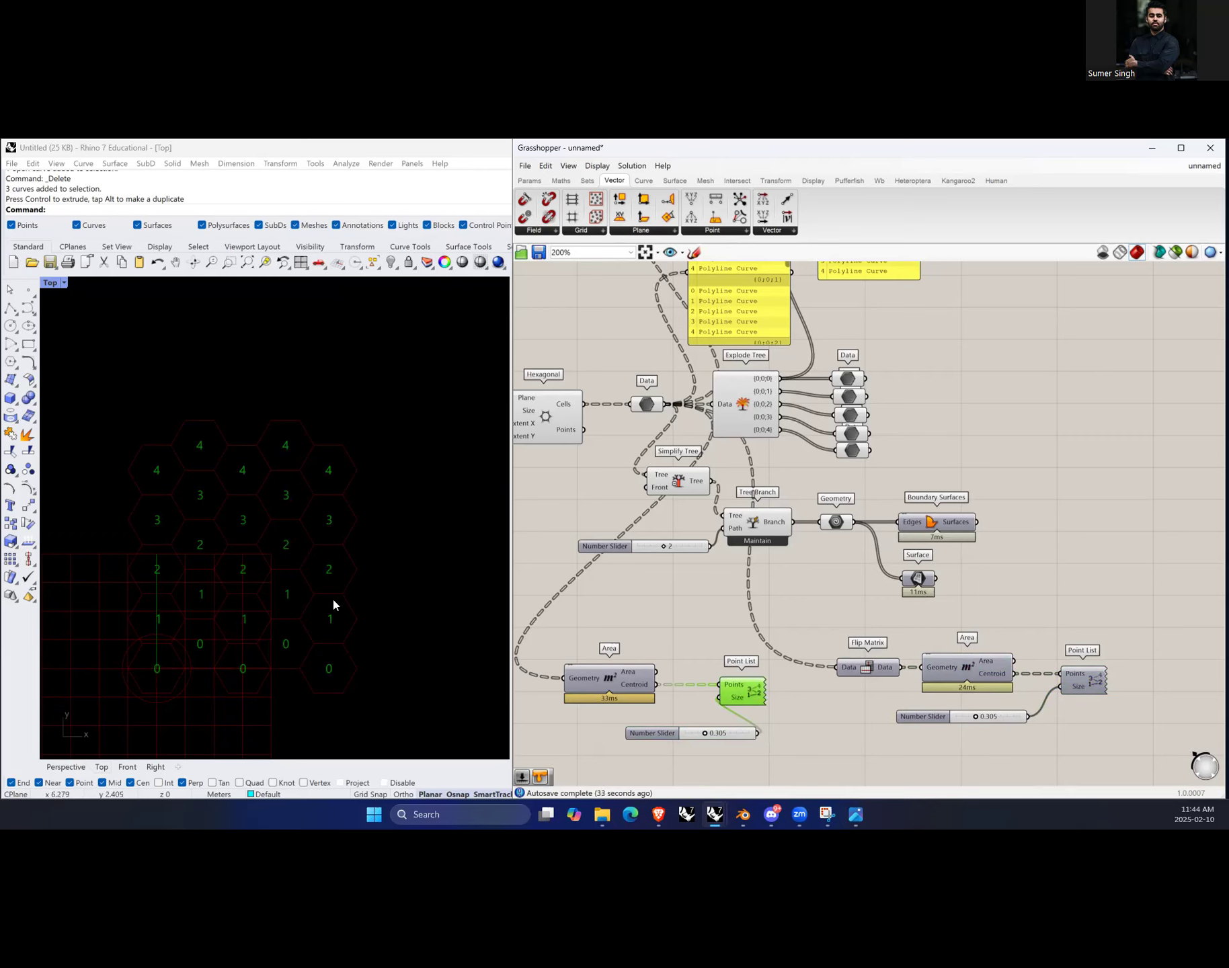
left_click(1037, 719)
left_click(874, 668)
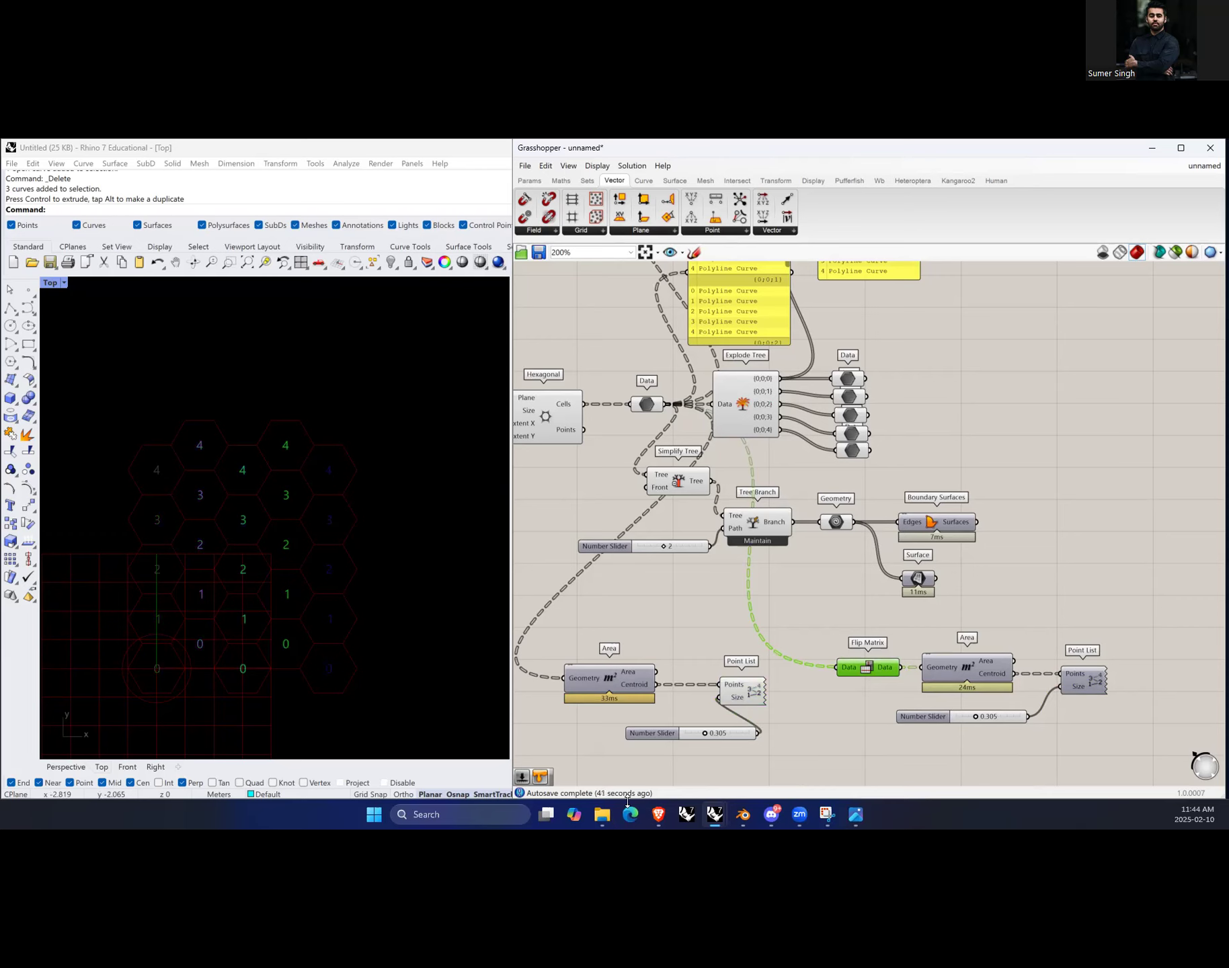
left_click(861, 708)
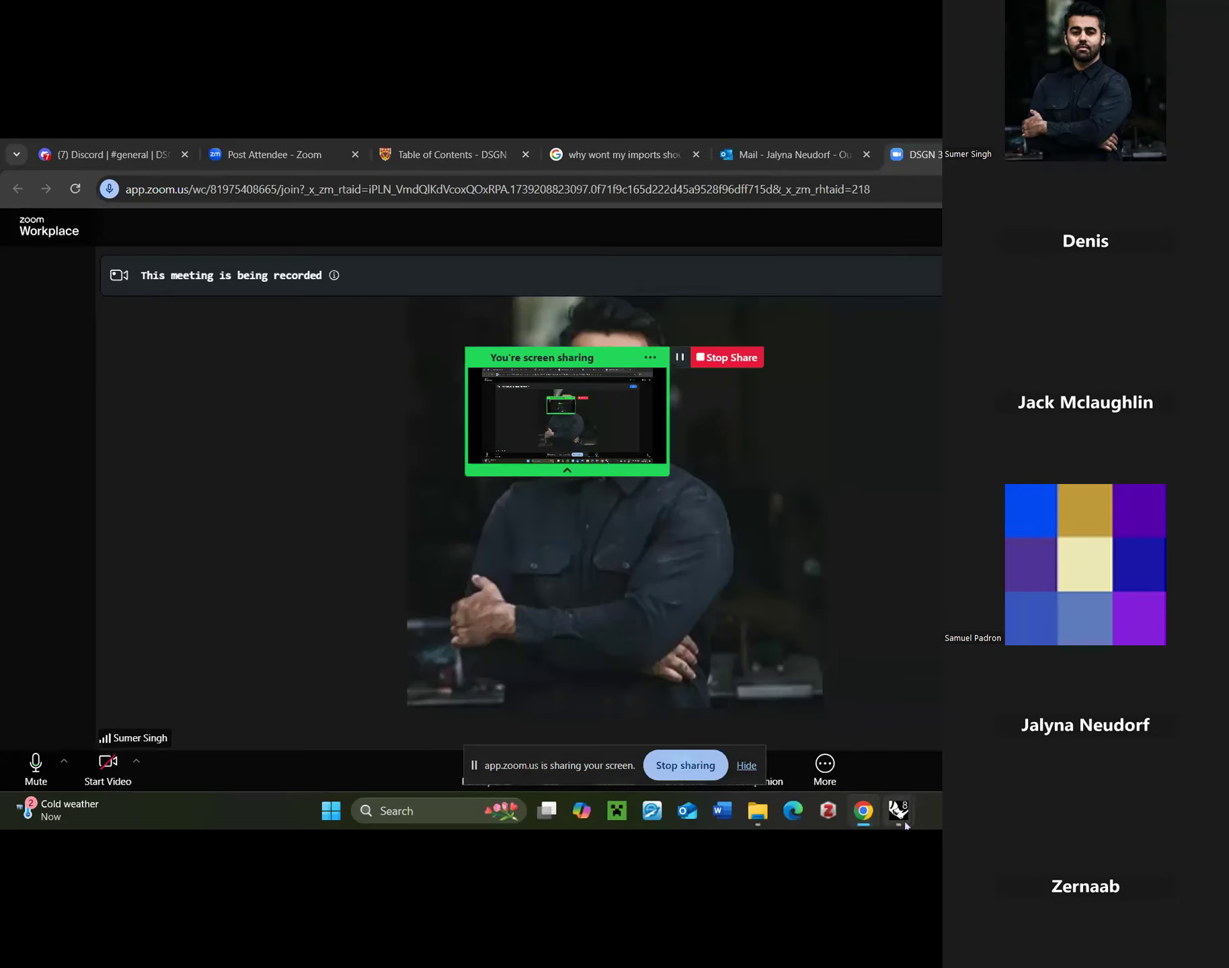
mouse_move(901, 818)
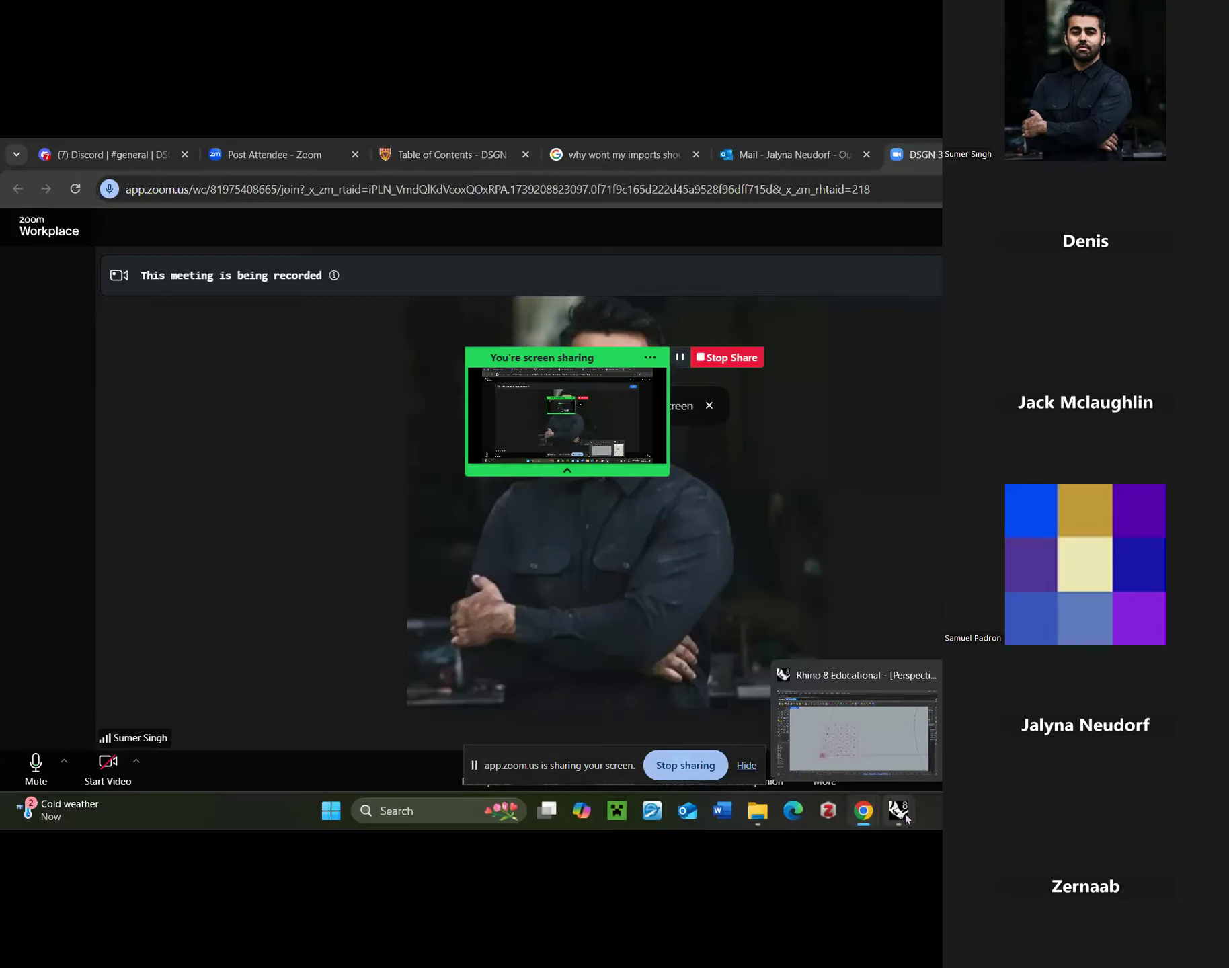
left_click(855, 733)
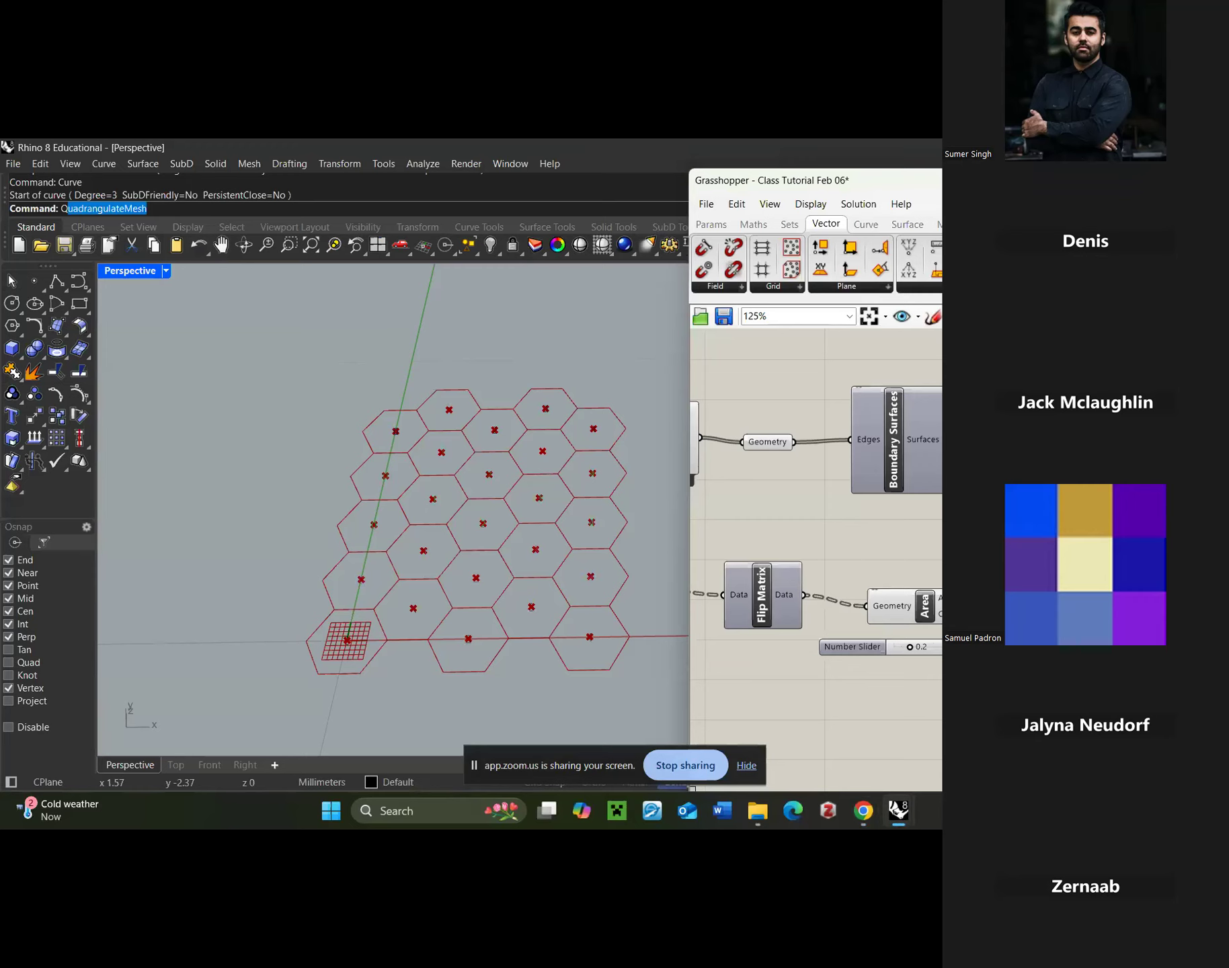
left_click(683, 774)
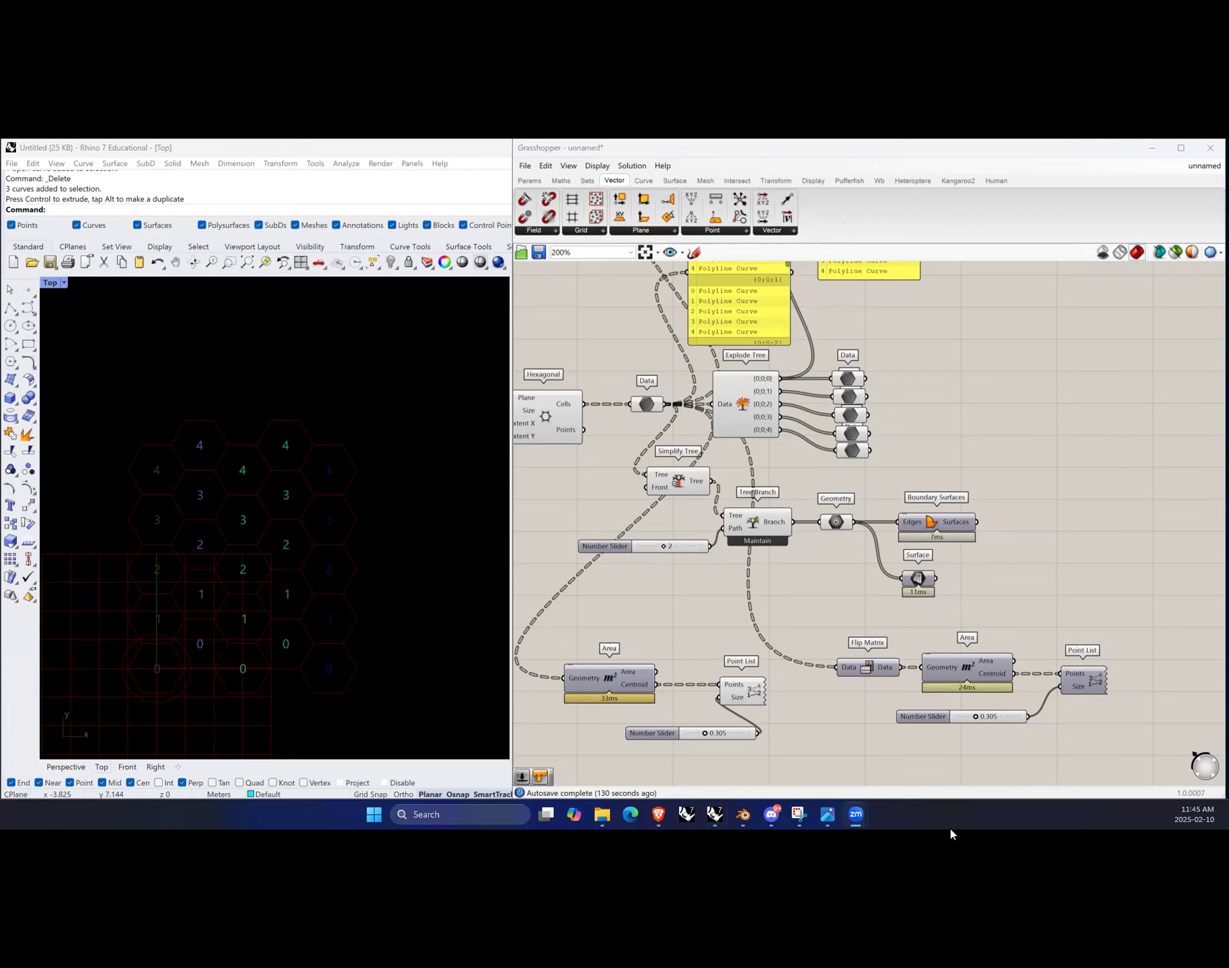
Step: Move the Param Viewer to the right of the Explode Tree outputs
left_click(1017, 577)
scroll(936, 607, "down", 3)
scroll(914, 592, "up", 1)
scroll(832, 659, "down", 2)
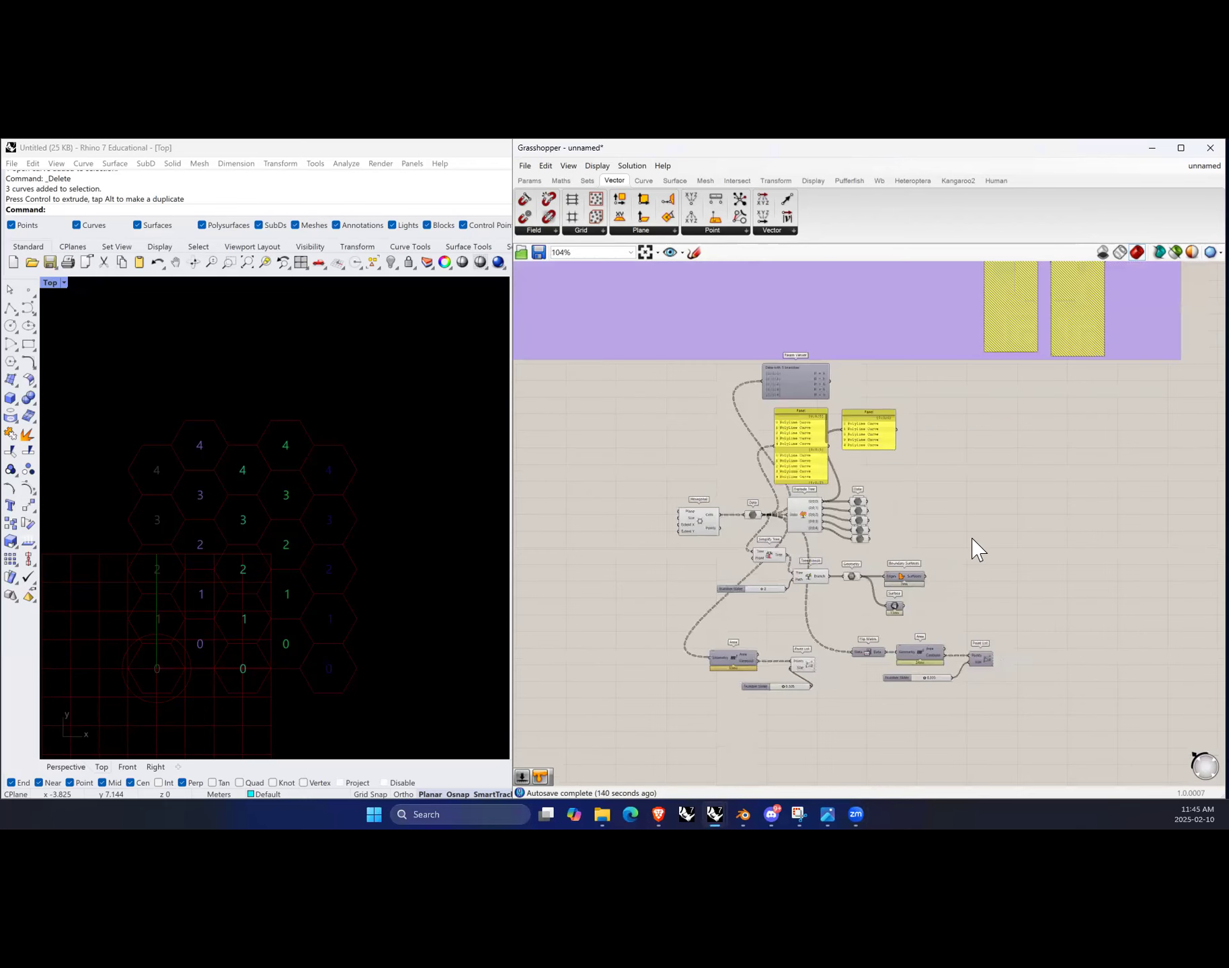
scroll(1040, 425, "up", 1)
scroll(1042, 427, "up", 1)
left_click_drag(709, 373, 980, 558)
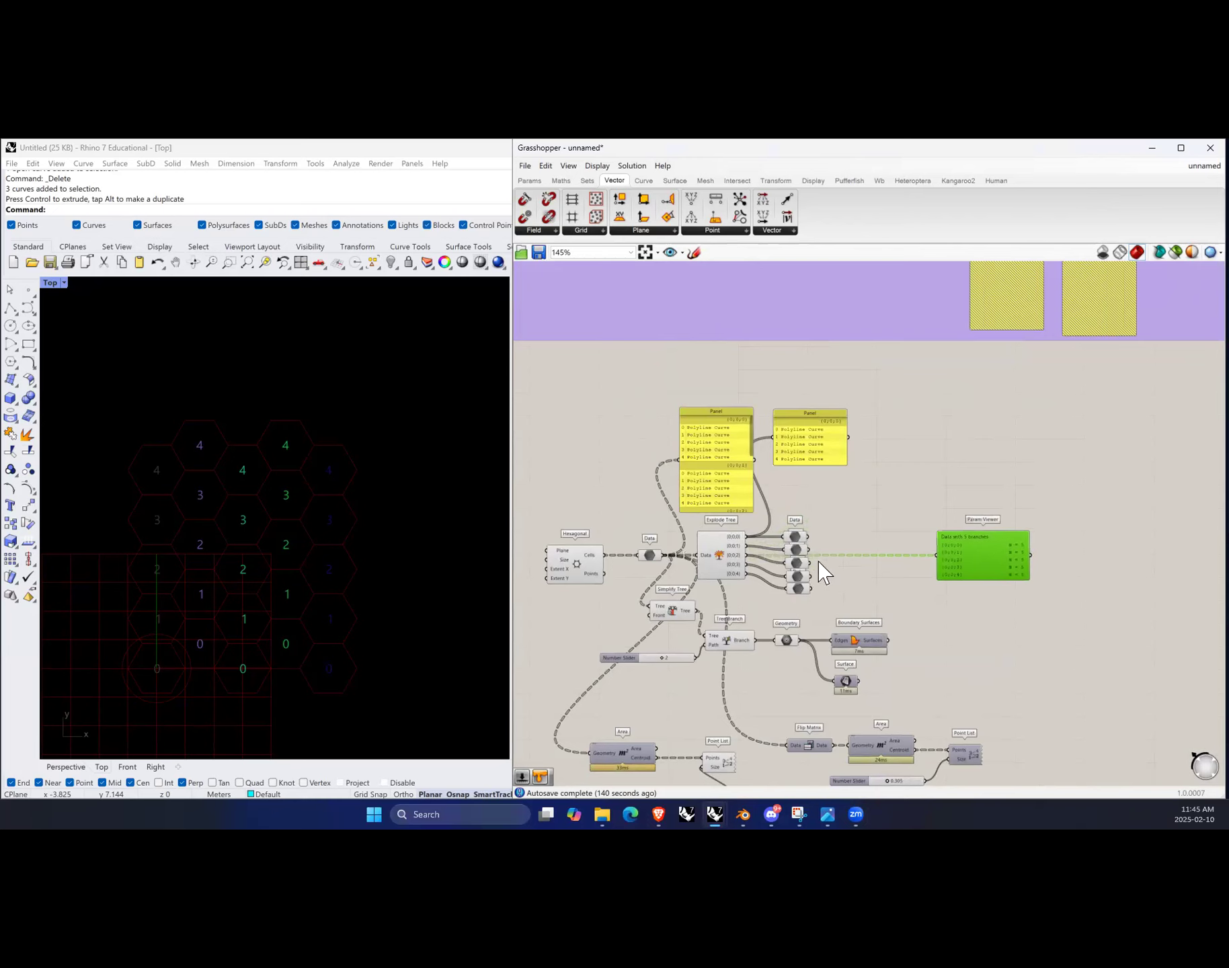
Step: Switch to the other Rhino document containing the rounded mesh blobs
scroll(820, 572, "down", 3)
scroll(798, 625, "down", 1)
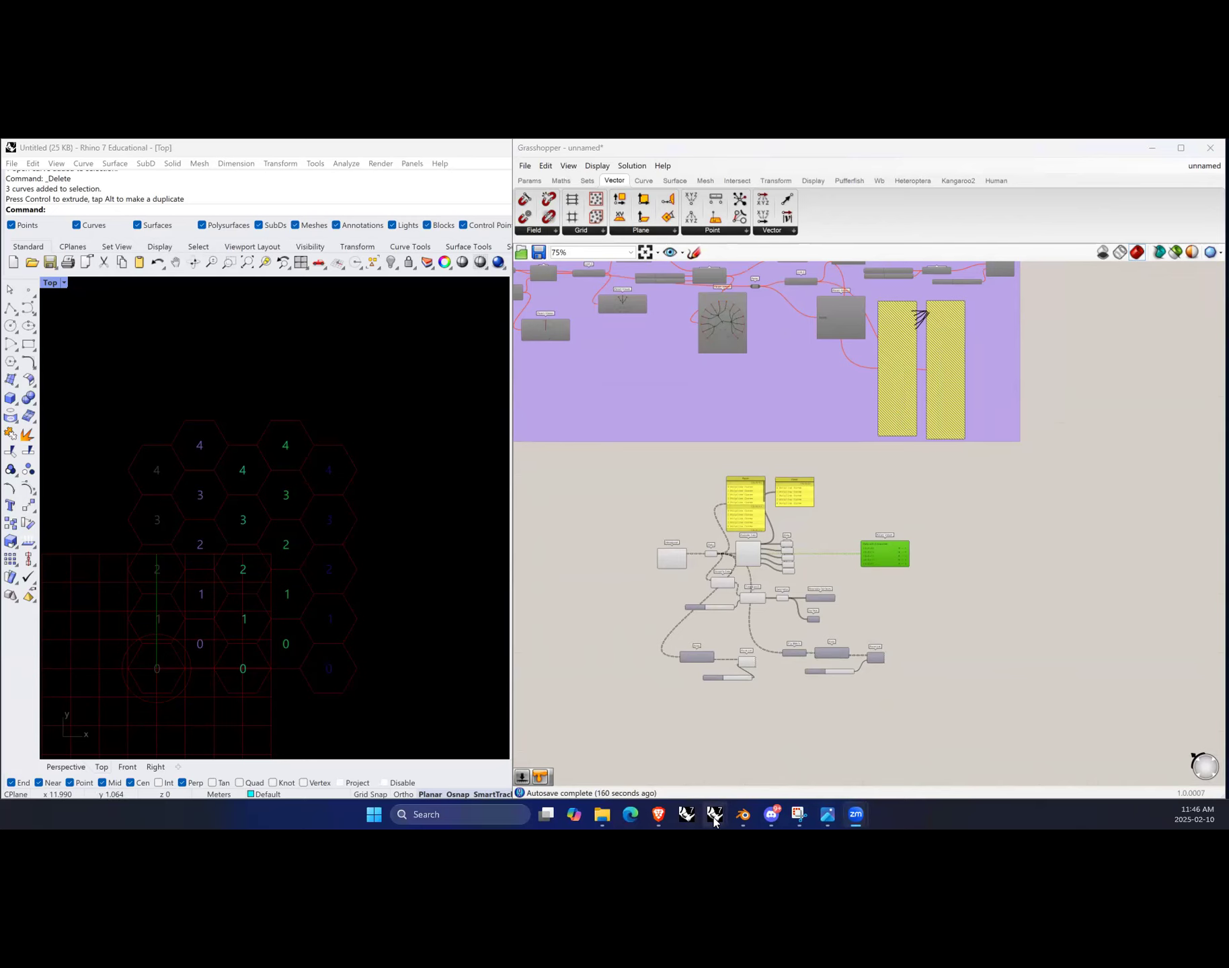
left_click(620, 748)
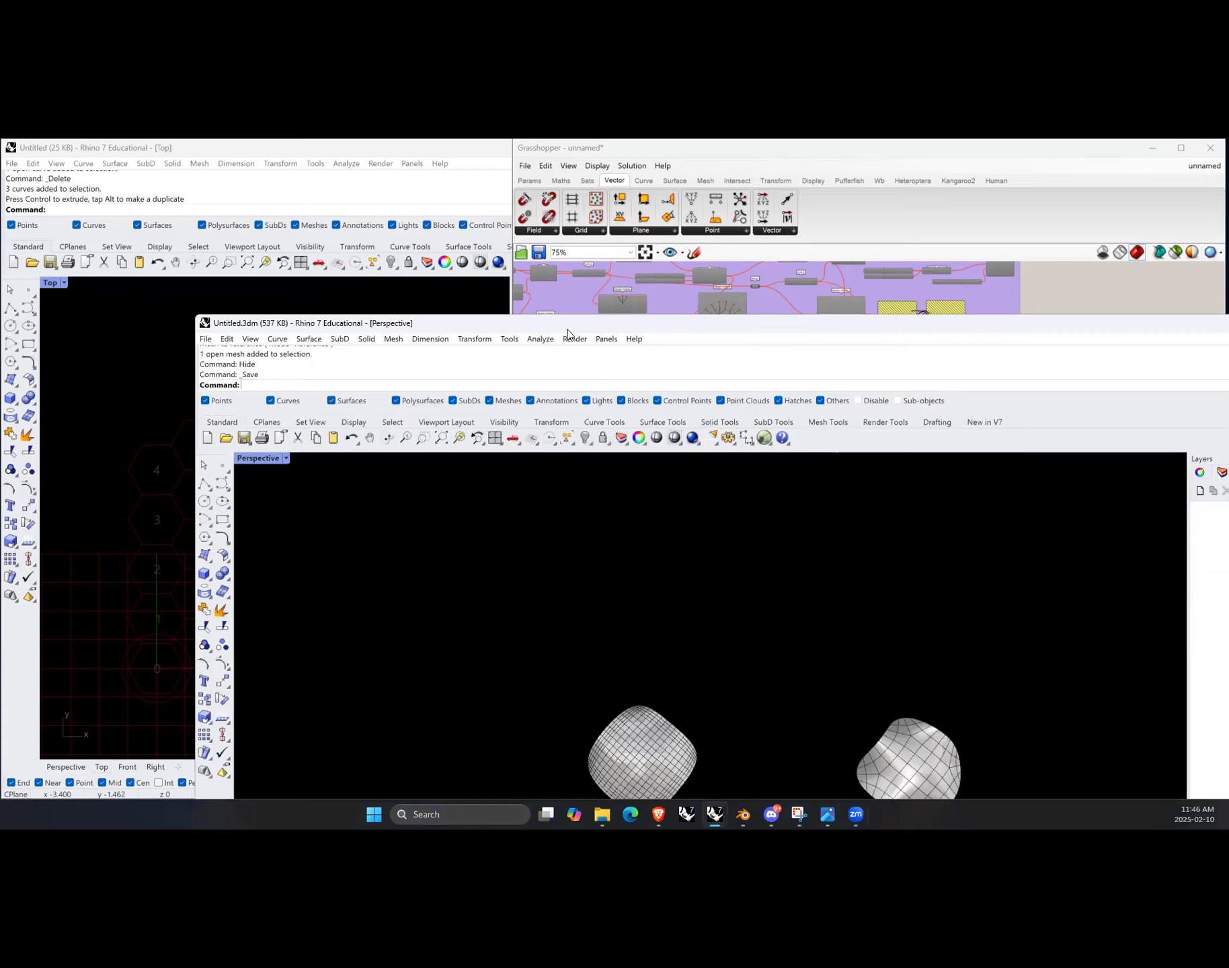
double_click(567, 329)
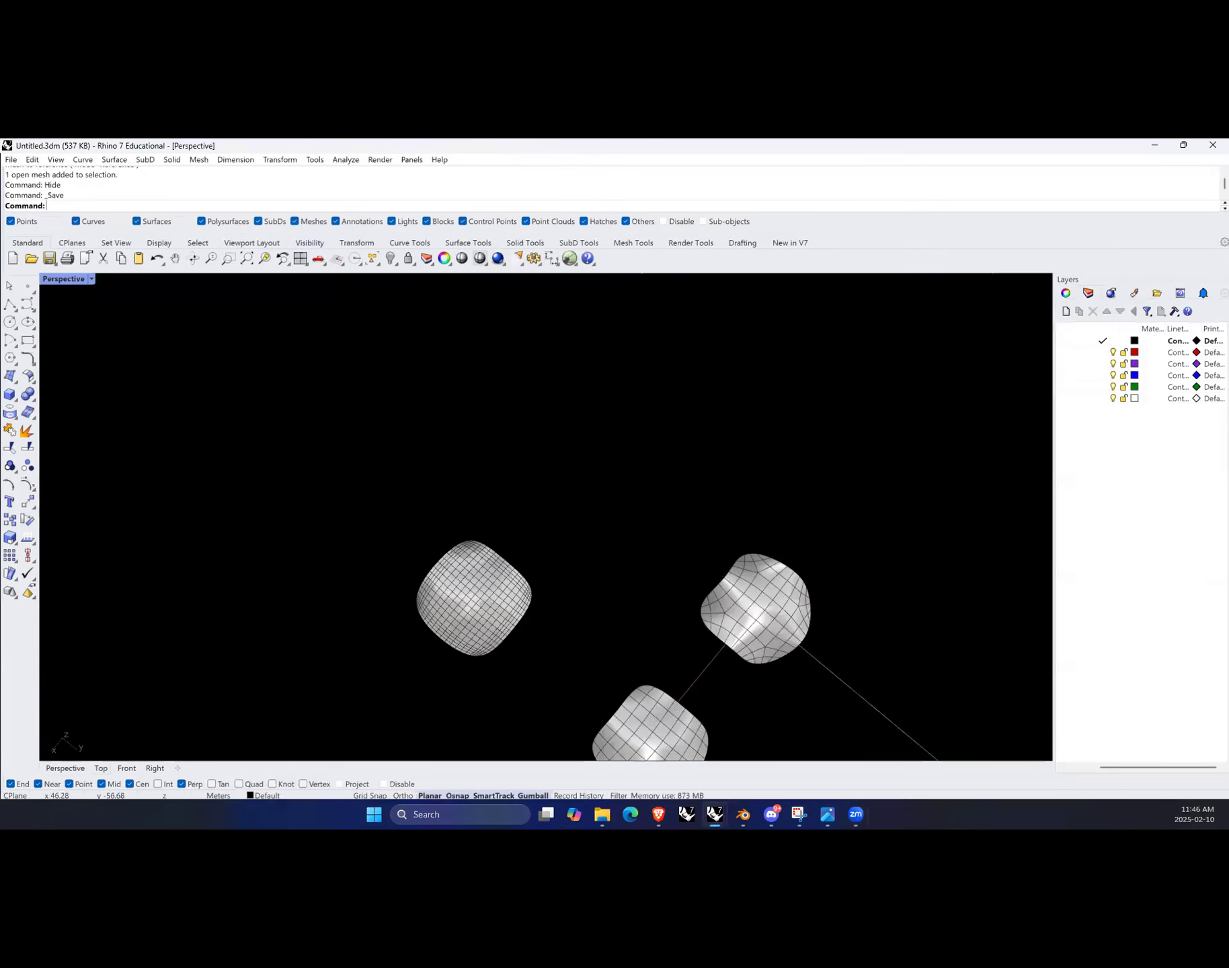
Step: Move the Rhino window aside, zoom into a Grasshopper group and select its Custom Preview component
left_click_drag(671, 314, 810, 231)
left_click(277, 149)
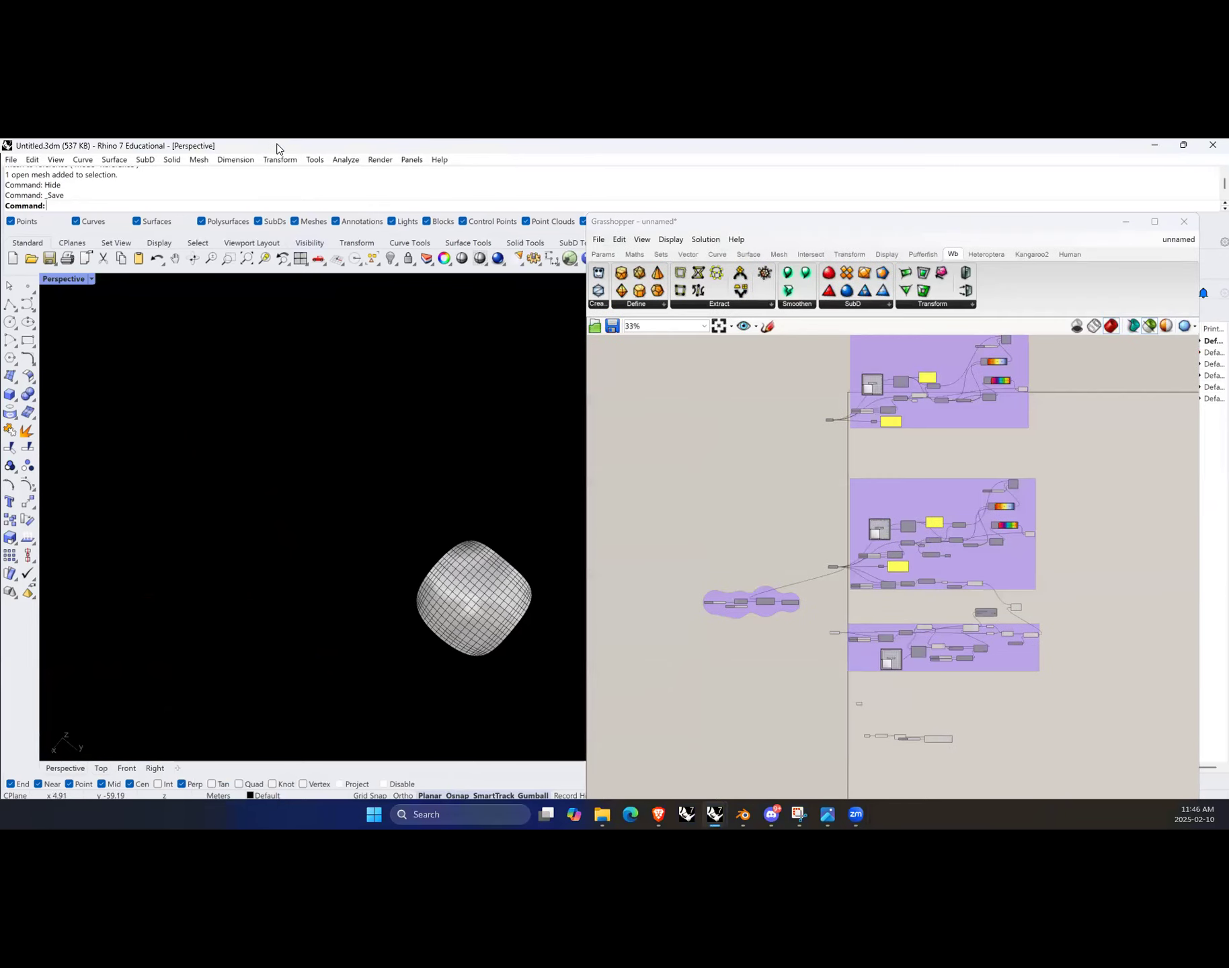
left_click_drag(277, 149, 202, 155)
scroll(182, 562, "down", 8)
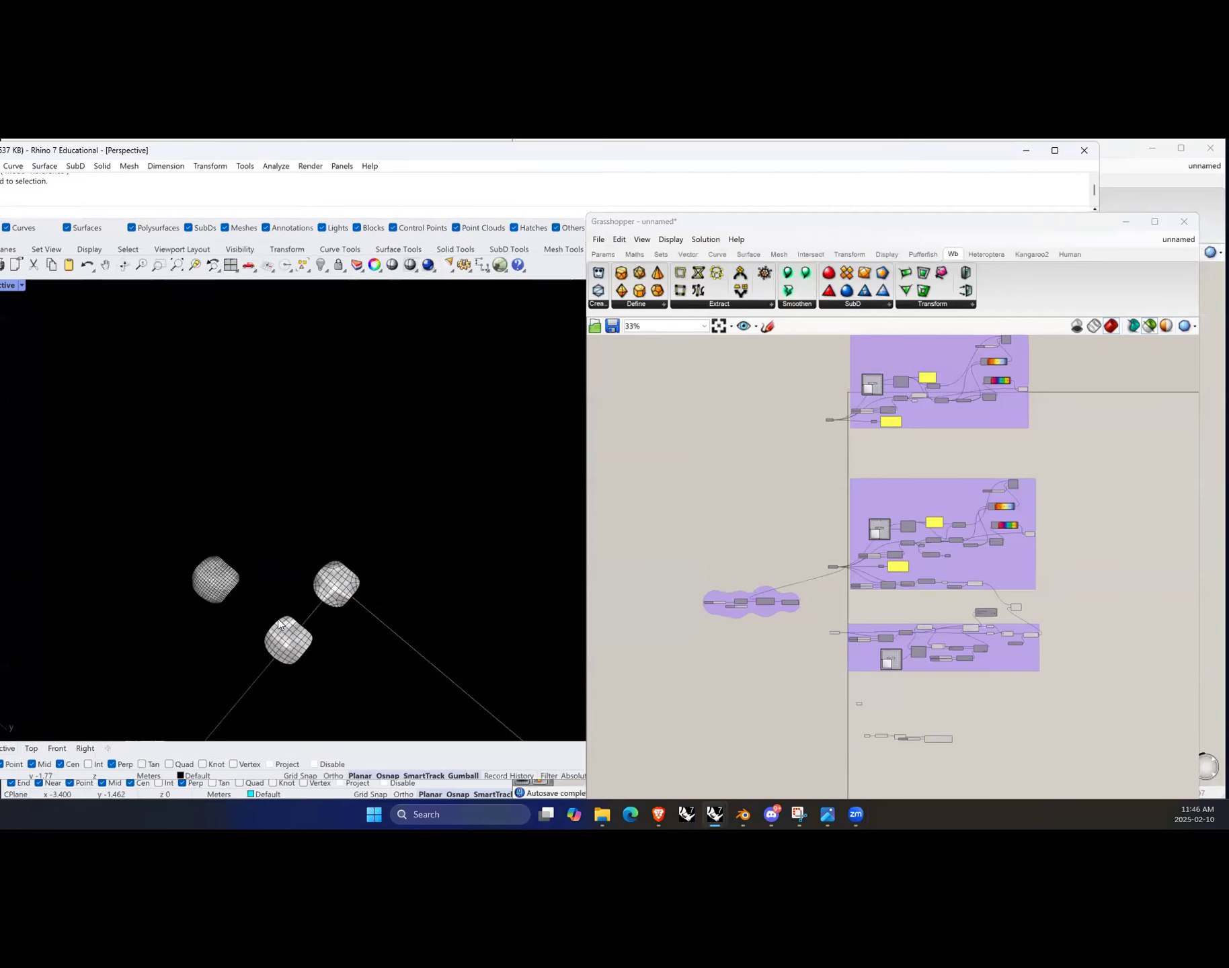
scroll(182, 561, "up", 11)
scroll(888, 609, "down", 2)
scroll(913, 461, "up", 4)
scroll(1074, 520, "up", 8)
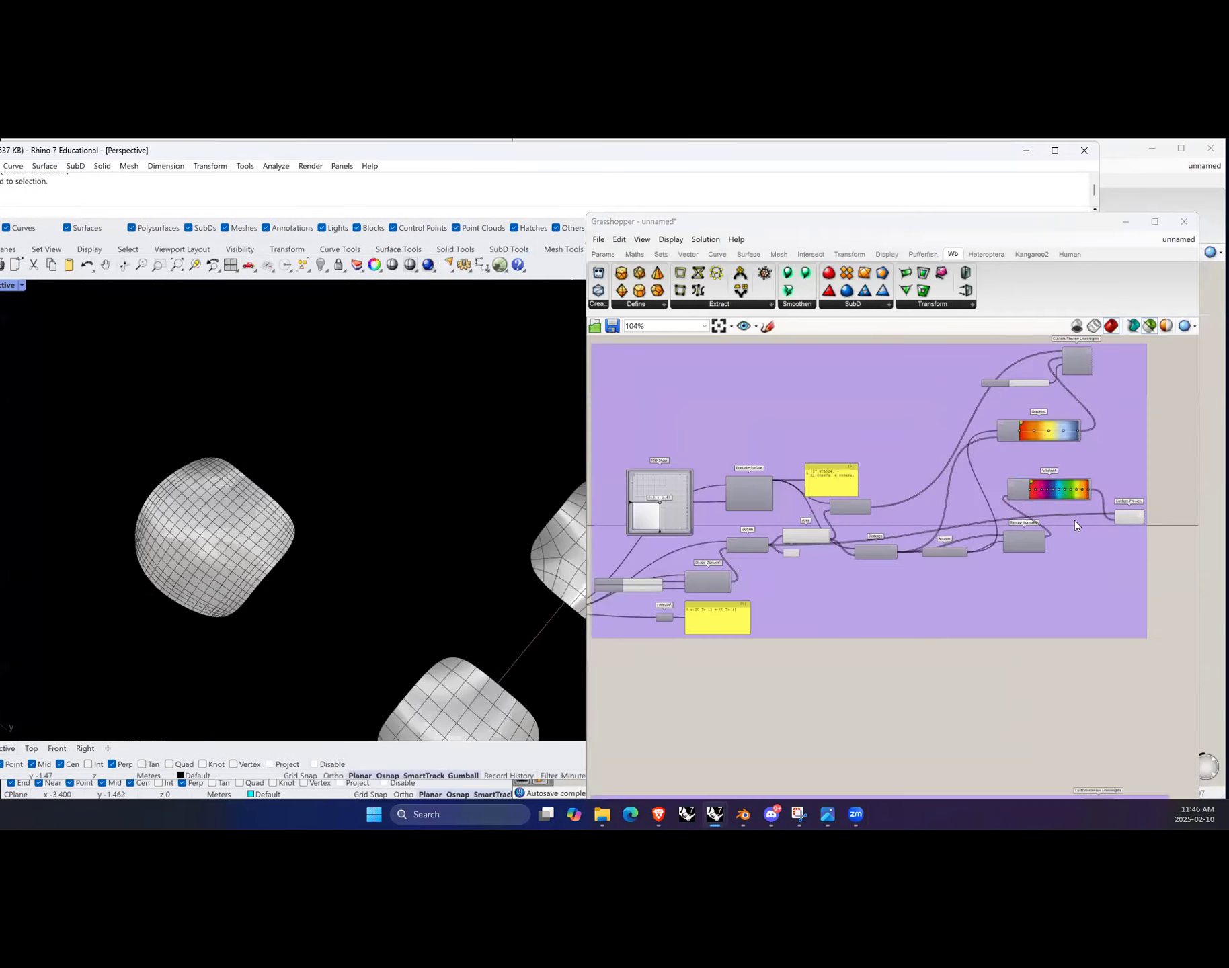
left_click(1118, 517)
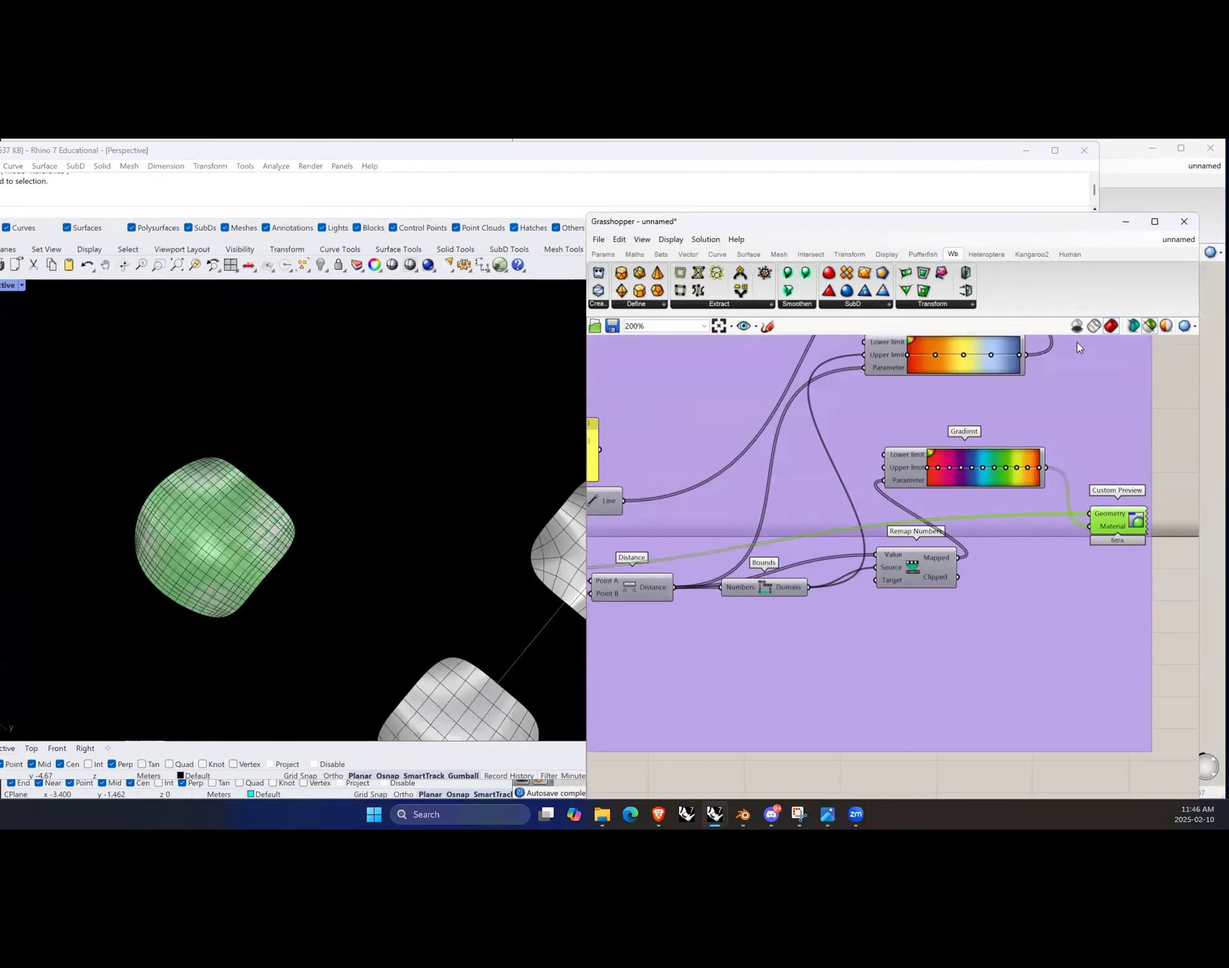
Step: Turn on the definition's preview, then select all components of the definition and toggle their enabled state
left_click(1148, 326)
scroll(429, 508, "down", 1)
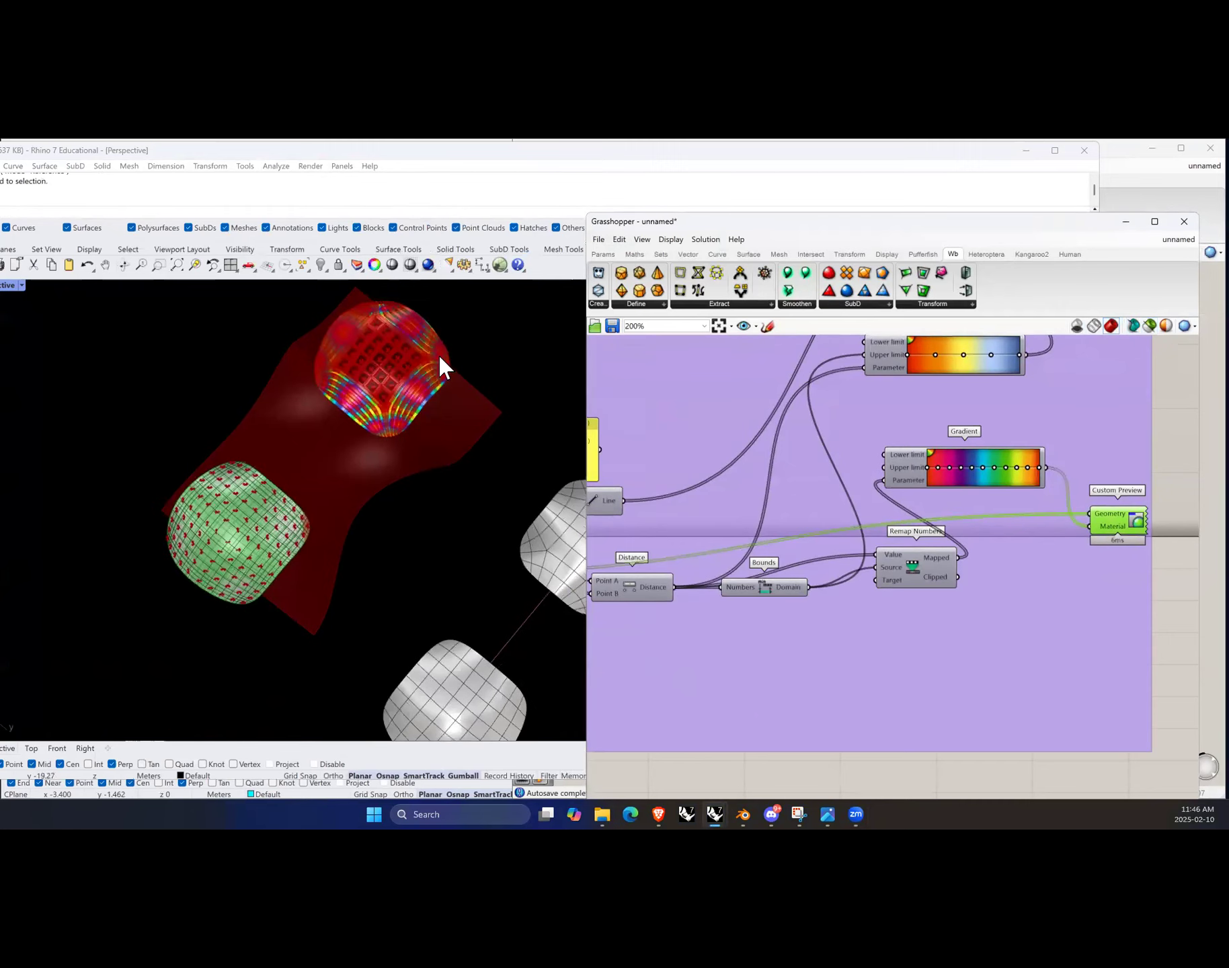
scroll(1059, 597, "down", 10)
left_click_drag(1034, 758, 658, 547)
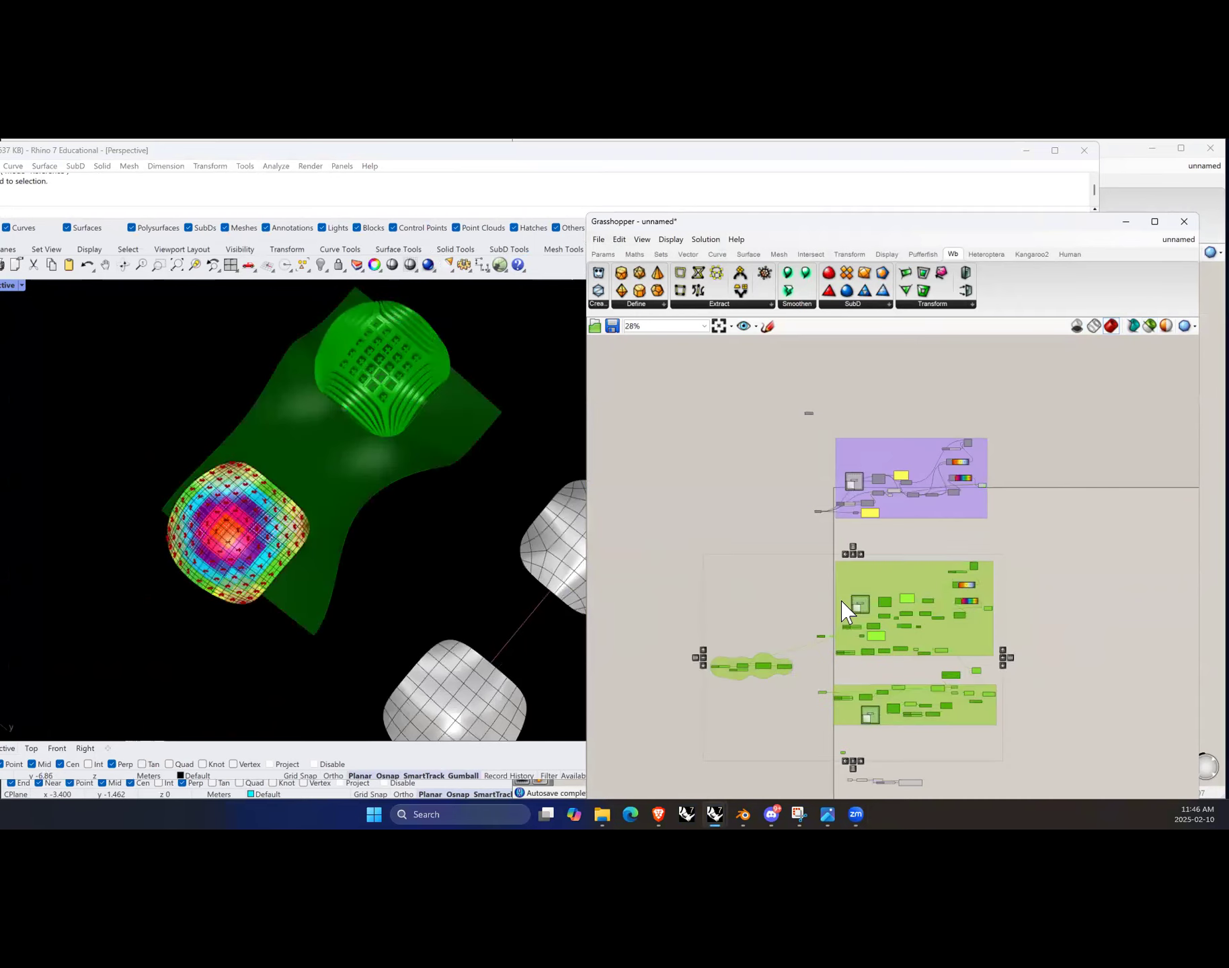
key("ctrl+e")
left_click(998, 507)
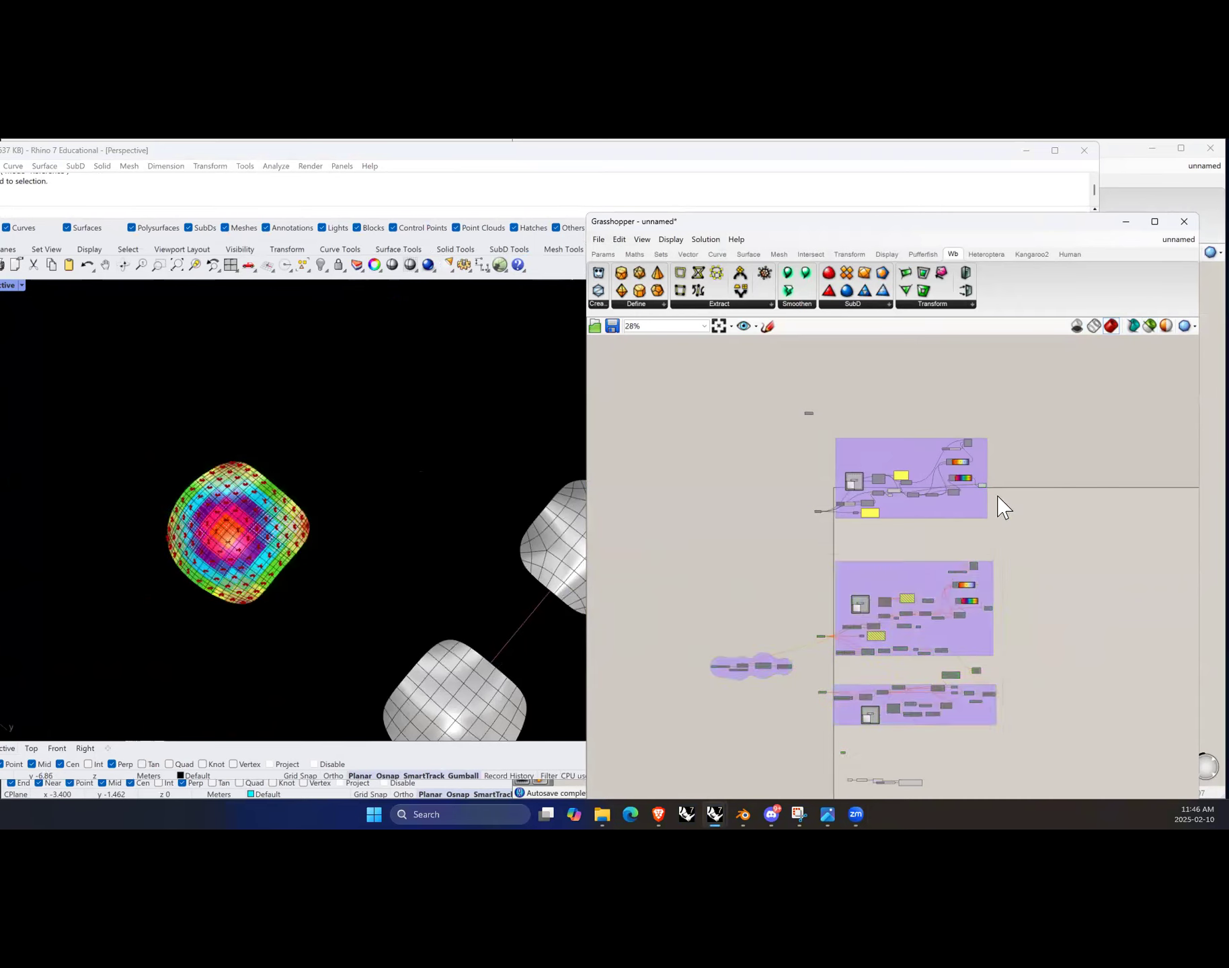
Step: Examine the colored mesh in the viewport and the groups of the Grasshopper definition
scroll(996, 505, "up", 1)
scroll(164, 565, "up", 4)
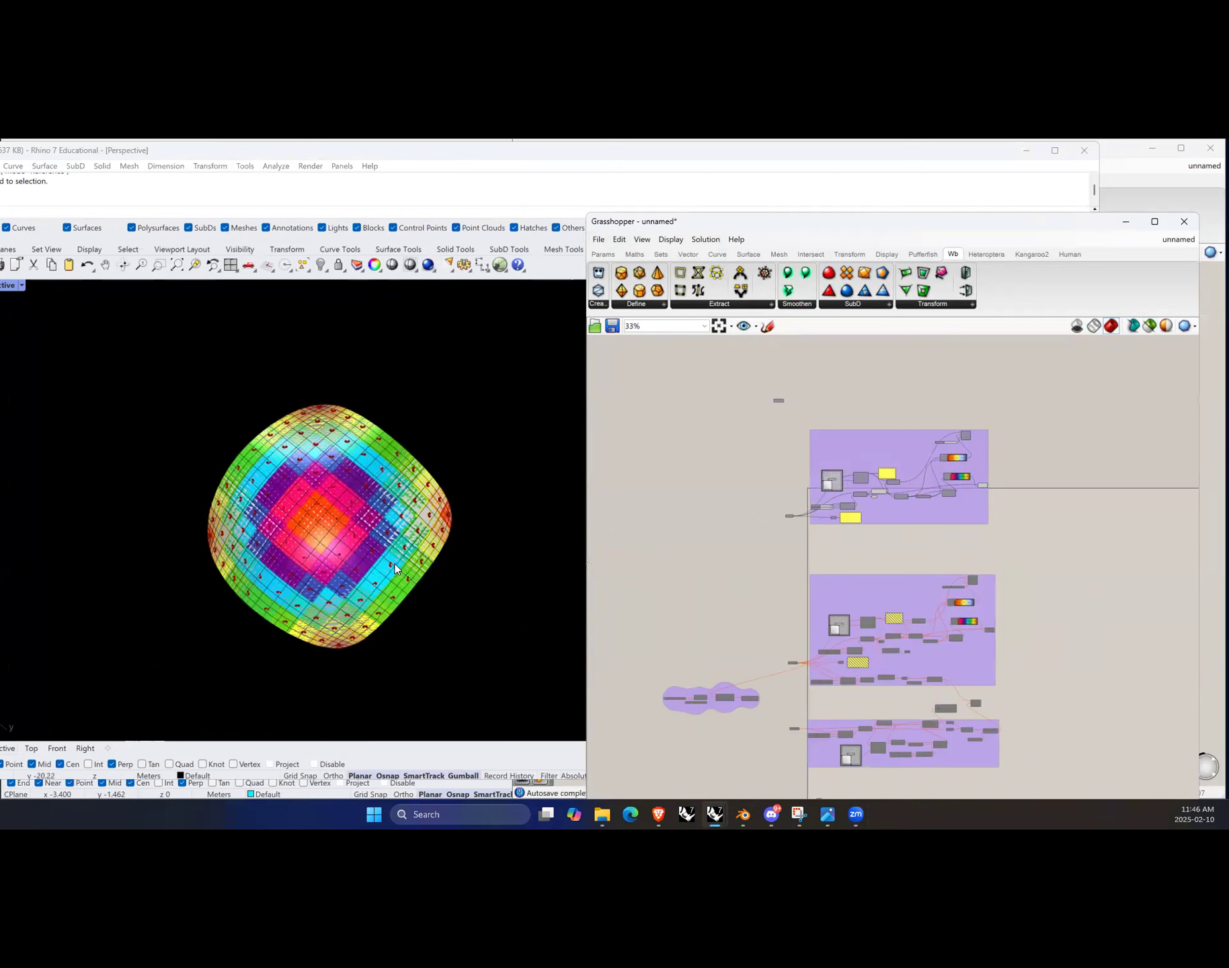
scroll(307, 582, "down", 6)
scroll(329, 578, "up", 7)
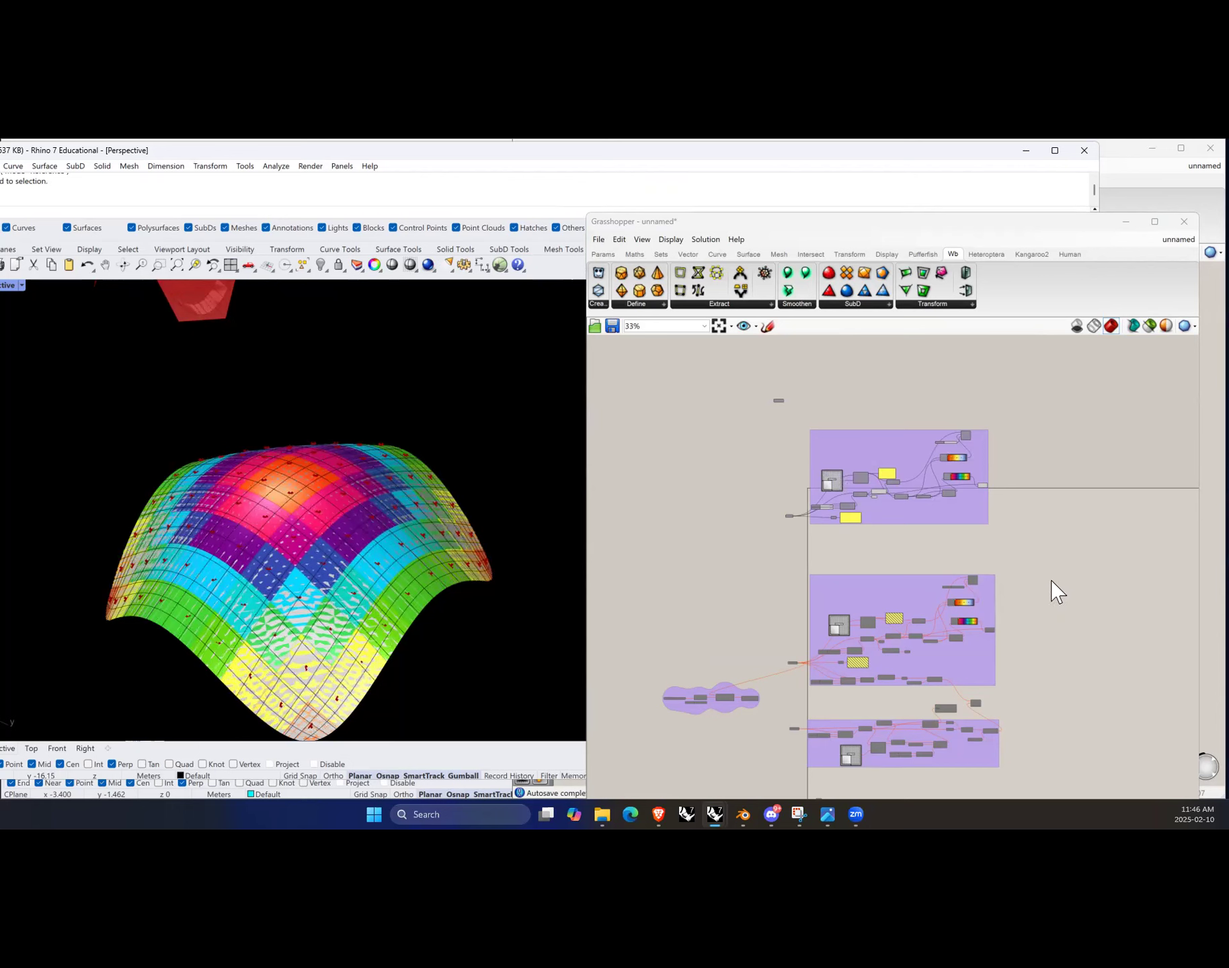
left_click(1070, 557)
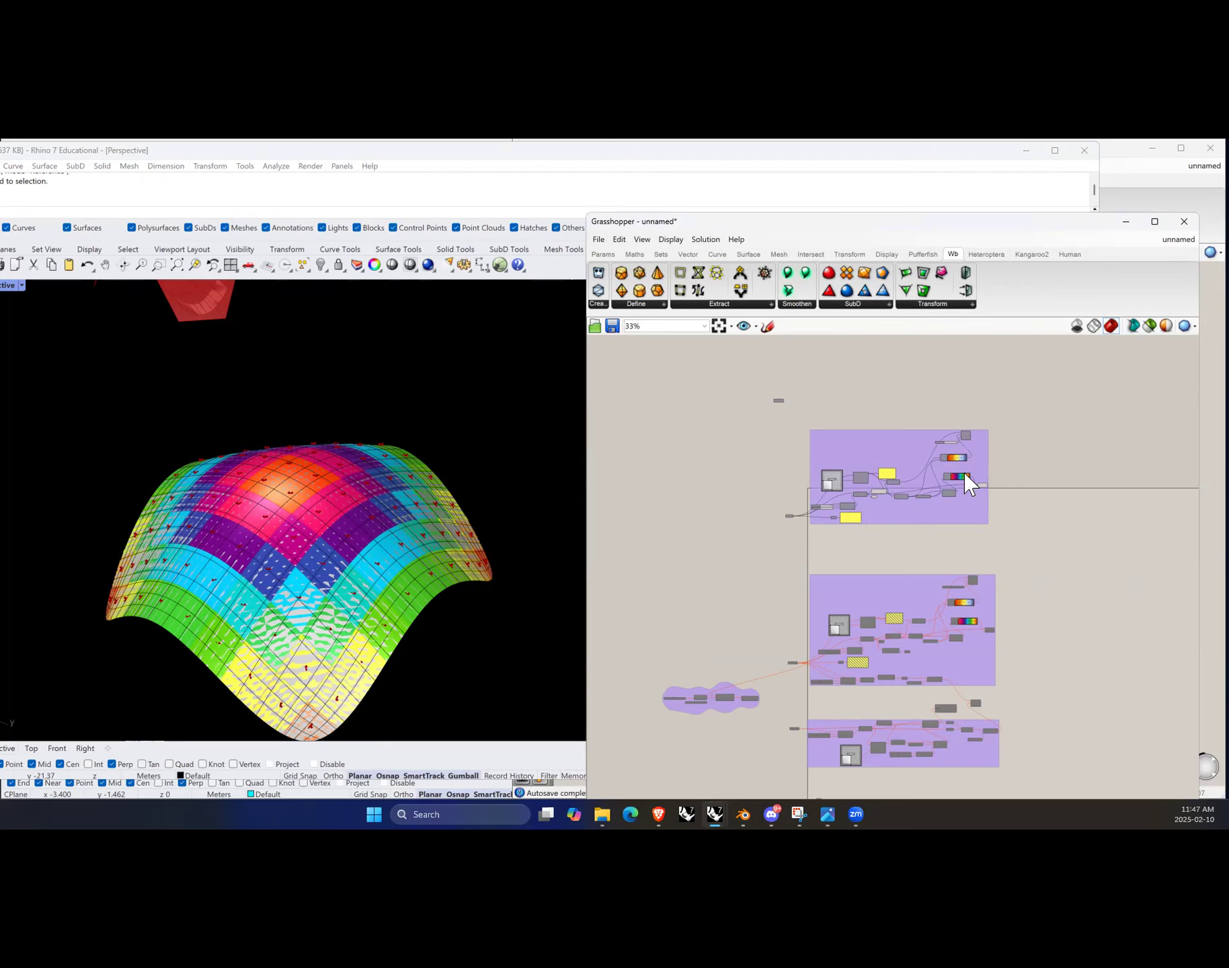
scroll(829, 483, "up", 4)
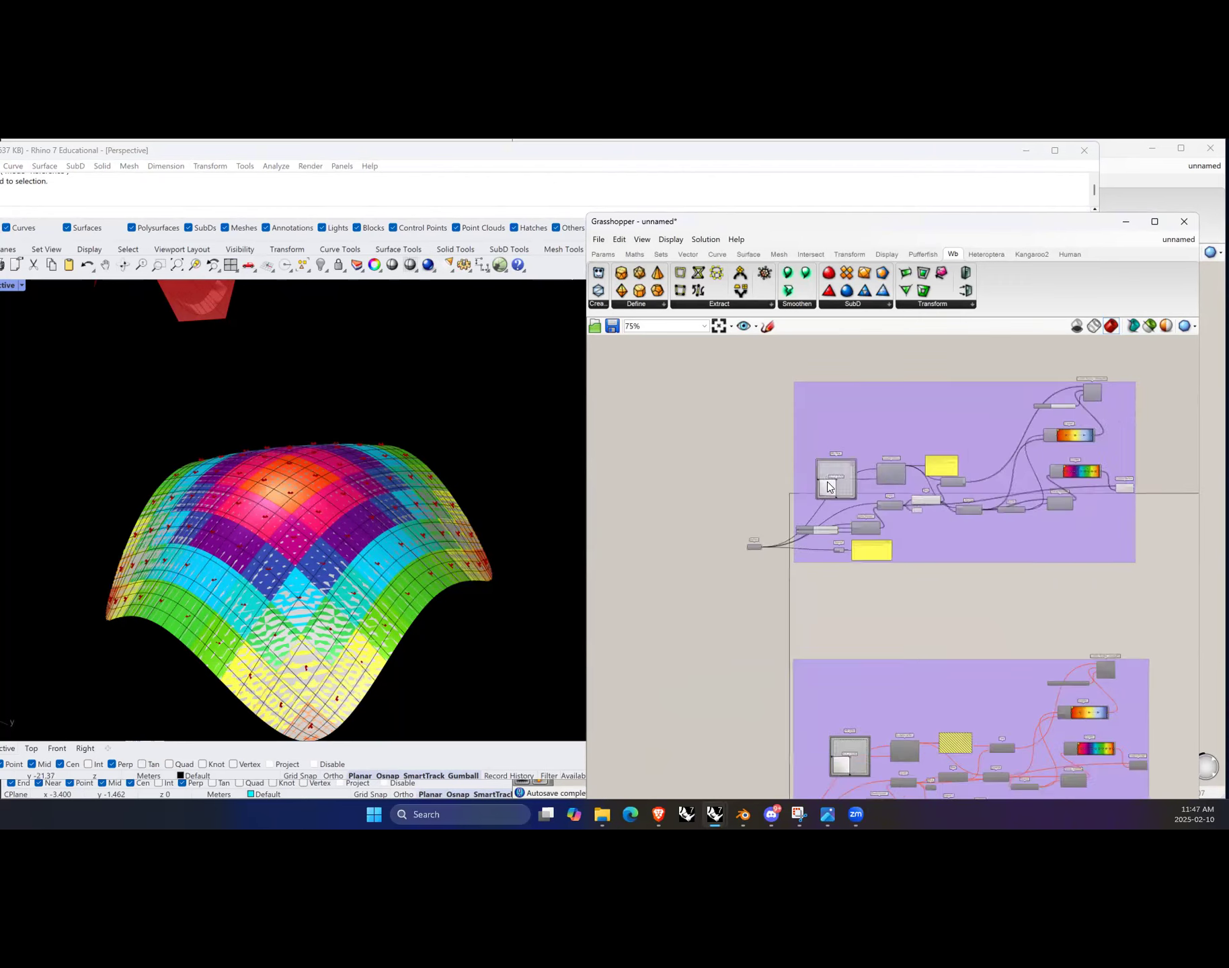
scroll(806, 578, "down", 4)
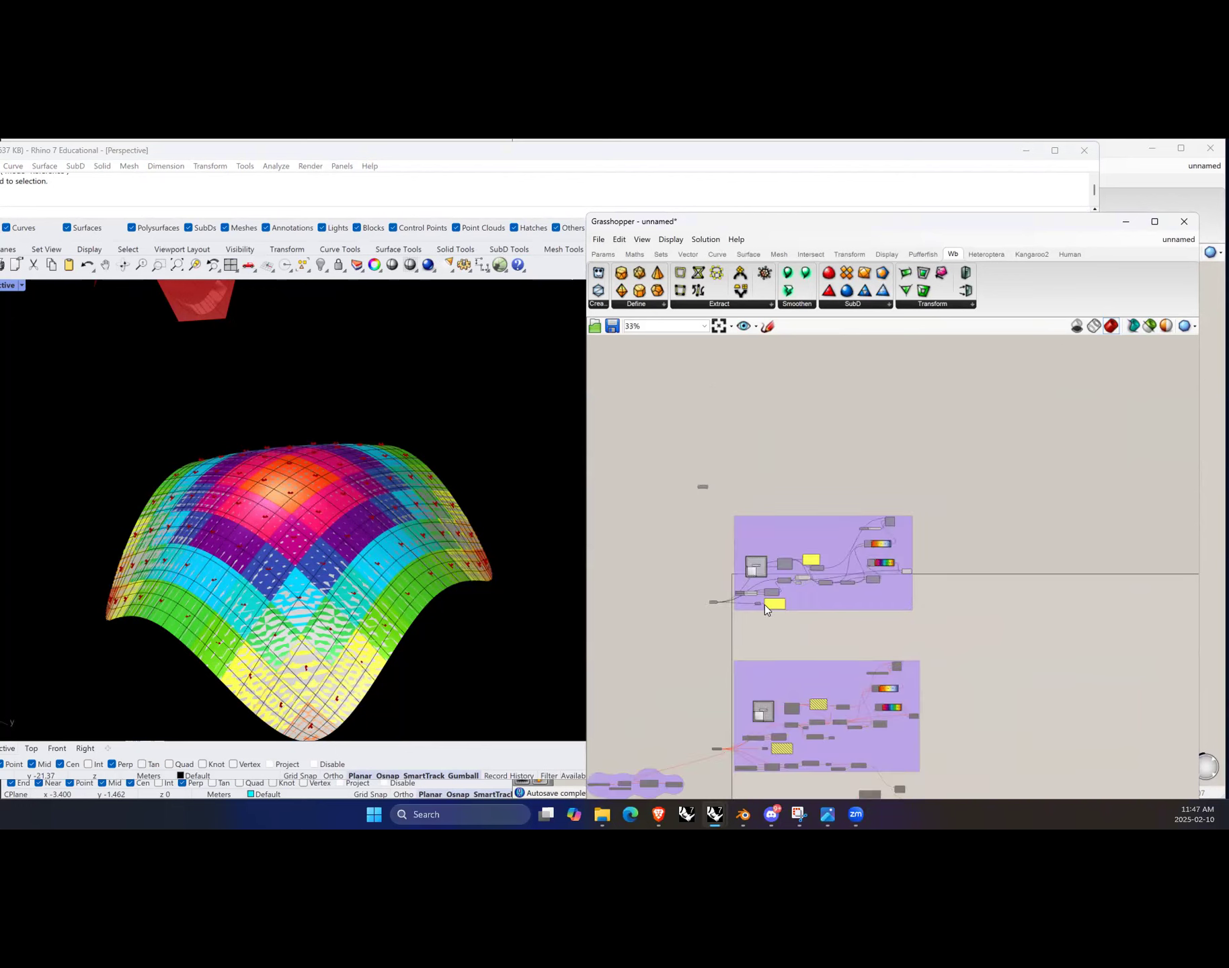
scroll(756, 611, "up", 2)
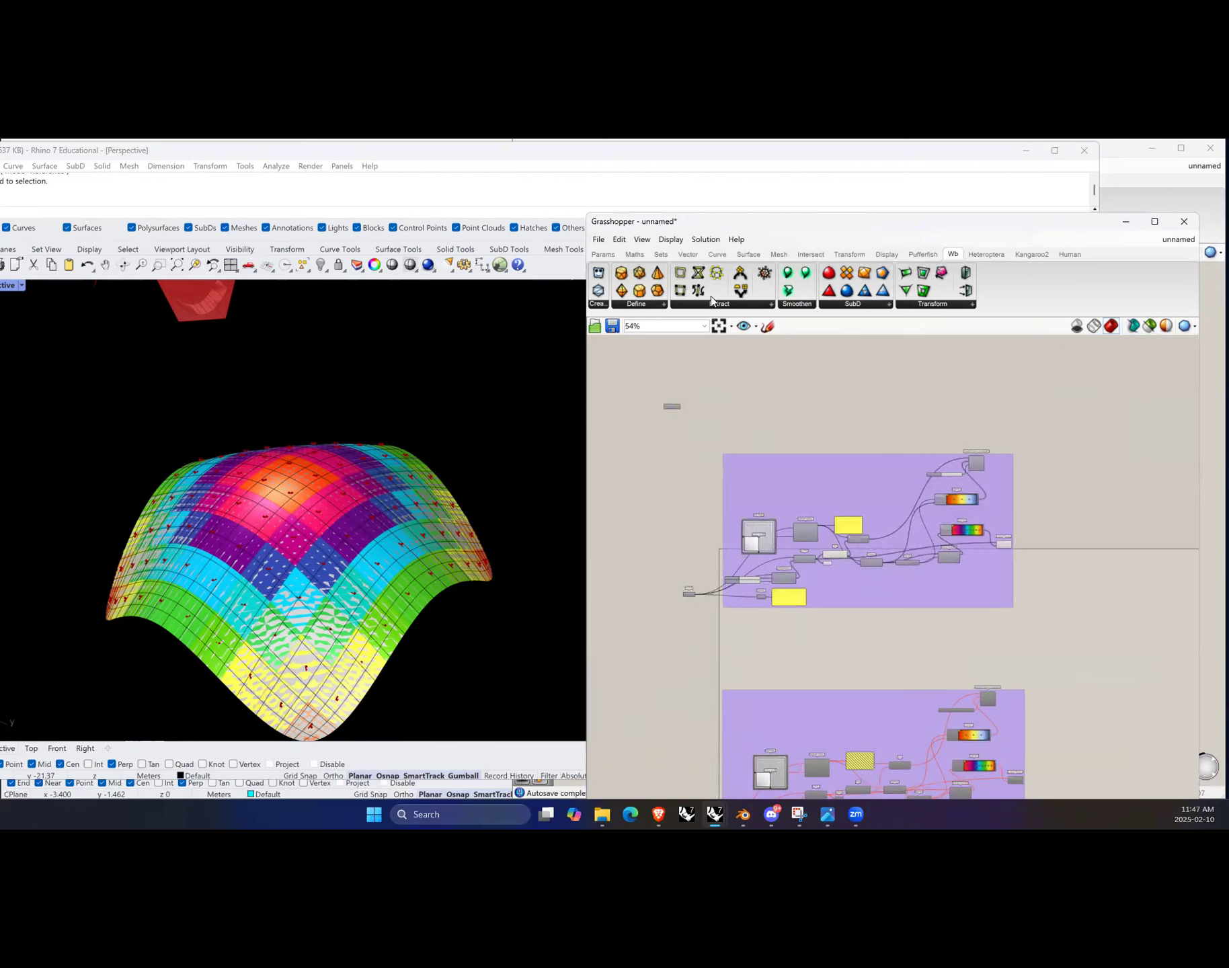
scroll(894, 498, "down", 5)
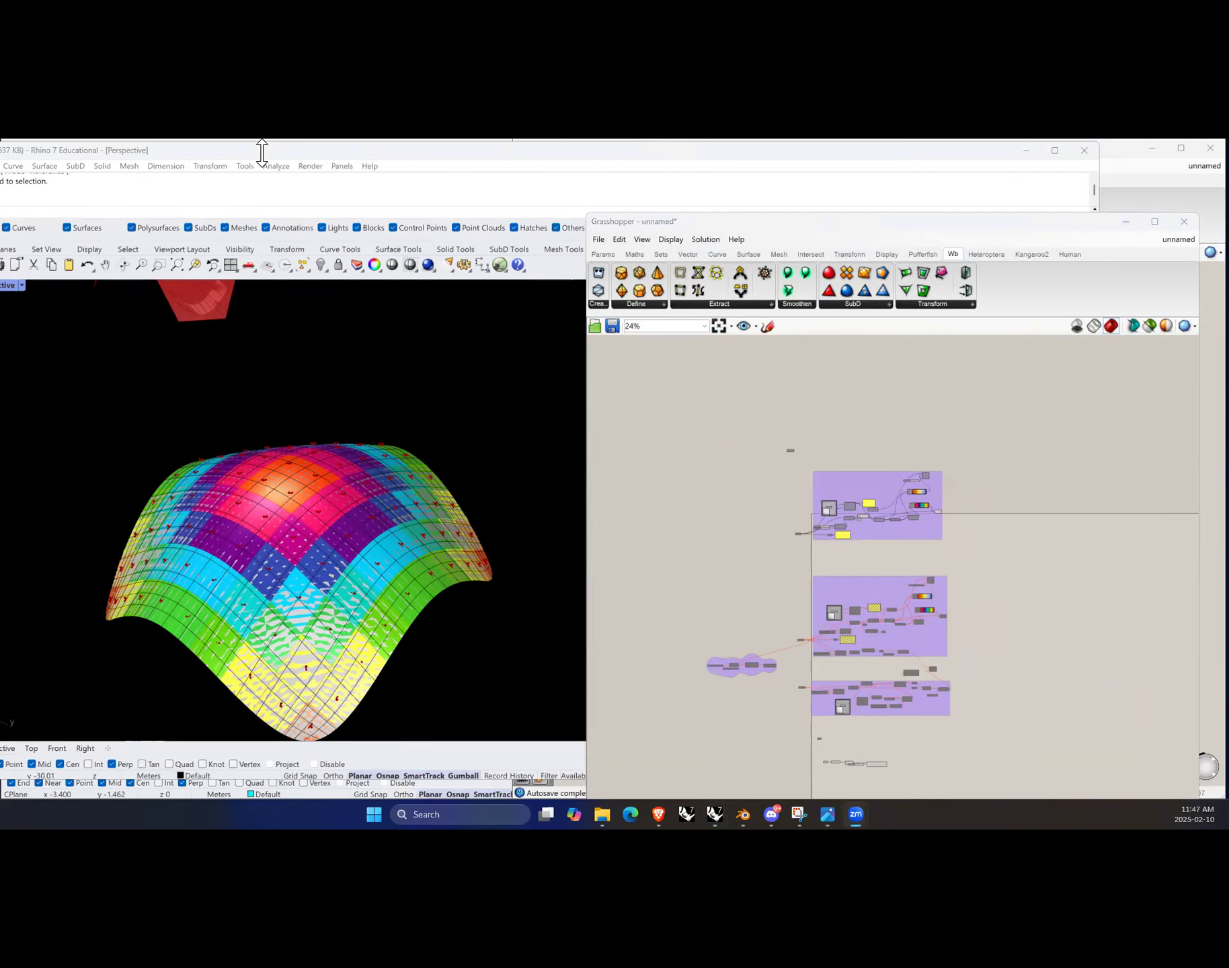
Step: Move the Grasshopper window aside and enlarge the Rhino window to view all the forms
left_click_drag(841, 226, 0, 396)
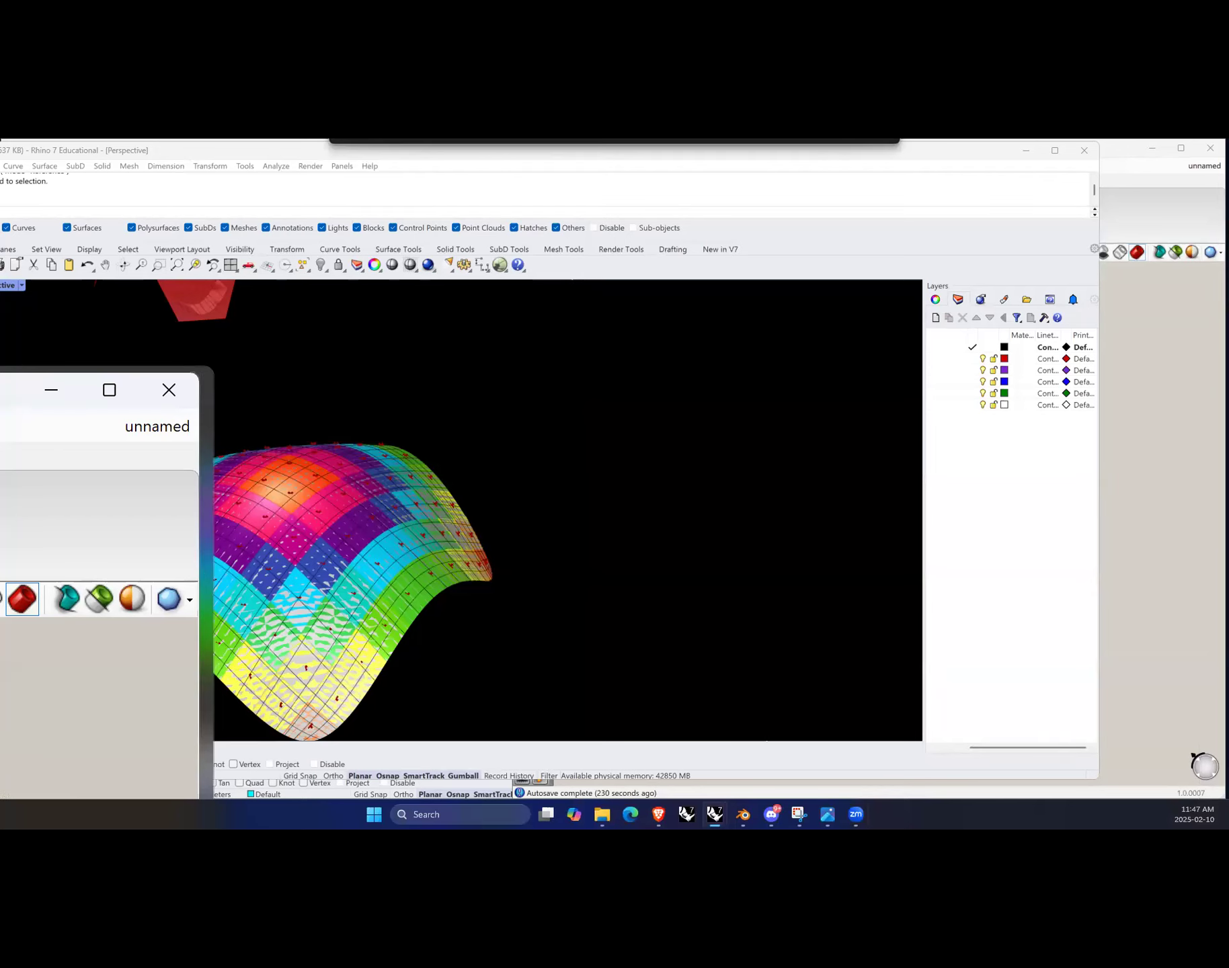
left_click_drag(0, 396, 0, 383)
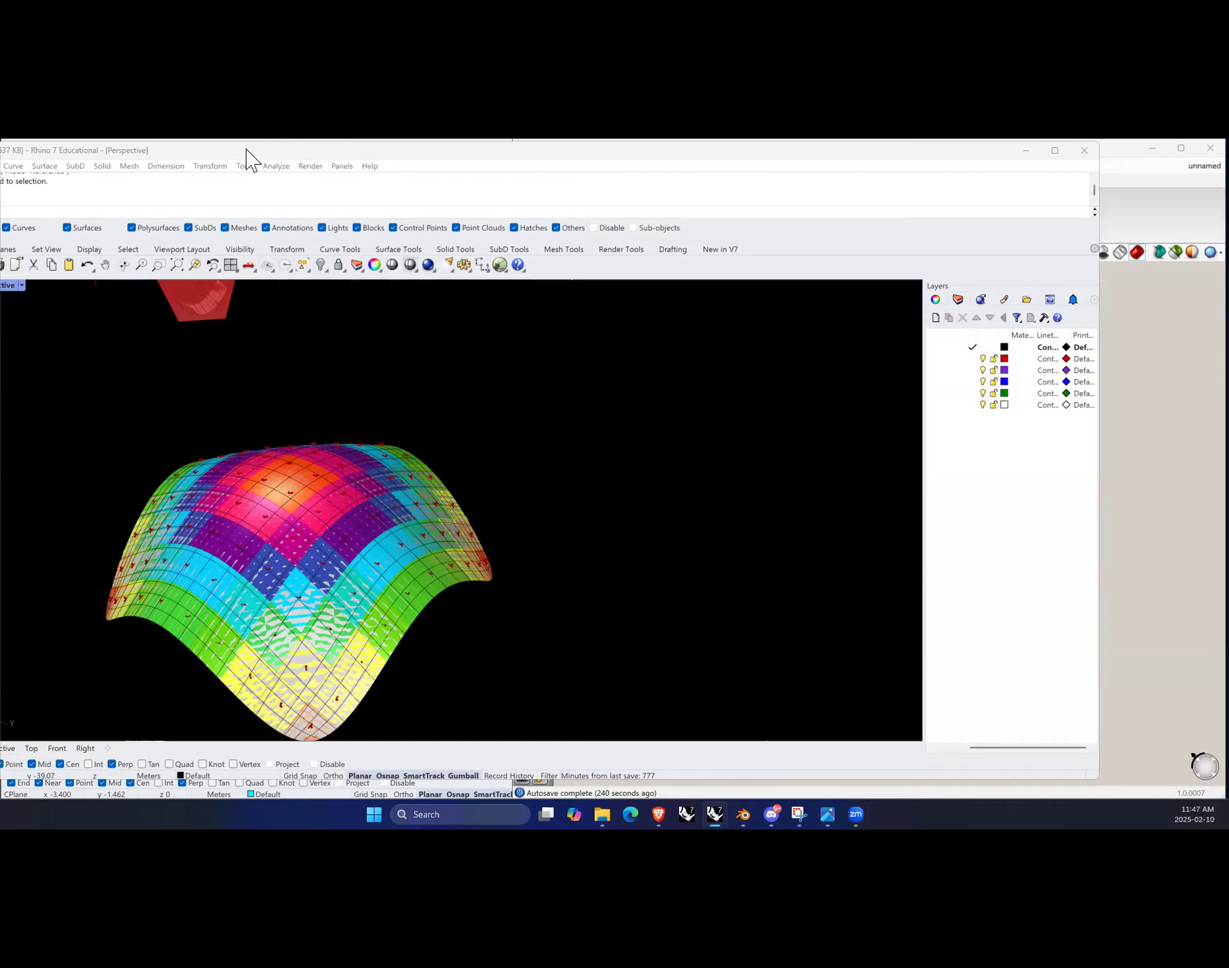
left_click_drag(246, 149, 317, 149)
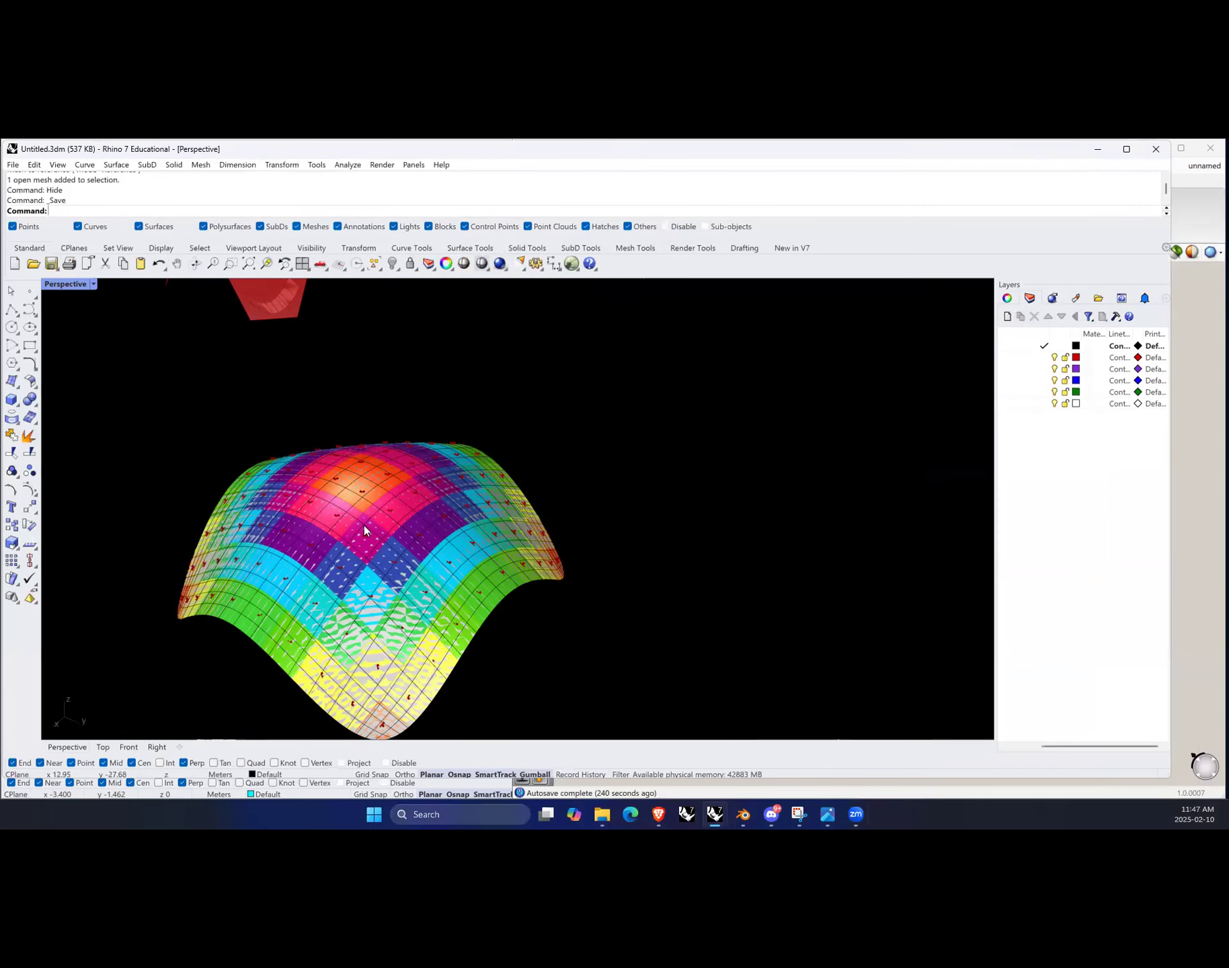
scroll(364, 525, "down", 5)
right_click_drag(442, 510, 541, 535)
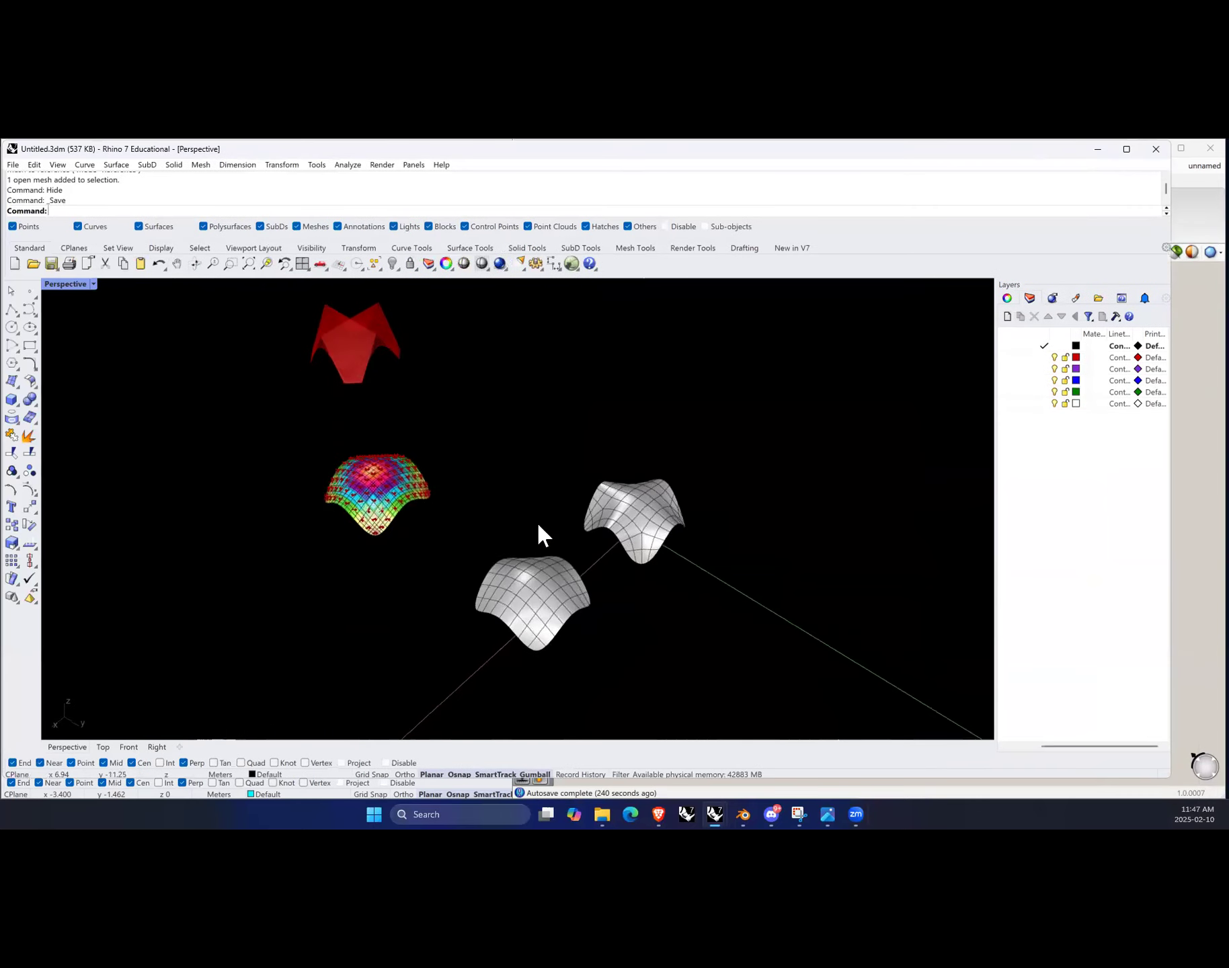
Step: Save the Rhino model as 10Feb25-B2GH in the 04-BlendertoGH folder
left_click(14, 166)
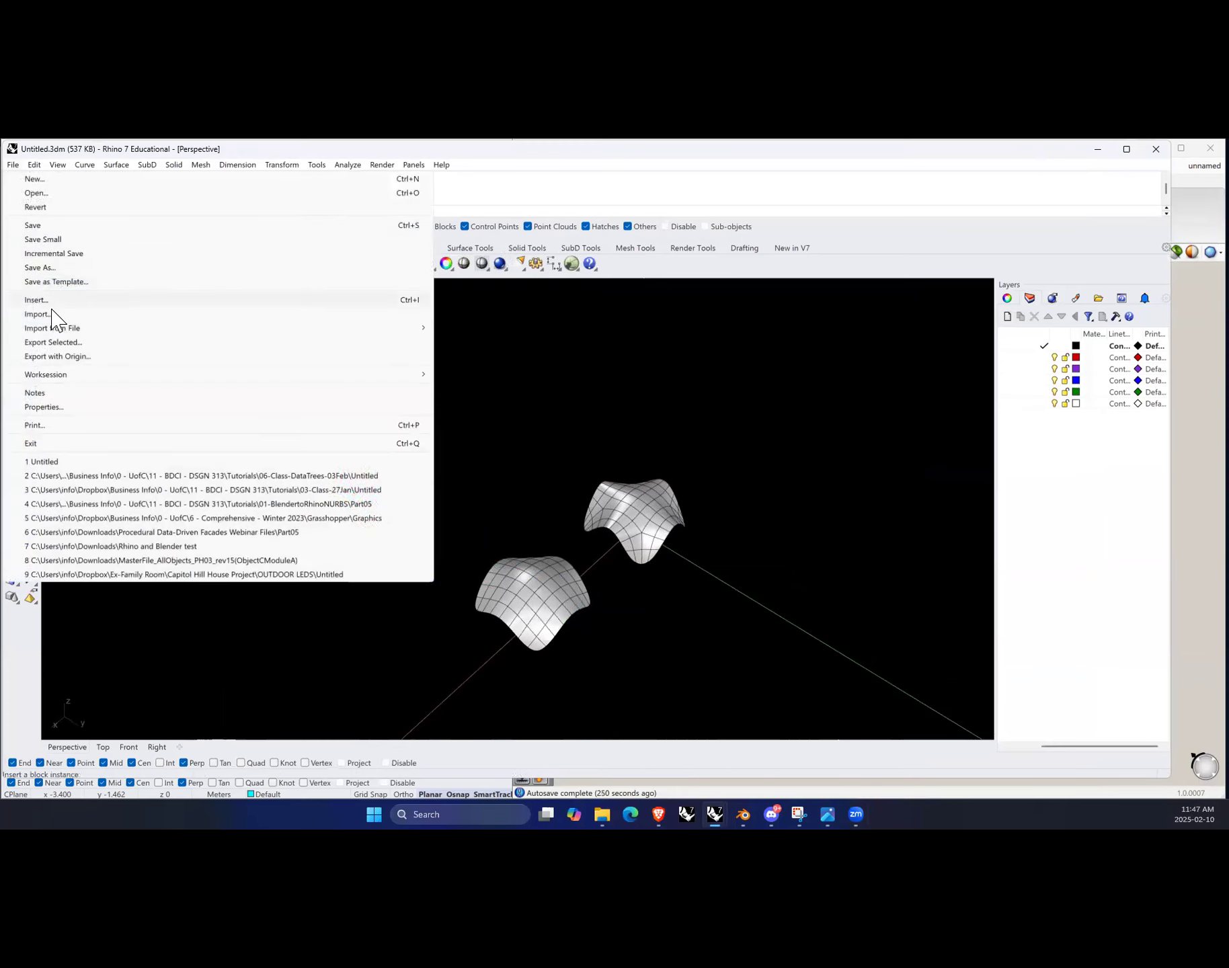
left_click(652, 226)
left_click(13, 165)
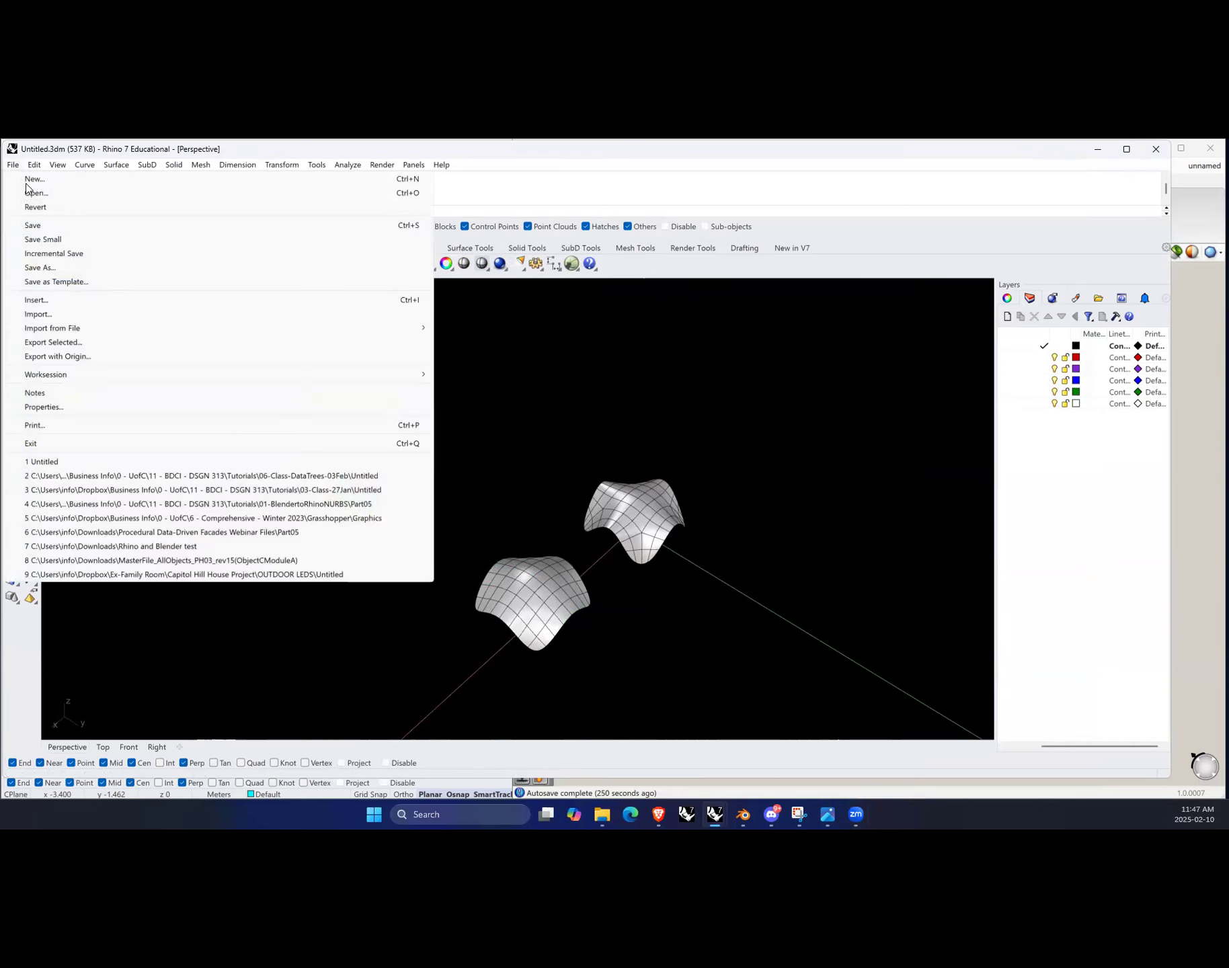
left_click(54, 265)
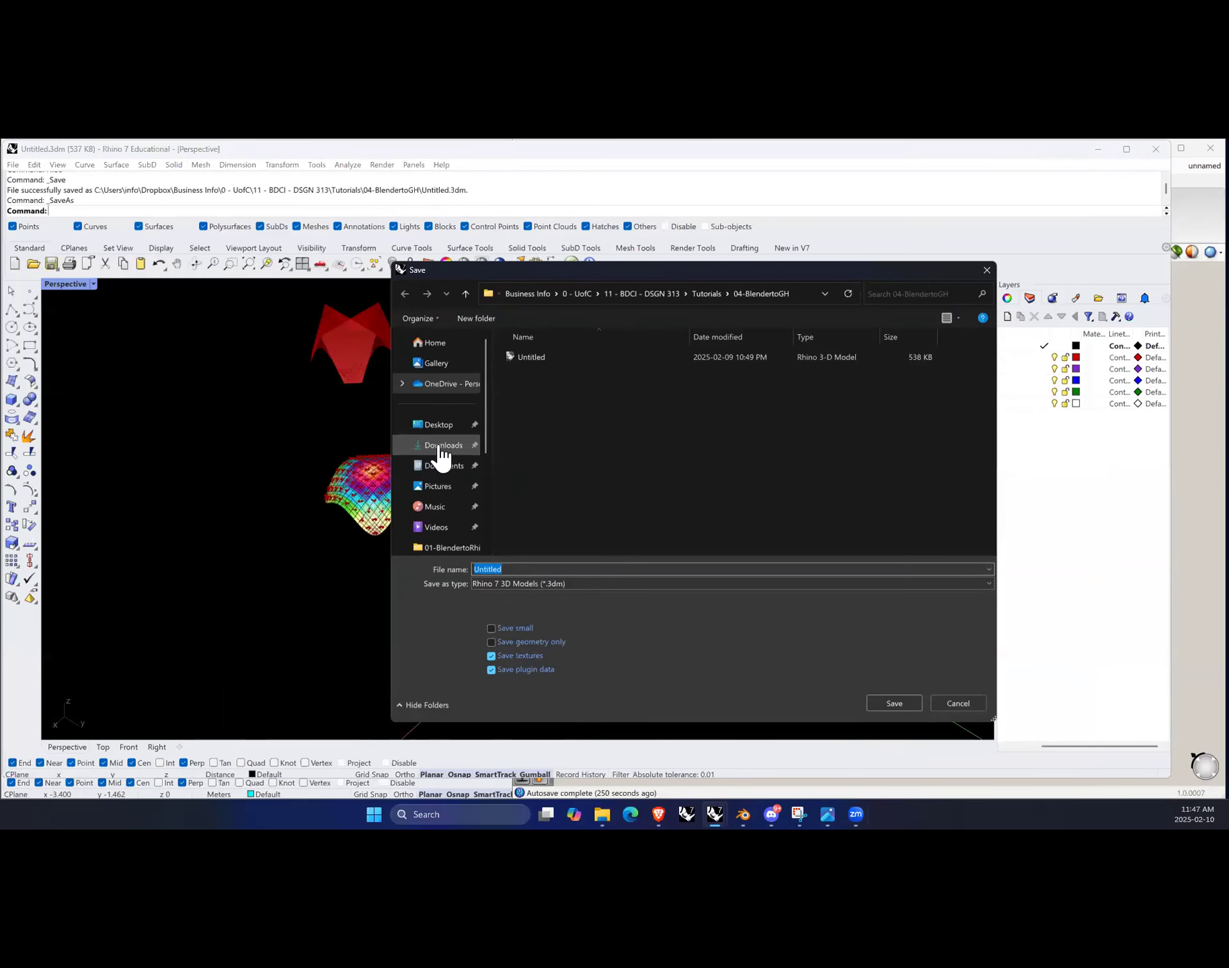
left_click(511, 570)
left_click_drag(511, 570, 453, 573)
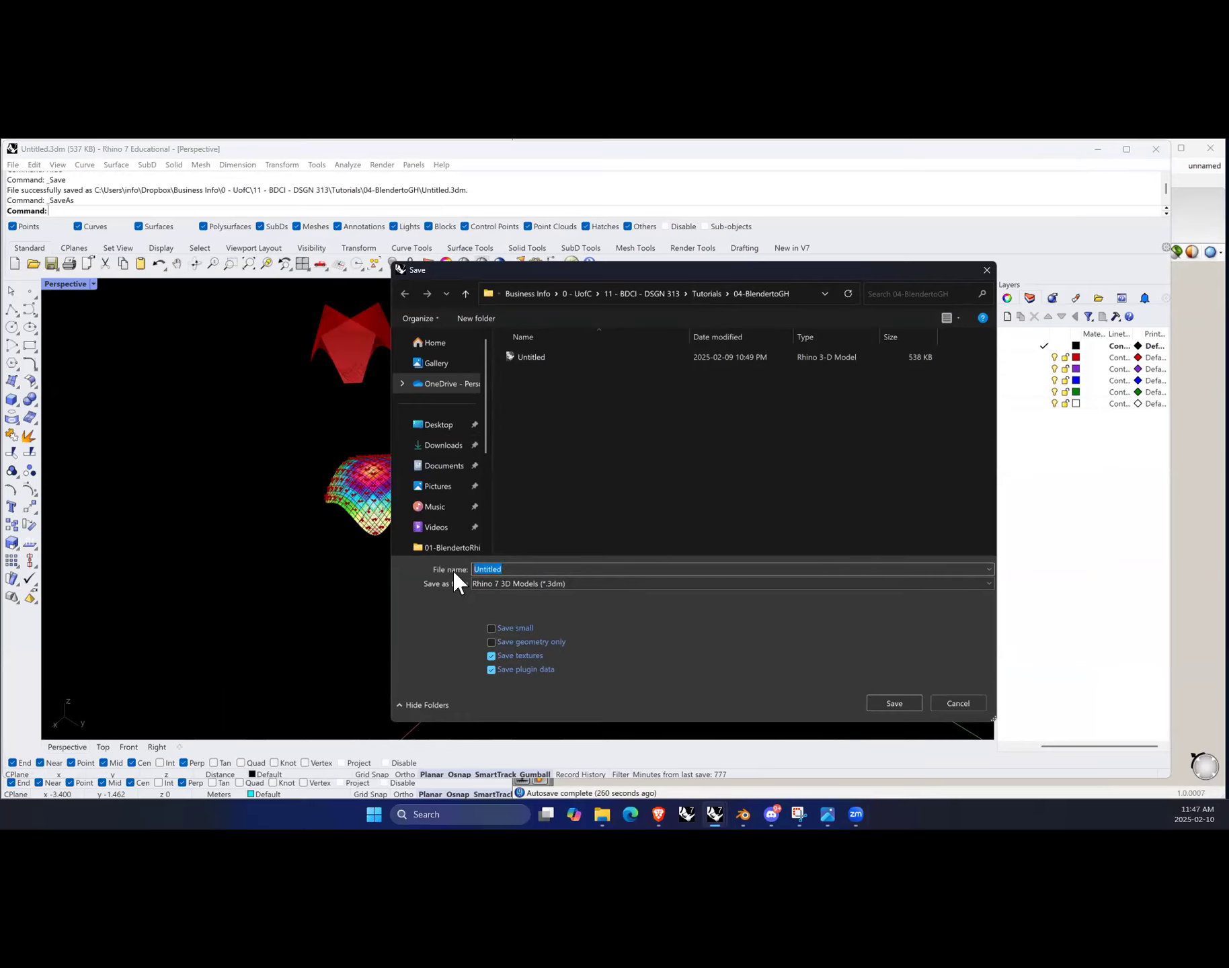
type("10Feb25-B2GH")
left_click(898, 704)
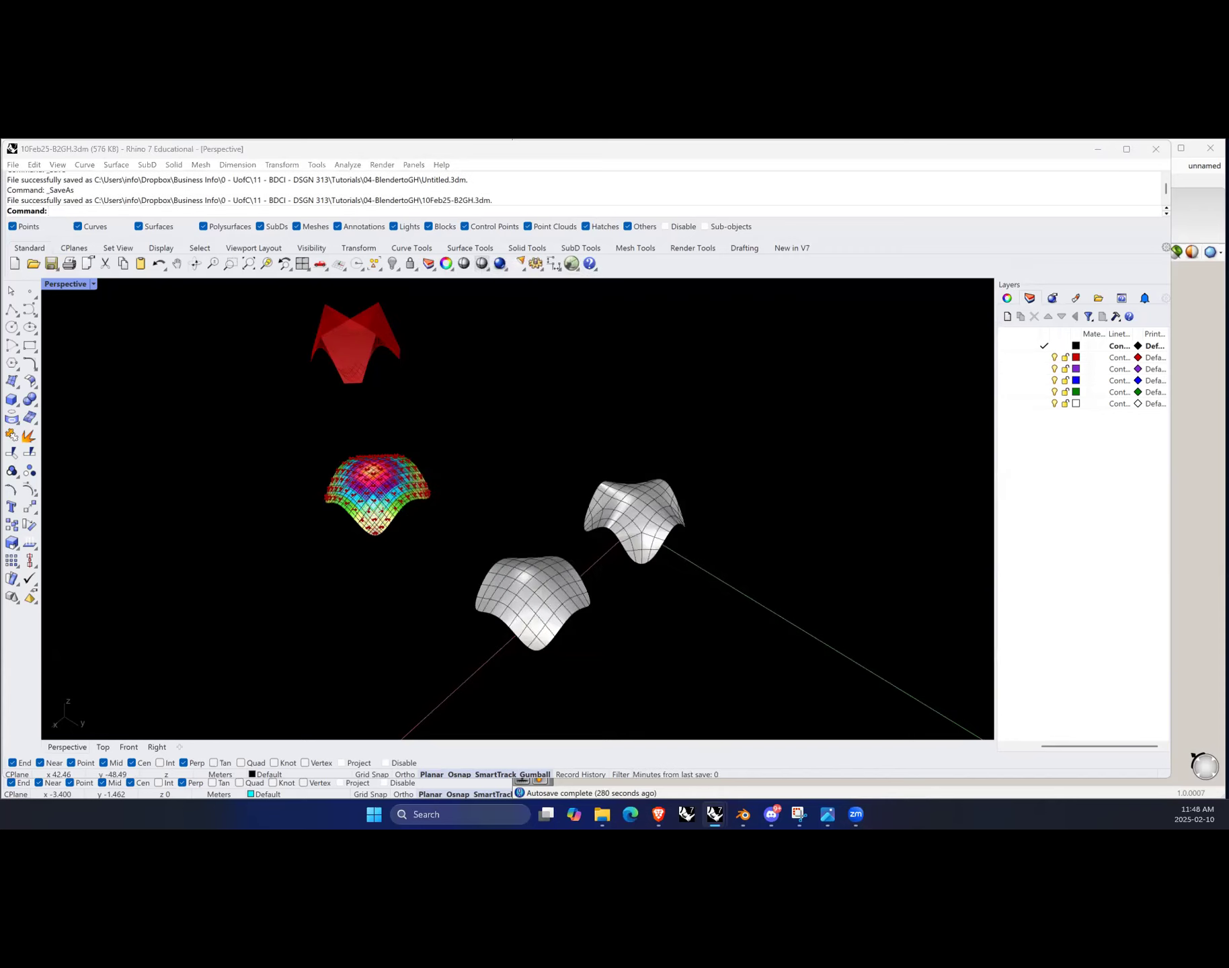
left_click(602, 815)
mouse_move(602, 816)
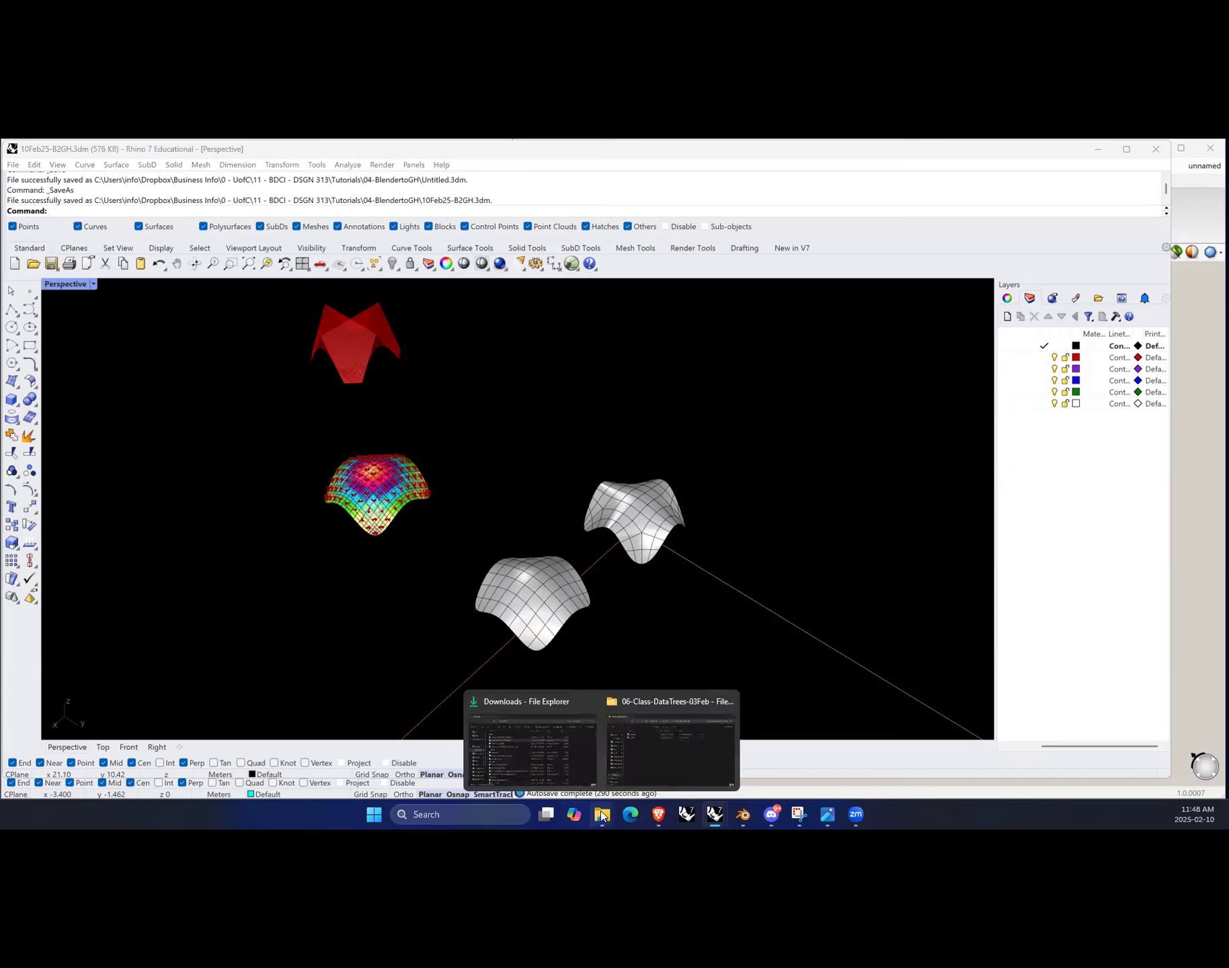
left_click(563, 759)
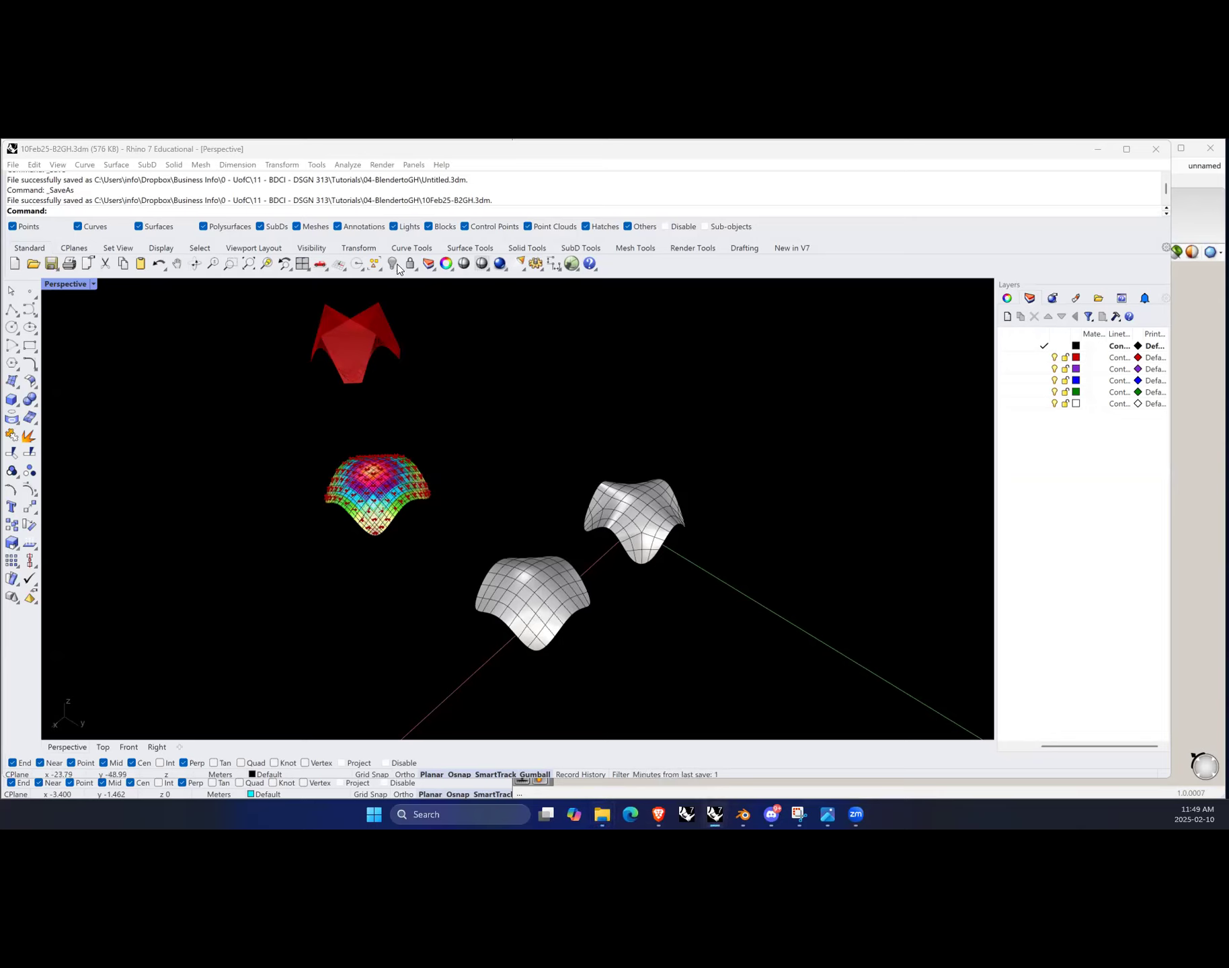
Step: Snap the Rhino window to the left half of the screen beside Grasshopper
left_click(380, 153)
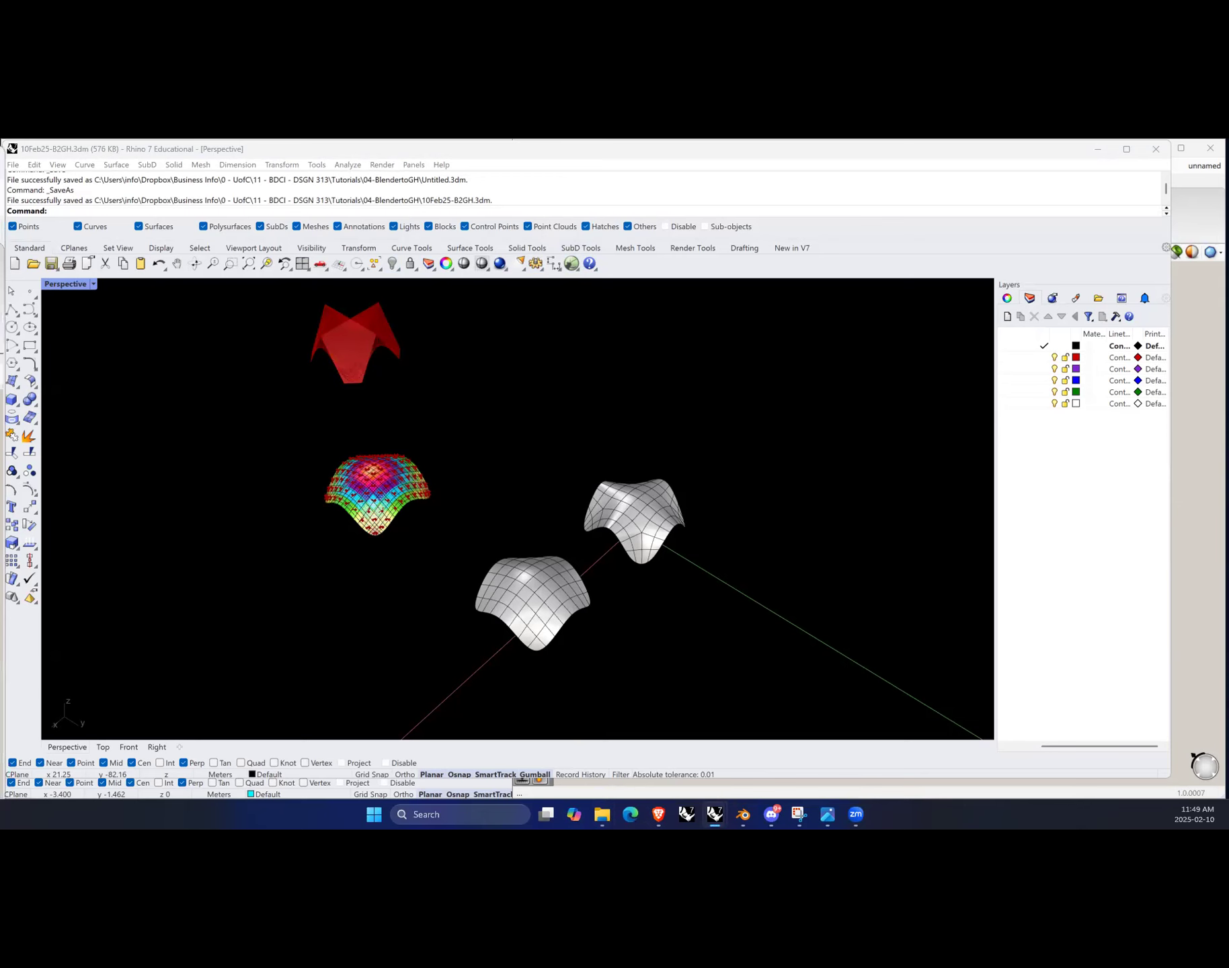
key("super+Right")
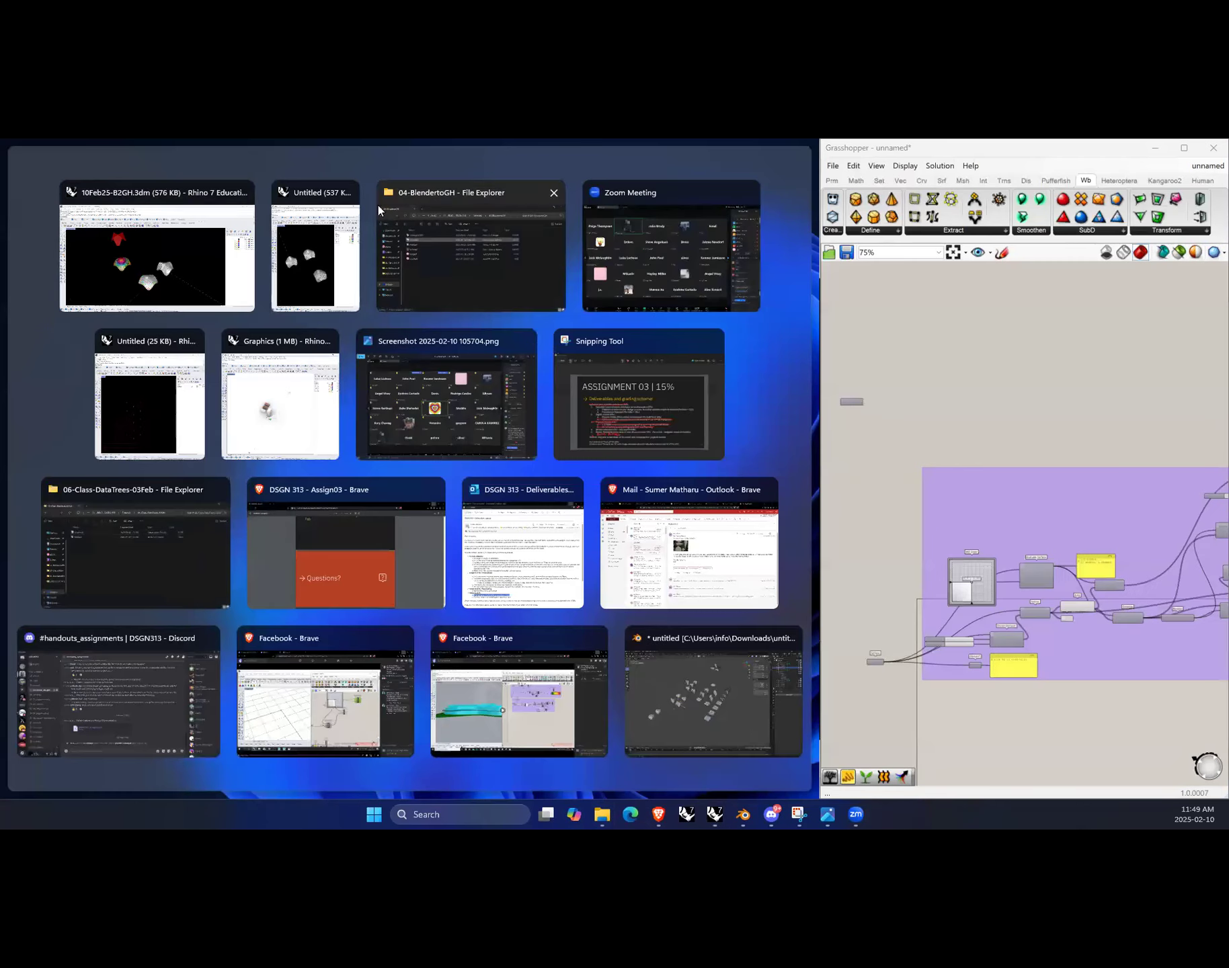
left_click(162, 264)
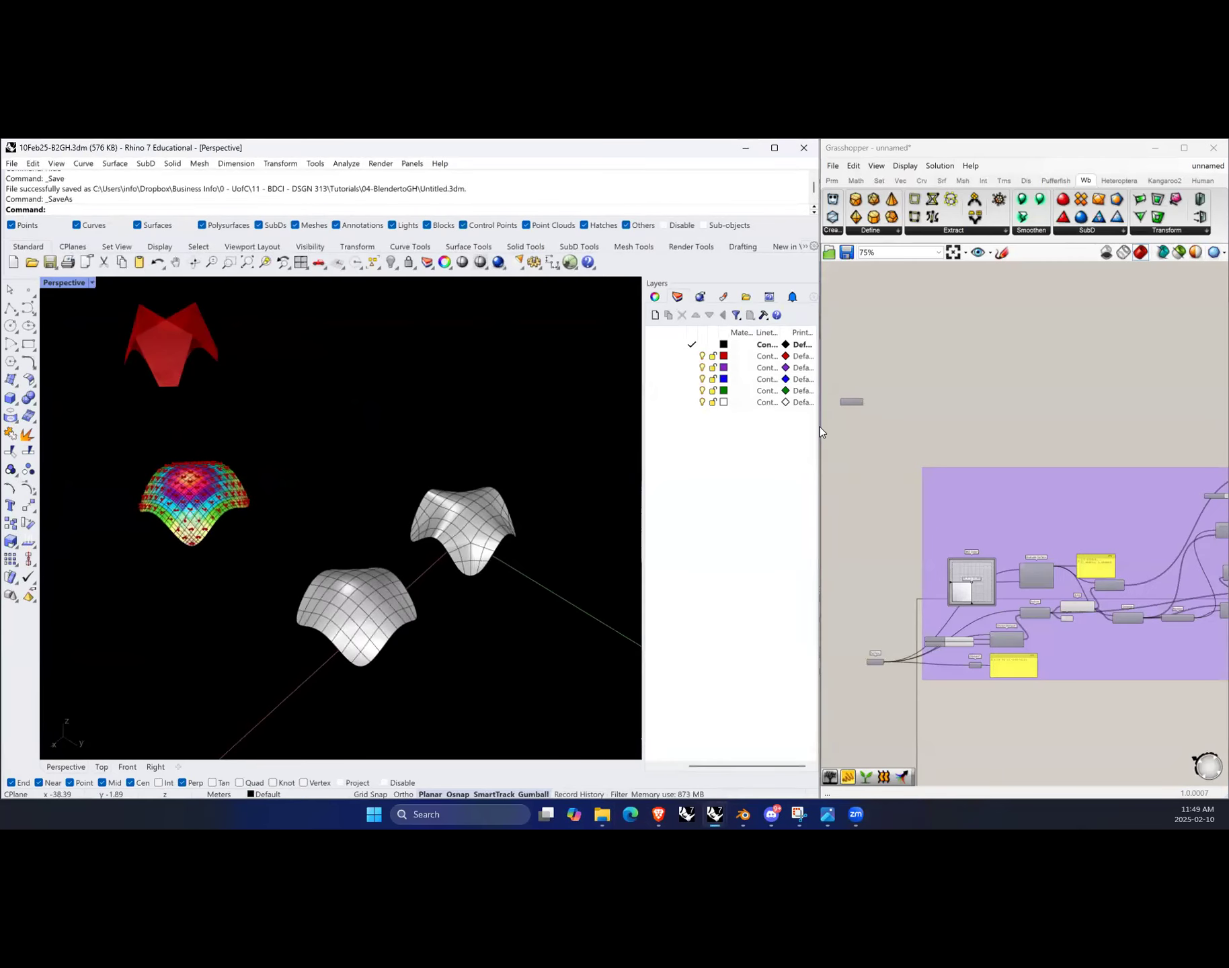
Step: Narrow the Layers panel and adjust the split between the Rhino and Grasshopper windows
left_click_drag(640, 447, 702, 449)
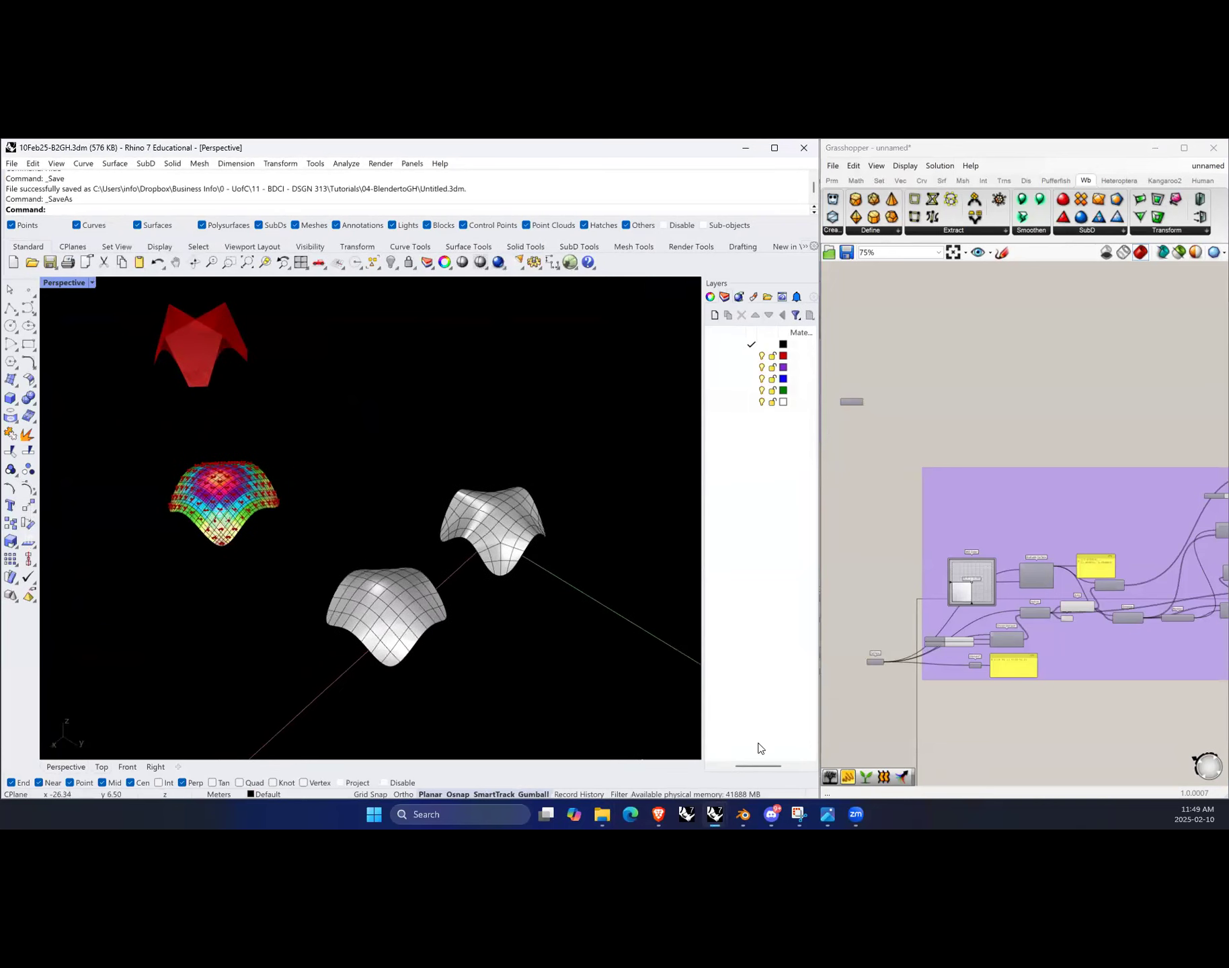
left_click_drag(769, 766, 748, 765)
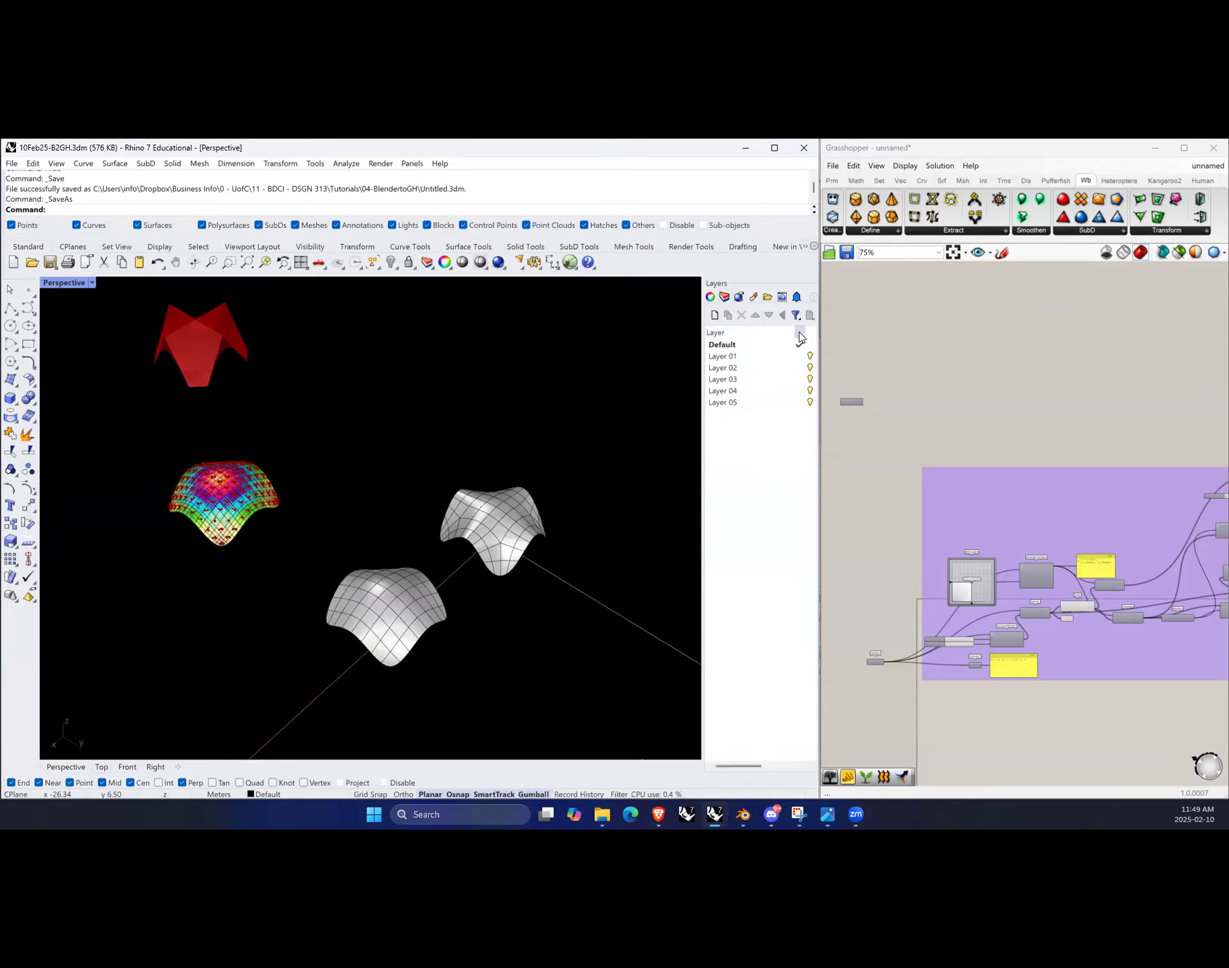
left_click_drag(796, 332, 749, 338)
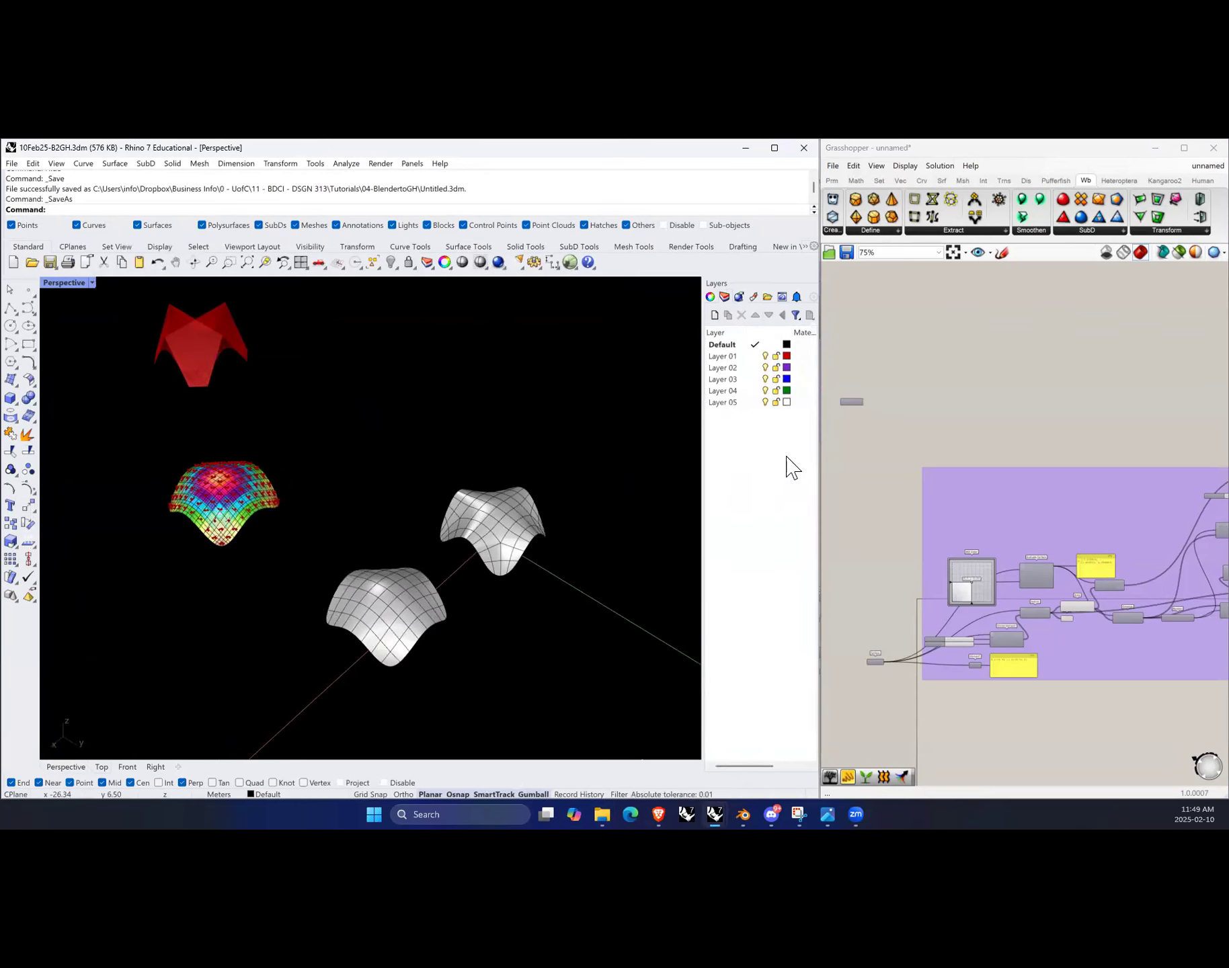
left_click(817, 197)
left_click_drag(818, 198, 849, 231)
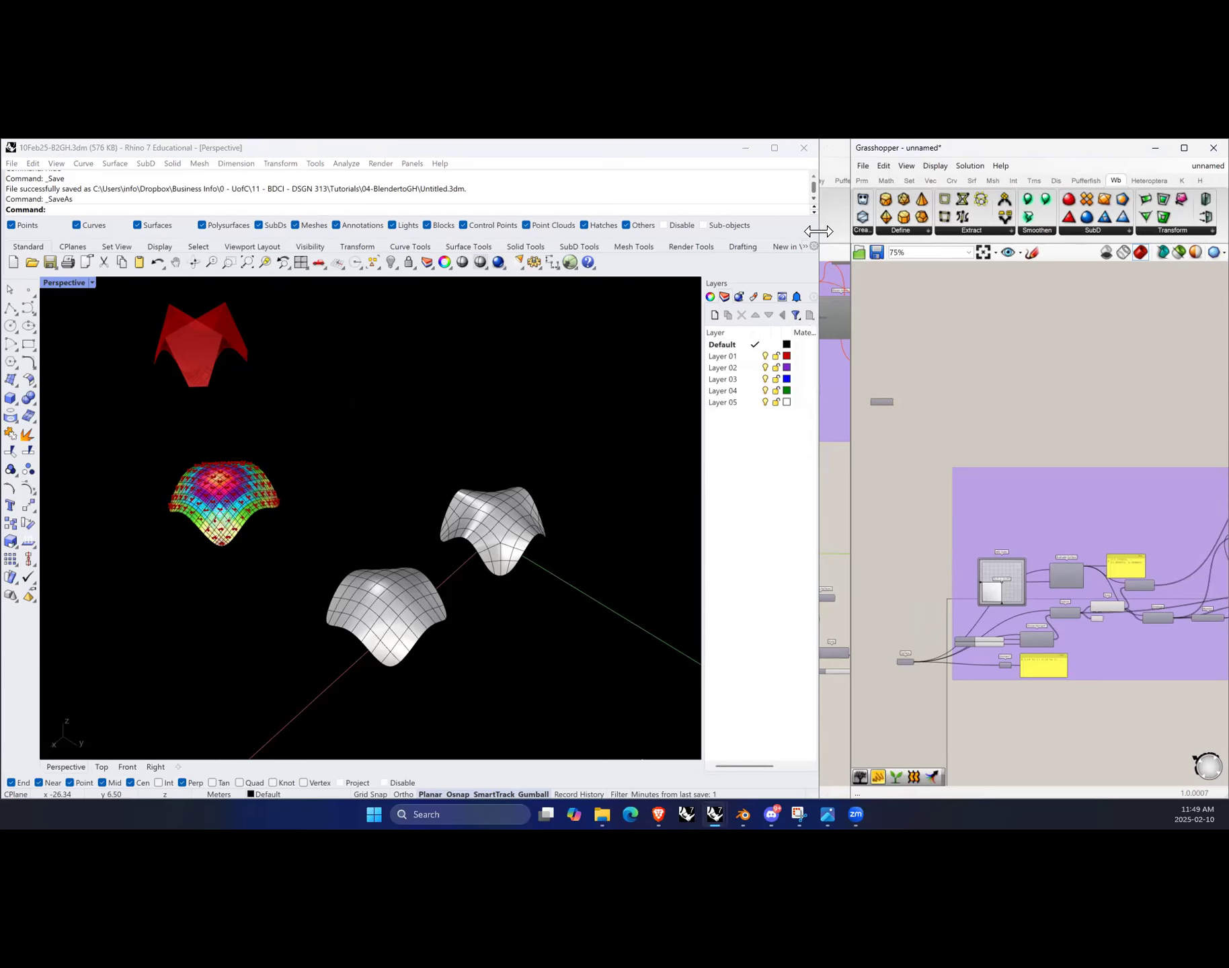
left_click_drag(818, 231, 625, 289)
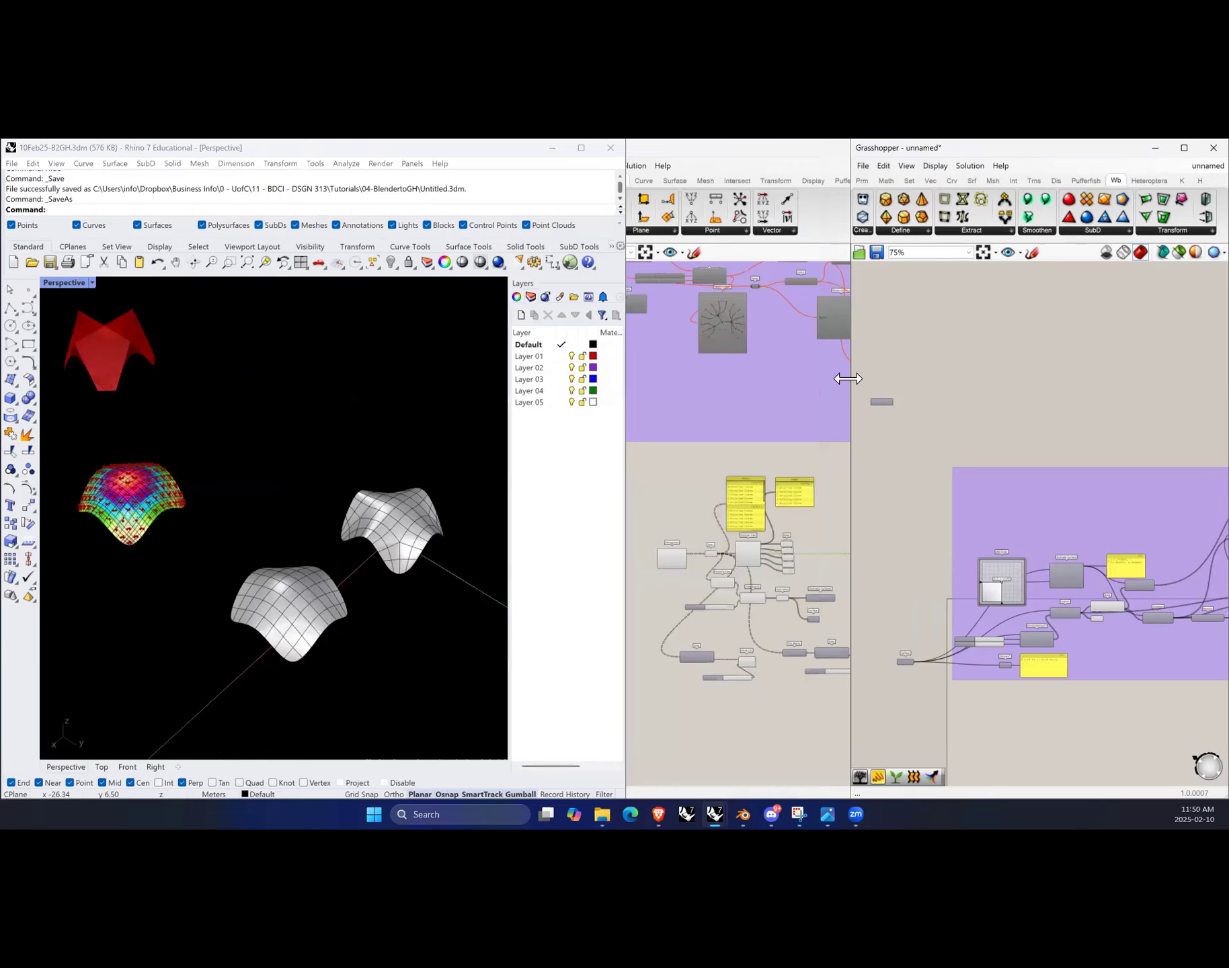
left_click_drag(848, 379, 622, 379)
scroll(883, 469, "down", 4)
scroll(842, 661, "up", 3)
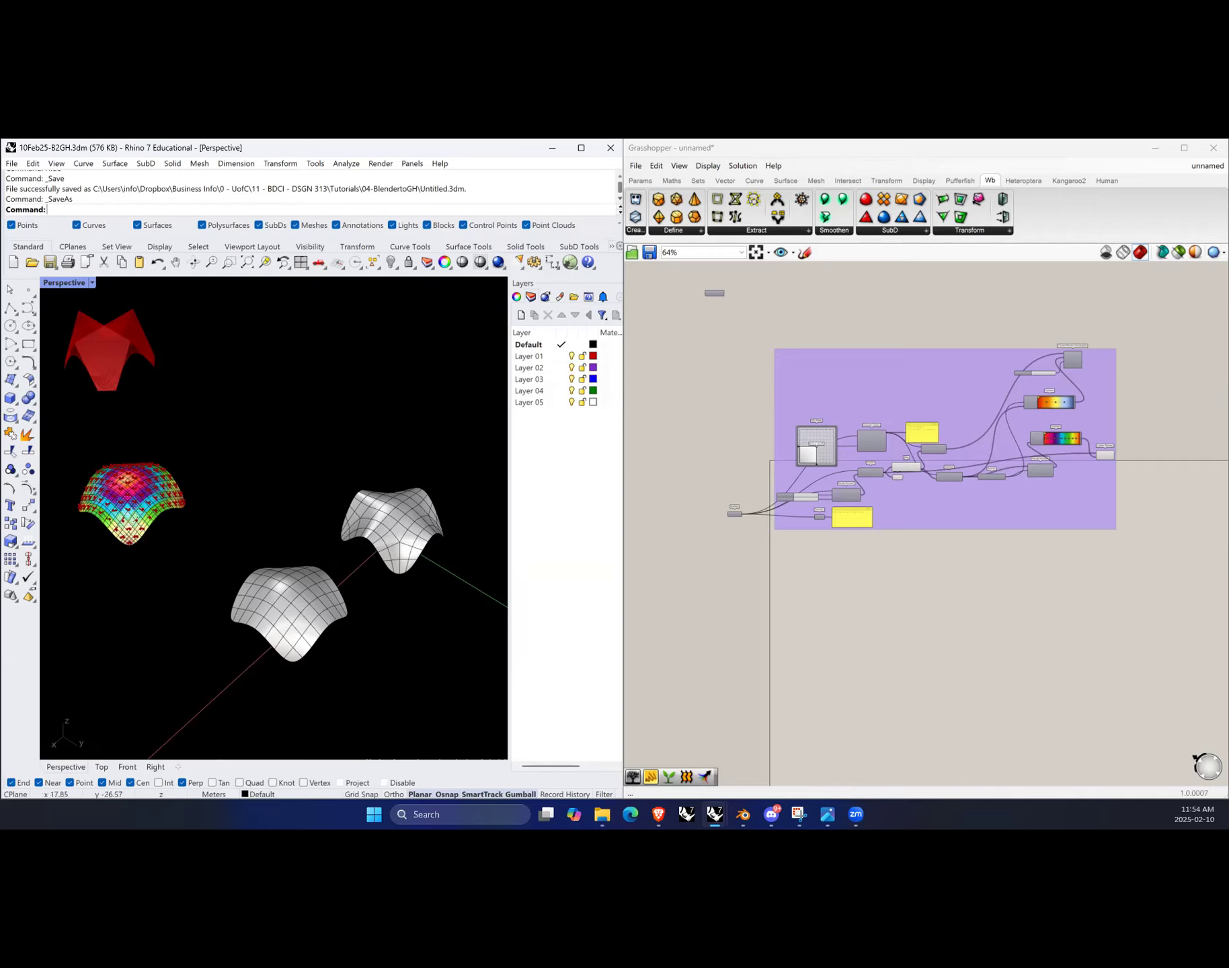
Step: Select the white SubD forms in the viewport and inspect them from different angles
mouse_move(602, 814)
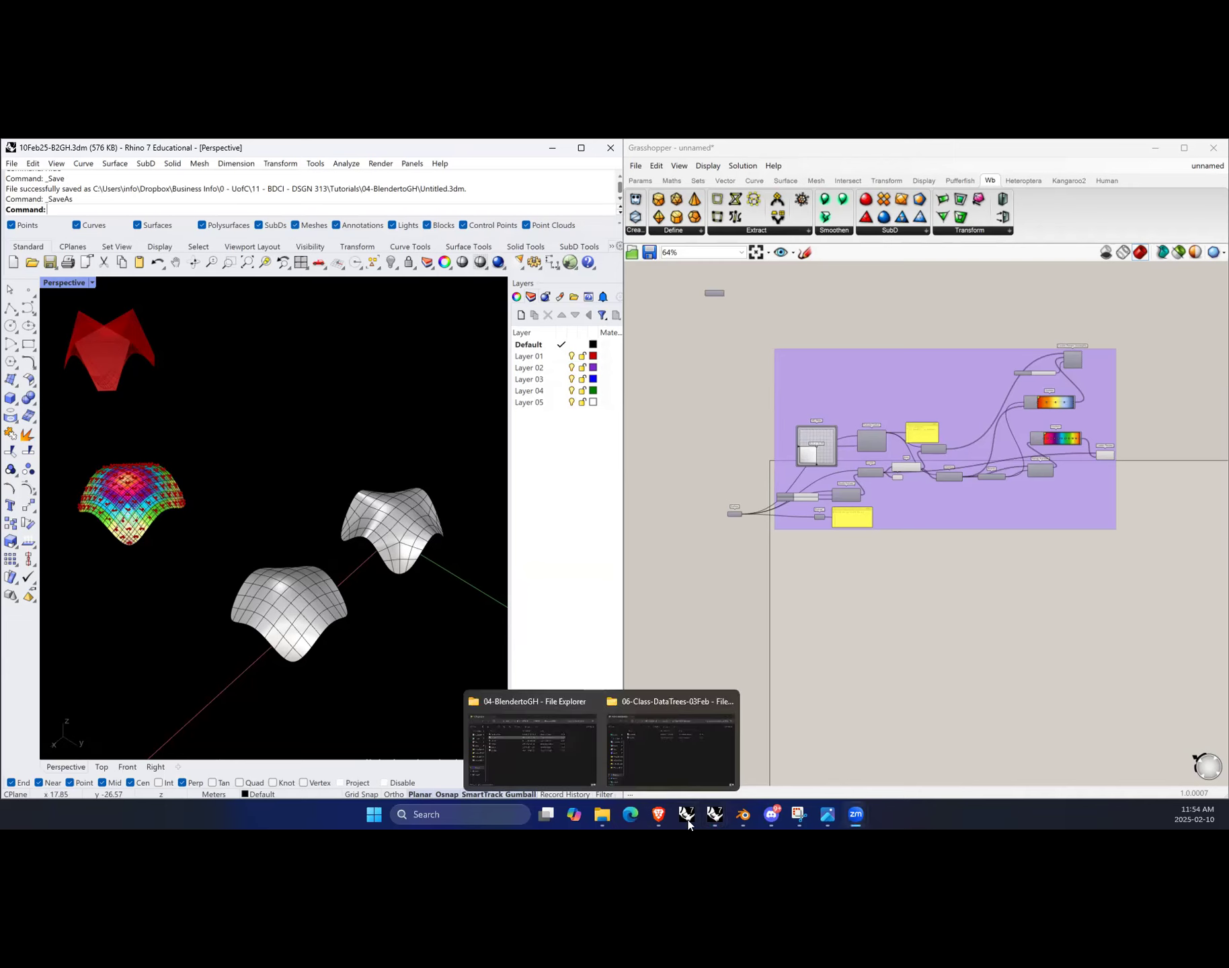
left_click(396, 527)
left_click(418, 638)
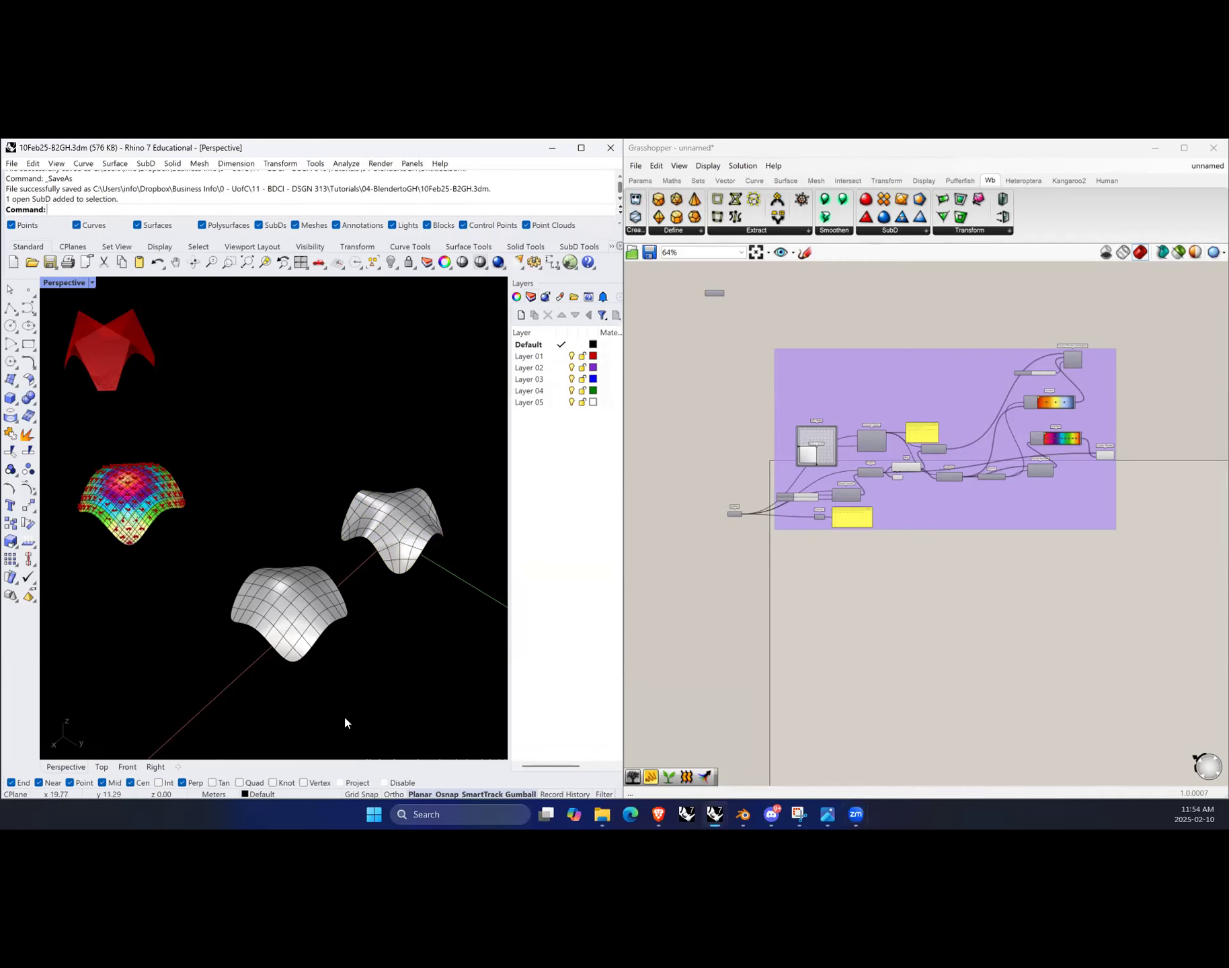
right_click_drag(287, 617, 328, 639)
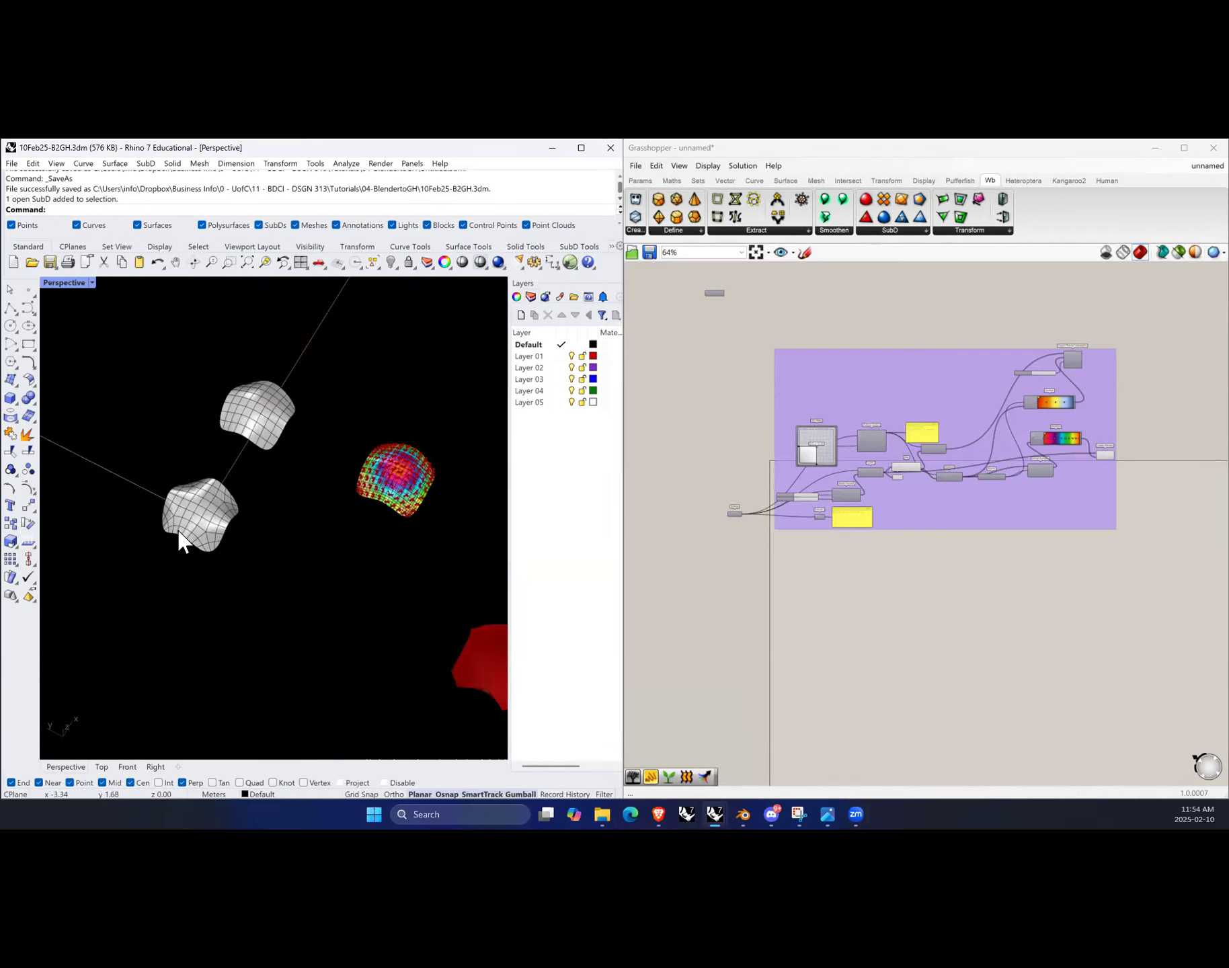
scroll(185, 531, "up", 3)
left_click(215, 504)
right_click_drag(369, 560, 348, 549)
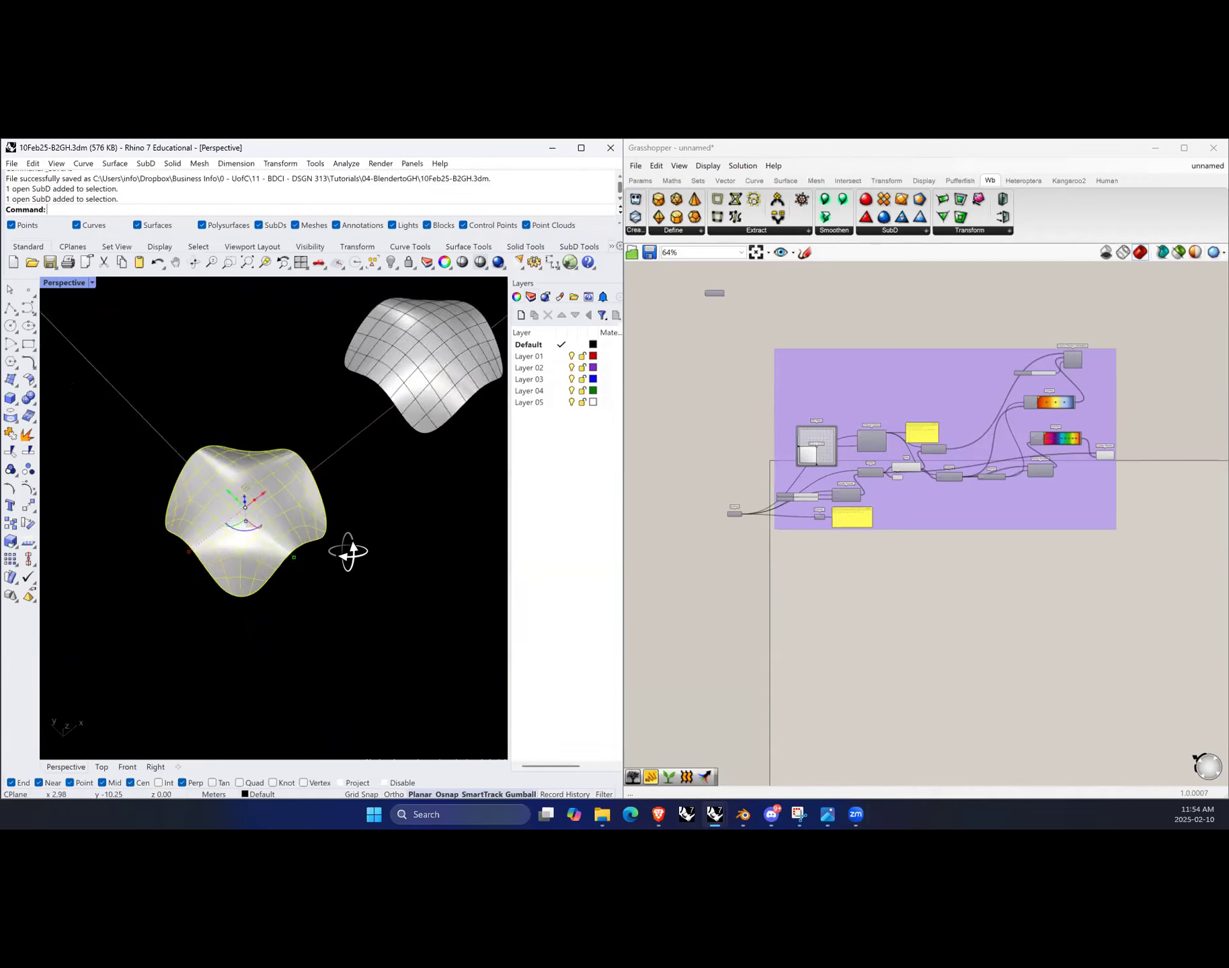
scroll(348, 549, "down", 5)
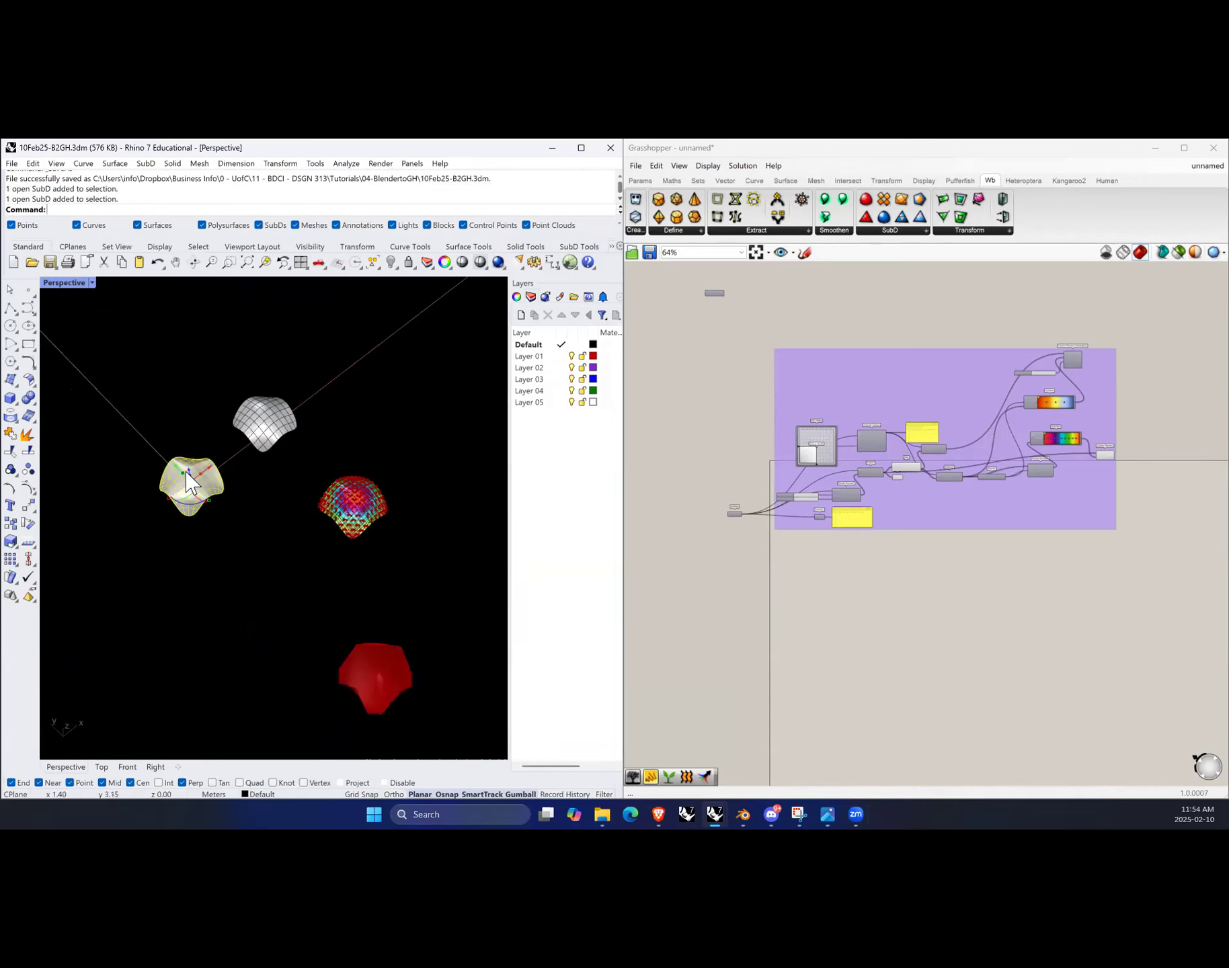
Step: Zoom in and out around the selected SubD forms in the Rhino viewport to inspect them
scroll(186, 480, "up", 4)
scroll(221, 493, "up", 4)
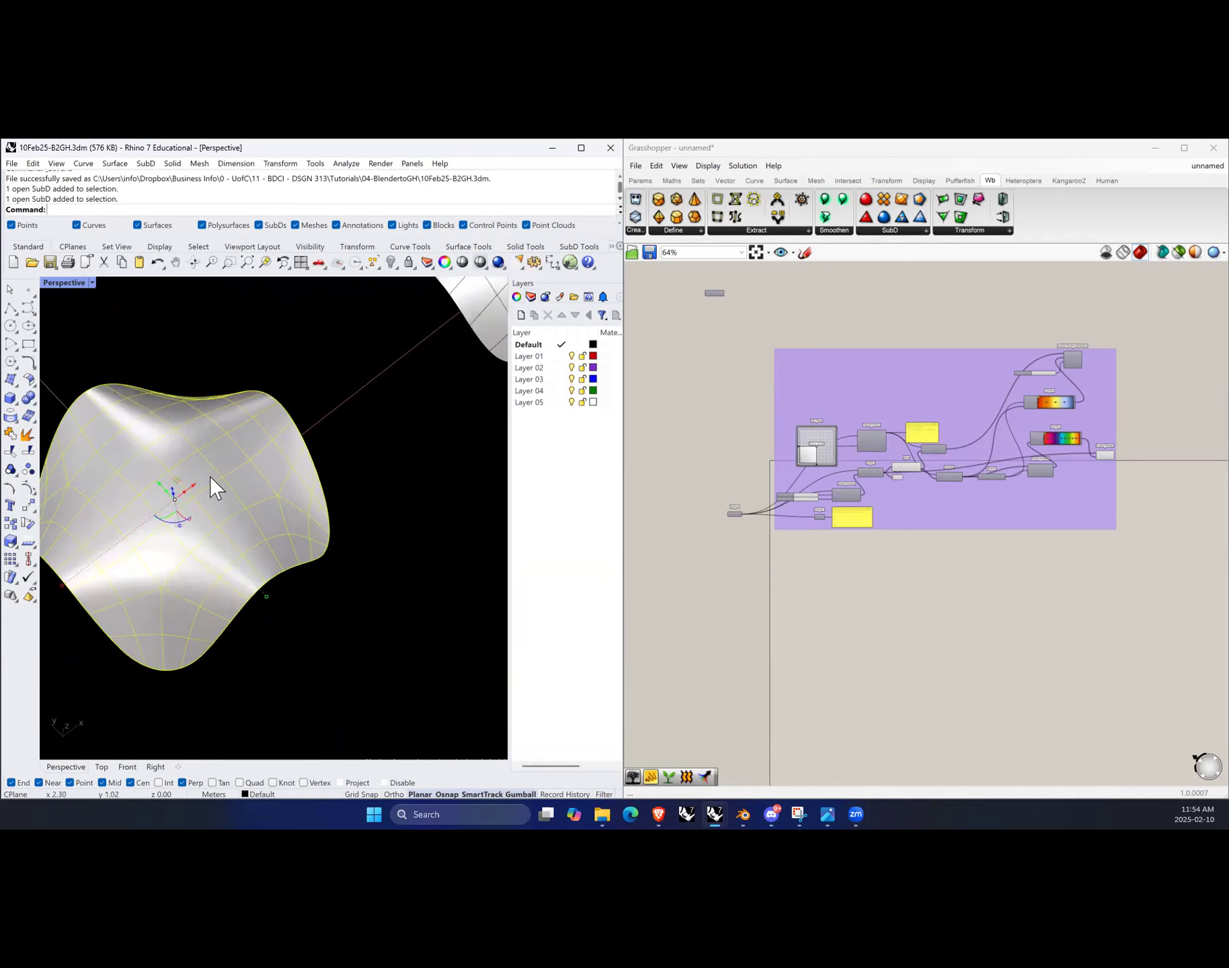
scroll(293, 545, "down", 2)
left_click(427, 572)
scroll(428, 573, "down", 1)
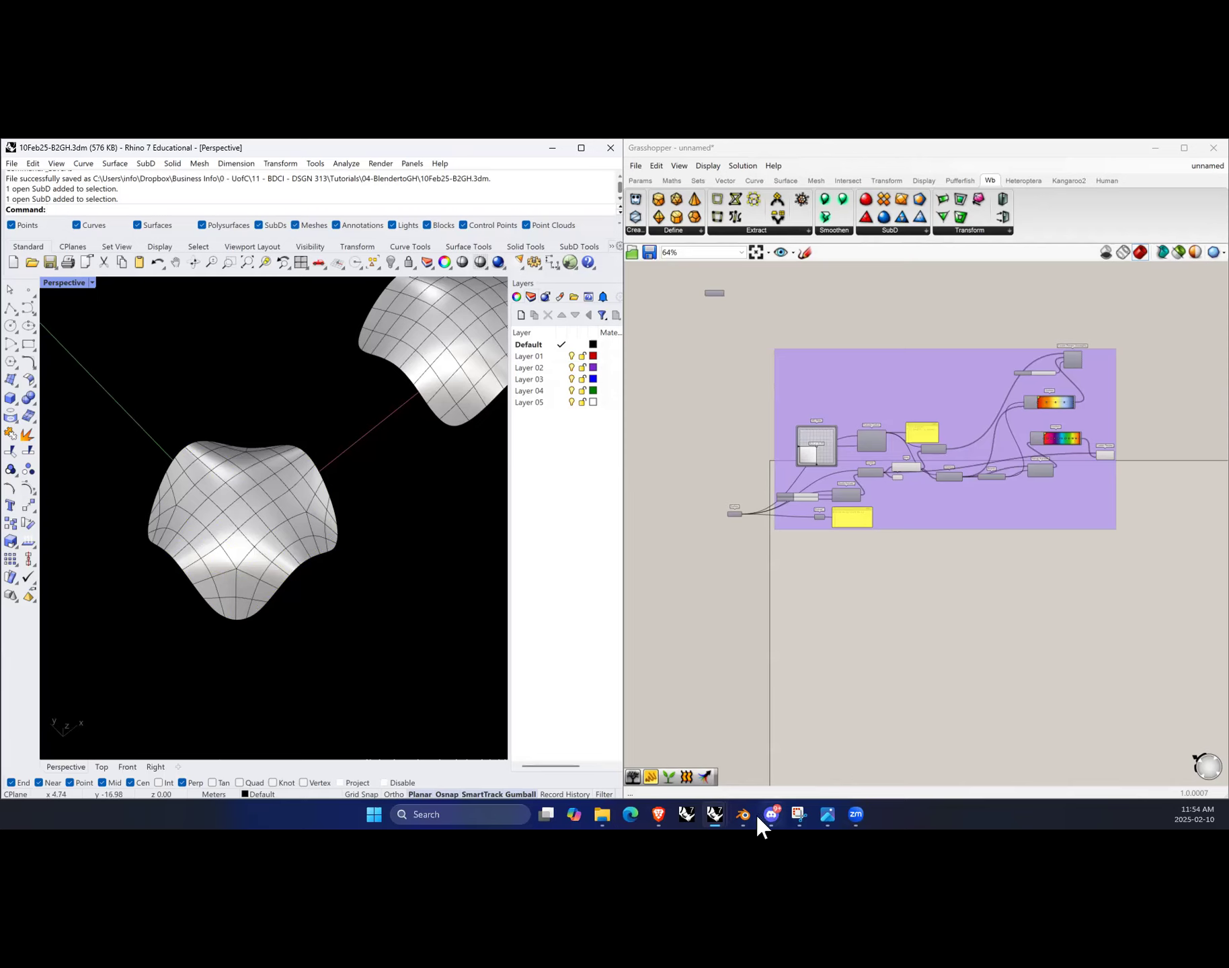
mouse_move(746, 817)
scroll(352, 628, "down", 5)
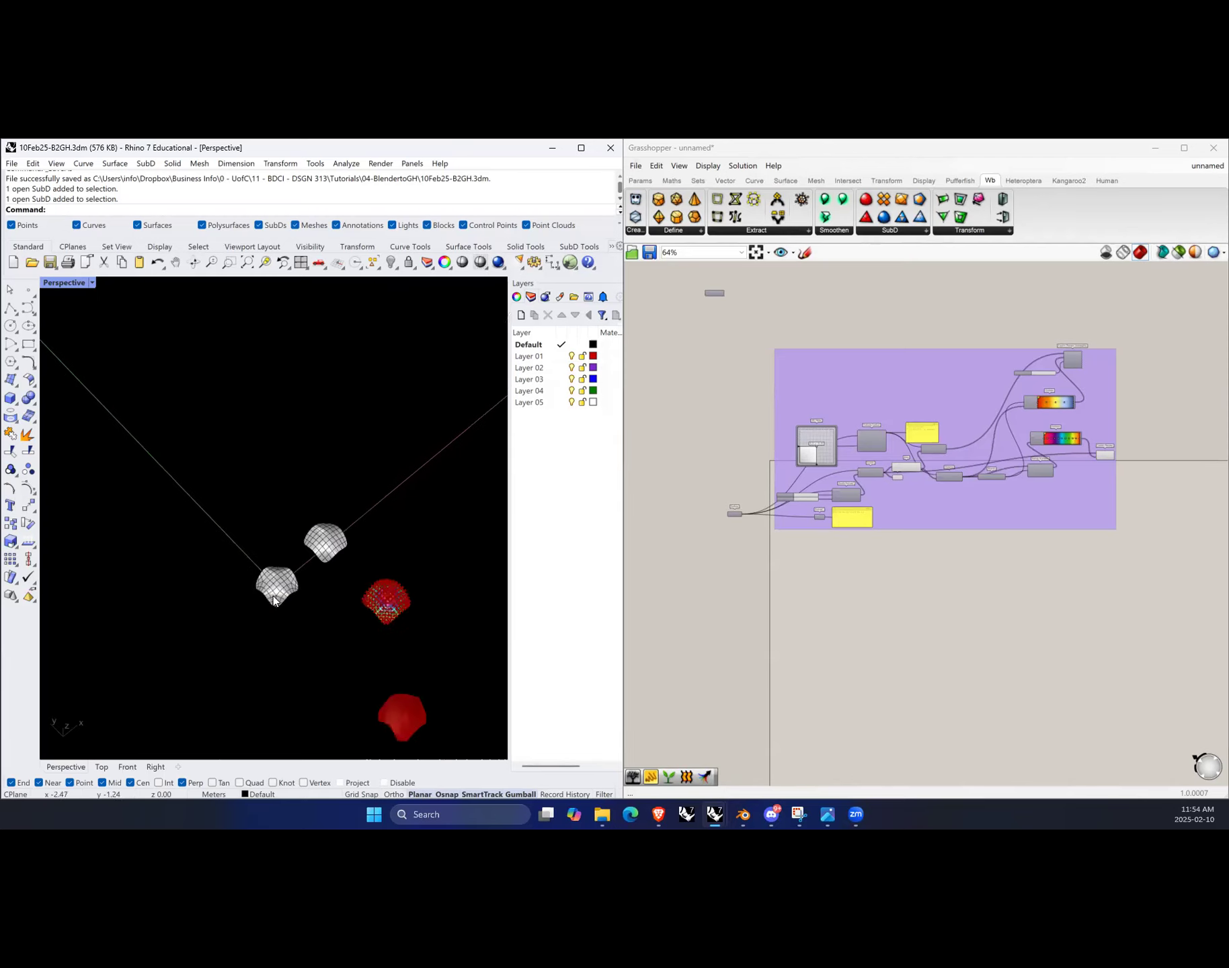
Step: Show all hidden objects in the Rhino model and select the revealed surface forms to inspect them
key("ctrl+alt+h")
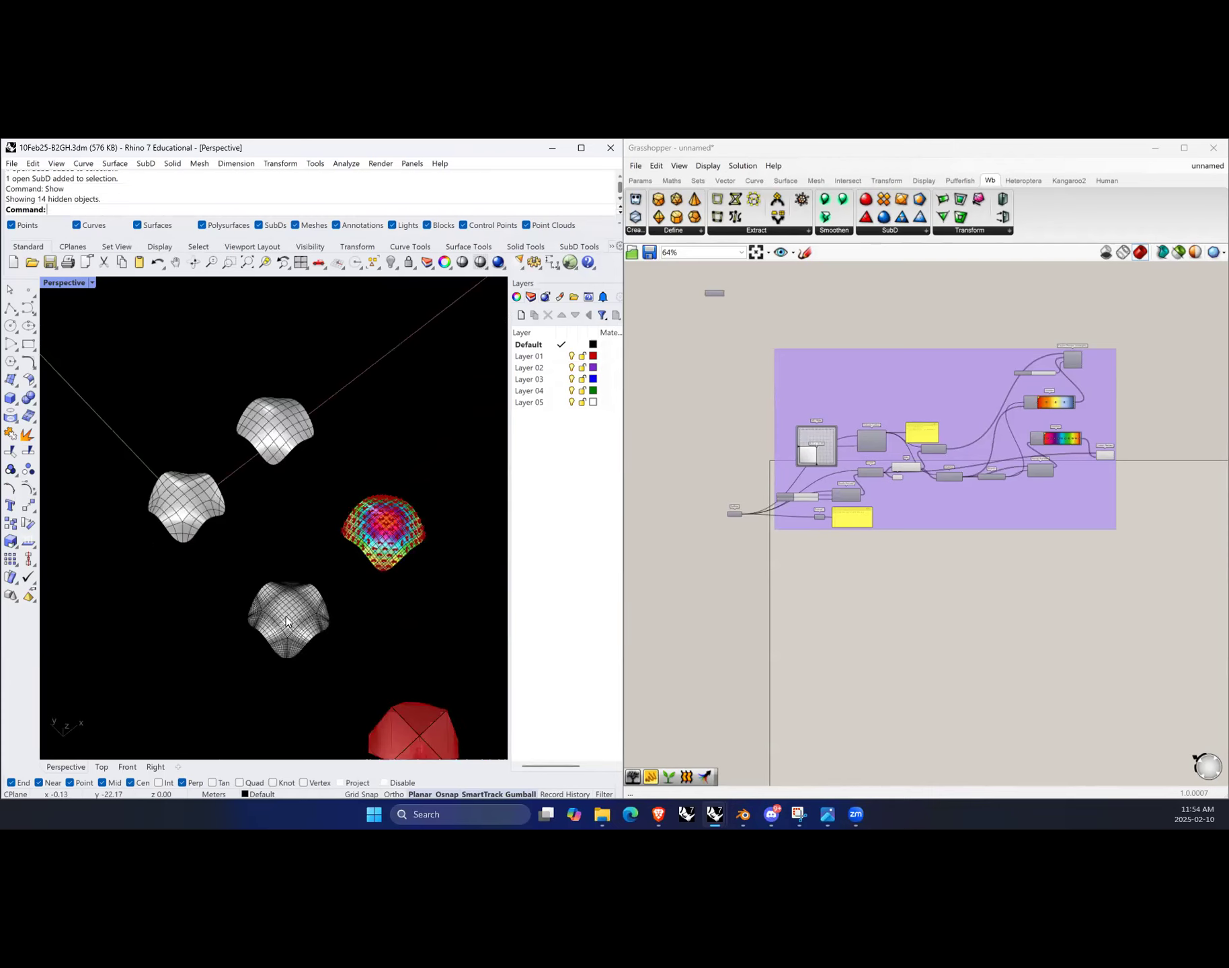
scroll(275, 643, "up", 3)
left_click(303, 576, "ctrl+shift")
left_click(355, 619, "ctrl+shift")
key("Escape")
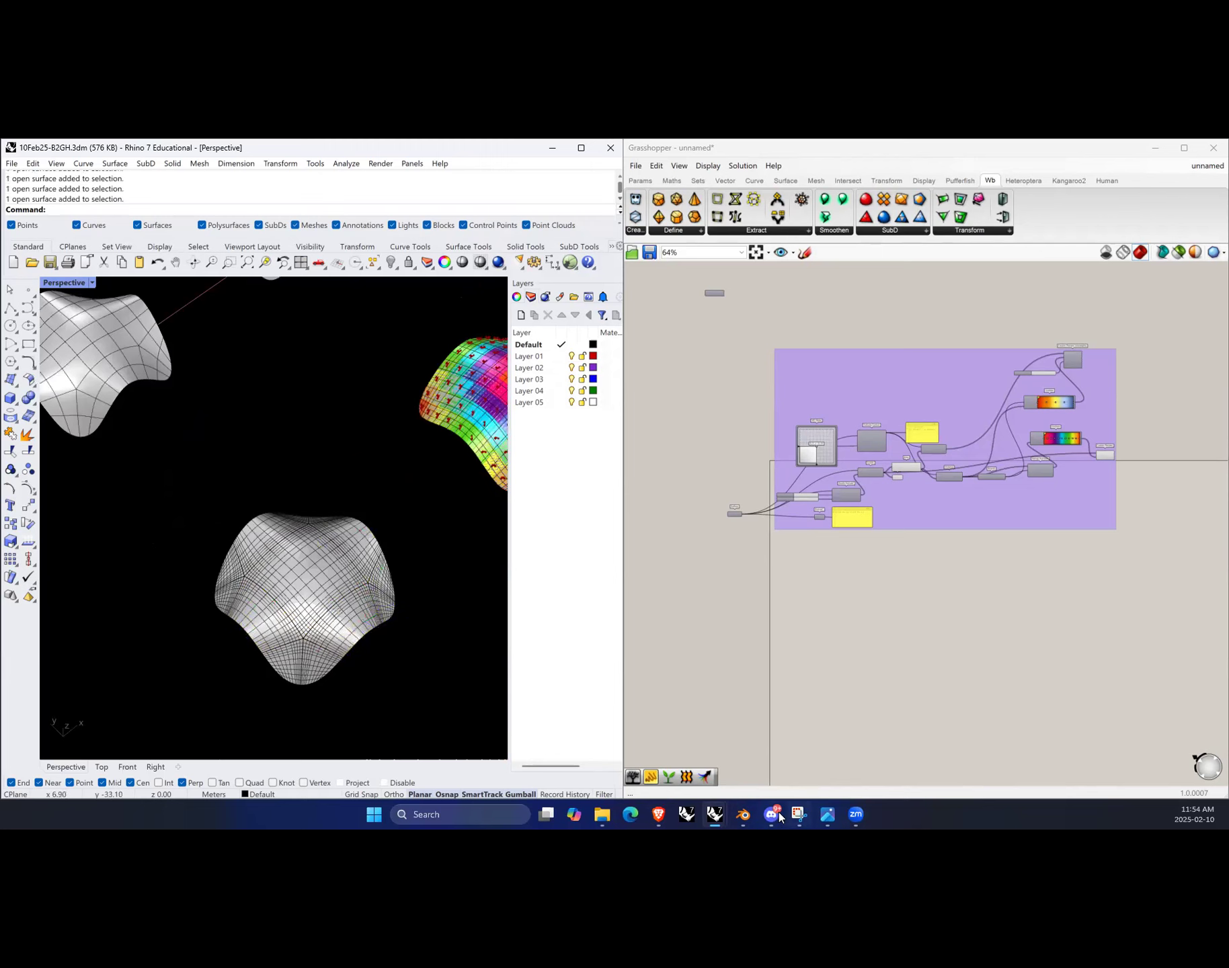
Step: Switch to Blender, maximize its window and survey the scene of plane-based forms
left_click(745, 763)
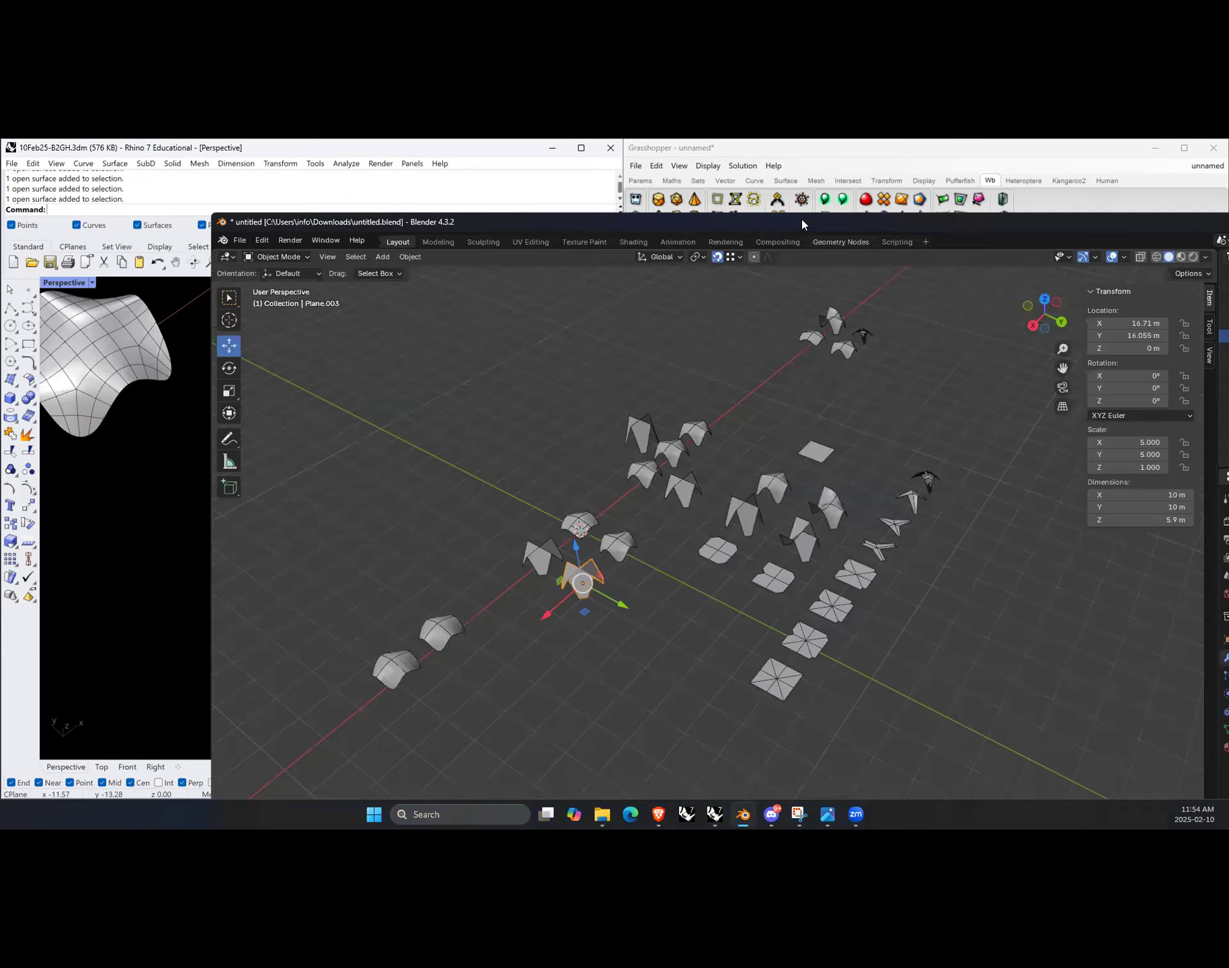
double_click(781, 221)
left_click(434, 583)
scroll(537, 524, "down", 2)
right_click(618, 536)
middle_click_drag(744, 426, 643, 461)
middle_click_drag(404, 525, 621, 361, "ctrl")
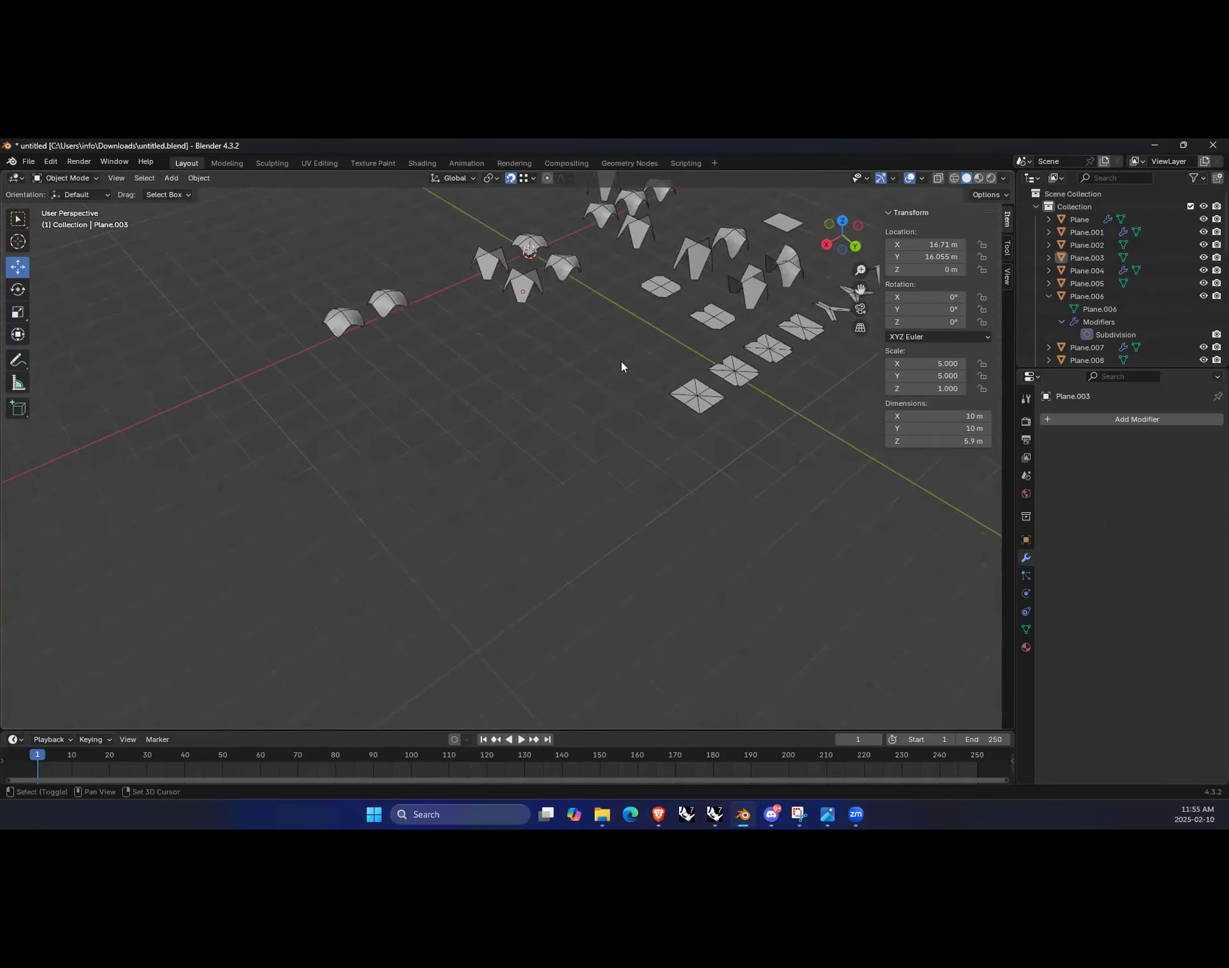
scroll(546, 506, "up", 2)
scroll(538, 549, "down", 4)
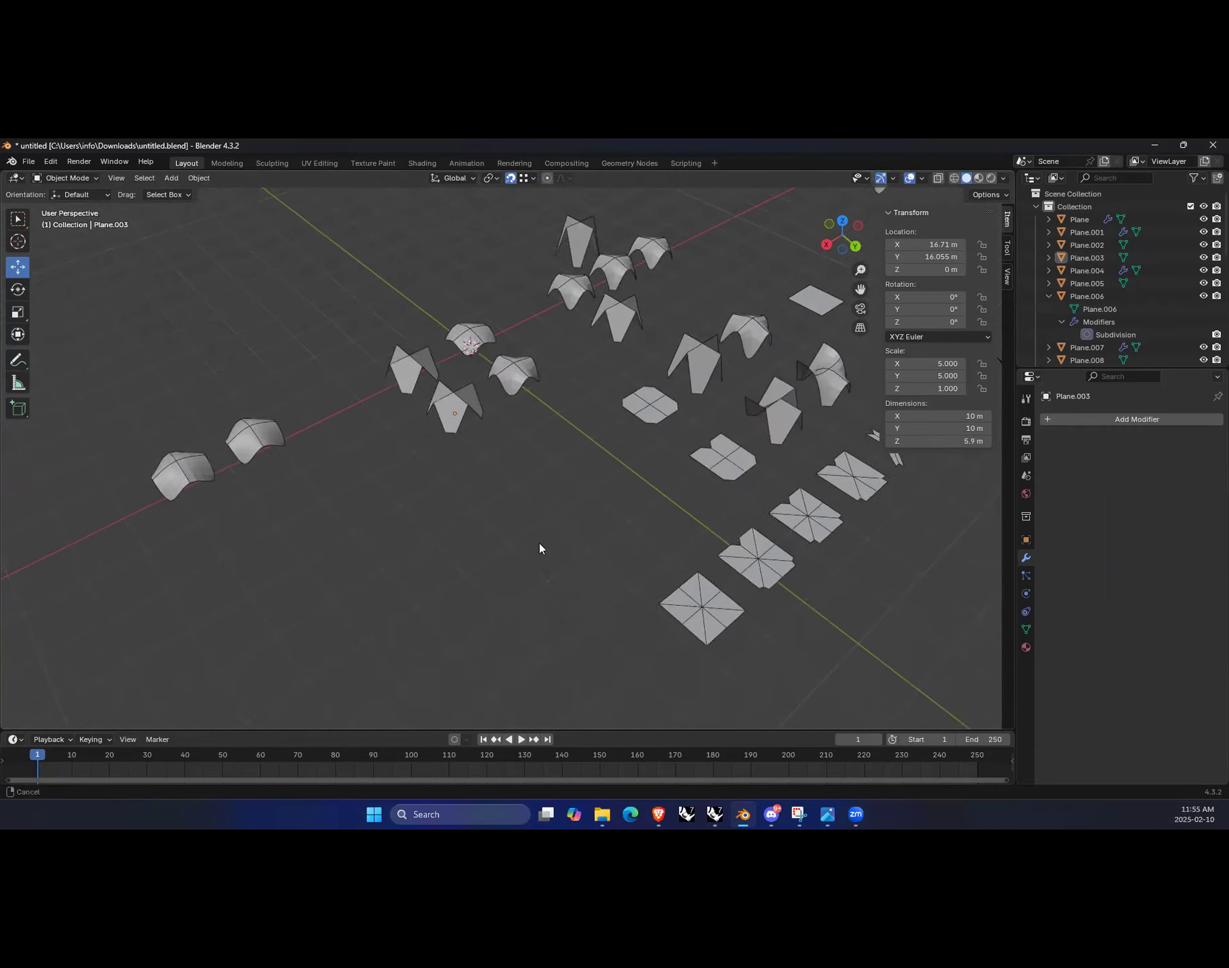
middle_click_drag(537, 548, 201, 649, "shift")
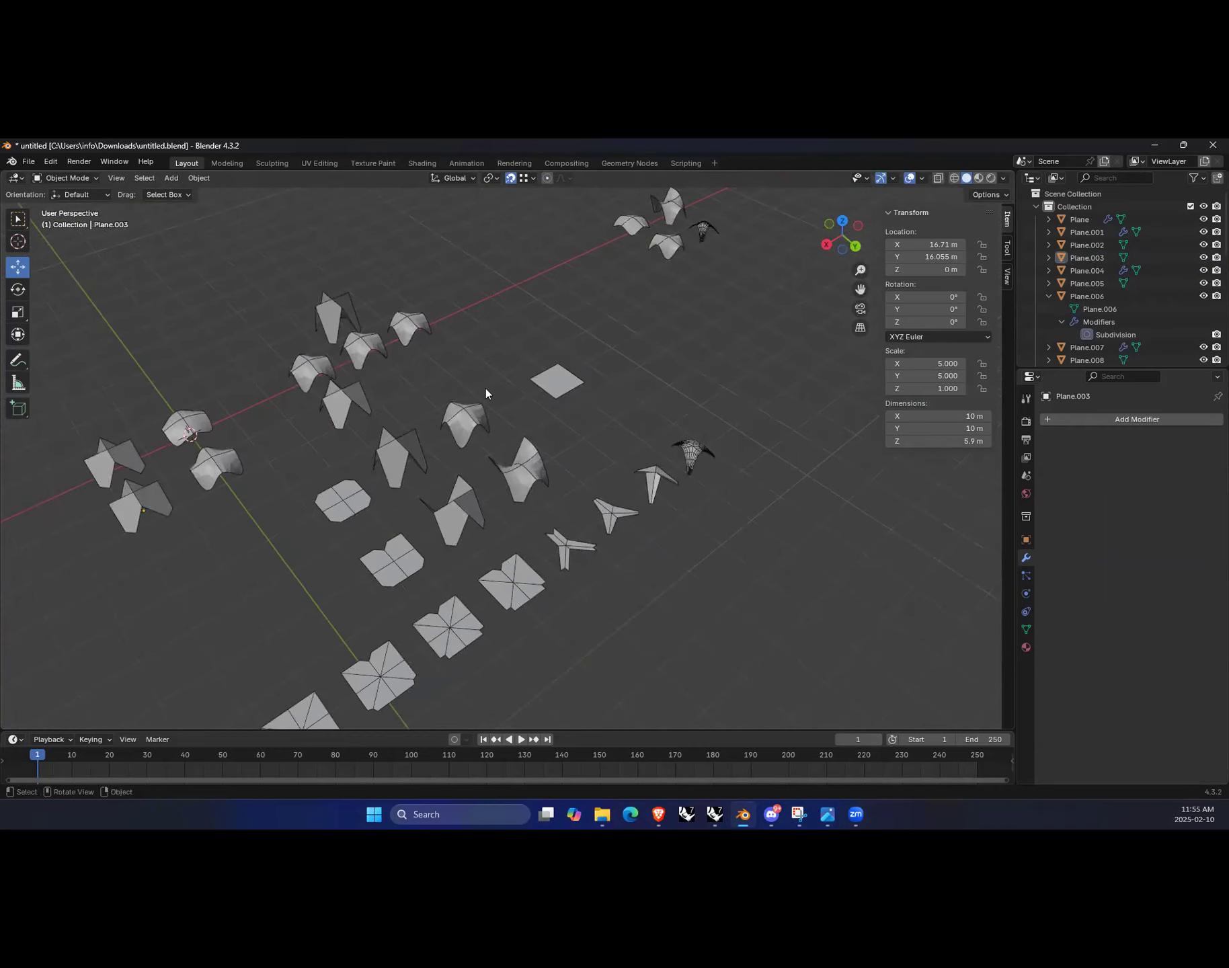
Step: Select one of the flat square planes and frame it to inspect its dimensions
left_click(548, 383)
key("KP_Decimal")
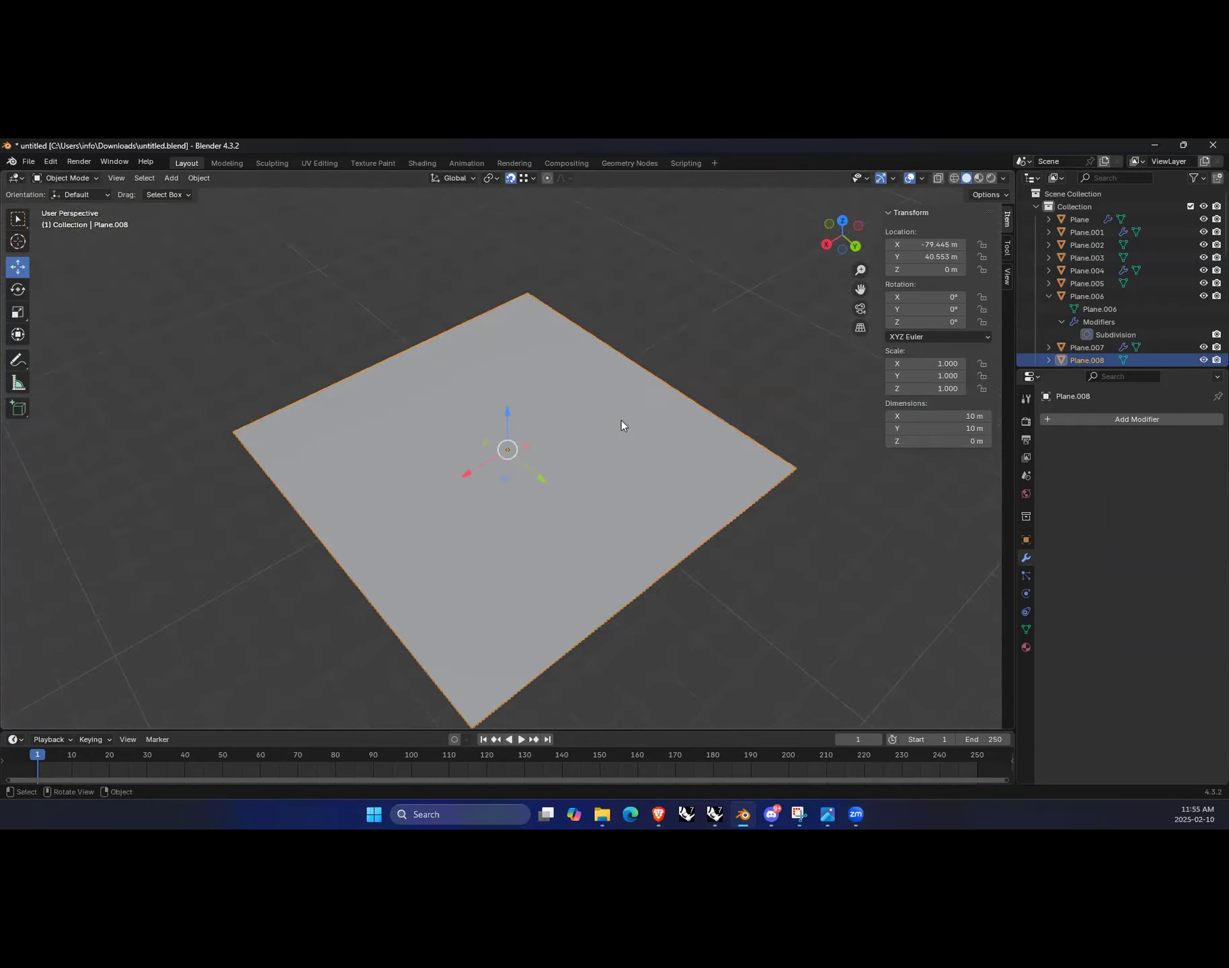
scroll(516, 483, "down", 5)
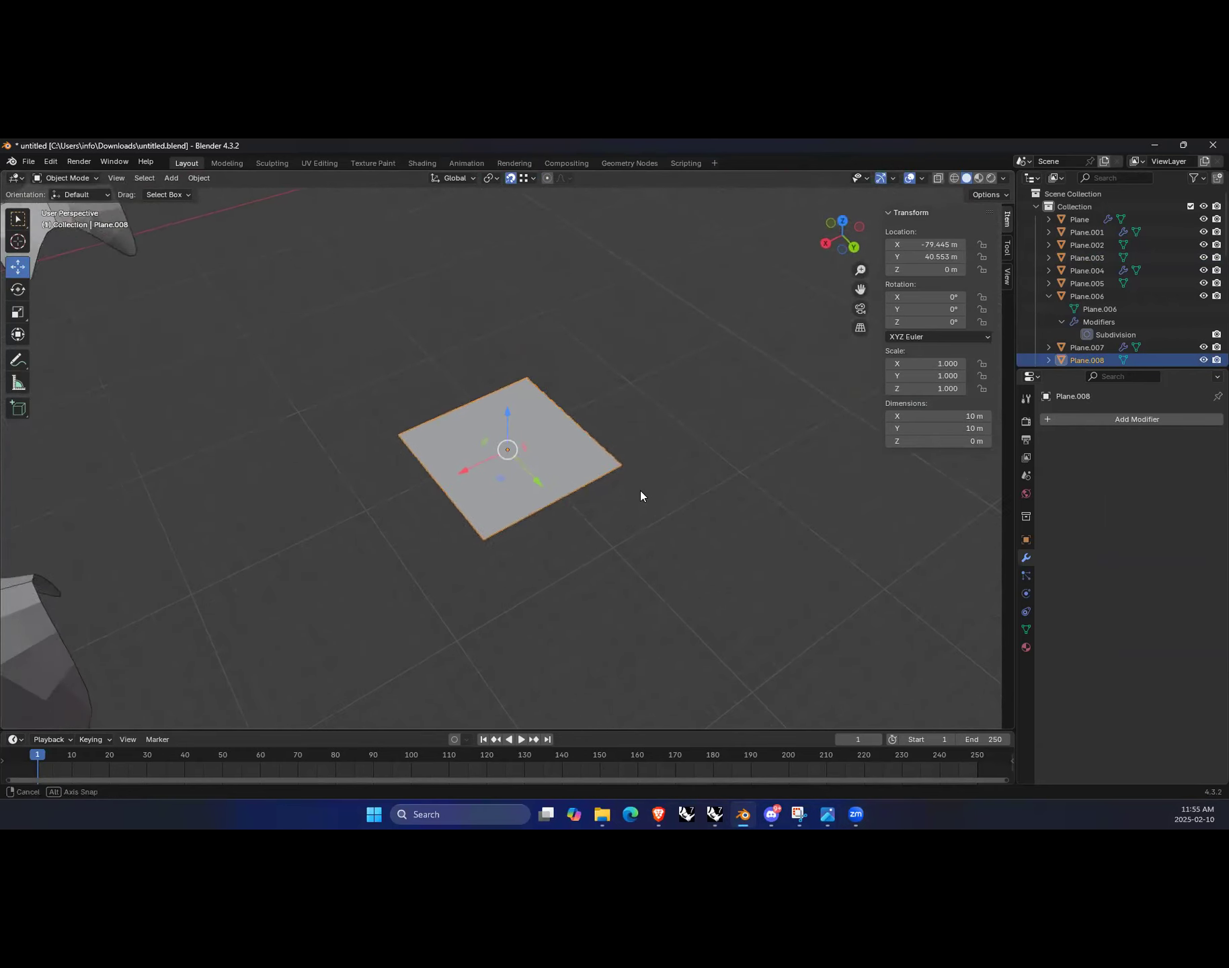
scroll(672, 497, "down", 3)
Step: Add a new mesh plane and set its size to 10 m
key("shift+a")
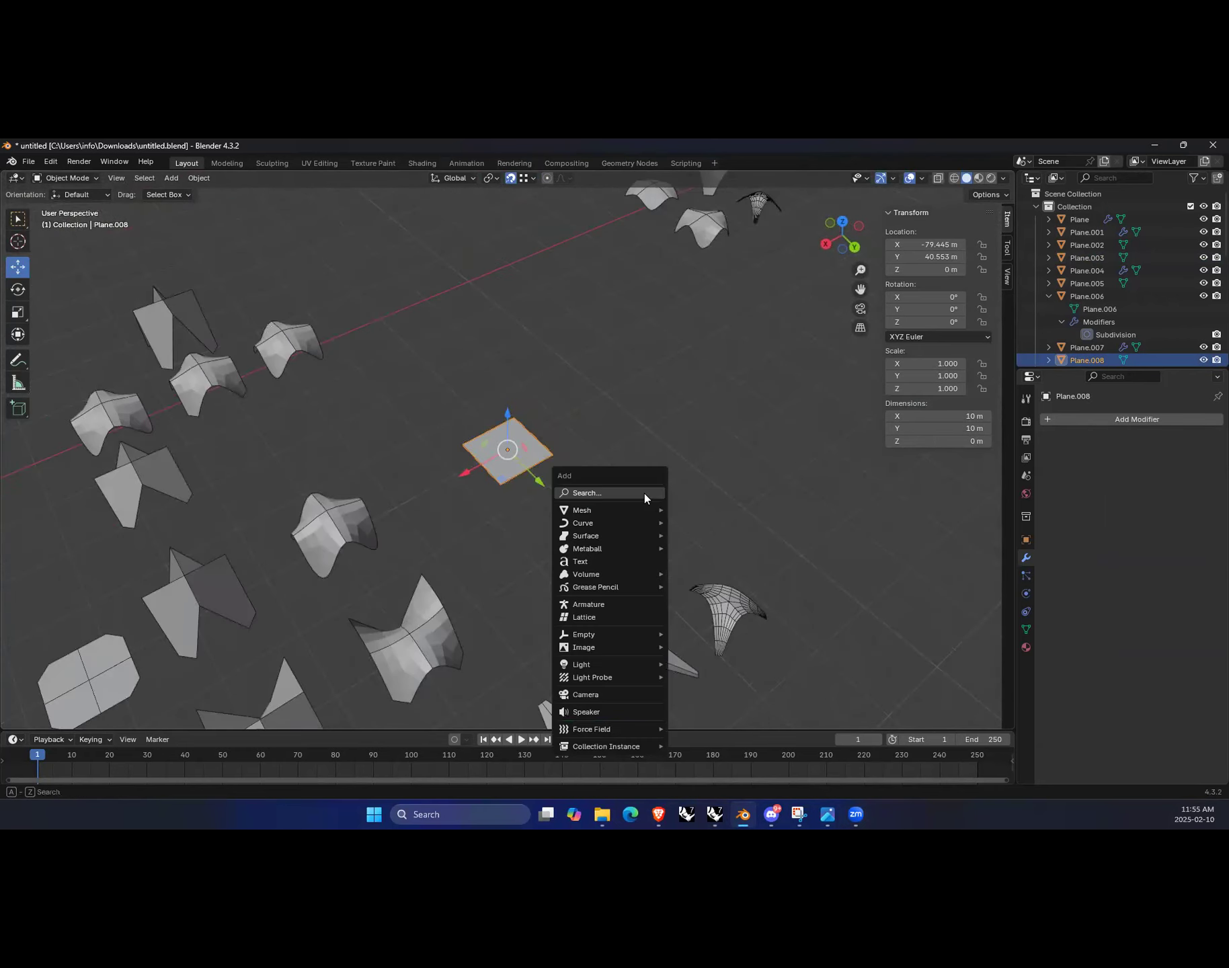
mouse_move(635, 515)
left_click(704, 510)
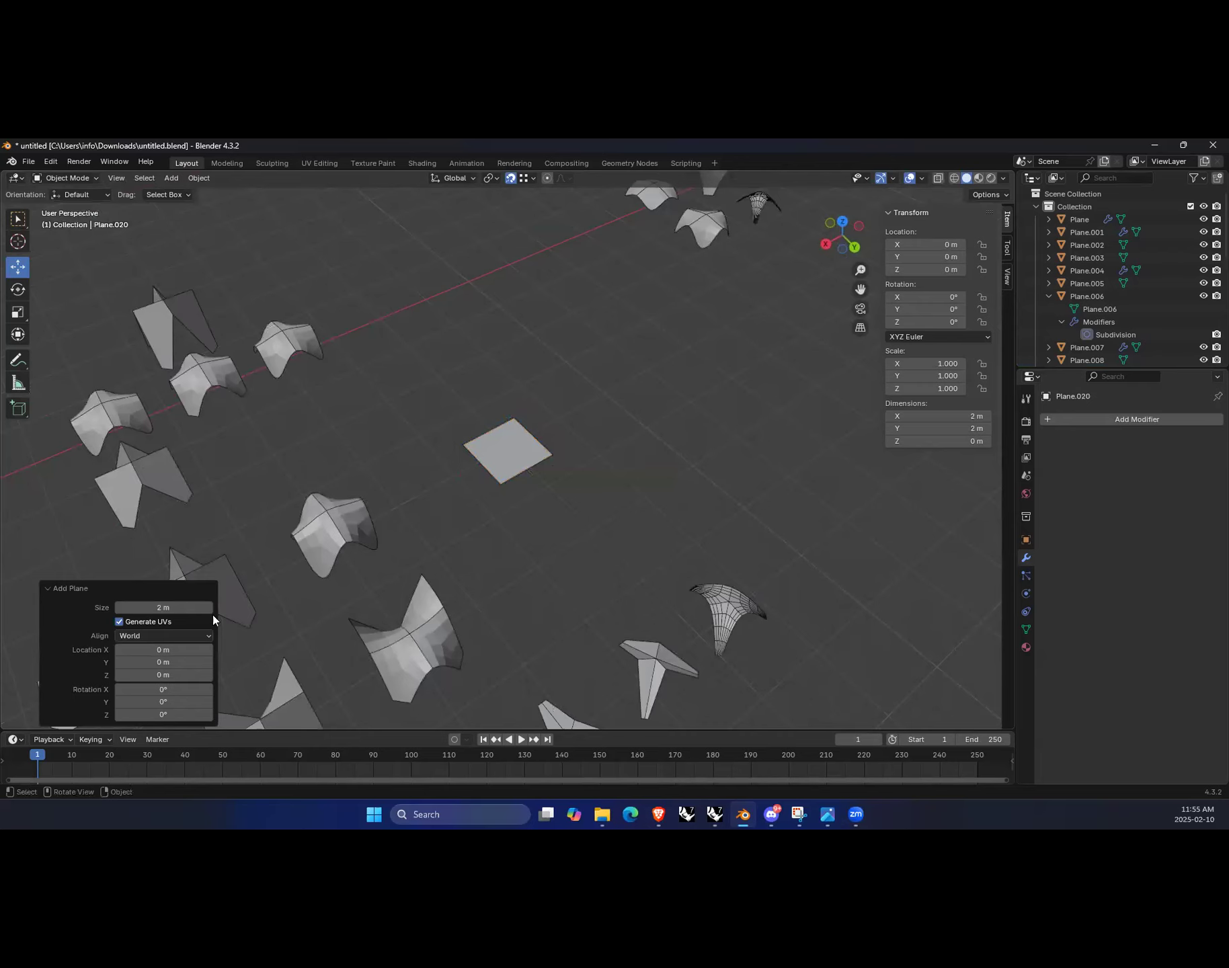
left_click(165, 607)
type("10")
key("Return")
scroll(428, 541, "down", 4)
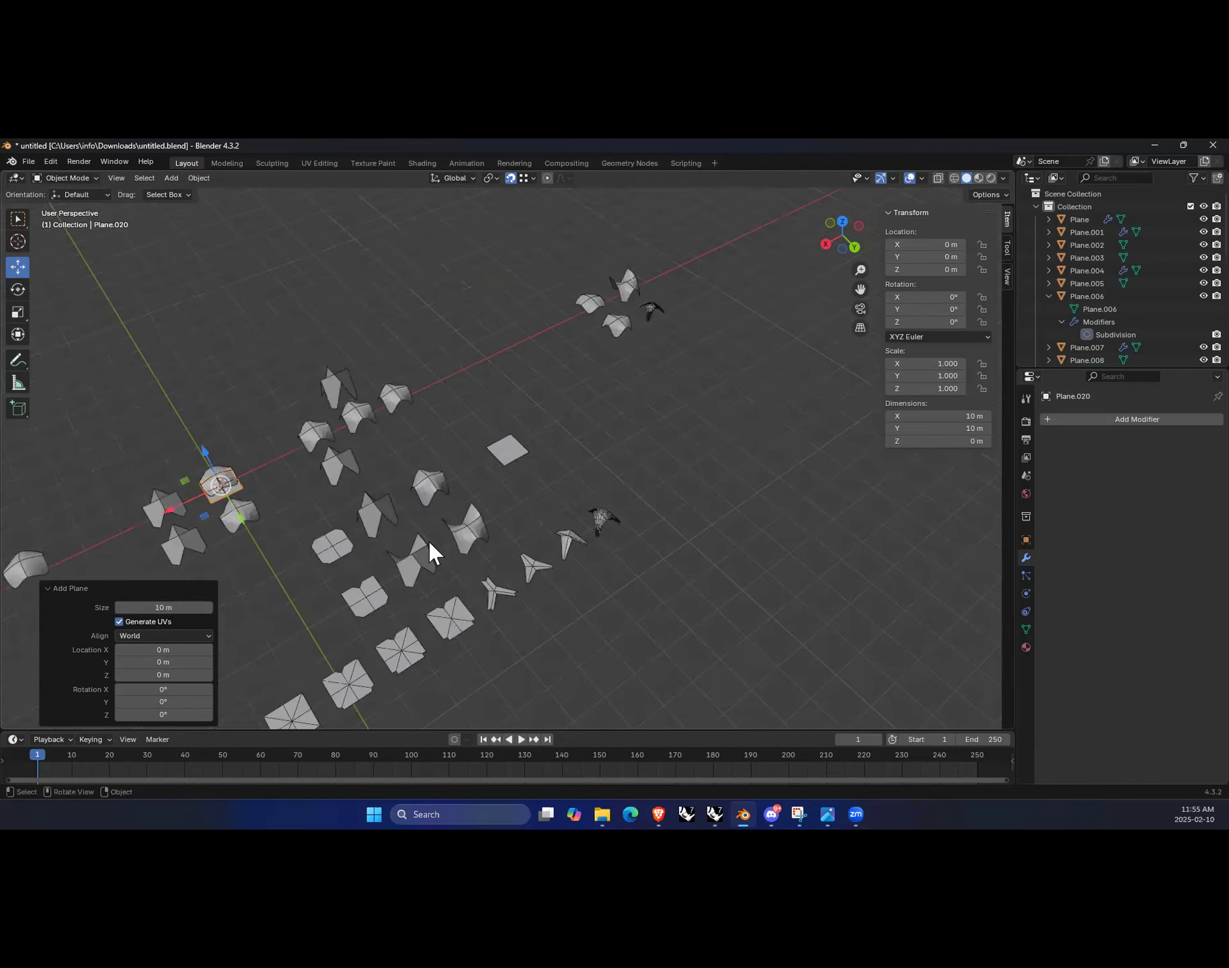
Step: Move the new plane along the Y axis to about -48.4 m, clear of the other forms, and frame it
left_click_drag(241, 517, 173, 435)
left_click(240, 392)
left_click(174, 398)
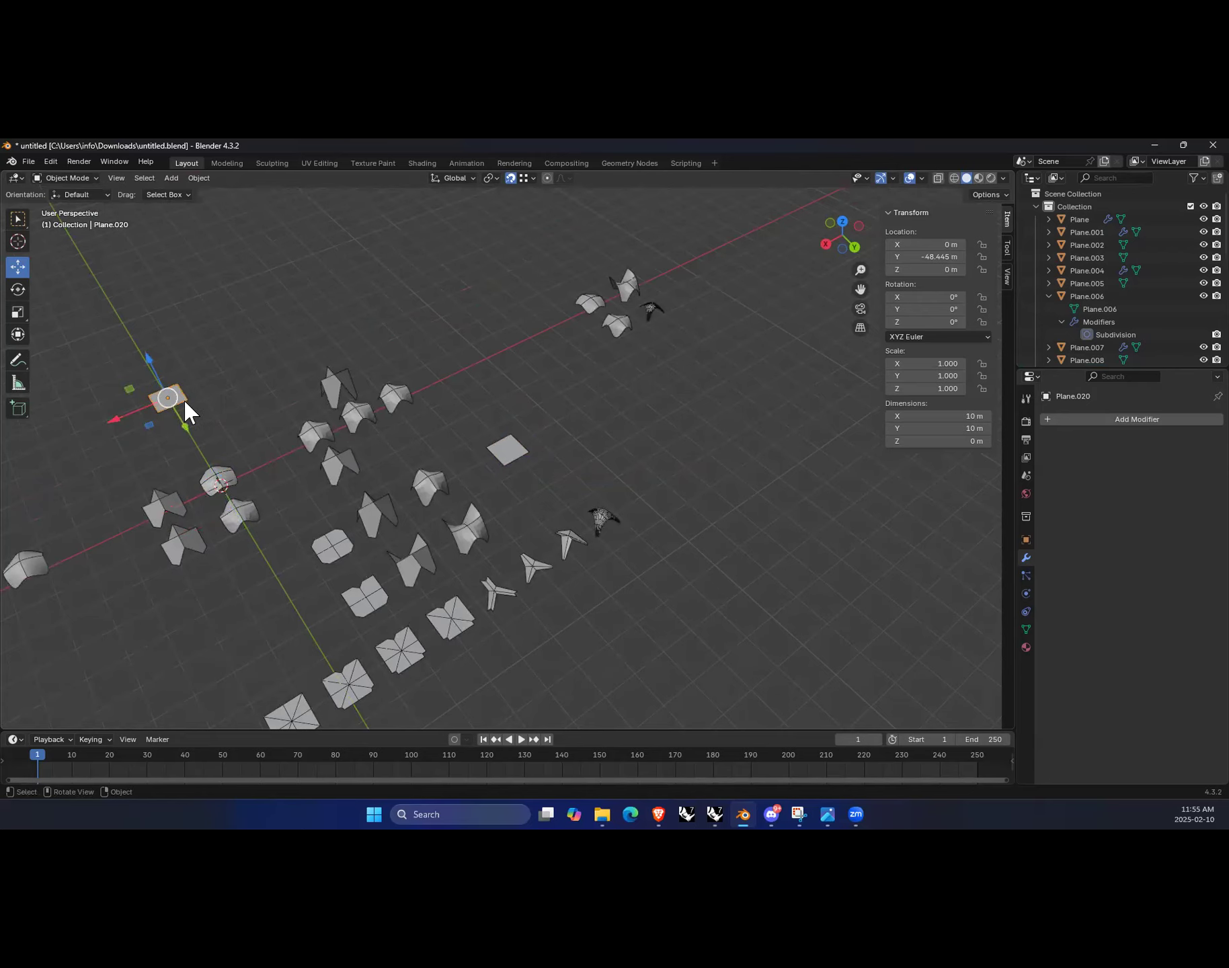
key("KP_Decimal")
key("KP_Decimal")
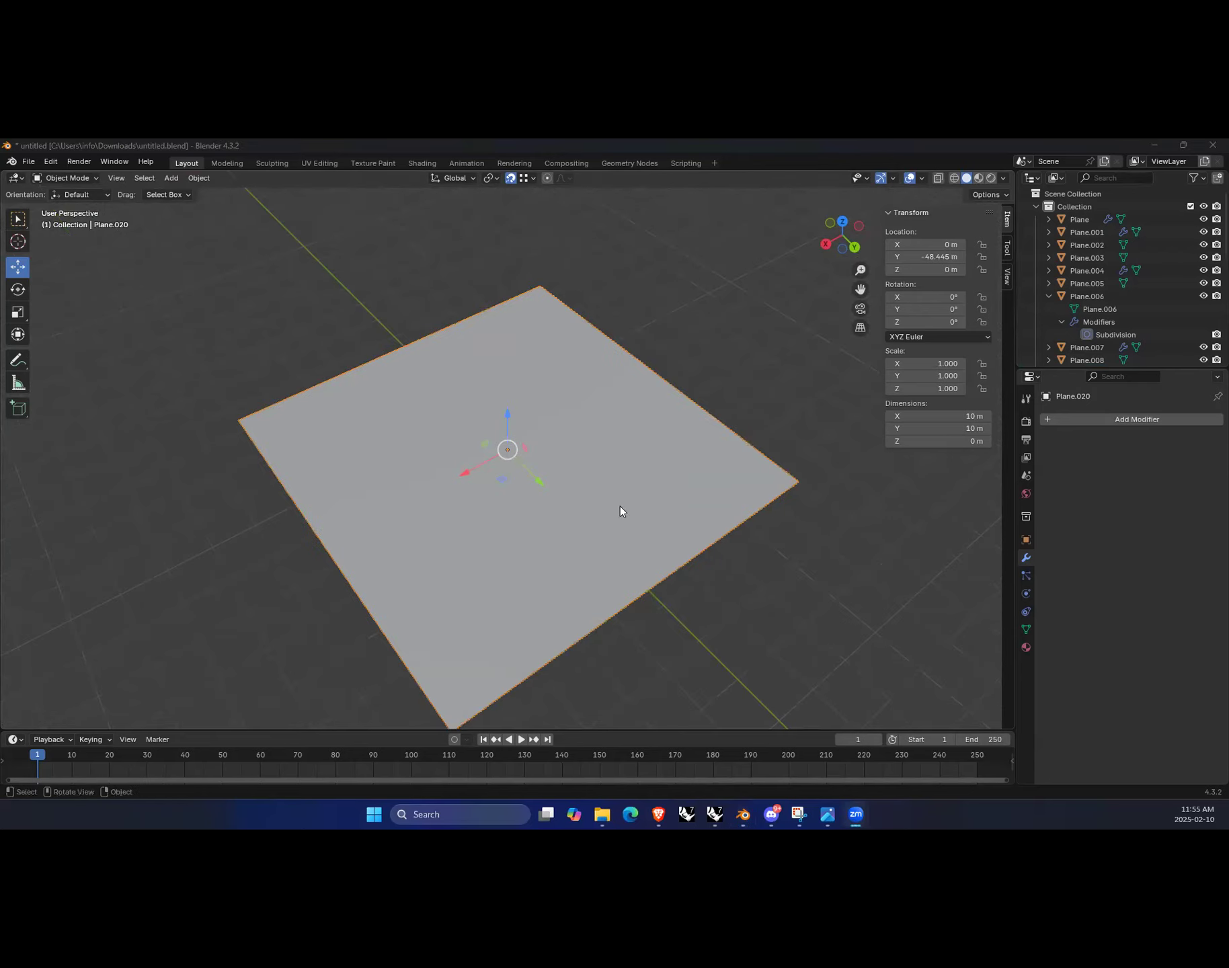
scroll(349, 577, "down", 1)
middle_click_drag(703, 576, 398, 386)
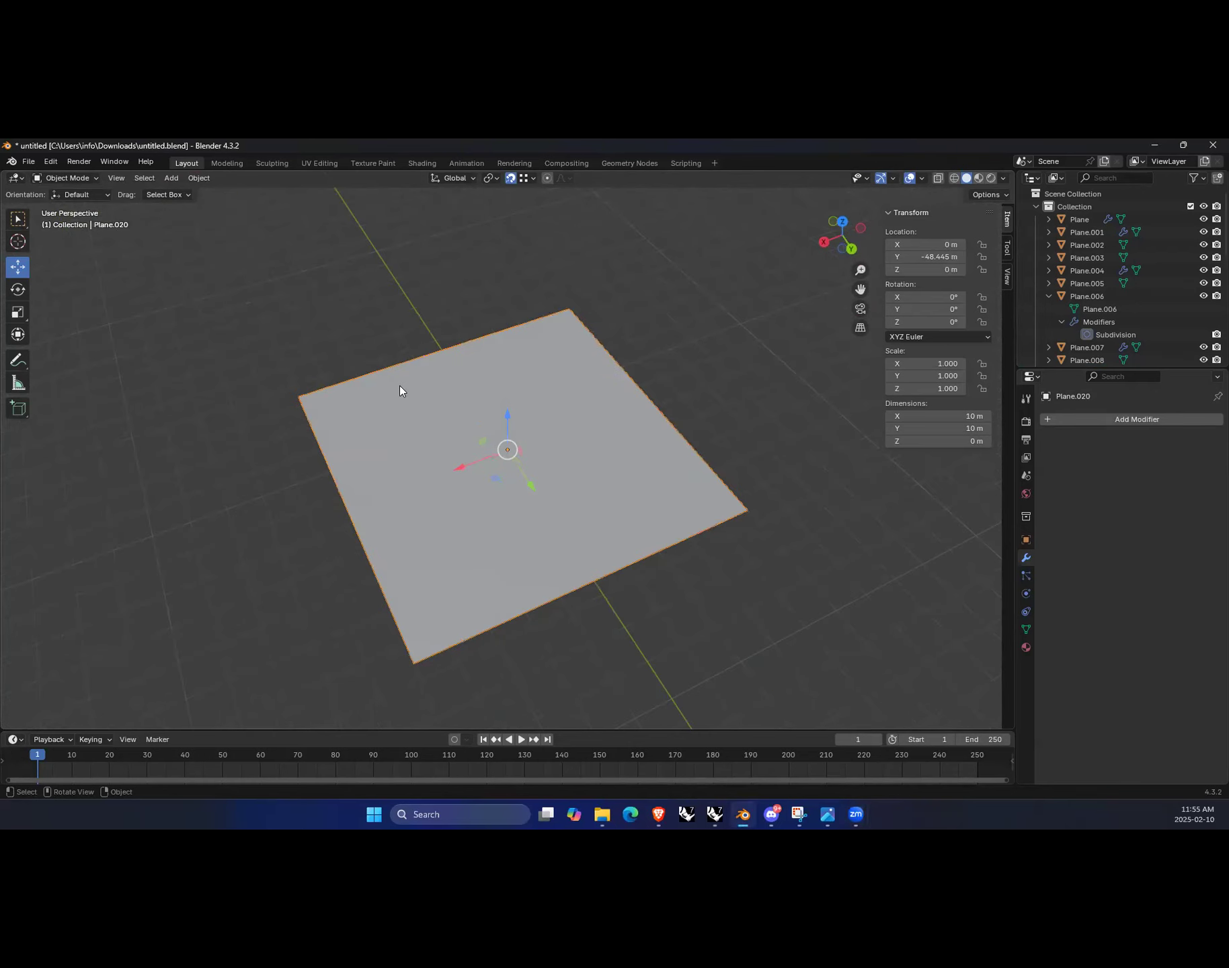
Step: Enter Edit Mode and add two perpendicular loop cuts through the middle of the plane
key("Tab")
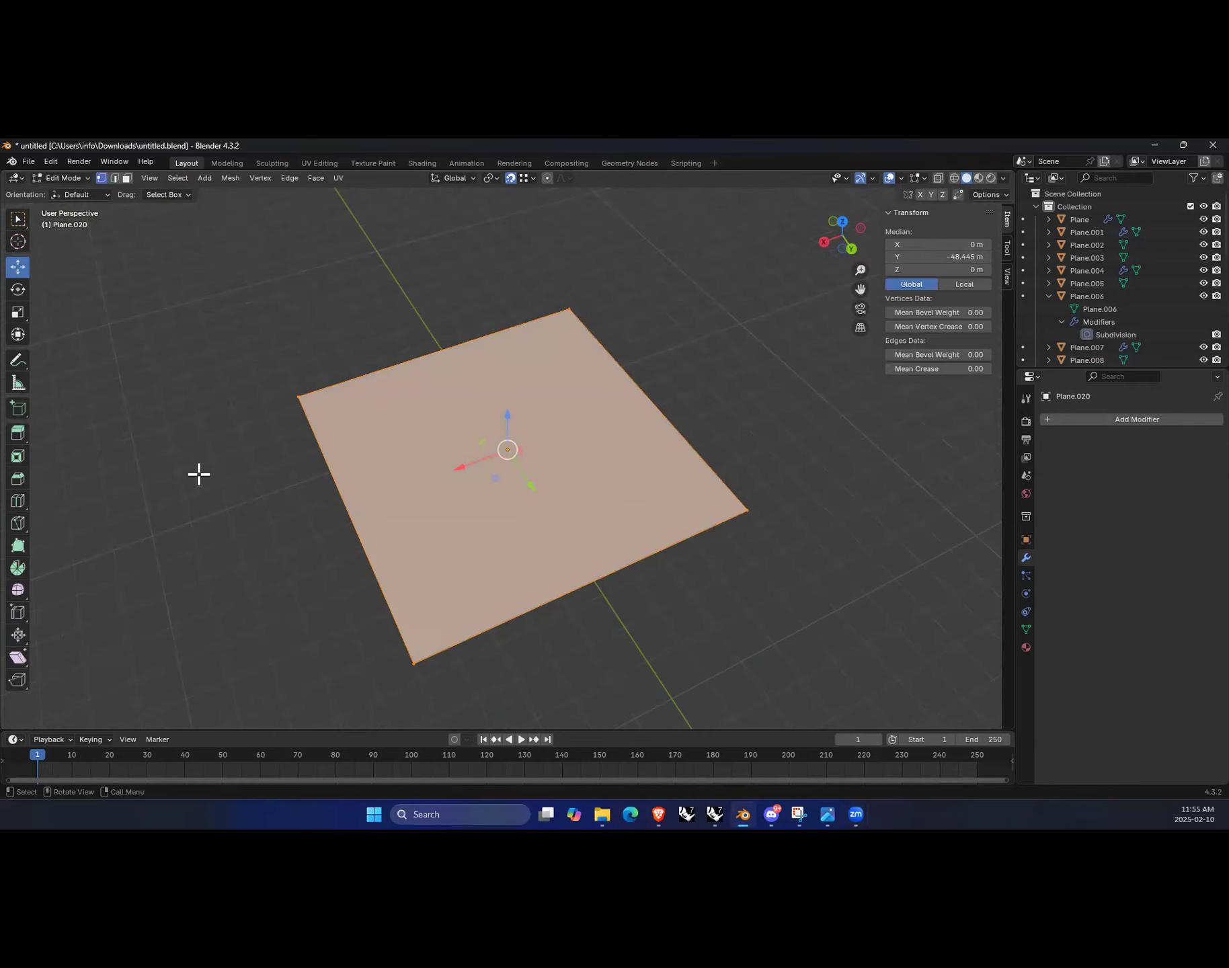
left_click(19, 502)
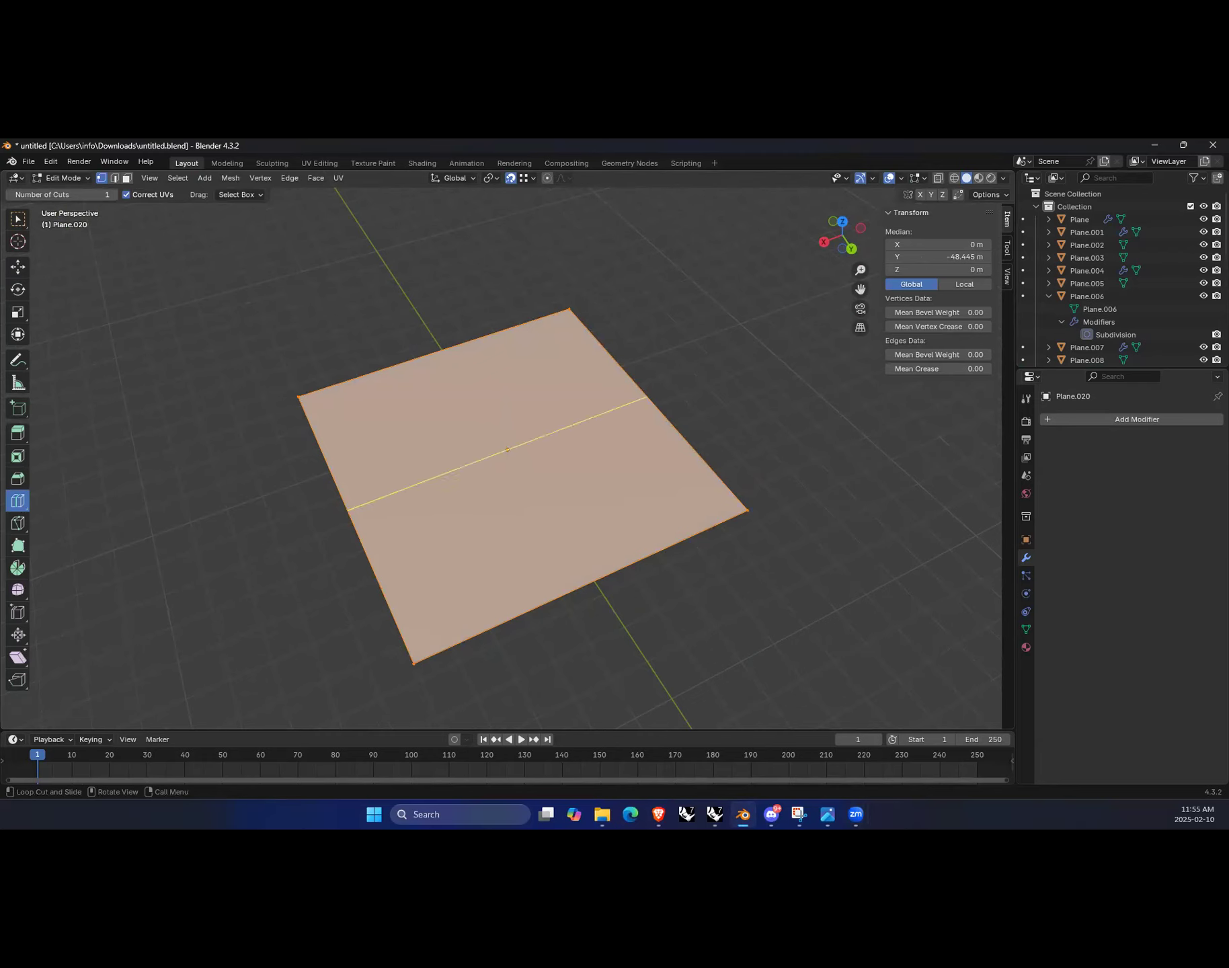
left_click(364, 497)
left_click(490, 442)
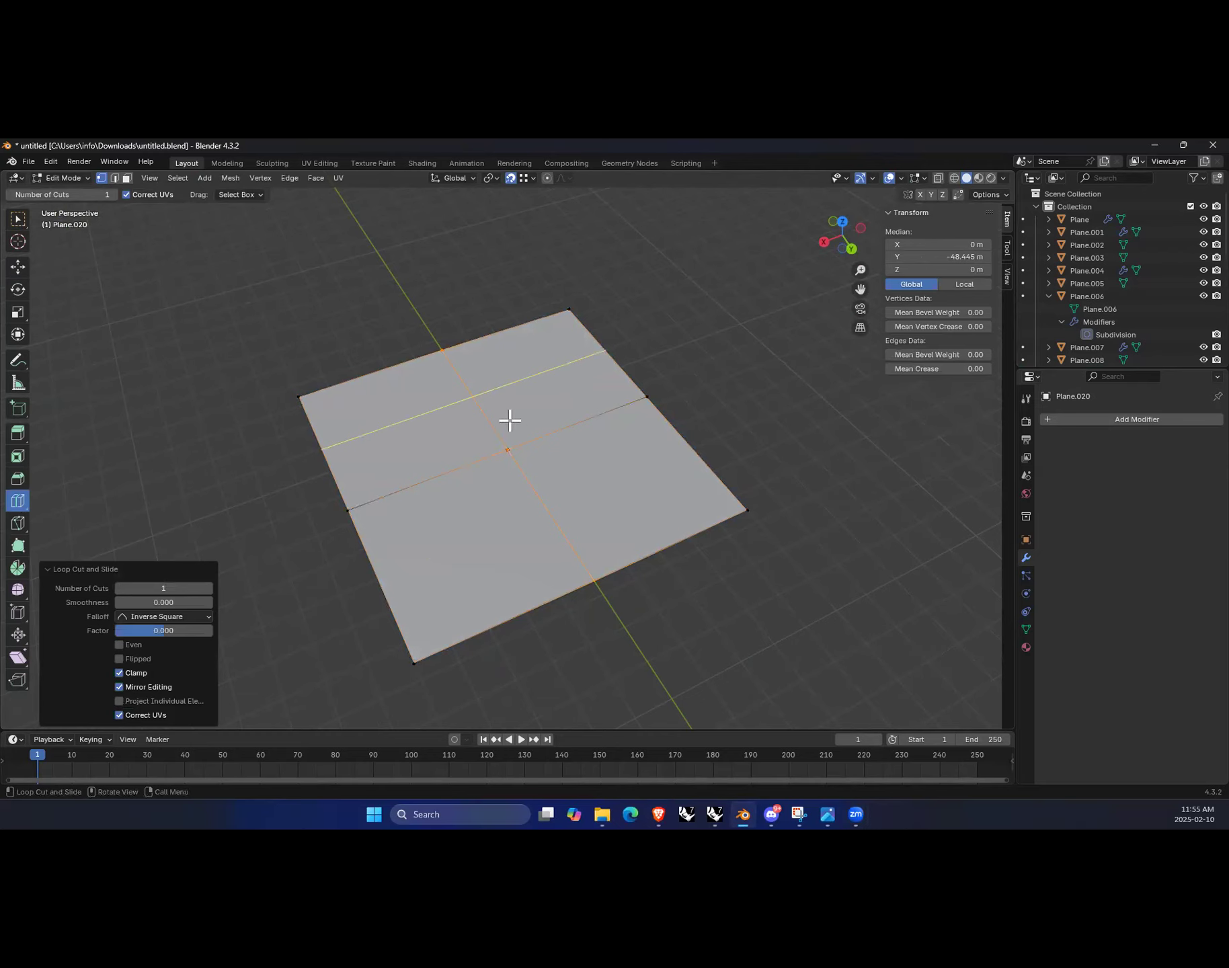
Step: Bevel the plane's four corner vertices by about 1.07 m
left_click(18, 478)
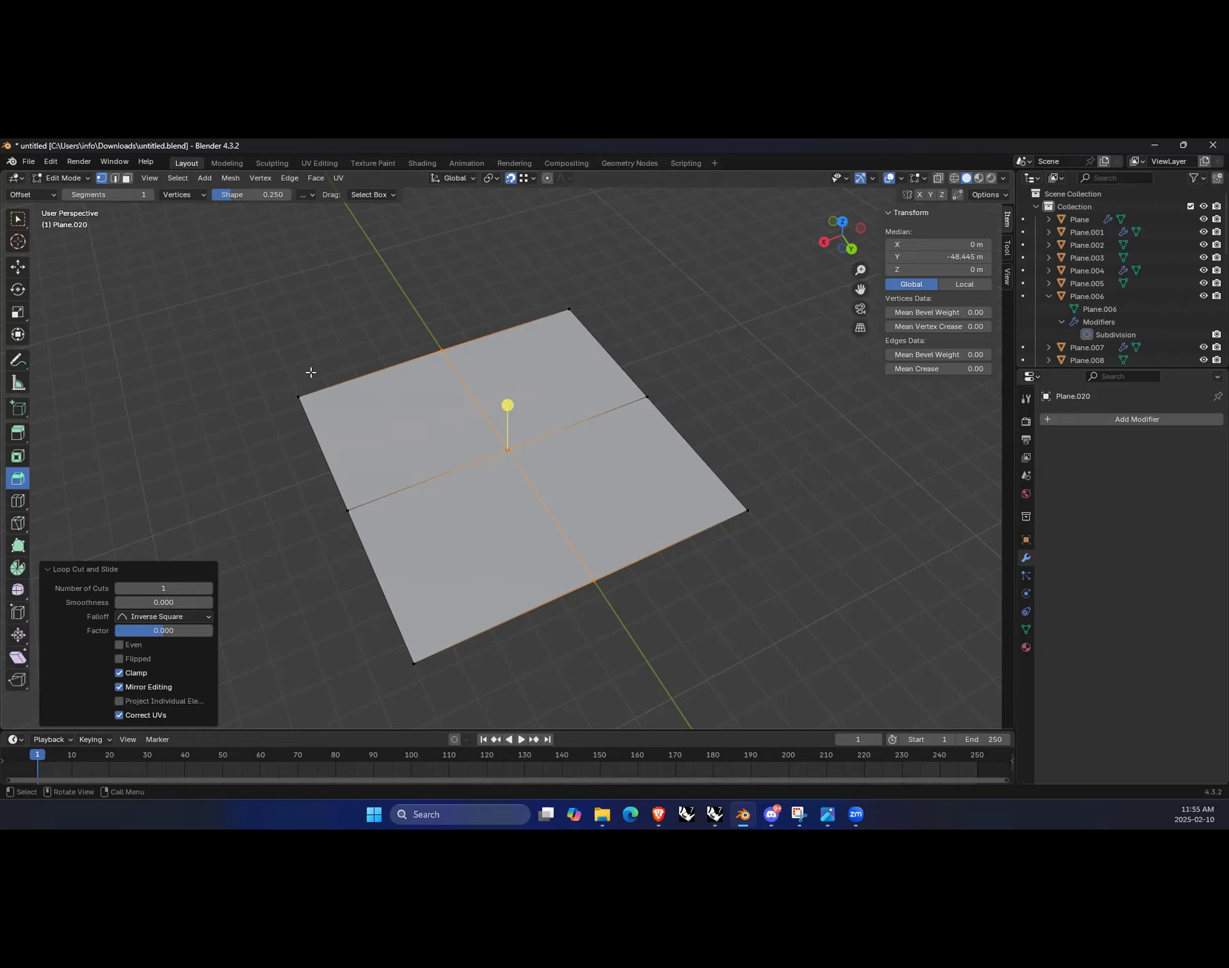
left_click(298, 396)
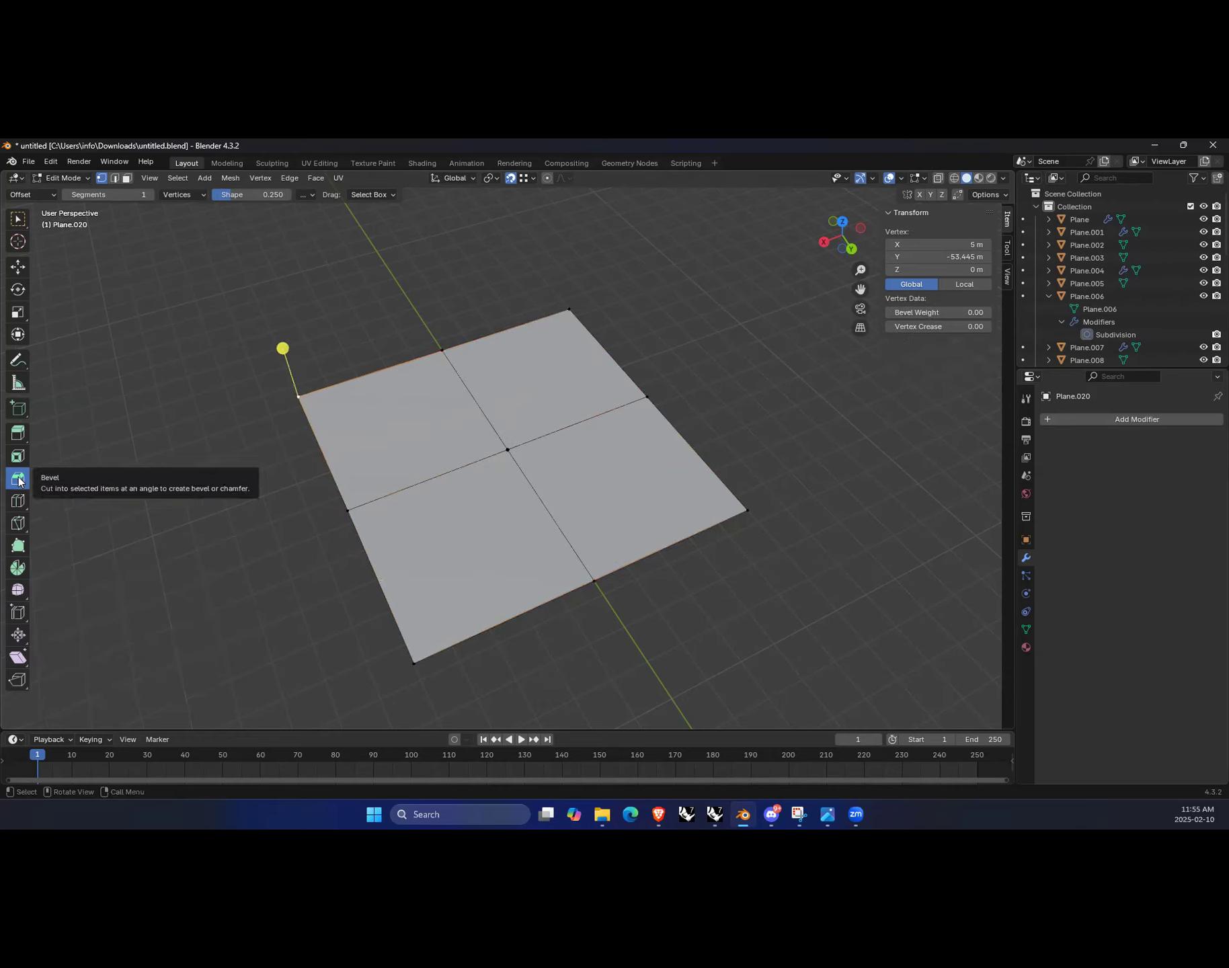
left_click(588, 322, "shift")
left_click(748, 507, "shift")
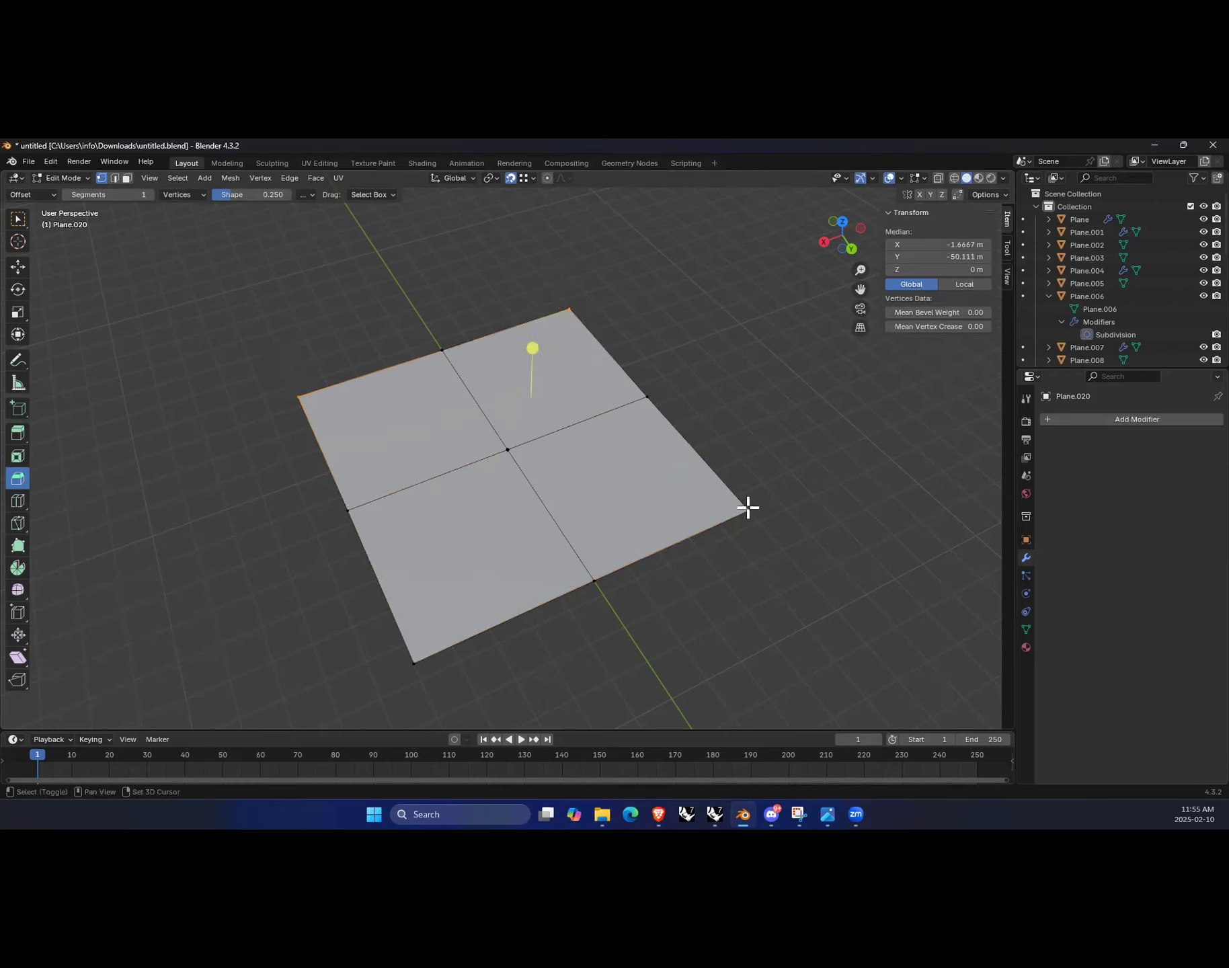
left_click(413, 663, "shift")
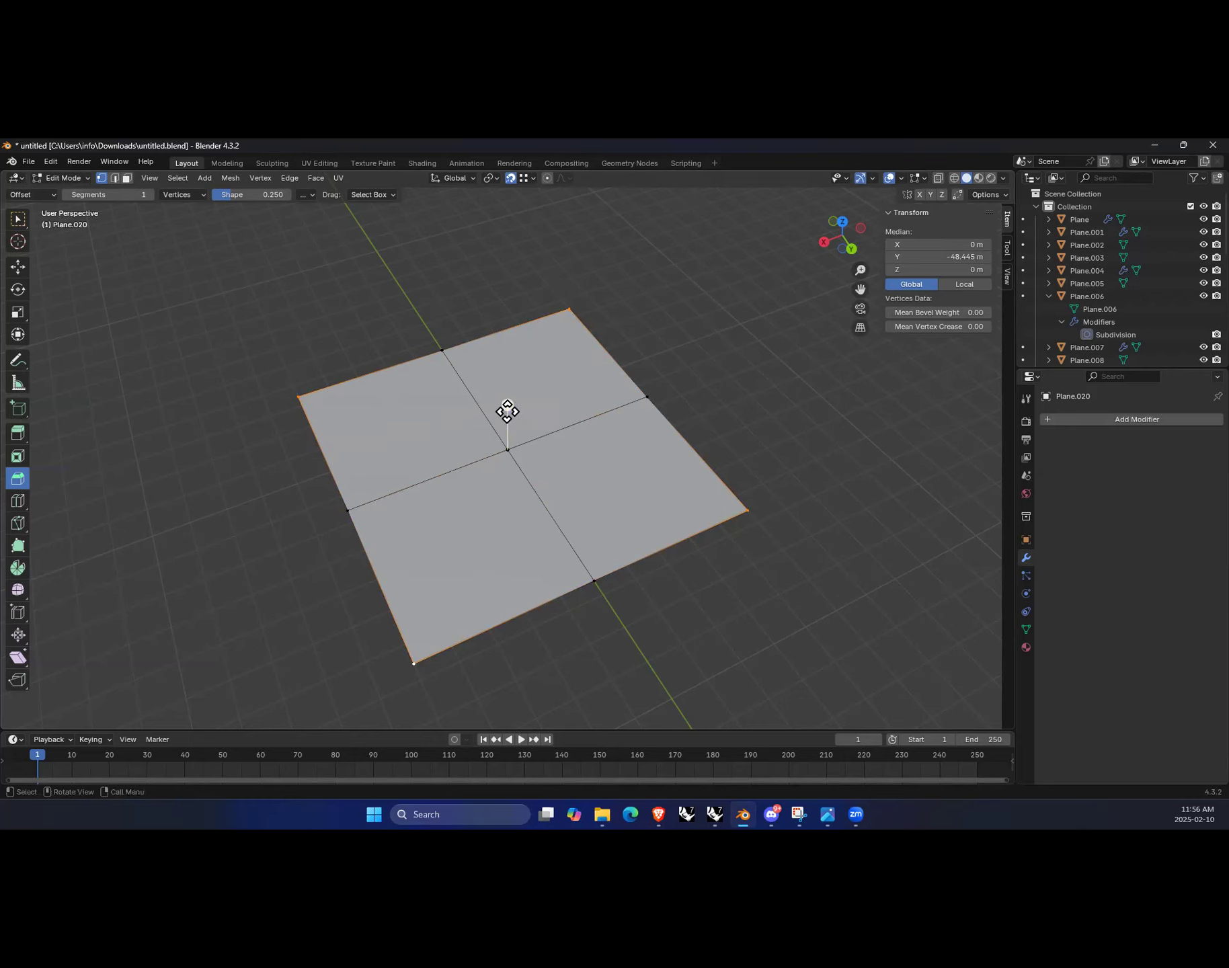
left_click_drag(507, 405, 431, 420)
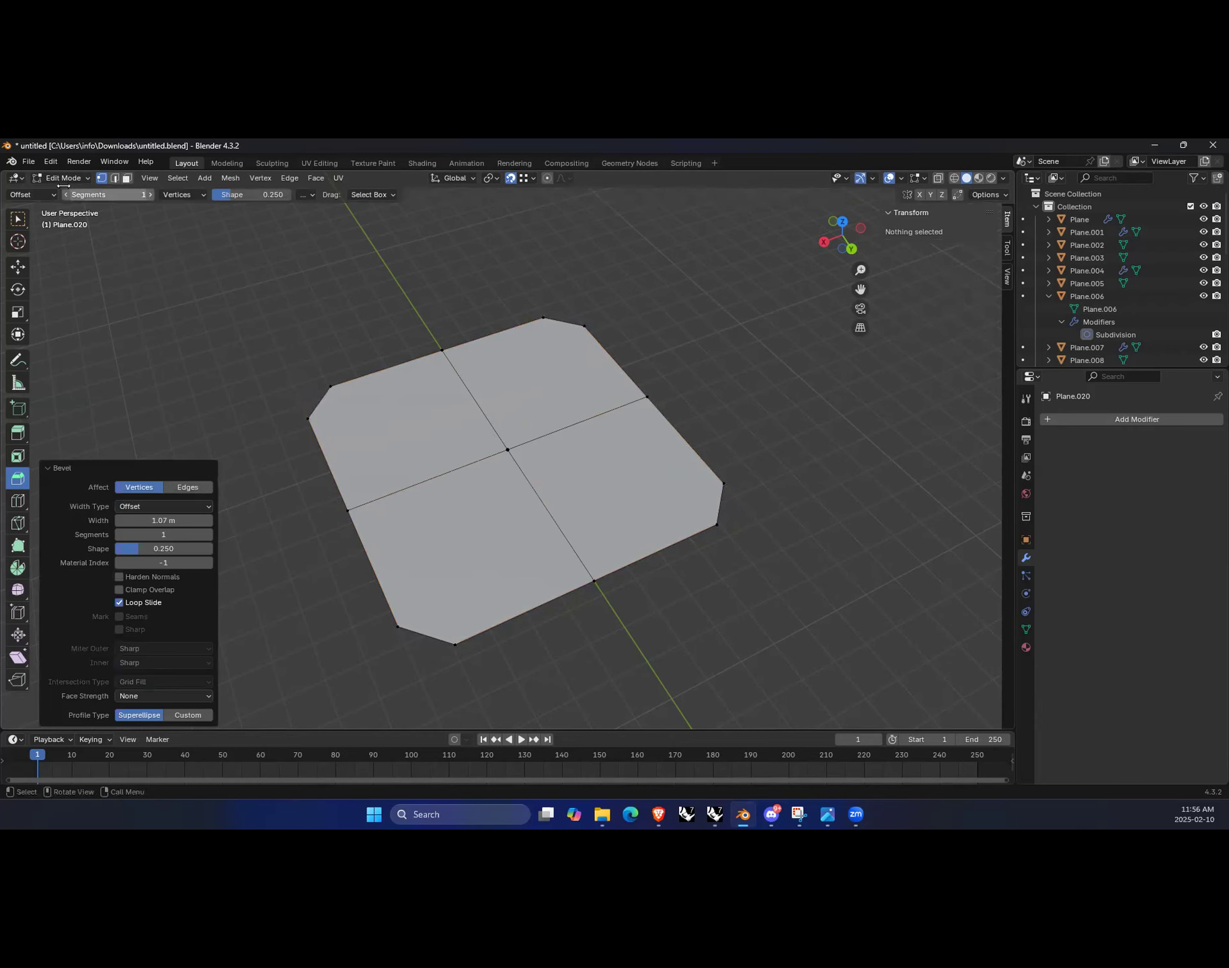
Step: Select the centre vertex and the four edge-midpoint vertices and raise them 7 m along Z
left_click(23, 266)
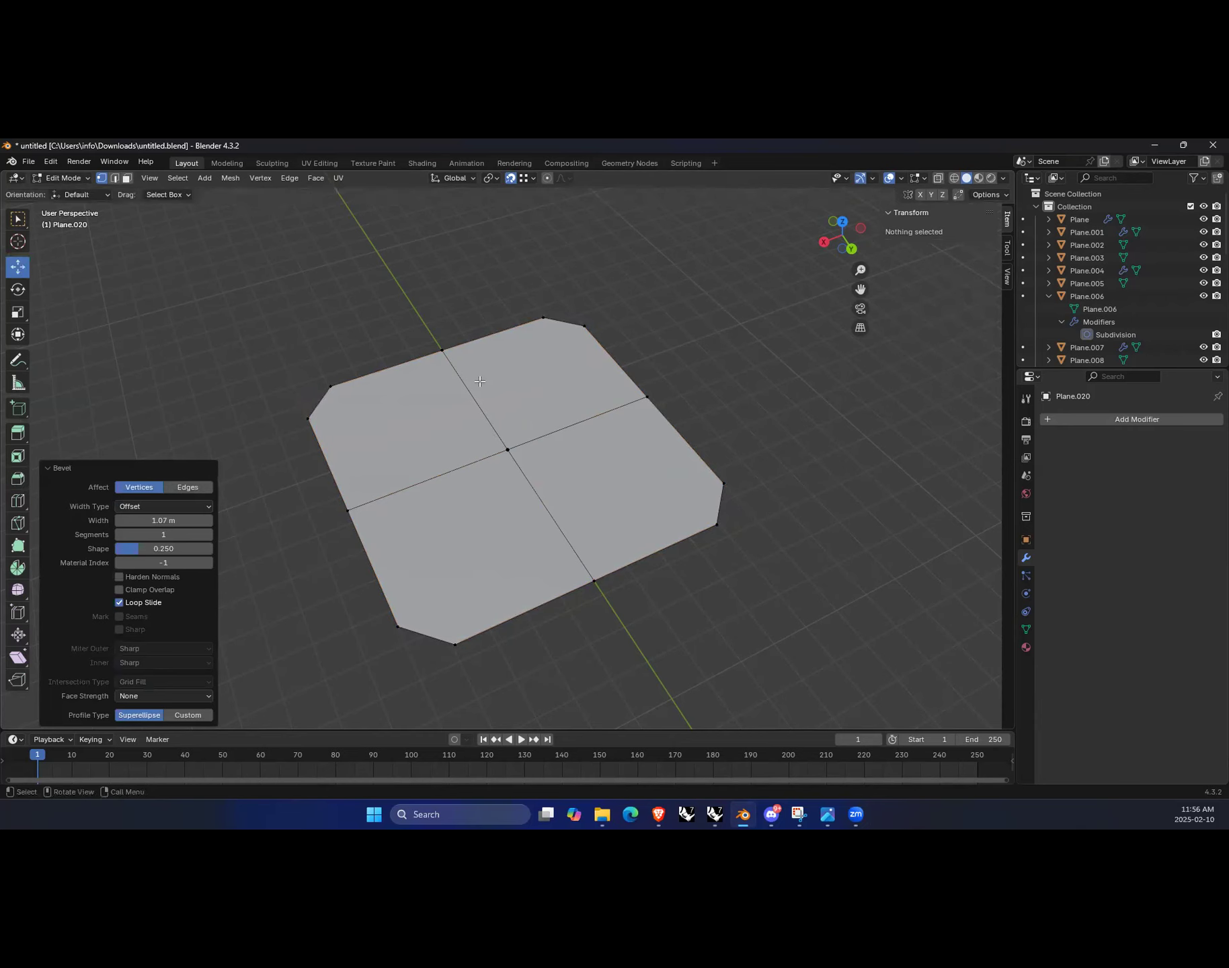
left_click(441, 351)
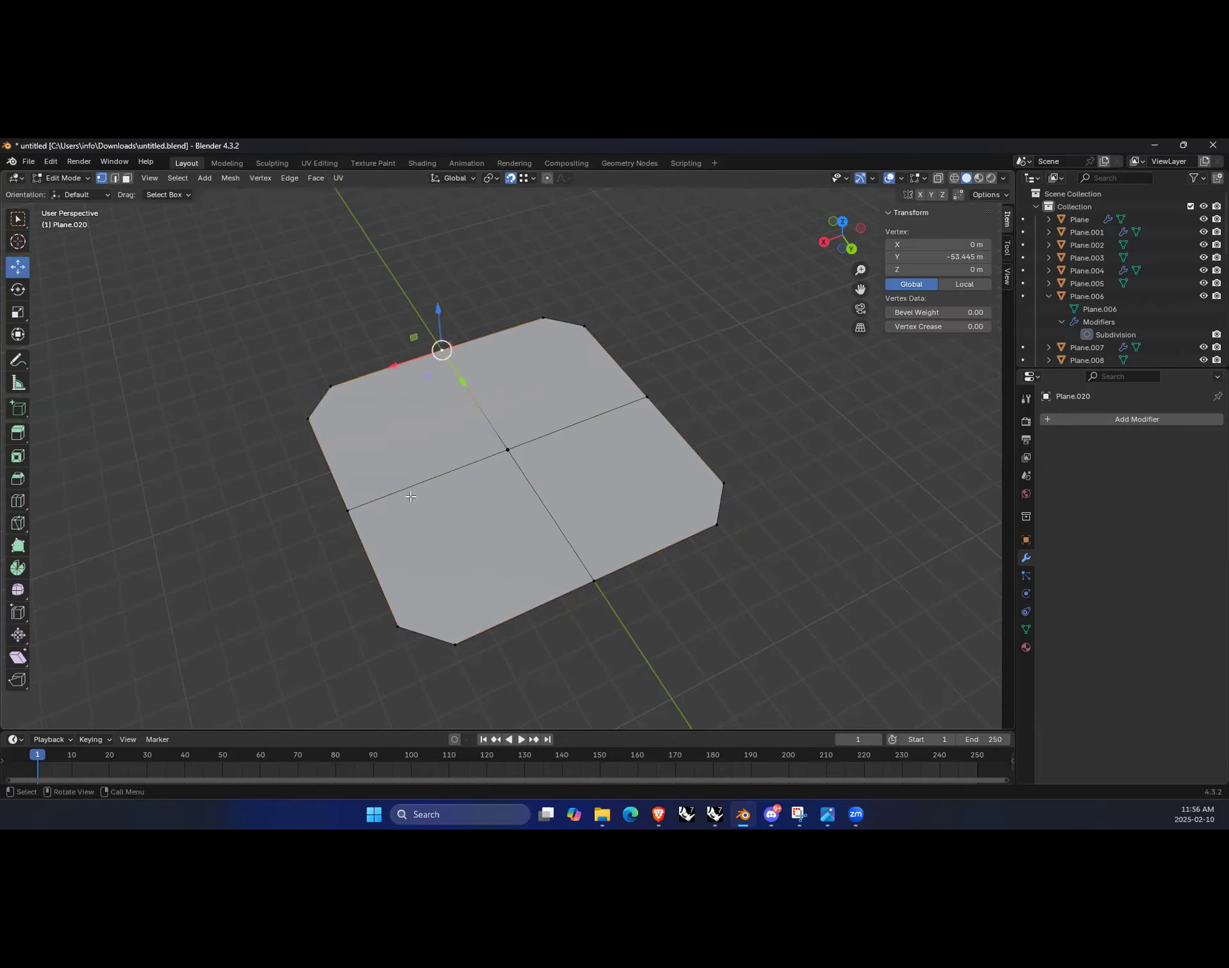
left_click(347, 510, "shift")
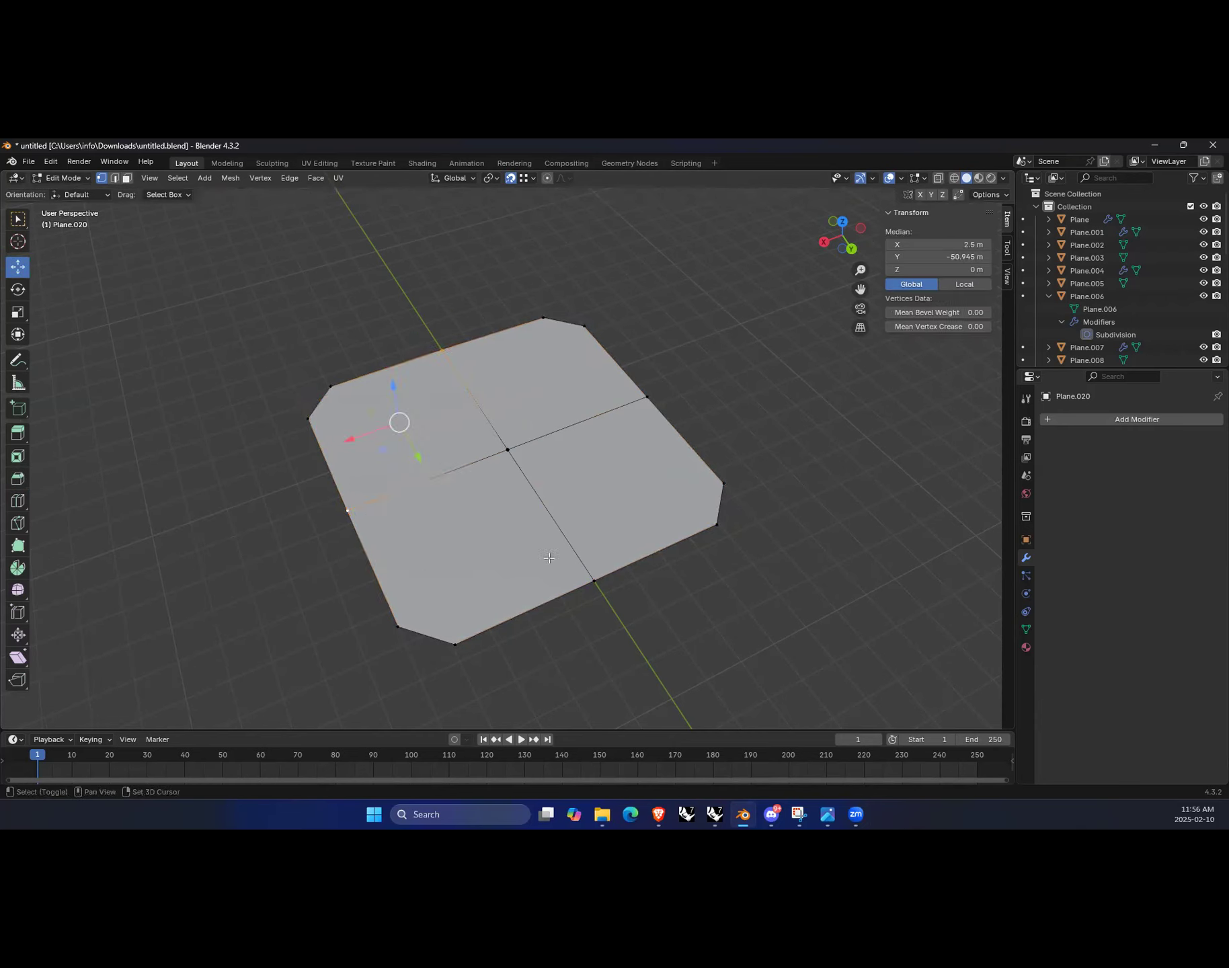
left_click(514, 450, "shift")
left_click(647, 397, "shift")
left_click(594, 582, "shift")
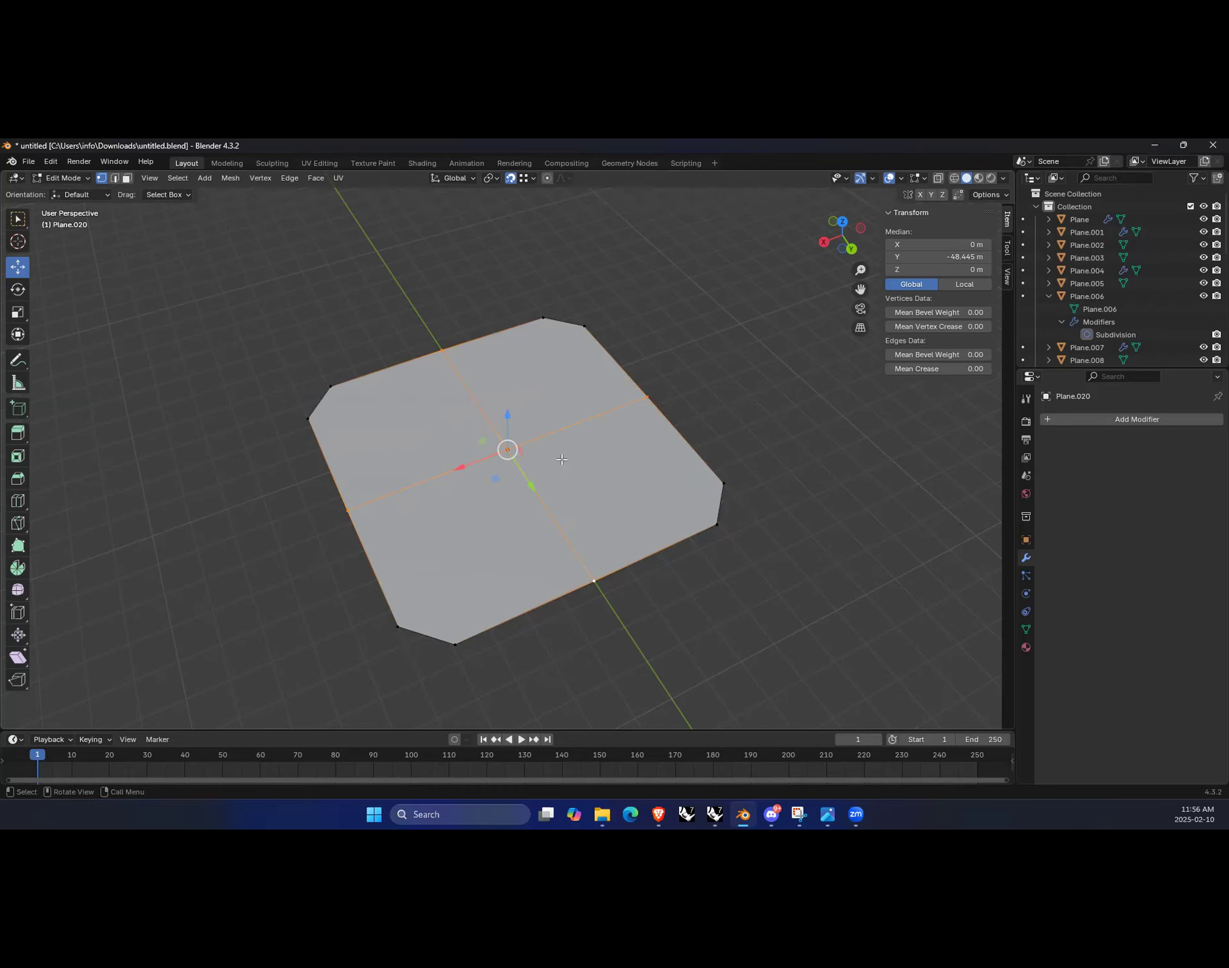
left_click_drag(507, 415, 531, 252)
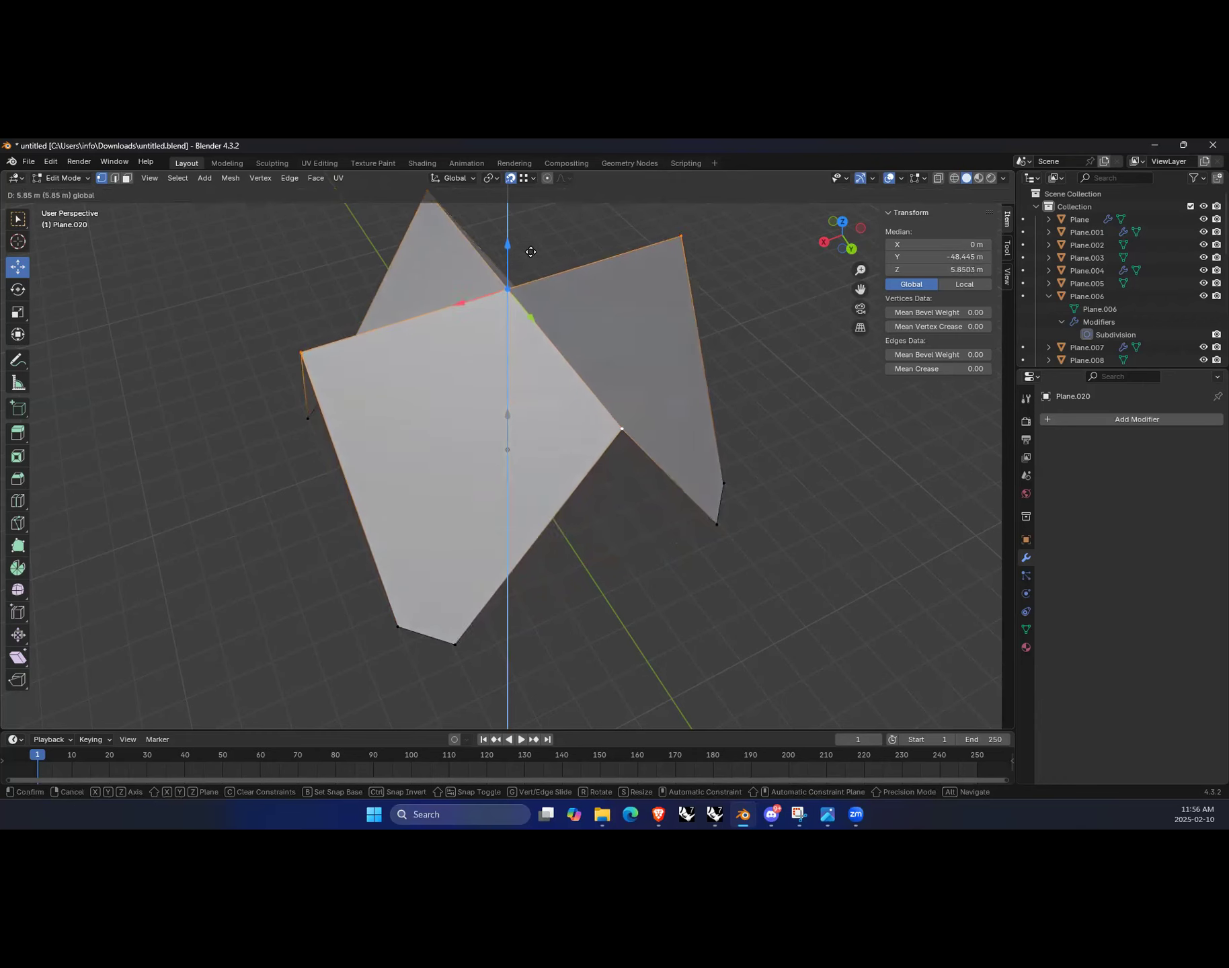
type("7")
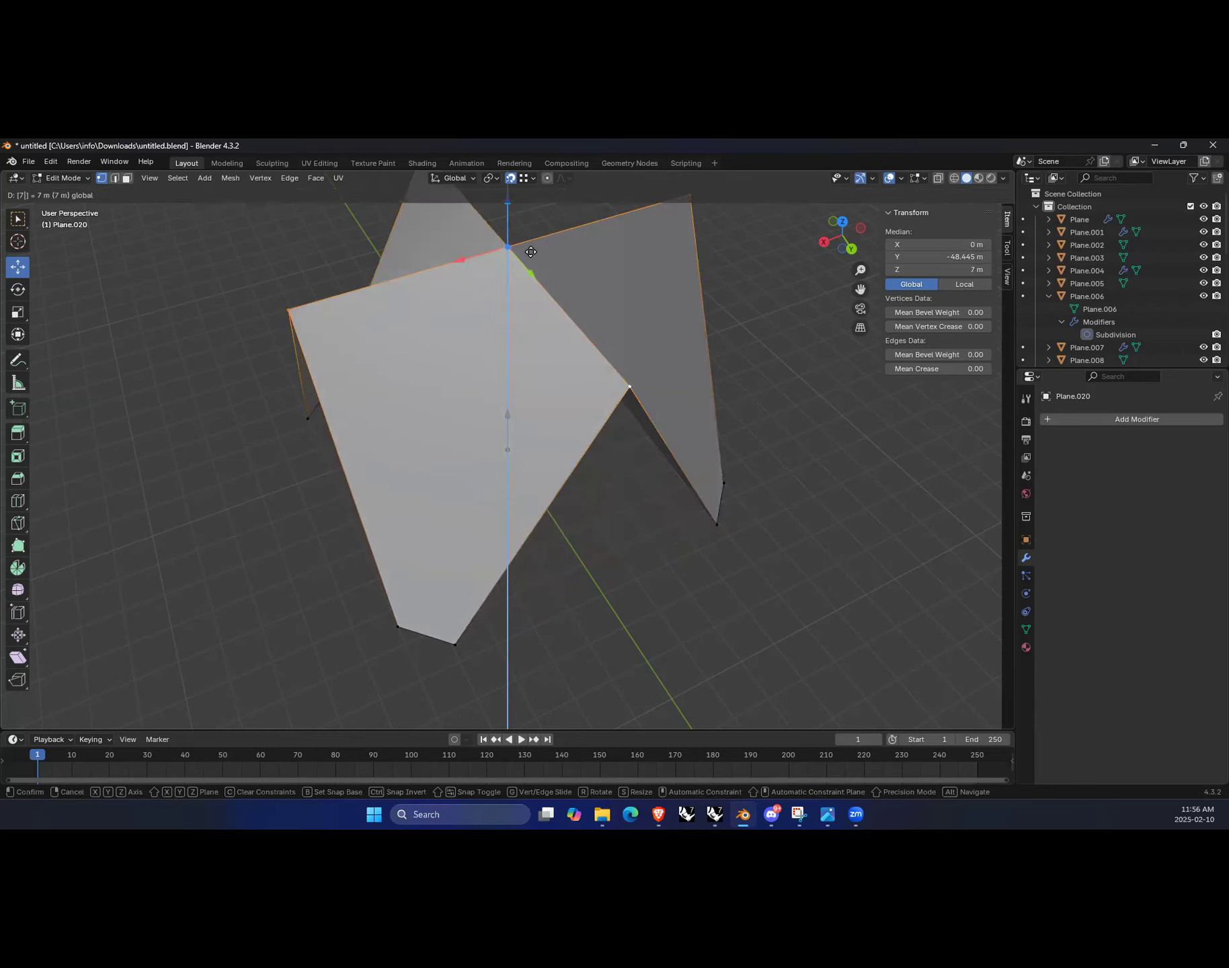
key("Return")
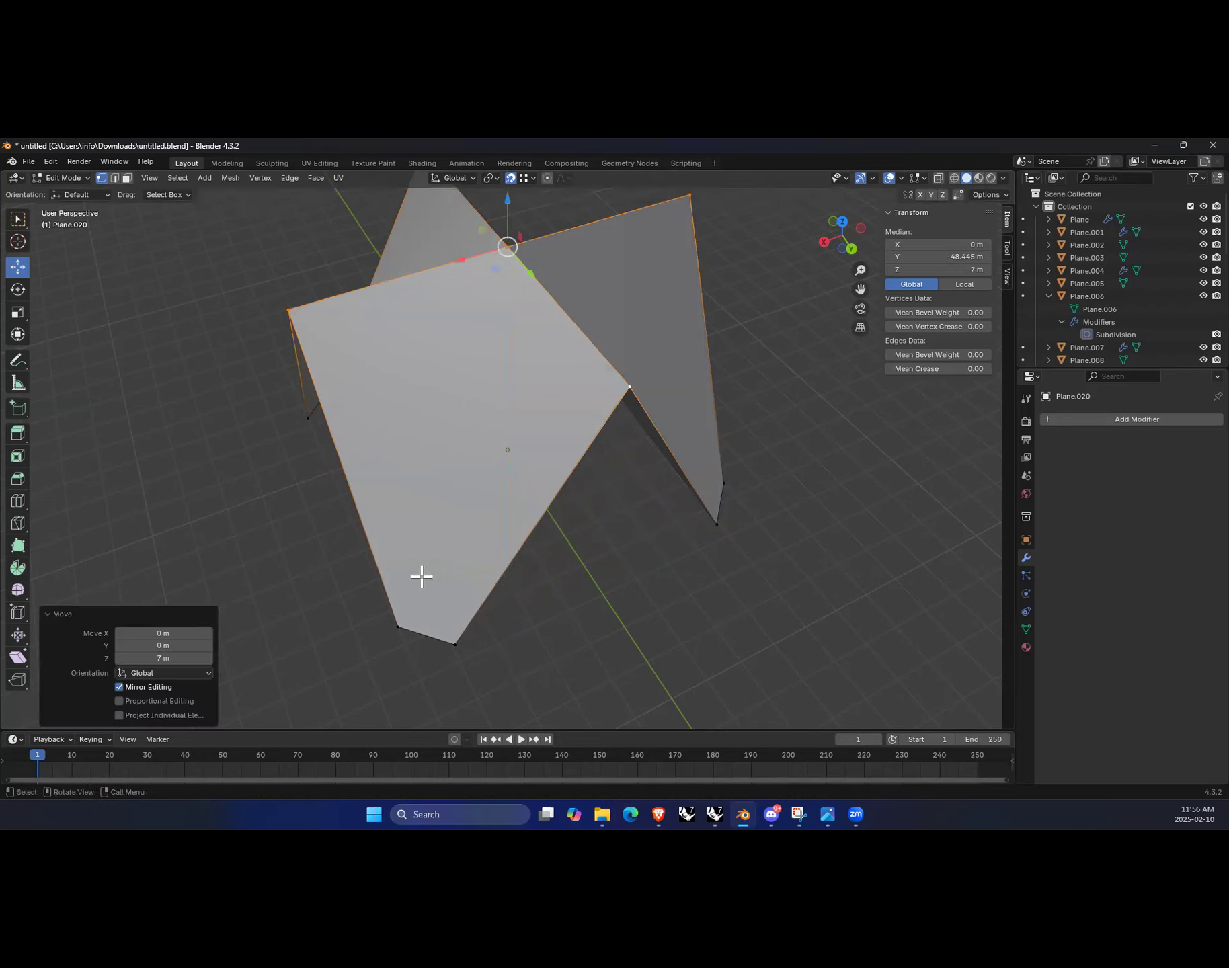
Step: Deselect all vertices and return to Object Mode
scroll(431, 565, "down", 3)
middle_click_drag(623, 365, 582, 414, "shift")
key("alt+a")
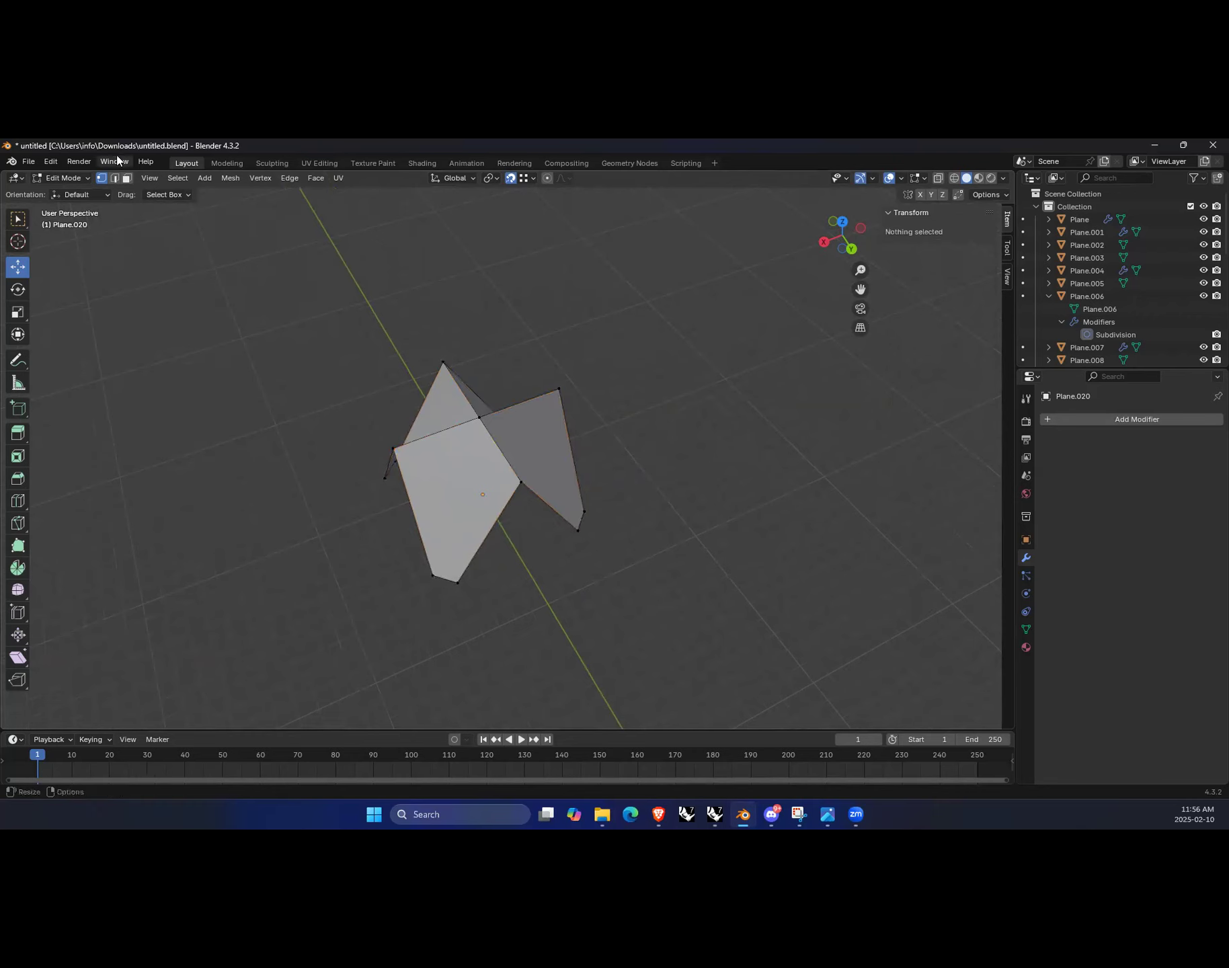
left_click(83, 181)
left_click(64, 194)
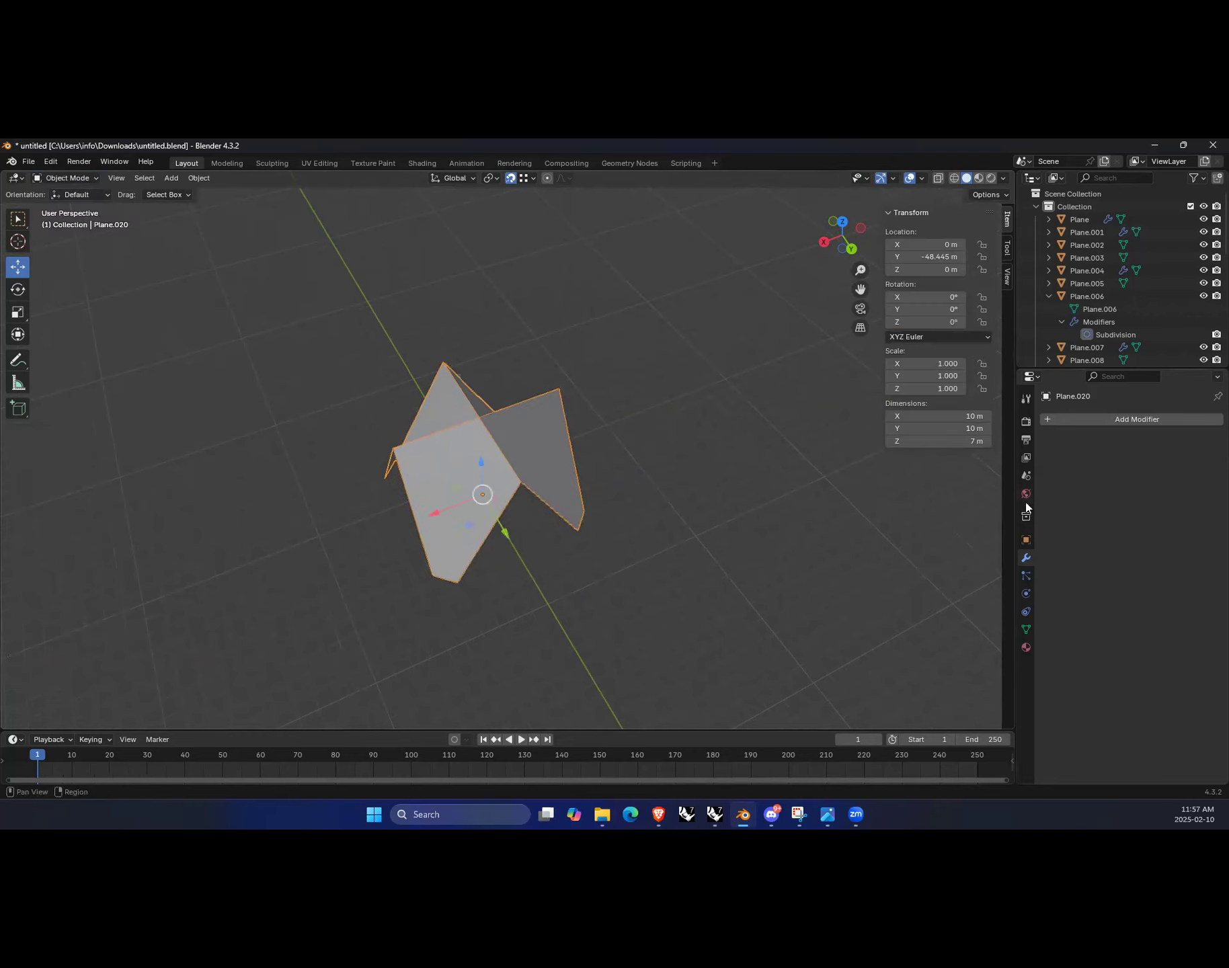
Step: Add a Subdivision Surface modifier to the folded plane
left_click(1143, 420)
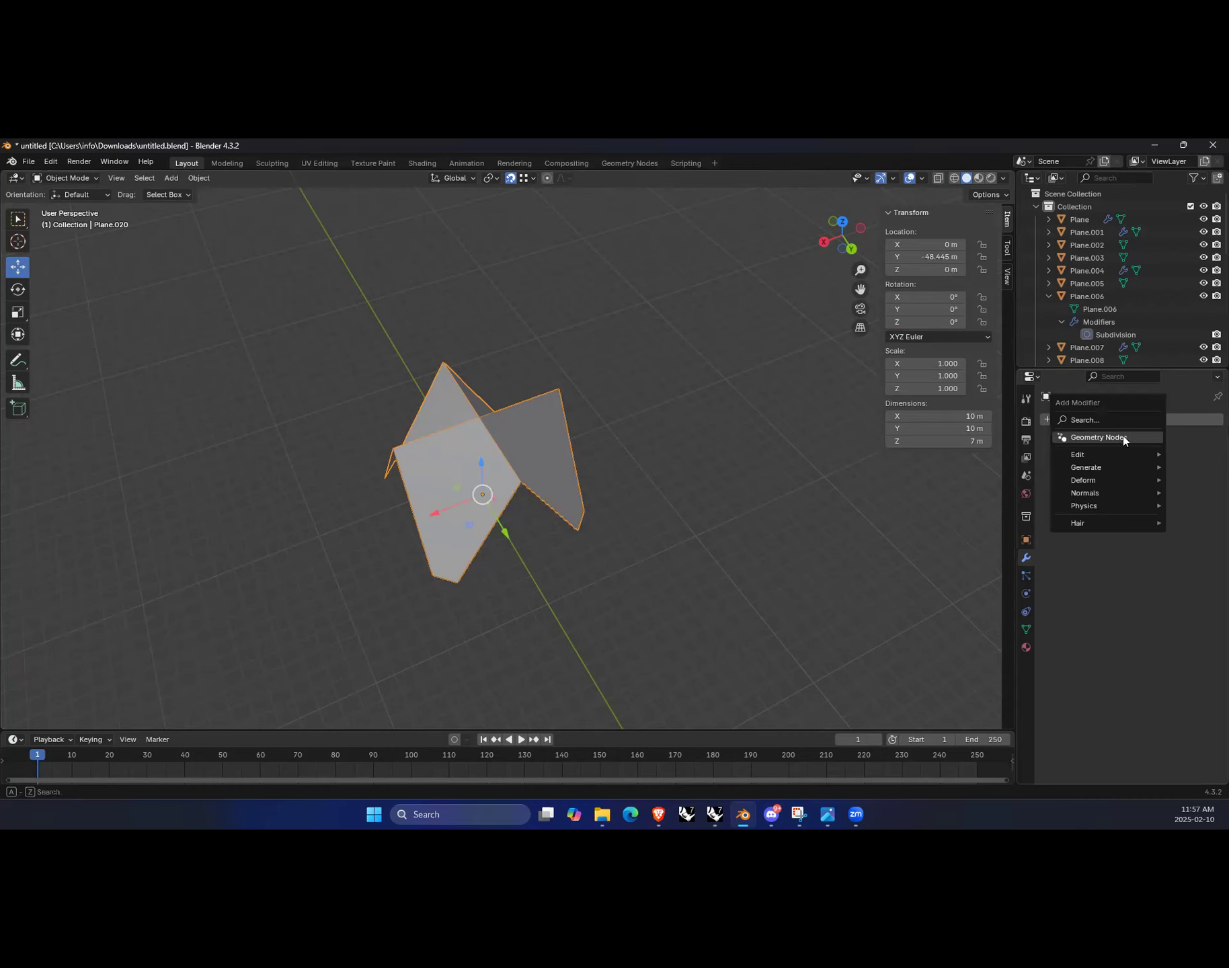
left_click(1119, 421)
type("subdivi")
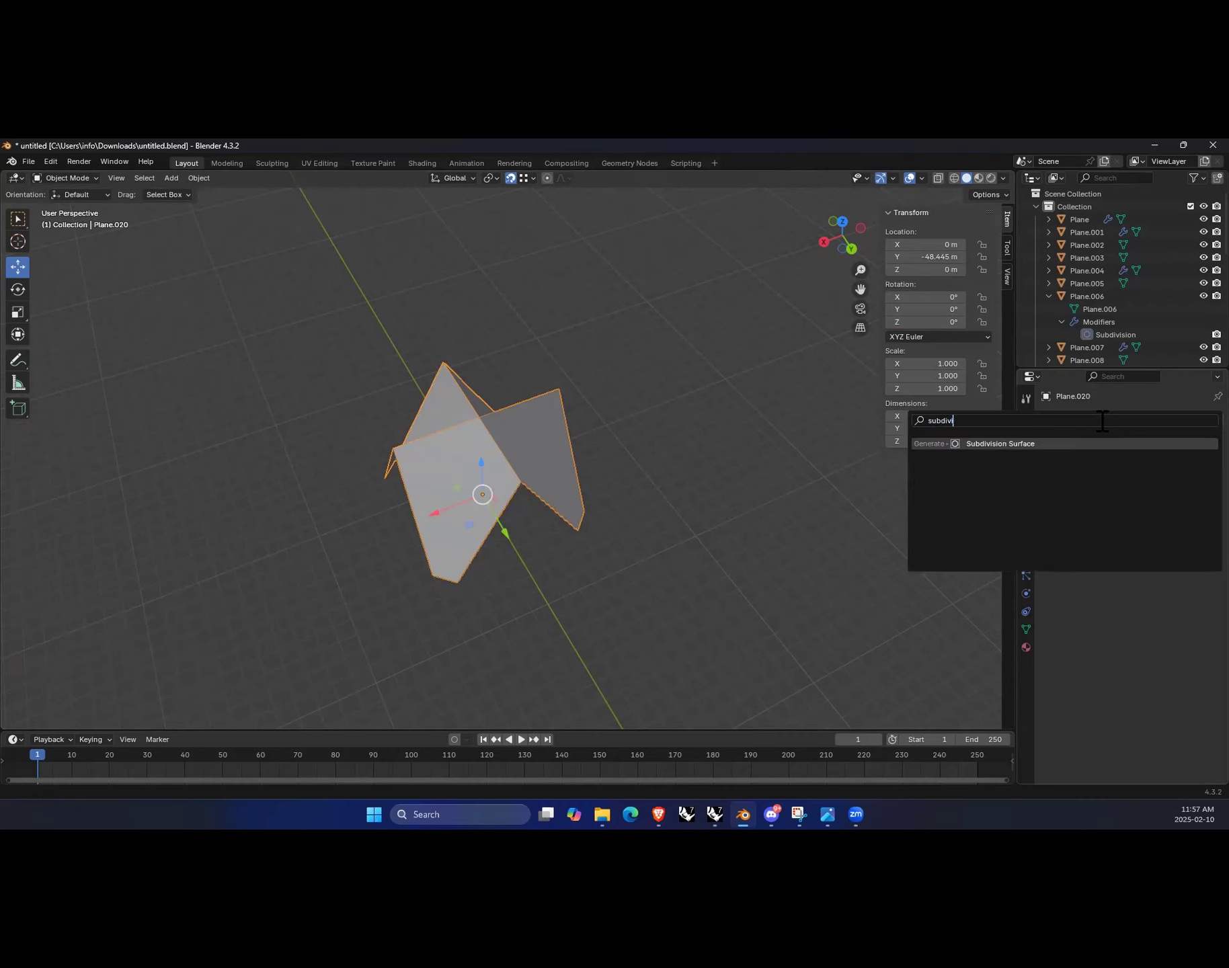
left_click(1054, 445)
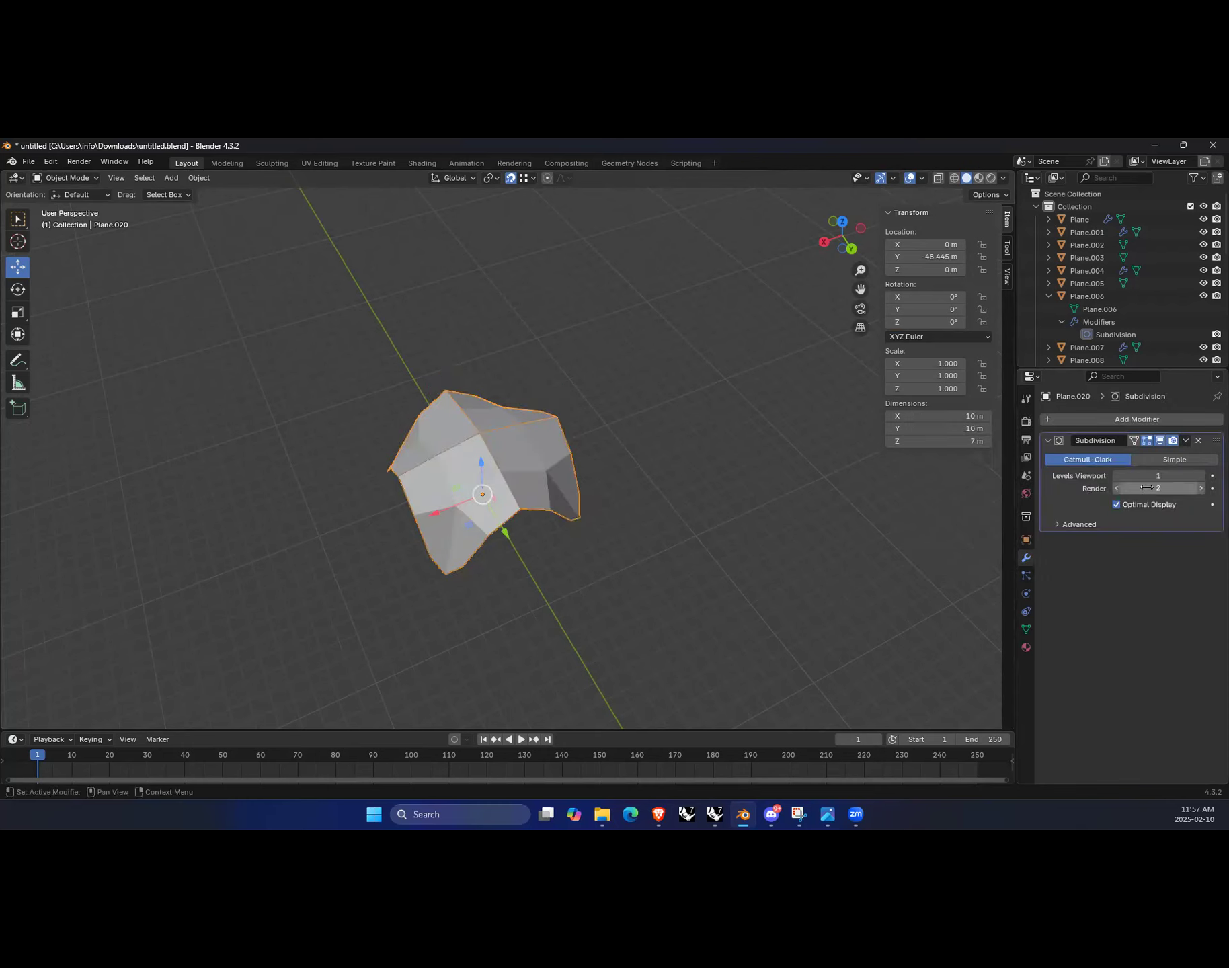
Step: Set the subdivision viewport levels to 2 and its boundary smoothing to Keep Corners
left_click(1199, 476)
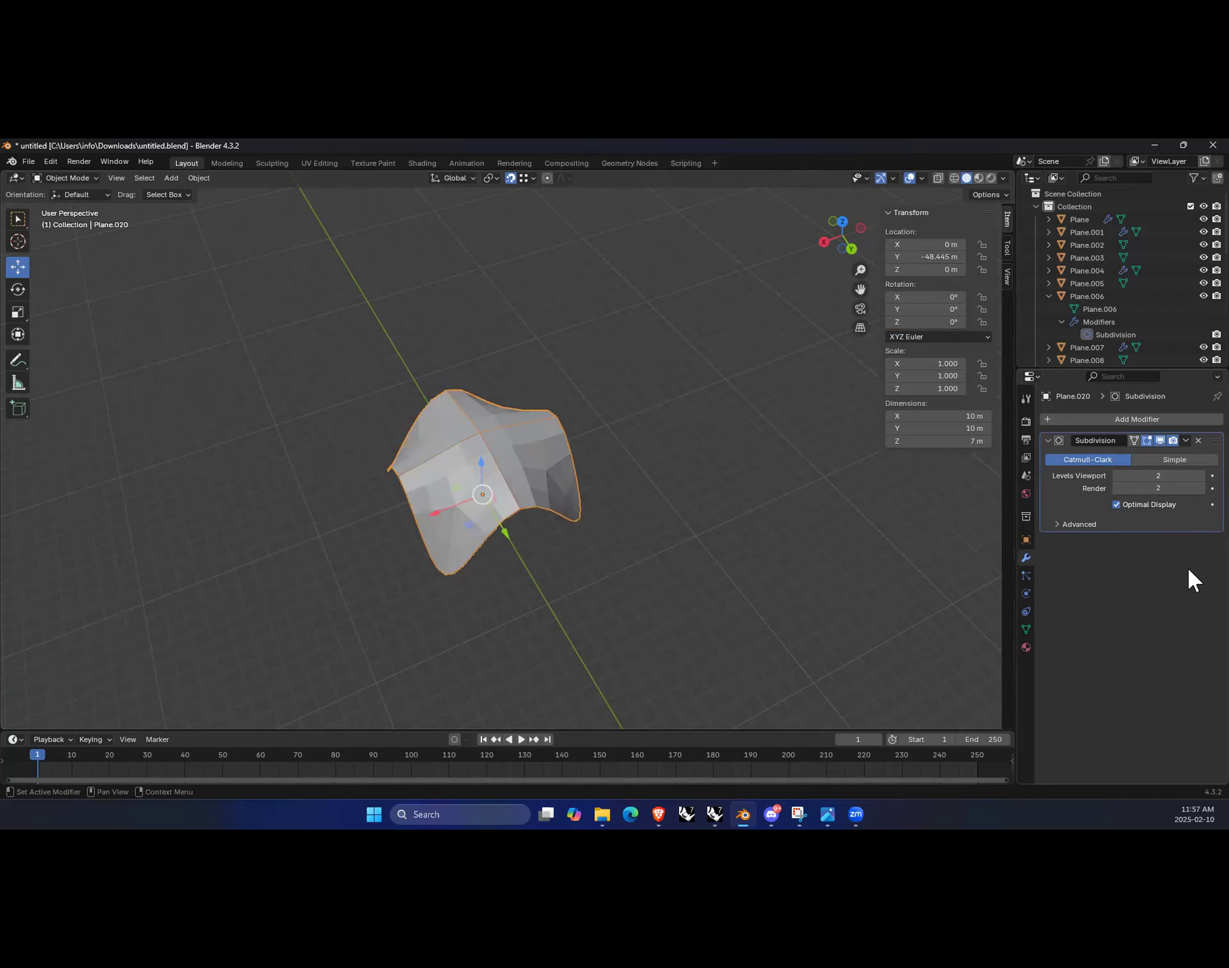
left_click(1057, 524)
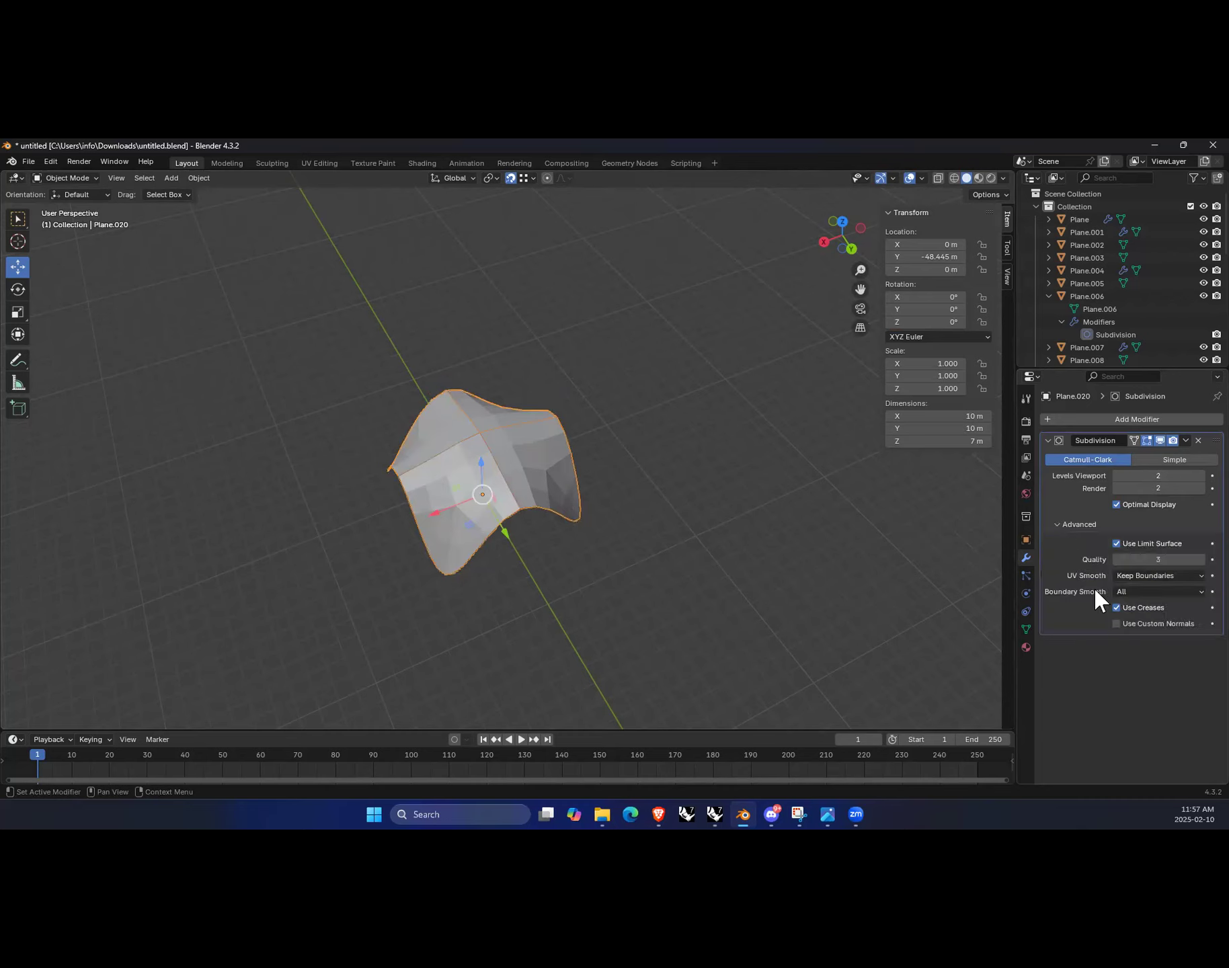
left_click(1154, 590)
left_click(1161, 603)
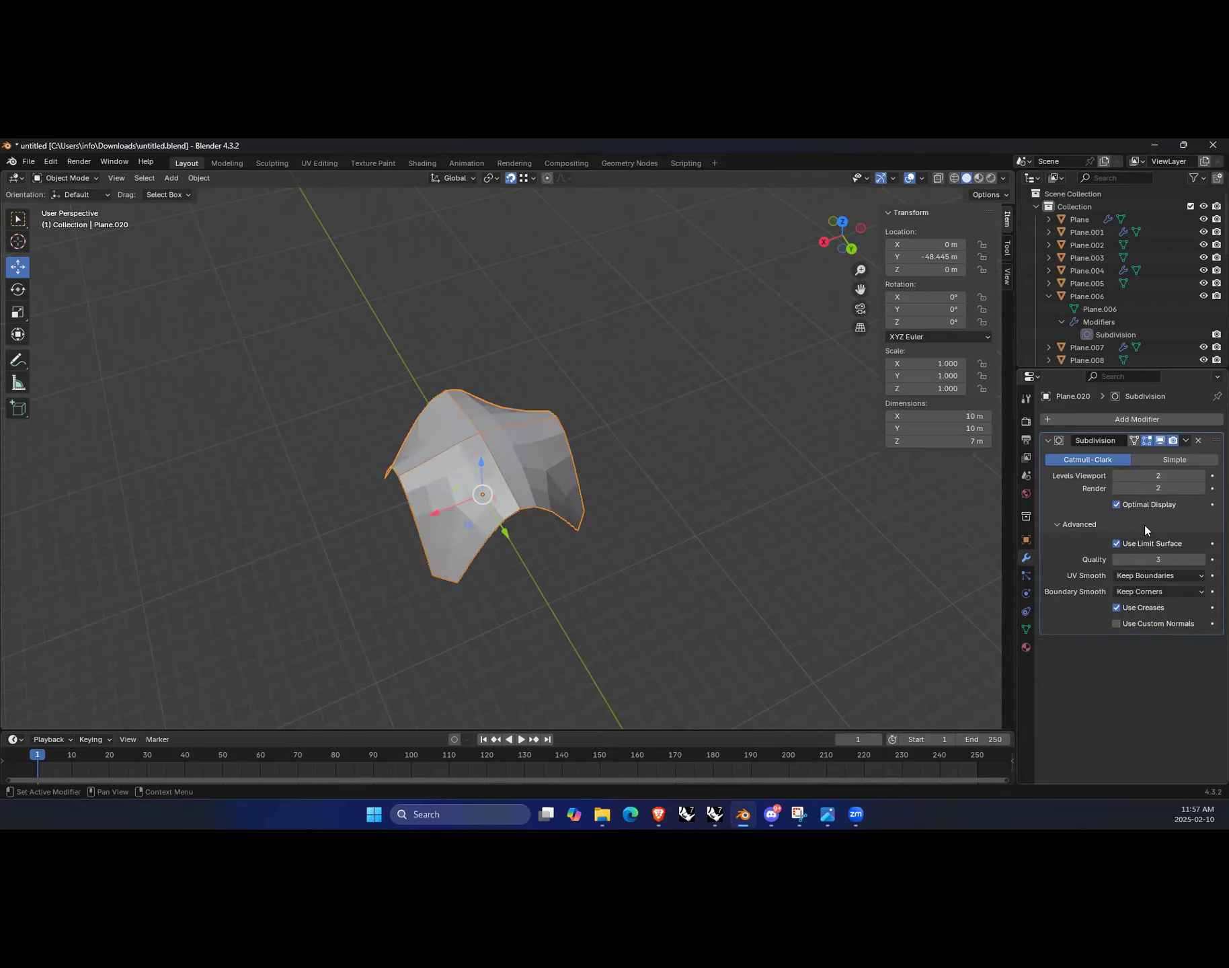
left_click(826, 568)
left_click(535, 483)
Step: Export the selected plane as FBX named lowpolypav2.fbx with Z Up orientation
left_click(37, 164)
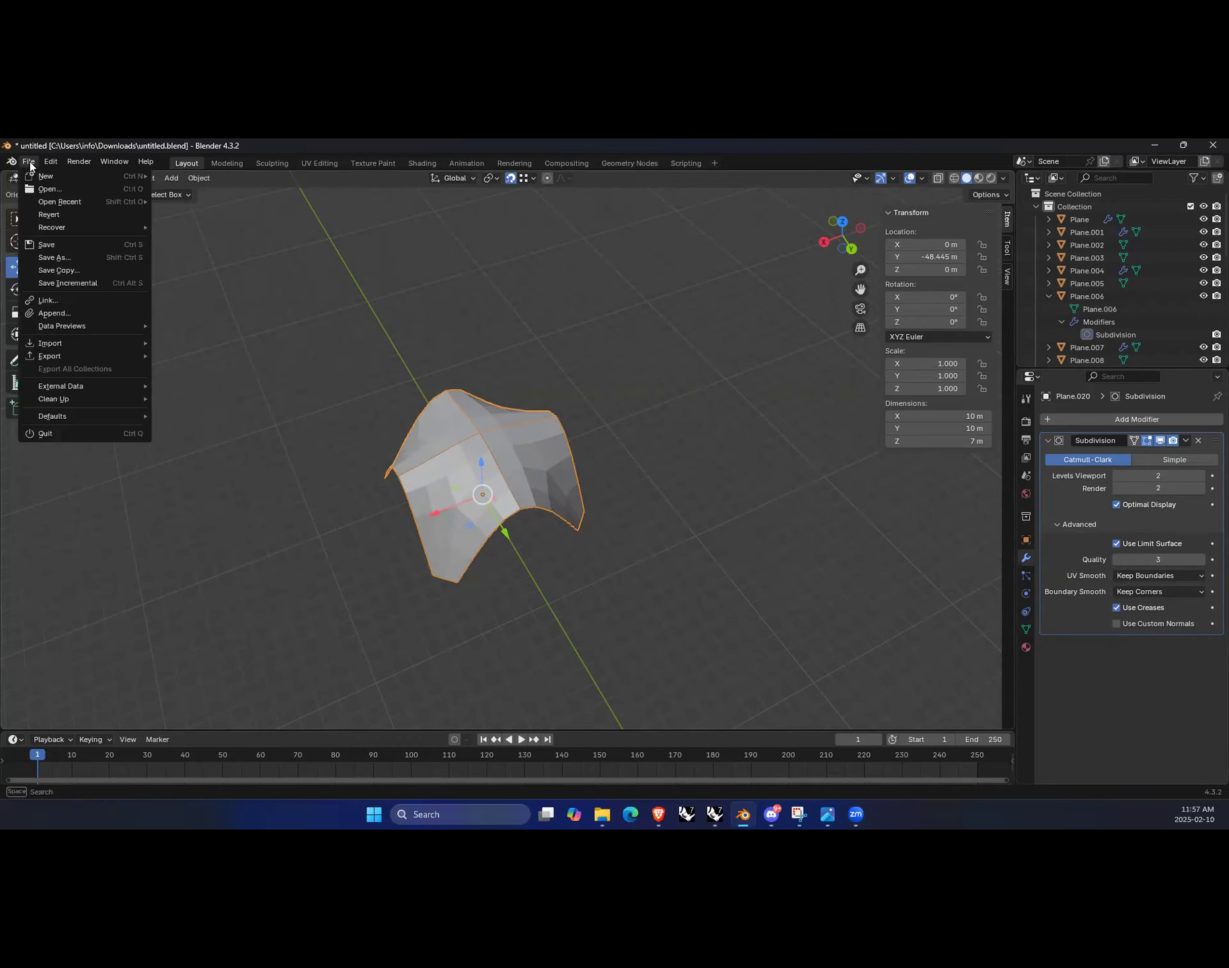
mouse_move(60, 358)
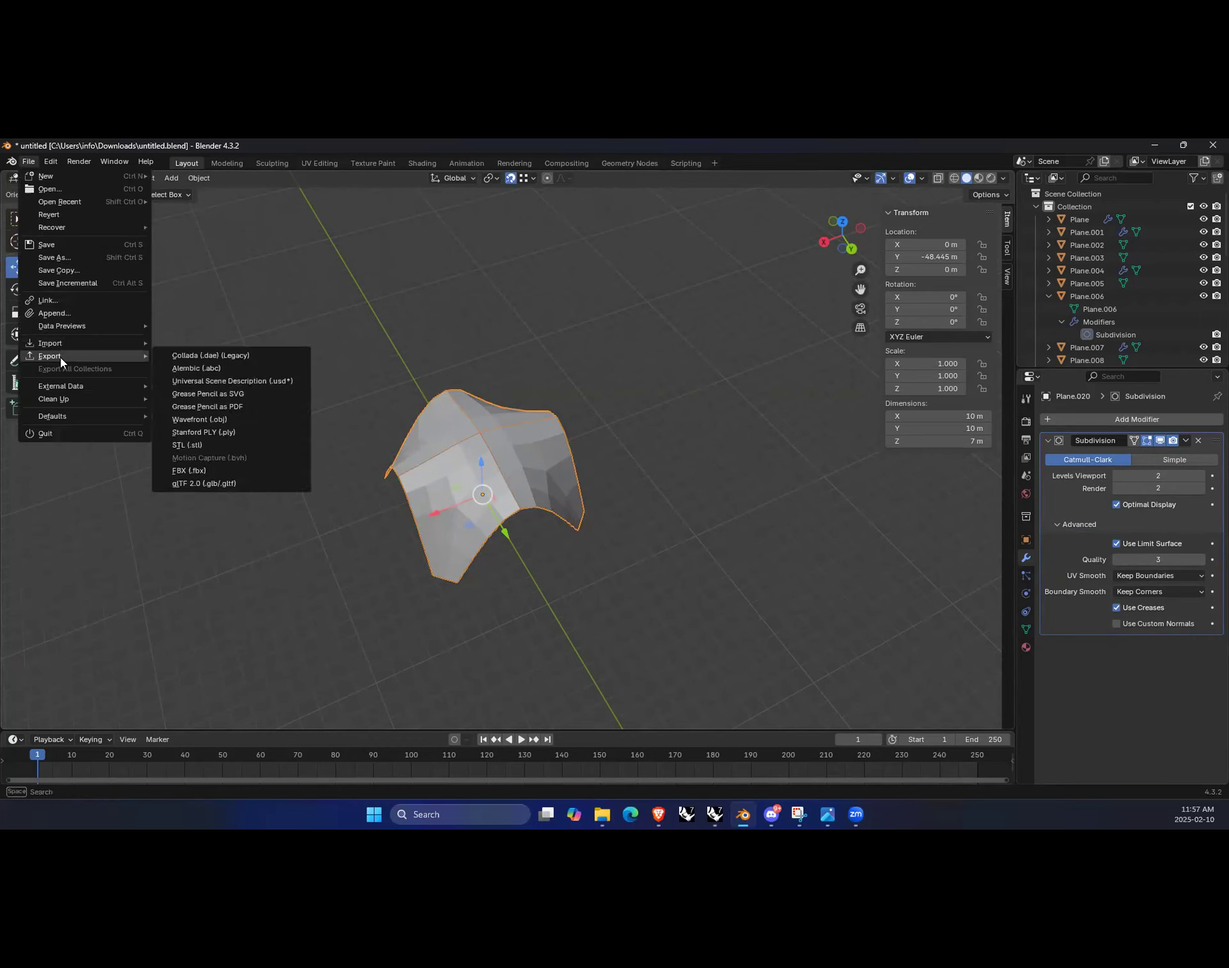
left_click(221, 473)
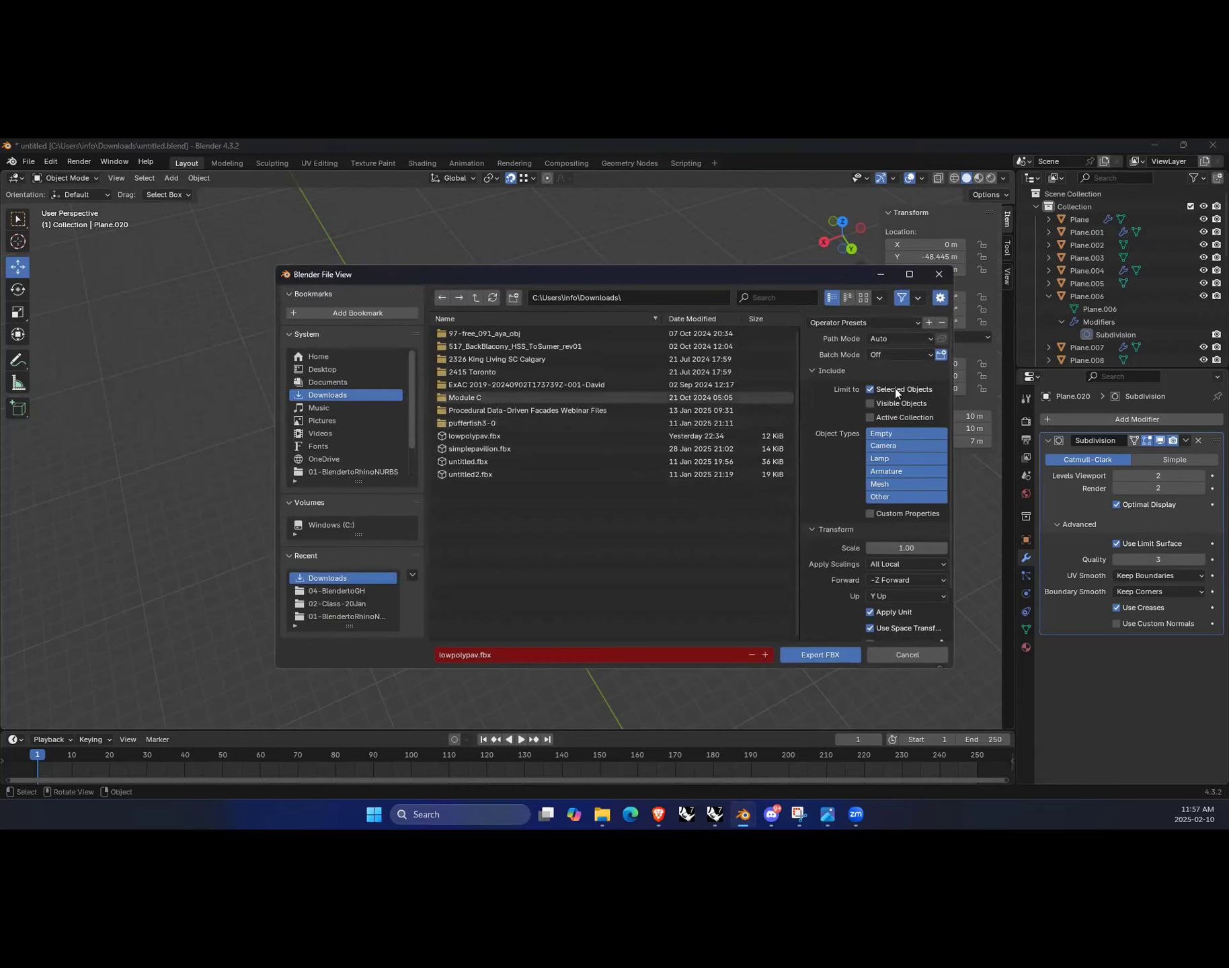
left_click(470, 655)
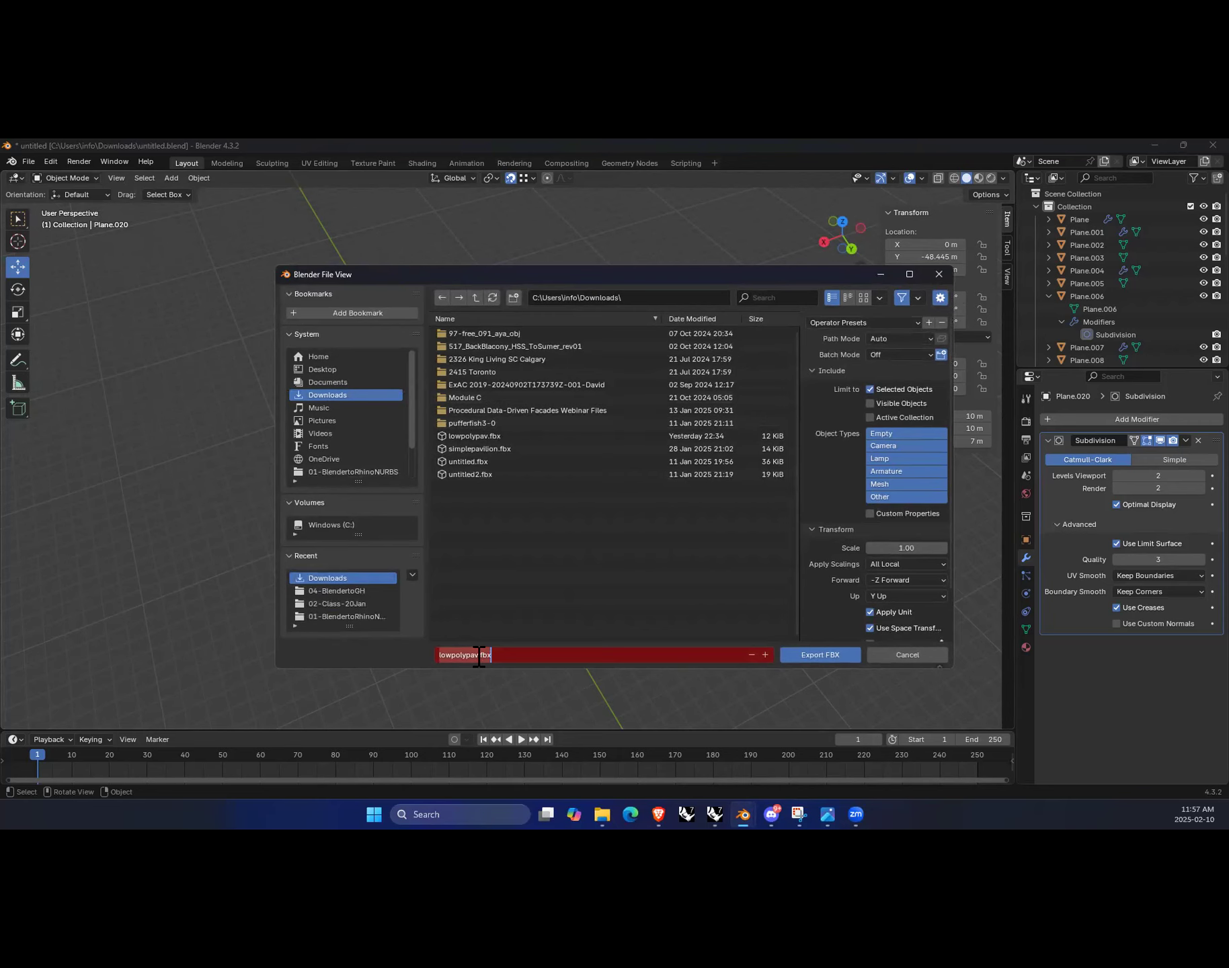
left_click(478, 655)
type("2")
left_click(940, 595)
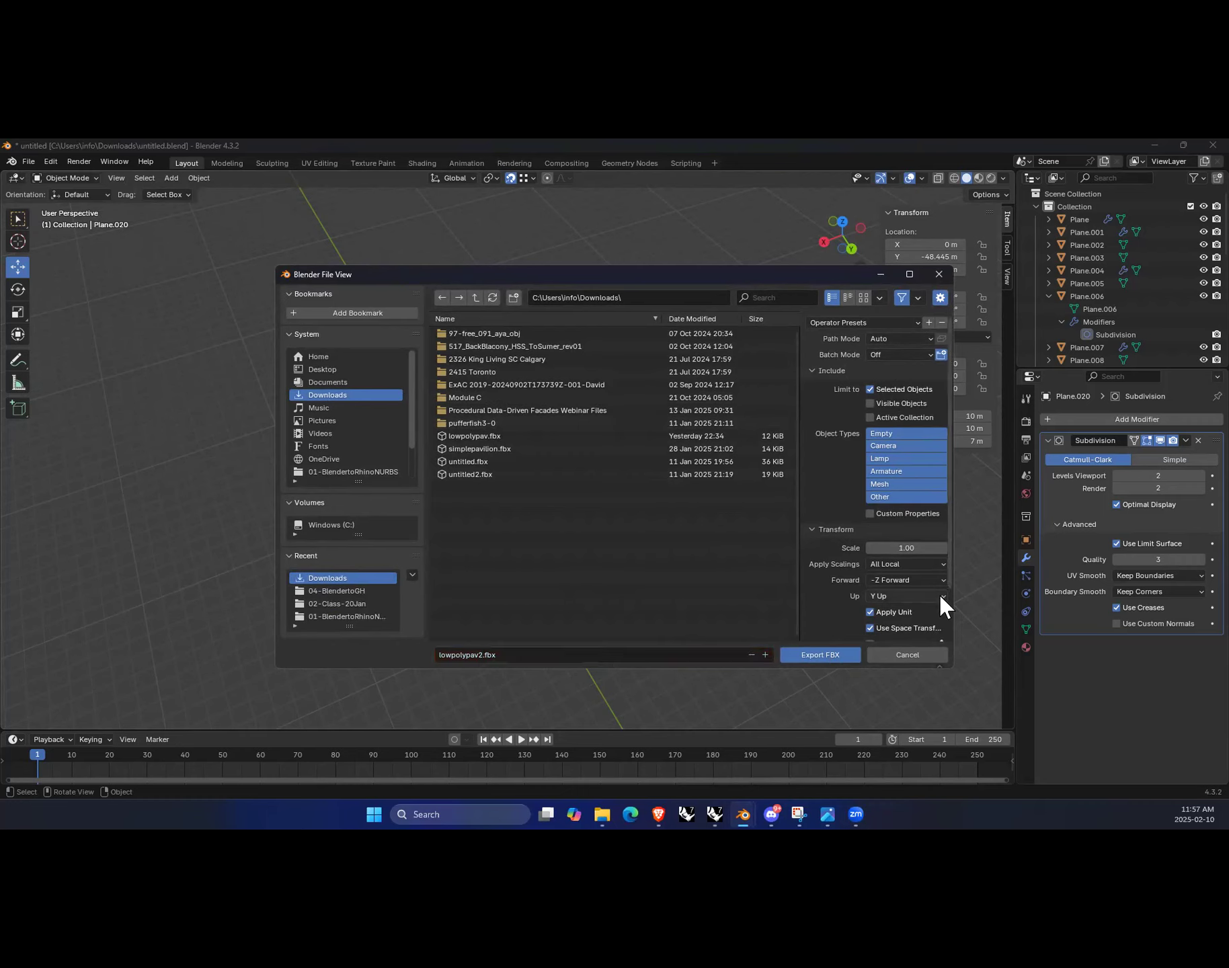
left_click(939, 596)
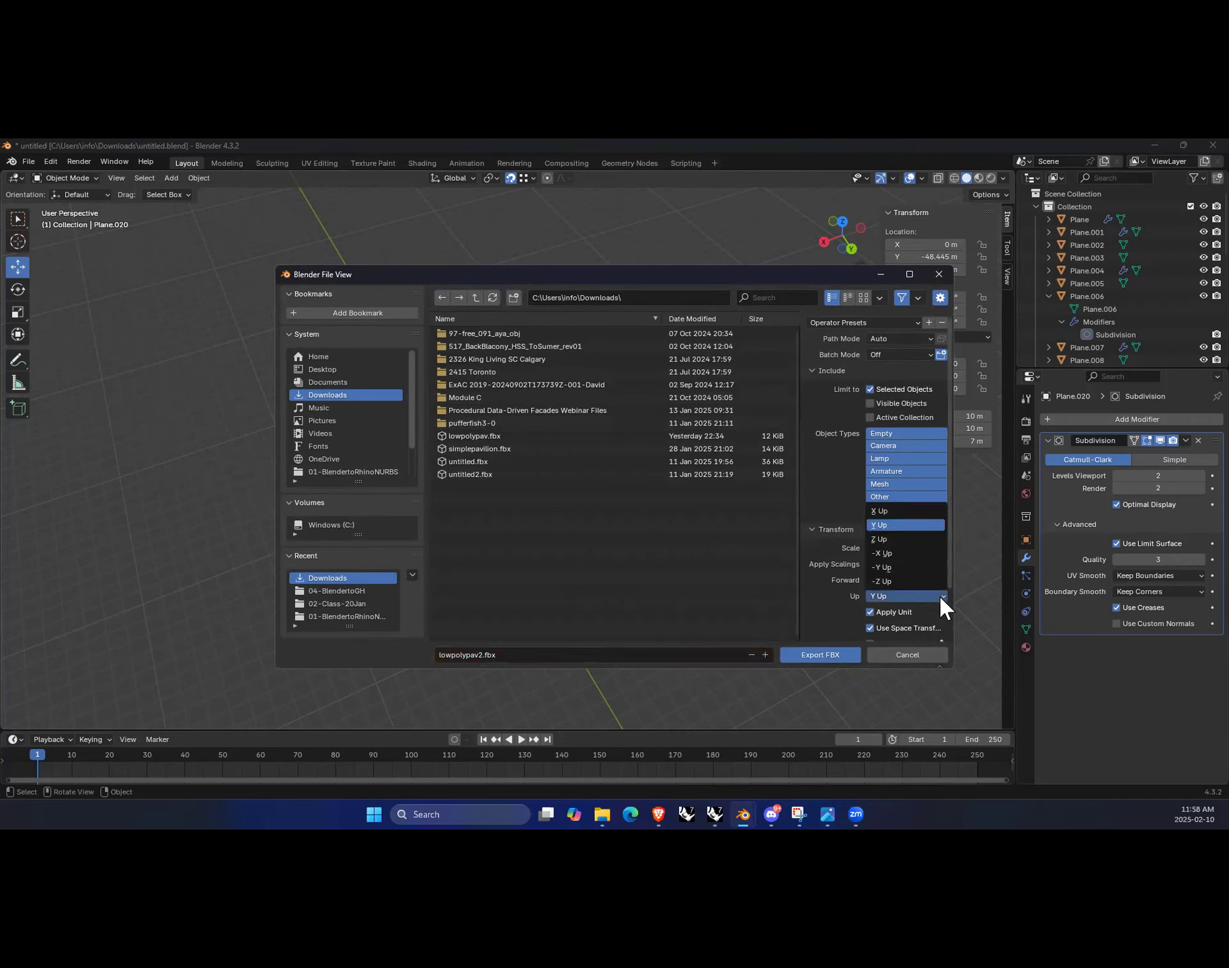
left_click(904, 539)
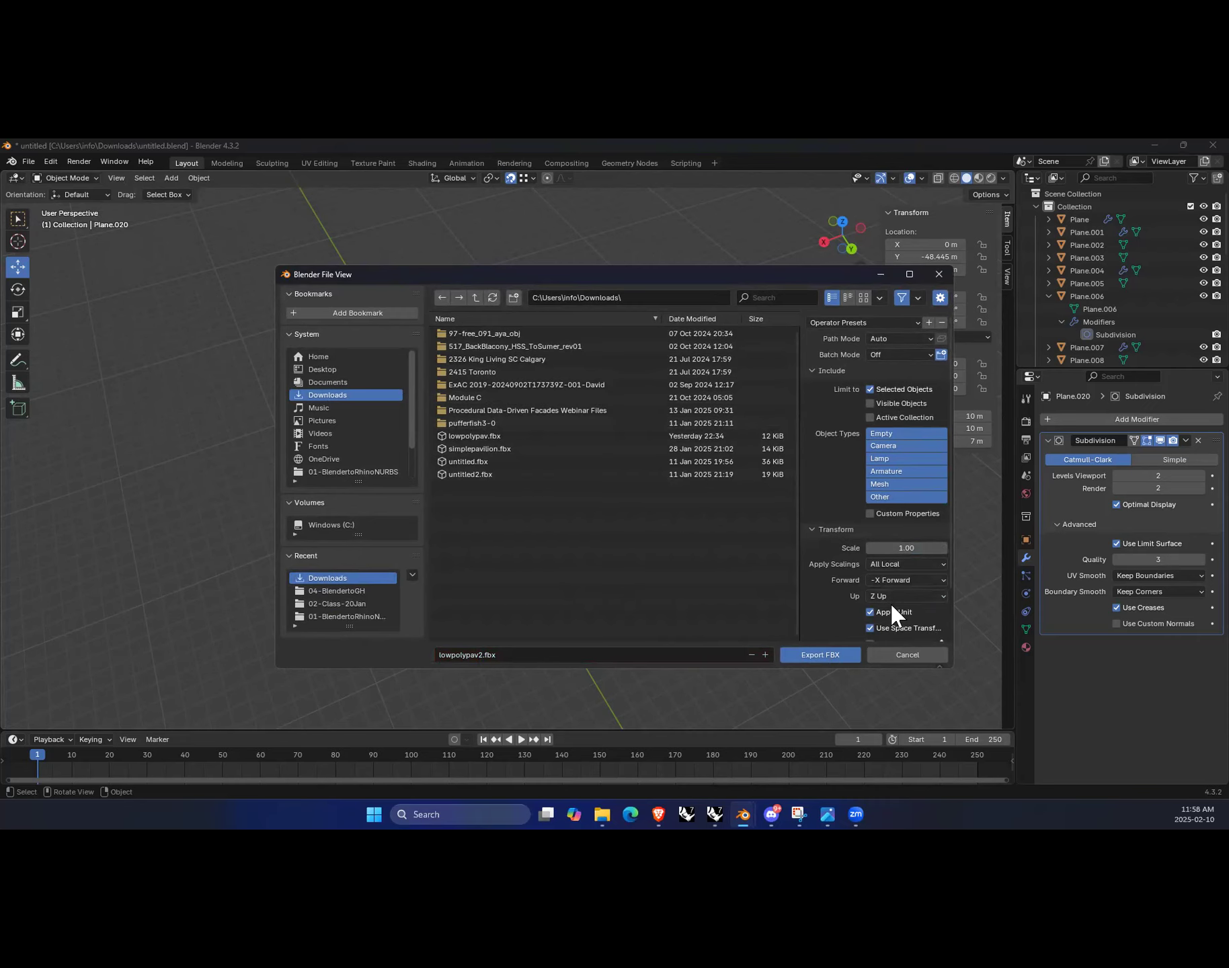
left_click(829, 653)
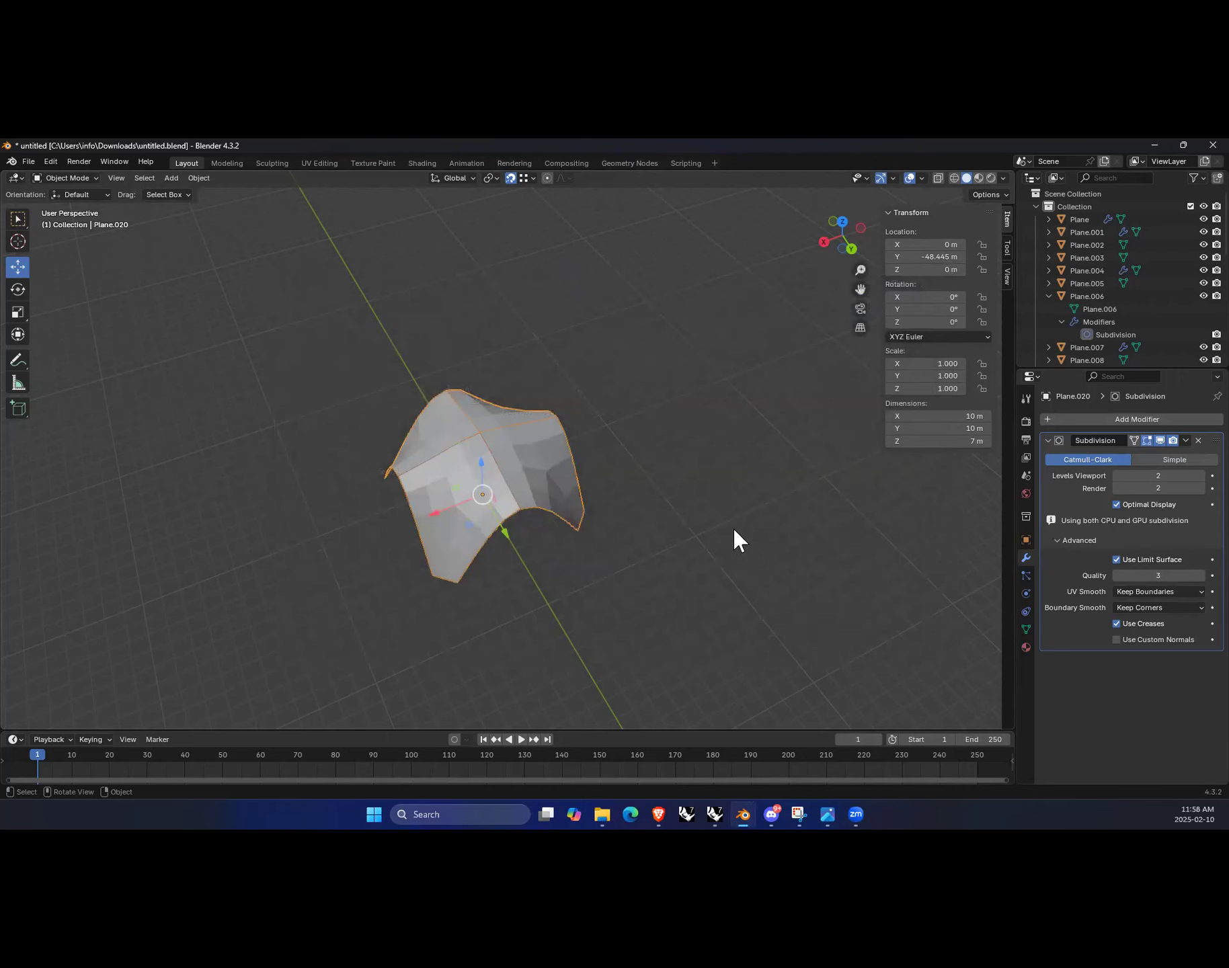
Step: Switch to Rhino and import lowpolypav2.fbx, opening meshes as SubD surfaces and accepting the 0.01 scaling
mouse_move(716, 816)
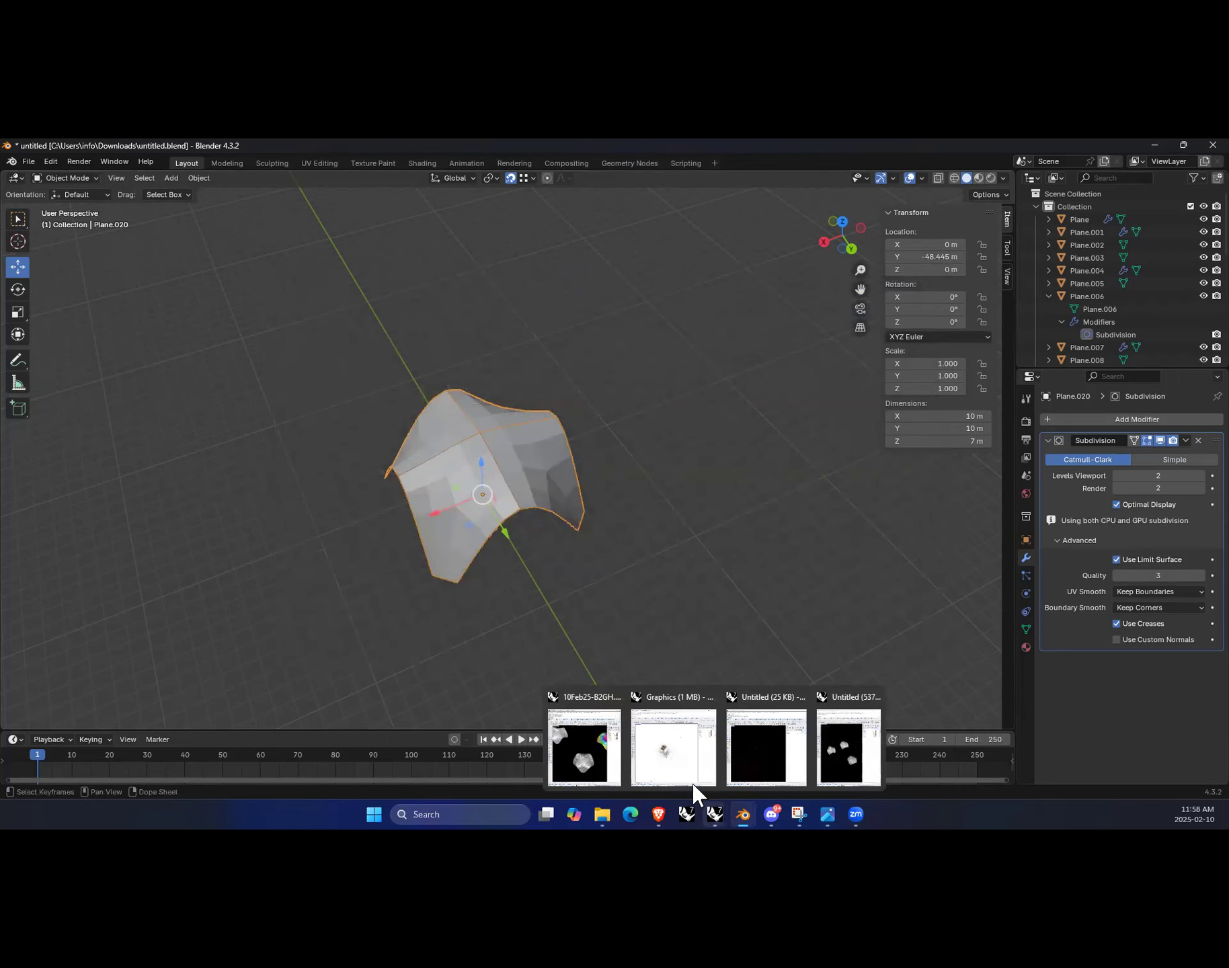
left_click(598, 773)
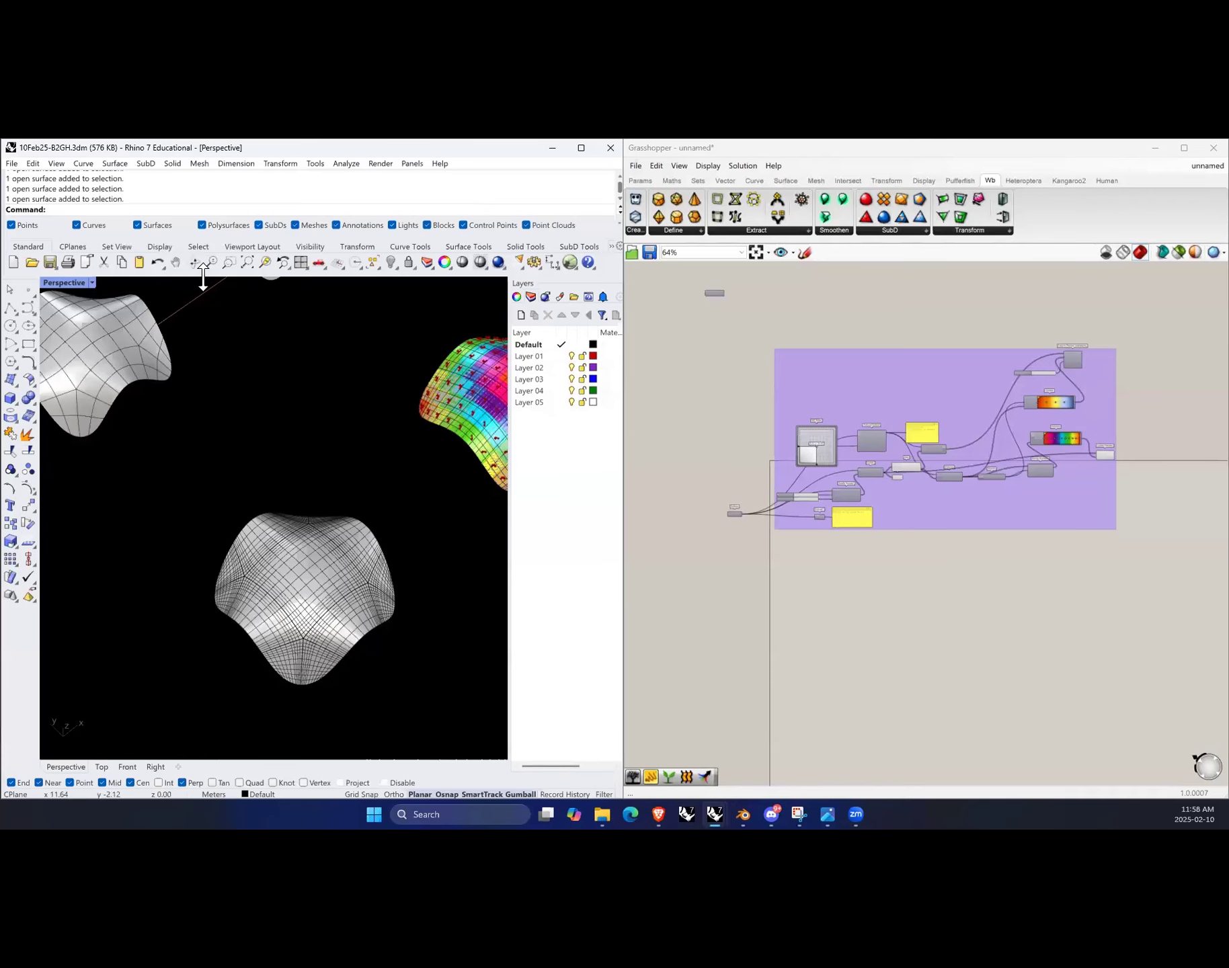
left_click(11, 163)
left_click(55, 315)
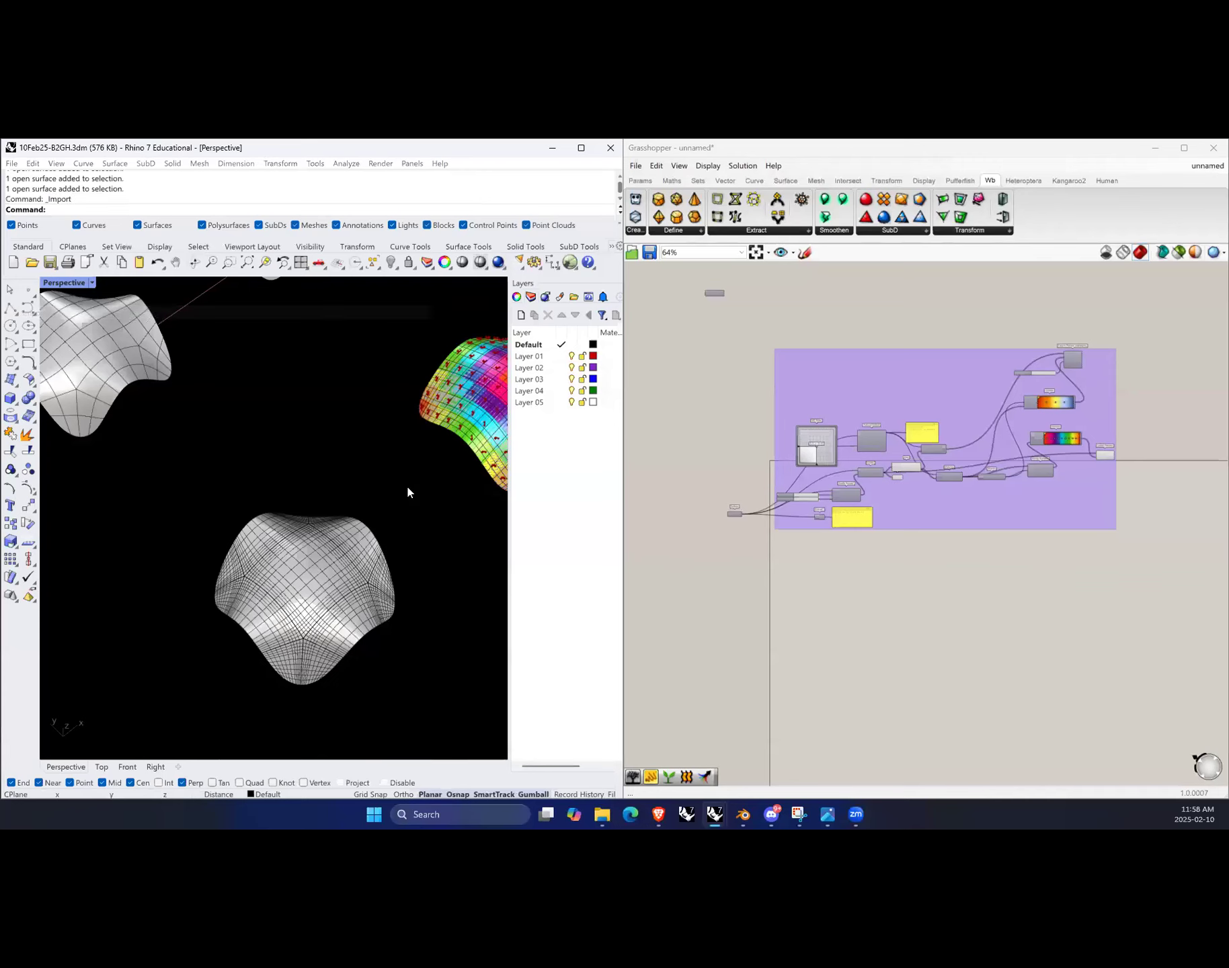
left_click(319, 412)
double_click(319, 412)
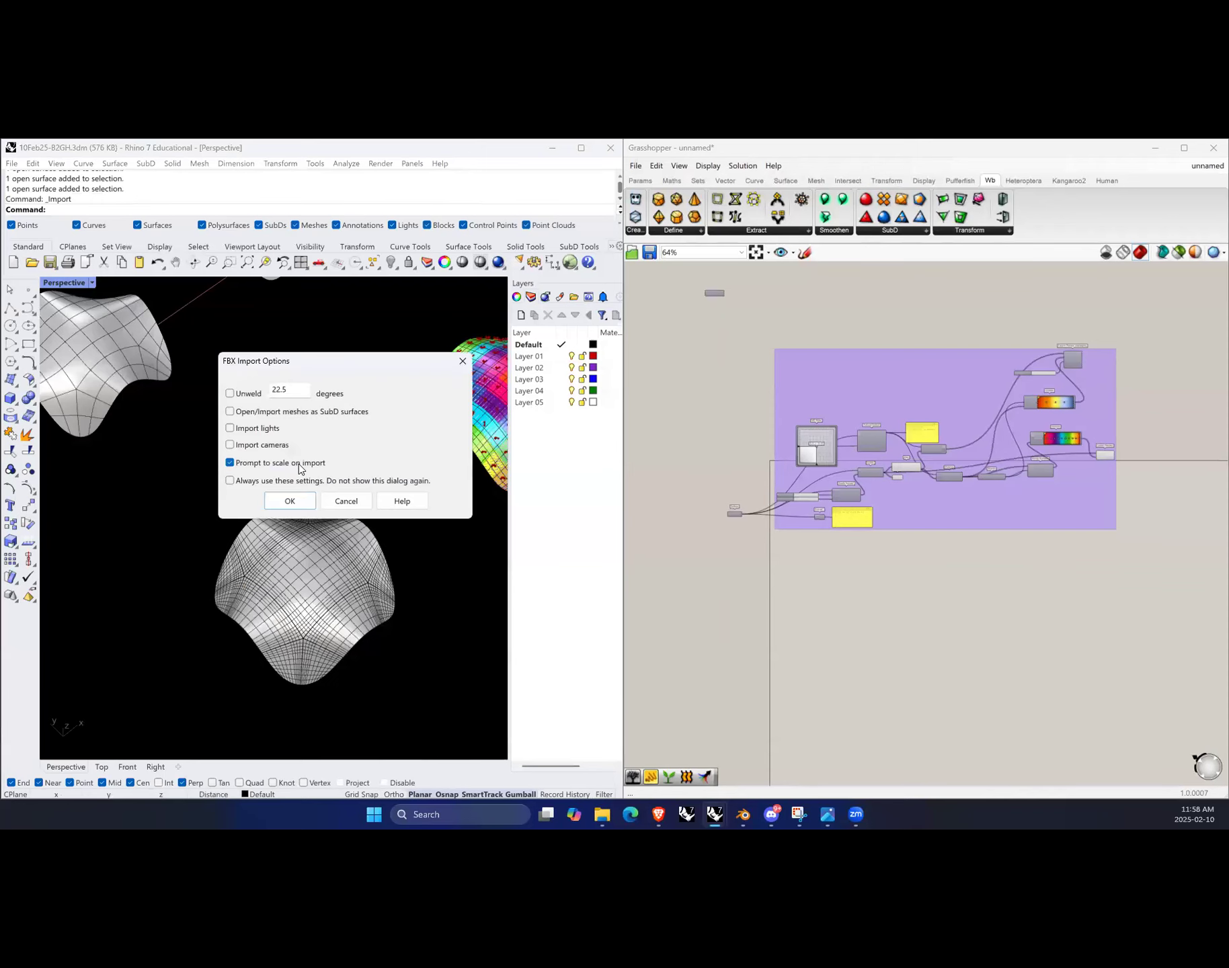
left_click(258, 414)
left_click(290, 501)
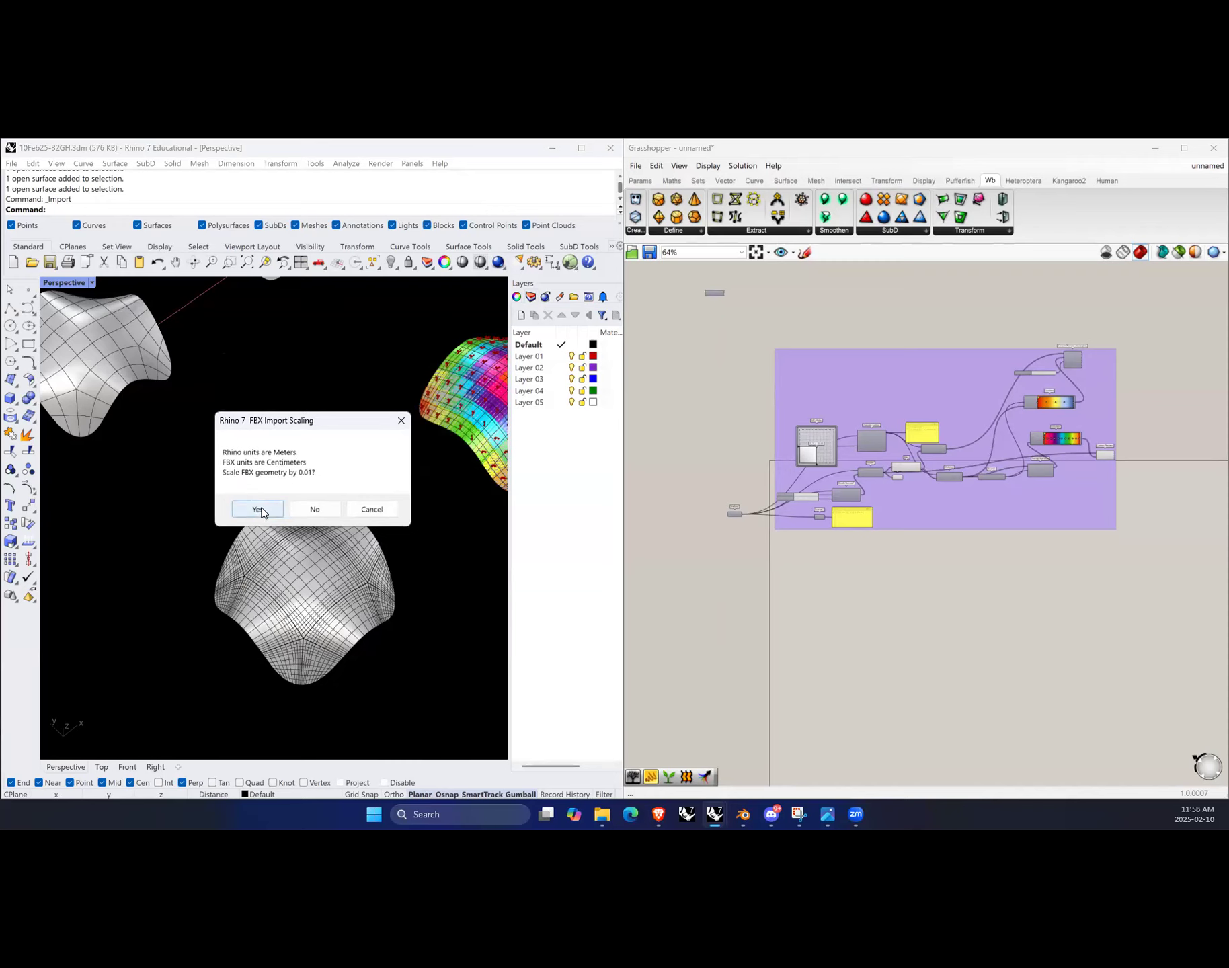
left_click(258, 509)
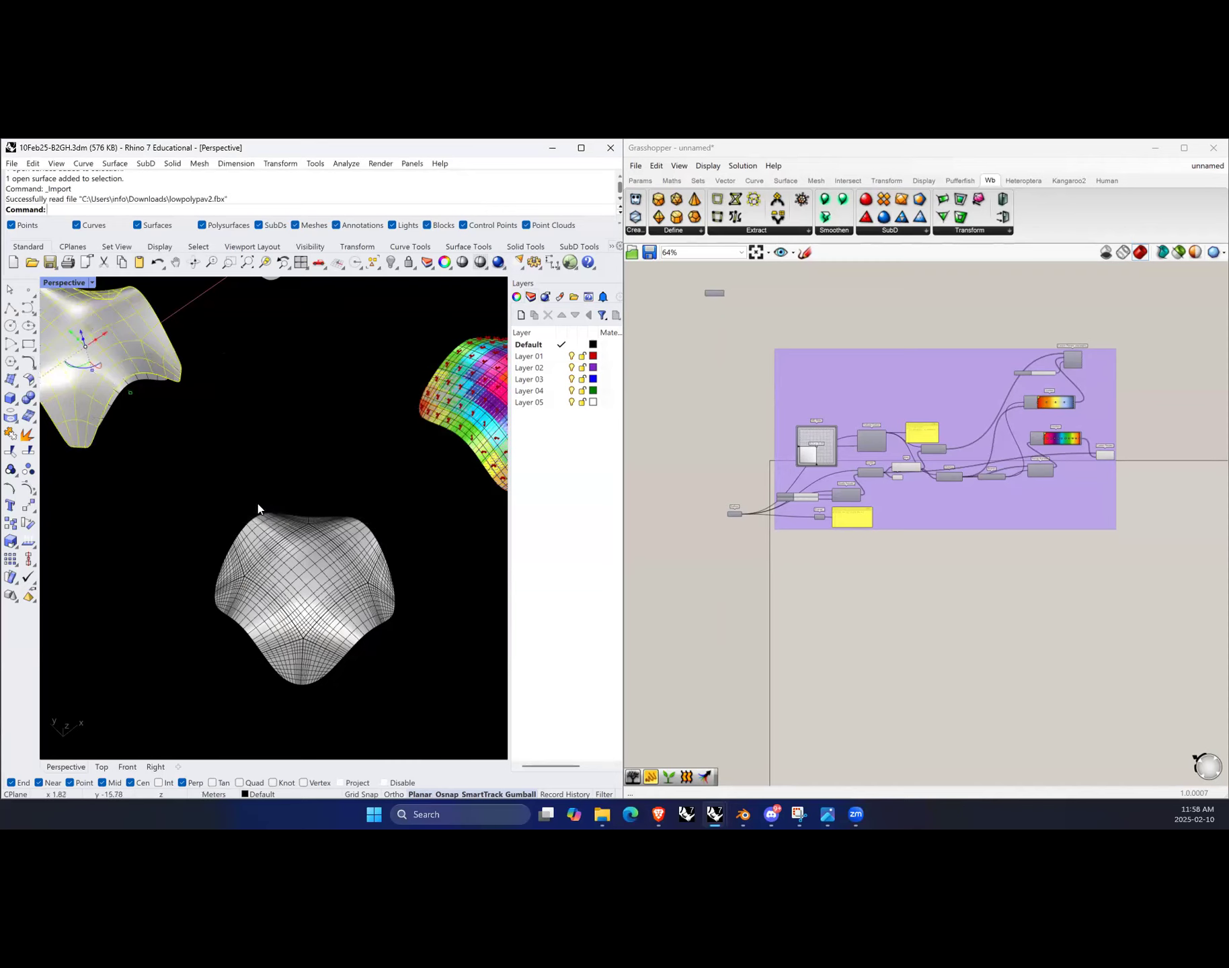
Step: Move the imported form next to the other SubD forms
scroll(341, 452, "down", 3)
left_click_drag(179, 380, 243, 440)
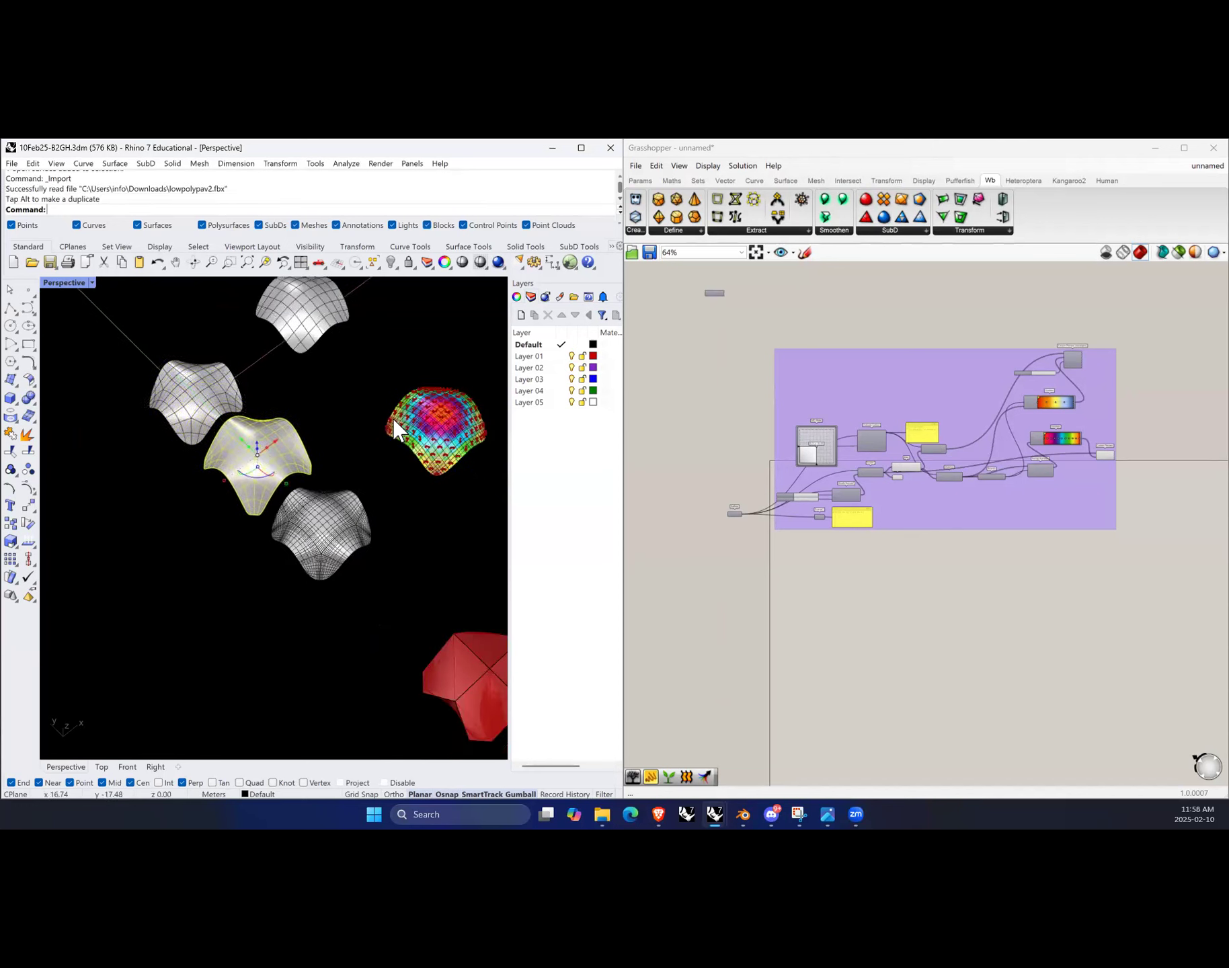
Step: Set the imported form's display colour to Yellow
left_click(531, 297)
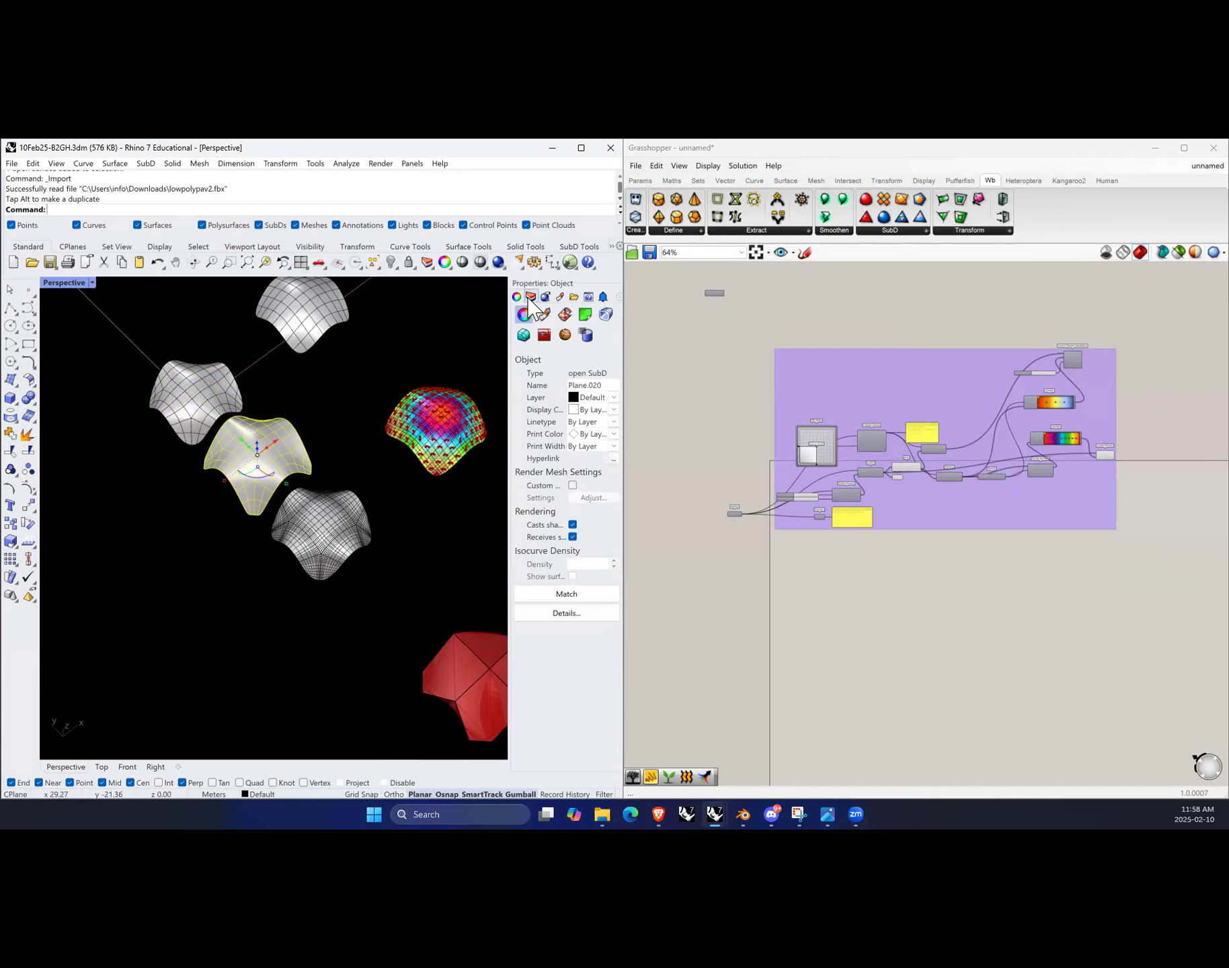
left_click(593, 409)
left_click(589, 476)
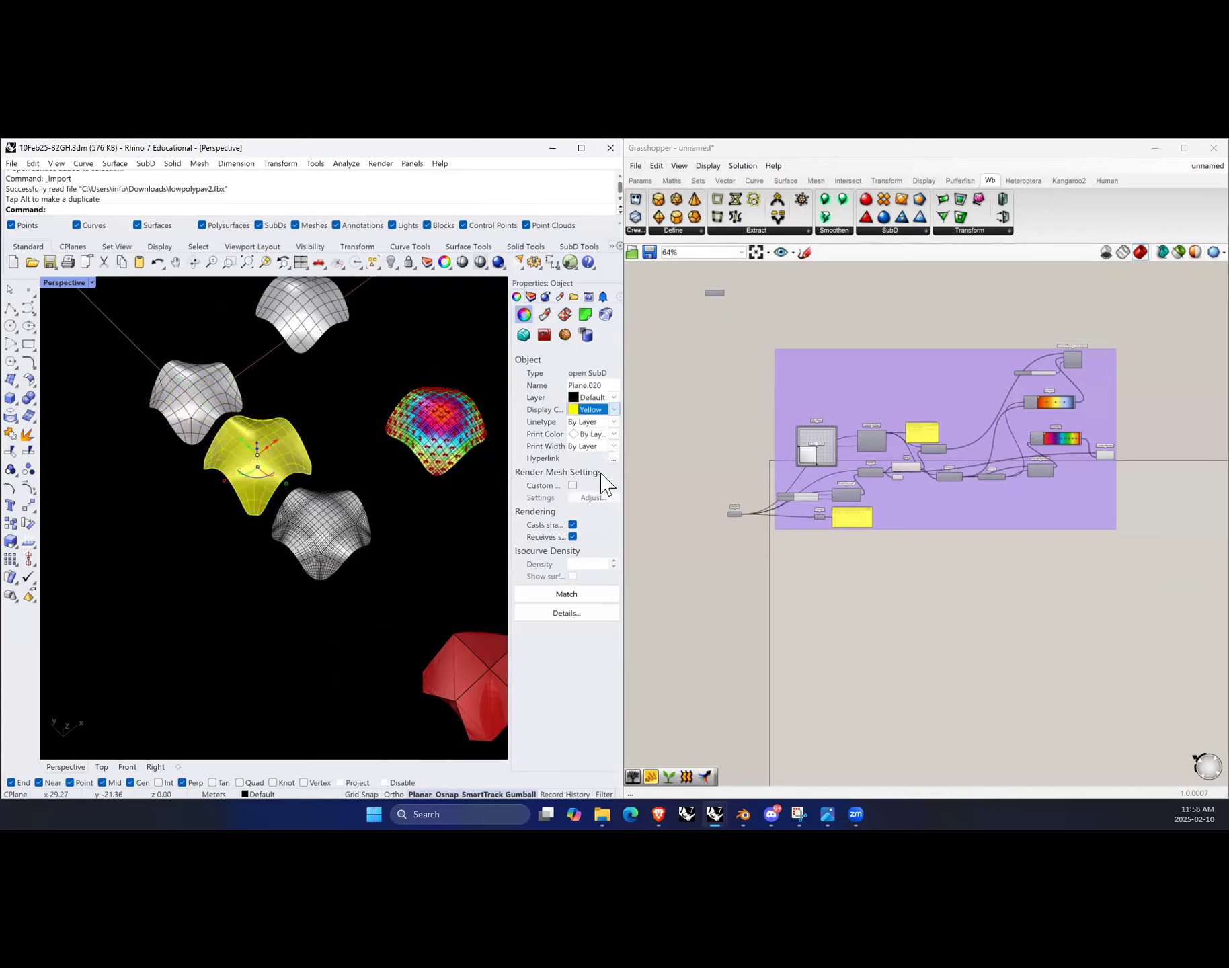
left_click(422, 502)
scroll(236, 453, "up", 3)
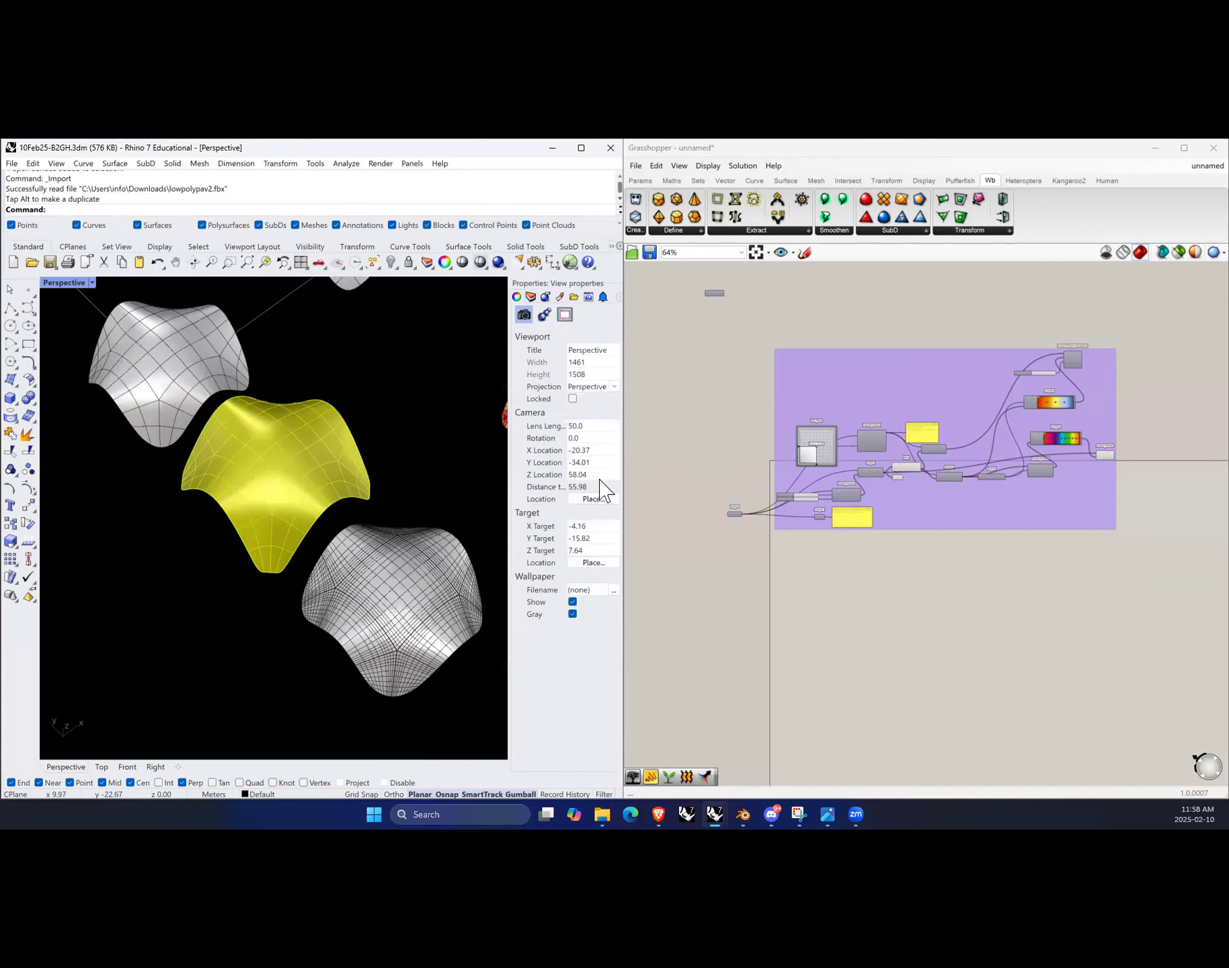
Step: Change the imported form's display colour to Green
left_click(283, 451)
left_click(595, 409)
left_click(590, 488)
left_click(377, 447)
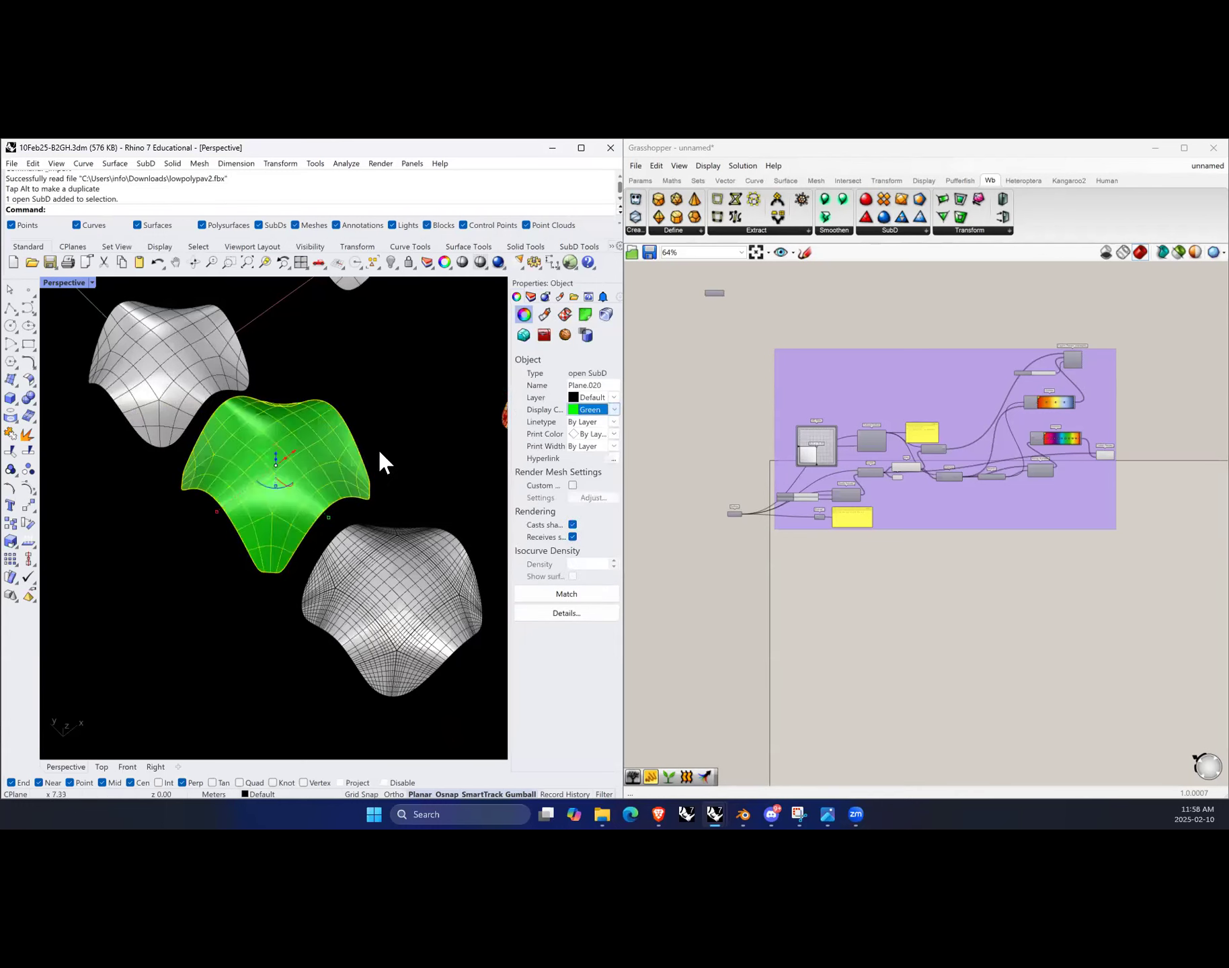
left_click(292, 474)
scroll(307, 436, "up", 3)
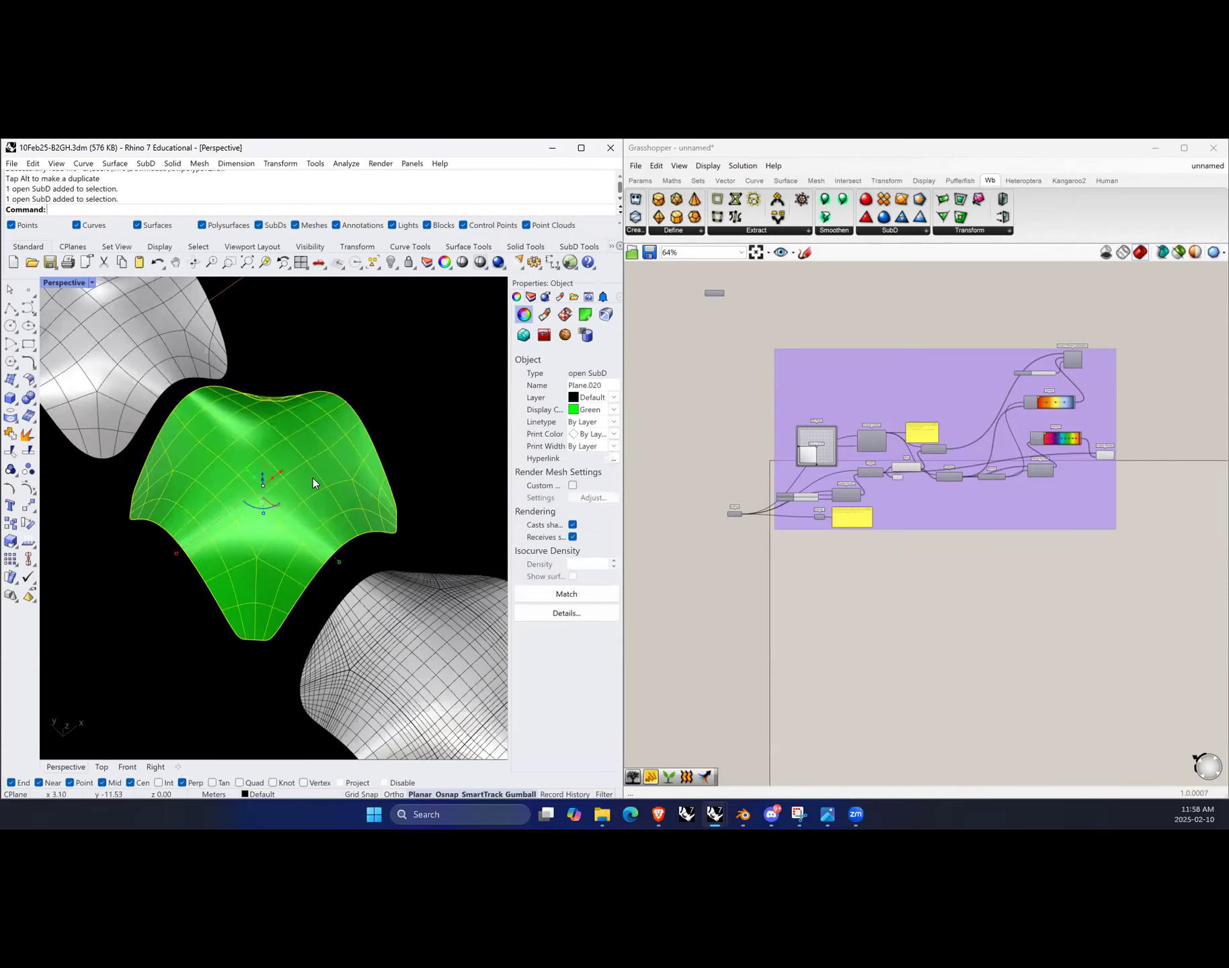
Step: Convert the green SubD form to NURBS with the ToNURBS command, keeping the input object
type("ToNUR")
key("Return")
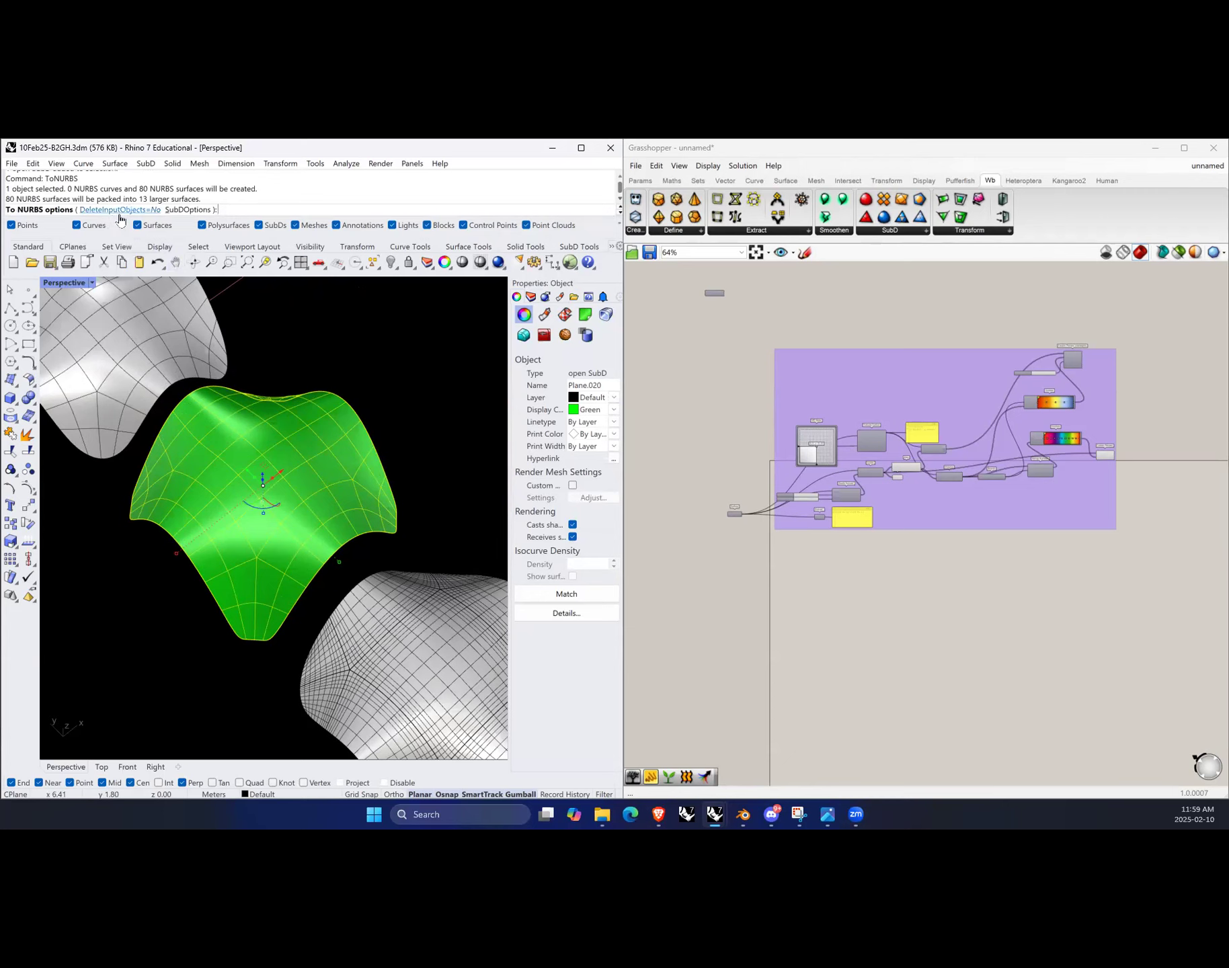
left_click(178, 210)
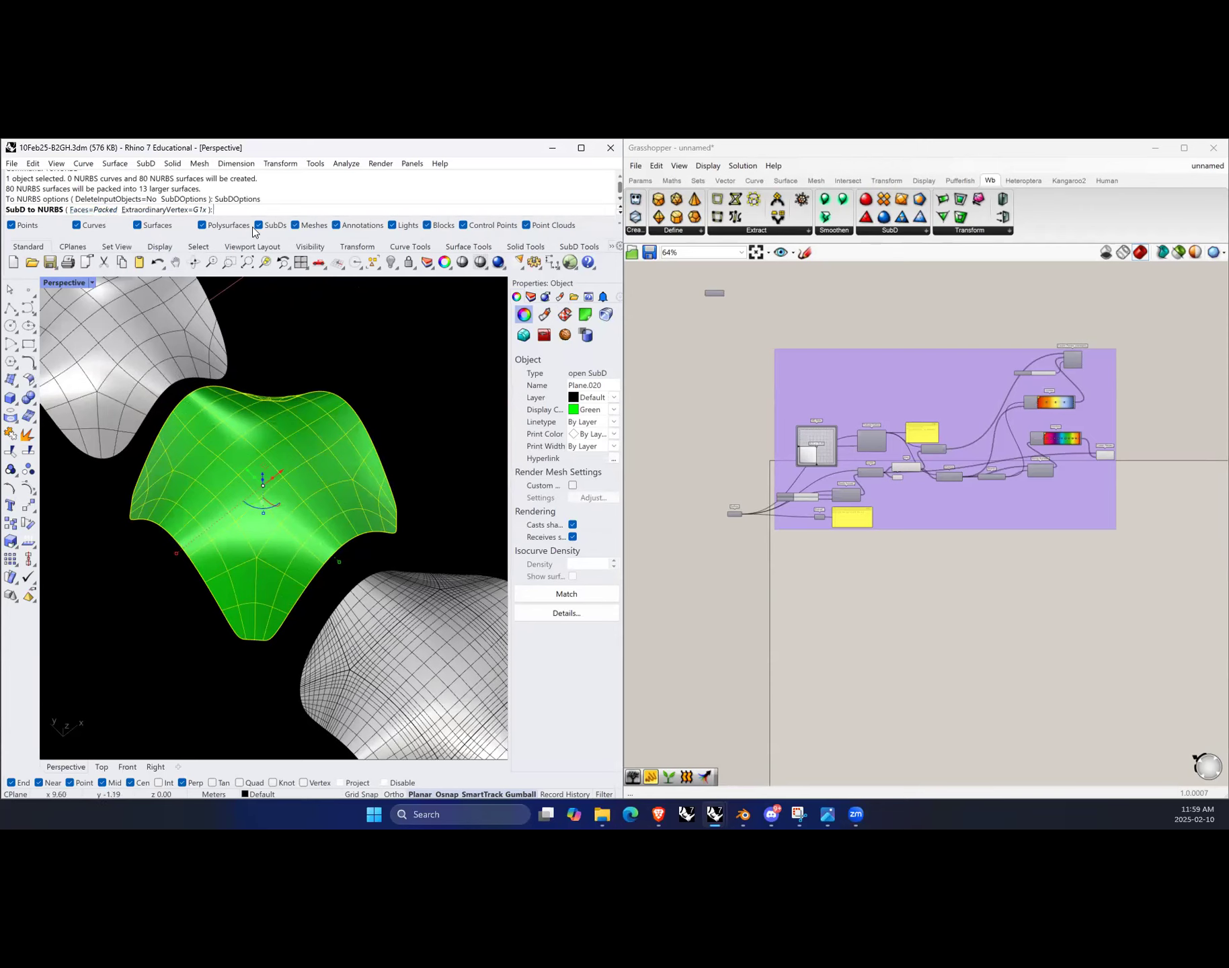
key("Return")
key("Return")
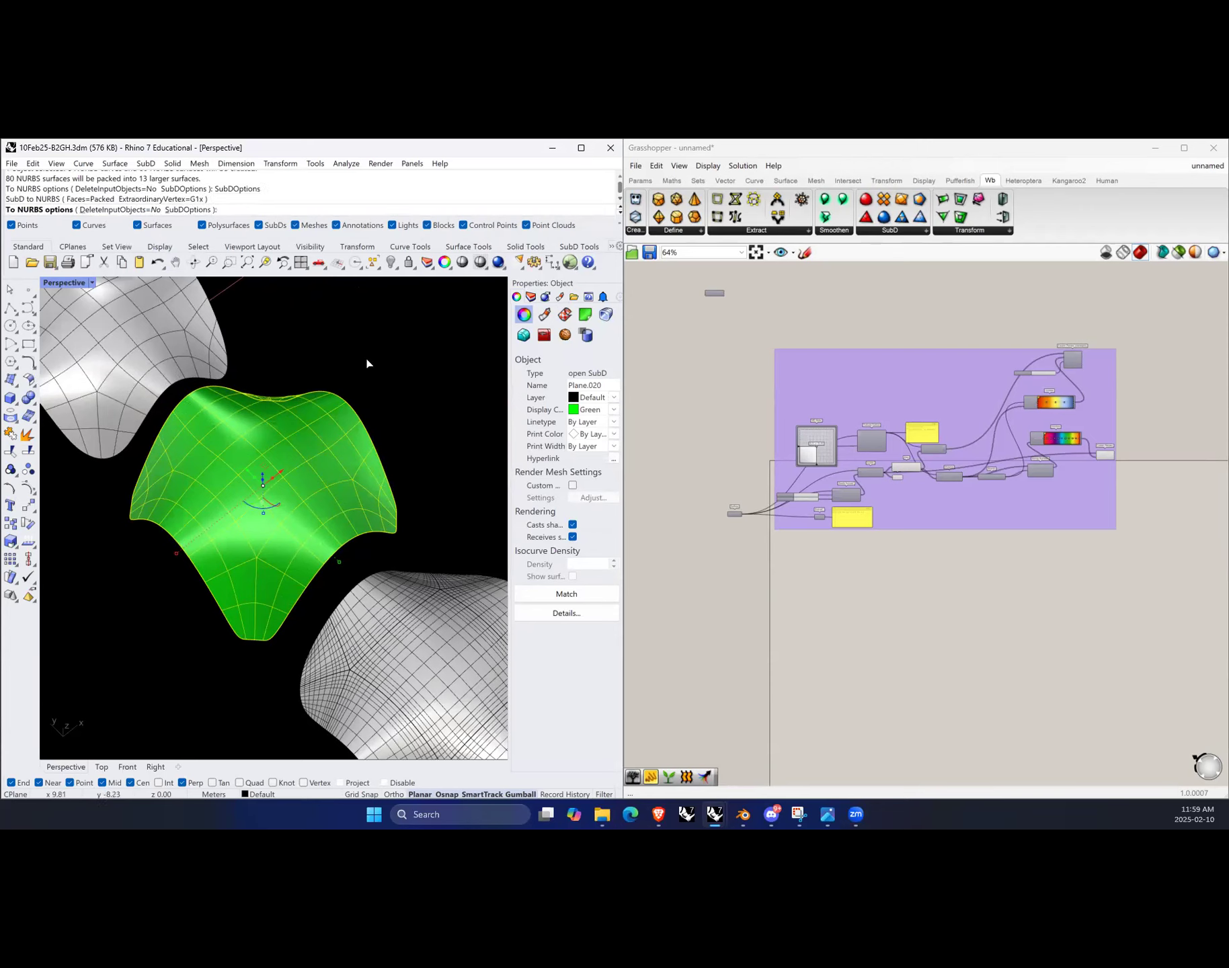
Step: Select the converted NURBS polysurface and drag a duplicate of it to a new position
left_click(435, 440)
scroll(390, 398, "down", 5)
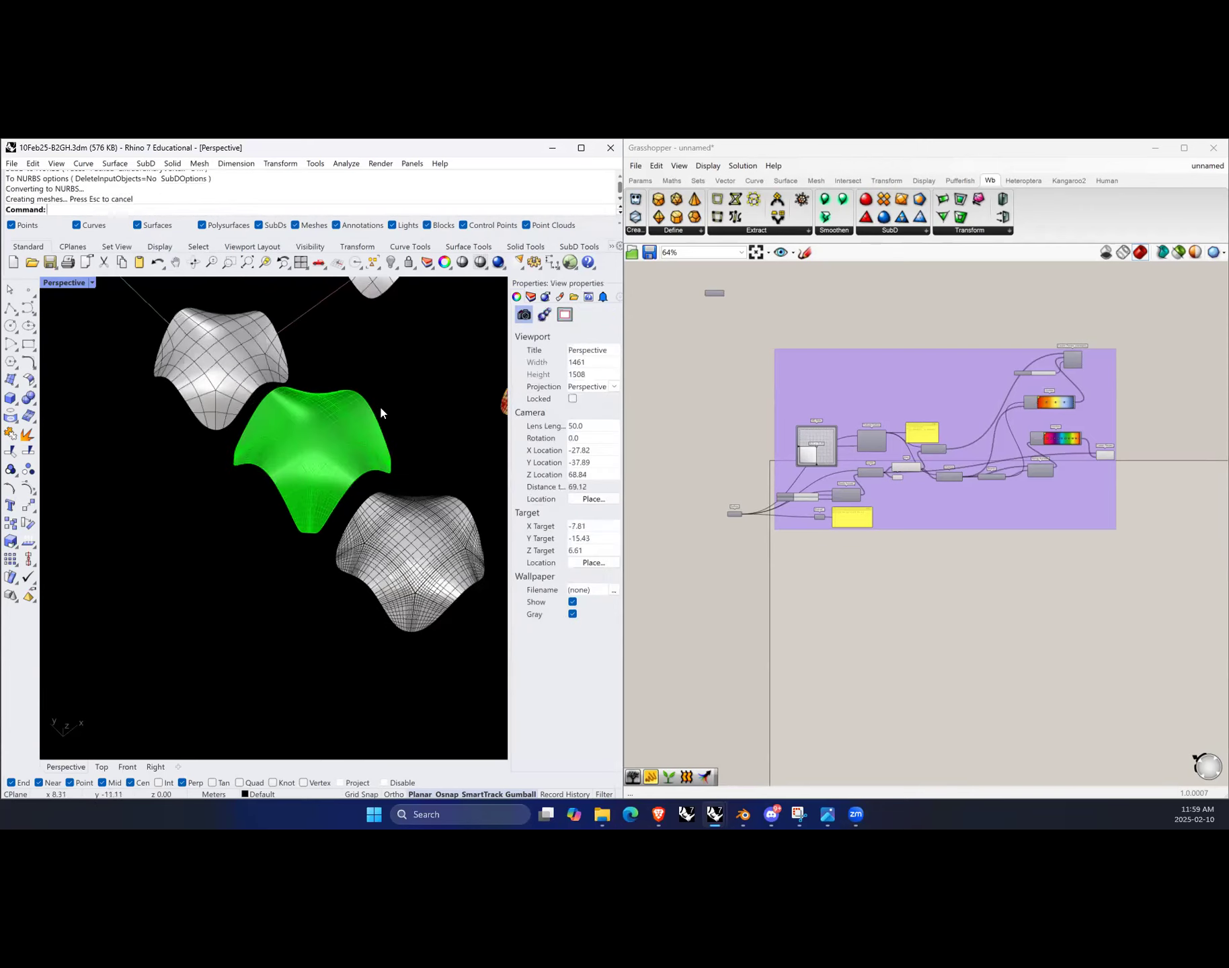
left_click(323, 428)
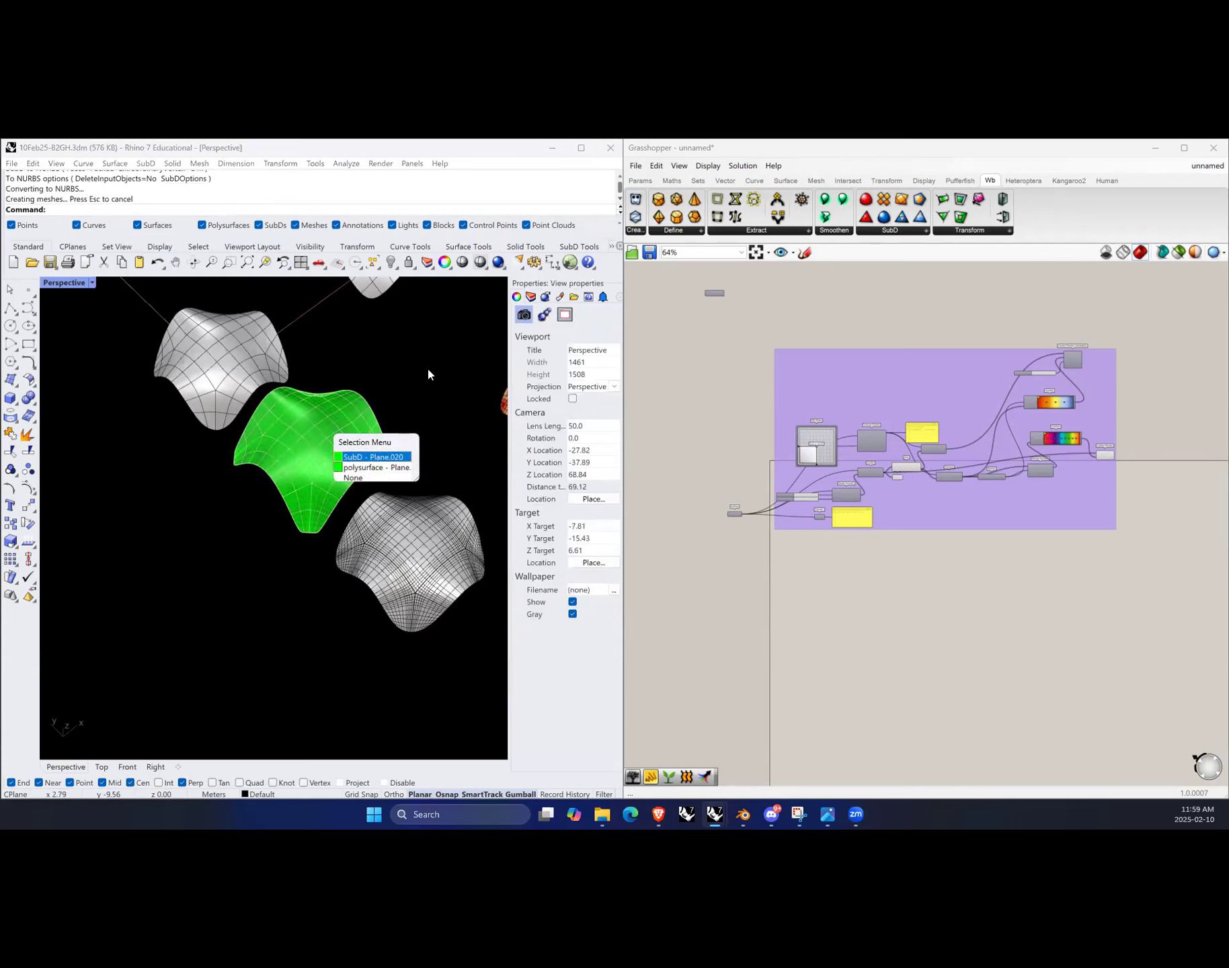
left_click(393, 472)
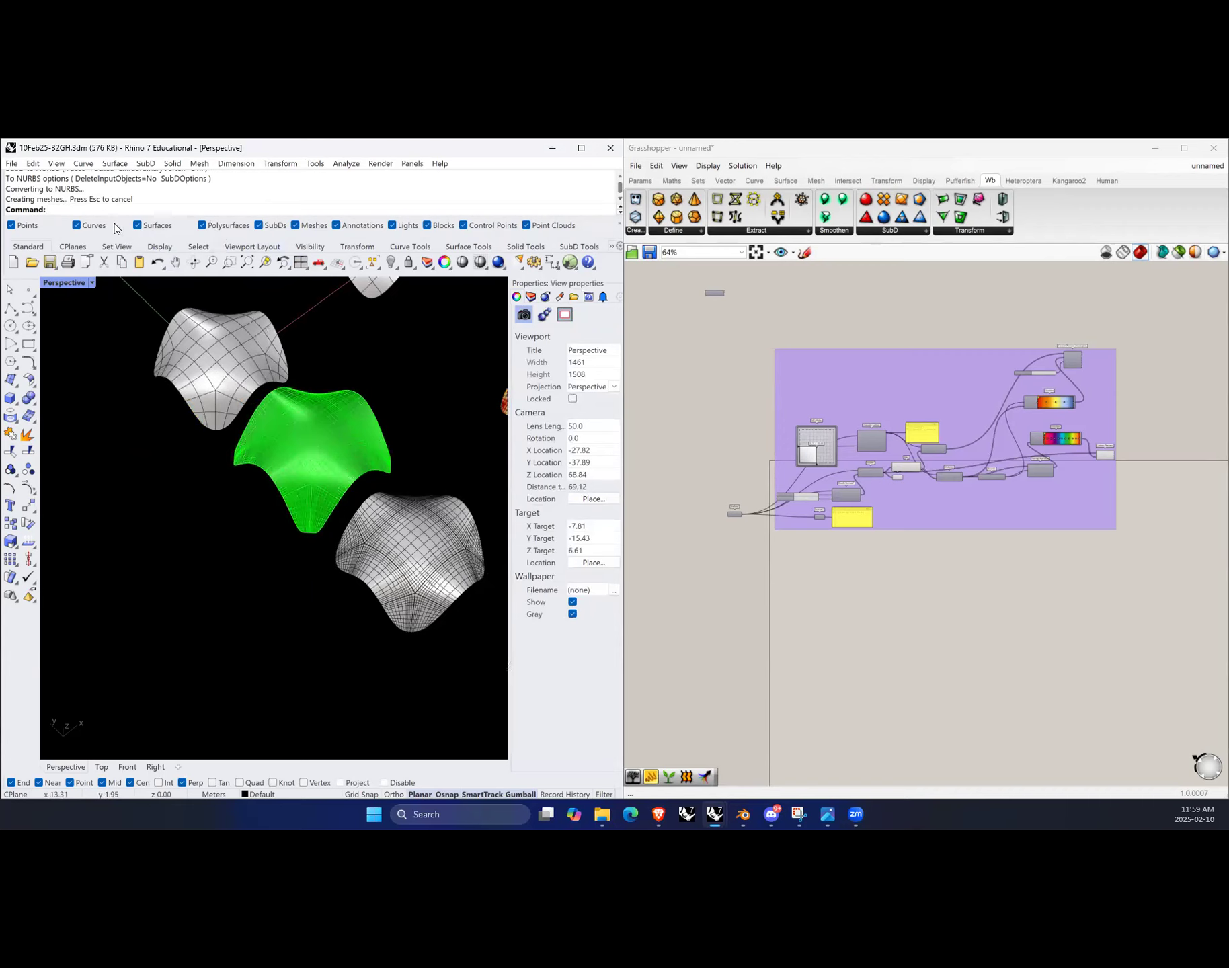
right_click(204, 226)
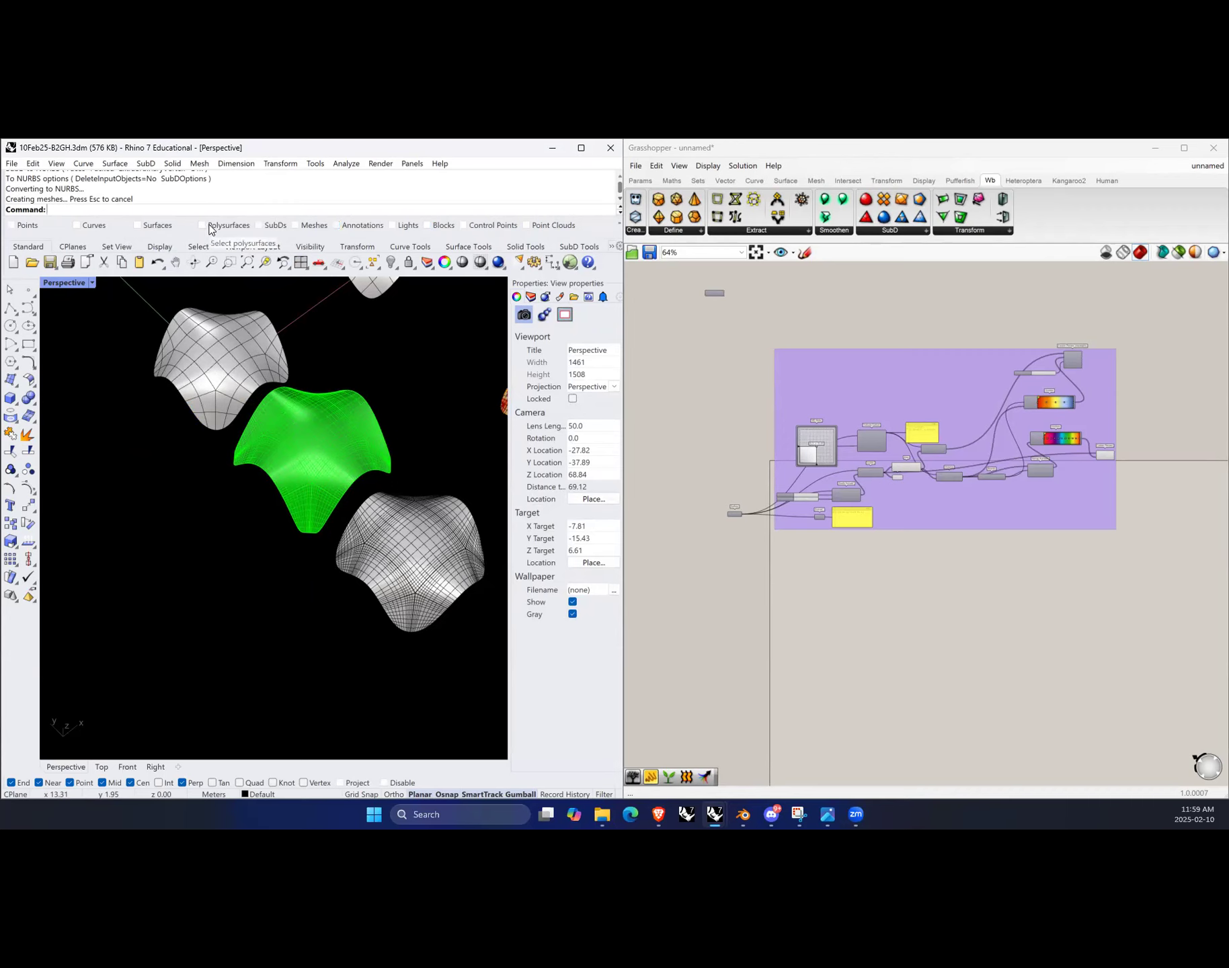
left_click(204, 226)
left_click(325, 424)
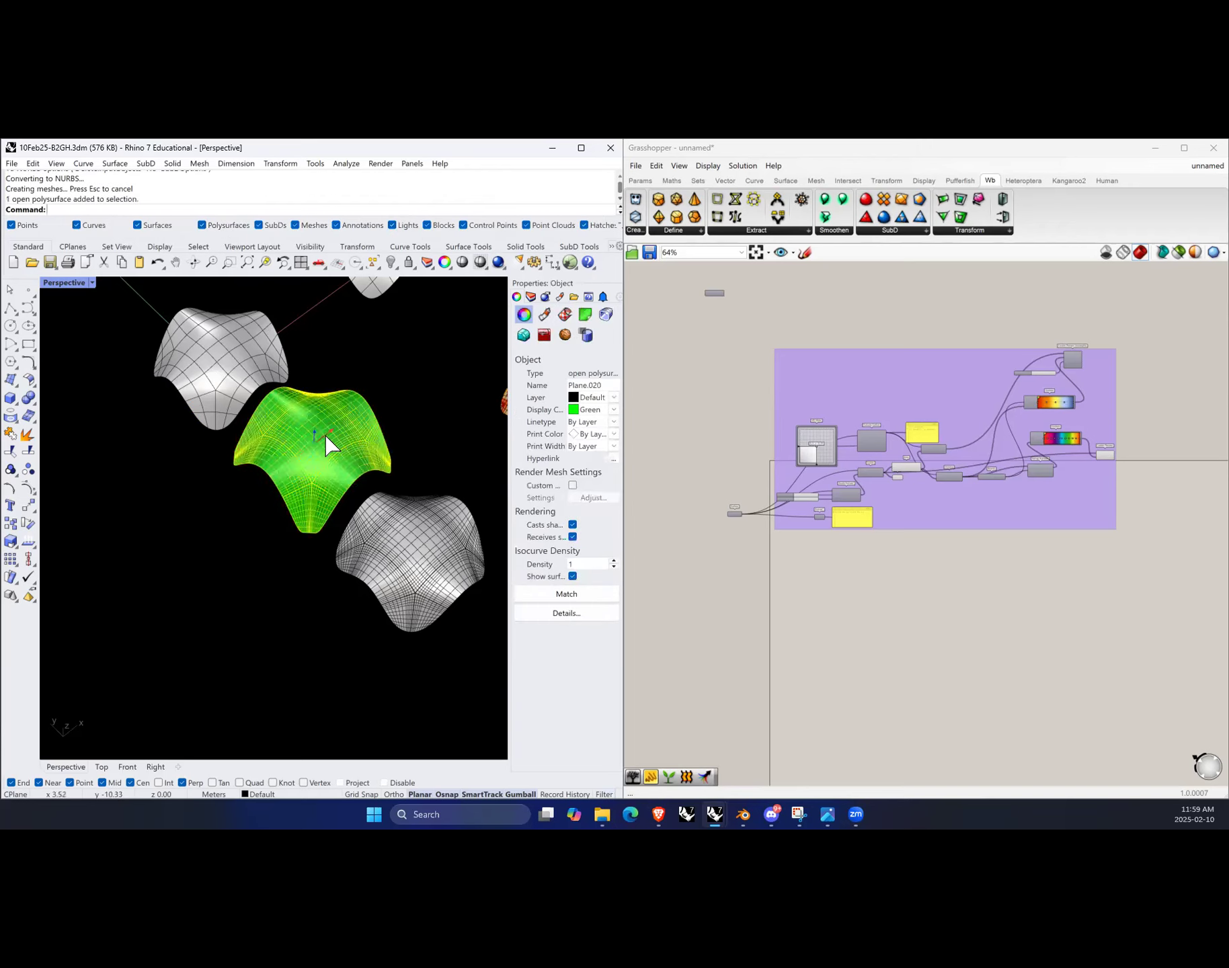
left_click_drag(327, 443, 177, 548)
key("alt")
left_click(282, 590)
scroll(201, 595, "down", 3)
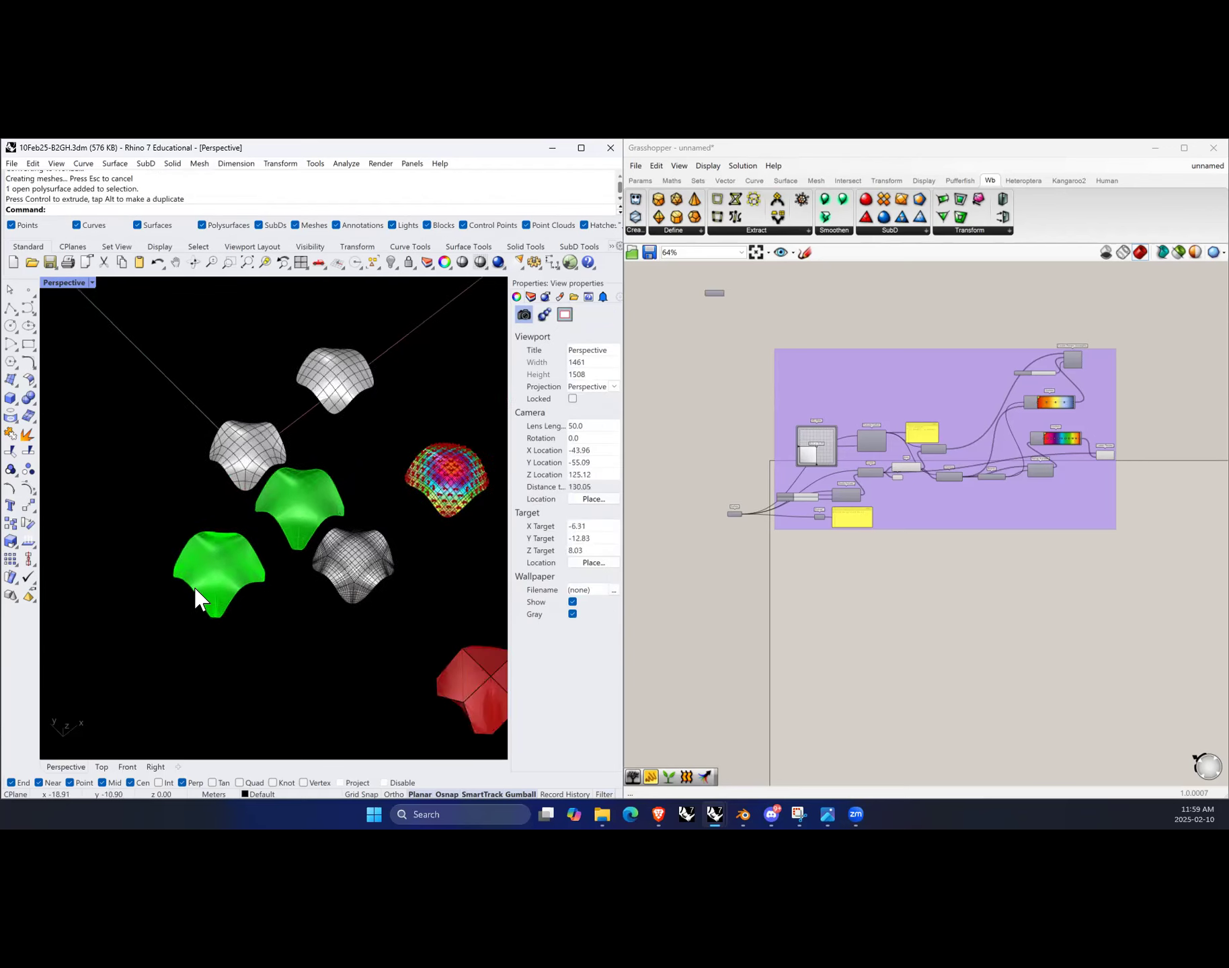
Step: Select the copied green NURBS polysurface and explode it into separate surfaces
scroll(252, 540, "up", 3)
left_click(253, 540)
scroll(211, 563, "up", 2)
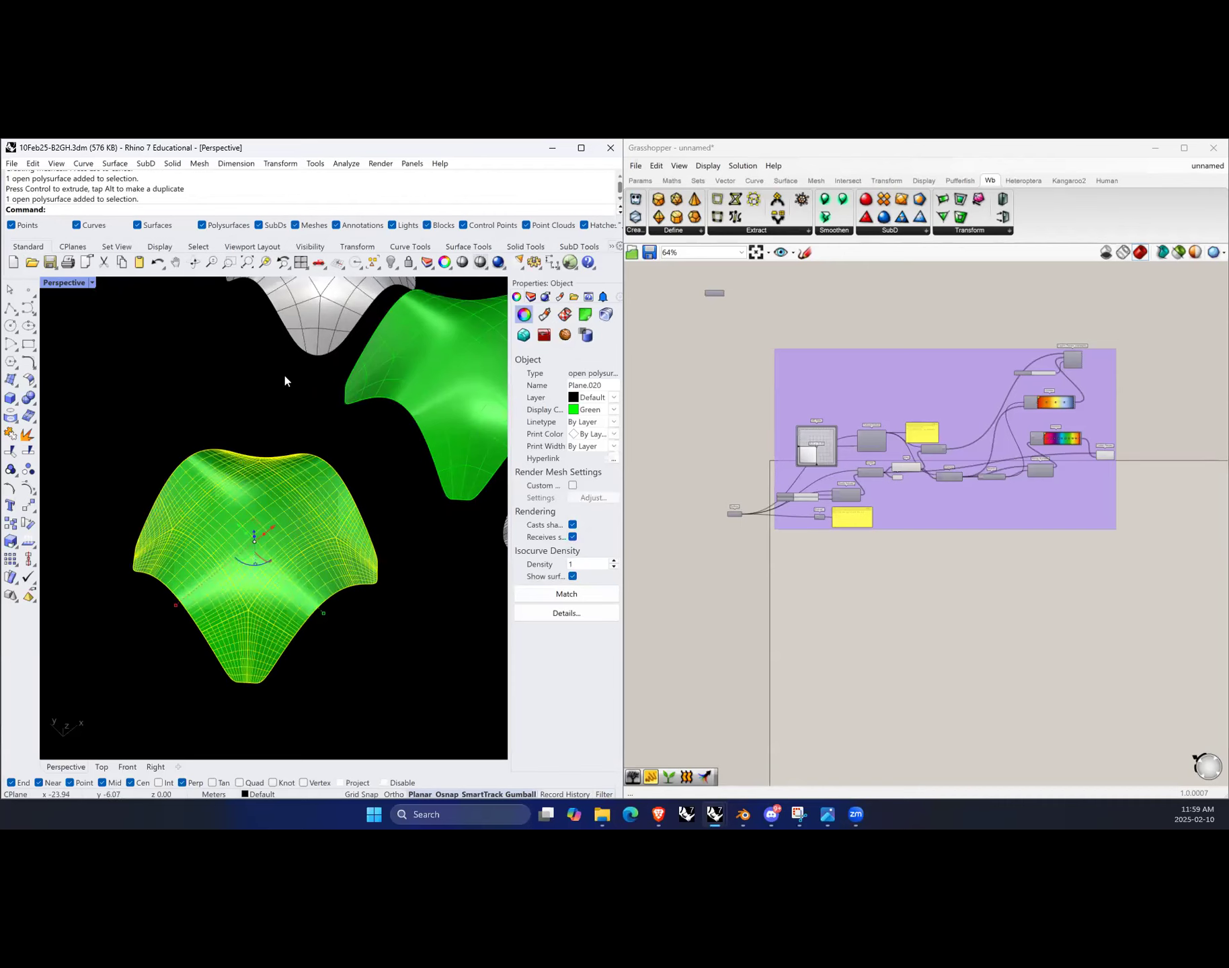
left_click(394, 724)
left_click(304, 543)
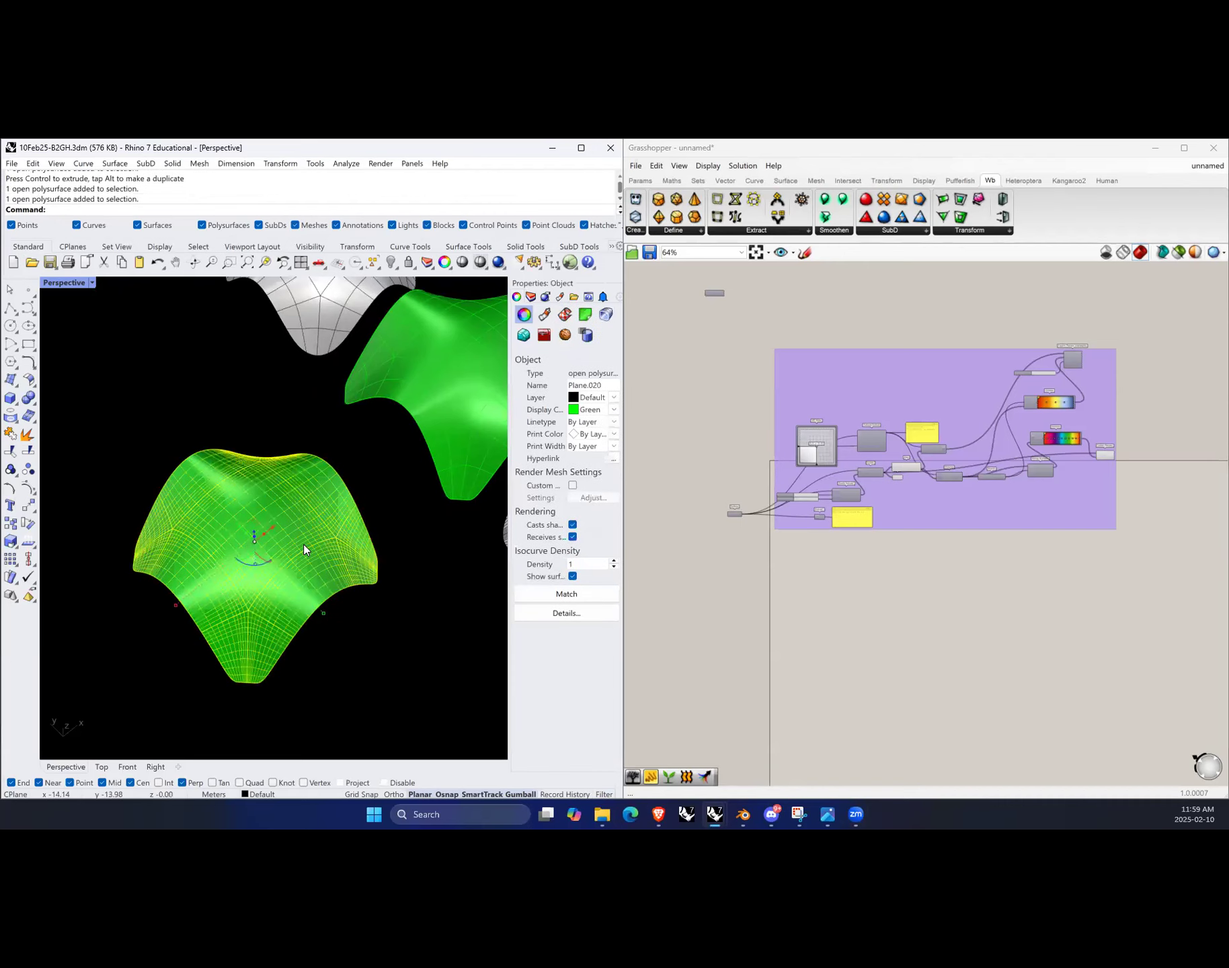
type("Explode")
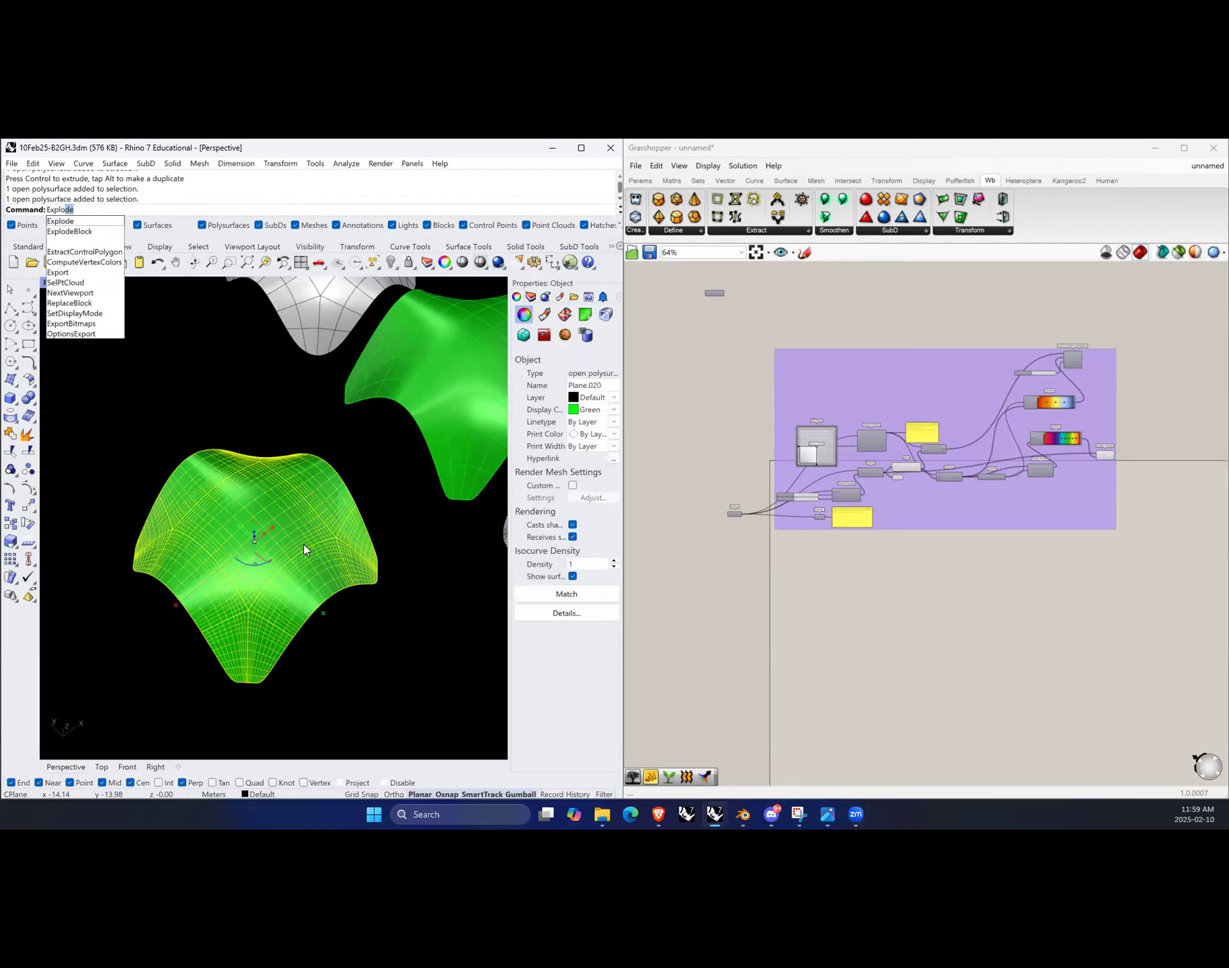
key("Return")
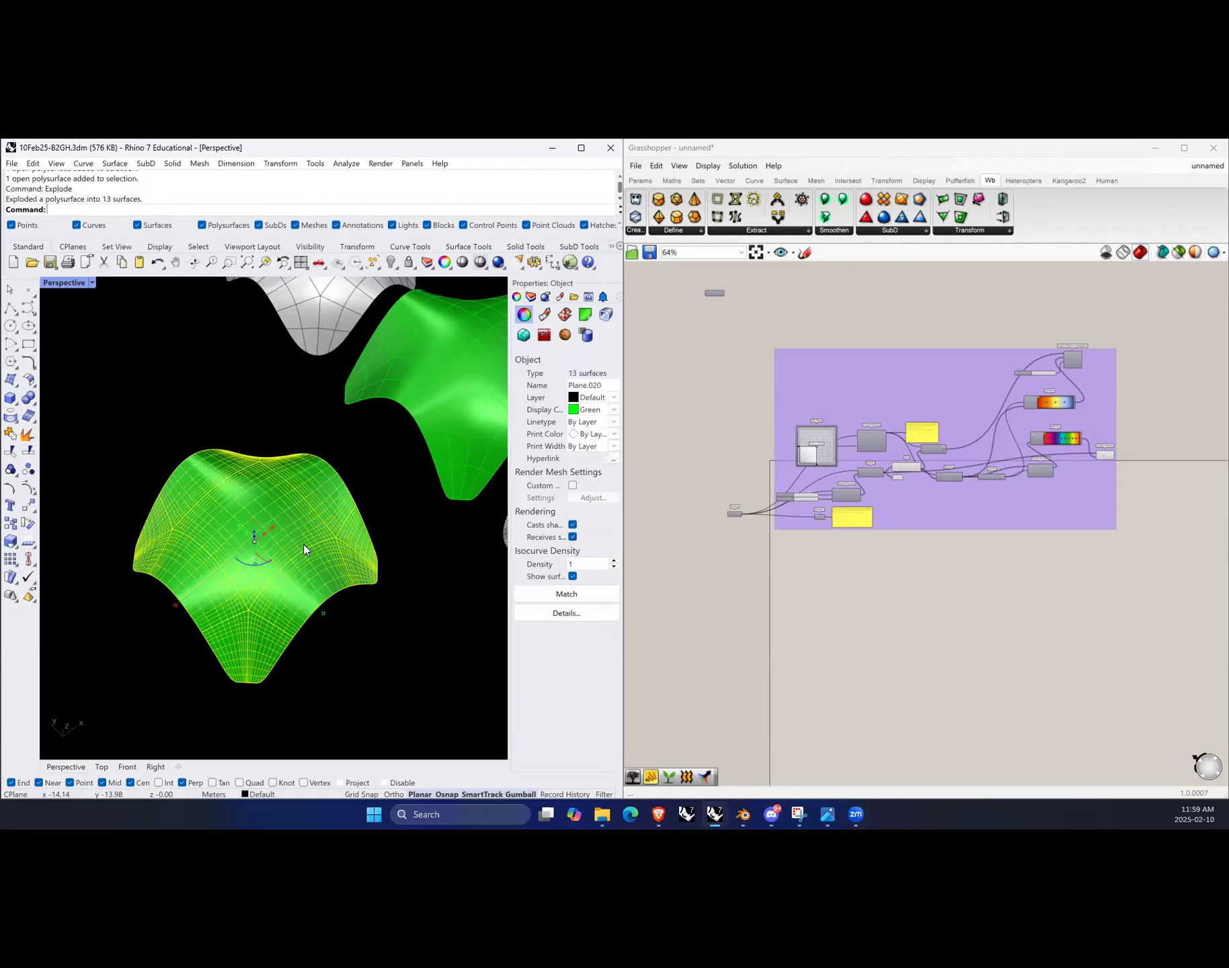
Step: Inspect the individual exploded surfaces by selecting several of them and orbiting around the form
left_click(360, 648)
left_click(185, 590)
left_click(227, 657)
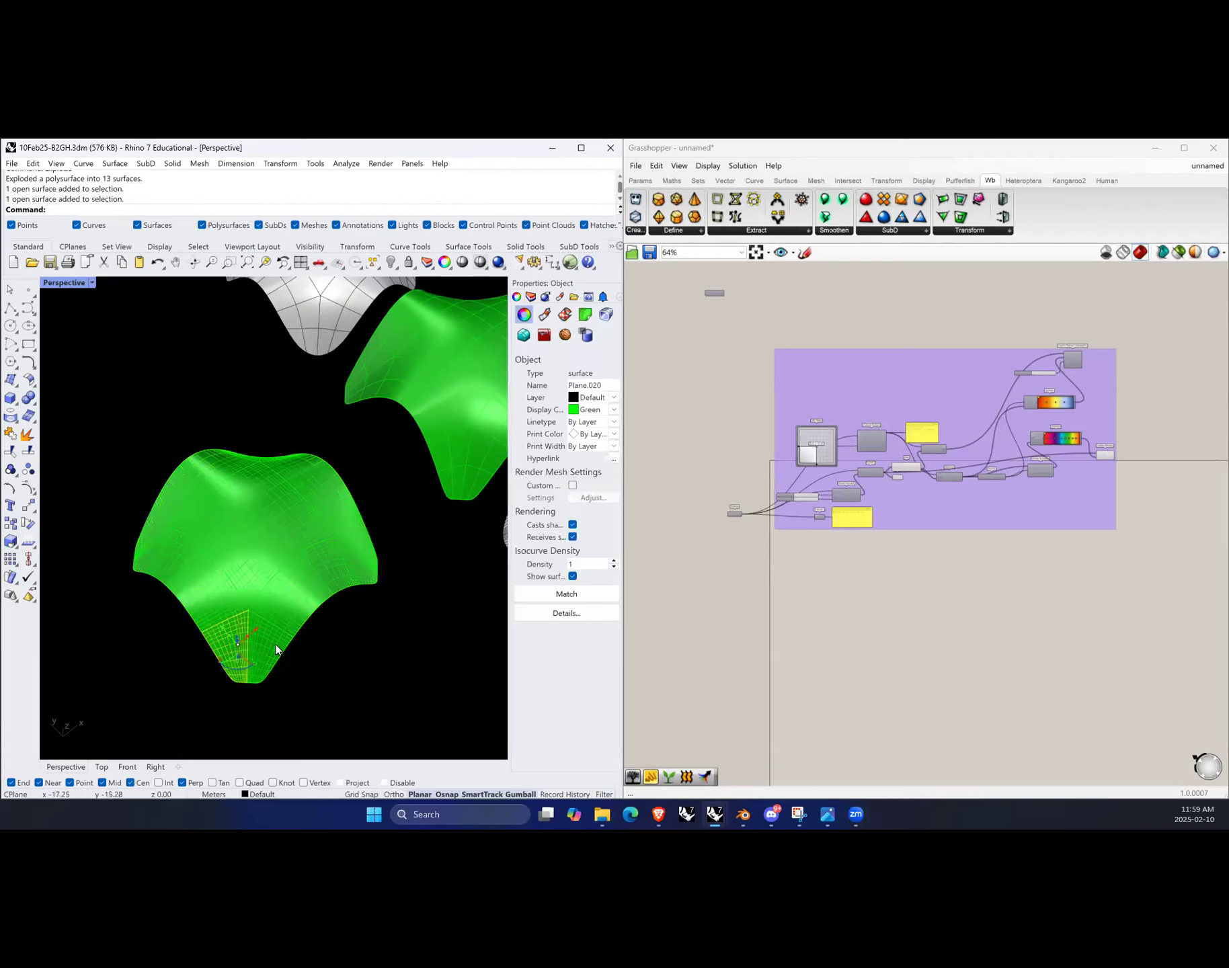
left_click(322, 582)
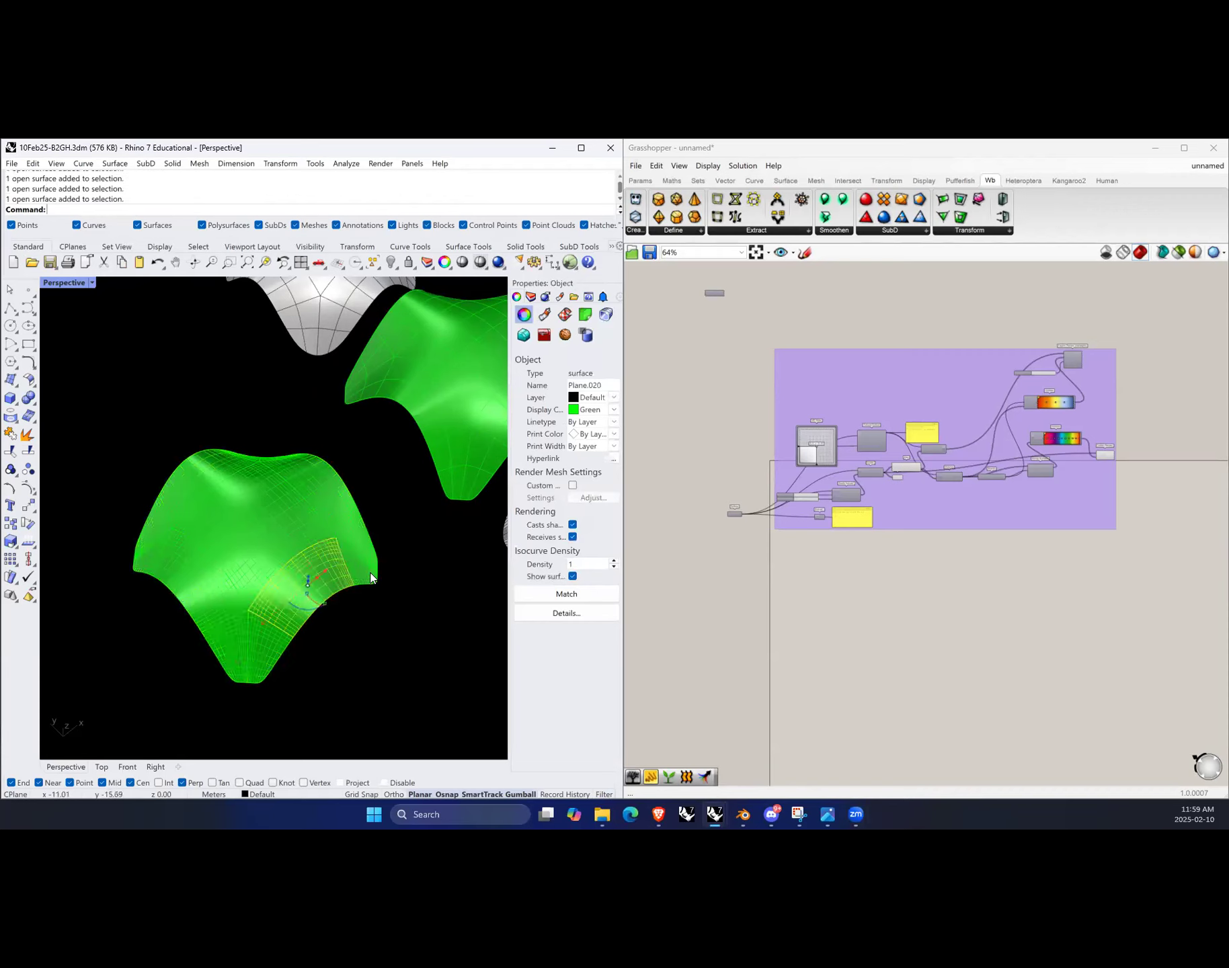
right_click_drag(408, 547, 214, 538)
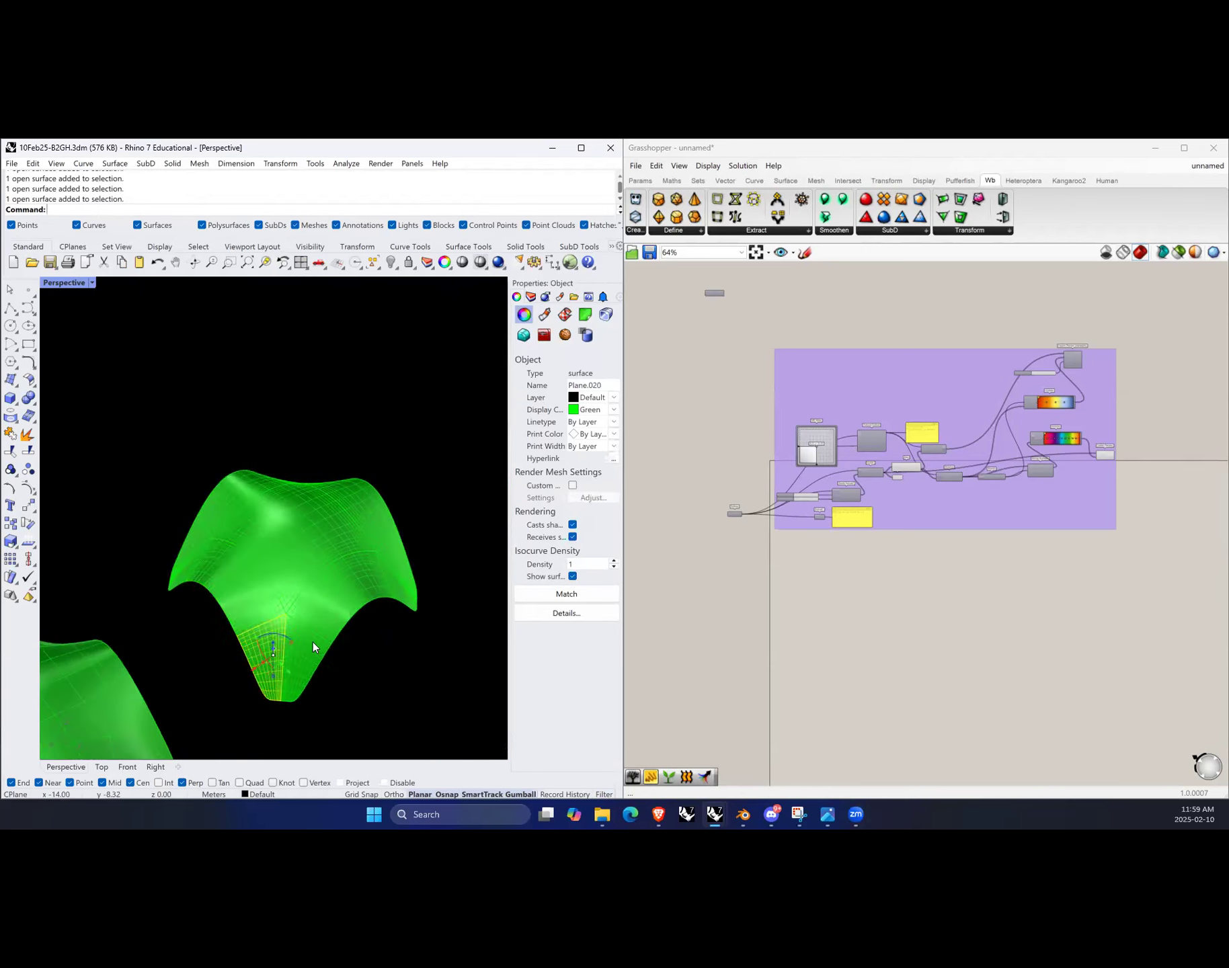
right_click_drag(431, 604, 237, 681)
left_click(273, 664)
left_click(292, 663)
left_click(297, 649)
right_click_drag(410, 638, 365, 649)
left_click(367, 634)
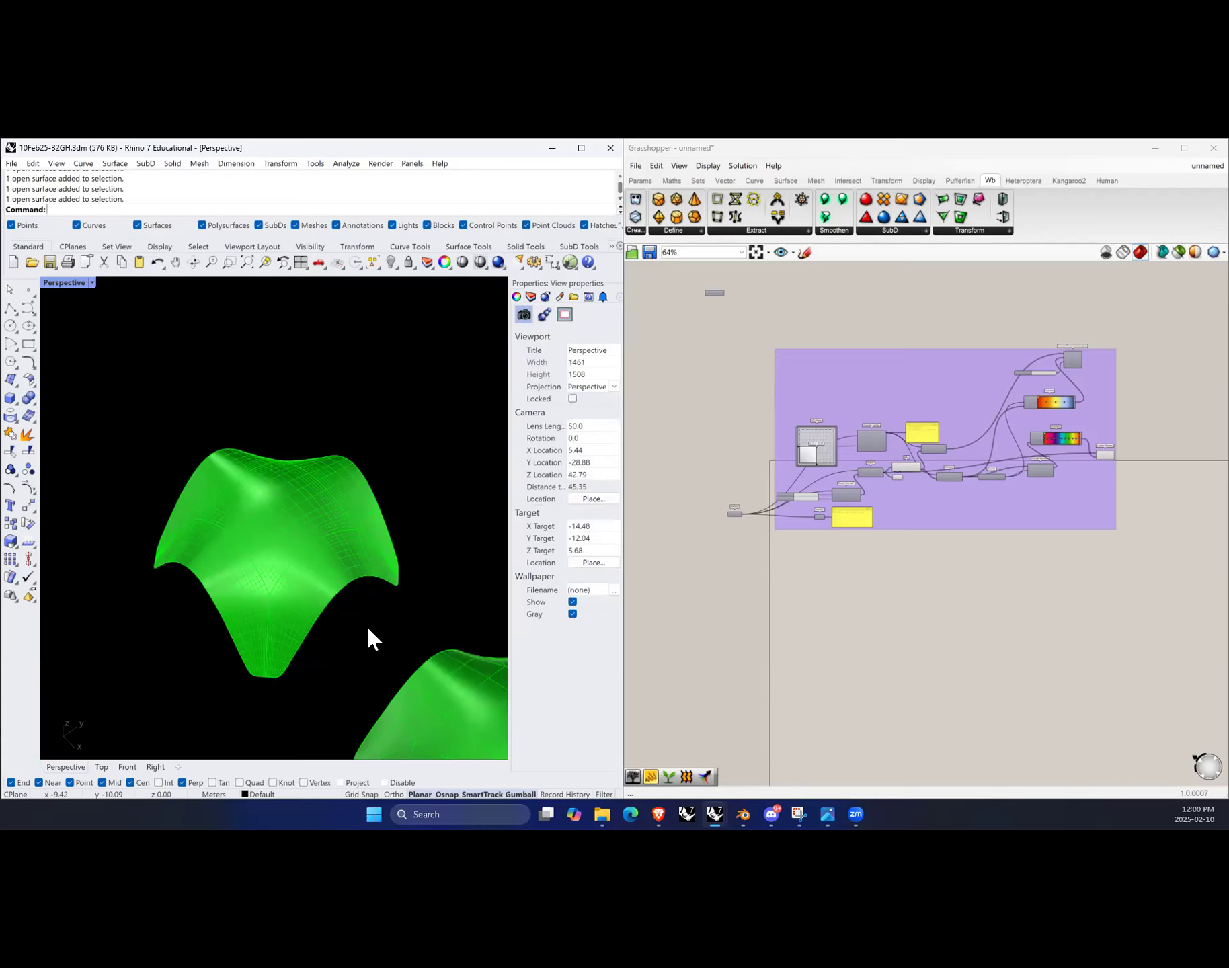
Step: Select all the exploded surfaces and zoom the viewport to fit them
scroll(268, 573, "down", 10)
right_click_drag(300, 595, 369, 613)
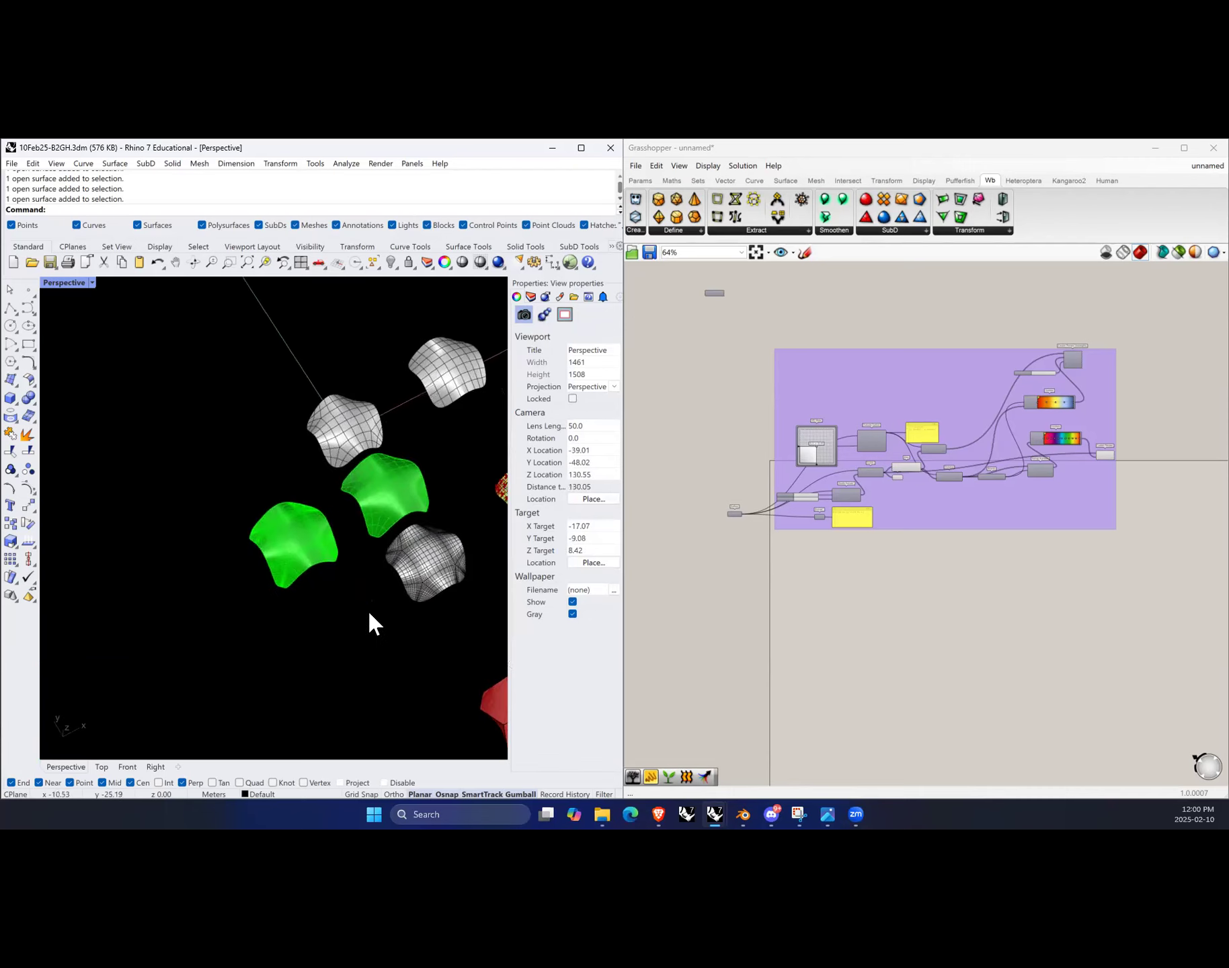
left_click_drag(340, 496, 245, 602)
scroll(245, 601, "down", 4)
right_click_drag(245, 601, 302, 564, "shift")
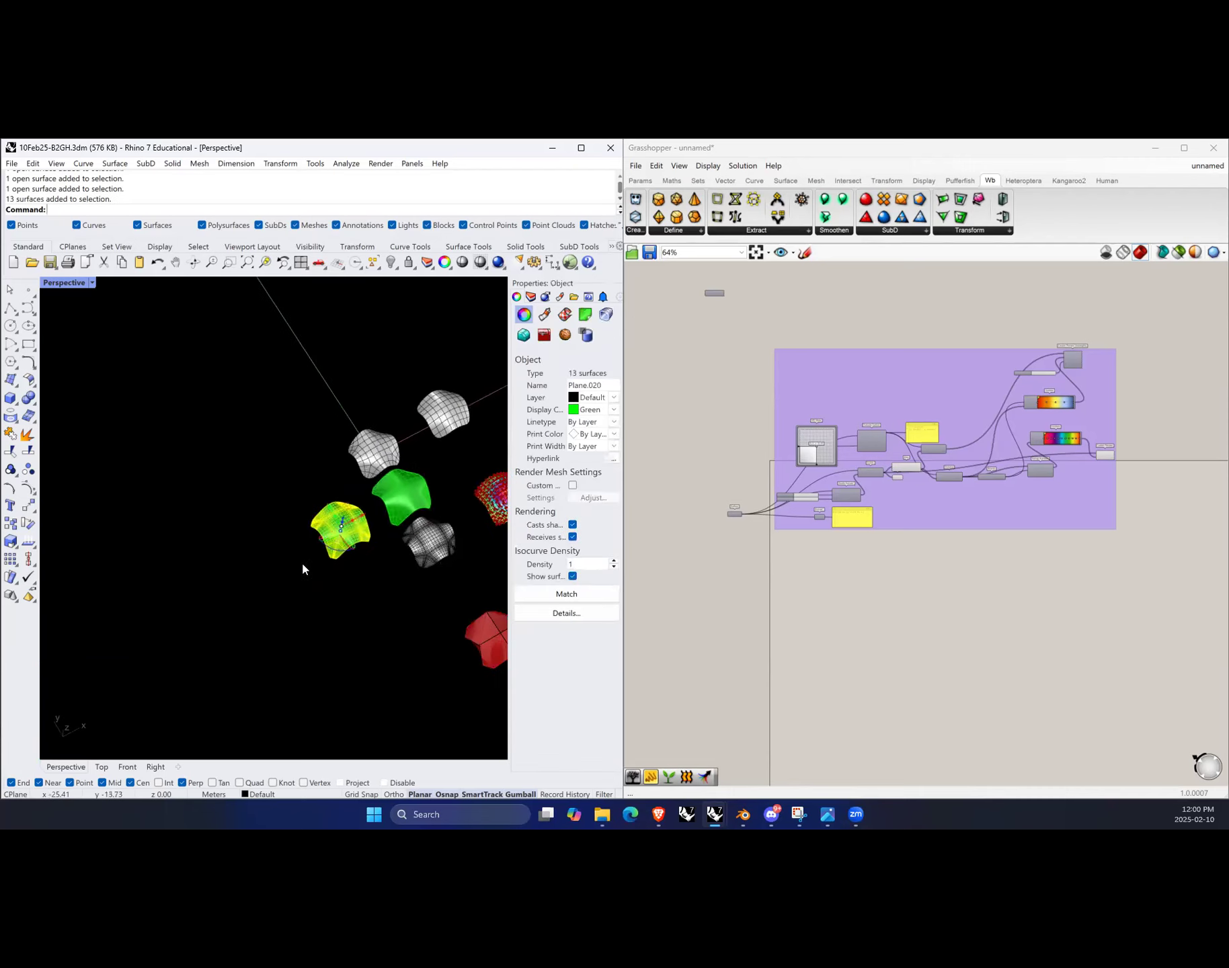
left_click_drag(365, 511, 312, 577)
left_click(316, 526)
left_click_drag(323, 635, 217, 538)
right_click(265, 262)
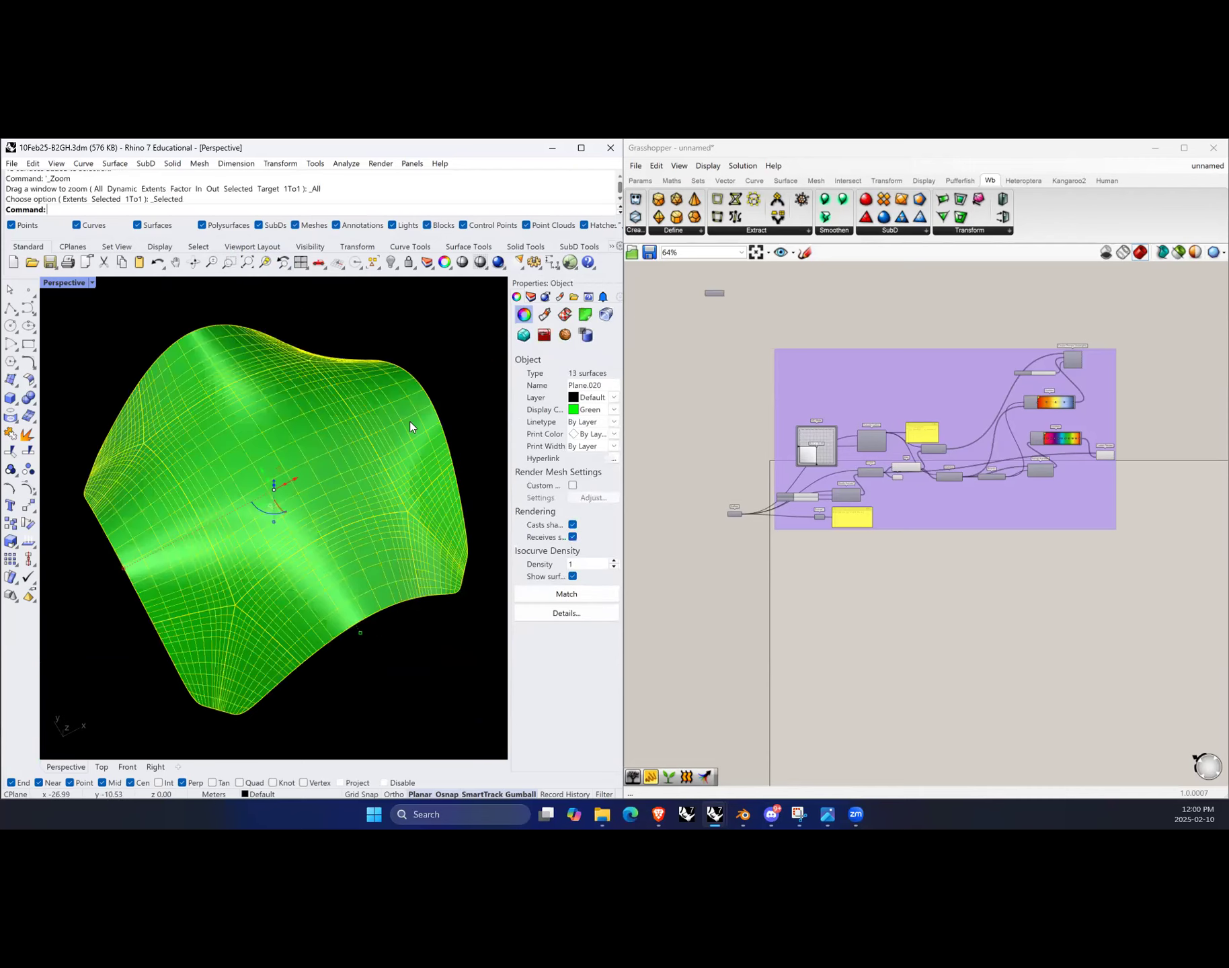
key("Escape")
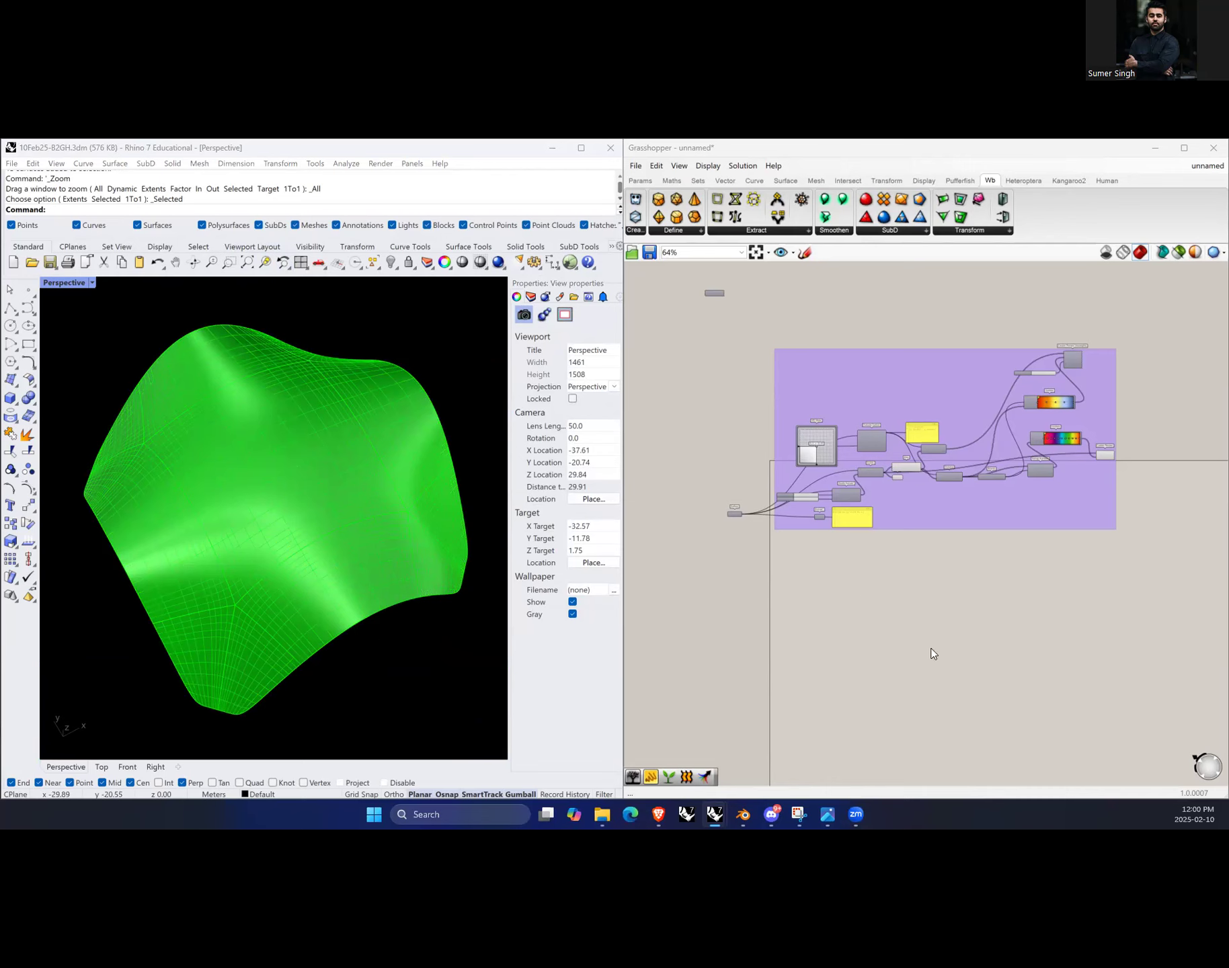
Step: Place a Surface parameter on the Grasshopper canvas
scroll(742, 528, "up", 5)
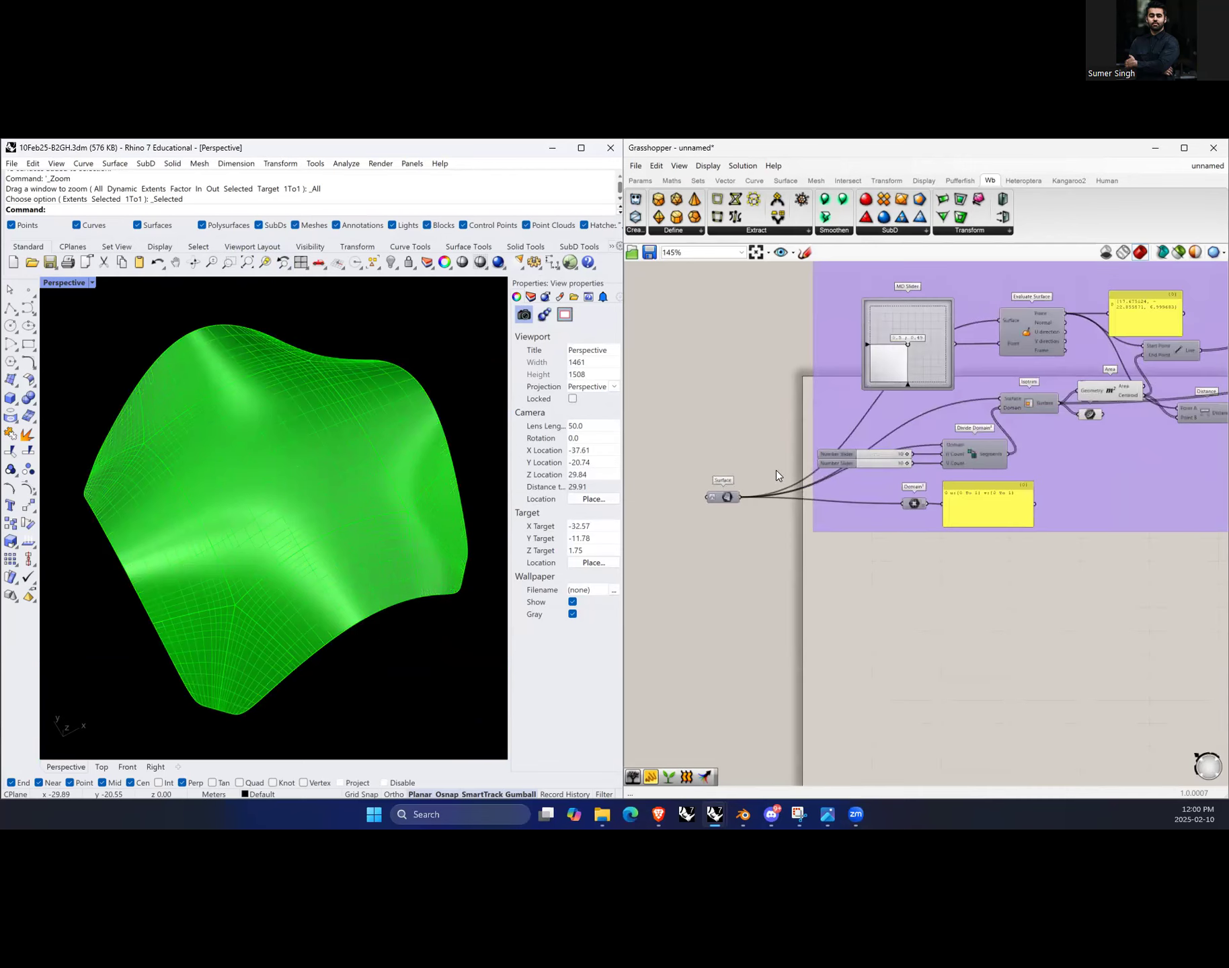
scroll(797, 534, "down", 1)
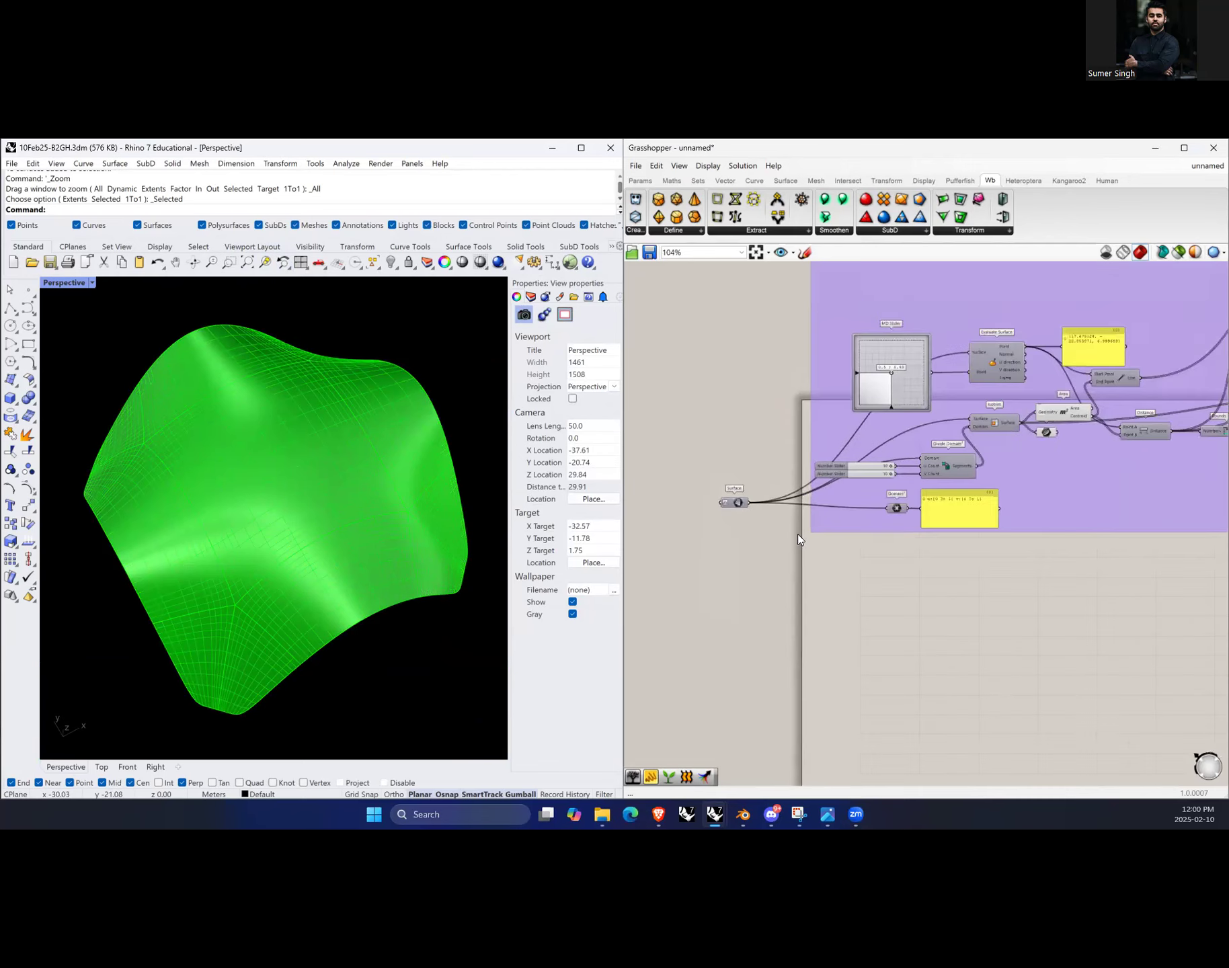
scroll(767, 636, "up", 2)
scroll(746, 457, "down", 3)
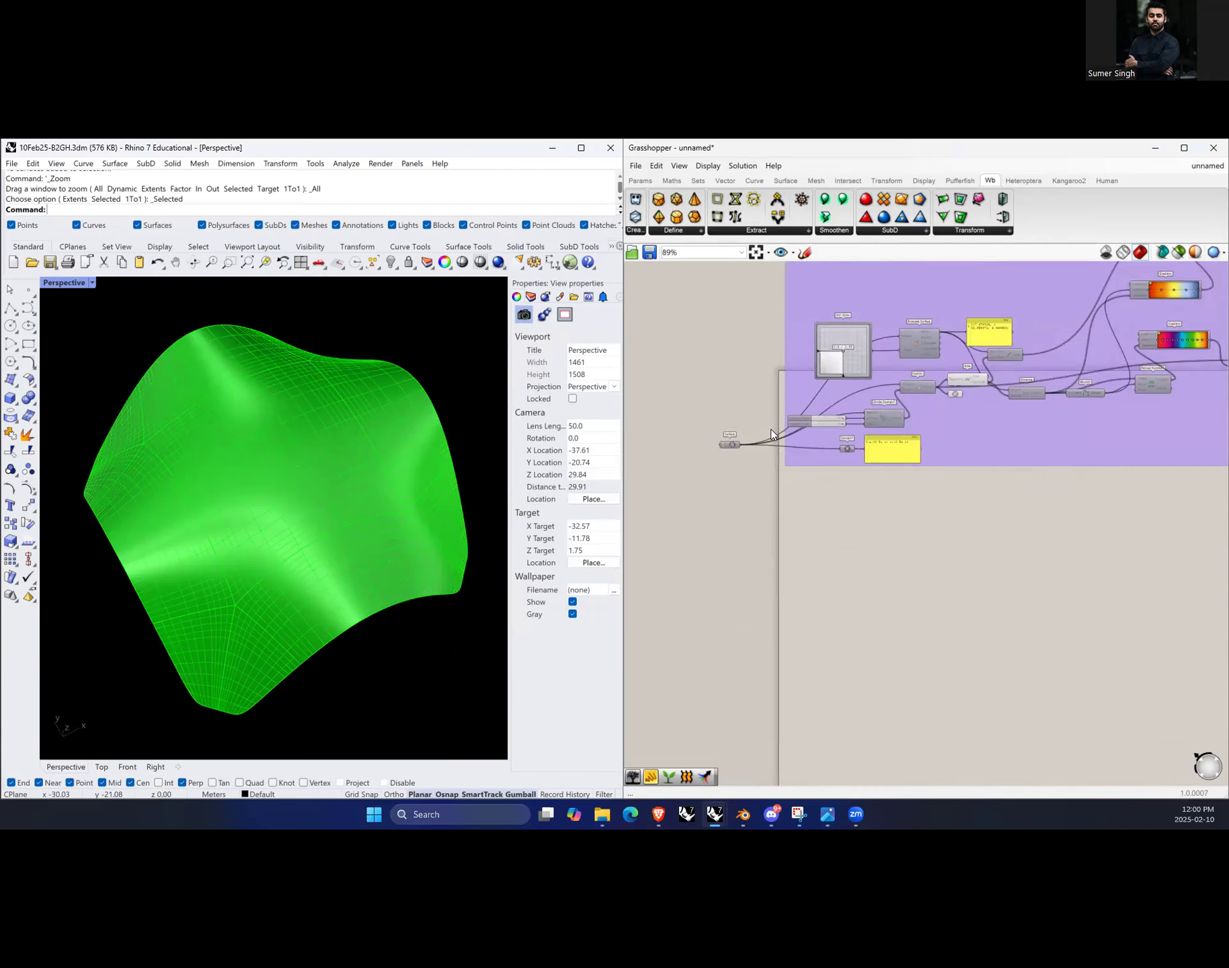
scroll(741, 612, "up", 1)
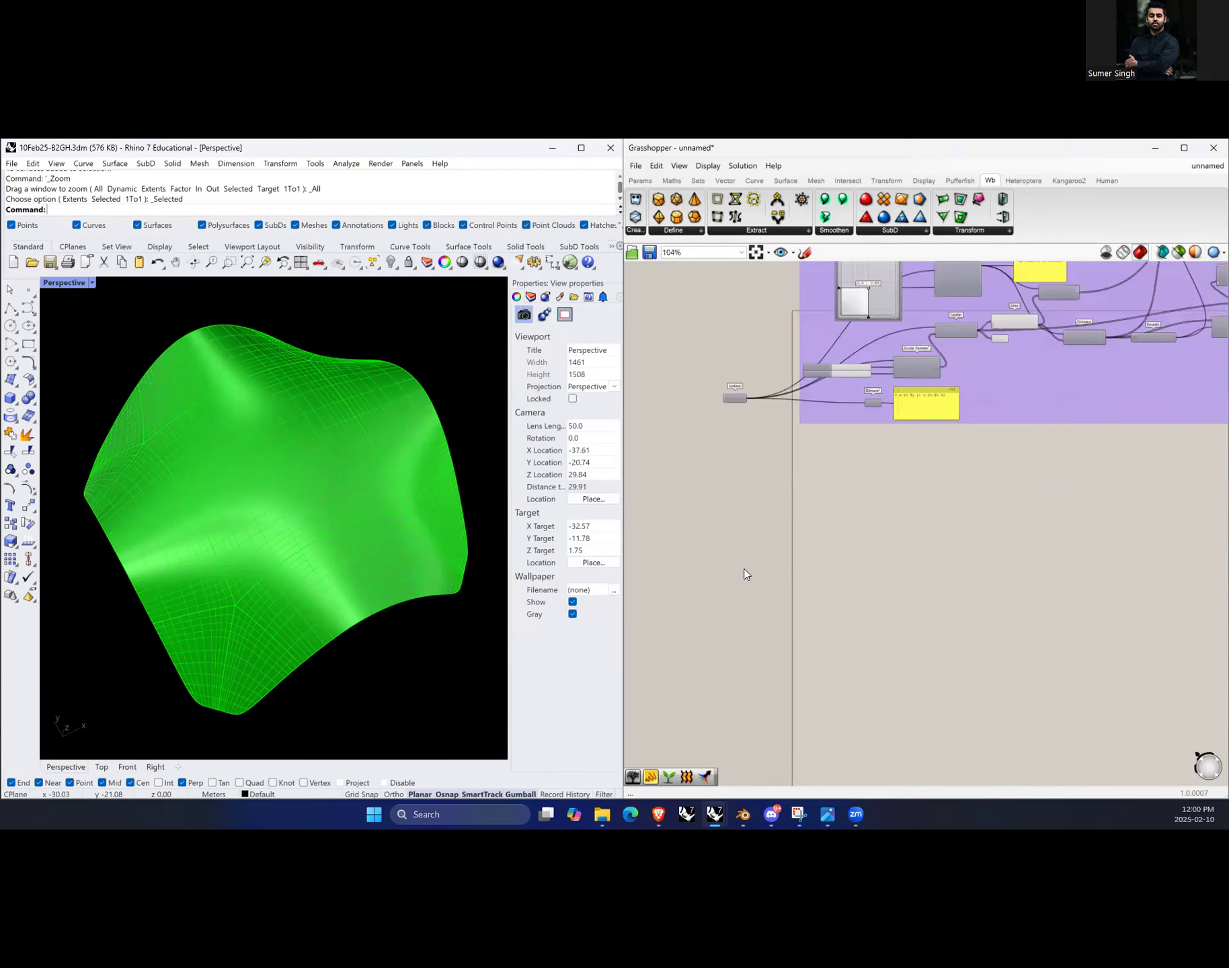
double_click(774, 598)
type("surfac")
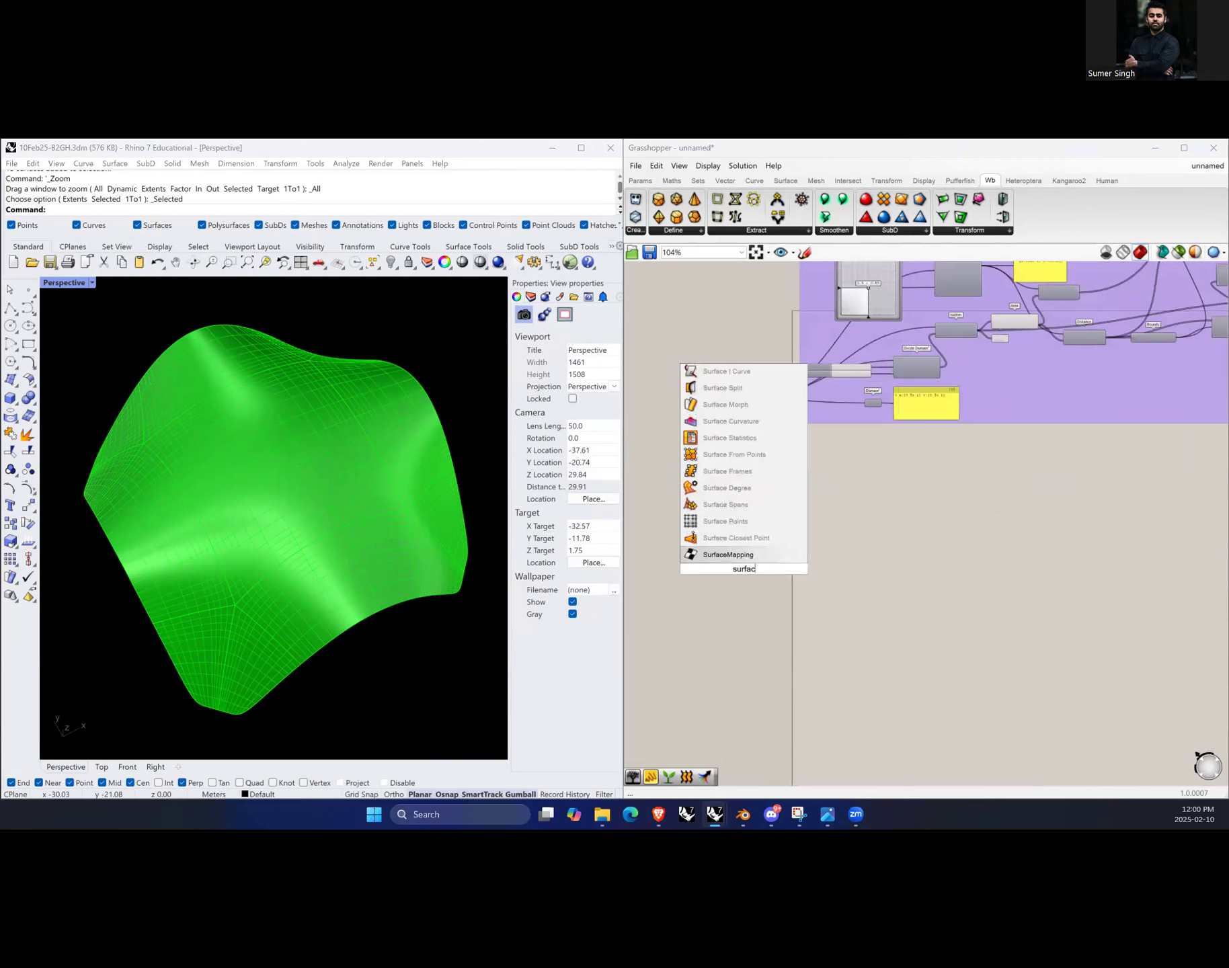
type("e")
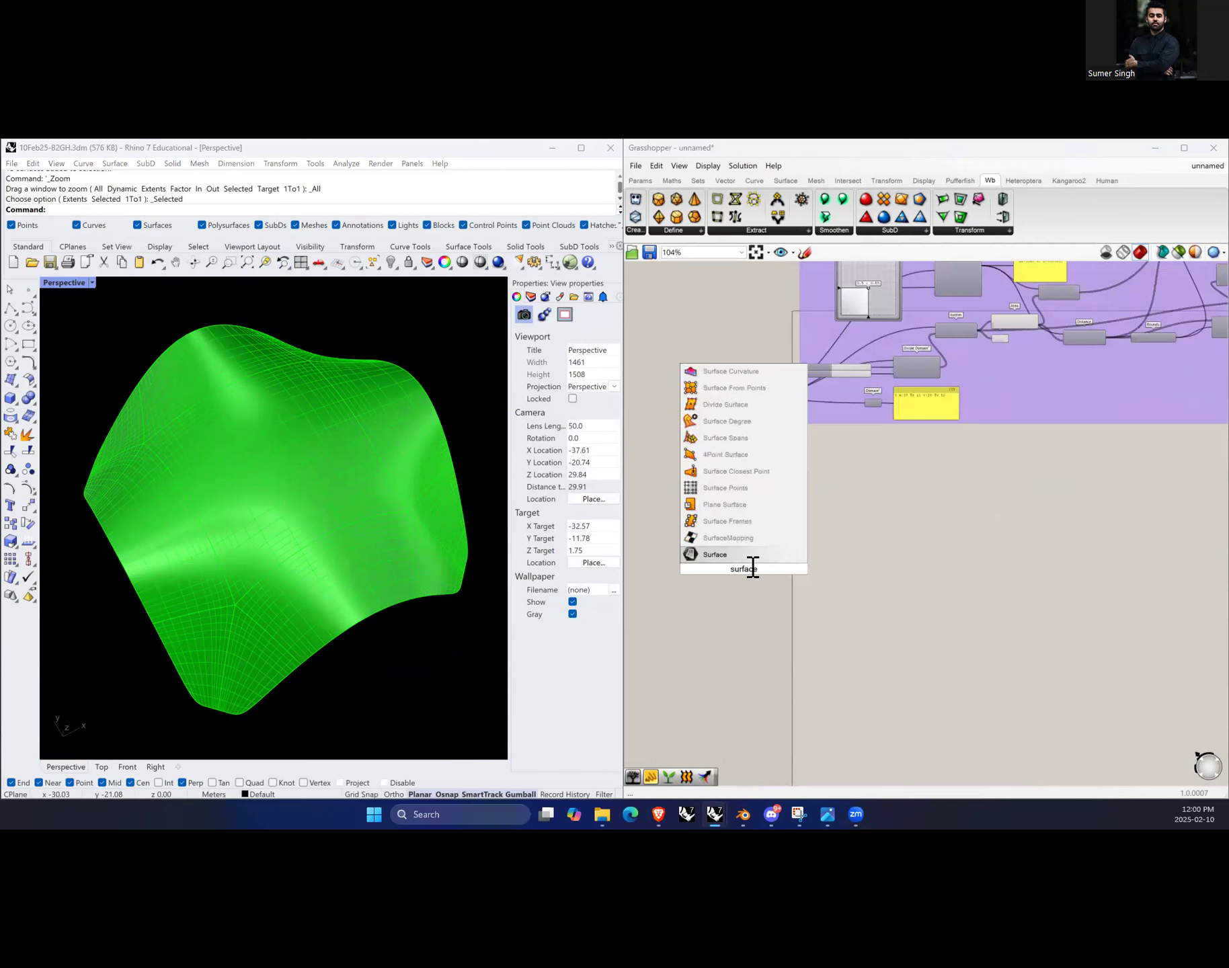
key("Return")
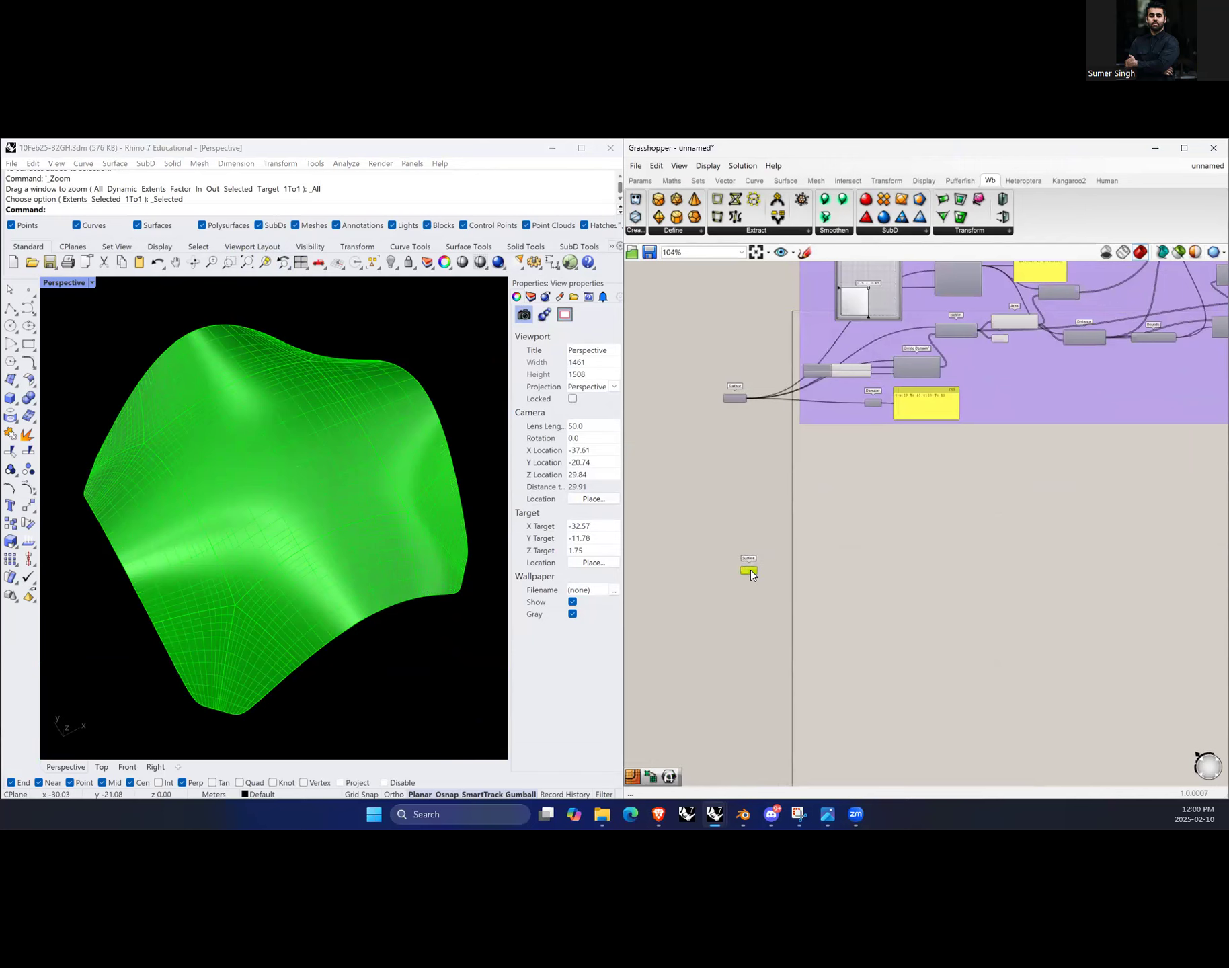
Step: Reference all the exploded surfaces into the Surface parameter as multiple surfaces and reposition the parameter
right_click(750, 570)
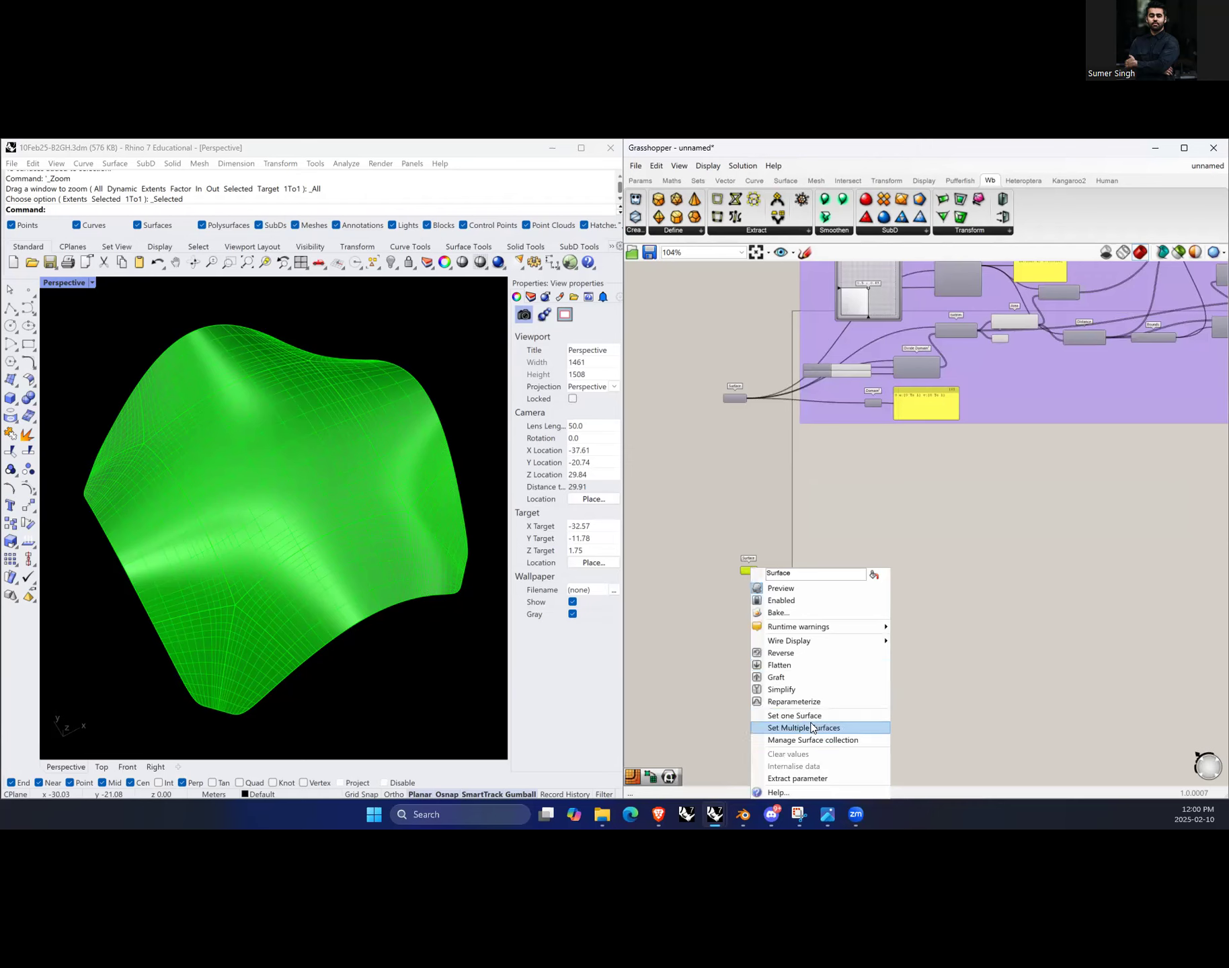
left_click(851, 732)
scroll(328, 488, "down", 5)
left_click_drag(123, 366, 422, 631)
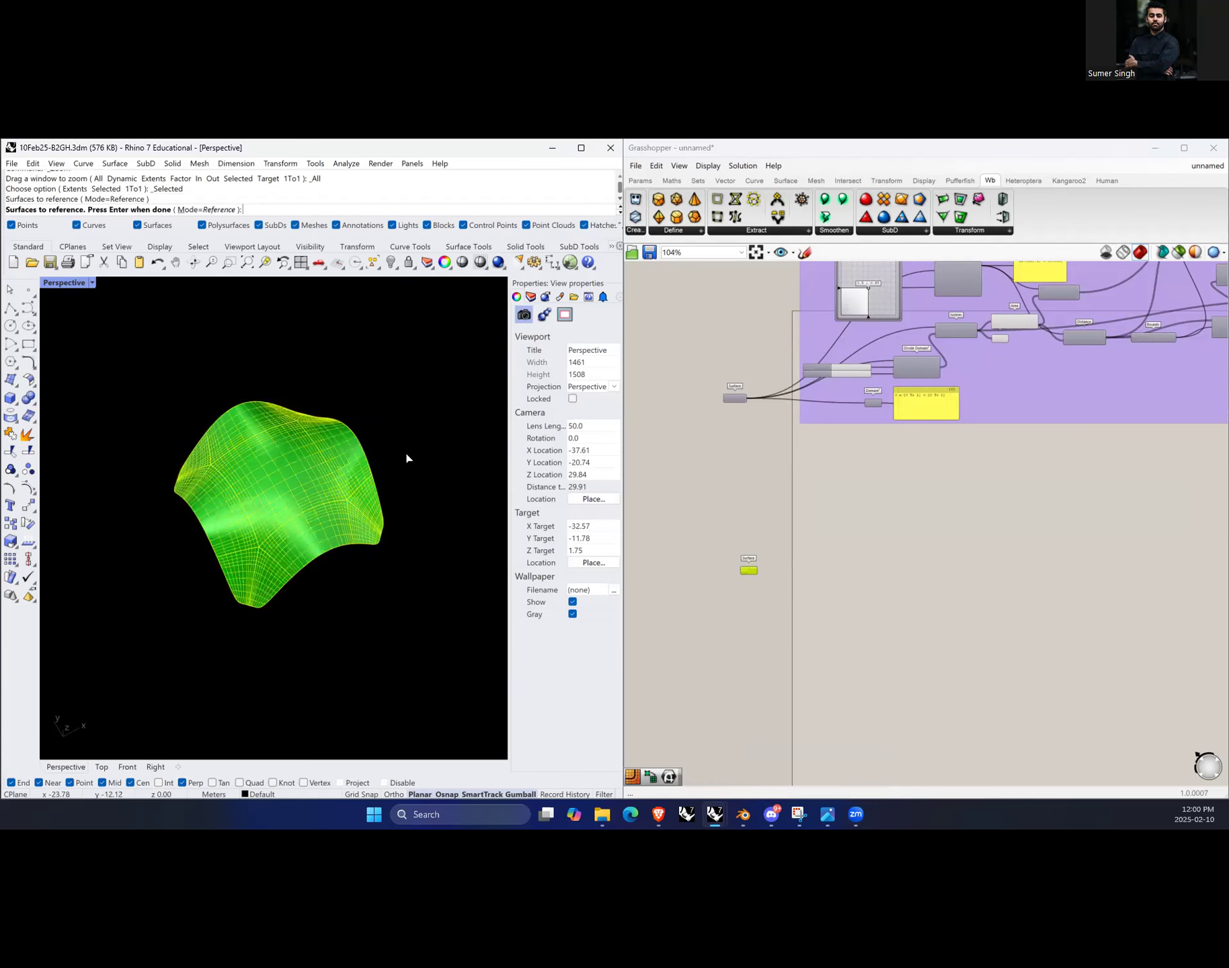
key("Return")
scroll(749, 578, "up", 5)
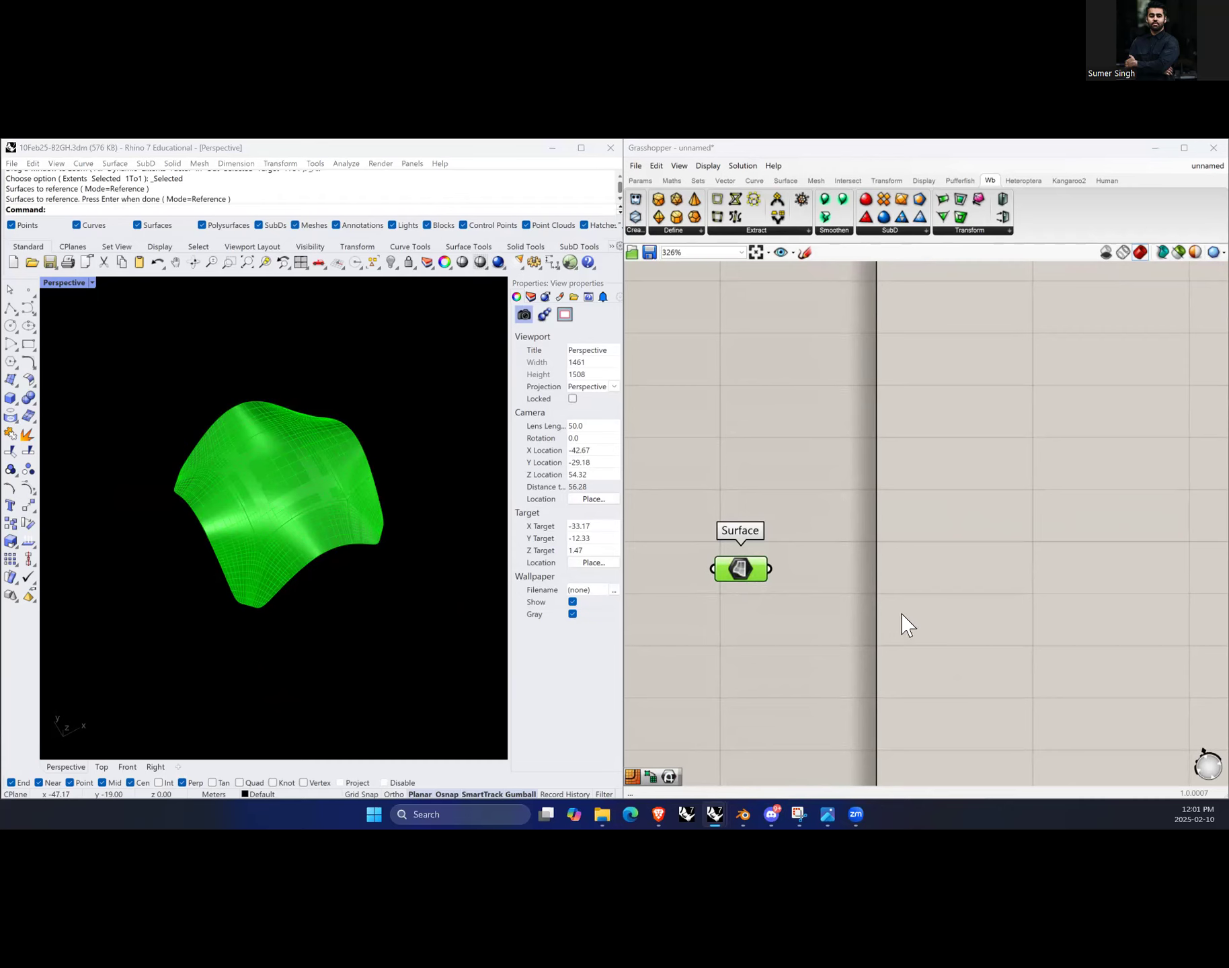
left_click_drag(746, 587, 793, 586)
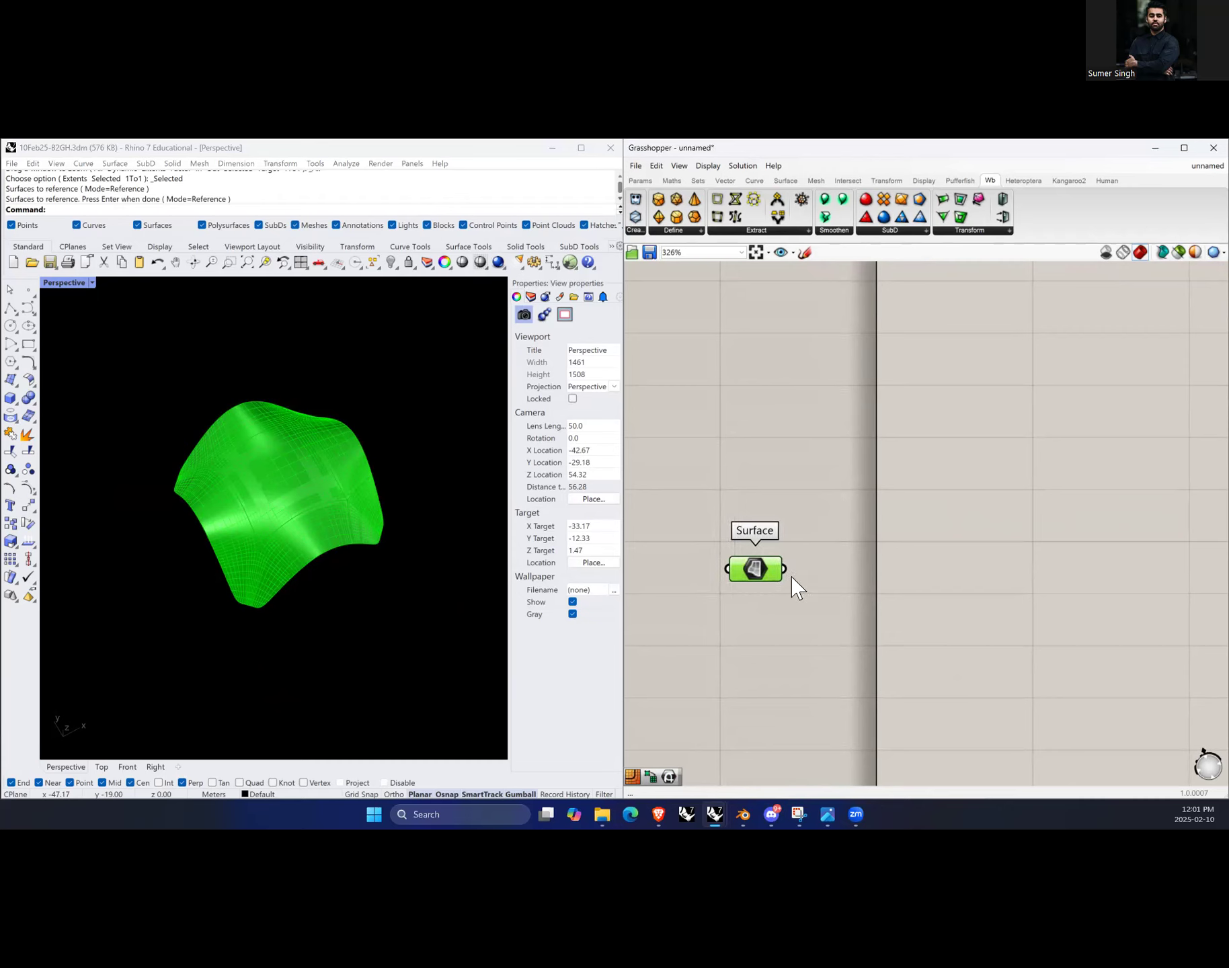
Step: Select all the exploded surfaces in Rhino and hide them
left_click(283, 568)
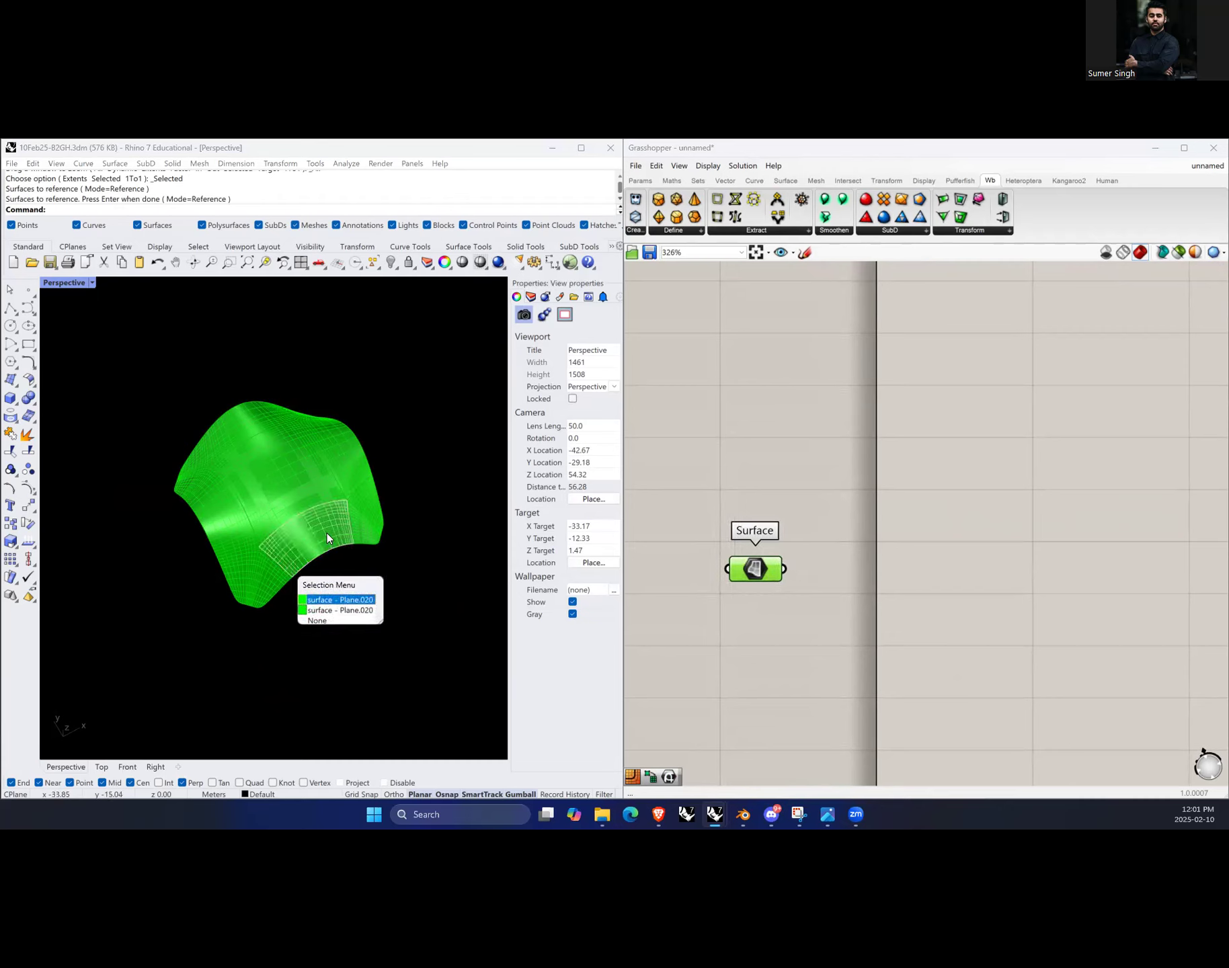
left_click(364, 599)
scroll(379, 597, "down", 2)
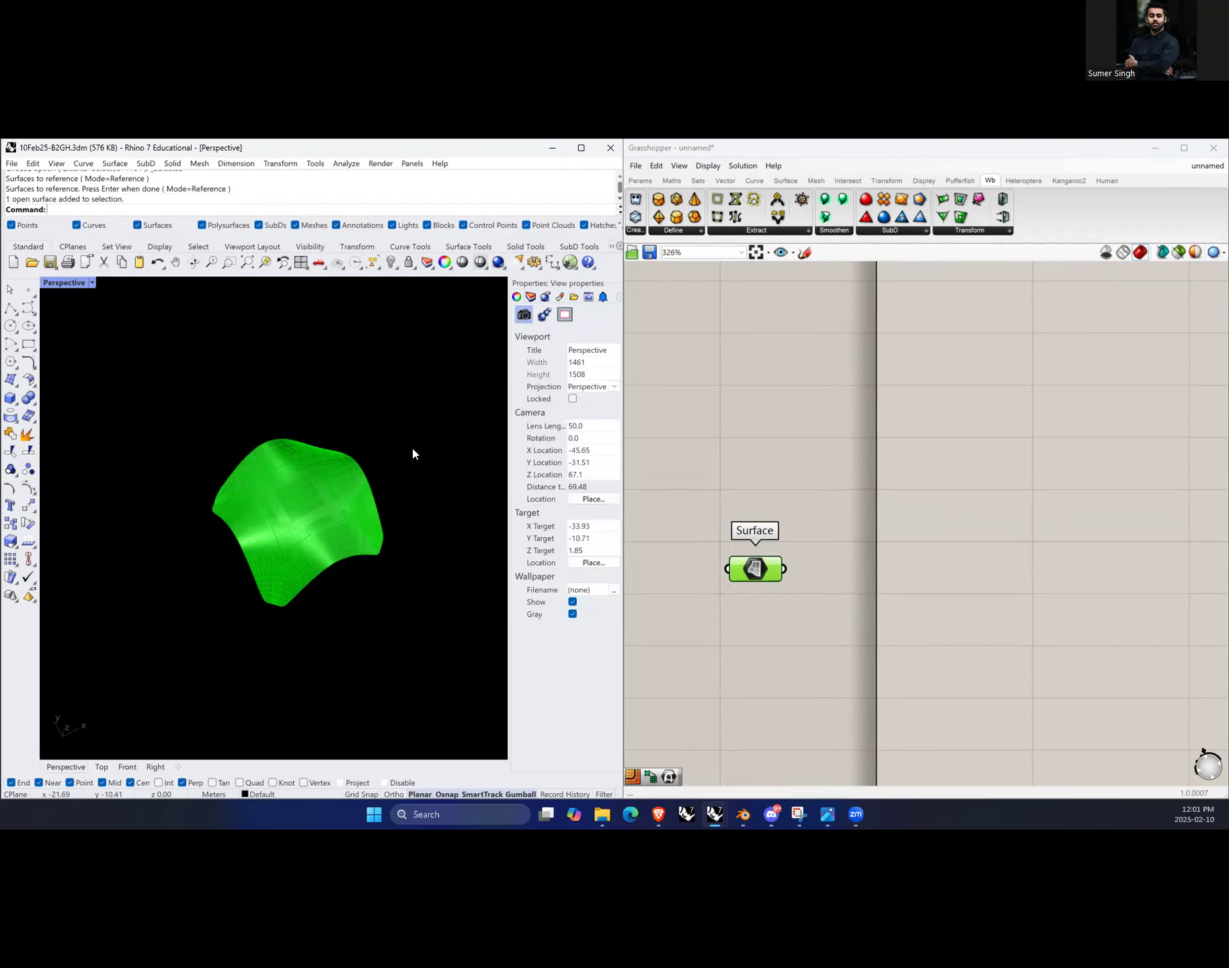
left_click_drag(406, 397, 180, 645)
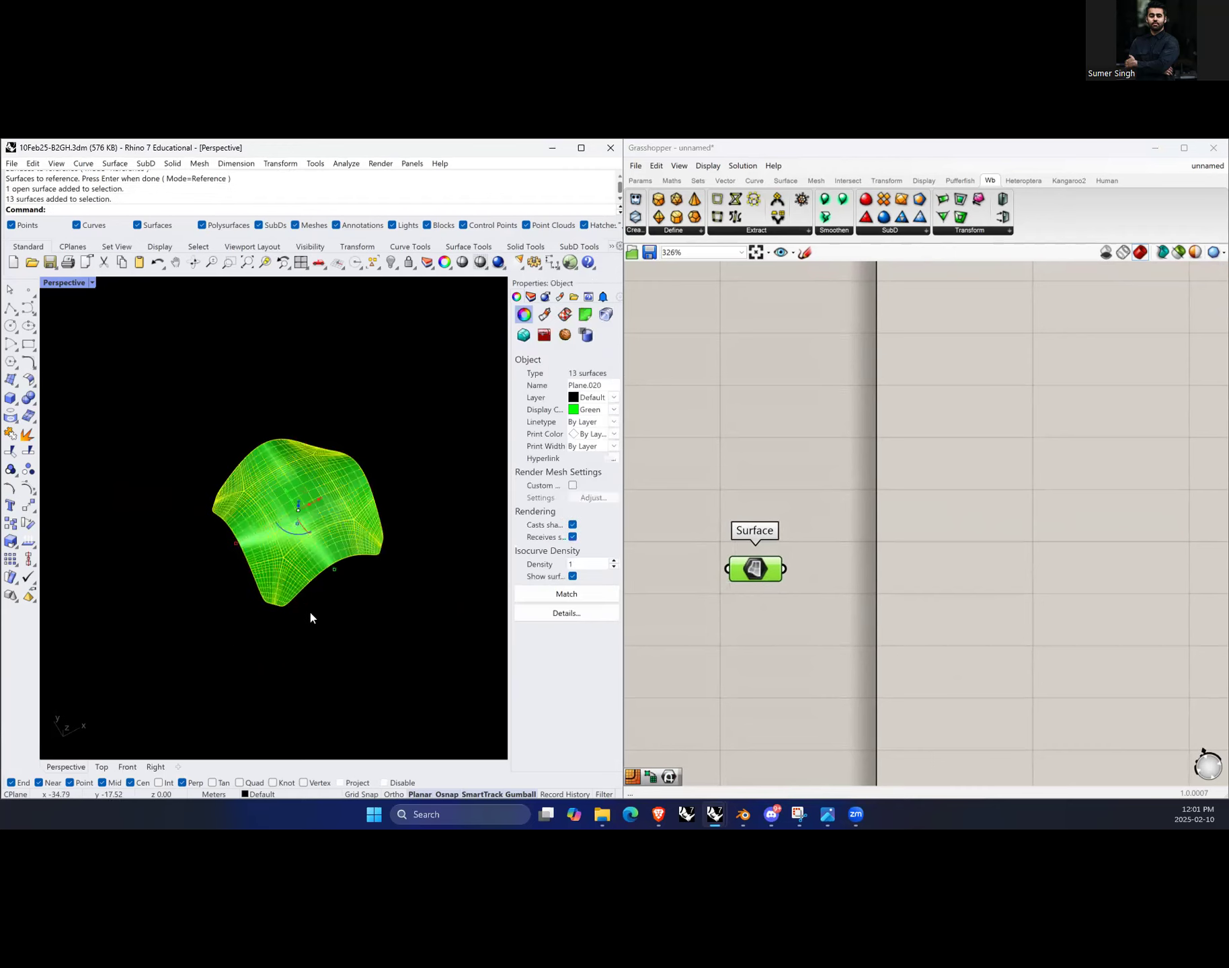
left_click(379, 583)
left_click_drag(430, 388, 199, 643)
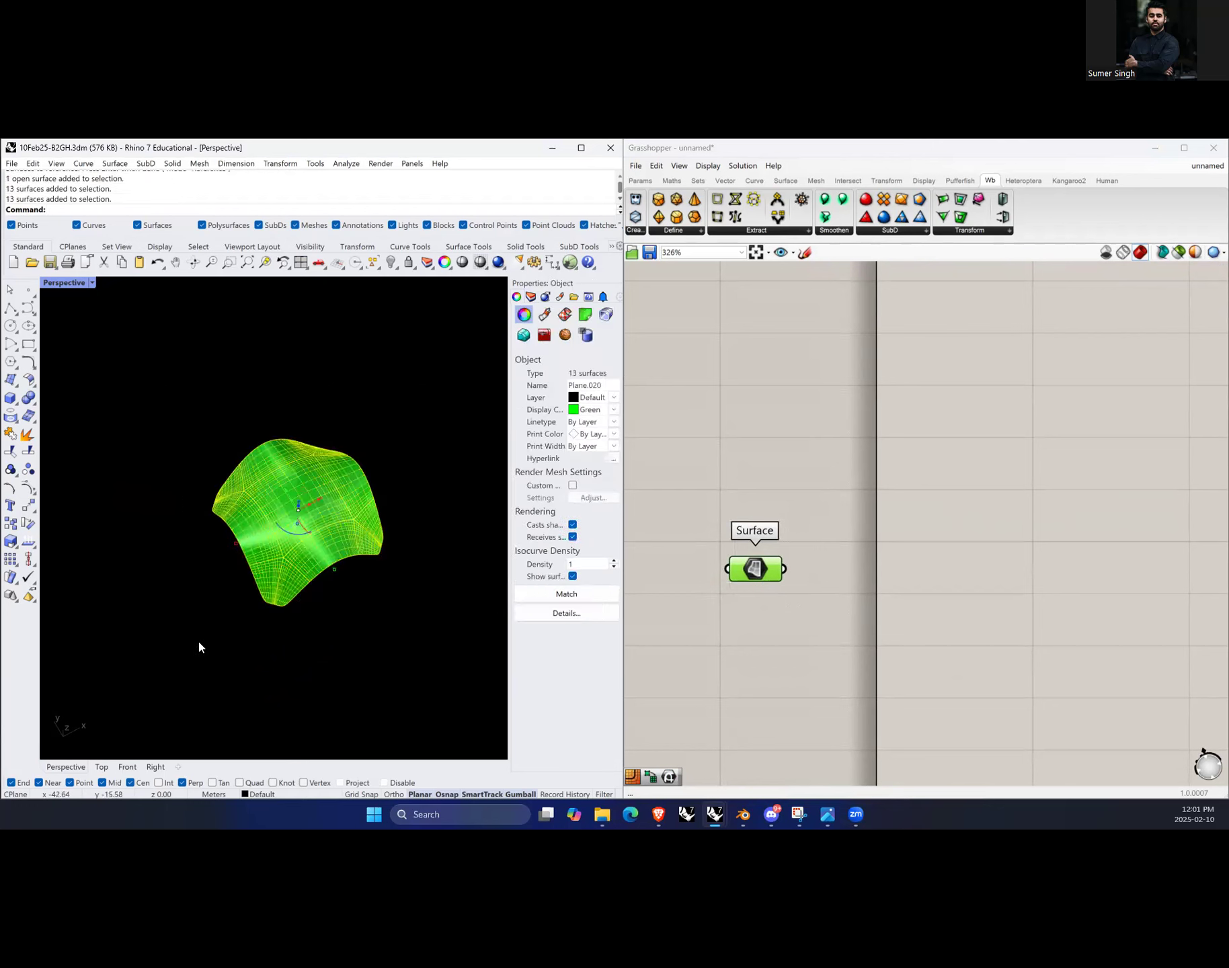
type("hide")
key("Return")
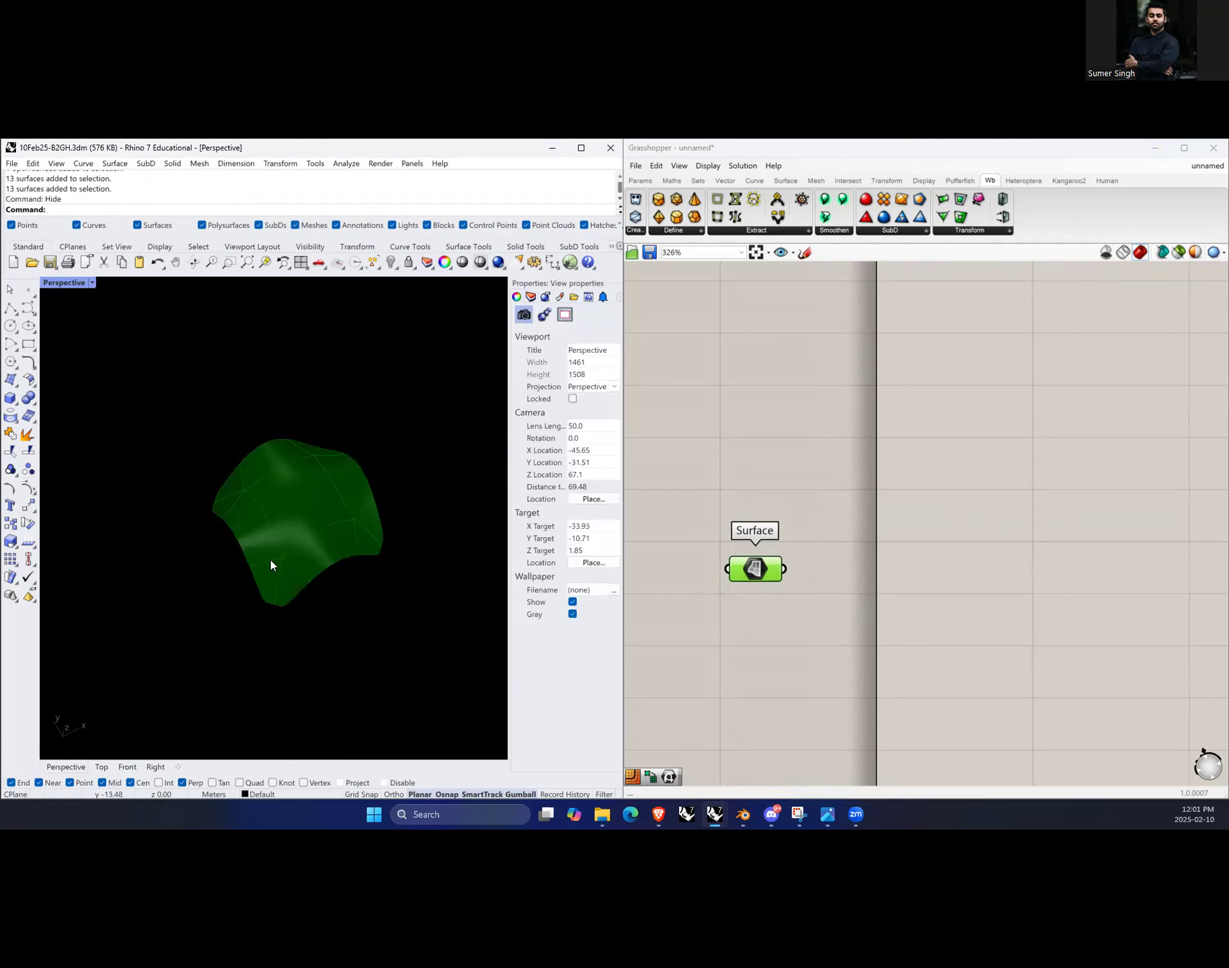
Step: Add an Isotrim component and connect the Surface parameter to its Surface input
scroll(296, 521, "up", 5)
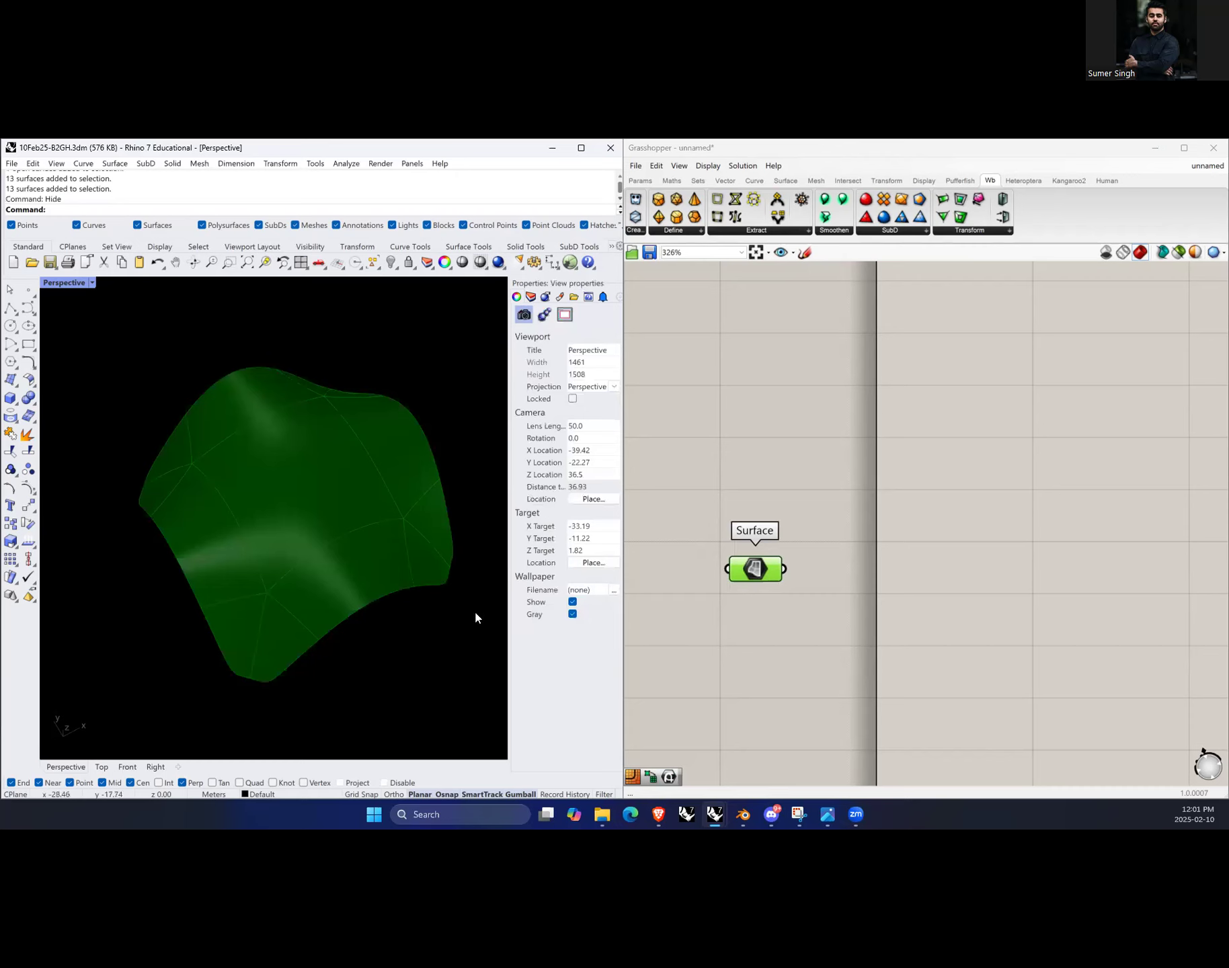
left_click(773, 577)
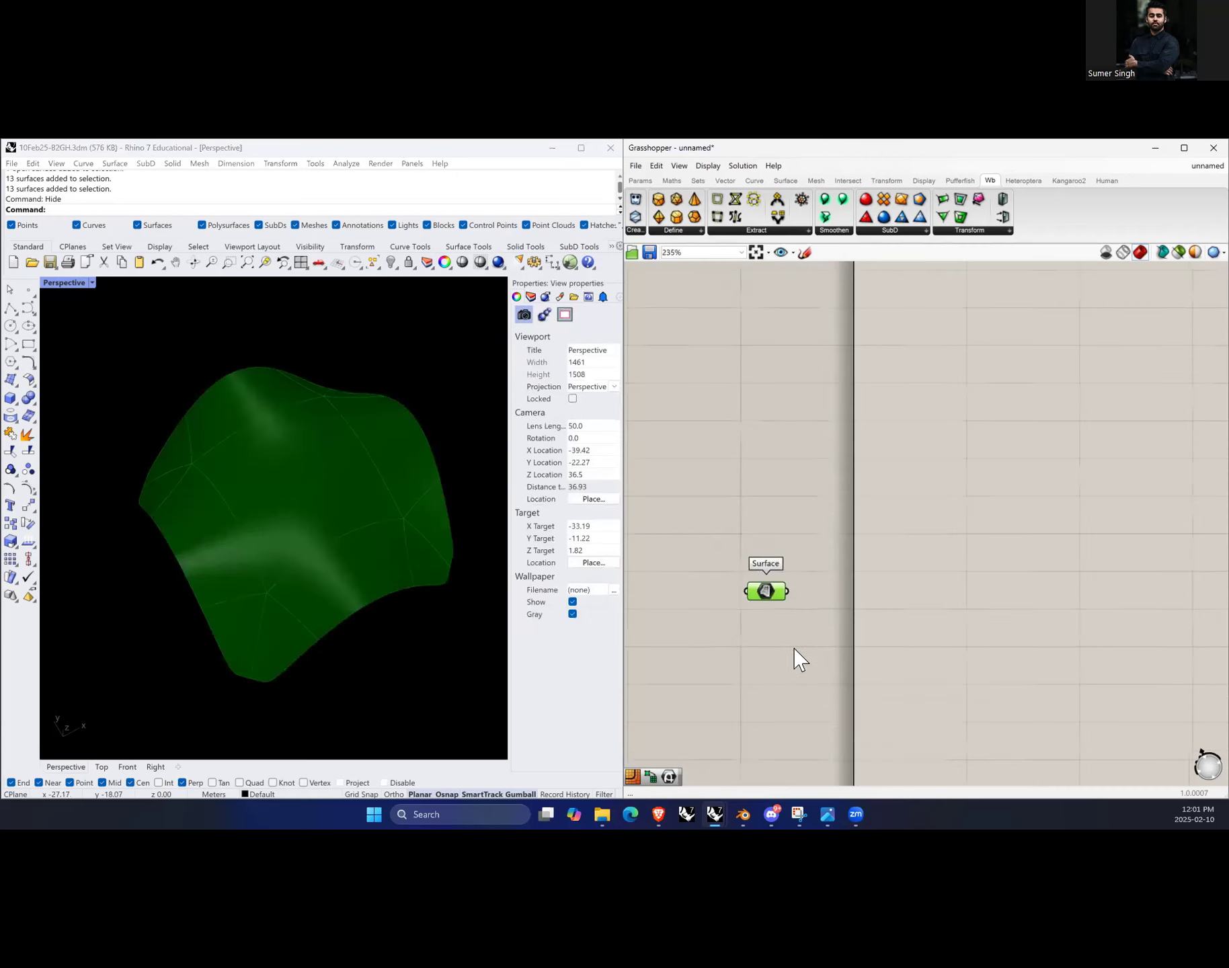
right_click_drag(1041, 643, 987, 609)
double_click(973, 600)
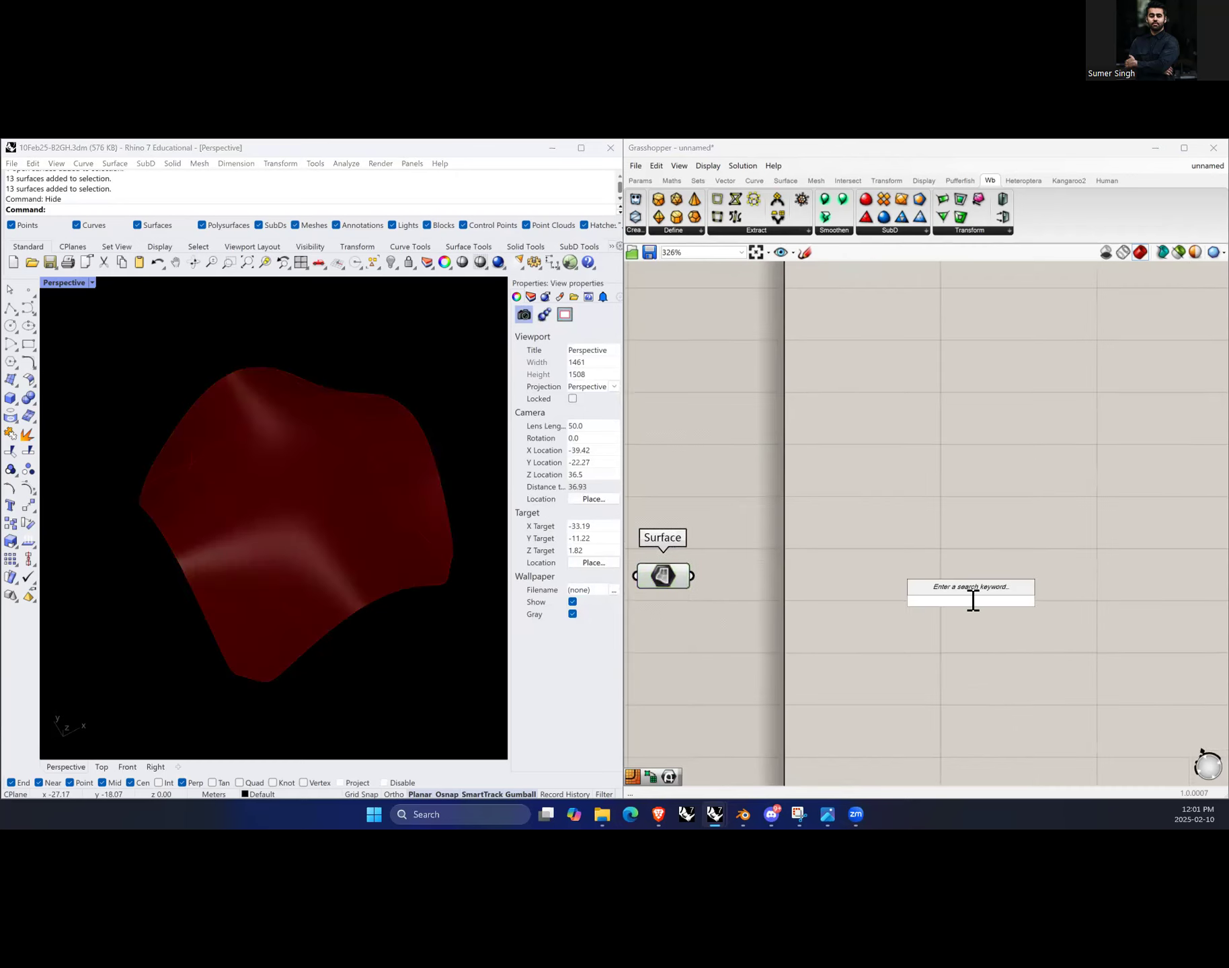
type("ispo")
key("BackSpace")
key("BackSpace")
type("otrim")
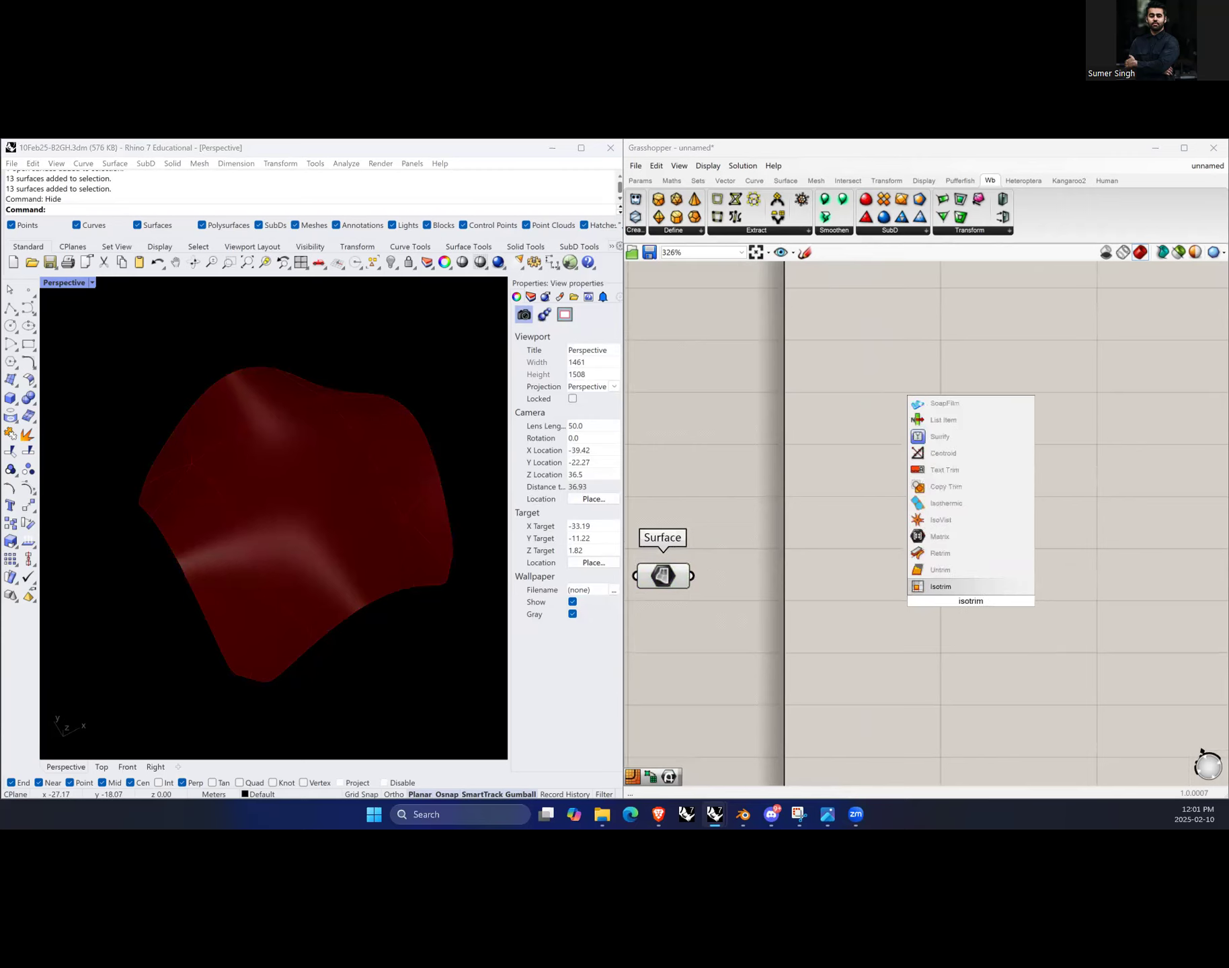
left_click(955, 586)
left_click_drag(968, 602, 894, 607)
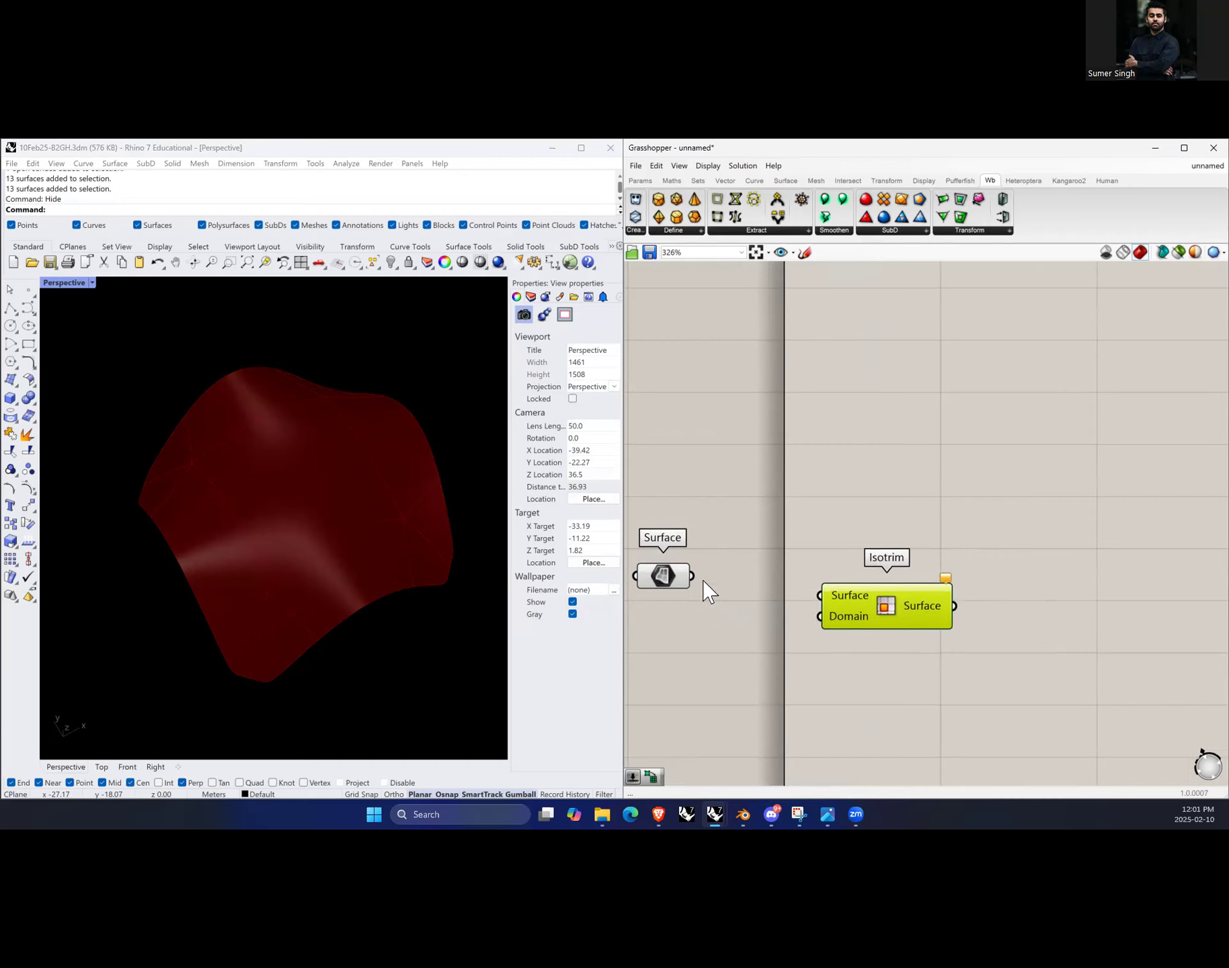
left_click_drag(762, 577, 984, 587)
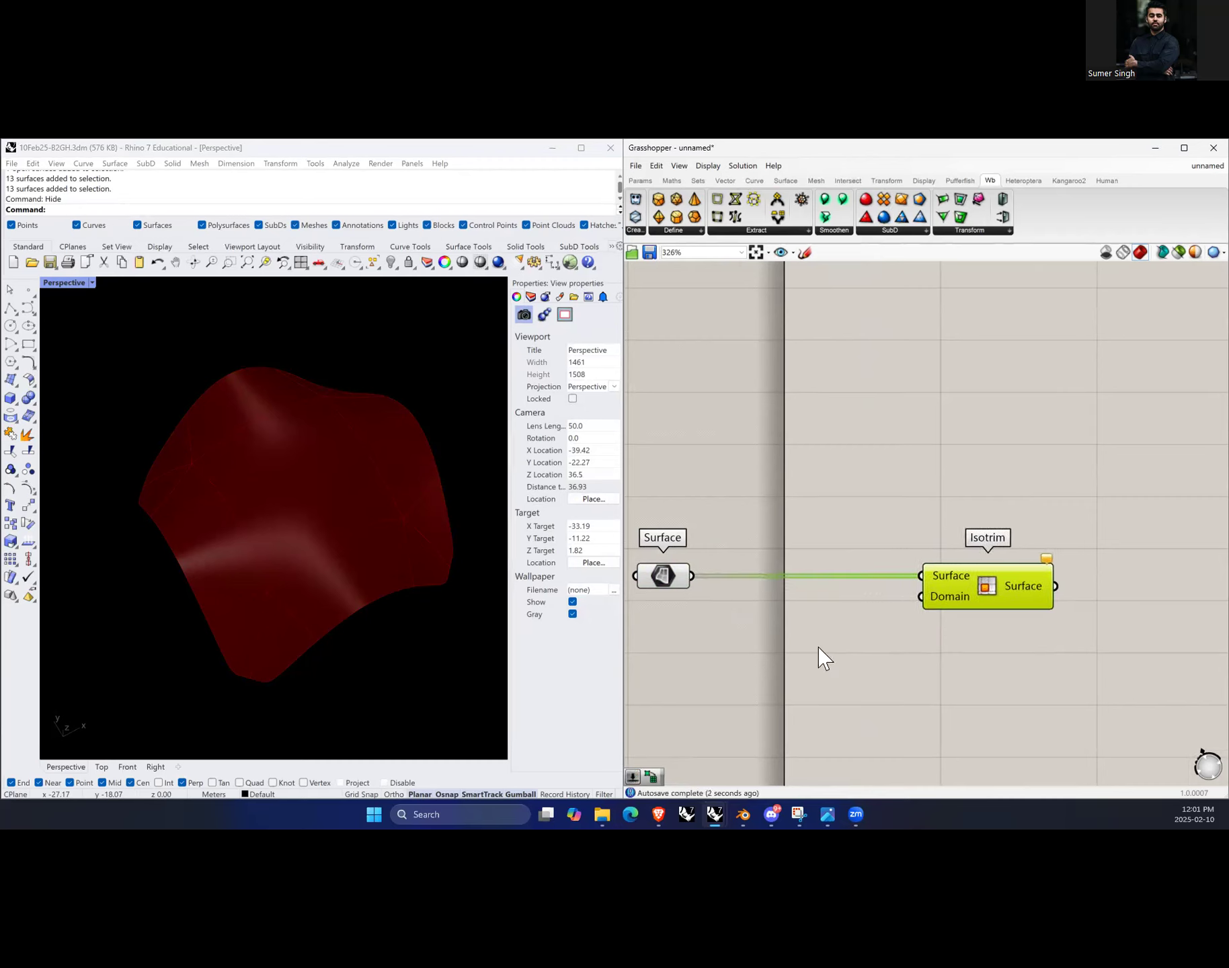
Step: Add a Divide Domain² component to the canvas by searching for divide
left_click(819, 662)
double_click(817, 667)
type("divide")
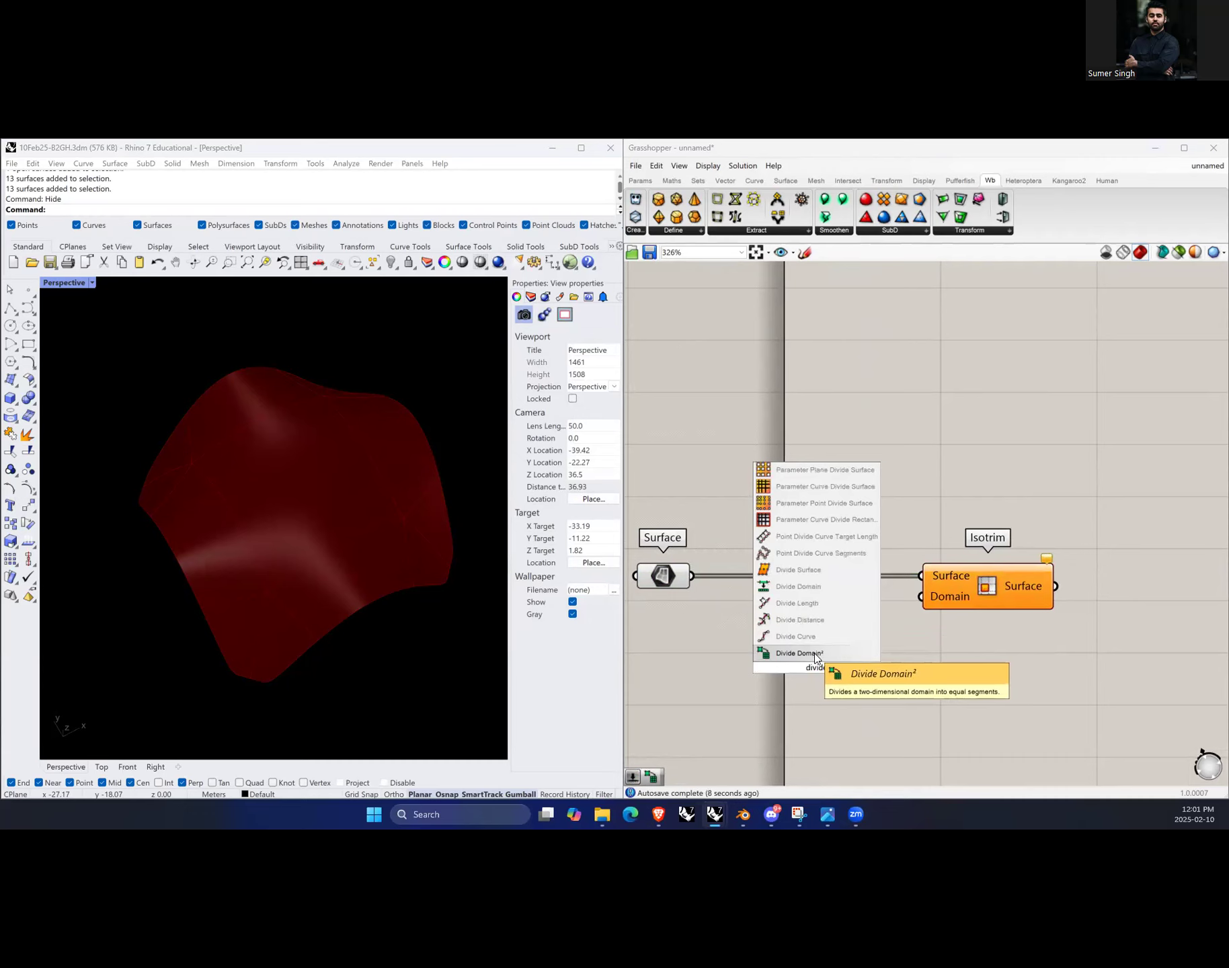
left_click(814, 653)
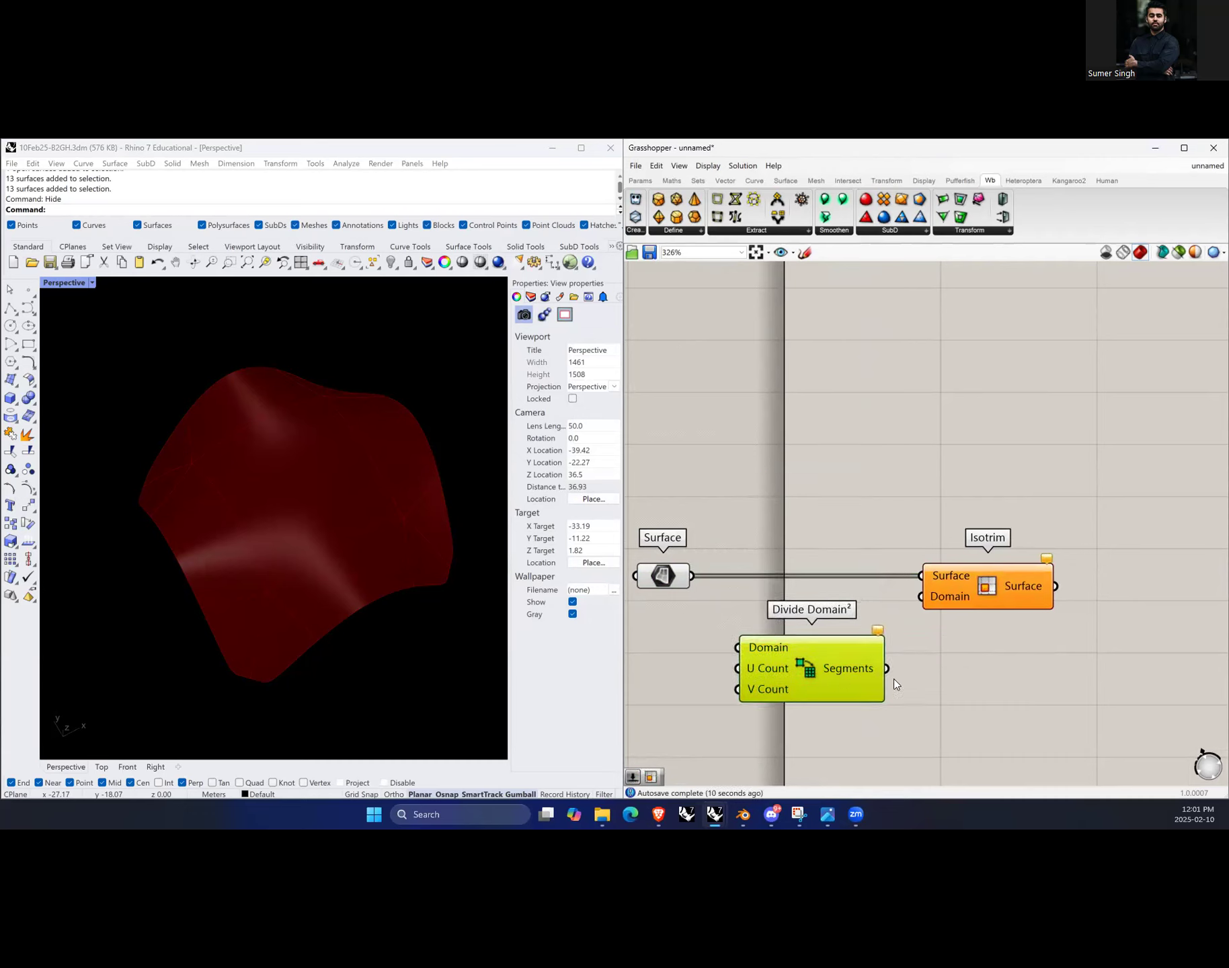
Step: Connect Divide Domain² Segments to the Isotrim Domain input and the Surface parameter to Divide Domain²'s Domain input
left_click_drag(911, 617, 921, 596)
scroll(888, 694, "down", 3)
scroll(887, 699, "up", 3)
left_click_drag(800, 529, 864, 601)
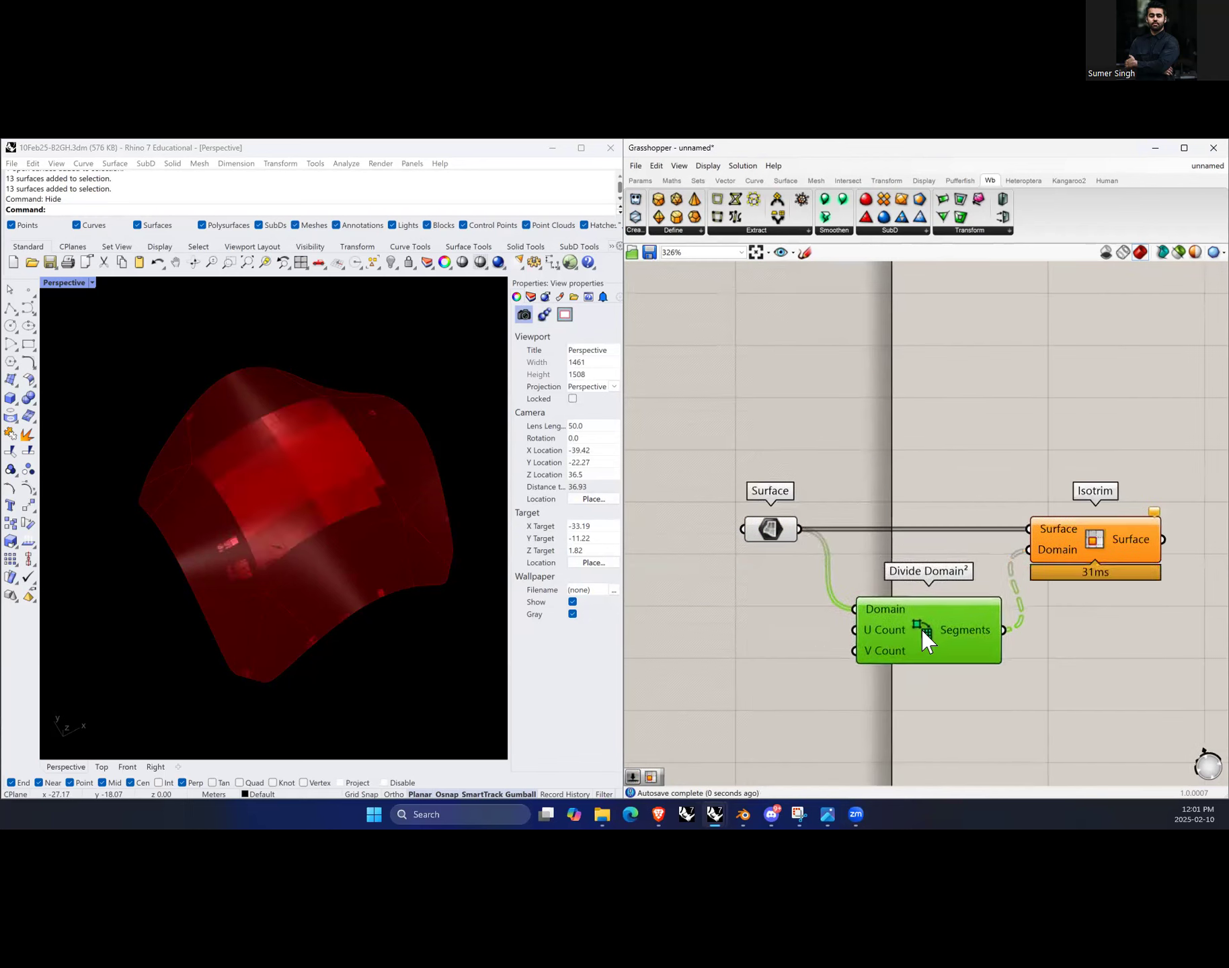
Step: Create two number sliders set to 10 and connect them to the U Count and V Count inputs
scroll(855, 614, "up", 2)
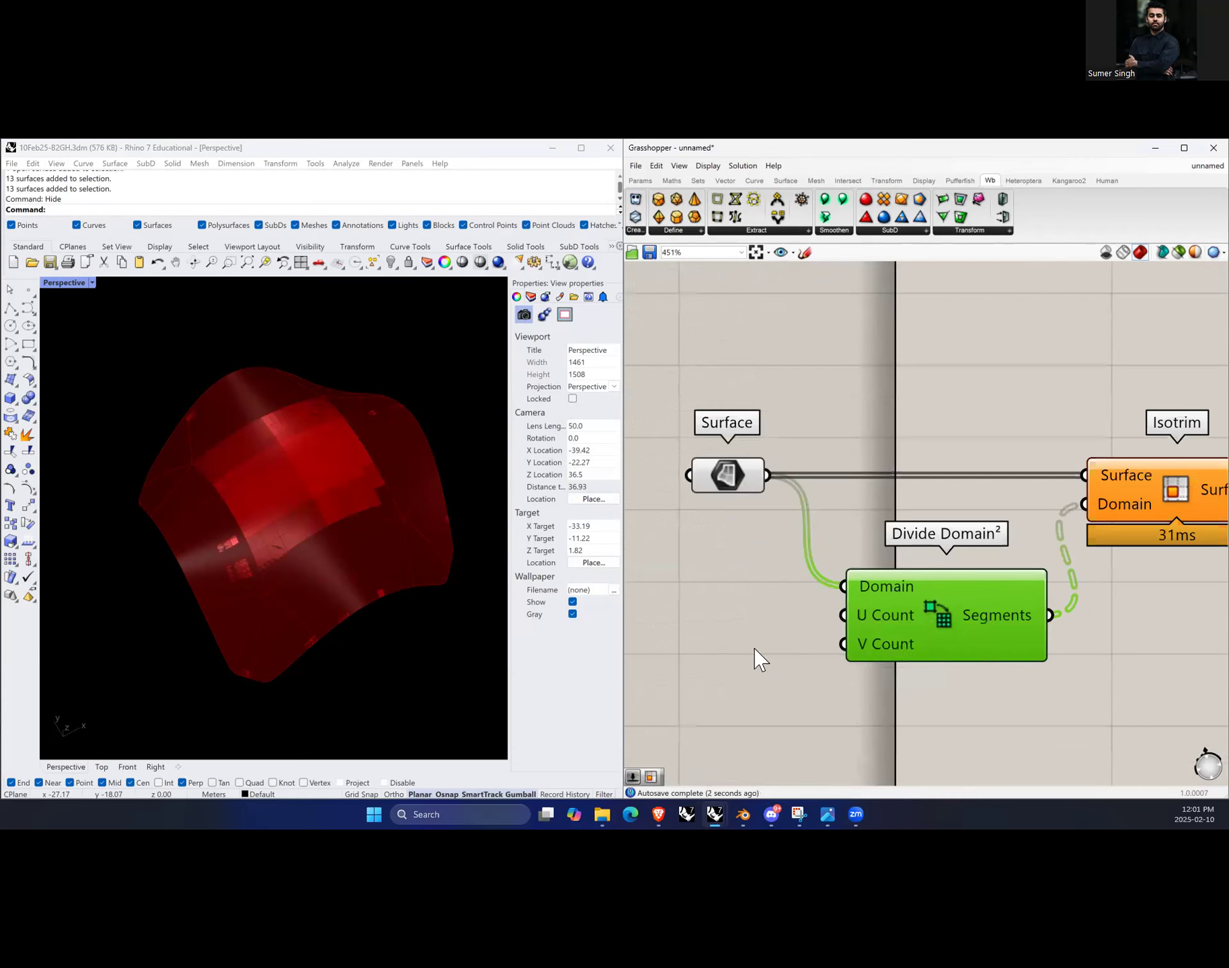
double_click(658, 628)
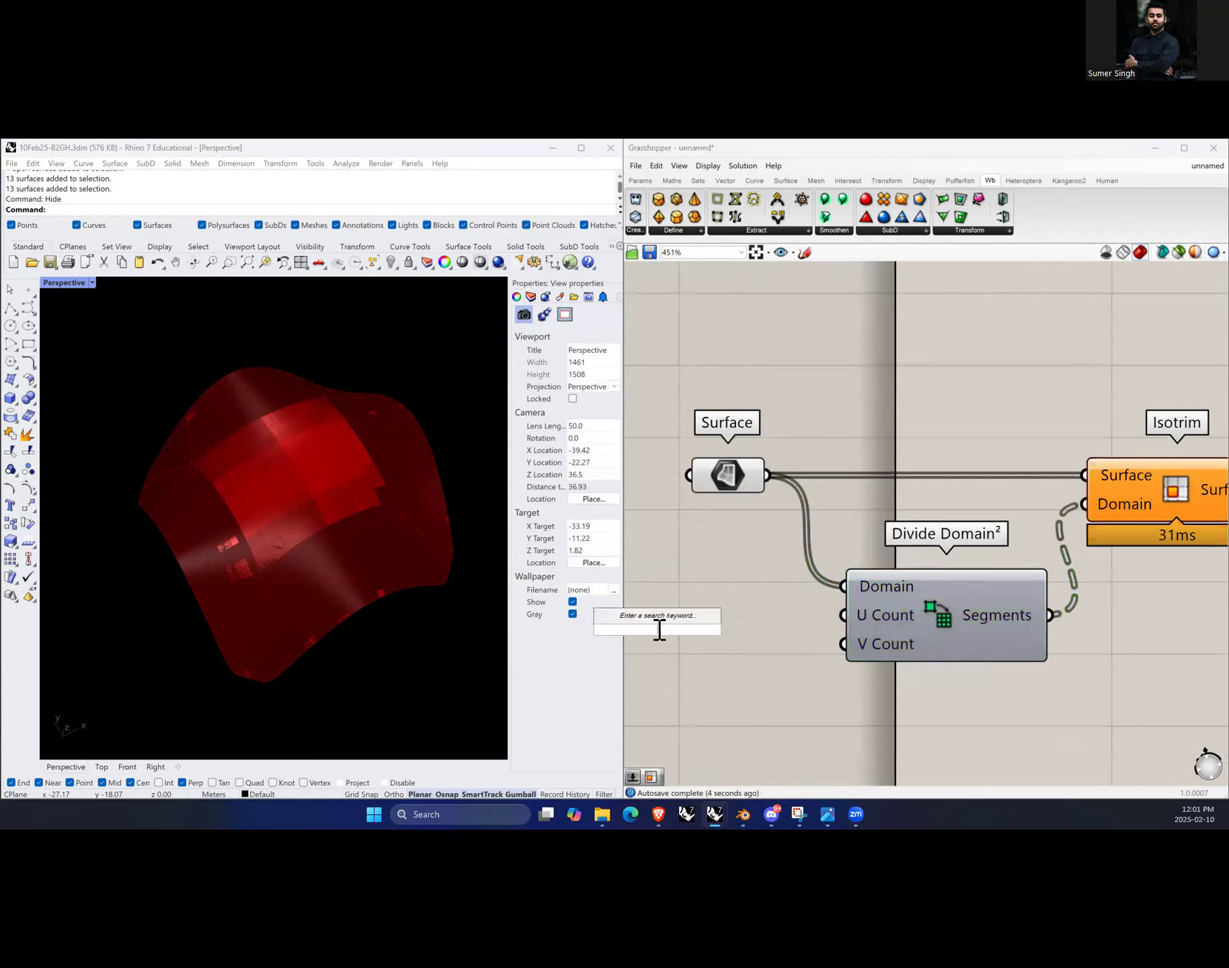
type("10")
key("Return")
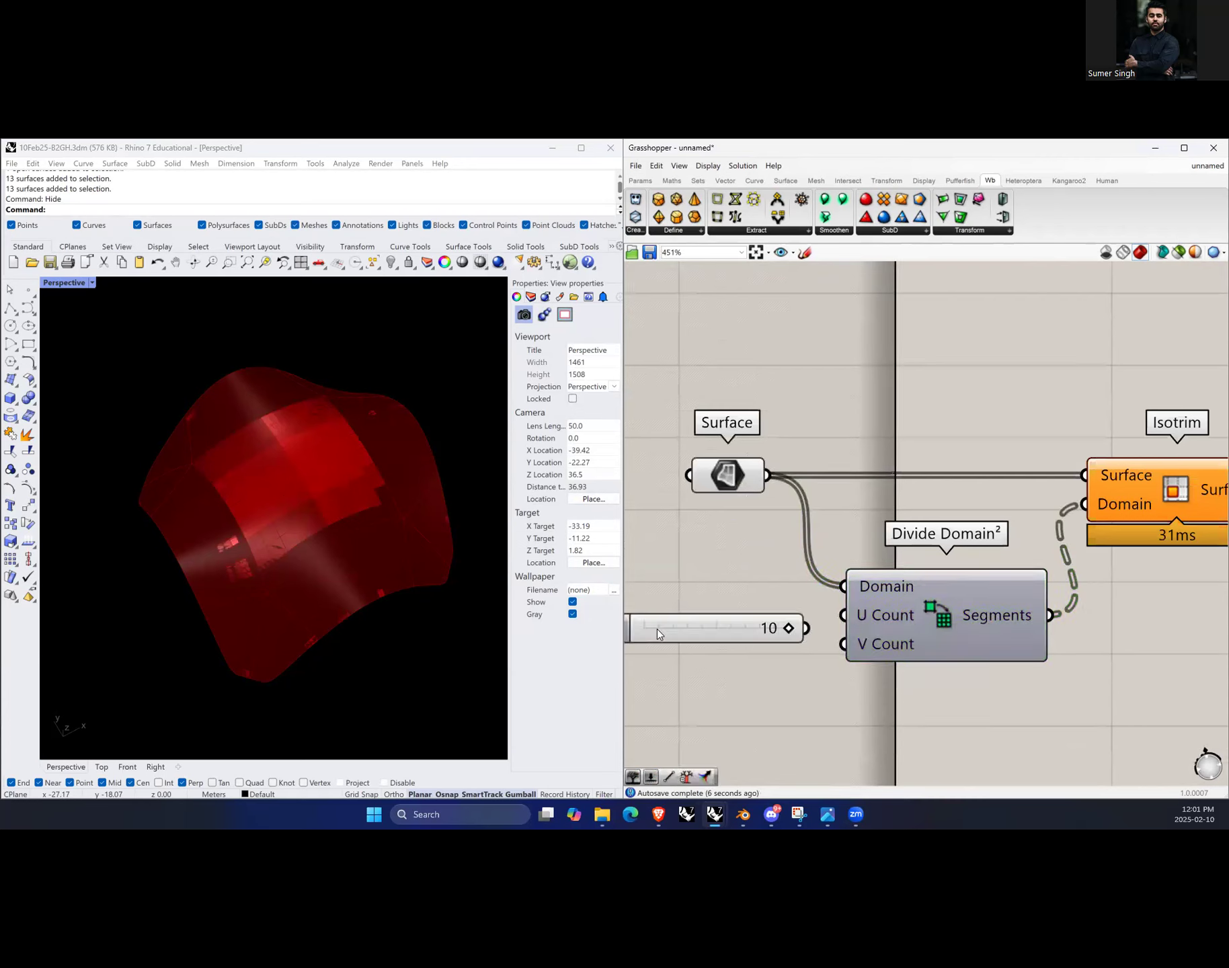
scroll(779, 567, "down", 2)
mouse_move(749, 609)
left_mouse_down()
mouse_move(740, 598)
mouse_move(741, 626)
left_mouse_up()
left_click(776, 658)
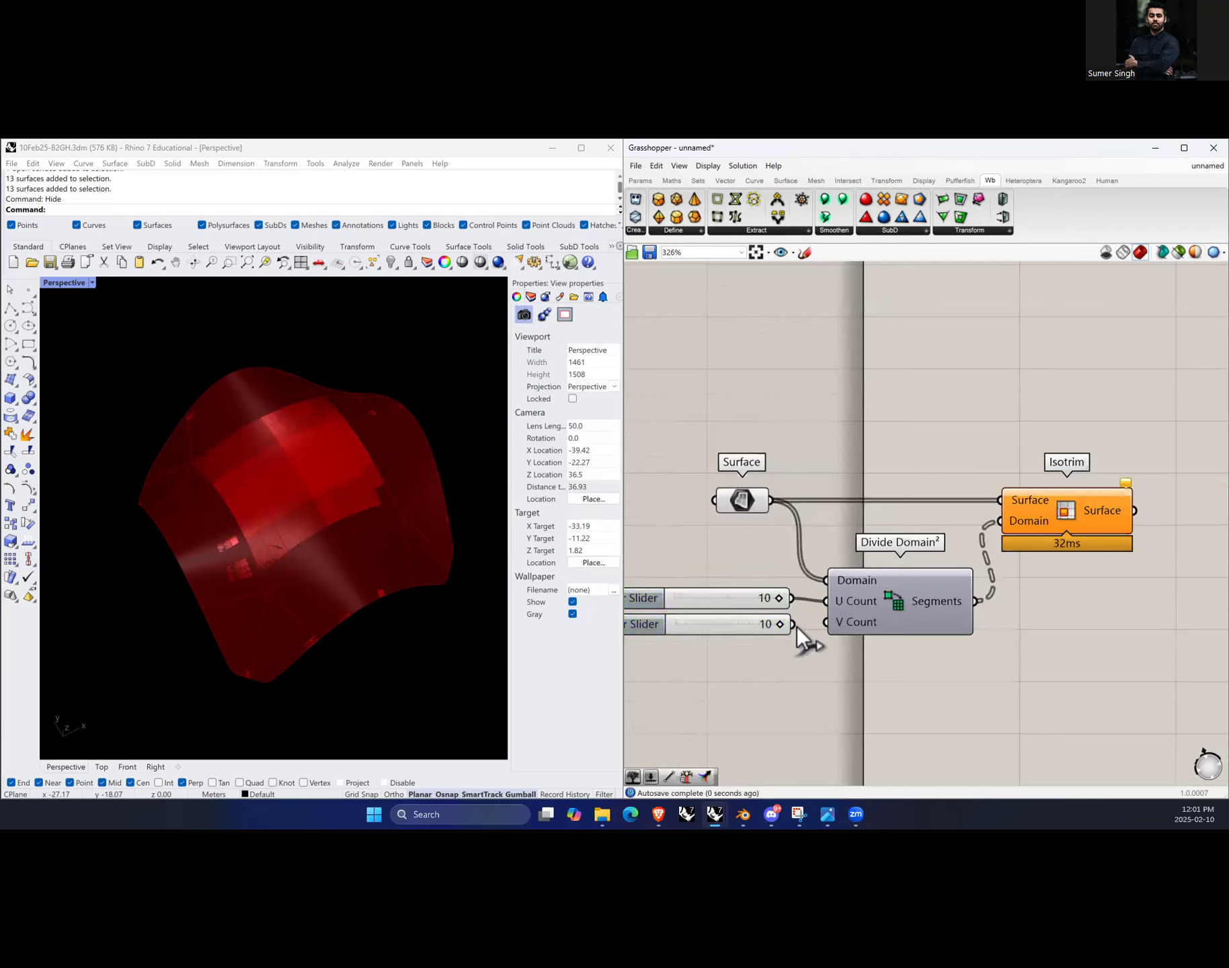
Step: Set the V Count slider to 0
left_click_drag(778, 624, 670, 626)
left_click_drag(793, 623, 825, 622)
left_click_drag(740, 609, 744, 612)
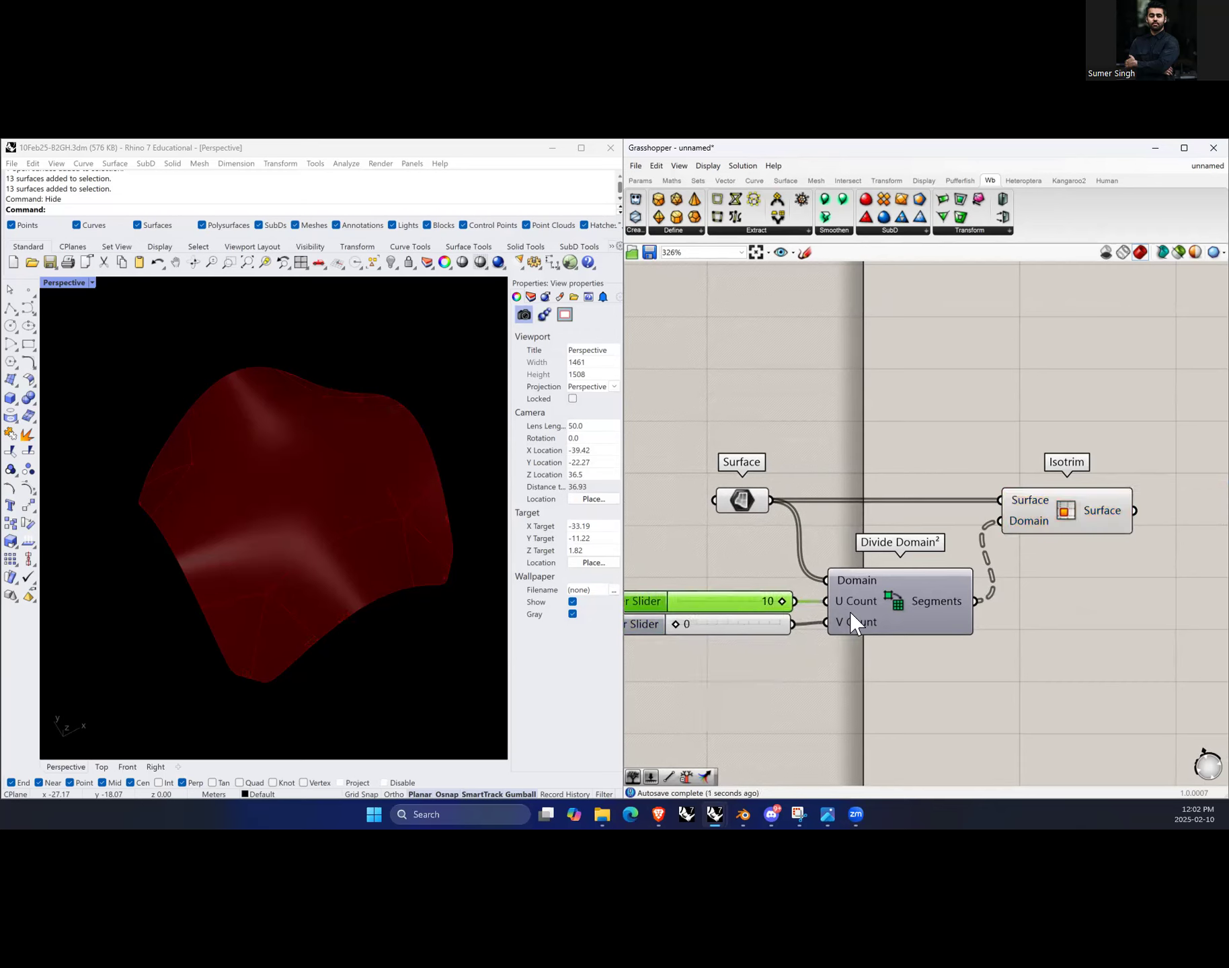
Step: Select the Divide Domain² and Isotrim components and shift Isotrim slightly to the right
left_click(867, 613)
left_click(1093, 510)
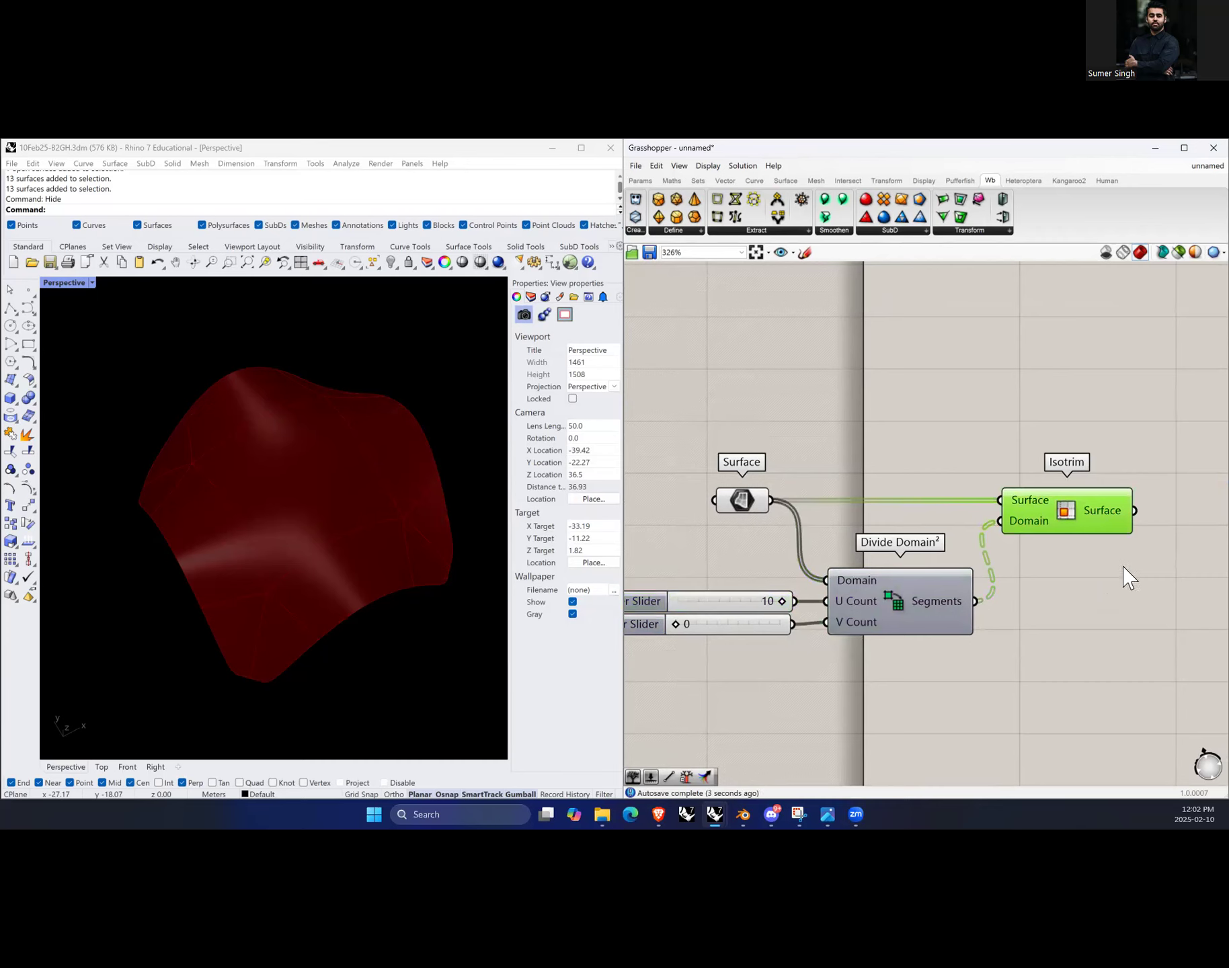
left_click(708, 166)
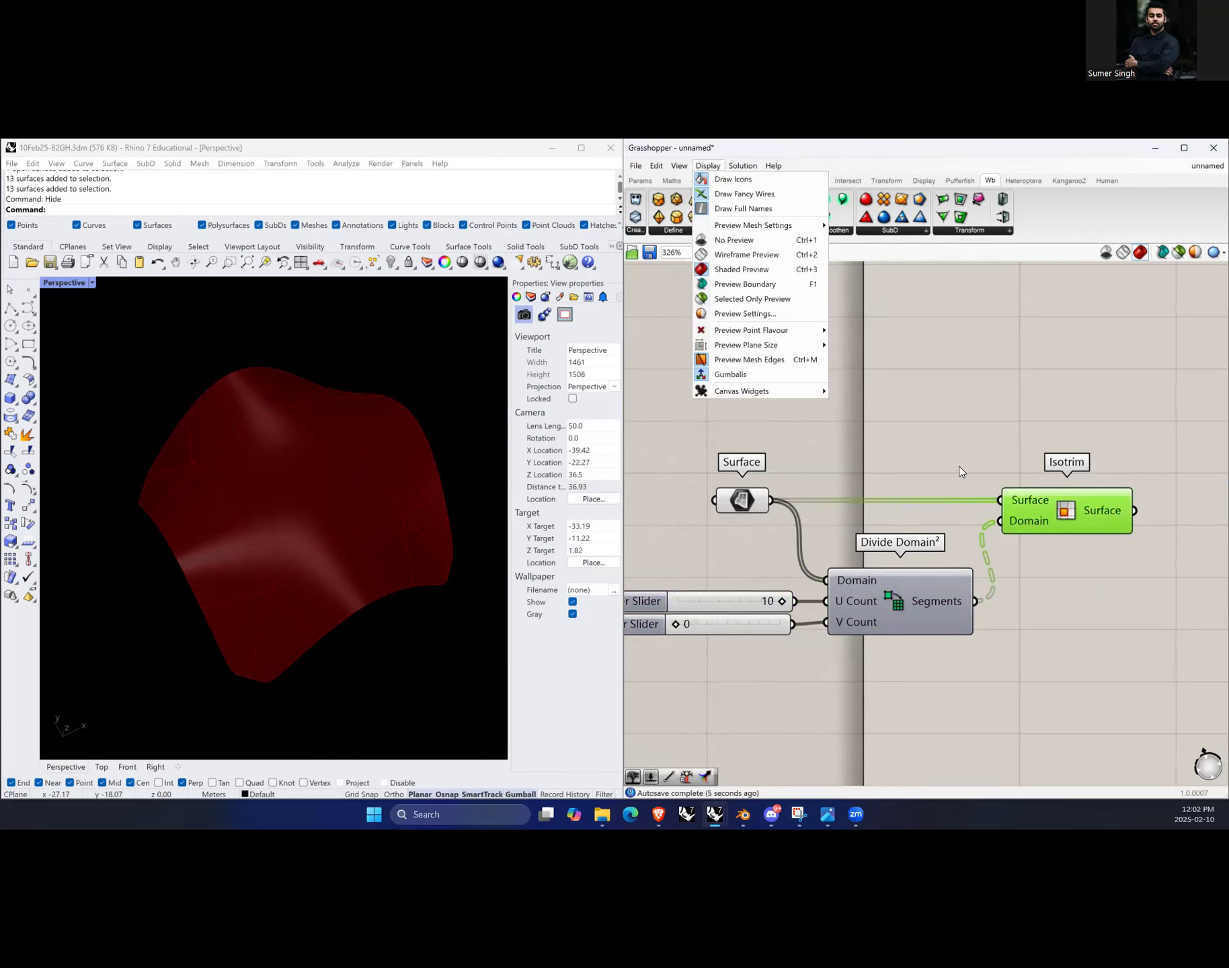
left_click(967, 418)
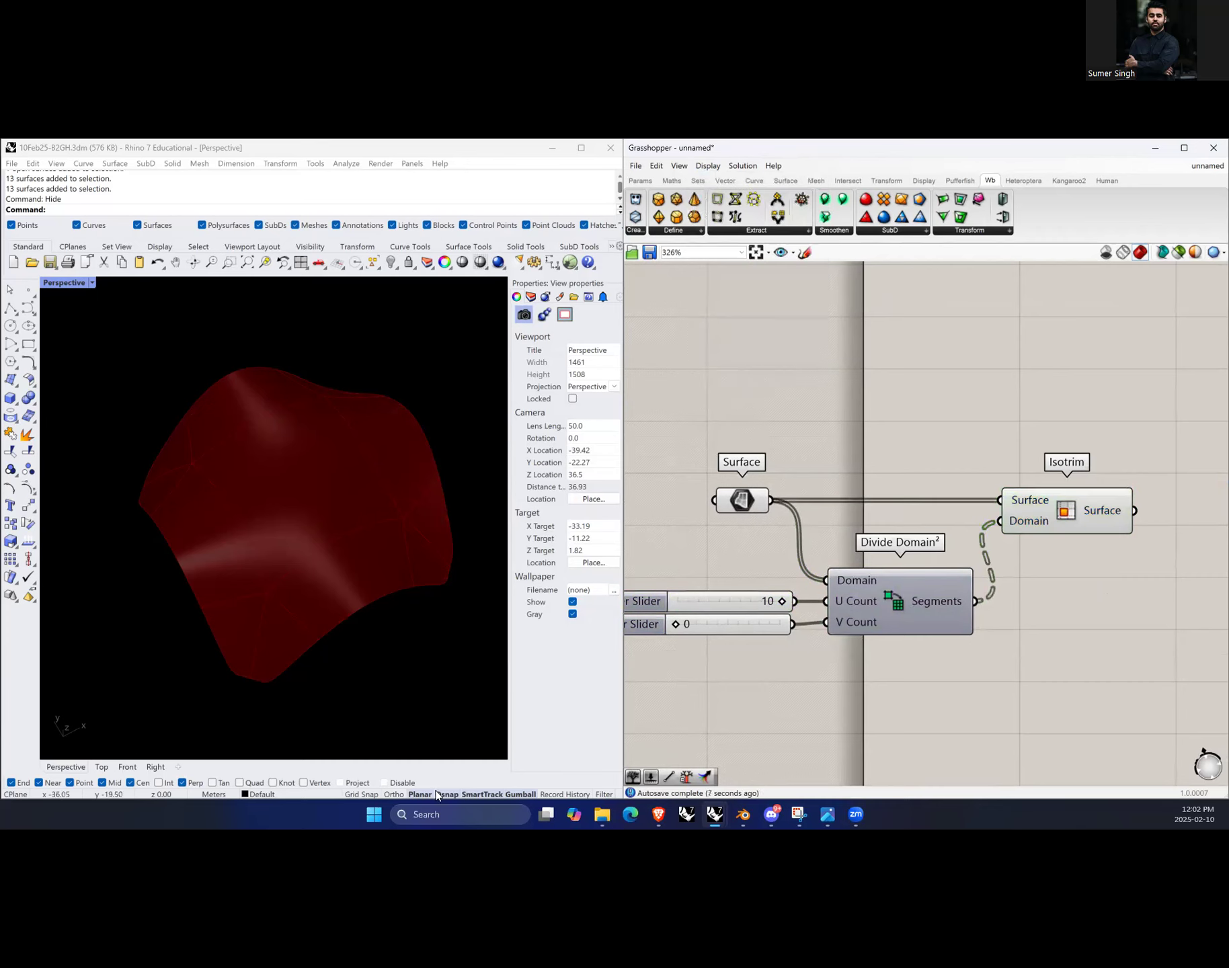
left_click(913, 624)
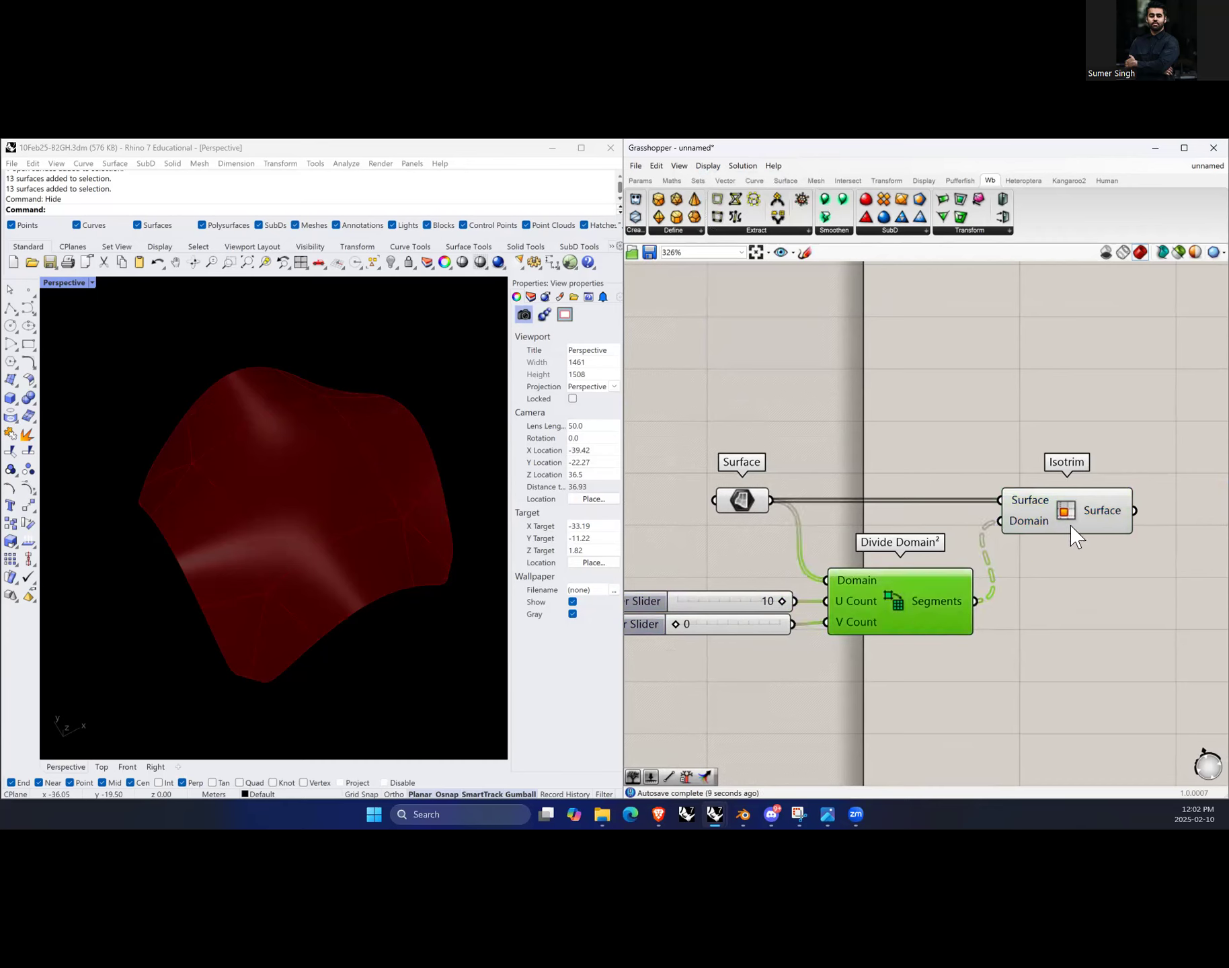
left_click(1109, 521)
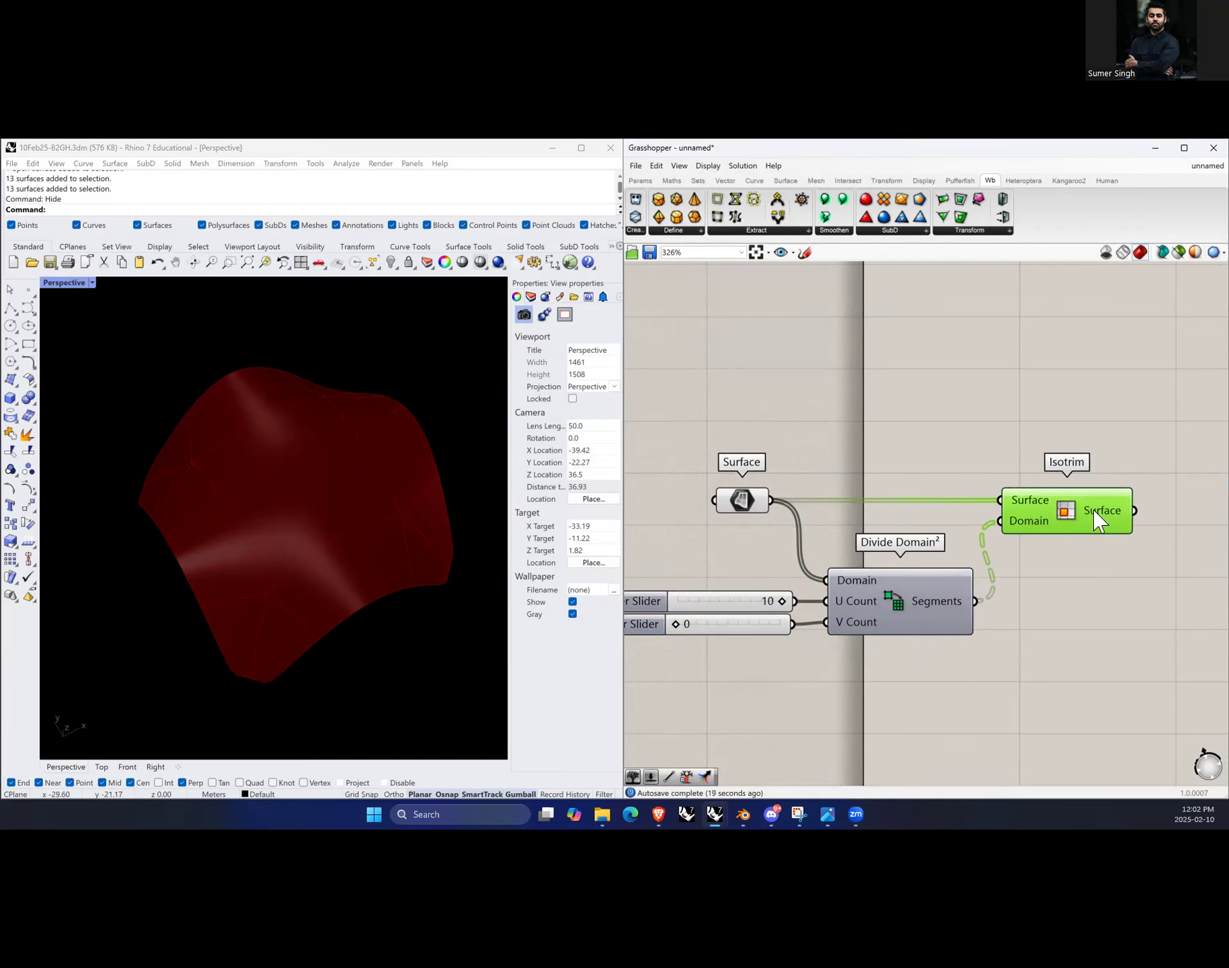
left_click_drag(1049, 522, 1090, 522)
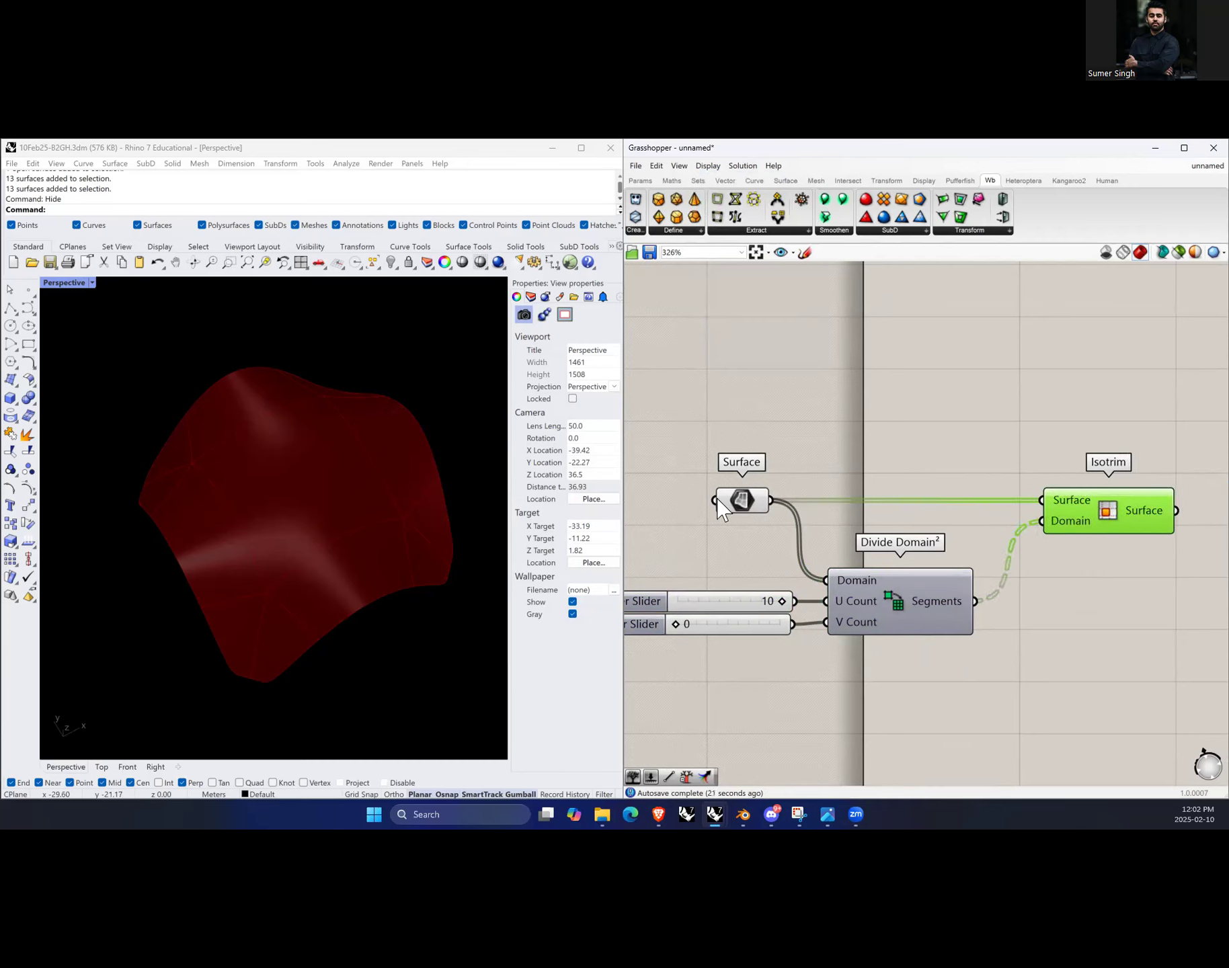
Step: Reparameterize and graft the Surface parameter
right_click(724, 500)
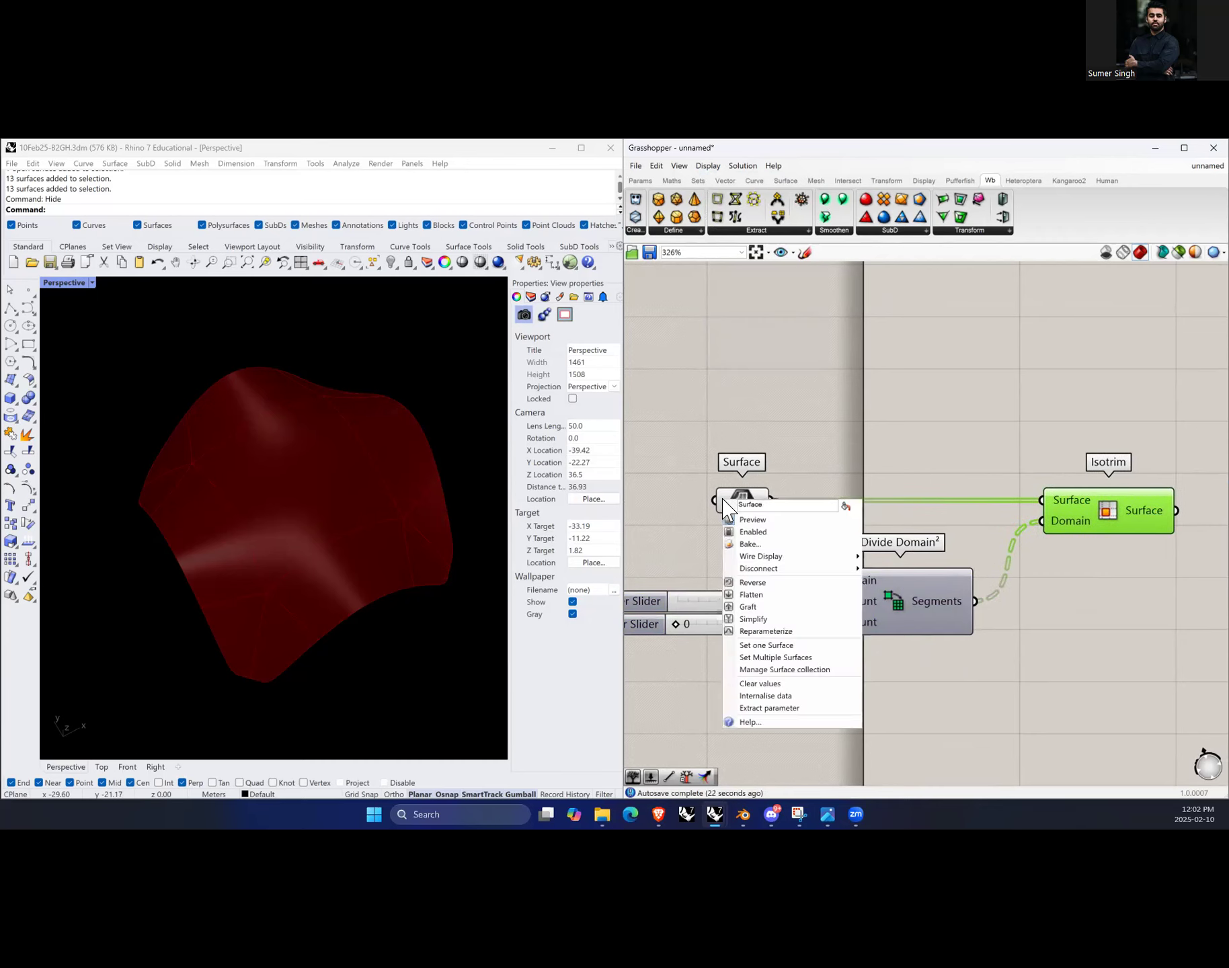
left_click(767, 631)
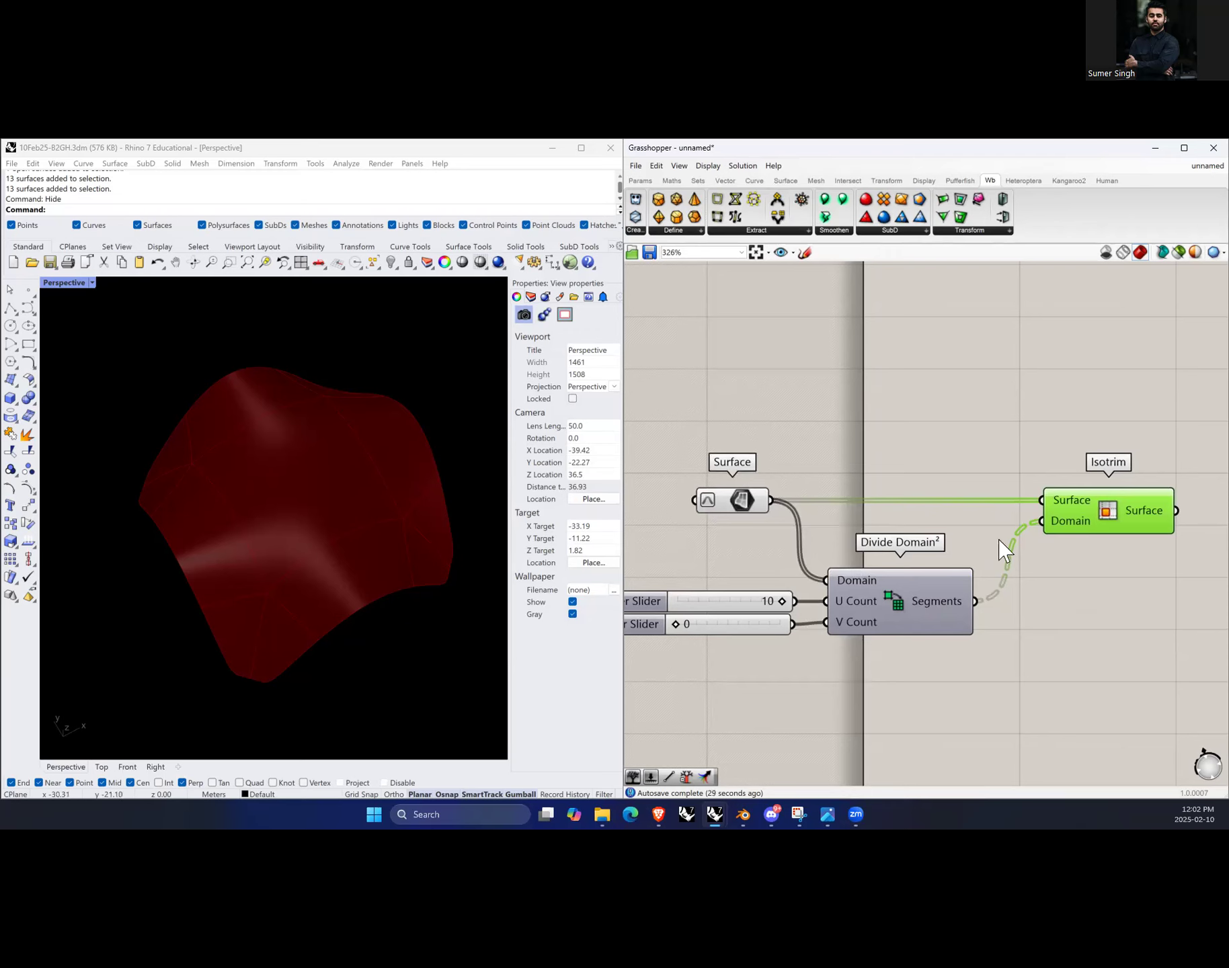
right_click(717, 506)
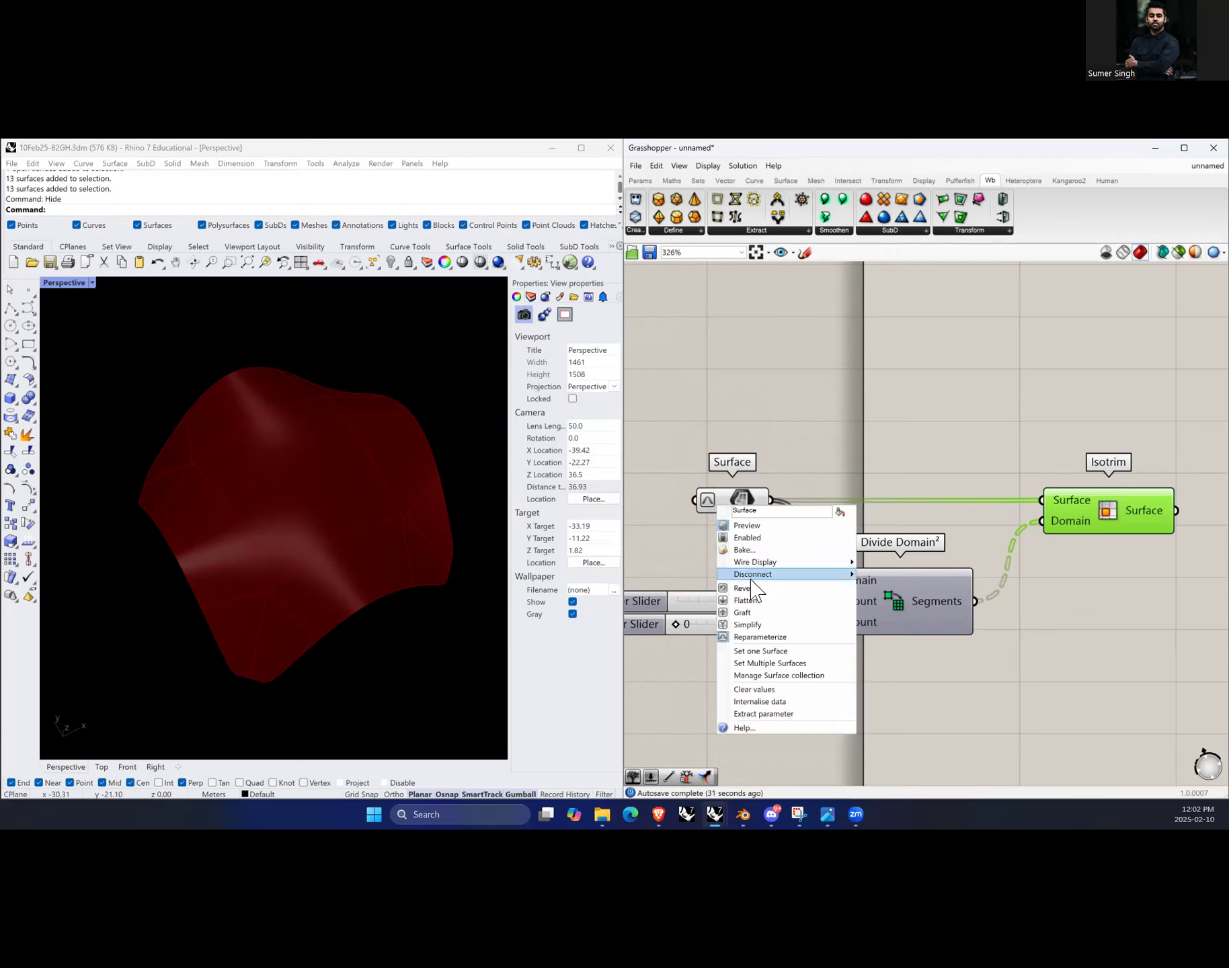
left_click(742, 613)
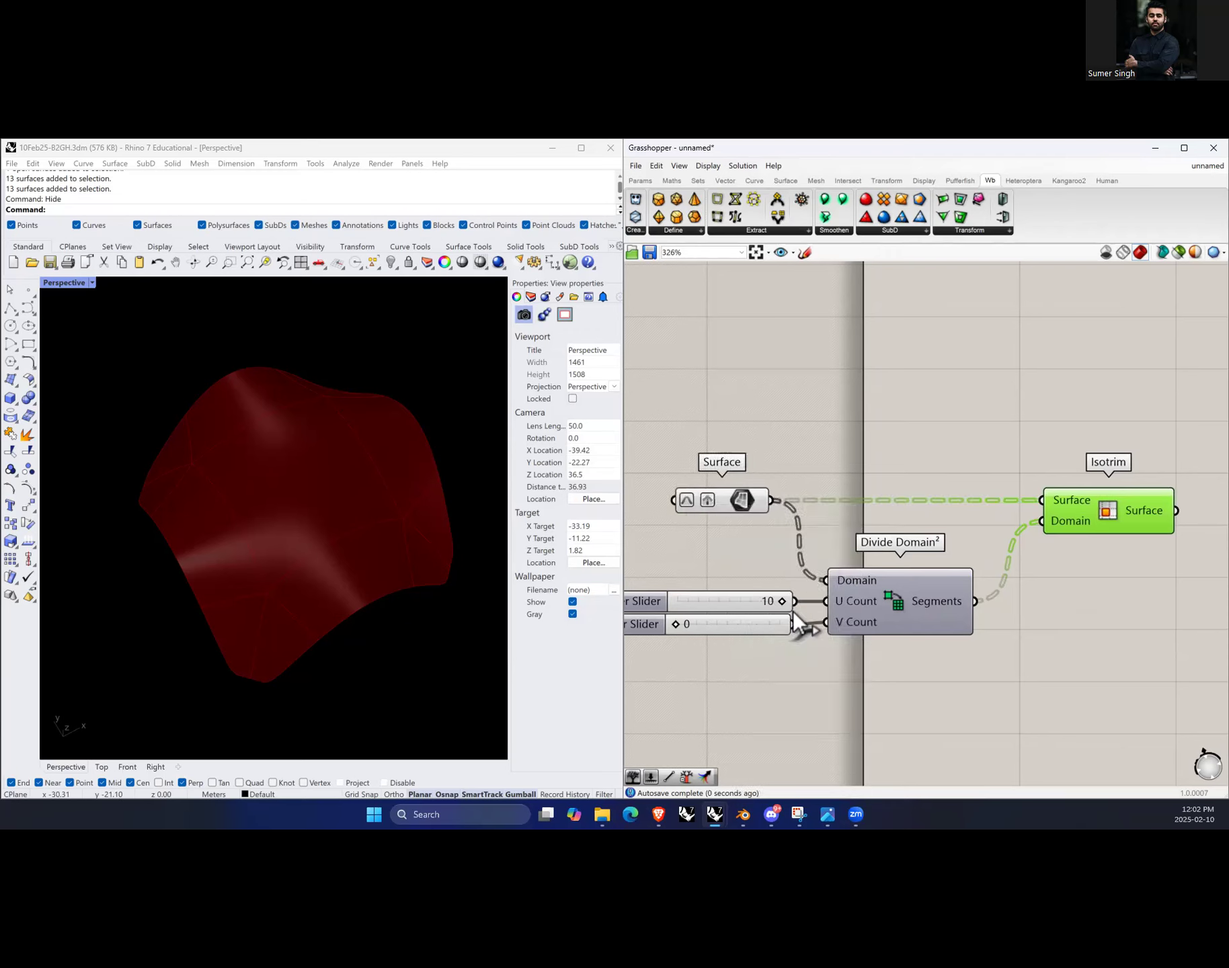
left_click(1151, 521)
left_click(743, 509)
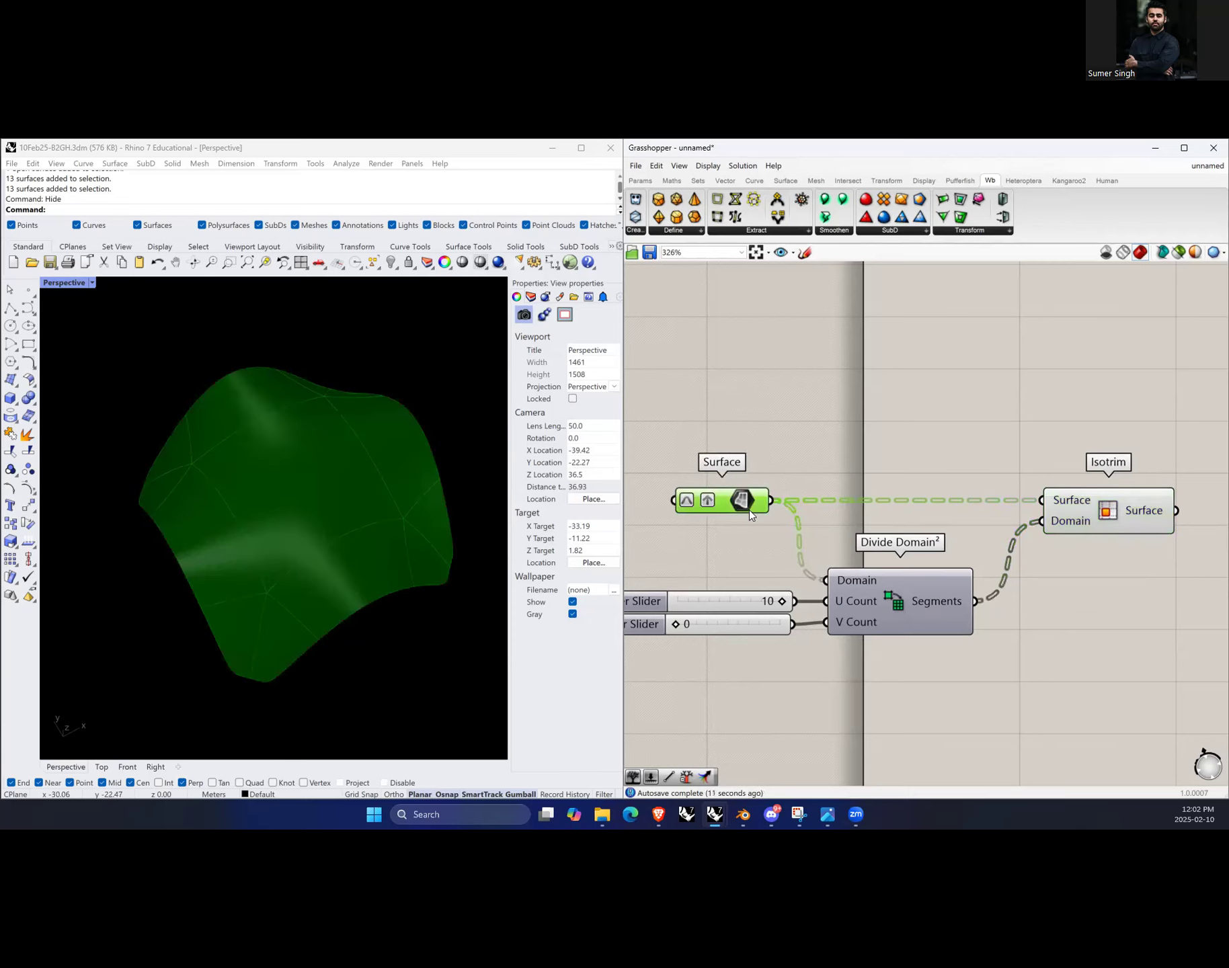
scroll(791, 486, "down", 3)
scroll(799, 515, "up", 1)
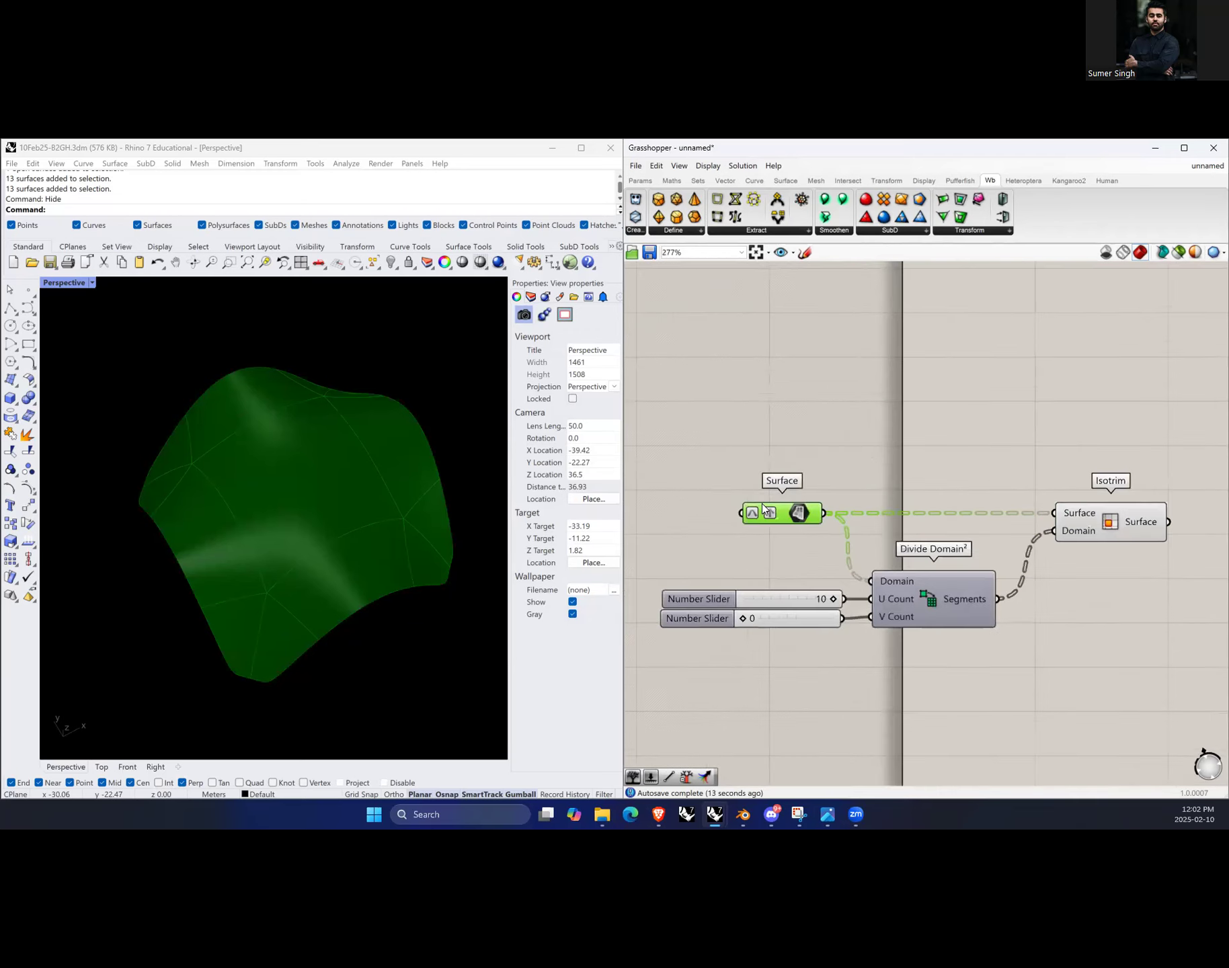
right_click(799, 515)
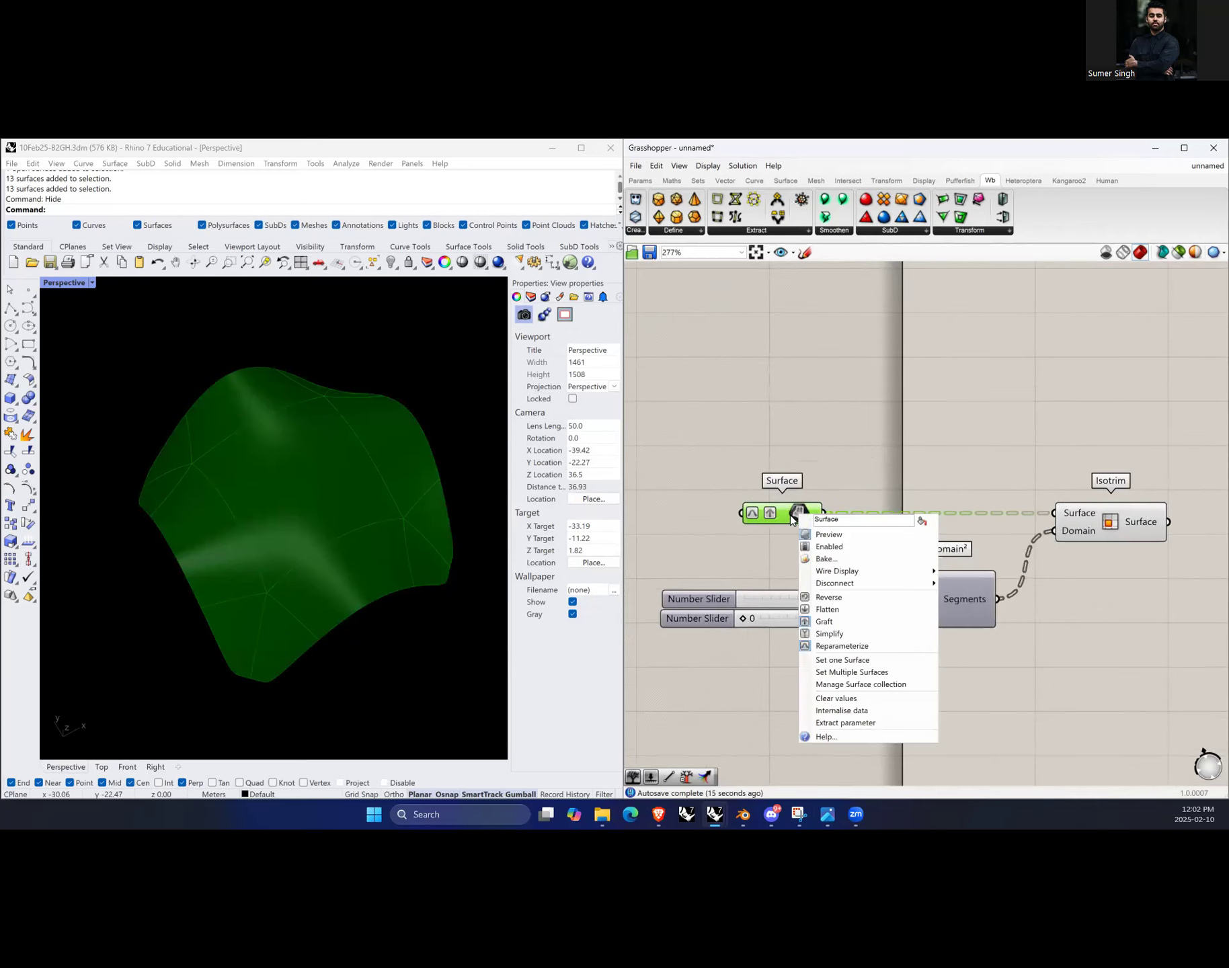
left_click(852, 672)
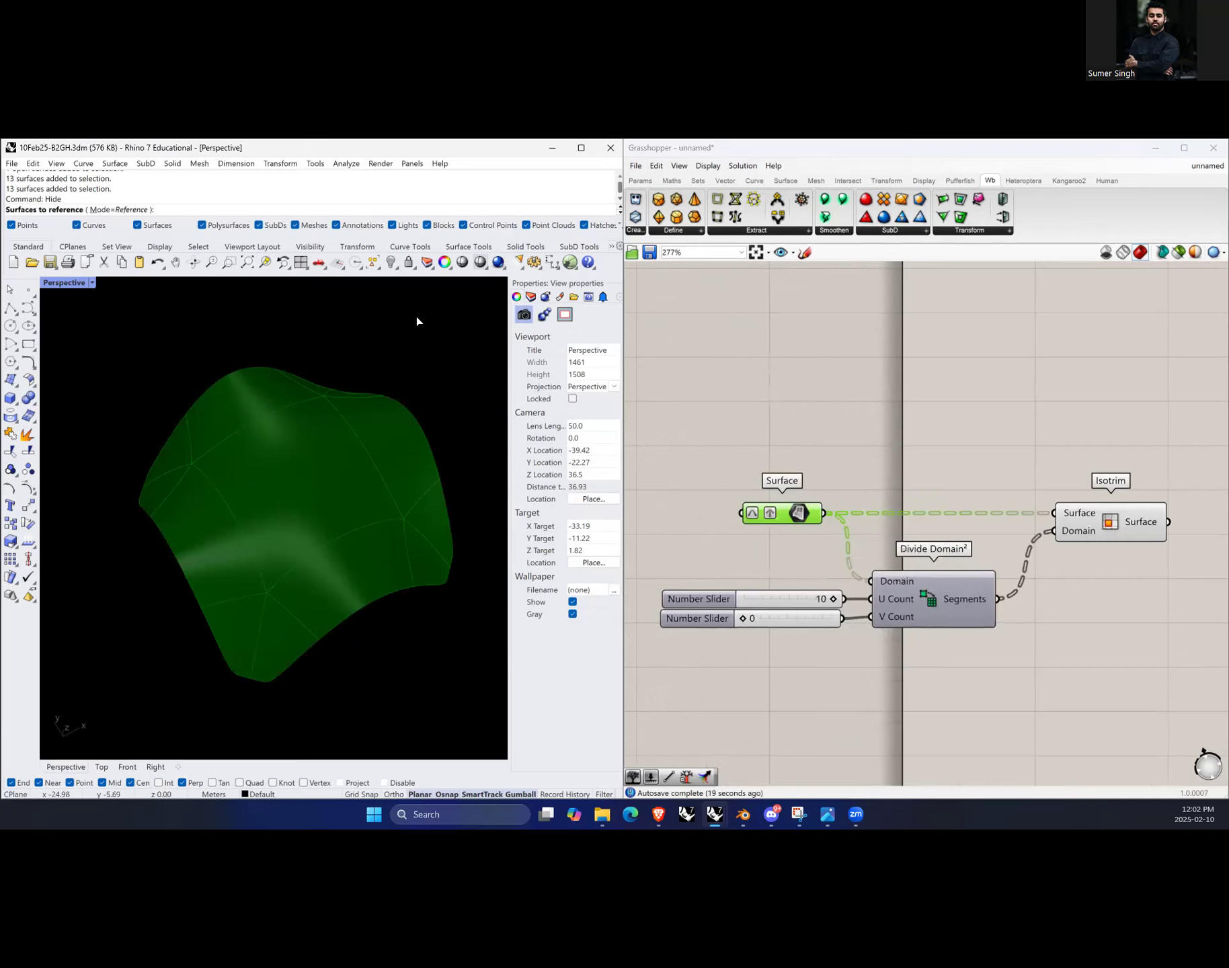
key("Escape")
left_click(832, 494)
Step: Show the hidden surfaces in Rhino with the Show command
left_click(462, 412)
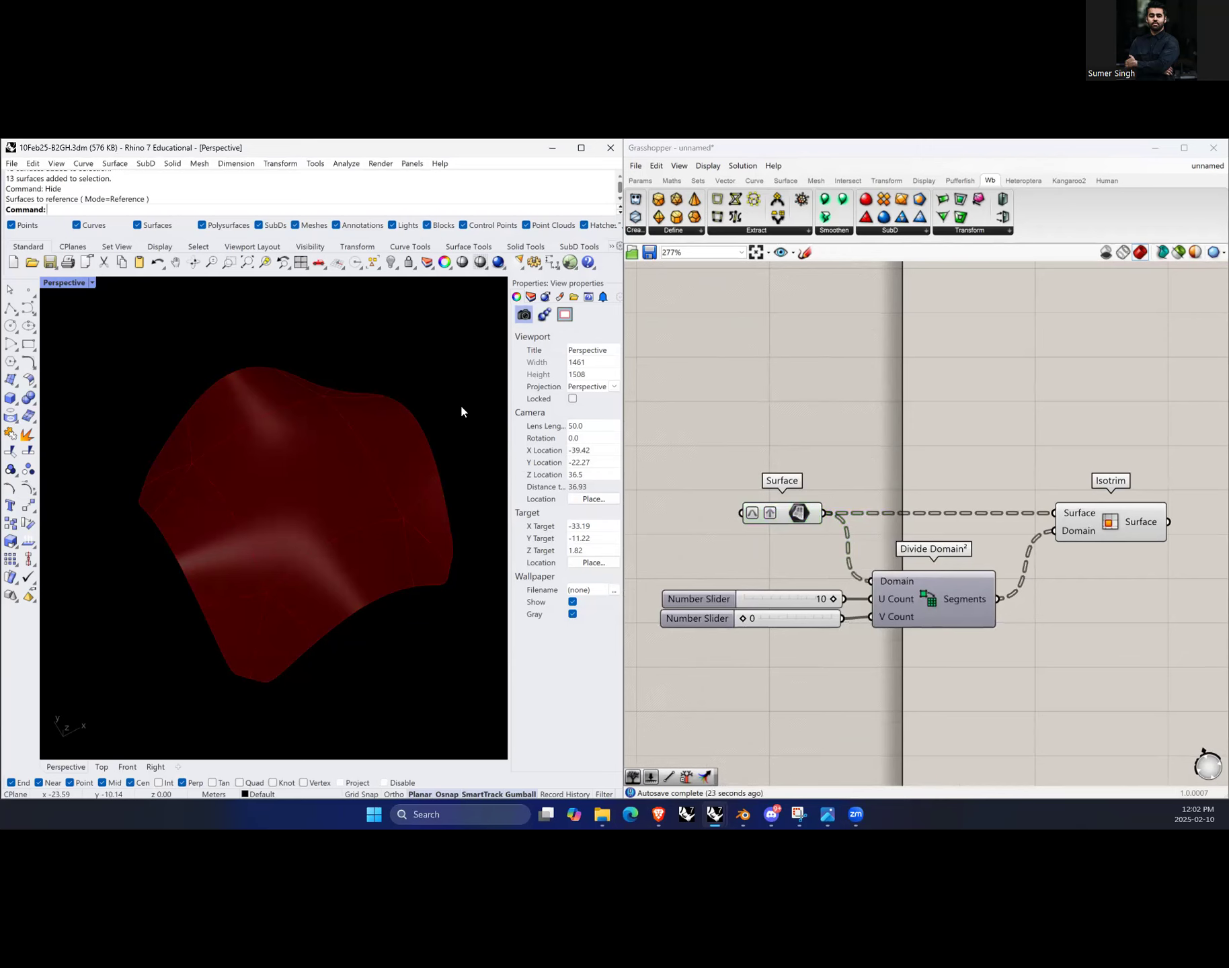
type("Show")
key("Return")
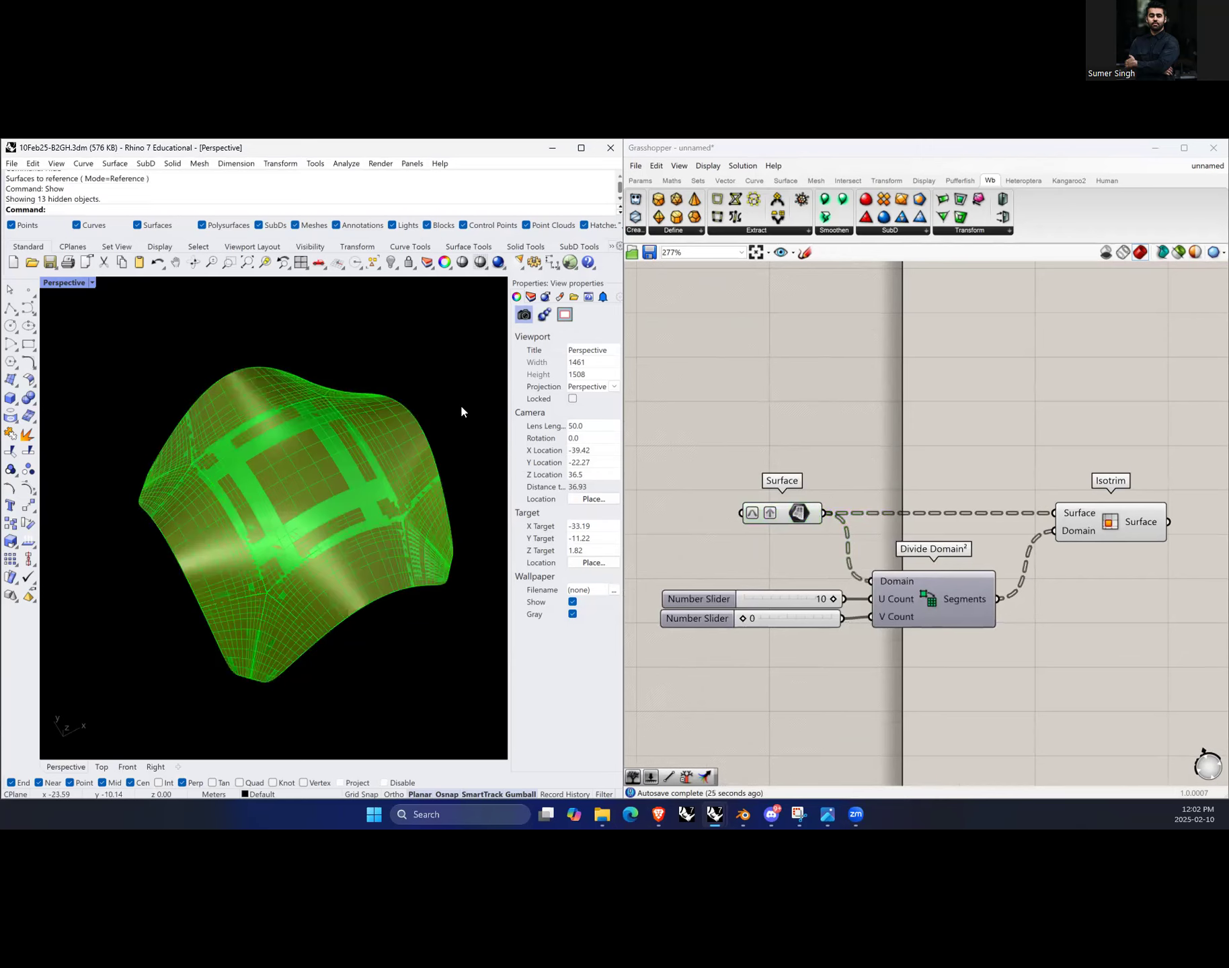
Step: Reference all the surfaces into the Surface parameter again as multiple surfaces
left_click(849, 575)
left_click(800, 514)
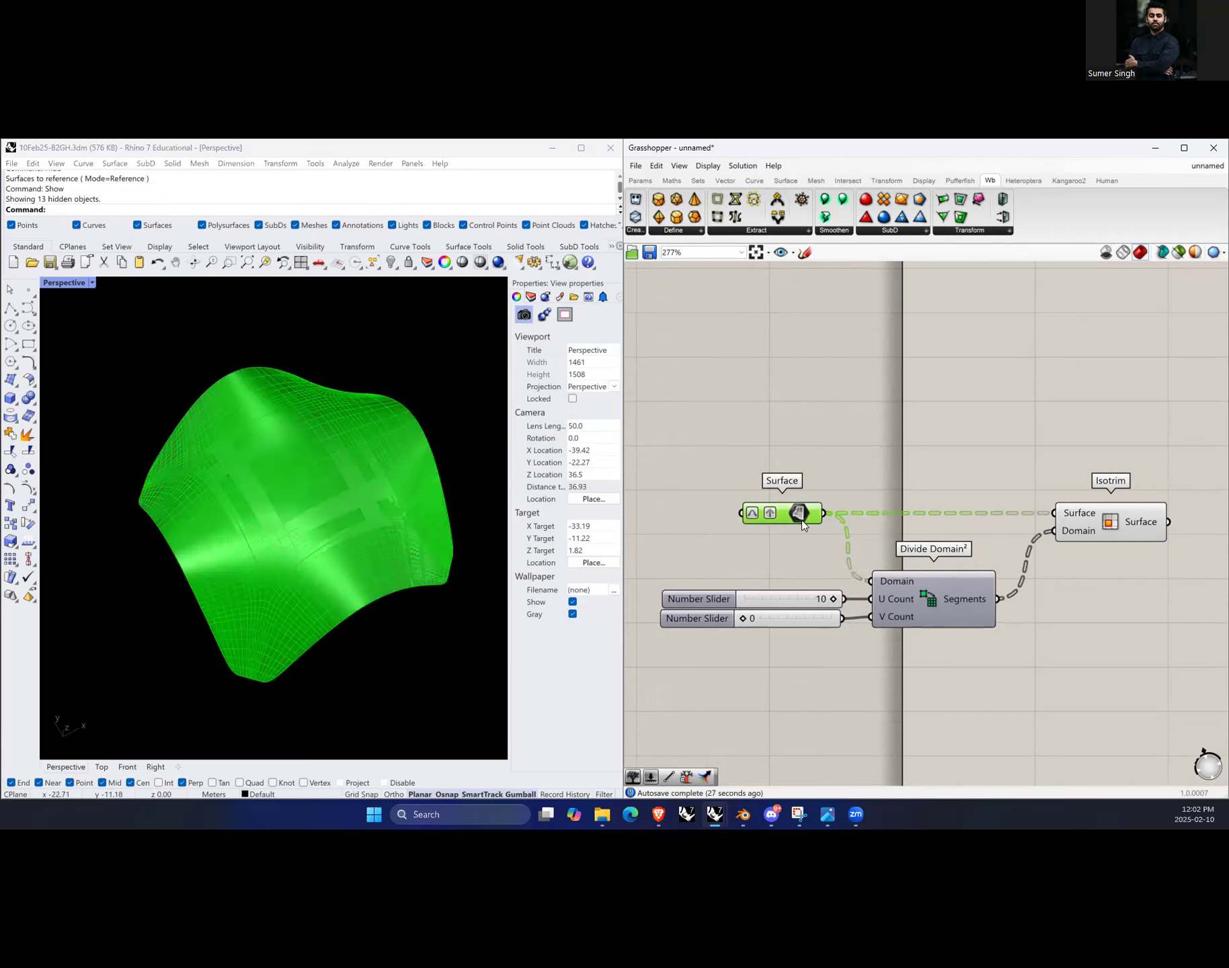
right_click(801, 515)
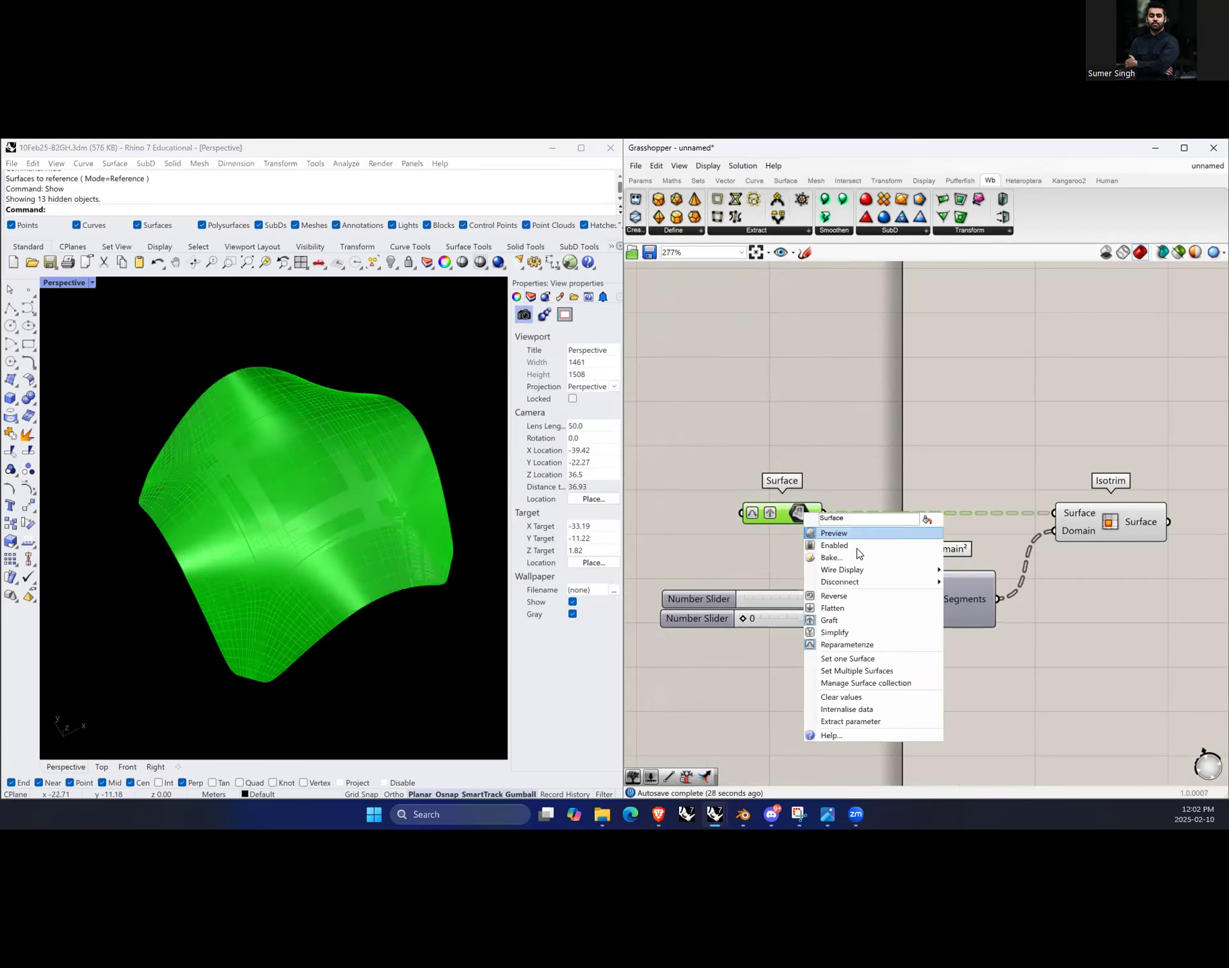
left_click(876, 672)
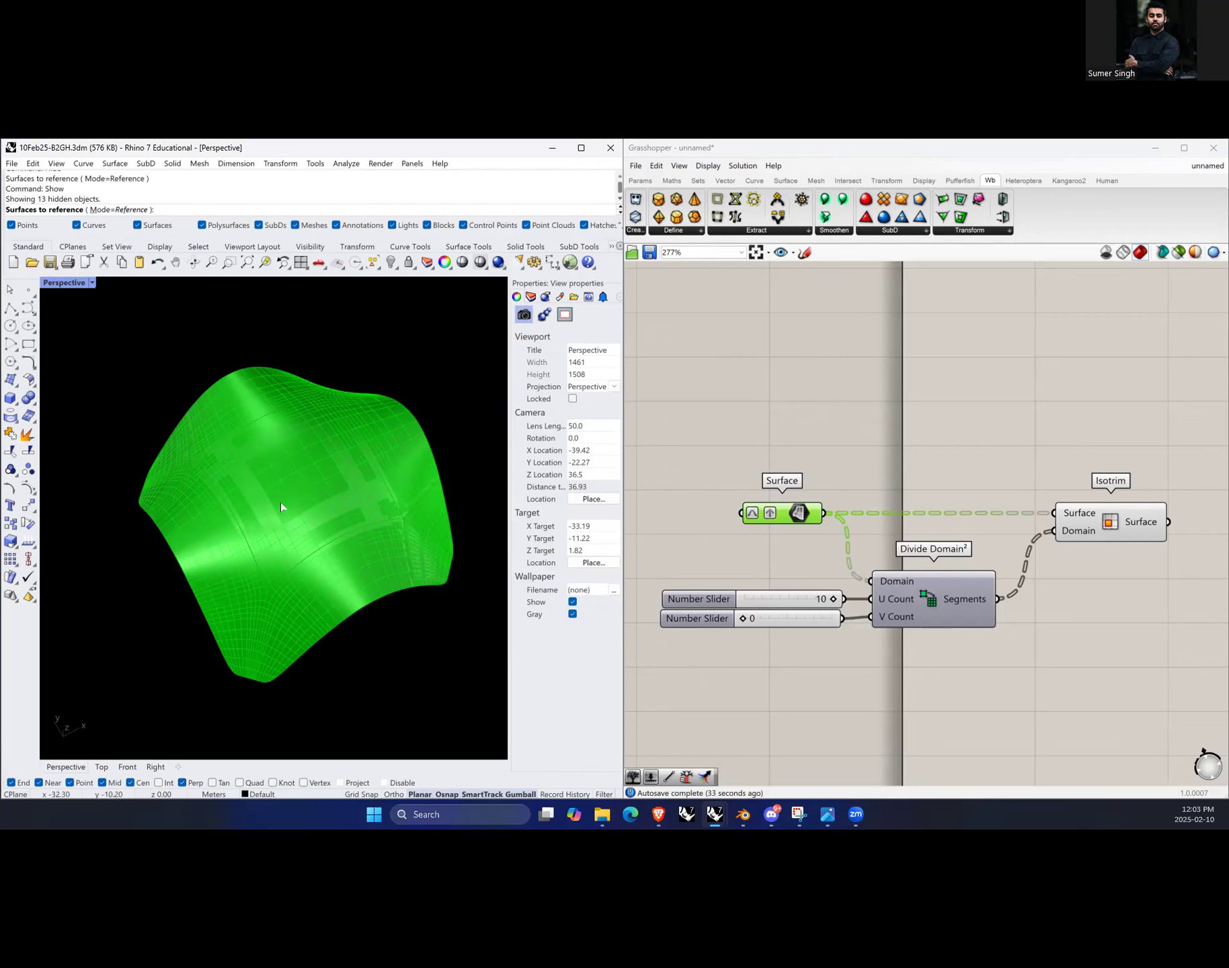
left_click_drag(96, 328, 476, 695)
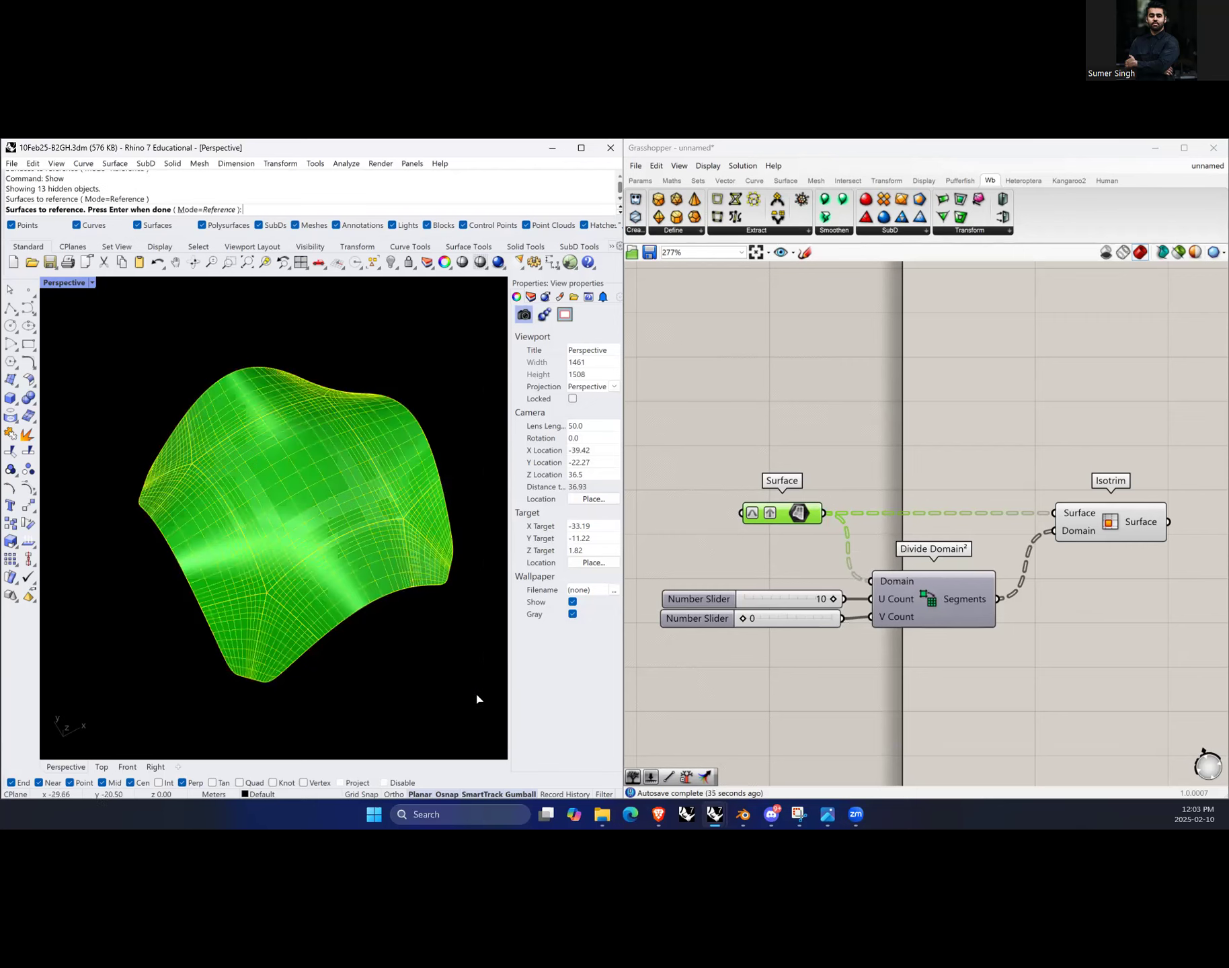
left_click(296, 475)
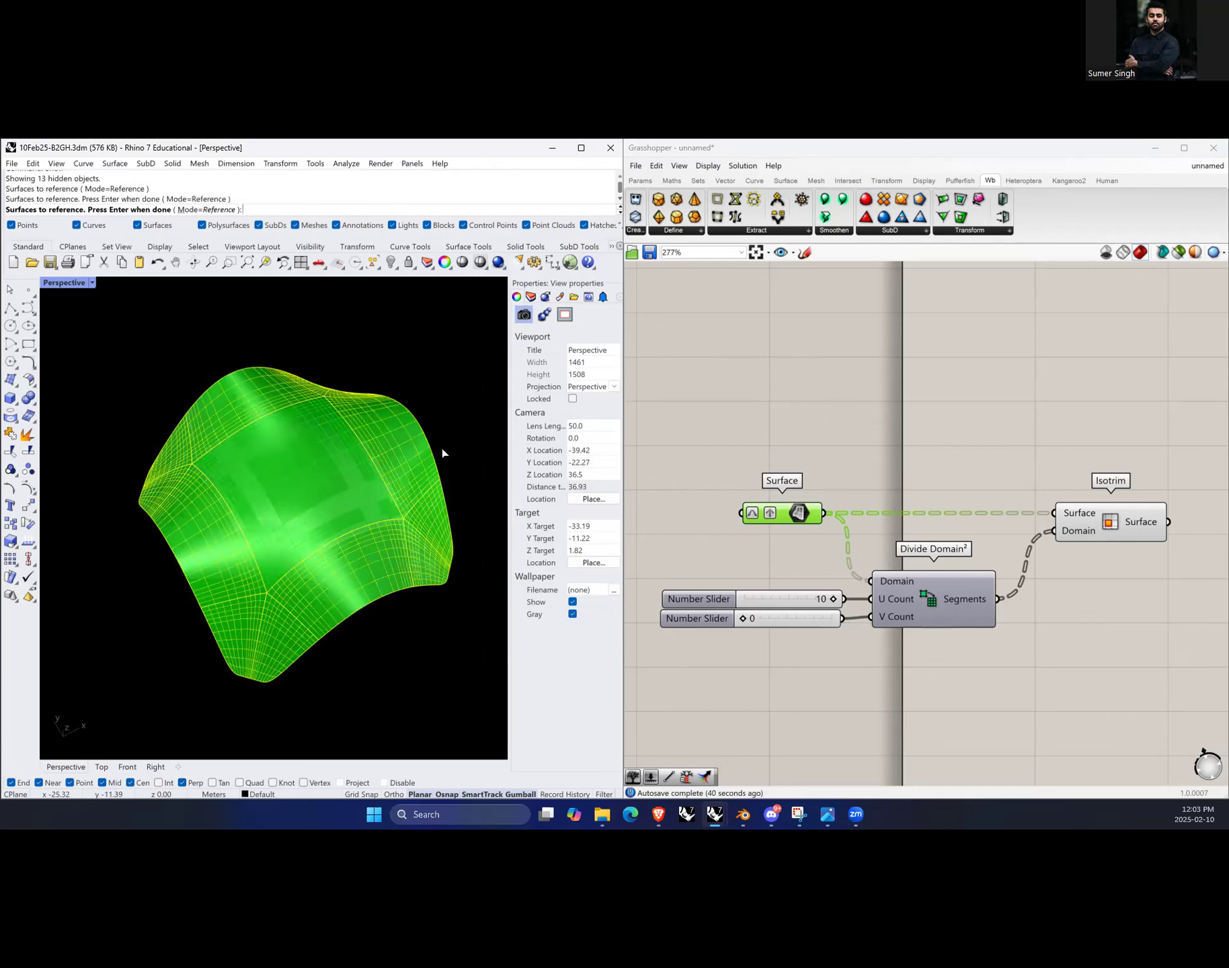
key("Return")
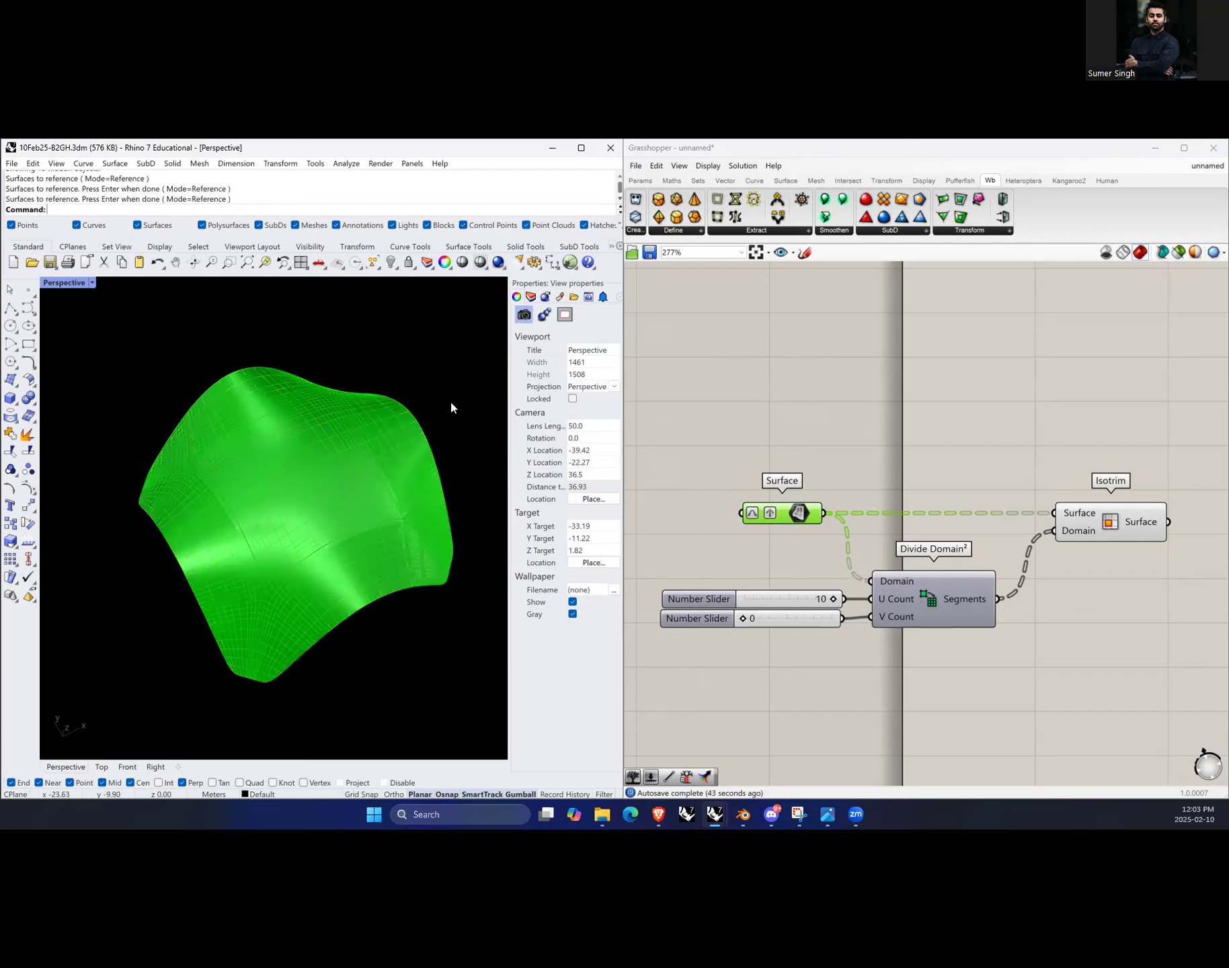
Step: Select all the surfaces in Rhino and hide them
left_click_drag(98, 327, 479, 700)
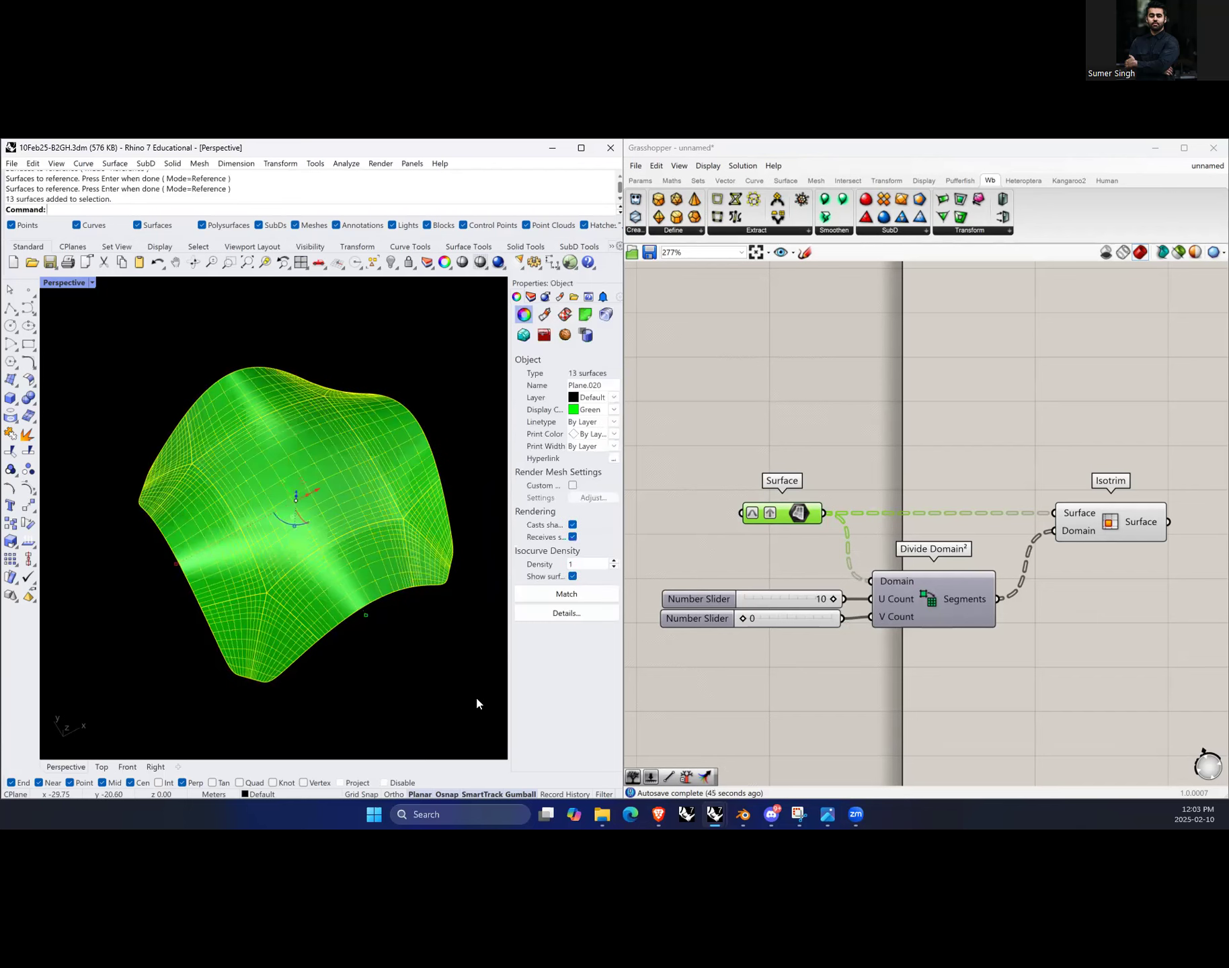
type("hide")
key("Return")
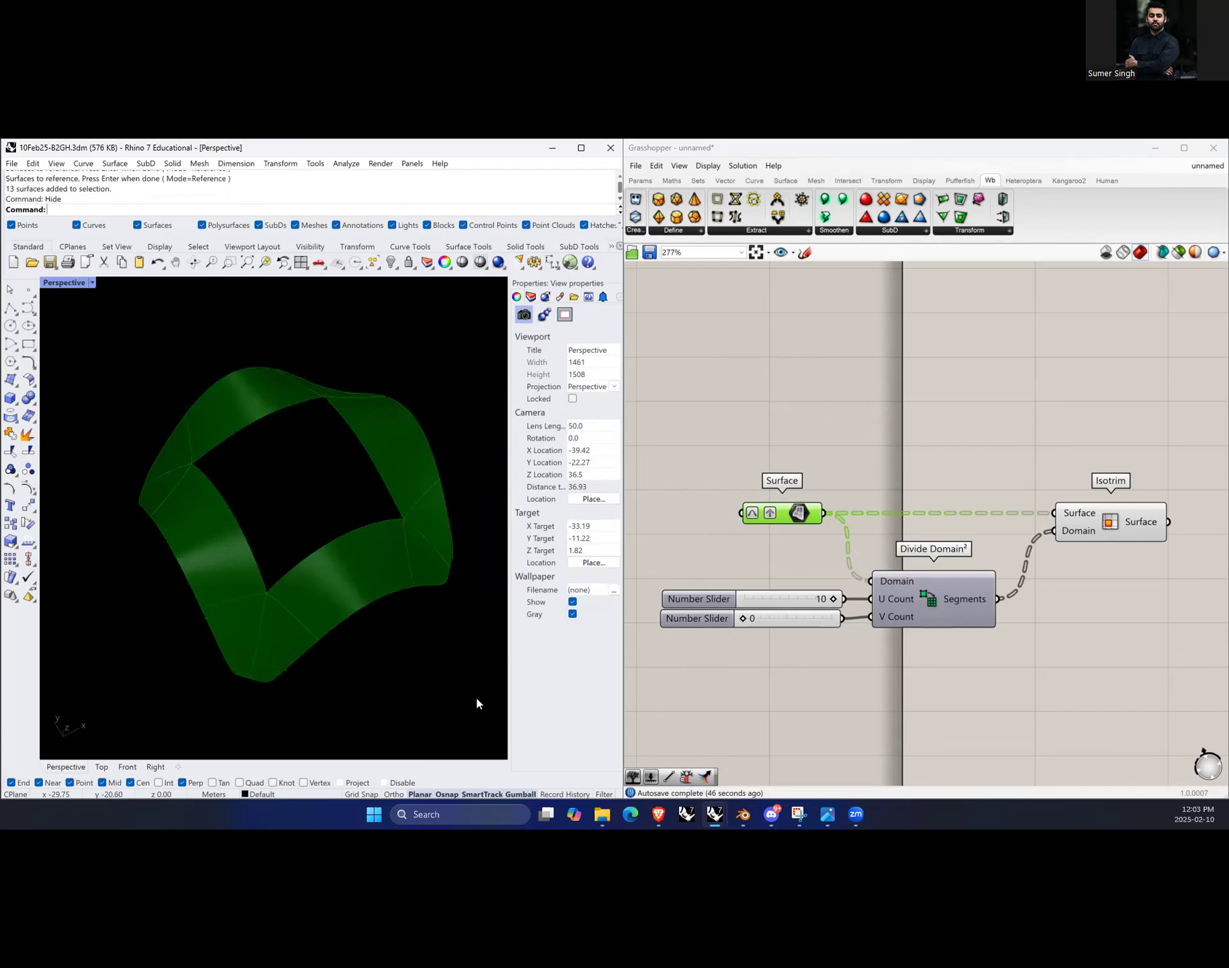
Step: Set the V Count slider to 1 and select the Isotrim component to preview its output
left_click(856, 425)
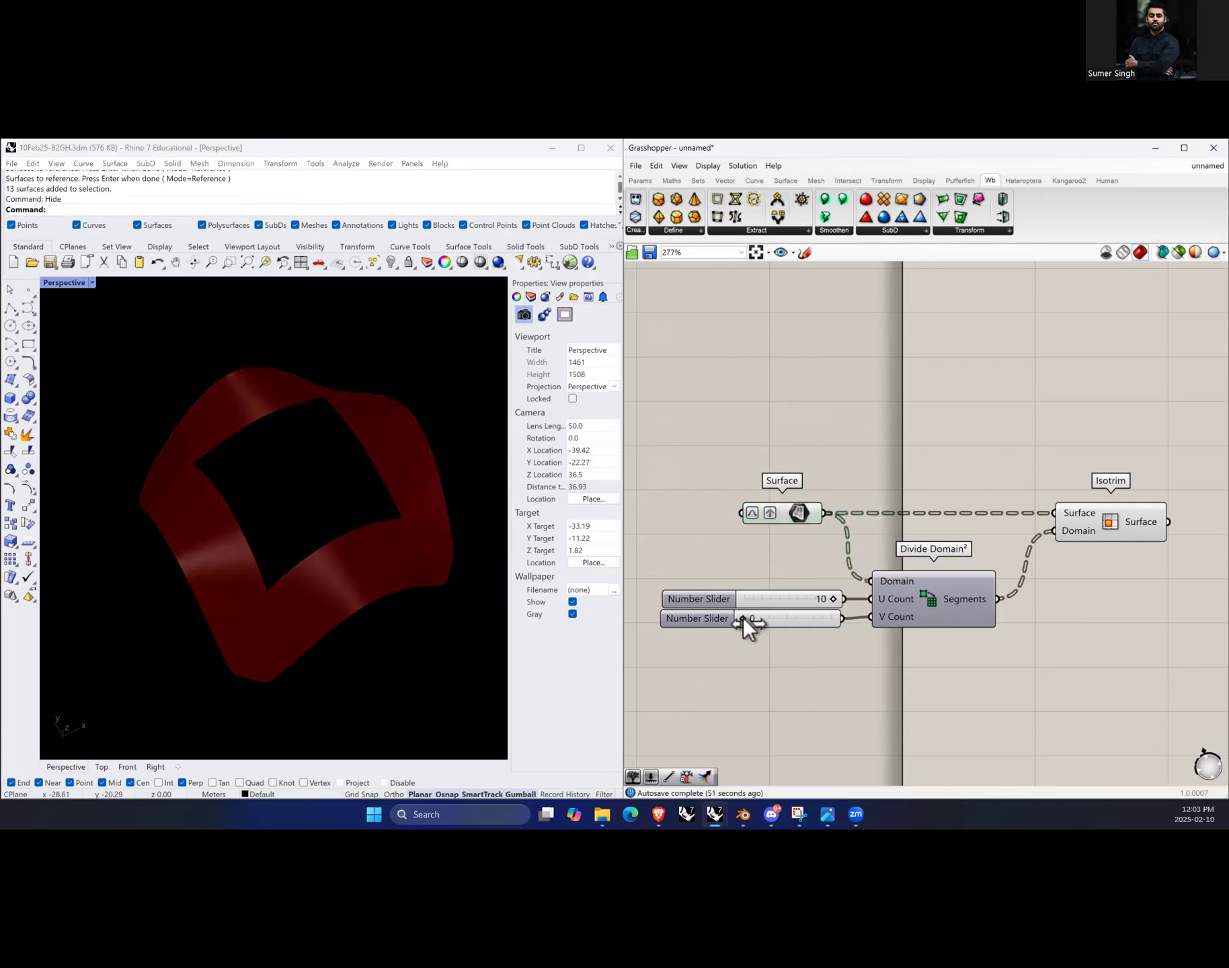
left_click_drag(742, 620, 750, 622)
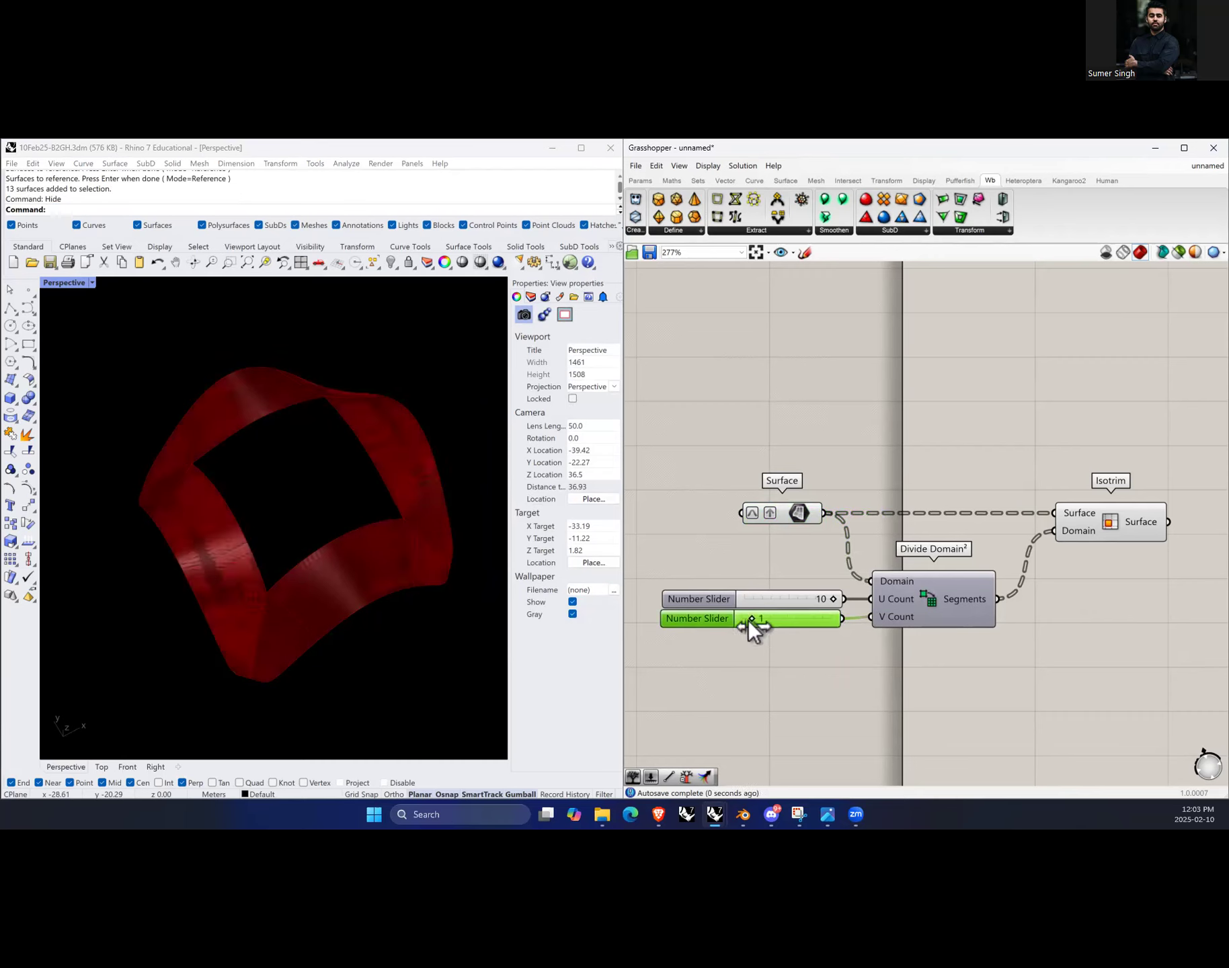
left_click(942, 608)
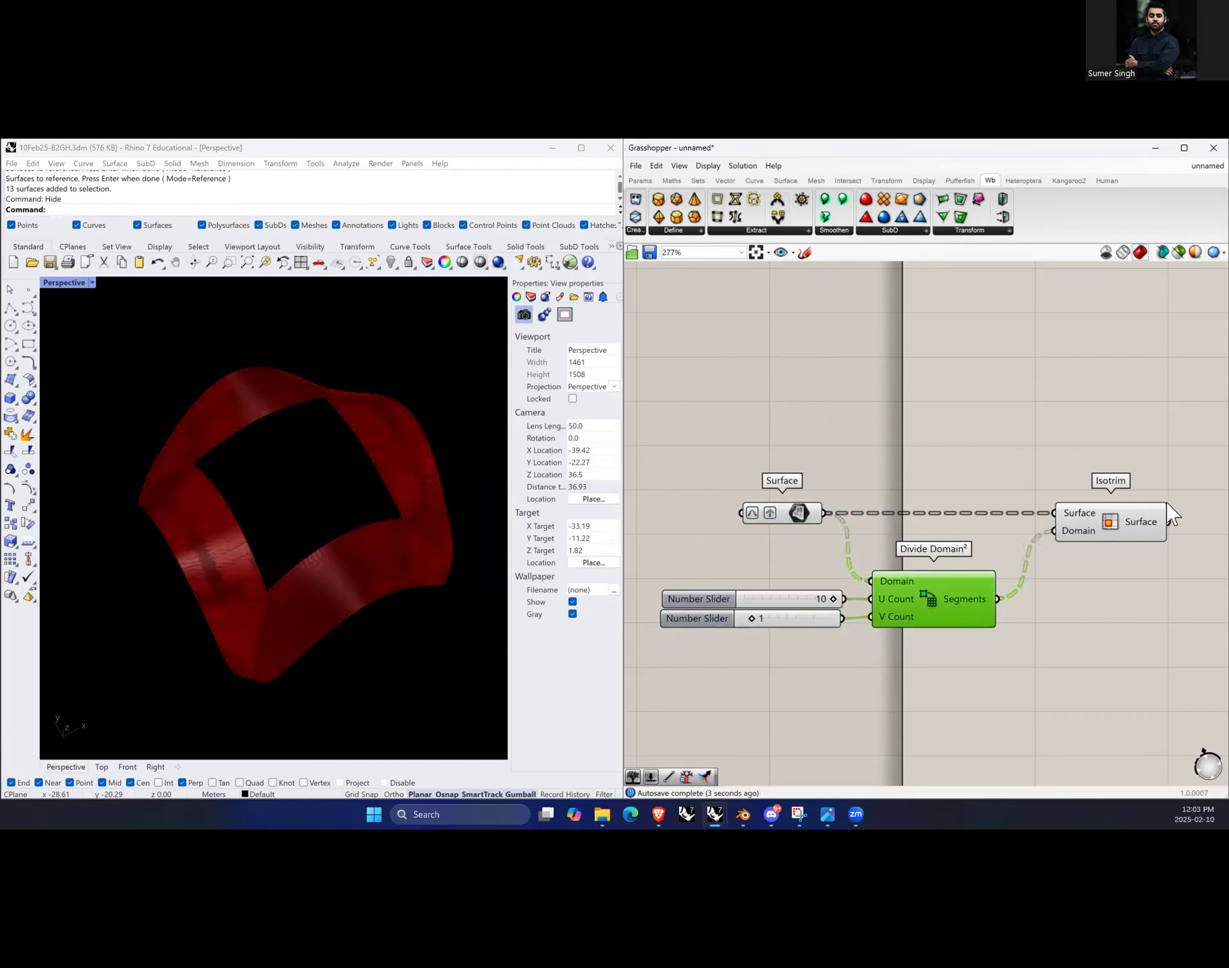
left_click(1153, 526)
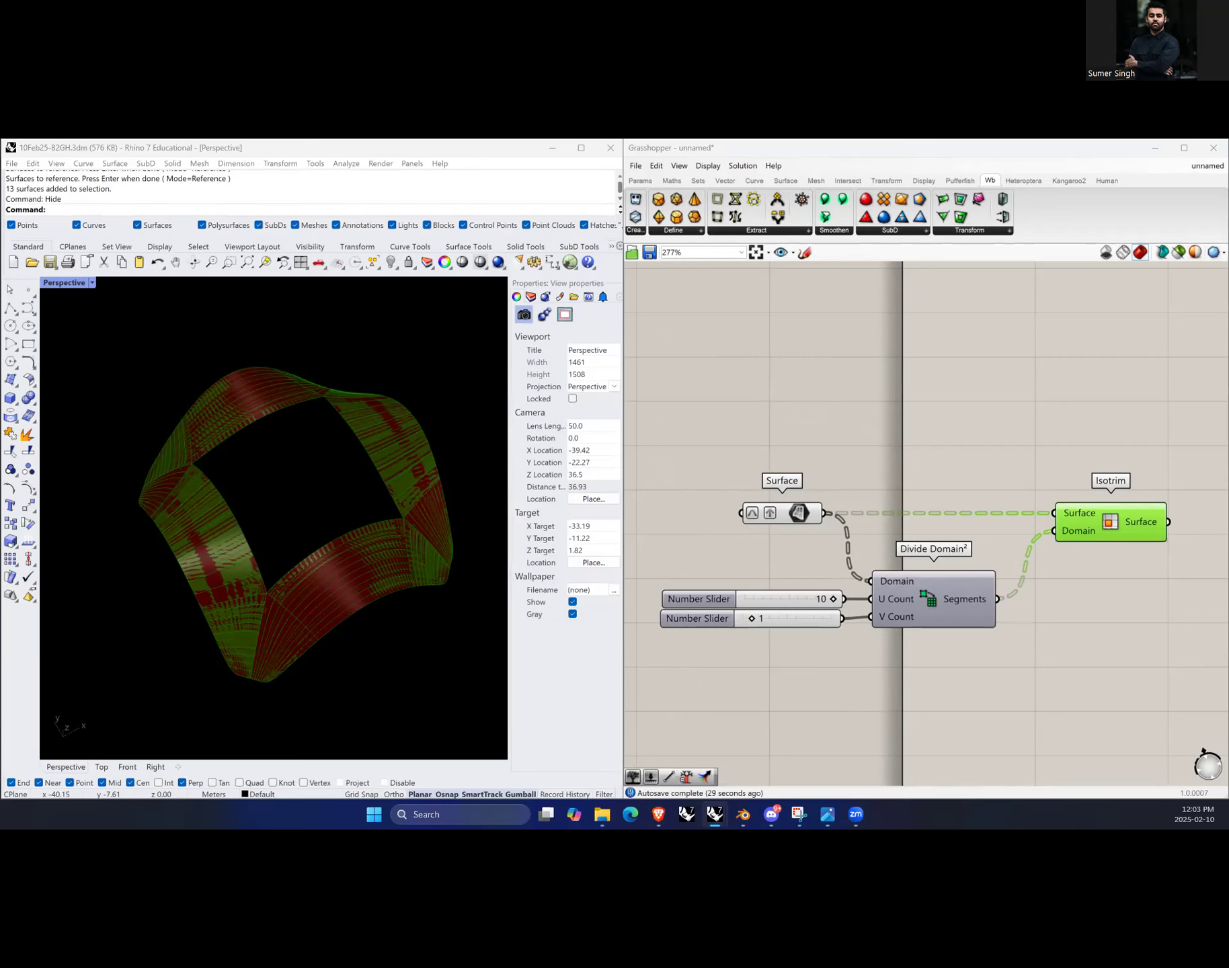
Step: Turn off the preview of the Surface parameter so only the Isotrim output shows
scroll(975, 627, "down", 3)
scroll(988, 612, "up", 3)
scroll(889, 609, "down", 3)
left_click(407, 464)
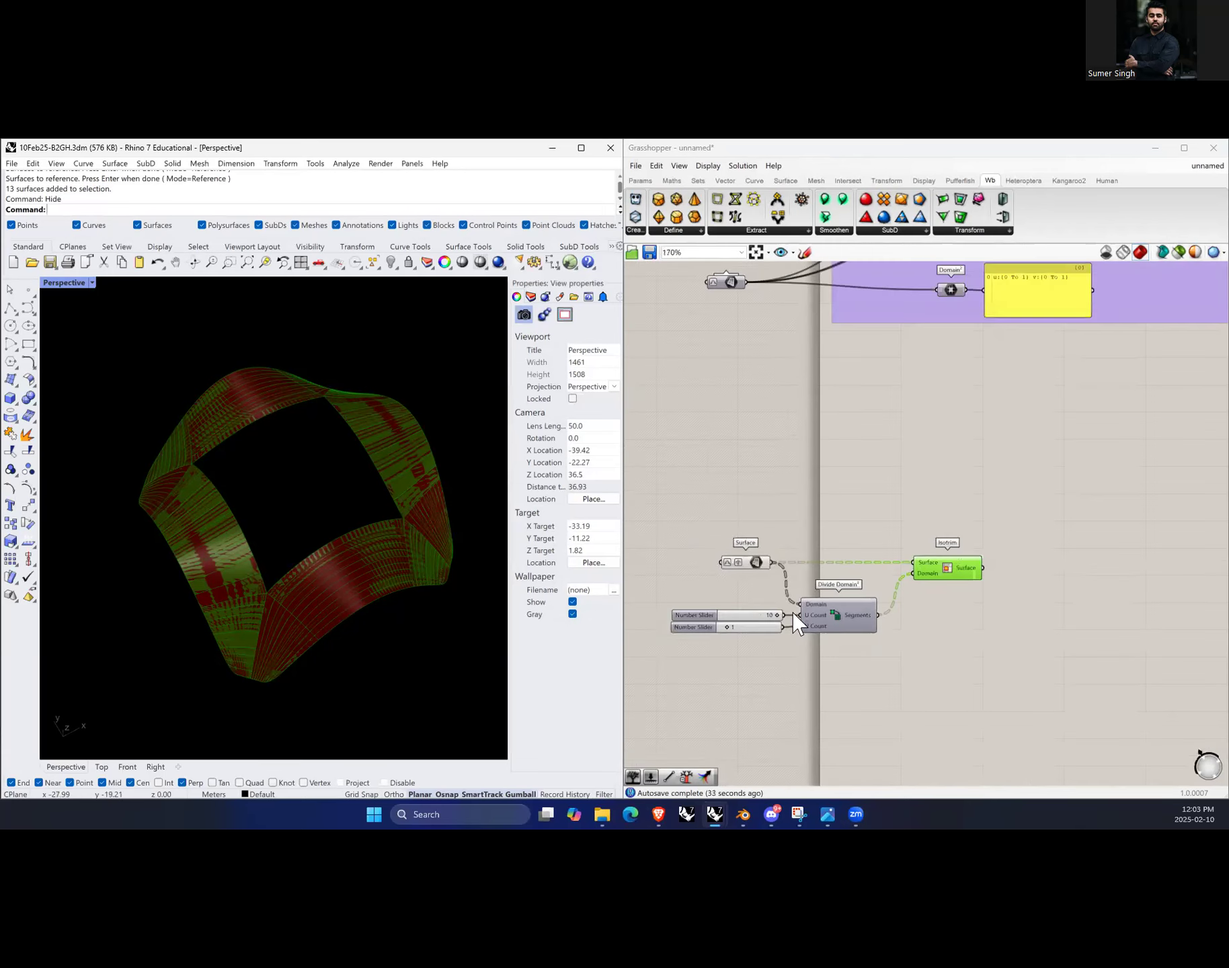
scroll(743, 578, "up", 1)
left_click(758, 562)
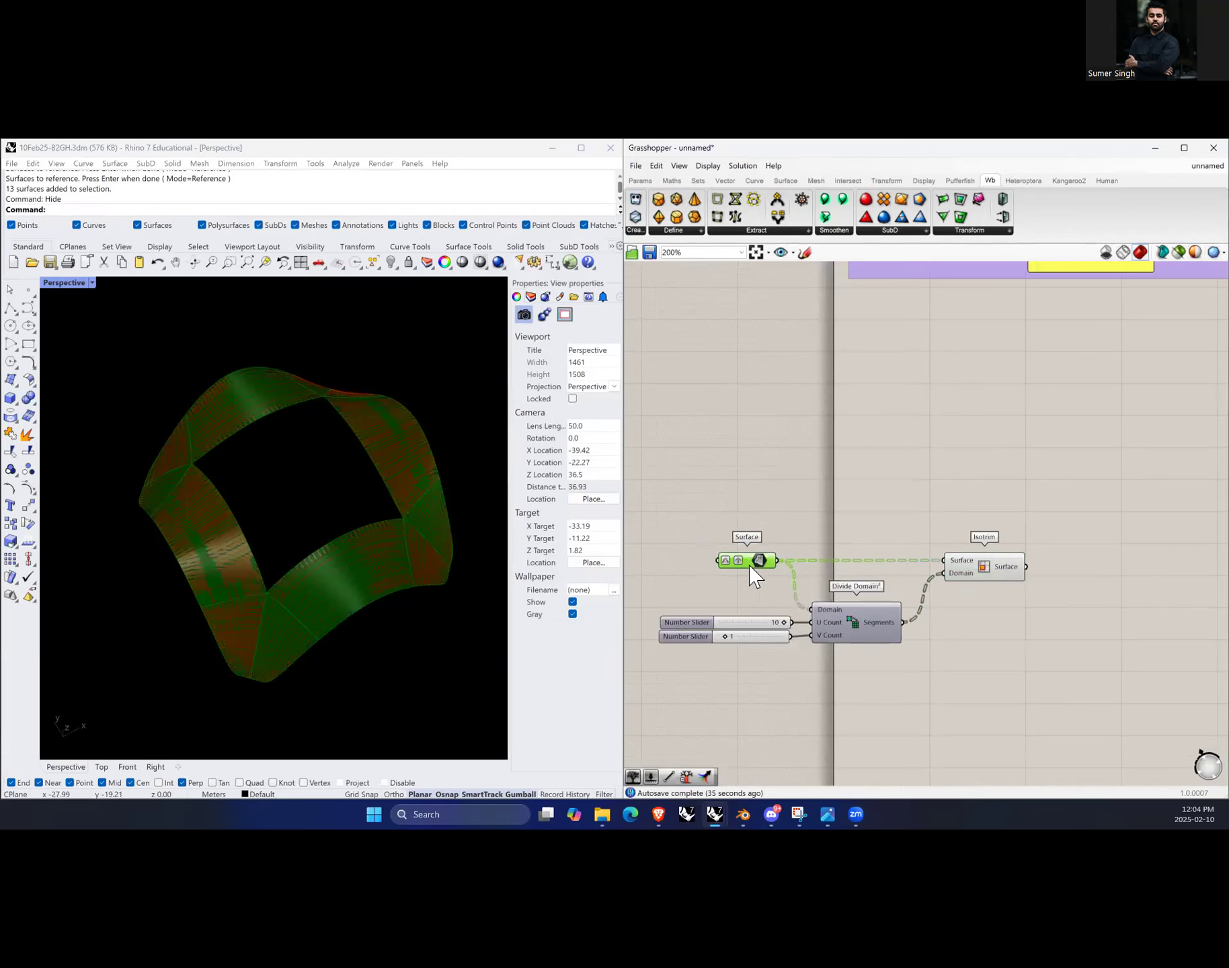
right_click(773, 510)
left_click(815, 530)
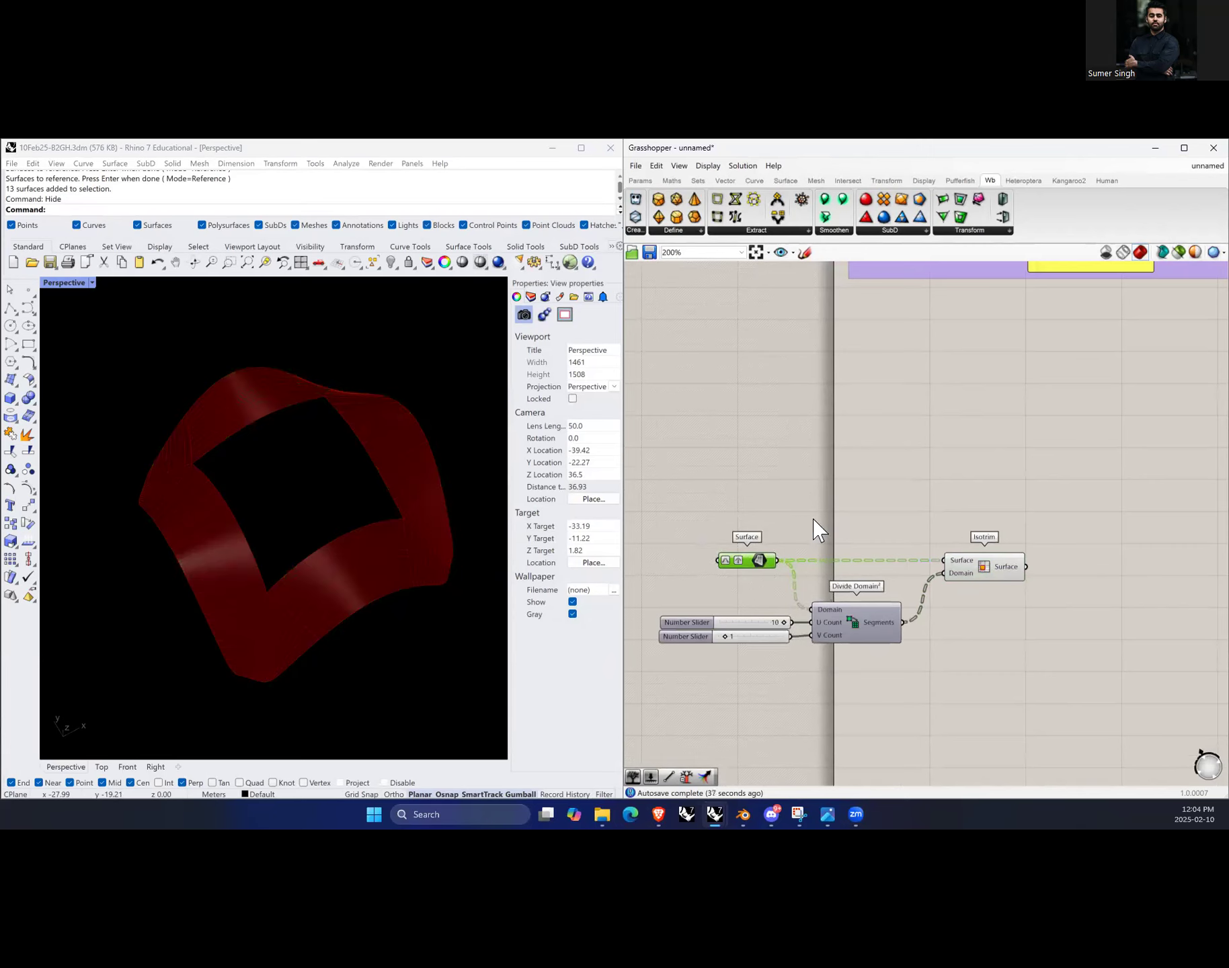
Step: Add a Dispatch component and connect the Isotrim surfaces to its List input
left_click(1000, 571)
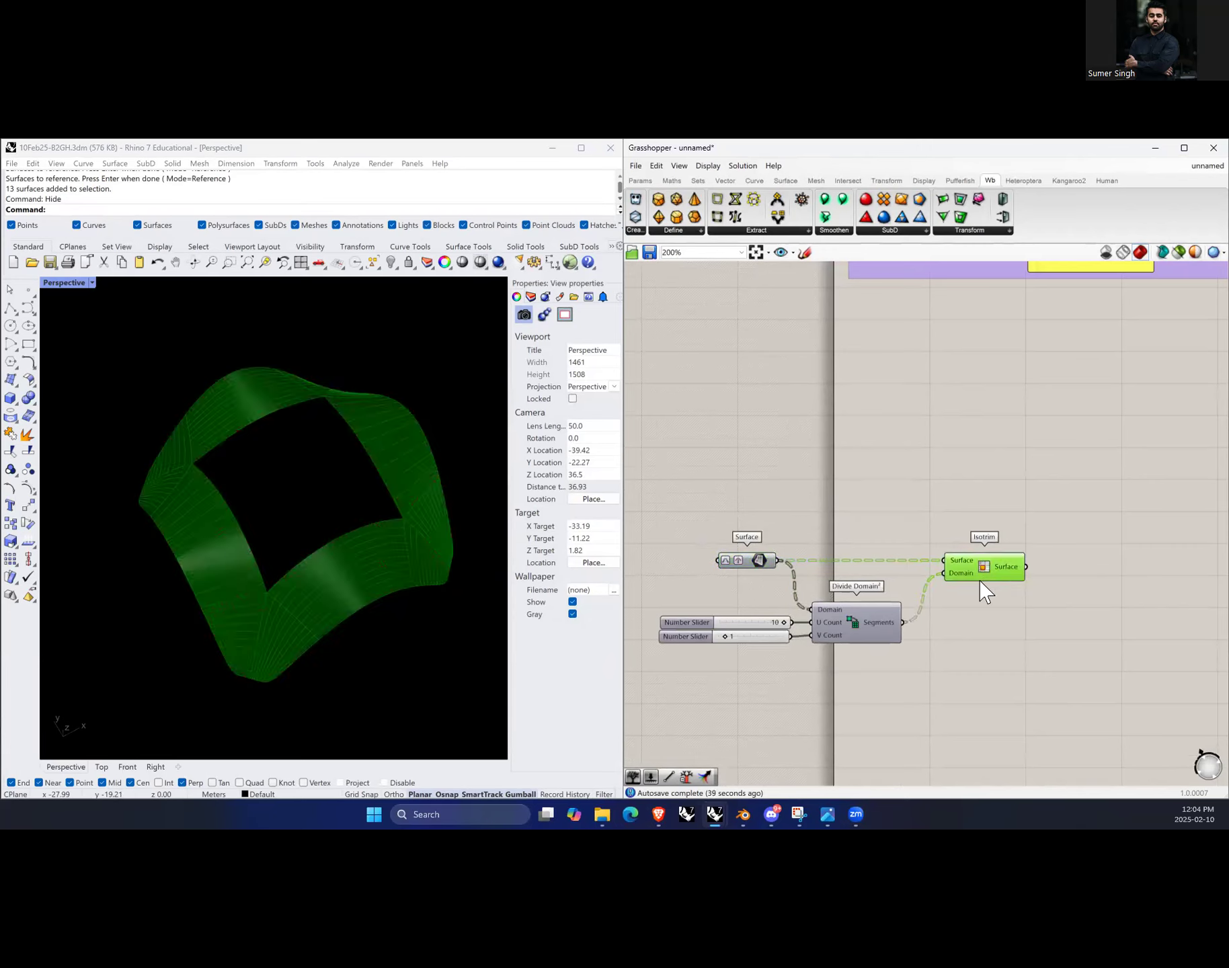
left_click(968, 684)
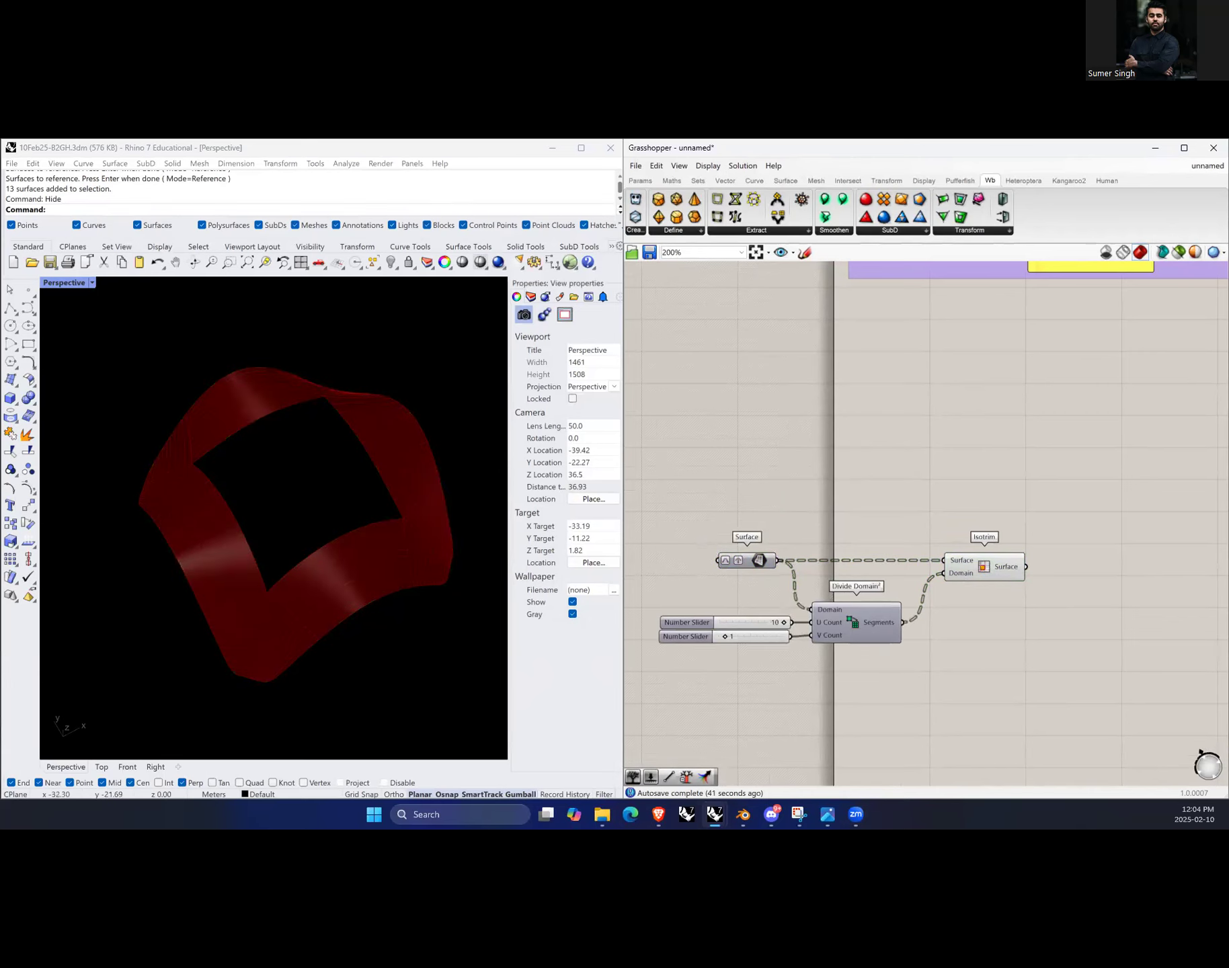
scroll(949, 596, "down", 2)
scroll(1039, 600, "up", 2)
double_click(1072, 577)
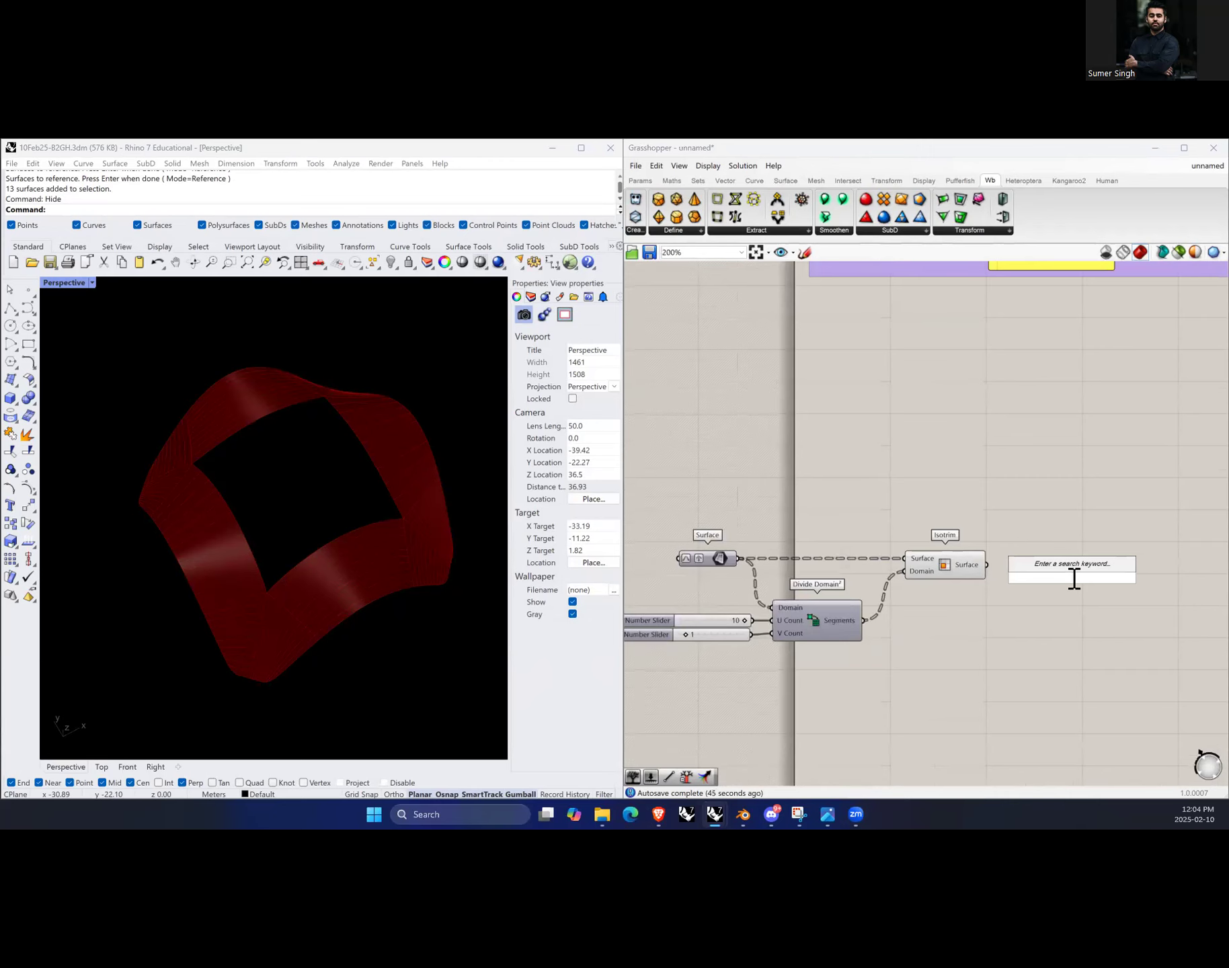
type("dispat")
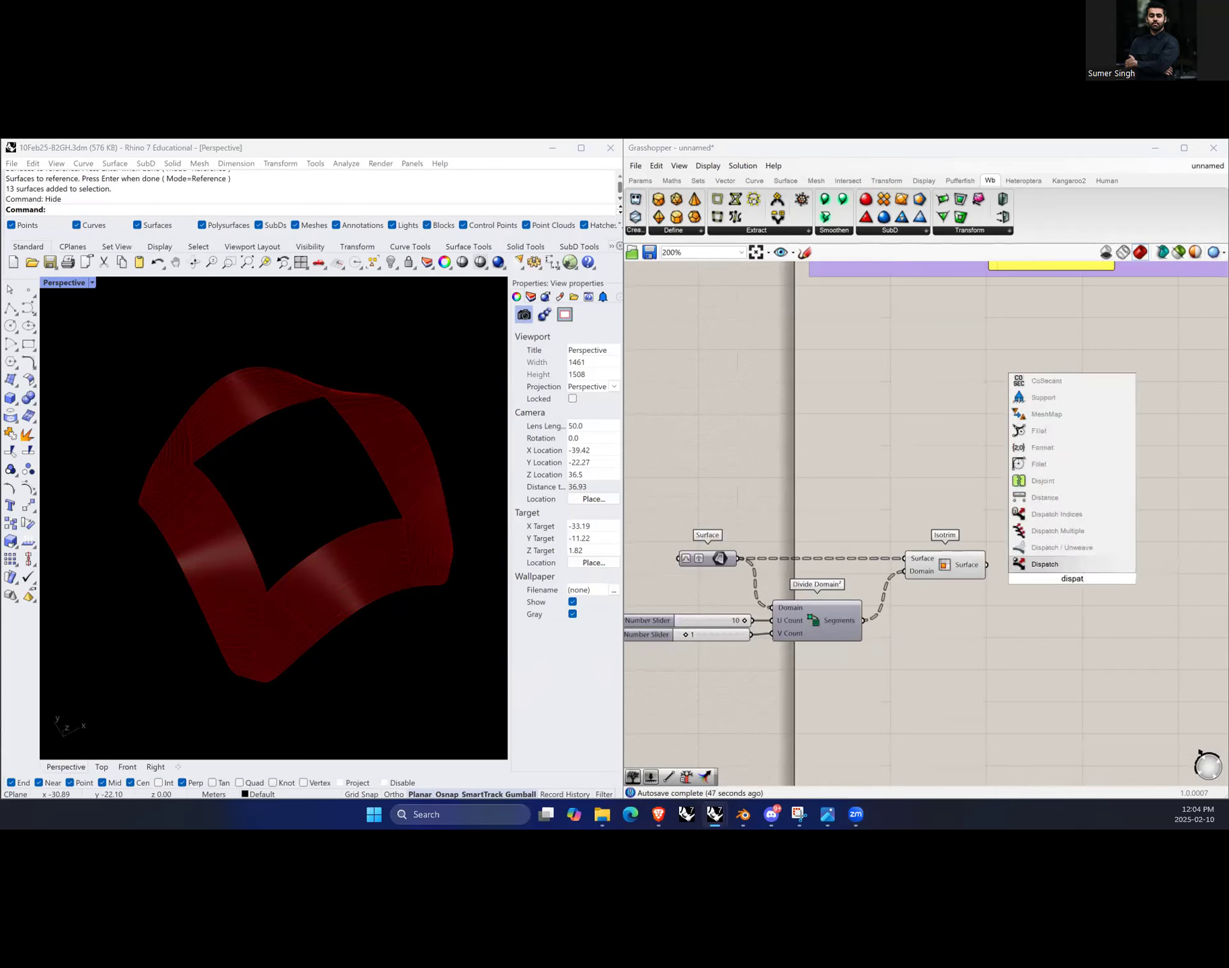
left_click(1060, 564)
left_click_drag(1062, 566, 1090, 562)
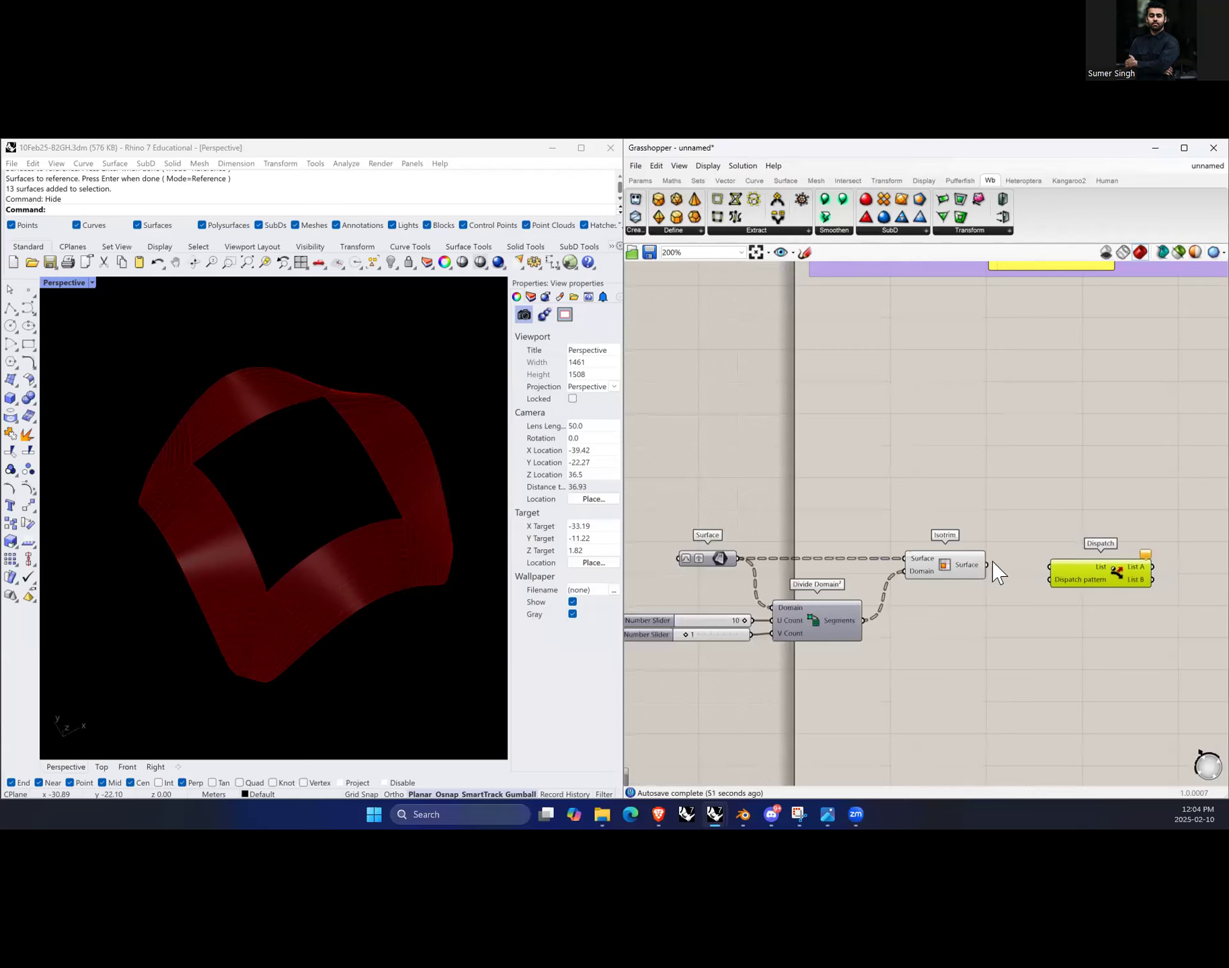
left_click_drag(987, 564, 1101, 566)
scroll(894, 598, "down", 4)
scroll(1059, 598, "up", 5)
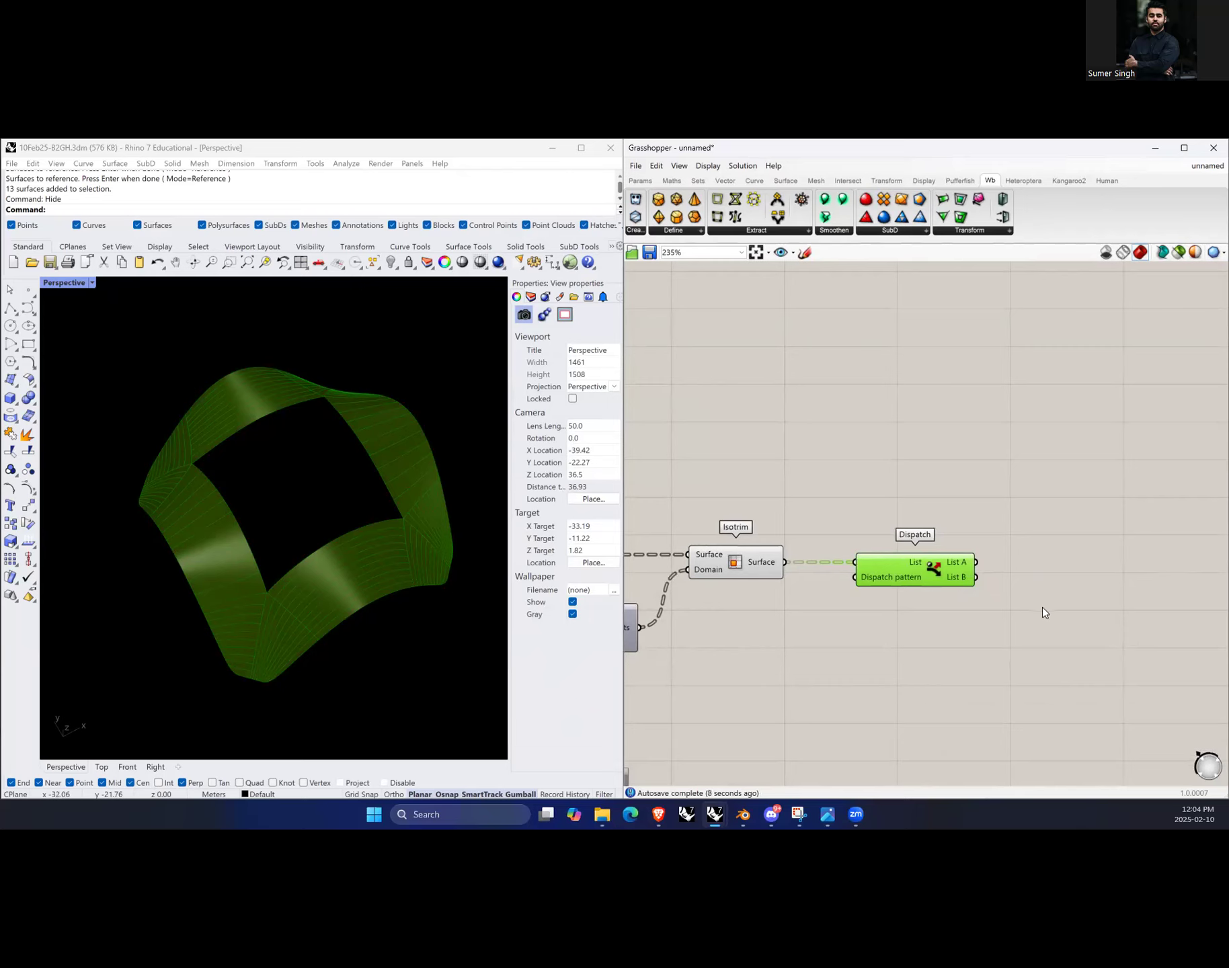
Step: Add a Geometry parameter and connect the Dispatch List A output to it
left_click(1057, 584)
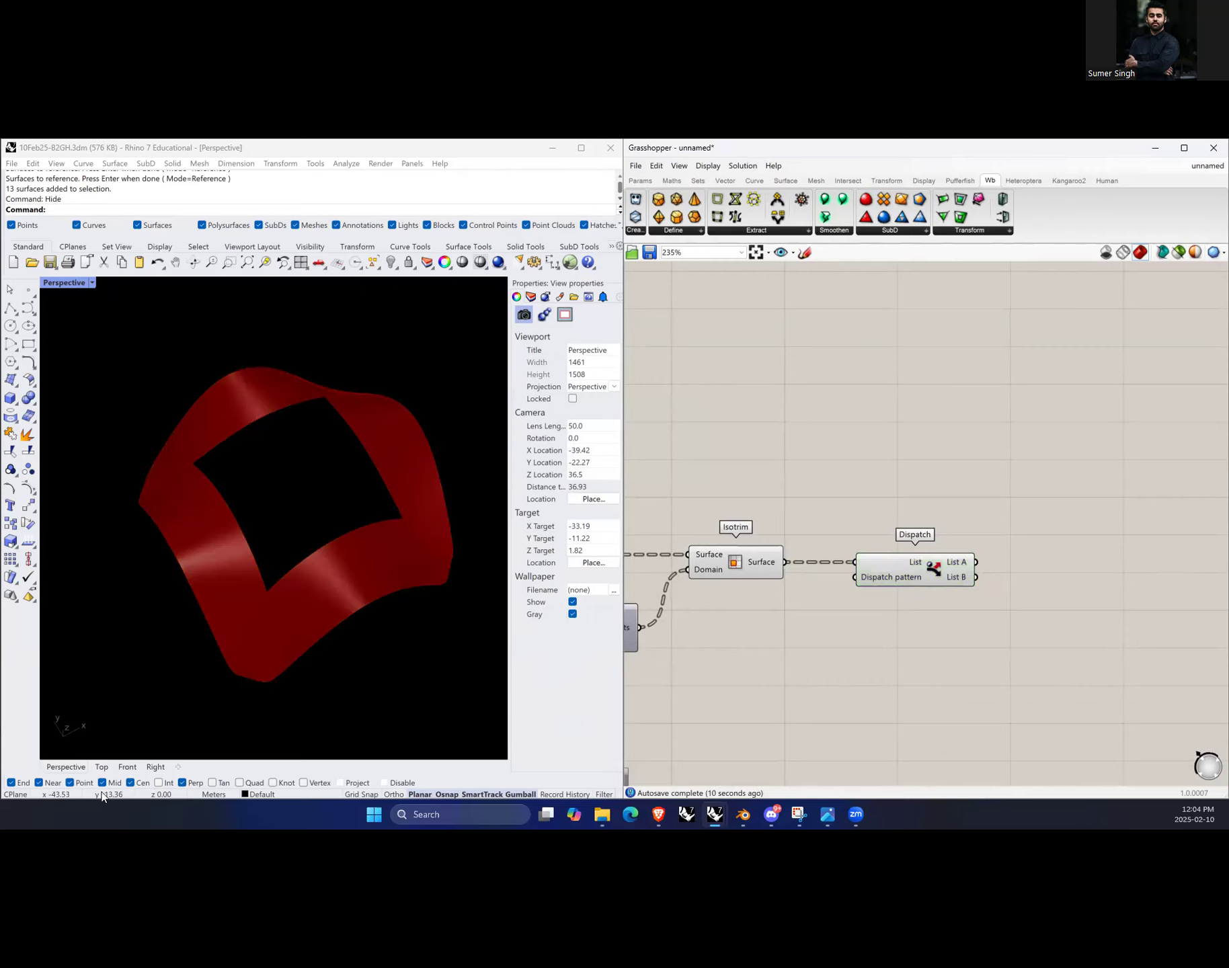
double_click(1085, 595)
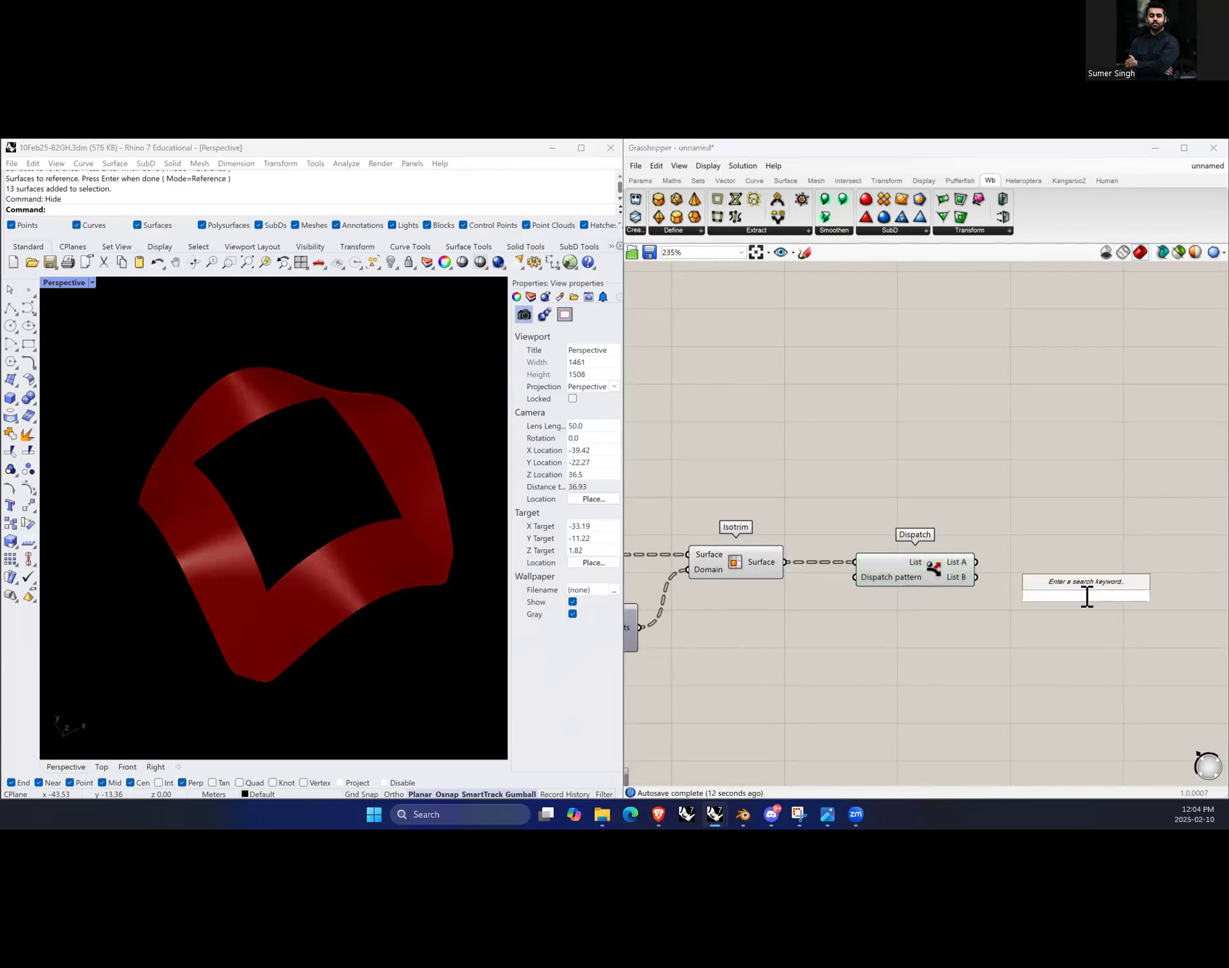
type("geometry")
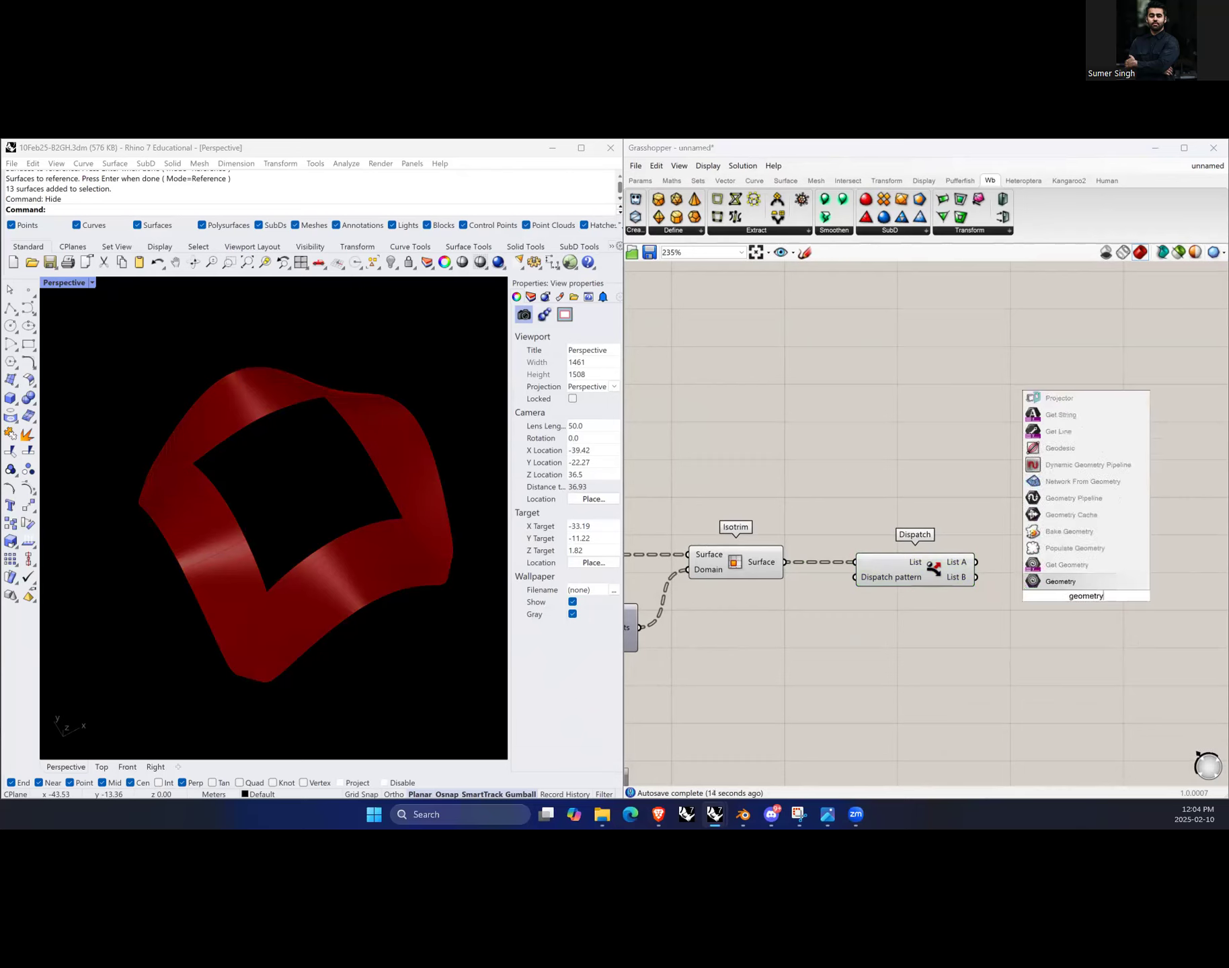
mouse_move(1082, 582)
left_mouse_down()
mouse_move(1085, 601)
mouse_move(1084, 579)
left_mouse_up()
left_click_drag(976, 562, 1081, 568)
left_click(1008, 604)
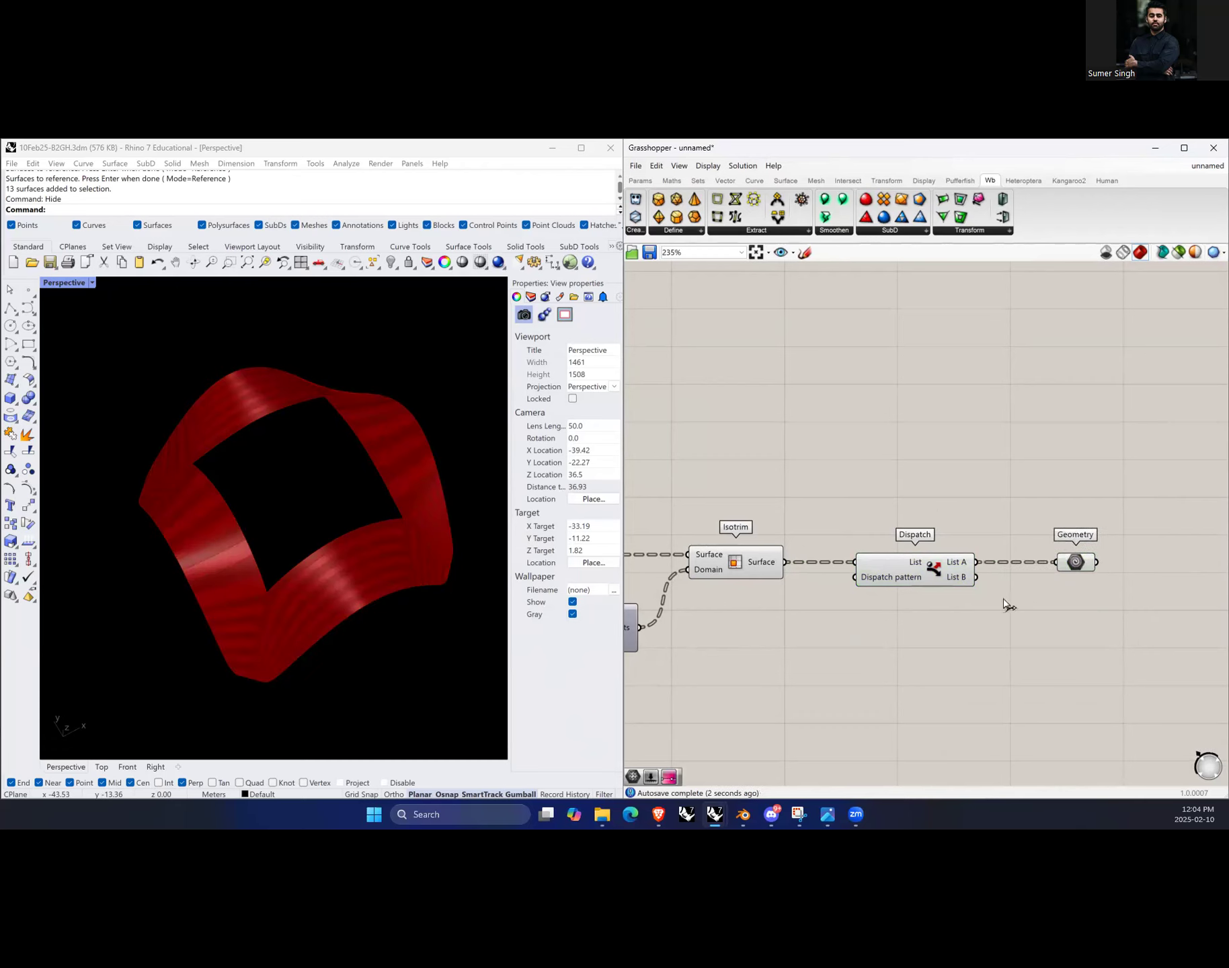
Step: Turn off the Isotrim component's preview and select the Geometry parameter to preview its surfaces
left_click(766, 573)
right_click(762, 444)
left_click(797, 460)
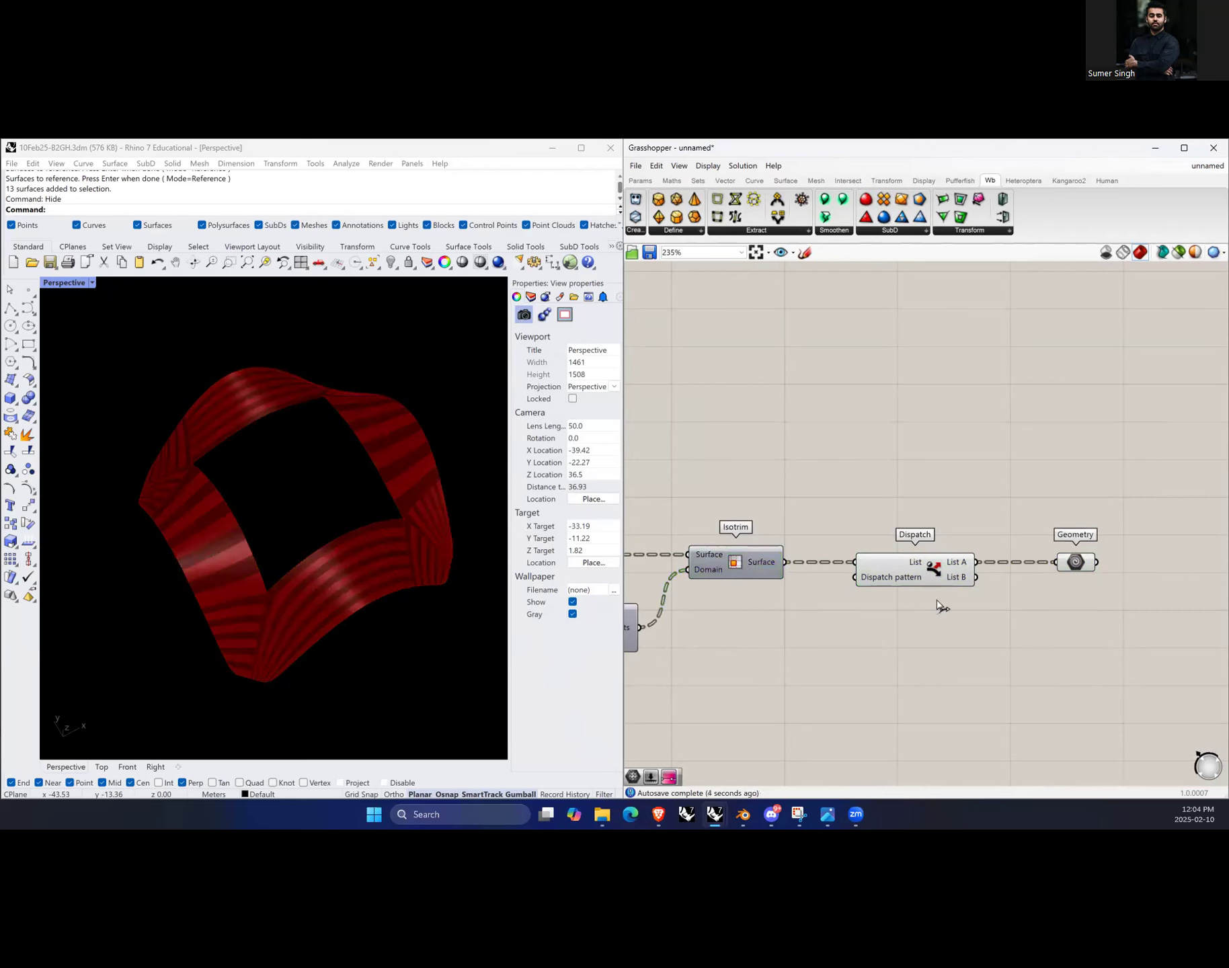
left_click(1082, 567)
mouse_move(1083, 567)
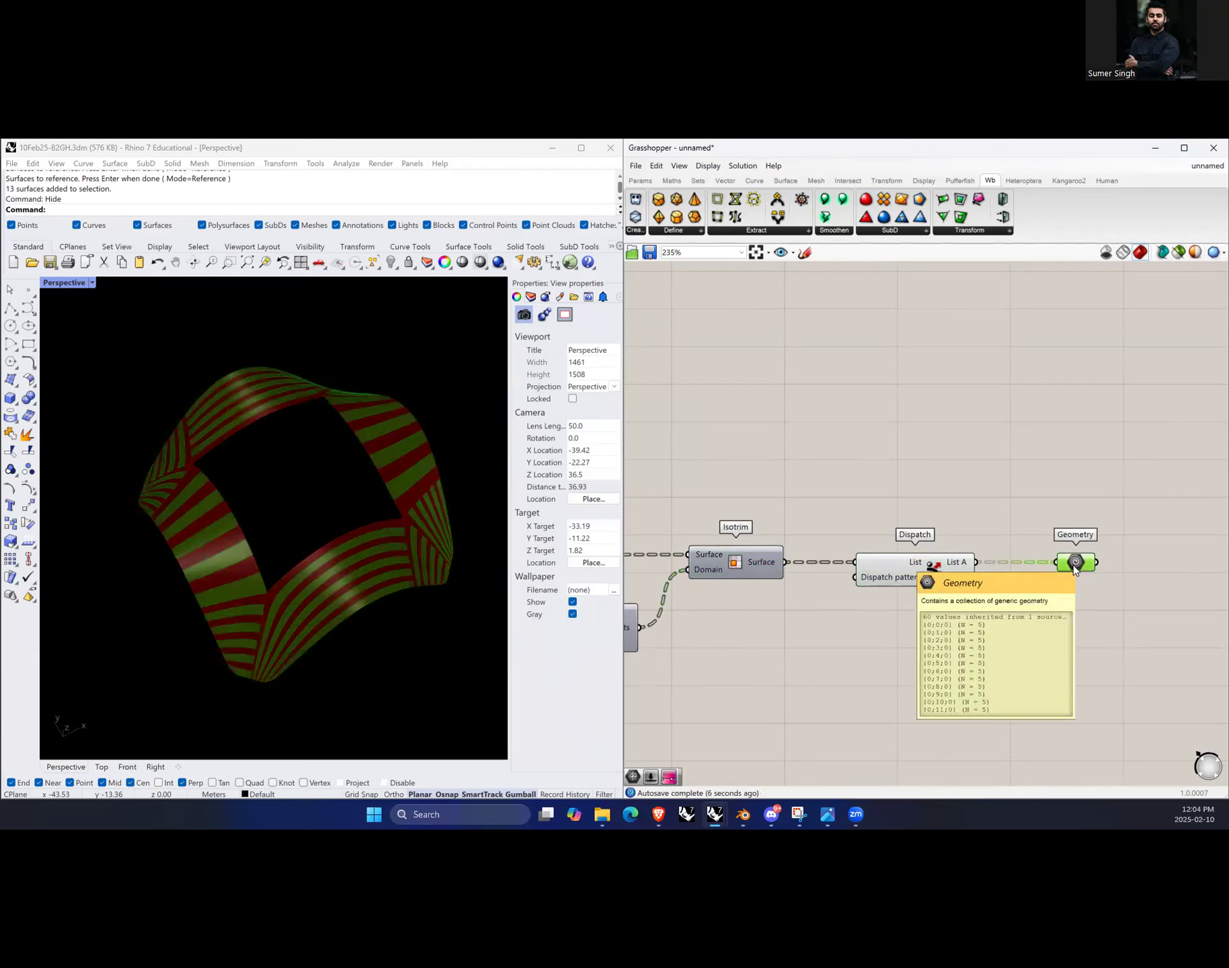
Step: Toggle the Dispatch component's preview off and back on to compare the dispatched surface strips
left_click(929, 573)
right_click(914, 483)
left_click(974, 499)
left_click(976, 483)
left_click(1076, 562)
double_click(1078, 618)
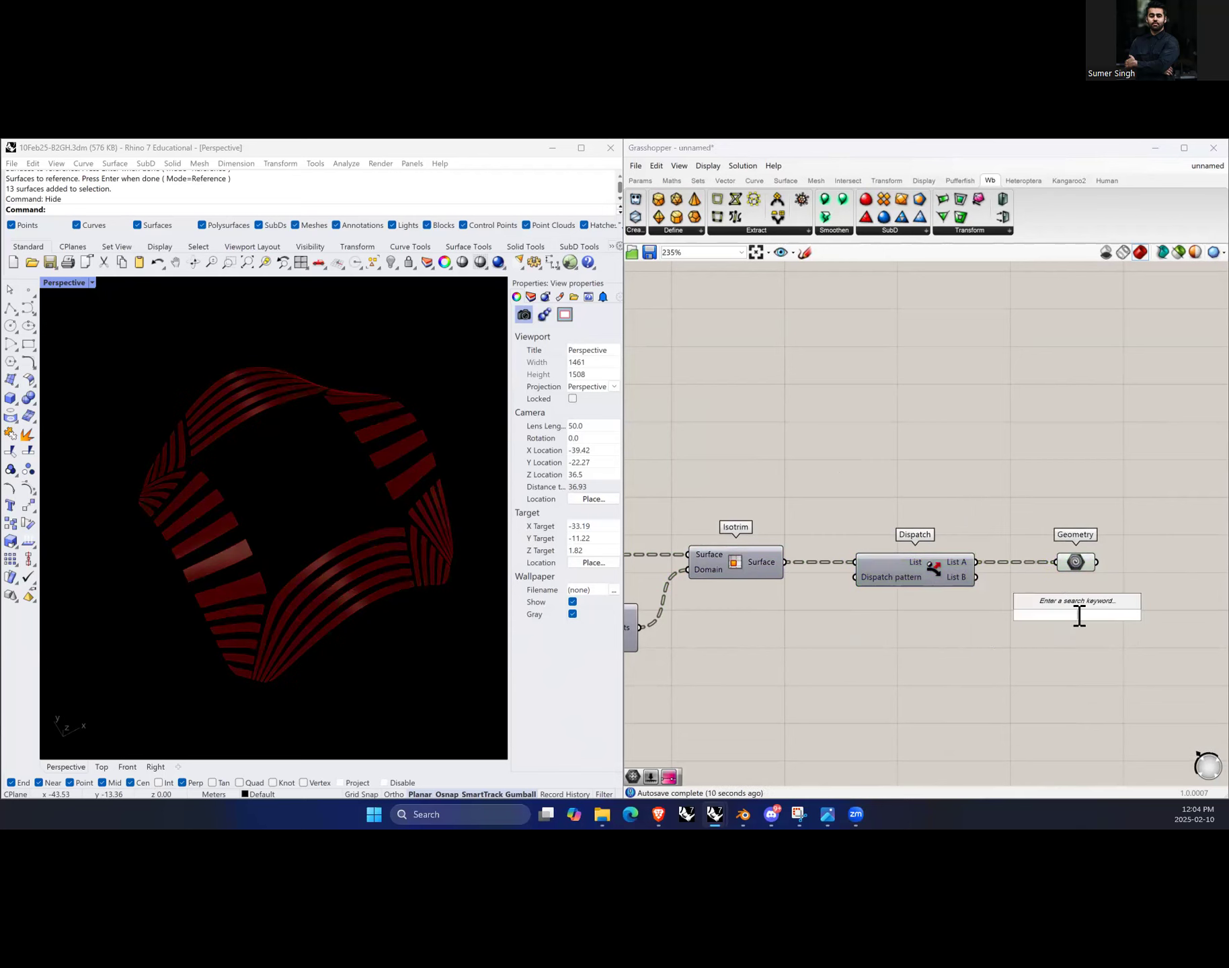
mouse_move(976, 577)
left_mouse_down()
mouse_move(1057, 564)
mouse_move(978, 562)
left_mouse_up()
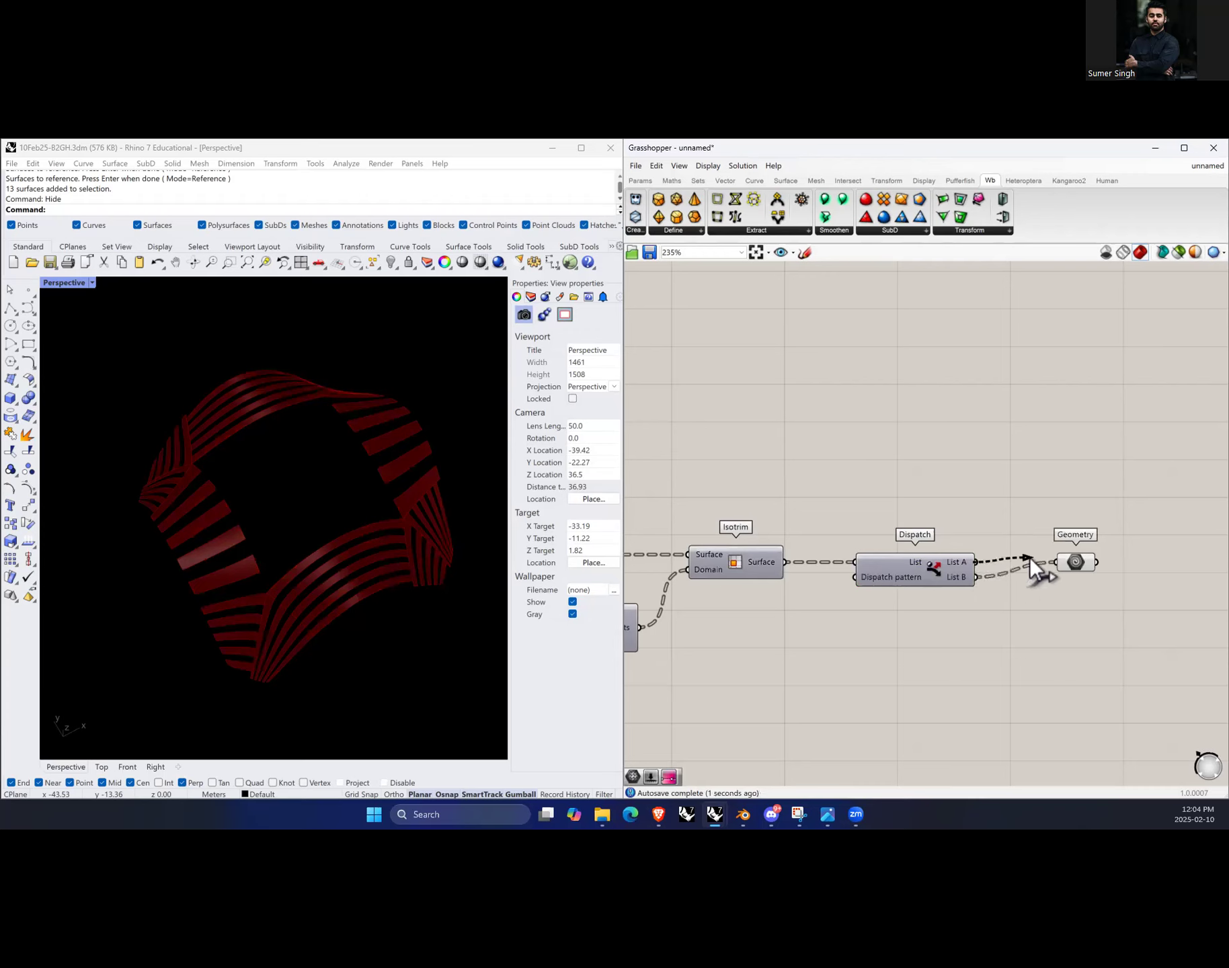
left_click(916, 574)
right_click(945, 476)
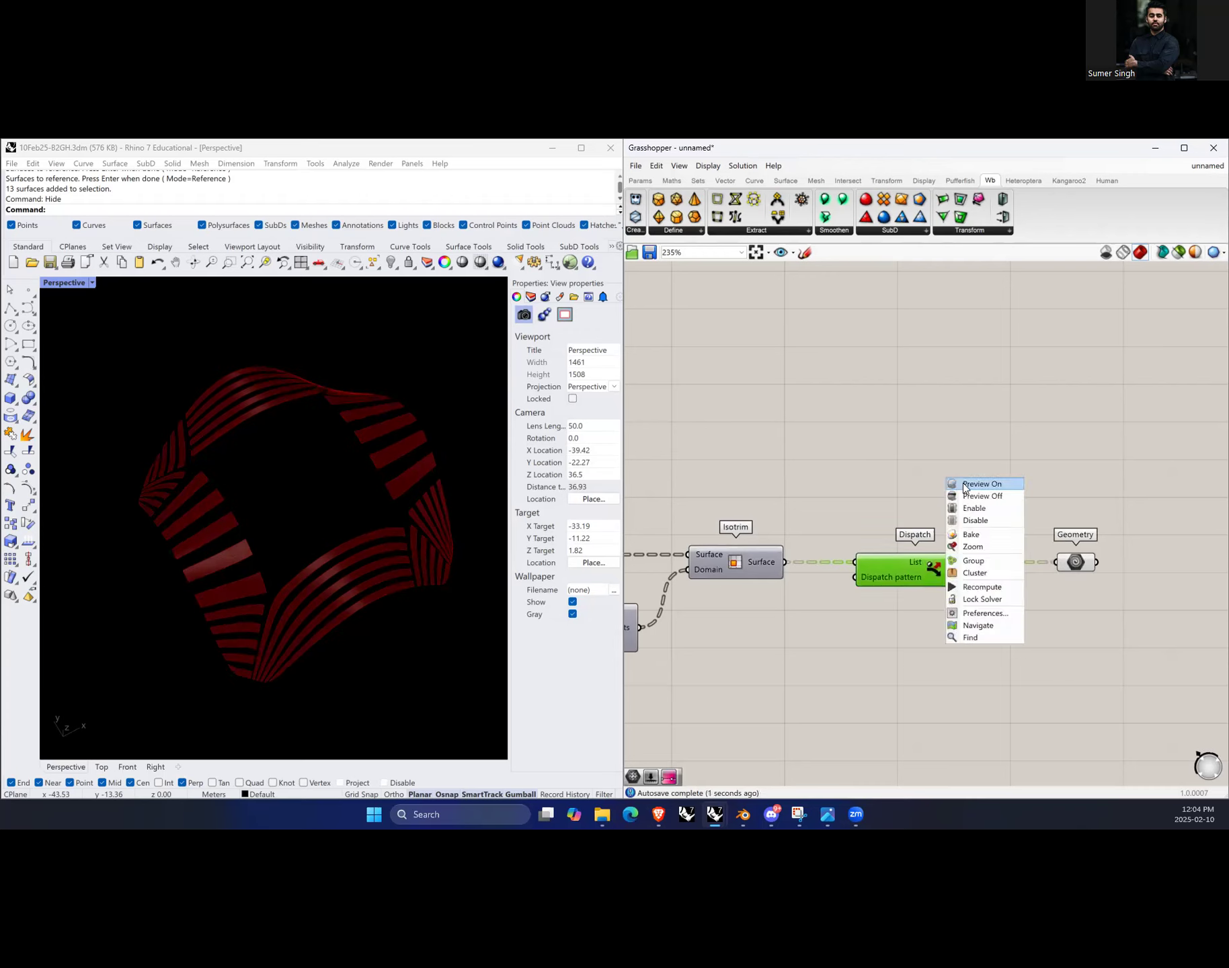
left_click(964, 483)
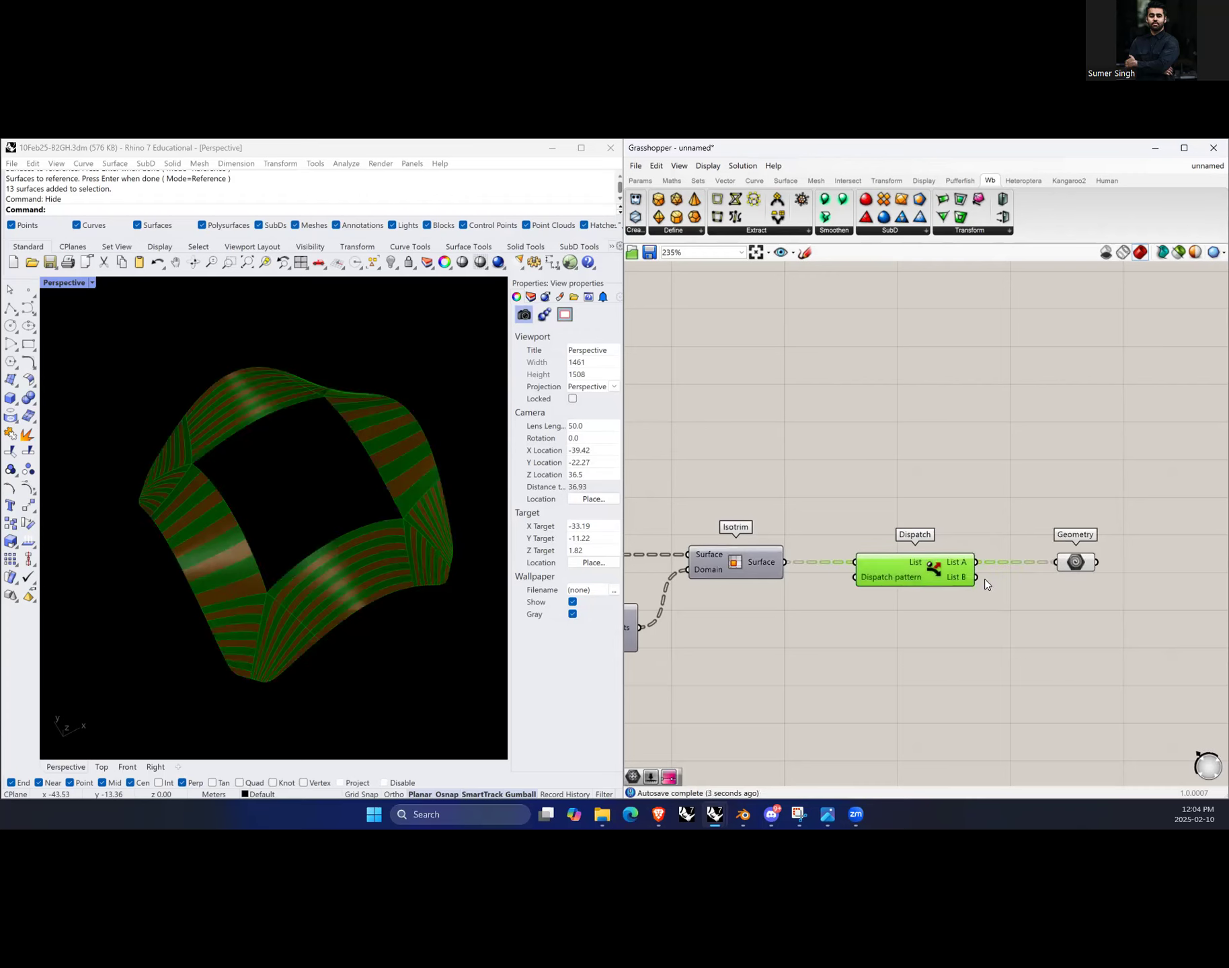
Step: Try connecting List B to the Geometry parameter, then reconnect List A
left_click_drag(981, 577, 1056, 563)
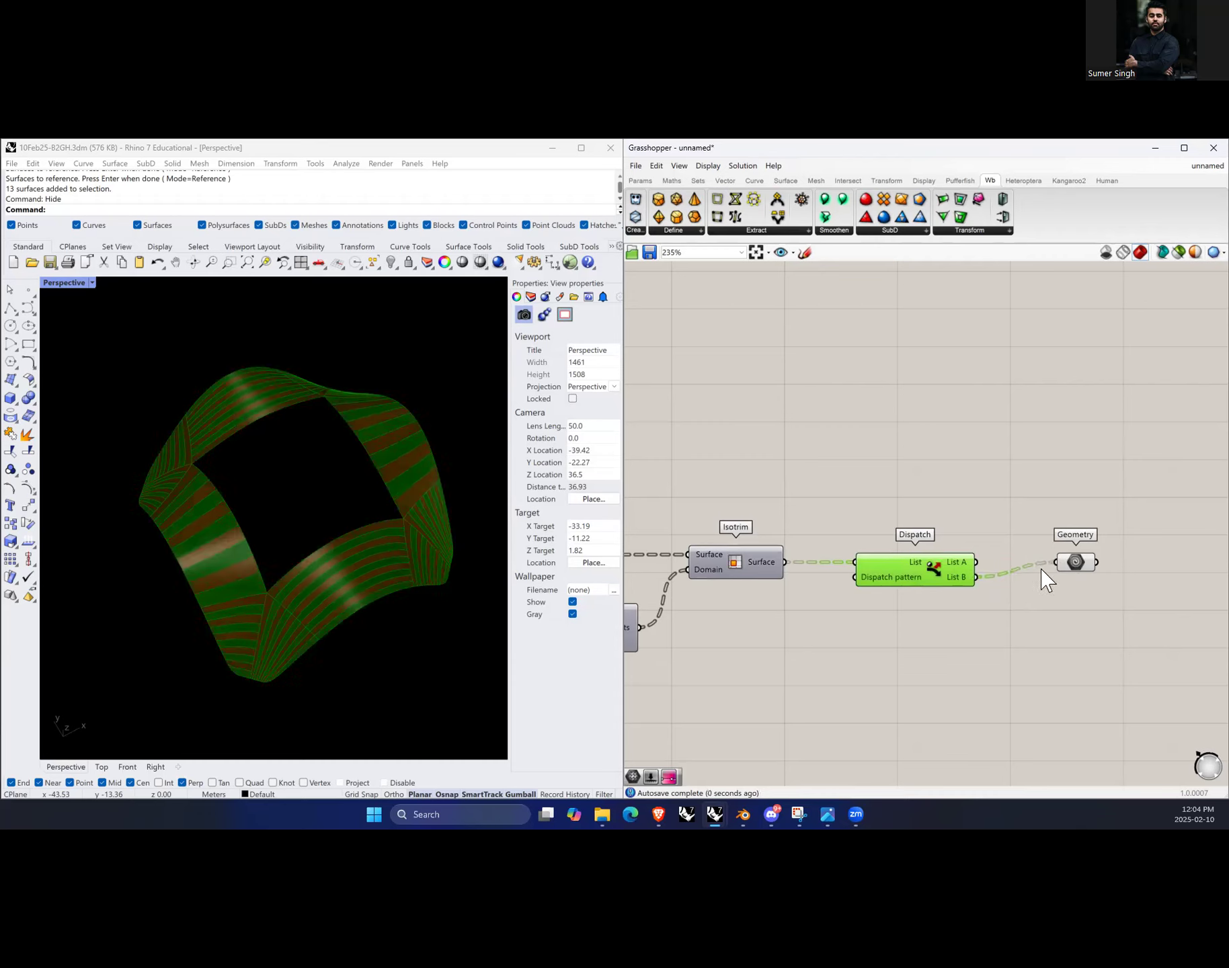
left_click_drag(976, 562, 1056, 563)
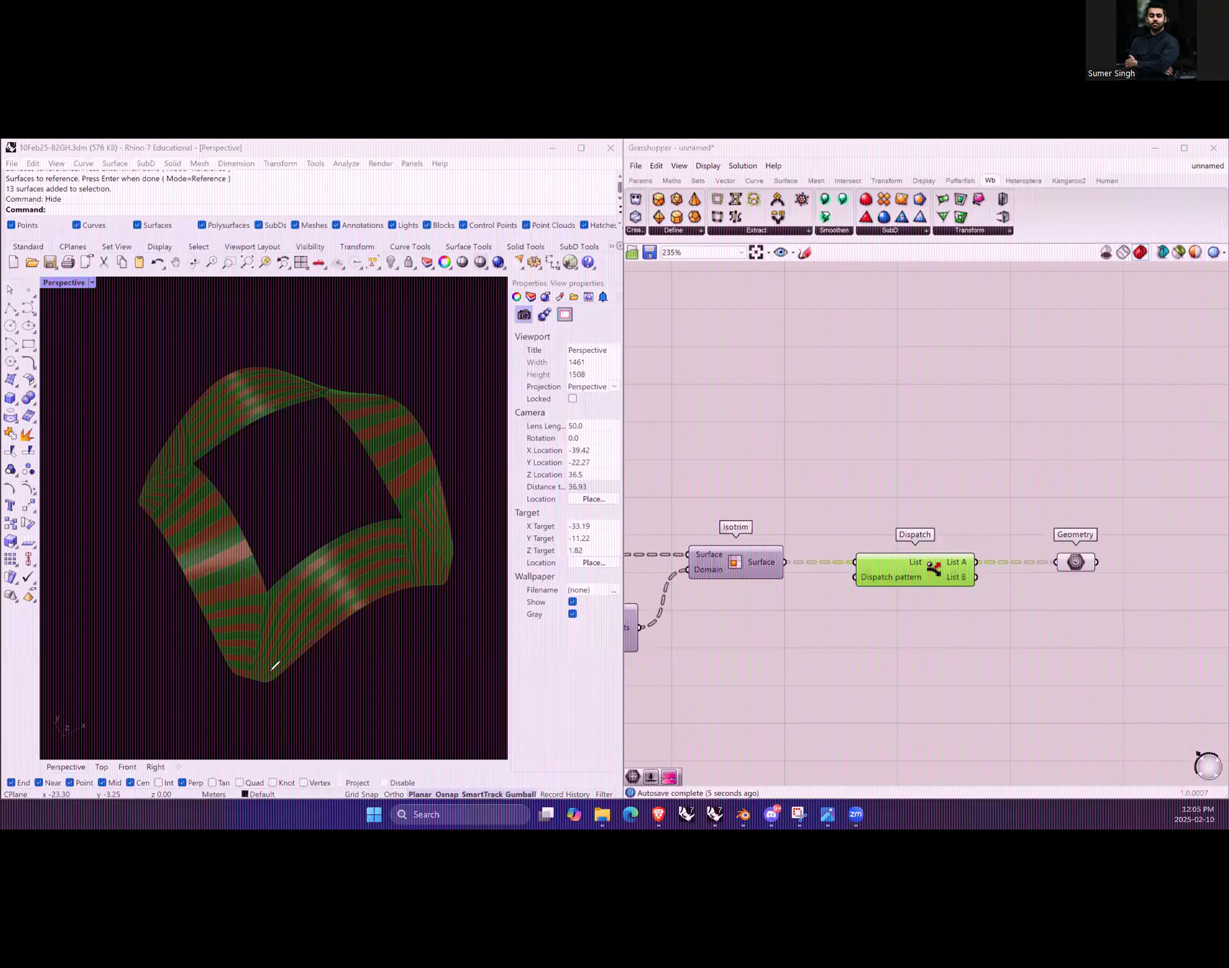
mouse_move(442, 560)
left_mouse_down()
mouse_move(268, 672)
mouse_move(242, 655)
mouse_move(239, 598)
mouse_move(186, 492)
mouse_move(157, 490)
mouse_move(172, 459)
mouse_move(312, 369)
mouse_move(355, 417)
mouse_move(393, 494)
mouse_move(451, 544)
left_mouse_up()
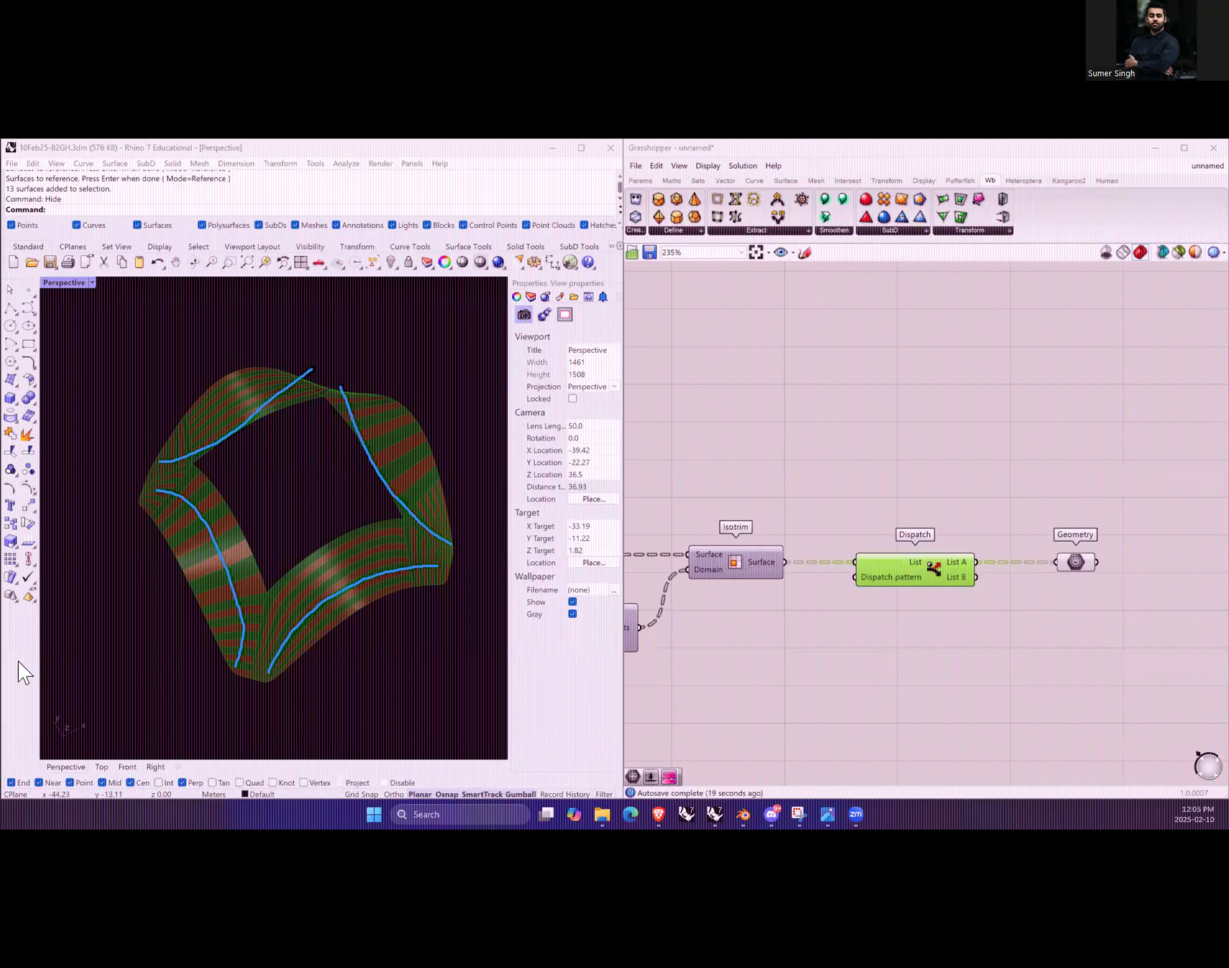
left_click(719, 462)
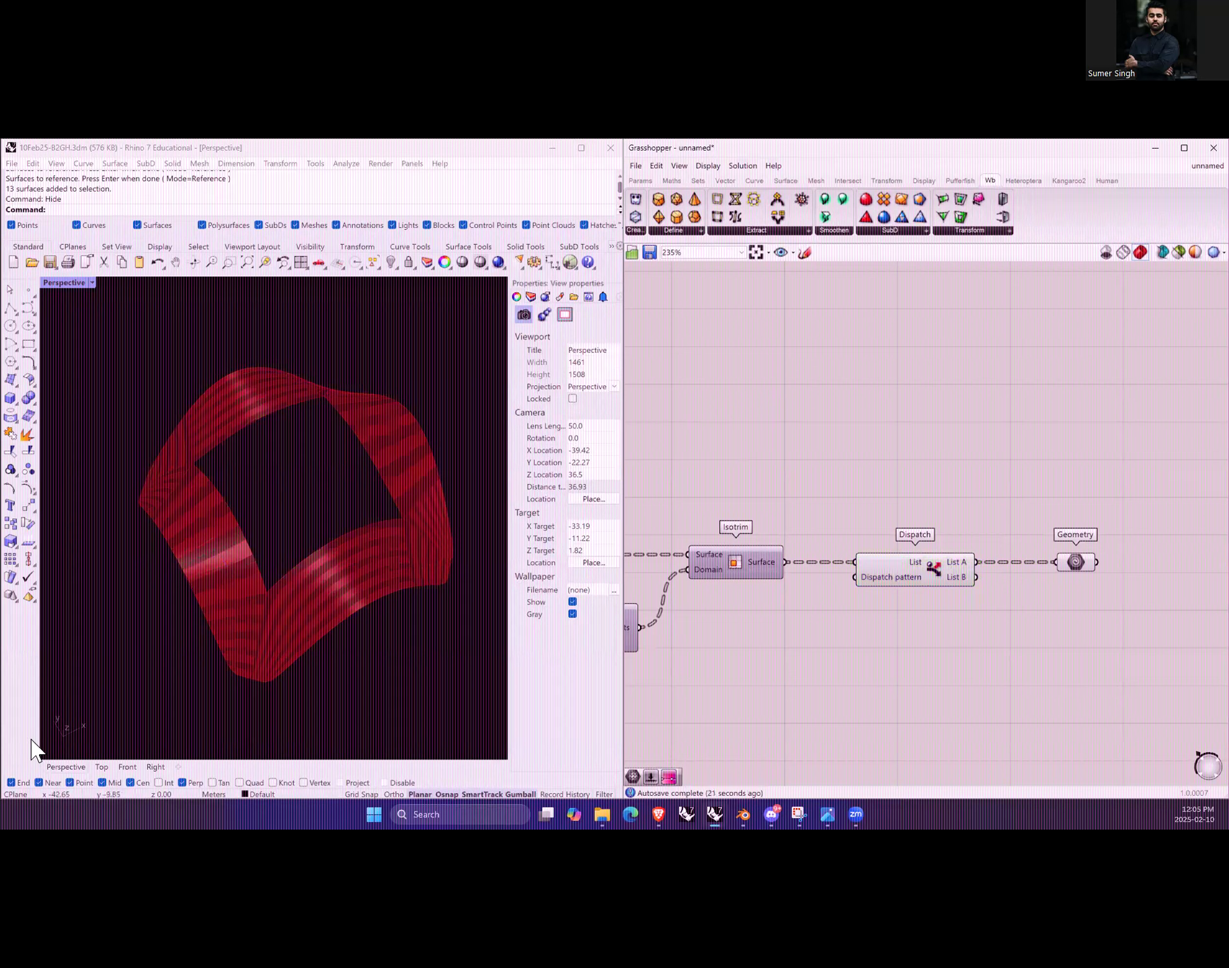
Step: Select the earlier definition groups on the canvas and enable their components
scroll(162, 439, "down", 5)
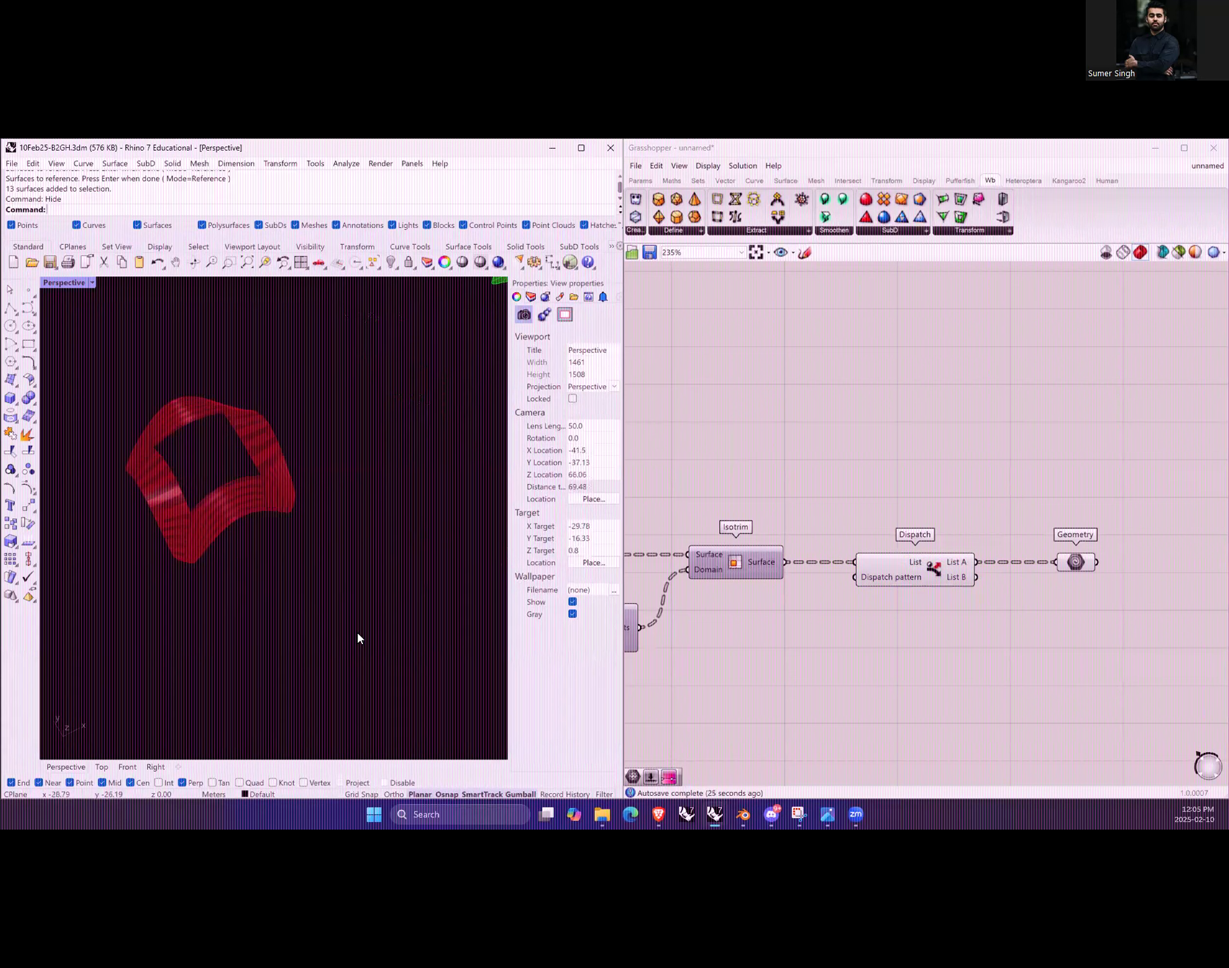
scroll(358, 631, "down", 3)
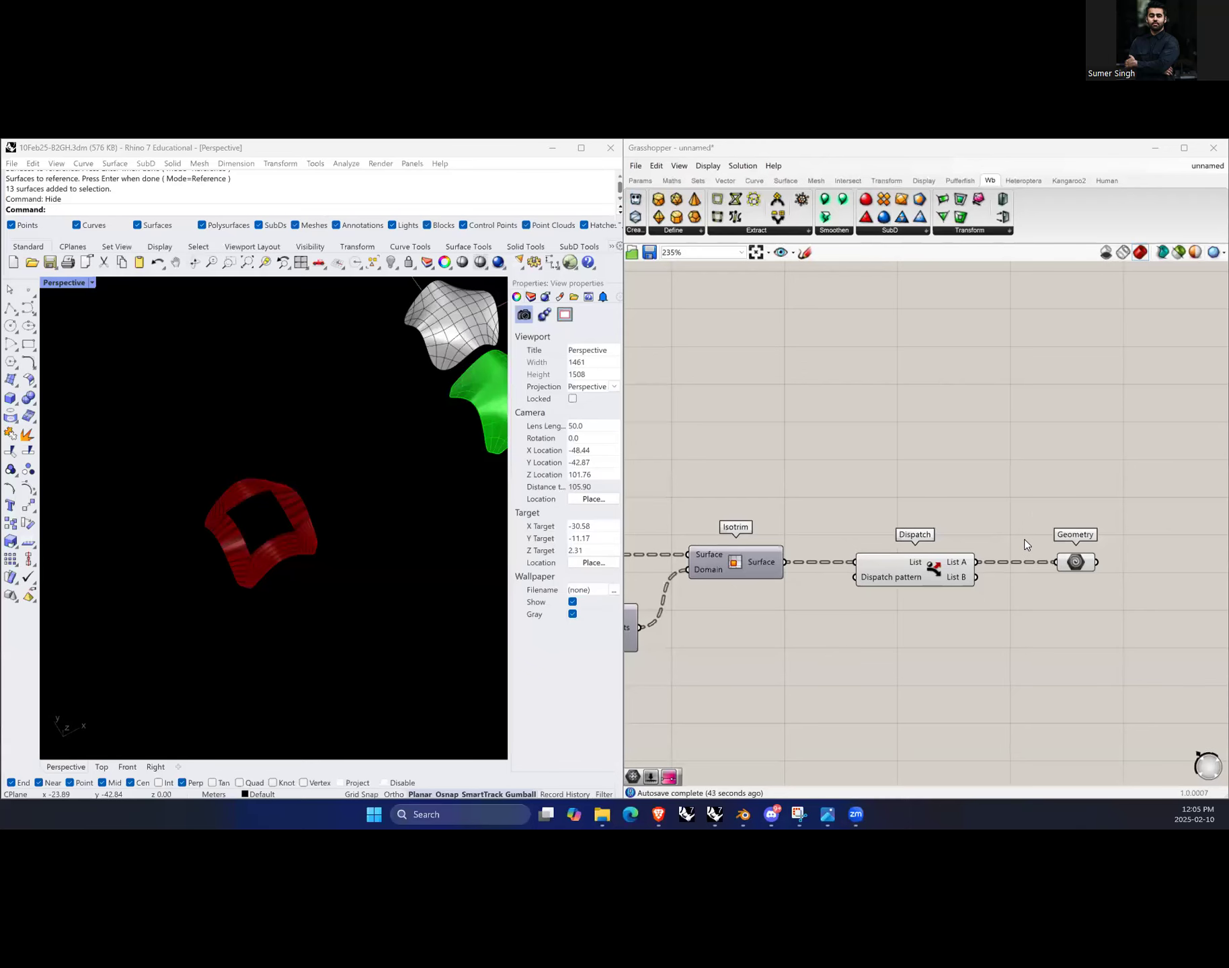
left_click(255, 733)
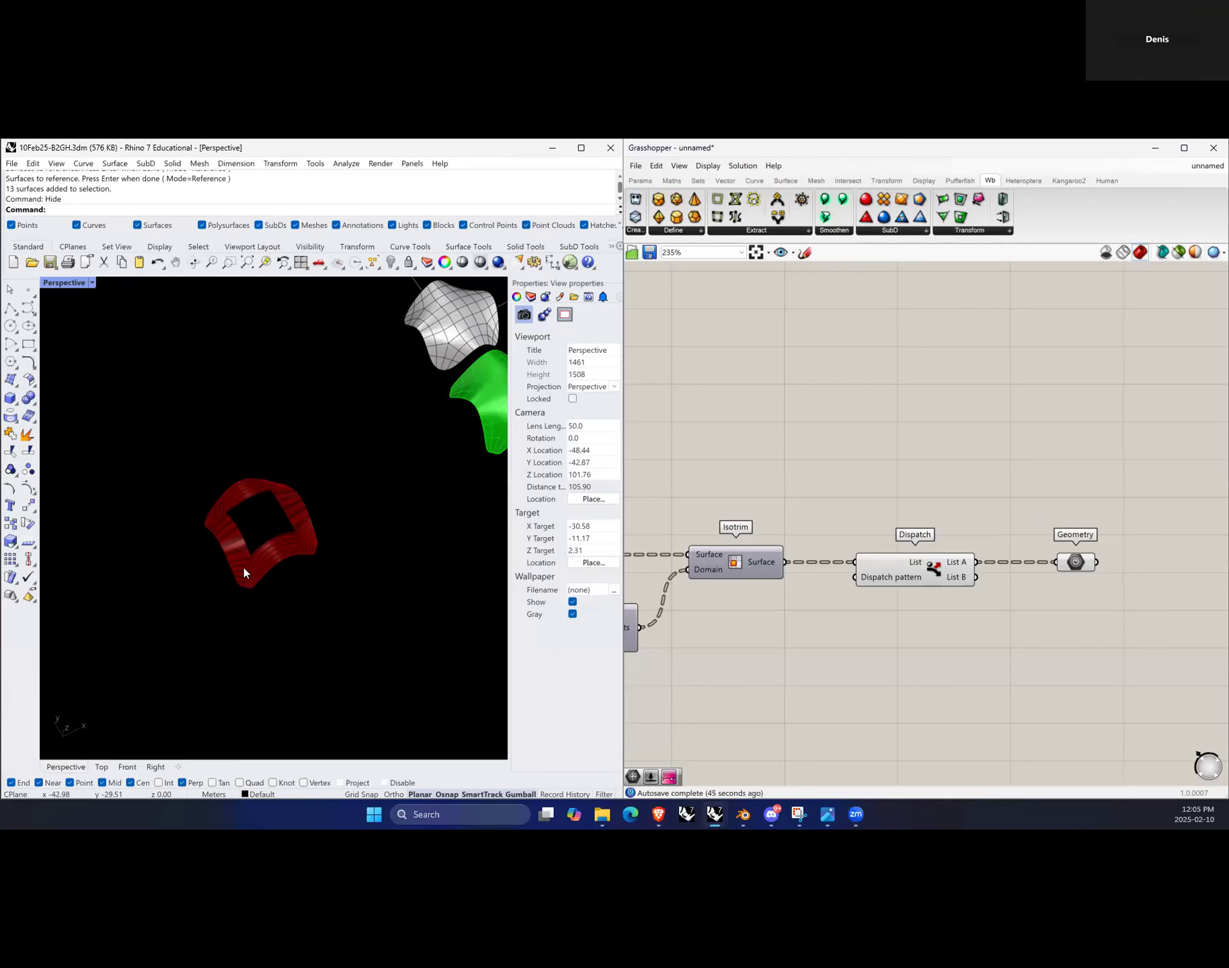
scroll(249, 530, "down", 8)
scroll(260, 541, "up", 8)
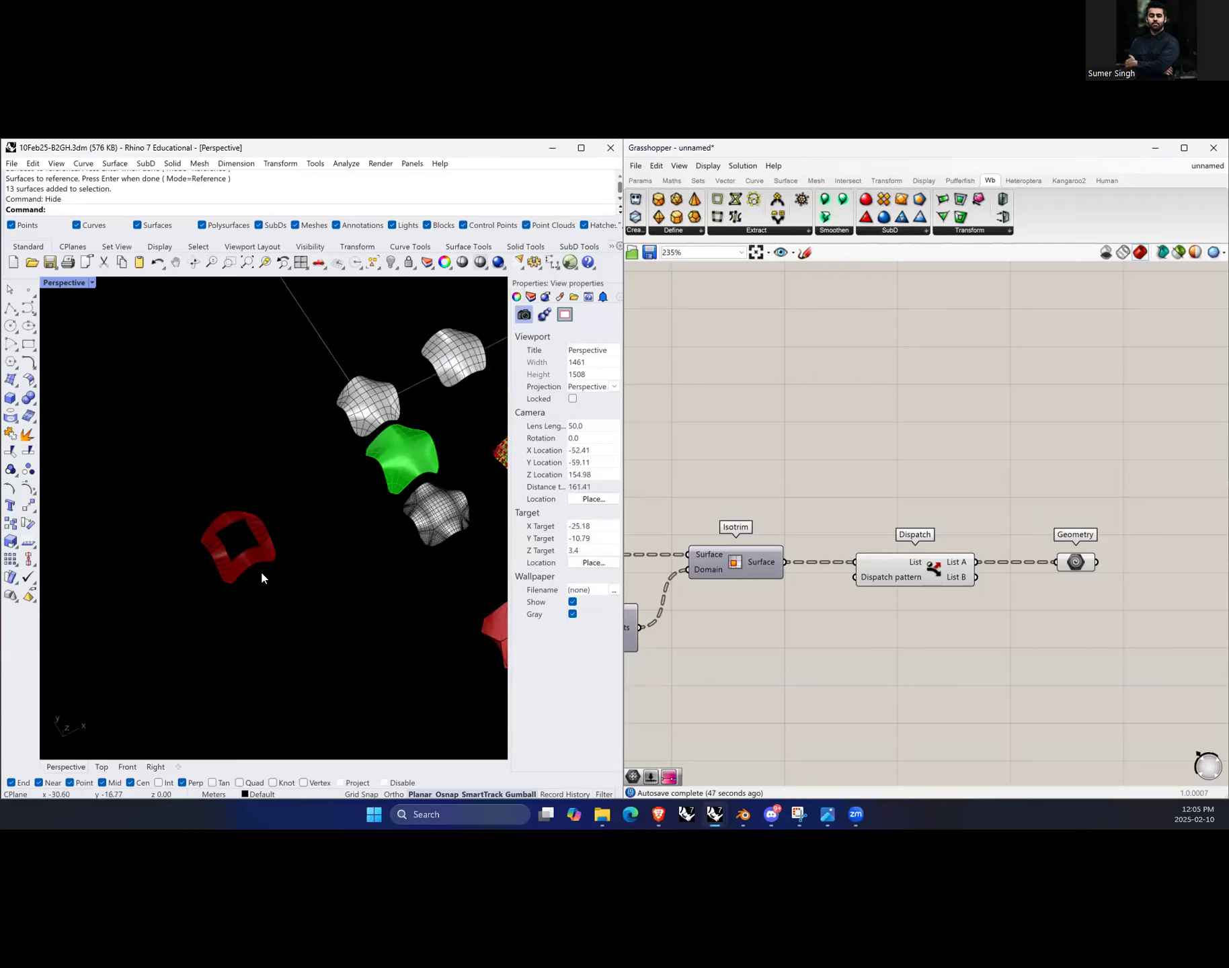
scroll(872, 617, "down", 8)
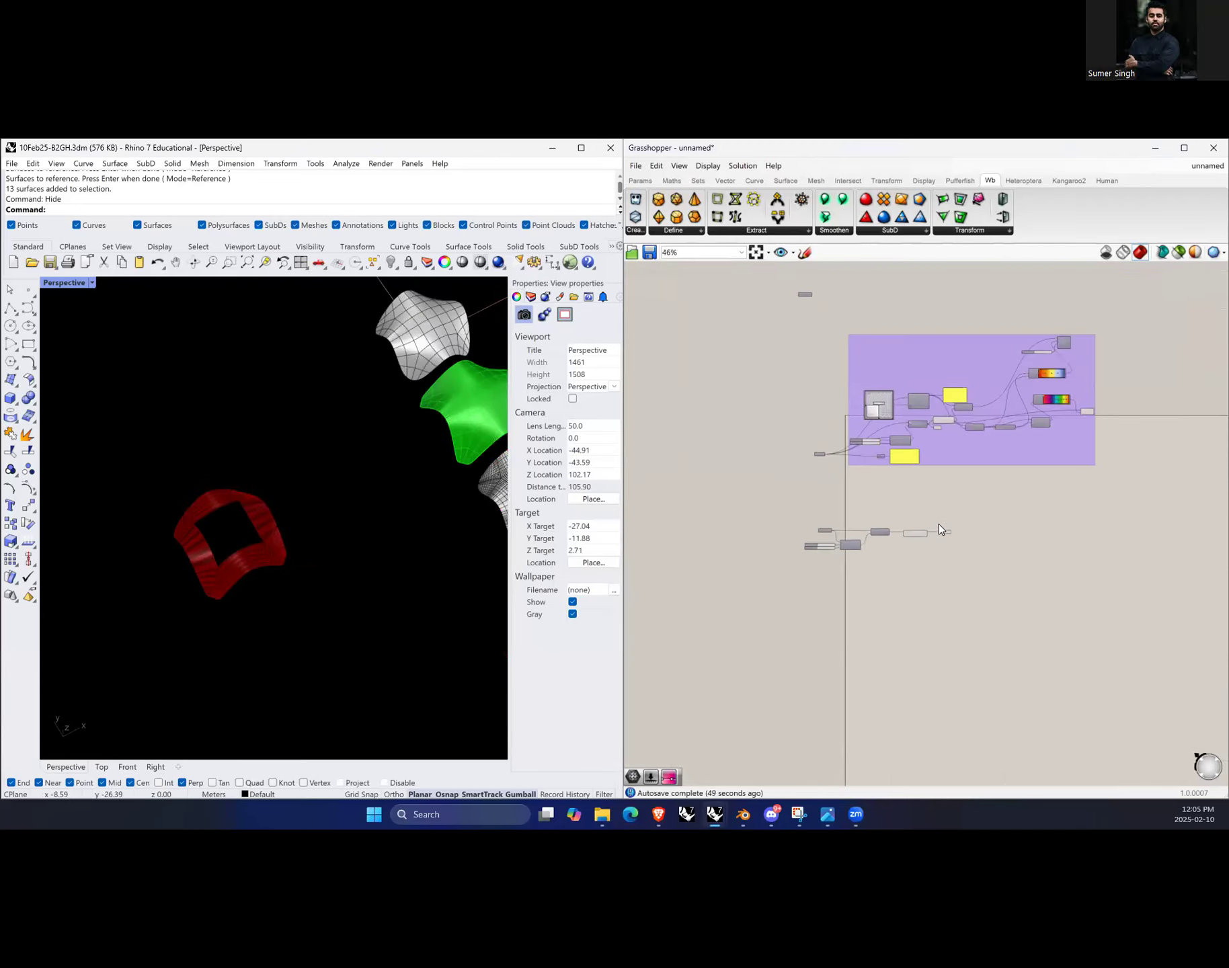
scroll(939, 524, "down", 8)
scroll(743, 563, "up", 8)
scroll(898, 597, "down", 4)
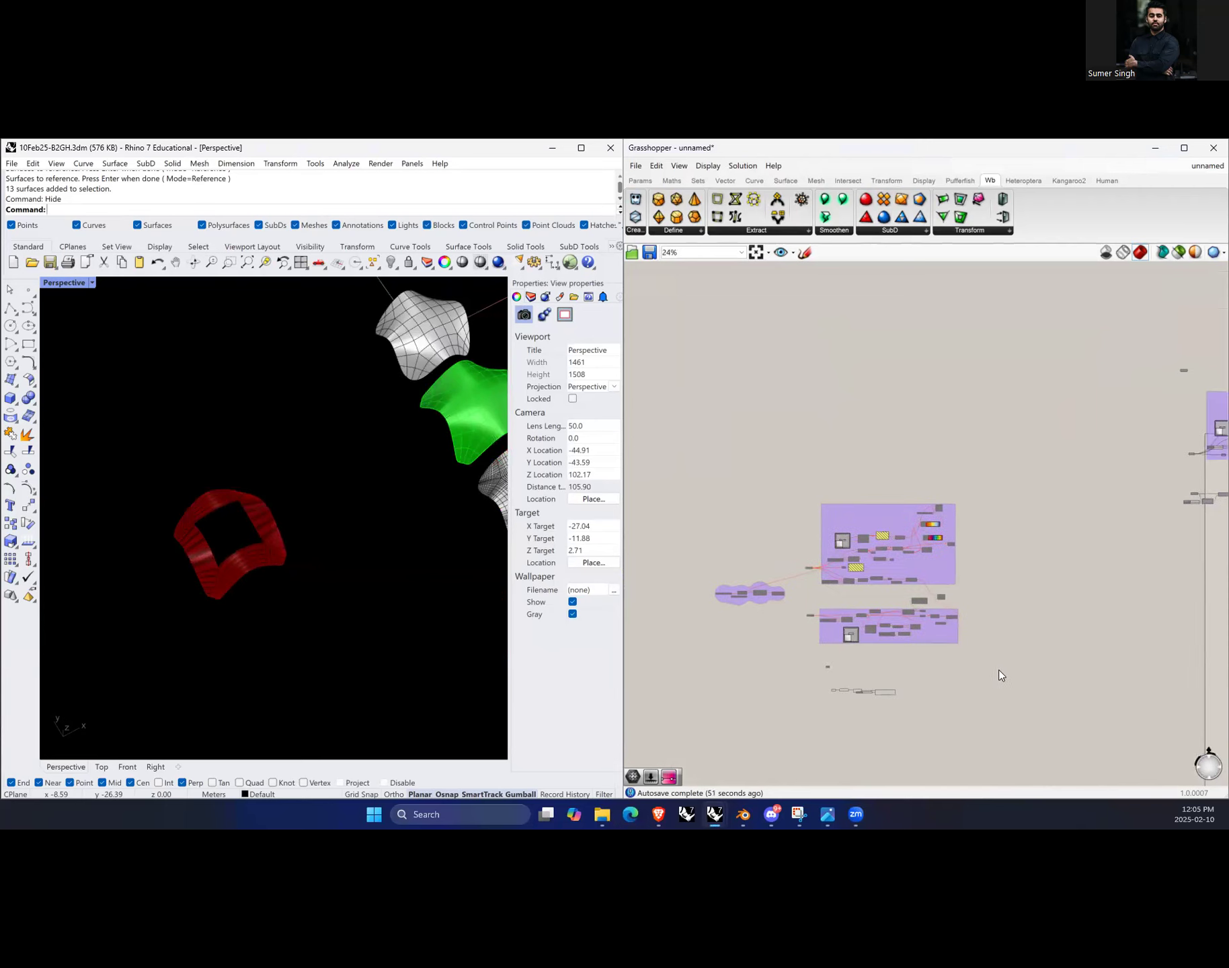
left_click_drag(1015, 662, 644, 462)
right_click(815, 429)
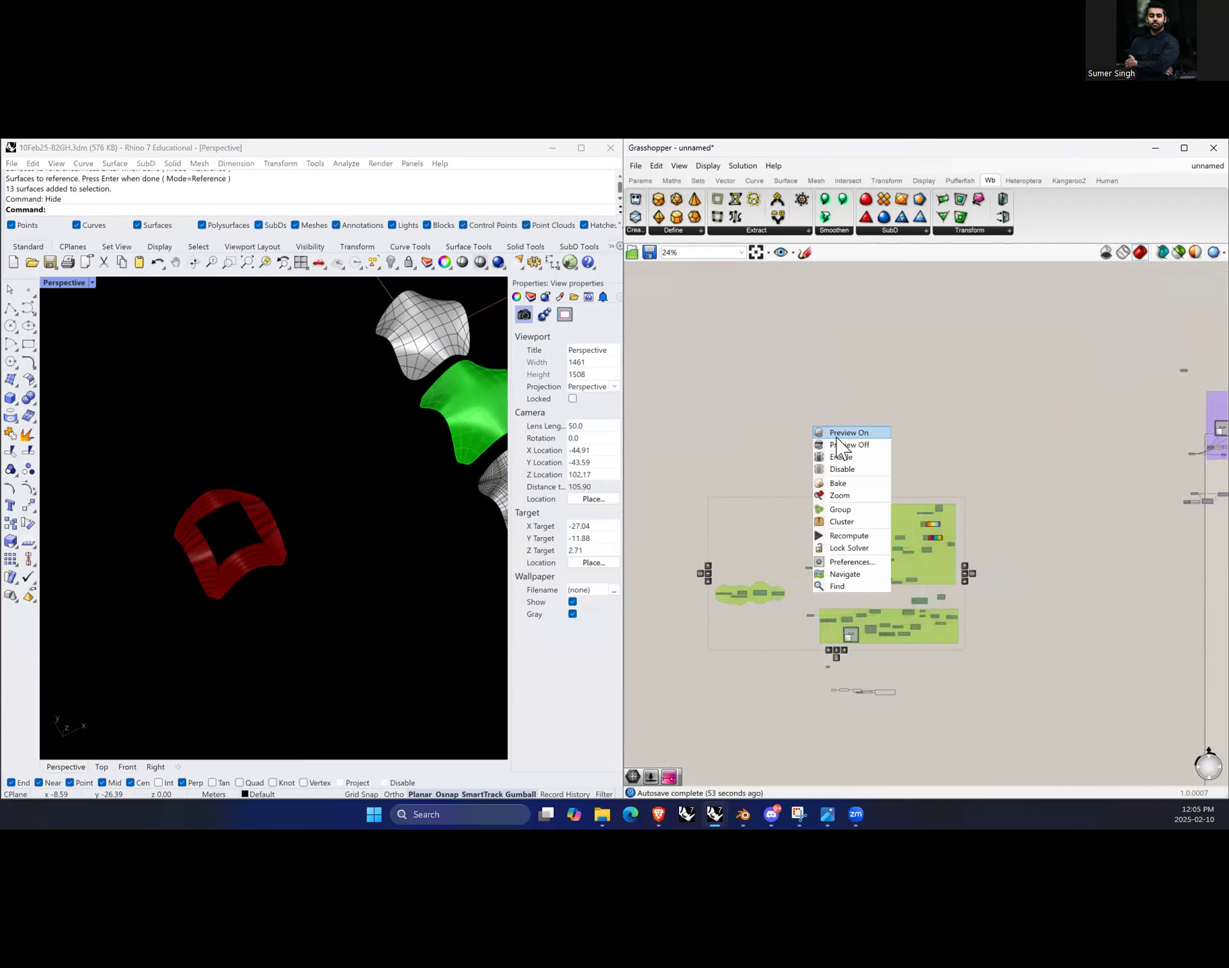
left_click(848, 457)
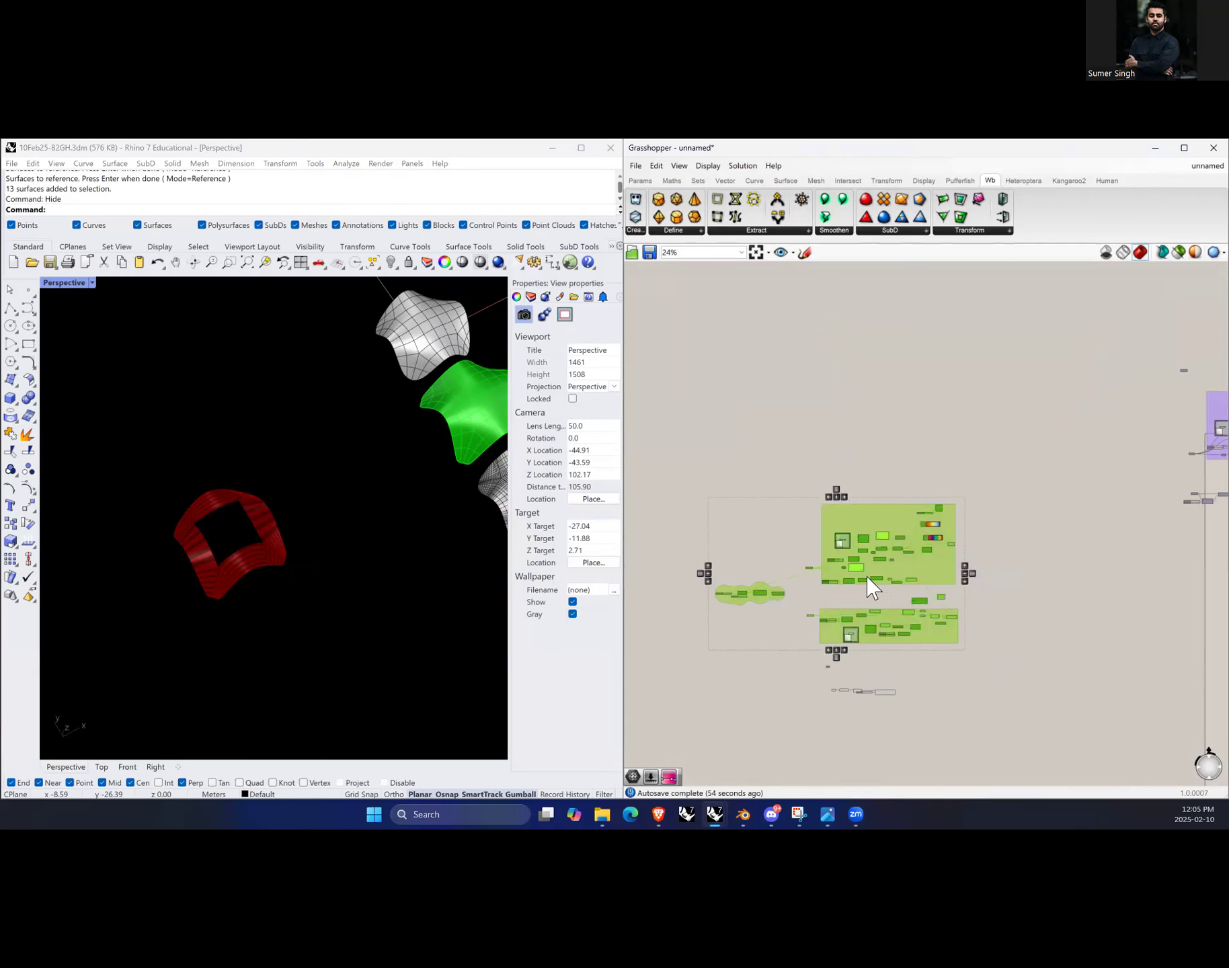
left_click(886, 595)
Step: Orbit and zoom the Rhino viewport to inspect the geometry from the enabled definitions
scroll(349, 519, "down", 7)
scroll(430, 513, "up", 16)
right_click_drag(330, 556, 377, 629)
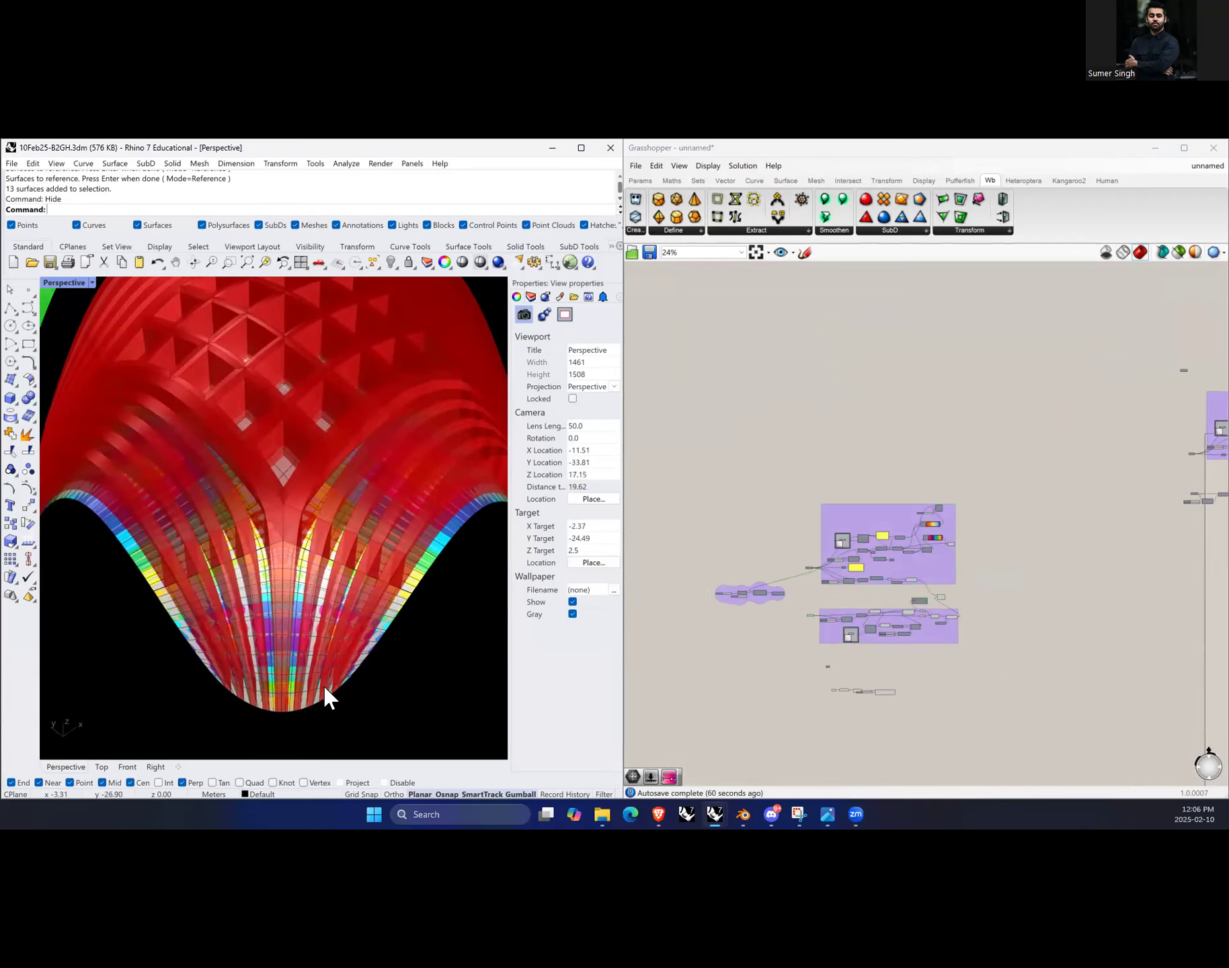
right_click_drag(435, 479, 415, 632)
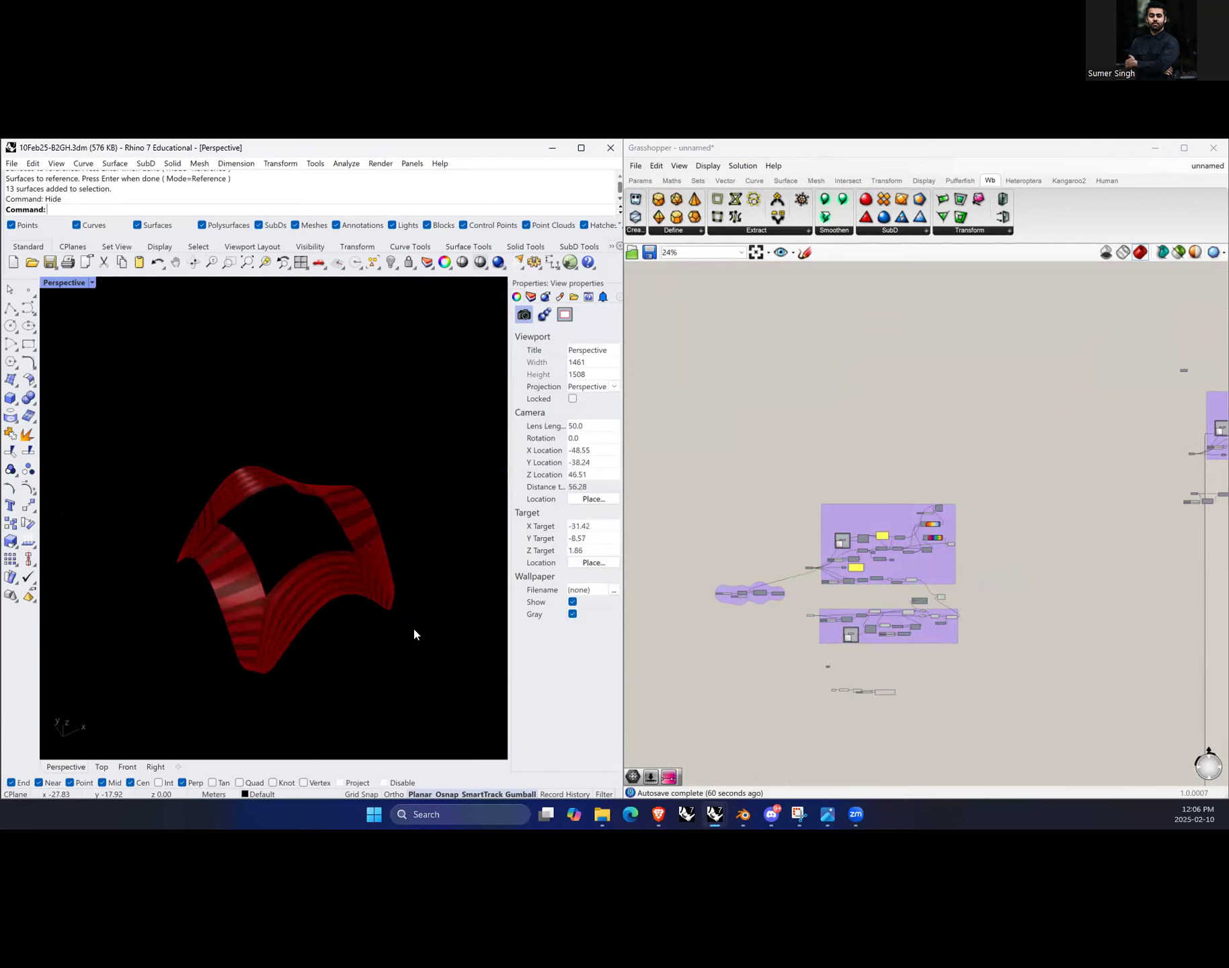
left_click(995, 426)
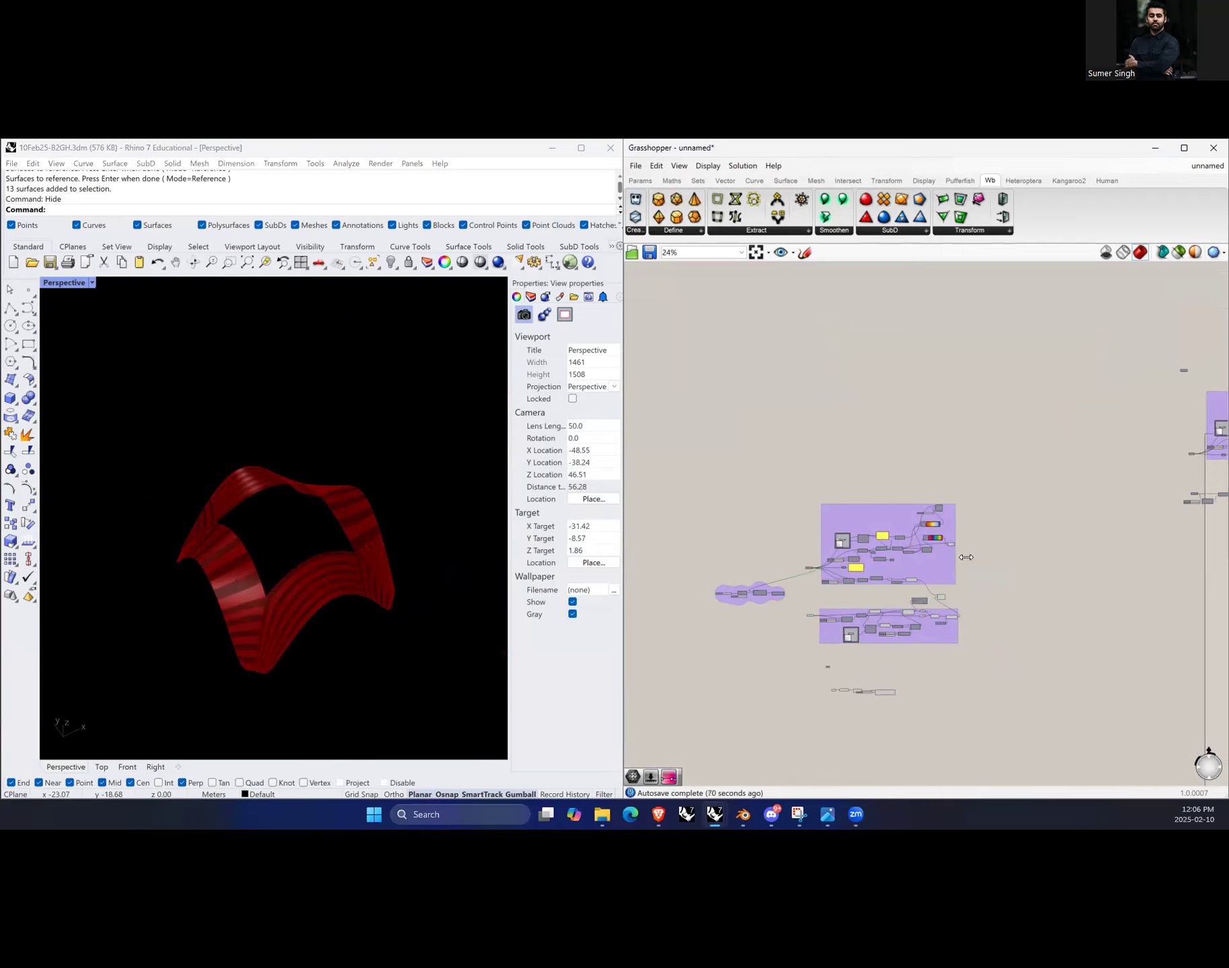
scroll(725, 600, "down", 4)
scroll(726, 600, "up", 1)
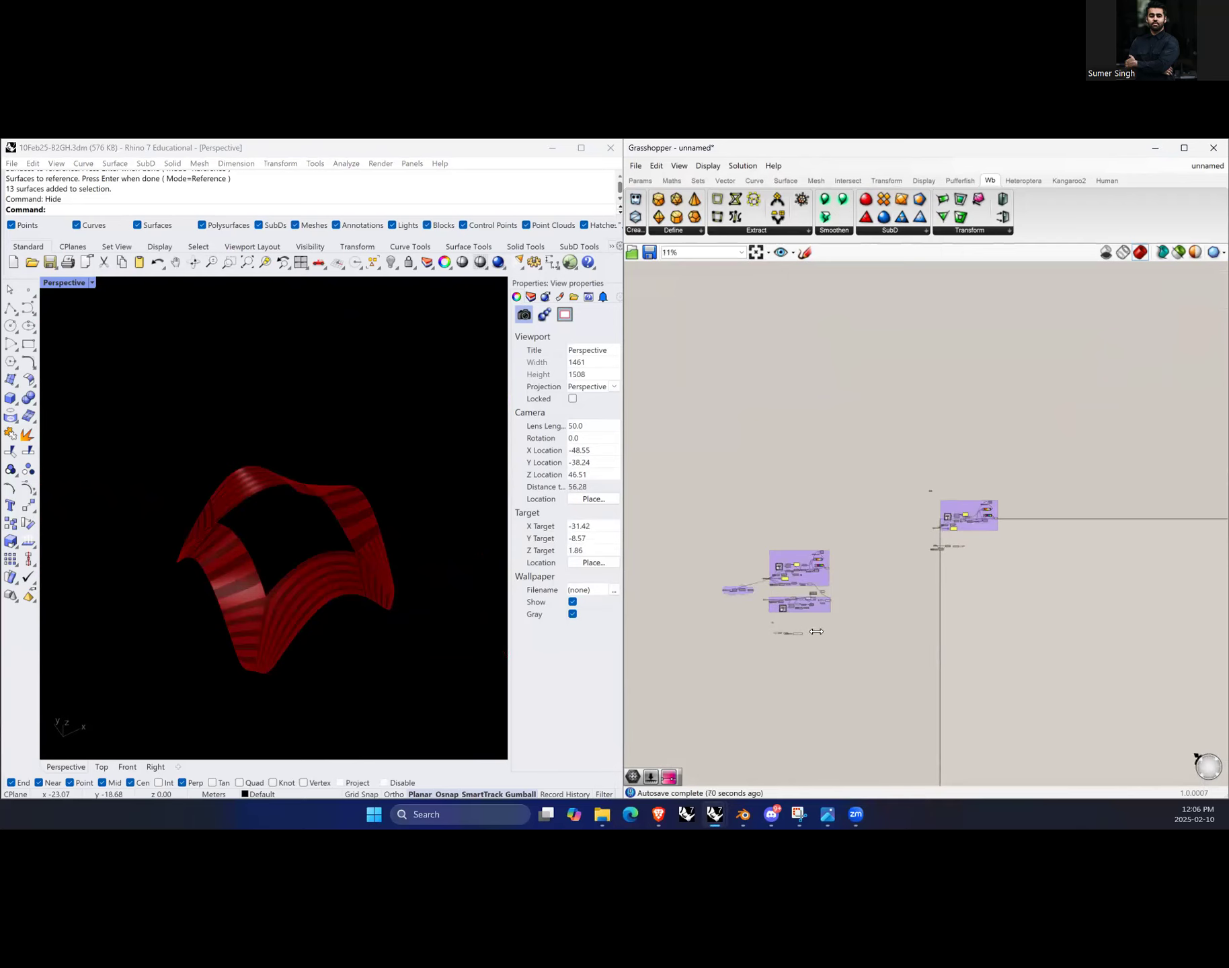
Step: Select the earlier definition groups on the canvas and disable their components
left_click_drag(850, 622, 699, 531)
middle_click(772, 497)
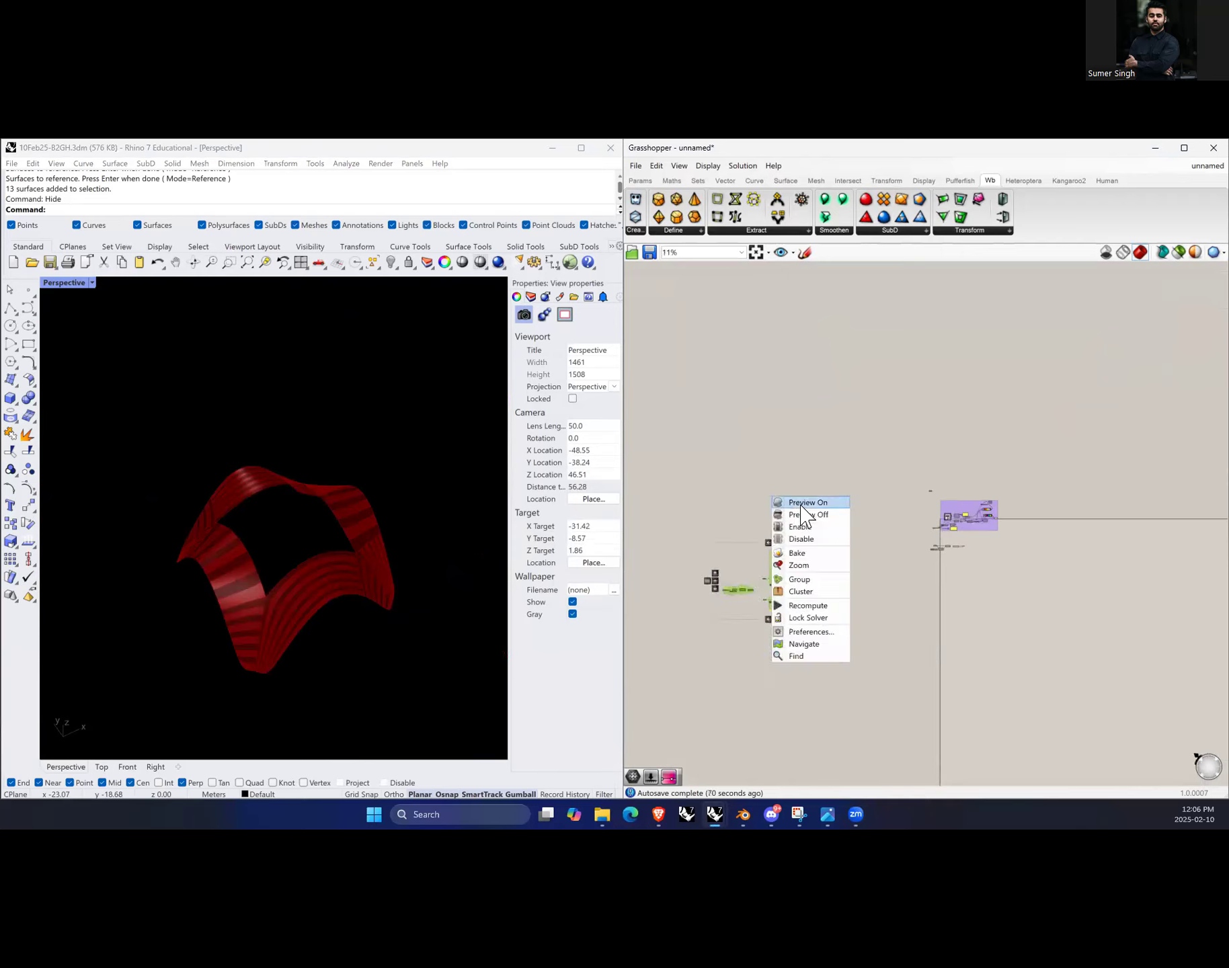
left_click(812, 537)
left_click(823, 489)
Step: Show all the hidden surfaces in the Rhino document
scroll(985, 568, "up", 2)
scroll(986, 577, "up", 10)
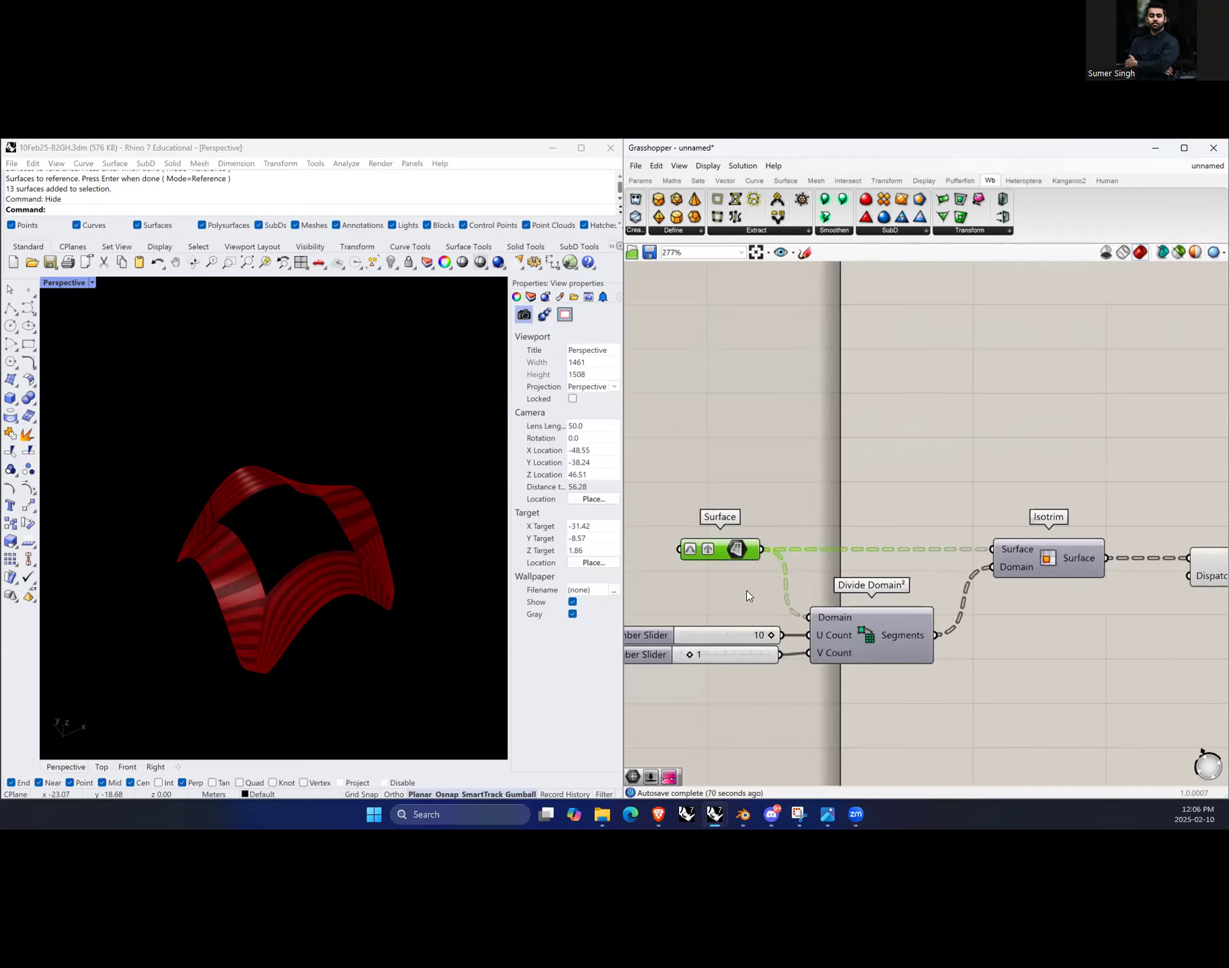
scroll(747, 590, "down", 3)
scroll(316, 628, "up", 3)
right_click_drag(296, 653, 321, 650)
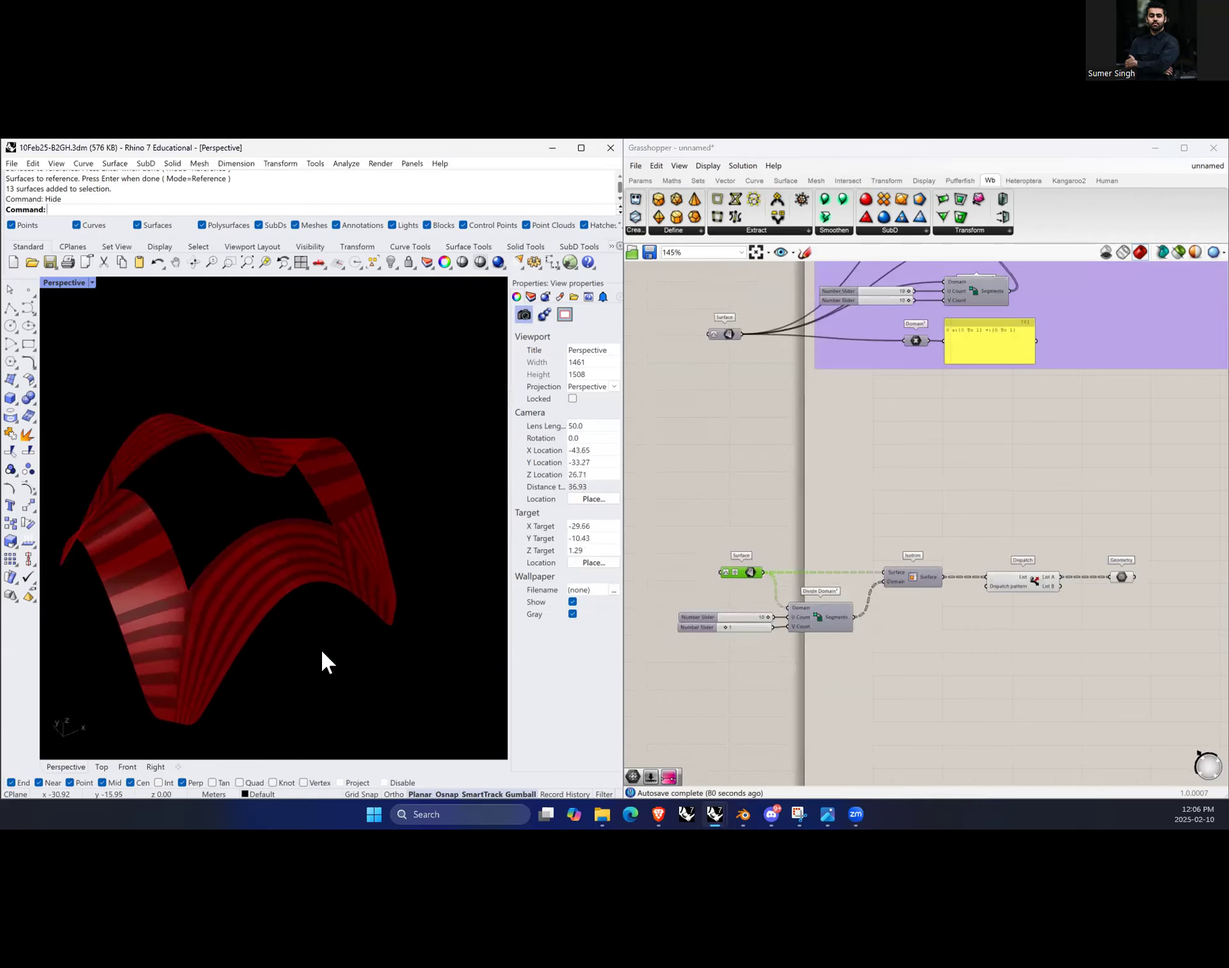
scroll(363, 605, "down", 2)
right_click_drag(382, 589, 378, 597)
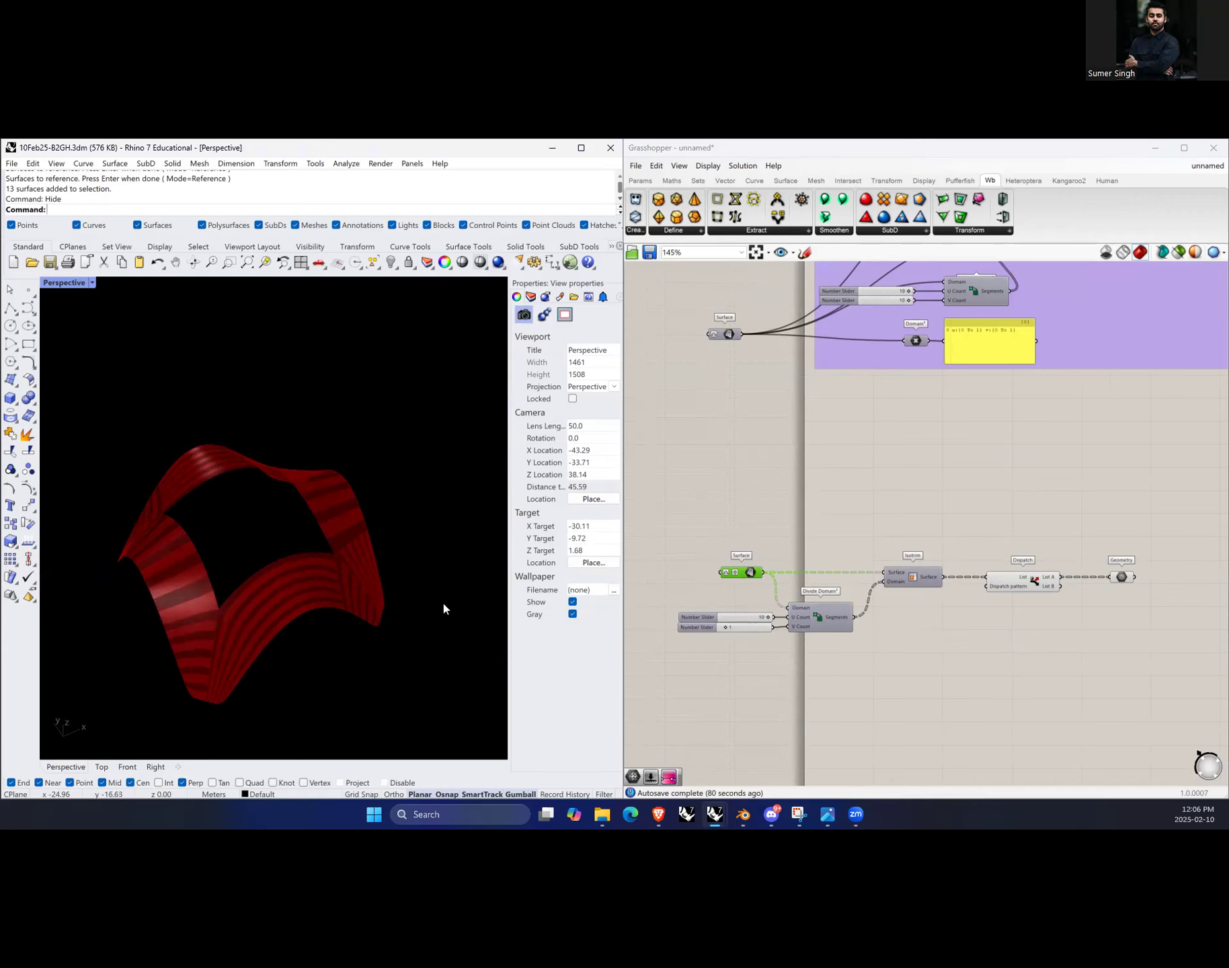
type("show")
key("Return")
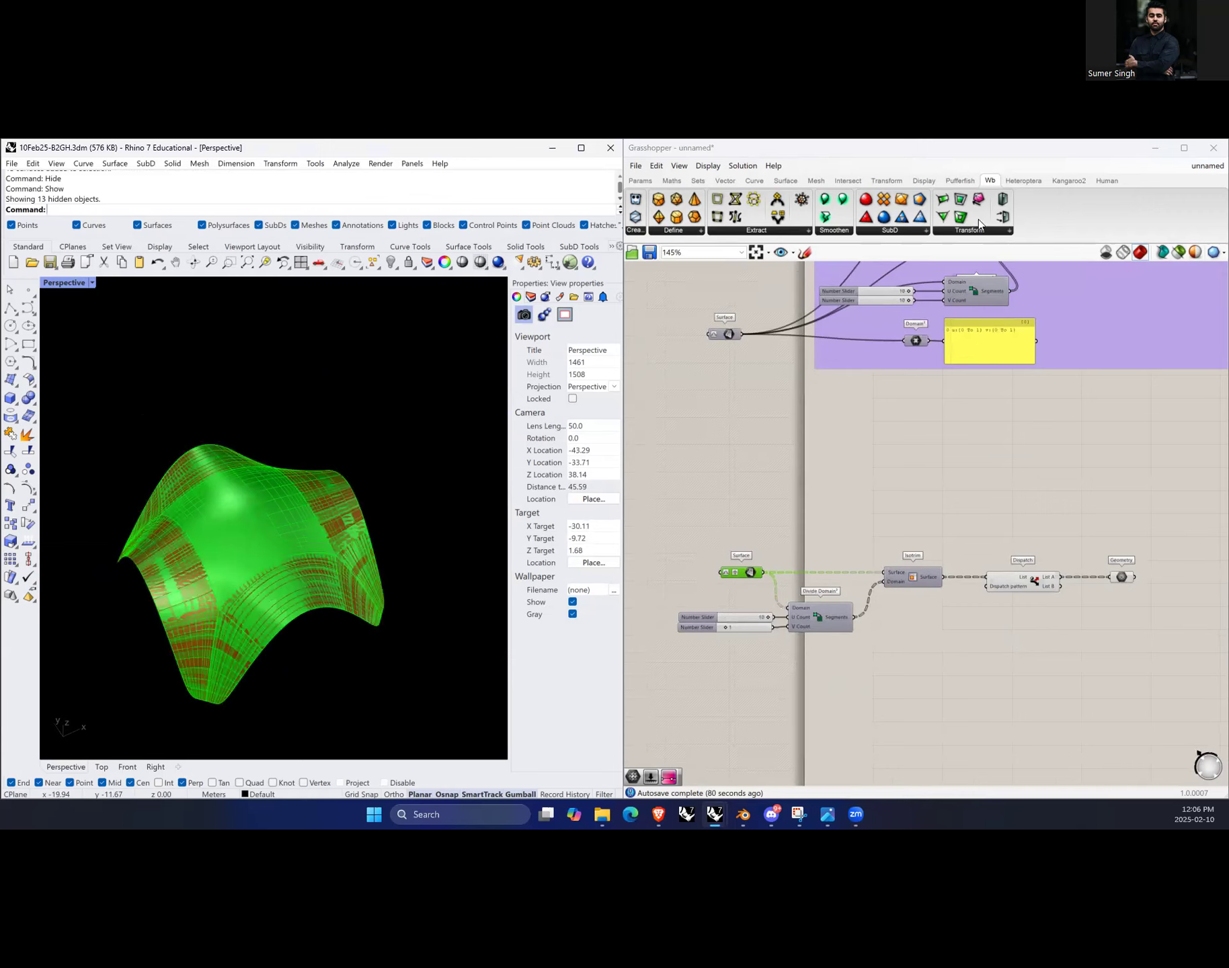
Step: Turn off the Grasshopper preview of the definition's geometry in the Rhino viewport
left_click(950, 156)
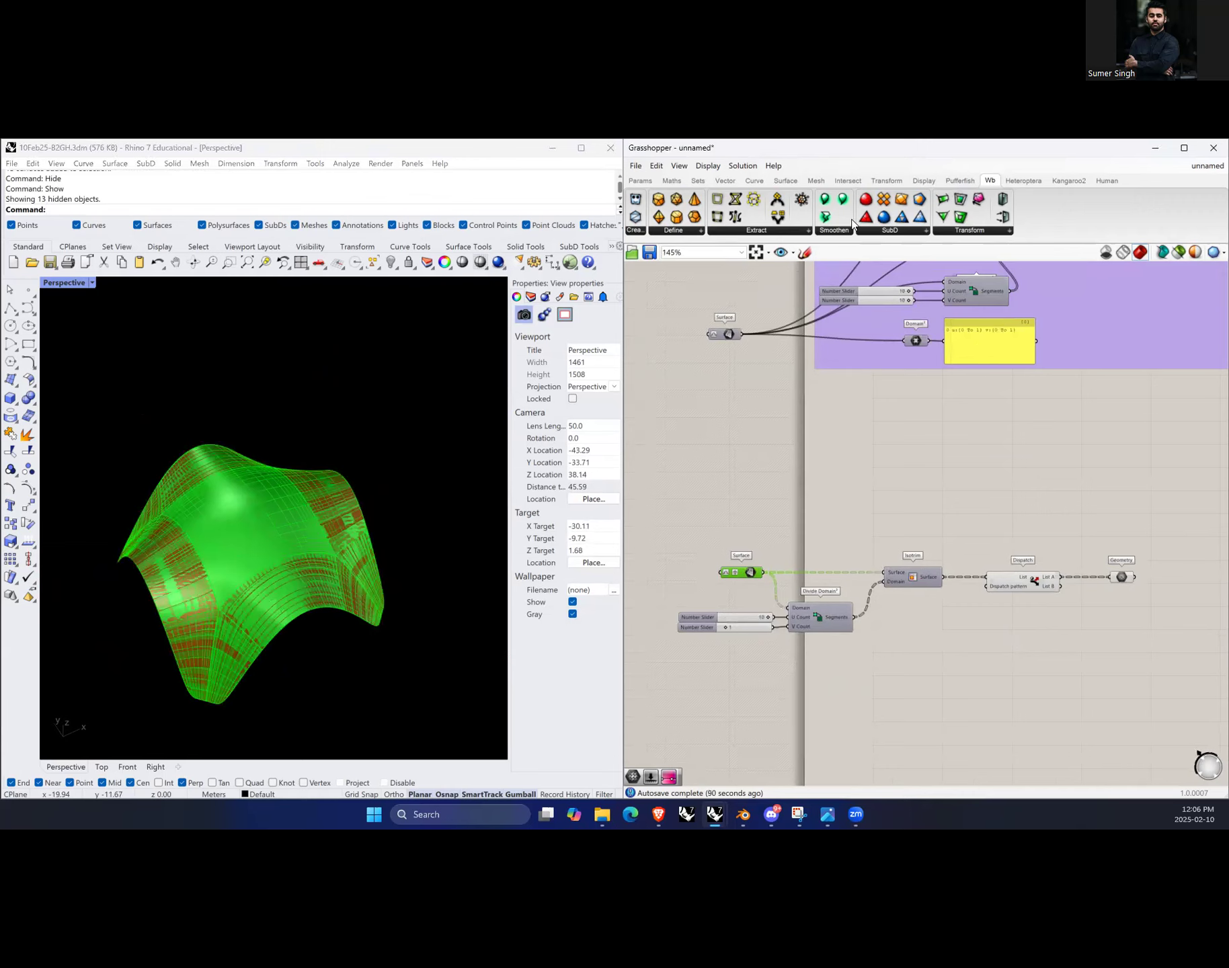
left_click(1180, 254)
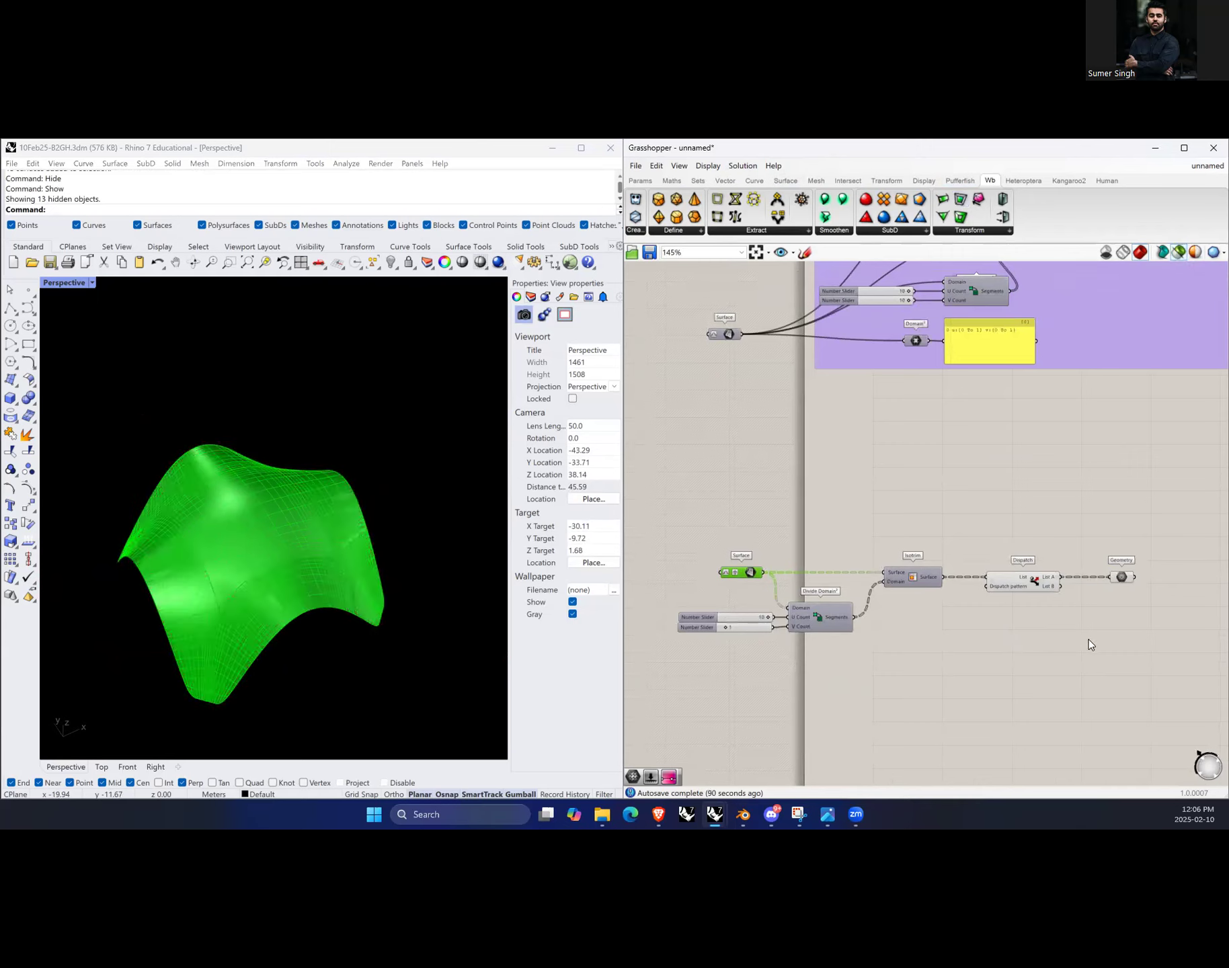
scroll(256, 625, "up", 5)
scroll(289, 585, "down", 3)
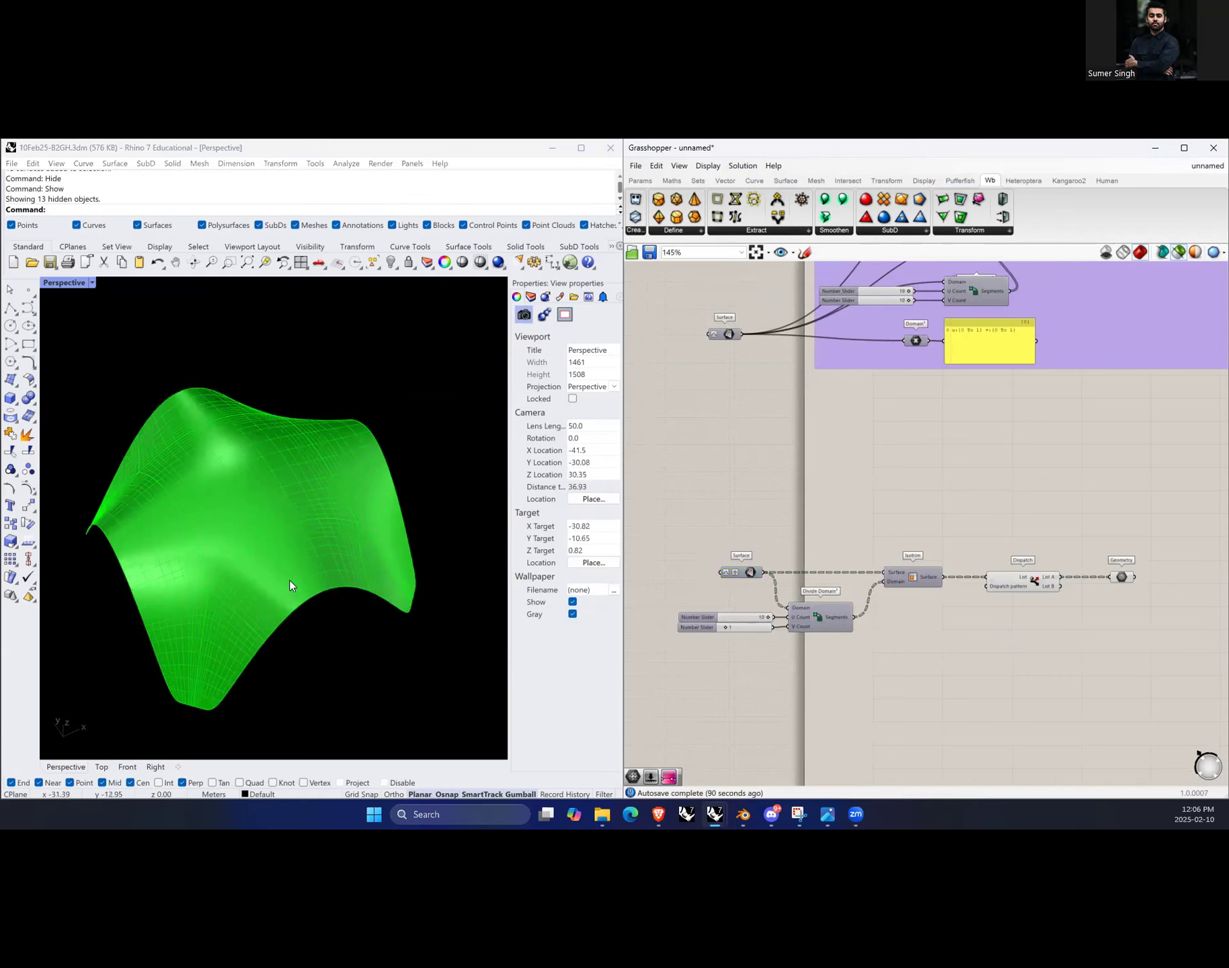
Step: Select all the surfaces and run the Dir command to display their directions
left_click(411, 352)
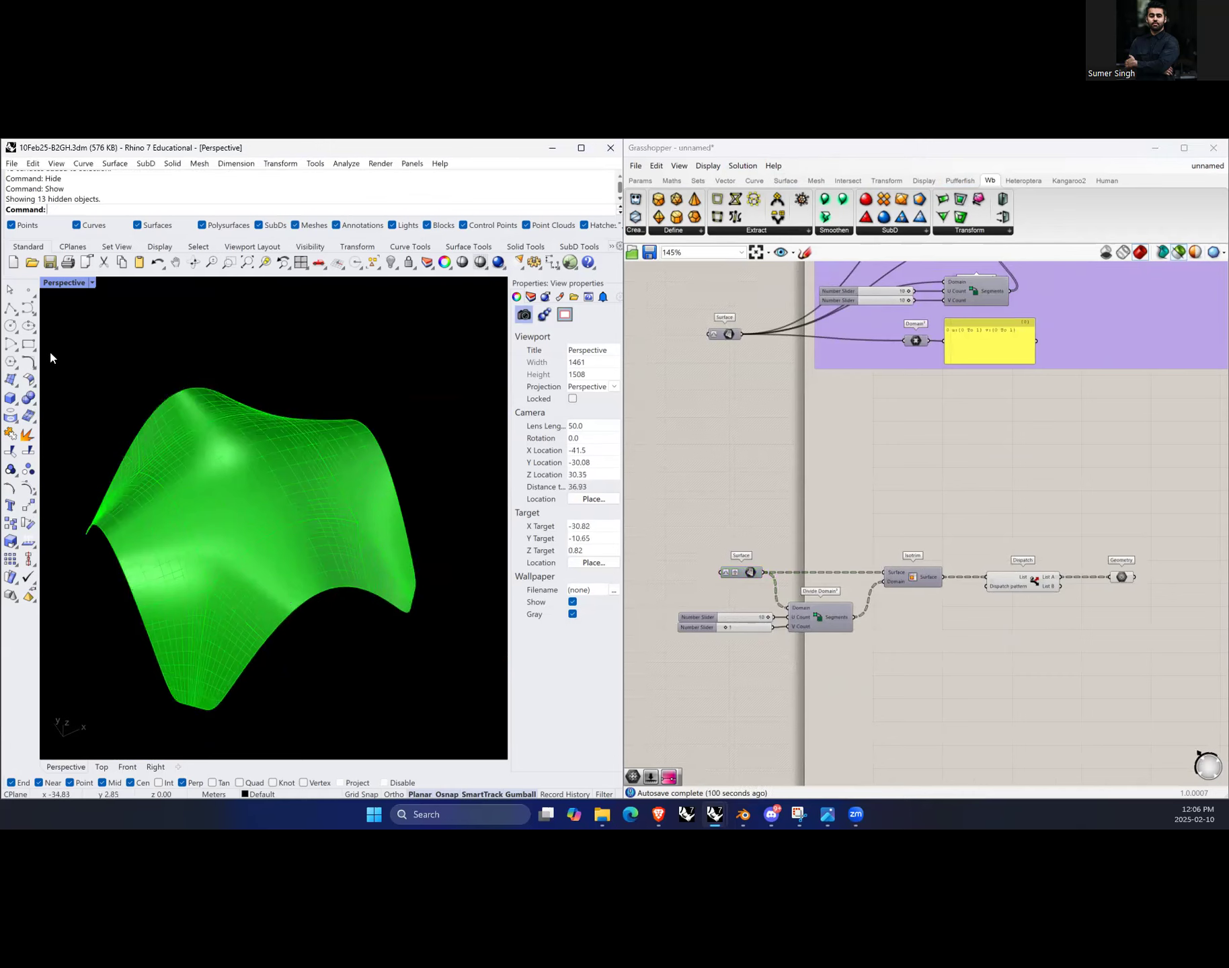
left_click_drag(49, 347, 448, 724)
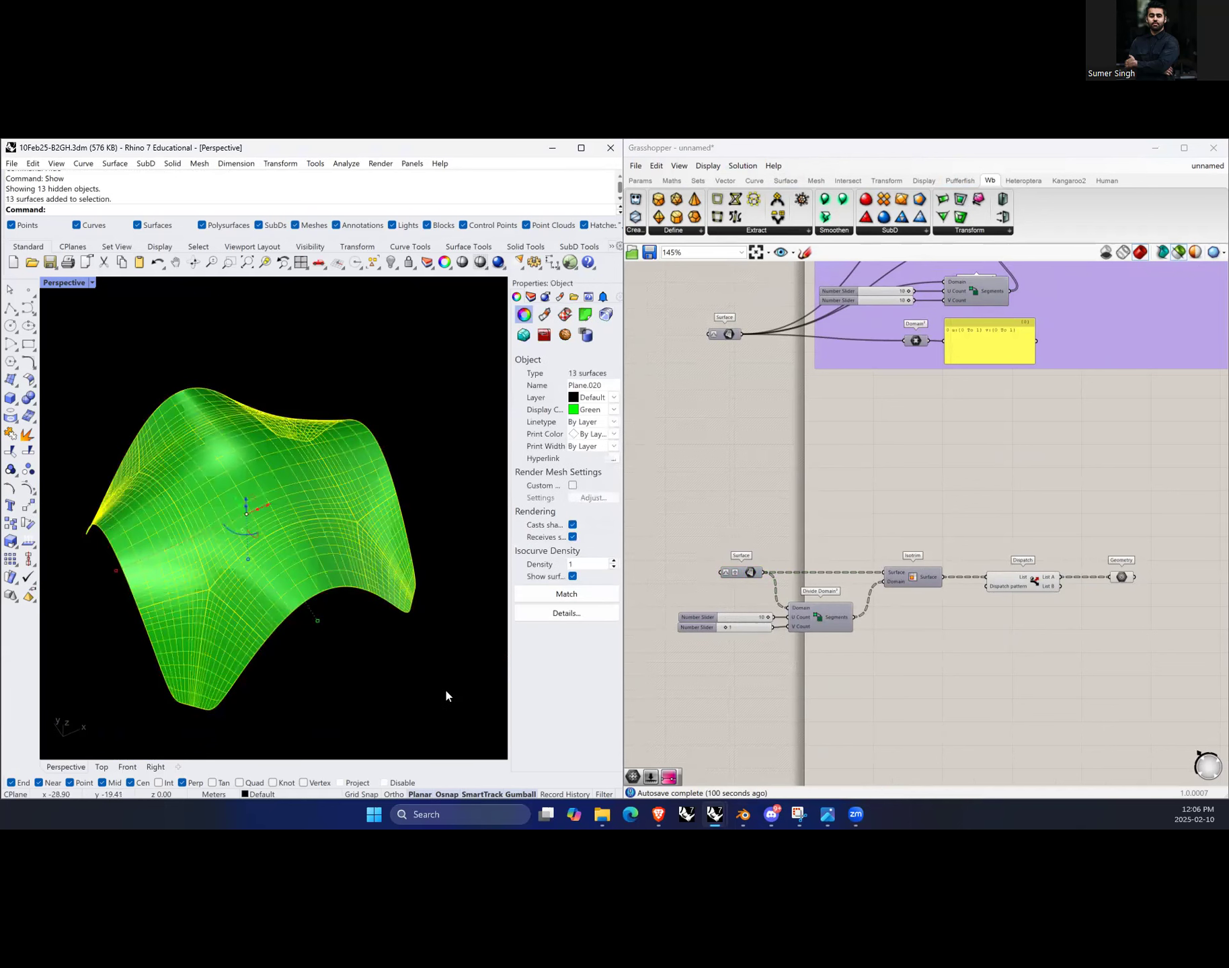
type("Dir")
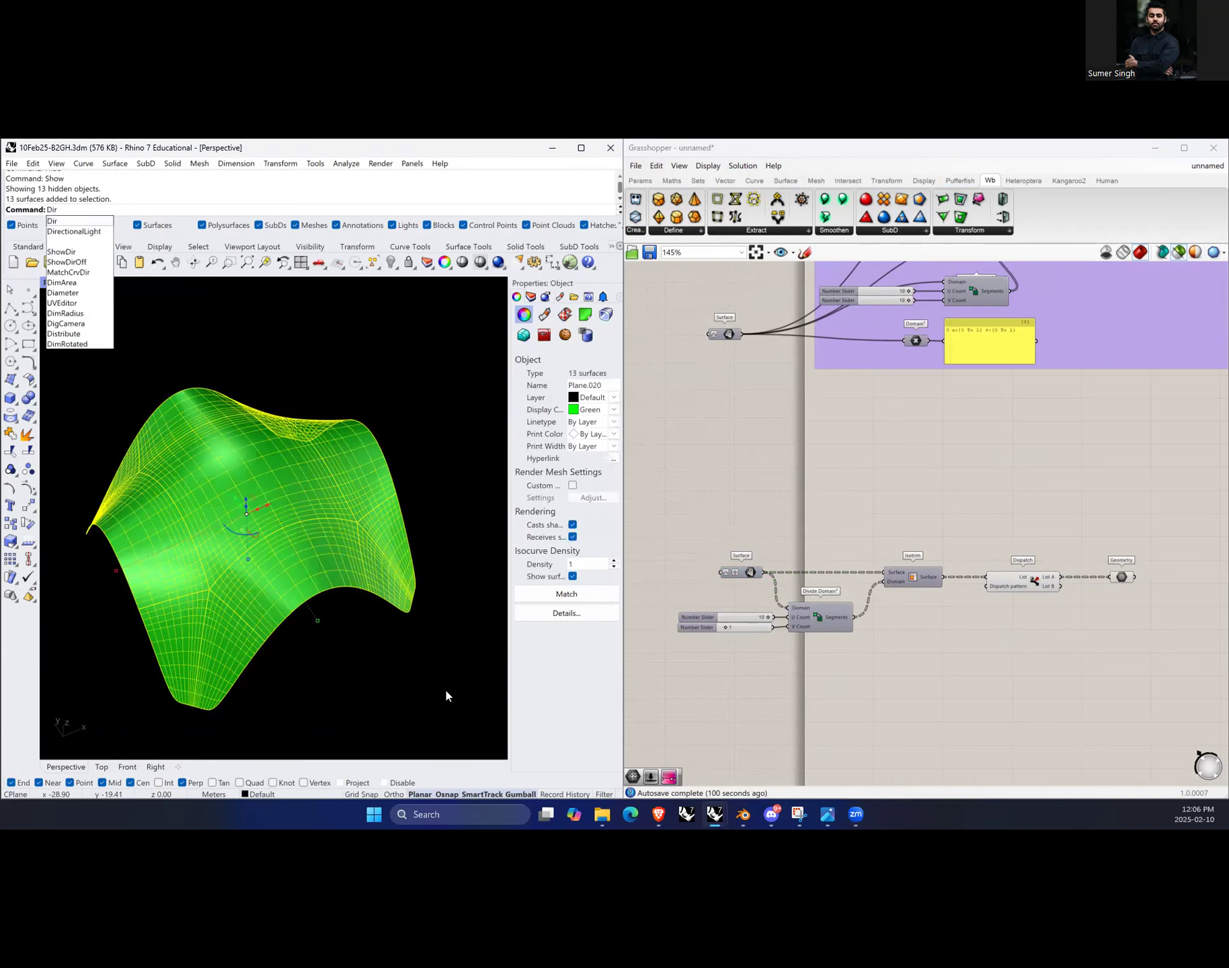
key("Return")
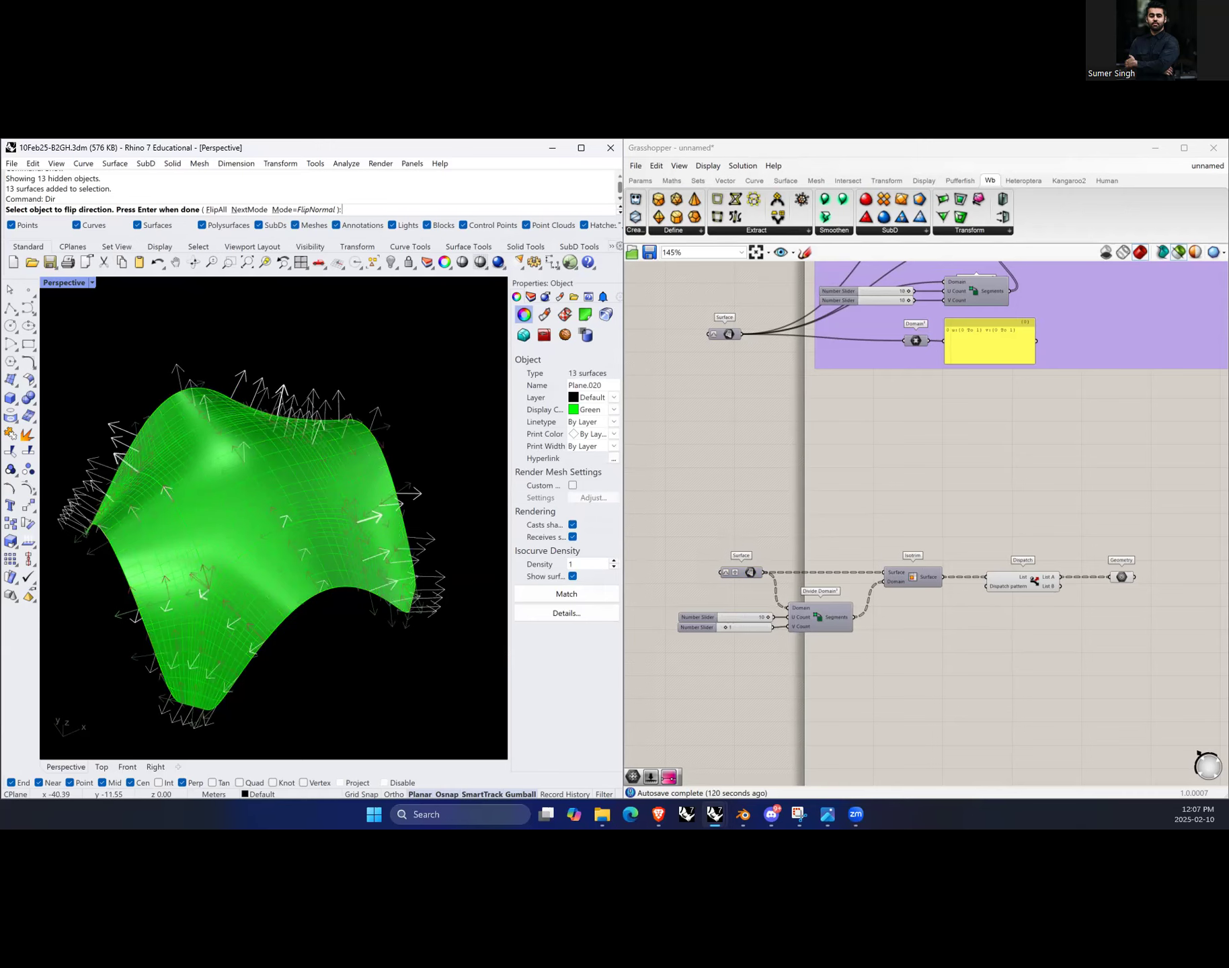
Step: Switch to Discord and open the general channel
mouse_move(772, 817)
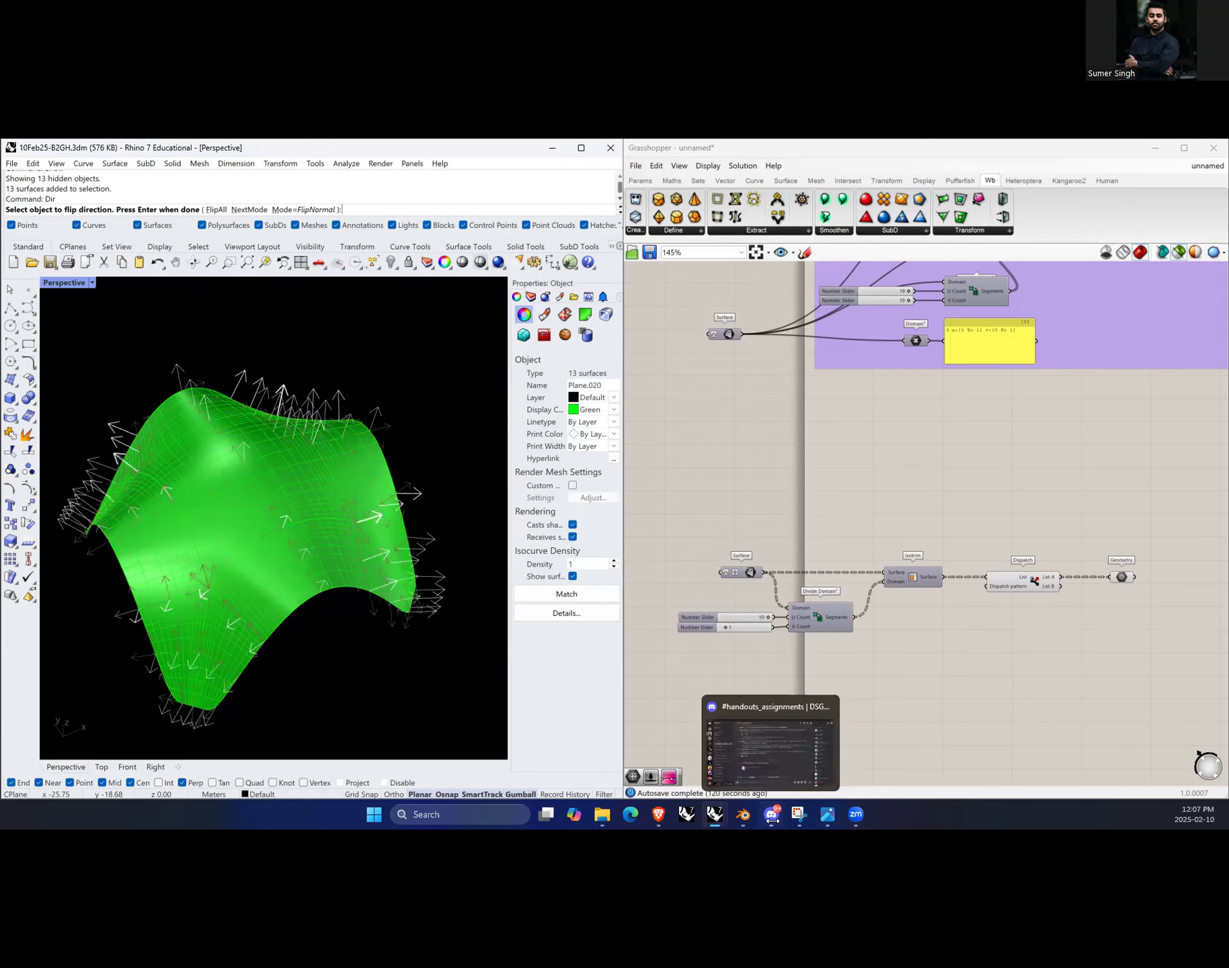
left_click(761, 766)
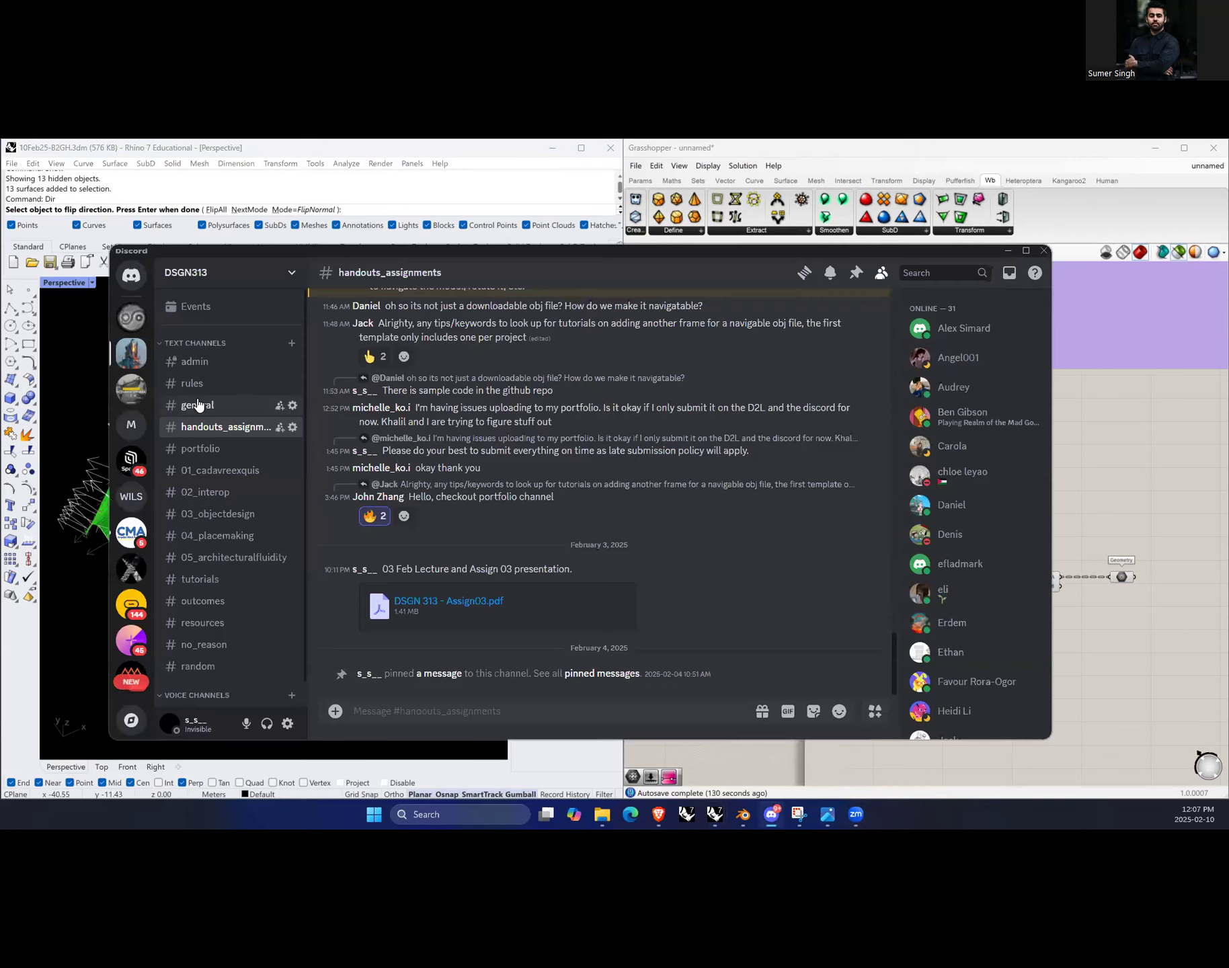
left_click(197, 405)
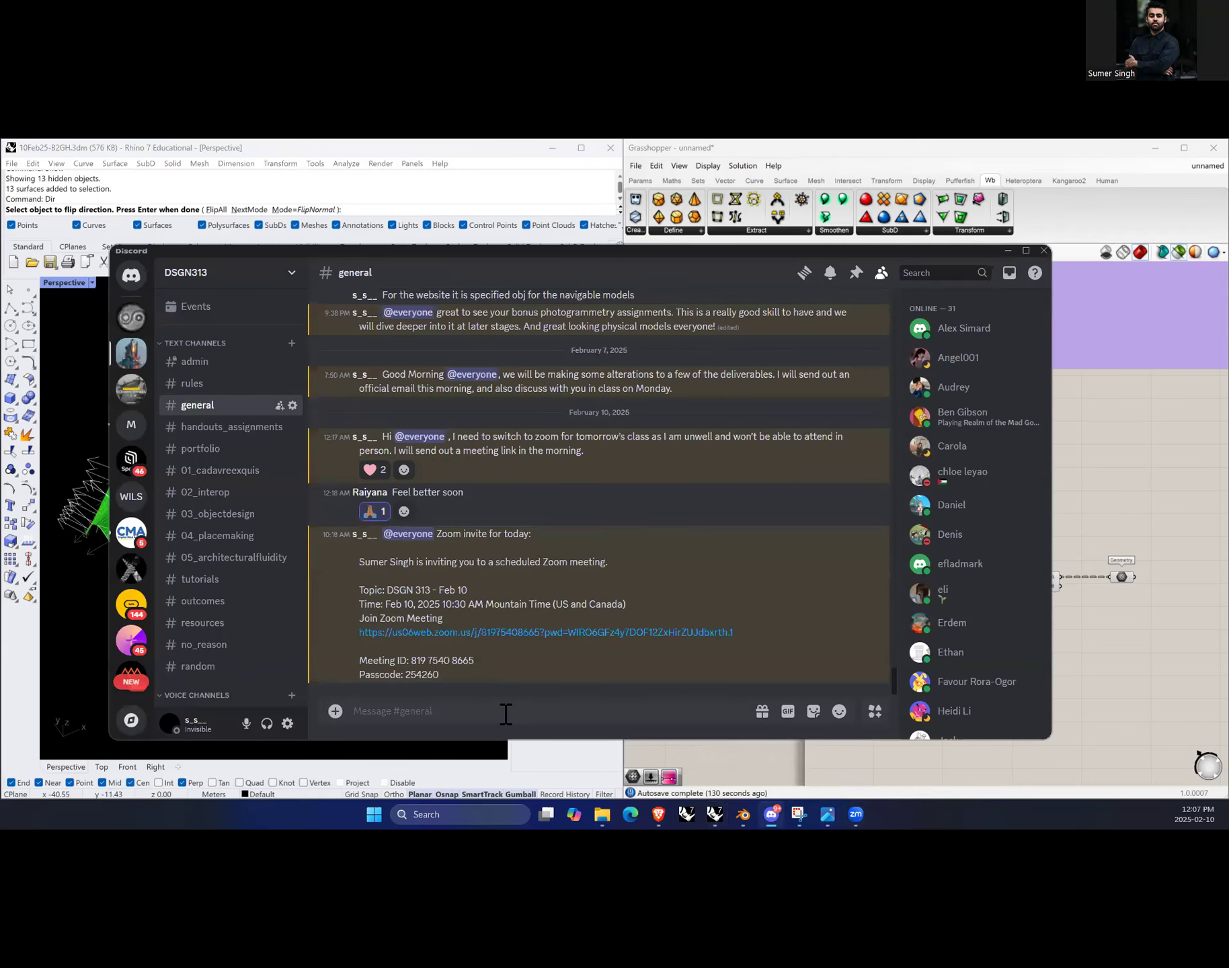
Step: Post a note reading "Swap UV's: Red should be perpendicular to naked edge / Flip U's: White arrows should be pointing inwards / Flip V's: White arrows pointing Right to Left", then minimize Discord
type("Swap UV's: Red shpoould be perpendicular to naked edge")
key("shift+Return")
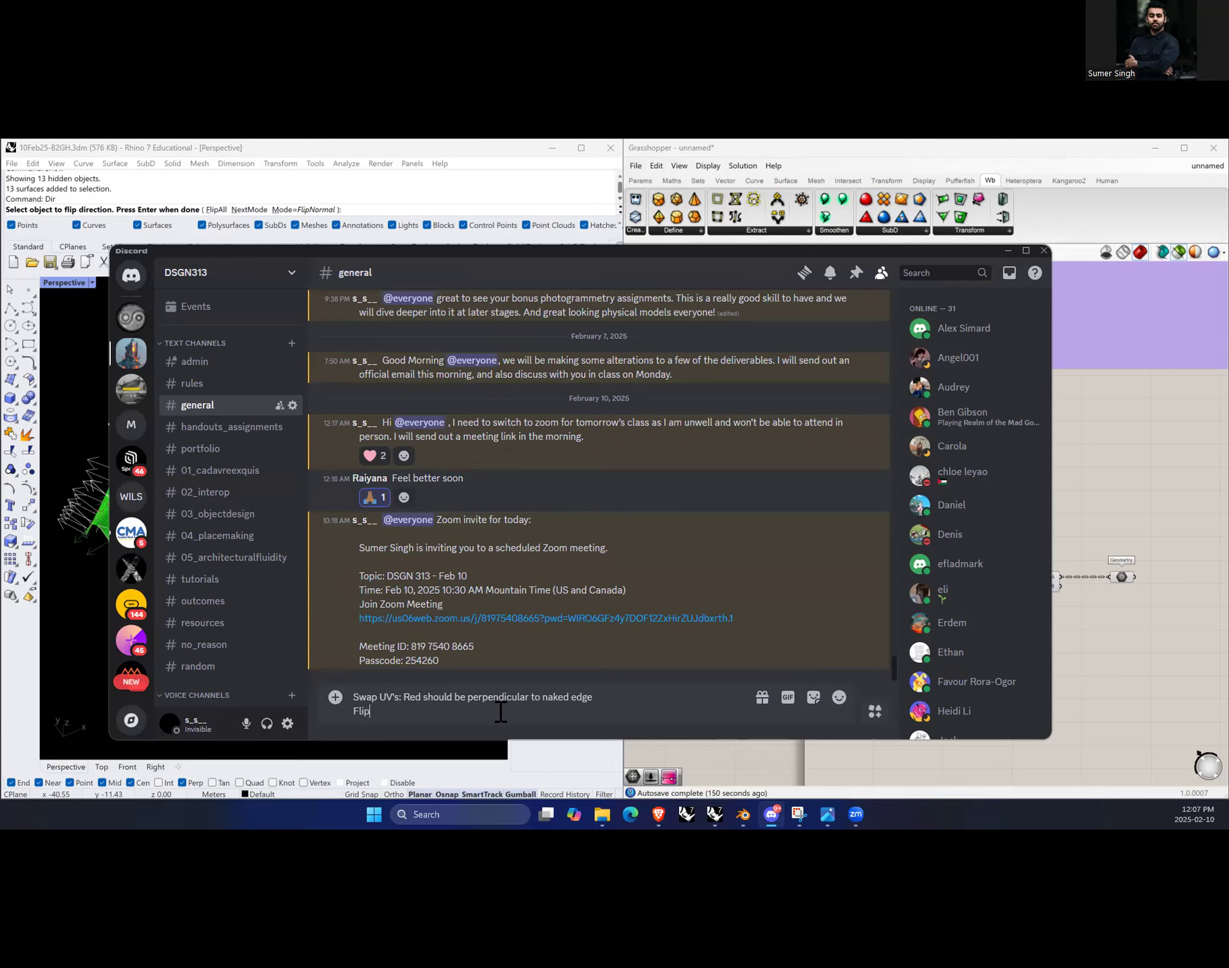
type("Flip U's: White arrows should be pointing inwards")
key("shift+Return")
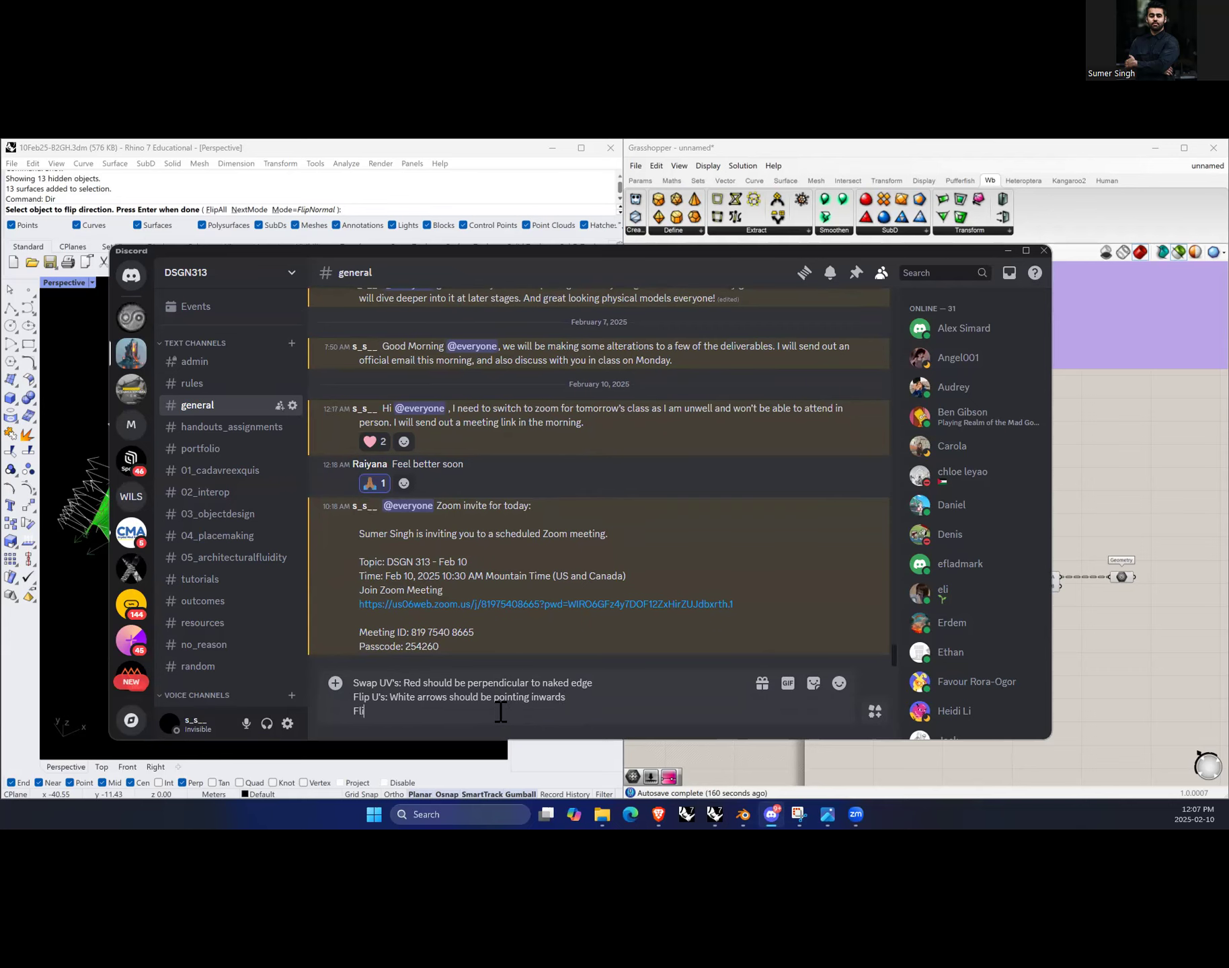
type("Flip V's: White arrows pointing Right to Lef")
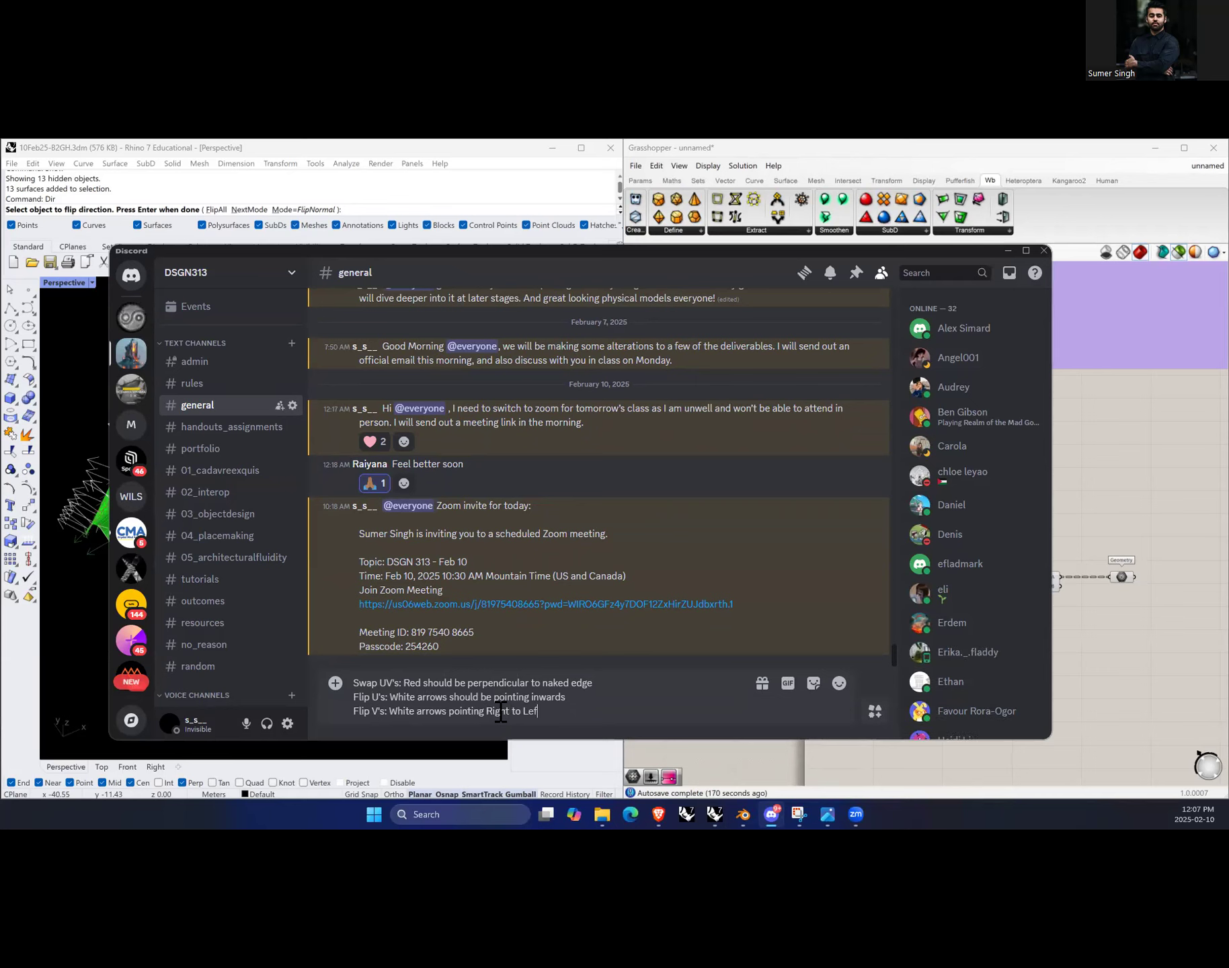
type("t")
key("Return")
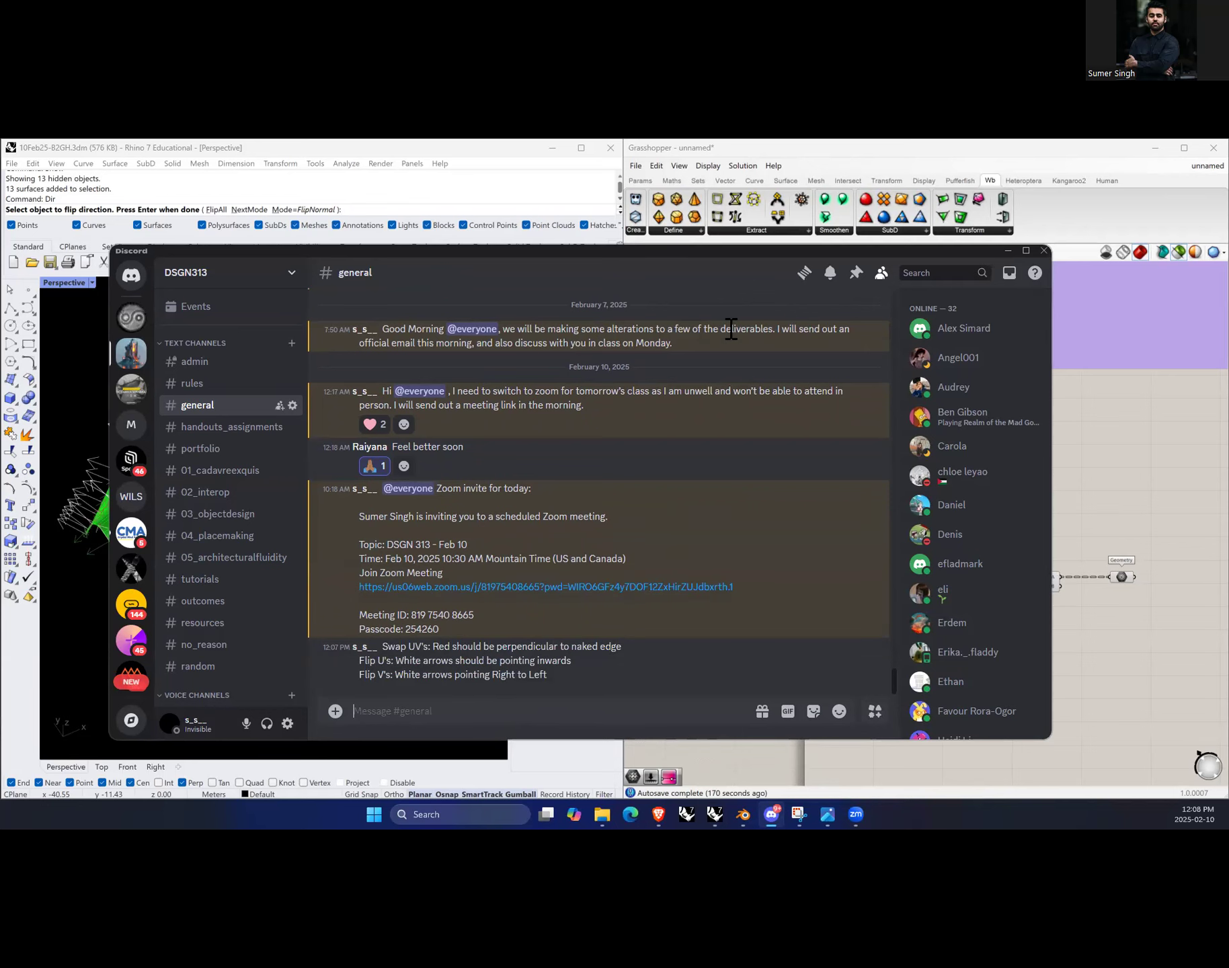
left_click_drag(757, 250, 694, 259)
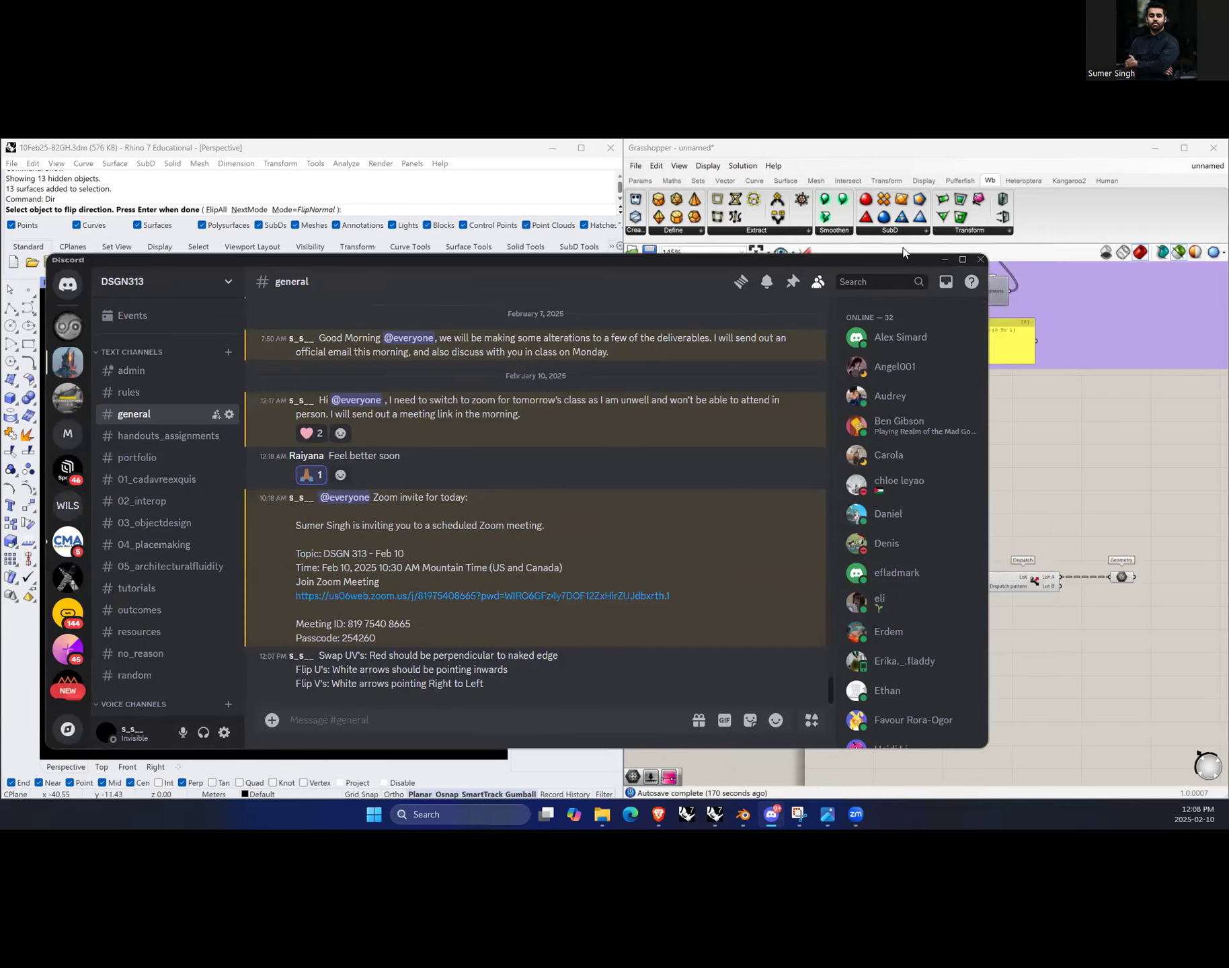
left_click(946, 260)
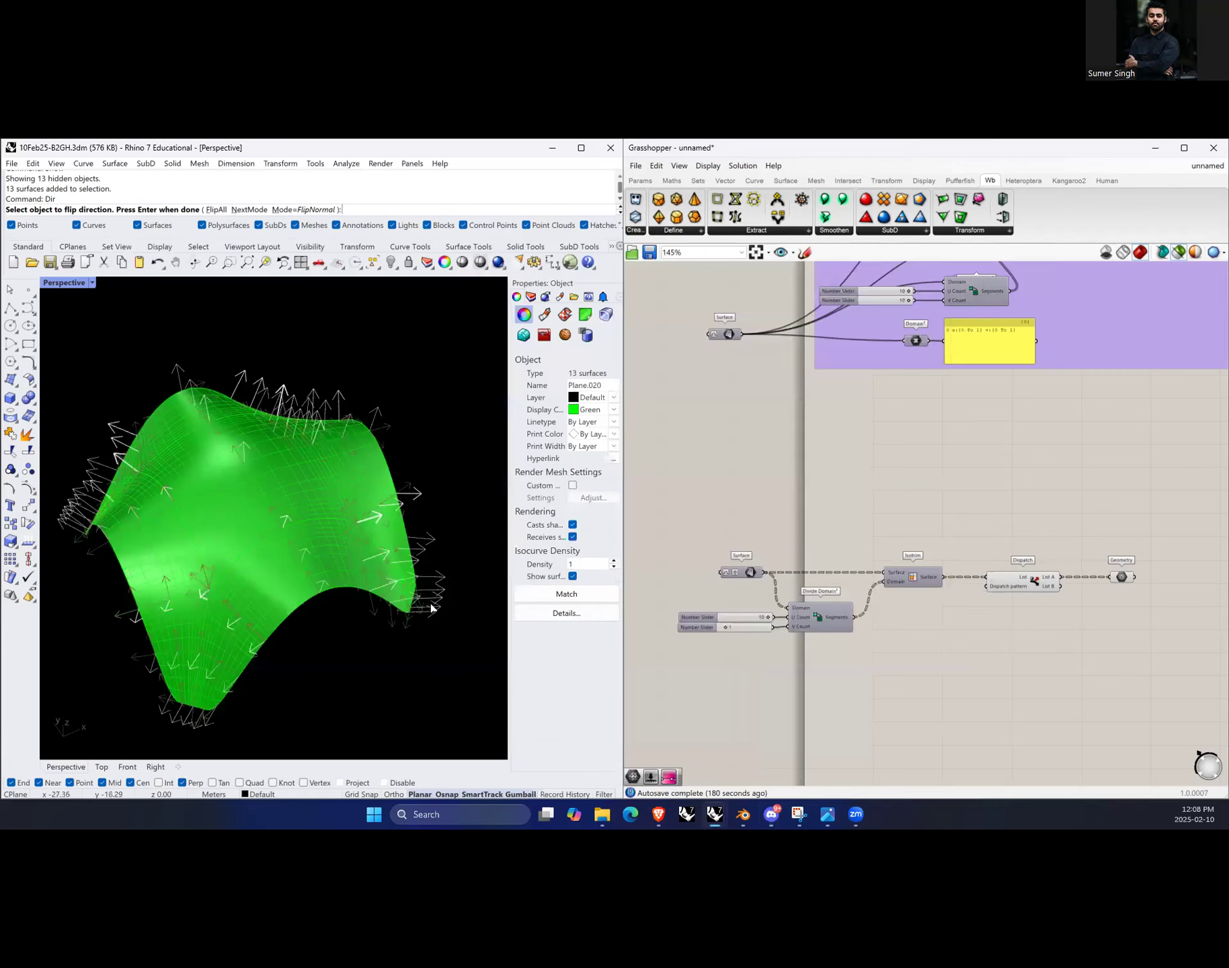
Step: Switch the Dir command to SwapUV mode
right_click_drag(431, 607, 377, 524)
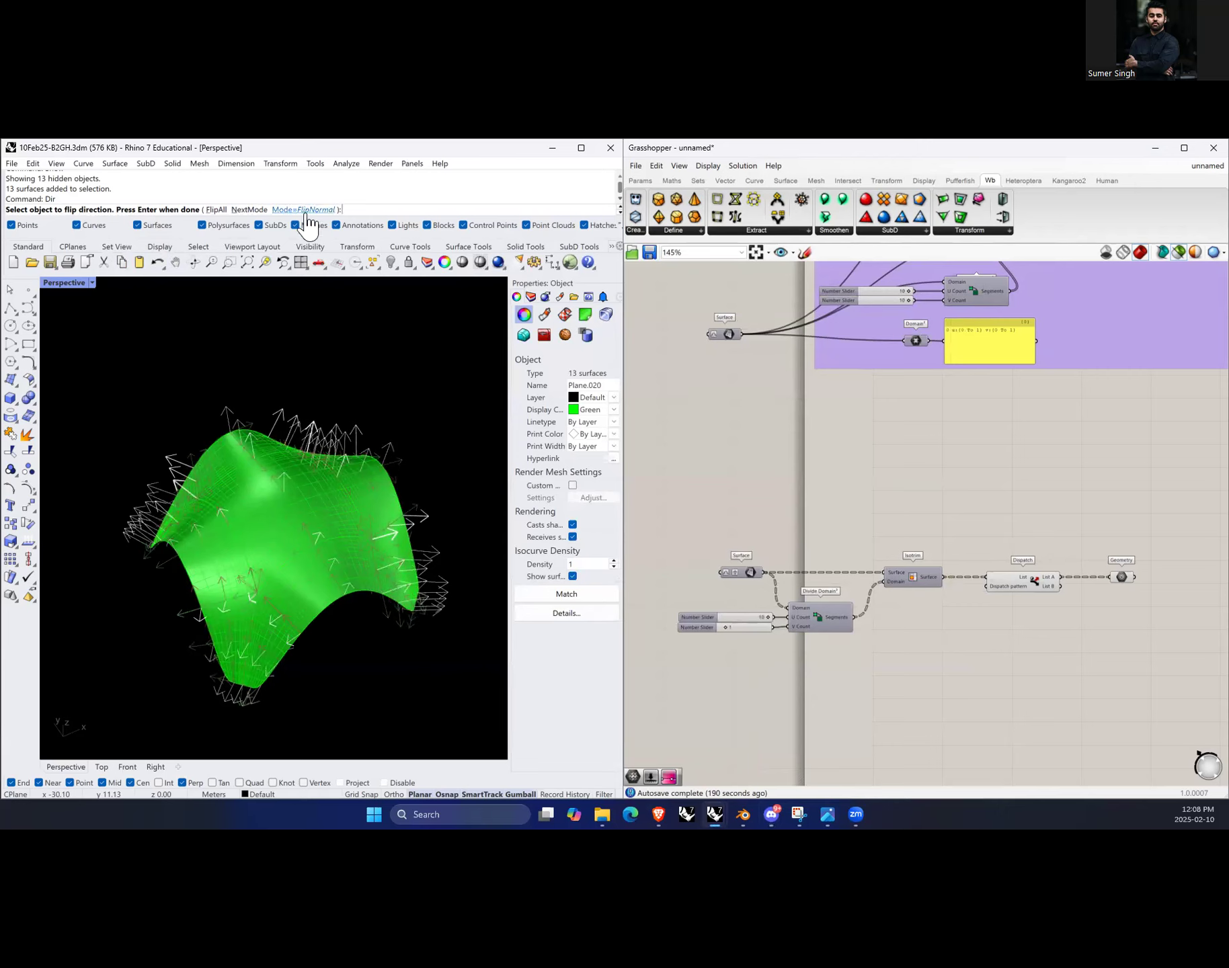
right_click_drag(275, 562, 384, 609)
right_click_drag(225, 447, 215, 484)
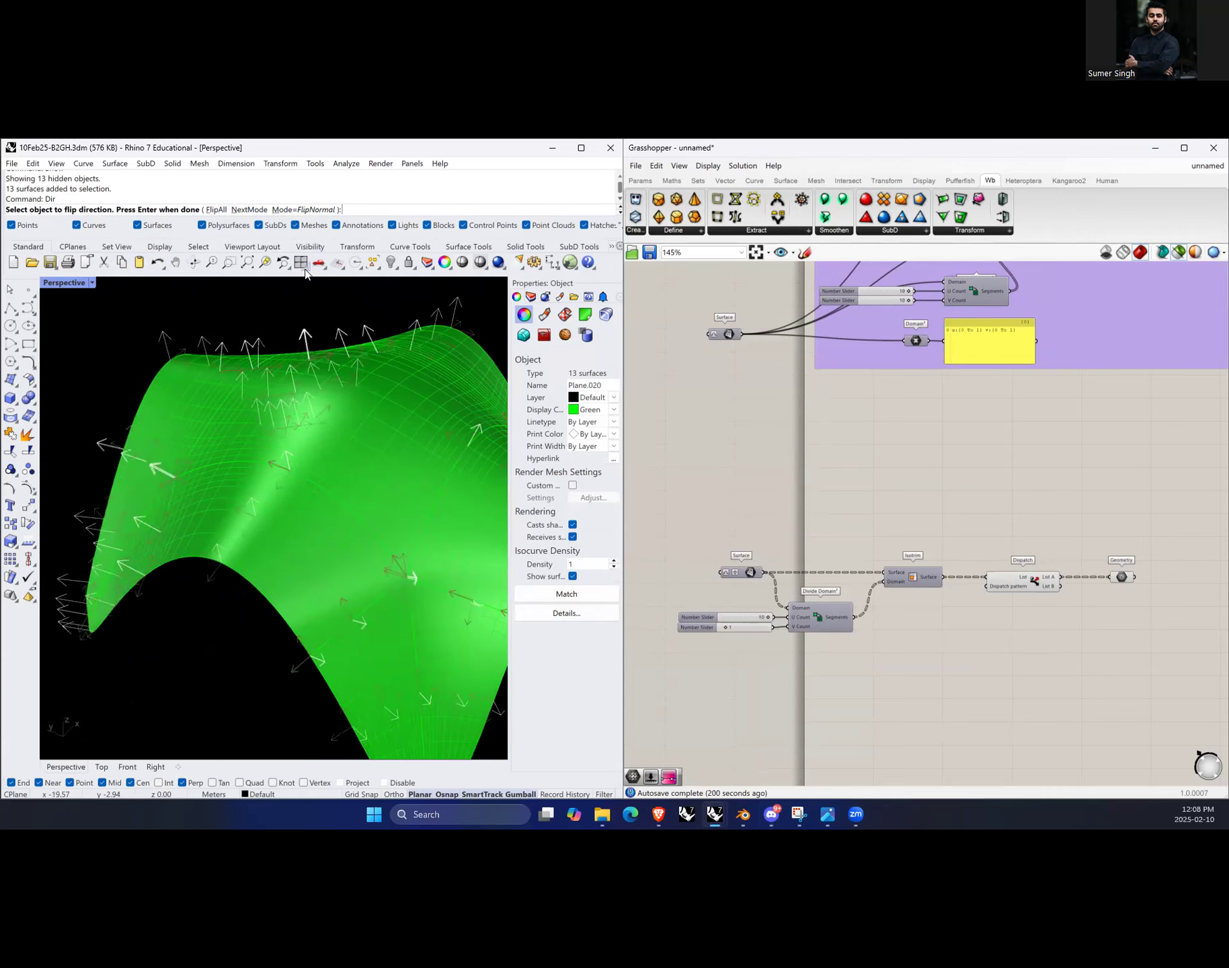
left_click(259, 211)
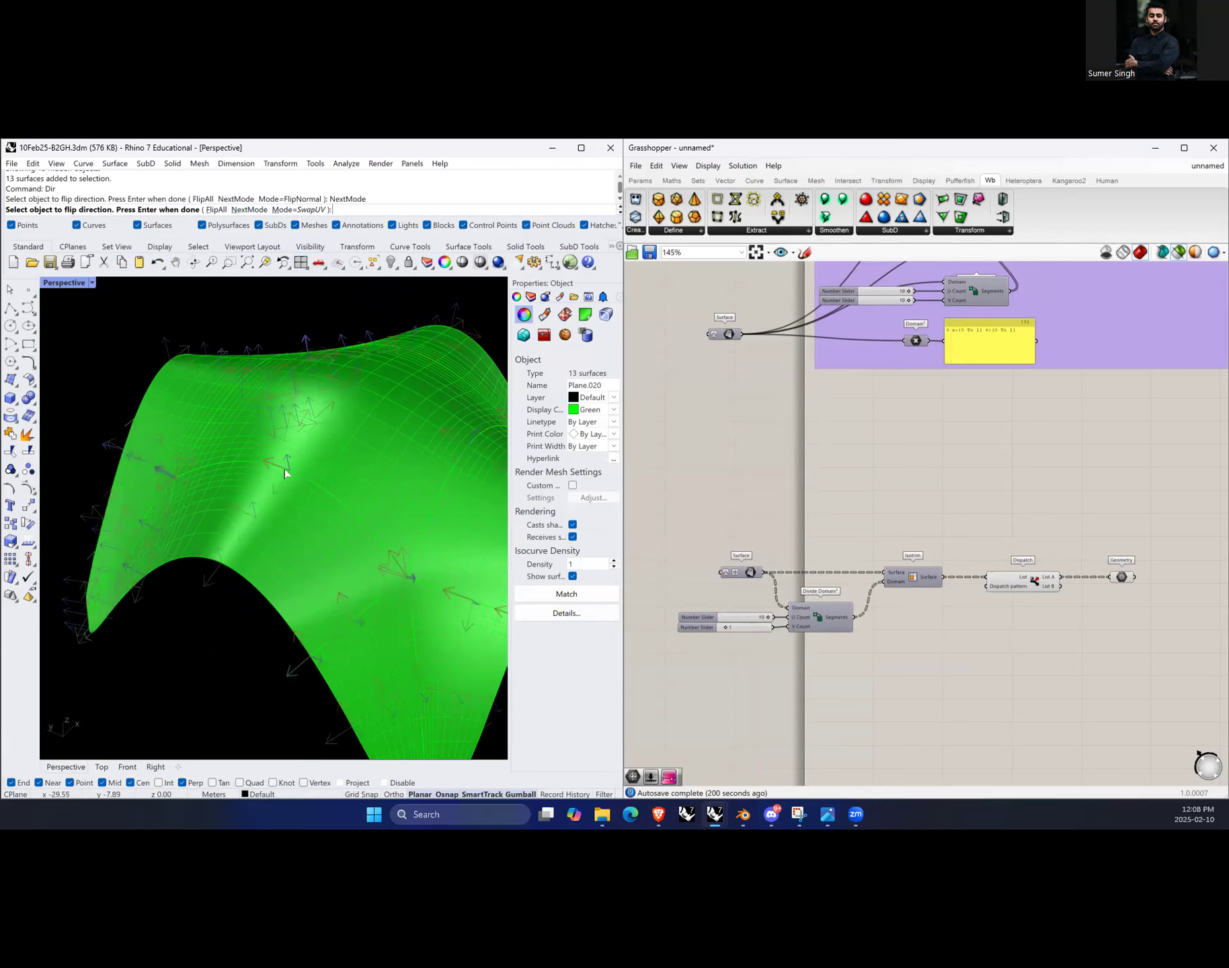
Step: Zoom and orbit around the surfaces to examine their direction arrows
scroll(242, 534, "down", 3)
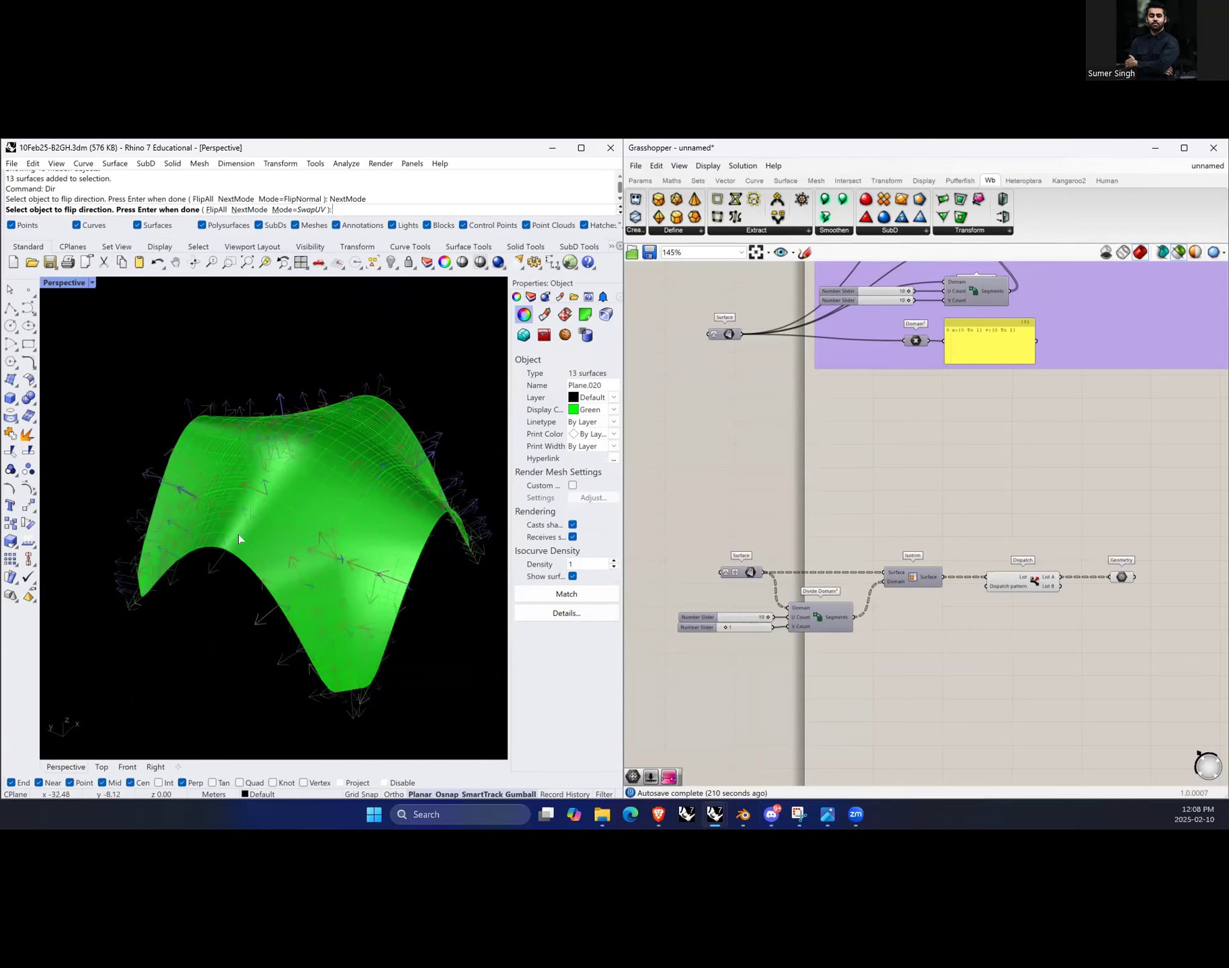
right_click_drag(477, 547, 417, 562)
scroll(327, 597, "up", 5)
right_click_drag(330, 581, 319, 575)
scroll(167, 513, "up", 3)
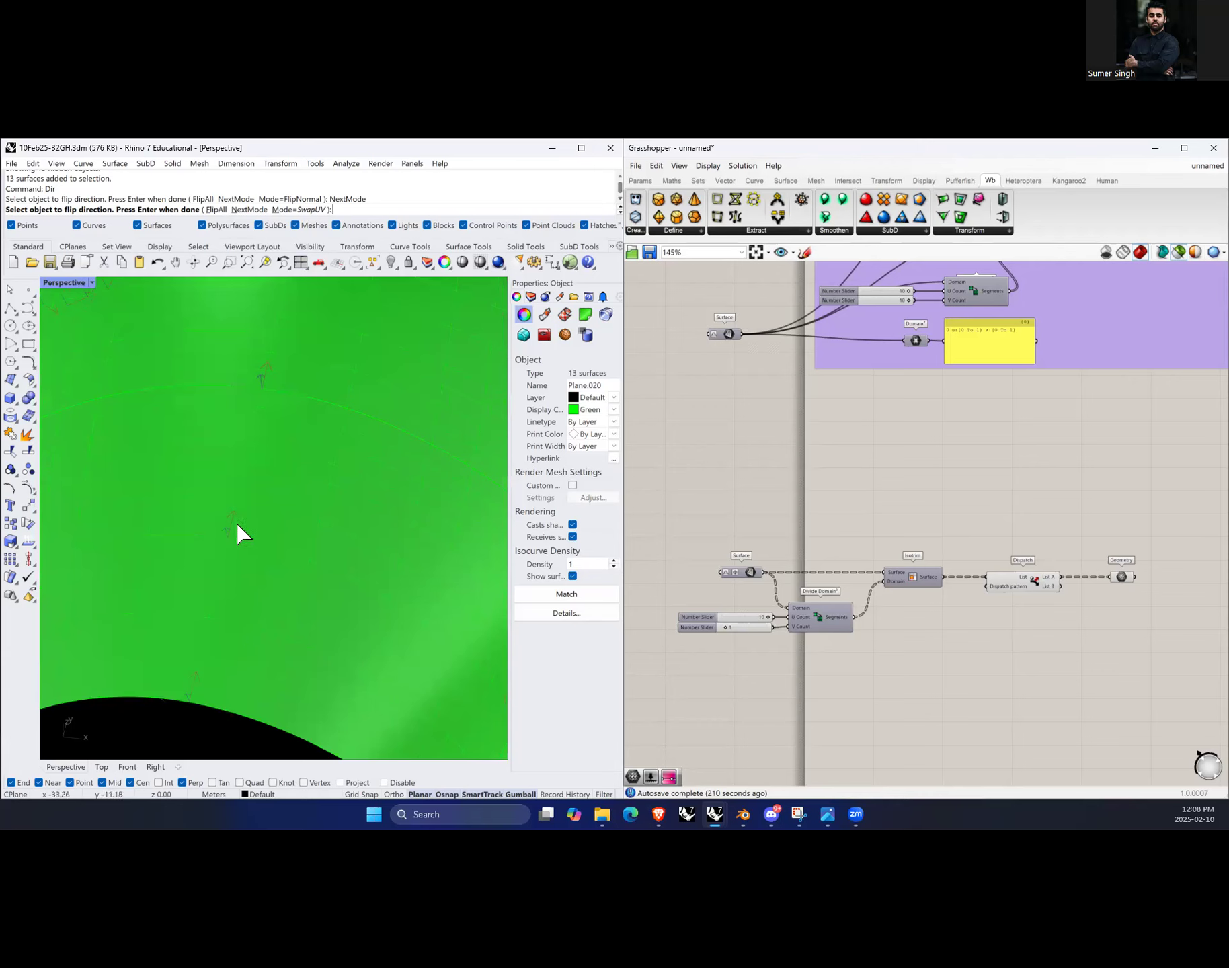
scroll(254, 662, "down", 3)
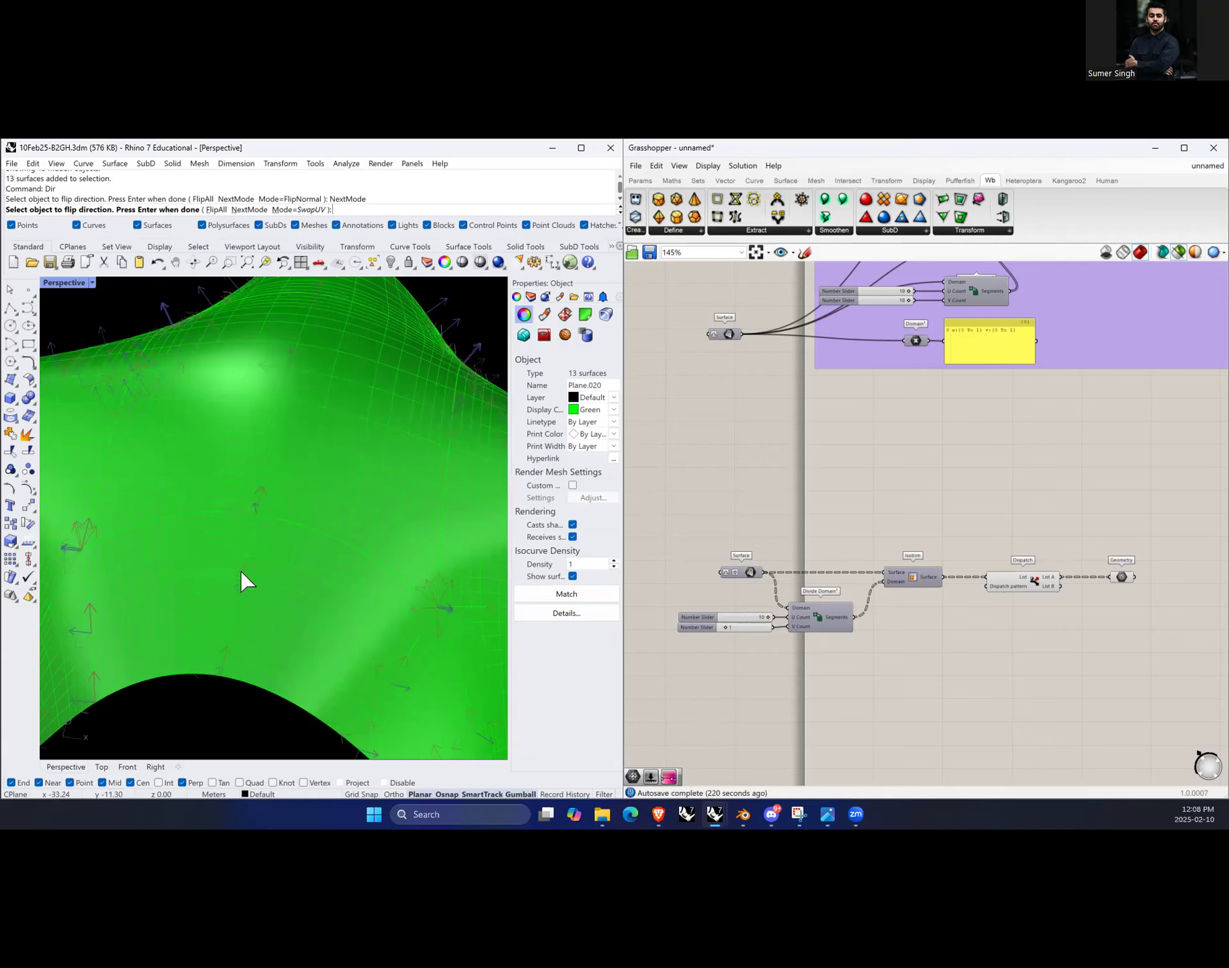
right_click_drag(197, 535, 364, 604)
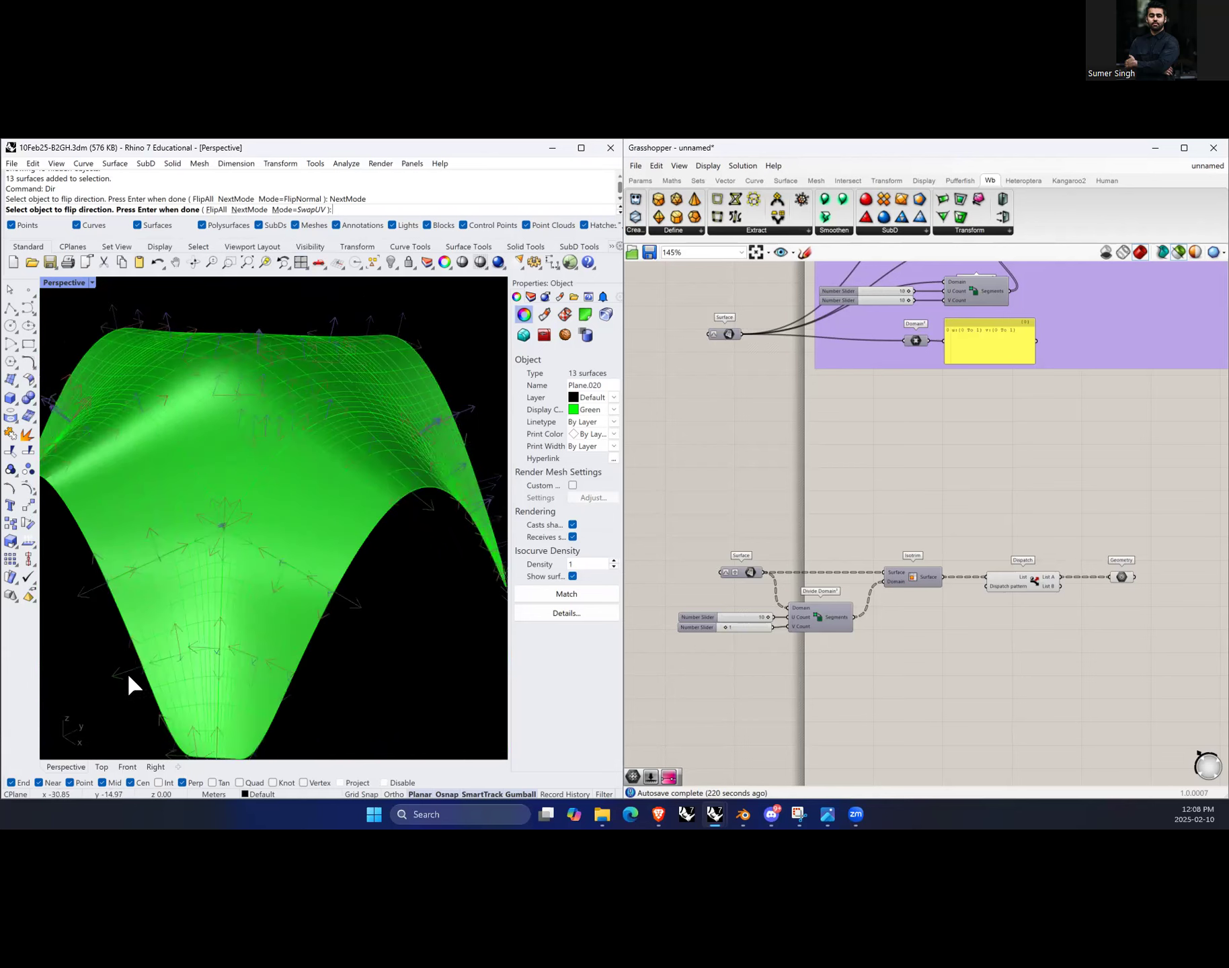
scroll(101, 684, "up", 5)
scroll(250, 446, "up", 6)
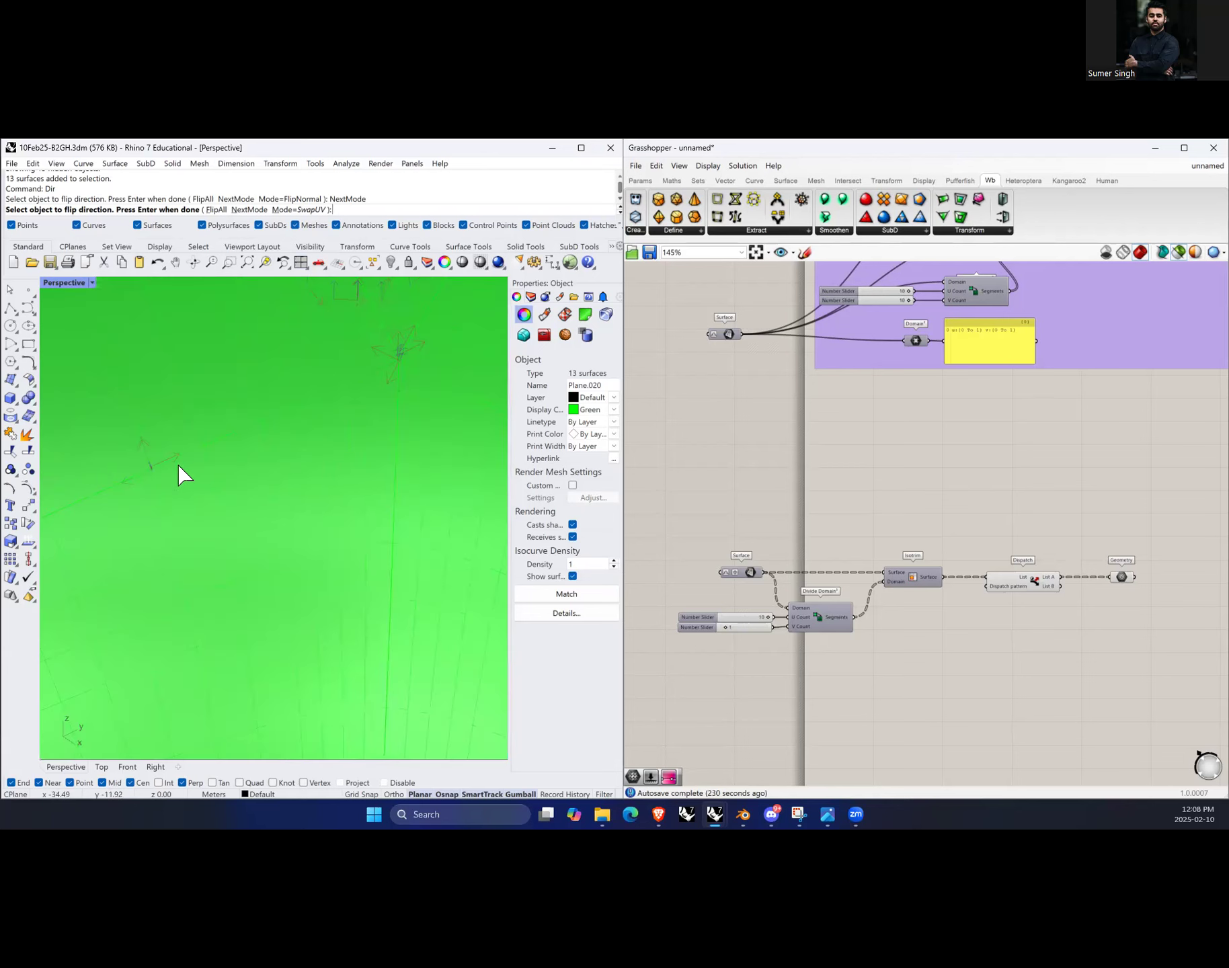
scroll(184, 468, "down", 6)
right_click_drag(198, 497, 470, 584)
scroll(444, 572, "down", 2)
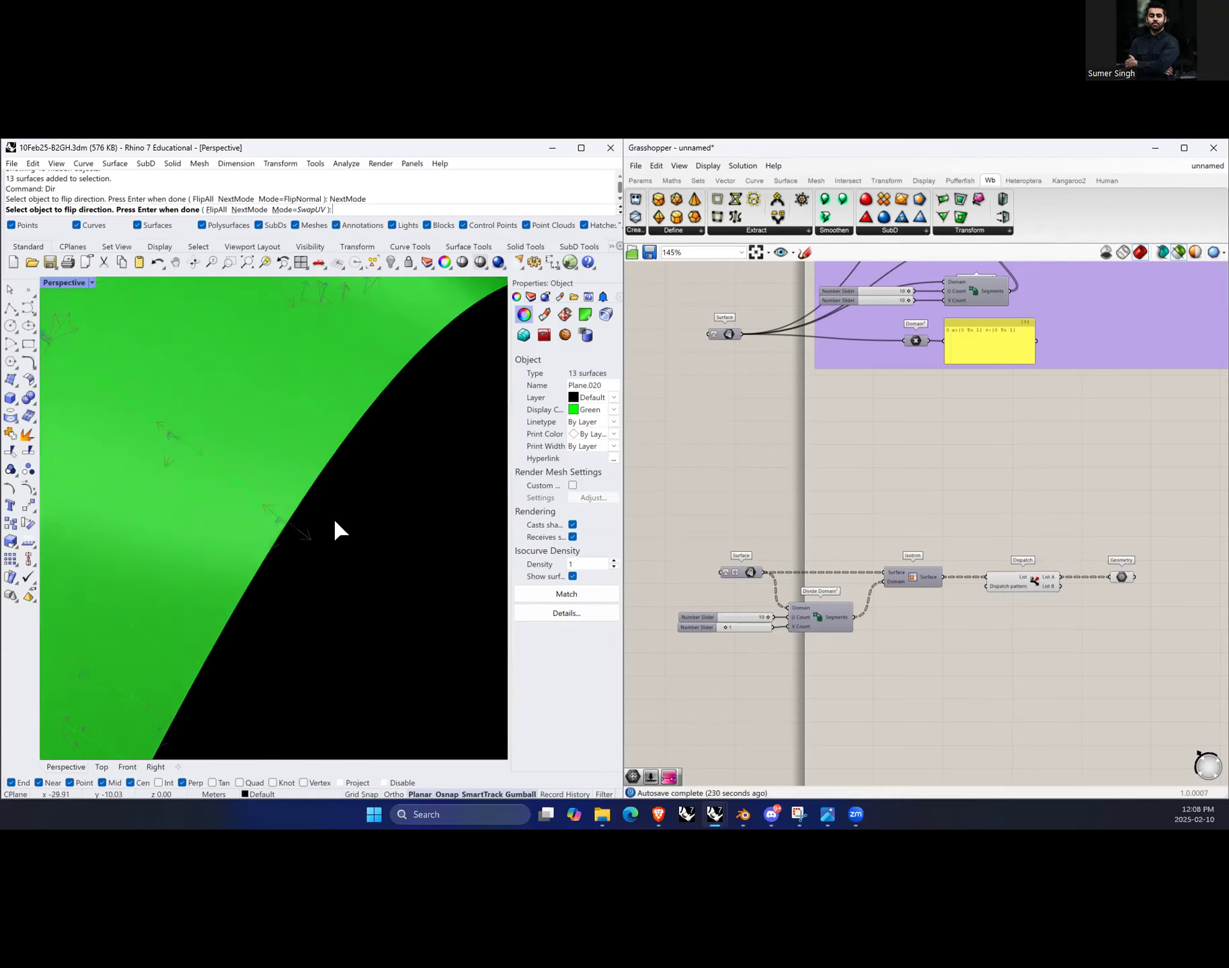
scroll(268, 521, "up", 3)
scroll(336, 588, "down", 4)
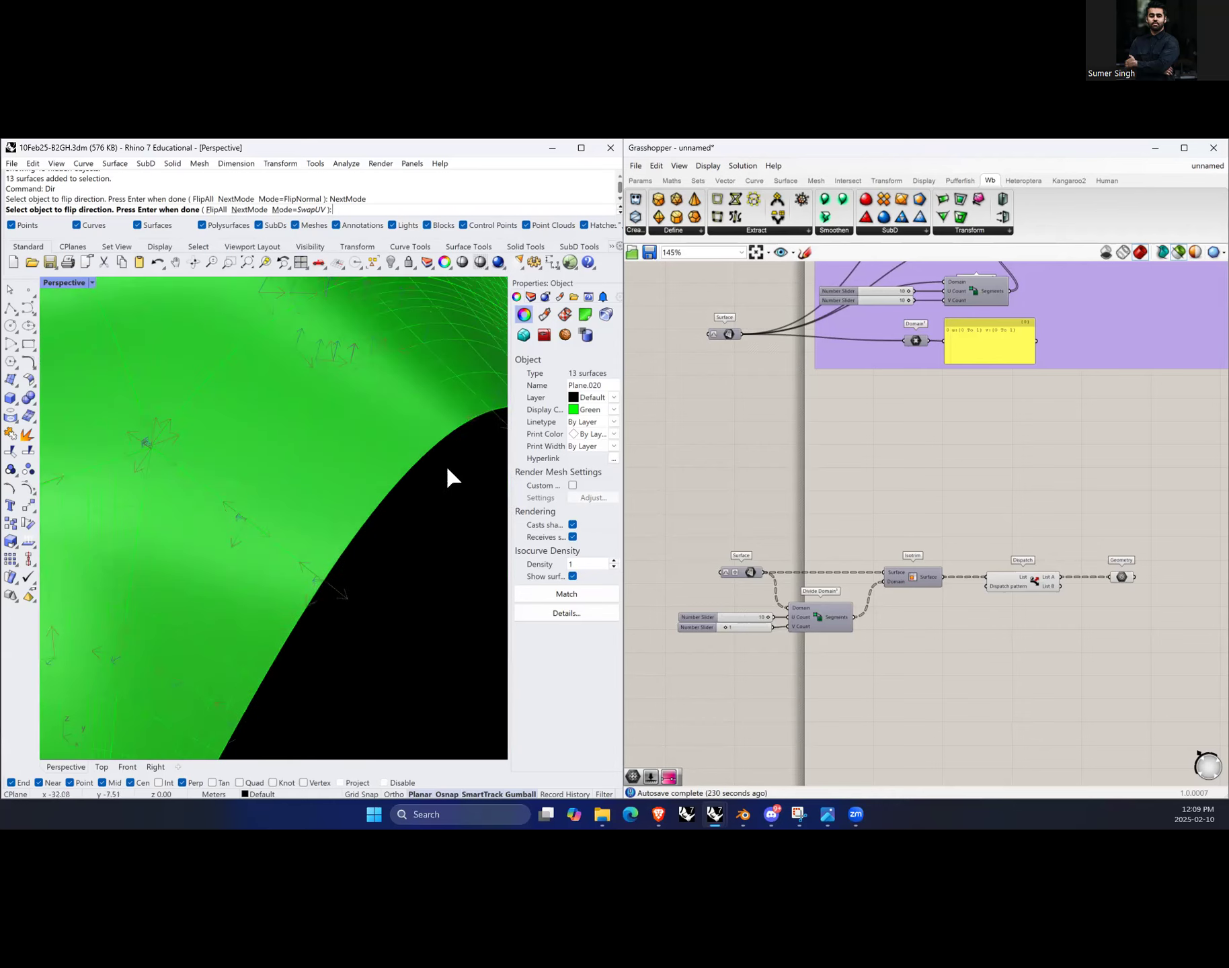
scroll(338, 551, "down", 8)
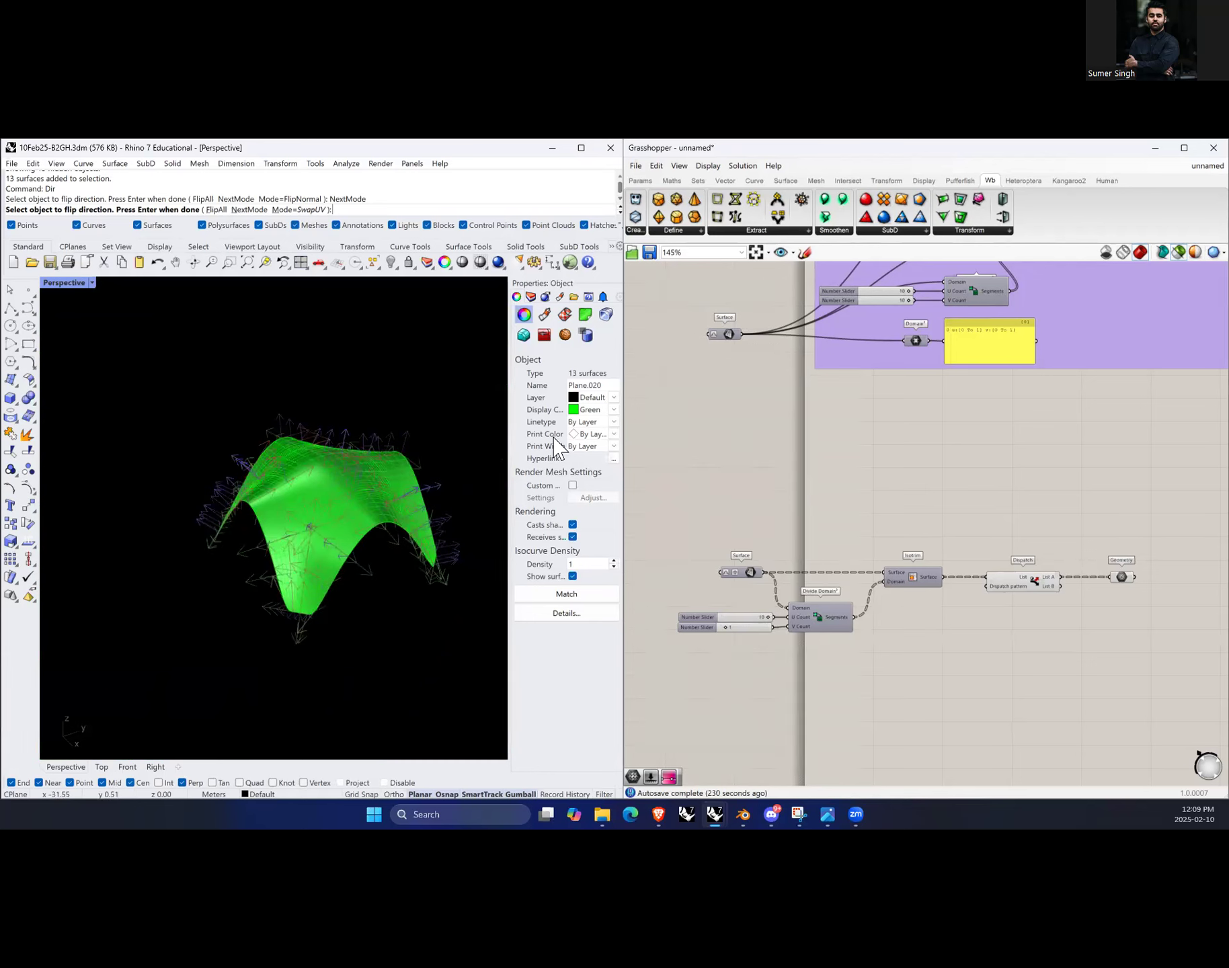
Step: End the Dir command and select all the surfaces again
left_click(592, 409)
left_click(600, 454)
key("Return")
right_click_drag(384, 612, 263, 449)
left_click_drag(428, 633, 434, 649)
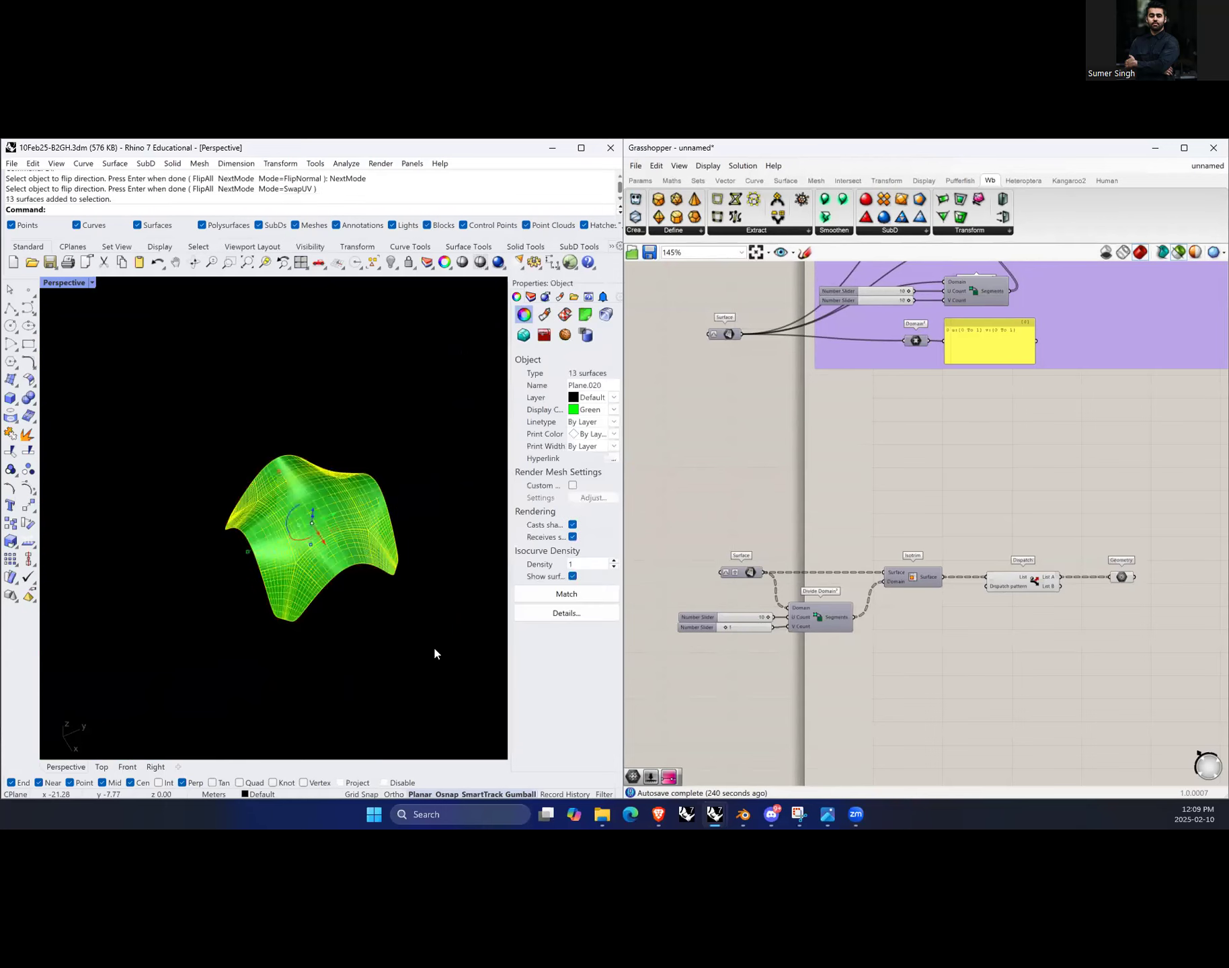
Step: Set the display colour of the selected surfaces to a custom light grey (RGB 183, 183, 183)
left_click(591, 409)
left_click(600, 459)
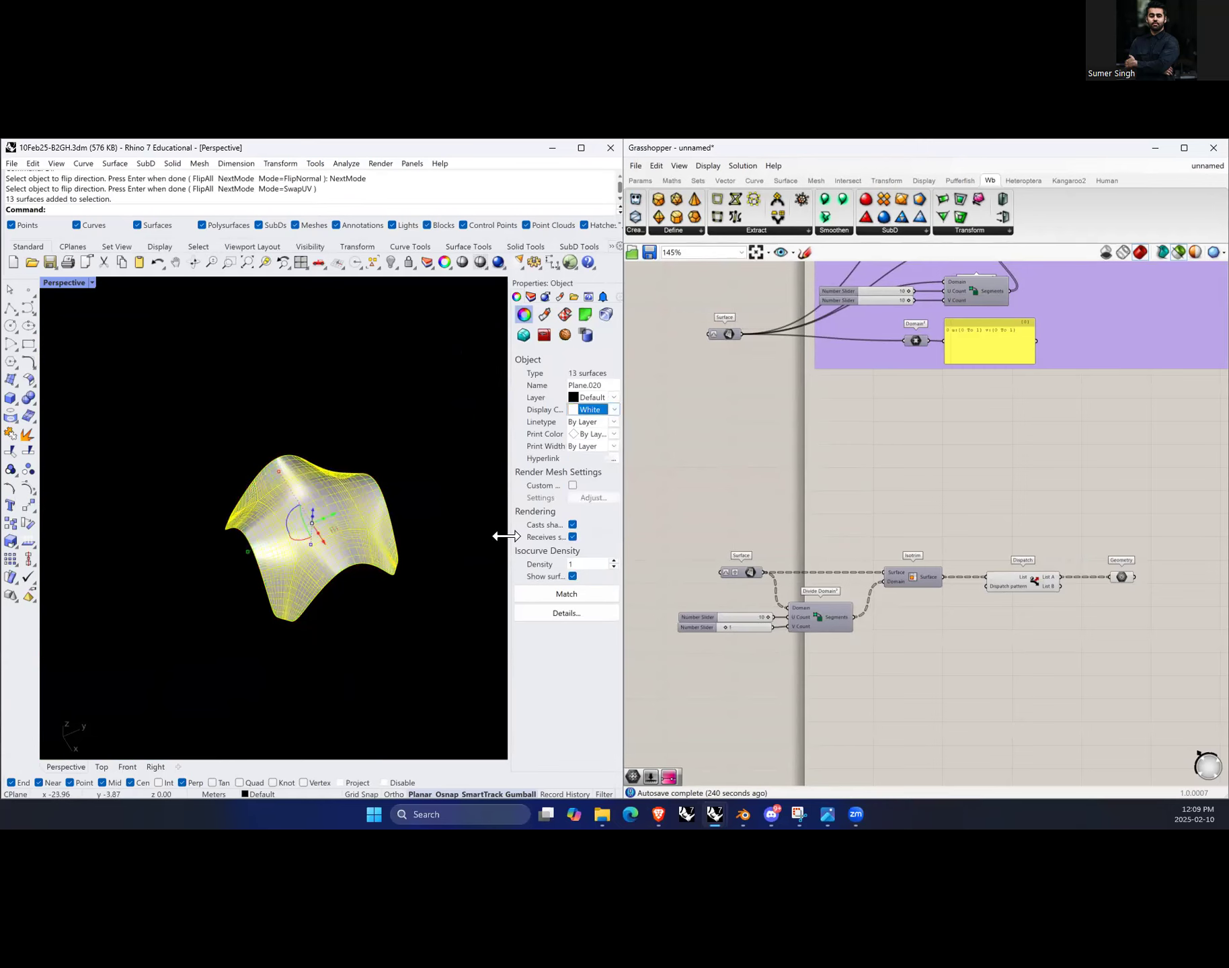
left_click(594, 415)
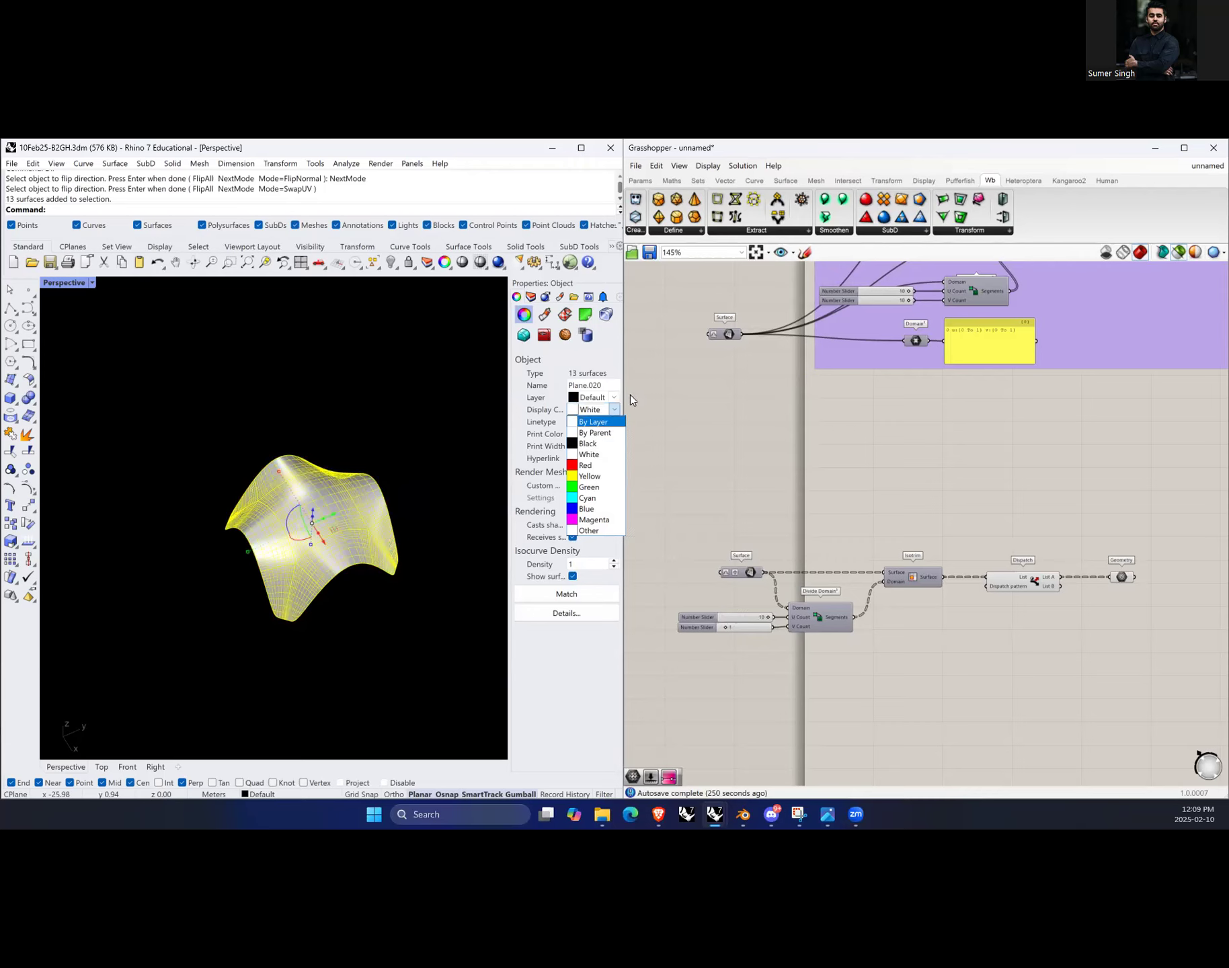
left_click(598, 531)
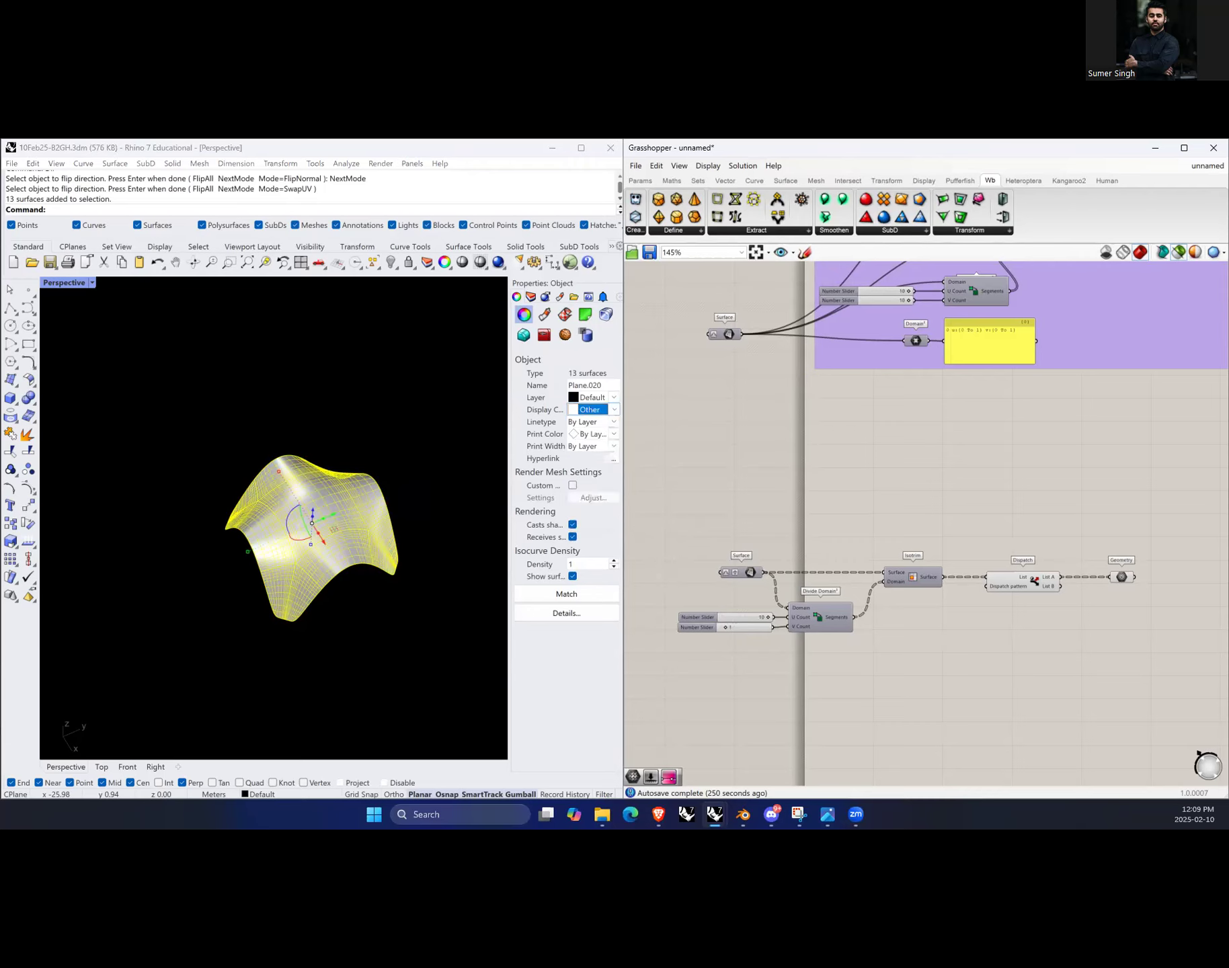
left_click_drag(406, 491, 427, 508)
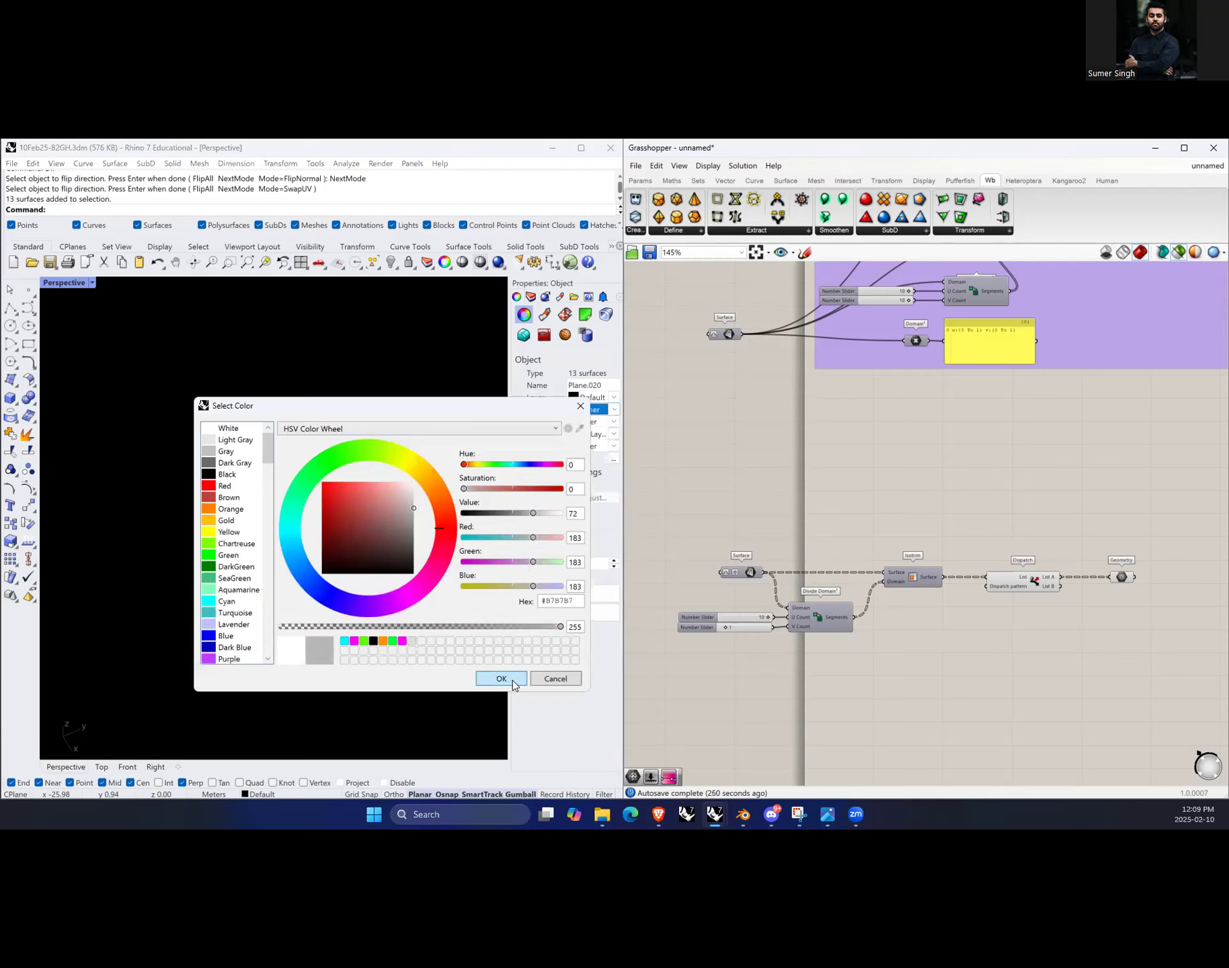
left_click(501, 678)
Step: Select all the surfaces, run the Dir command and swap the UV directions of a central surface
scroll(314, 552, "up", 5)
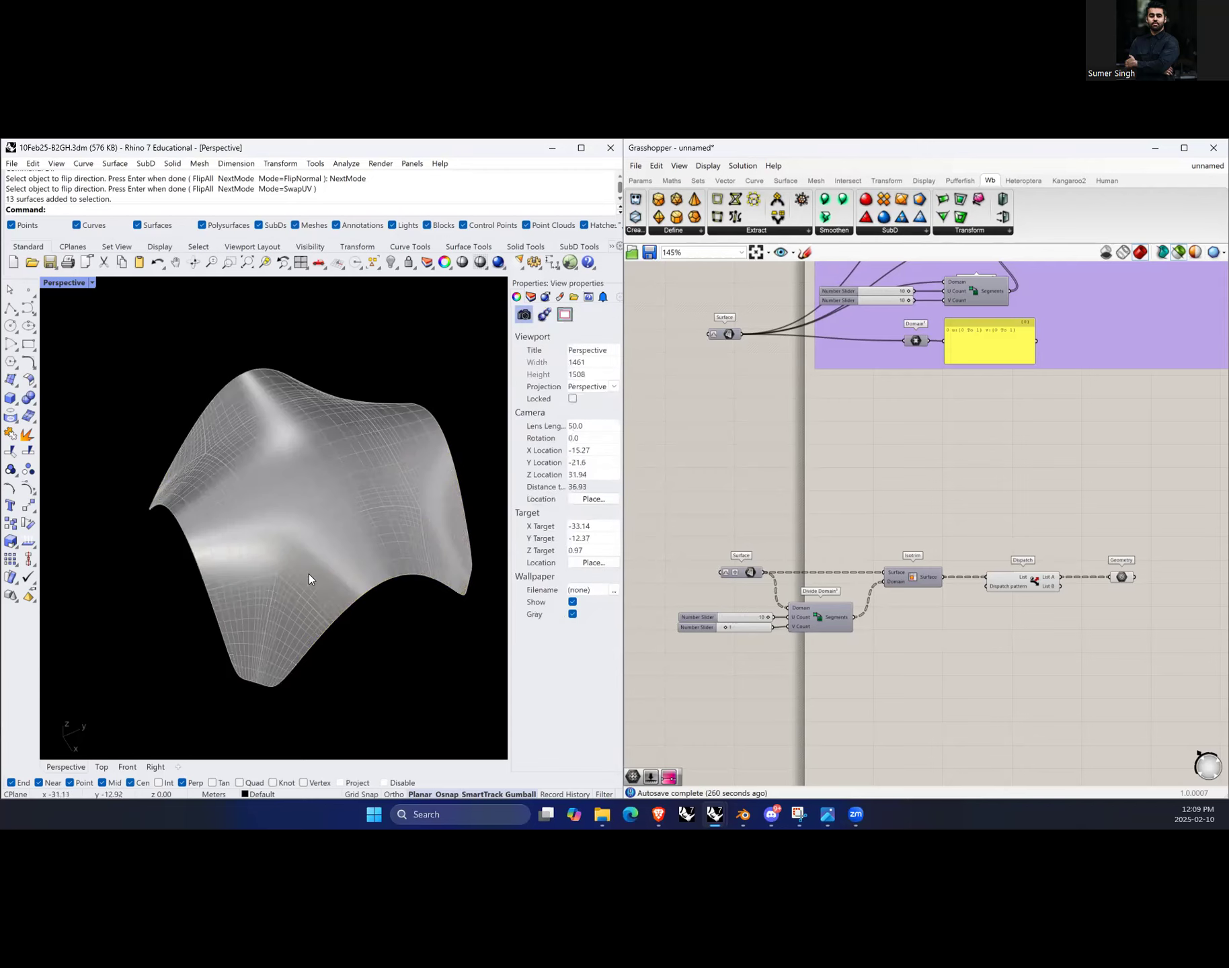
left_click_drag(116, 342, 483, 692)
type("Dir")
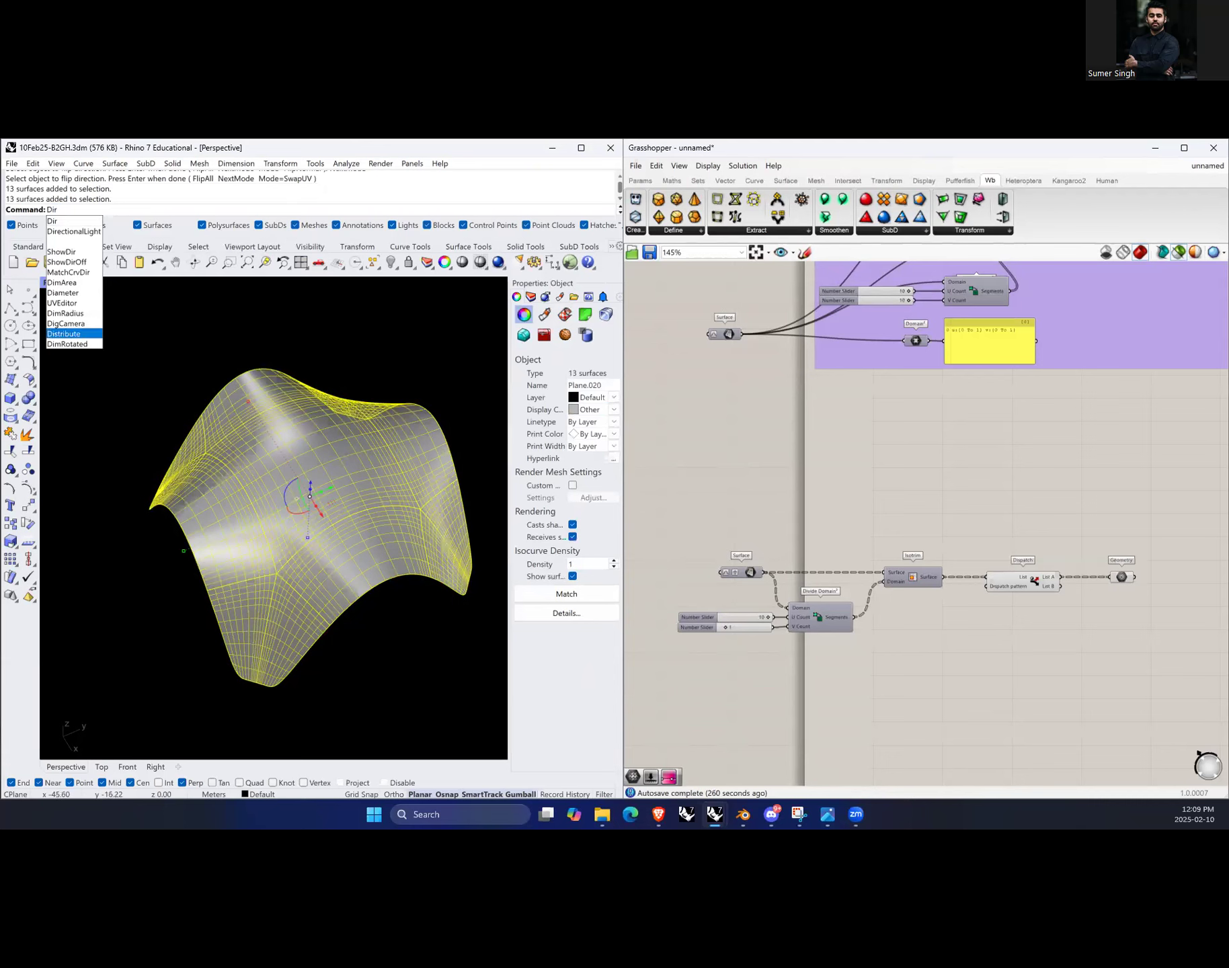
left_click(66, 221)
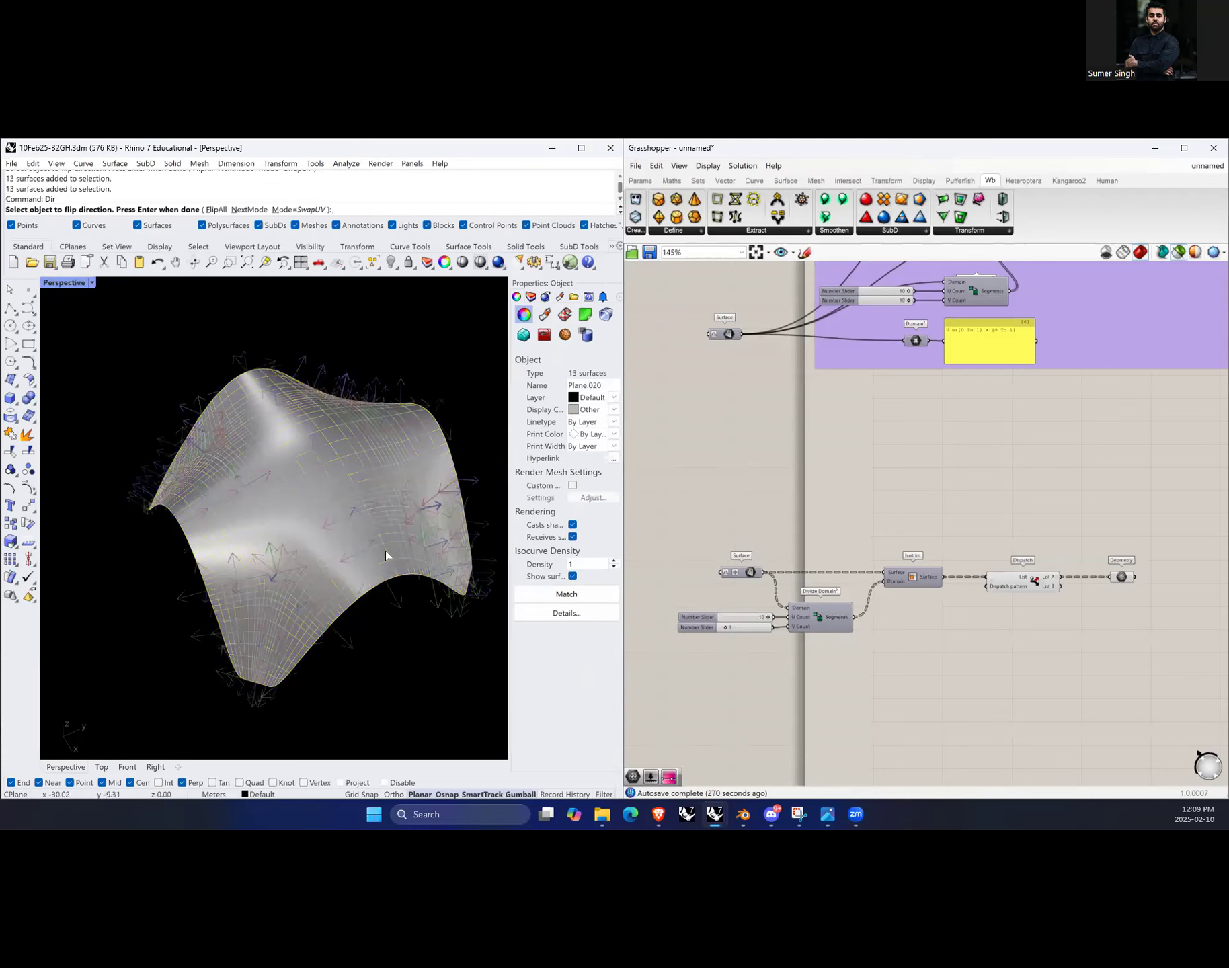
scroll(319, 550, "up", 3)
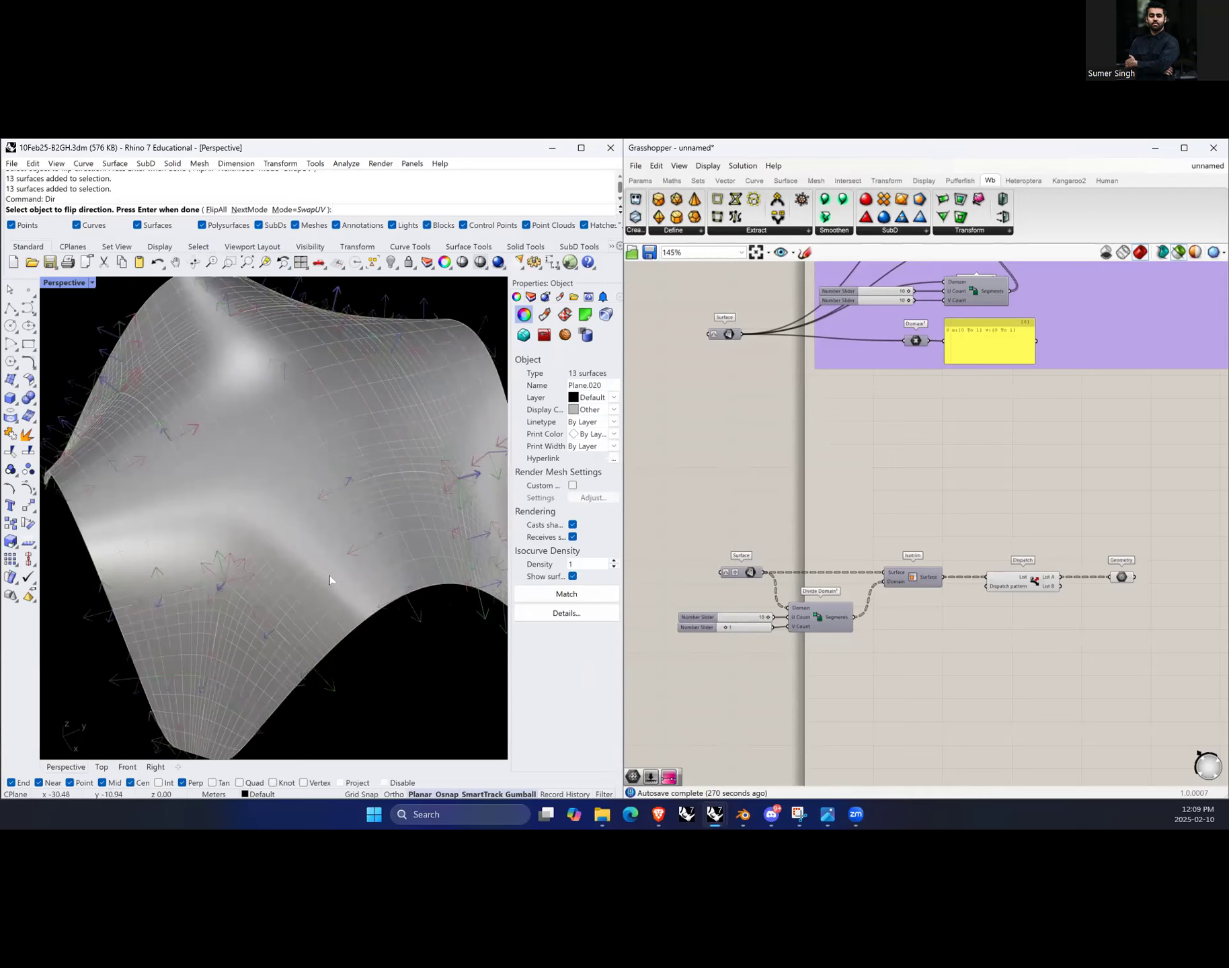
scroll(338, 523, "down", 5)
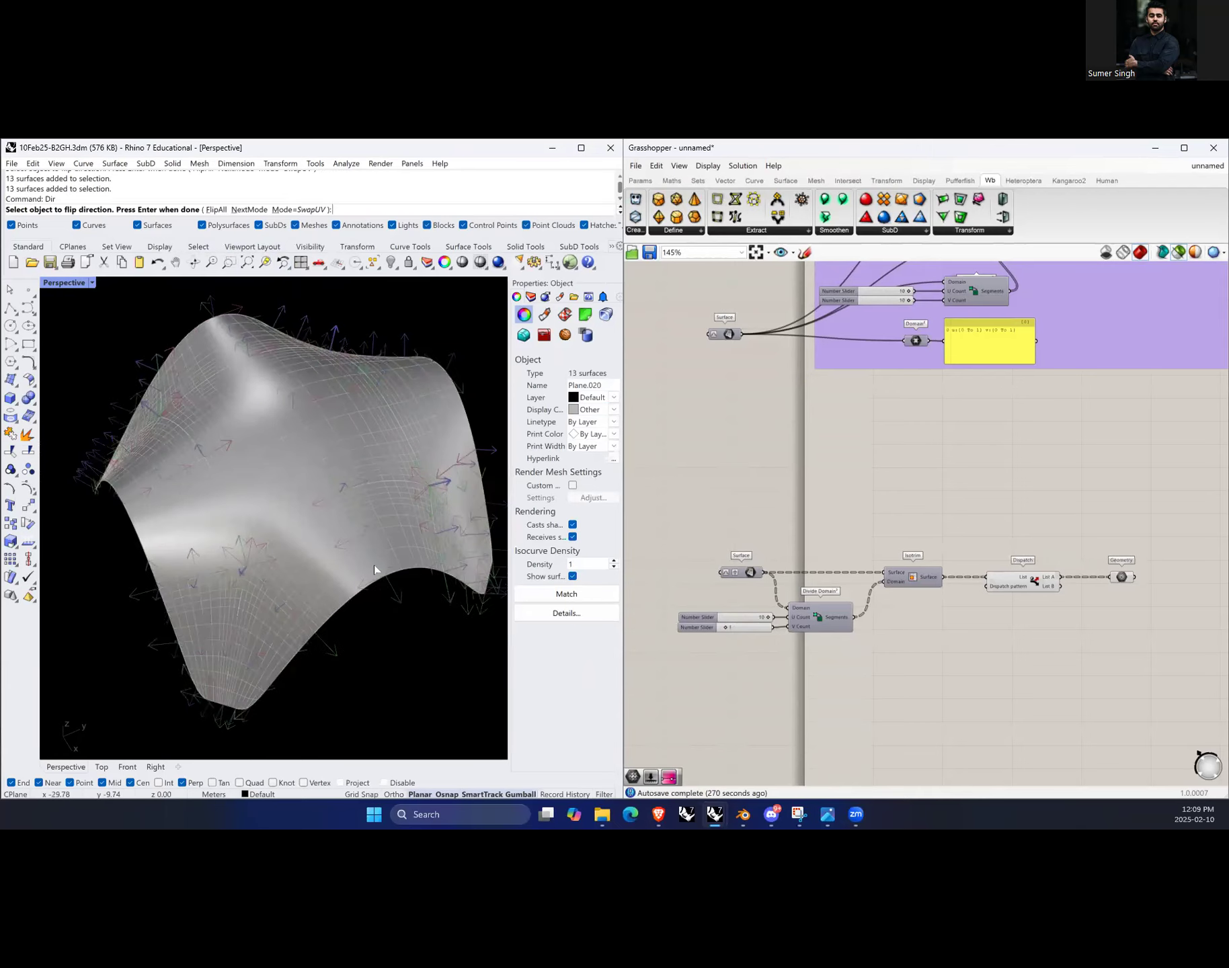
scroll(340, 548, "up", 8)
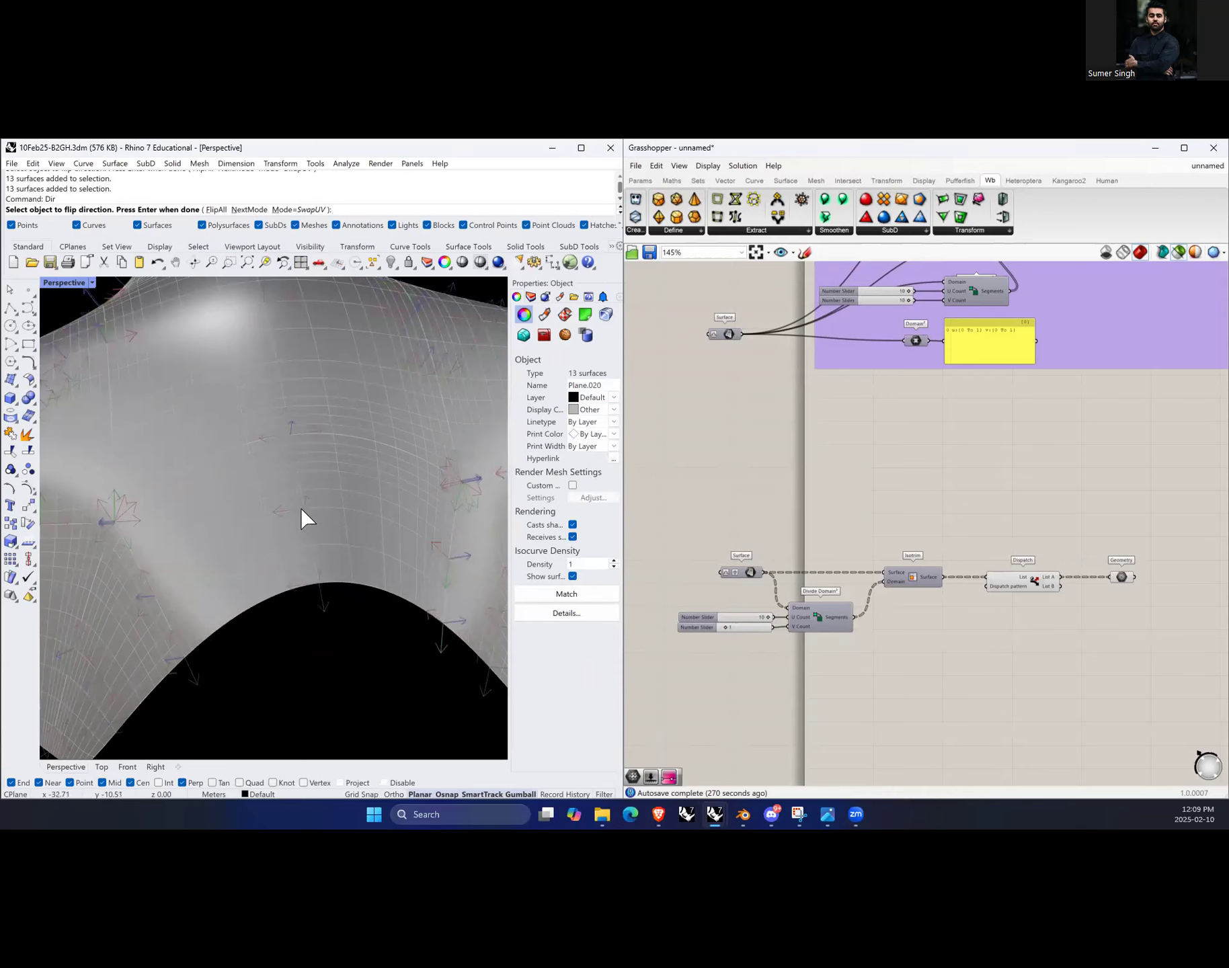
left_click(301, 506)
left_click(307, 516)
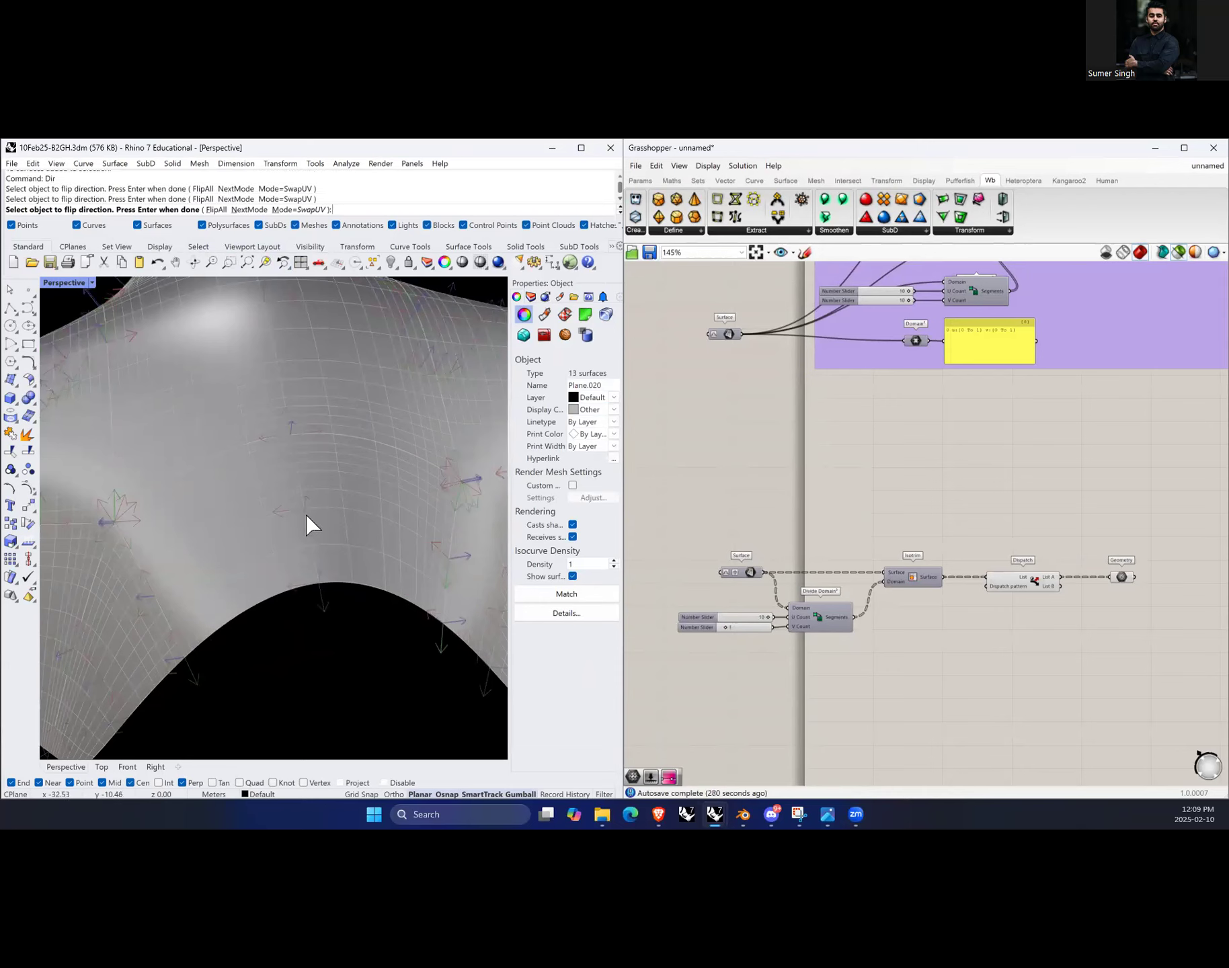
left_click(301, 519)
left_click(302, 522)
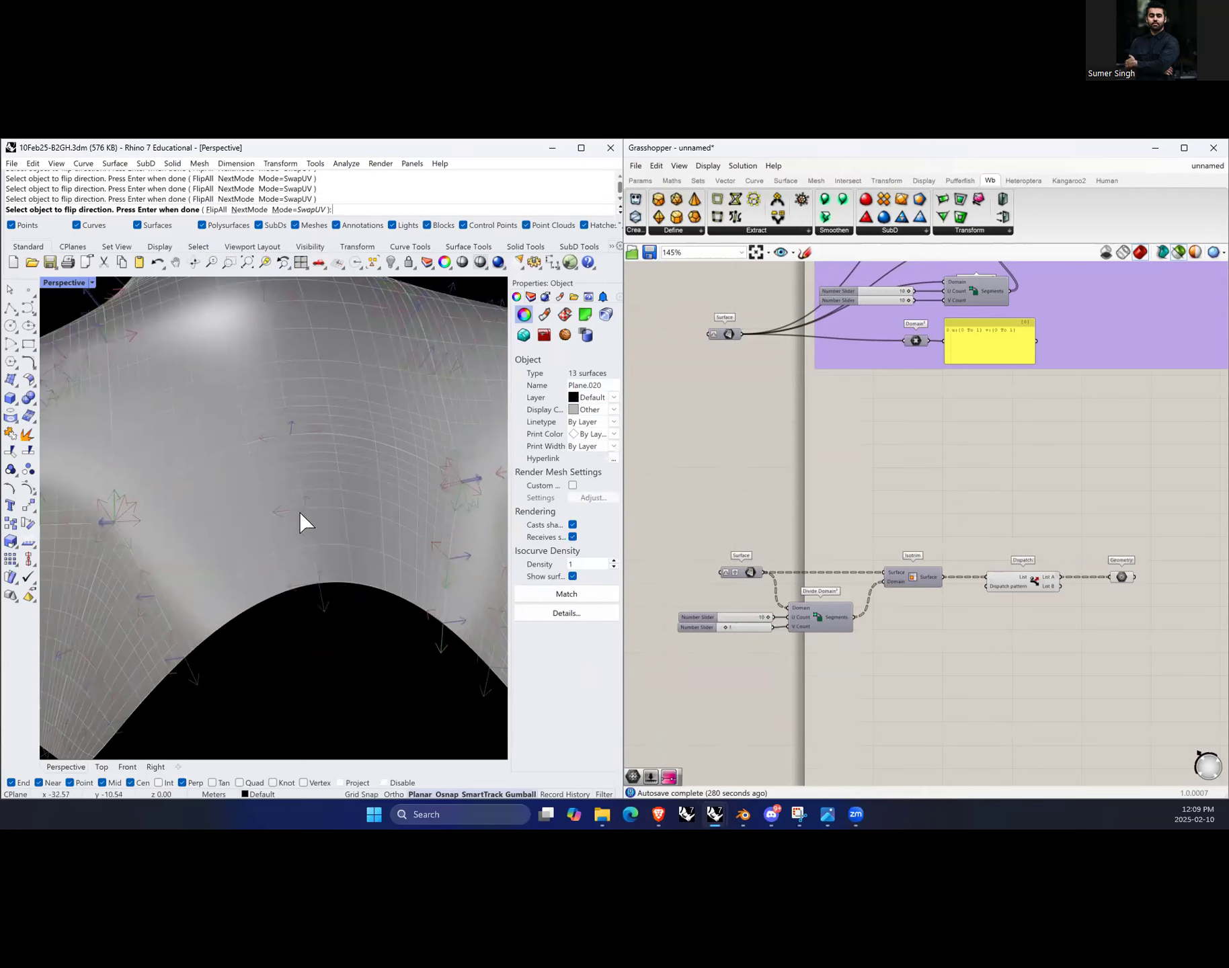
Step: Swap the UV directions of another surface near the fold's edge, choosing it from the selection menu
right_click_drag(352, 534, 264, 516)
scroll(263, 516, "up", 2)
scroll(265, 517, "up", 2)
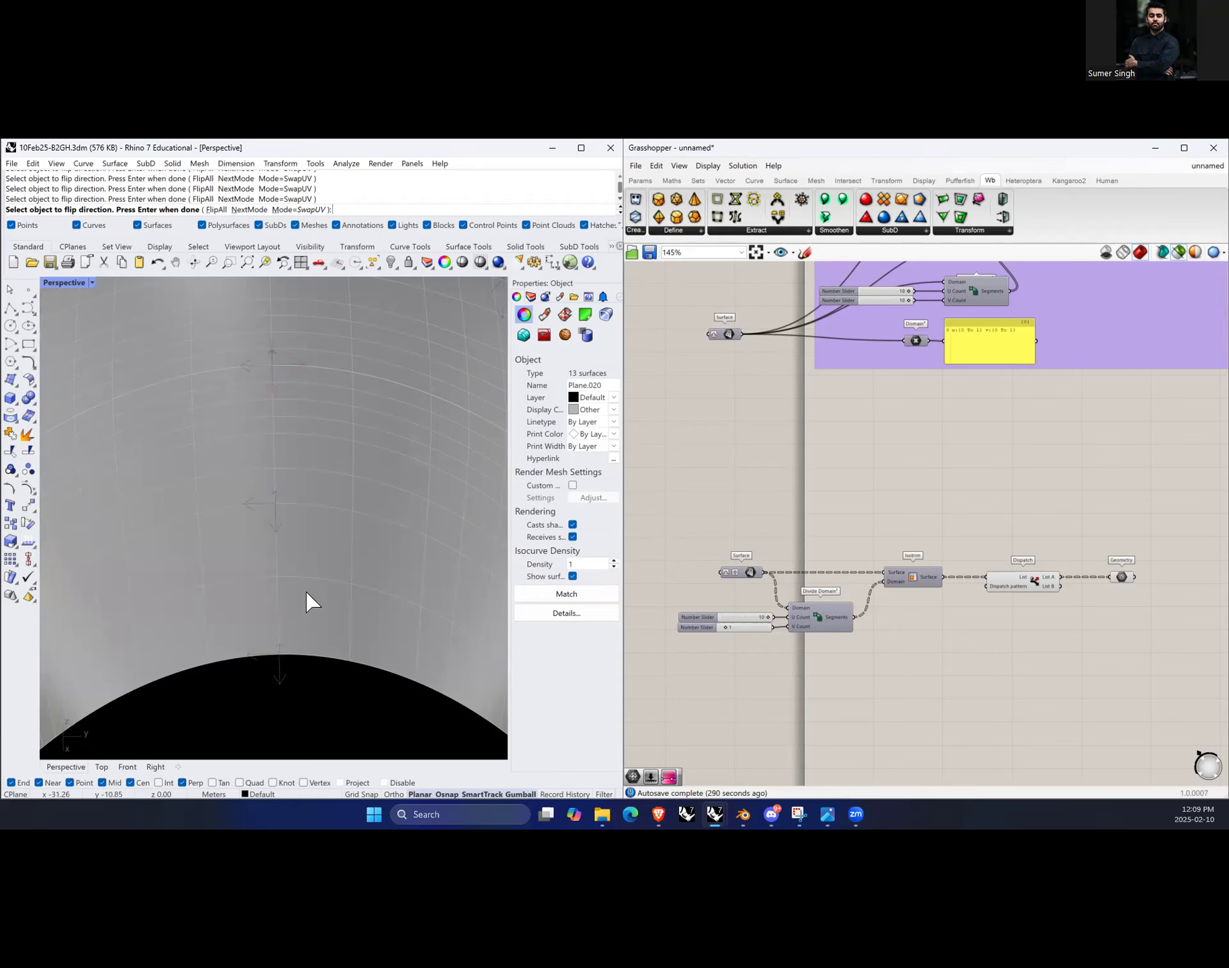
scroll(310, 601, "down", 1)
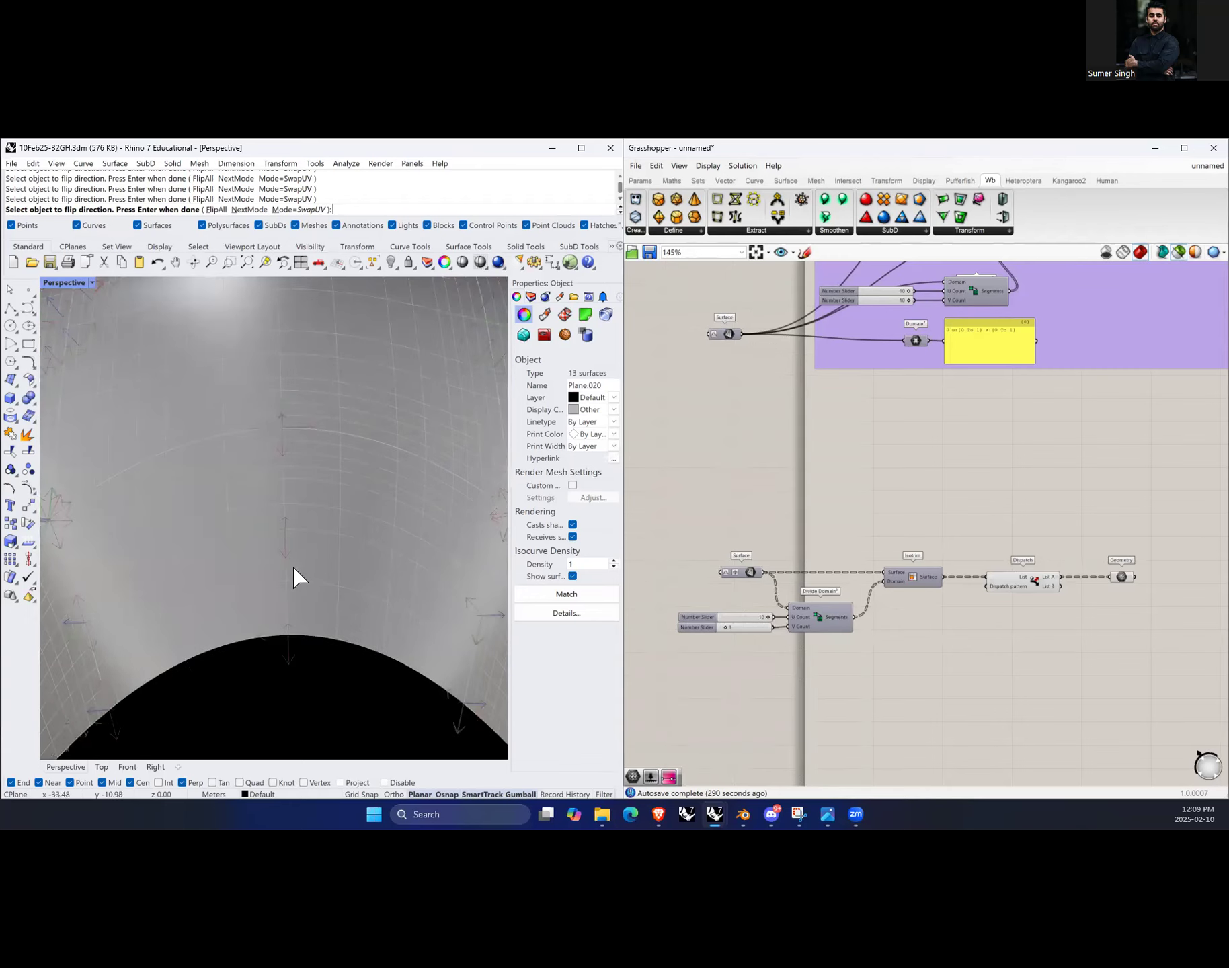
scroll(290, 556, "down", 8)
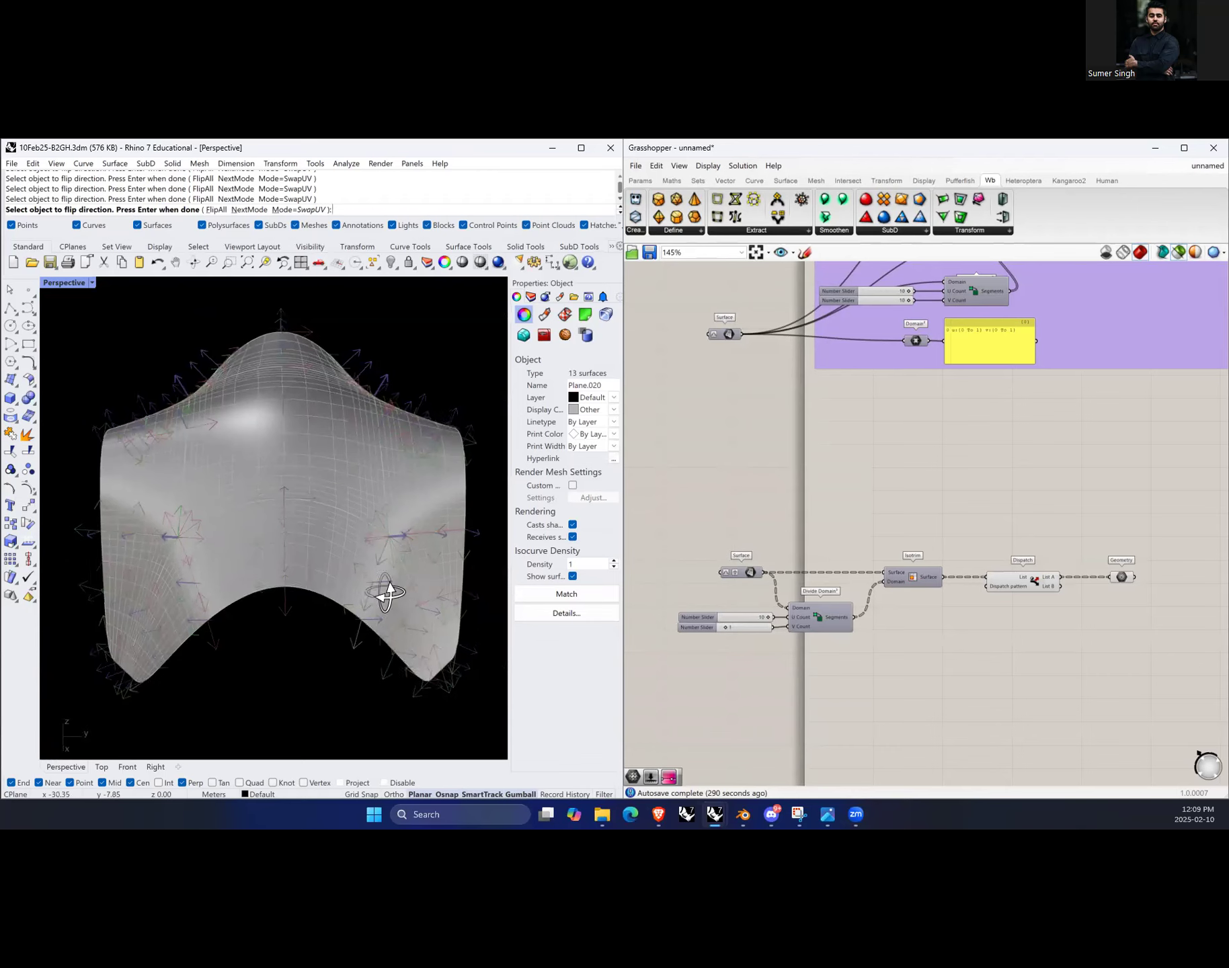
right_click_drag(384, 590, 349, 587)
scroll(127, 615, "up", 15)
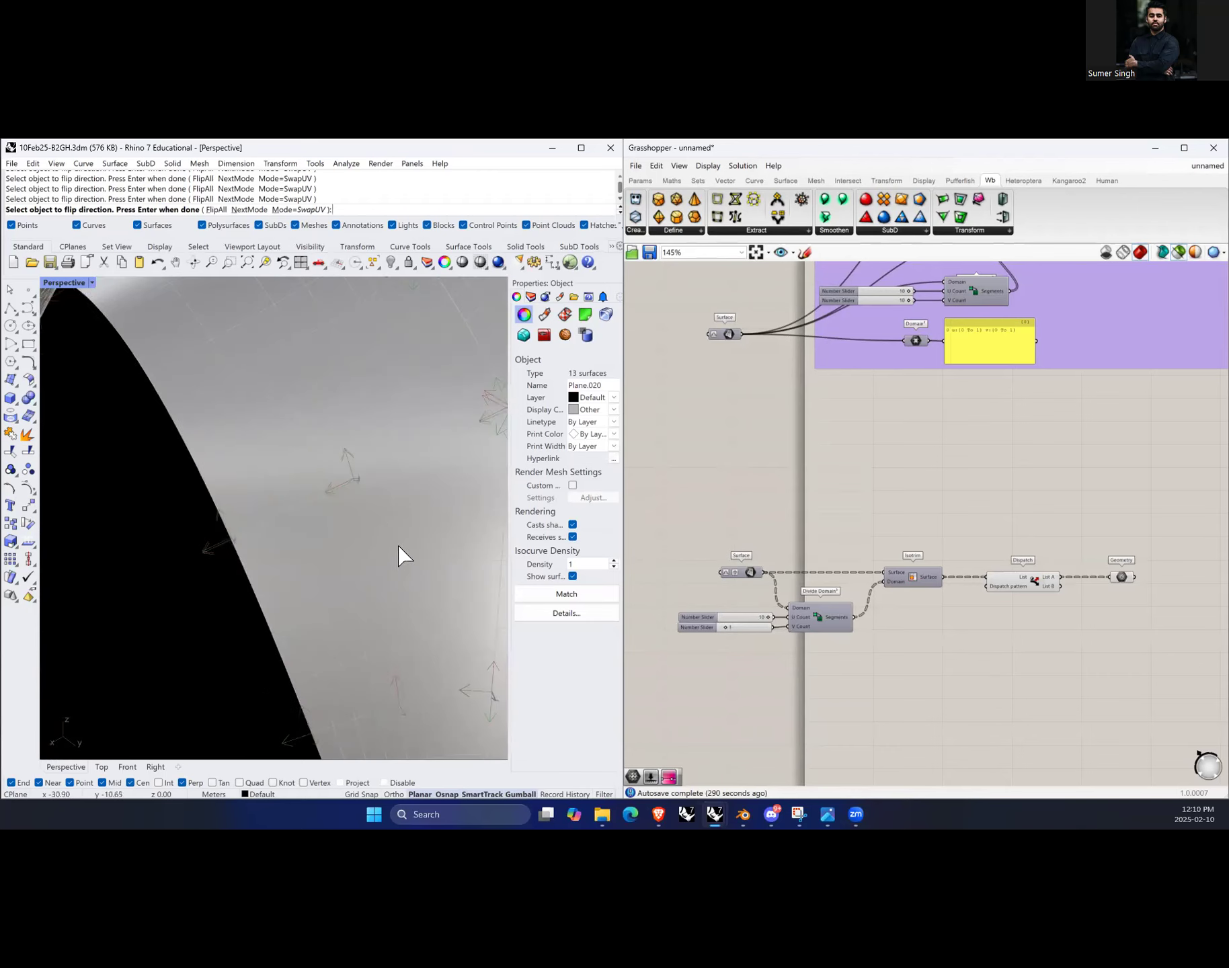
left_click(346, 488)
left_click(345, 488)
left_click(346, 490)
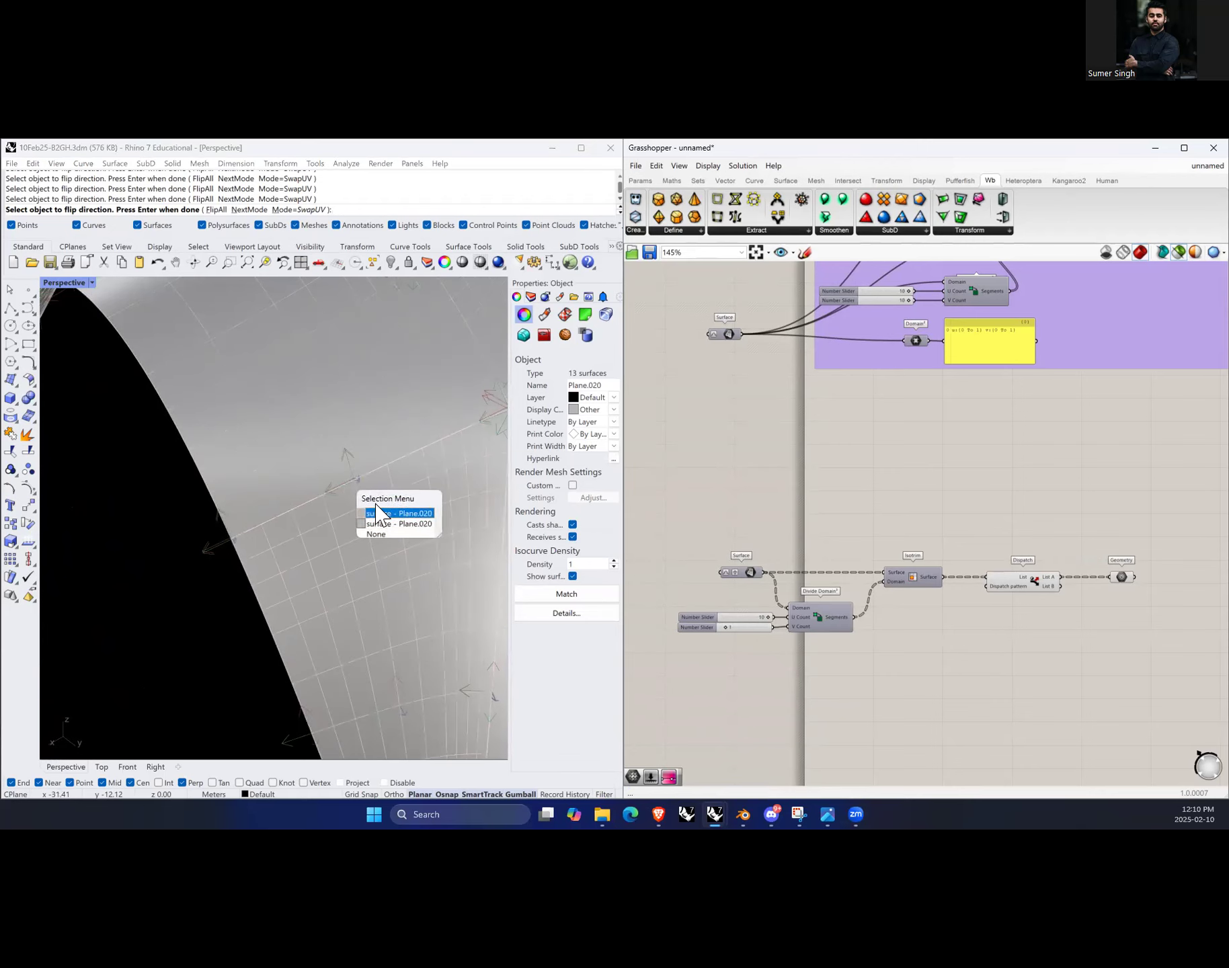
left_click(316, 526)
left_click(328, 489)
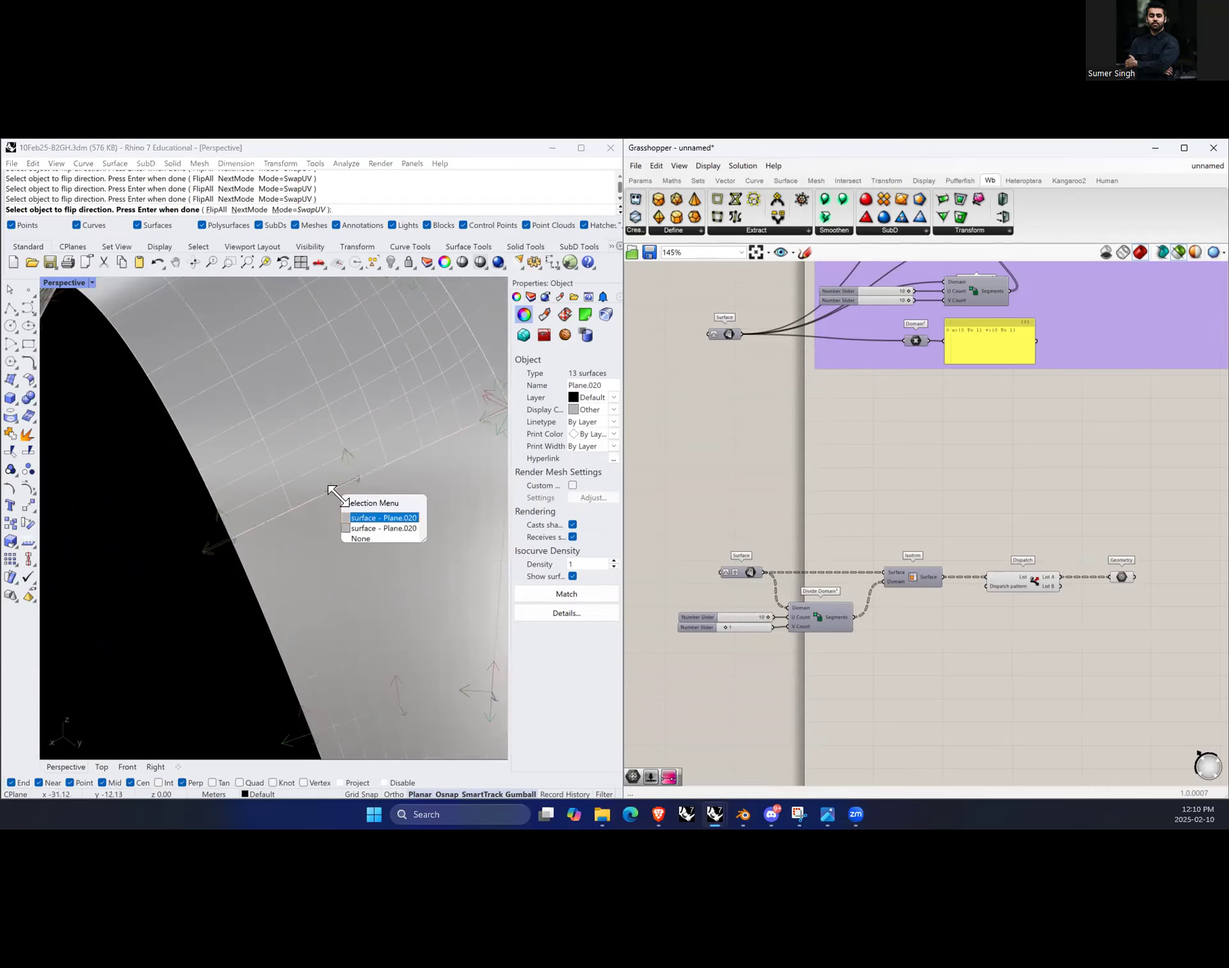
left_click(359, 515)
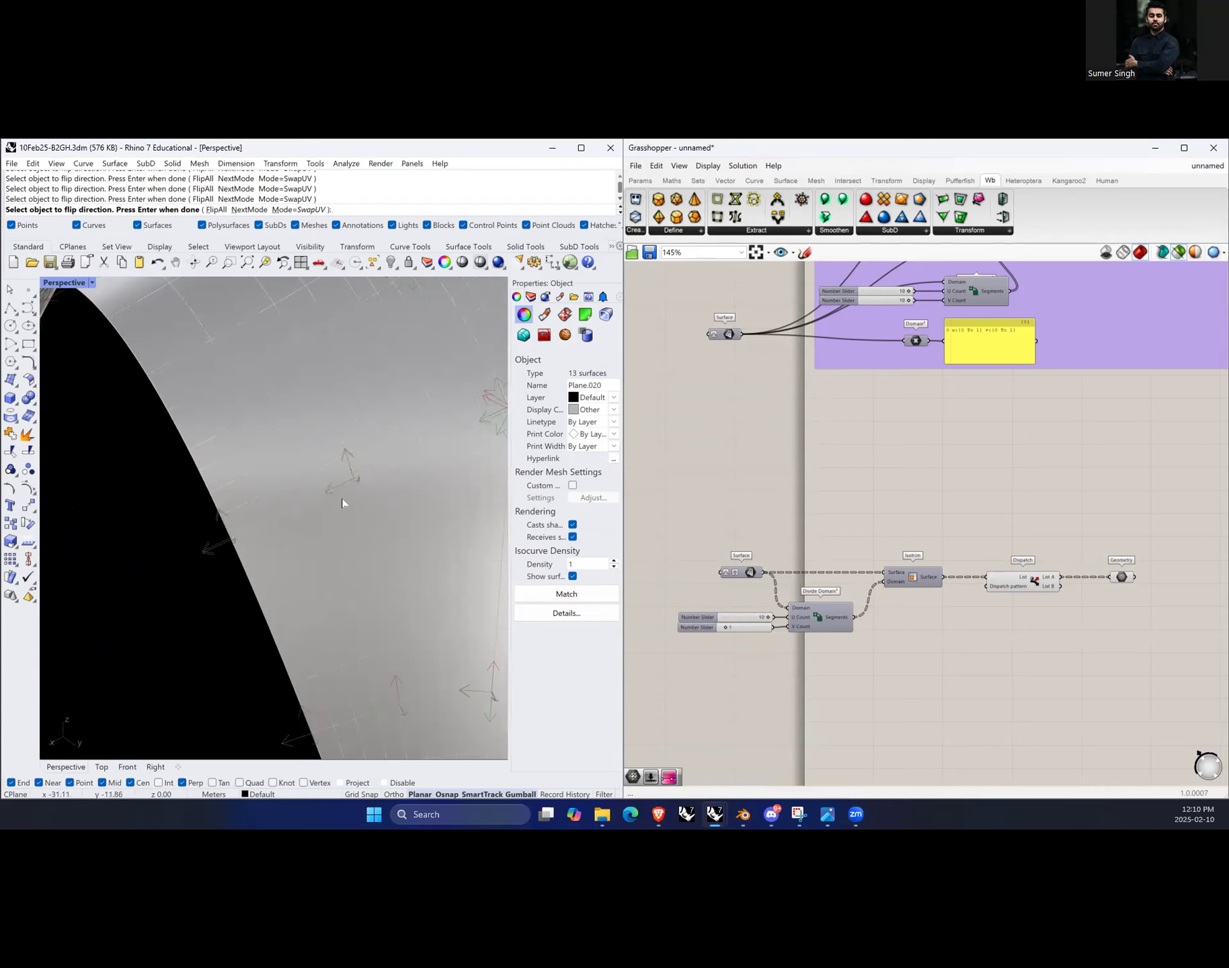
Step: Orbit and zoom around the surfaces to examine their UV direction arrows
scroll(211, 503, "down", 5)
scroll(325, 638, "up", 4)
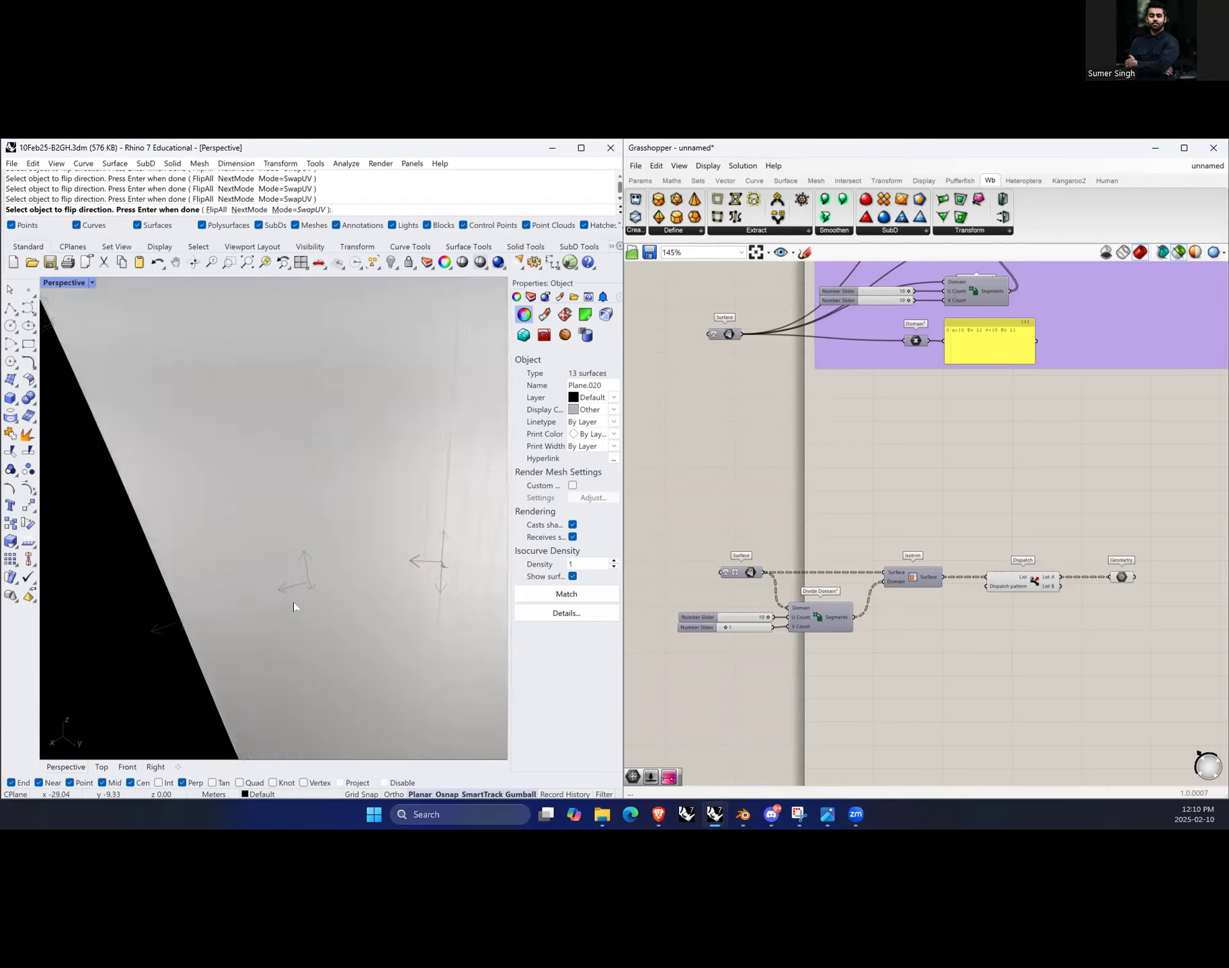
scroll(293, 602, "up", 2)
scroll(259, 592, "down", 2)
scroll(240, 596, "down", 3)
right_click_drag(237, 598, 392, 623)
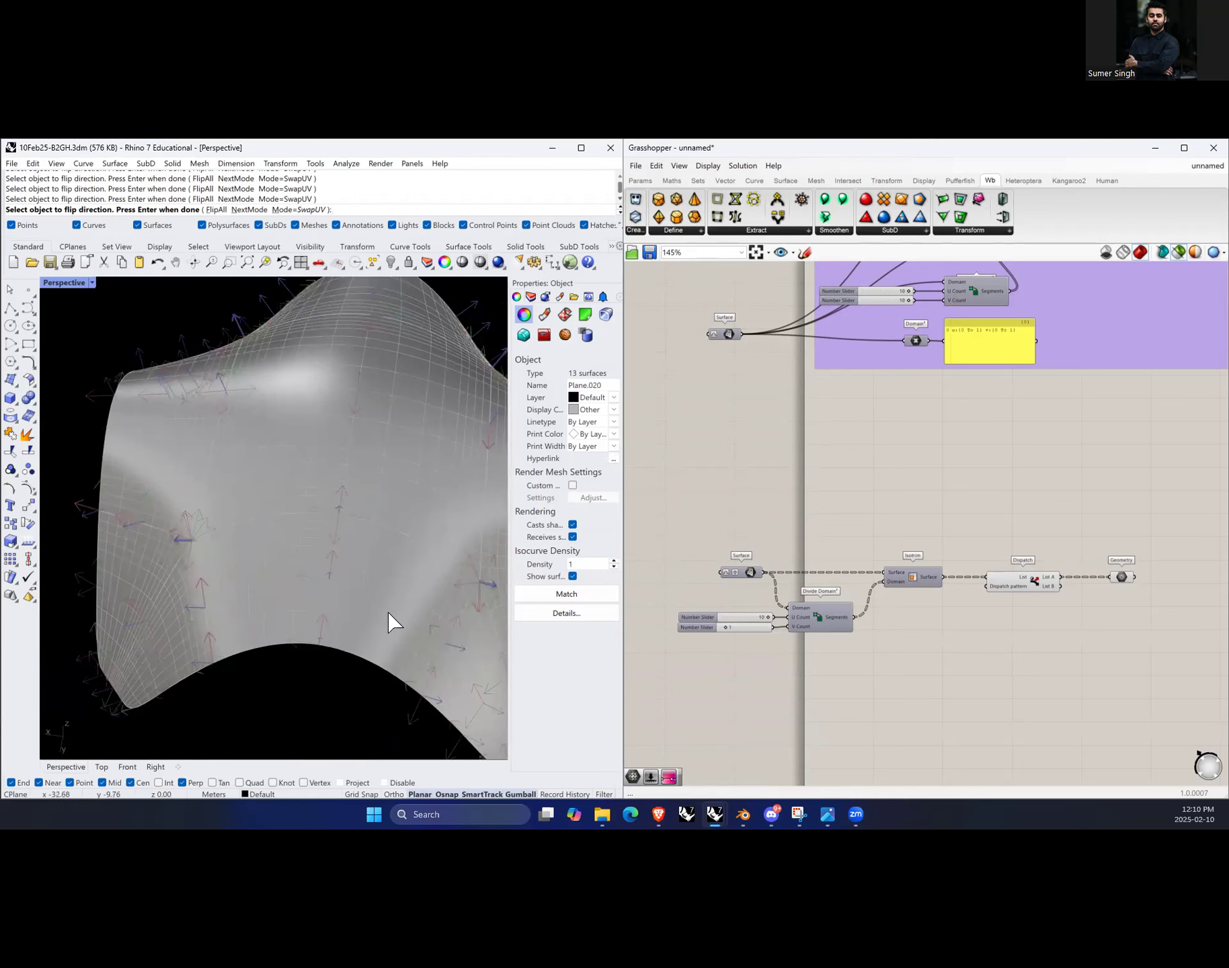
scroll(202, 631, "up", 2)
scroll(193, 613, "down", 4)
right_click_drag(340, 649, 315, 635)
scroll(188, 575, "up", 3)
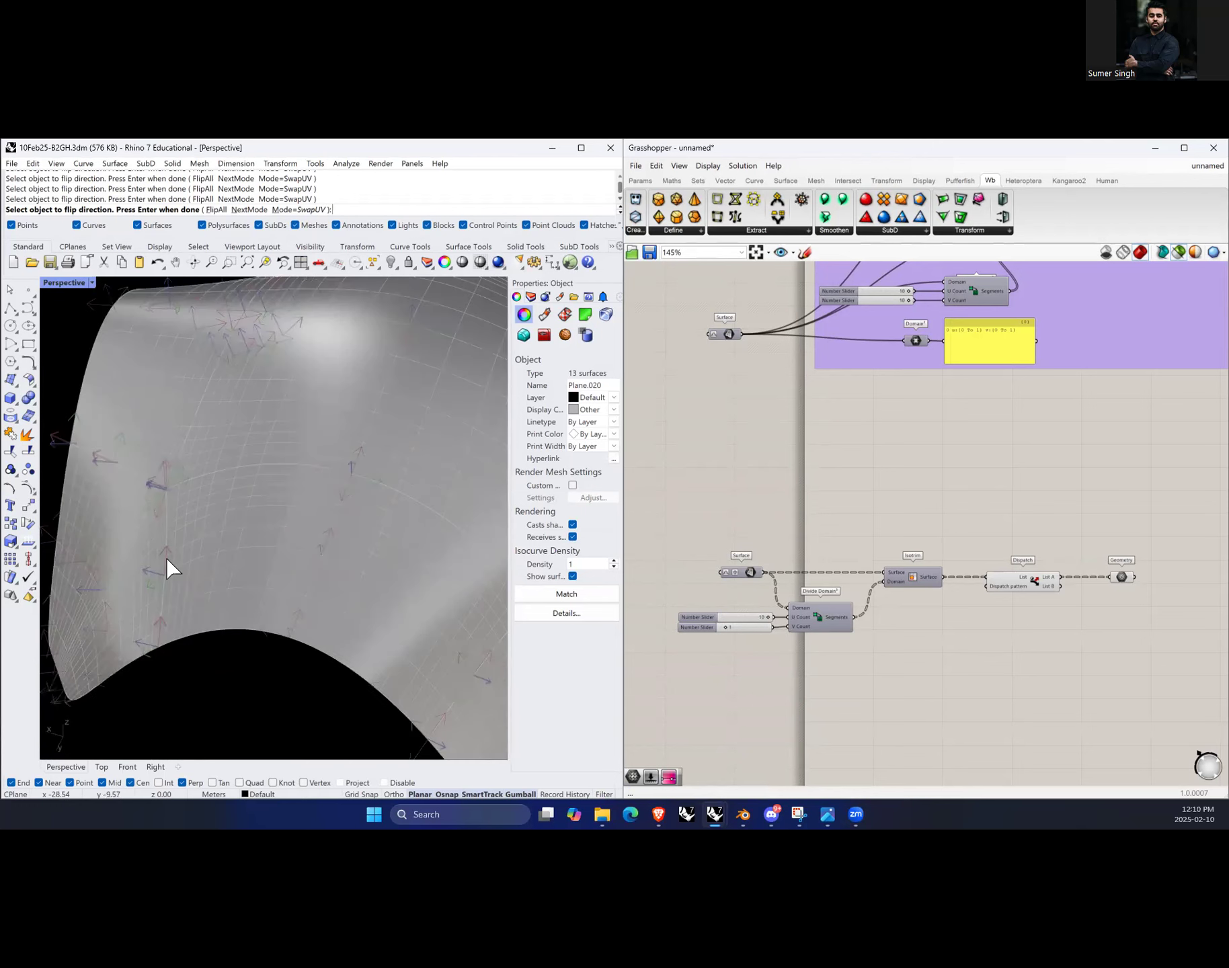
scroll(266, 546, "down", 3)
right_click_drag(353, 593, 239, 626)
scroll(239, 625, "up", 5)
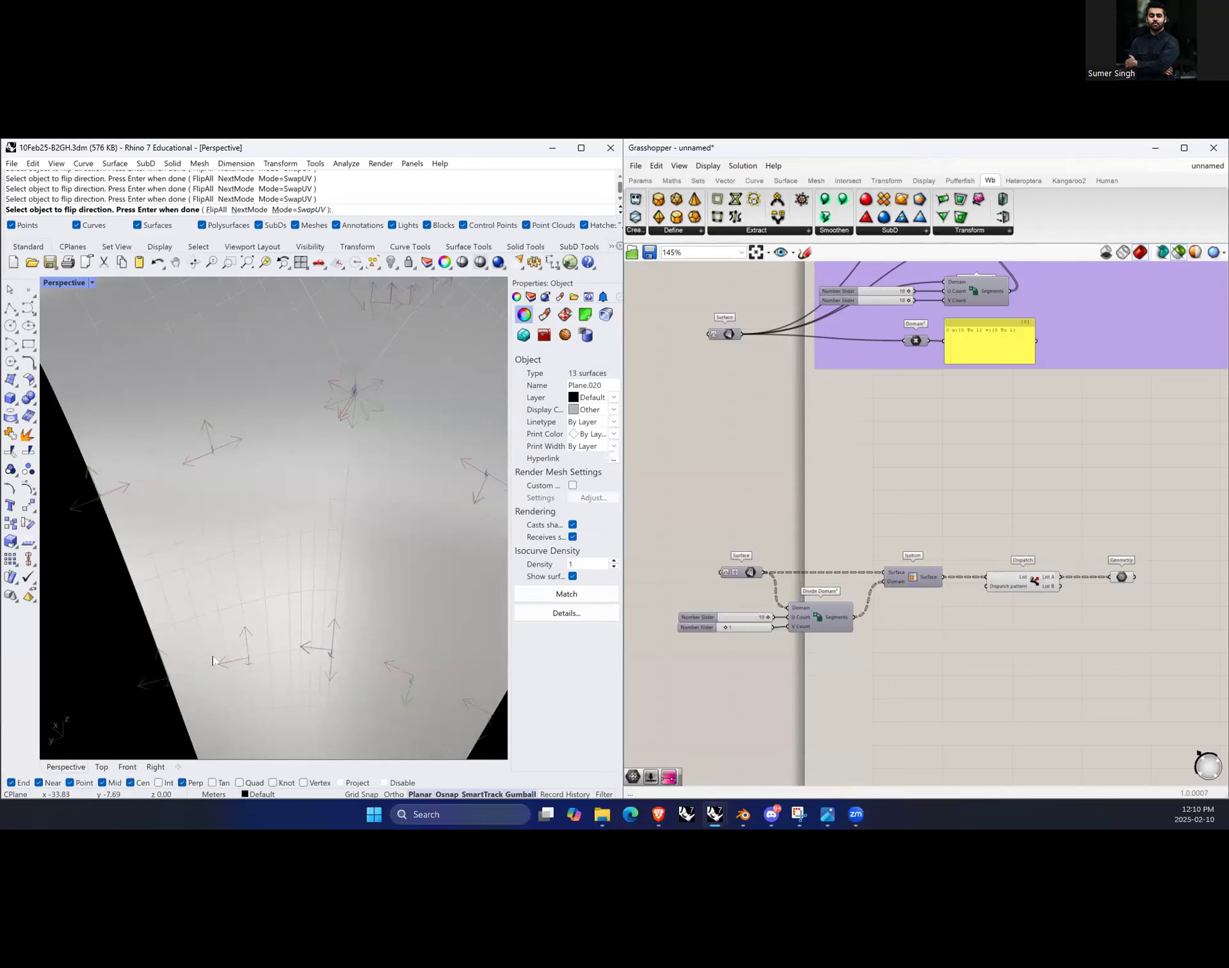
scroll(217, 613, "down", 5)
right_click_drag(383, 654, 220, 650)
scroll(203, 676, "up", 5)
scroll(219, 675, "down", 5)
scroll(264, 577, "up", 5)
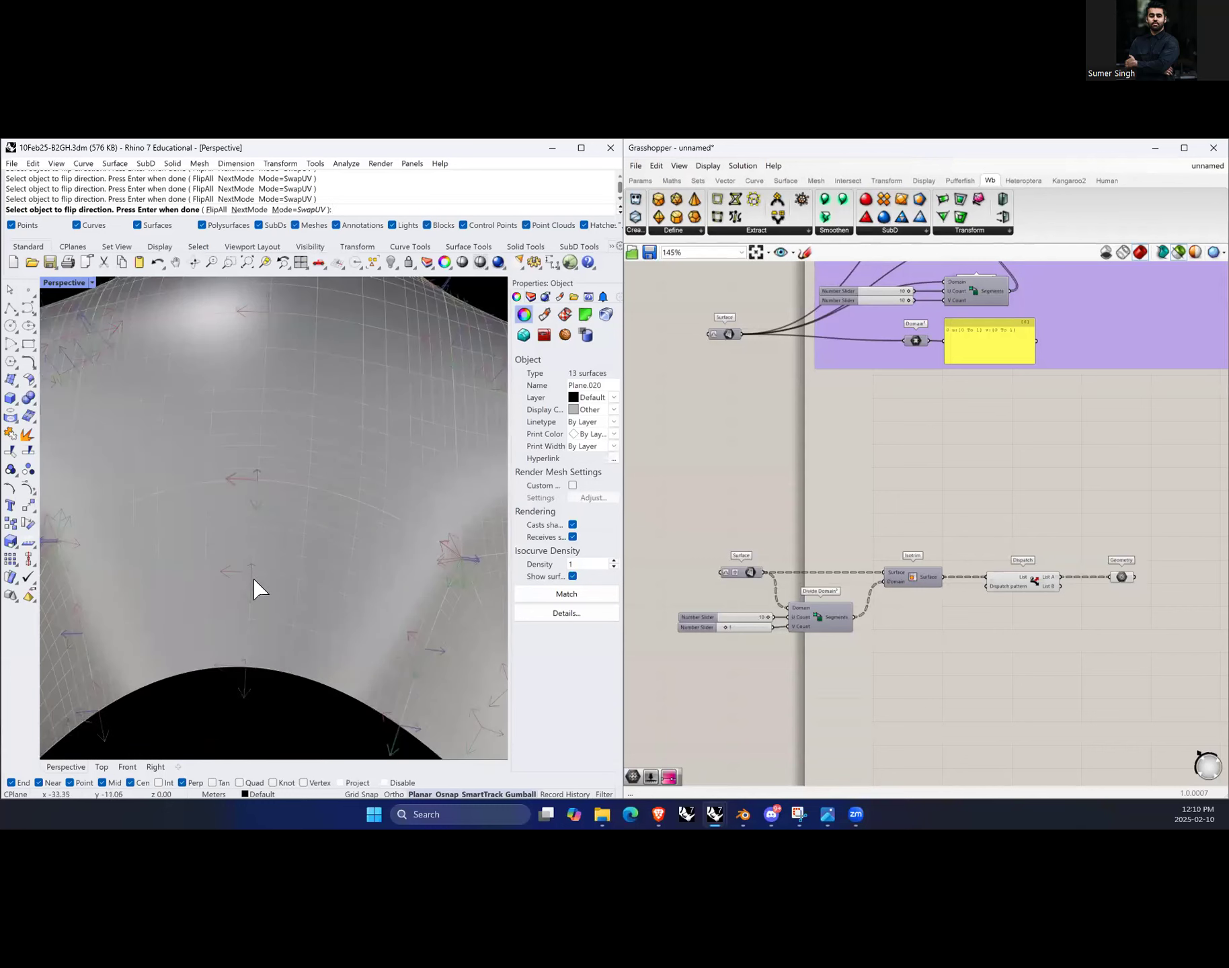
scroll(200, 584, "down", 5)
right_click_drag(201, 583, 170, 663)
scroll(170, 629, "up", 5)
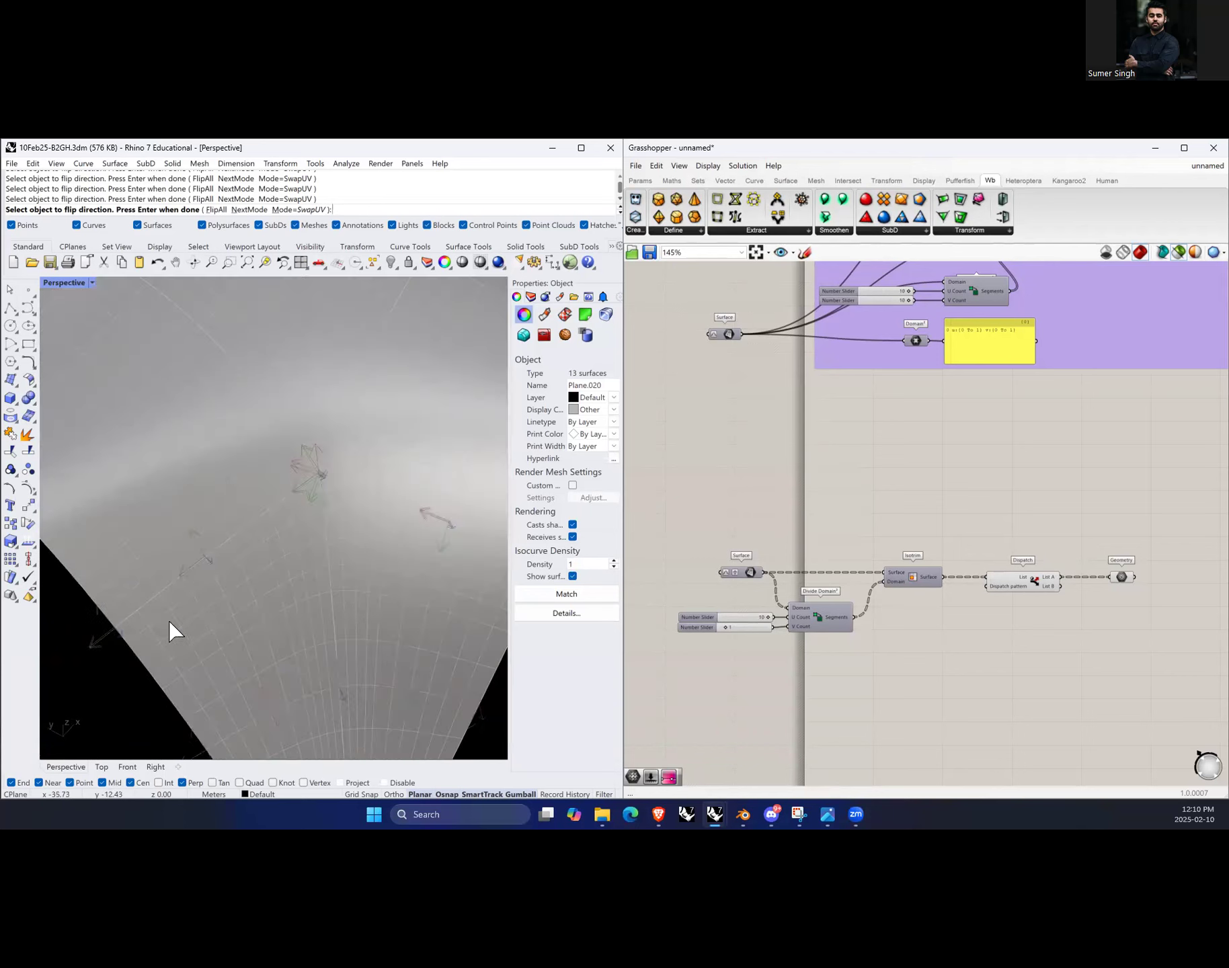
right_click_drag(252, 551, 294, 637)
scroll(194, 549, "up", 3)
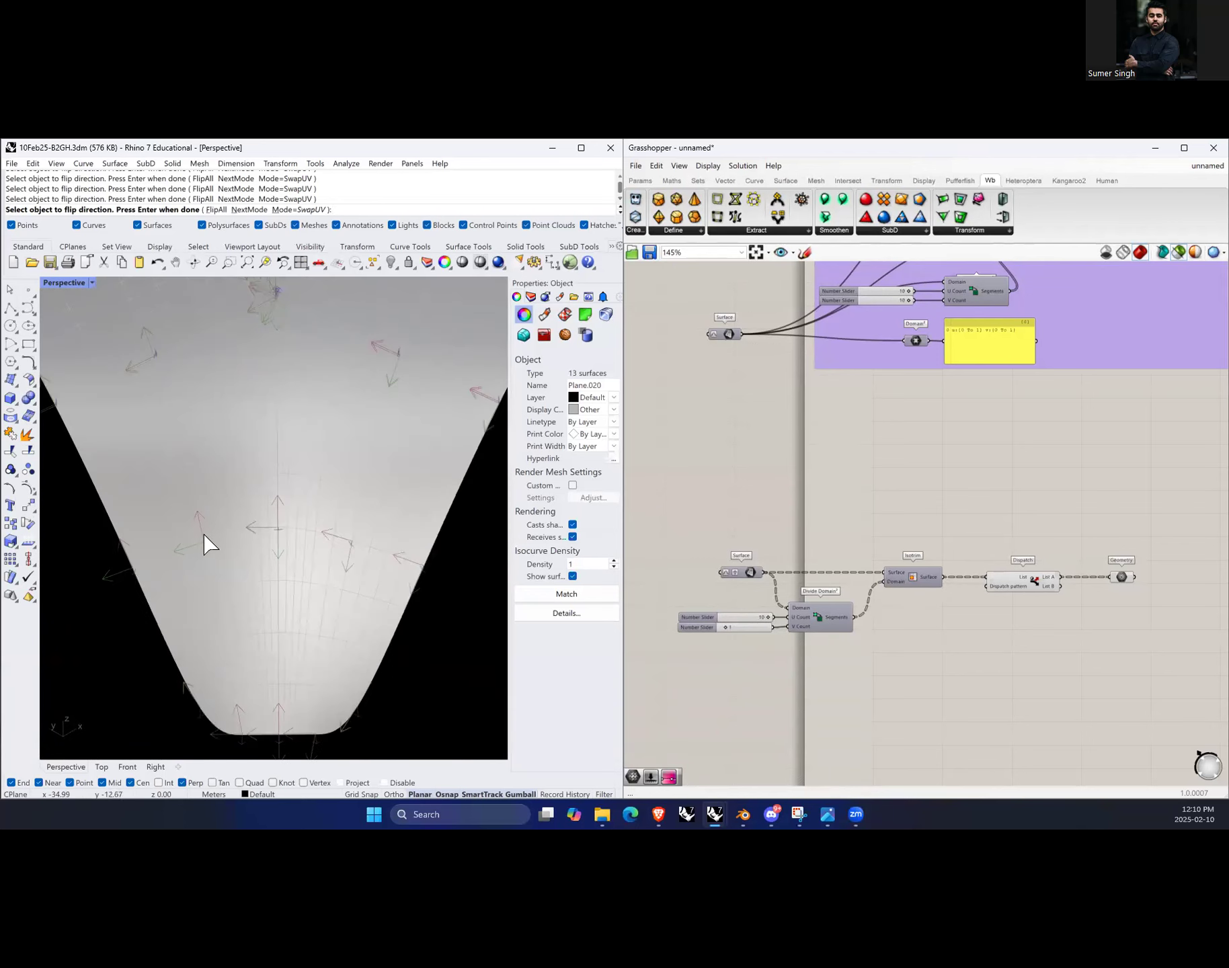
right_click_drag(266, 639, 274, 576)
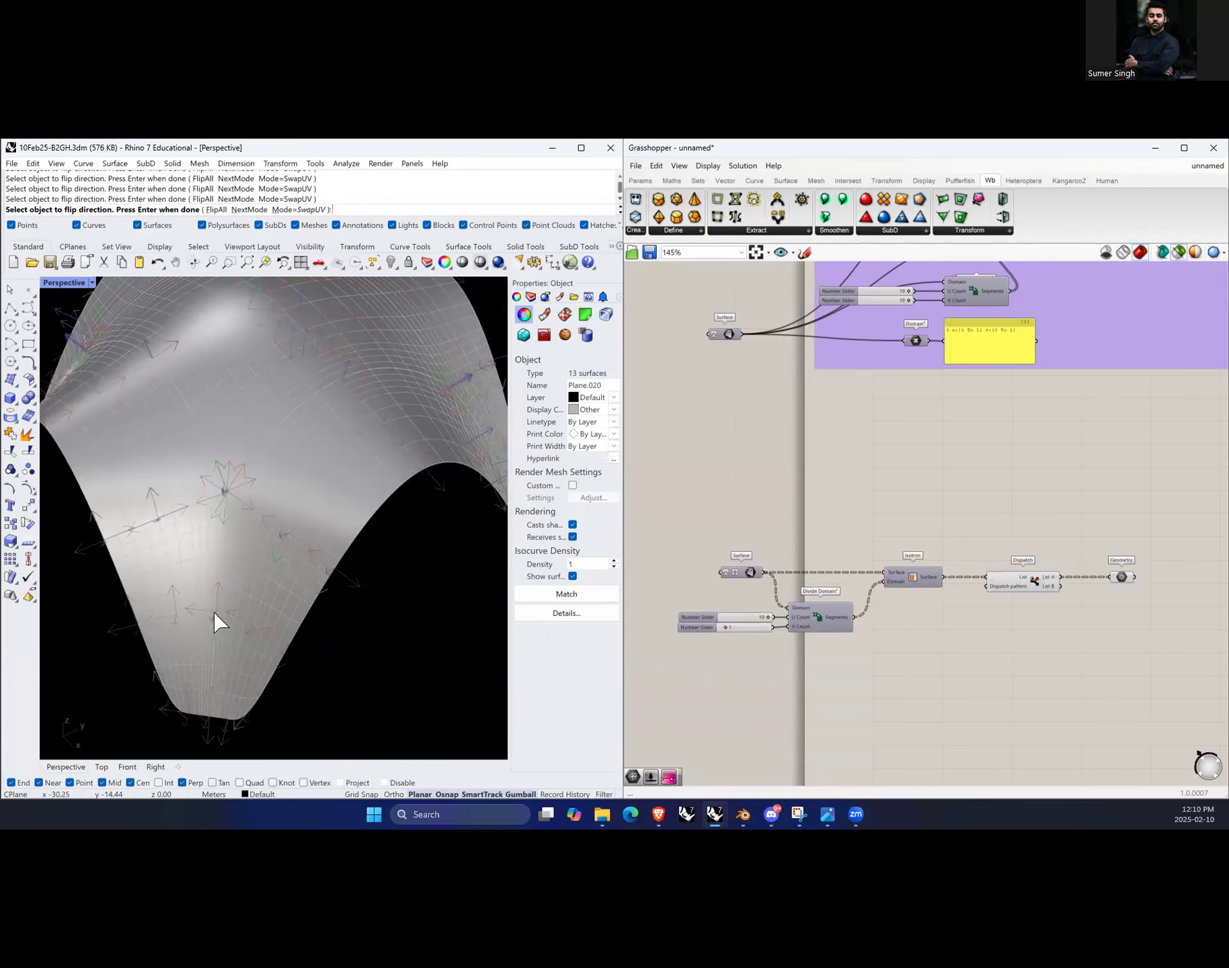
scroll(202, 625, "up", 3)
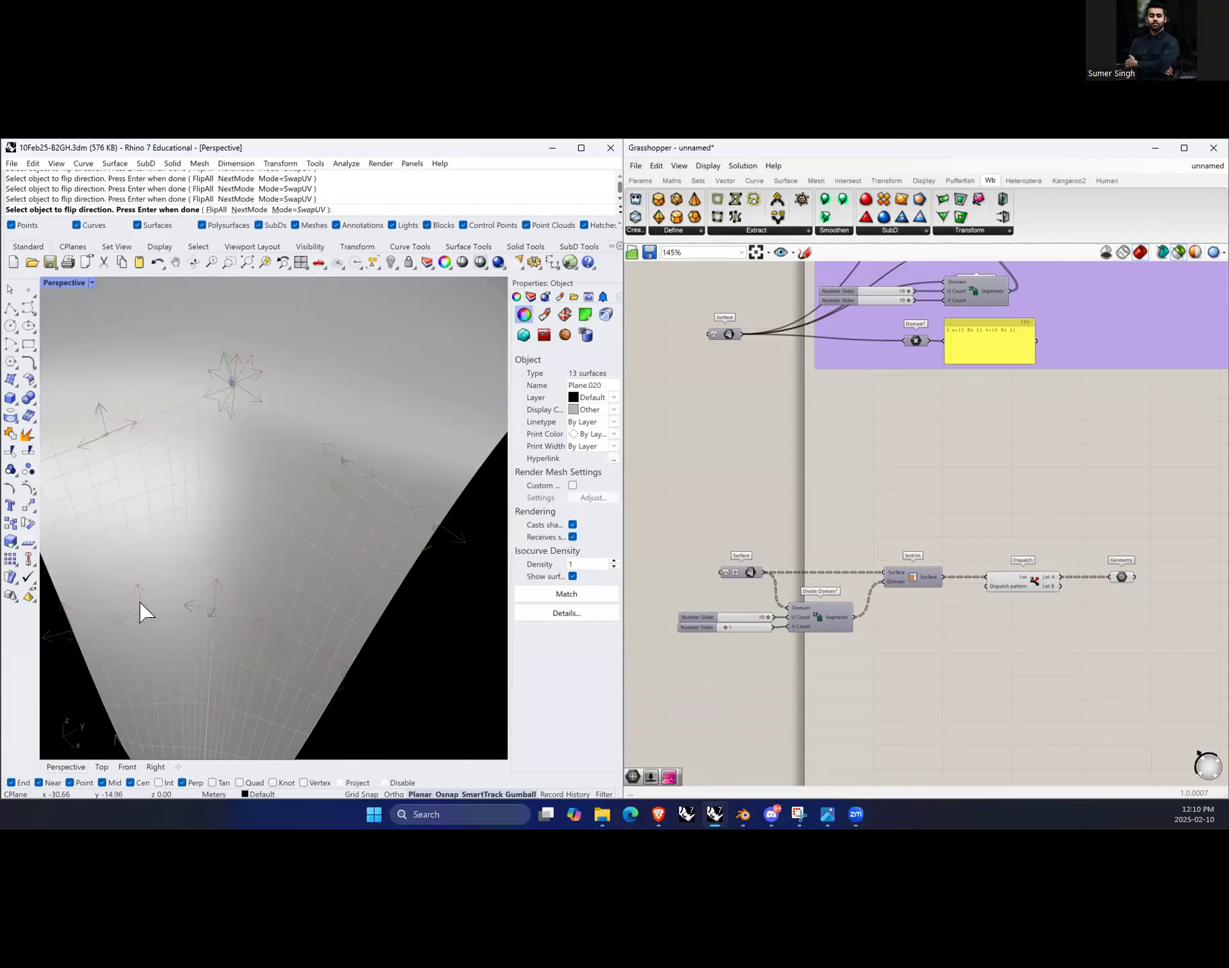
right_click_drag(227, 617, 255, 584)
right_click_drag(332, 500, 260, 534)
right_click_drag(376, 600, 305, 612)
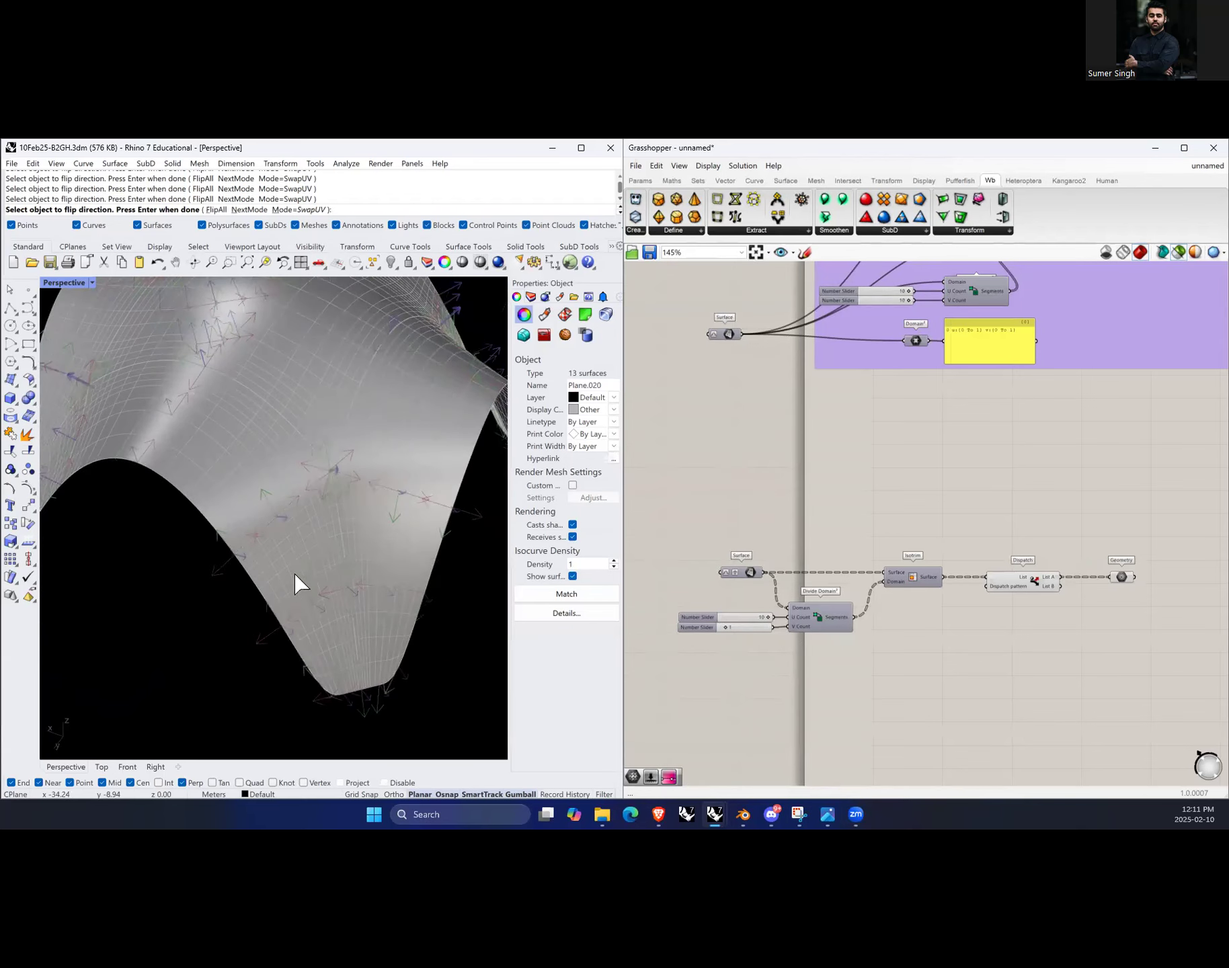
Step: Switch the Dir command to FlipU mode and flip the U direction of a surface, choosing it from the selection menu
left_click(249, 209)
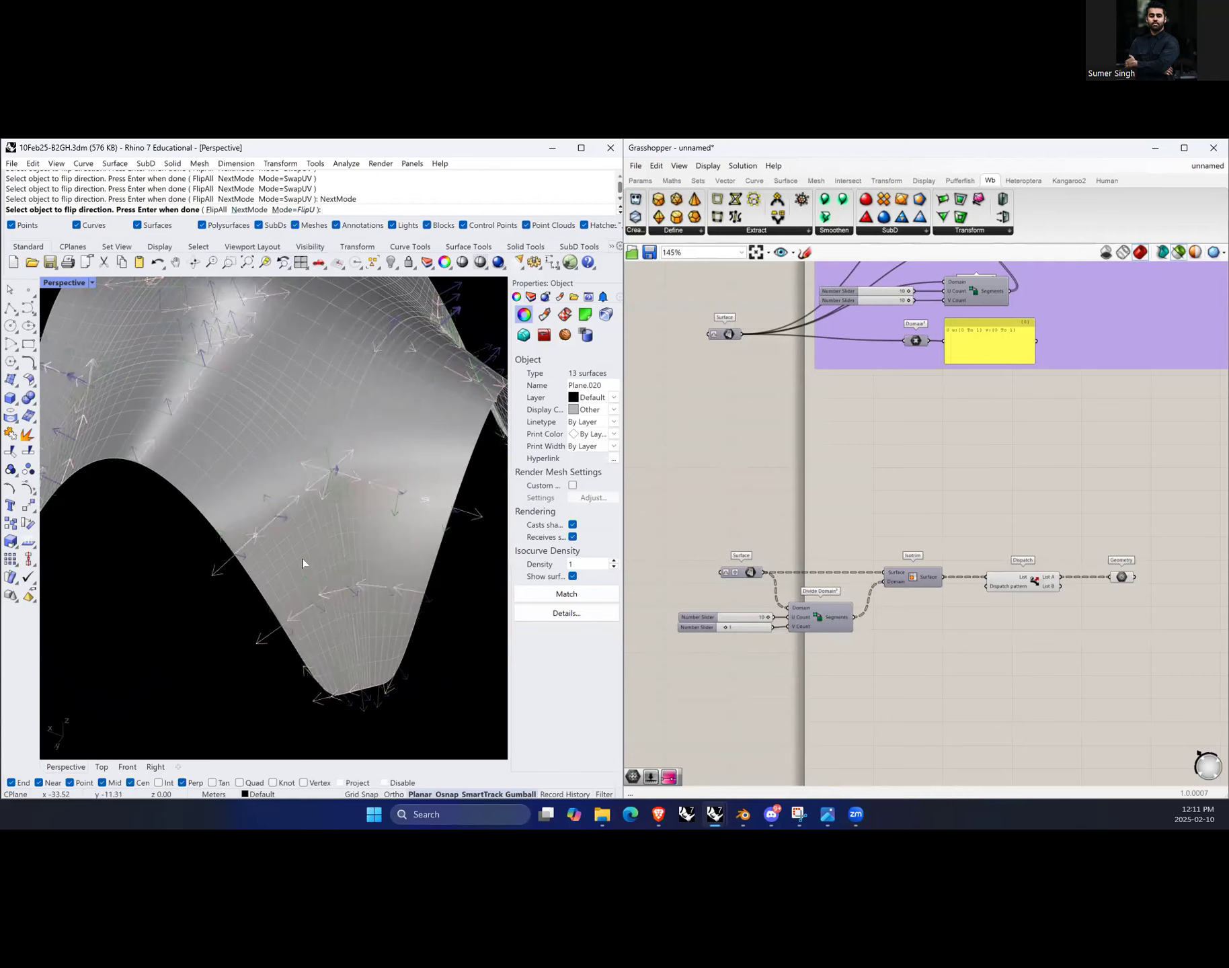
right_click_drag(318, 620, 387, 636)
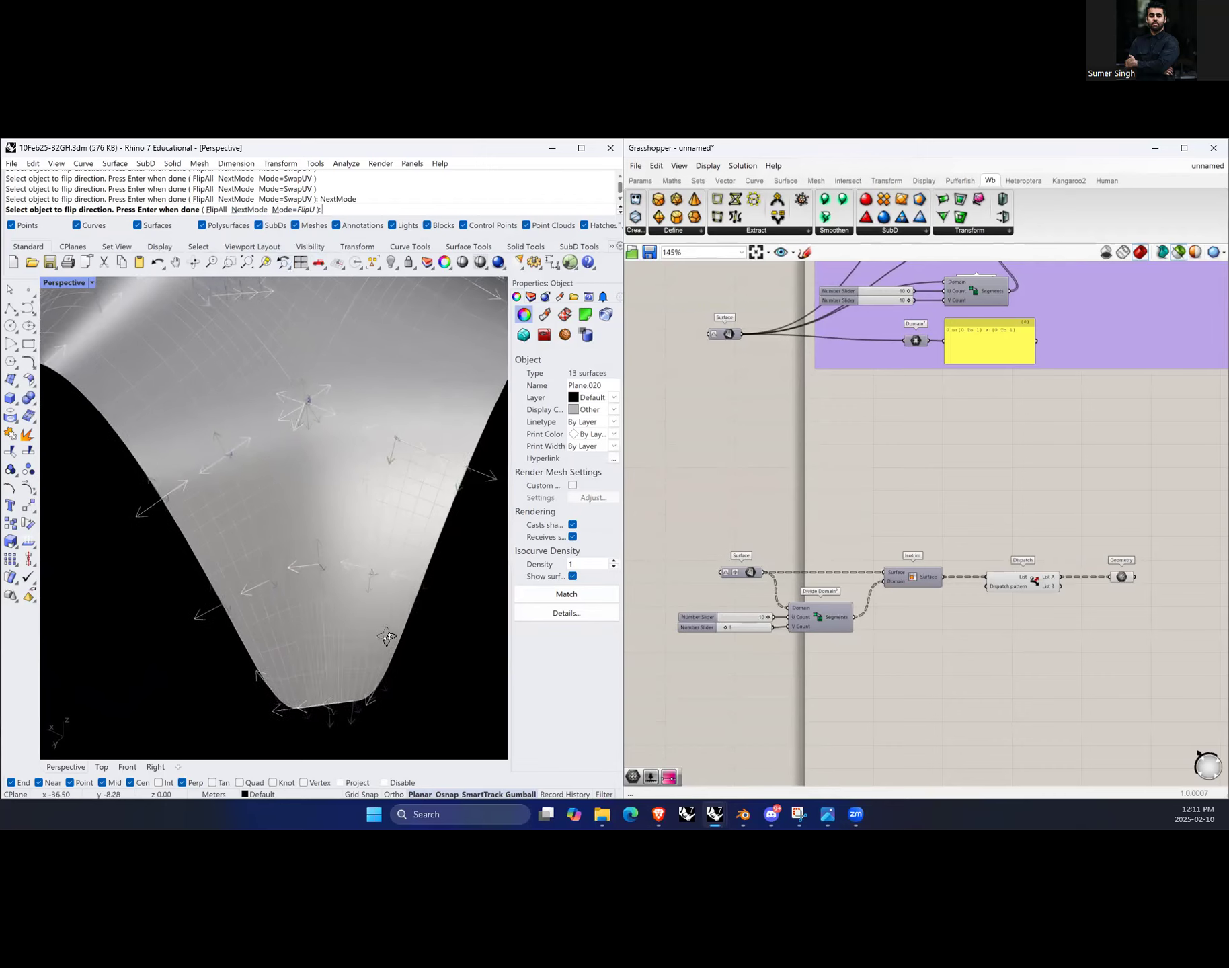
scroll(275, 620, "up", 3)
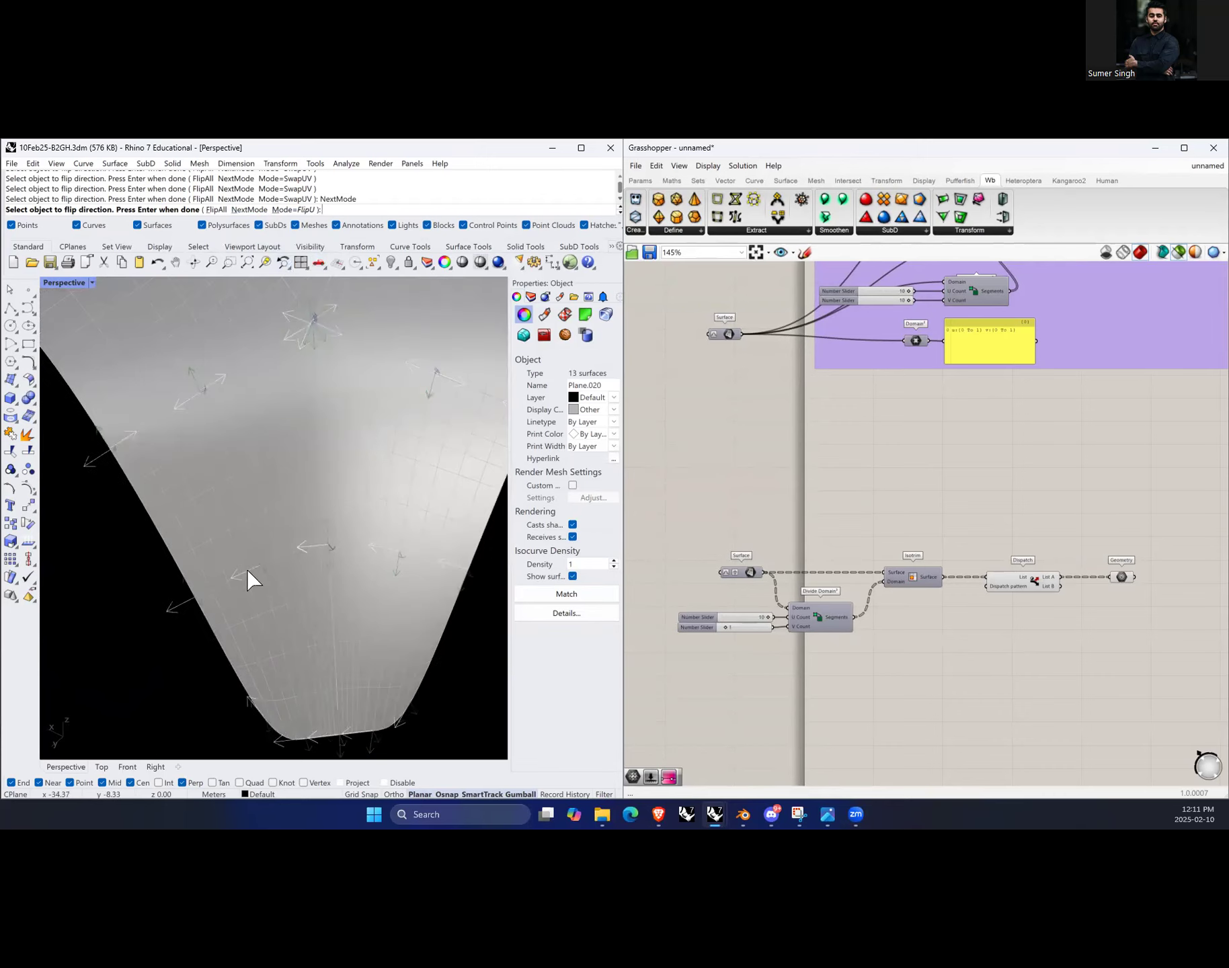
left_click(247, 579)
left_click(247, 579)
left_click(231, 586)
left_click(265, 582)
scroll(247, 461, "up", 4)
left_click(256, 457)
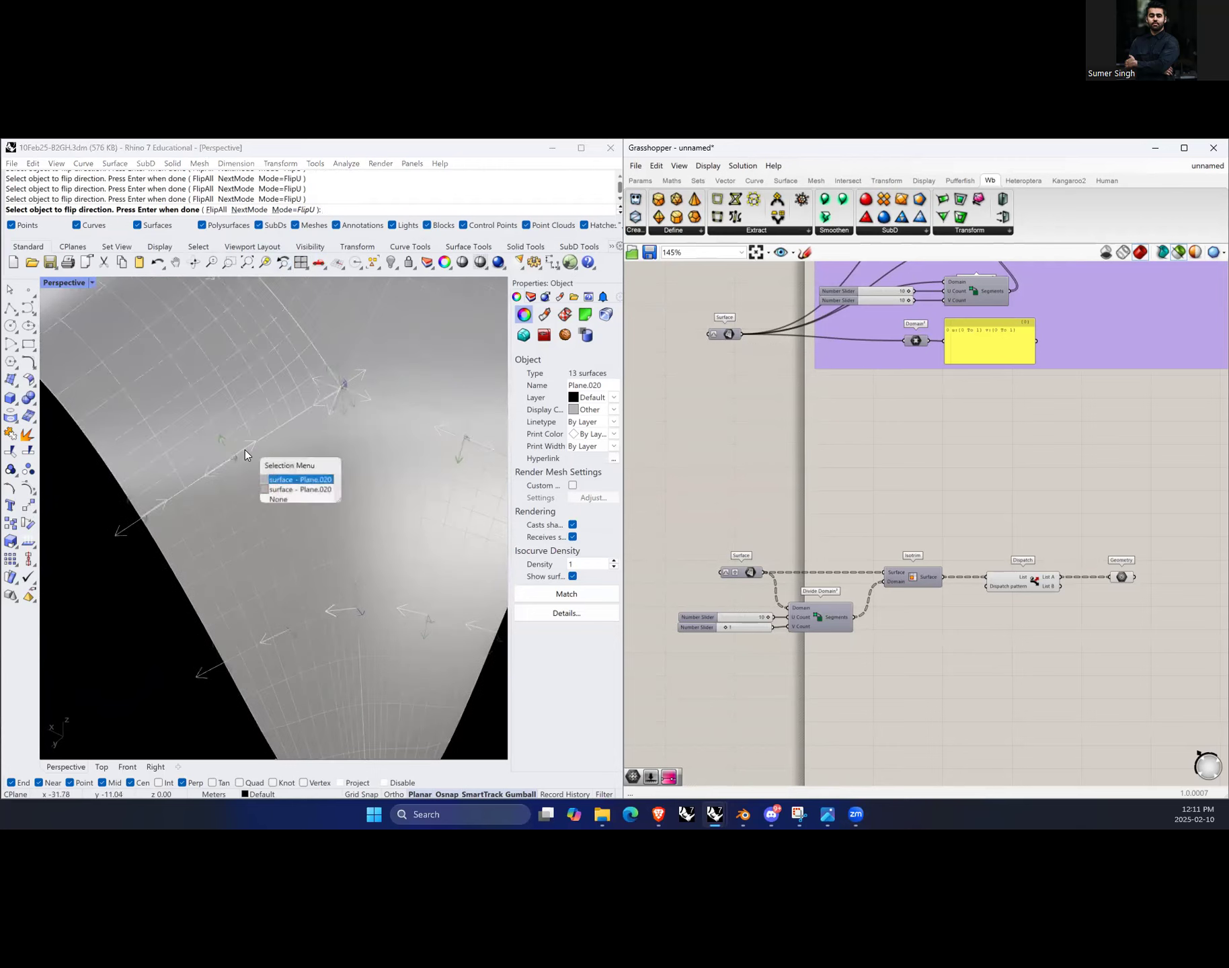
left_click(289, 492)
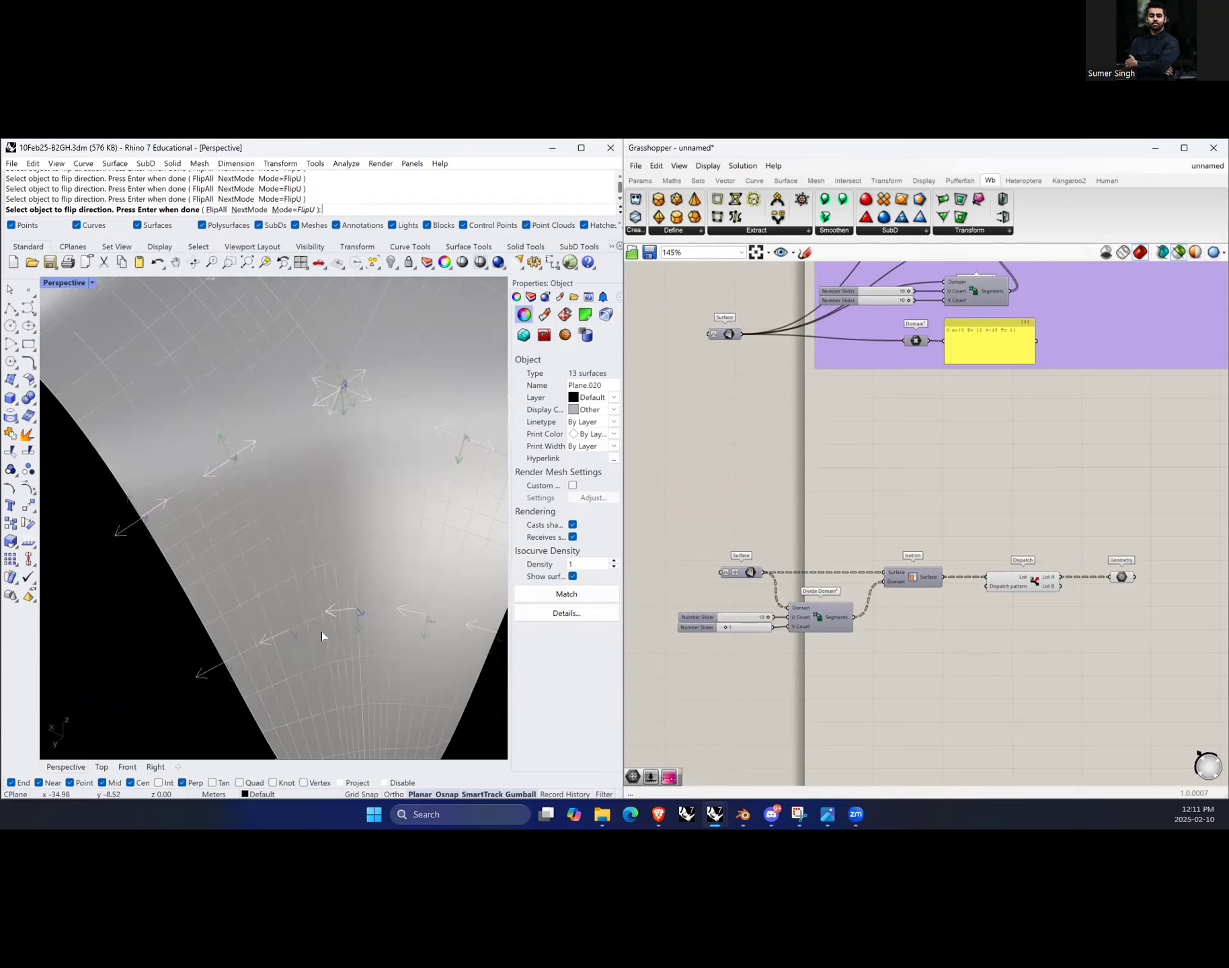
Step: Flip the U direction of several surfaces in the central part of the fold
left_click(241, 450)
left_click(288, 492)
left_click(220, 464)
left_click(252, 467)
Step: Flip the U direction of a surface near the fold's edge, choosing it from the selection menu
scroll(254, 465, "down", 3)
right_click_drag(410, 528, 234, 475)
scroll(248, 475, "up", 2)
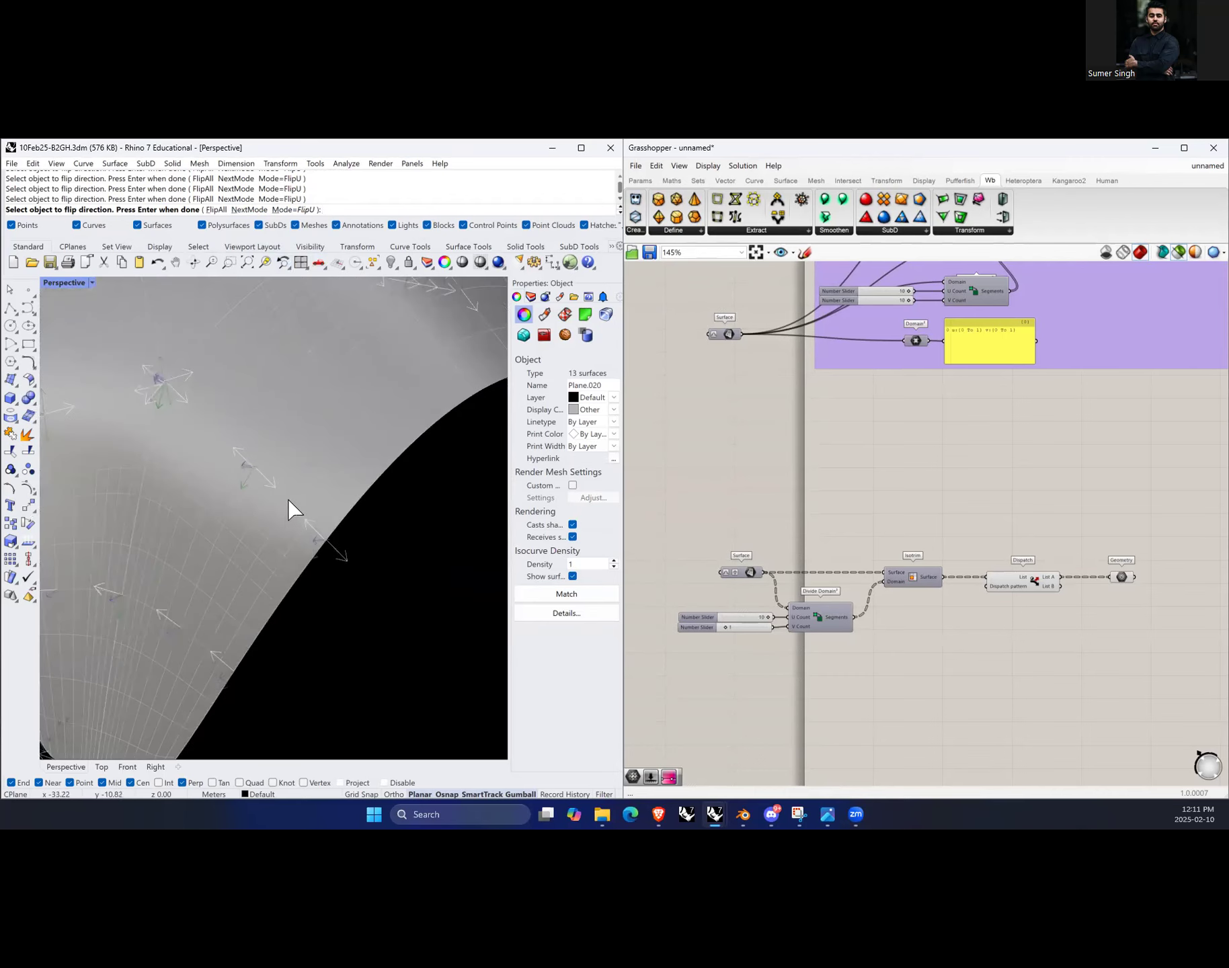
scroll(289, 511, "down", 2)
right_click_drag(250, 611, 265, 504)
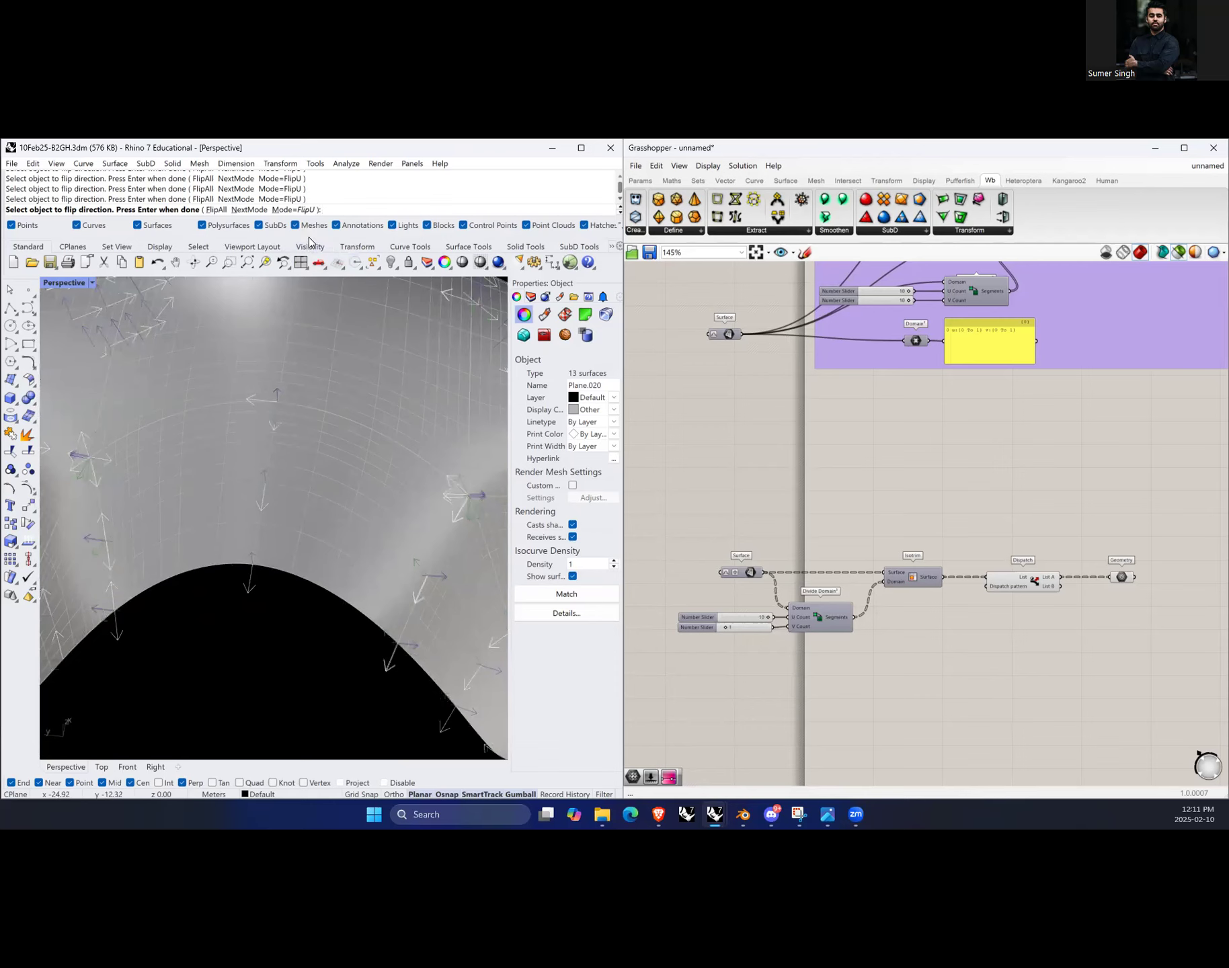
right_click_drag(272, 461, 285, 532)
left_click(214, 545)
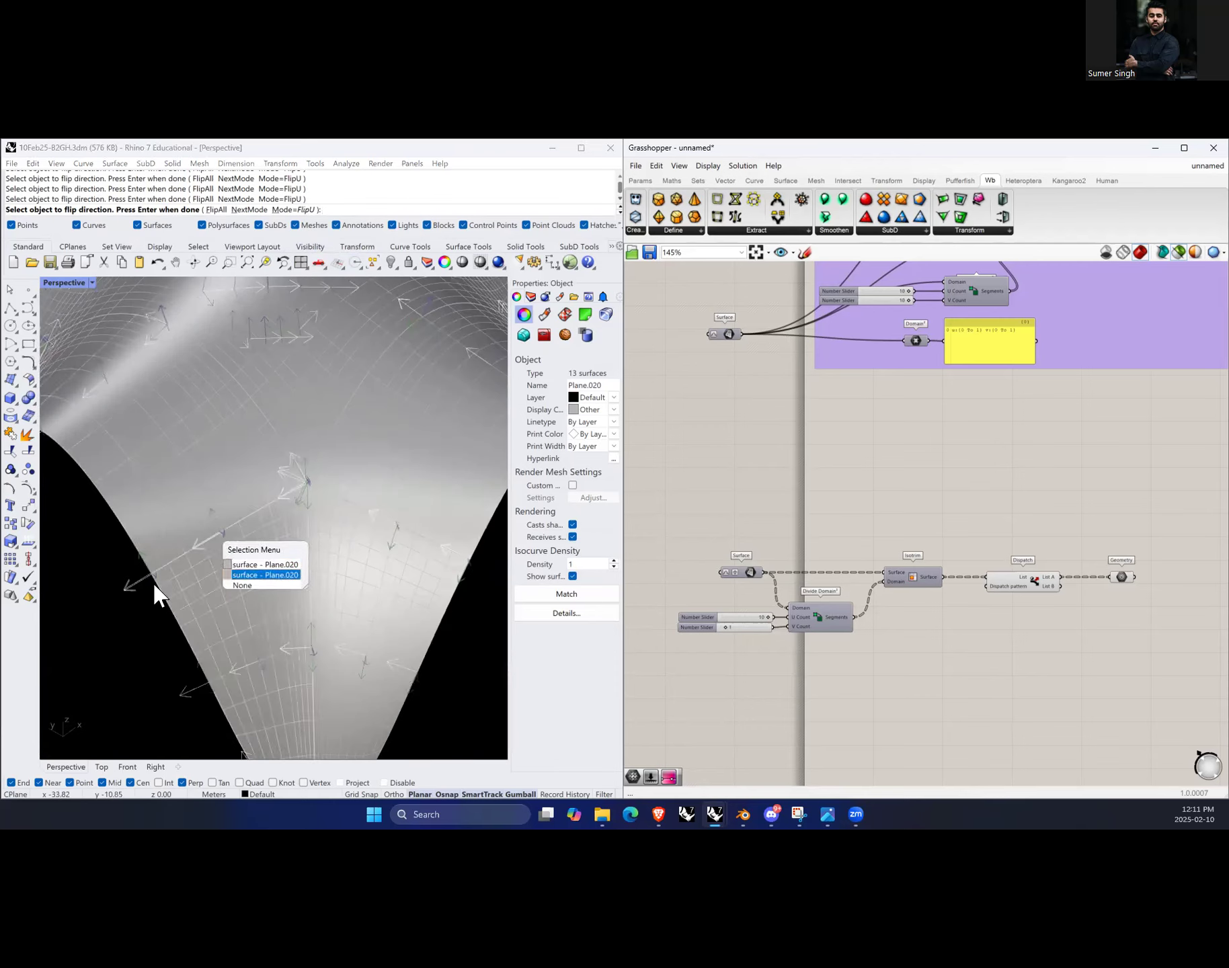
left_click(140, 580)
left_click(209, 539)
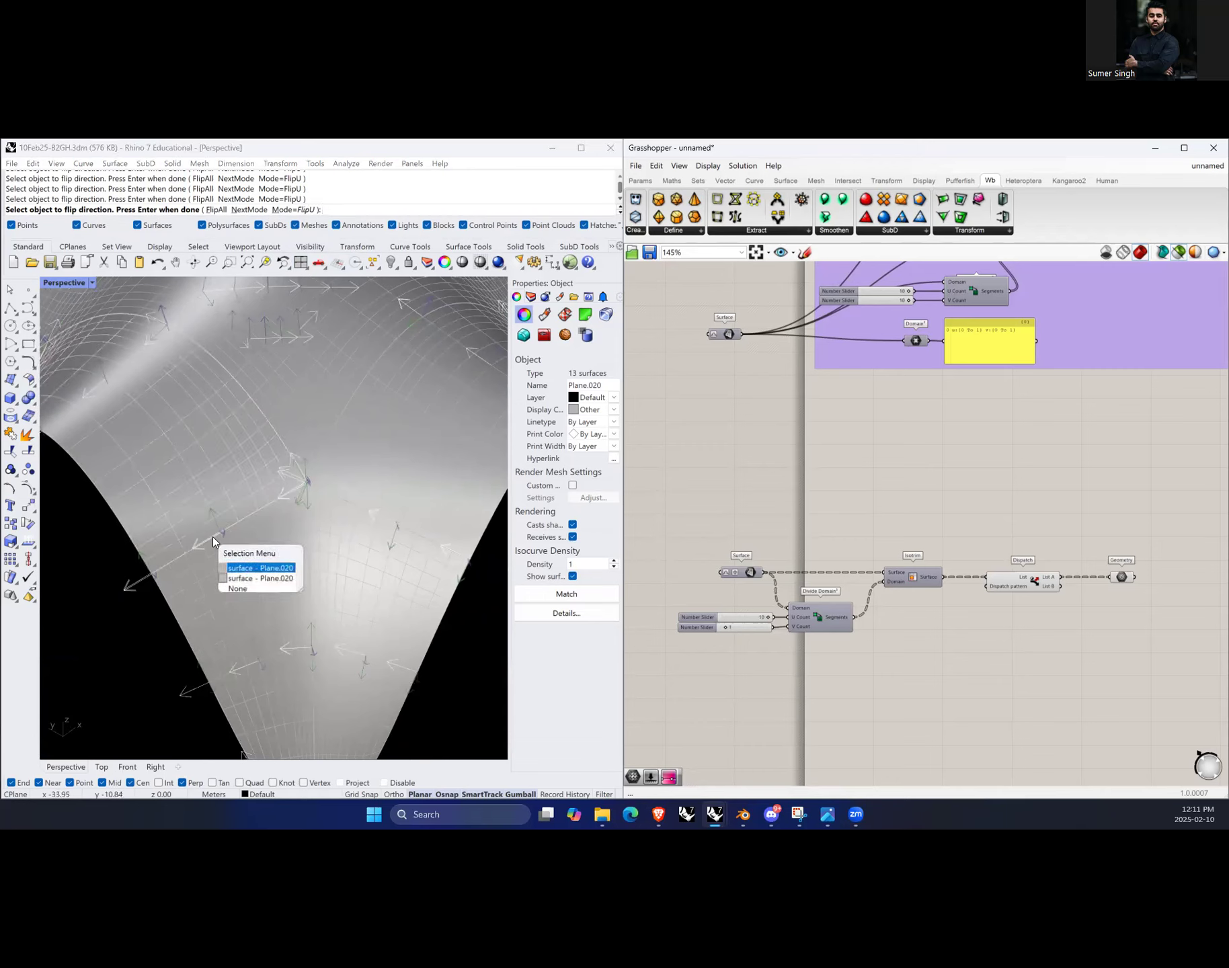
left_click(253, 571)
Step: Flip the same edge surface's U direction several more times, choosing it from the selection menu each time
left_click(210, 540)
left_click(254, 579)
left_click(212, 538)
left_click(255, 577)
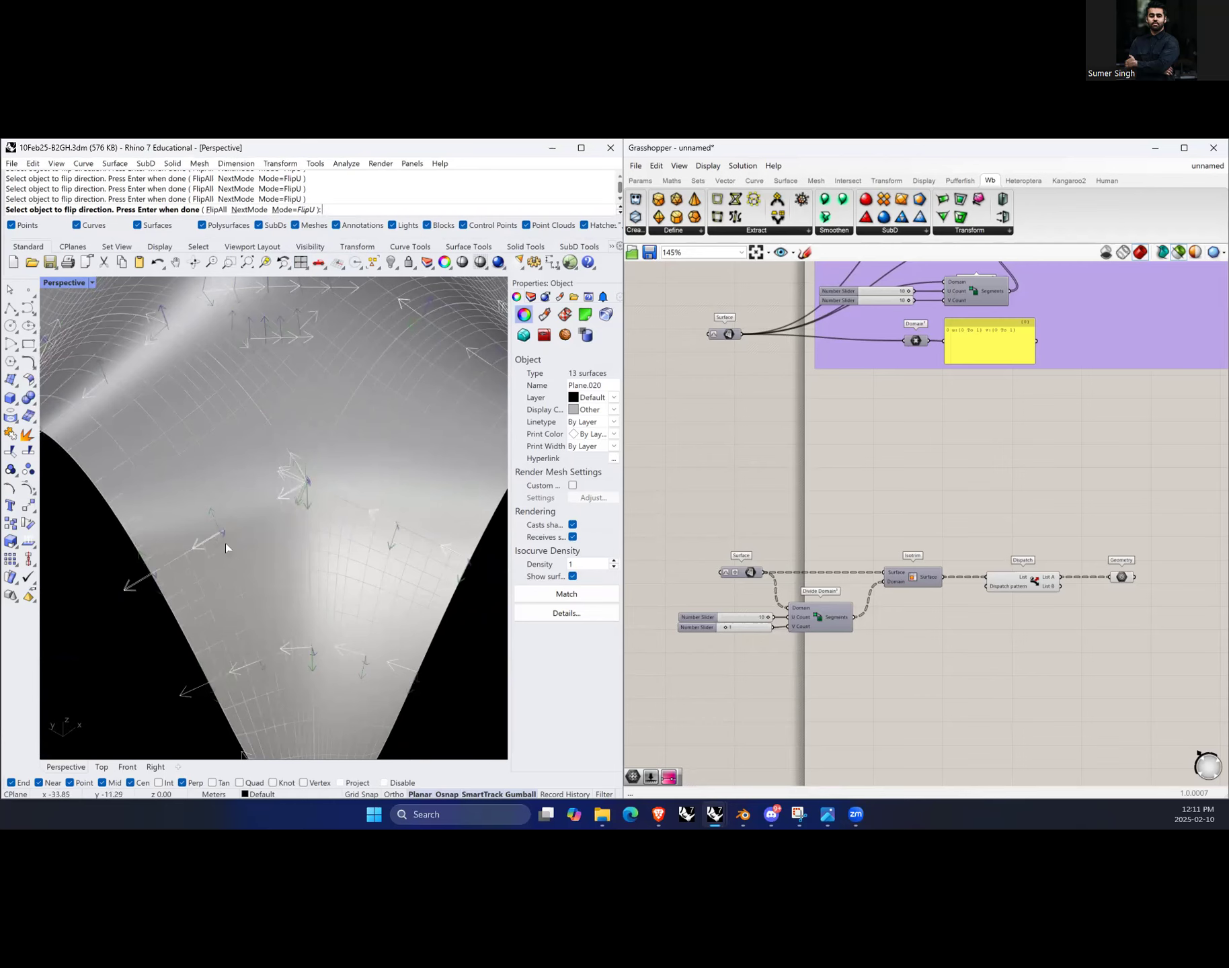
left_click(215, 539)
left_click(254, 573)
Step: Flip the U direction of surfaces on the other side of the fold, choosing each from the selection menu
scroll(242, 680, "down", 7)
right_click_drag(416, 696, 367, 673)
scroll(235, 571, "up", 7)
left_click(240, 579)
left_click(279, 603)
left_click(236, 576)
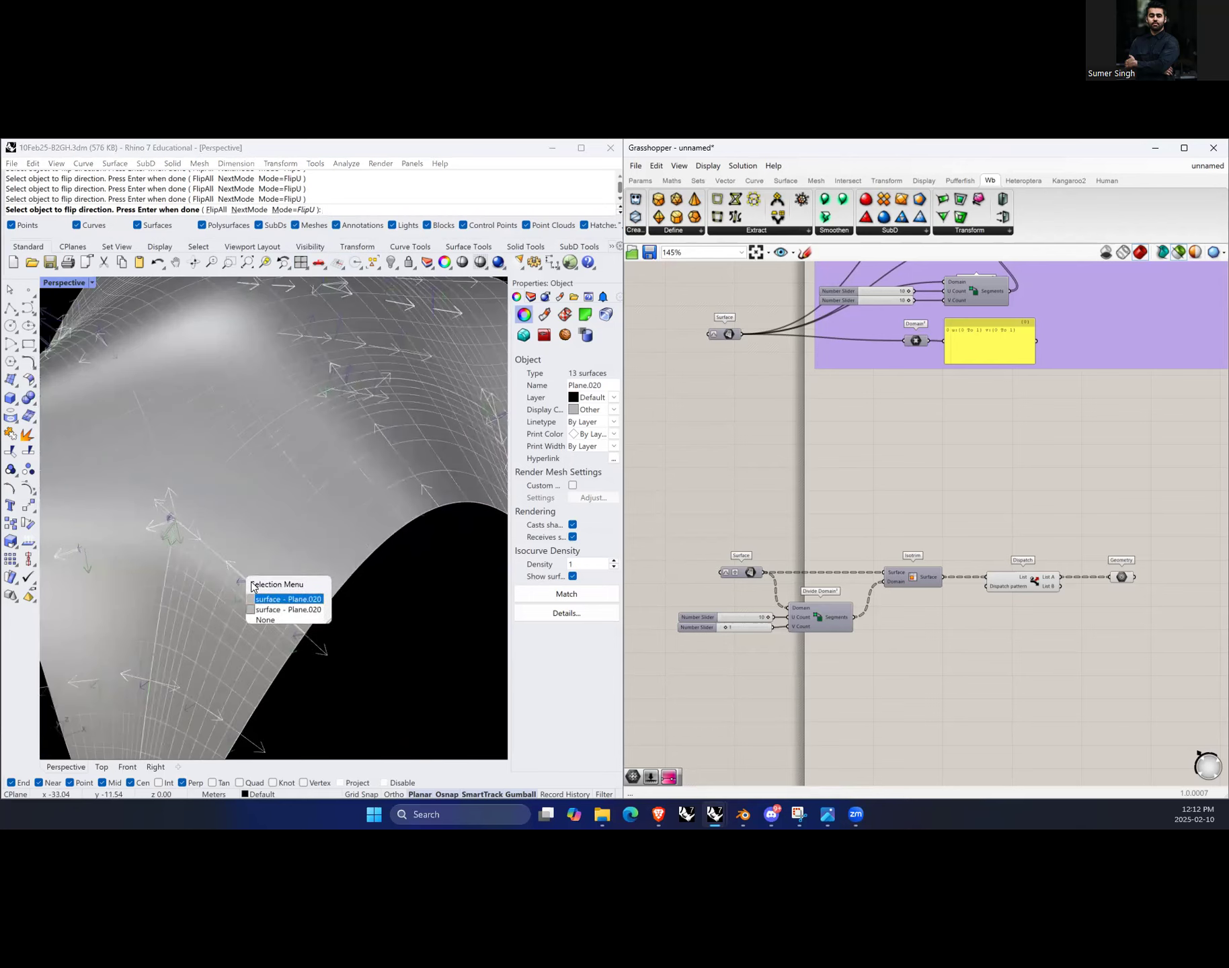
left_click(278, 603)
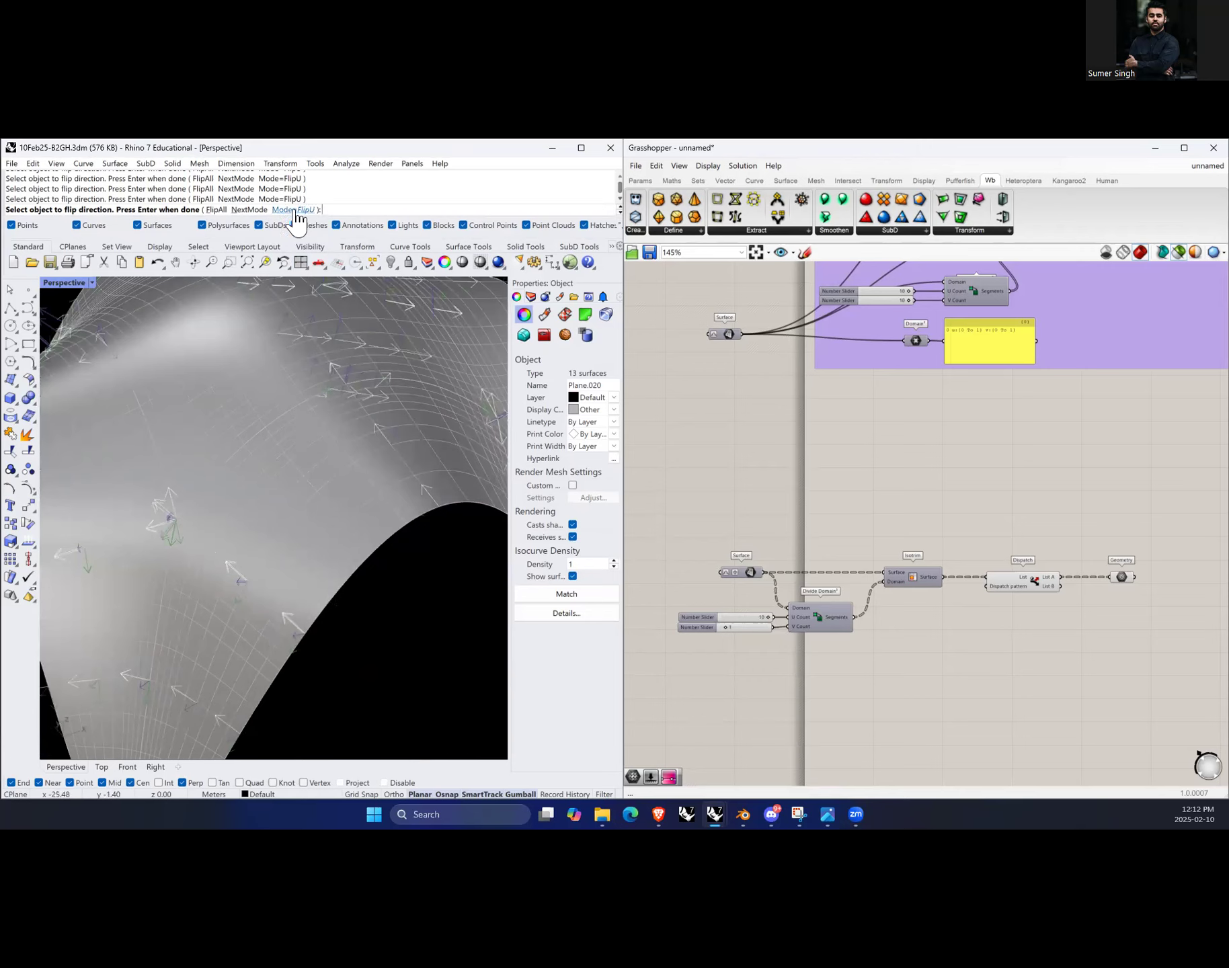
Step: Switch the Dir command to FlipV mode and flip the V direction of a surface at the fold's base
left_click(248, 210)
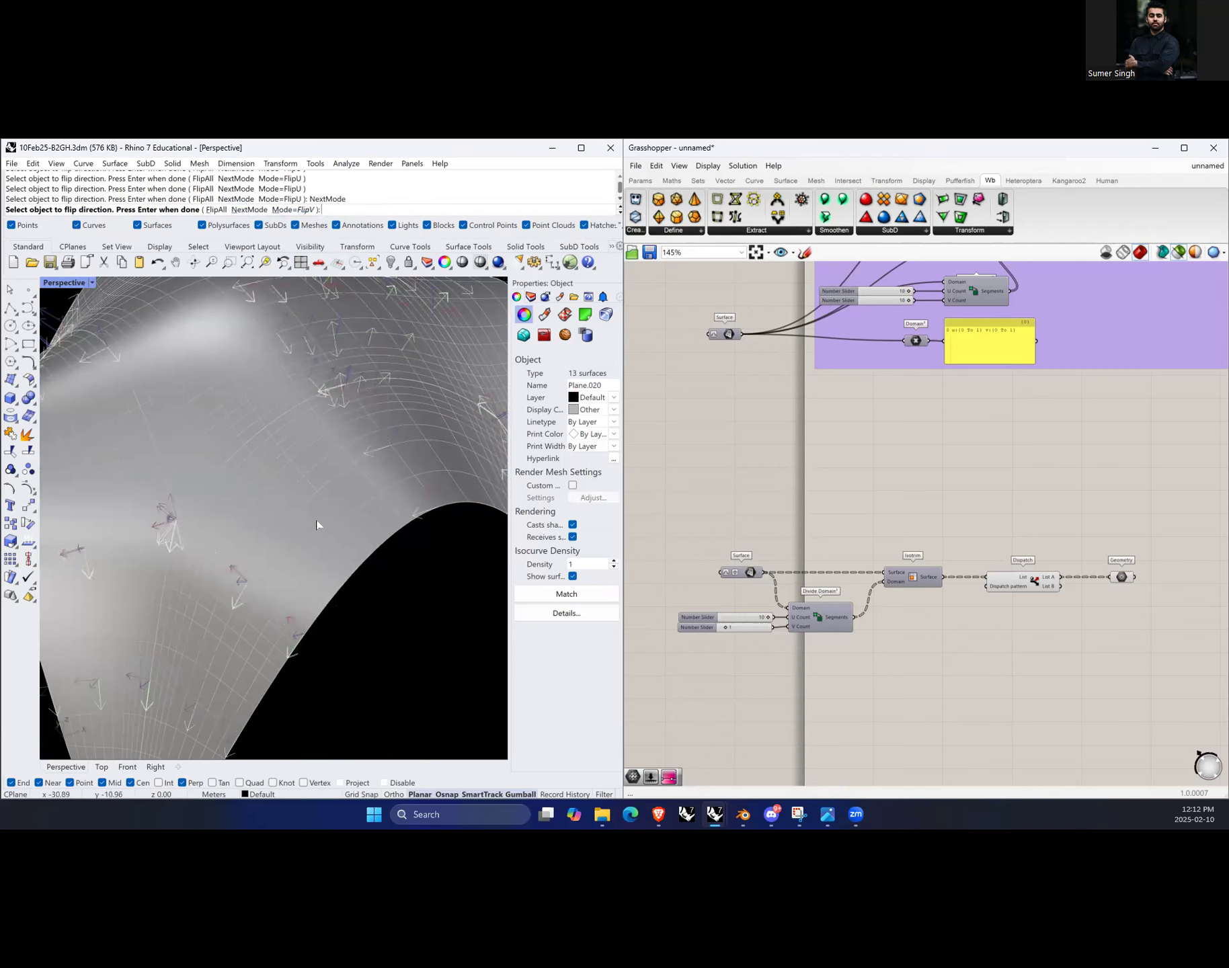
right_click_drag(384, 547, 393, 607)
scroll(266, 510, "up", 2)
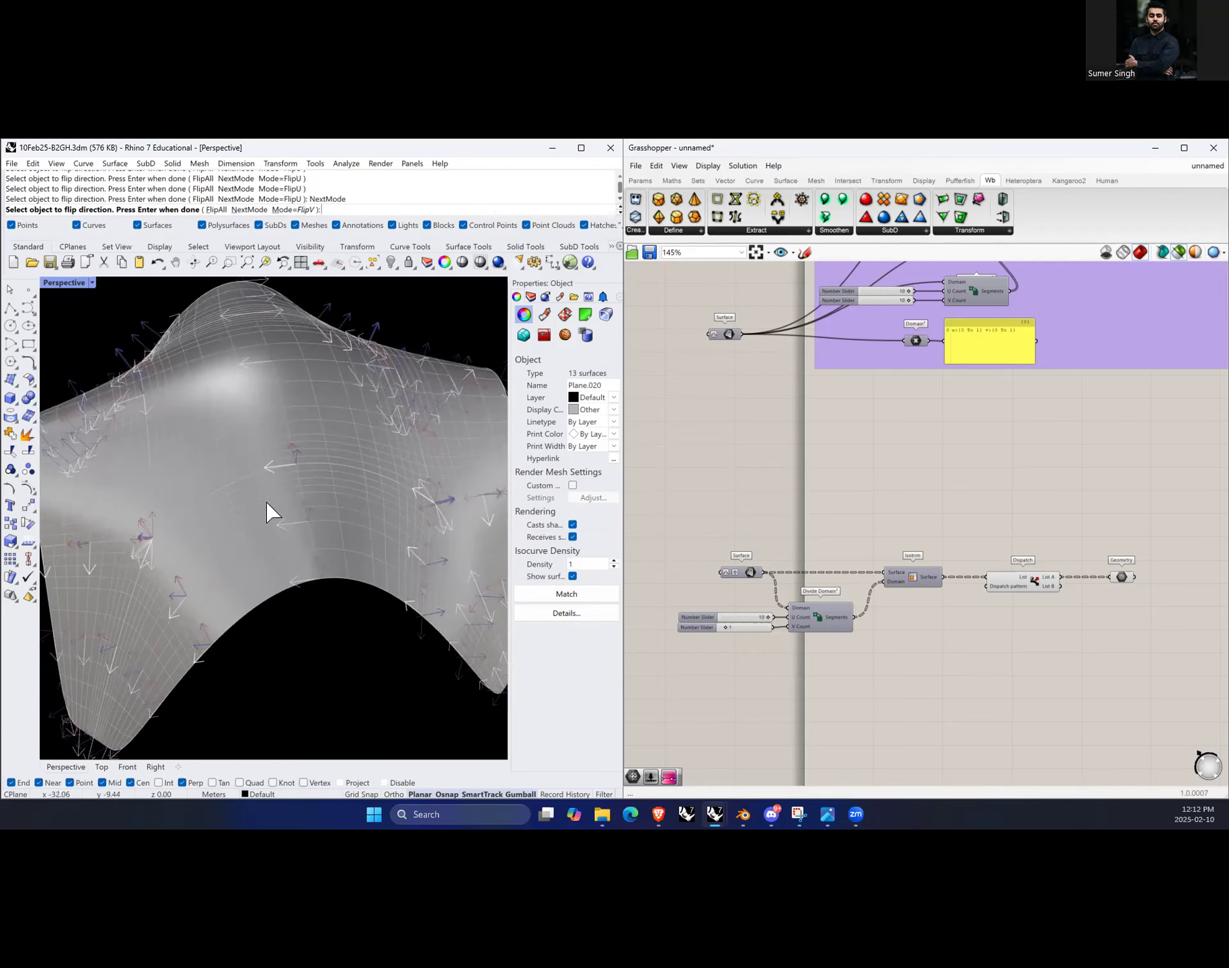
scroll(351, 553, "up", 3)
scroll(280, 575, "up", 2)
right_click_drag(280, 575, 276, 572)
right_click_drag(362, 504, 344, 510)
right_click_drag(276, 589, 282, 587)
left_click(250, 667)
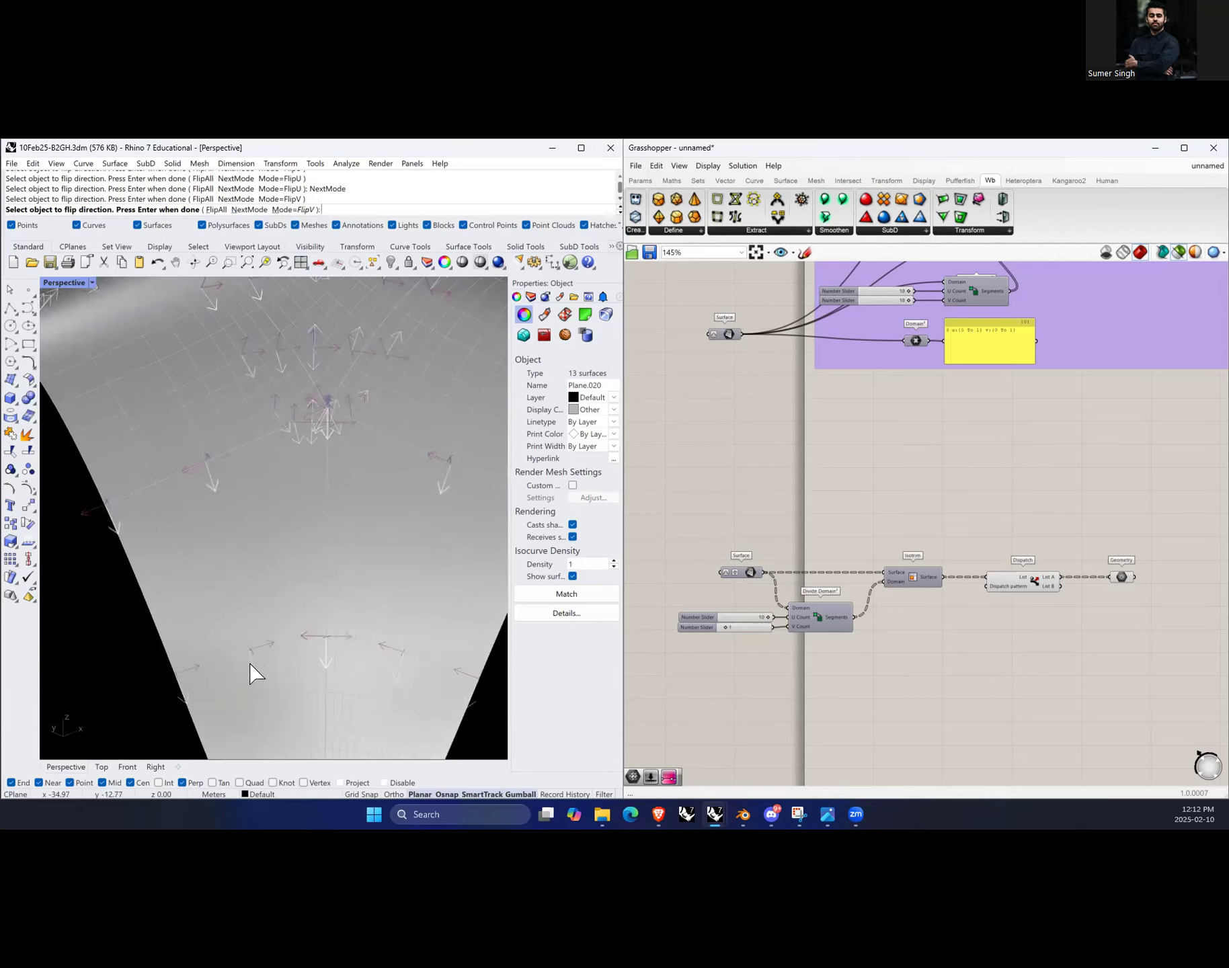
left_click(253, 673)
left_click(253, 671)
Step: Set the Dir mode to FlipU and flip the U direction of surfaces on the fold's lower flank
left_click(257, 209)
right_click_drag(282, 677, 313, 632)
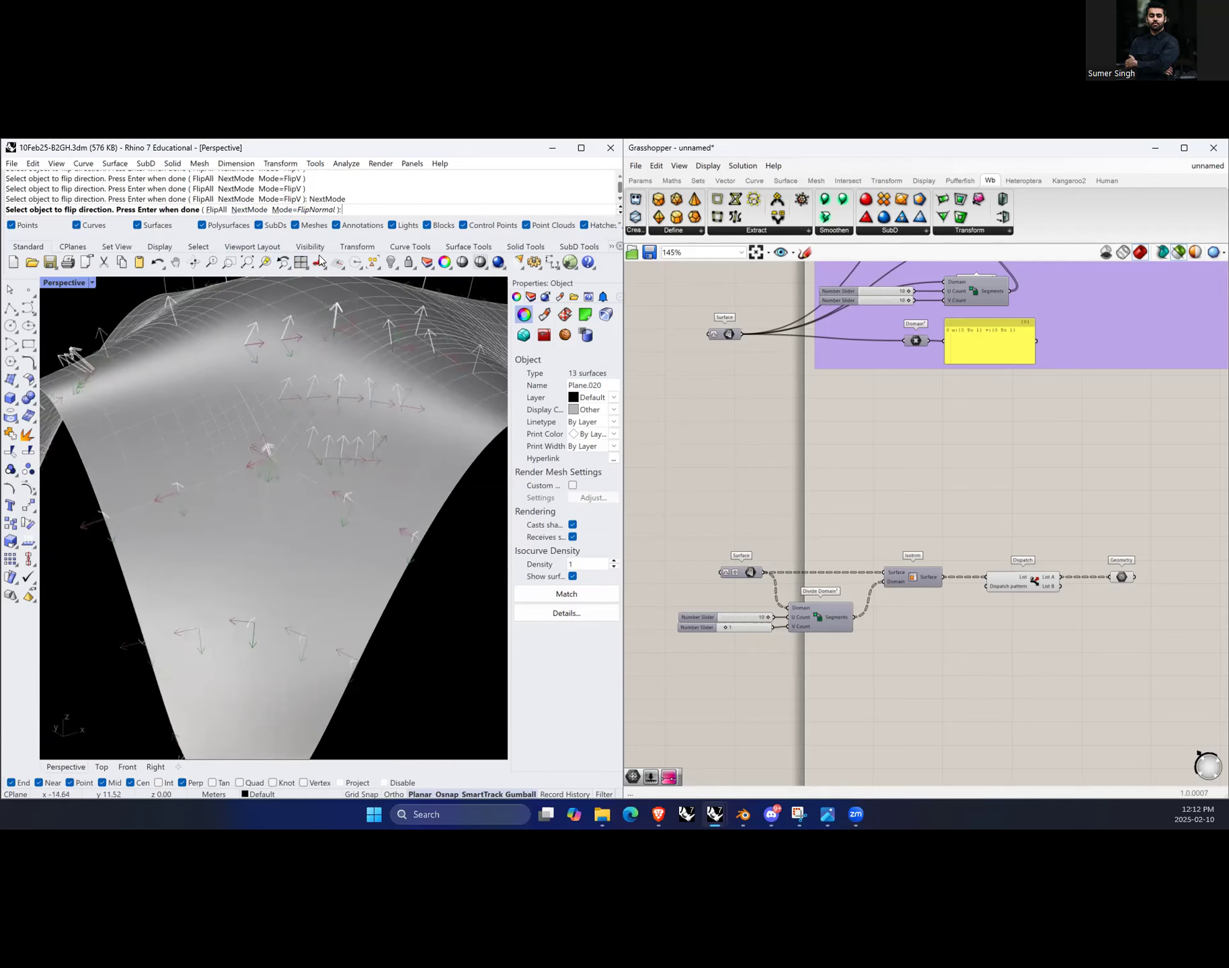
left_click(289, 209)
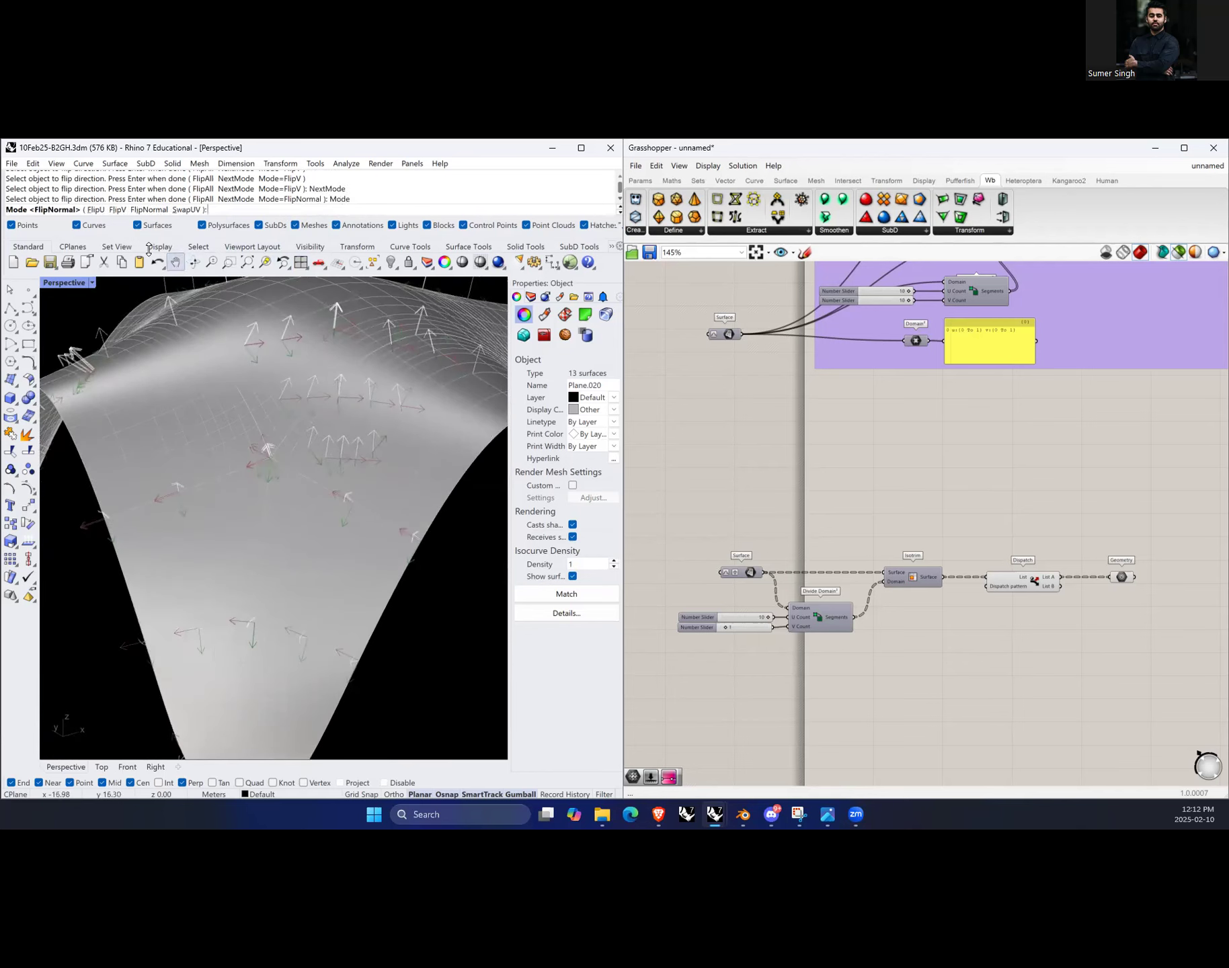
right_click_drag(233, 436, 239, 441)
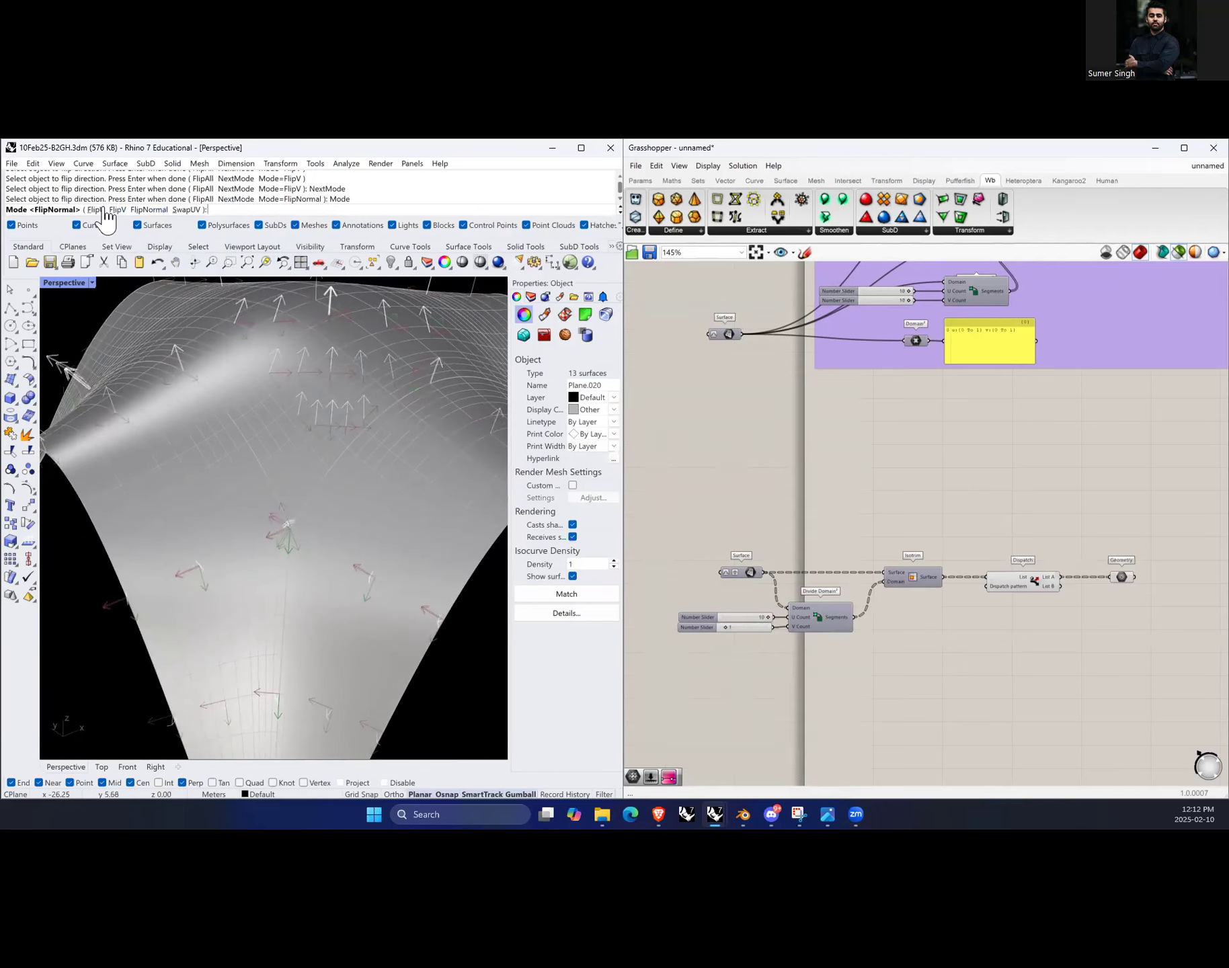
left_click(98, 210)
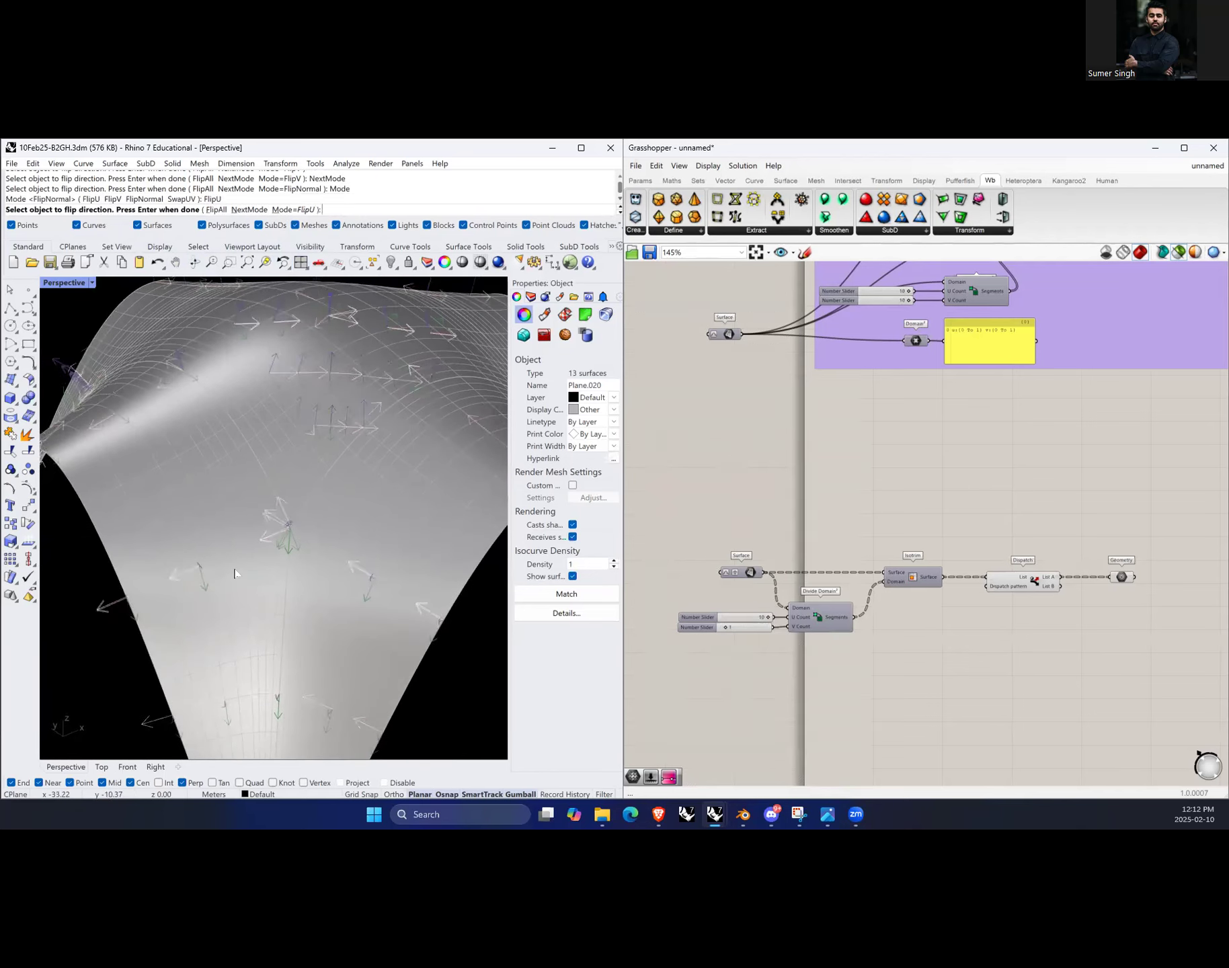
left_click(190, 575)
left_click(241, 617)
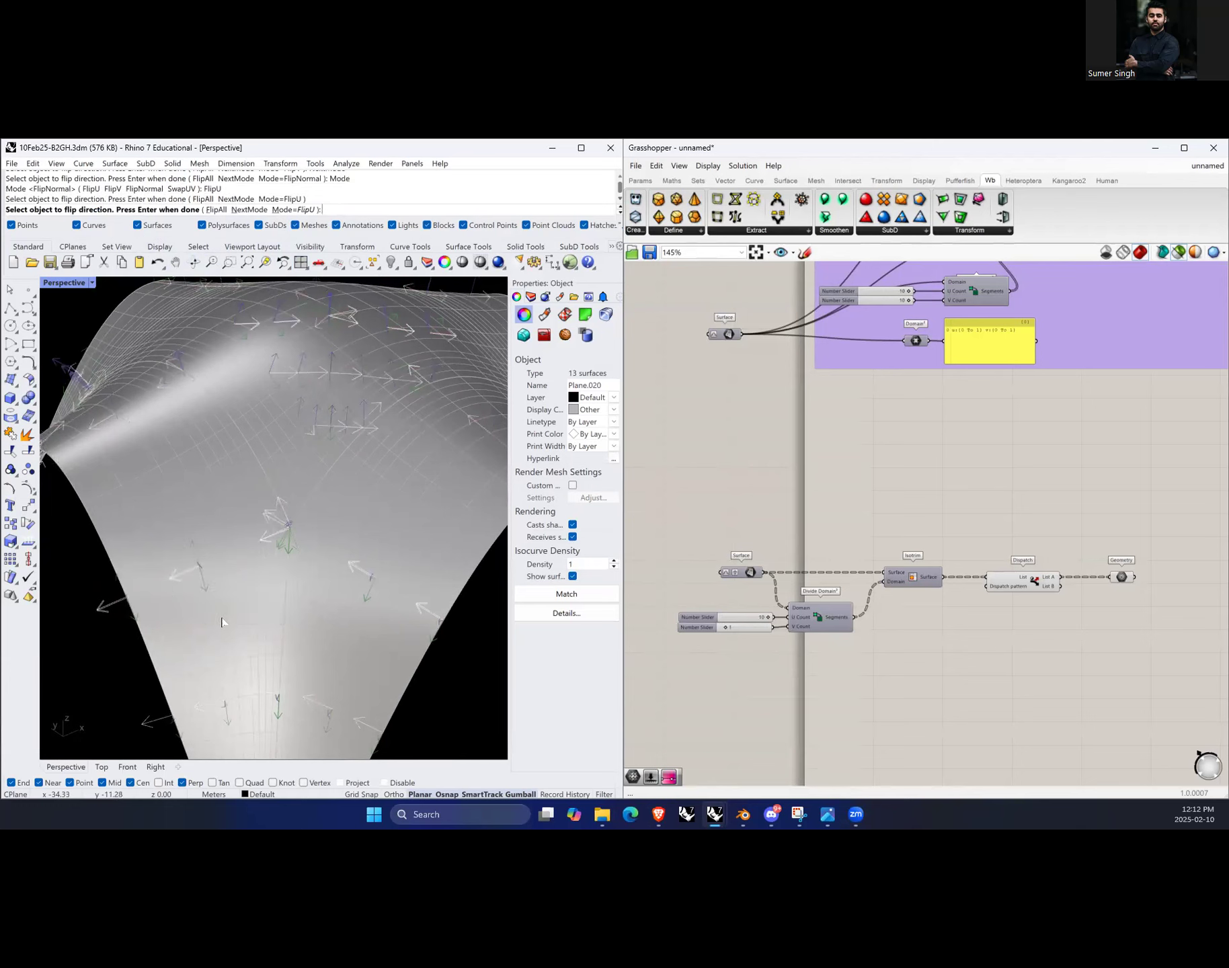
left_click(220, 704)
left_click(215, 708)
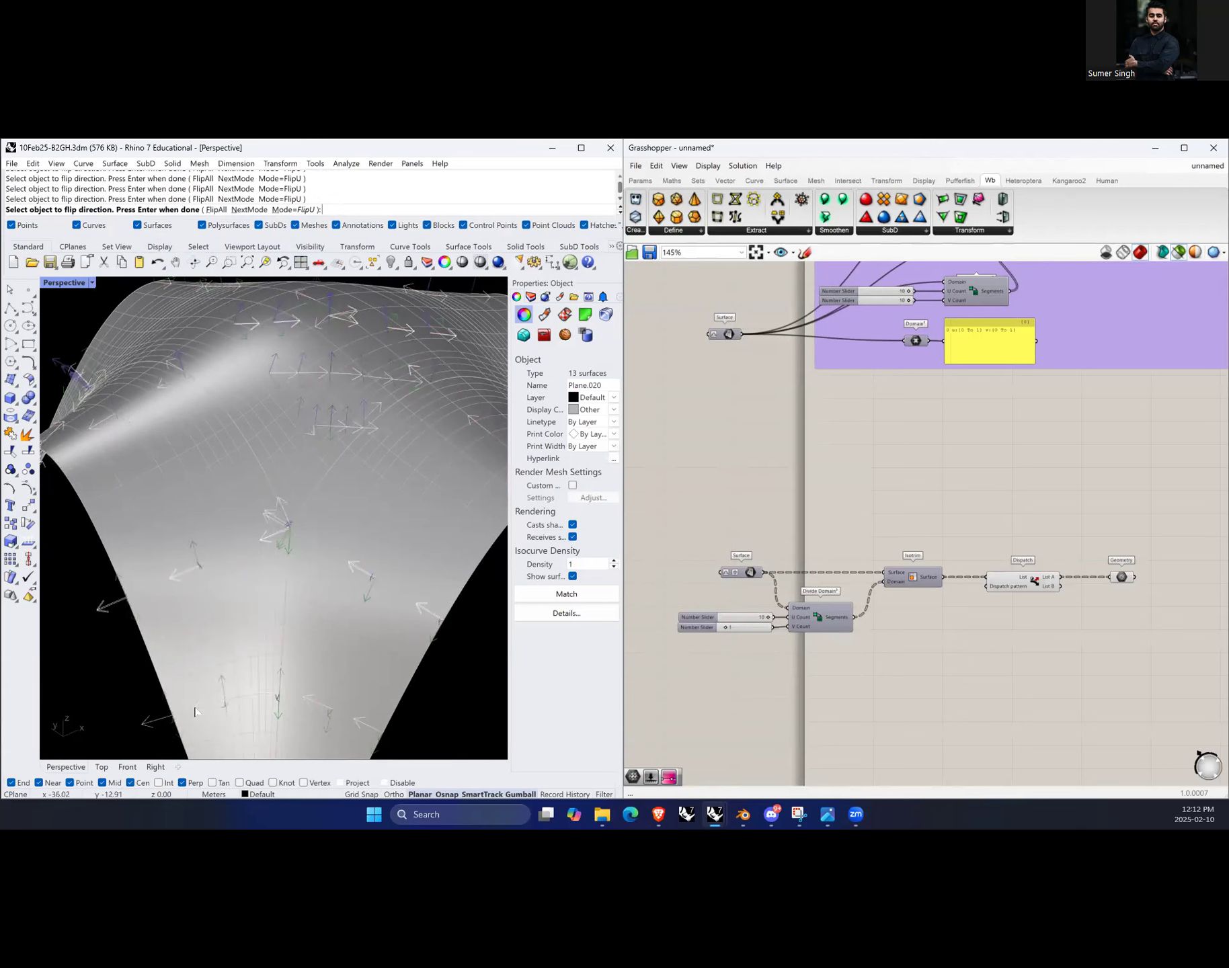
Step: Set the Dir mode to FlipV and flip the V direction of the surface at the fold's base
scroll(297, 693, "down", 5)
scroll(192, 686, "up", 3)
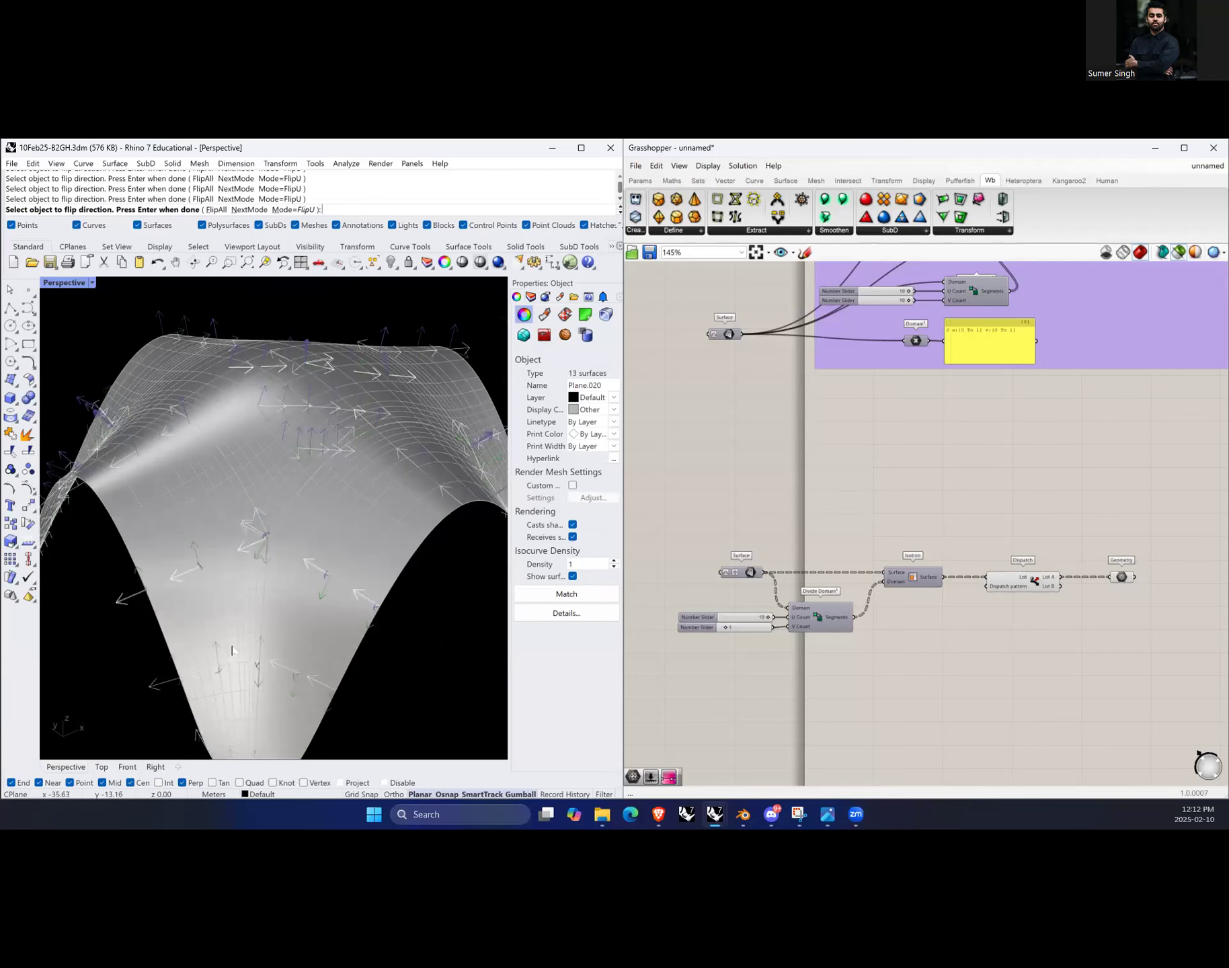
left_click(294, 210)
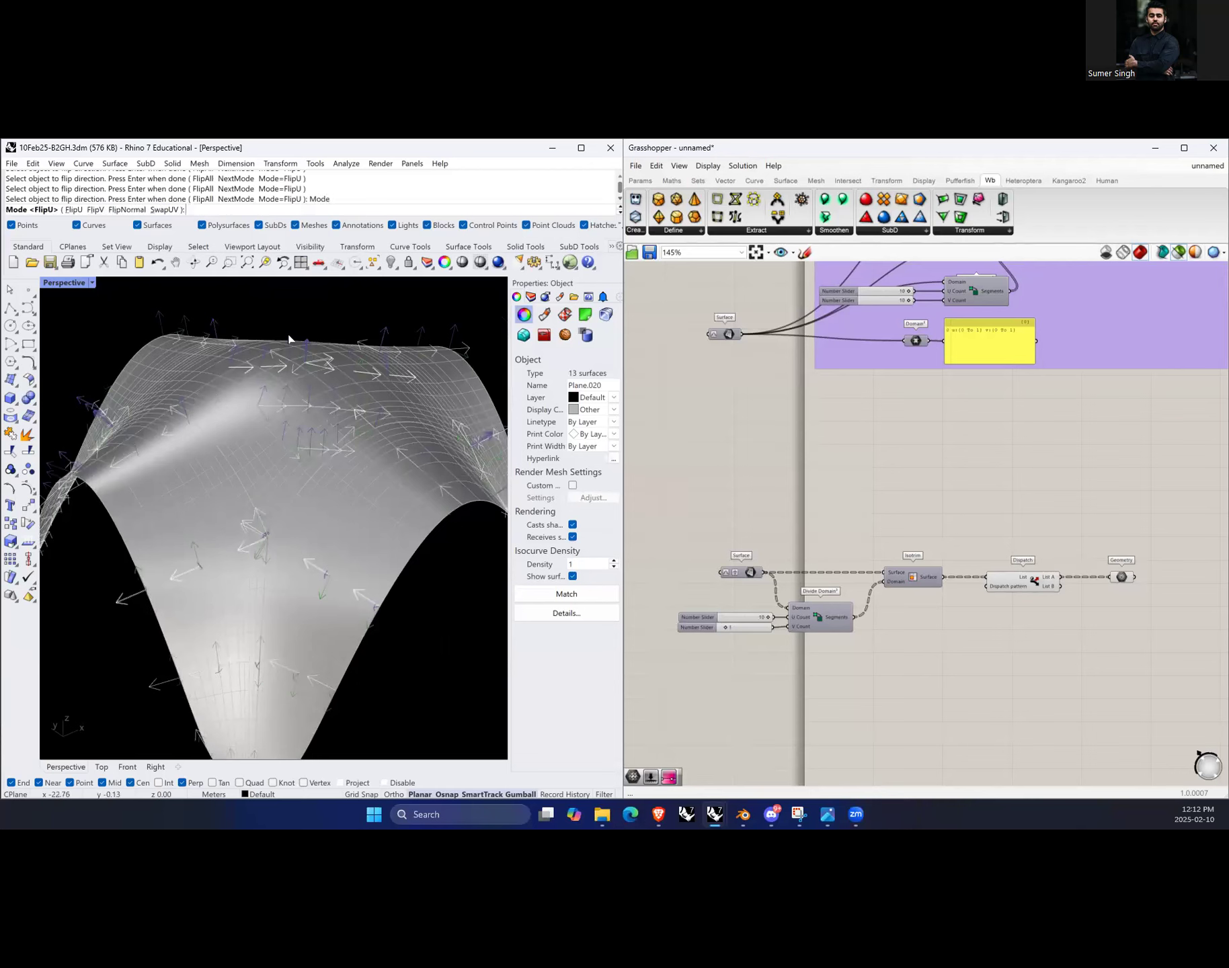
left_click(92, 210)
left_click(218, 665)
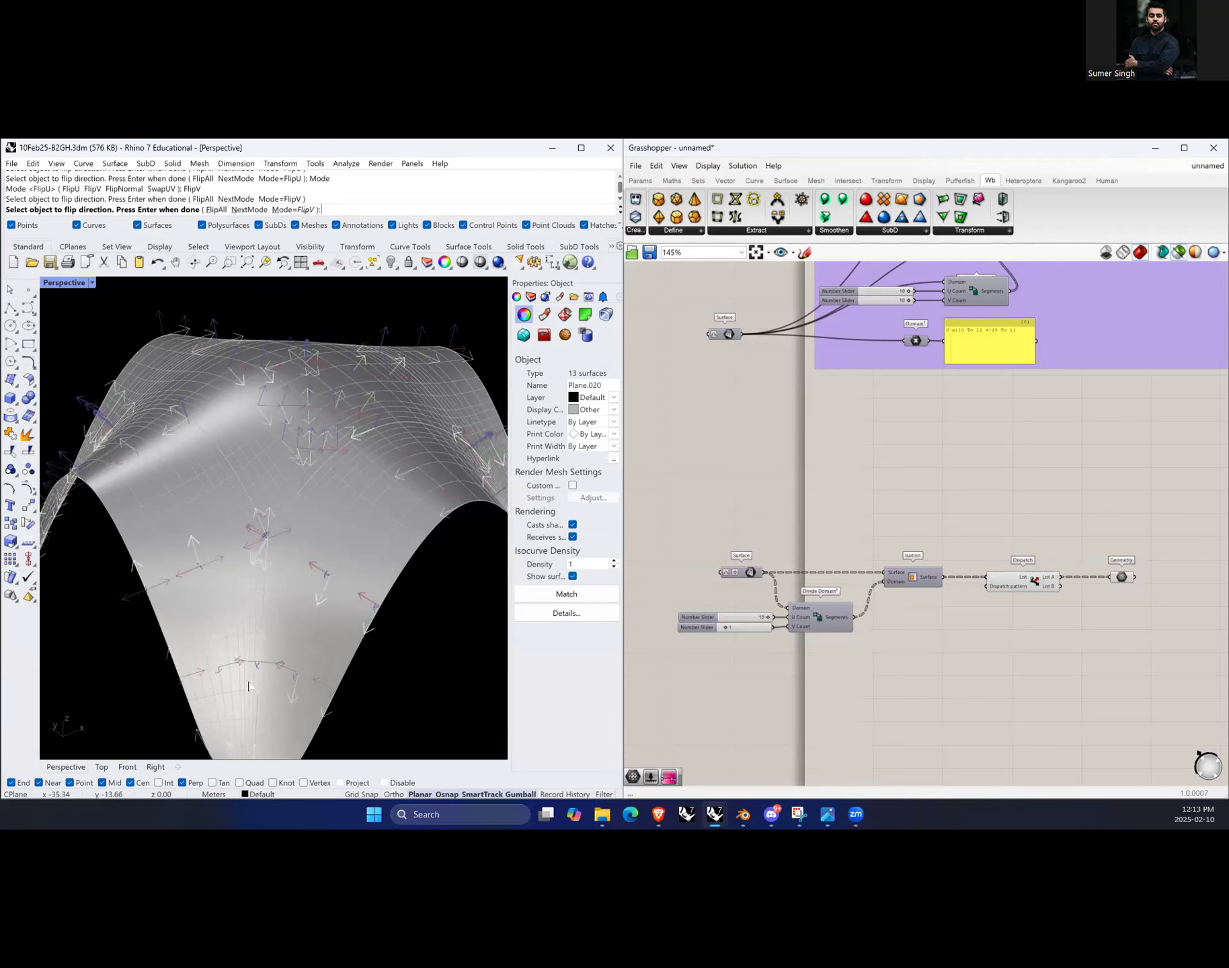
left_click(226, 670)
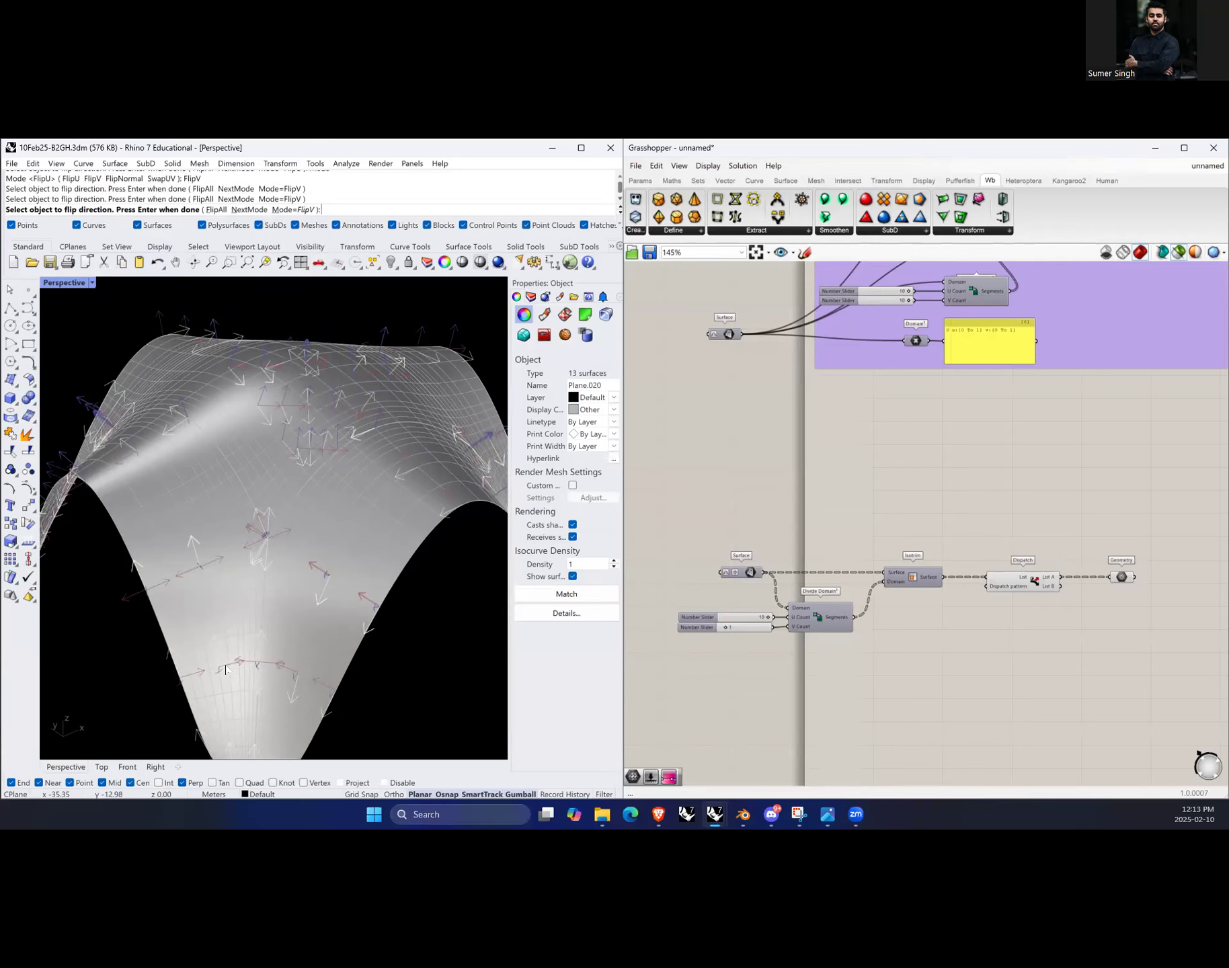
left_click(210, 672)
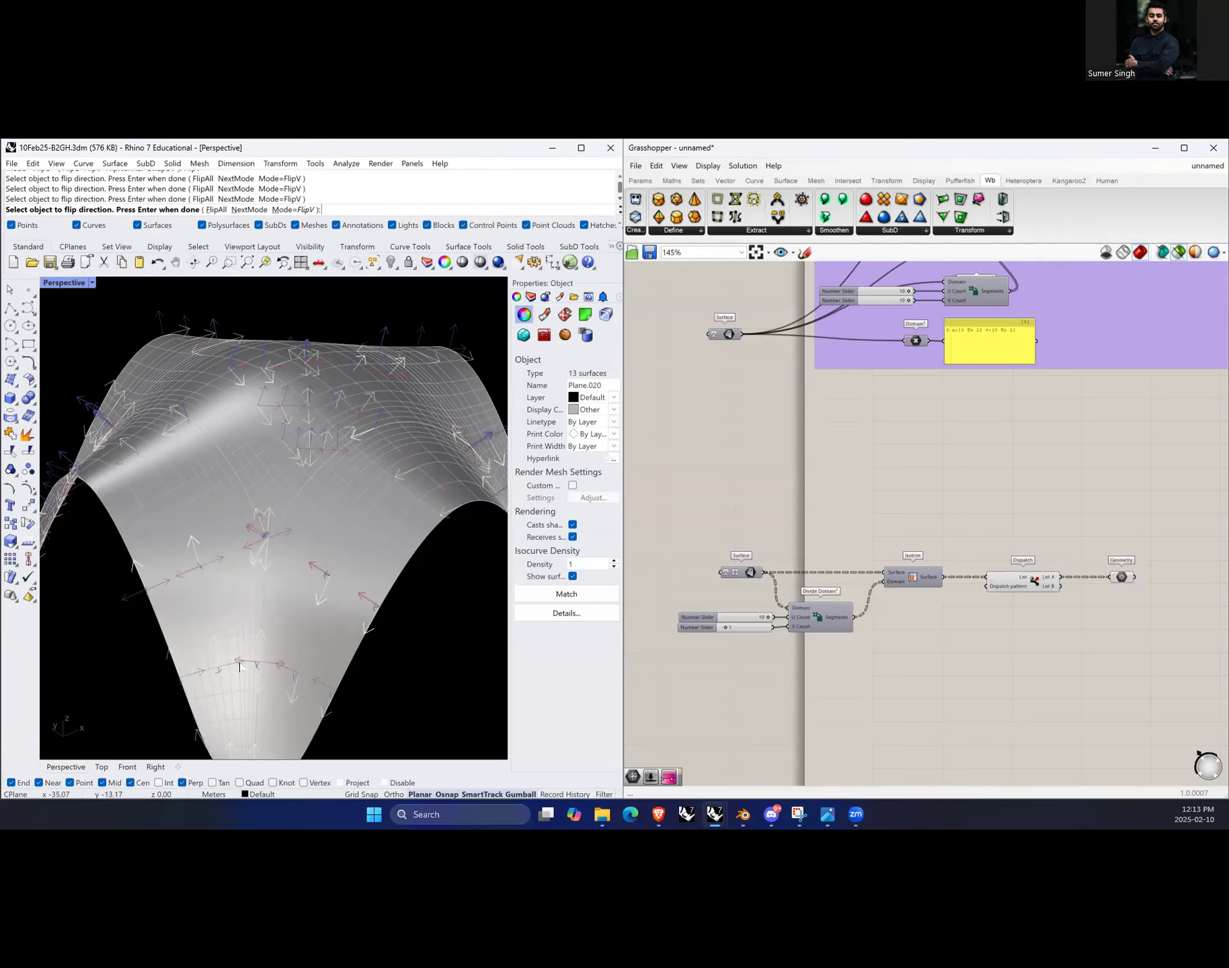
Step: Cycle the Dir mode to SwapUV and swap the UV directions of the surface at the fold's base
right_click_drag(268, 687, 342, 642)
right_click_drag(283, 603, 236, 674)
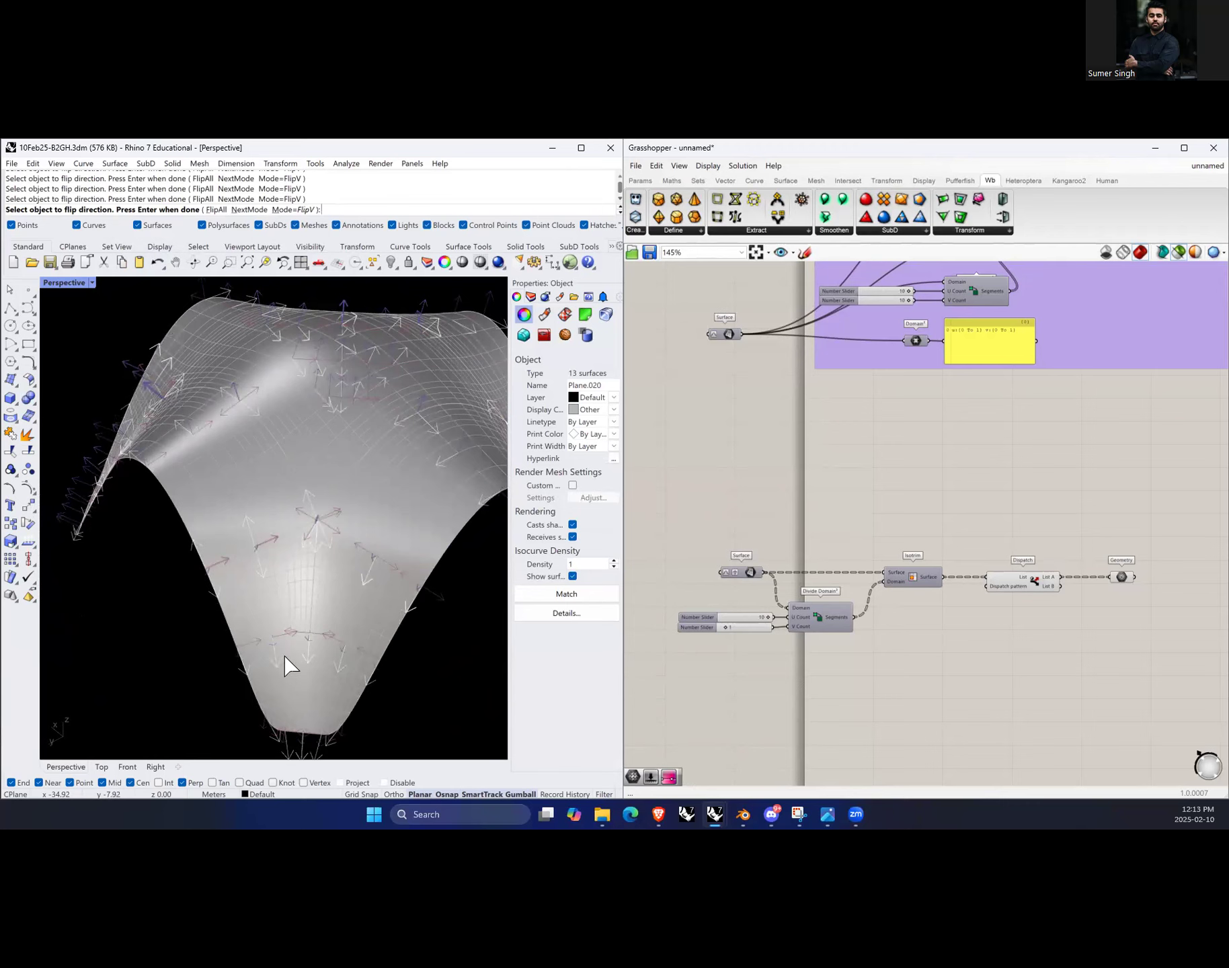
left_click(249, 210)
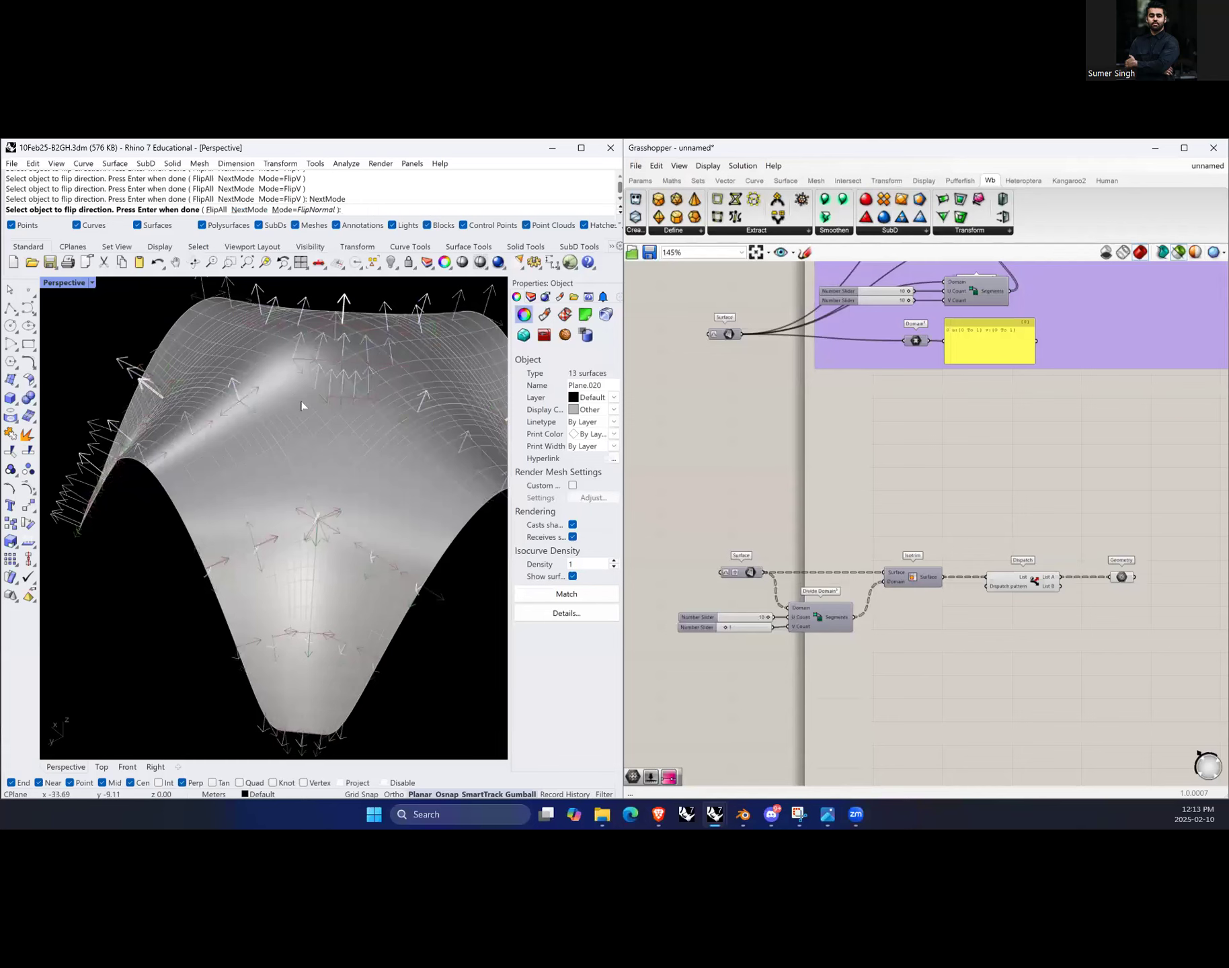
left_click(249, 210)
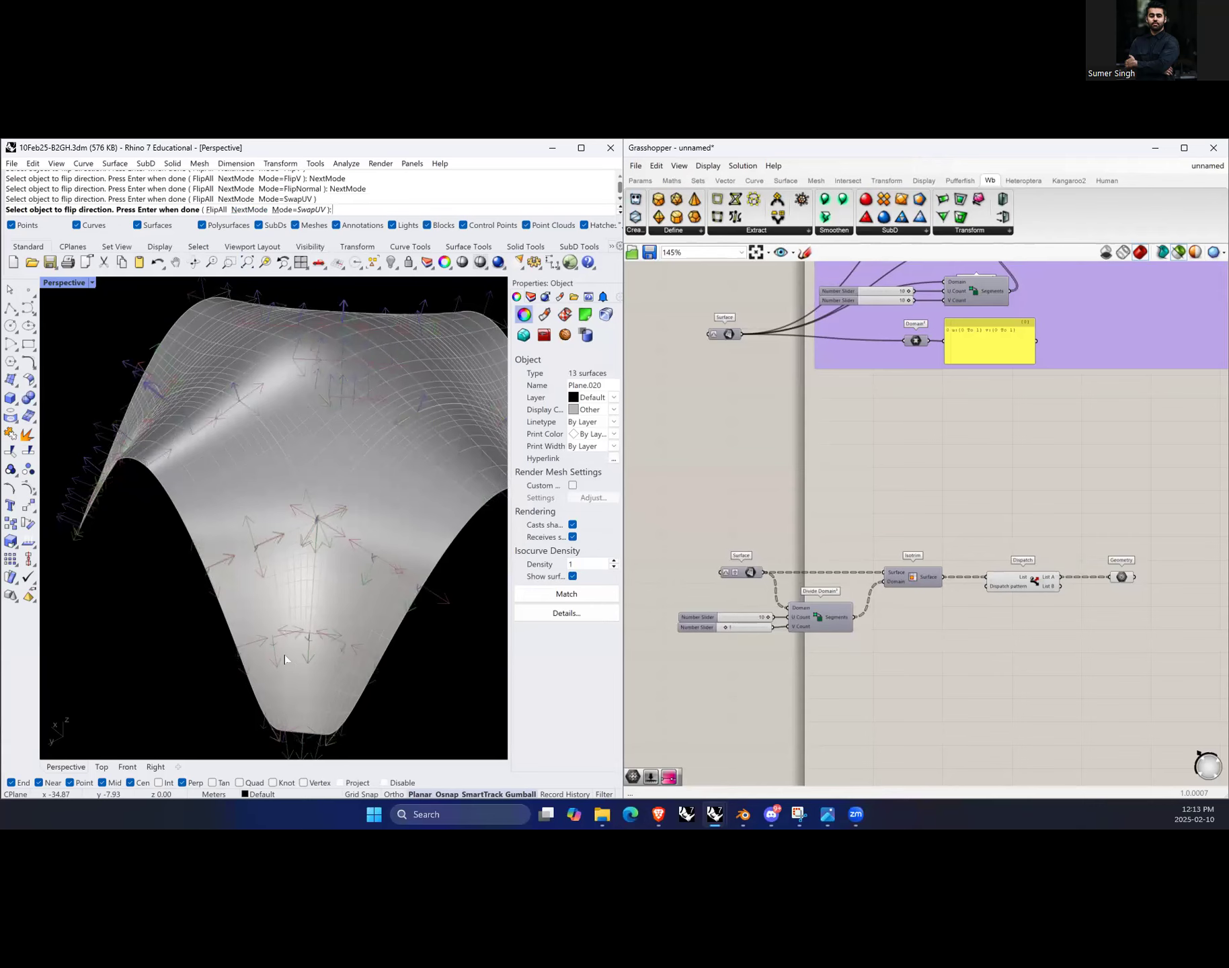
scroll(291, 652, "up", 3)
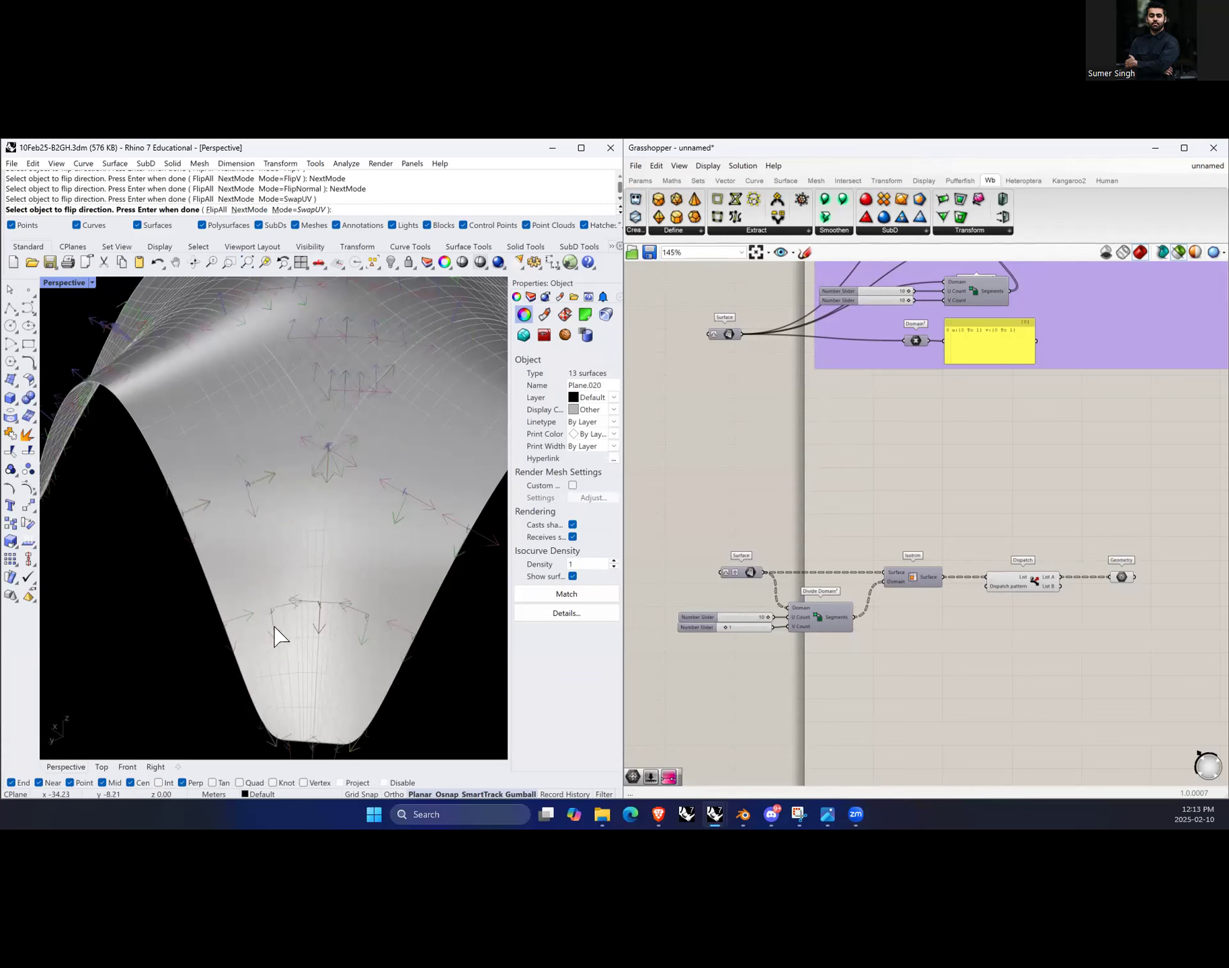
left_click(274, 629)
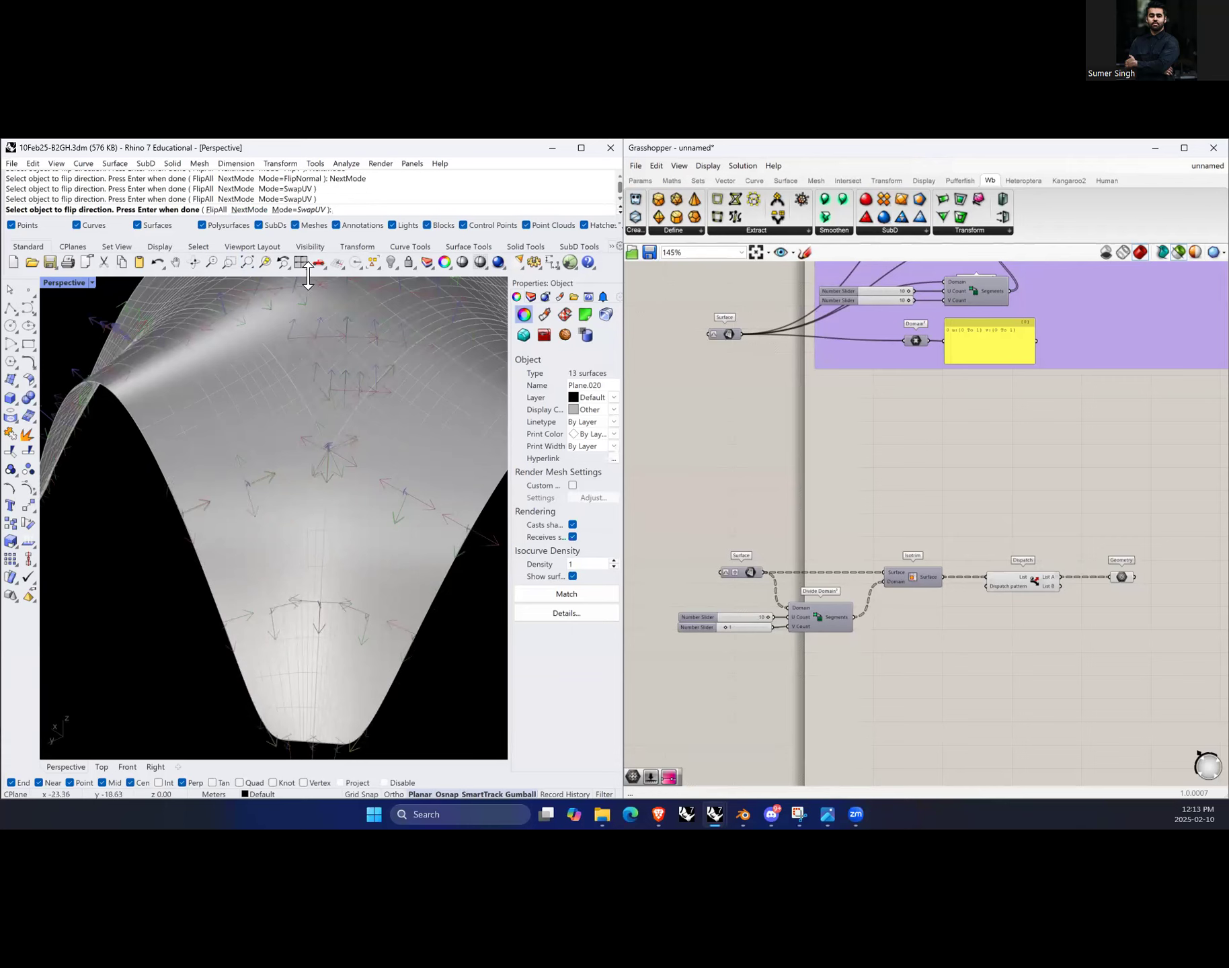
Step: Switch the Dir mode to FlipU and flip the U direction of surfaces on the fold's lower slope
left_click(249, 210)
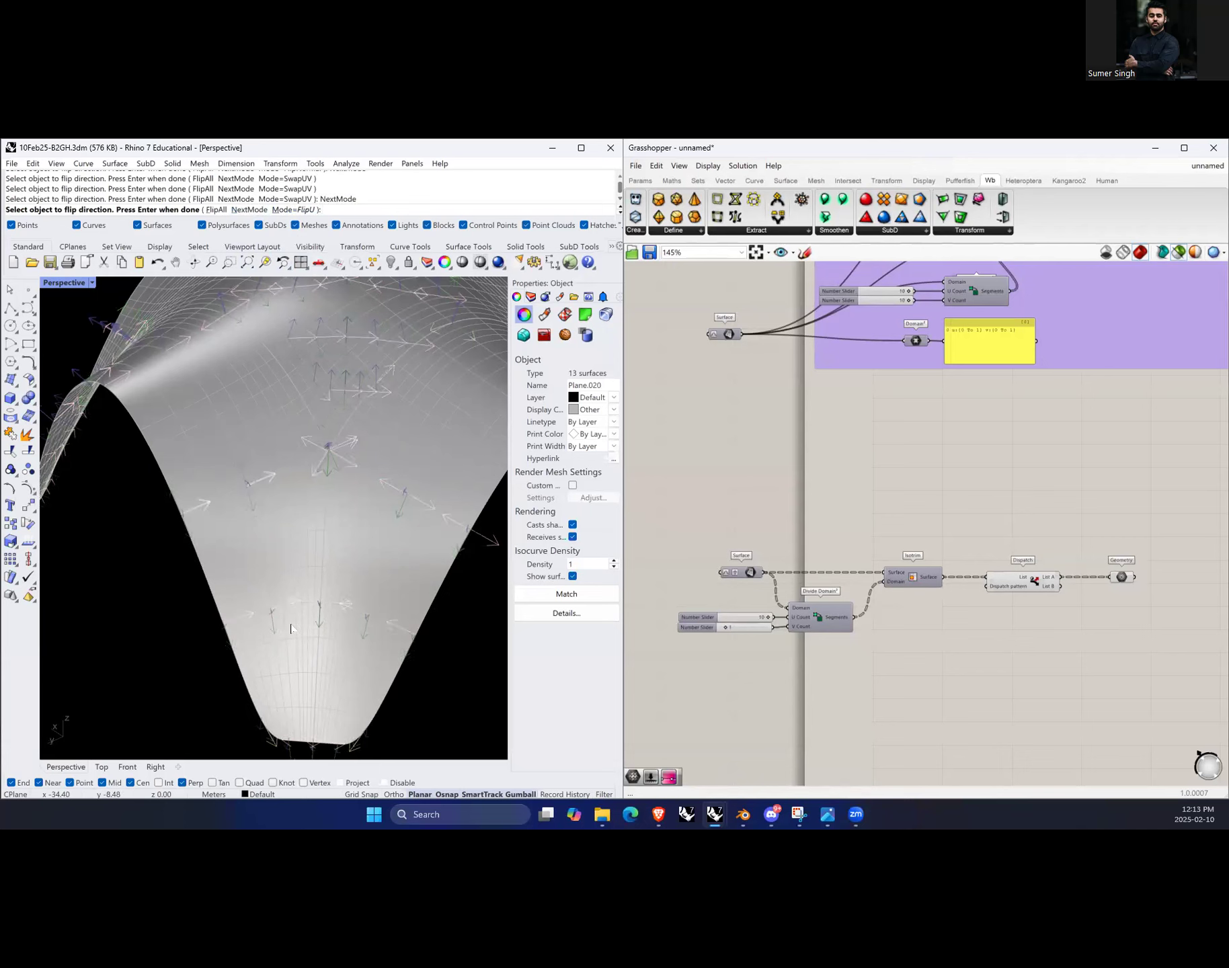
right_click_drag(290, 628, 341, 603)
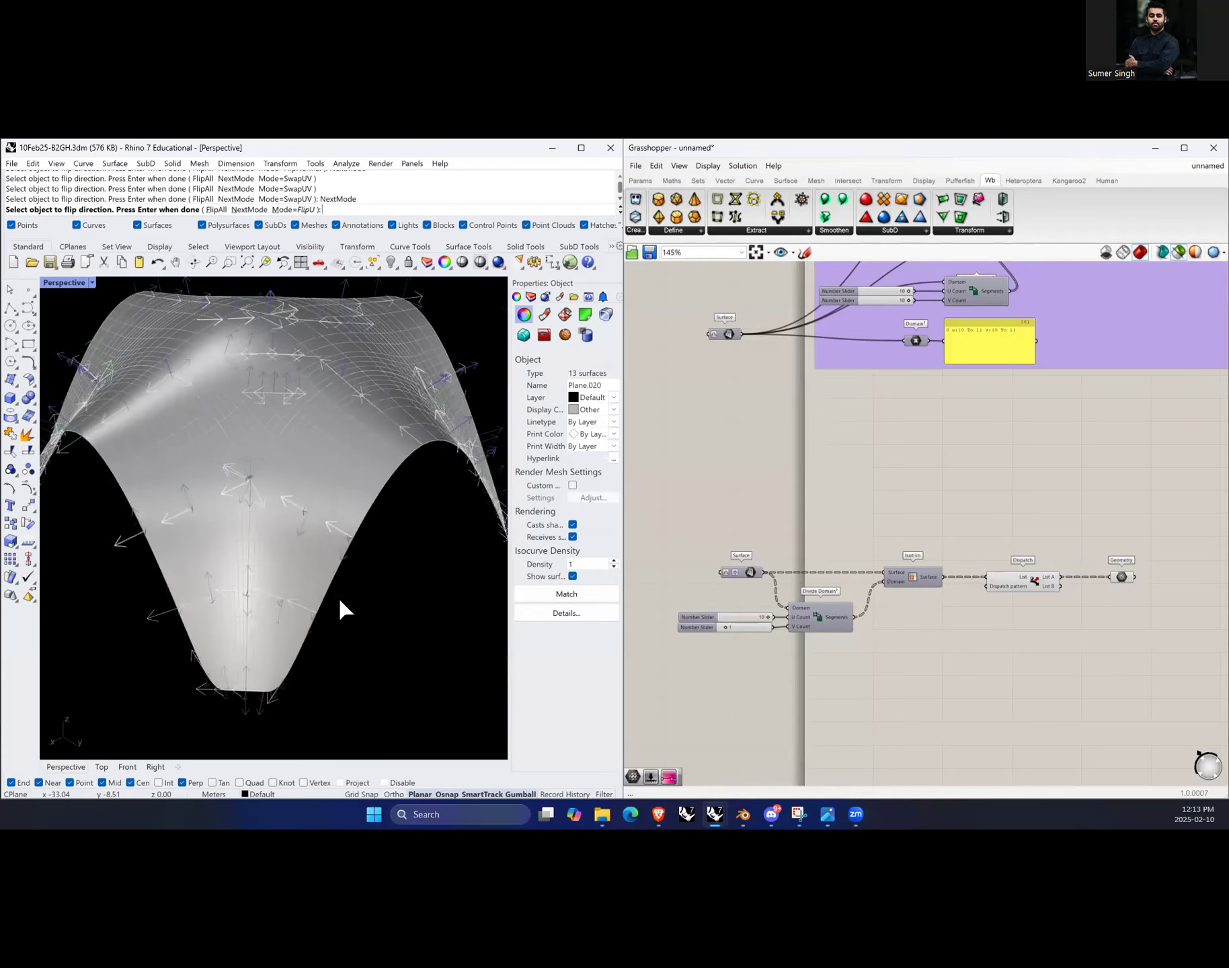
left_click(192, 601)
scroll(214, 610, "up", 2)
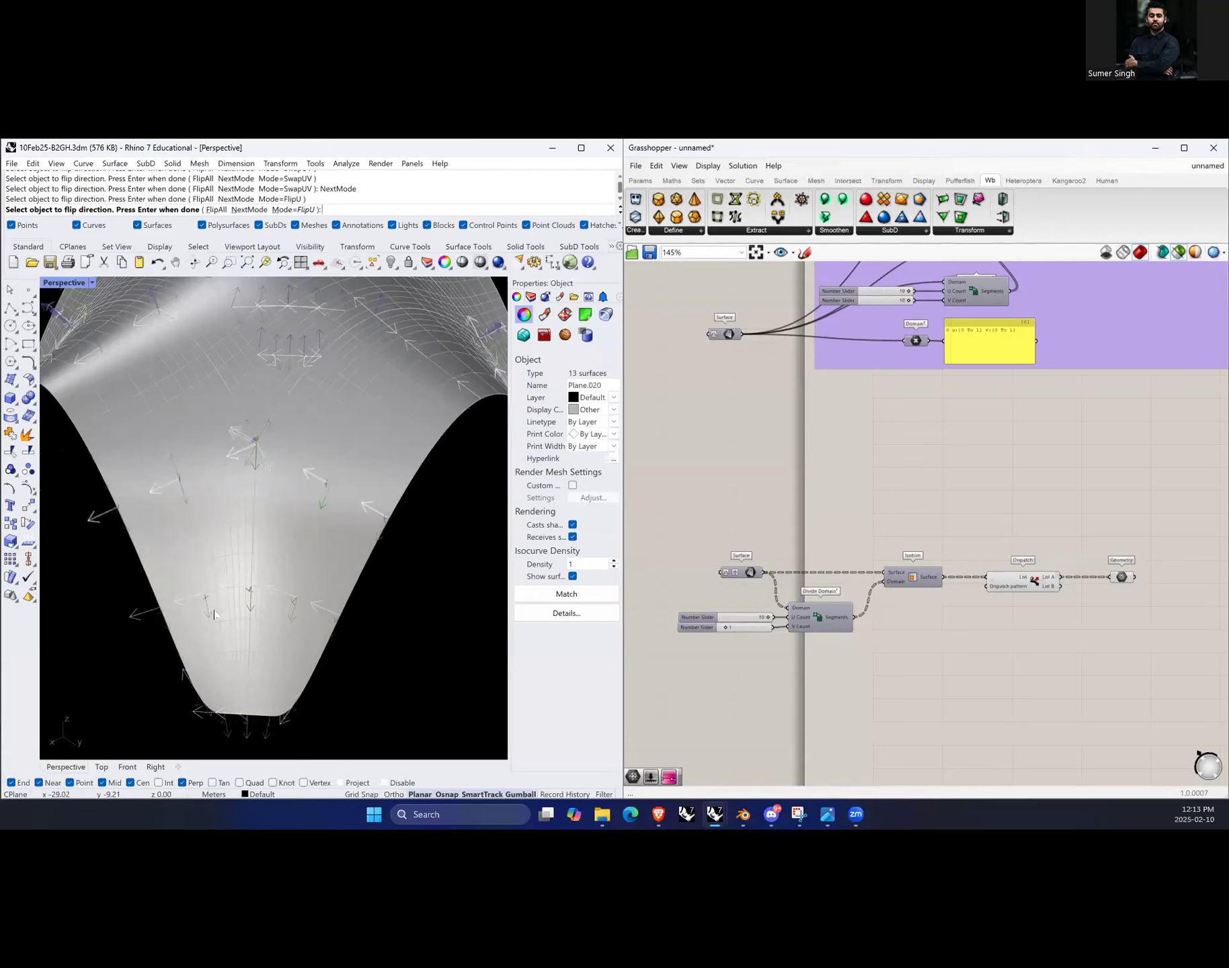
left_click(207, 609)
Step: Flip the V direction of a lower surface in FlipV mode, then swap its UV directions in SwapUV mode
left_click(248, 209)
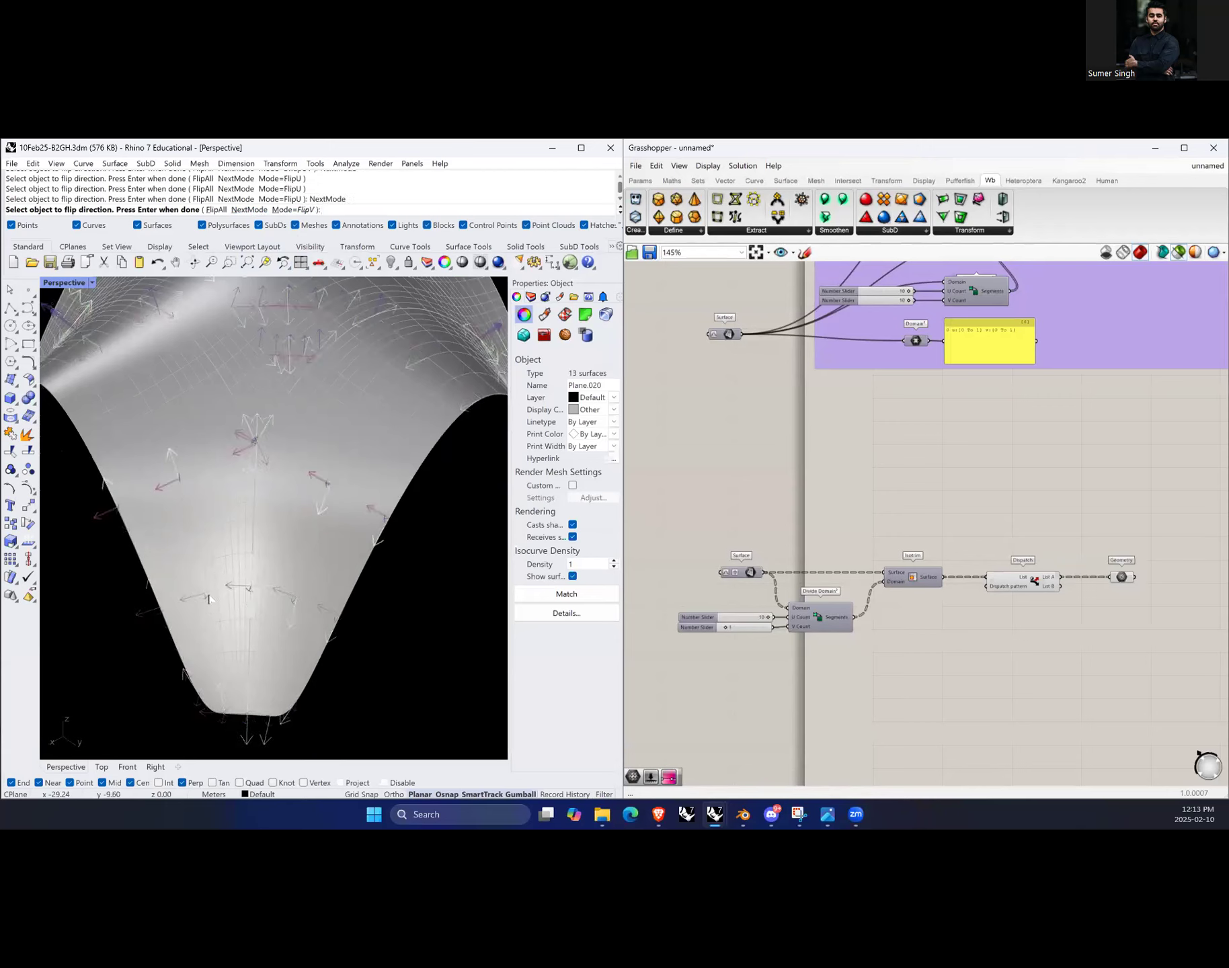
left_click(204, 599)
left_click(249, 210)
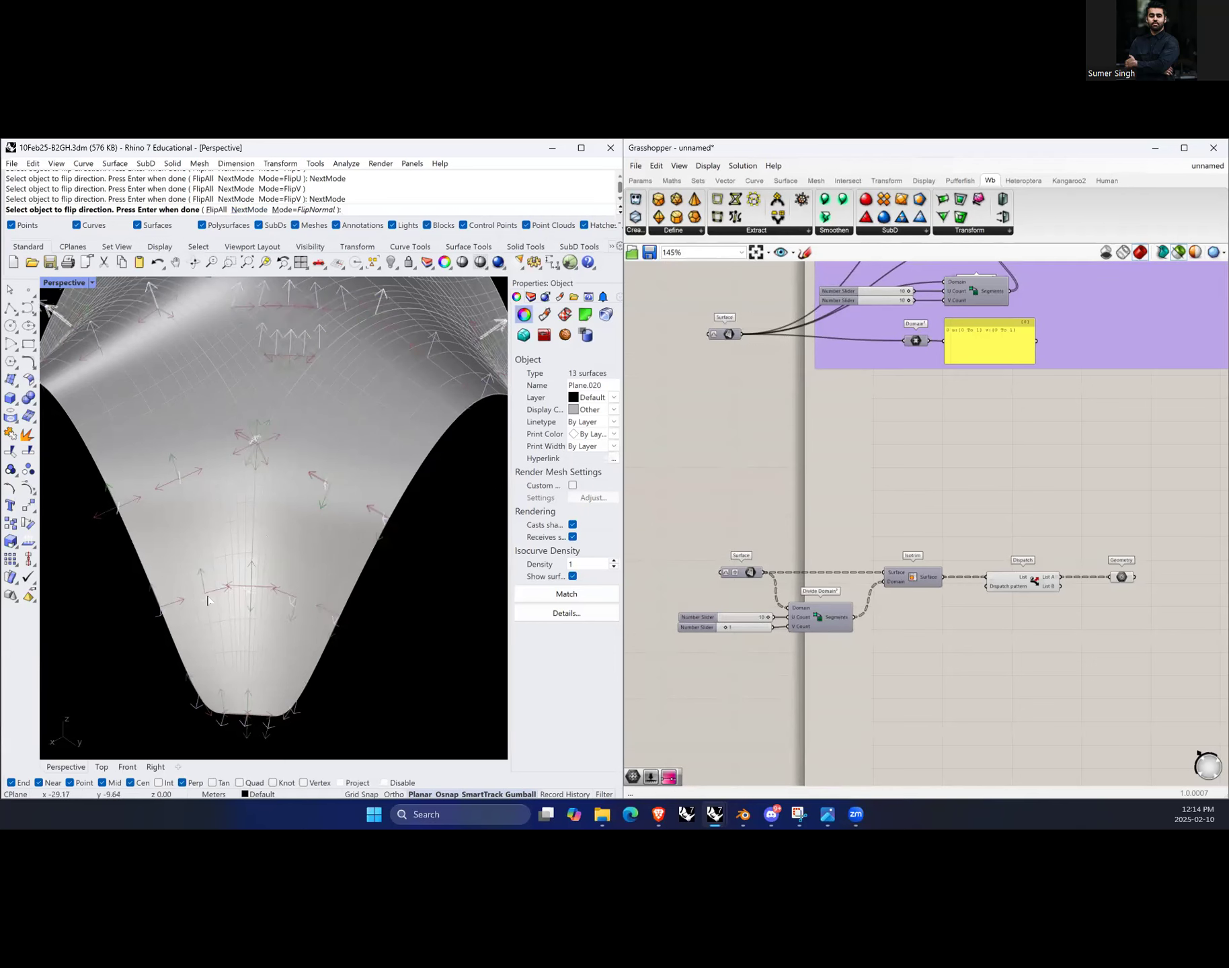
left_click(249, 209)
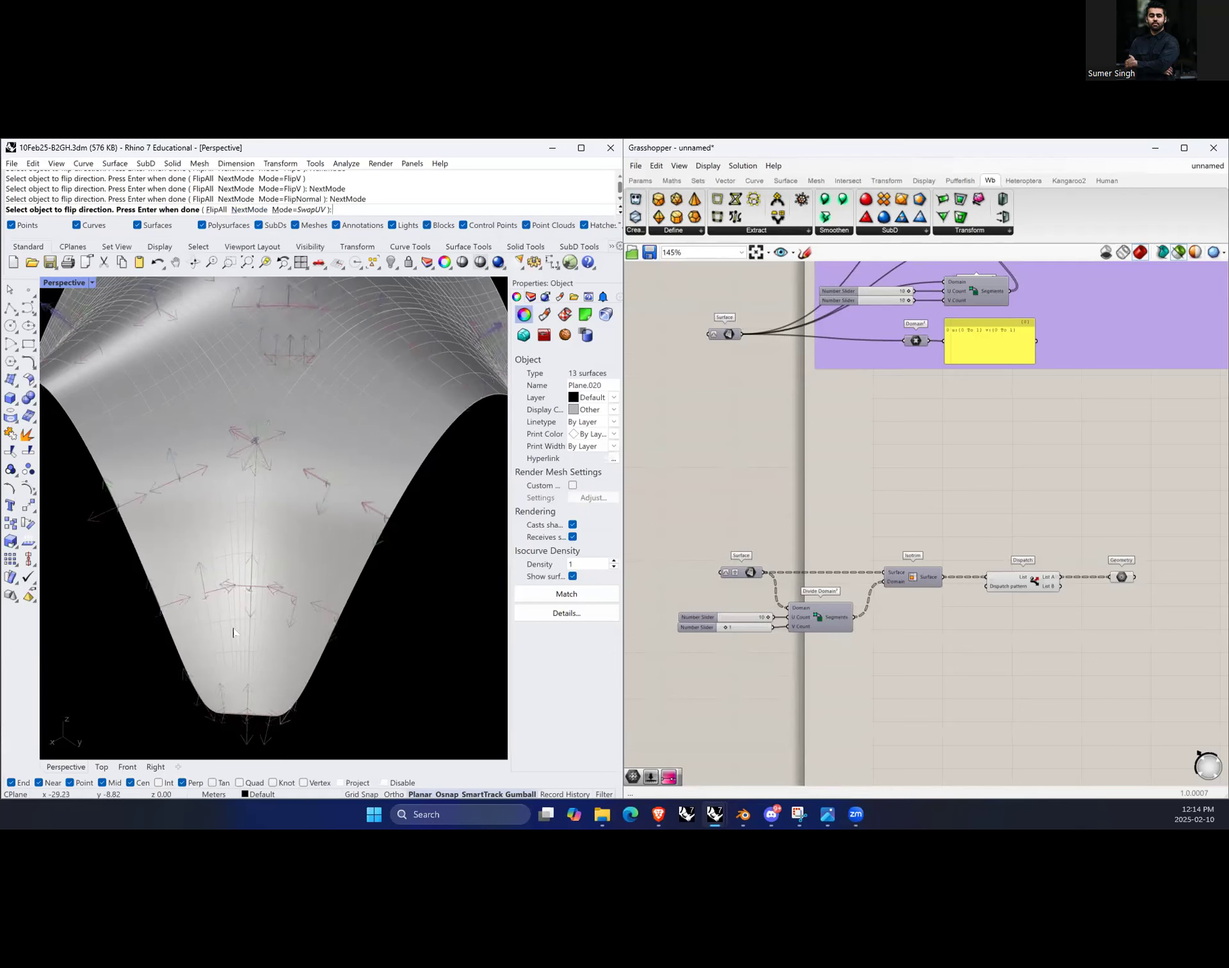
left_click(211, 598)
left_click(222, 613)
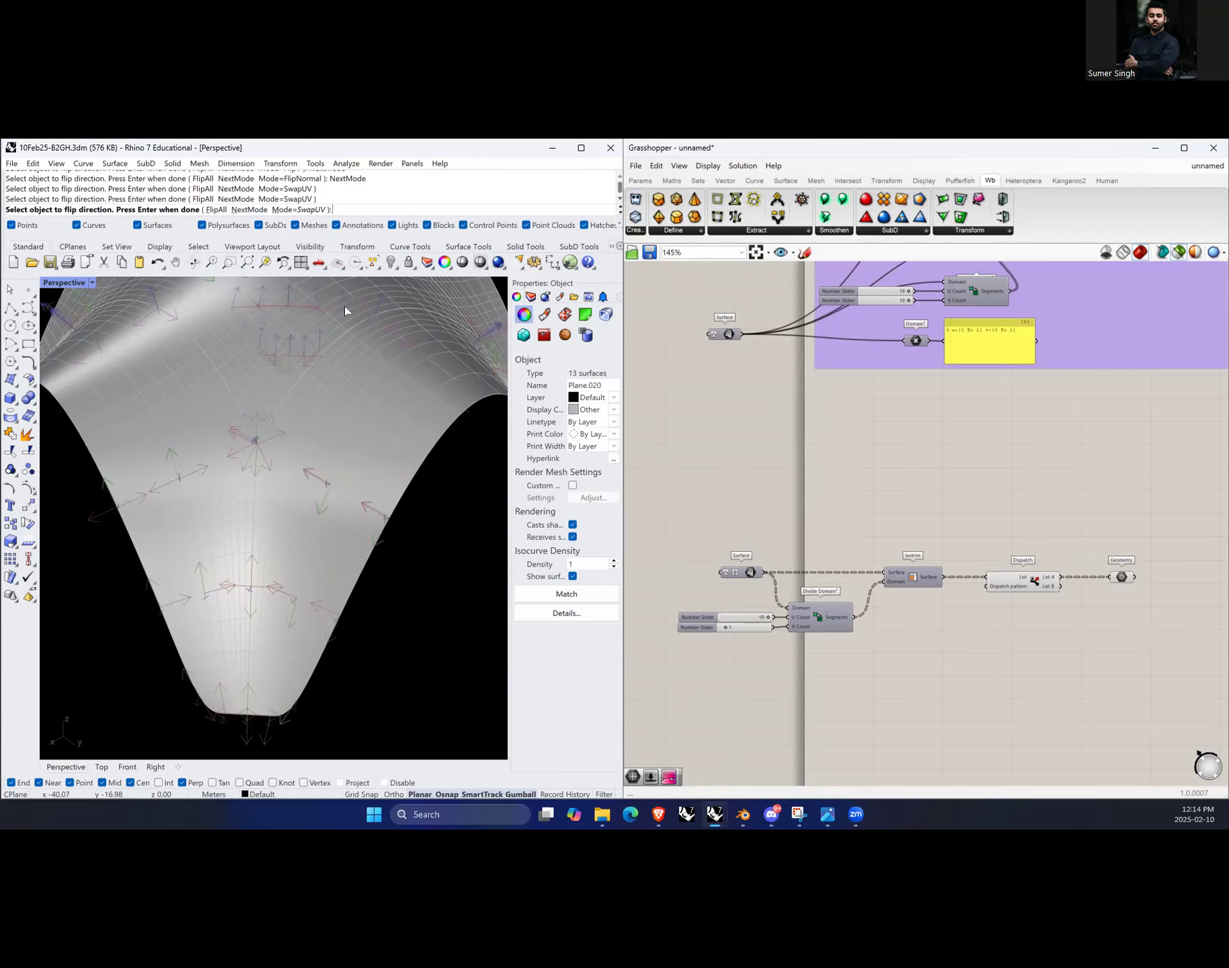
Step: Switch the Dir mode to FlipU and flip the U direction of several surfaces on the fold's left slope
left_click(249, 209)
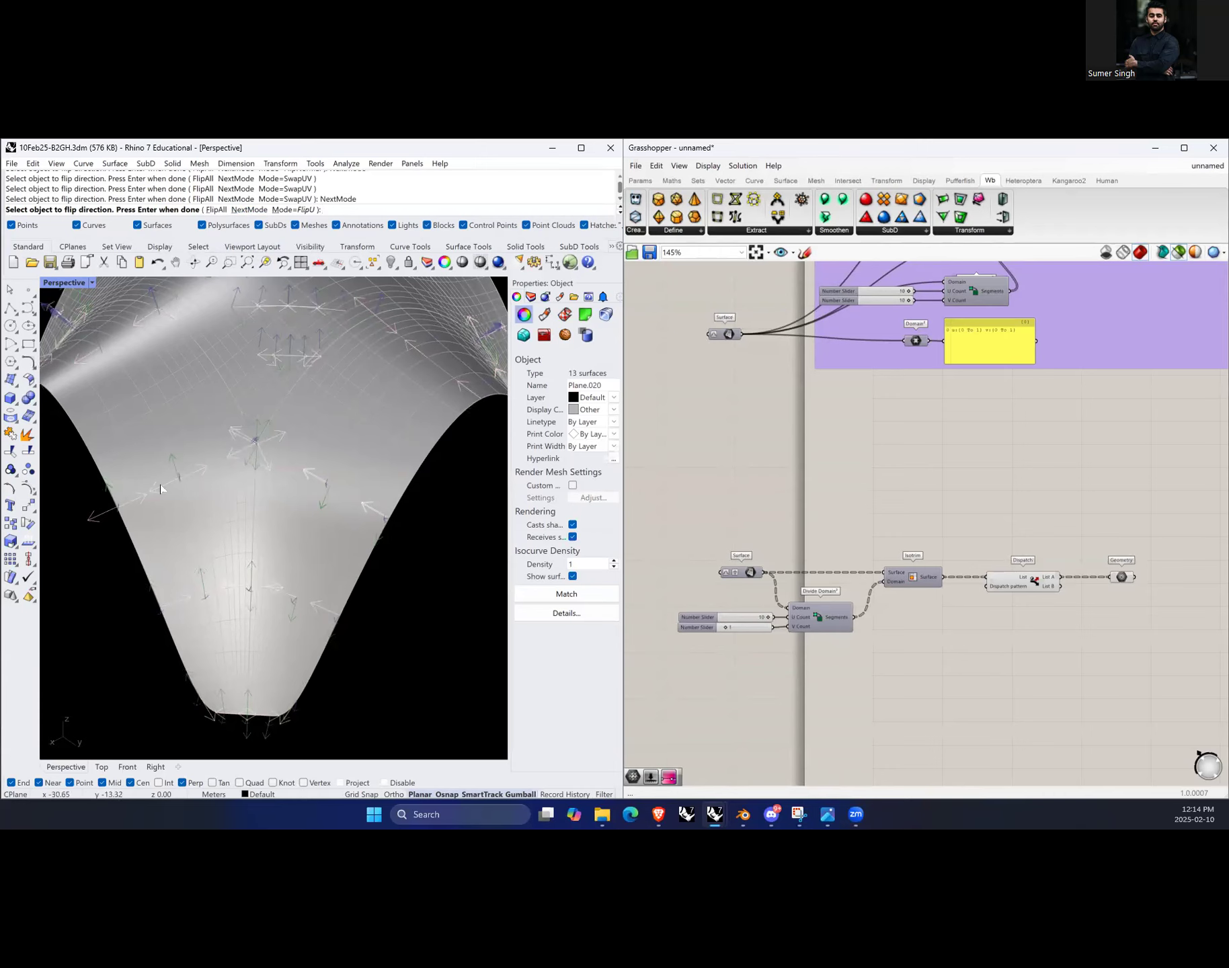
right_click_drag(190, 576, 208, 531)
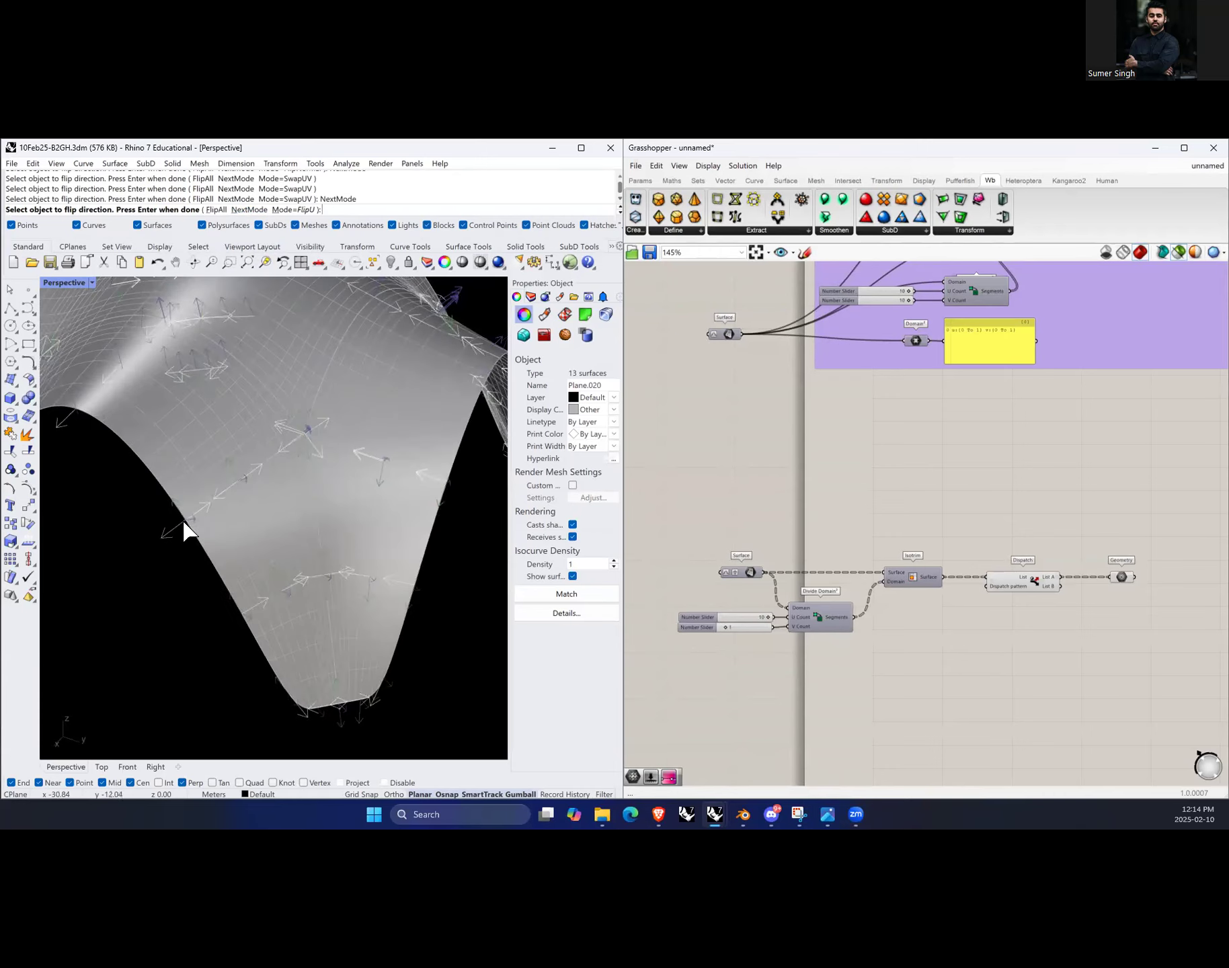
left_click(181, 524)
left_click(204, 544)
left_click(196, 515)
left_click(220, 550)
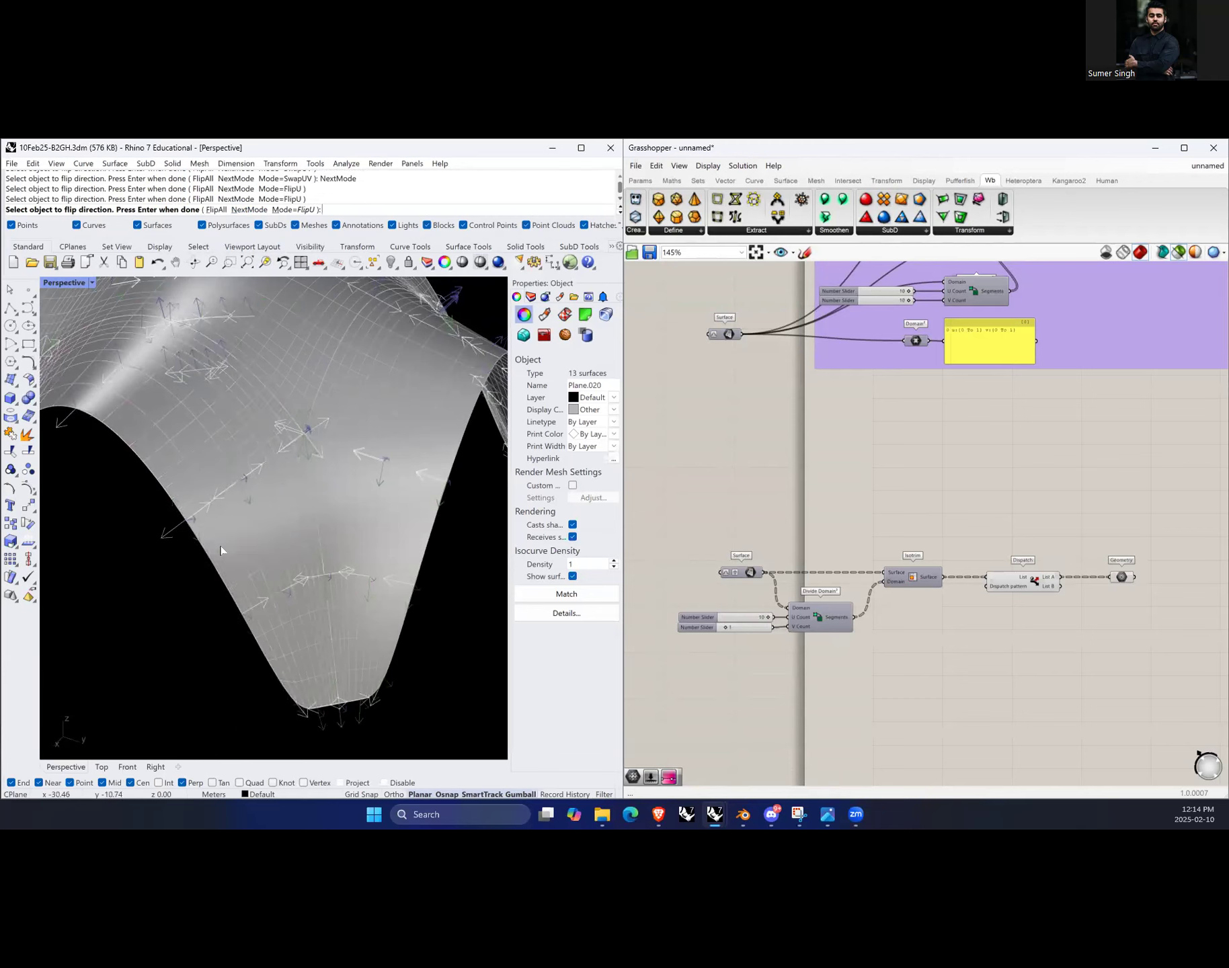
left_click(201, 513)
left_click(278, 545)
right_click_drag(181, 567, 234, 543)
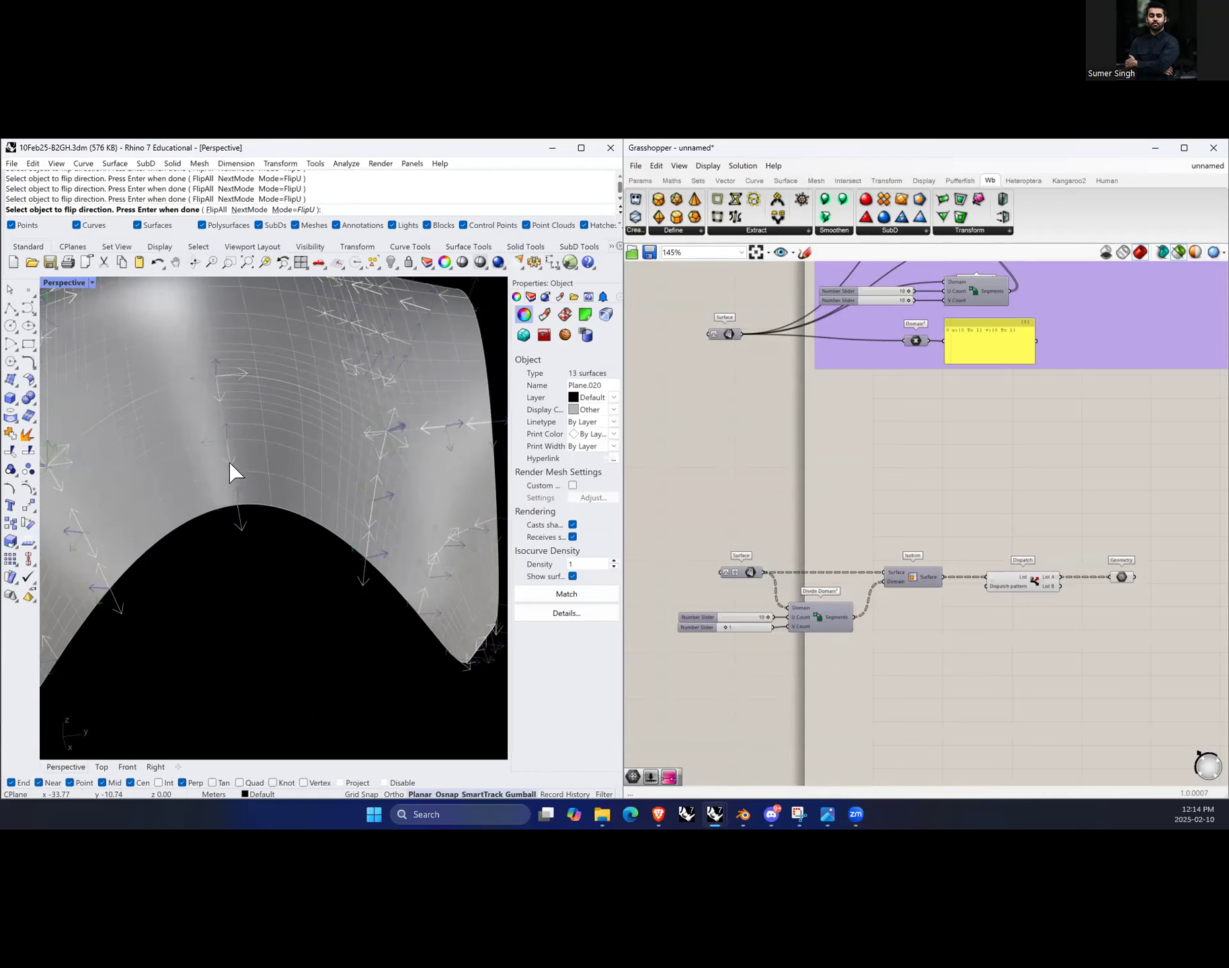
Step: Cycle the Dir mode to FlipV and finish the Dir command
left_click(249, 210)
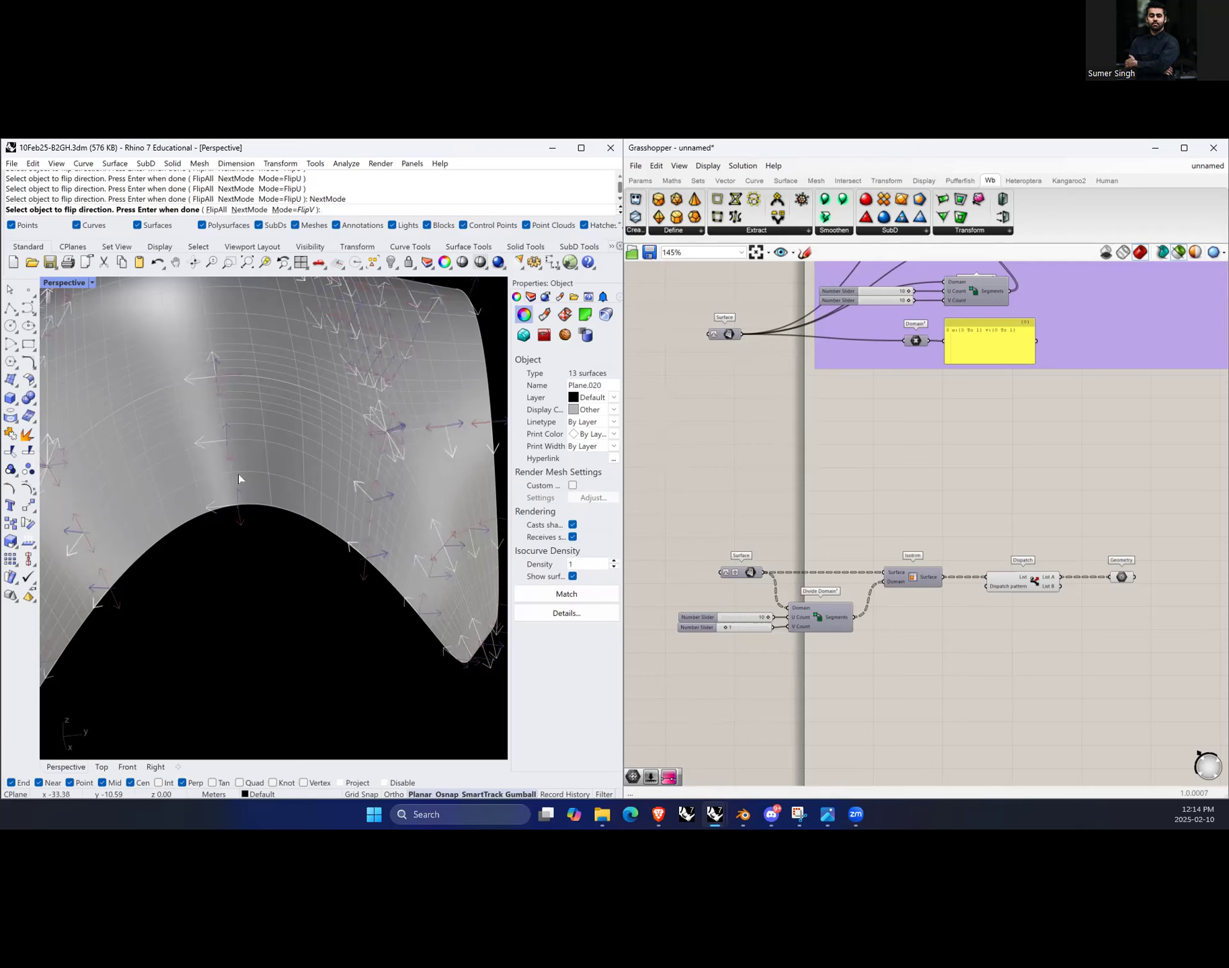
right_click_drag(250, 463, 235, 618)
scroll(235, 618, "up", 2)
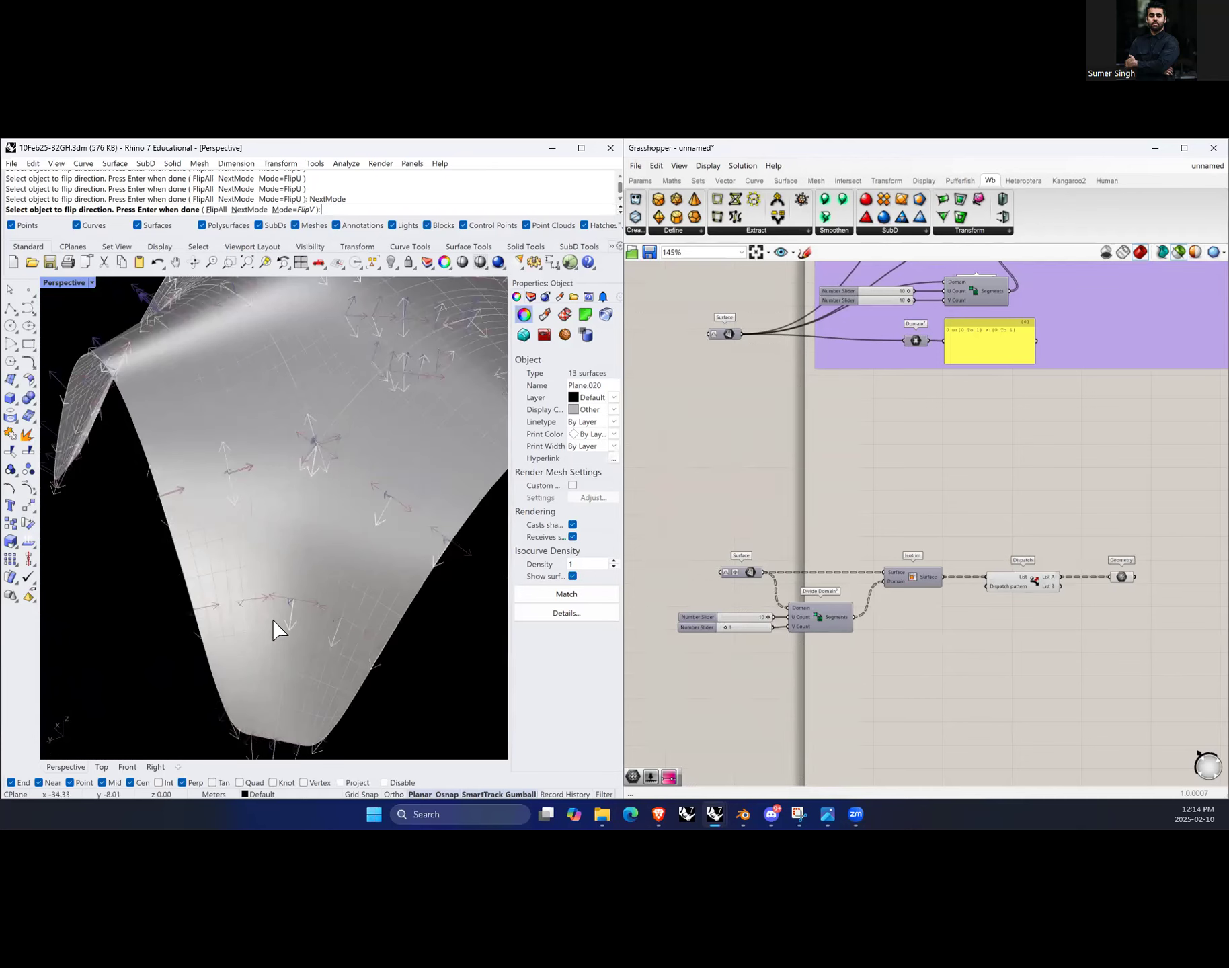
key("Return")
scroll(267, 547, "down", 5)
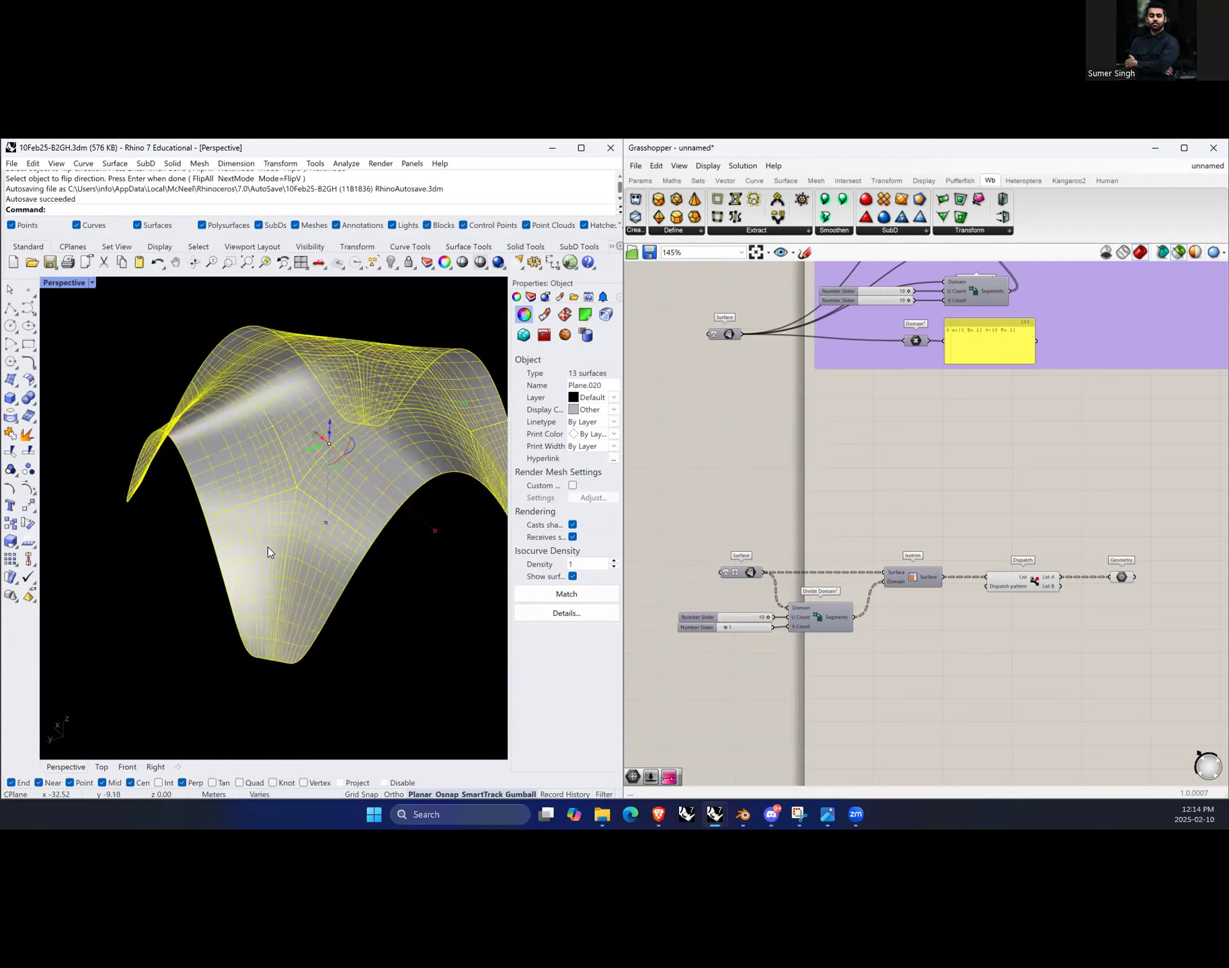
Step: Turn on the Grasshopper shaded preview of the dispatched Geometry output
right_click_drag(421, 527, 389, 553)
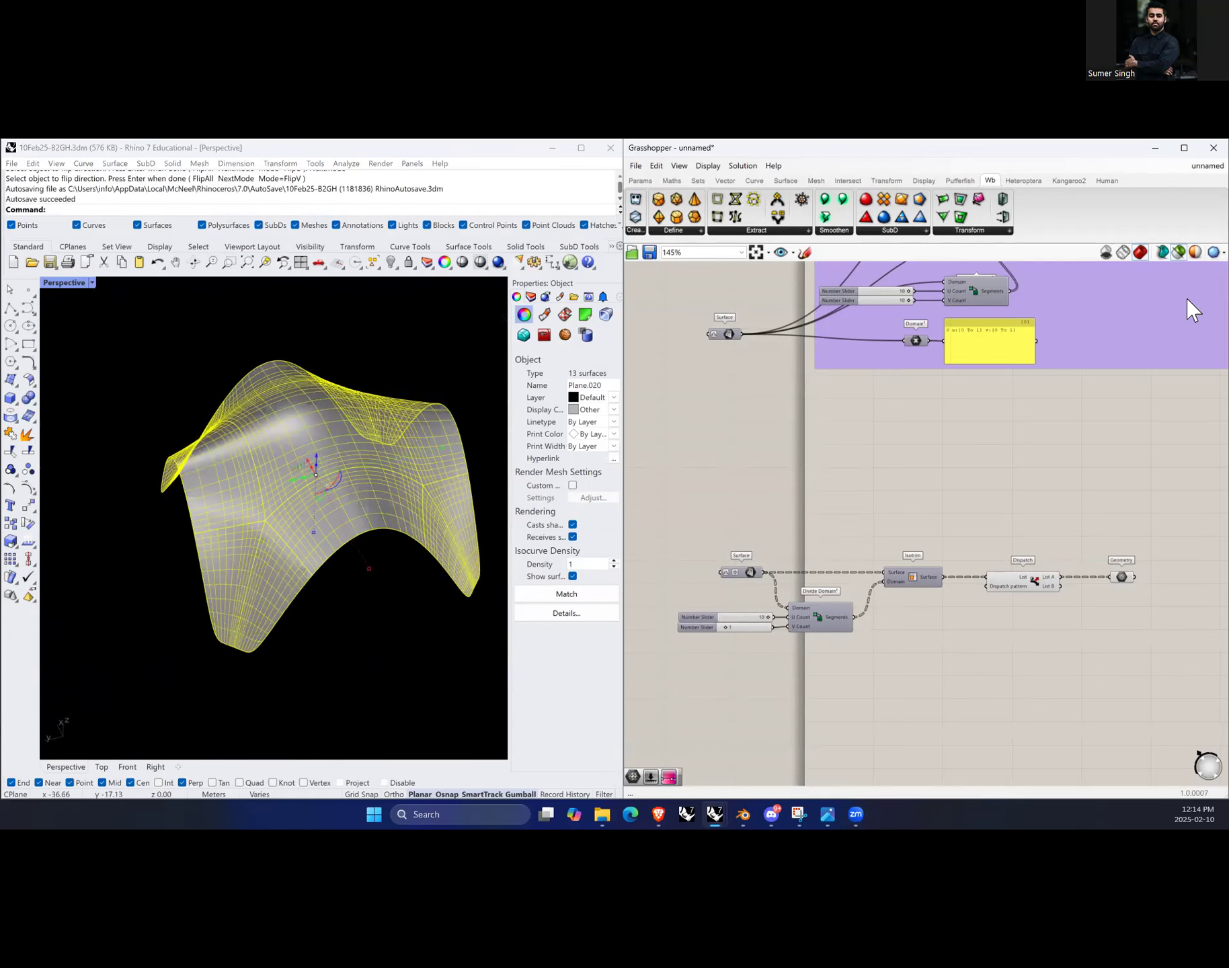
left_click(1193, 253)
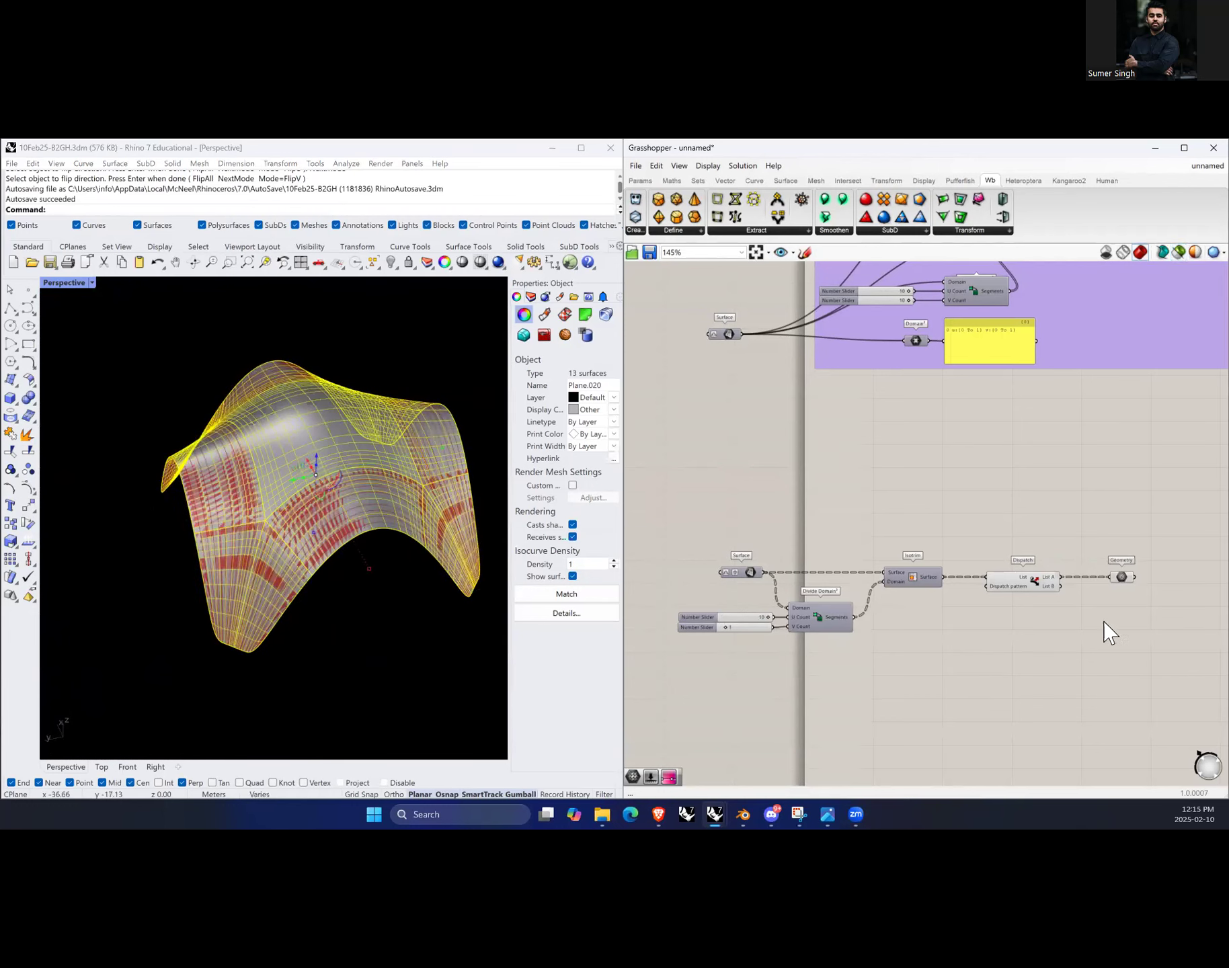
left_click(1122, 576)
left_click(1083, 638)
Step: Select all 13 Rhino surfaces and hide them
scroll(276, 452, "down", 2)
right_click_drag(390, 445, 369, 440)
key("Escape")
left_click_drag(111, 344, 446, 661)
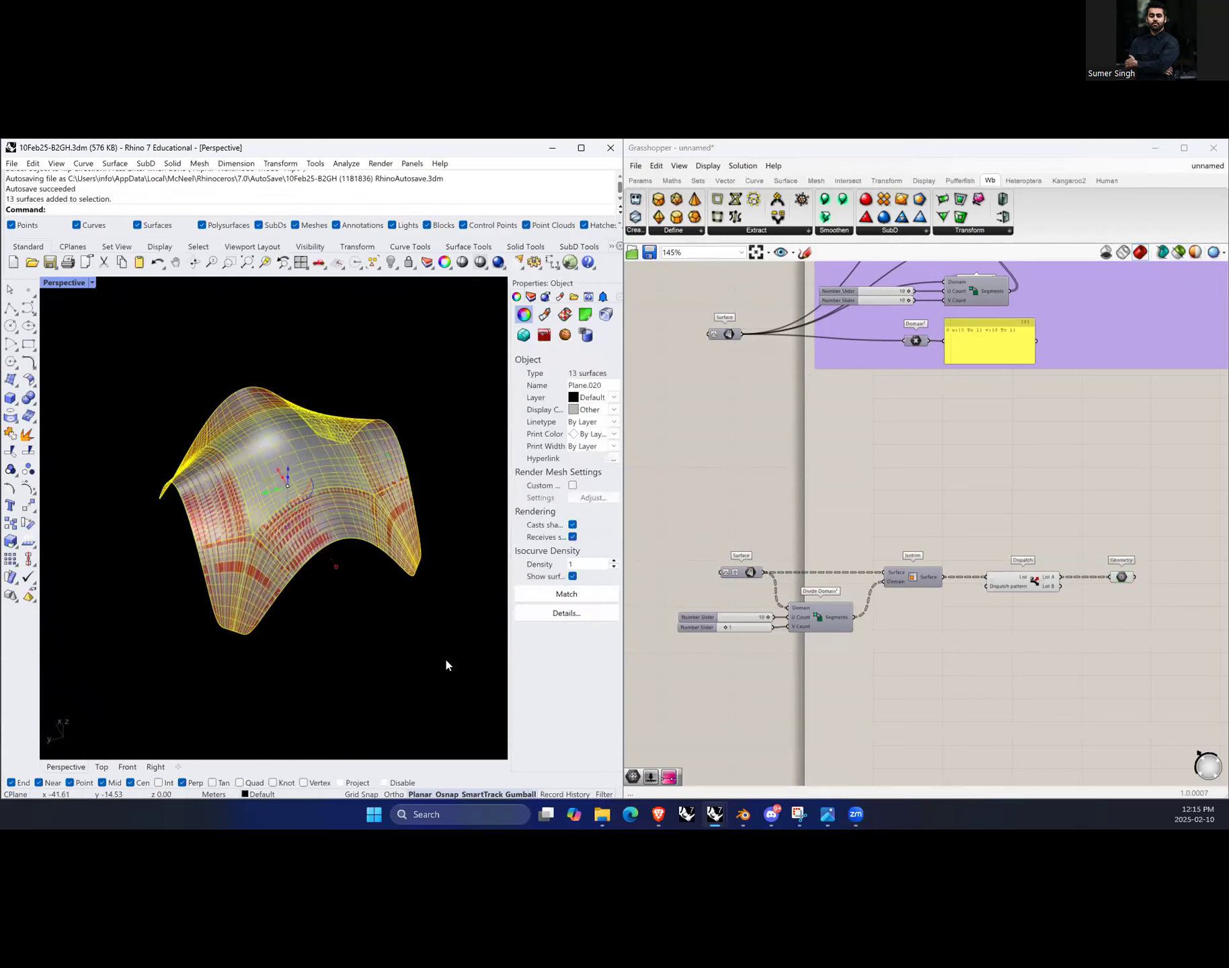
key("ctrl+h")
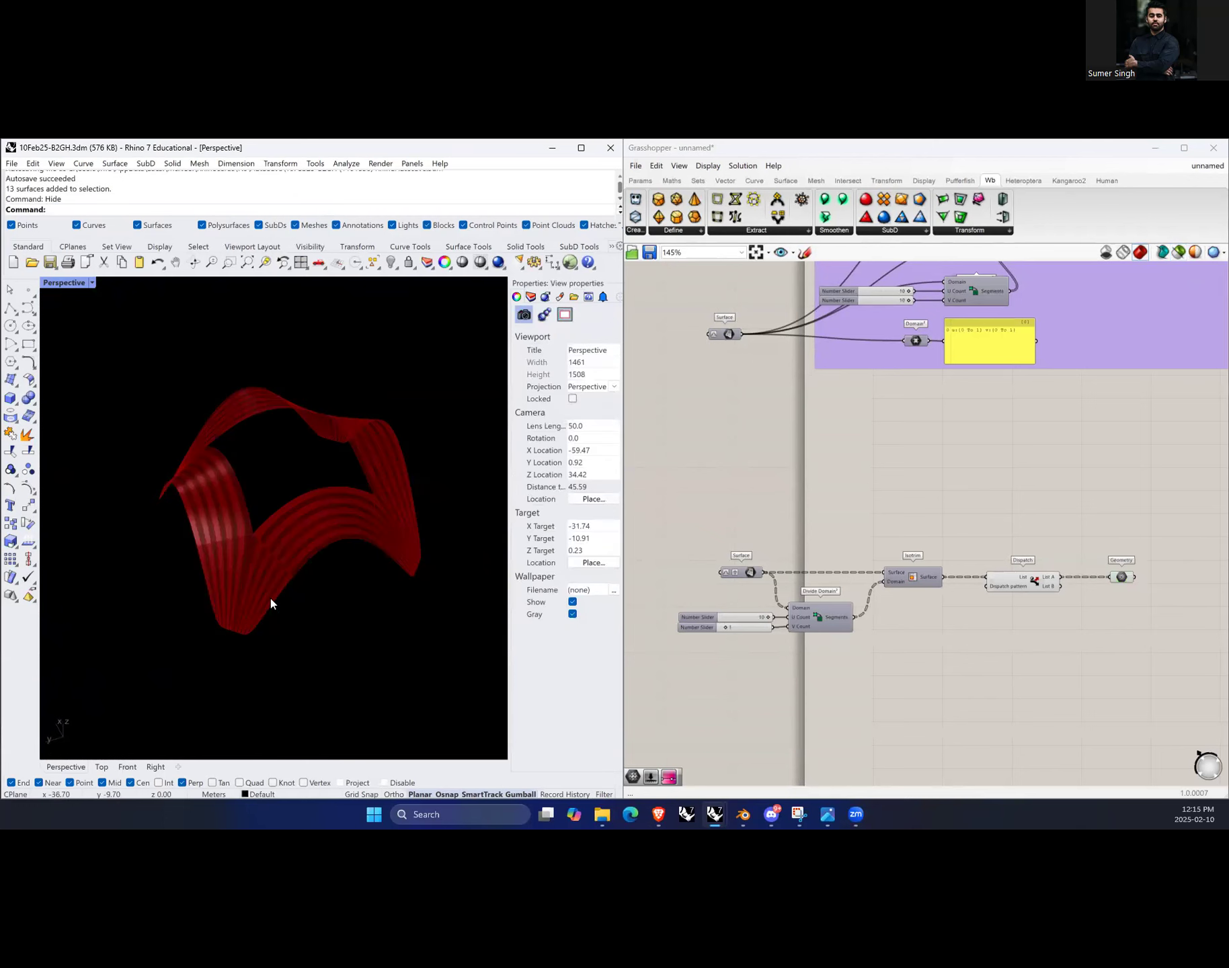
Step: Orbit and zoom around the form to examine the dispatched strip preview on its own
right_click_drag(293, 610, 101, 552)
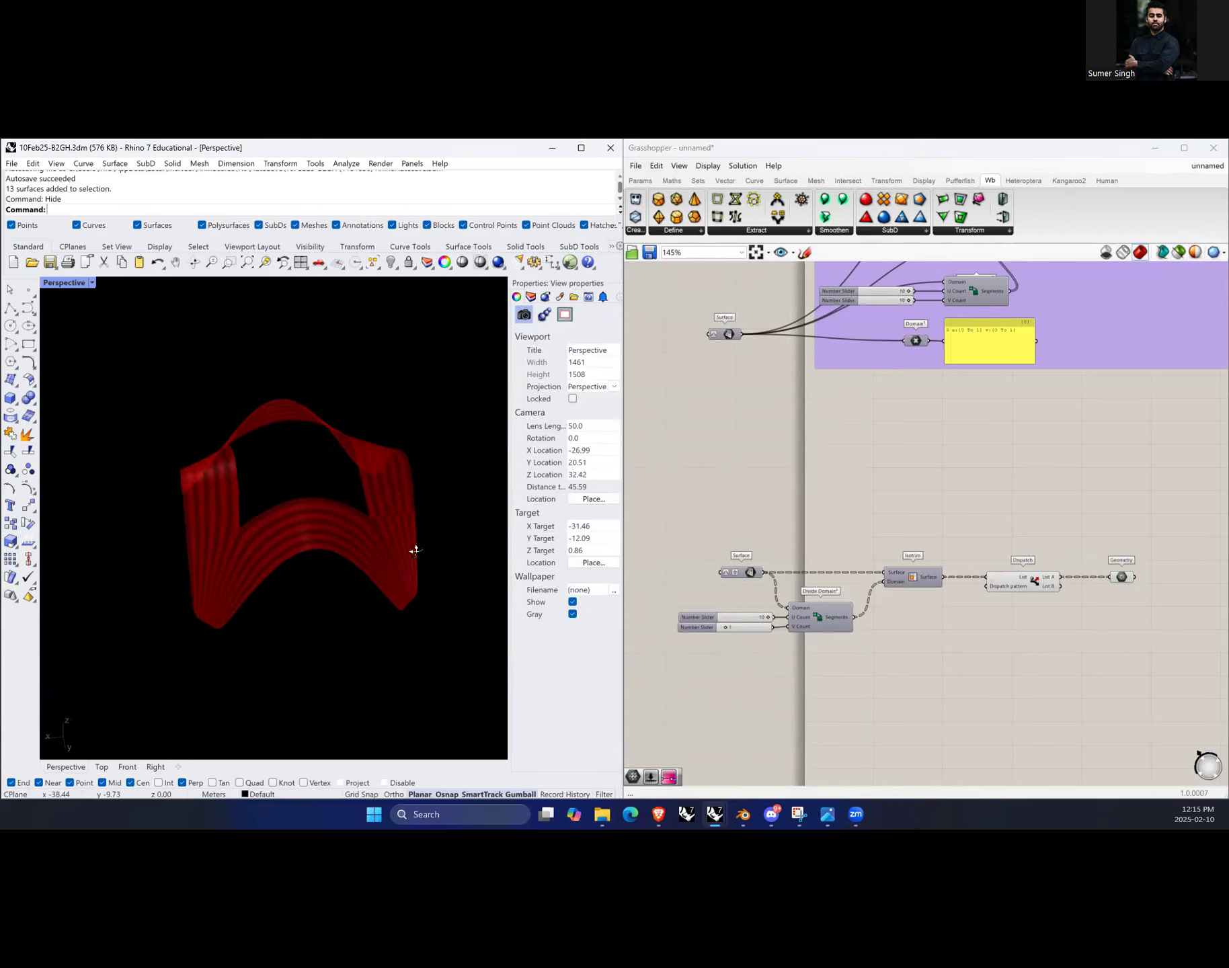
right_click_drag(414, 549, 306, 565)
scroll(278, 576, "up", 4)
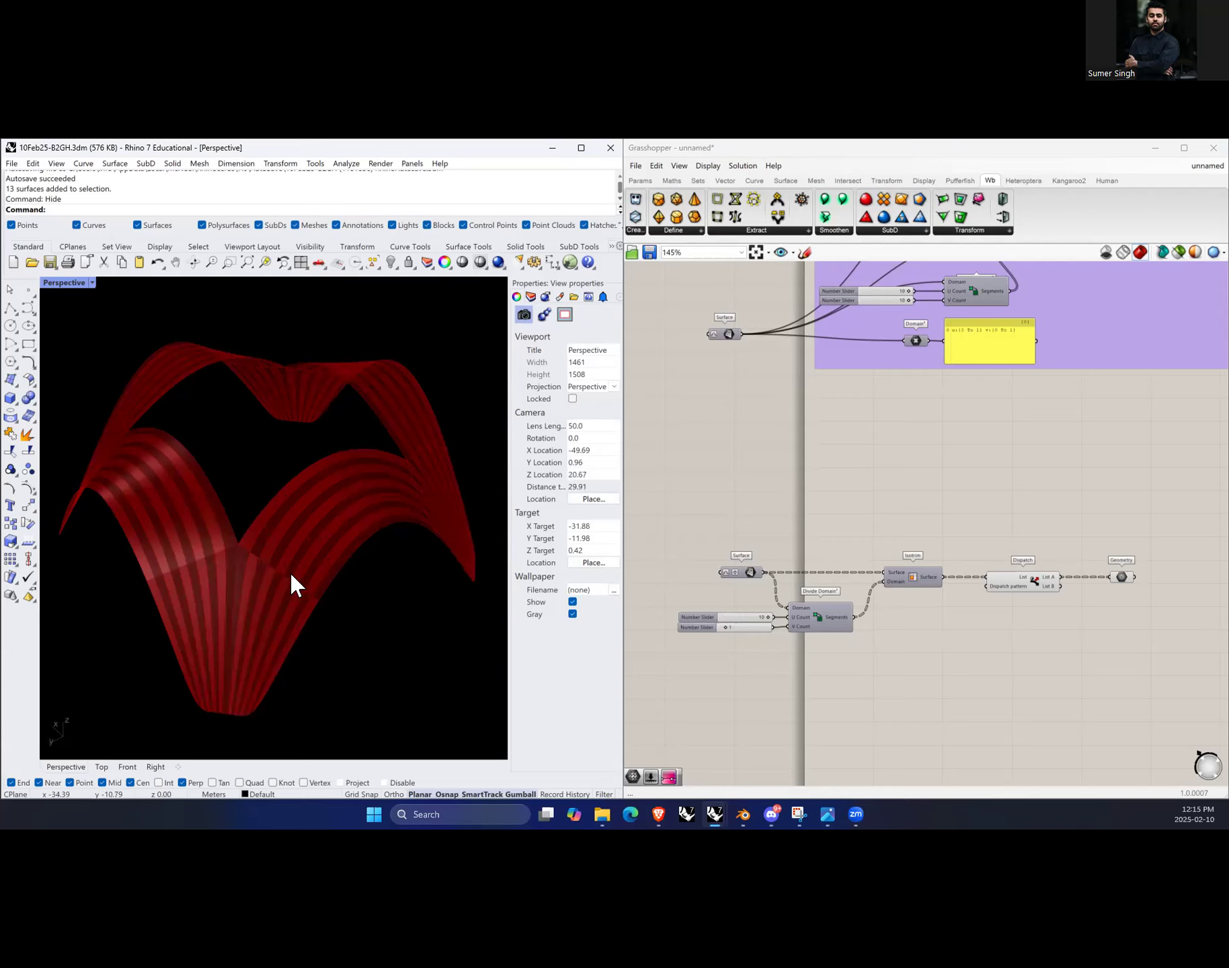
right_click_drag(292, 580, 203, 582)
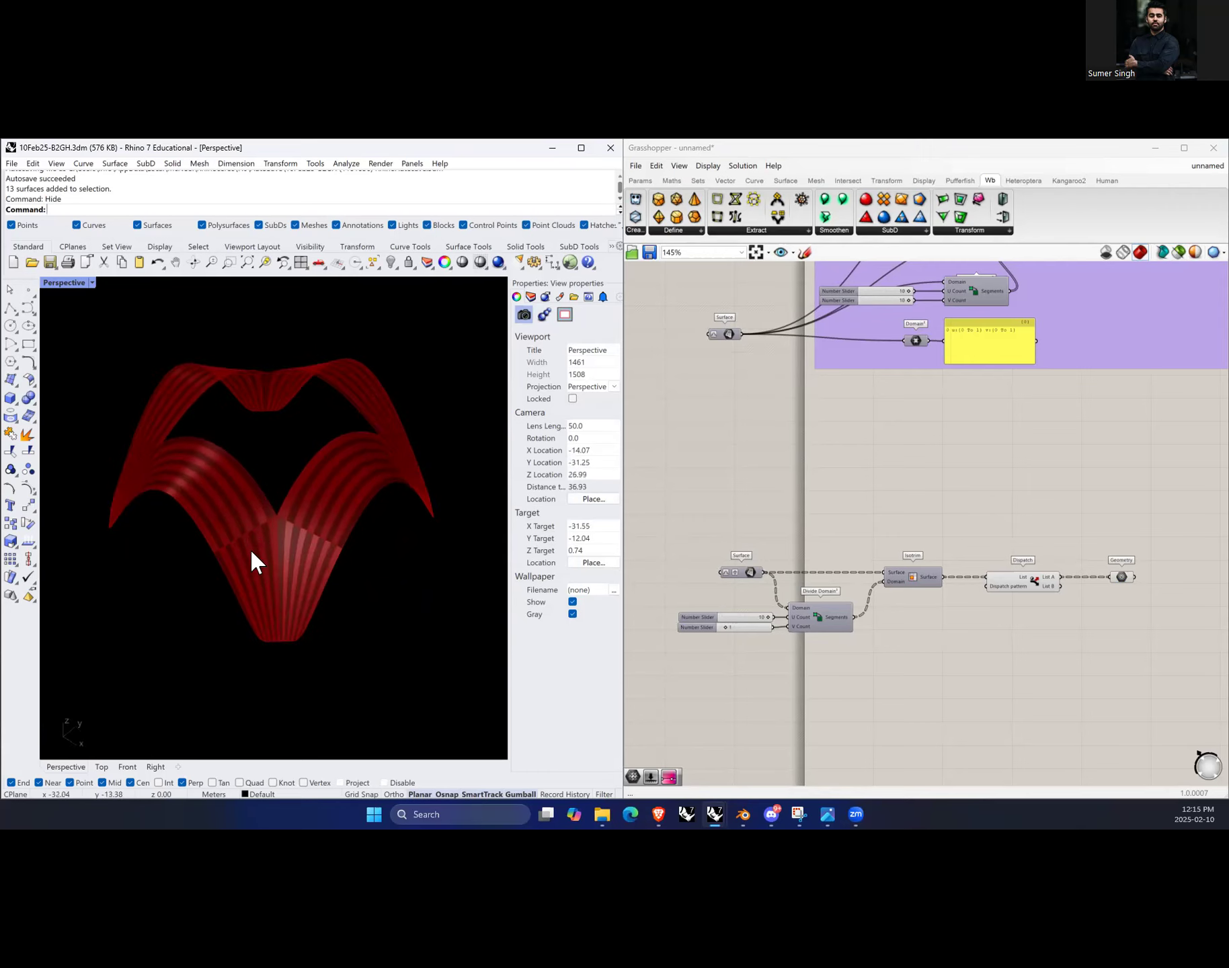
right_click_drag(371, 543, 259, 548)
Step: Show the hidden surfaces again with the Show command and switch off the Grasshopper preview
left_click(954, 644)
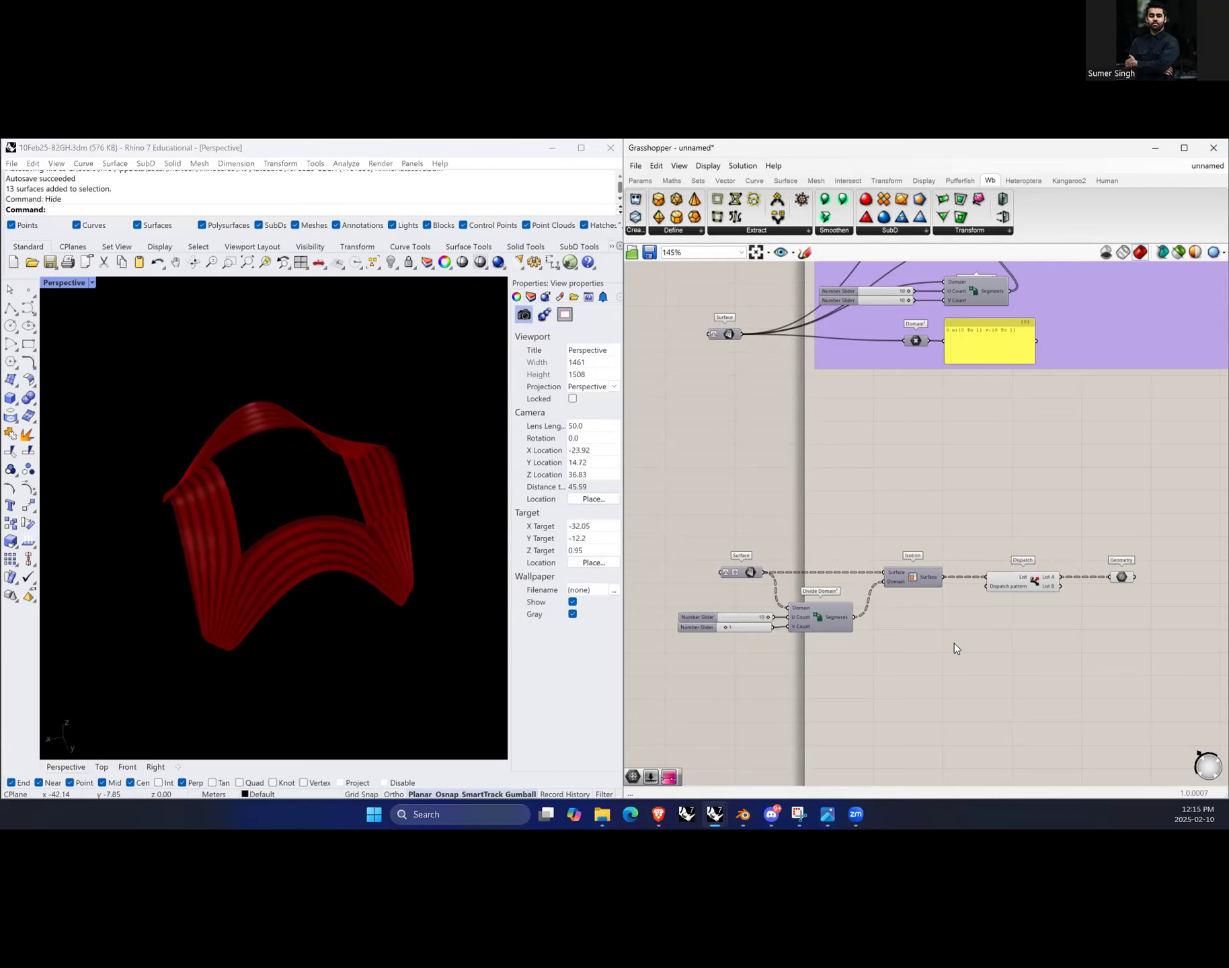
left_click(400, 635)
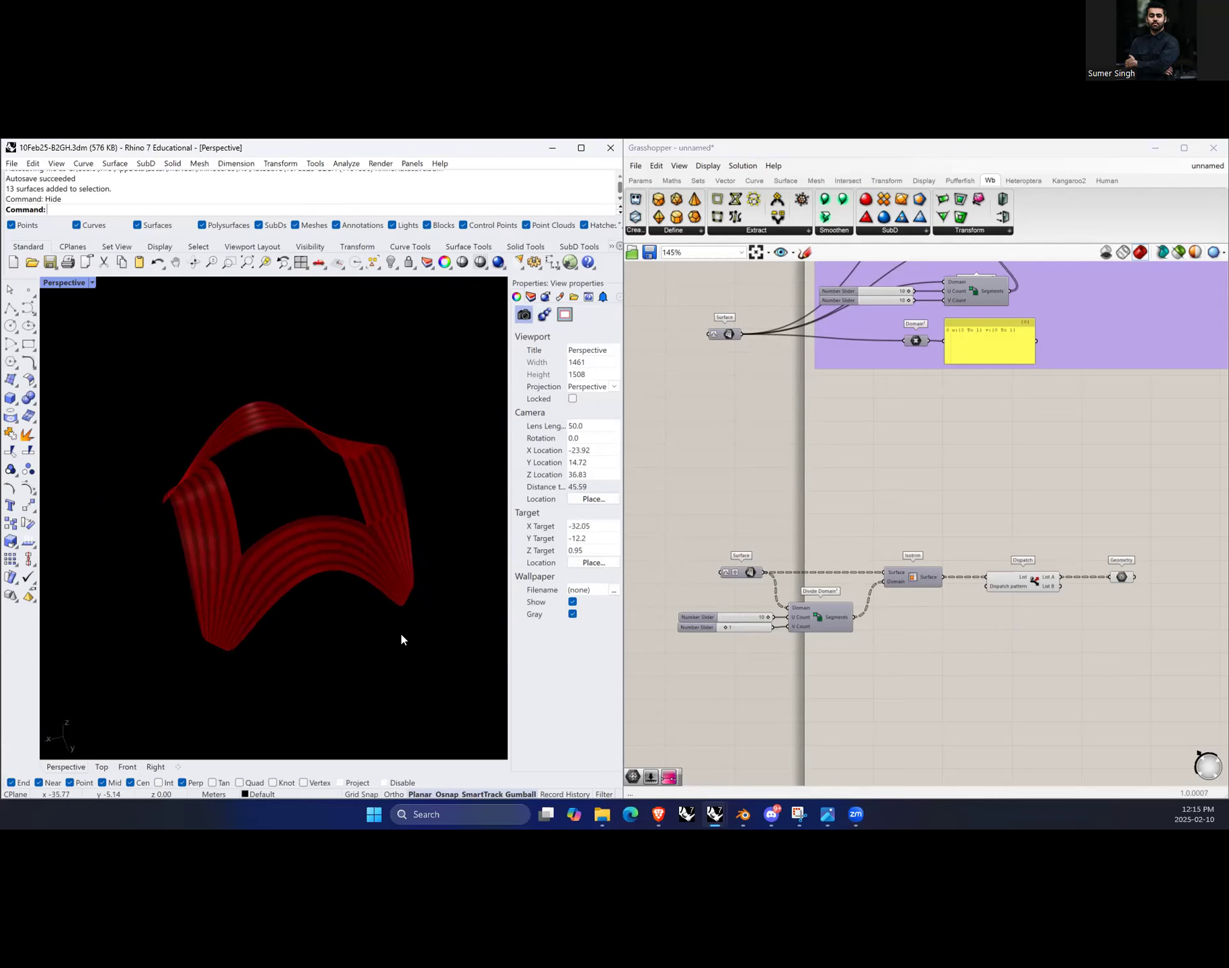
type("Sohw")
key("Return")
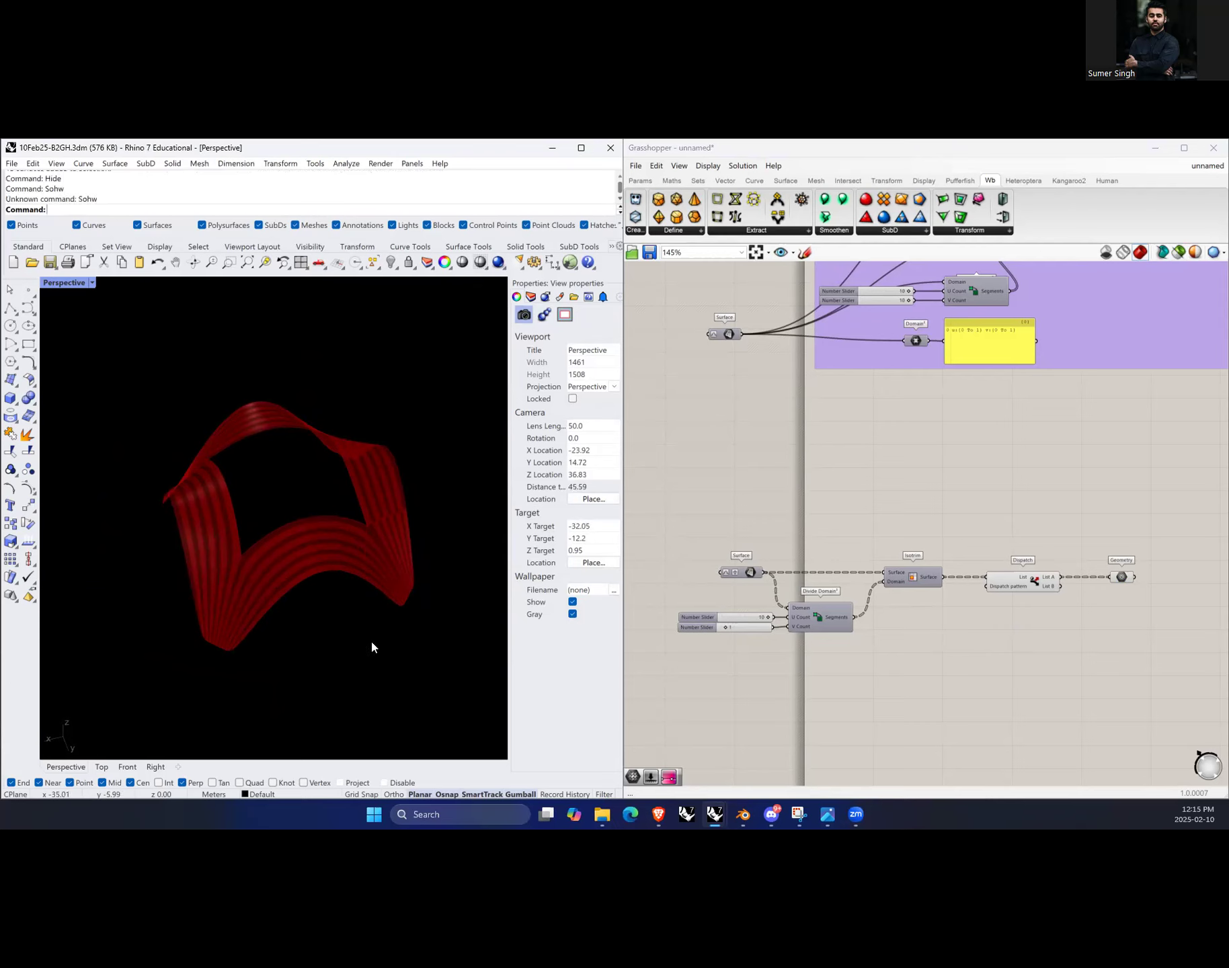
type("Show")
key("Return")
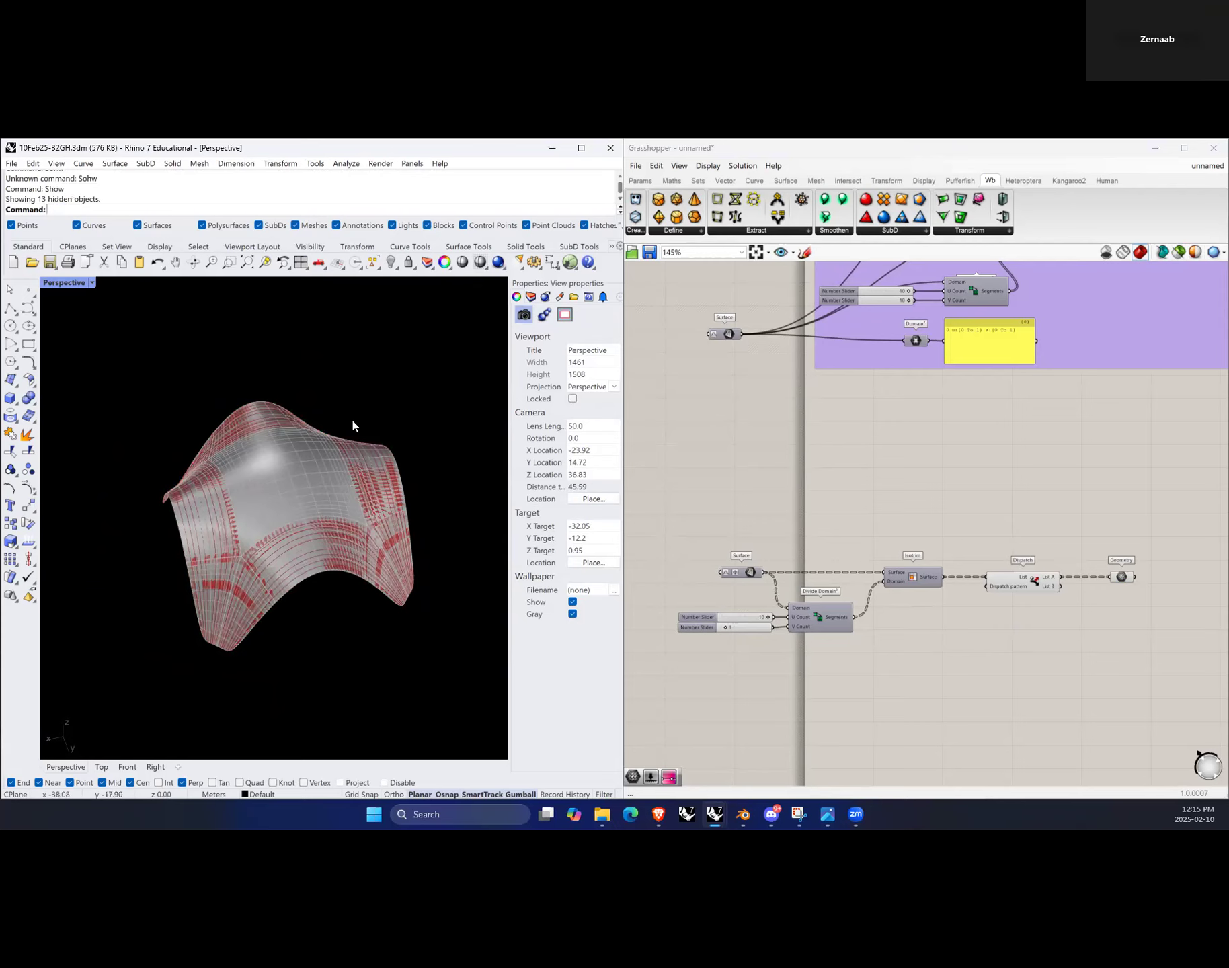
right_click_drag(302, 590, 340, 622)
left_click(1178, 252)
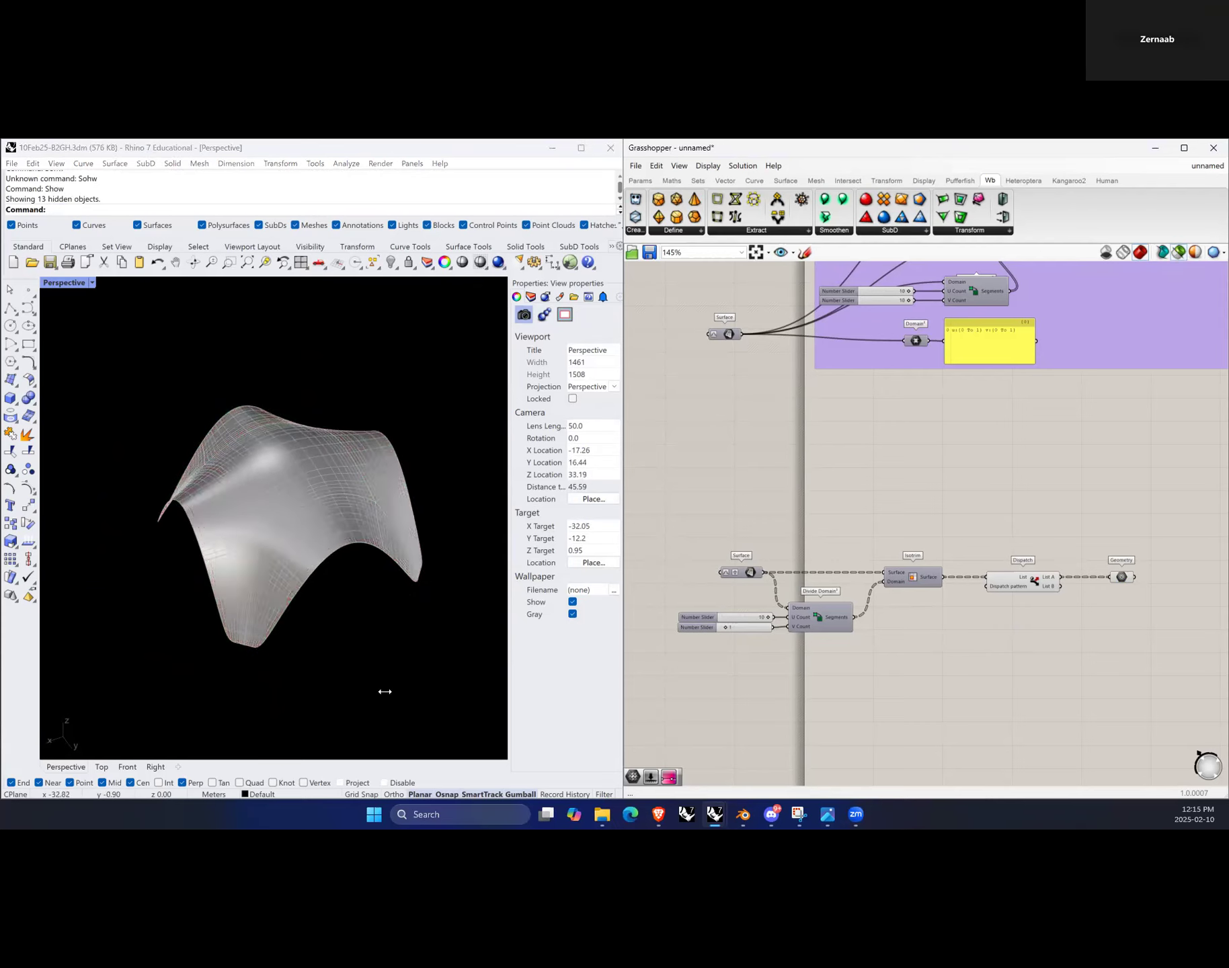
Step: Try joining the 13 surfaces into one polysurface and checking its direction, then undo the join
left_click_drag(128, 351, 449, 685)
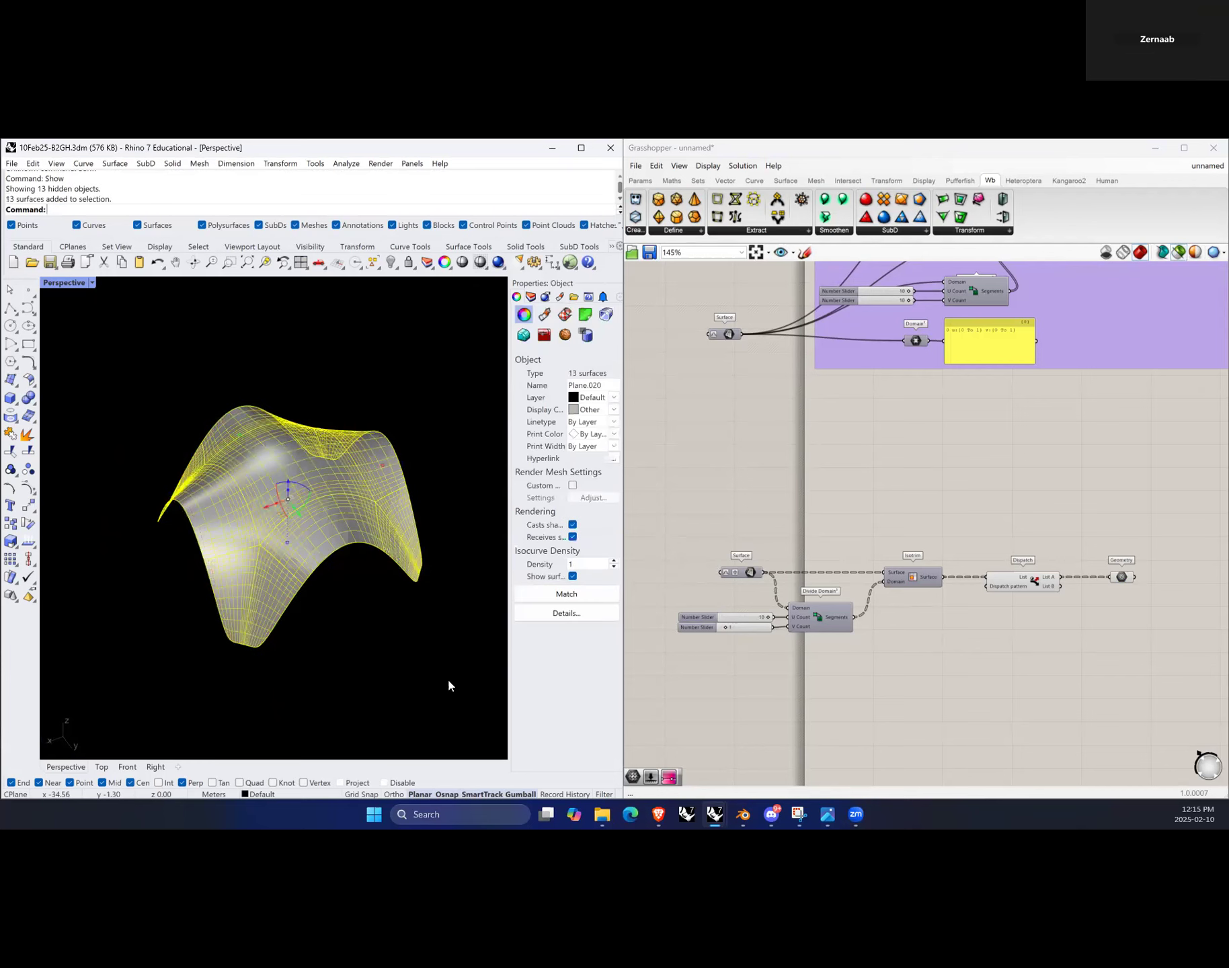
type("join")
key("Return")
type("dir")
key("Return")
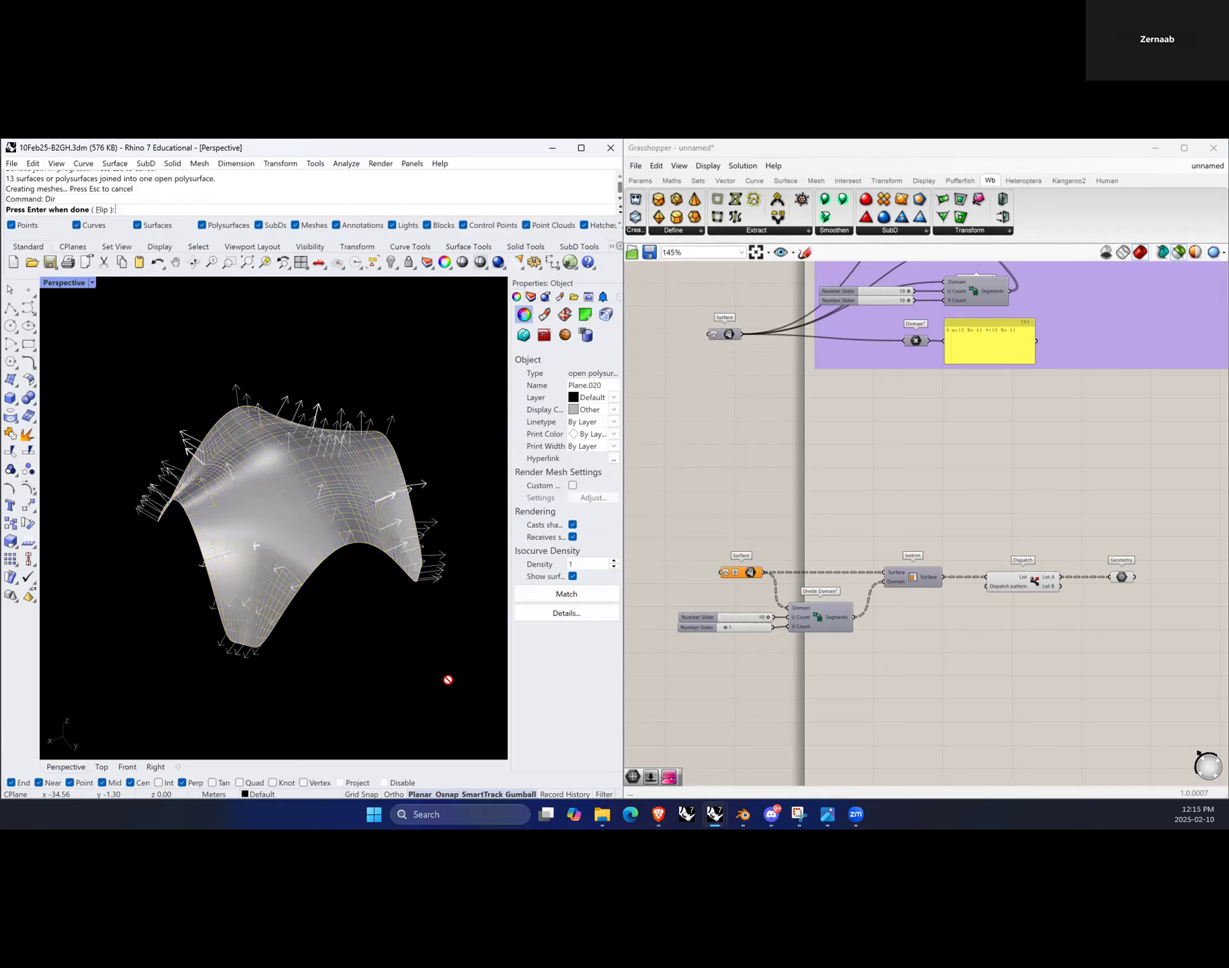
scroll(280, 513, "up", 3)
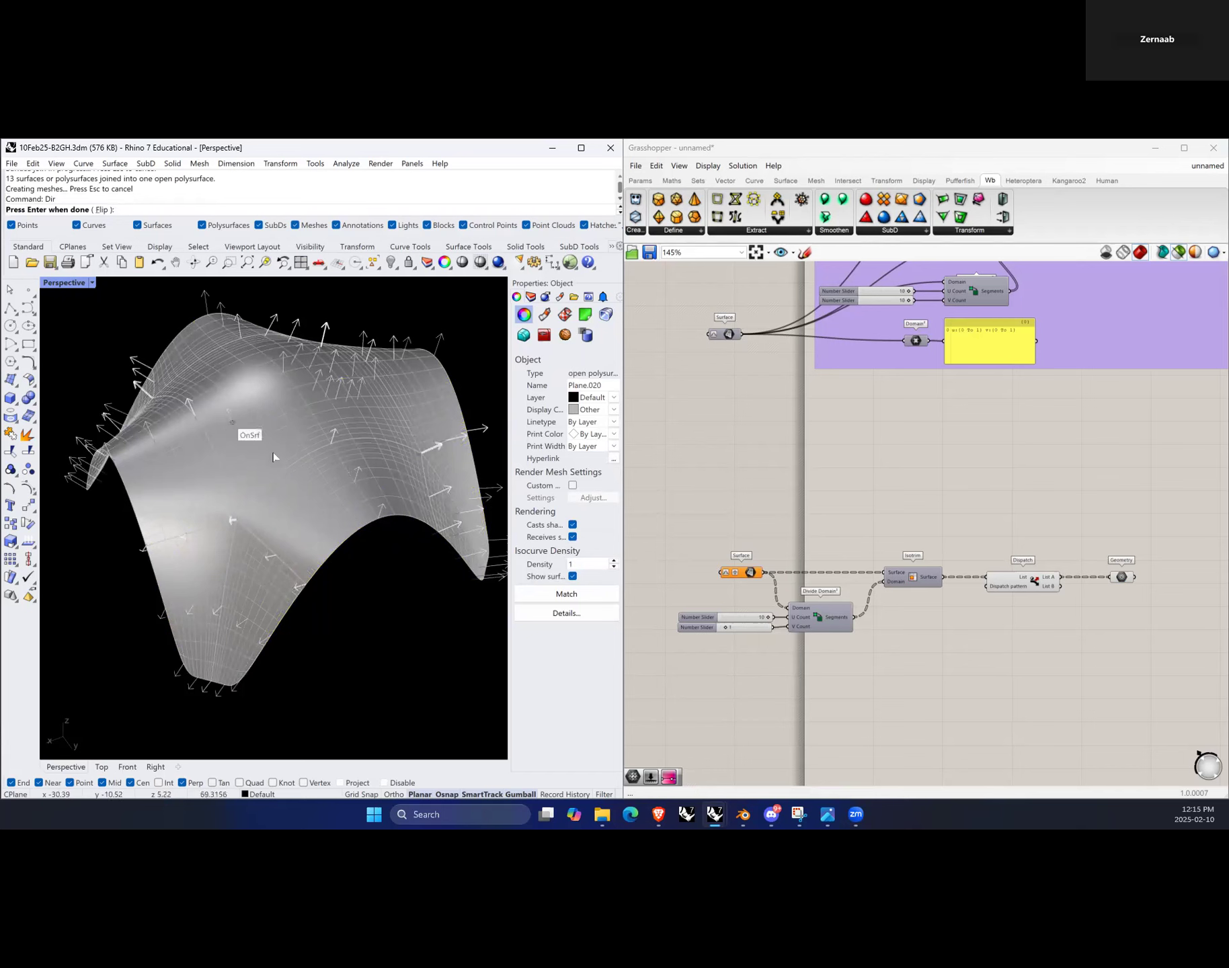
key("Return")
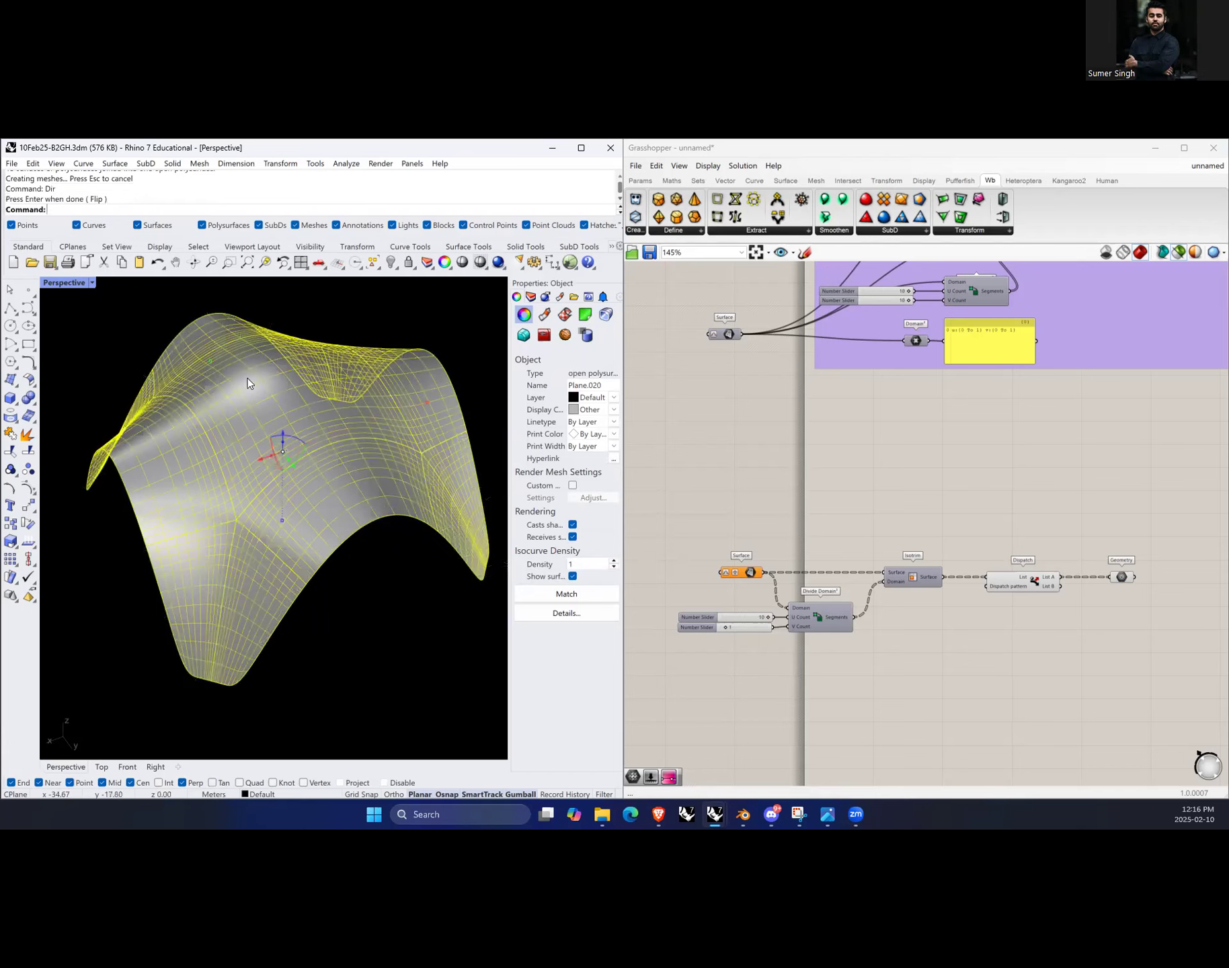
key("Escape")
right_click_drag(269, 488, 442, 415)
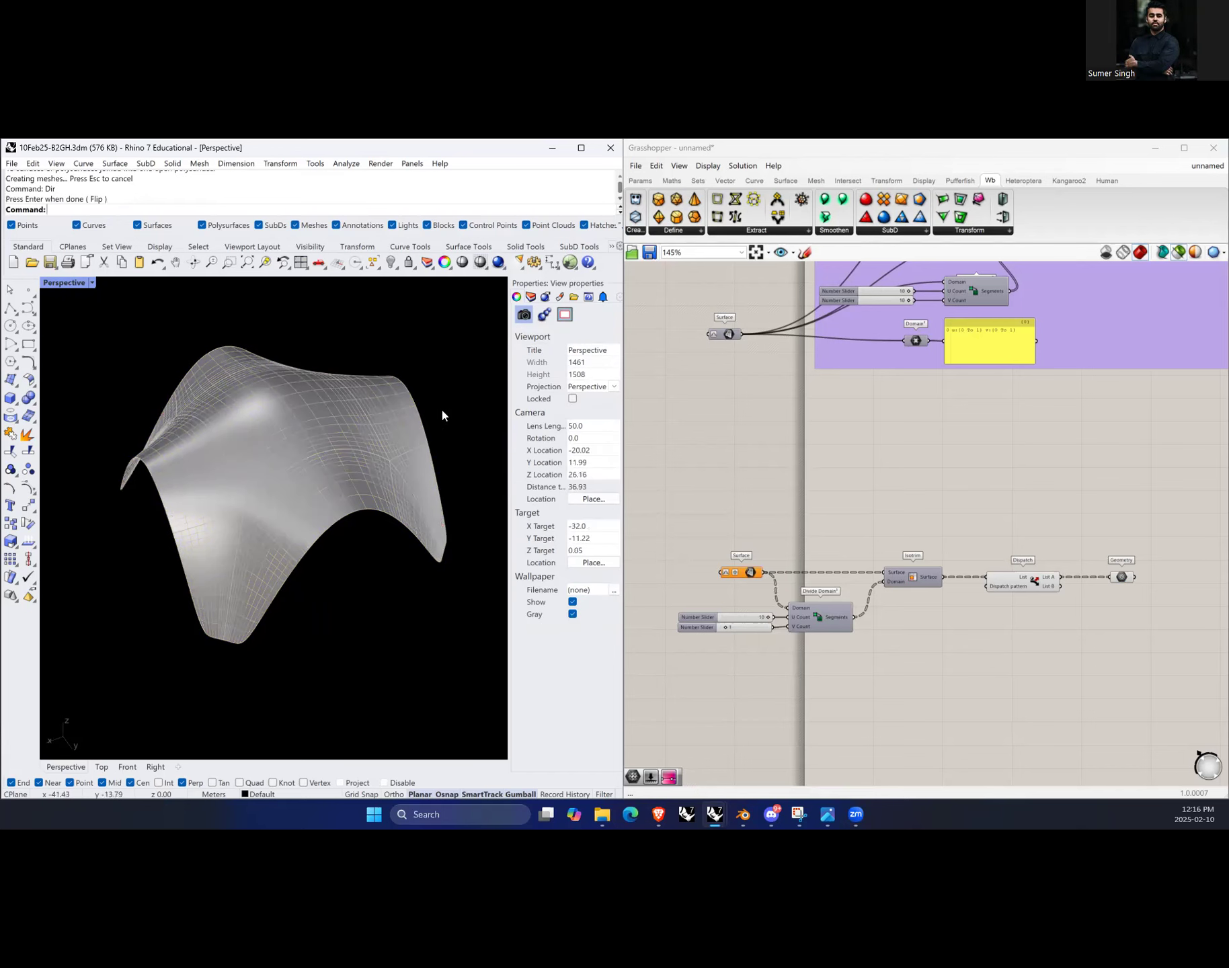
key("ctrl+z")
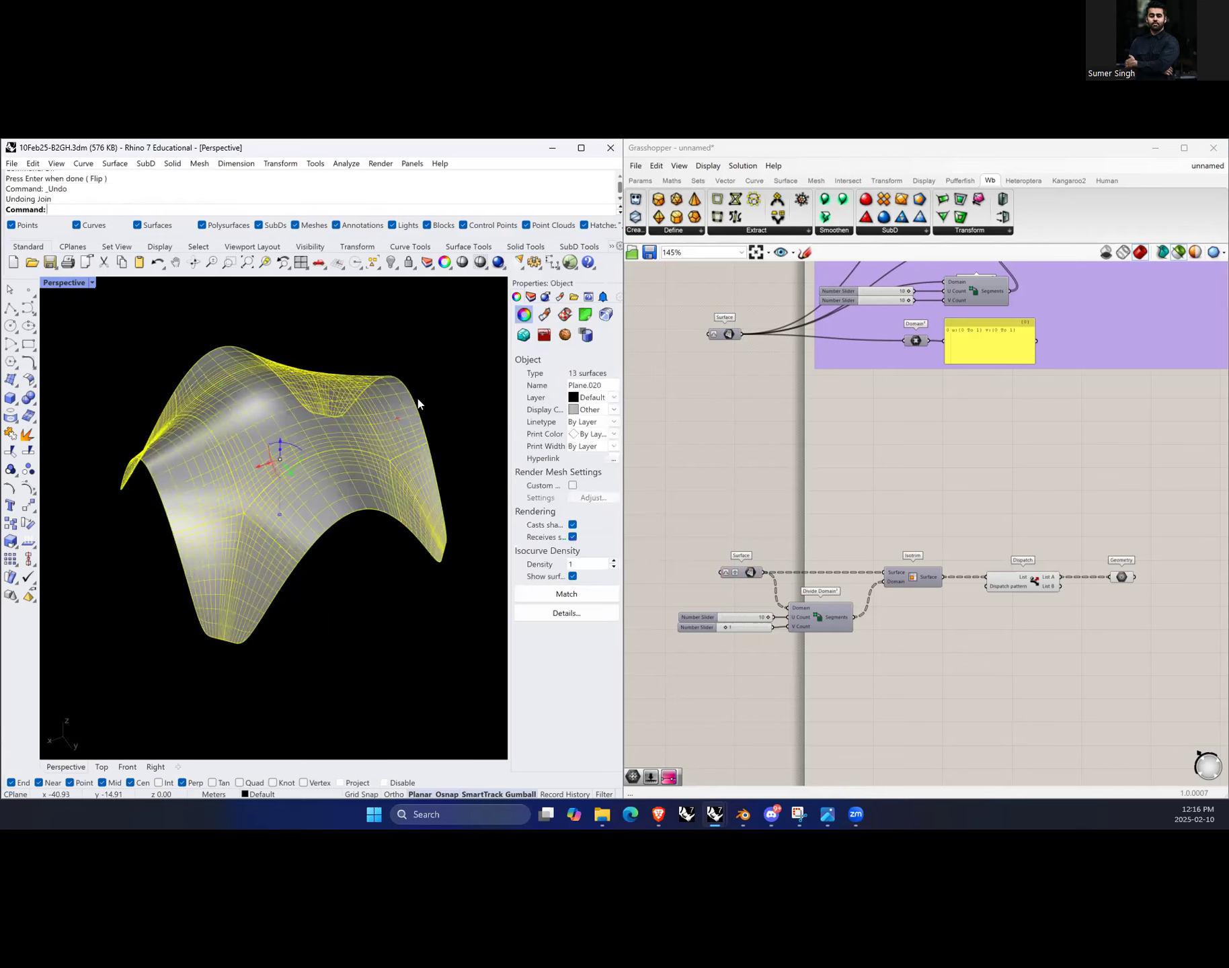
Step: Select all 13 surfaces and restart Dir in FlipV mode to review their directions
key("Escape")
left_click_drag(96, 330, 480, 659)
type("Dir")
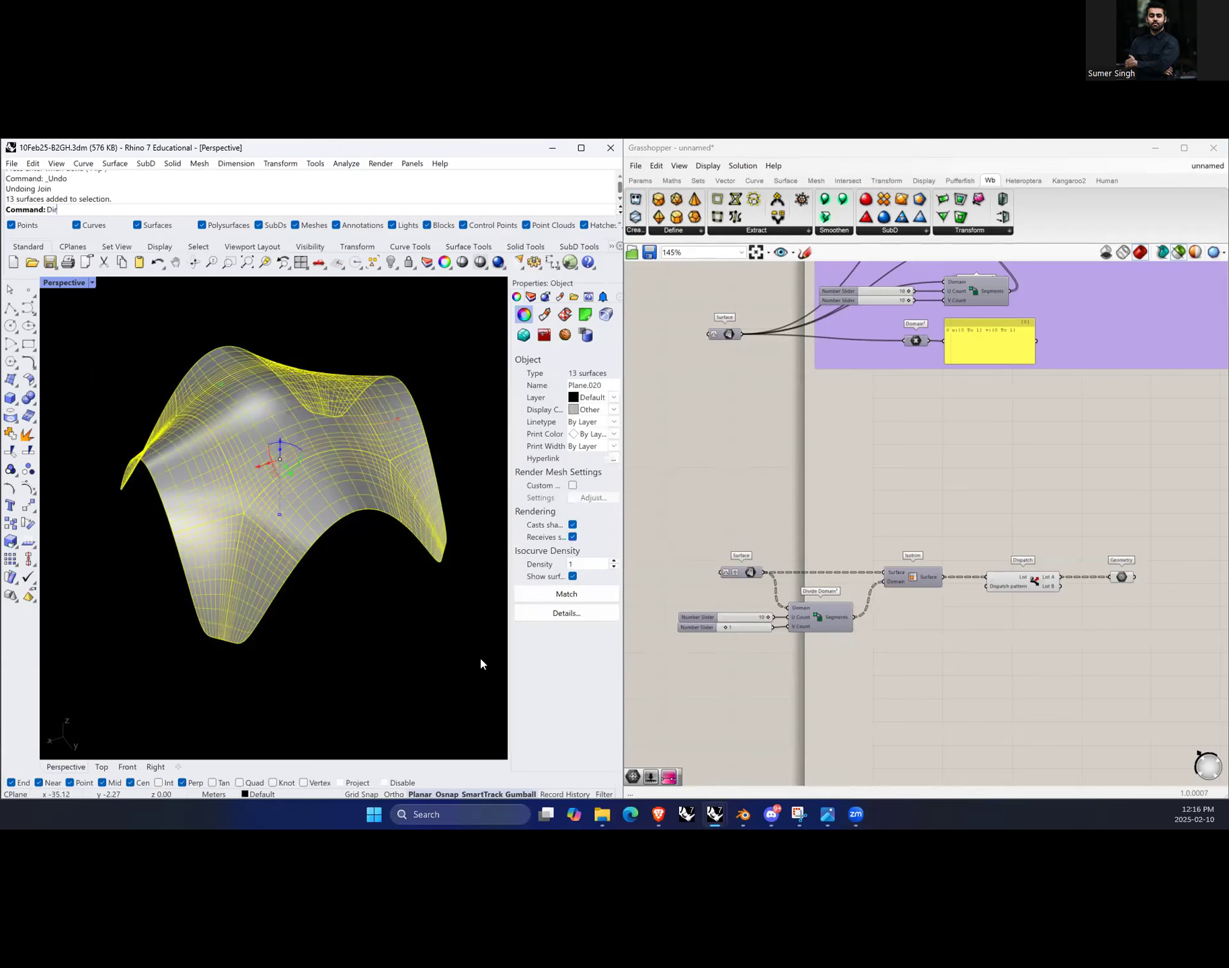
key("Return")
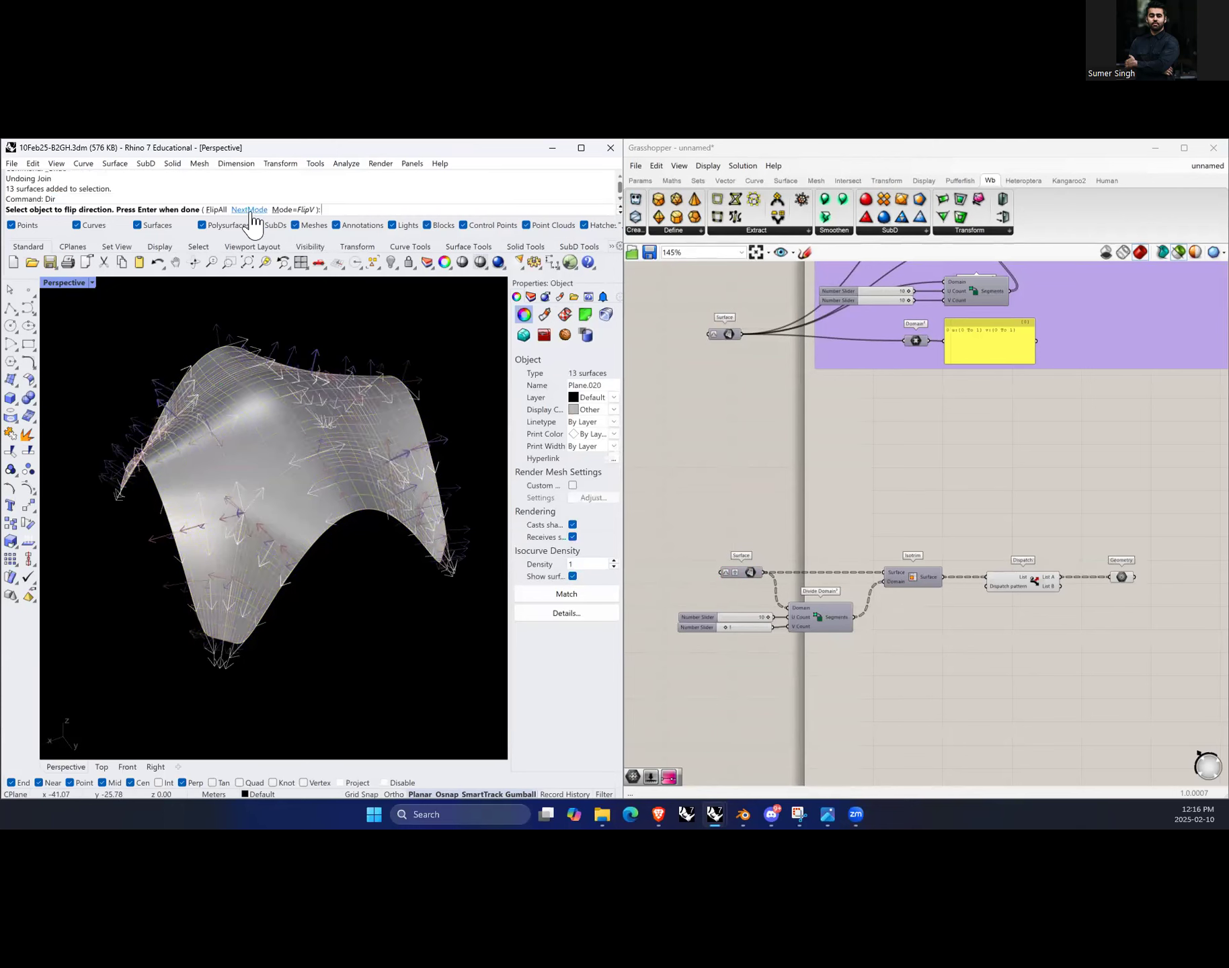
scroll(227, 547, "up", 3)
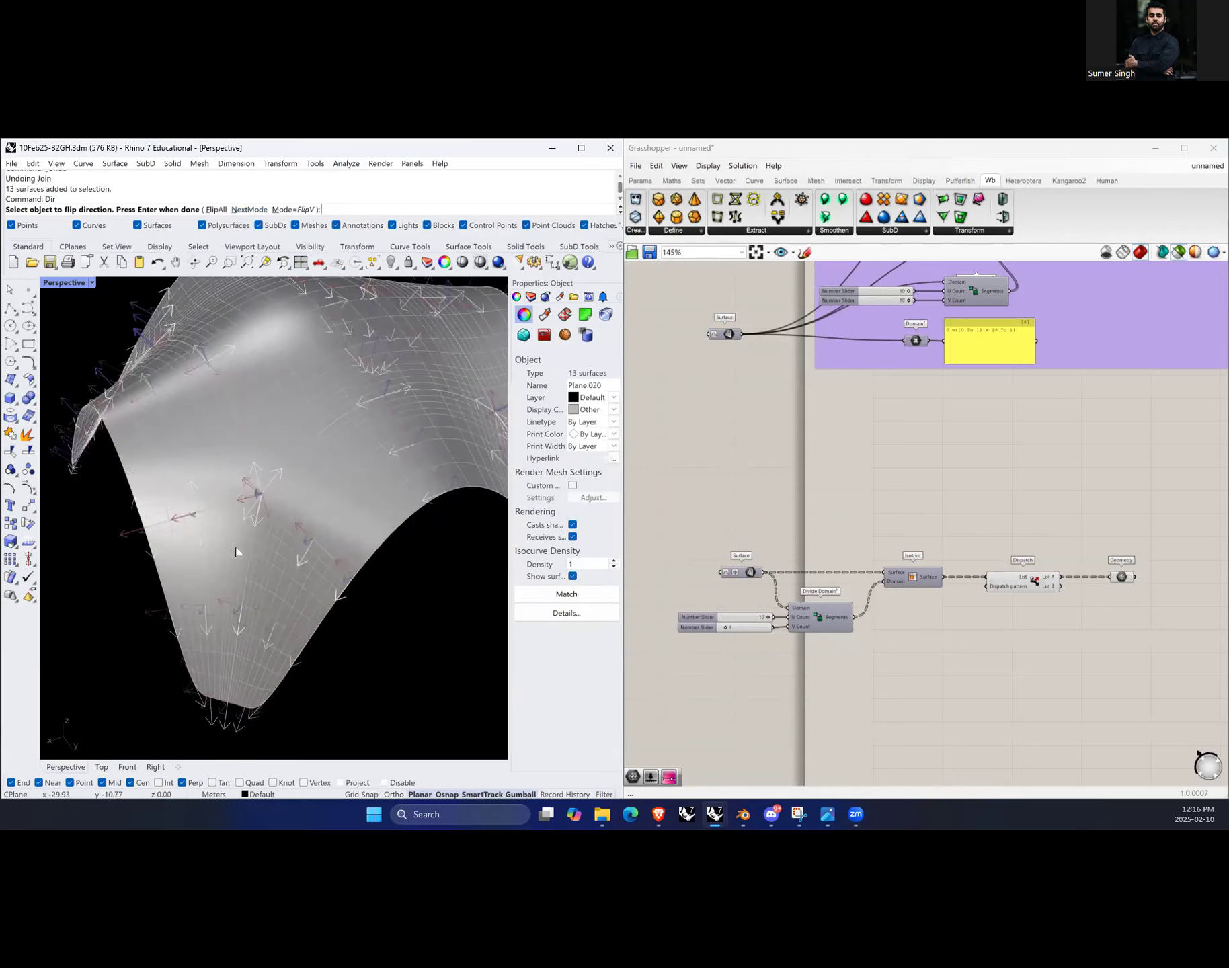
scroll(281, 599, "down", 4)
right_click_drag(301, 568, 314, 571)
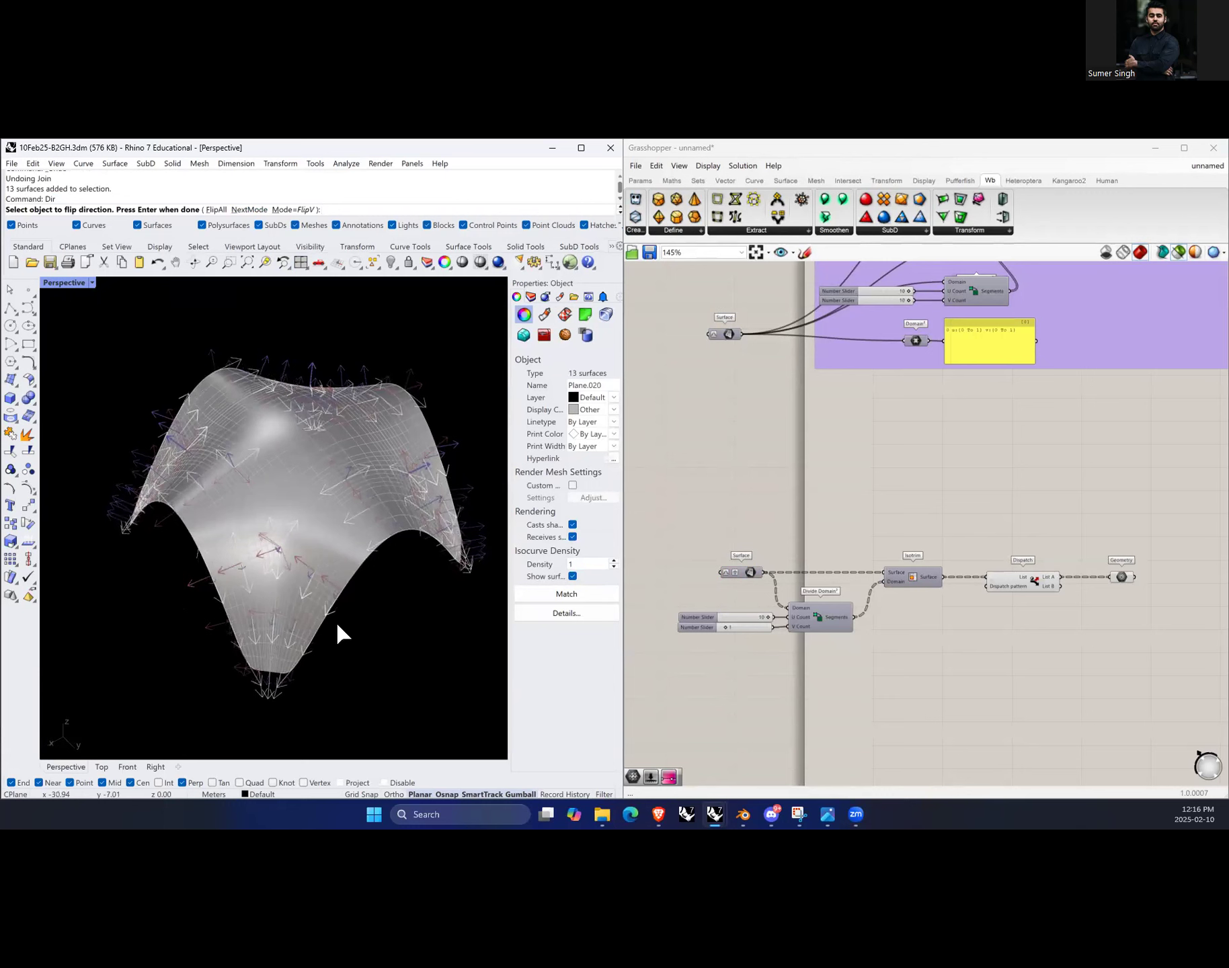
scroll(342, 628, "up", 3)
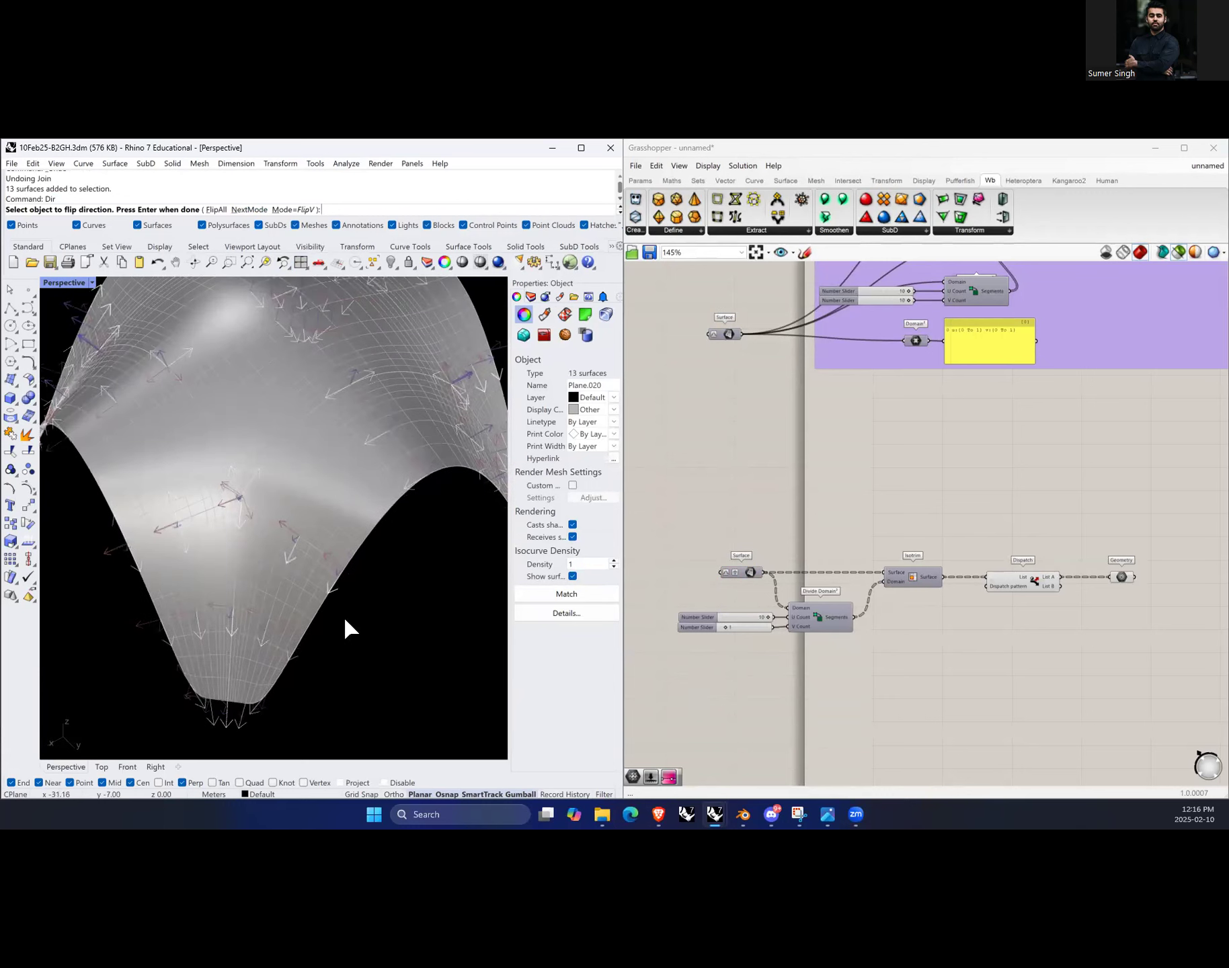
scroll(323, 624, "down", 2)
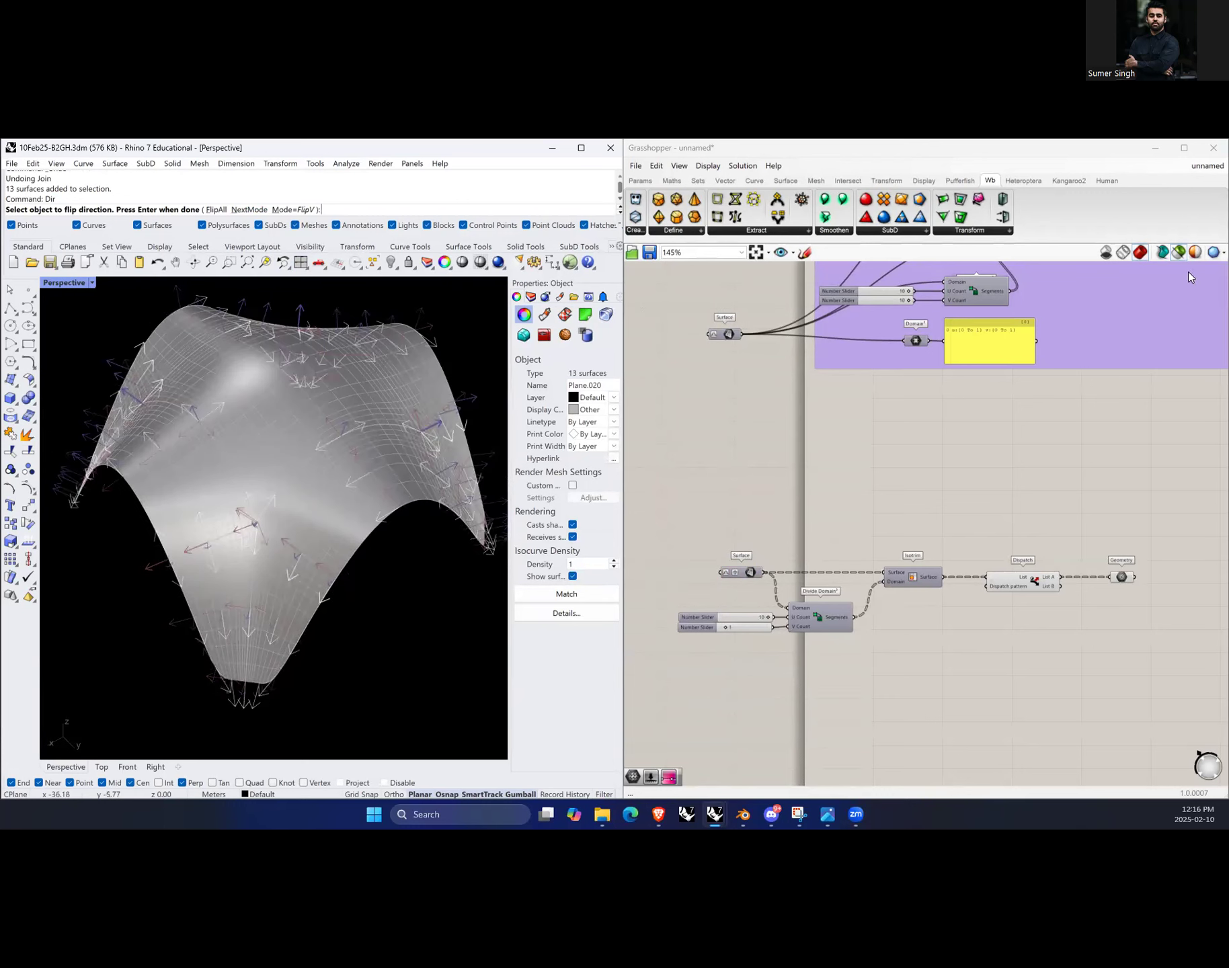
Step: Select the Geometry component to highlight the dispatched strips and inspect them on the fold
left_click(1129, 576)
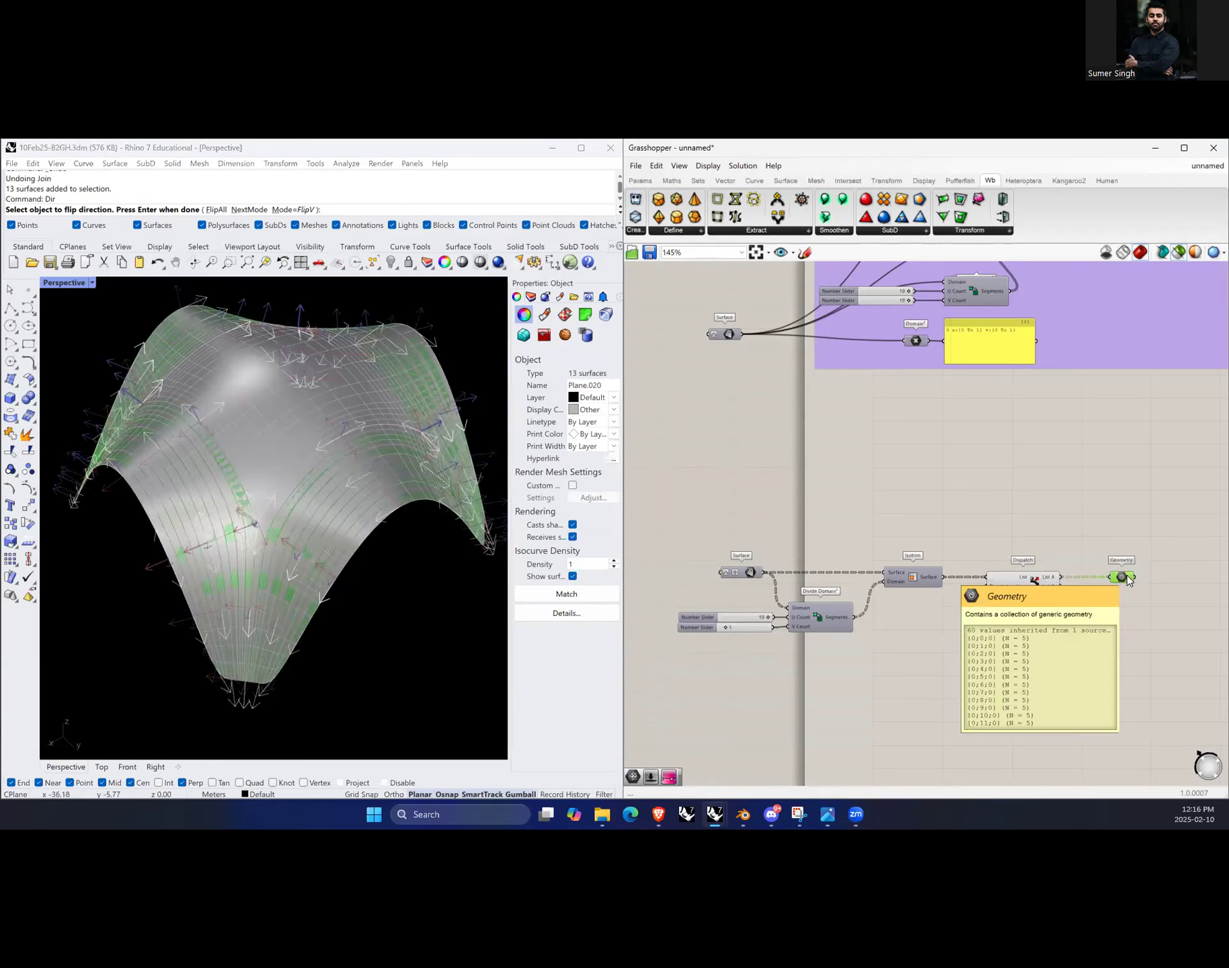
scroll(291, 543, "up", 5)
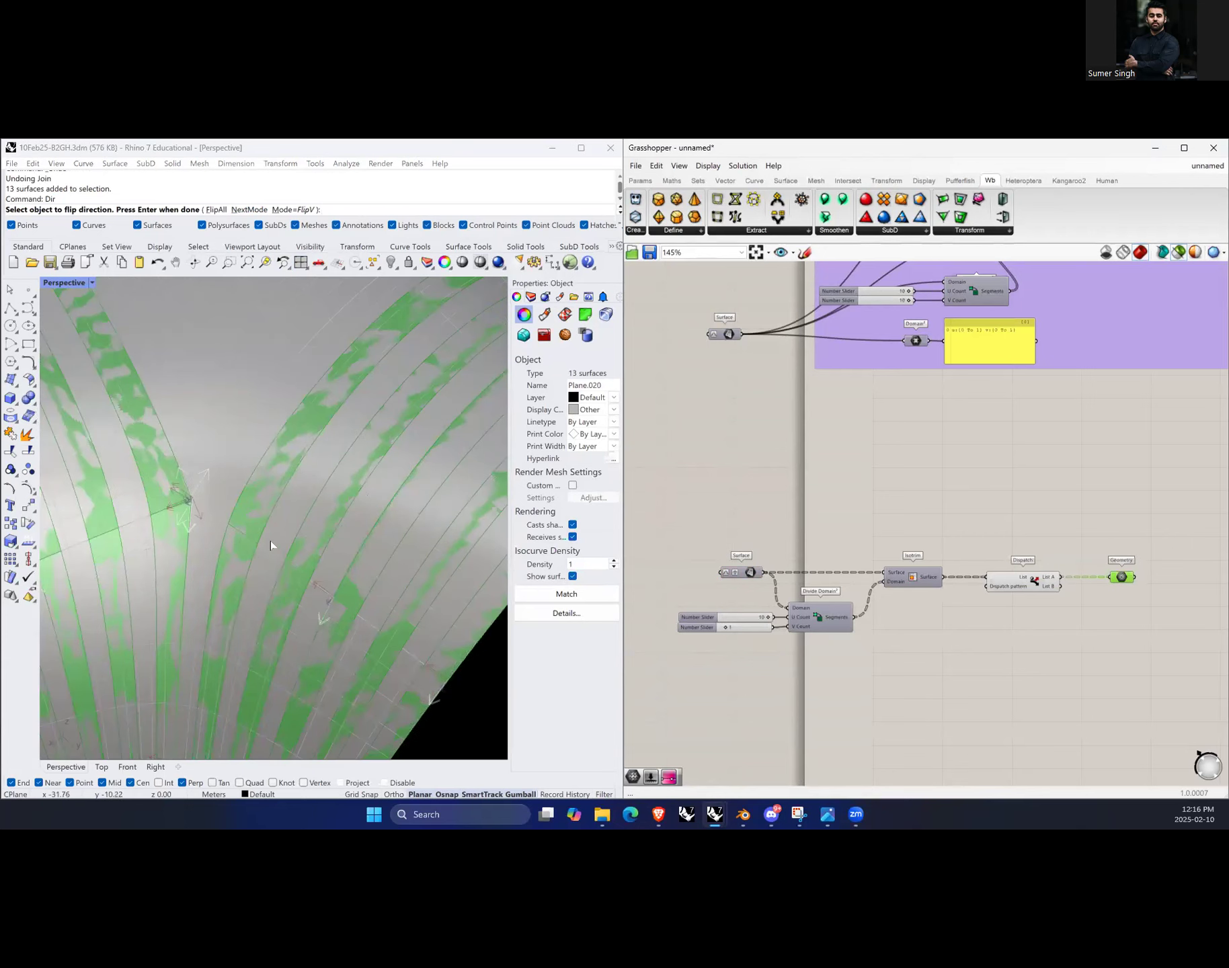
scroll(270, 541, "down", 5)
right_click_drag(429, 539, 283, 561)
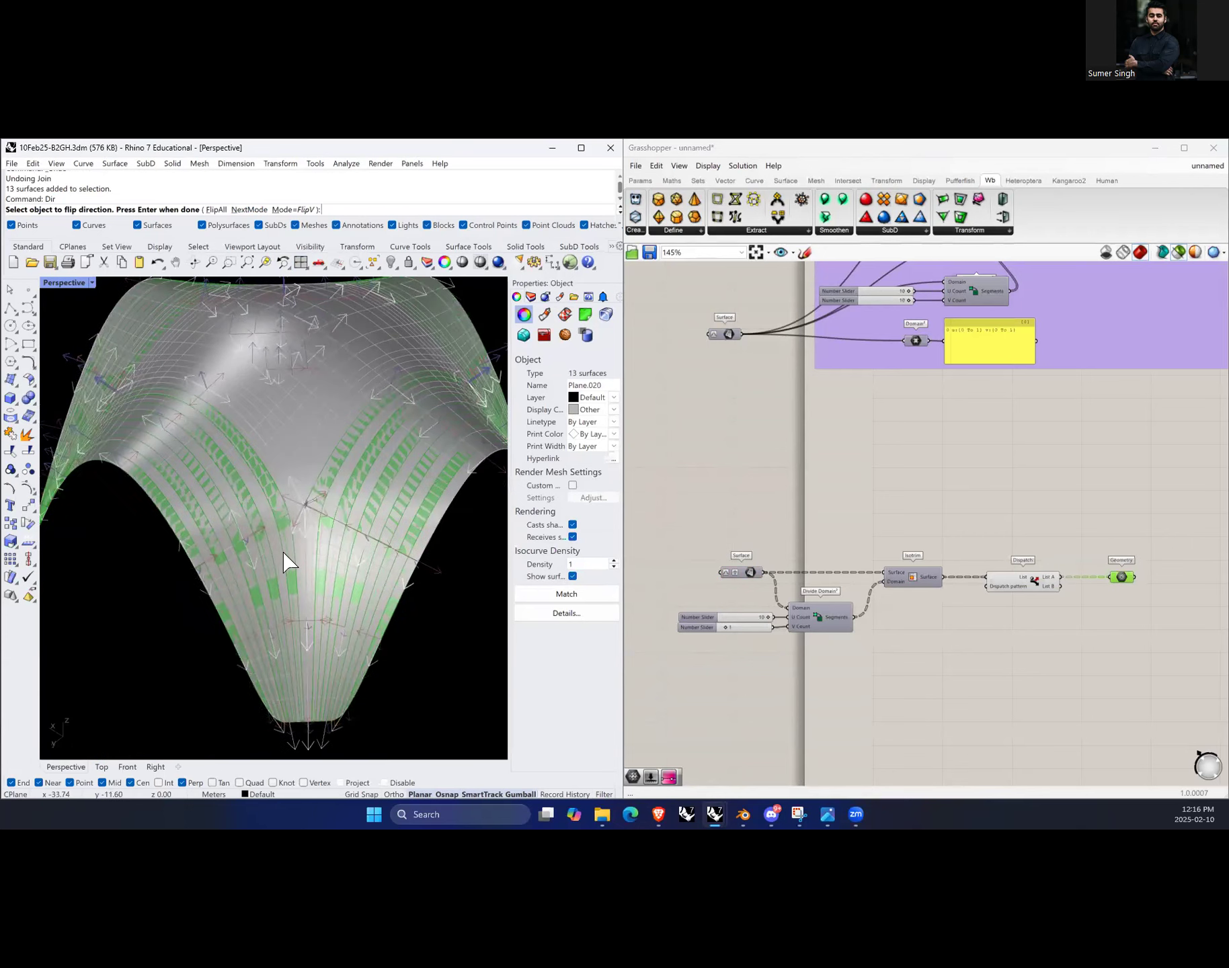
scroll(347, 552, "up", 5)
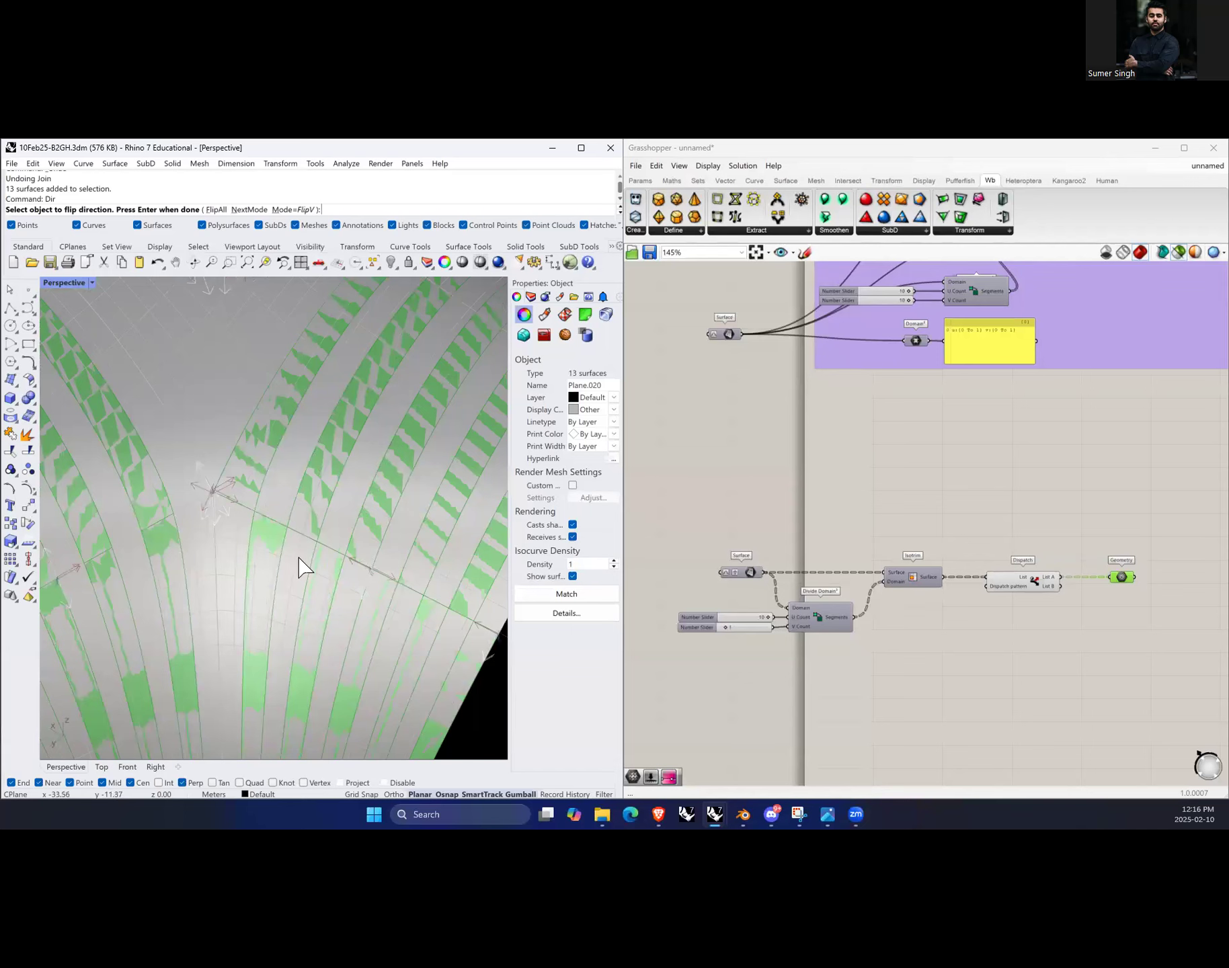
Step: Deselect the Geometry component and flip the V direction of surfaces on one side of the fold with Dir
scroll(300, 567, "down", 5)
right_click_drag(365, 560, 285, 570)
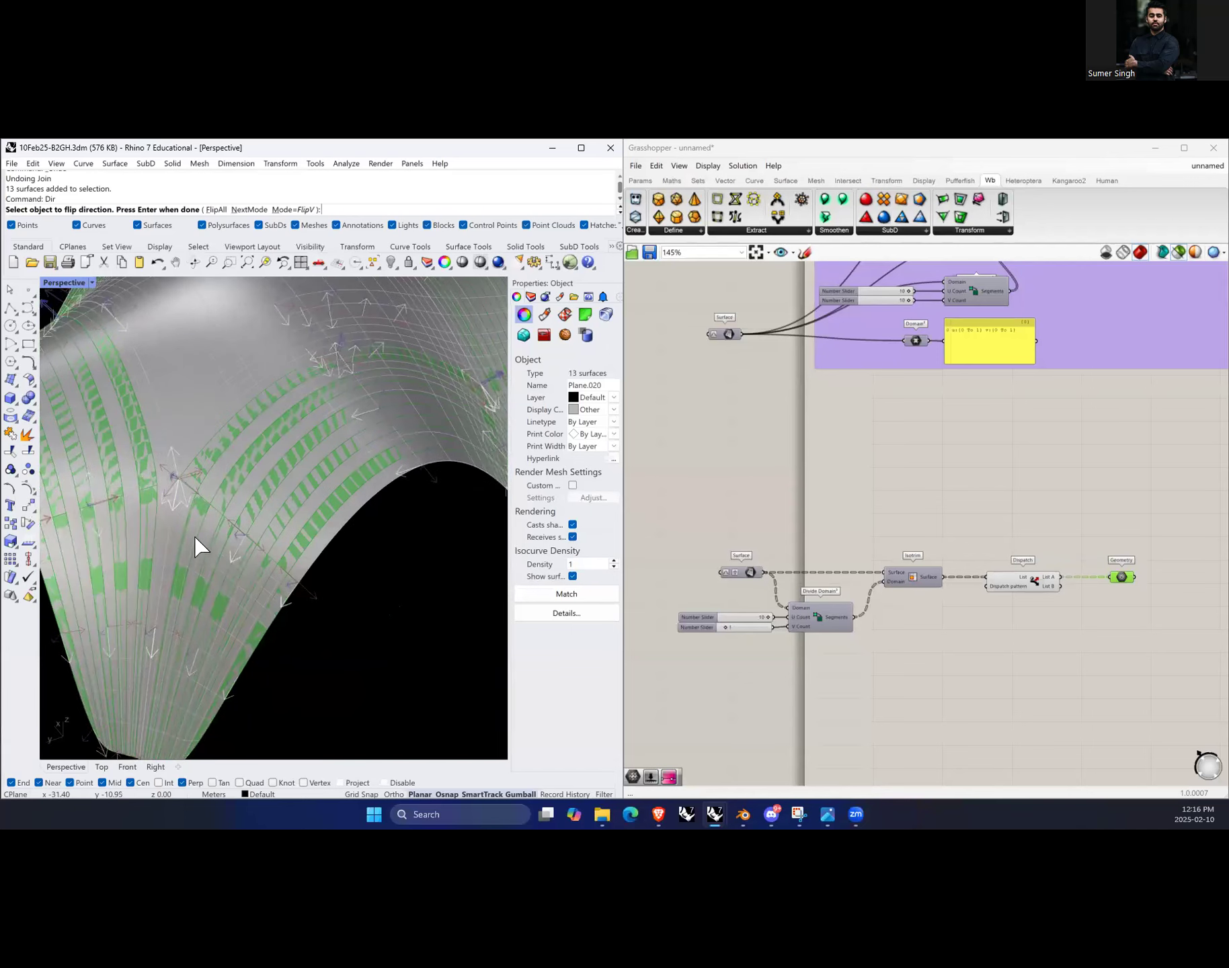
left_click(1164, 437)
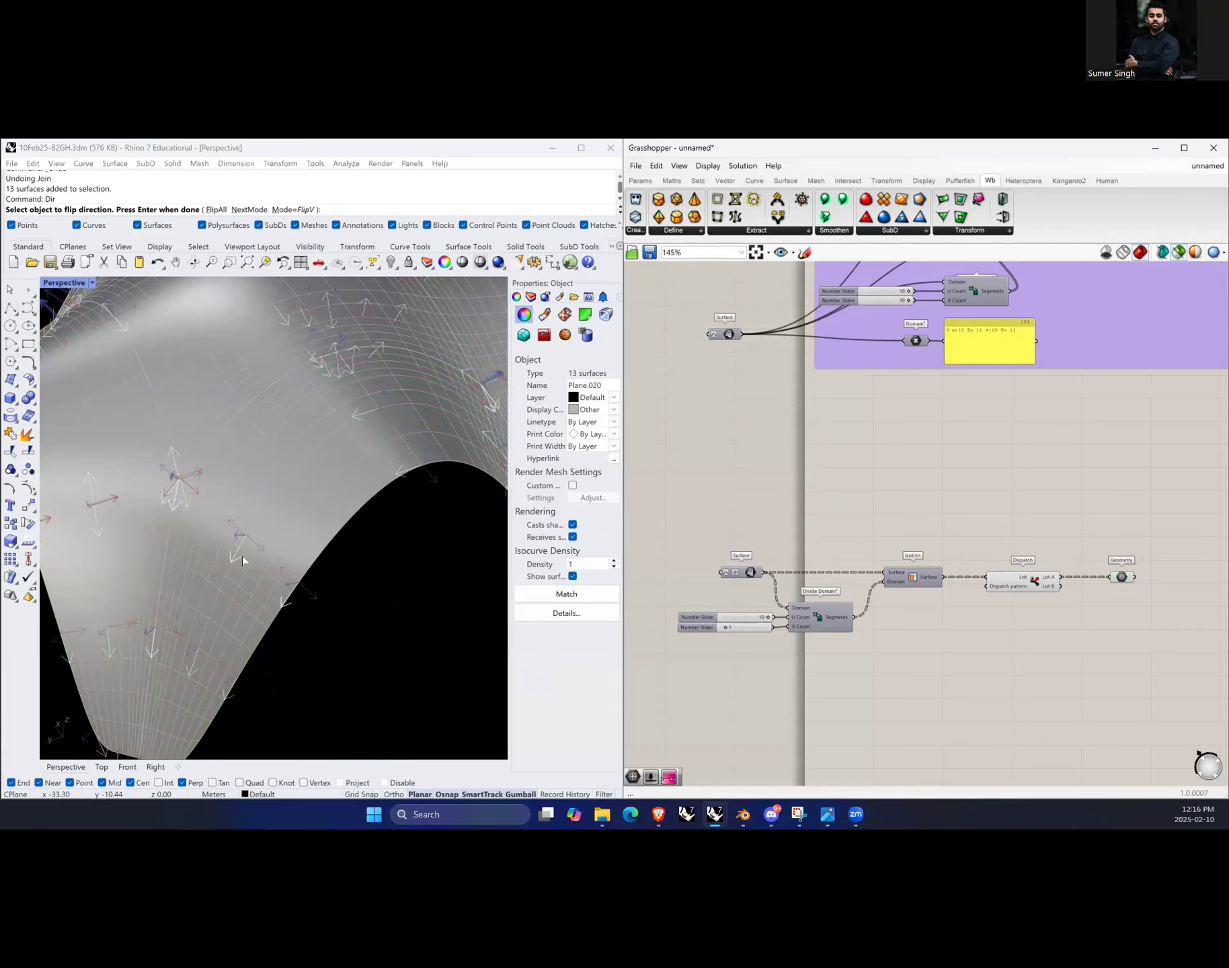
right_click_drag(208, 639, 313, 583)
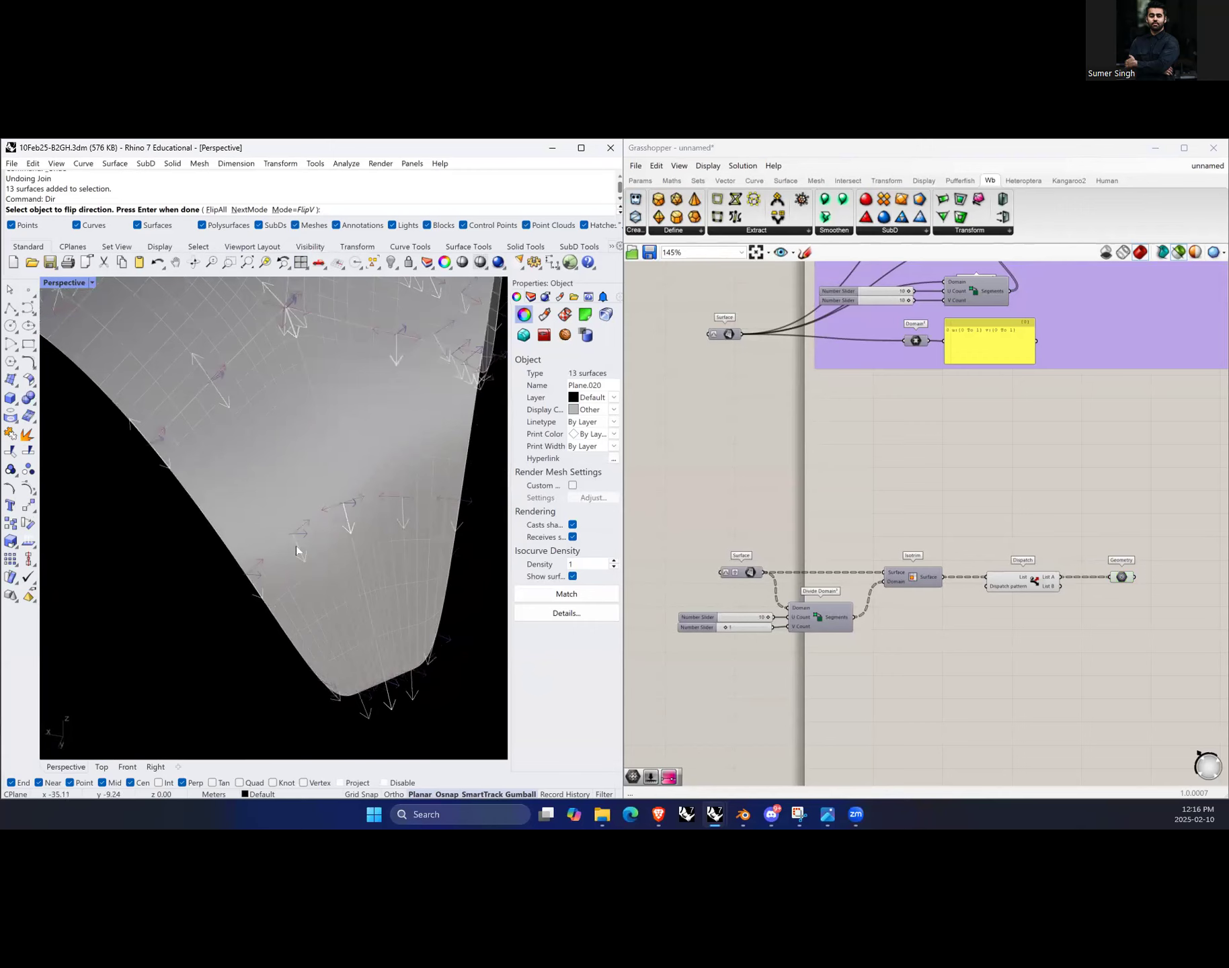
left_click(306, 562)
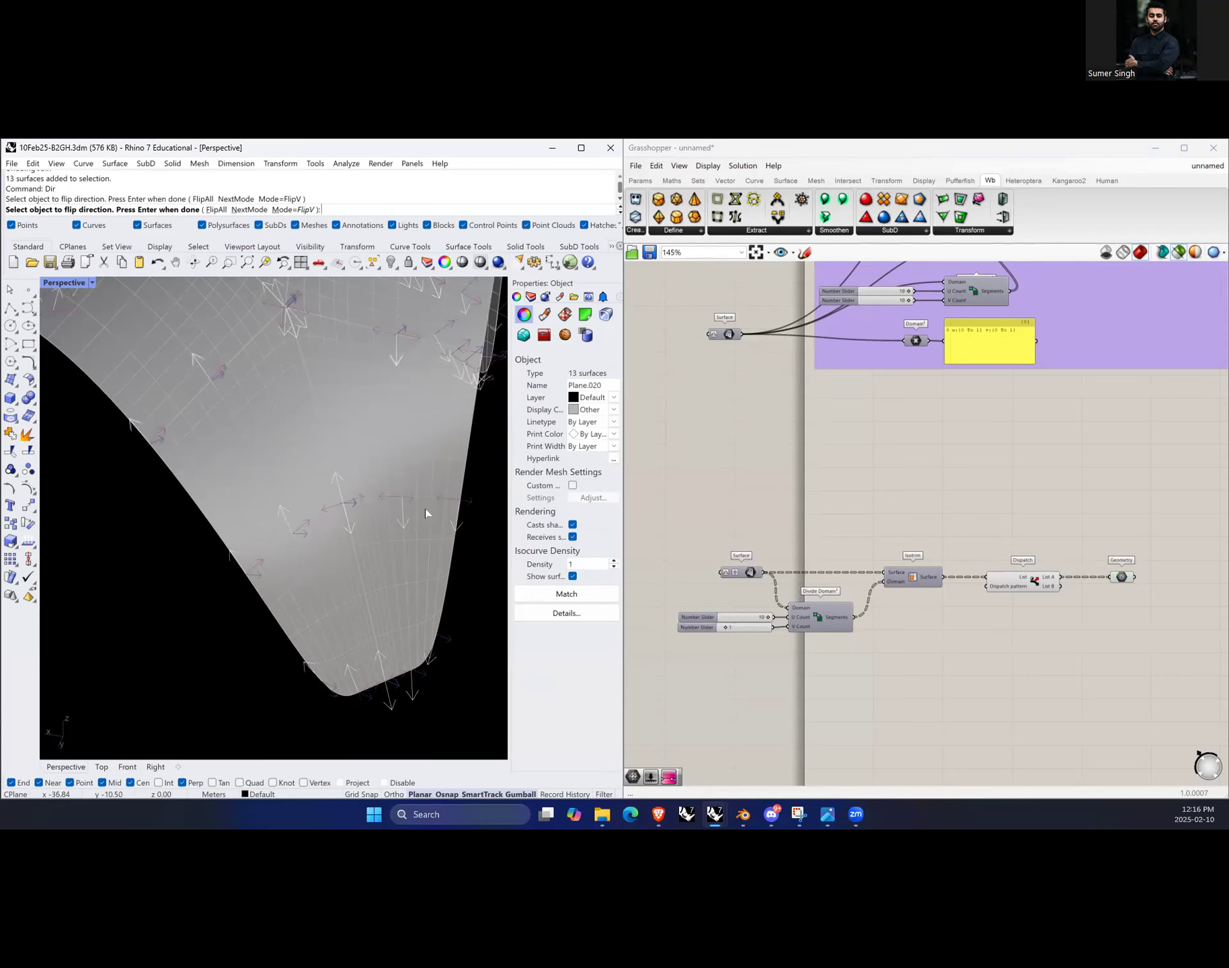
right_click_drag(277, 508, 317, 422)
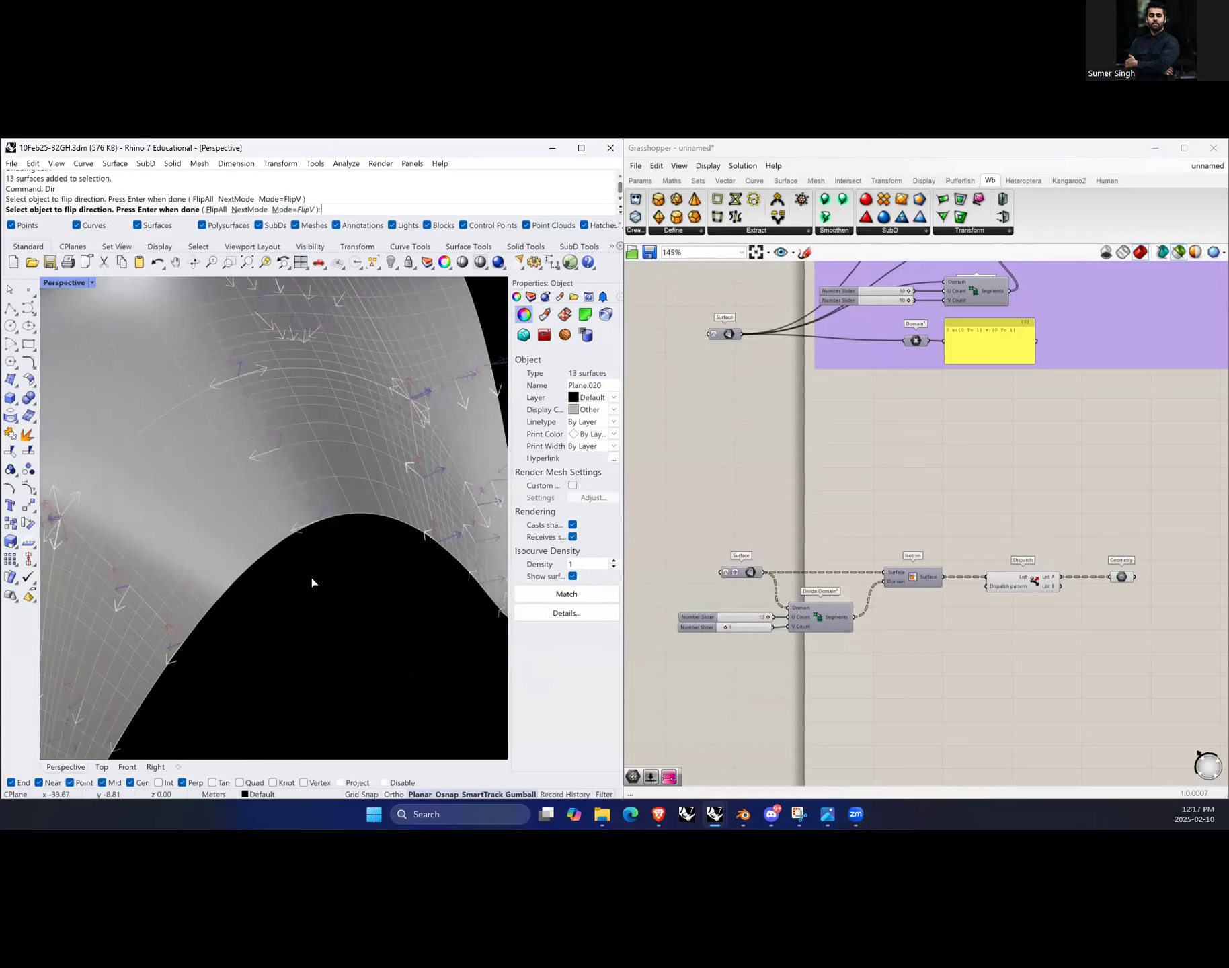
scroll(393, 511, "down", 7)
right_click_drag(272, 595, 333, 629)
scroll(357, 638, "up", 3)
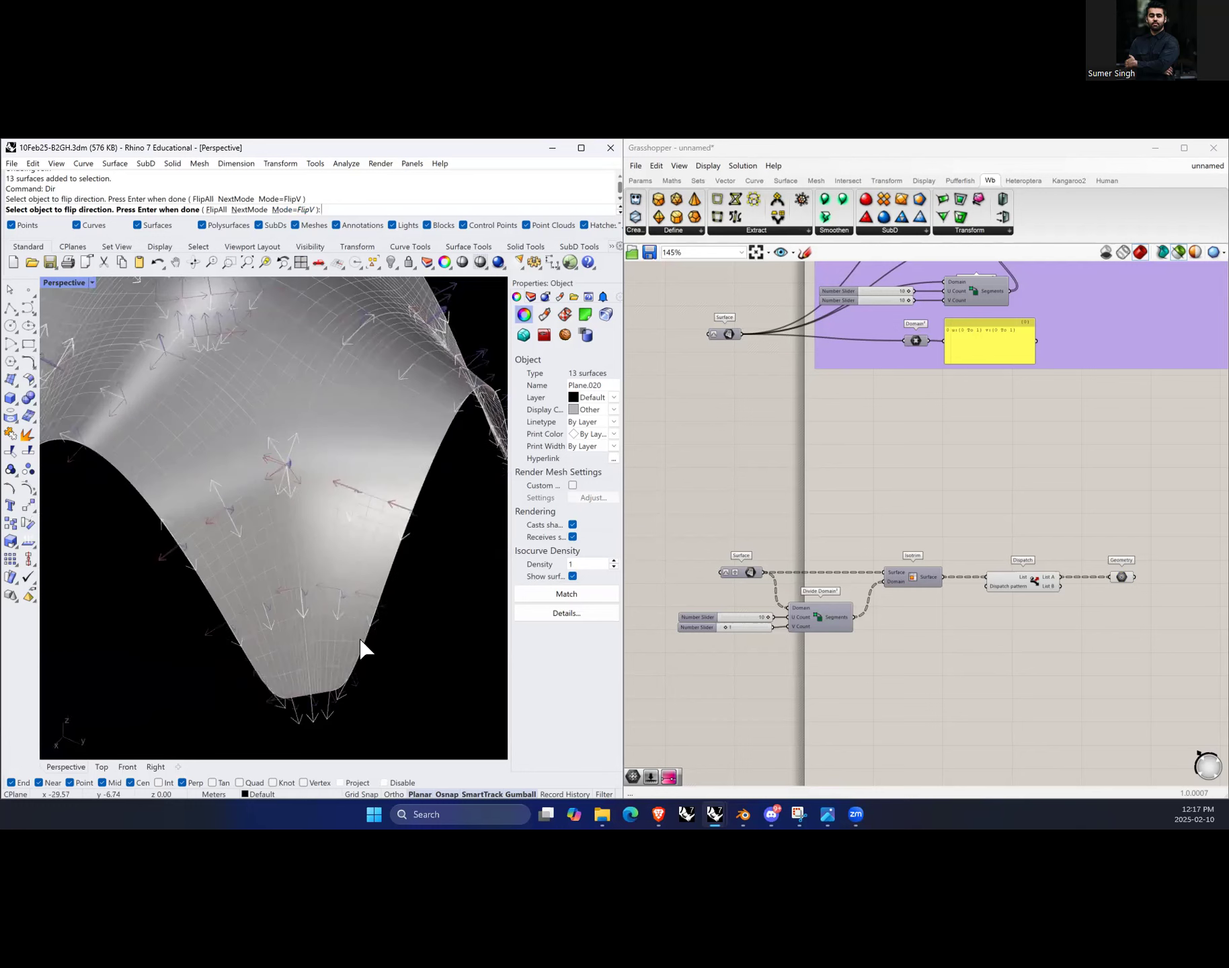
left_click(271, 634)
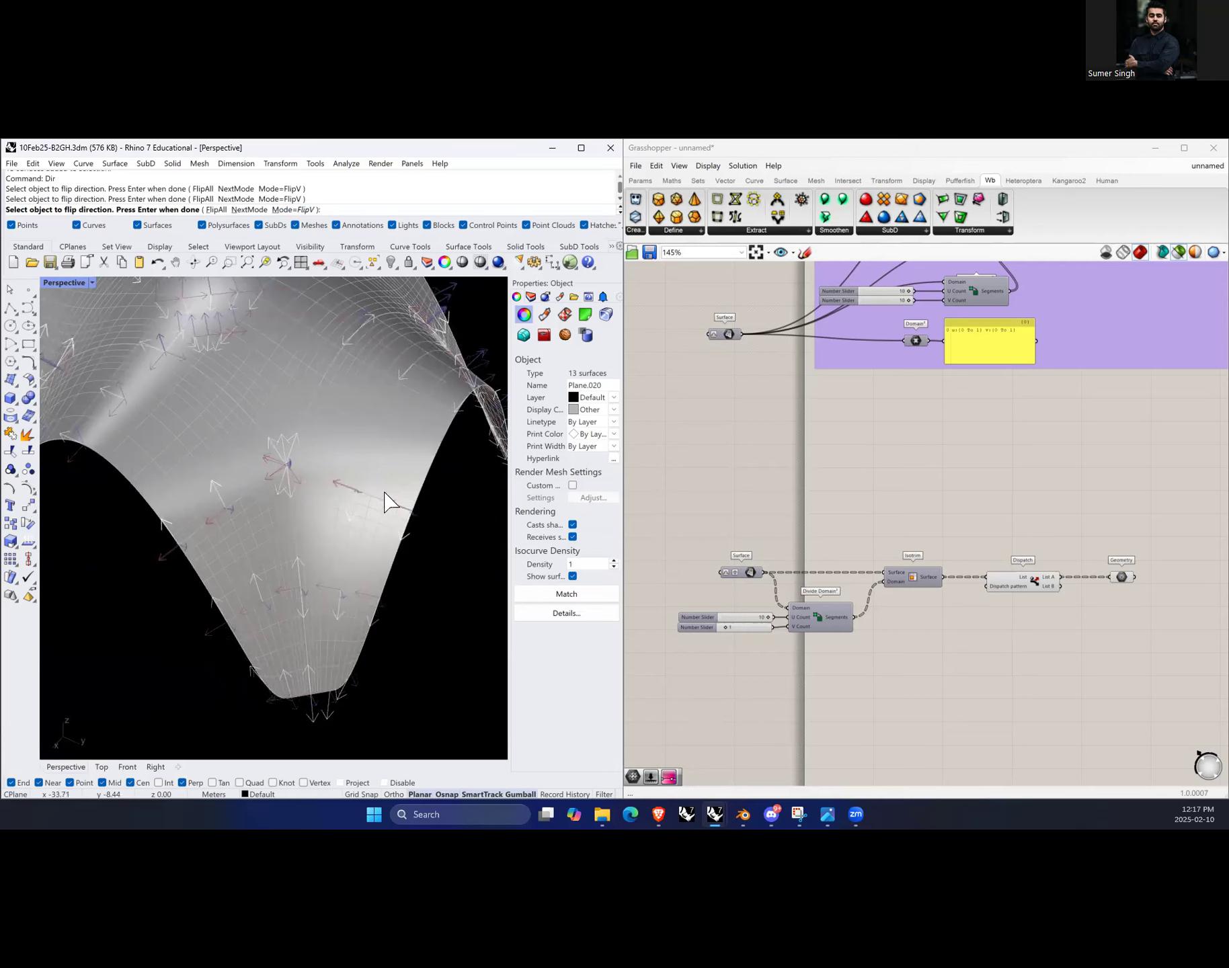
scroll(365, 568, "up", 2)
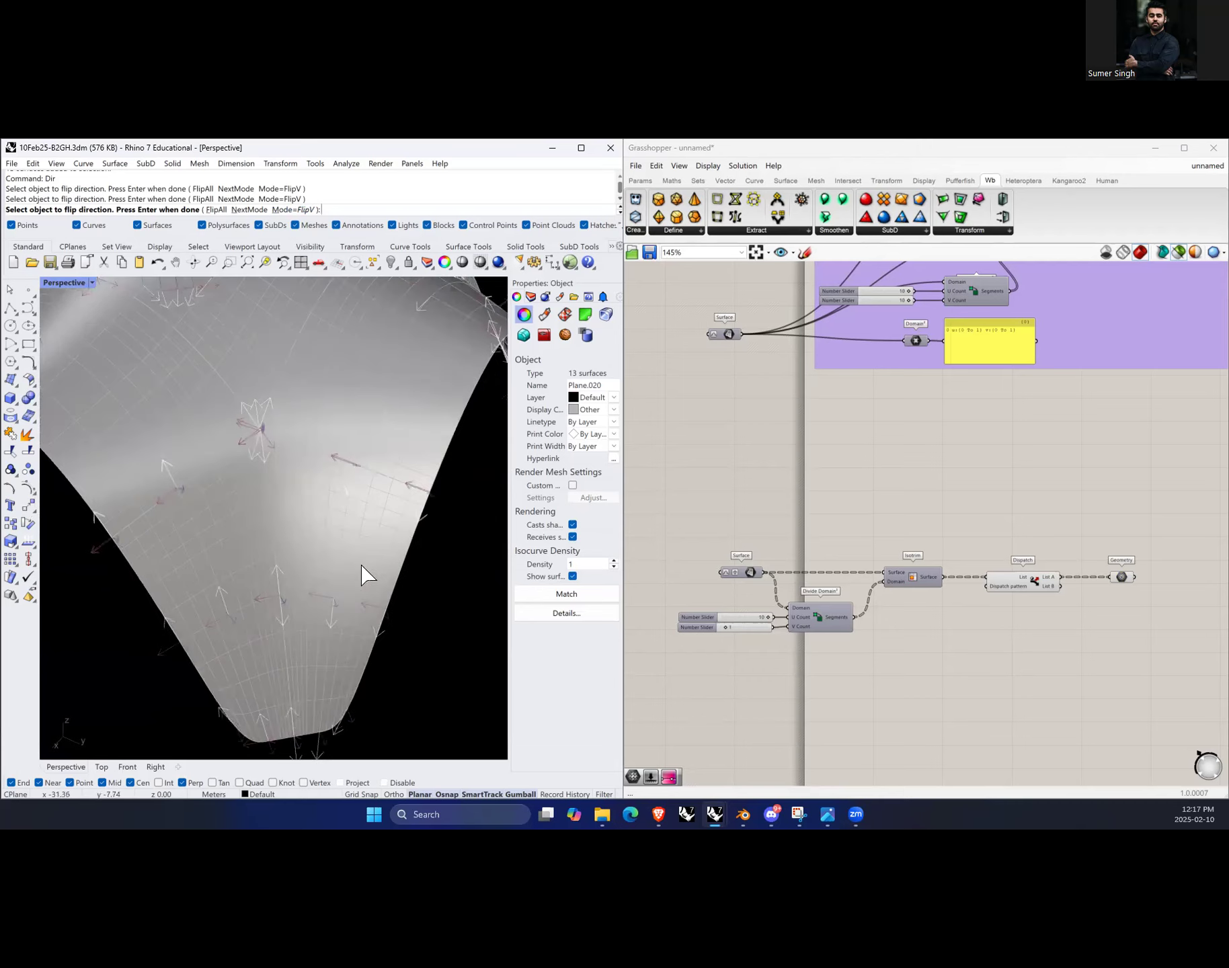
scroll(202, 507, "down", 1)
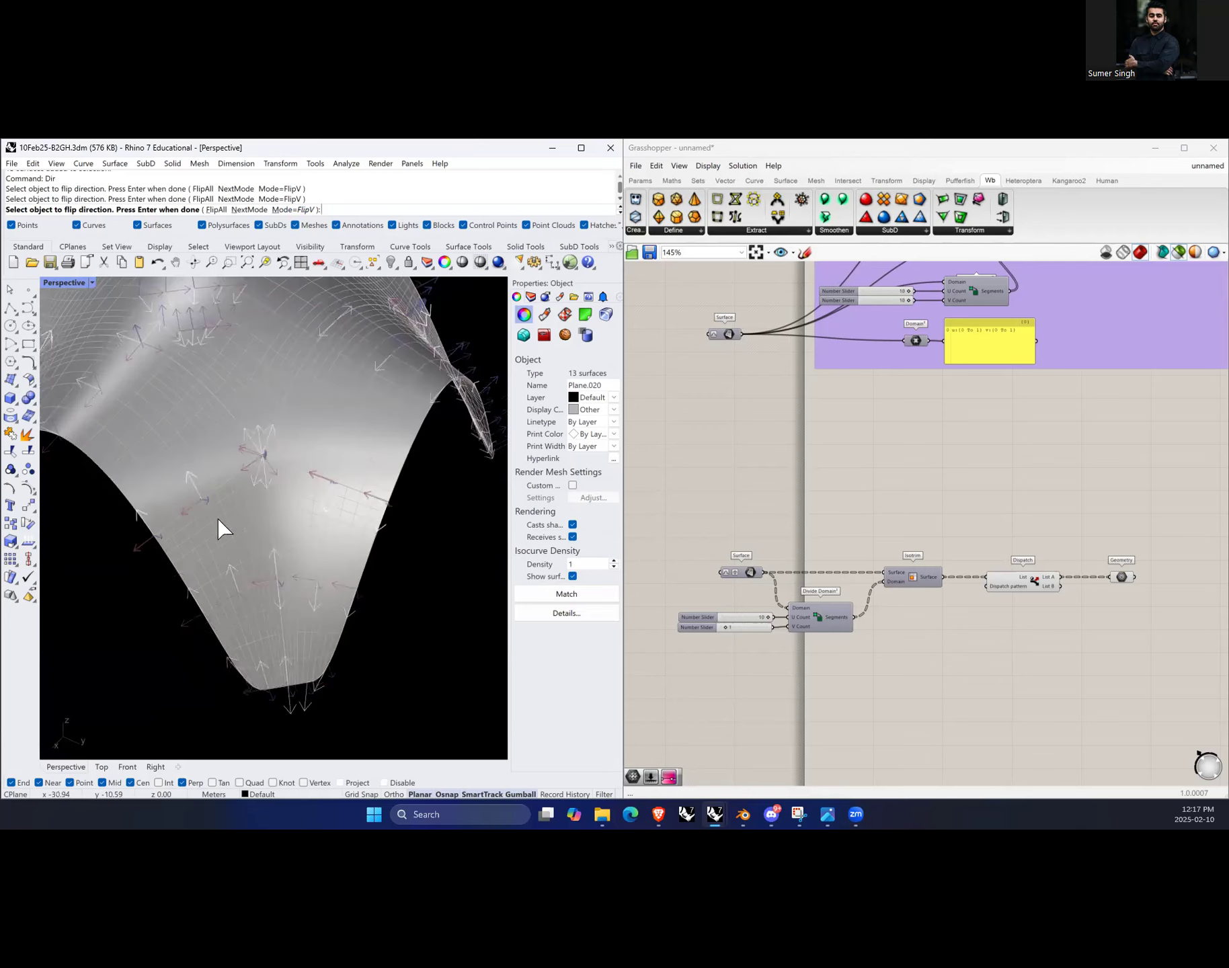
Step: Flip the V direction of another surface on the opposite side of the fold
right_click_drag(275, 673, 340, 636)
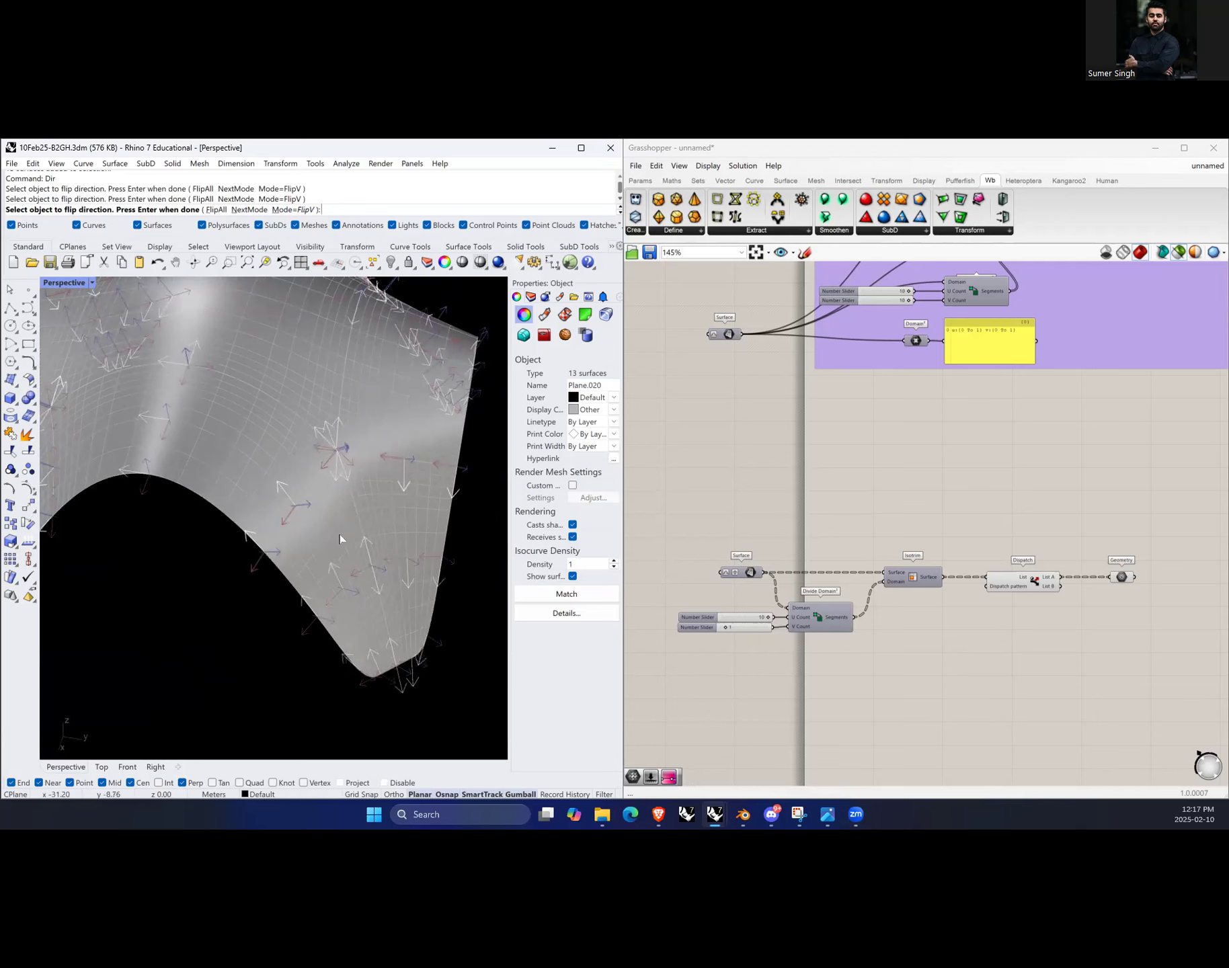
right_click_drag(340, 538, 243, 463)
right_click_drag(115, 477, 214, 491)
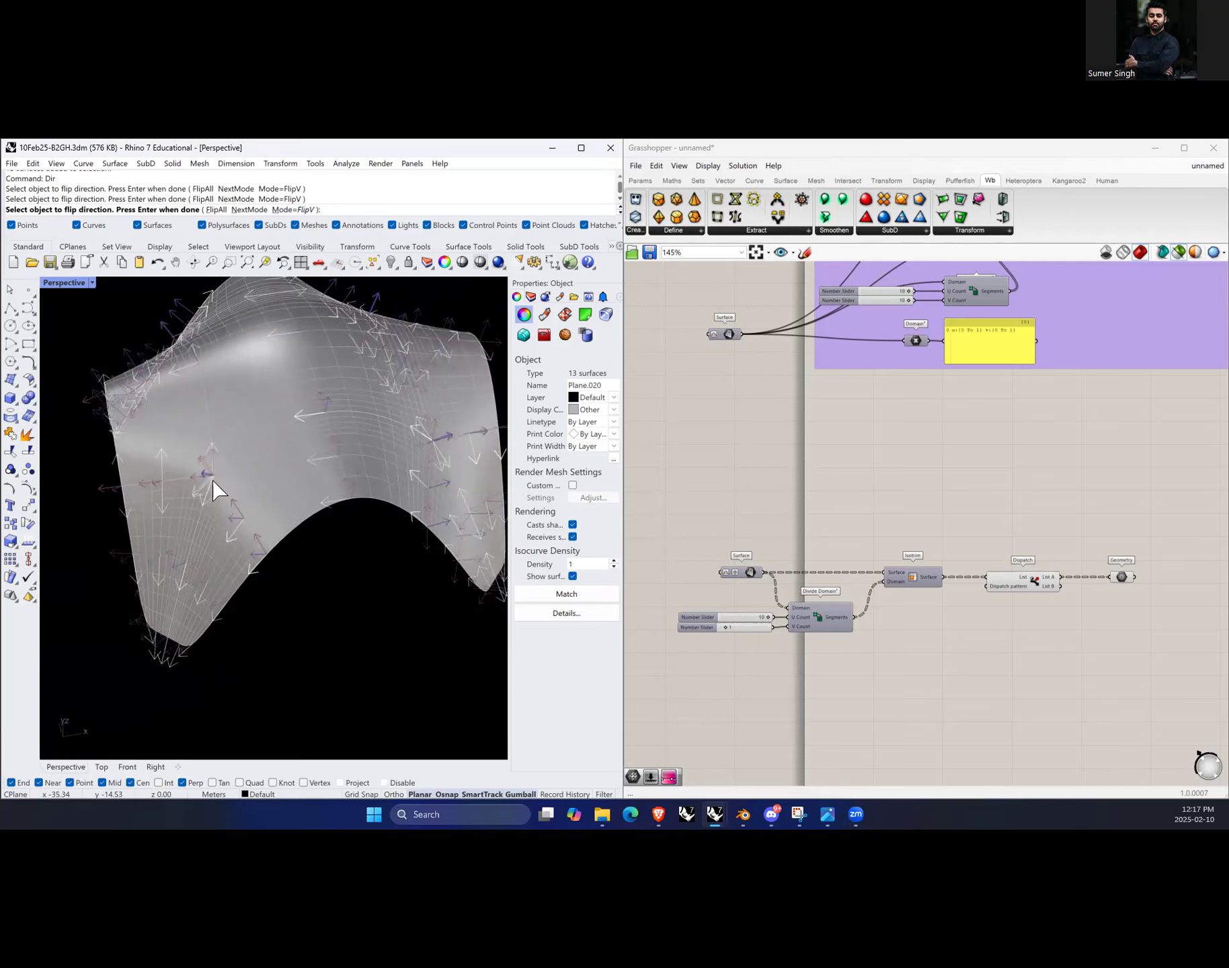
right_click_drag(212, 558, 277, 461)
left_click(242, 557)
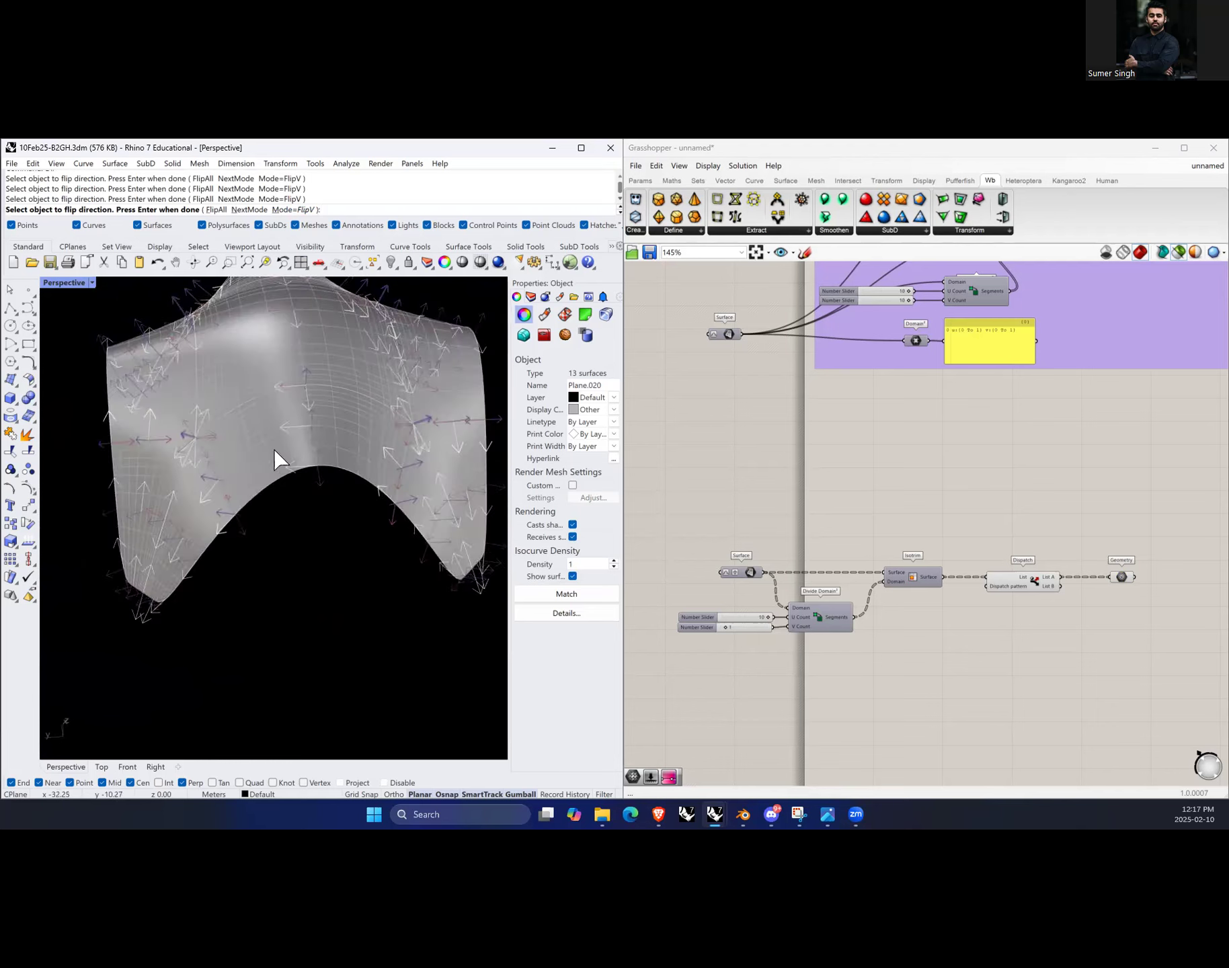
right_click_drag(176, 533, 248, 478)
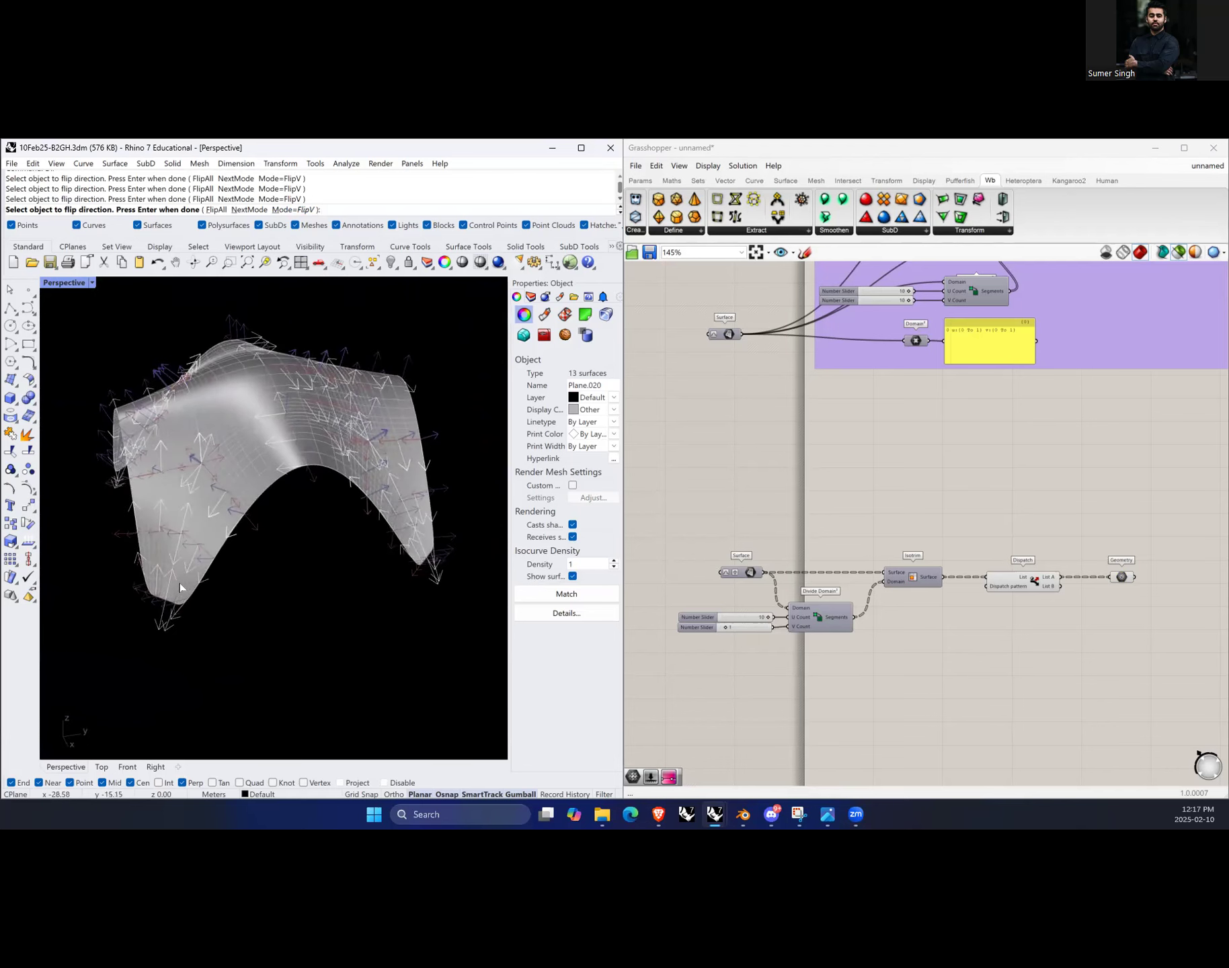
scroll(179, 582, "down", 2)
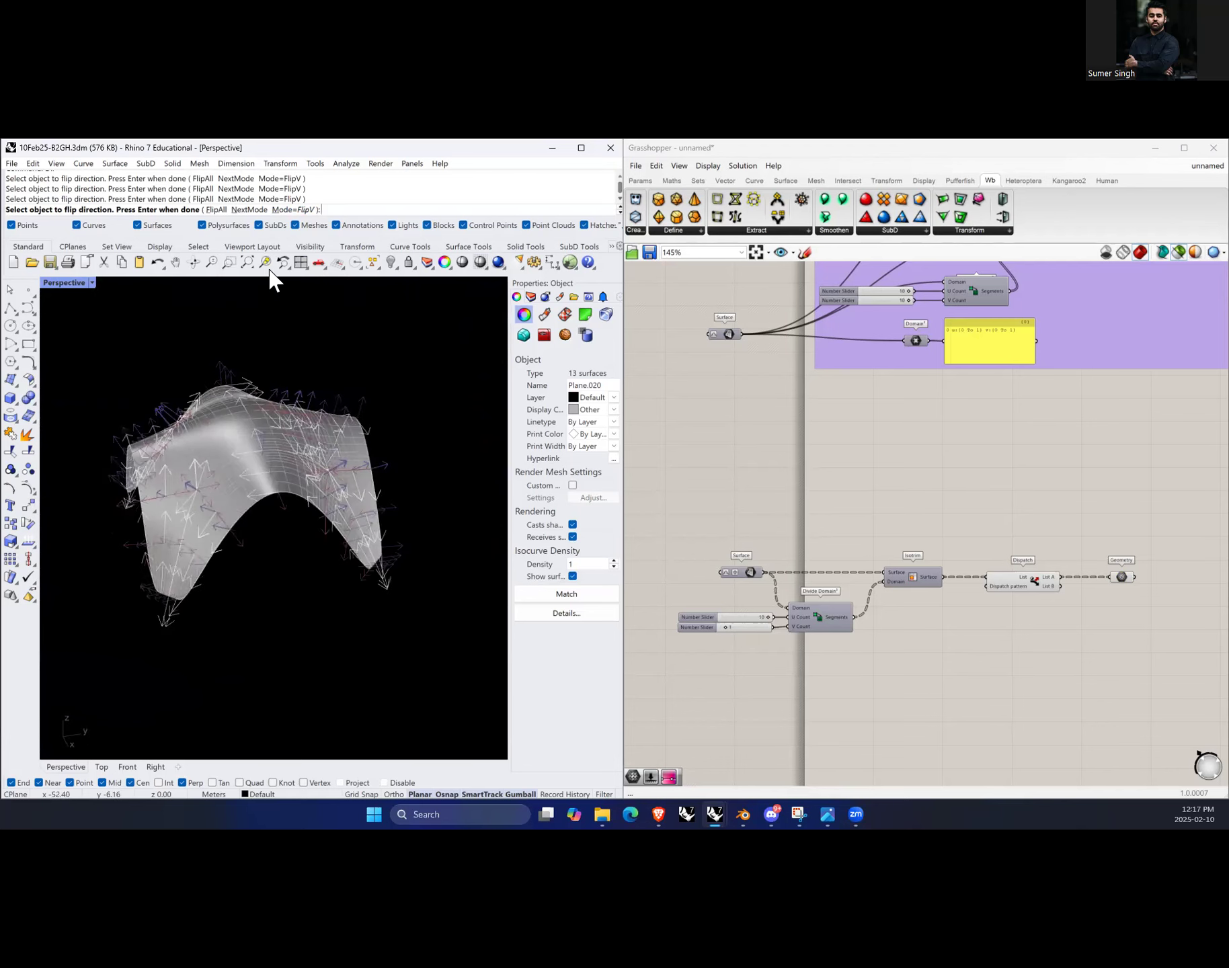
Step: Switch Dir to SwapUV mode and swap the UV directions of two surfaces near the fold's crest
left_click(256, 211)
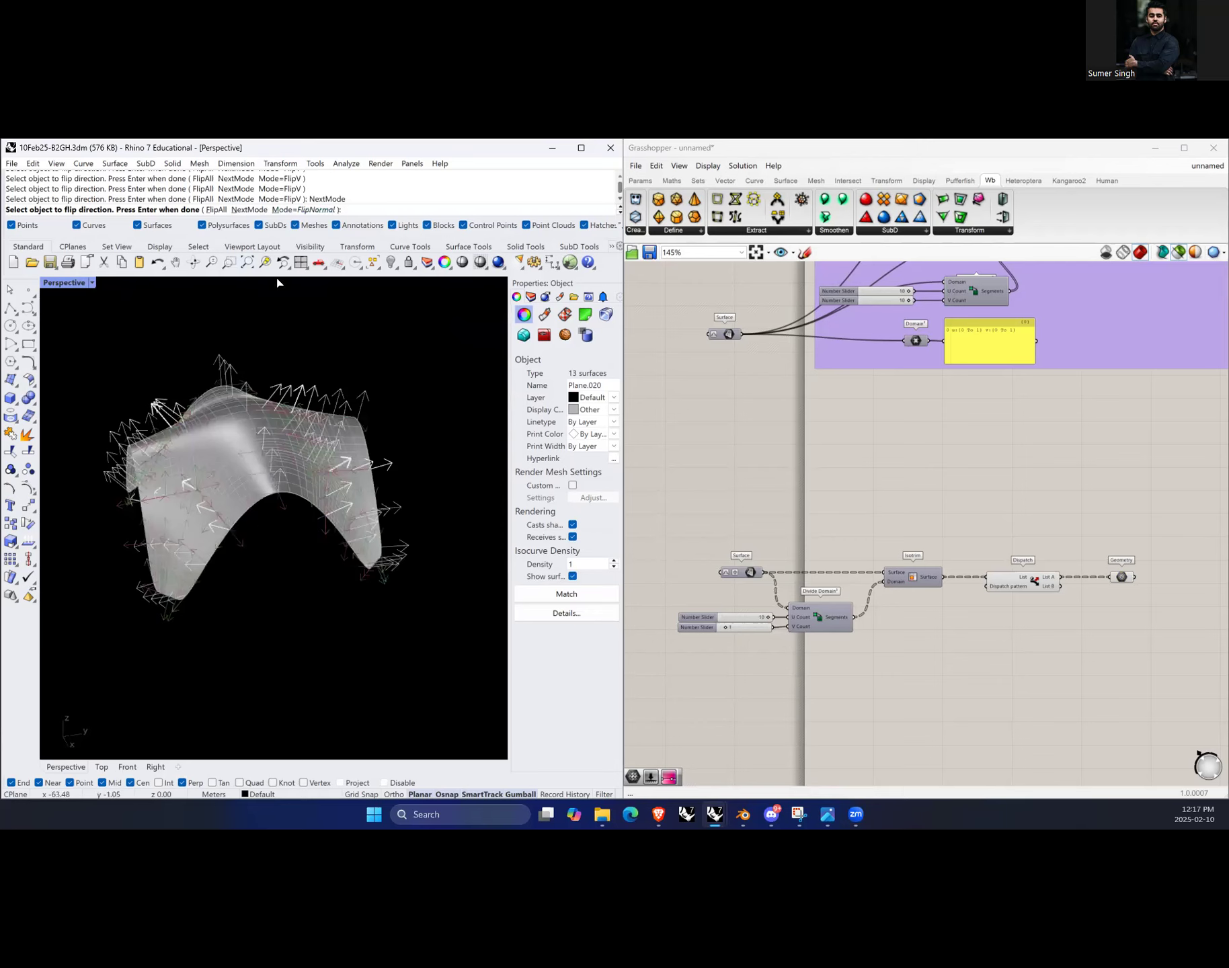
left_click(248, 211)
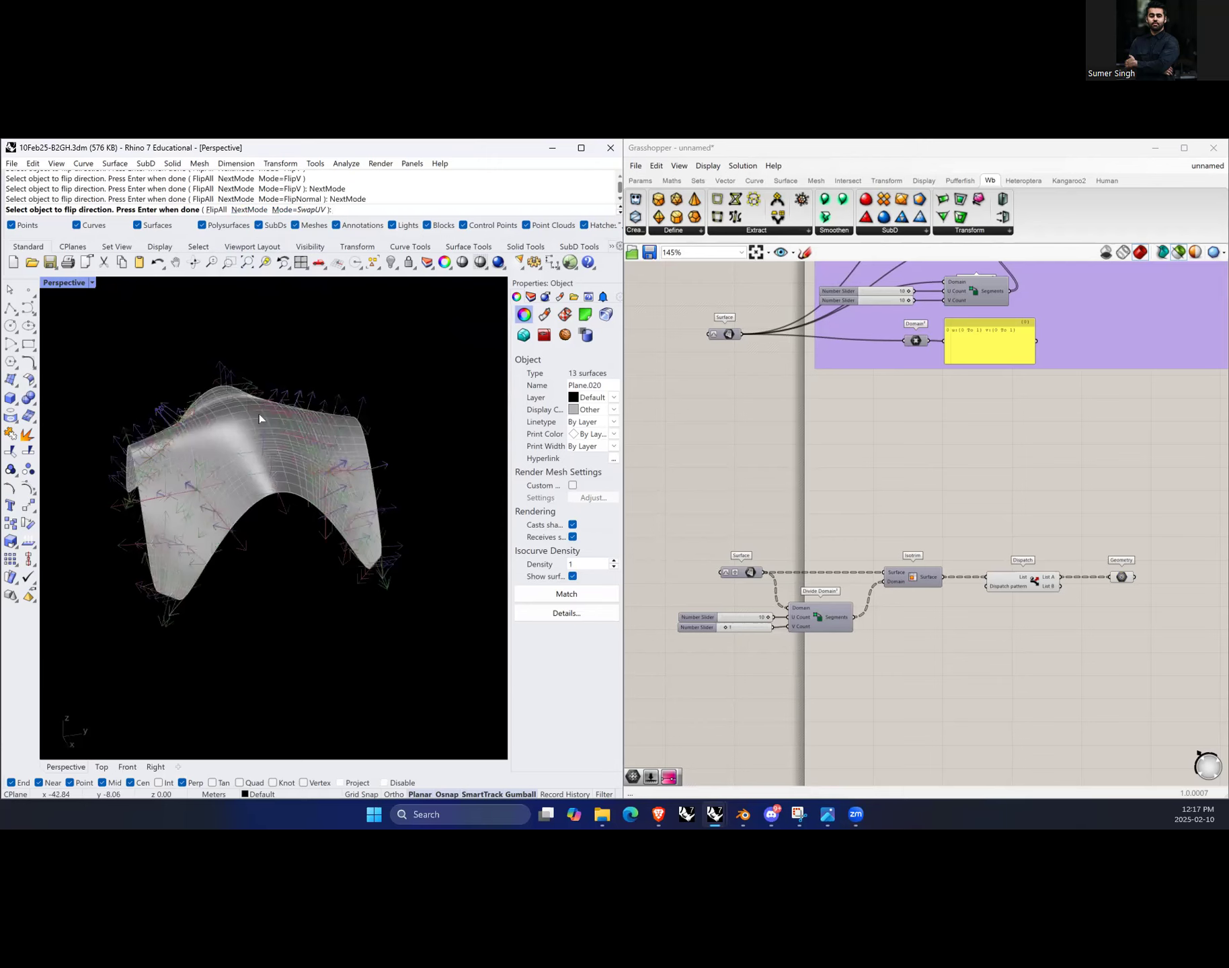
scroll(289, 518, "up", 5)
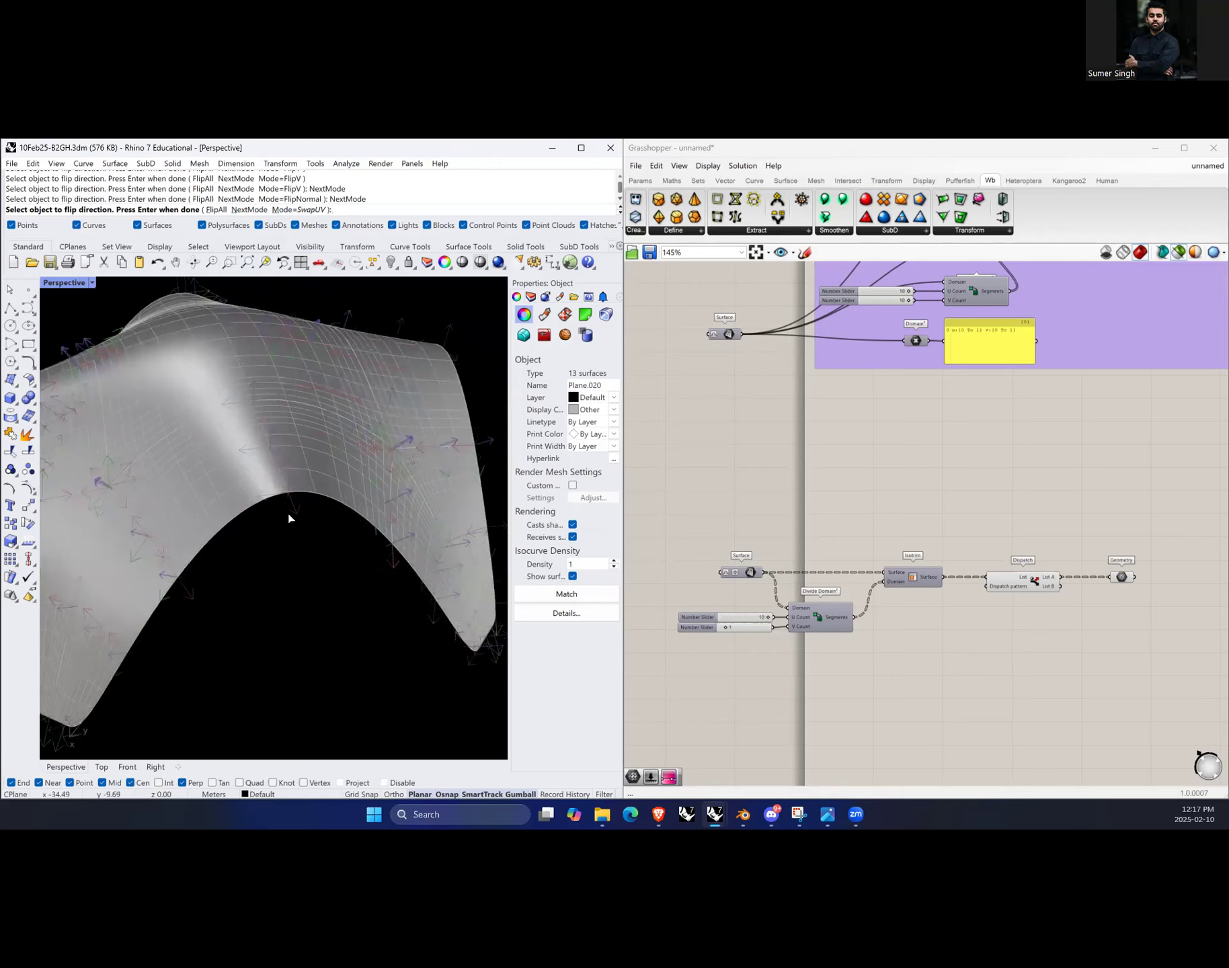
left_click(277, 464)
right_click_drag(312, 476, 222, 569)
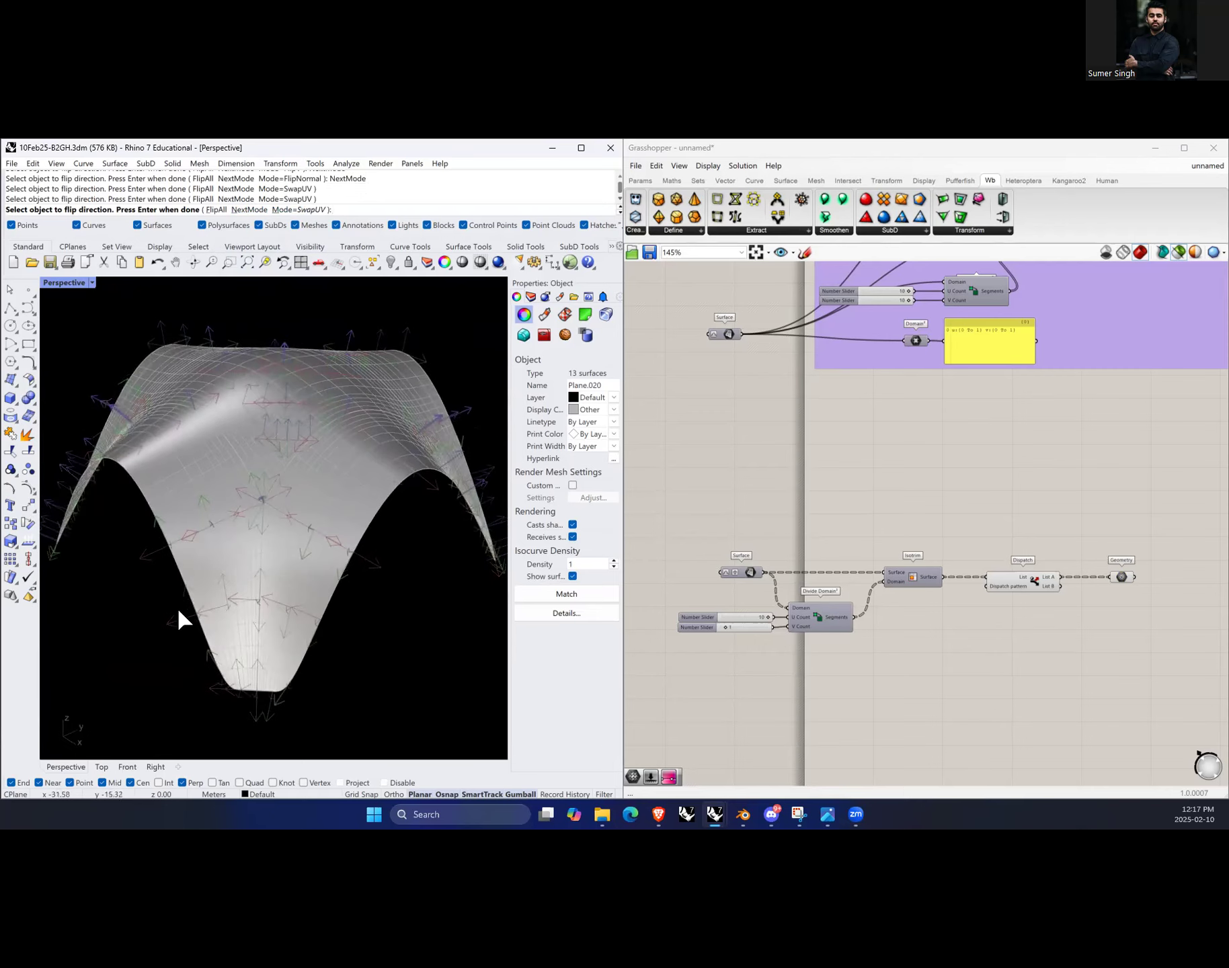
left_click(210, 618)
right_click_drag(170, 597, 238, 609)
scroll(228, 580, "up", 3)
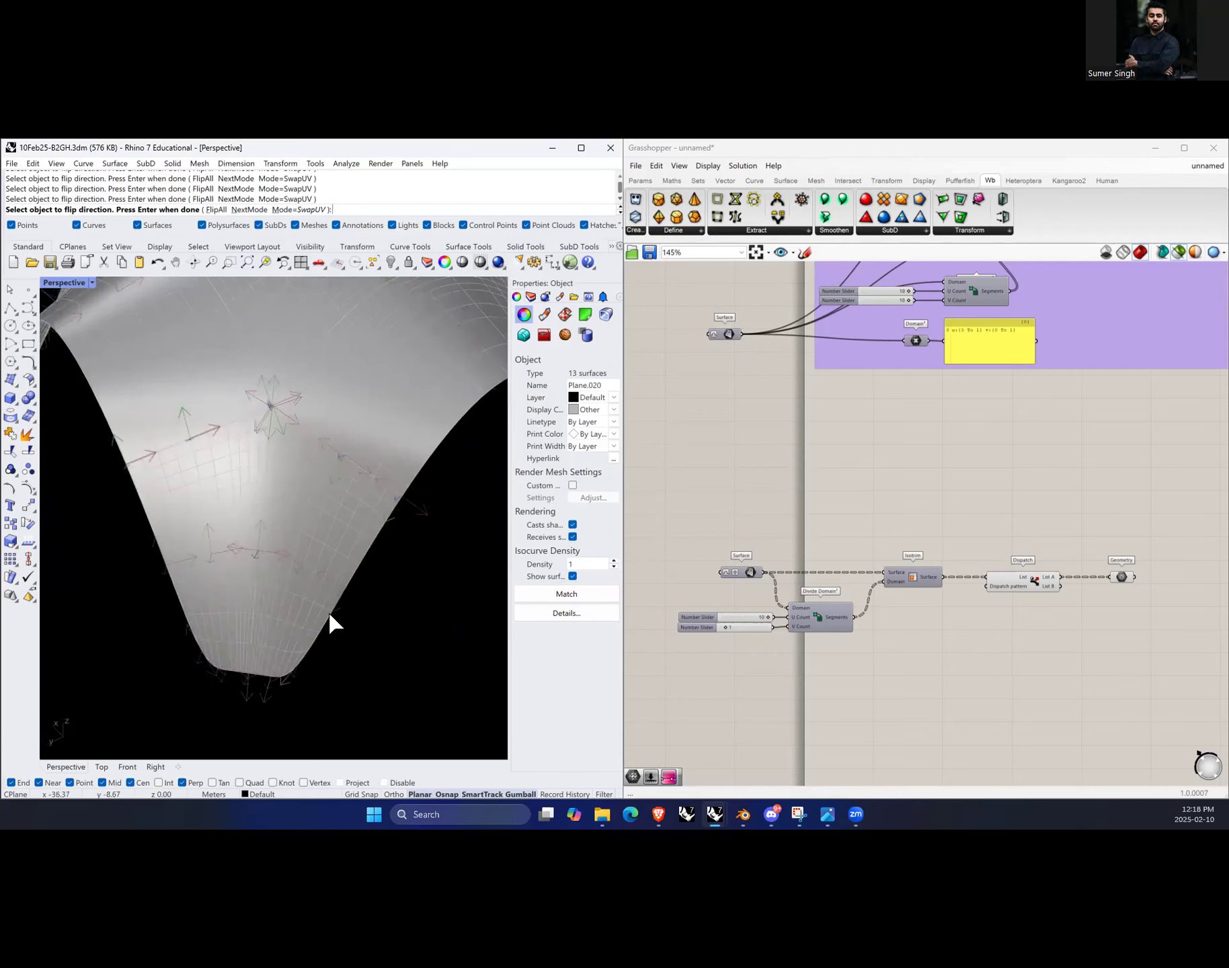
right_click_drag(336, 632, 362, 365)
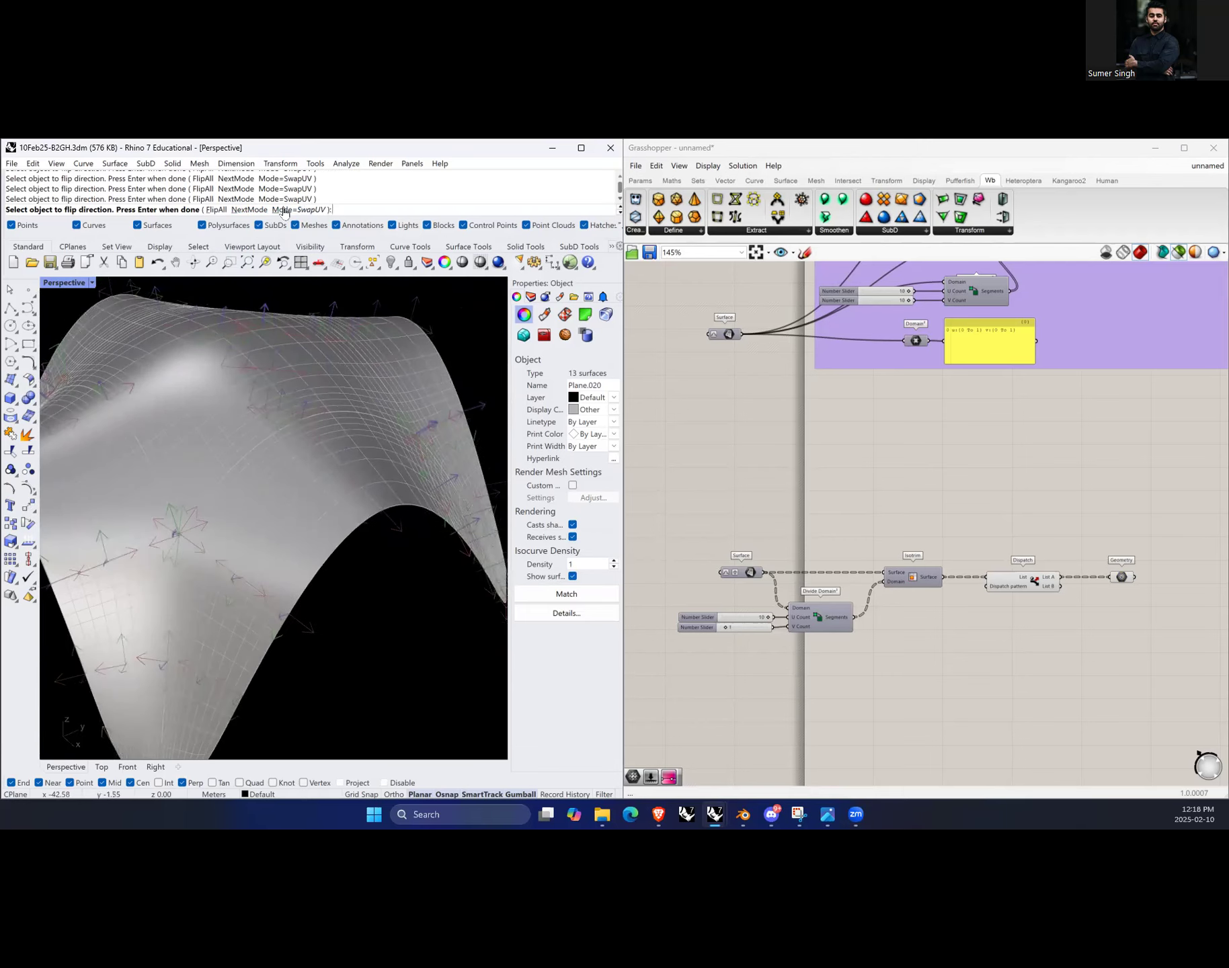
Step: Switch Dir to FlipU mode and flip the U direction of several surfaces, picking the right one from the selection menu
left_click(249, 210)
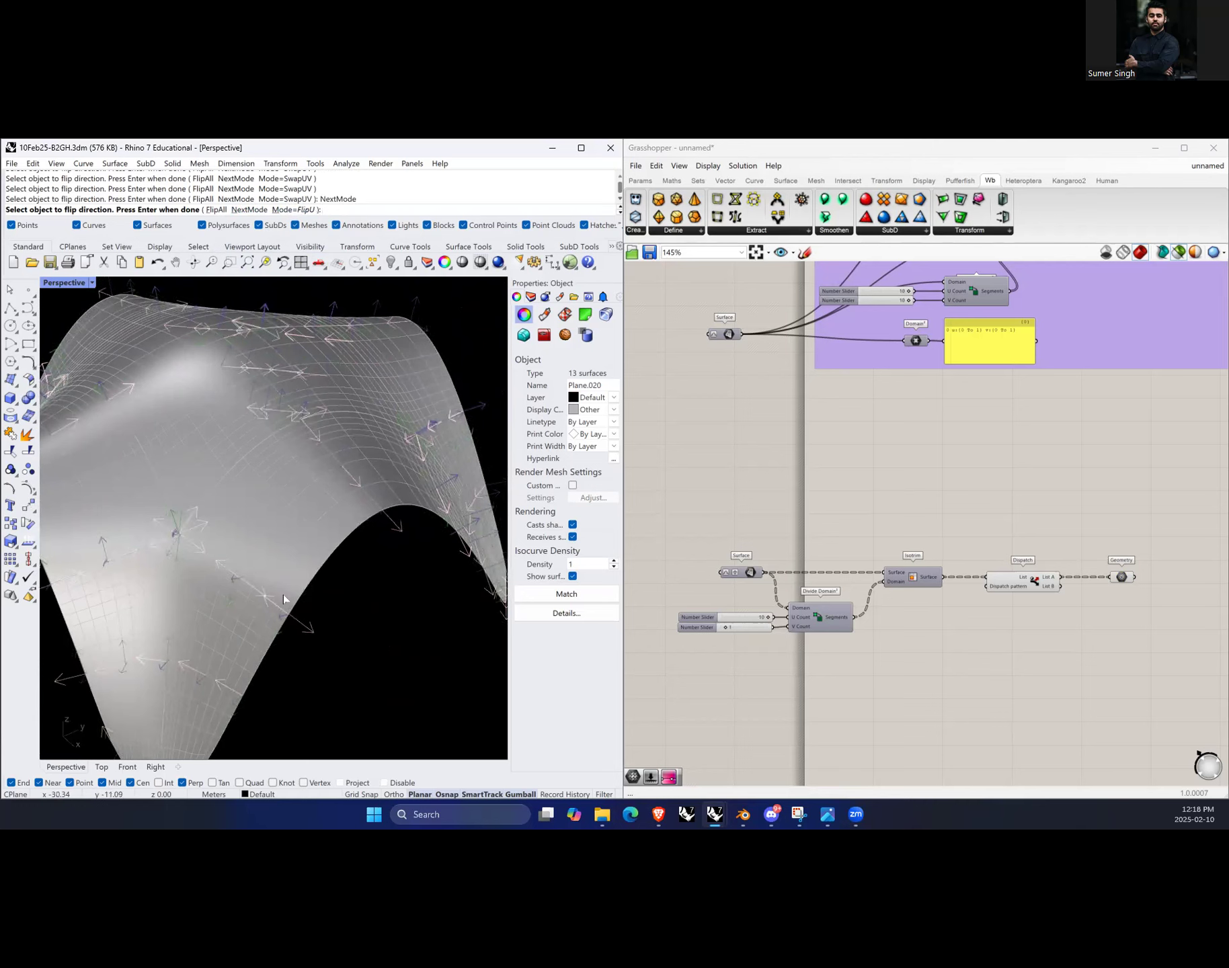
right_click_drag(283, 595, 314, 636)
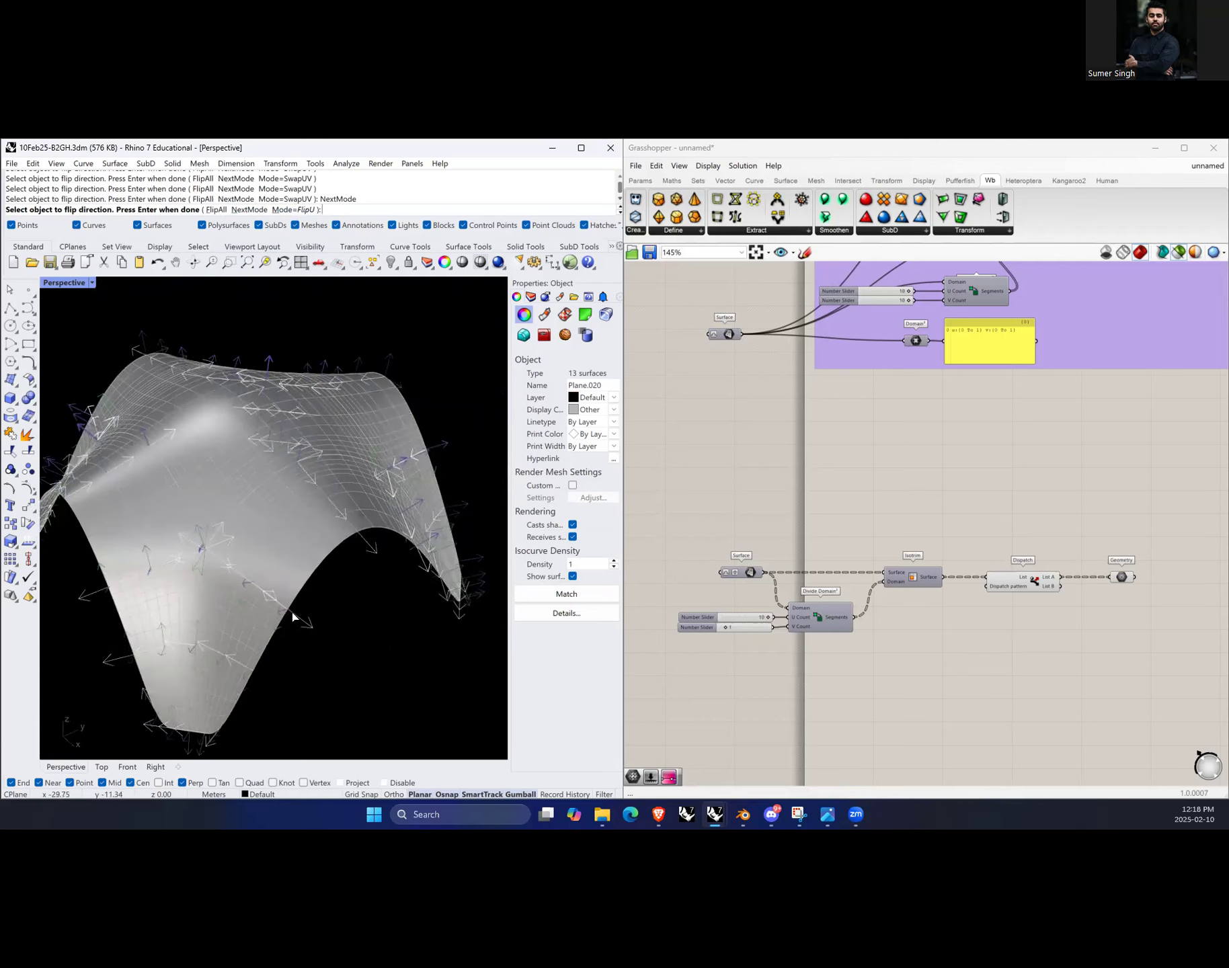
left_click(292, 612)
left_click(310, 647)
left_click(247, 670)
right_click_drag(243, 651, 229, 544)
left_click(187, 531)
right_click_drag(302, 589, 282, 647)
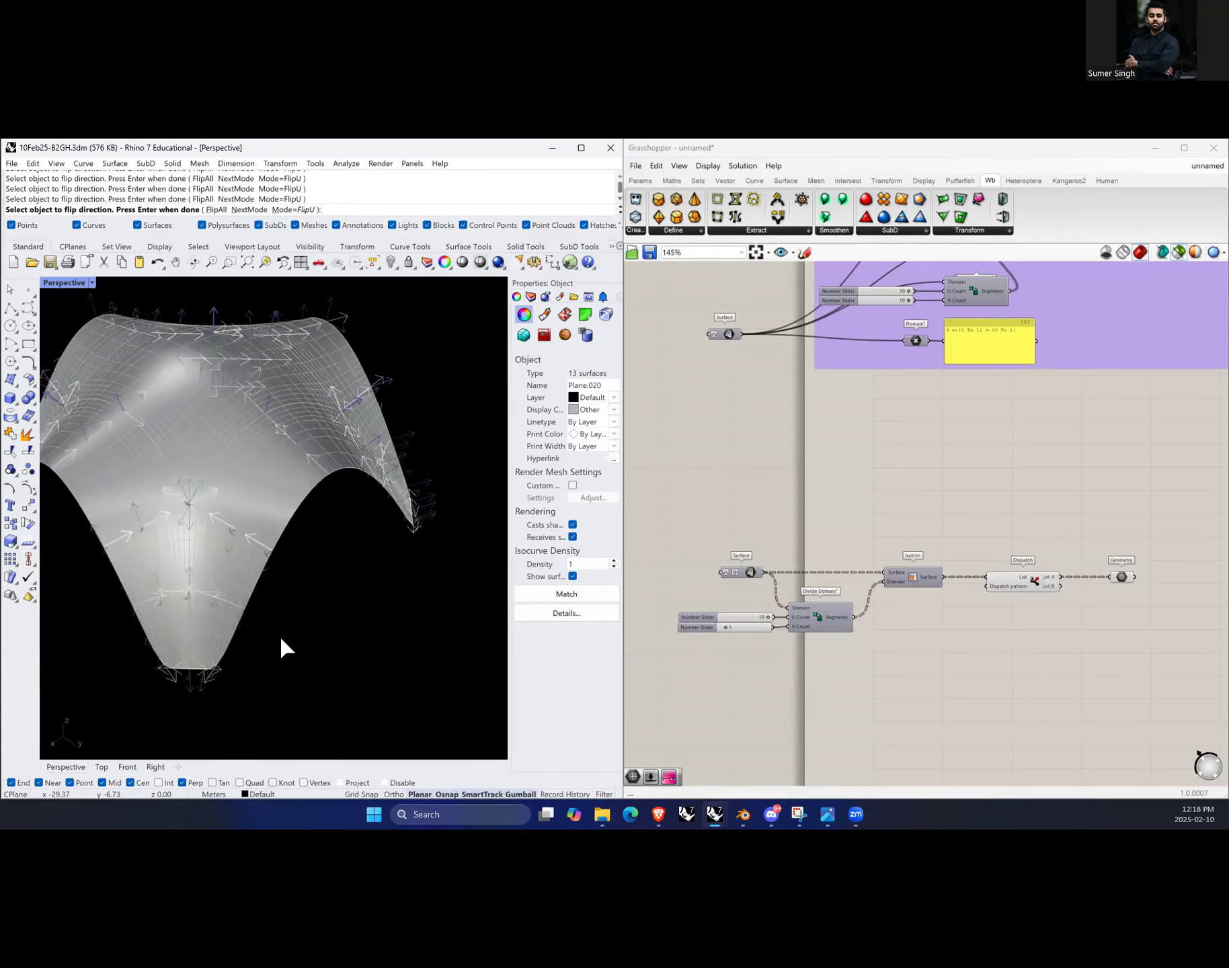
right_click_drag(344, 408, 351, 560)
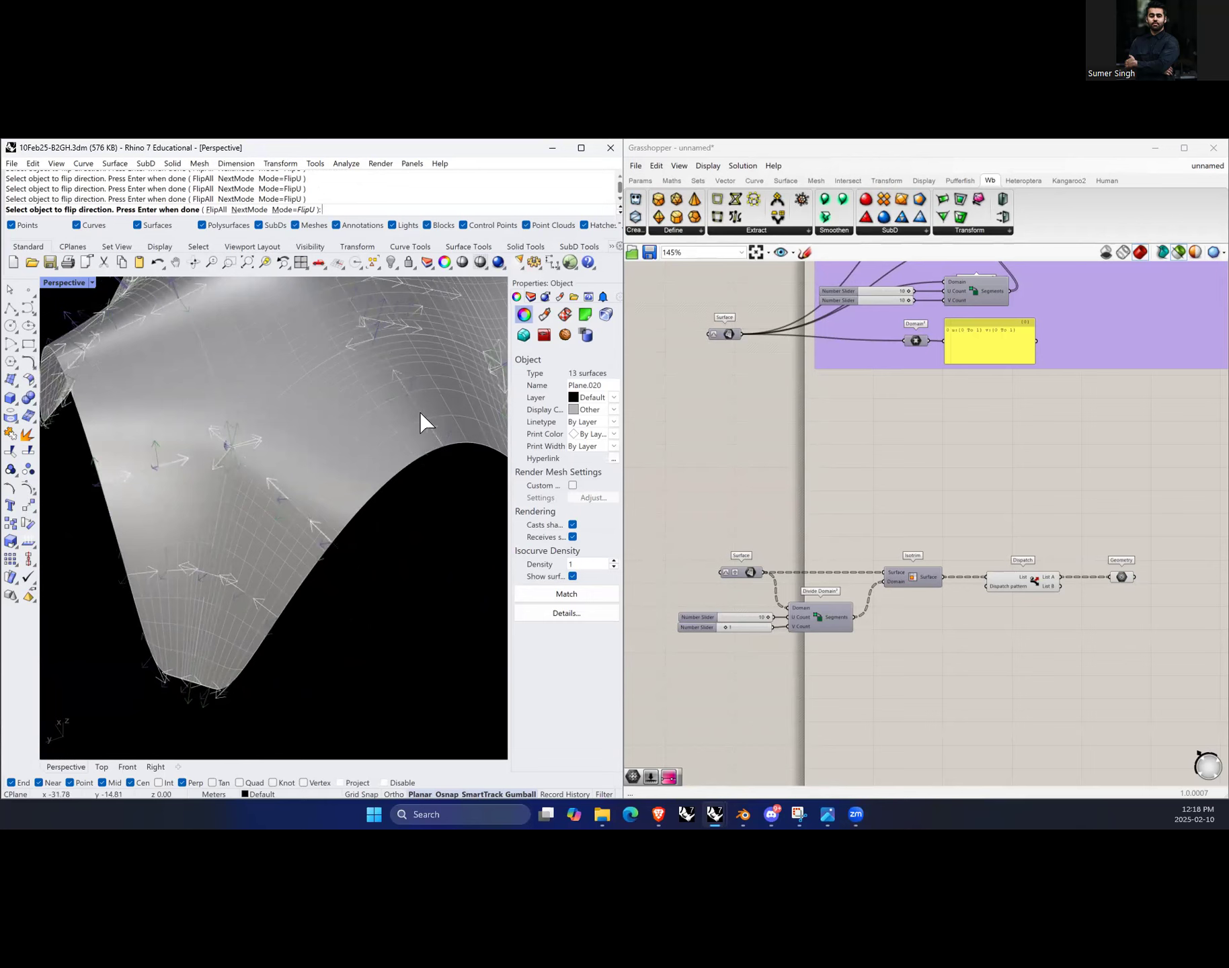
right_click_drag(266, 554, 370, 570)
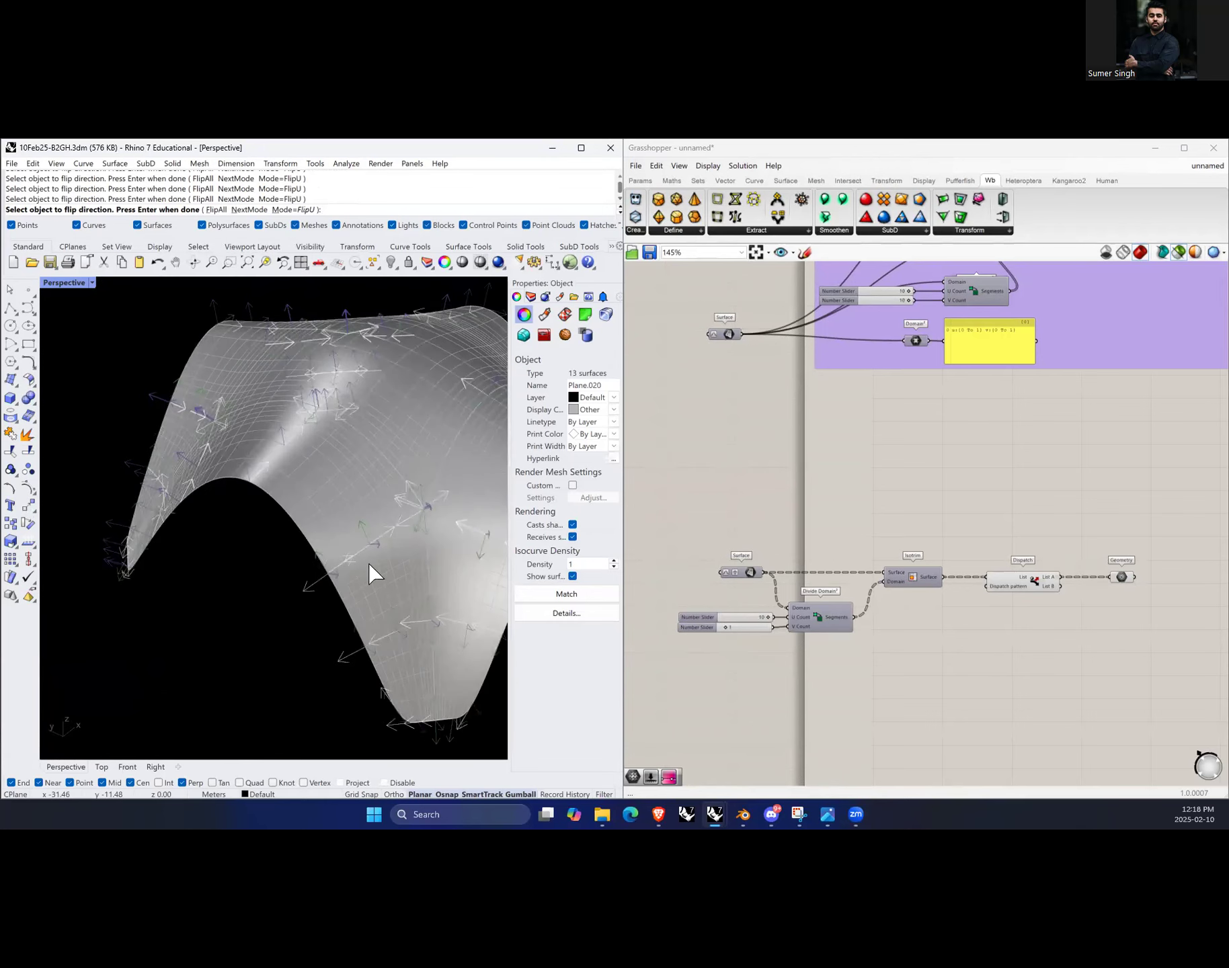
left_click(340, 567)
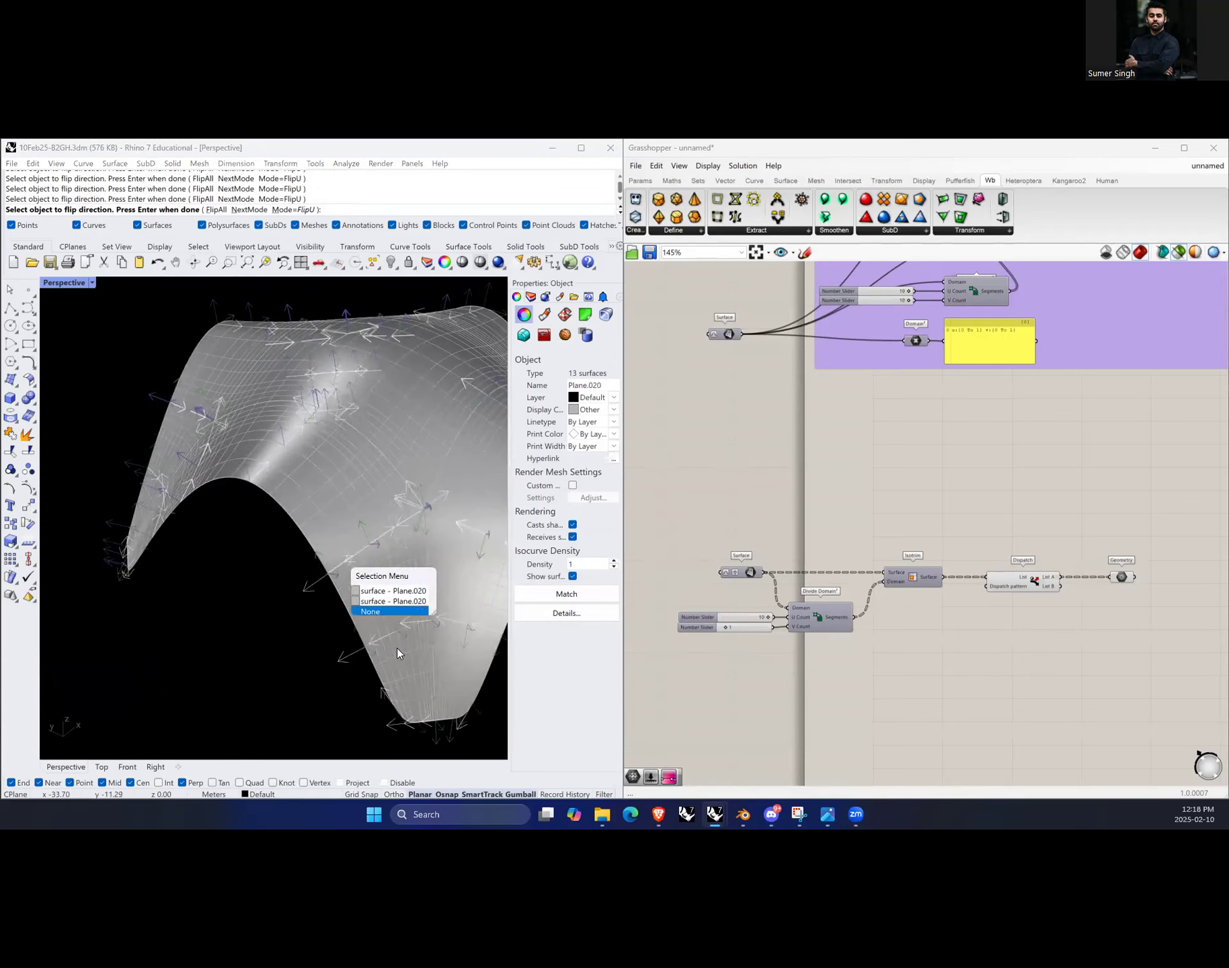
left_click(386, 634)
left_click(367, 647)
Step: Orbit around the whole form to review the surface directions and end the Dir command
scroll(490, 638, "down", 2)
scroll(449, 626, "up", 7)
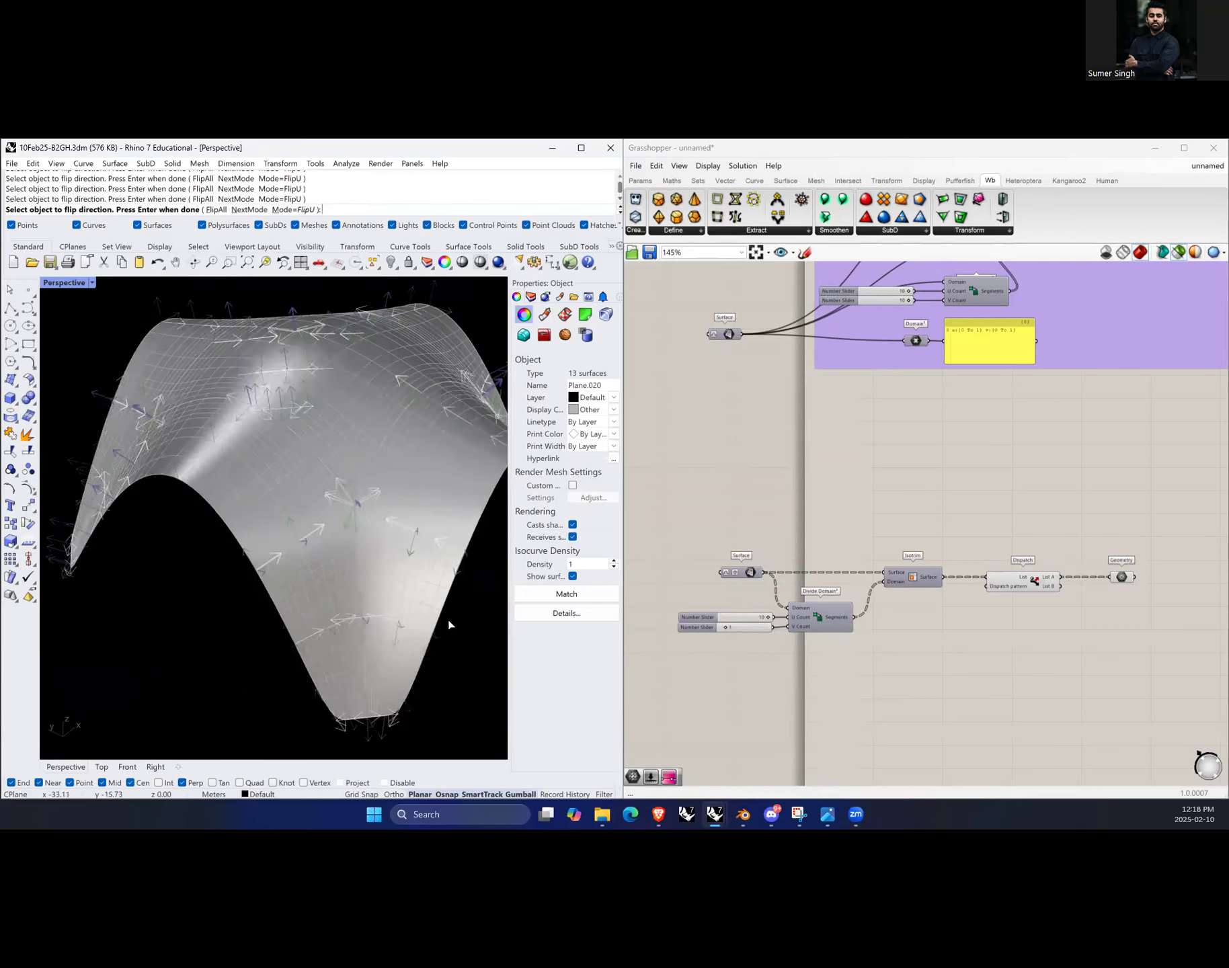
right_click_drag(445, 633, 234, 612)
scroll(236, 610, "down", 5)
scroll(370, 440, "up", 5)
right_click_drag(369, 443, 332, 485)
scroll(227, 576, "down", 5)
scroll(253, 638, "up", 4)
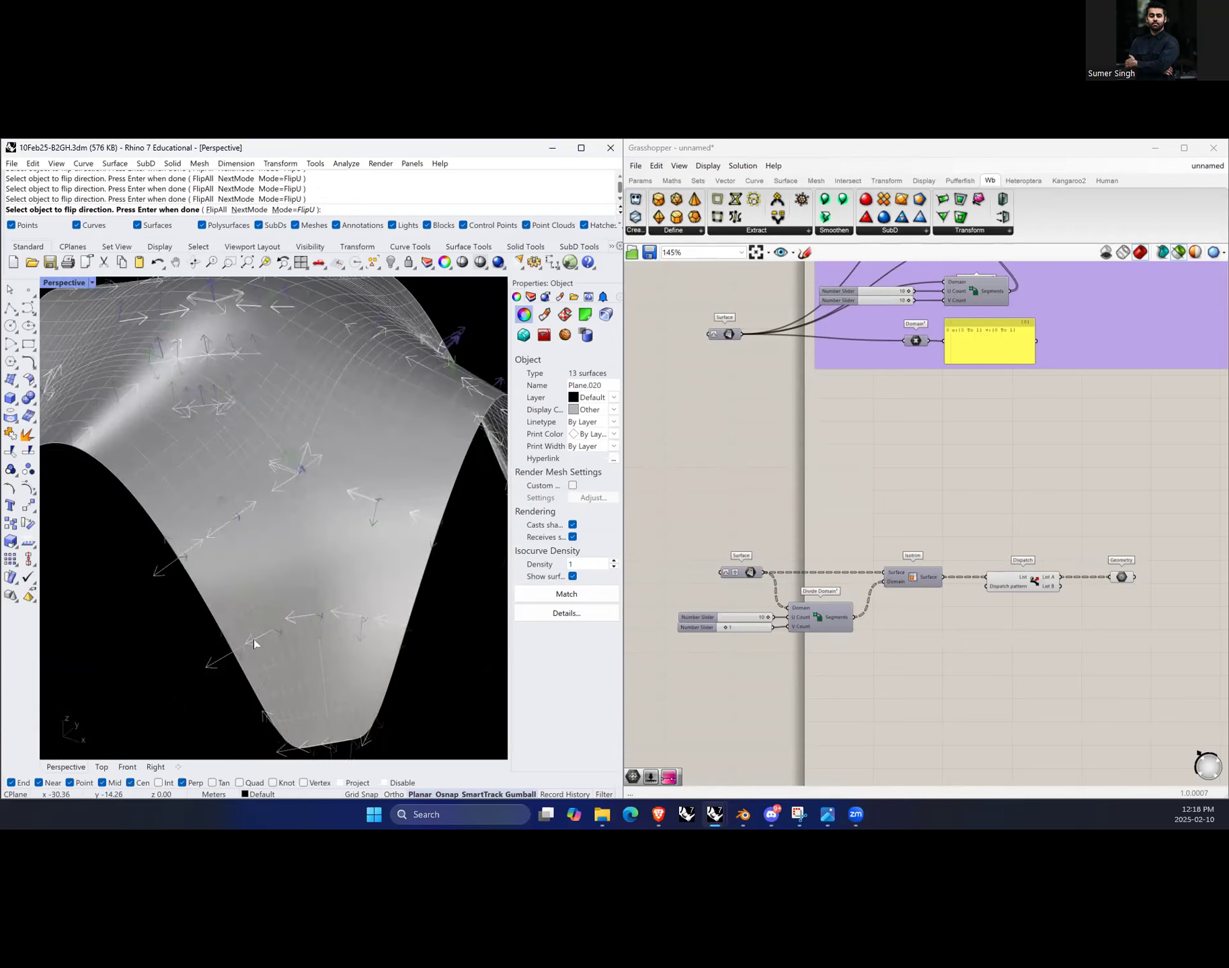
scroll(235, 624, "down", 2)
right_click_drag(236, 623, 168, 629)
right_click_drag(400, 603, 149, 593)
scroll(249, 611, "down", 4)
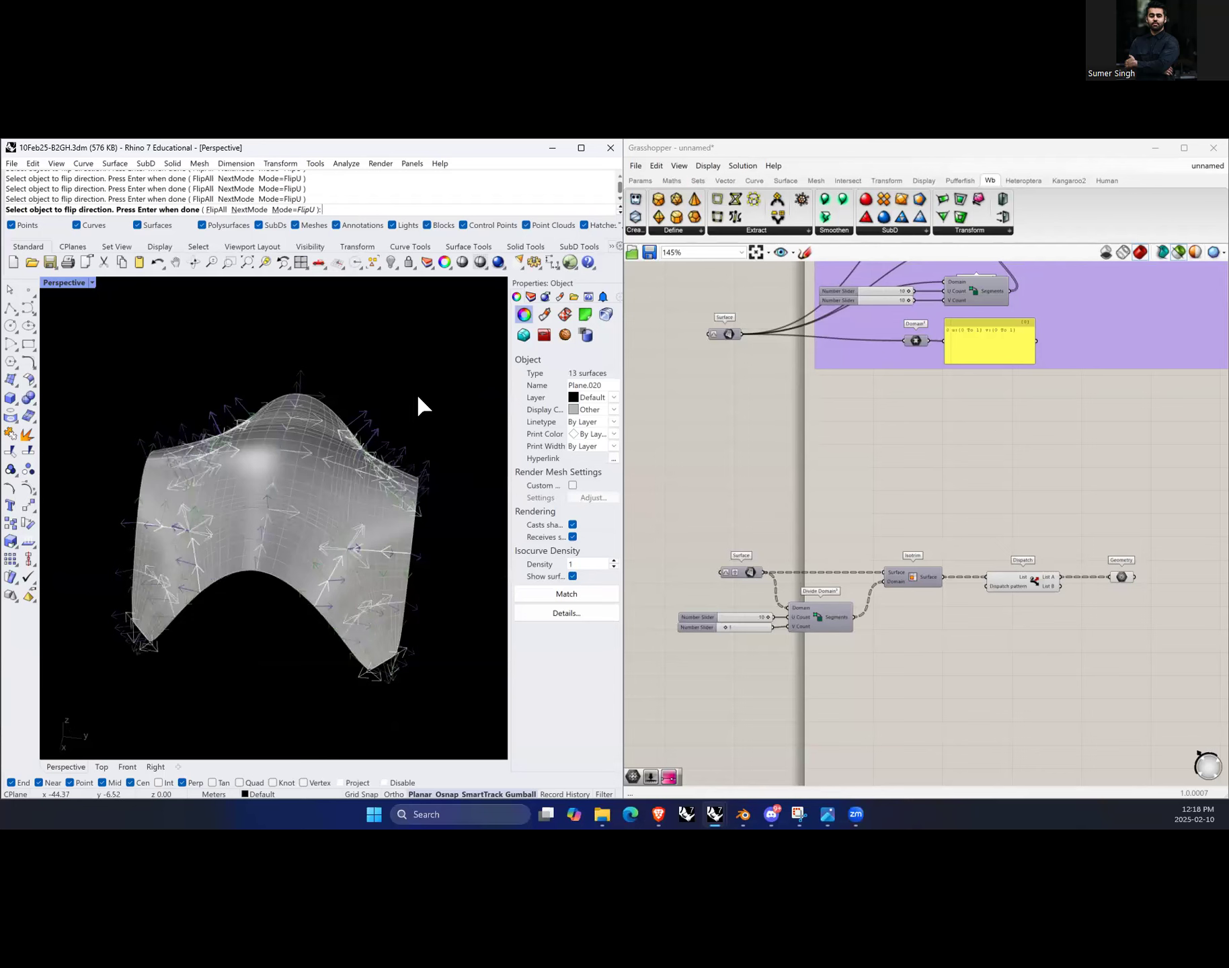
key("Return")
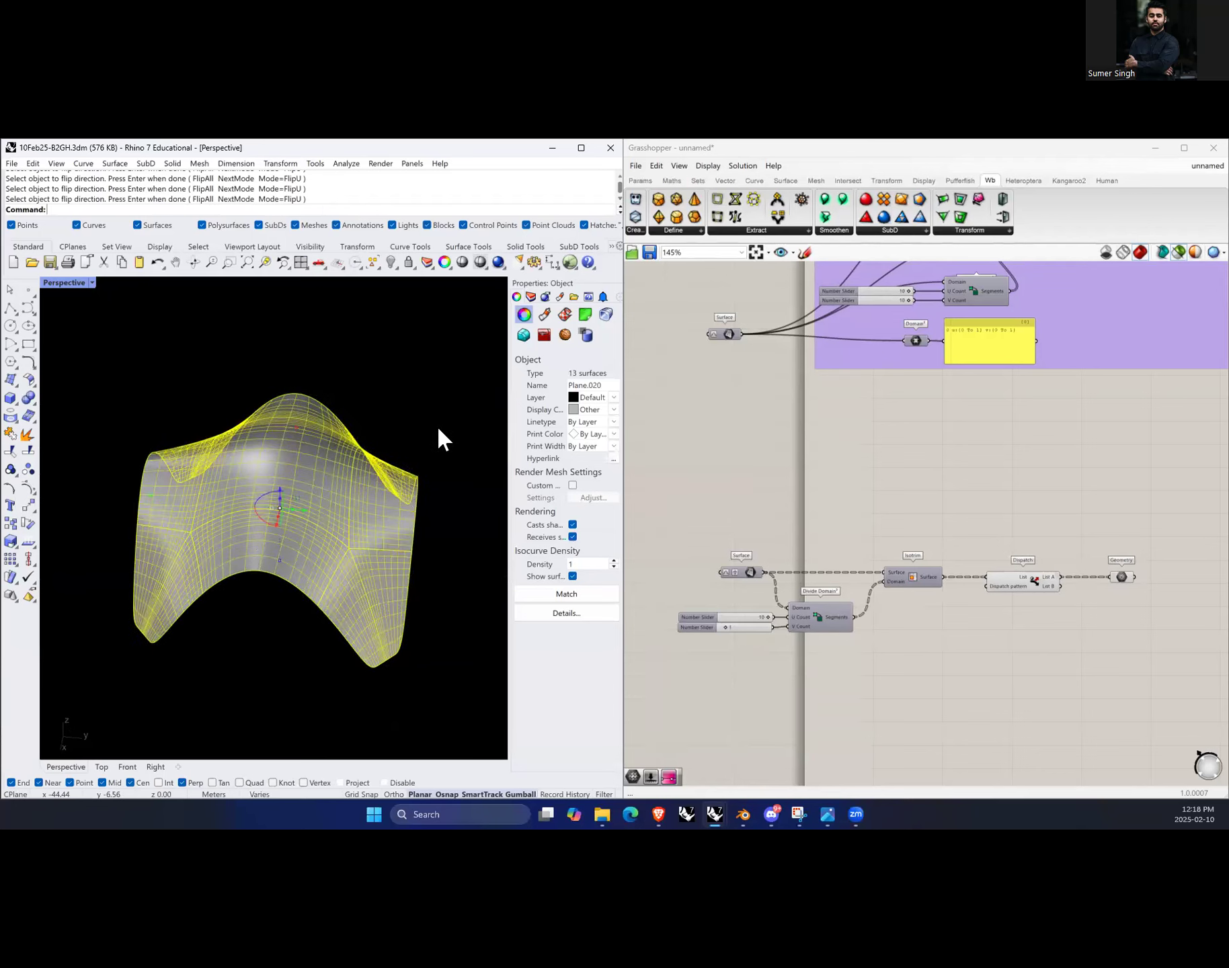
Step: Select the Geometry component to preview the dispatched strips, then select all Rhino surfaces and hide them
left_click(426, 405)
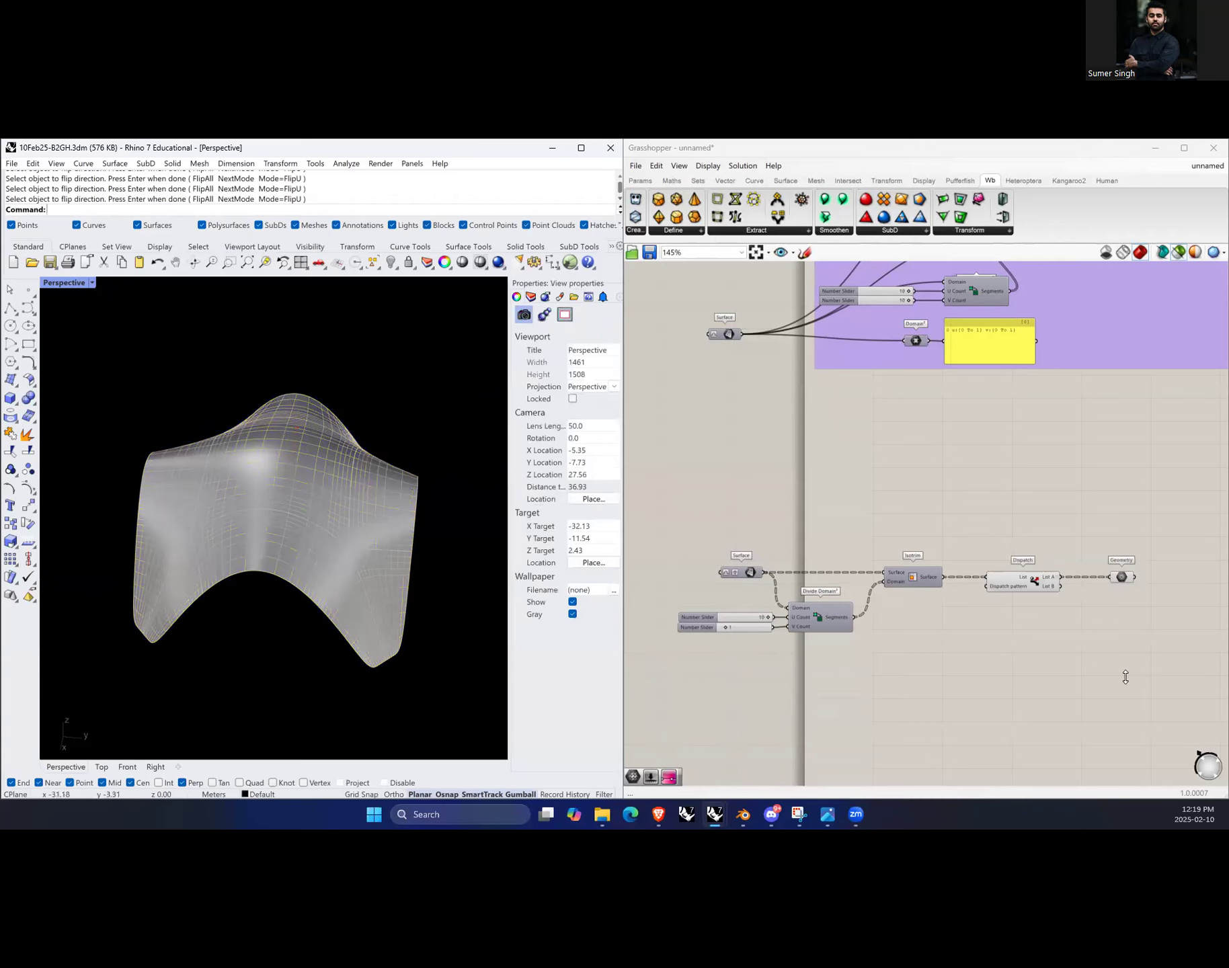
left_click(1141, 592)
left_click(1127, 582)
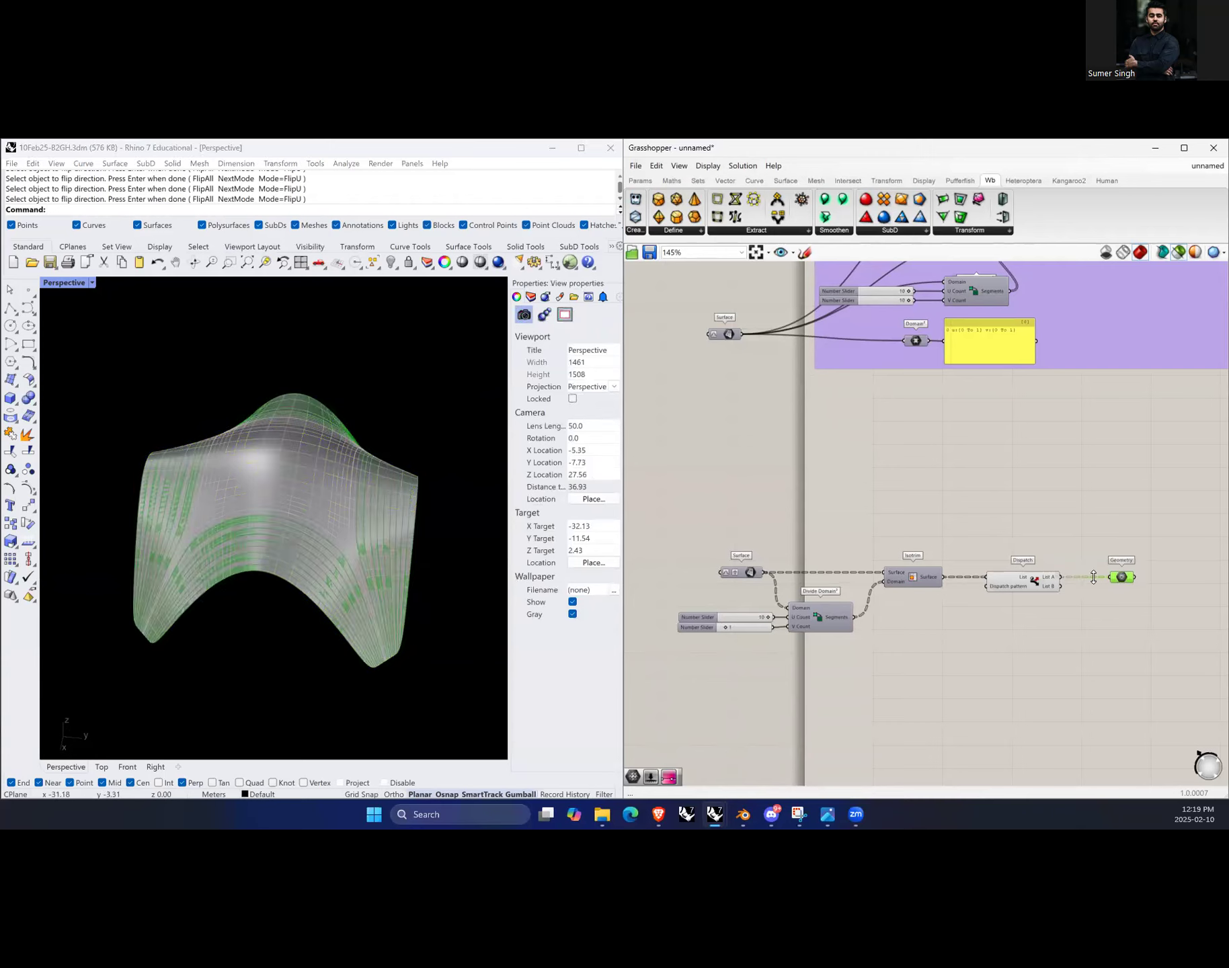
right_click_drag(391, 505, 317, 629)
left_click_drag(143, 367, 452, 669)
type("Hide")
key("Return")
Step: Orbit around the dispatched strips and reselect the Geometry component to highlight them
right_click_drag(426, 506, 214, 516)
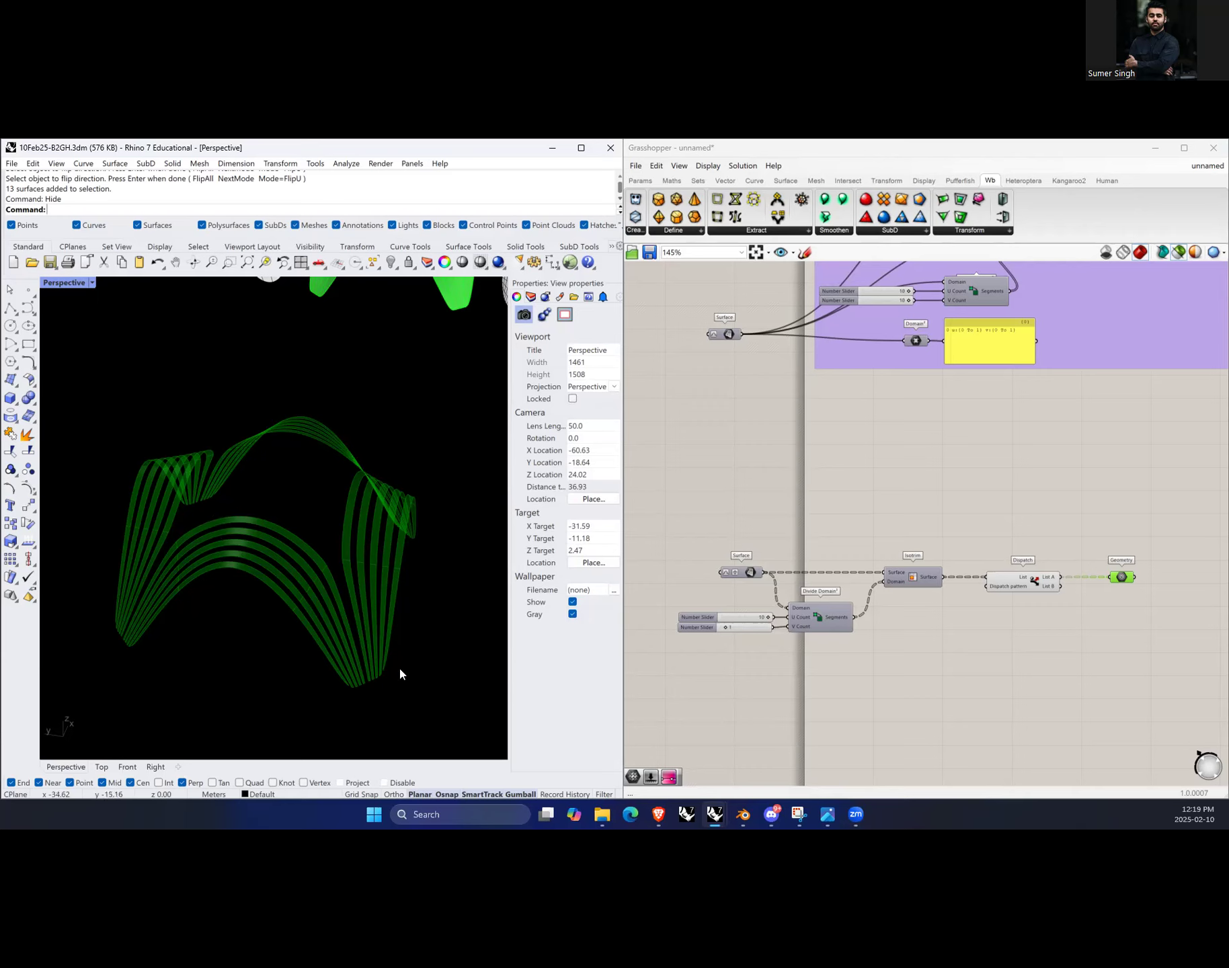
right_click_drag(351, 579, 254, 618)
right_click_drag(237, 617, 245, 615)
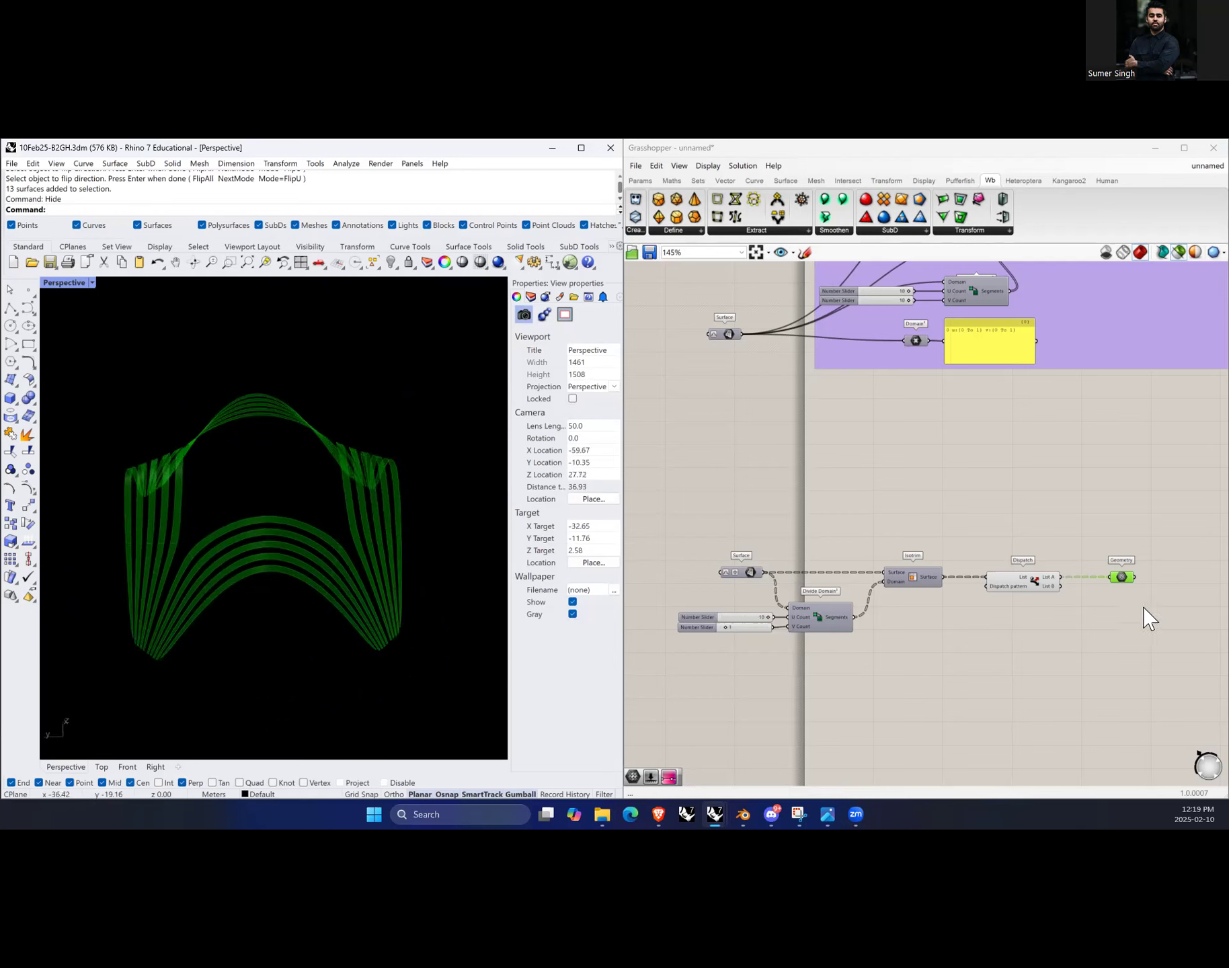
left_click(1069, 655)
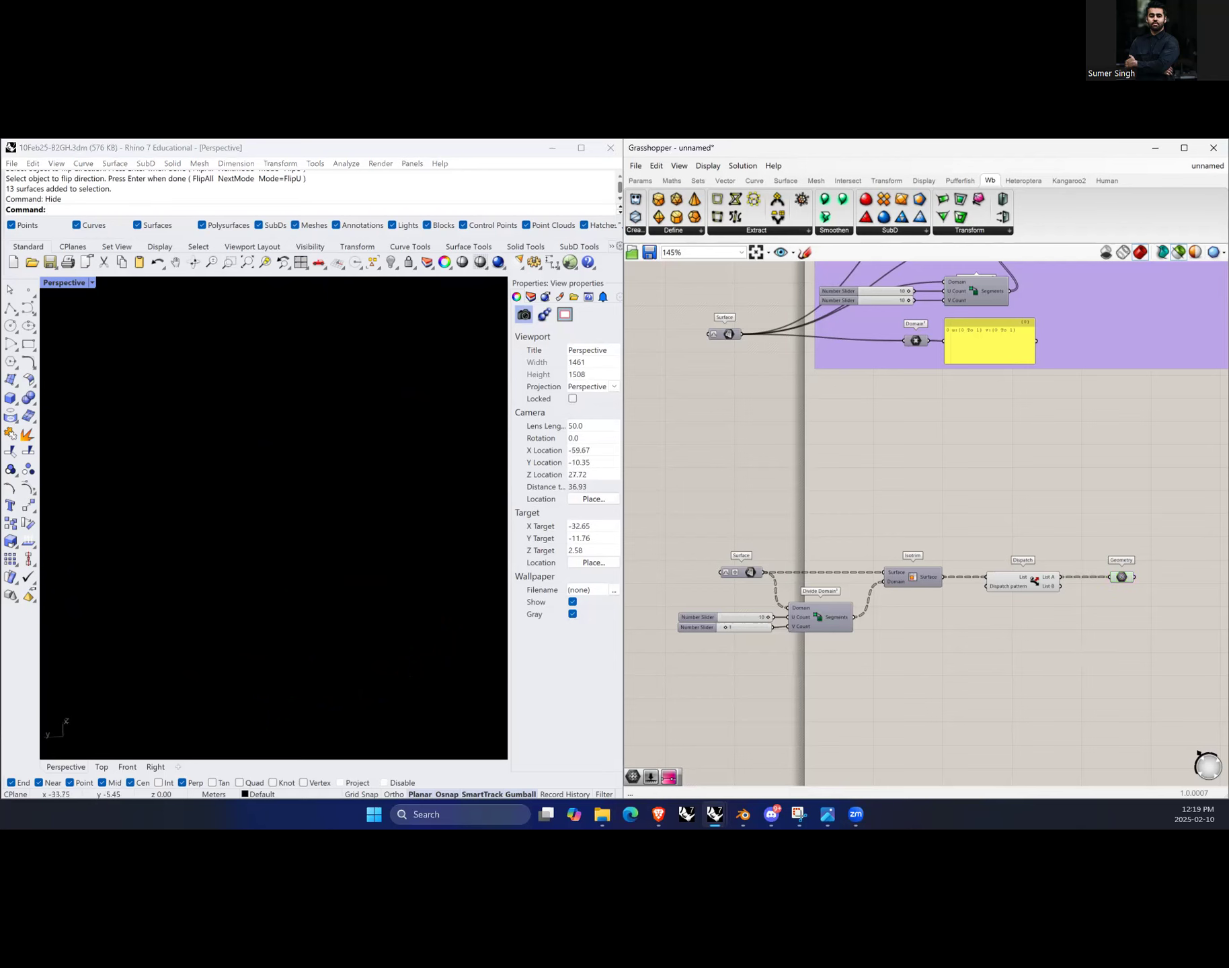
left_click(1121, 577)
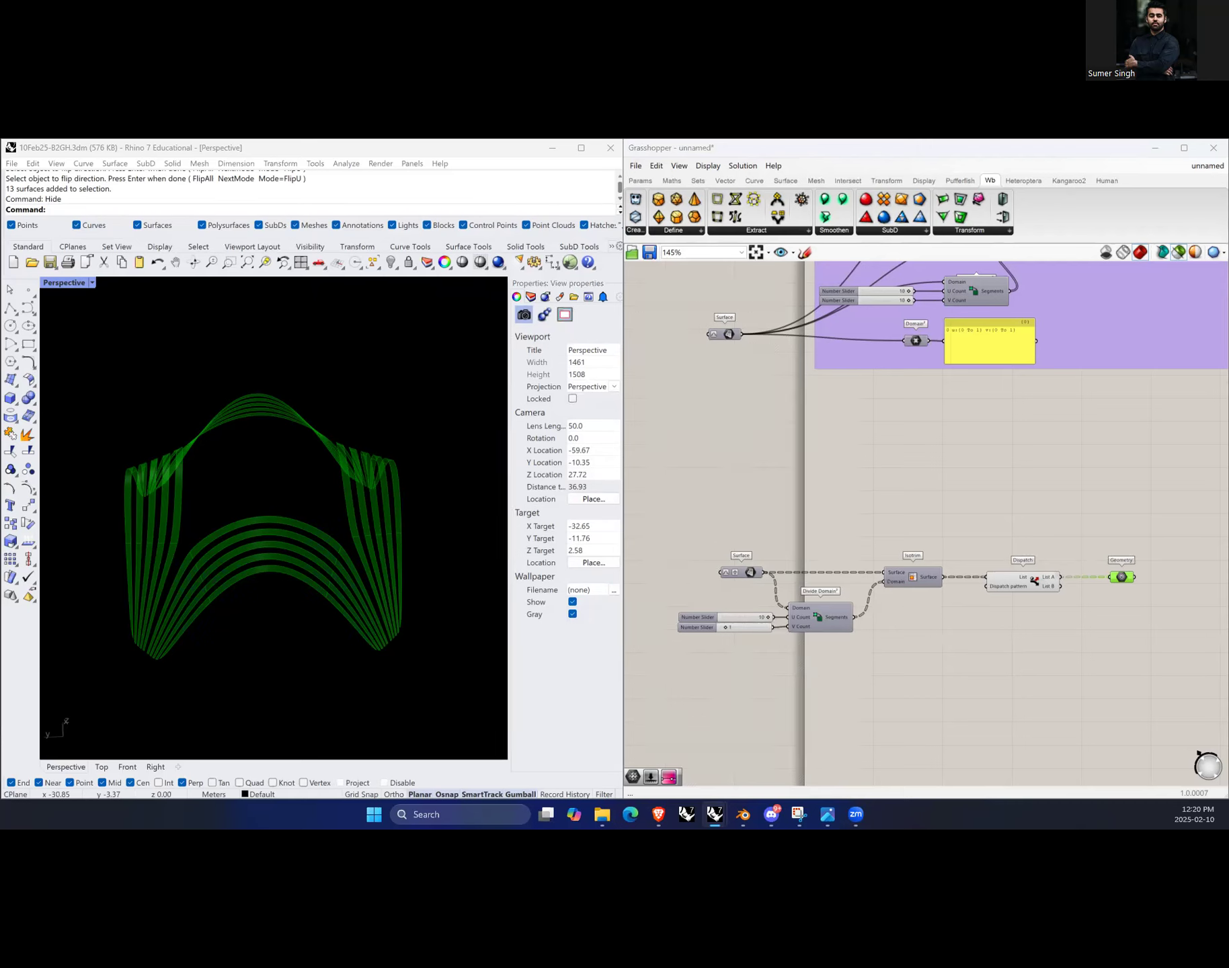
Step: Select the Geometry component and then the Dispatch component to compare their previewed strips
left_click(326, 156)
left_click(1012, 669)
scroll(1003, 629, "up", 2)
left_click(1097, 577)
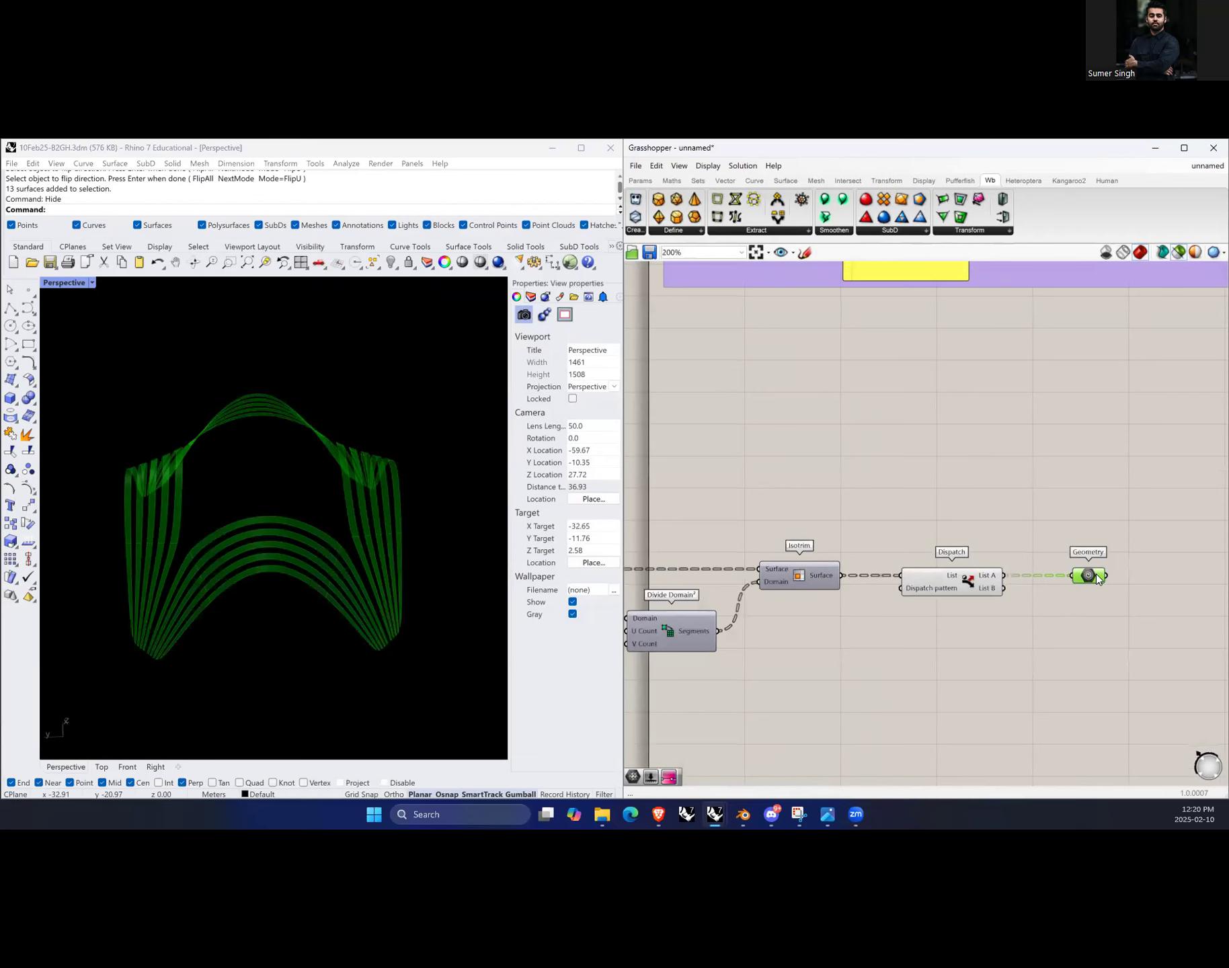
left_click(1179, 254)
left_click(995, 463)
scroll(1014, 588, "down", 2)
left_click(966, 583)
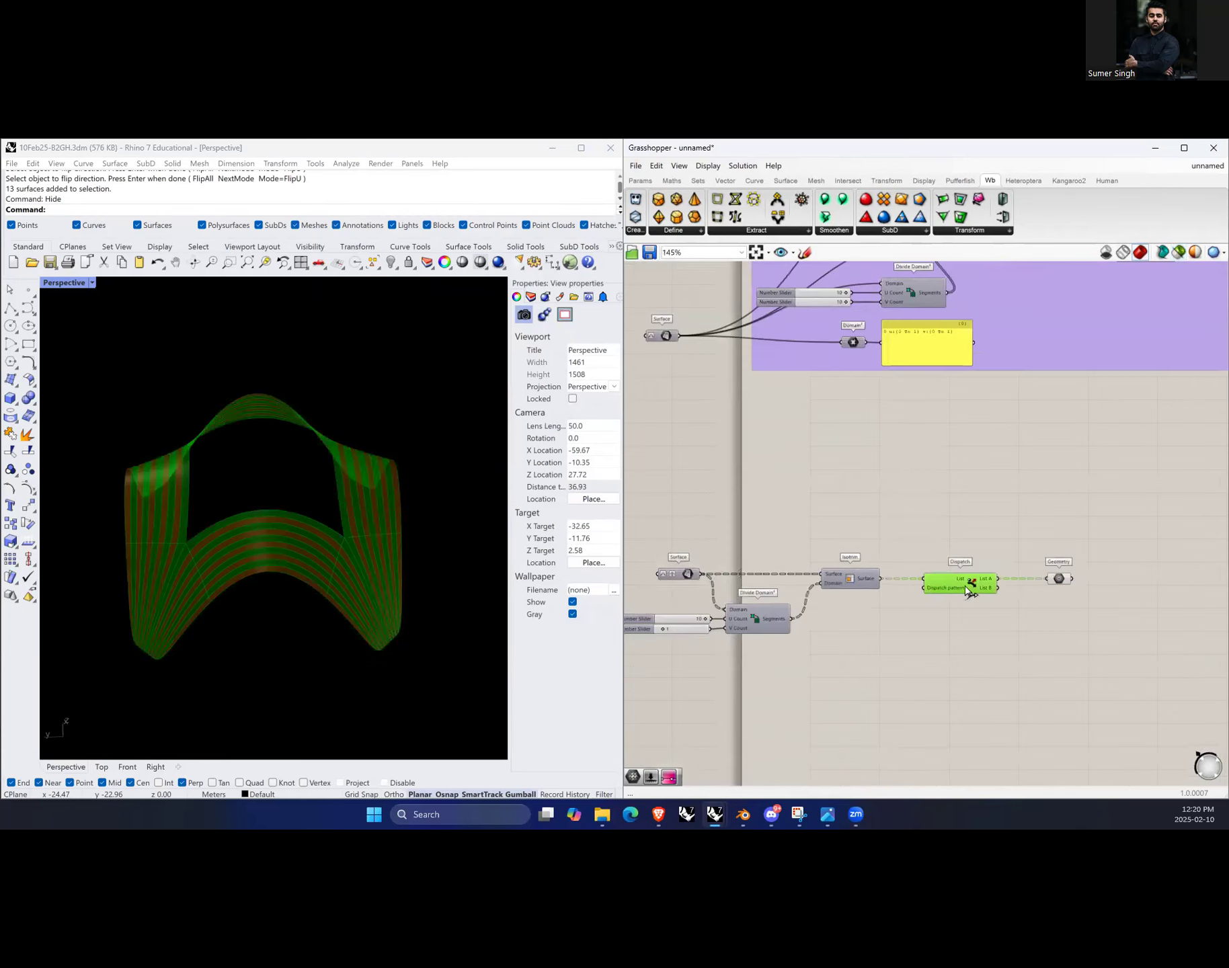
Step: Deselect the components and orbit the viewport to review the dispatched strips
right_click(968, 537)
left_click(1001, 552)
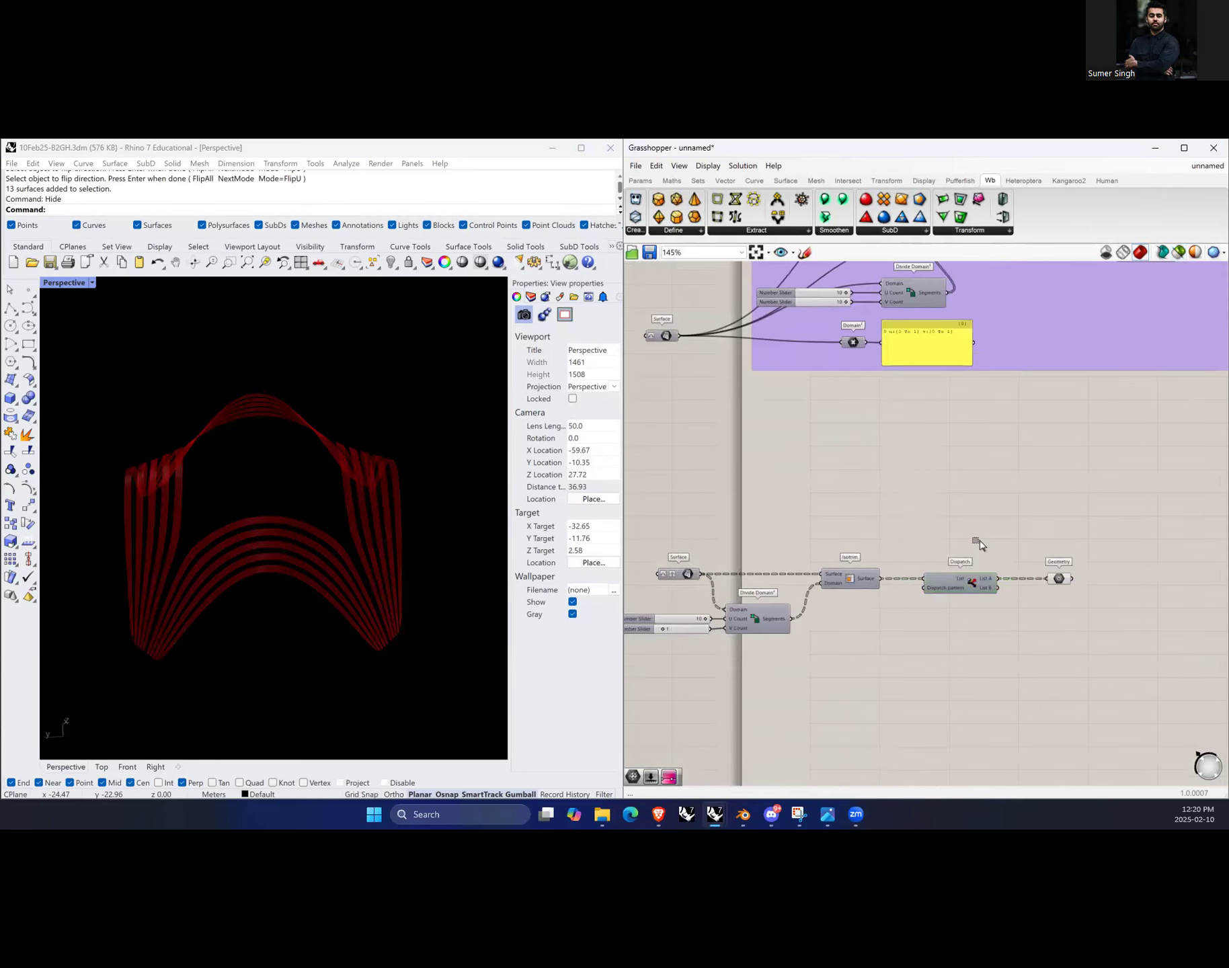
left_click(1060, 579)
left_click(1072, 643)
scroll(364, 654, "down", 4)
right_click_drag(305, 630, 319, 630)
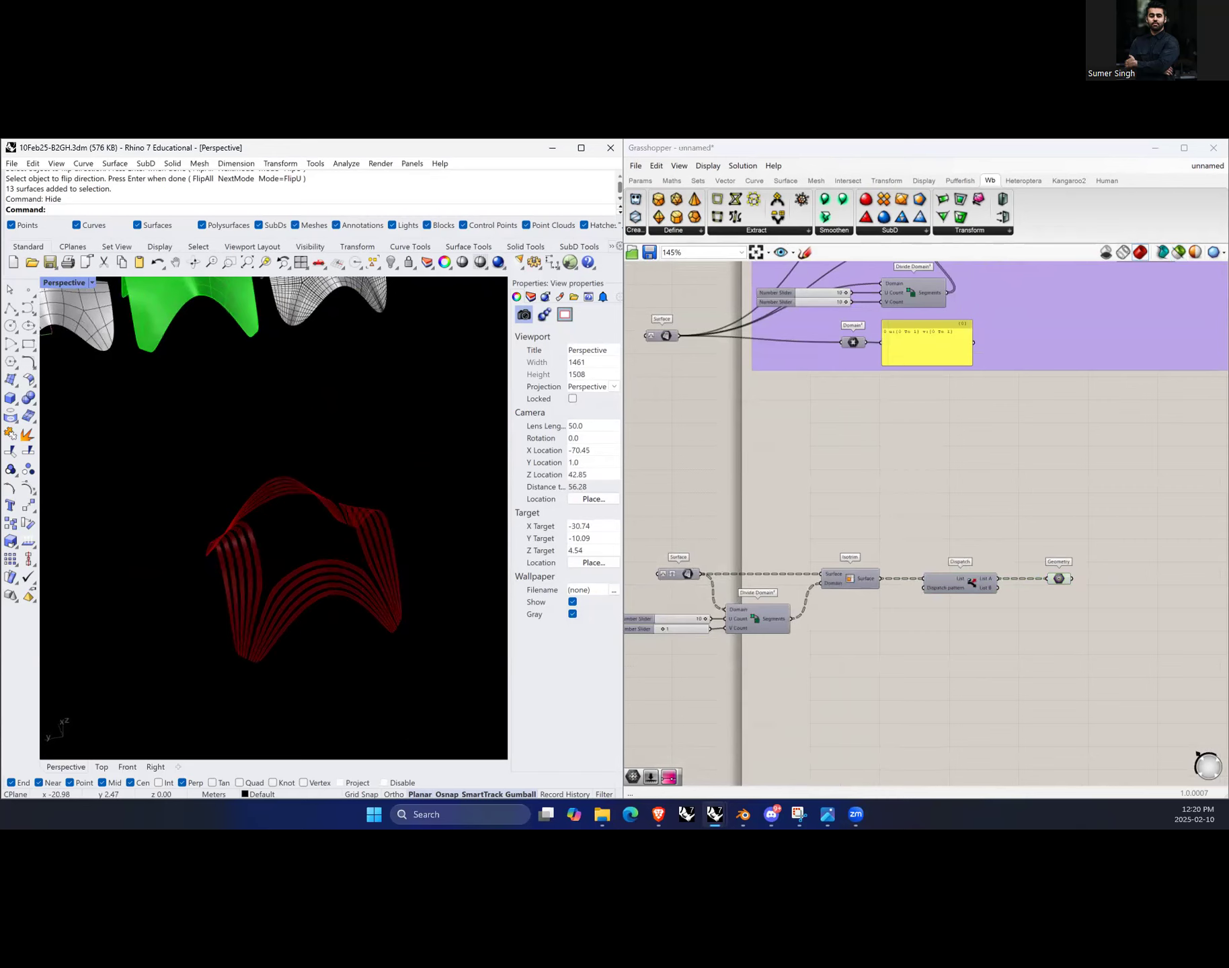
left_click(987, 654)
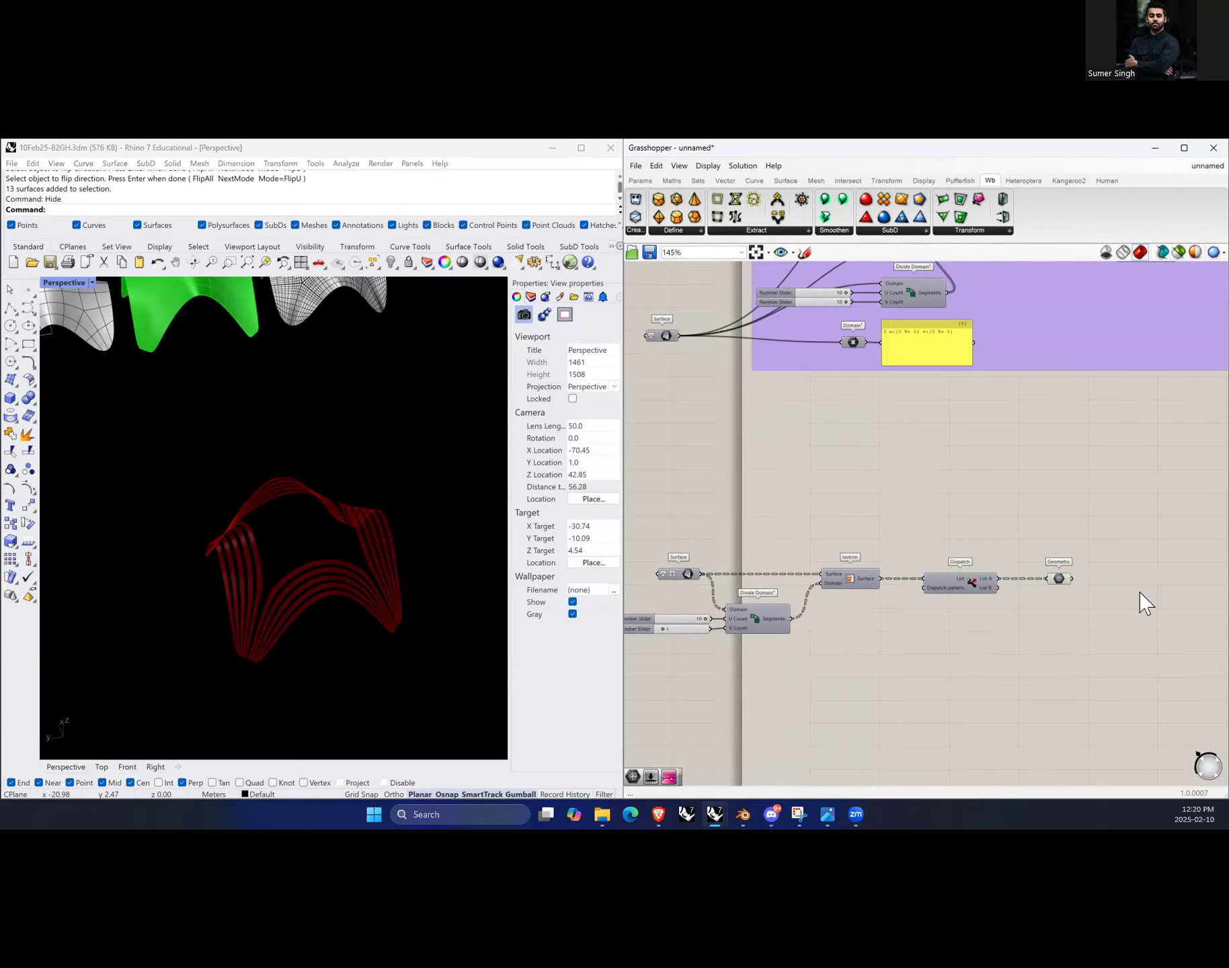
scroll(1145, 603, "up", 3)
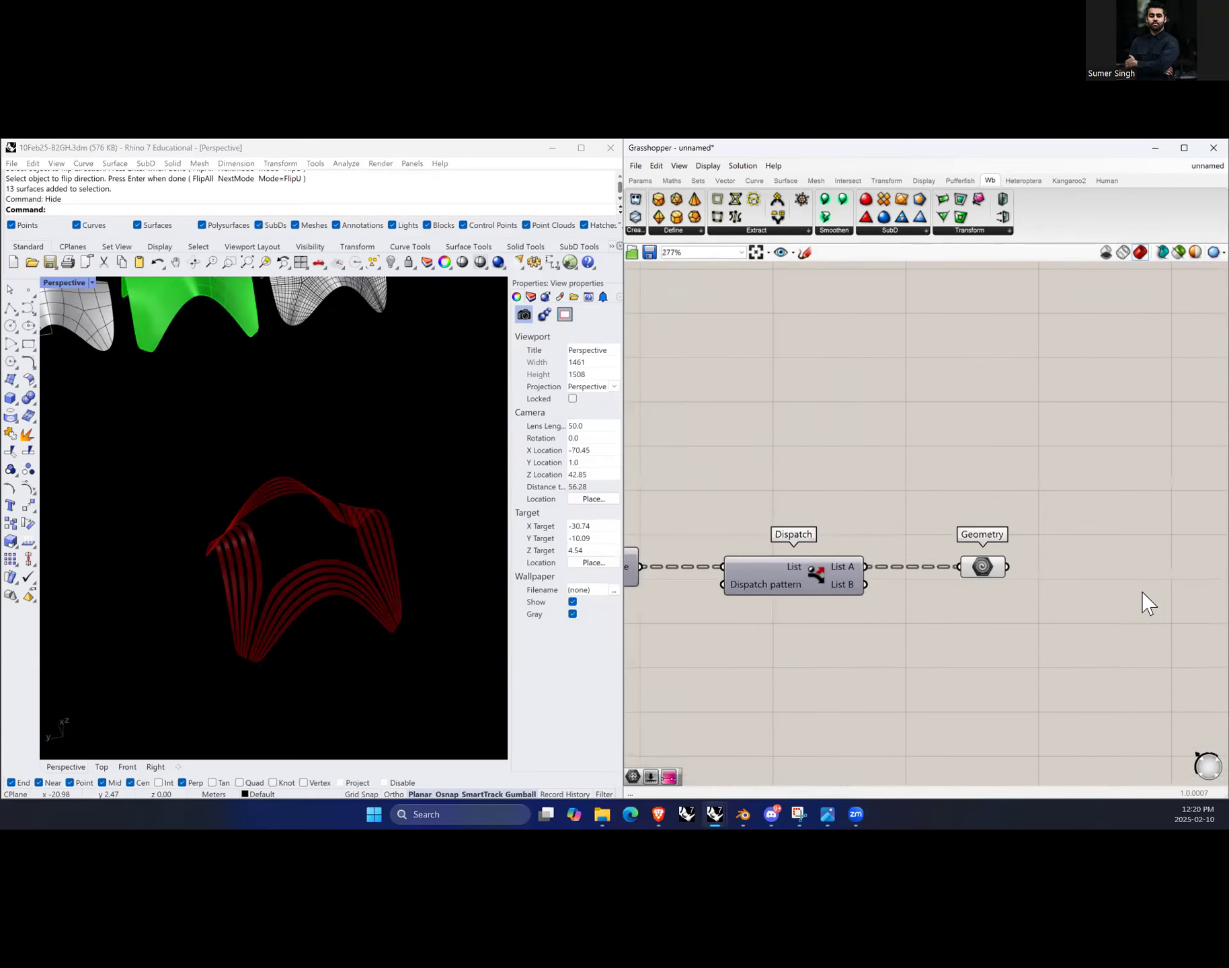
Step: Add an Extrude component to the right of the Geometry component
double_click(1098, 573)
type("extru")
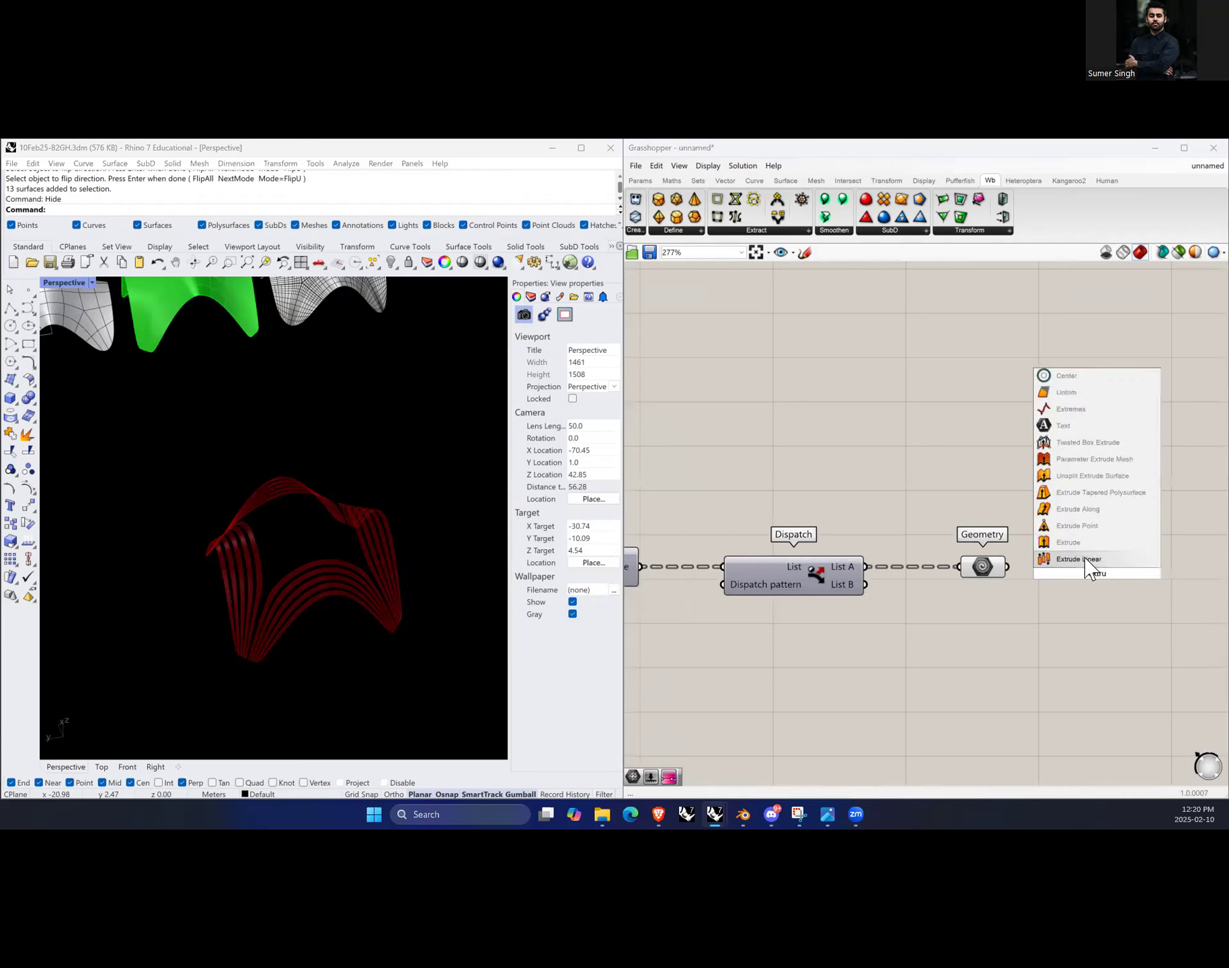
left_click(1079, 543)
left_click_drag(1105, 581, 1124, 581)
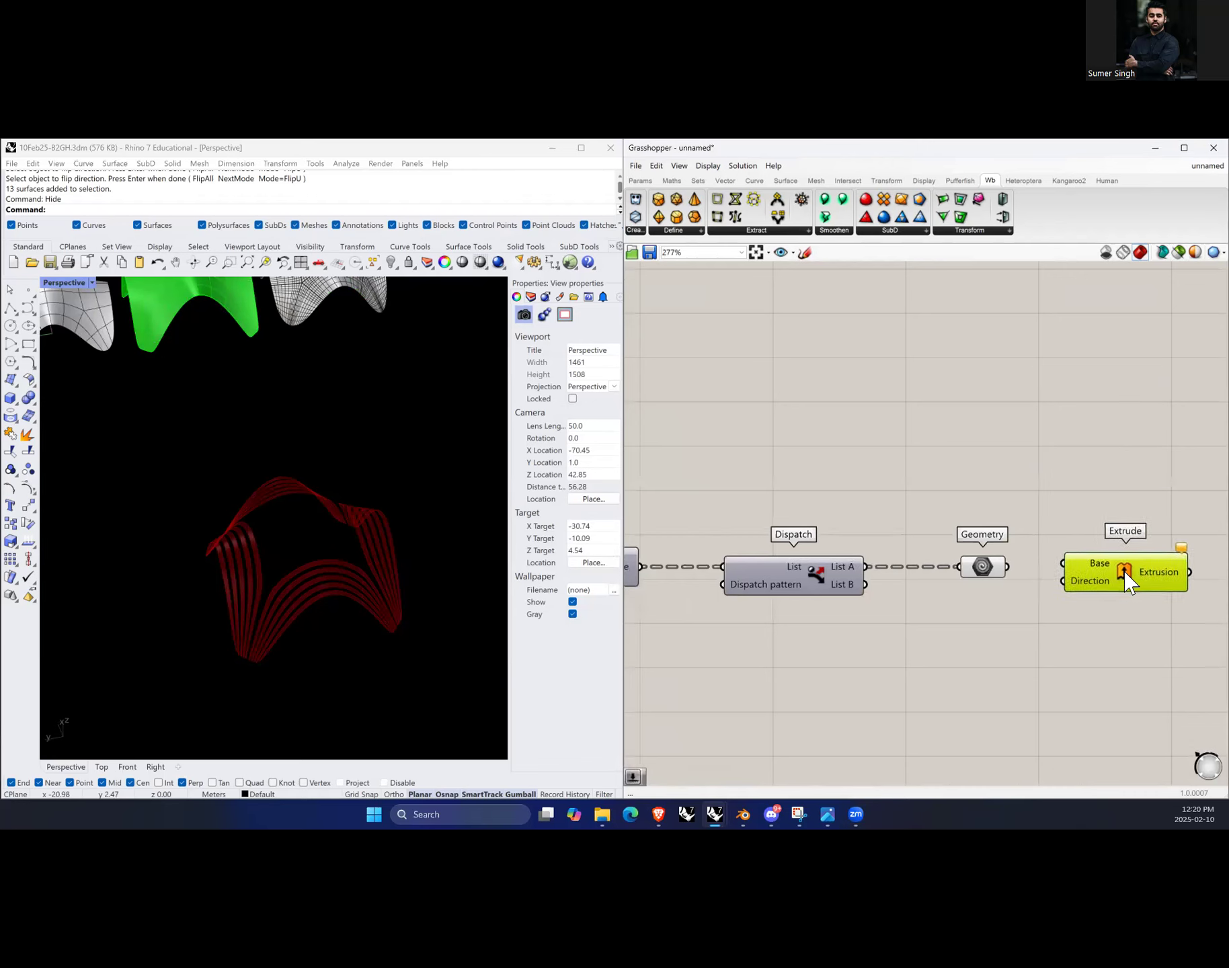
Step: Add a Unit Z component and connect its vector to the Extrude Direction input
double_click(992, 658)
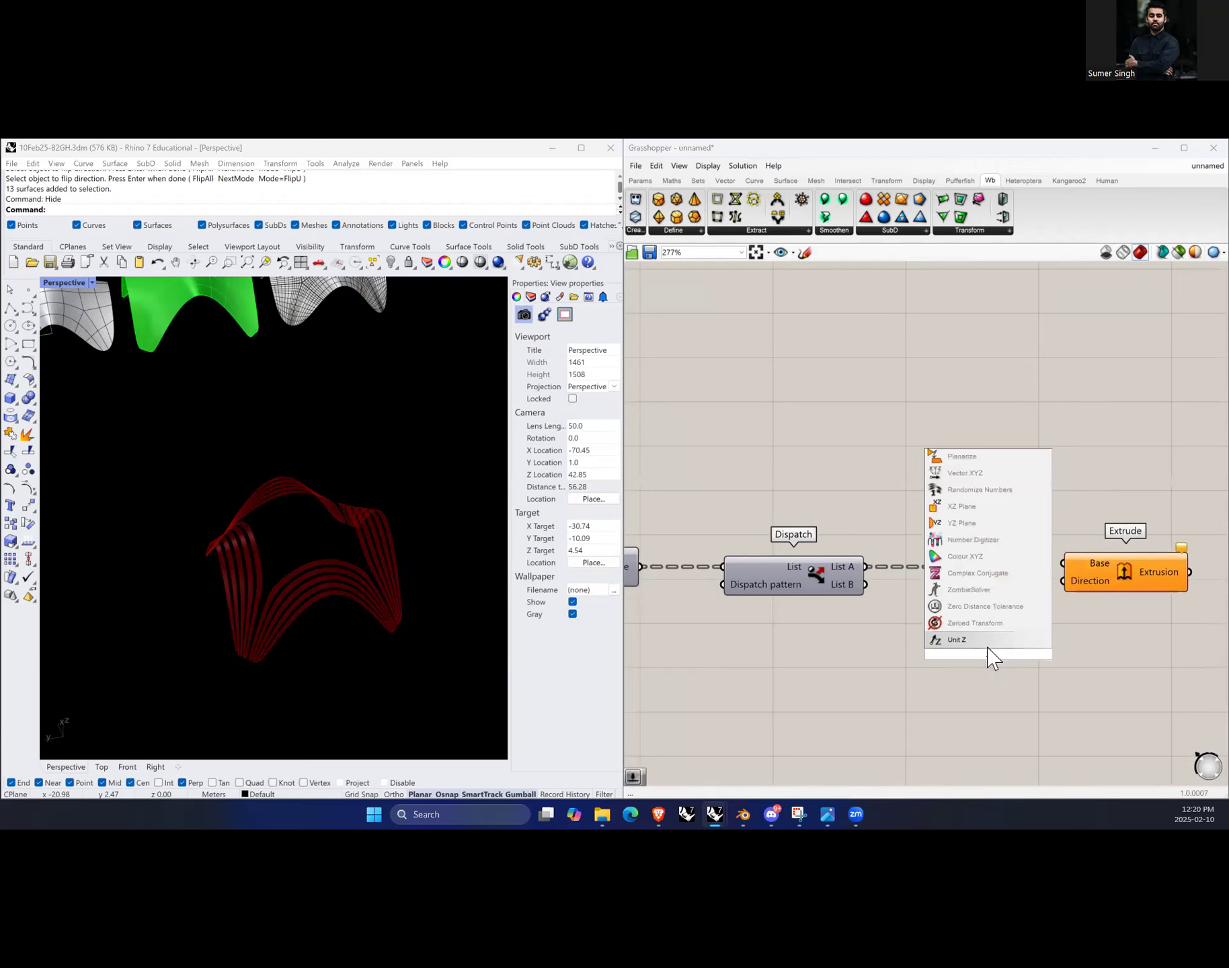
left_click(982, 639)
left_click_drag(1049, 651, 1136, 576)
left_click(1120, 639)
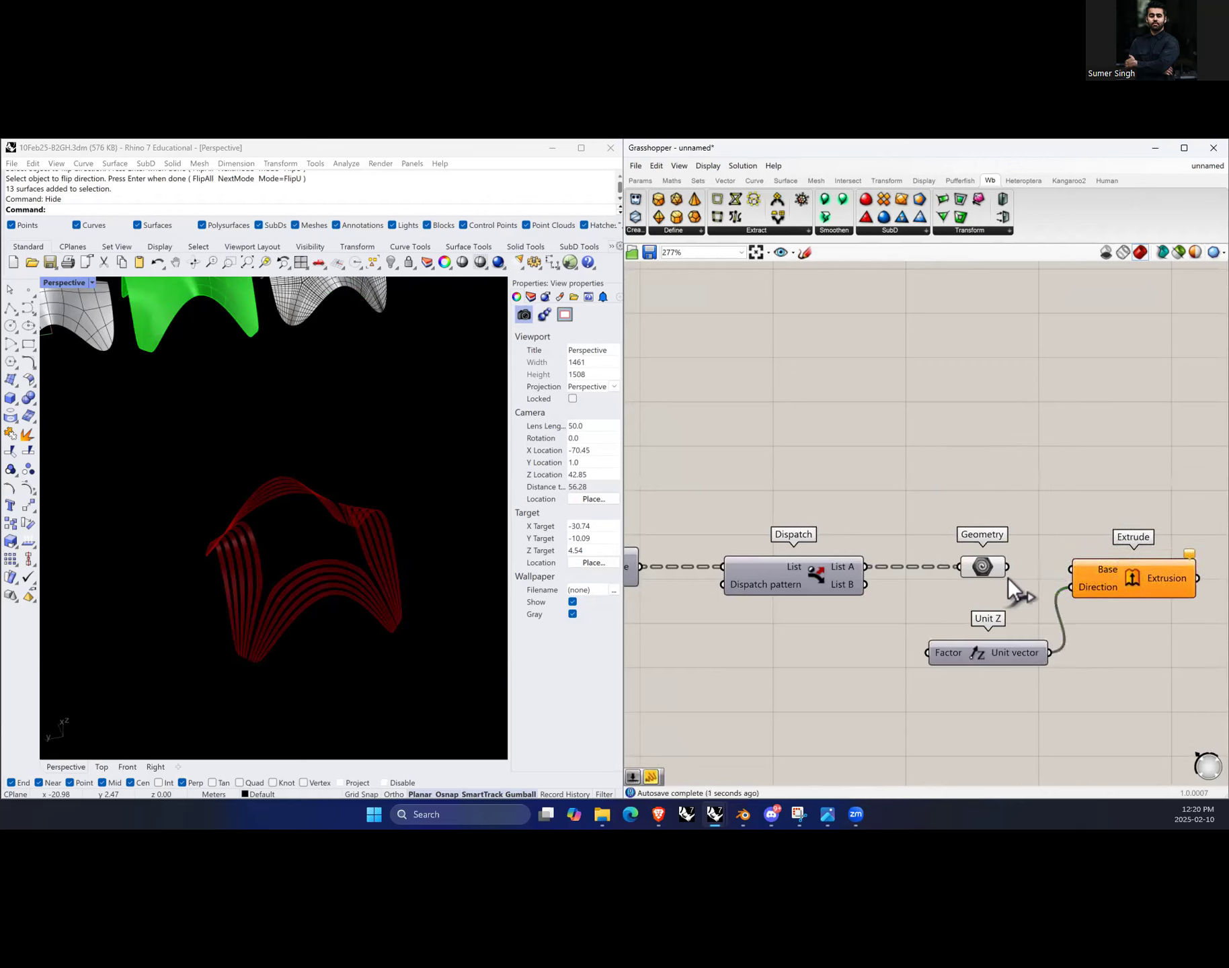
Step: Connect the Geometry output to the Extrude Base input and orbit to inspect the extruded strips
left_click_drag(1050, 567, 1135, 576)
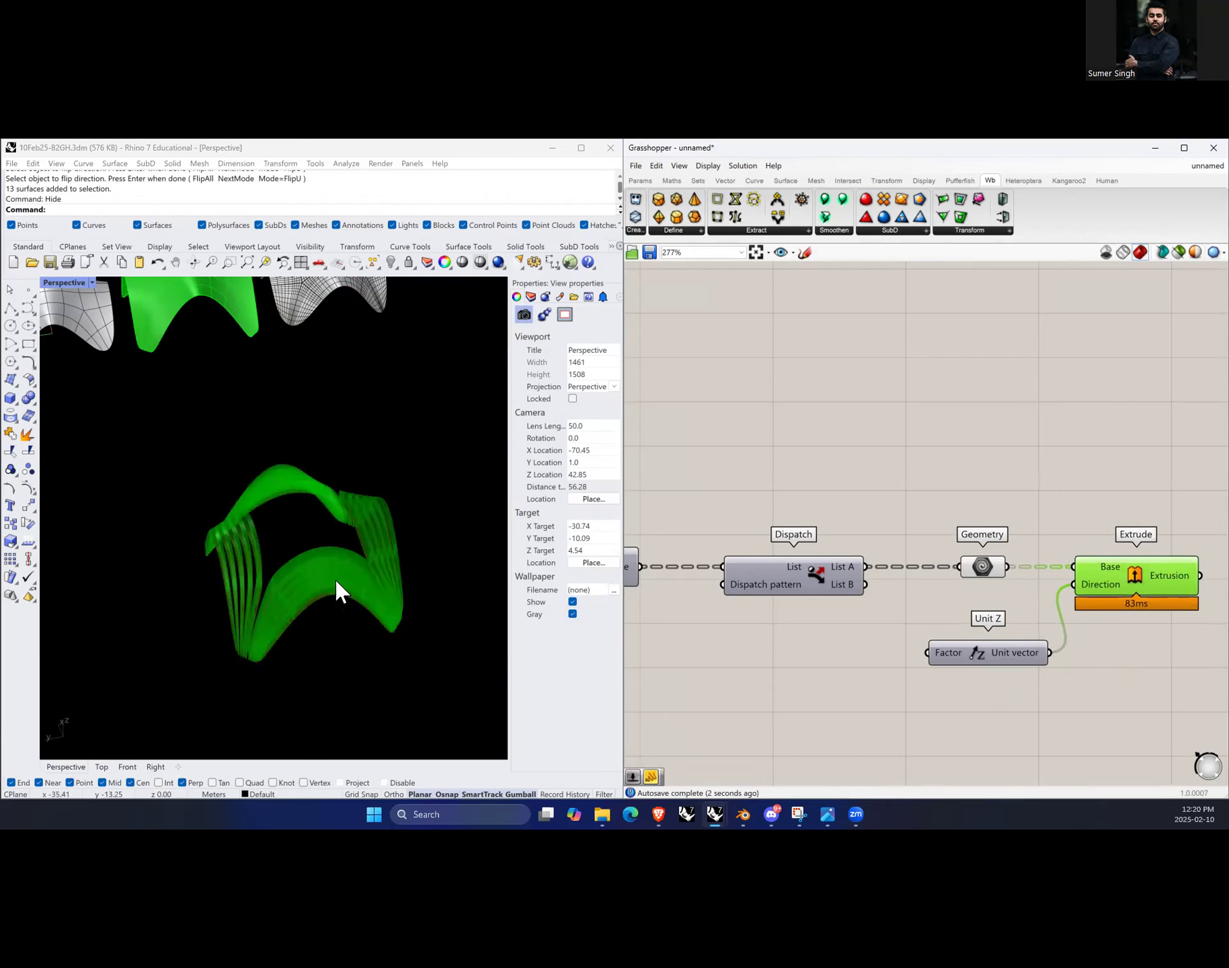
scroll(317, 574, "up", 3)
right_click_drag(306, 662, 423, 617)
scroll(437, 474, "up", 4)
right_click_drag(397, 558, 376, 536)
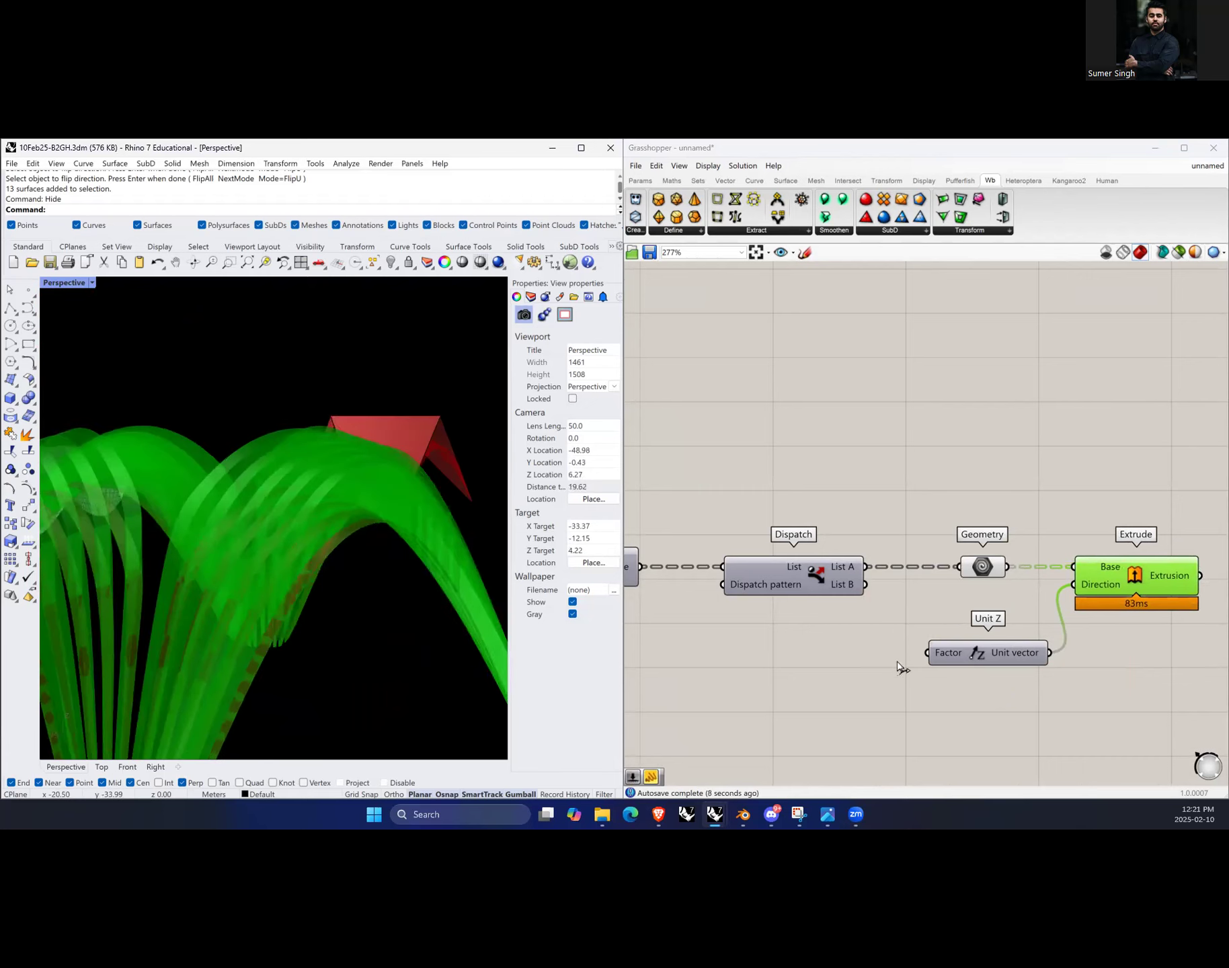
Step: Create a number slider at 0.21 and connect it to the Unit Z Factor input
double_click(805, 663)
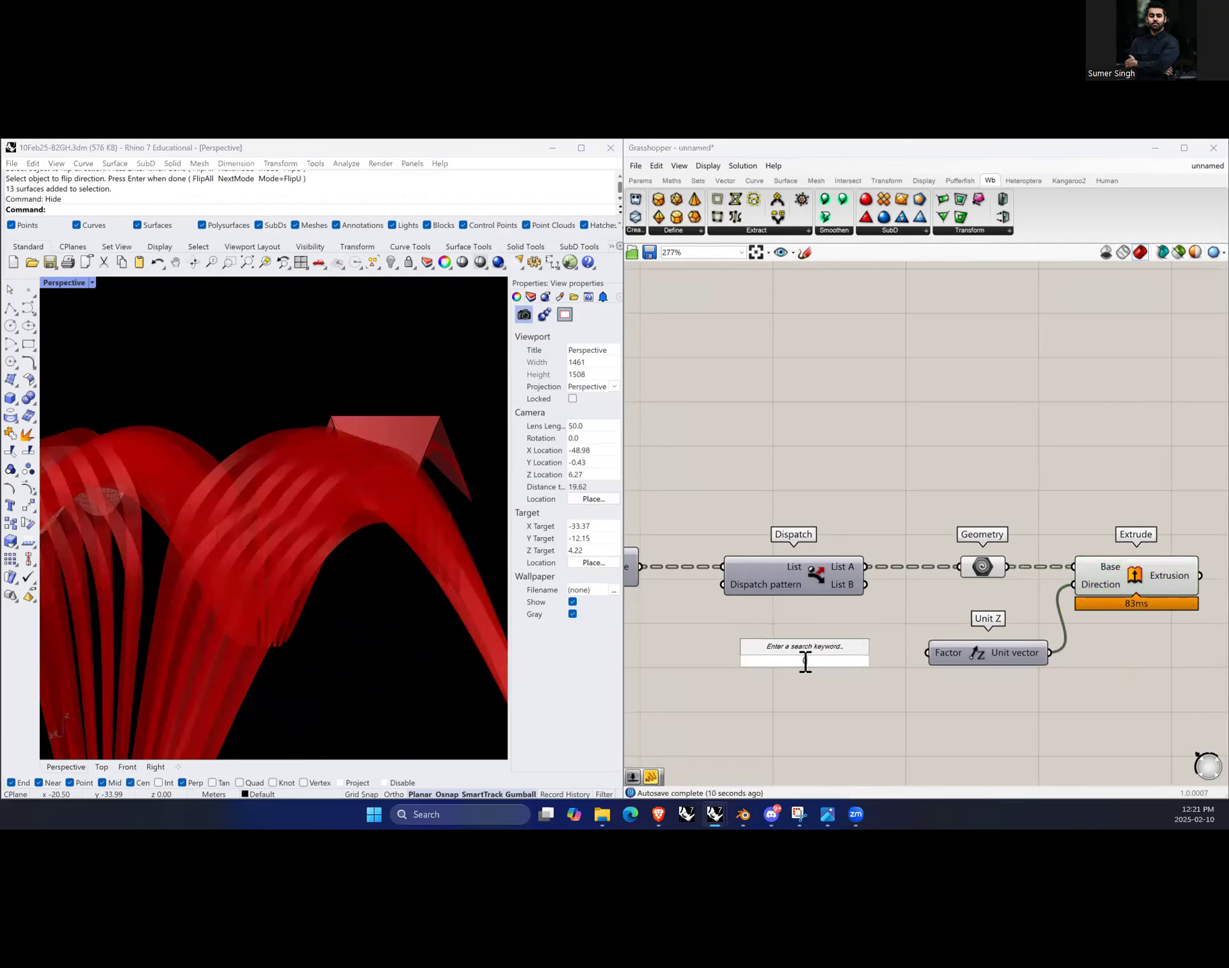
type("0....0.")
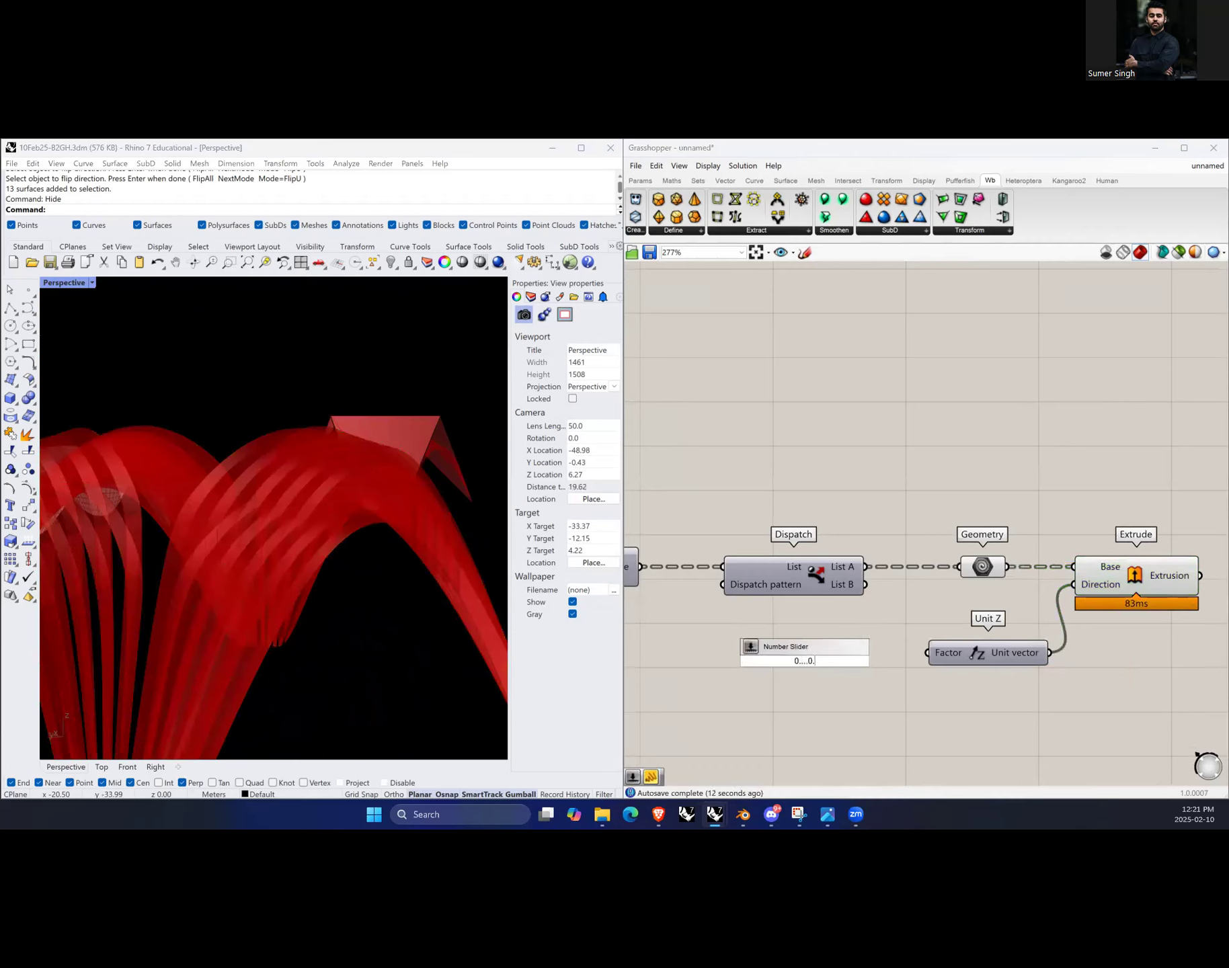
type("05....1")
key("Return")
left_click_drag(897, 661, 808, 653)
scroll(343, 584, "down", 5)
right_click_drag(411, 567, 563, 594)
scroll(960, 590, "down", 2)
scroll(961, 605, "up", 2)
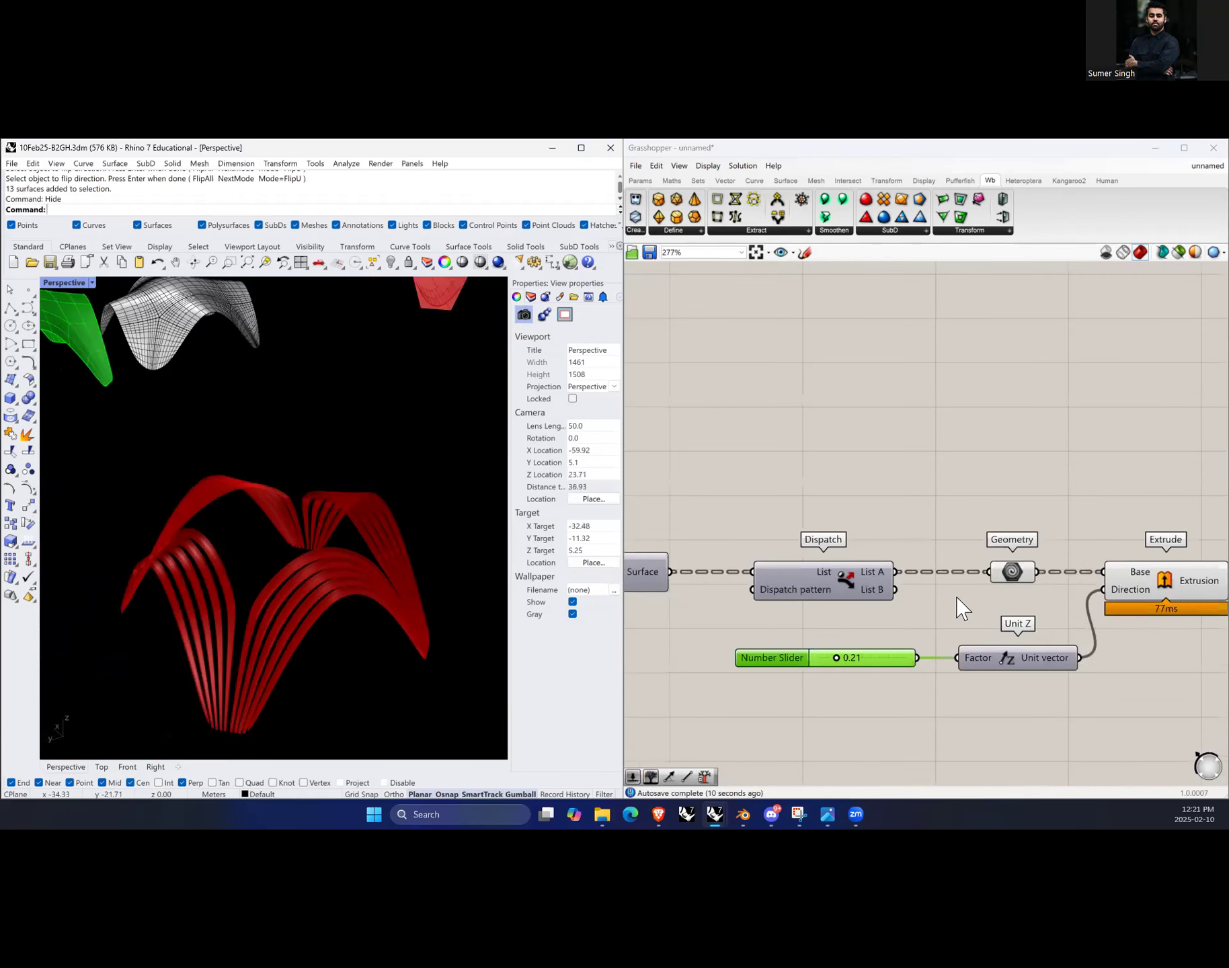
Step: Try feeding the Geometry component from Dispatch List B and then List A, orbiting to compare
left_click(902, 590)
left_click(875, 589)
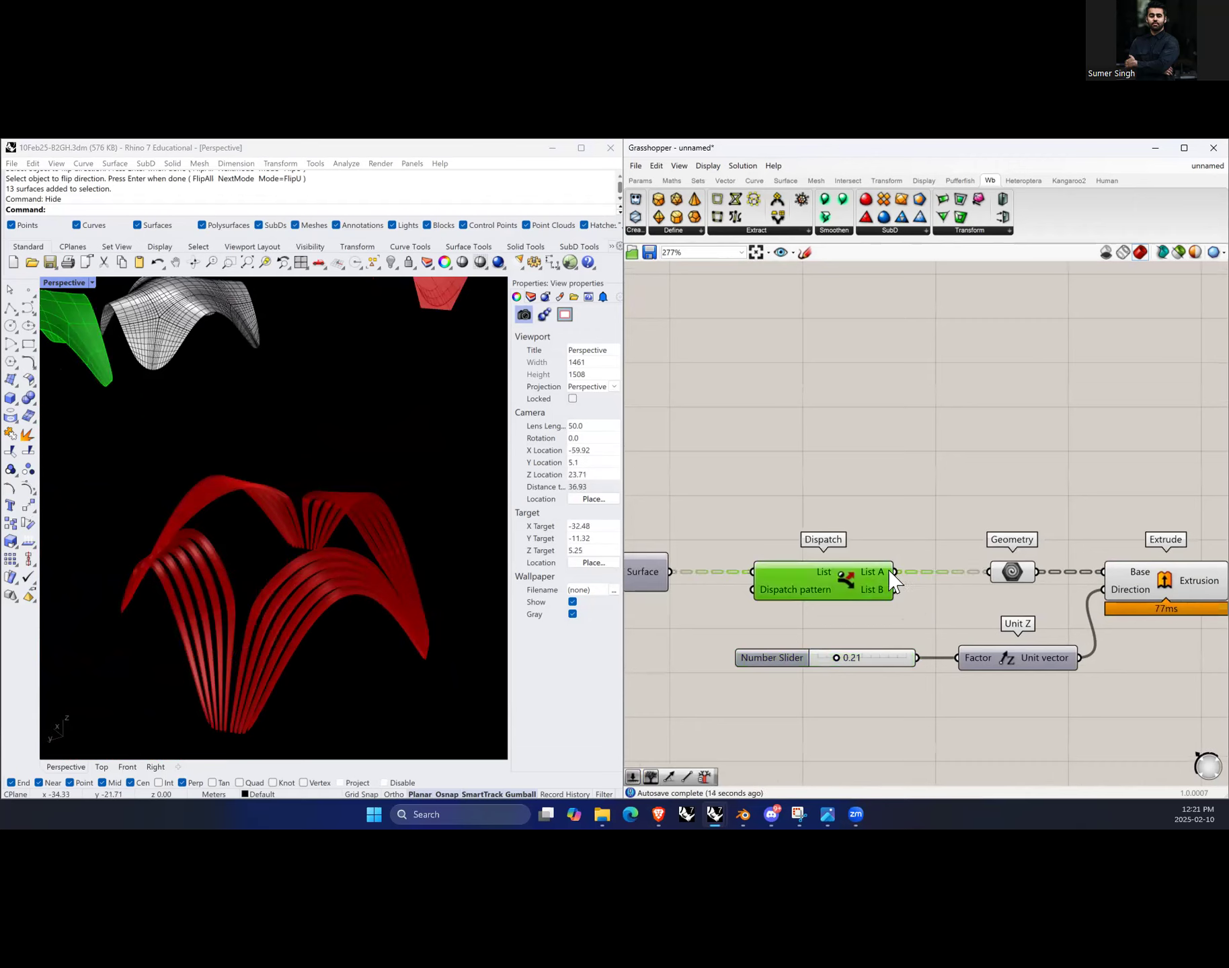
left_click_drag(843, 598, 833, 596)
left_click(890, 608)
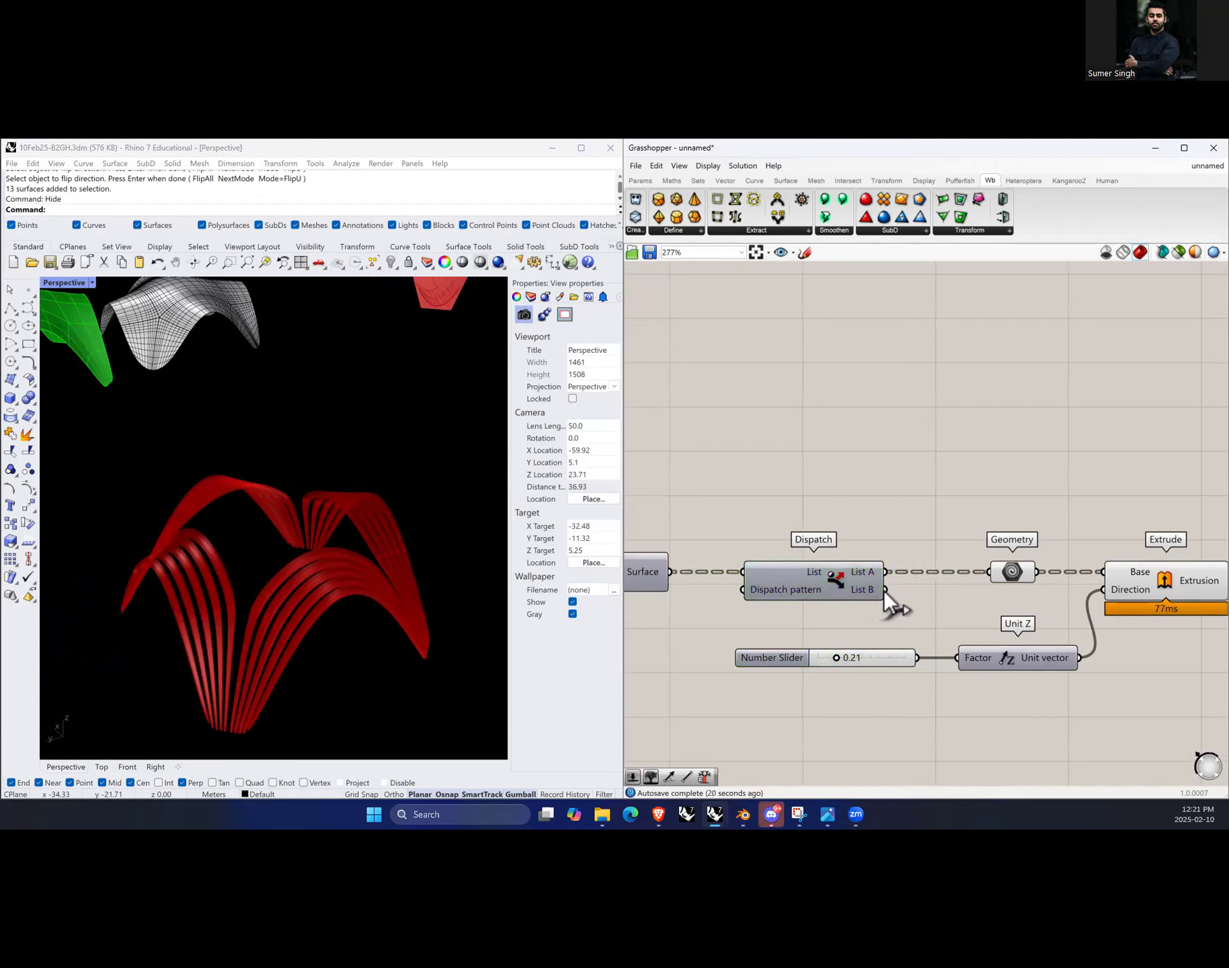
left_click_drag(931, 585, 999, 568)
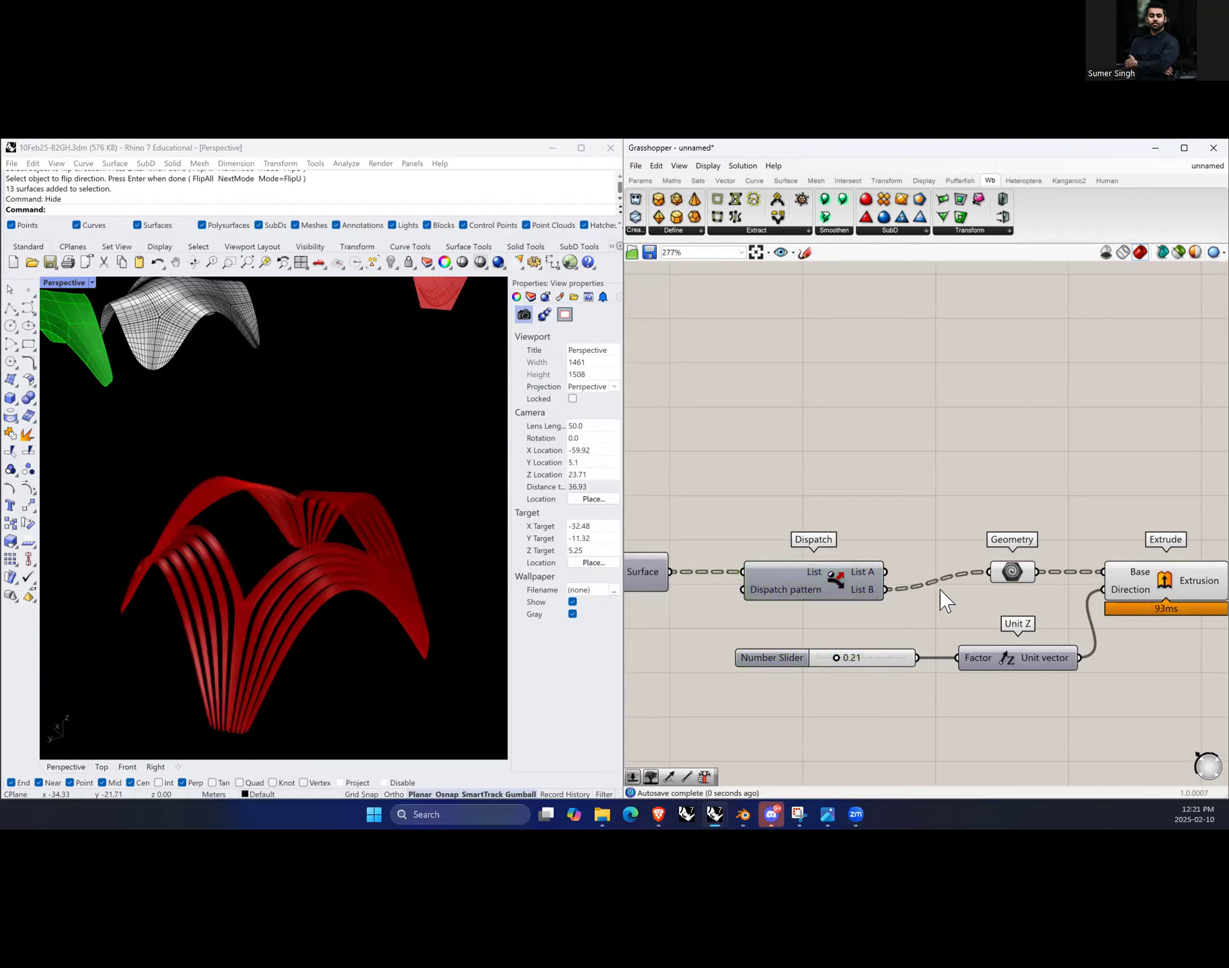
left_click_drag(886, 572, 989, 572)
right_click_drag(374, 602, 188, 698)
scroll(188, 697, "up", 5)
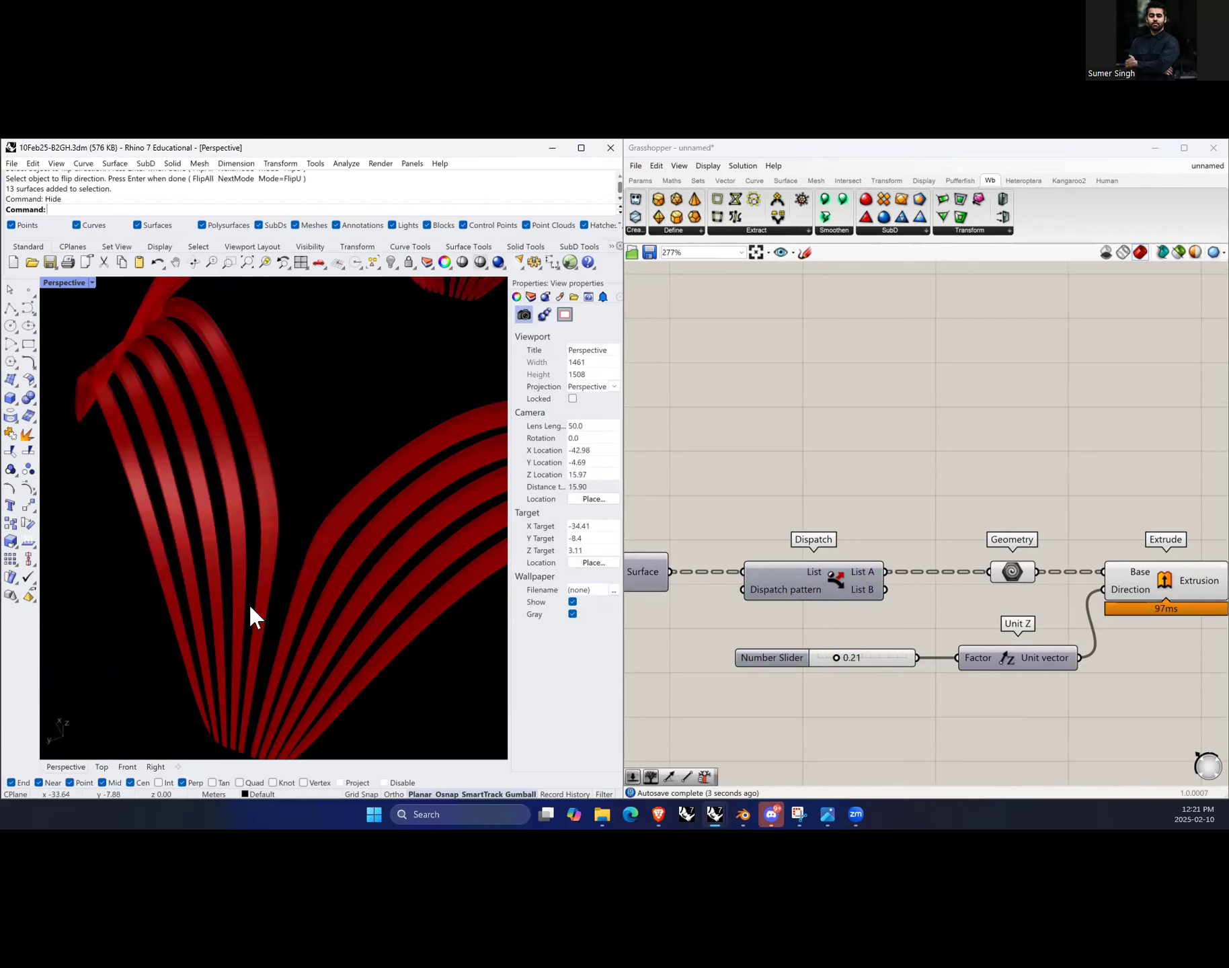
Step: Reconnect the Geometry component to Dispatch List B and orbit to review the extrusions
left_click_drag(886, 590, 989, 572)
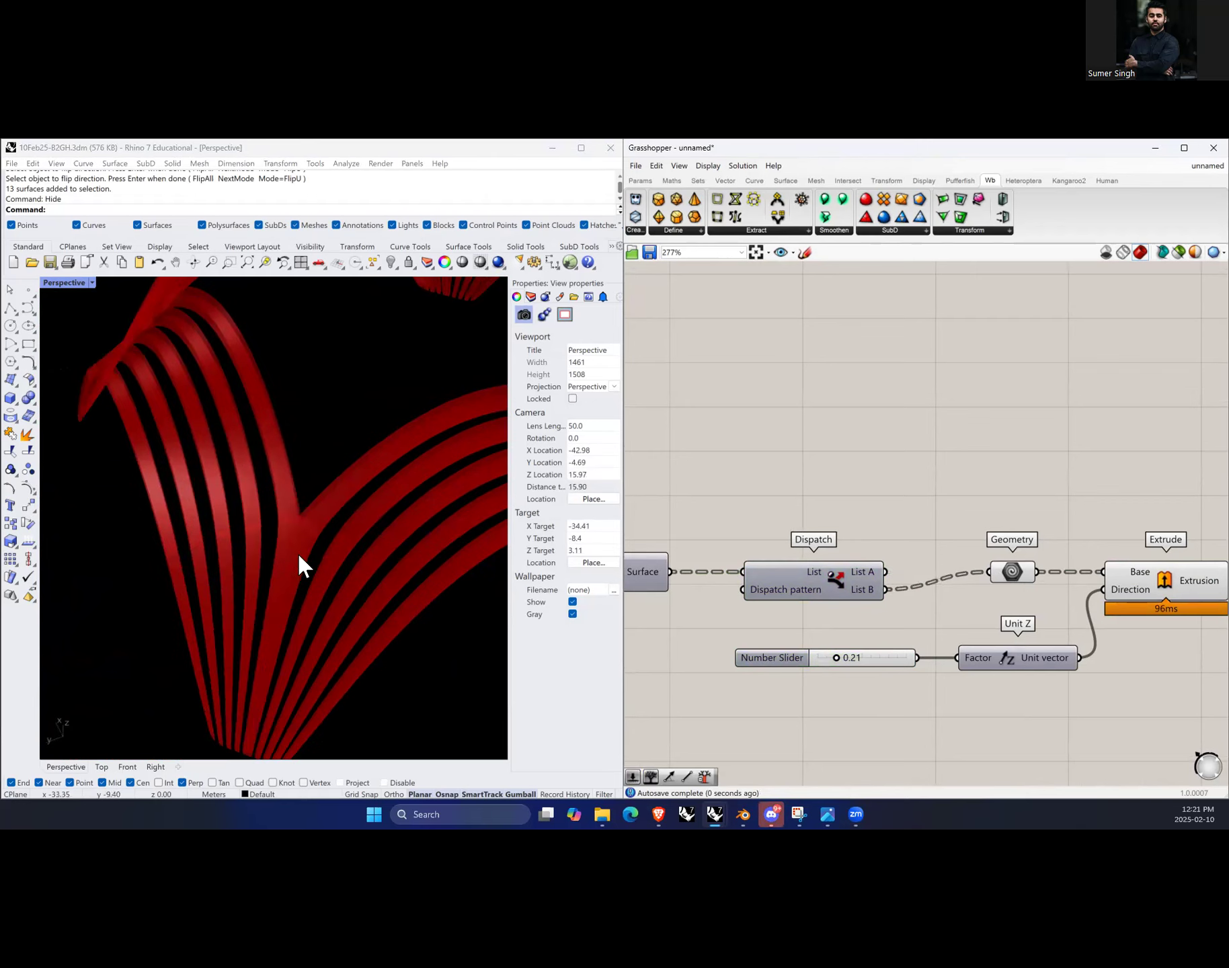
right_click_drag(263, 570, 316, 581)
scroll(439, 576, "up", 4)
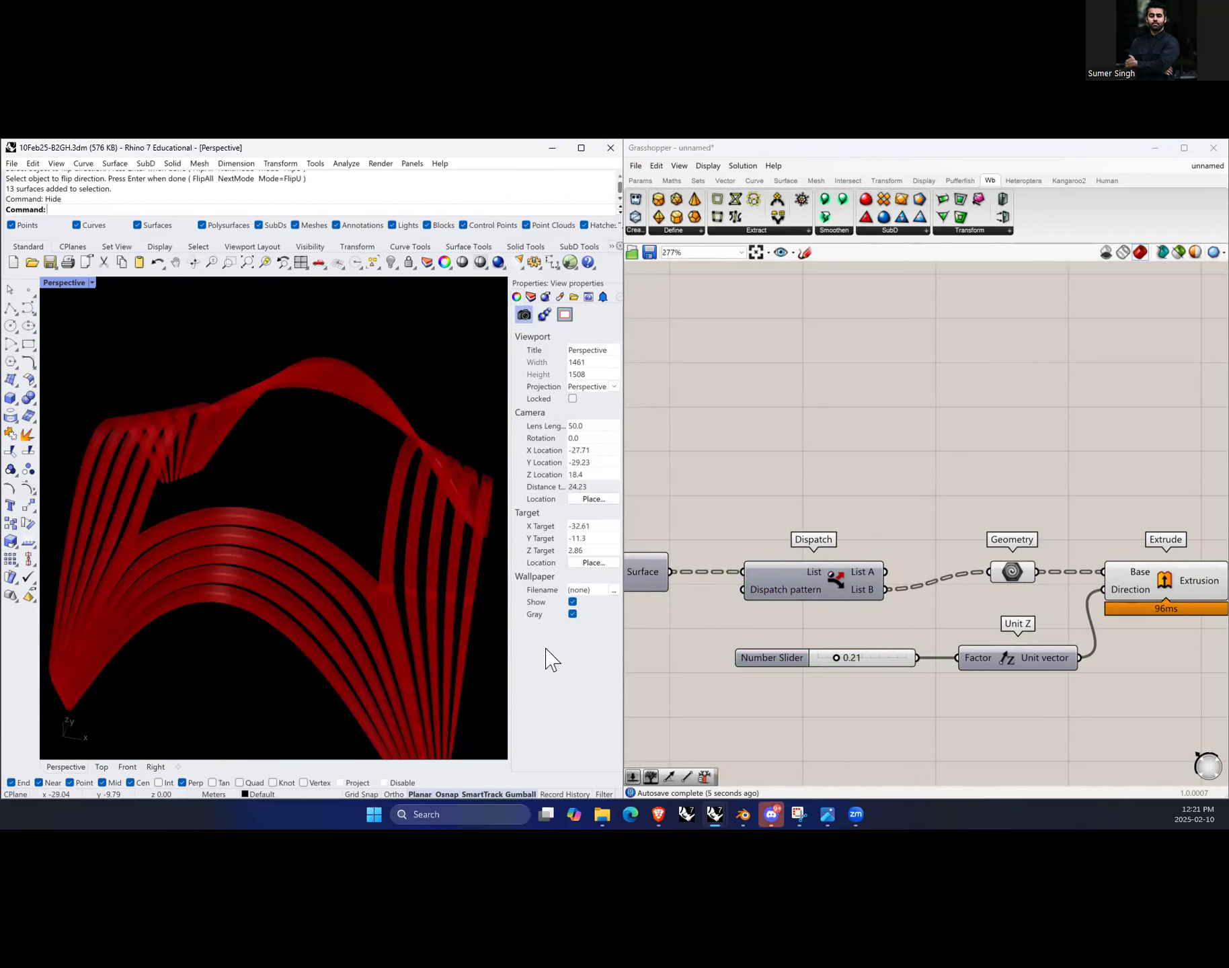
Step: Open Discord to read the note on flipping UVs, then move it aside
left_click(774, 766)
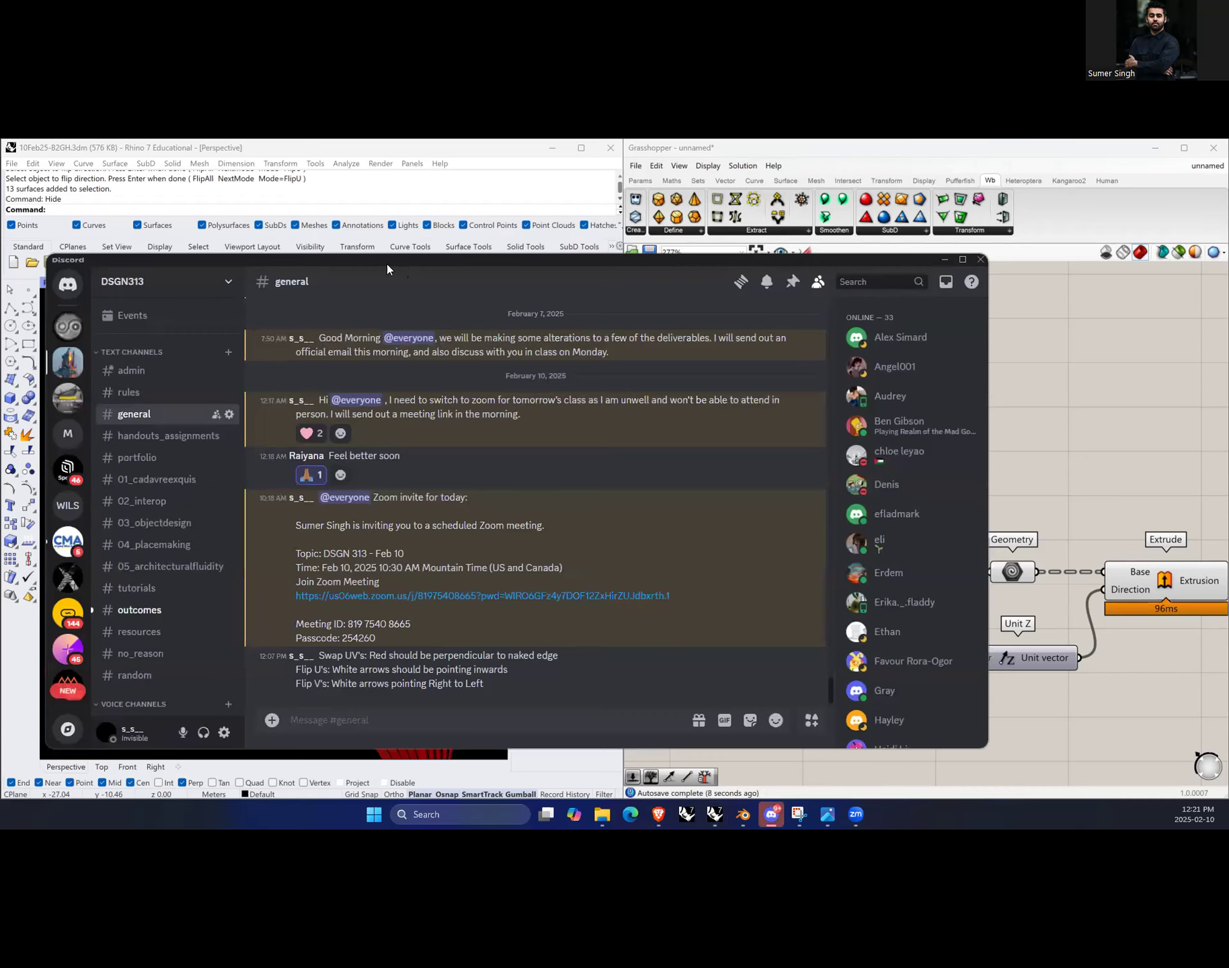
left_click_drag(387, 264, 2, 269)
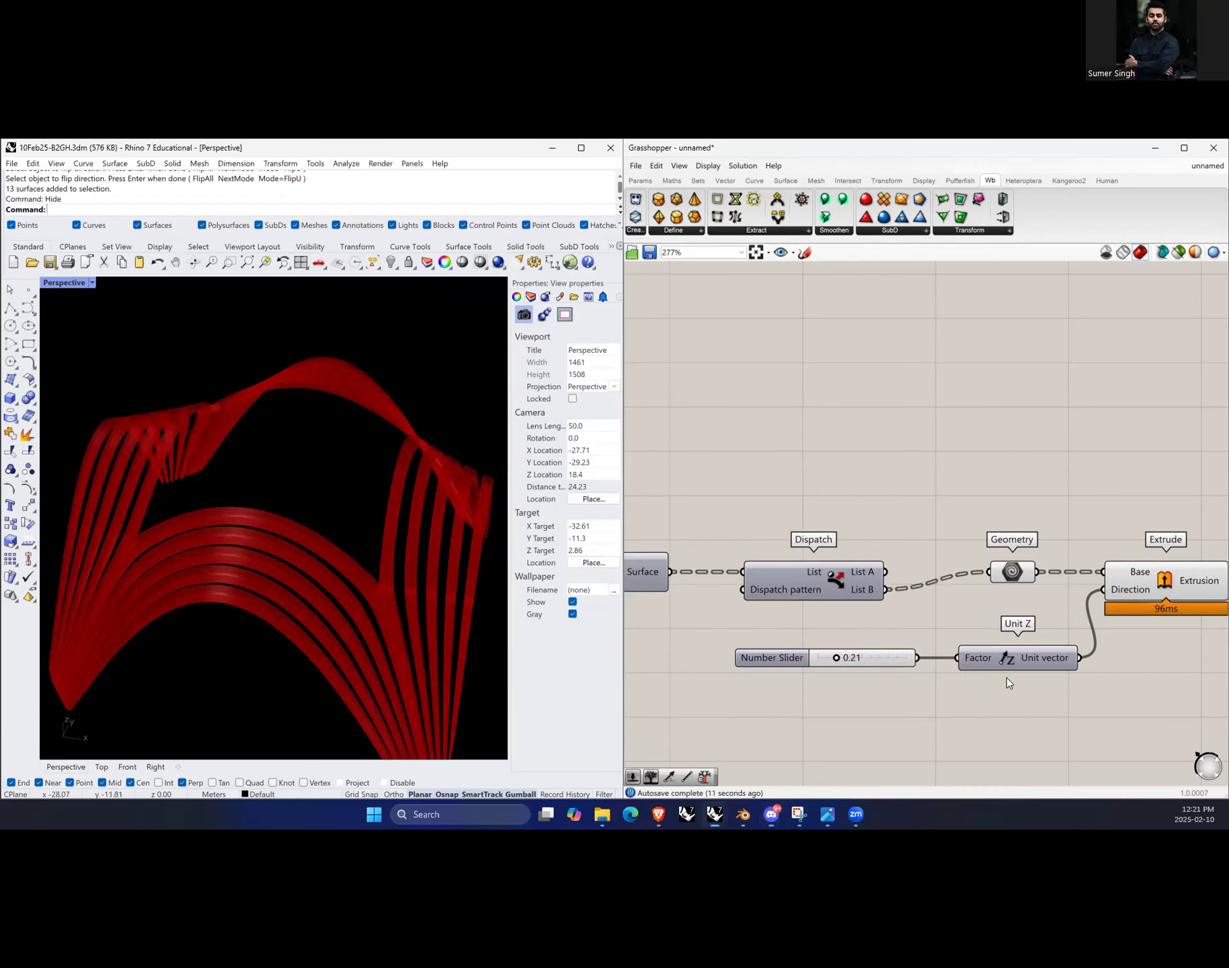
Step: Duplicate the Surface, Divide Domain, sliders and Isotrim components below the original definition
scroll(853, 597, "down", 3)
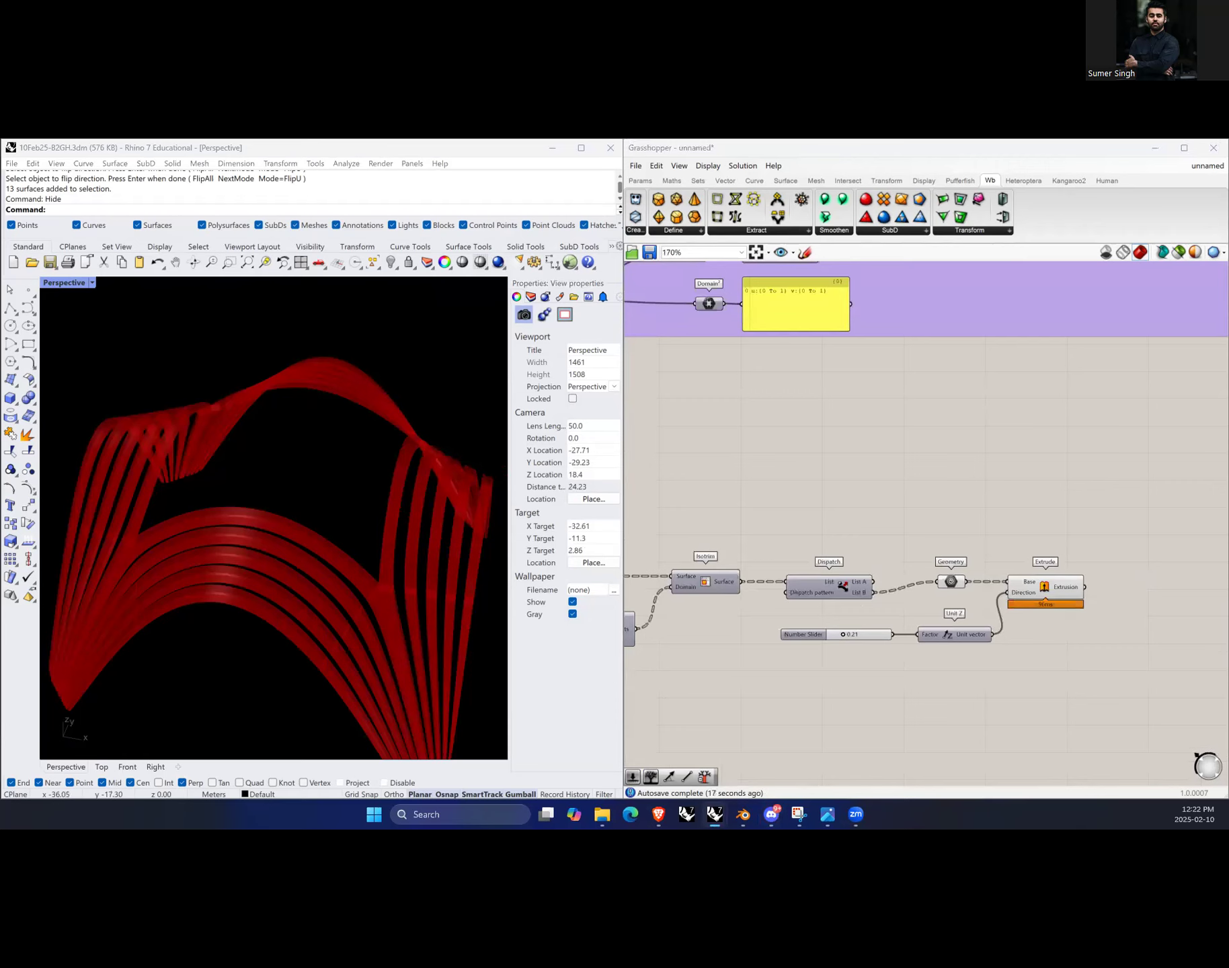
scroll(1008, 524, "down", 5)
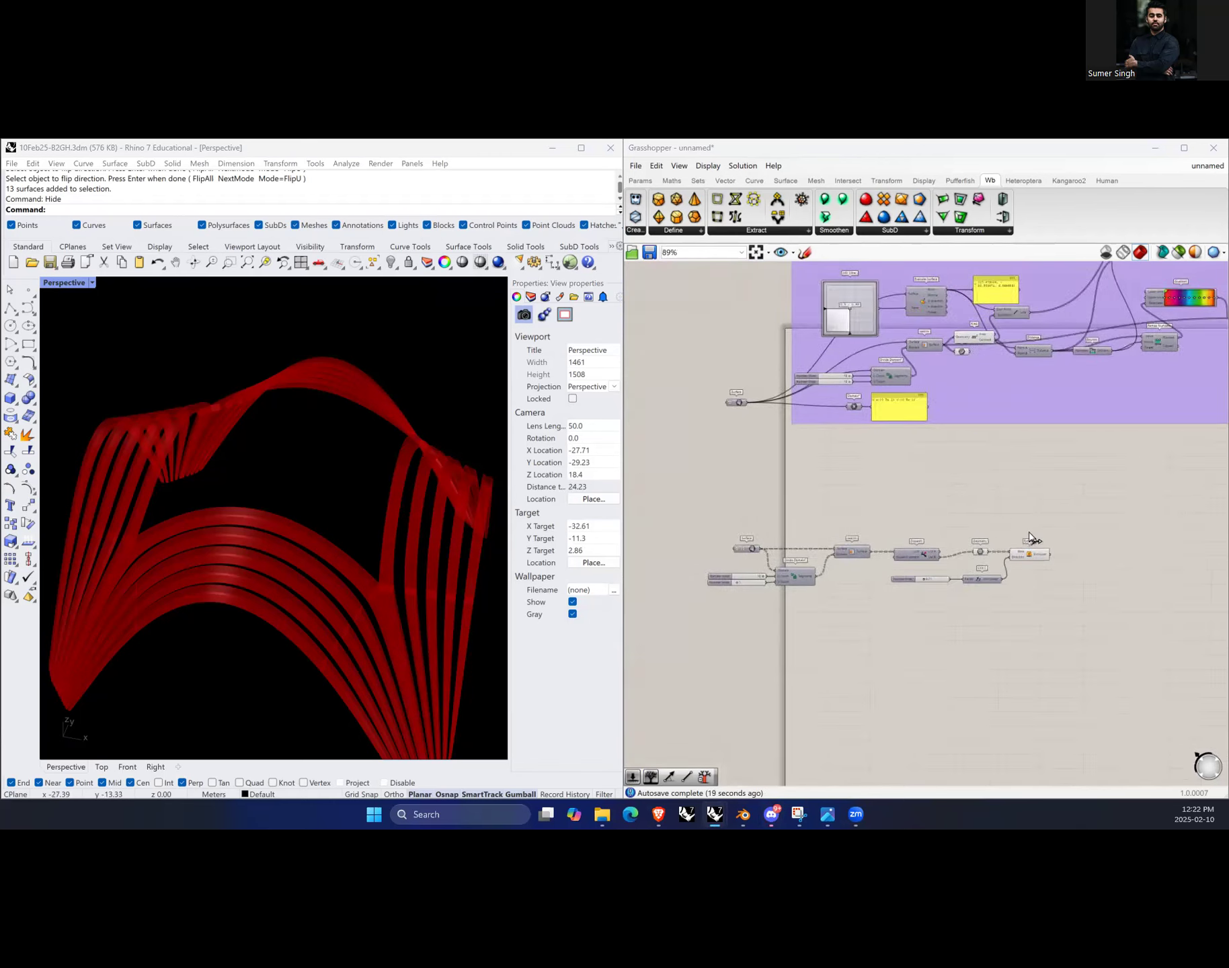
scroll(884, 602, "up", 3)
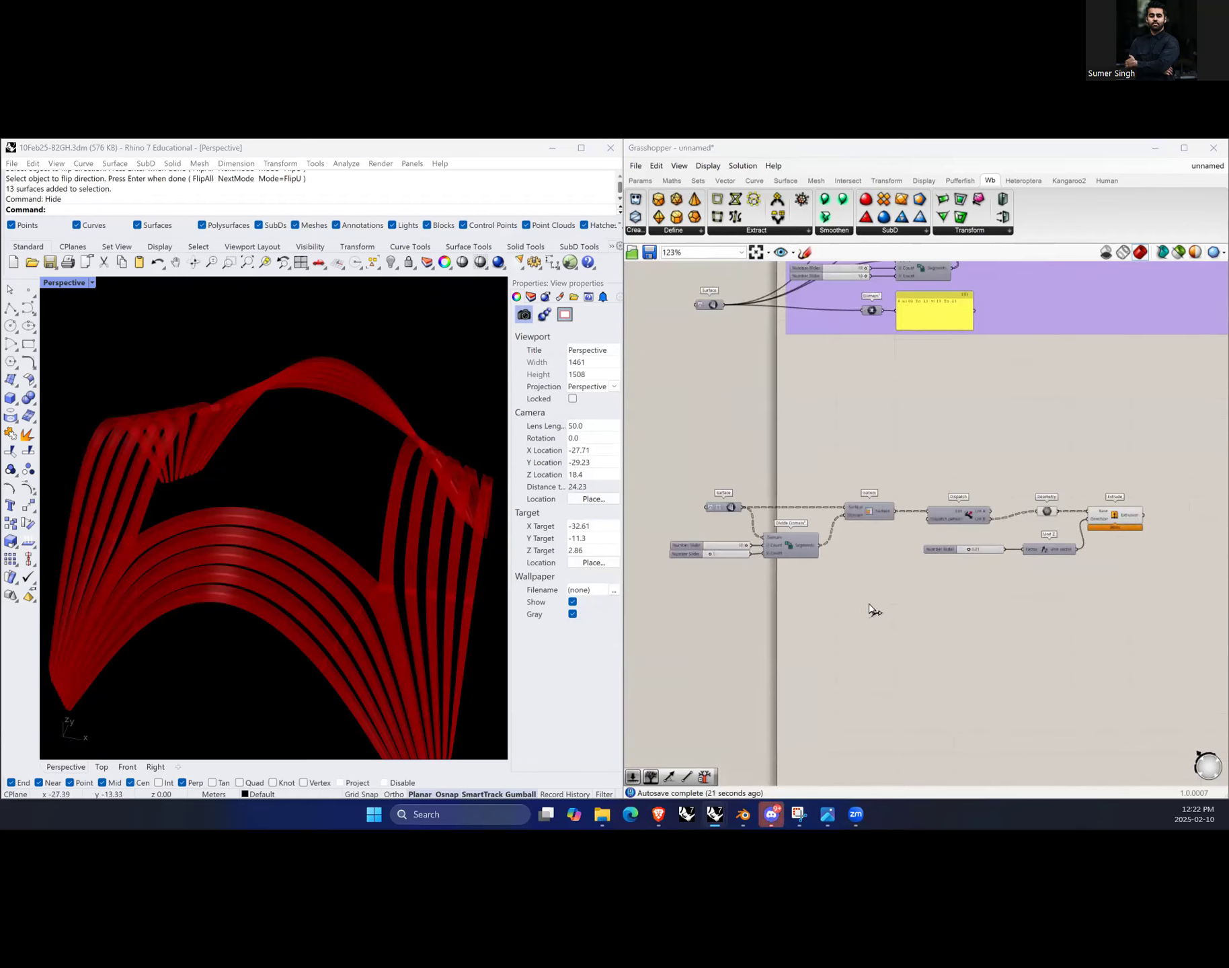
left_click_drag(889, 580, 666, 471)
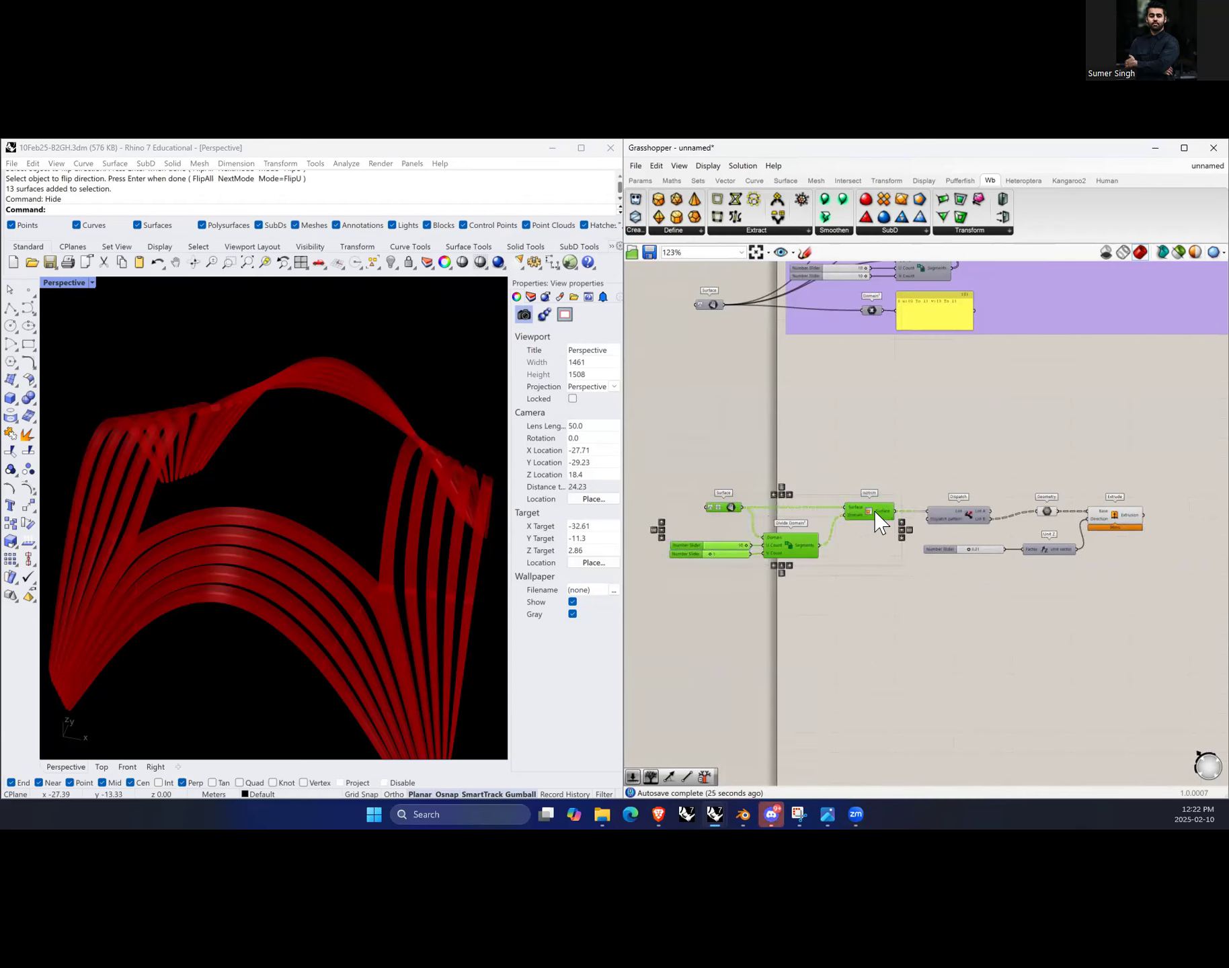
left_click_drag(877, 517, 885, 639, "alt")
left_click(935, 678)
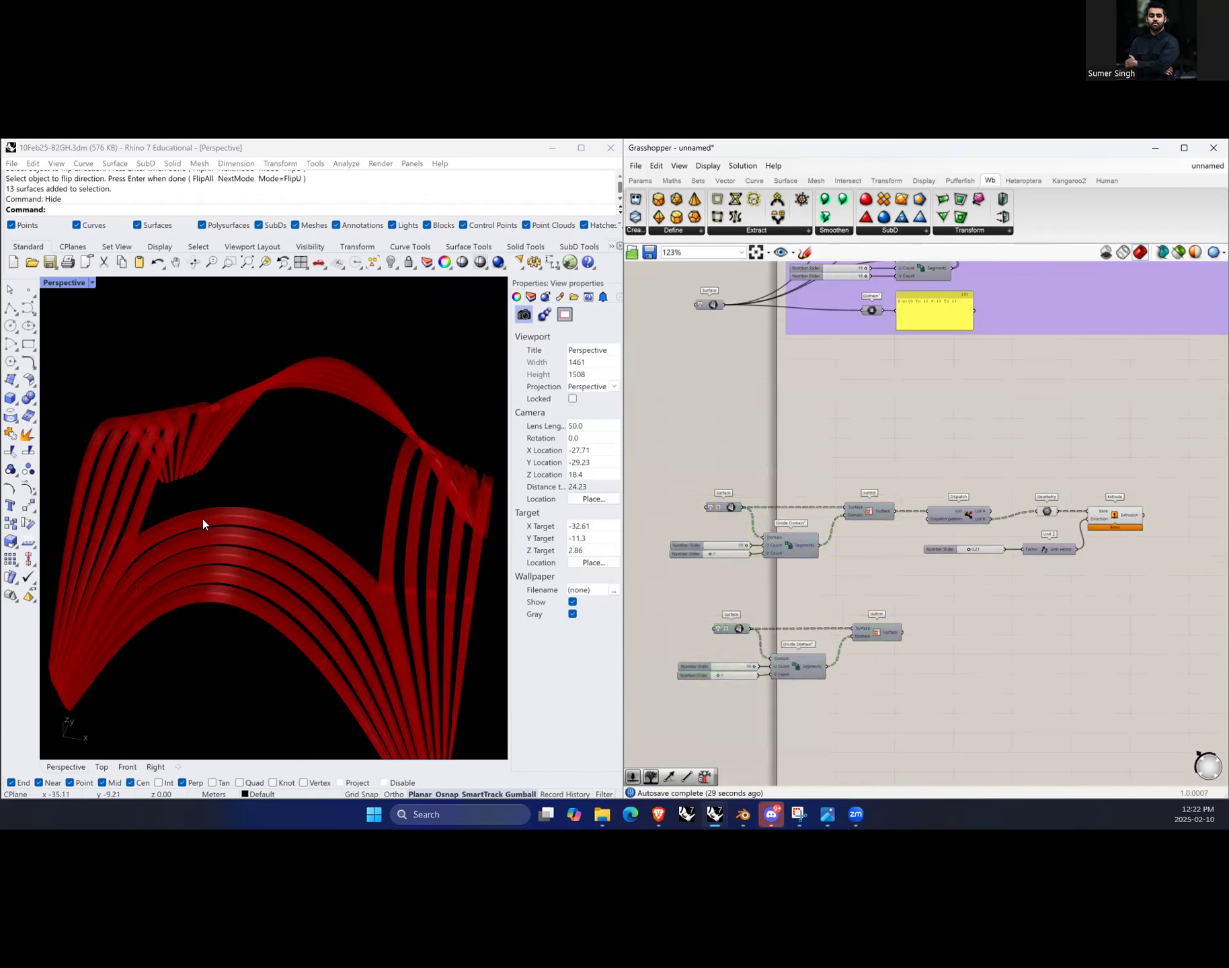
Step: Show the hidden Rhino surfaces again
right_click_drag(257, 478, 304, 499)
type("Show")
key("Return")
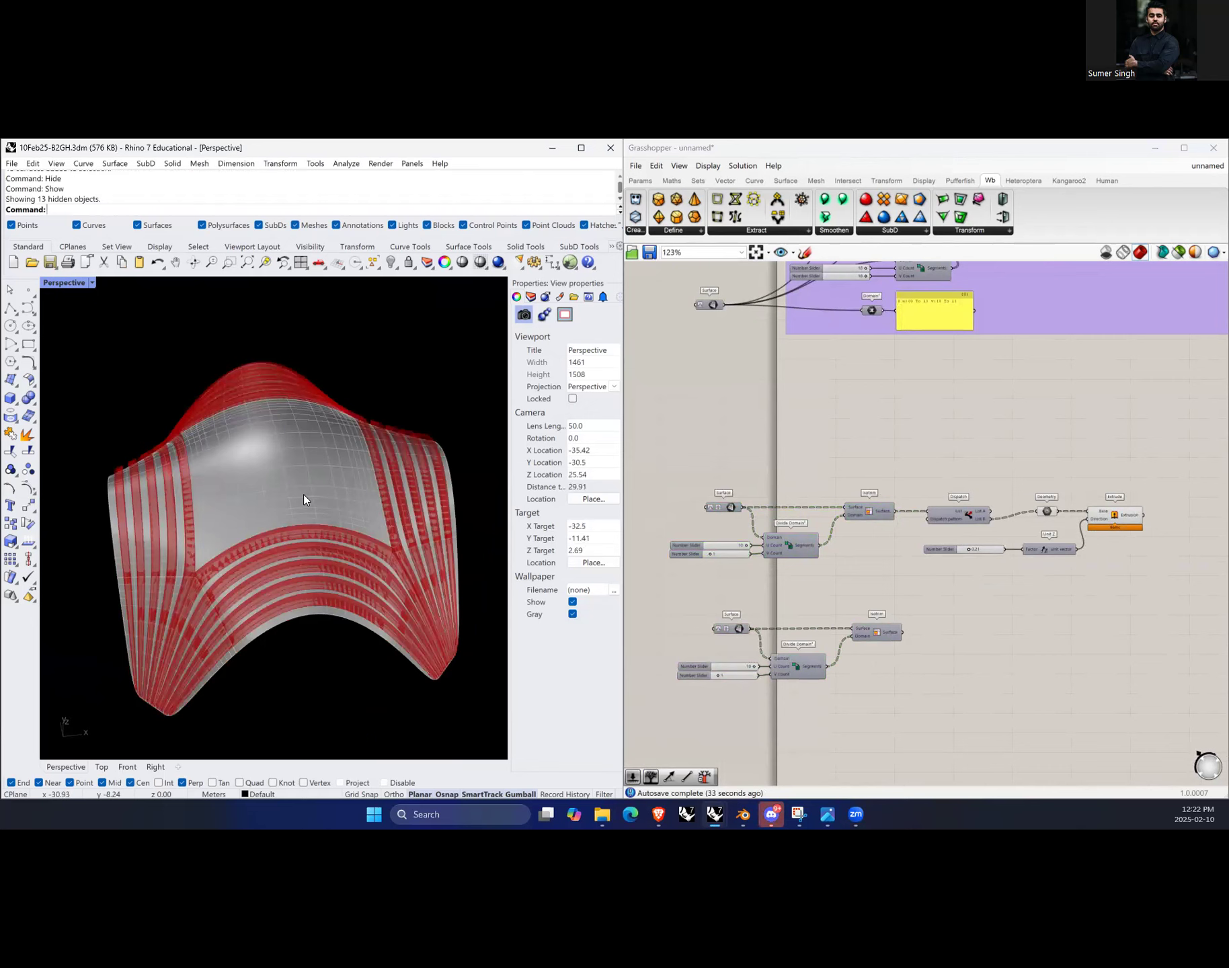
Step: Set the duplicated Surface parameter to reference the top central surface of the form
scroll(730, 659, "up", 4)
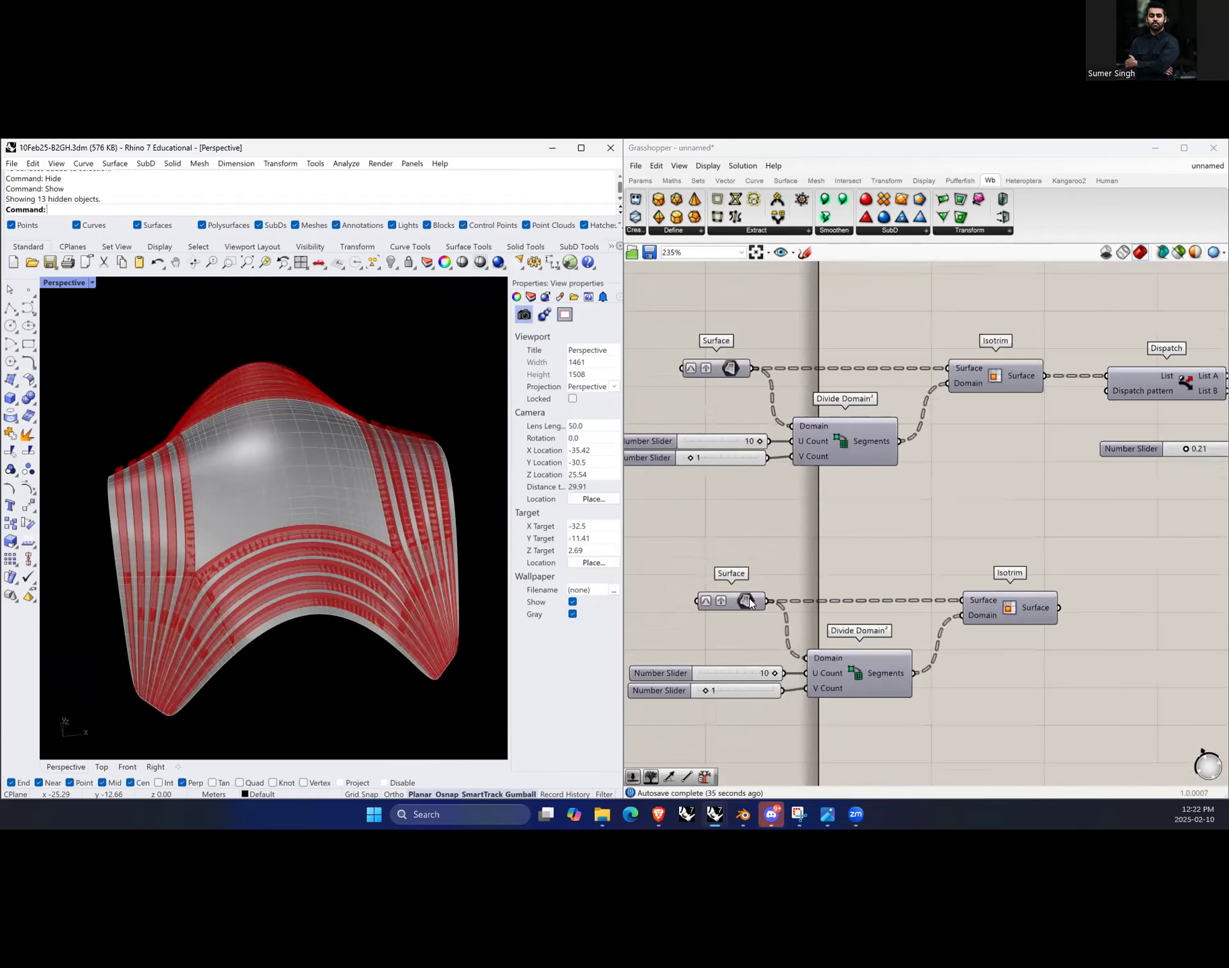
right_click(746, 605)
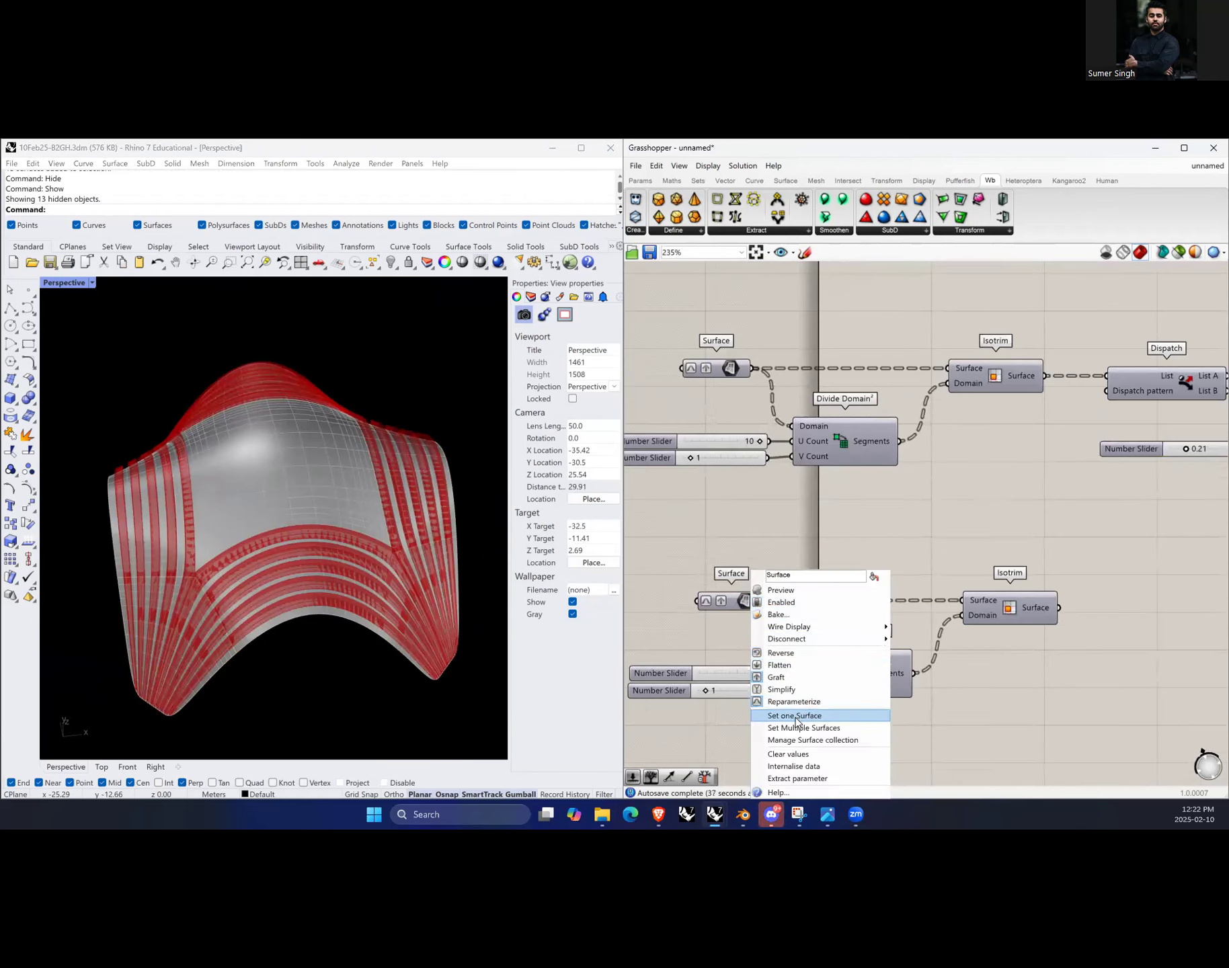
left_click(838, 717)
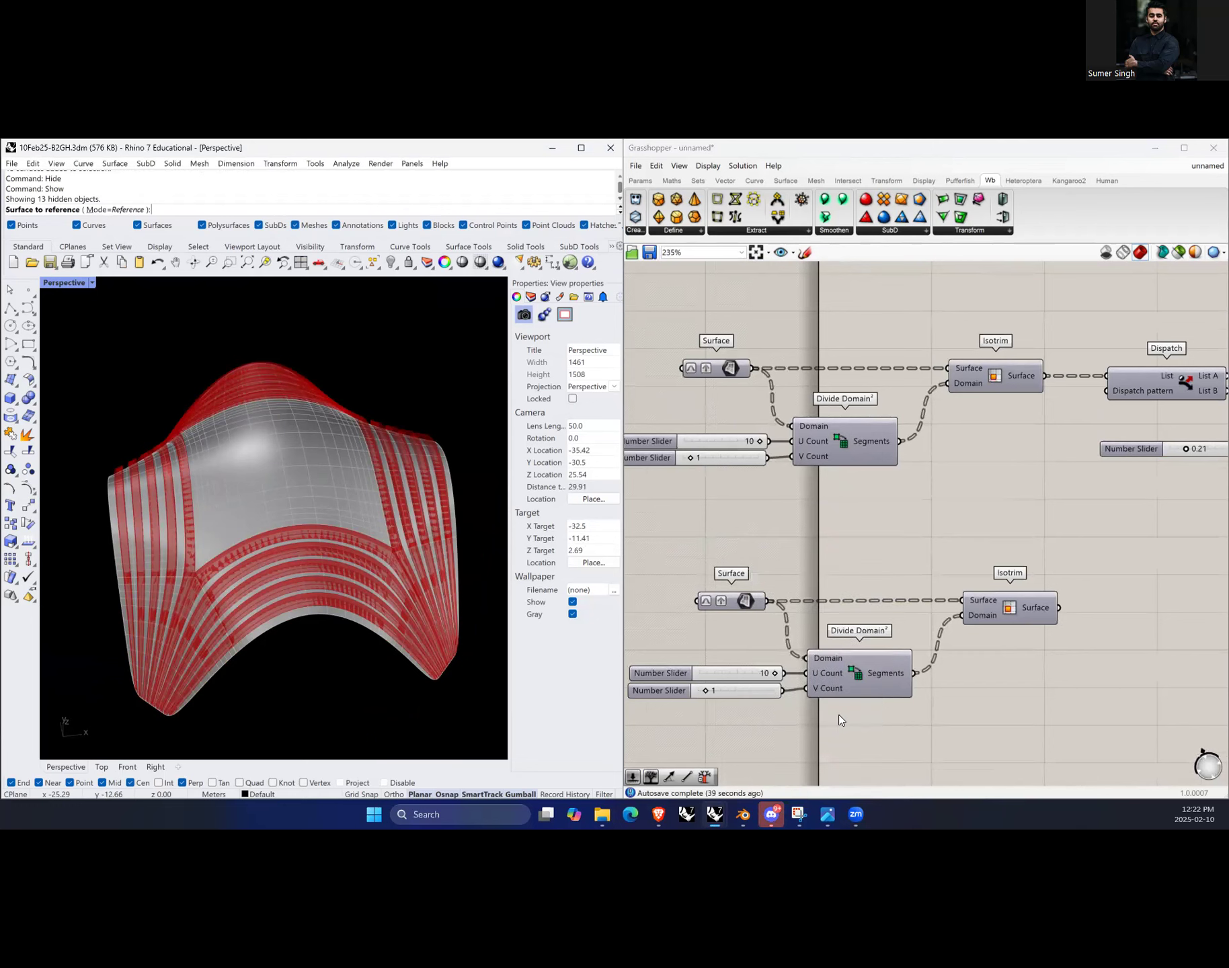
left_click(298, 470)
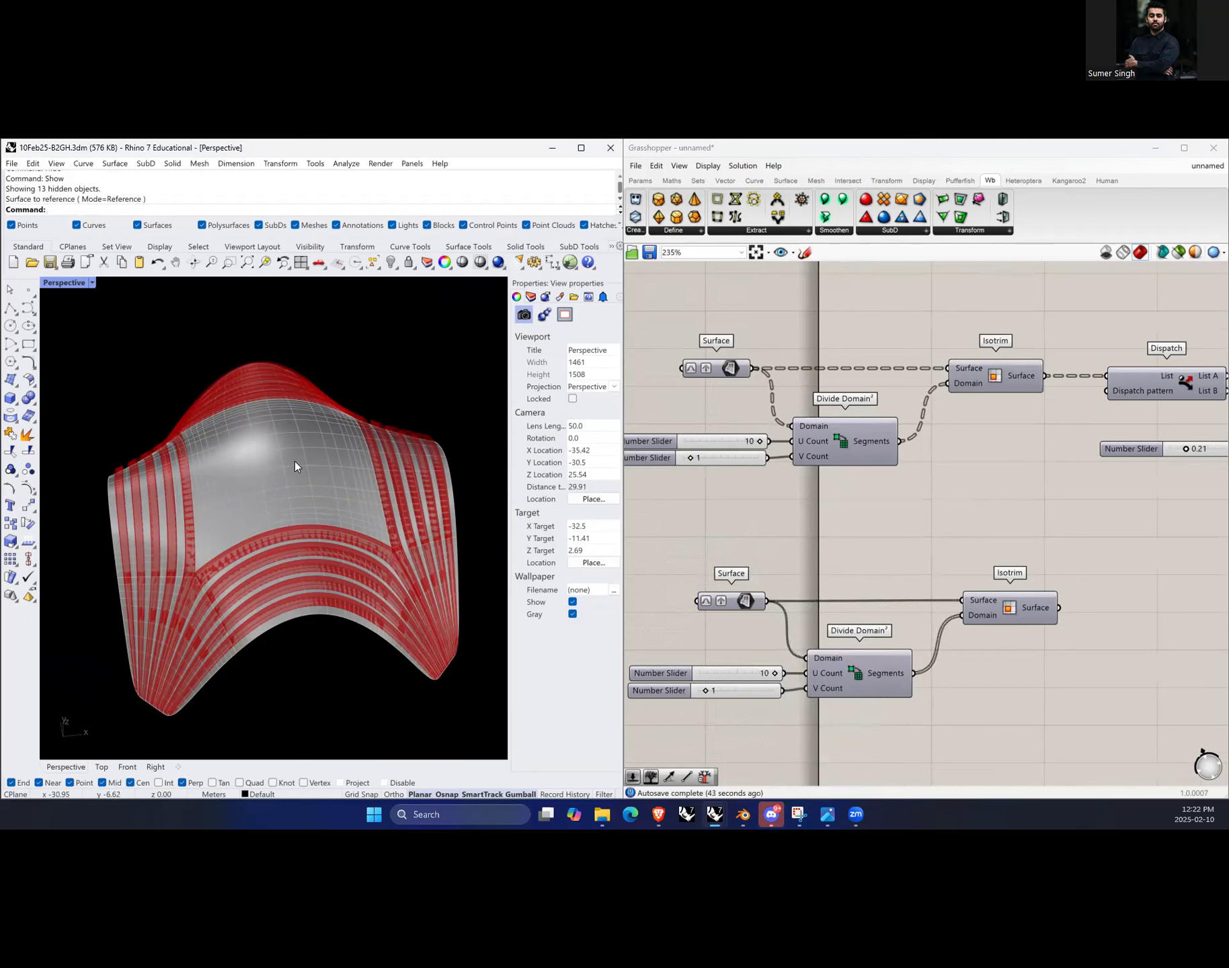
Step: Hide the original 13 Rhino surfaces of the form
scroll(695, 597, "down", 2)
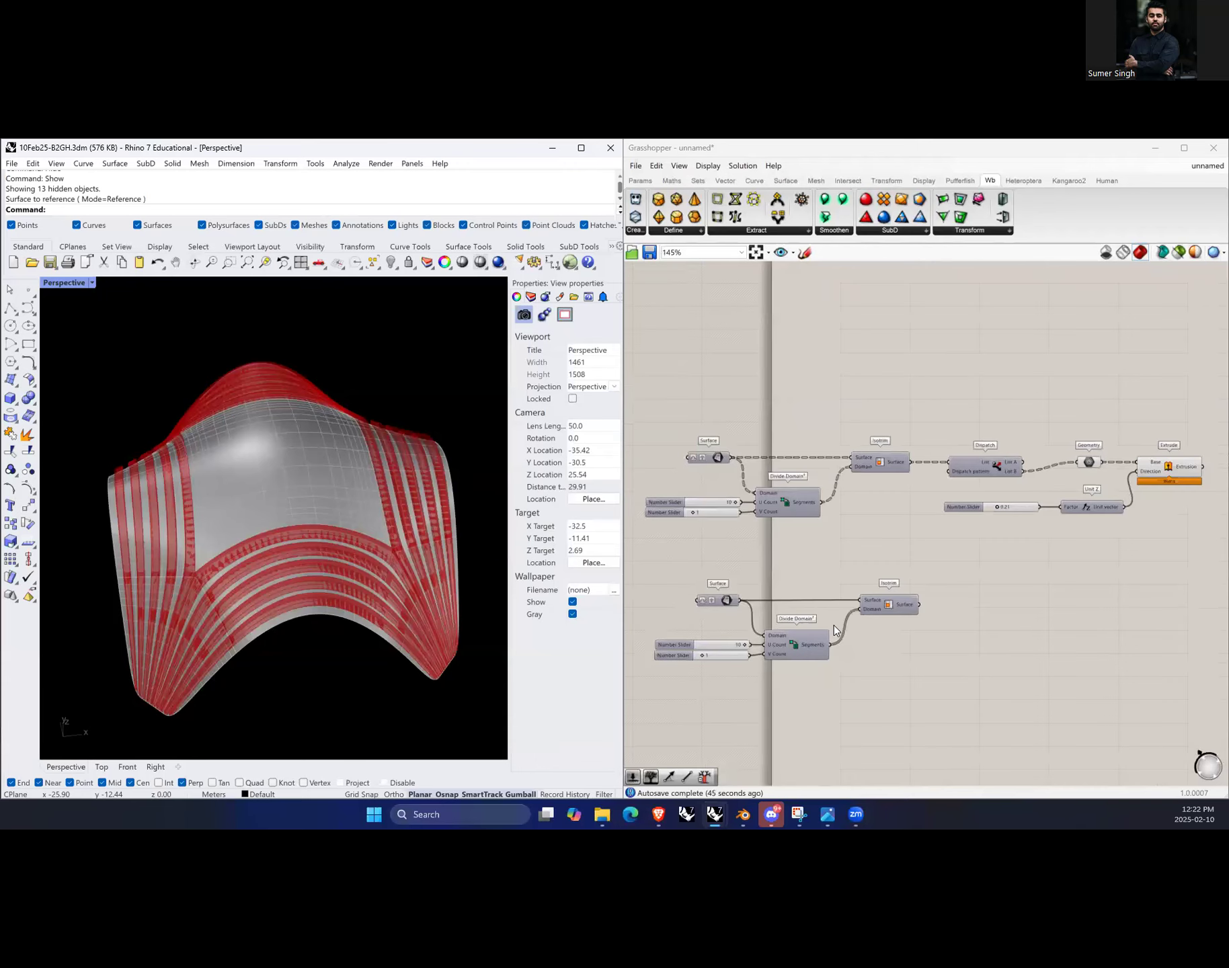
scroll(355, 594, "down", 3)
left_click_drag(156, 401, 442, 686)
type("hide")
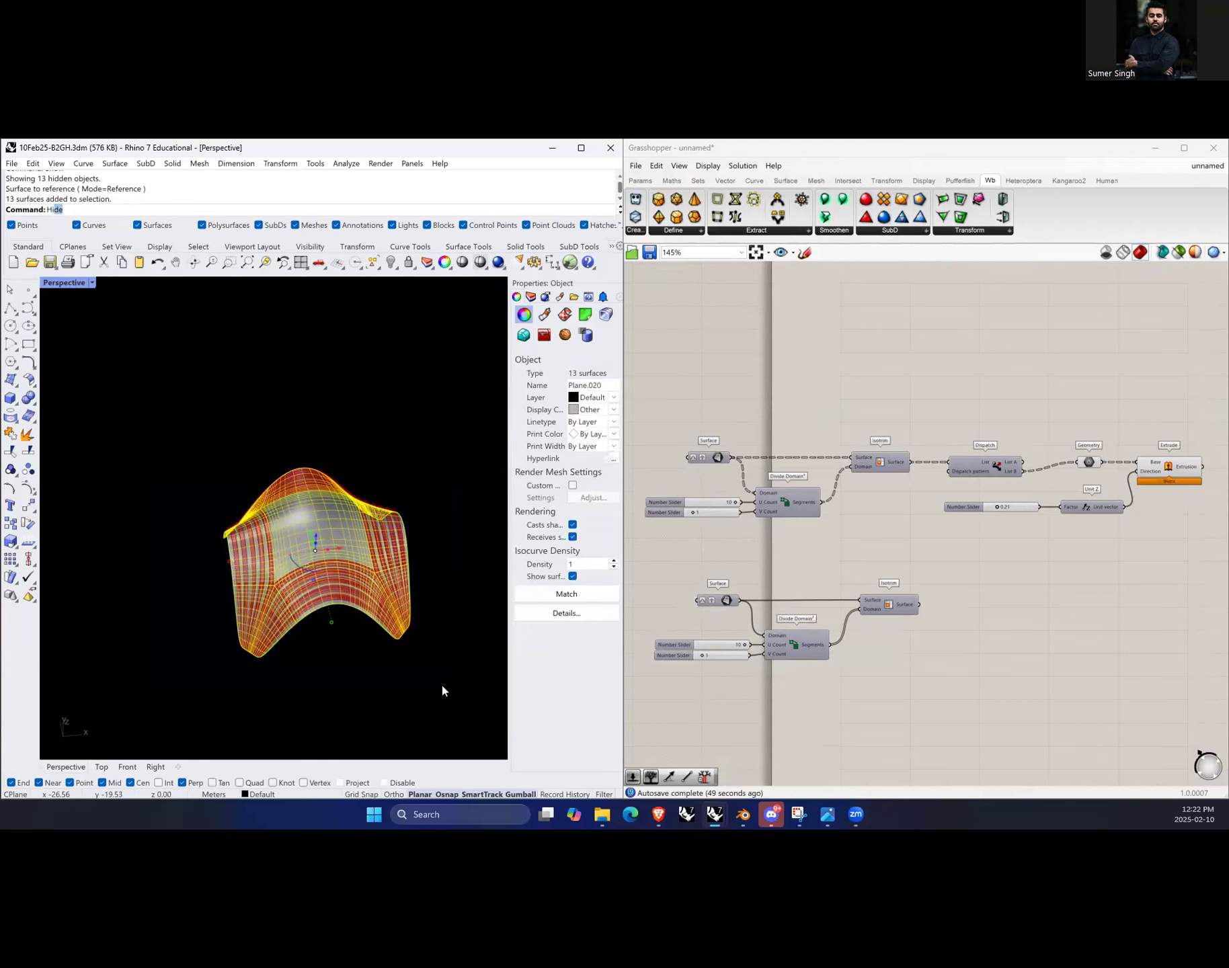
key("Return")
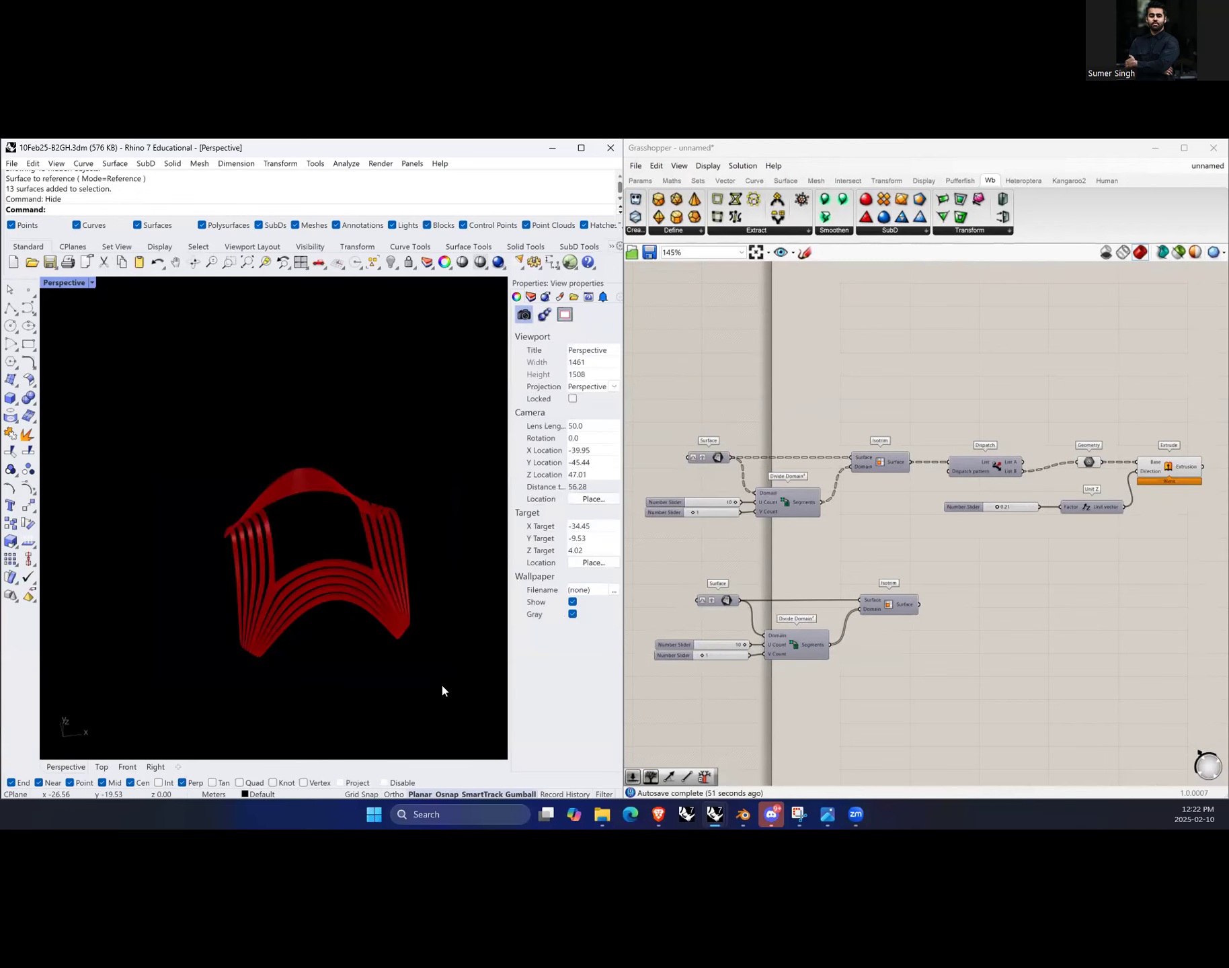
Step: Turn on the preview for the duplicated Isotrim component
left_click(918, 679)
left_click(903, 609)
right_click(956, 570)
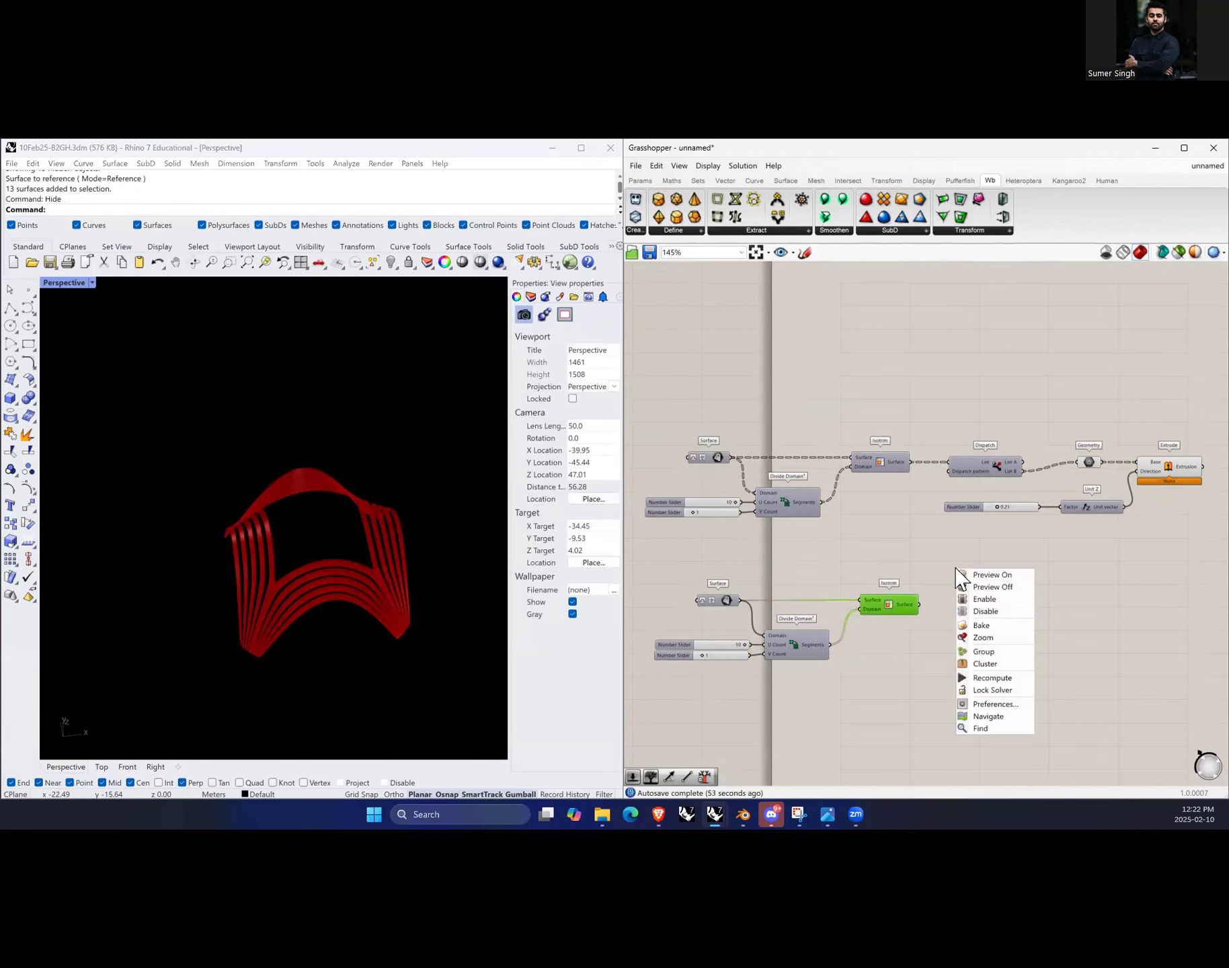
left_click(983, 576)
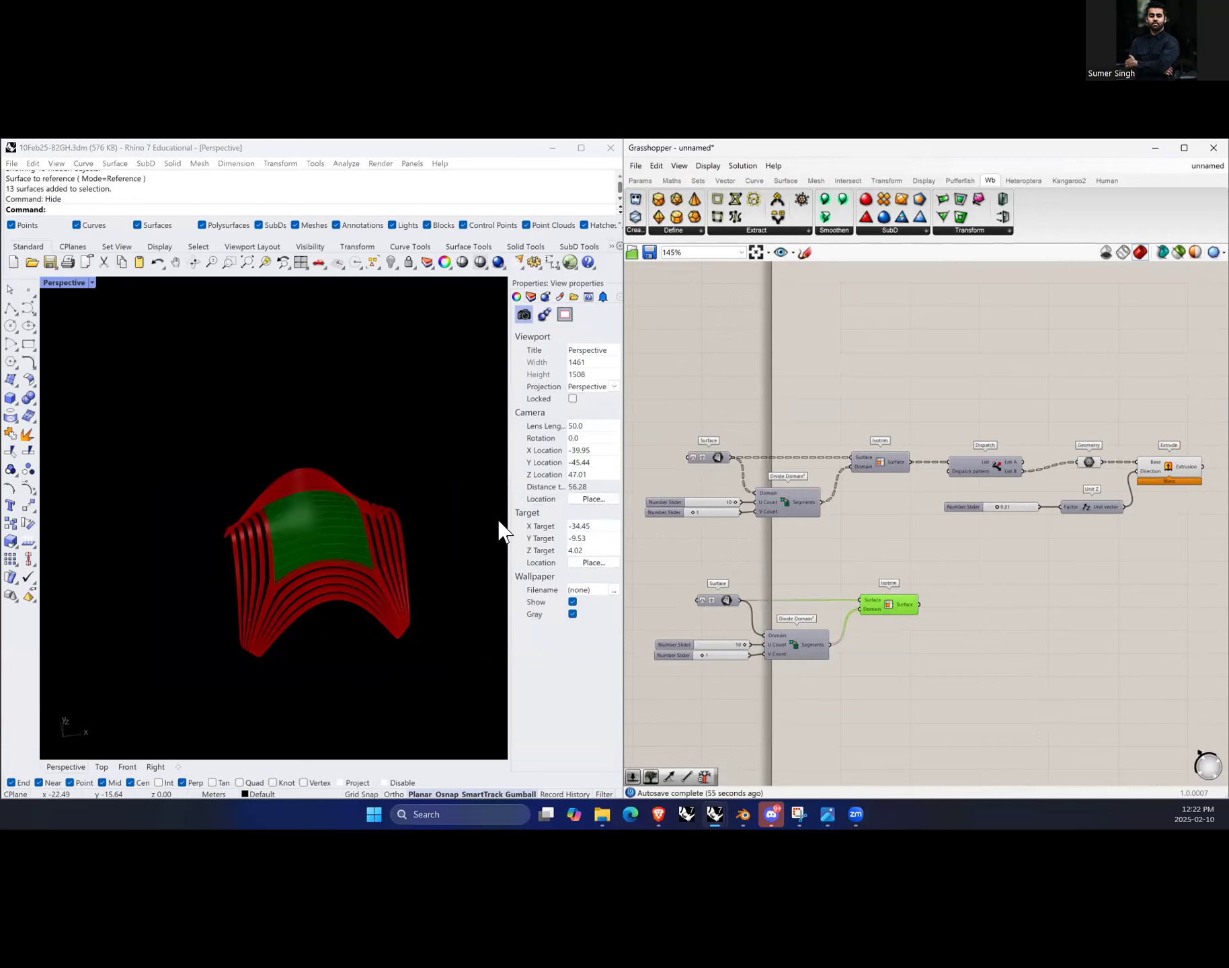
Step: Orbit and zoom the viewport to examine the previewed central surface among the extruded strips
scroll(336, 534, "up", 8)
mouse_move(340, 539)
right_mouse_down()
mouse_move(345, 593)
mouse_move(344, 570)
right_mouse_up()
scroll(228, 599, "down", 4)
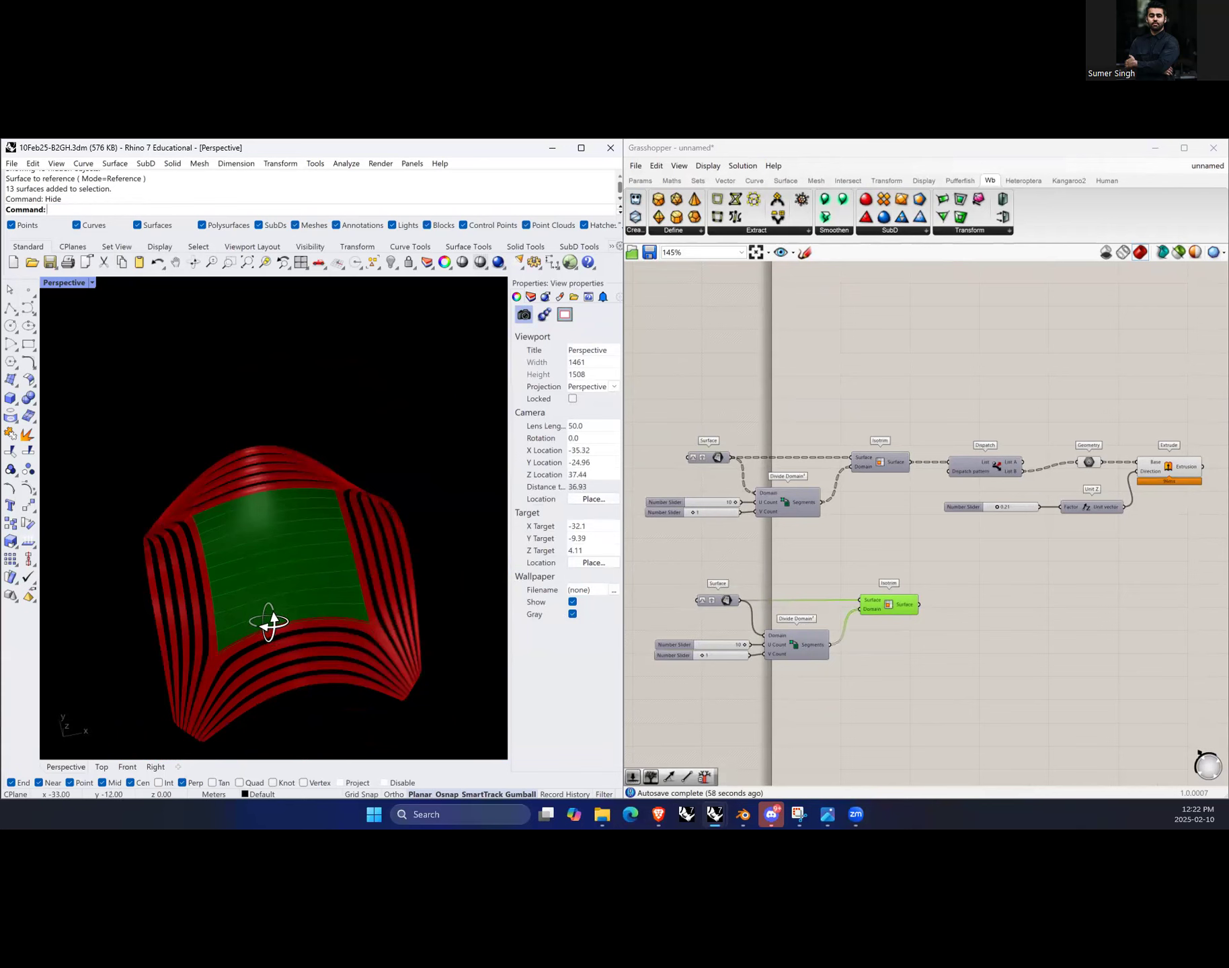
right_click_drag(269, 622, 280, 604)
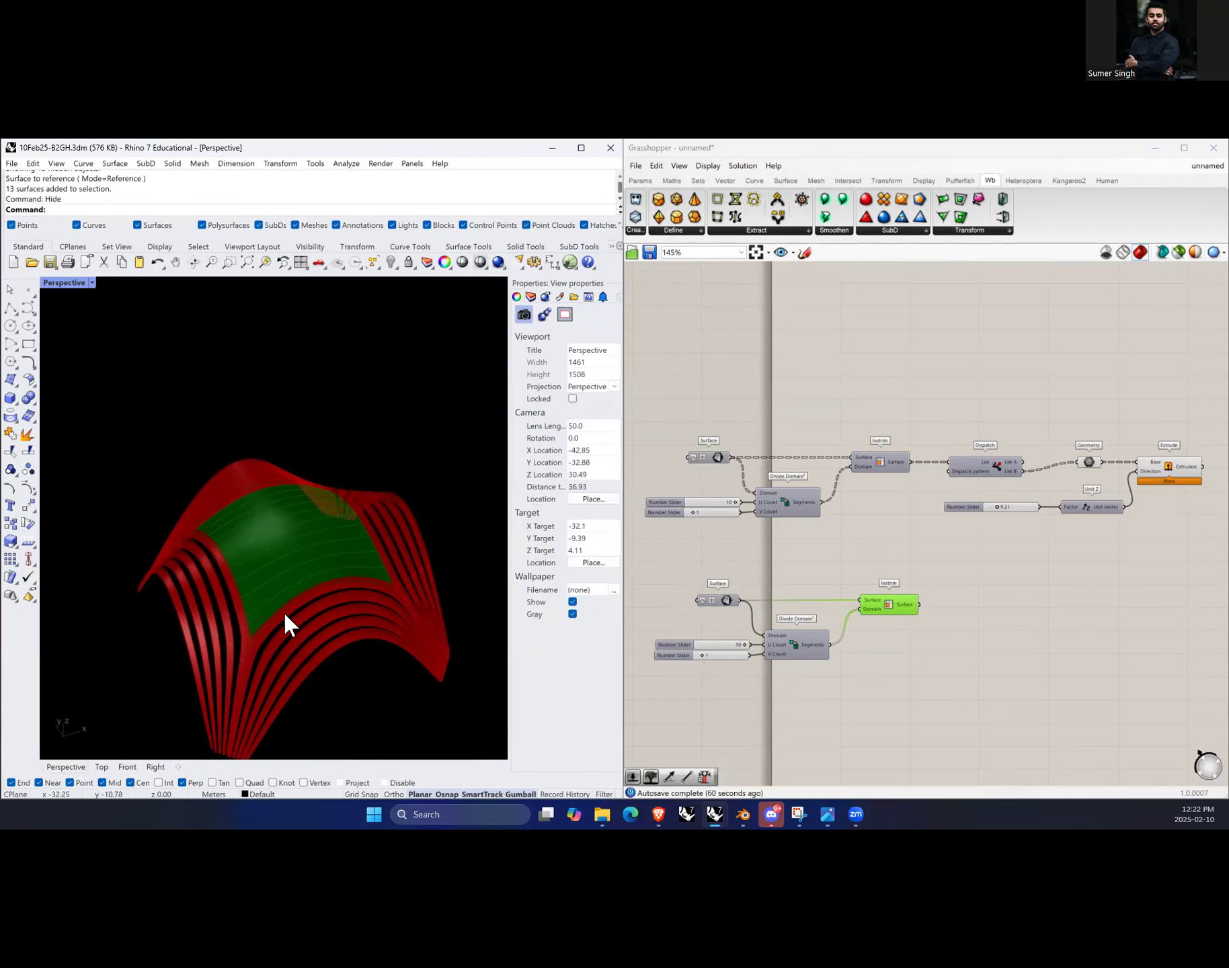
scroll(289, 608, "down", 2)
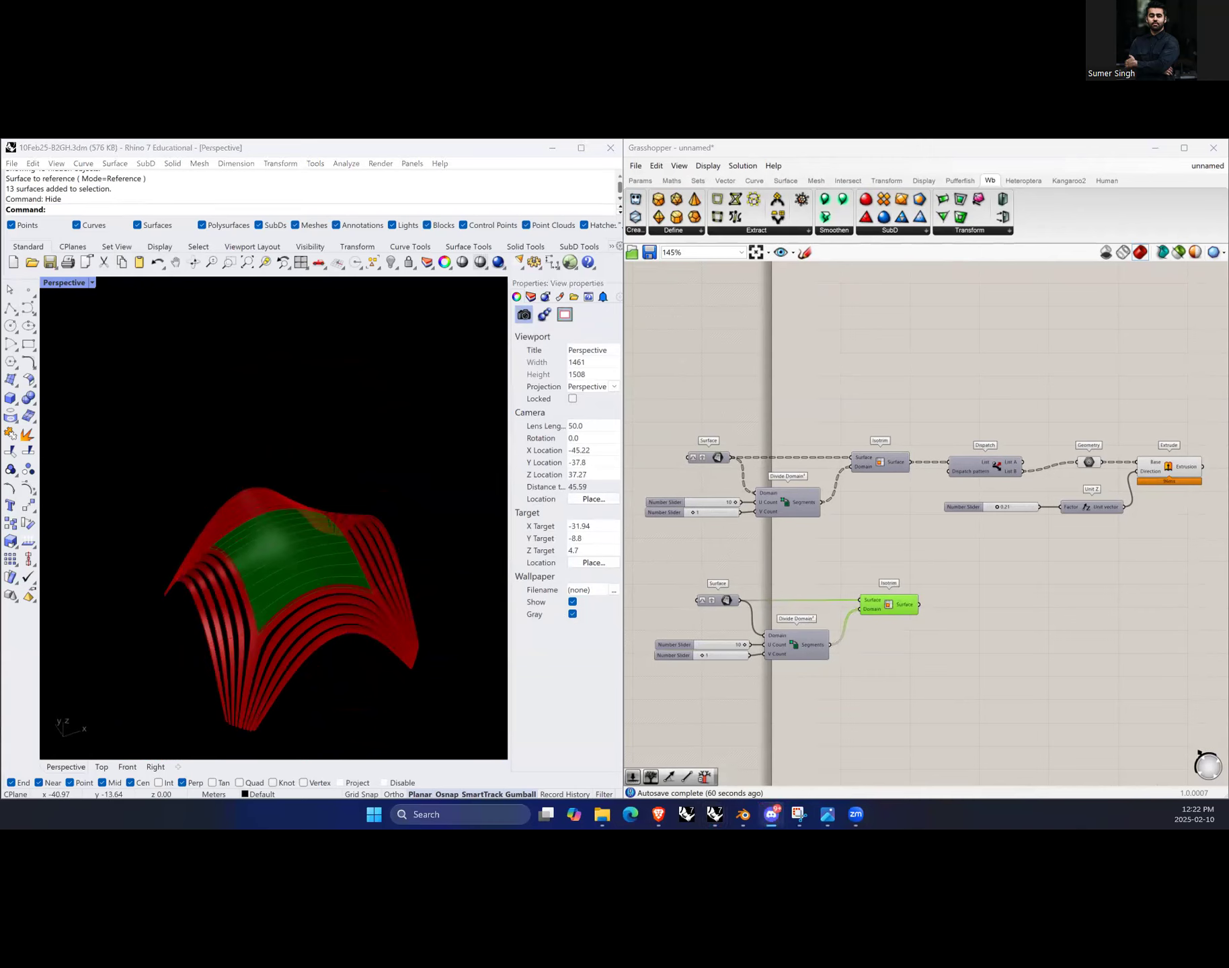
left_click(420, 763)
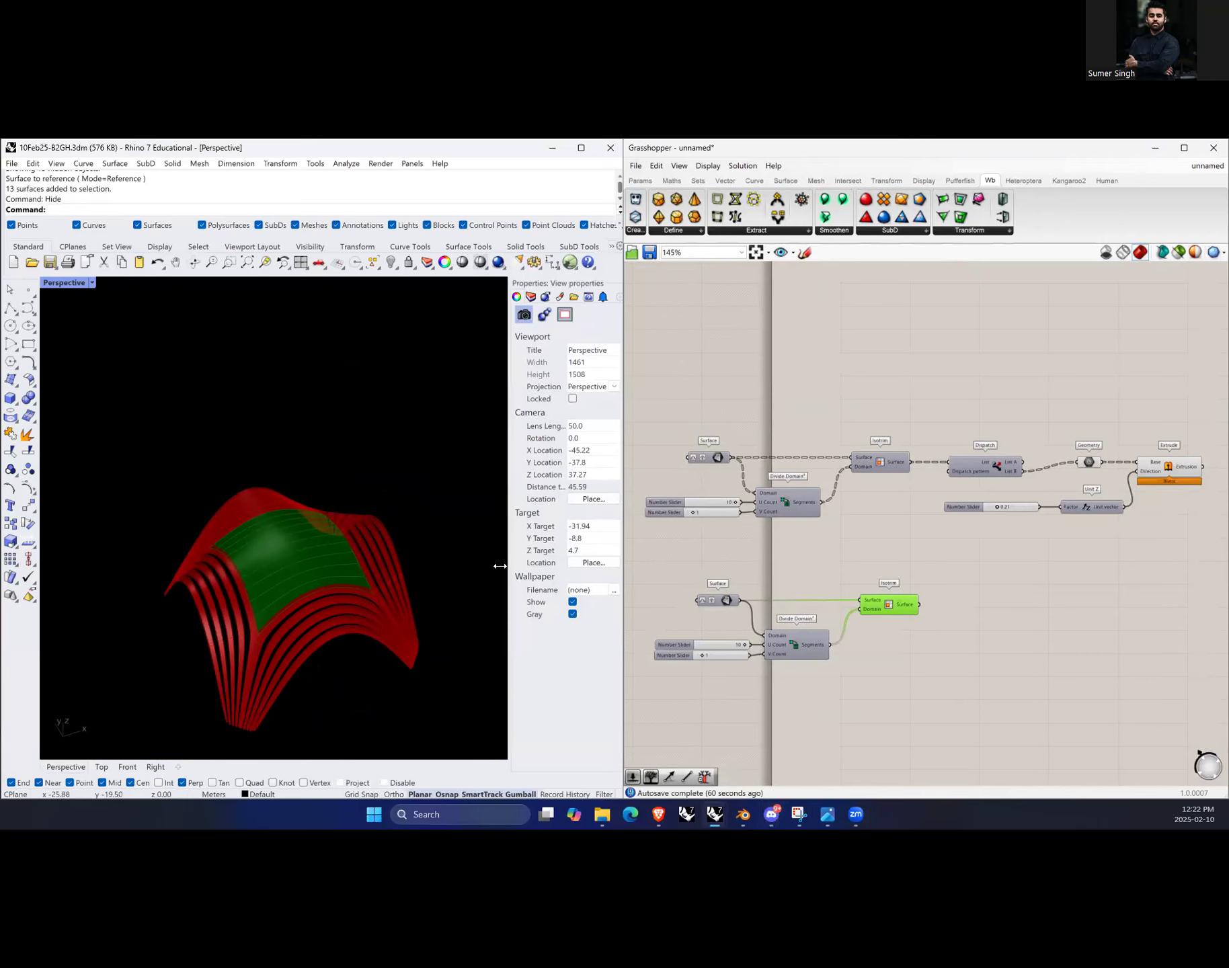
left_click(1071, 702)
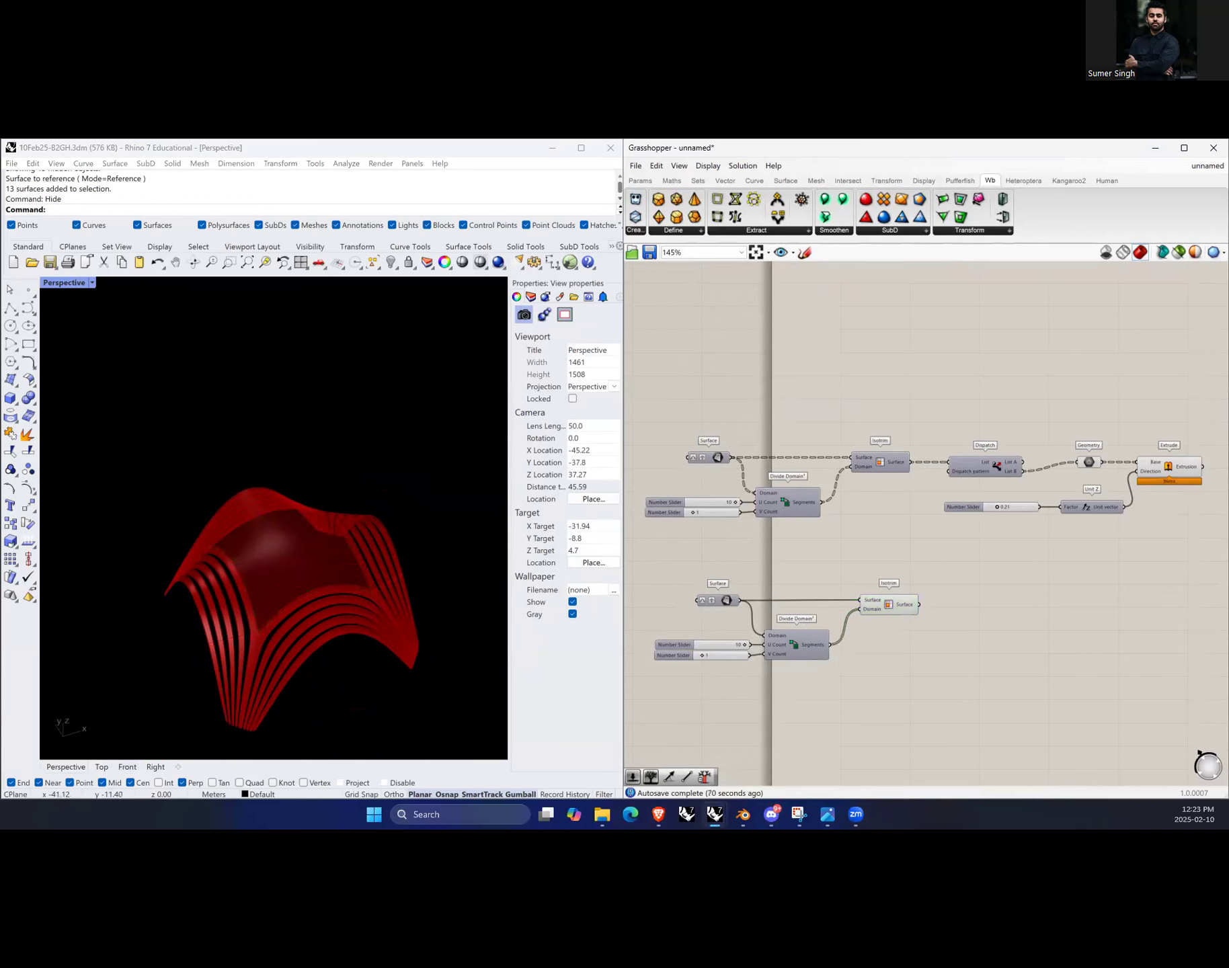
Step: Add an Evaluate Surface component and feed it the duplicated Isotrim's surfaces
scroll(315, 574, "up", 6)
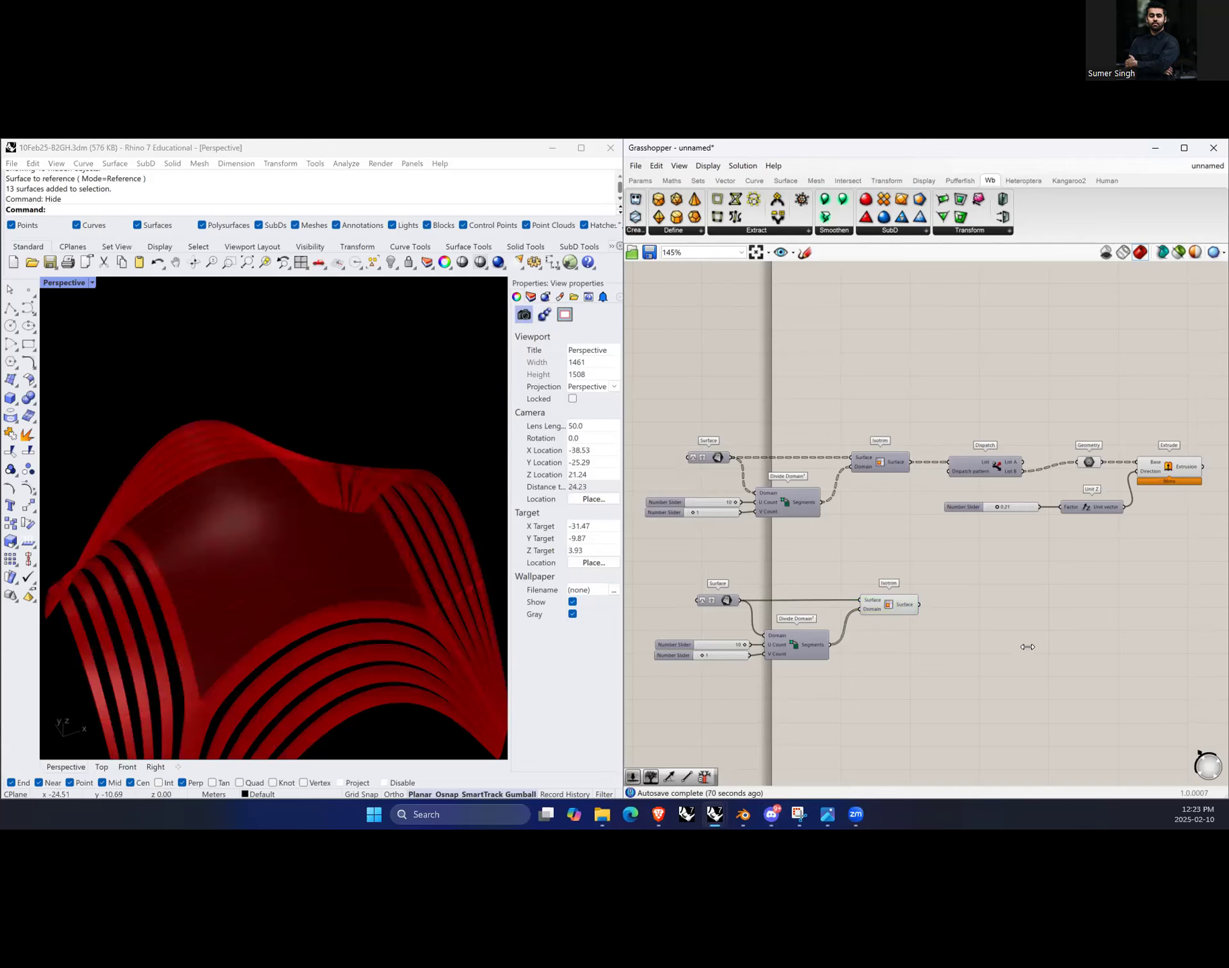
double_click(1029, 647)
type("evalua")
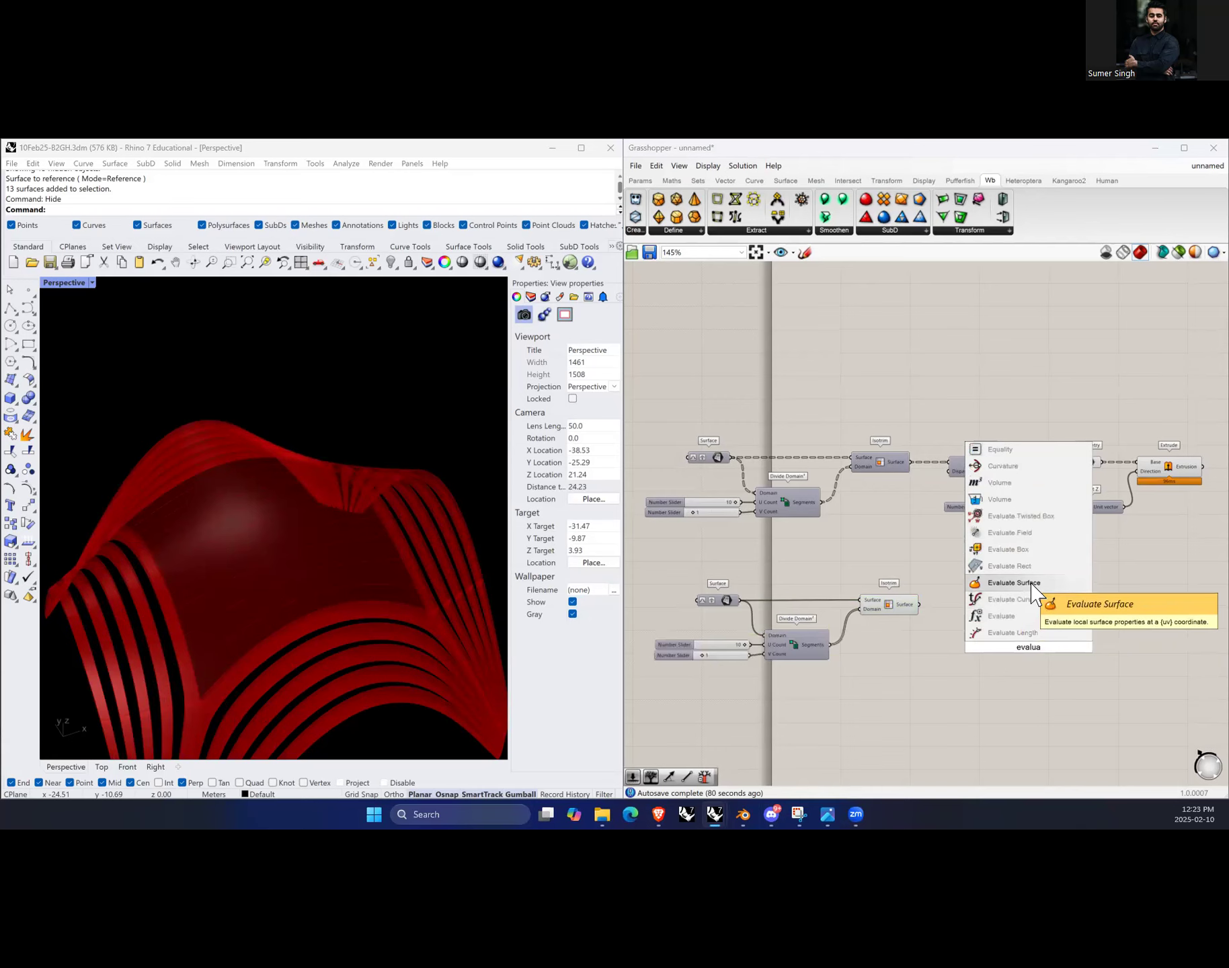
left_click(1012, 583)
left_click_drag(1033, 642, 931, 674)
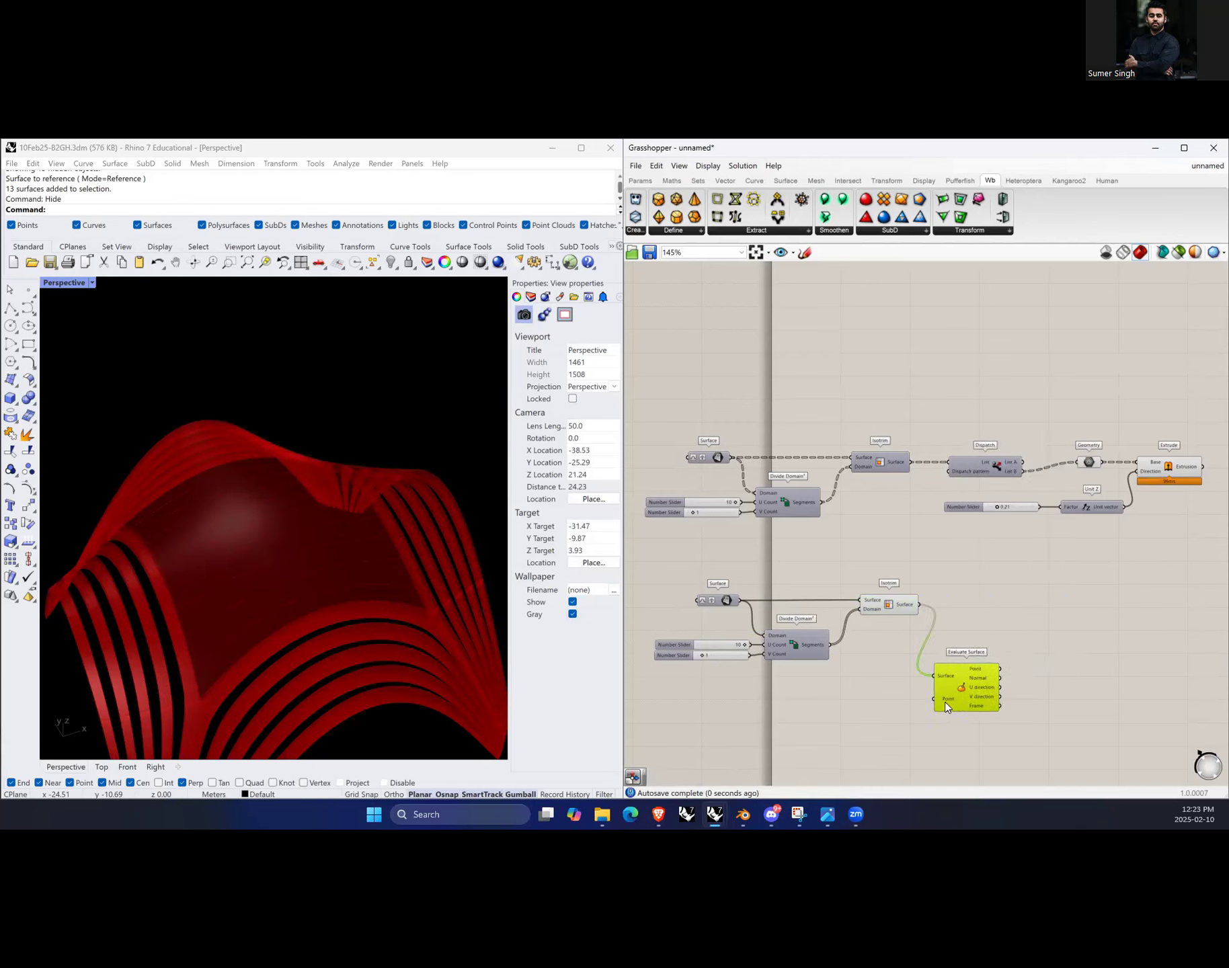
Step: Add an MD Slider and connect it to the Evaluate Surface point input
scroll(961, 685, "down", 3)
scroll(927, 724, "up", 3)
left_click(914, 702)
right_click(913, 702)
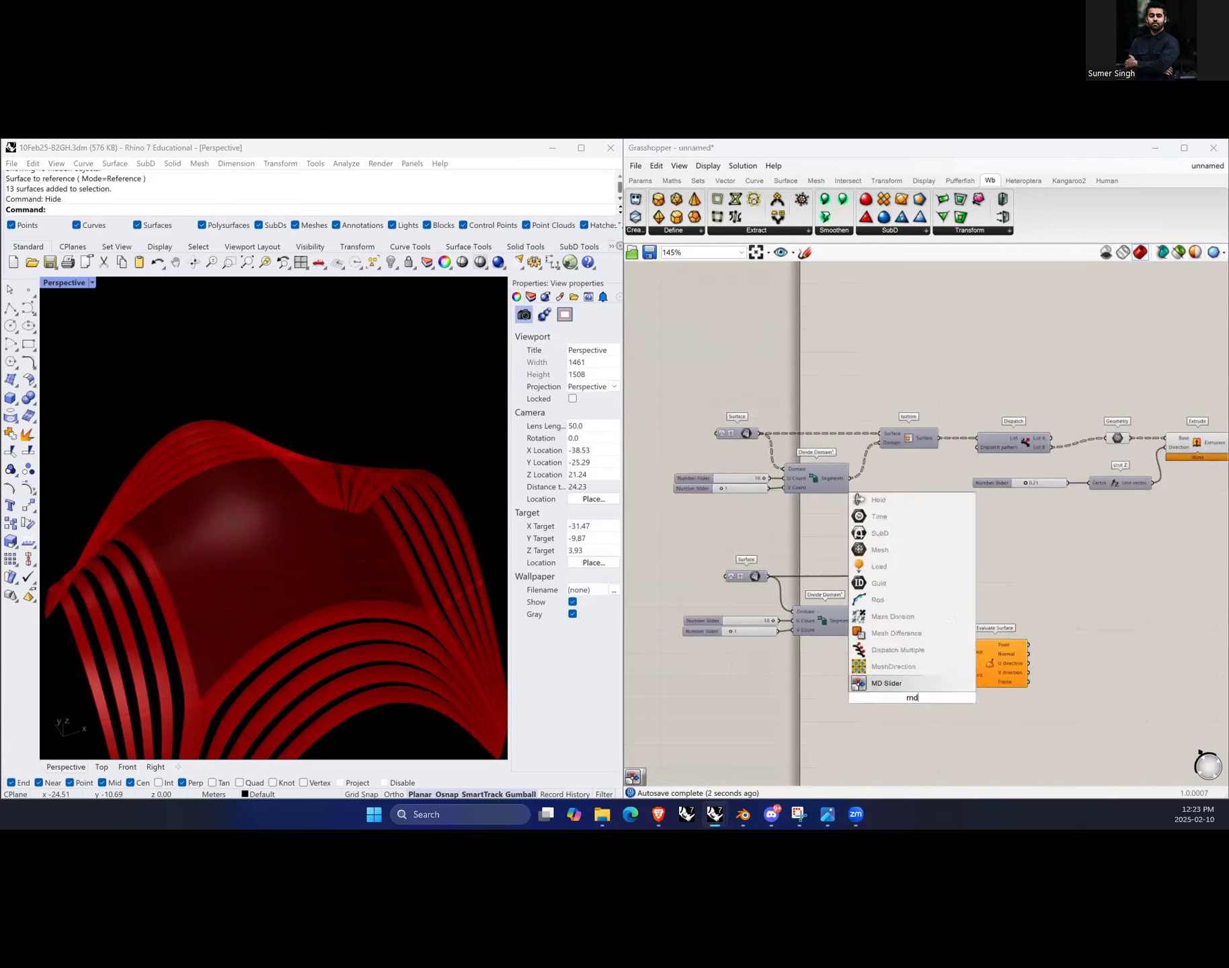
left_click(883, 682)
left_click_drag(917, 697, 963, 675)
left_click(996, 664)
Step: Add an Area component and connect the duplicated Isotrim's surfaces to its geometry input
scroll(368, 531, "down", 4)
right_click_drag(356, 504, 274, 504)
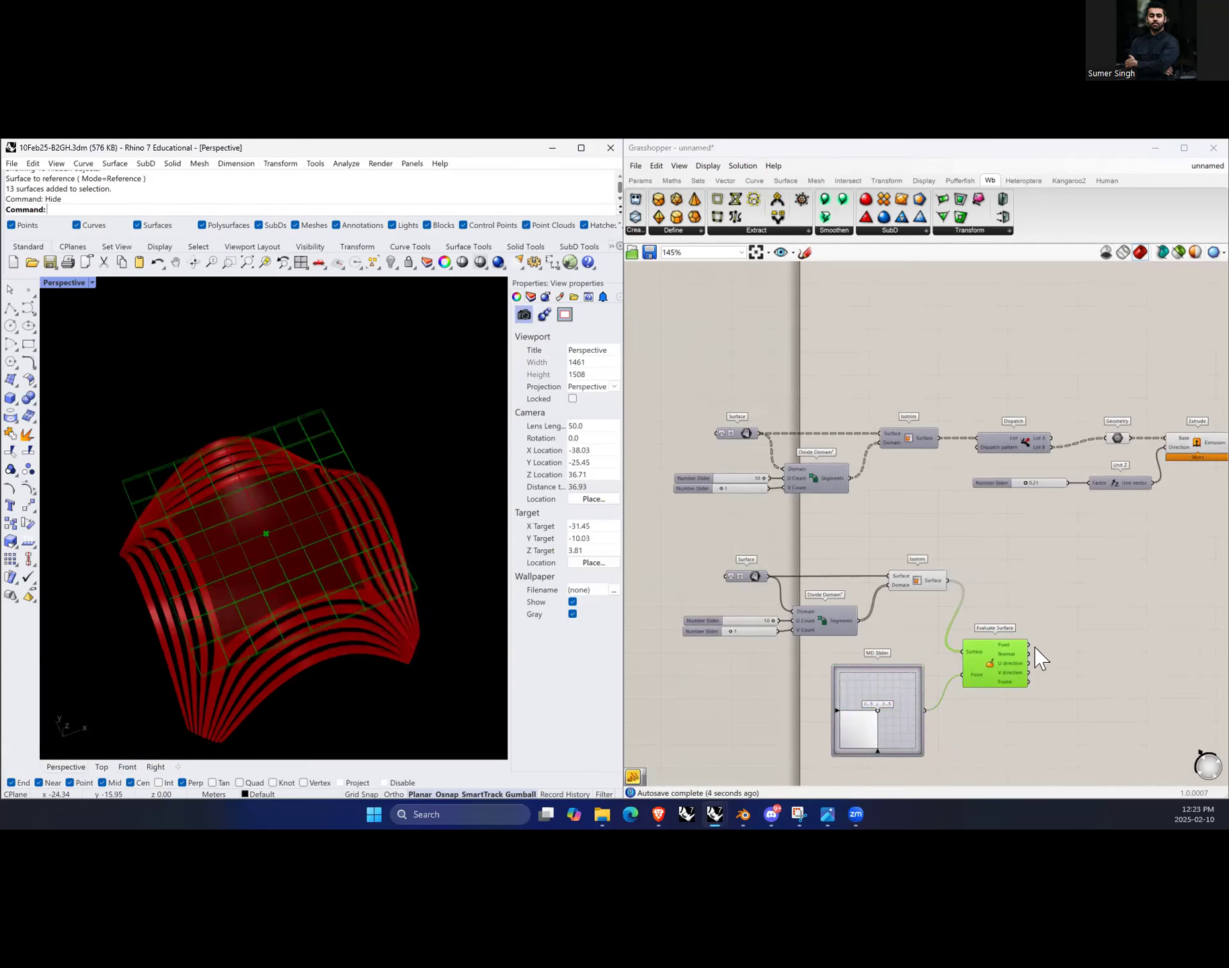
scroll(1037, 660, "down", 2)
scroll(1049, 663, "up", 3)
double_click(1010, 568)
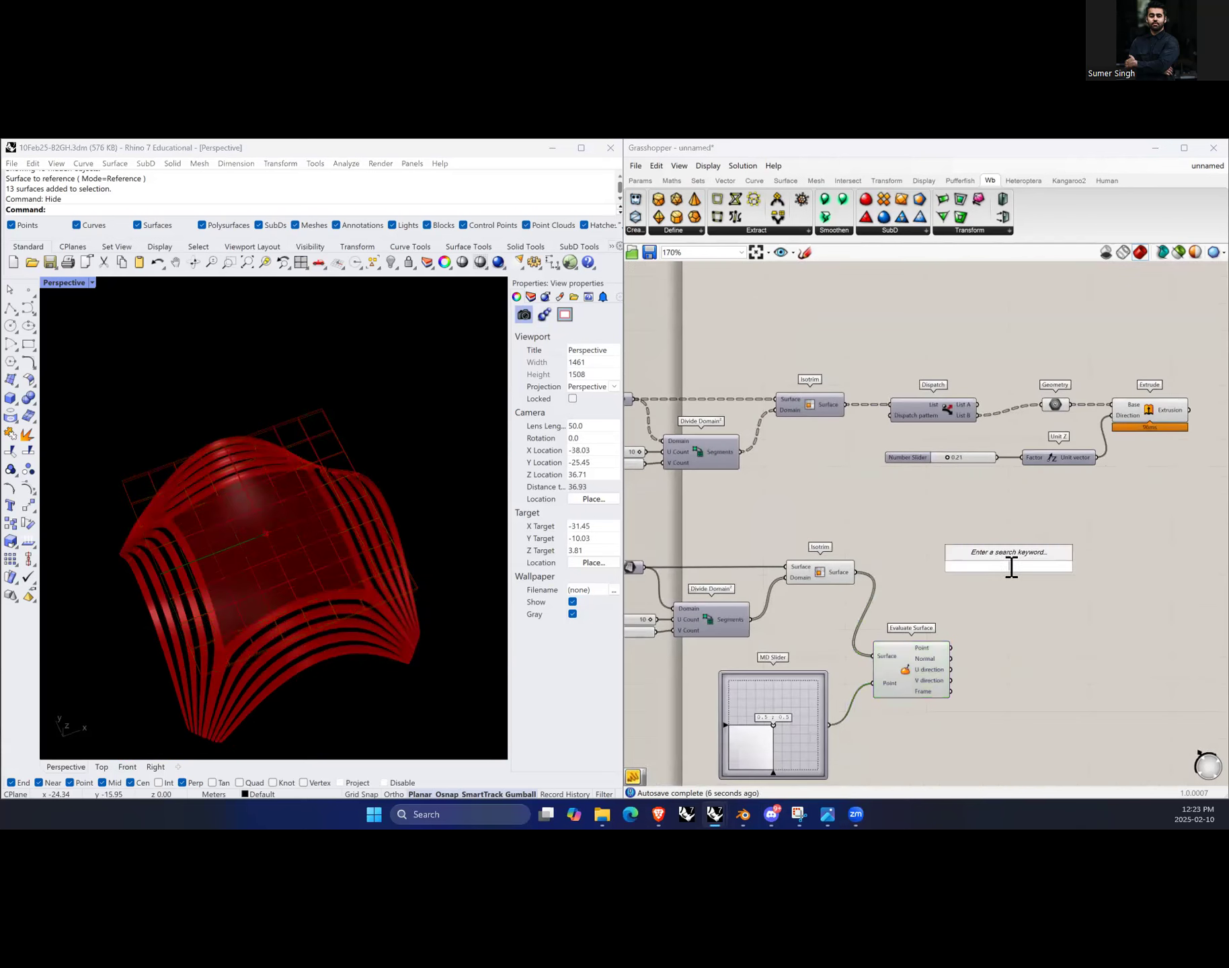
type("area")
key("Return")
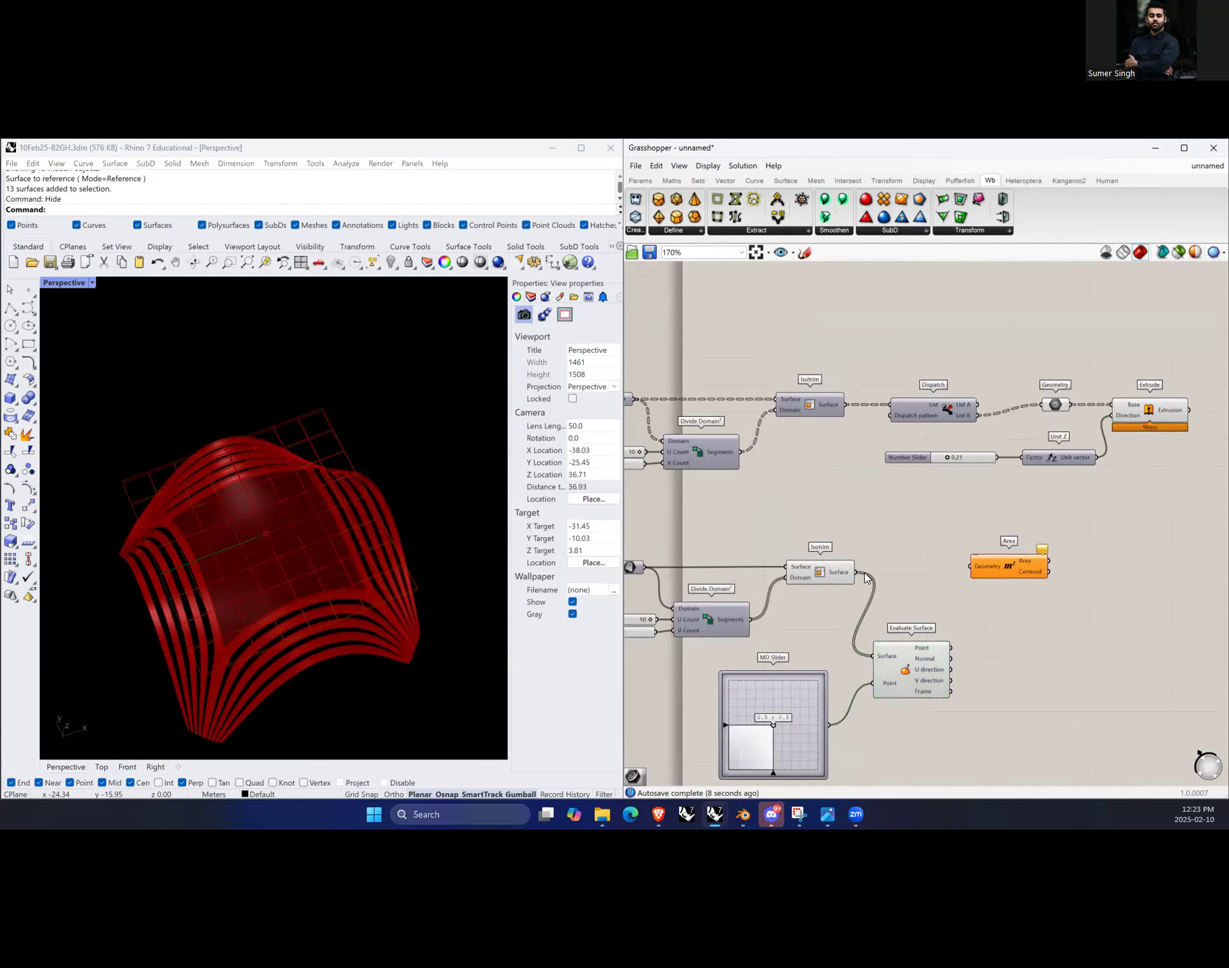
left_click_drag(859, 572, 968, 571)
Step: Add a Distance component measuring from the evaluated surface point to each Area centroid
scroll(818, 612, "down", 3)
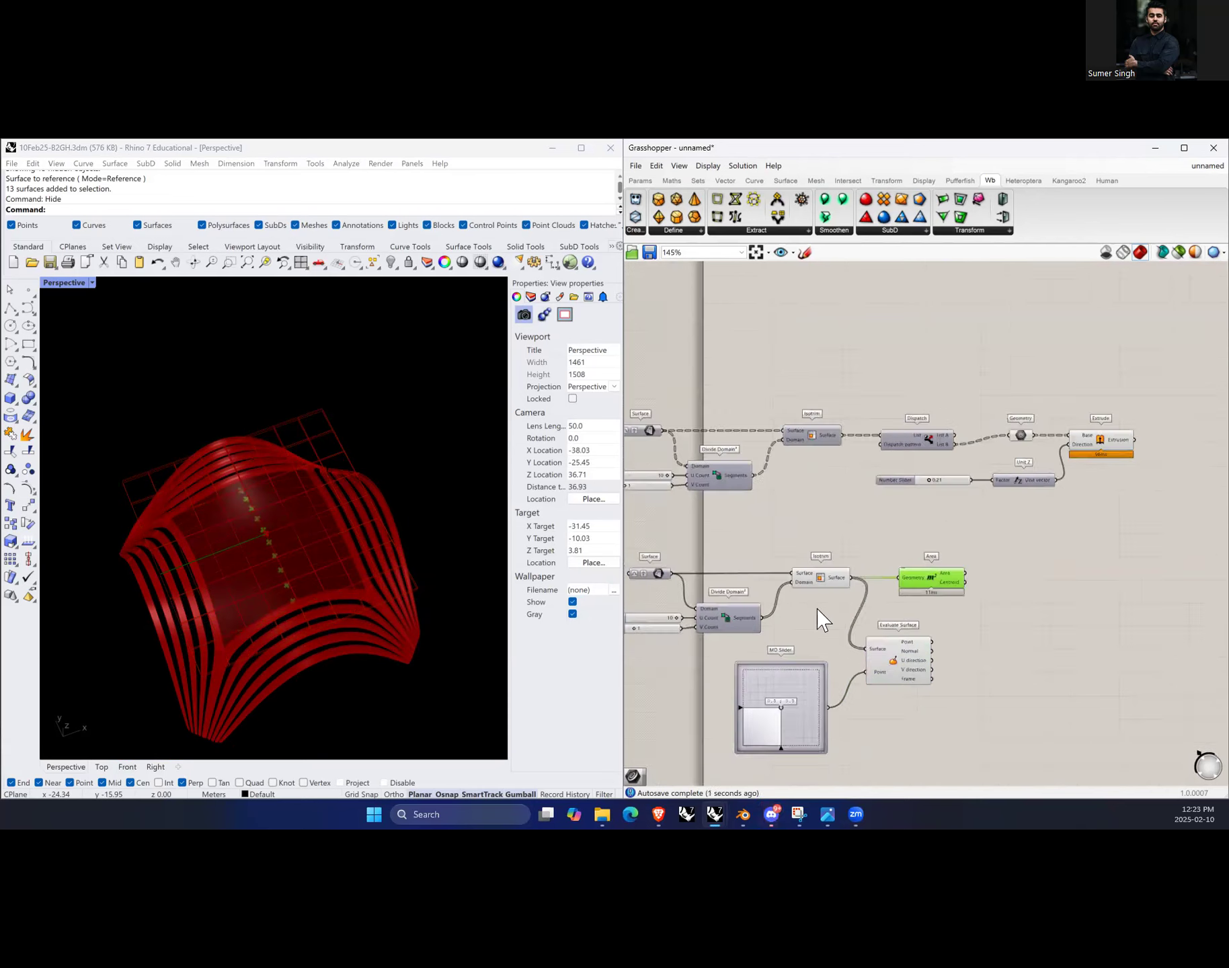
scroll(953, 638, "up", 3)
double_click(937, 646)
type("di")
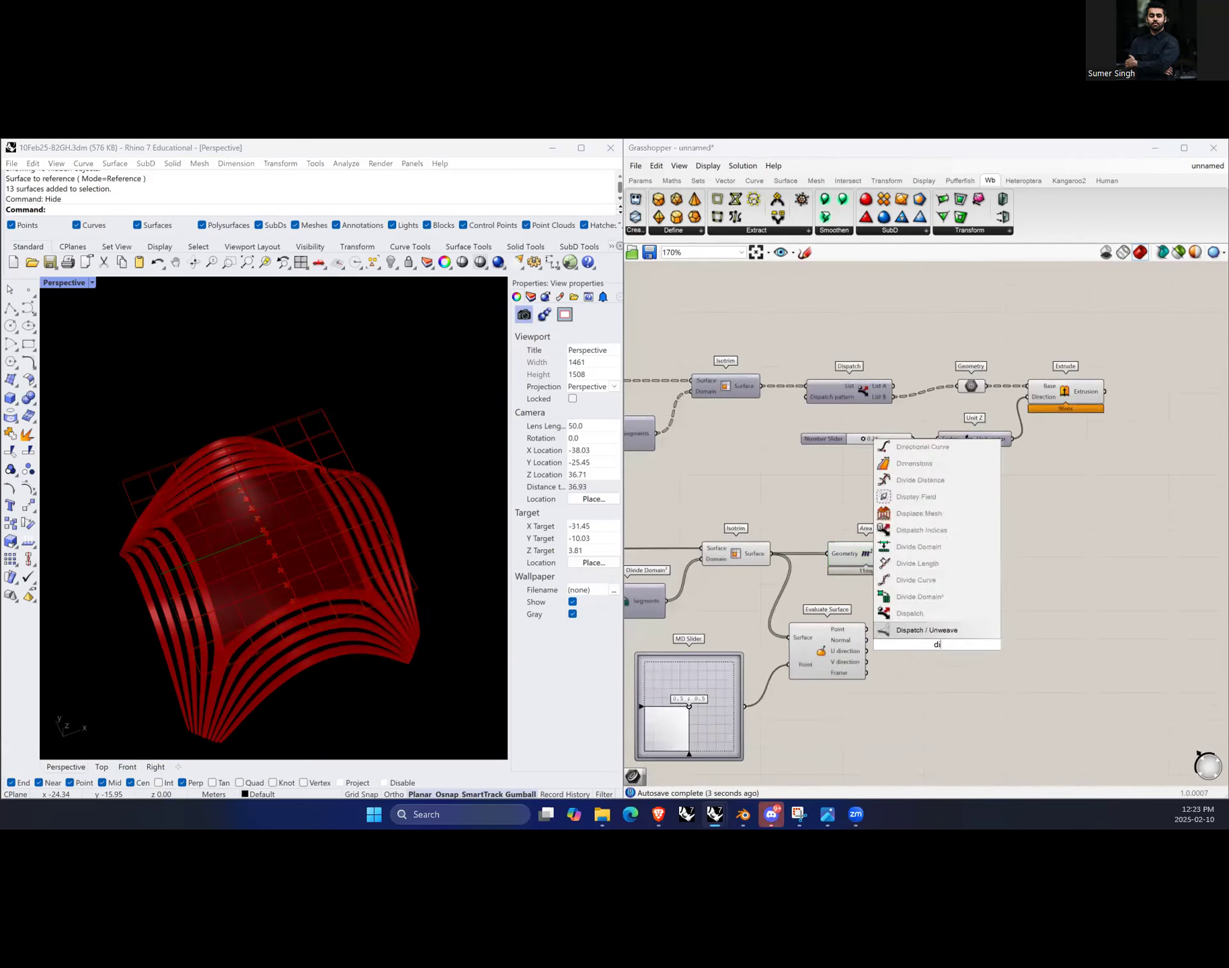
type("st")
left_click(927, 633)
left_click_drag(937, 647, 947, 644)
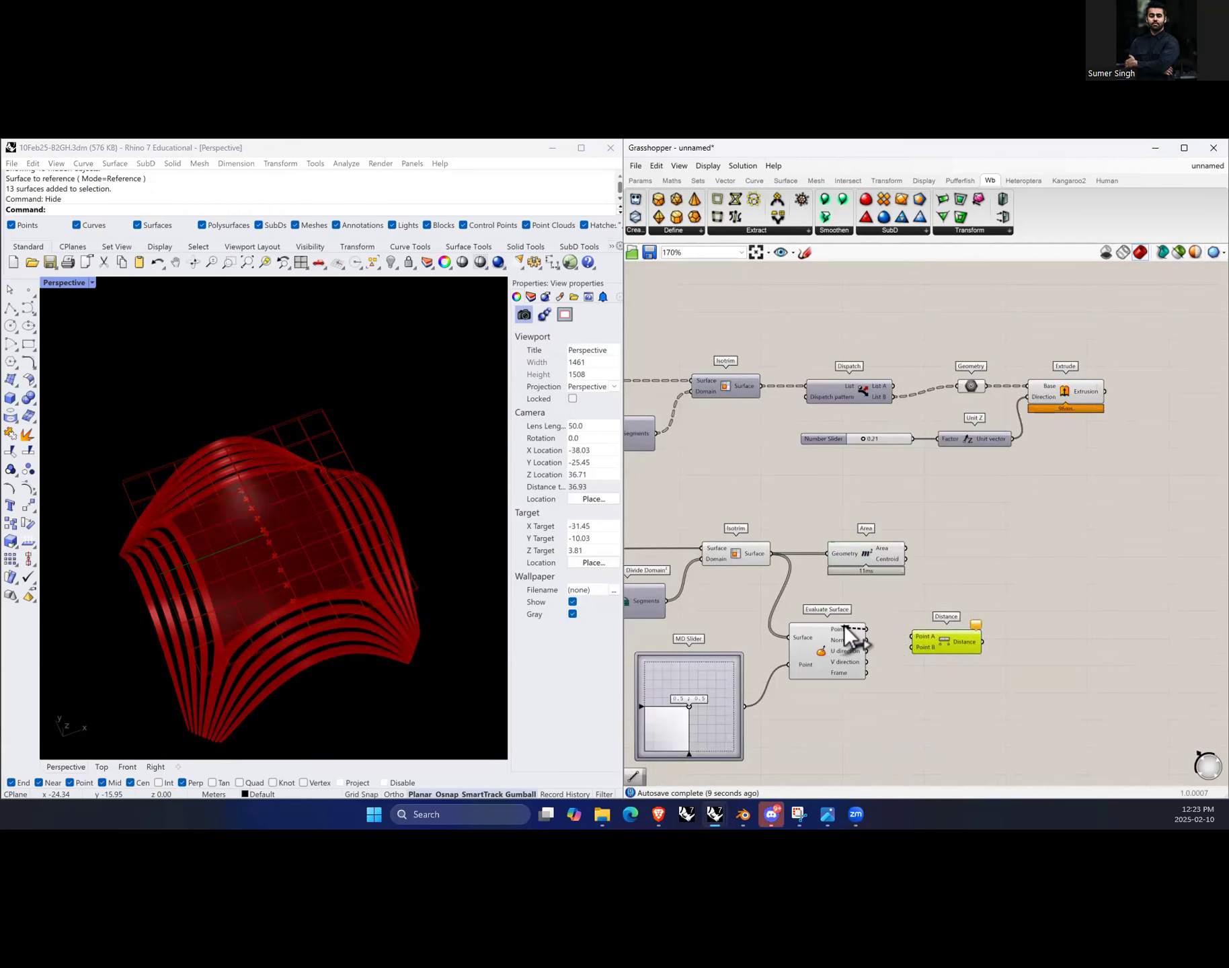
left_click_drag(887, 633, 974, 619)
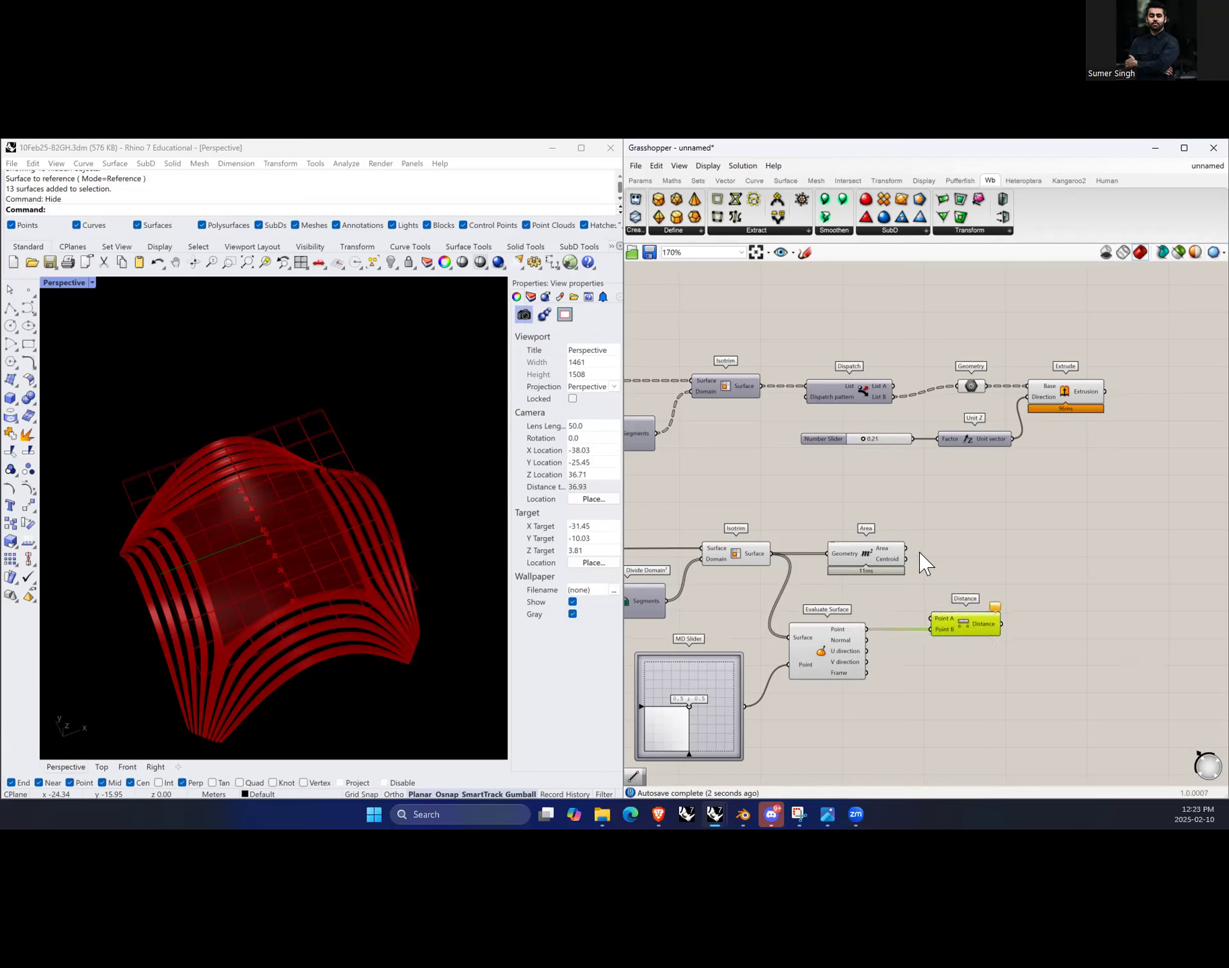
left_click_drag(906, 560, 979, 626)
Step: Add a Scale component taking the Isotrim surfaces as geometry and the Area centroids as centers
scroll(813, 625, "down", 1)
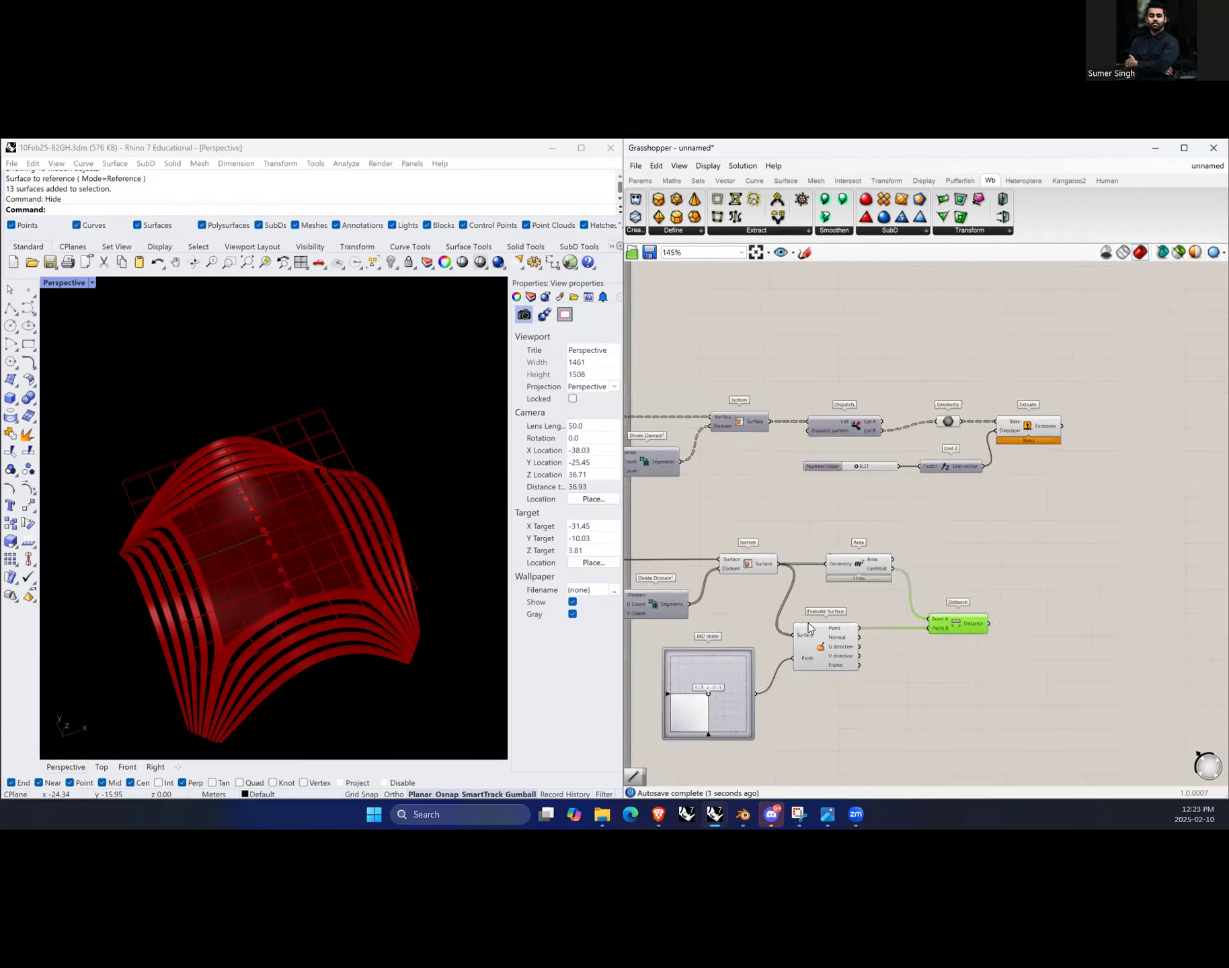
scroll(975, 624, "up", 2)
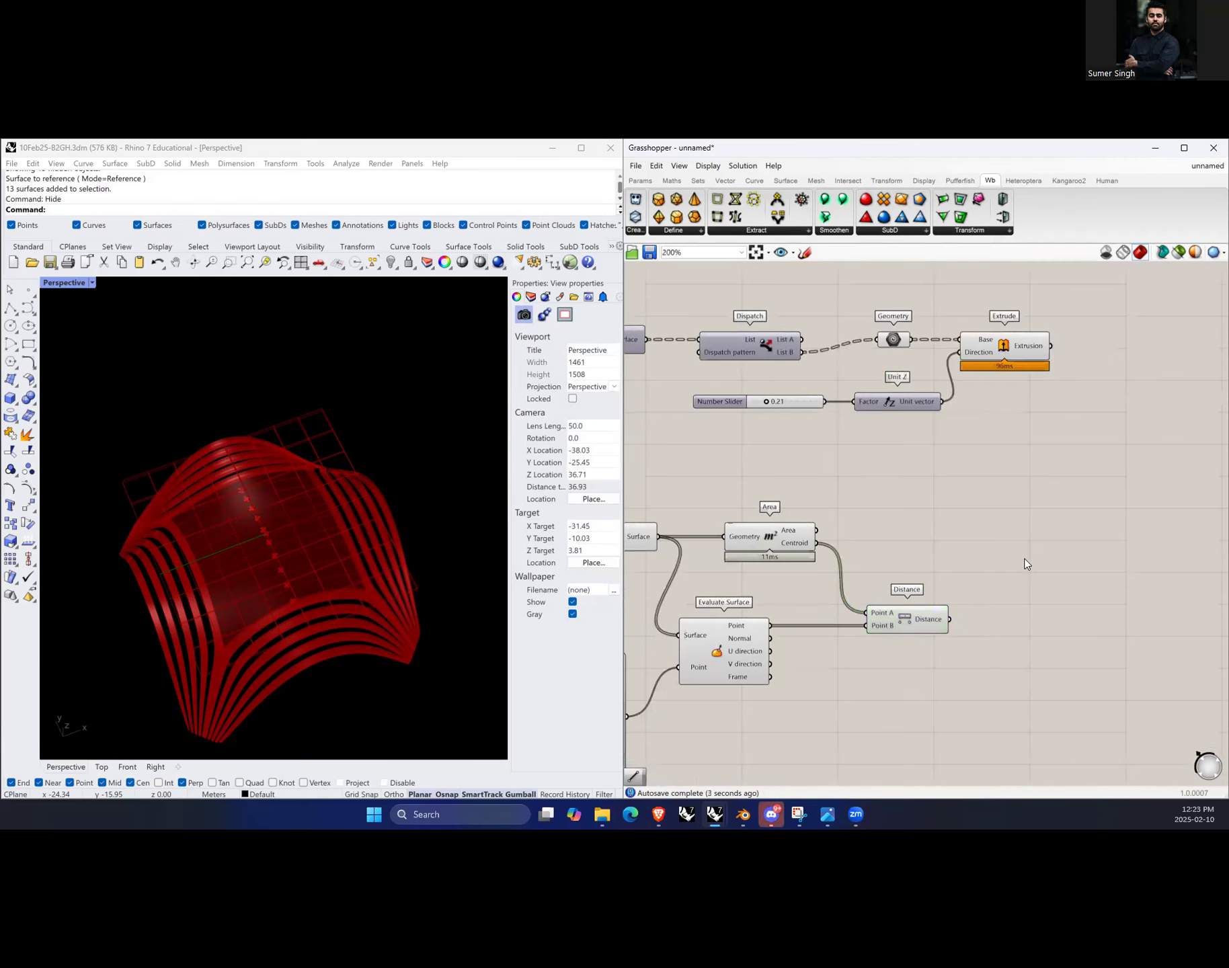
scroll(921, 613, "down", 2)
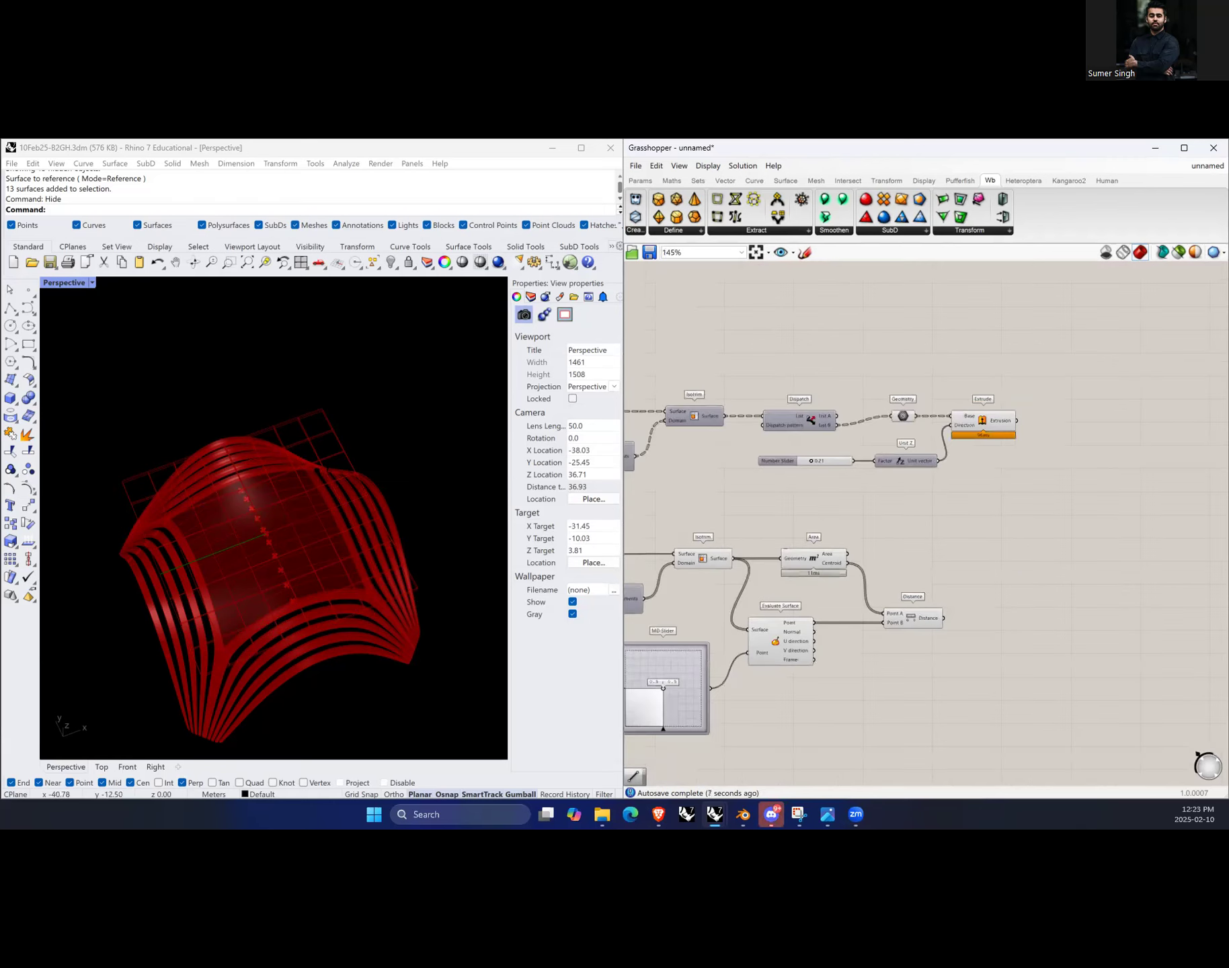
double_click(975, 560)
type("scale")
left_click(974, 552)
left_click_drag(978, 571, 954, 579)
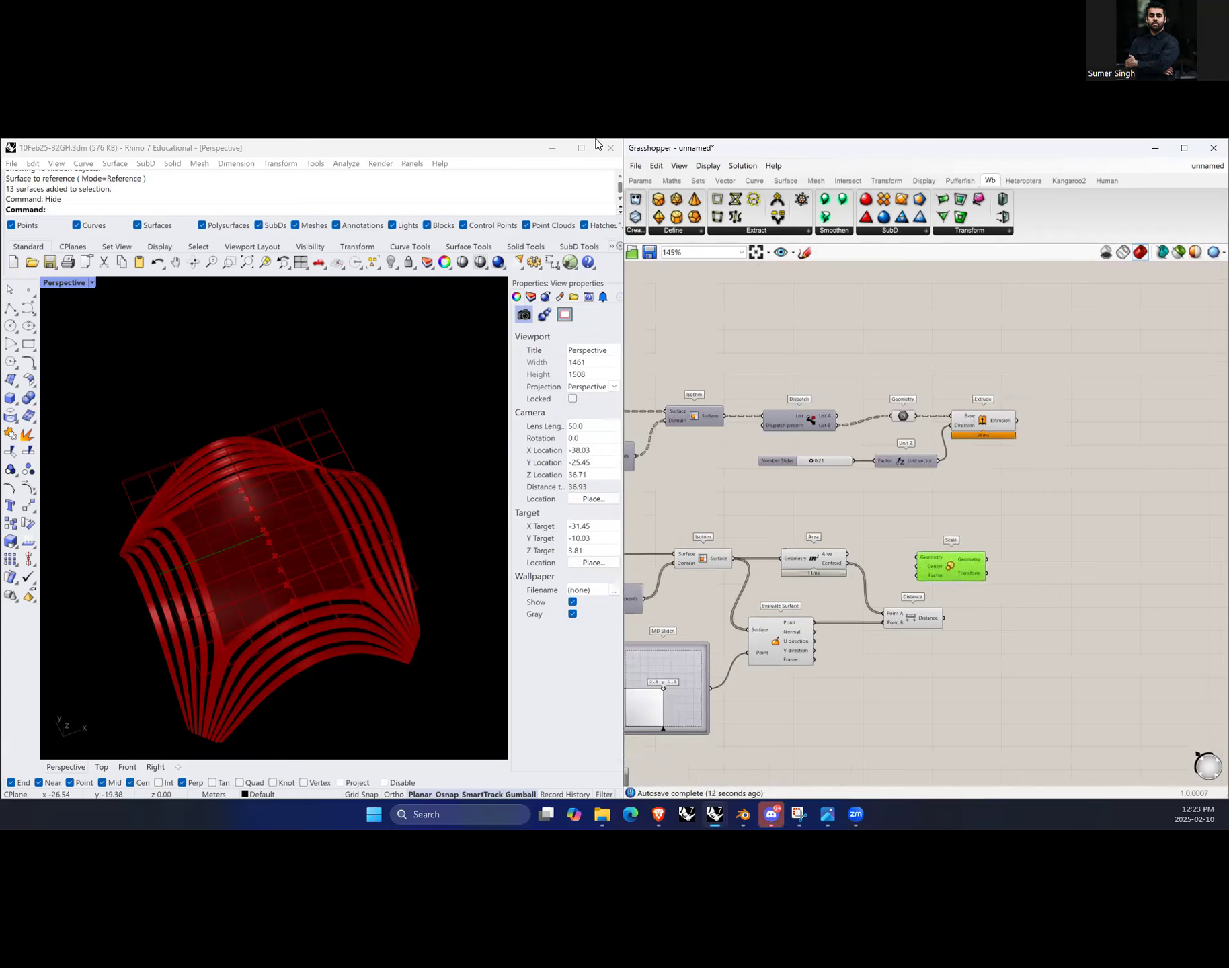
left_click_drag(791, 567, 943, 541)
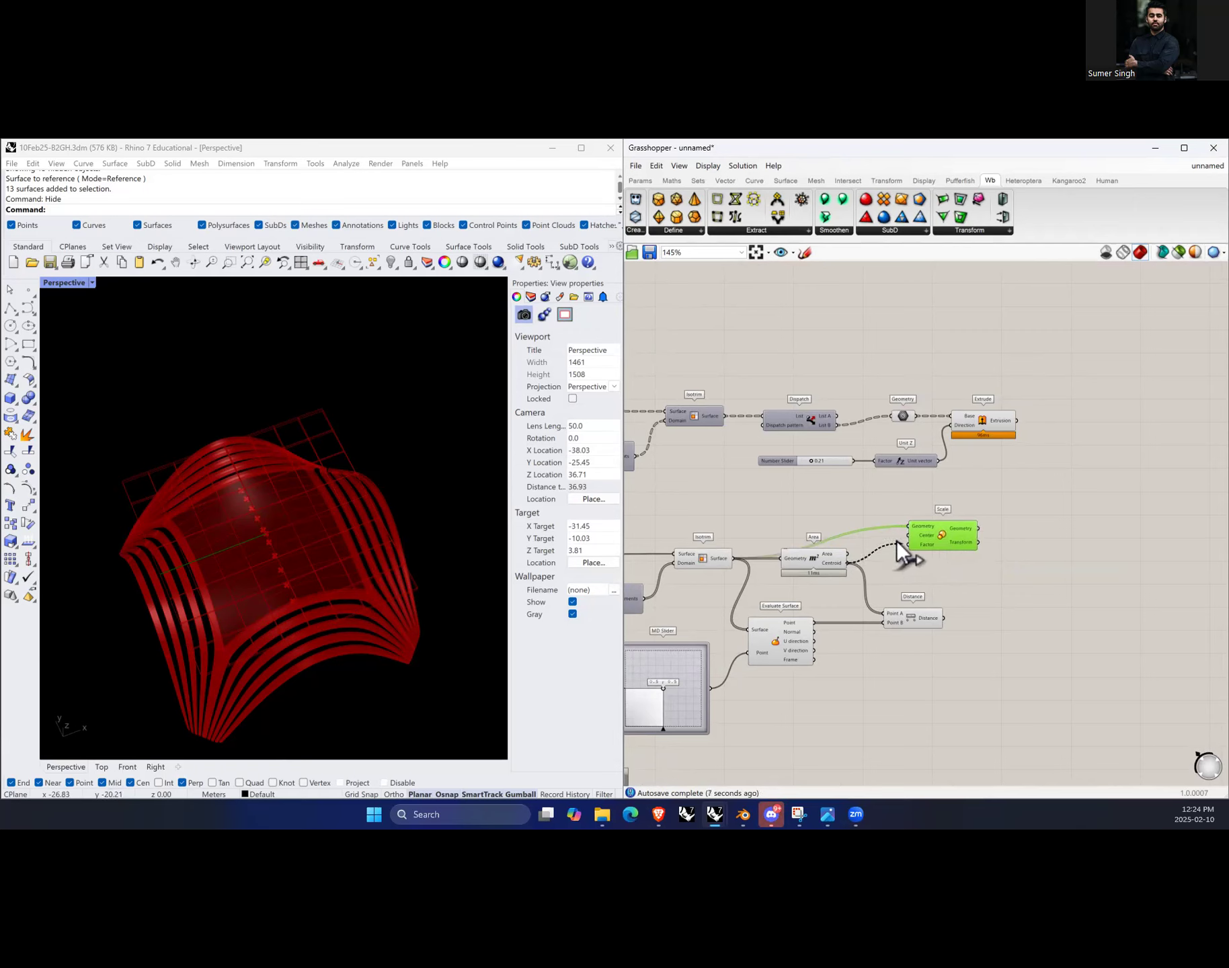
left_click_drag(947, 543, 952, 546)
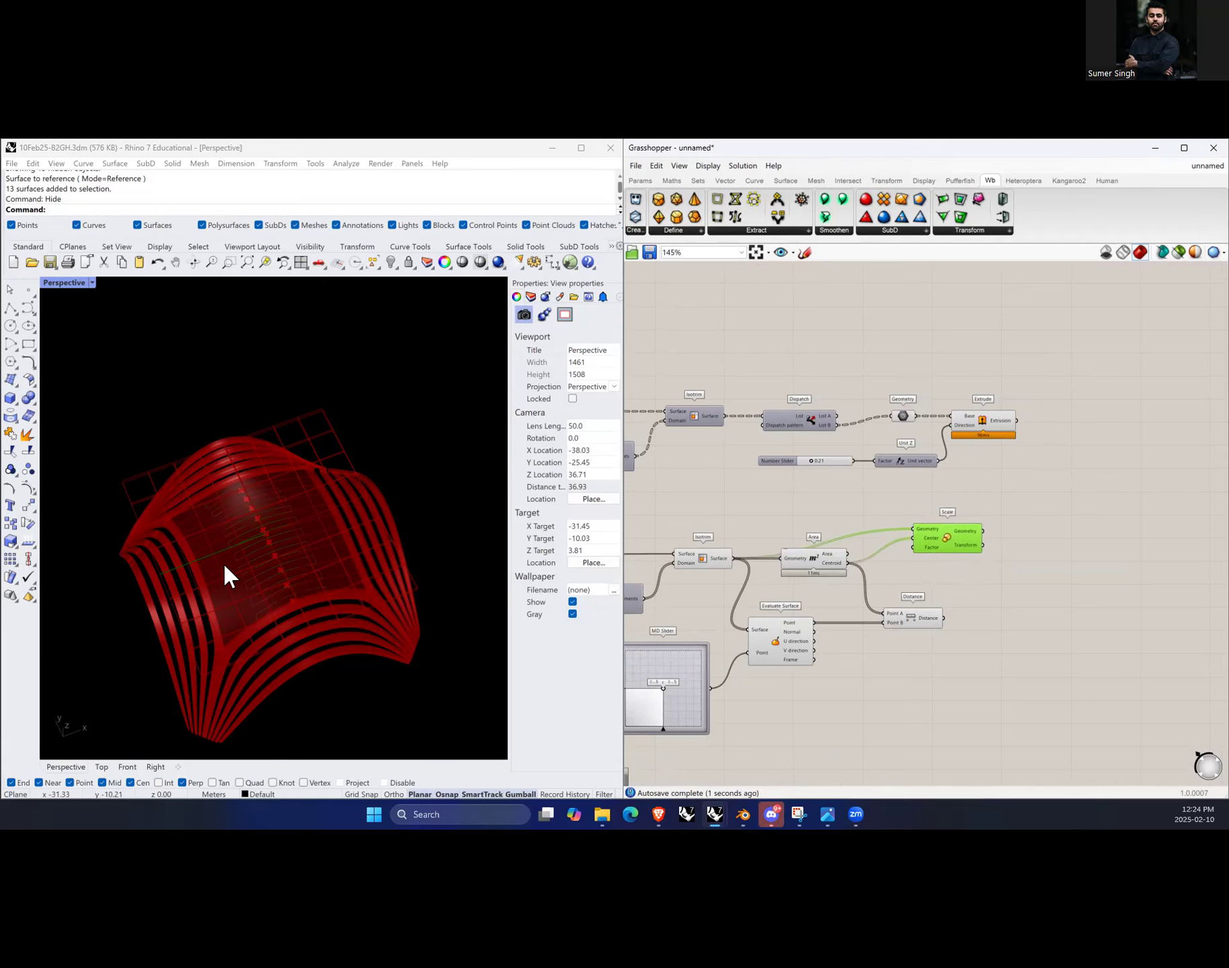
Step: Create a number slider from 0 to 1 set to 0.05 and connect it to the Scale factor
scroll(239, 563, "up", 3)
scroll(235, 561, "down", 2)
scroll(954, 552, "up", 3)
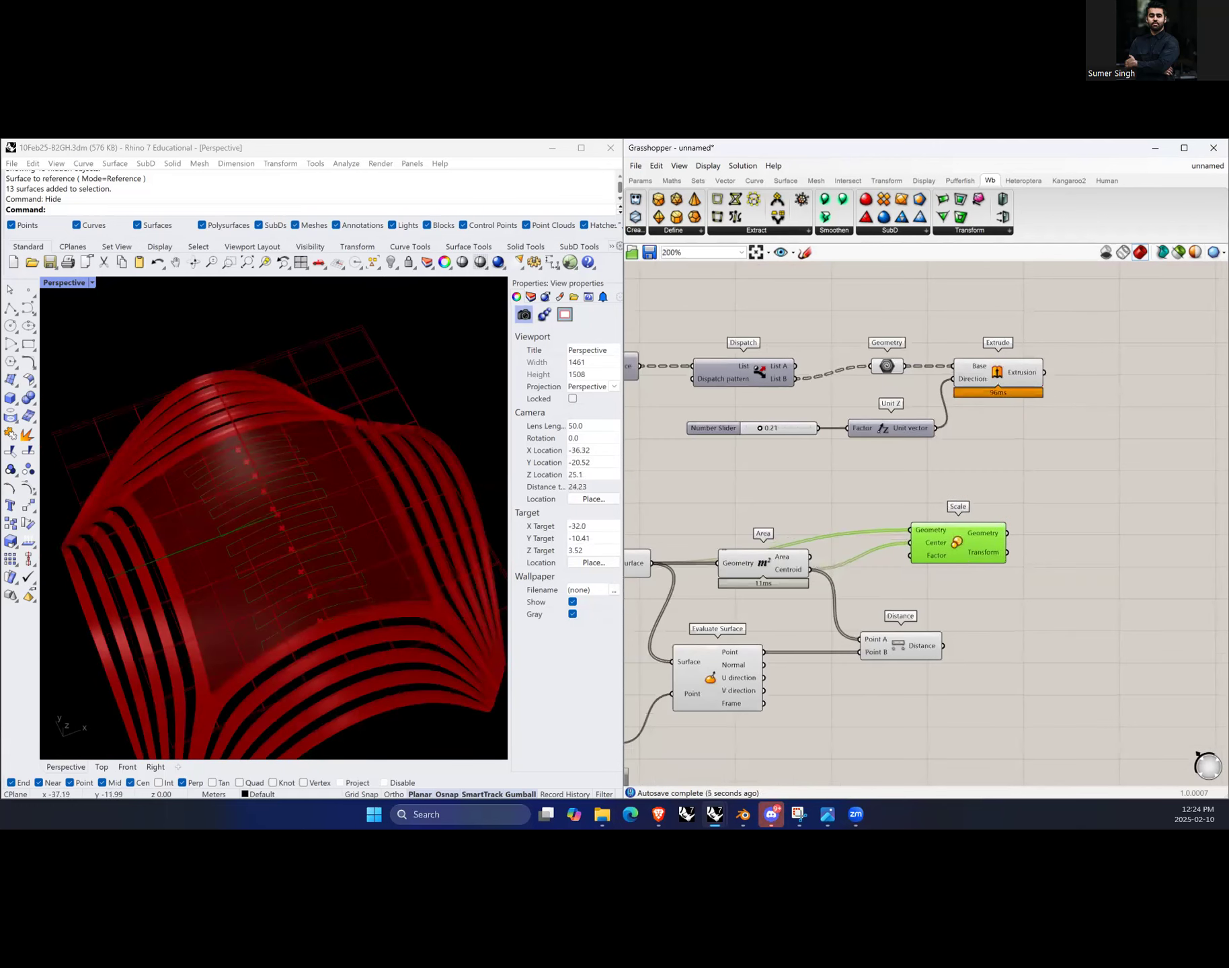
left_click_drag(974, 554, 996, 554)
left_click(930, 603)
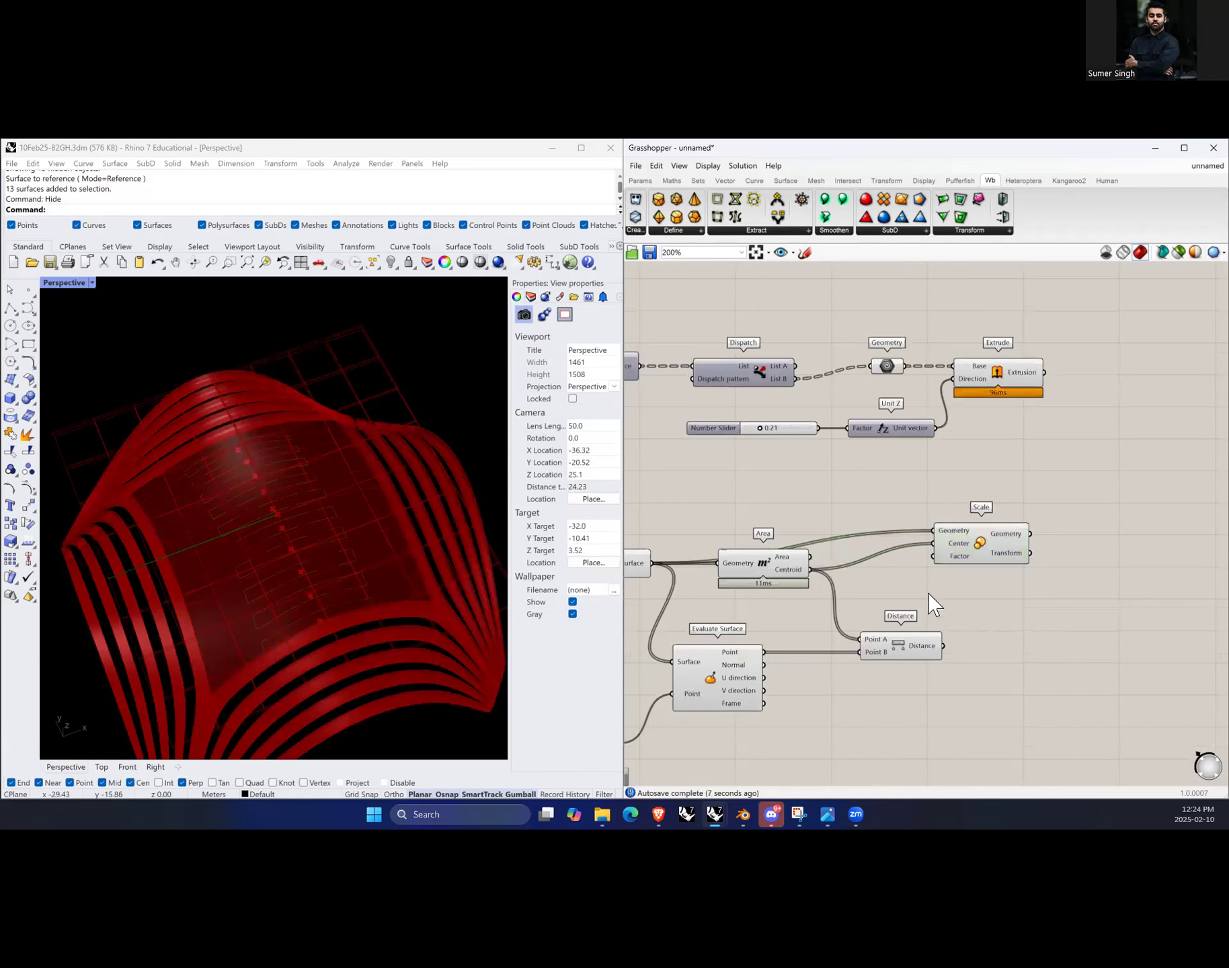
double_click(929, 594)
type("0....0")
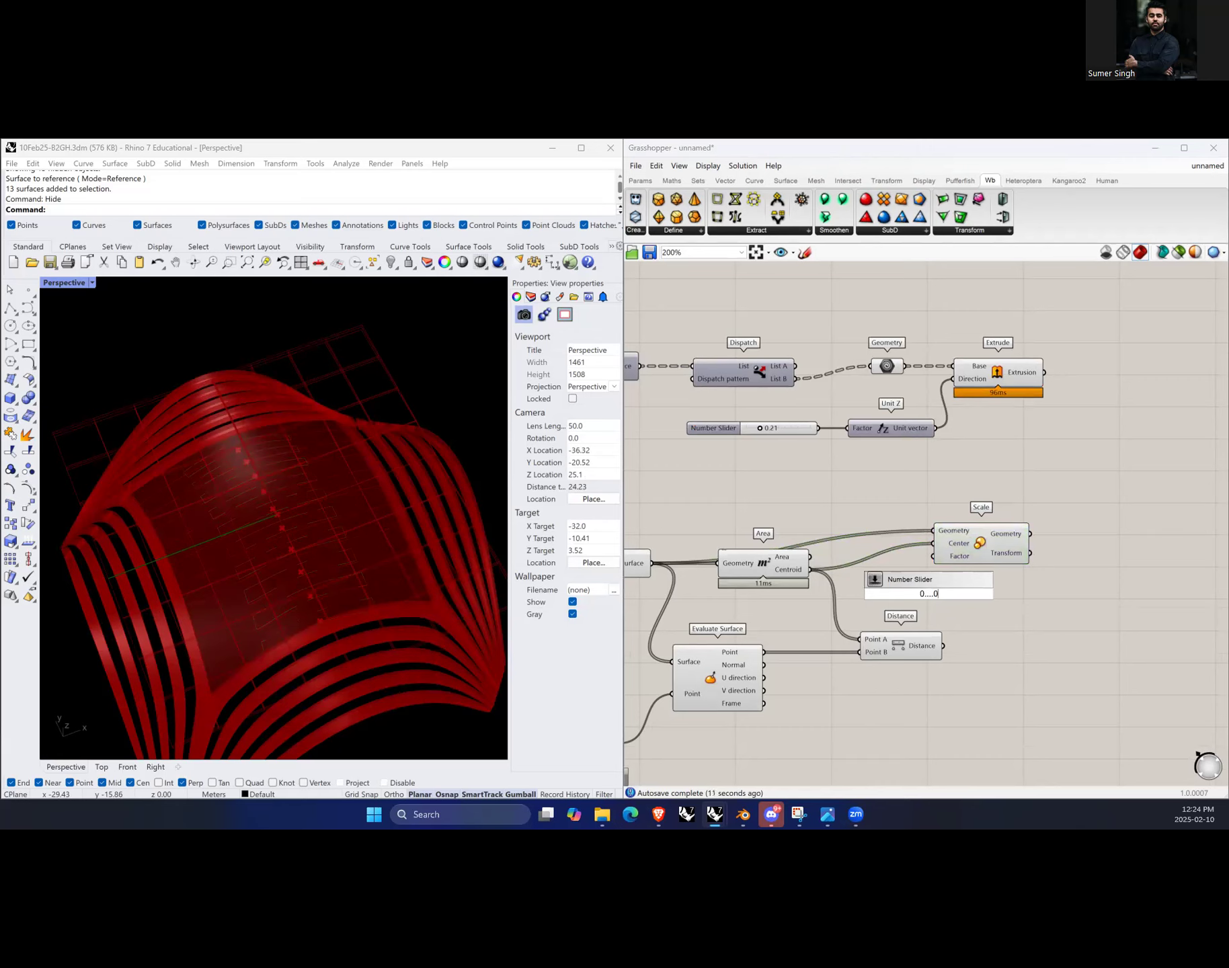
type(".05....1")
key("Return")
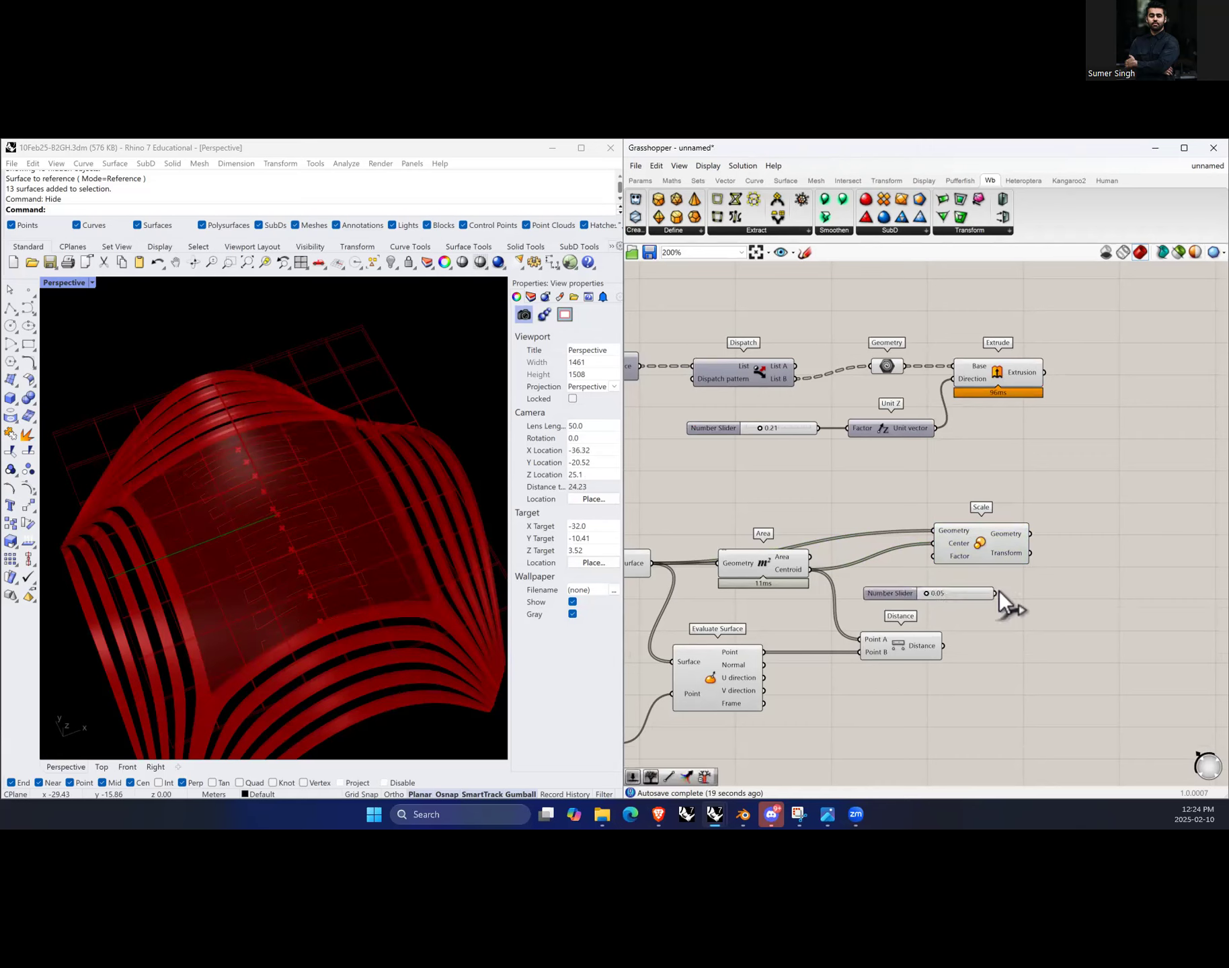
left_click_drag(981, 589, 933, 556)
Step: Set the duplicated Divide Domain's U and V count sliders to 5
scroll(363, 558, "up", 3)
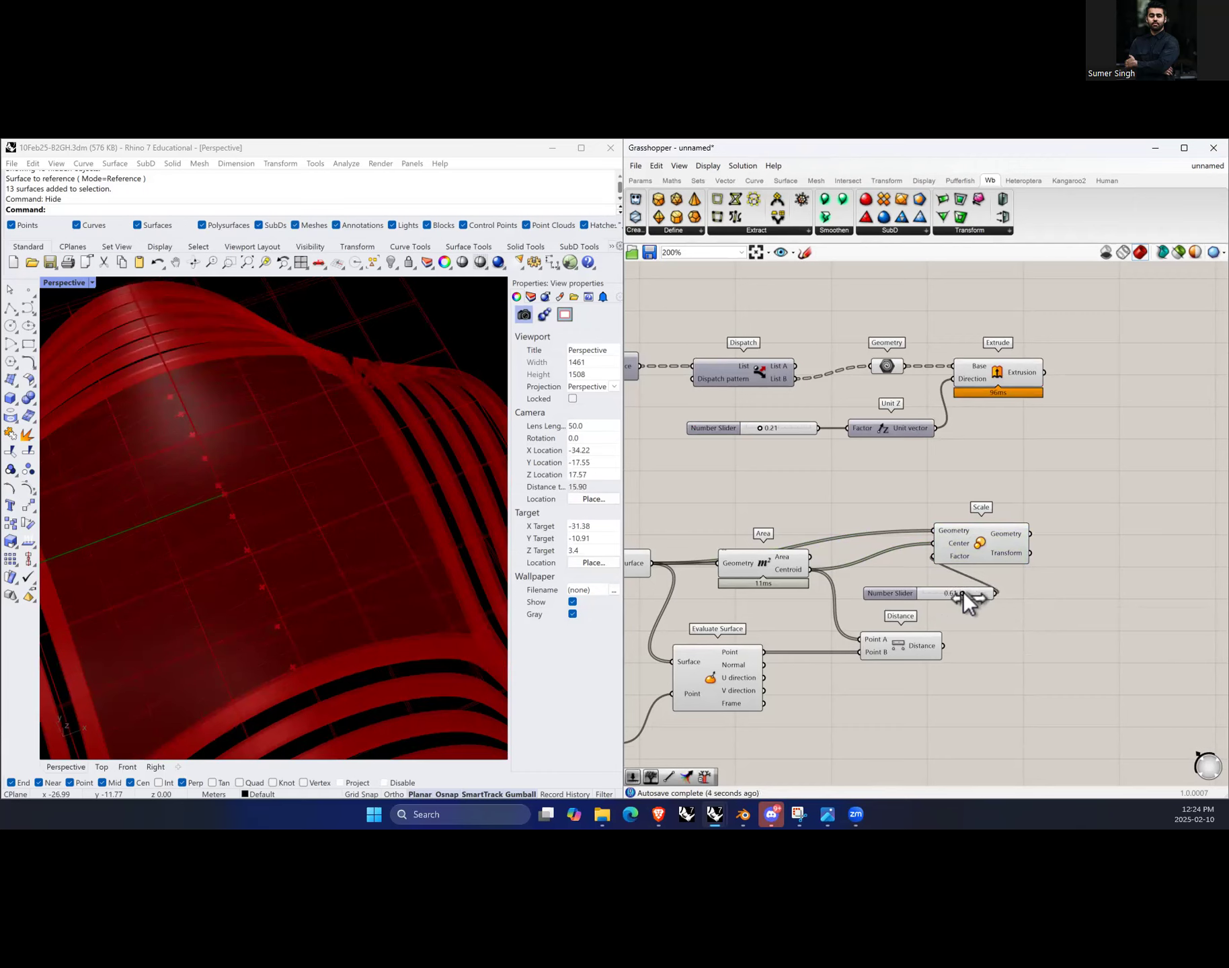
scroll(946, 632, "down", 3)
scroll(809, 615, "up", 2)
scroll(733, 636, "down", 1)
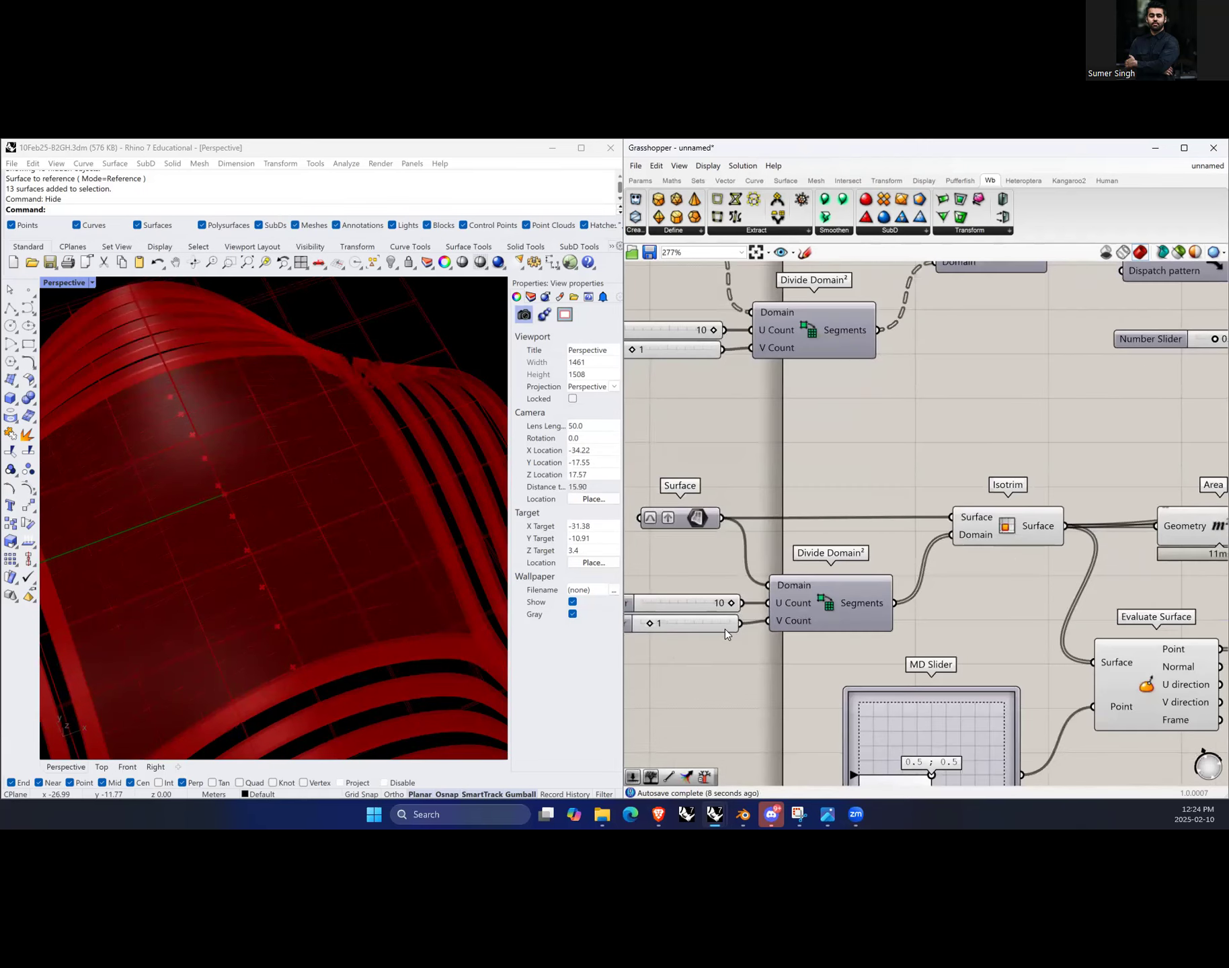
scroll(659, 638, "up", 2)
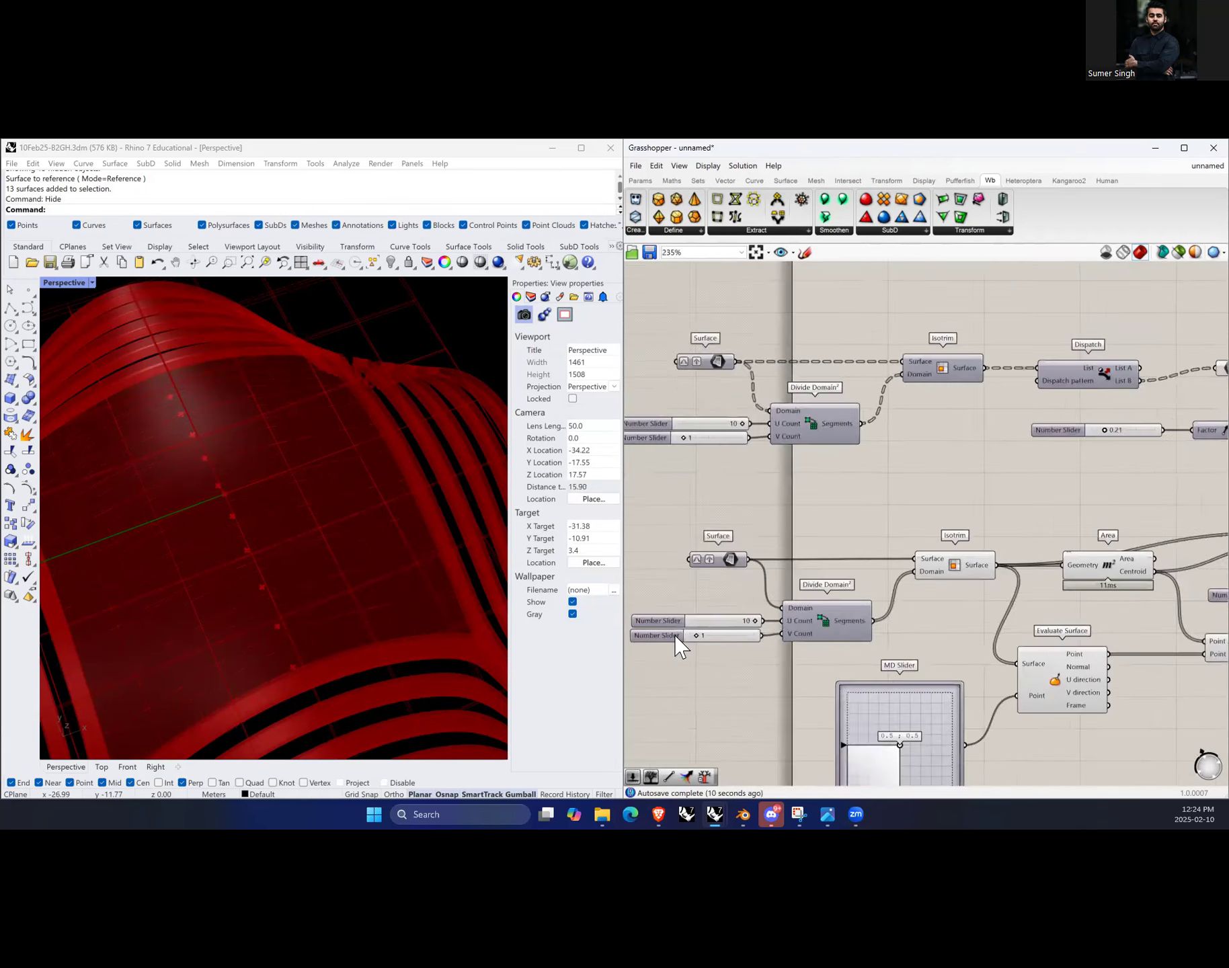
left_click_drag(746, 618, 733, 636)
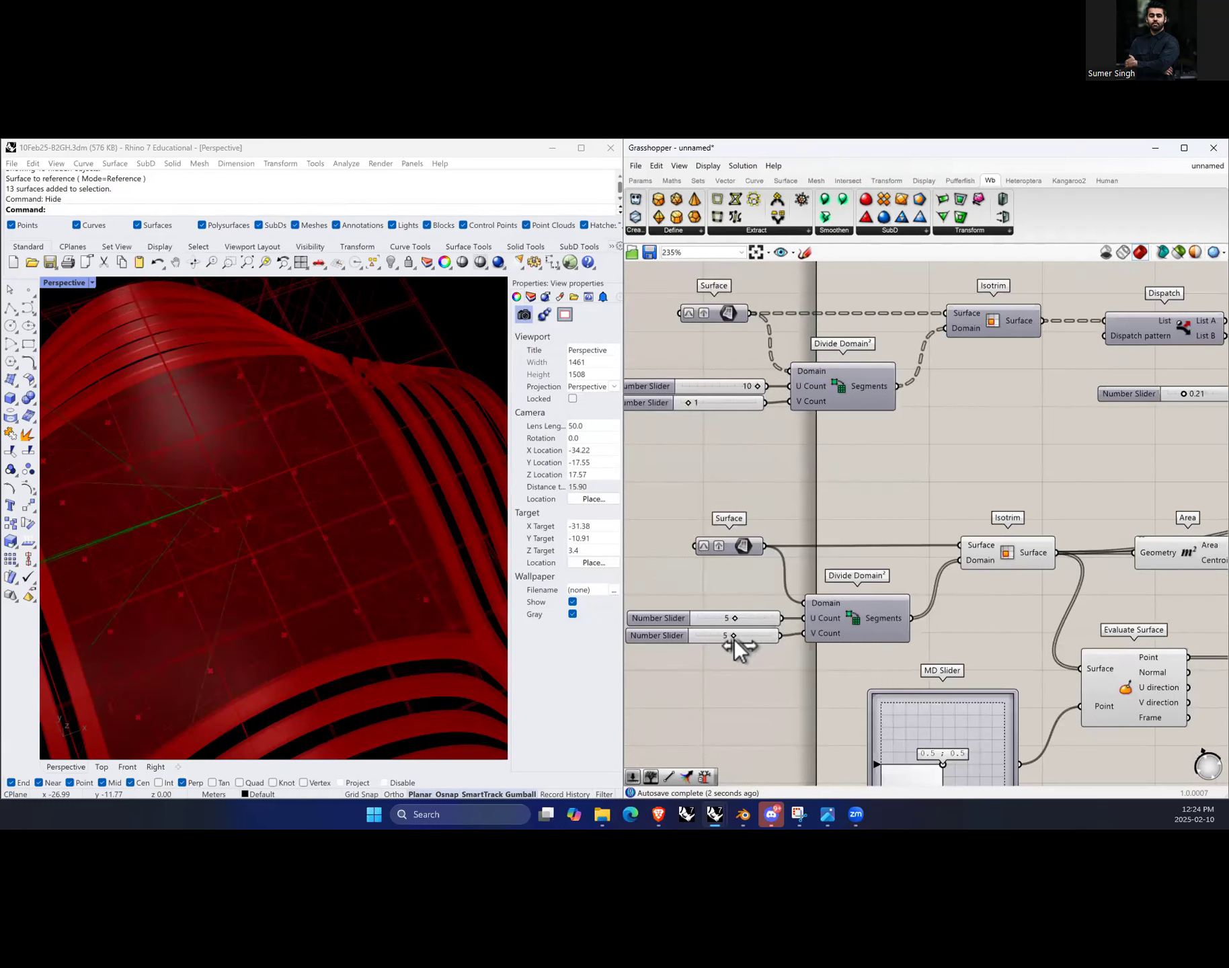
Step: Turn off preview for the selected lower-branch components, including the Isotrim, Area, Distance and Scale
scroll(1038, 681, "down", 3)
scroll(975, 679, "up", 2)
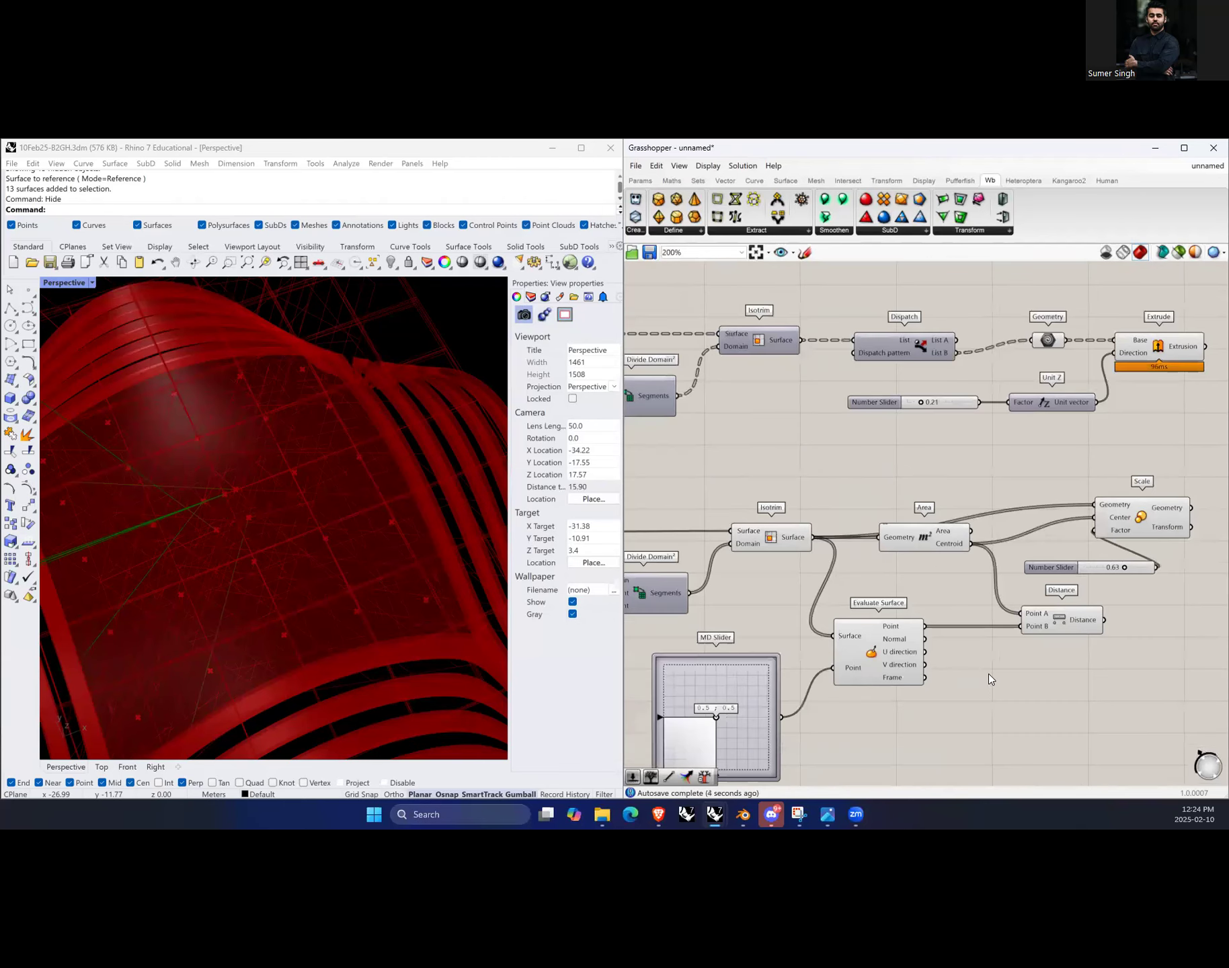
scroll(978, 679, "down", 2)
left_click_drag(1058, 715, 850, 558)
right_click(875, 532)
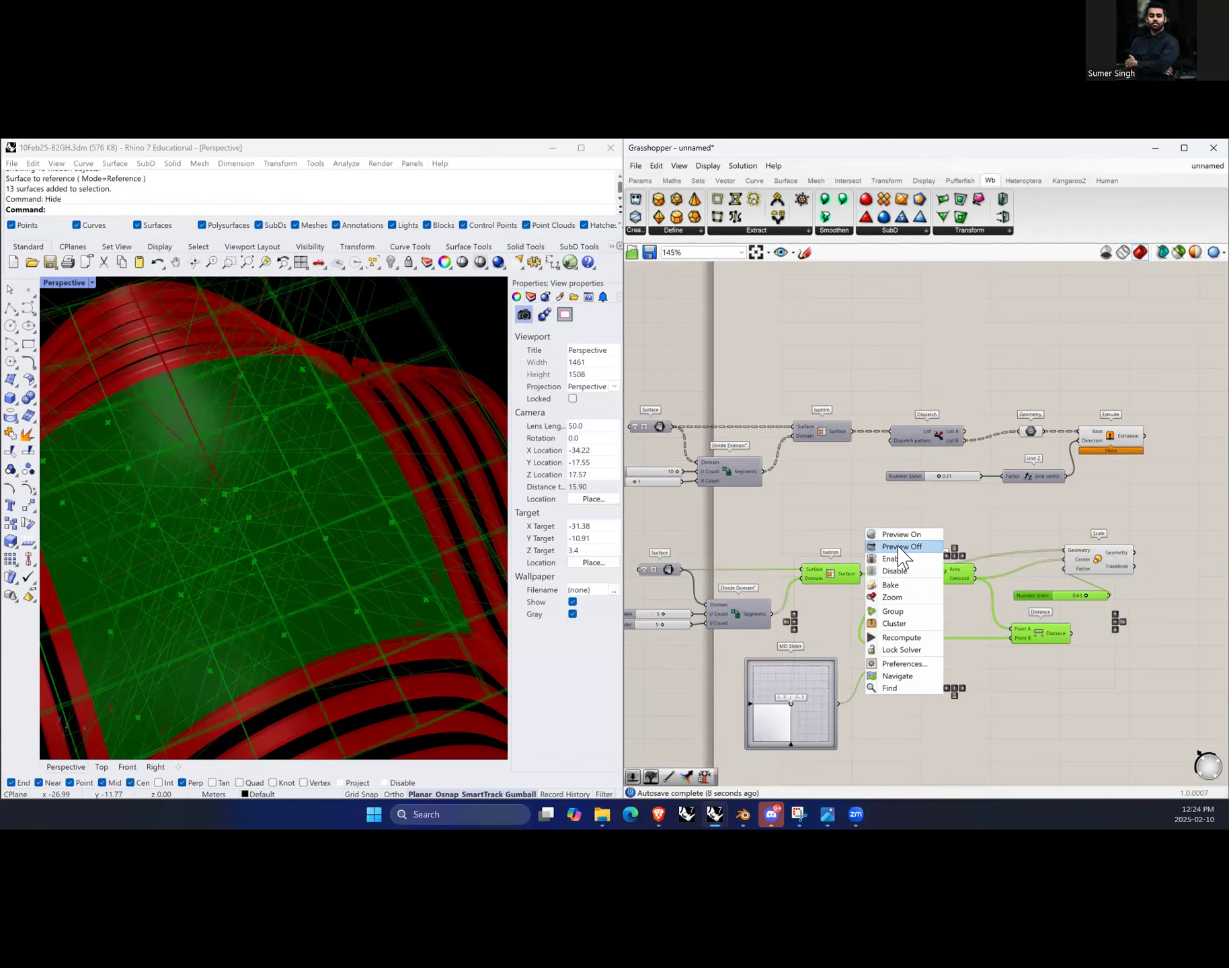
left_click(897, 546)
left_click(1102, 562)
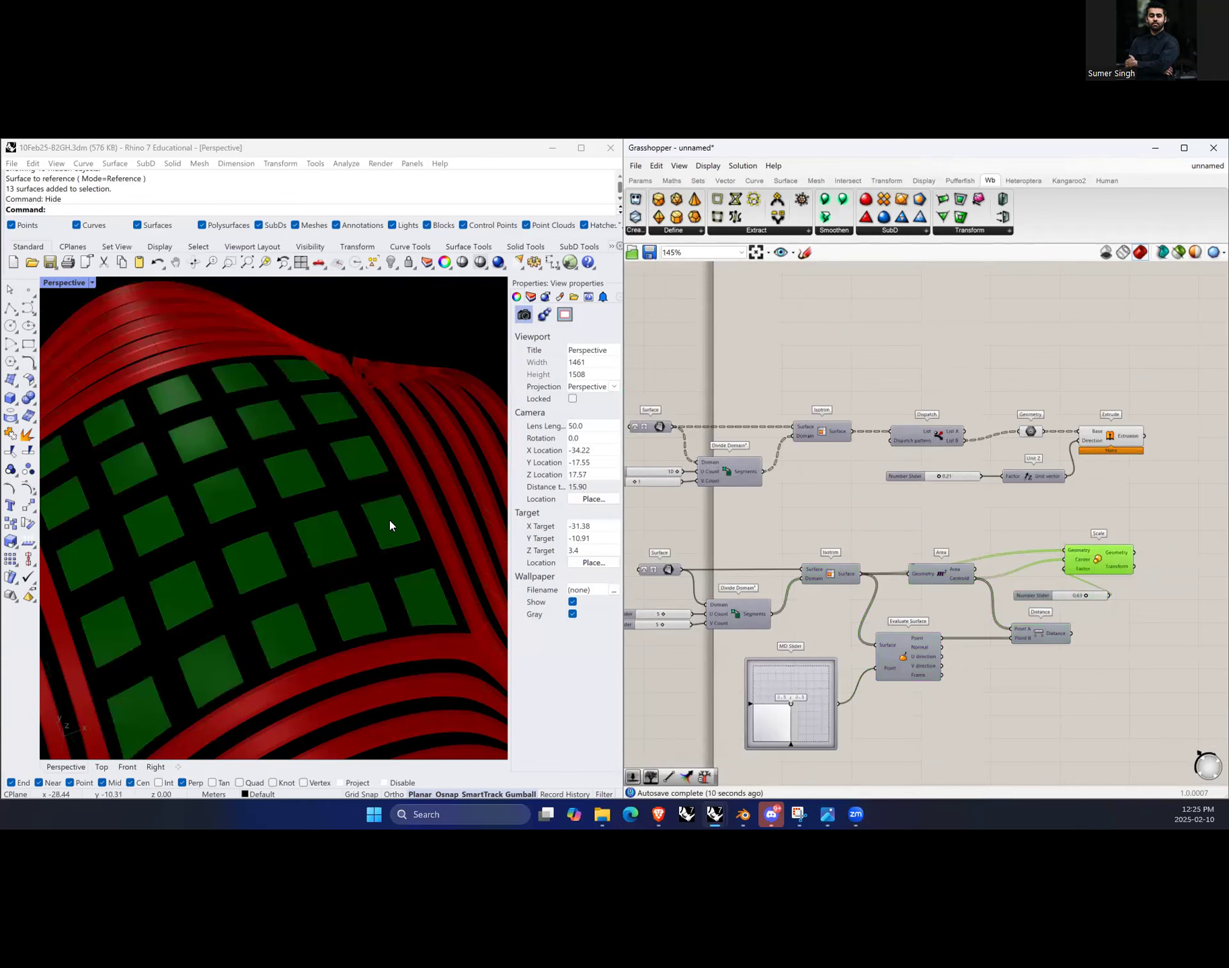
scroll(392, 521, "down", 2)
left_click(988, 662)
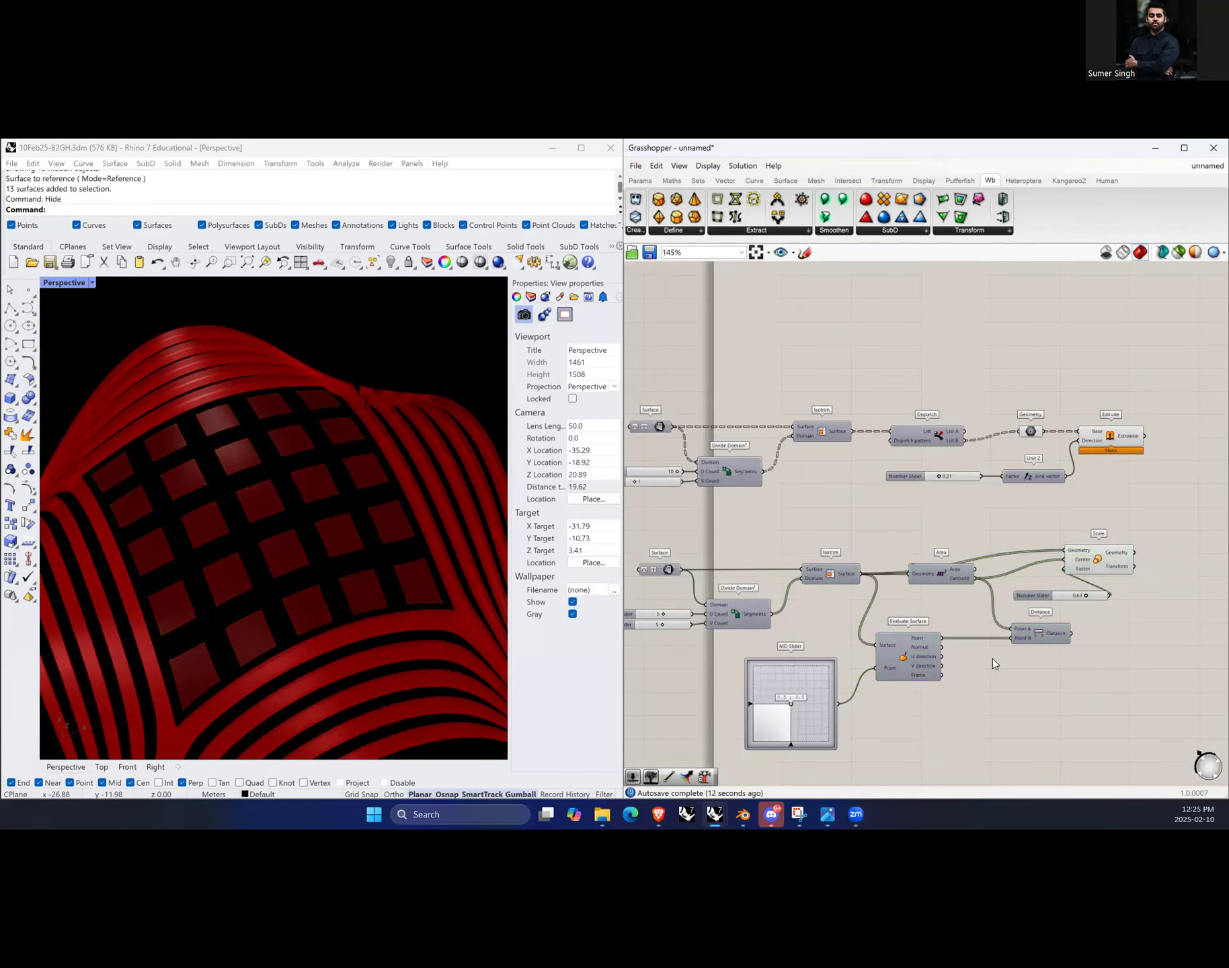
scroll(1067, 645, "up", 1)
Step: Turn off the lower Isotrim's preview and set the Scale factor slider to 0.48
left_click(810, 573)
right_click(800, 504)
left_click(824, 510)
left_click(859, 499)
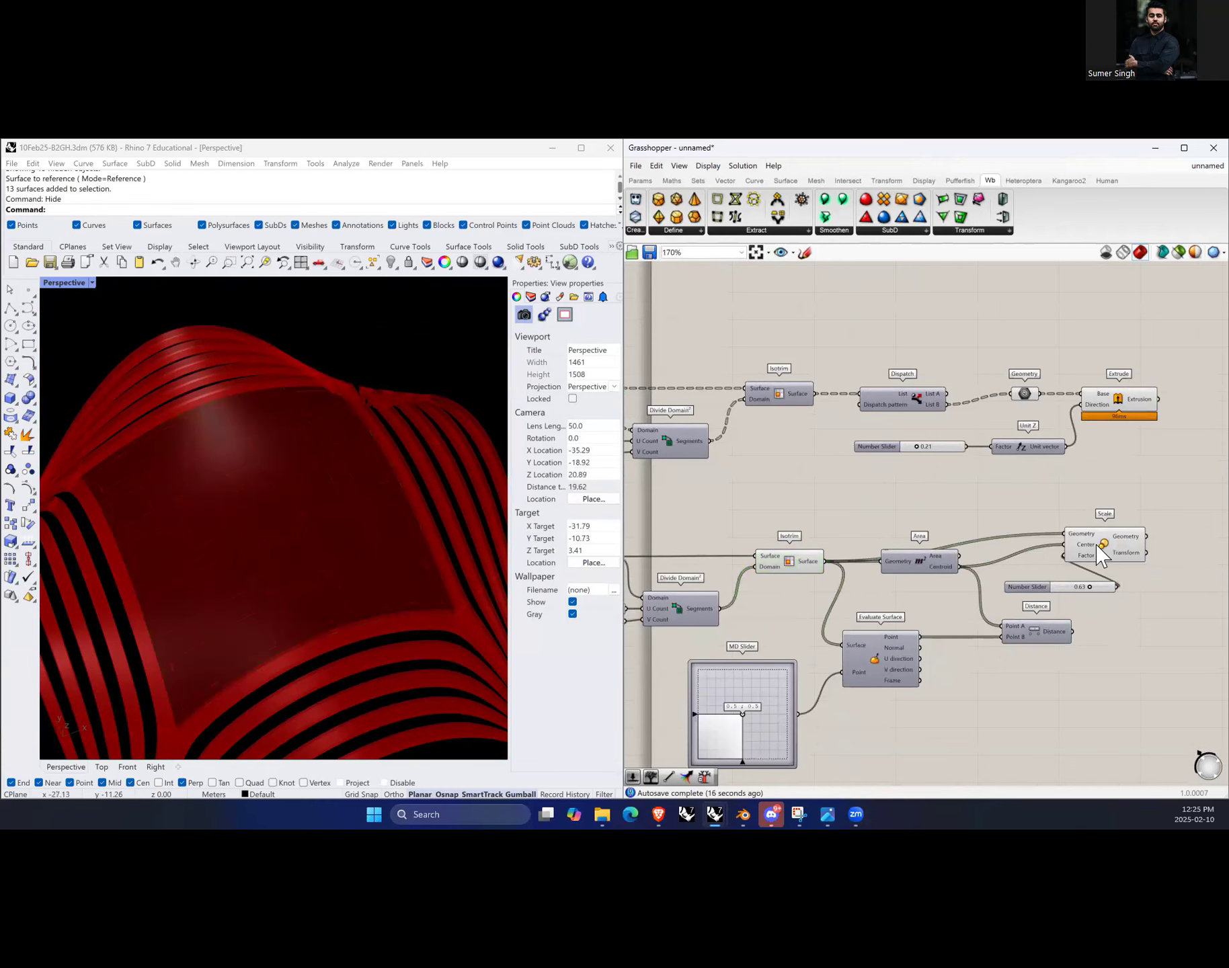
left_click(1108, 547)
mouse_move(1090, 587)
left_mouse_down()
mouse_move(1077, 587)
mouse_move(1111, 587)
mouse_move(1072, 591)
left_mouse_up()
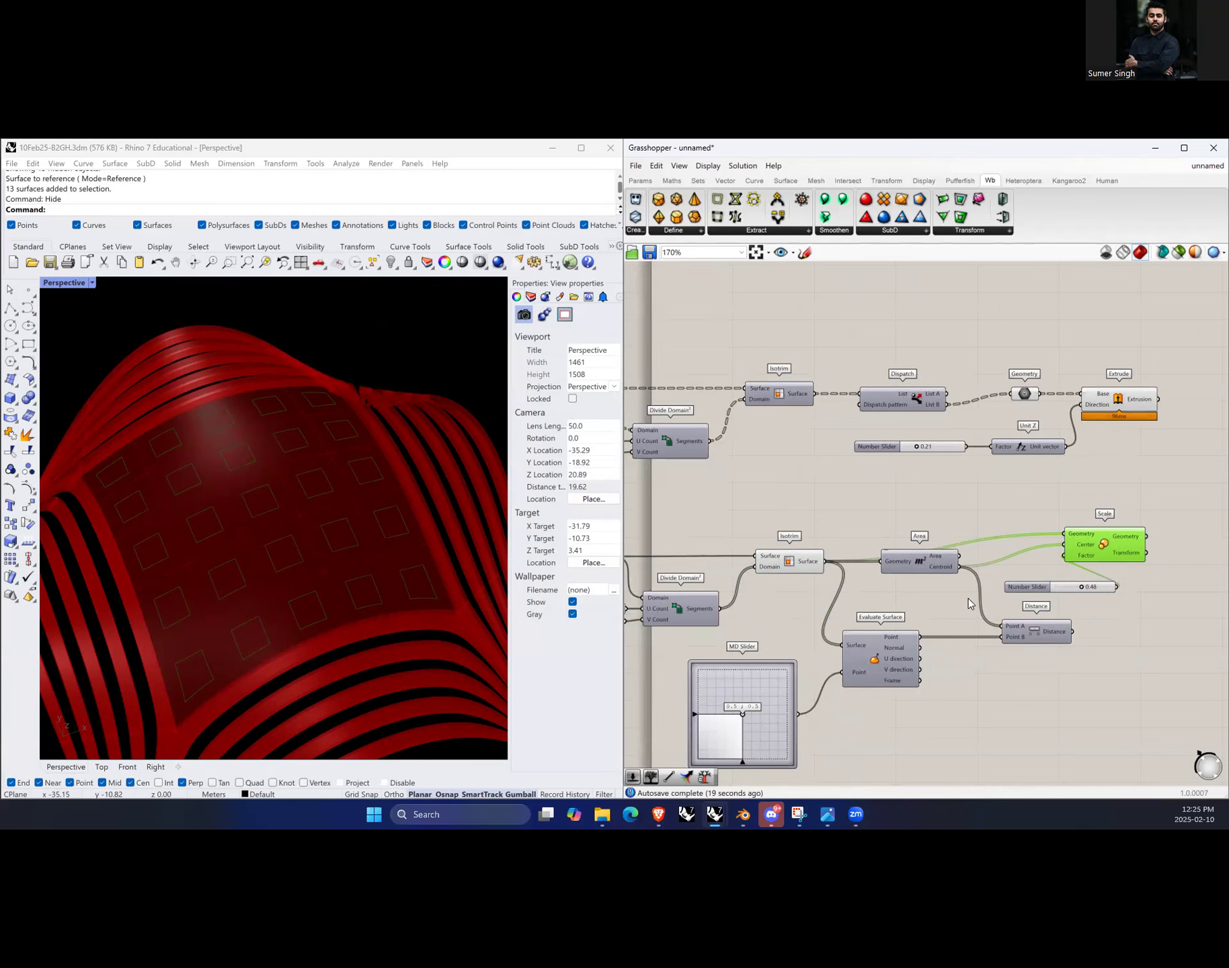
Step: Add a Loft component to the canvas beside the Scale component
scroll(966, 600, "down", 3)
scroll(1206, 605, "up", 3)
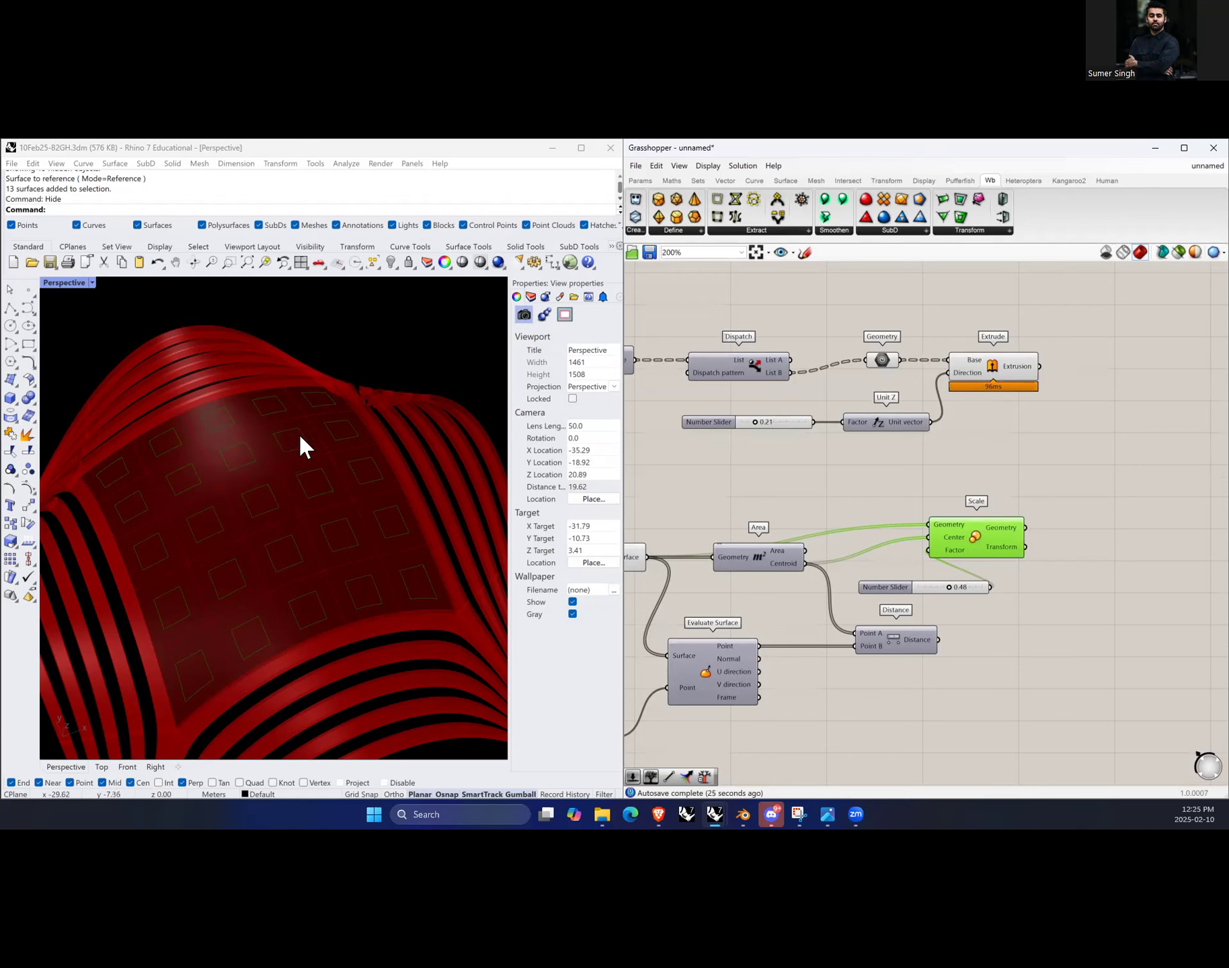
left_click(1047, 655)
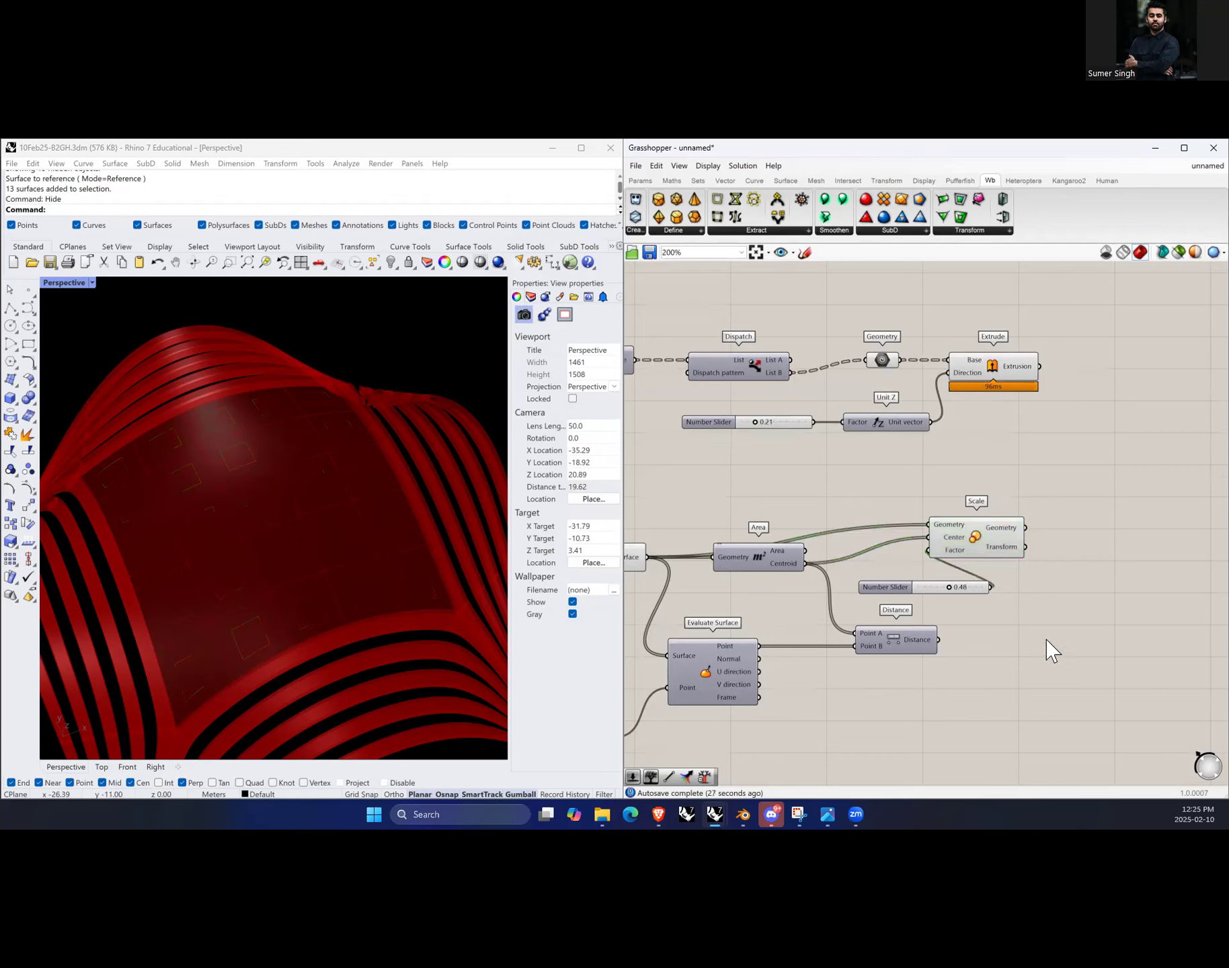
scroll(894, 590, "down", 3)
scroll(1006, 584, "up", 3)
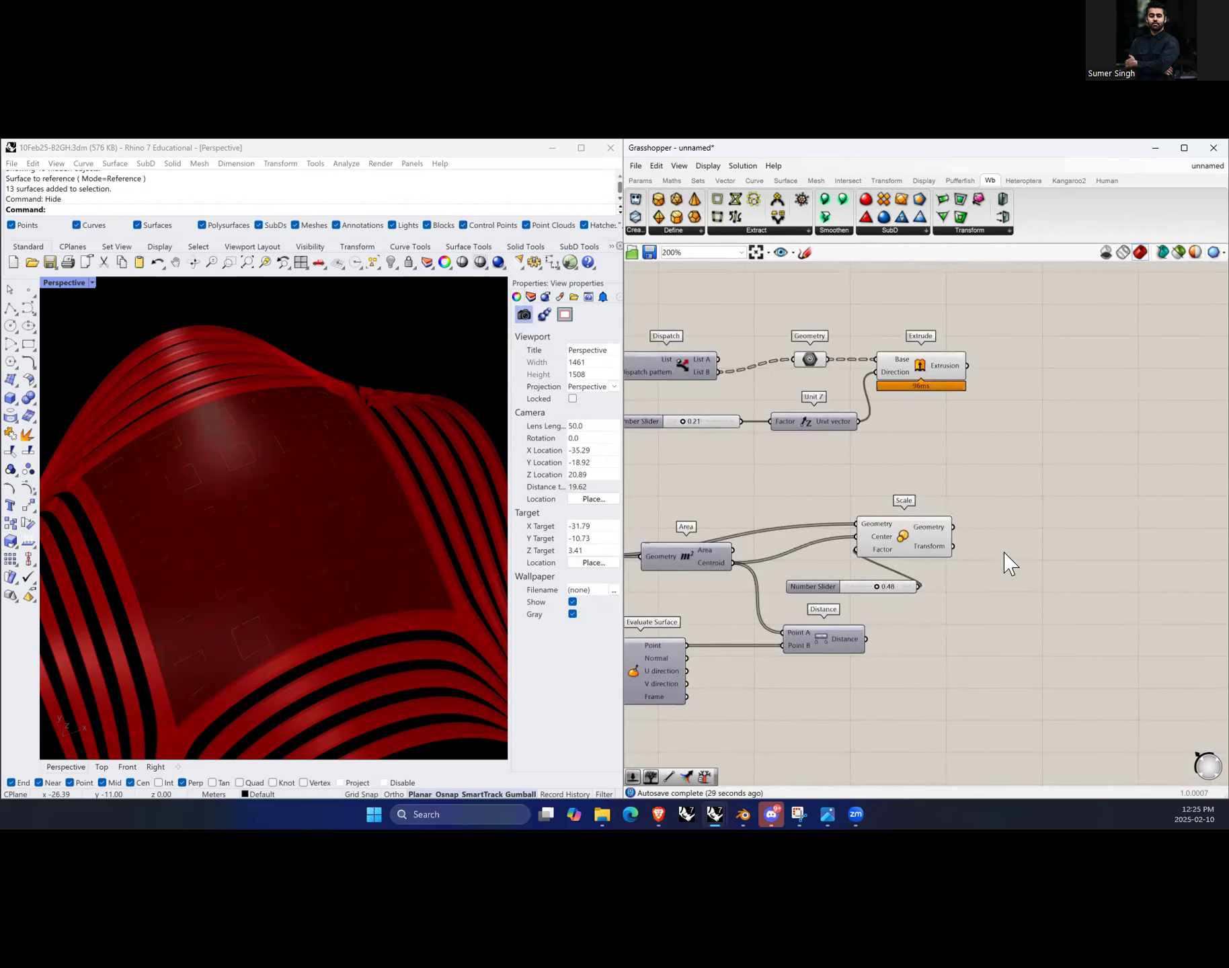
double_click(1071, 544)
type("loft")
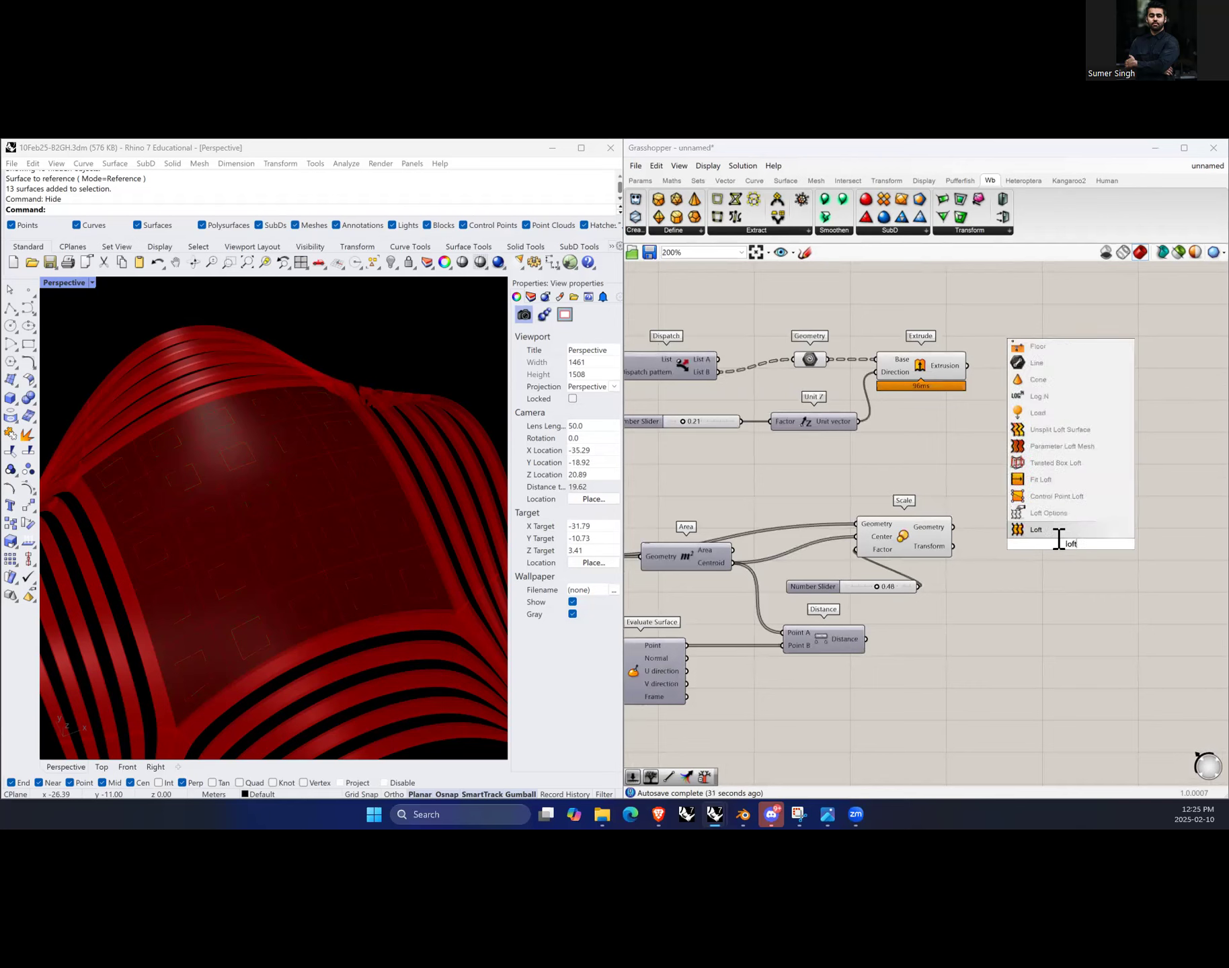
key("Return")
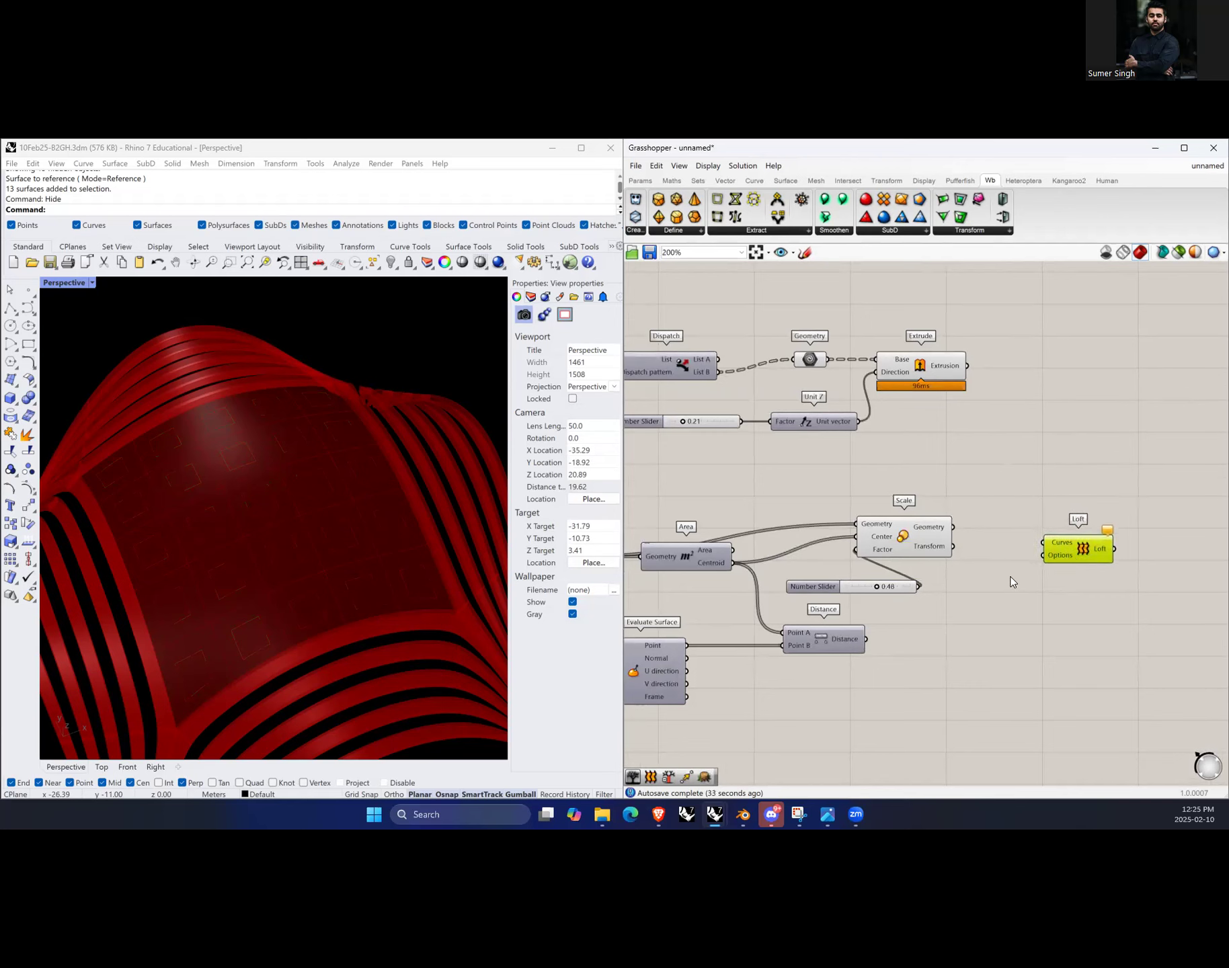
left_click_drag(1067, 549, 1132, 546)
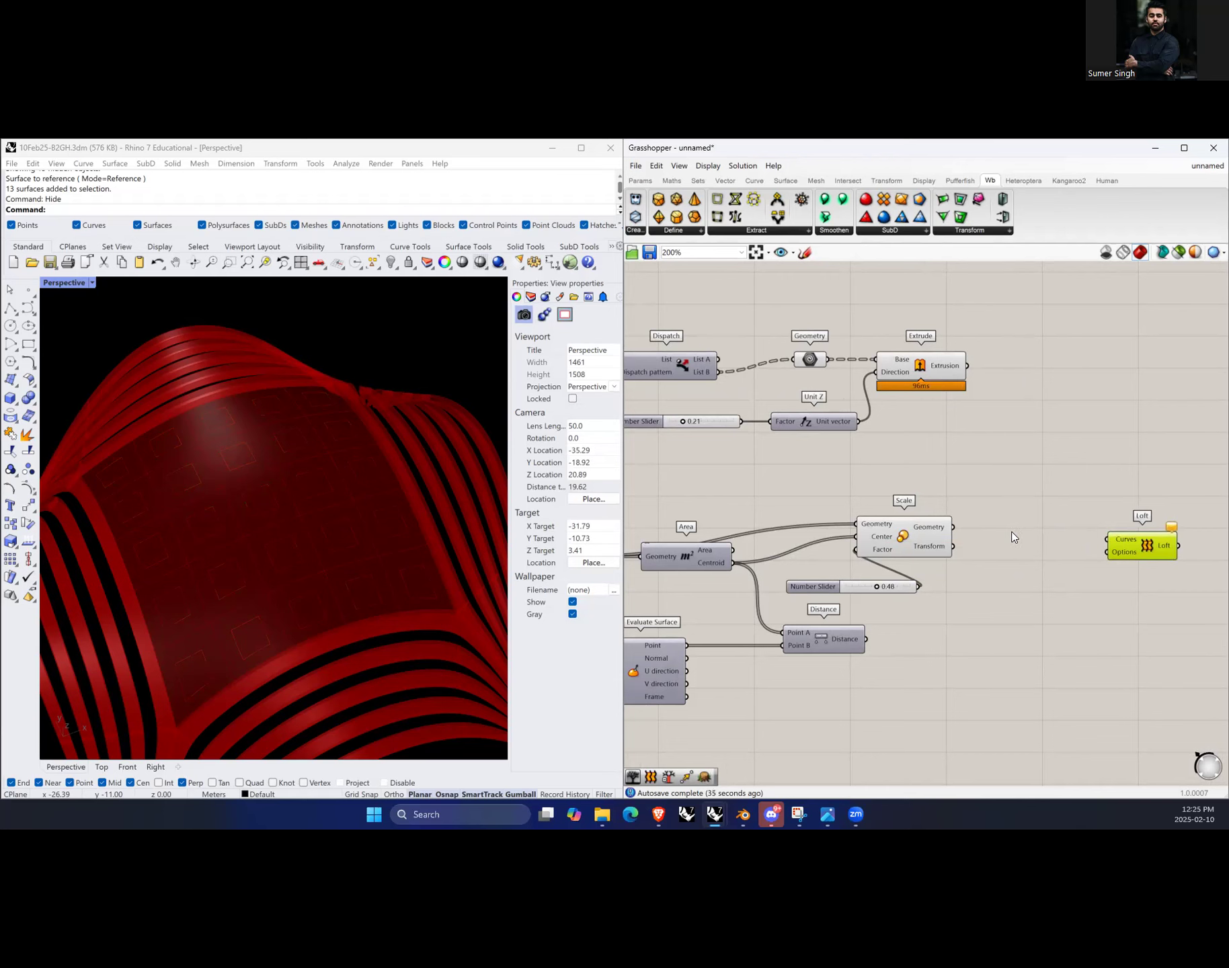
Step: Add two Curve parameters, feeding one from the Scale geometry and the other from the Isotrim surfaces
double_click(1010, 532)
type("curves")
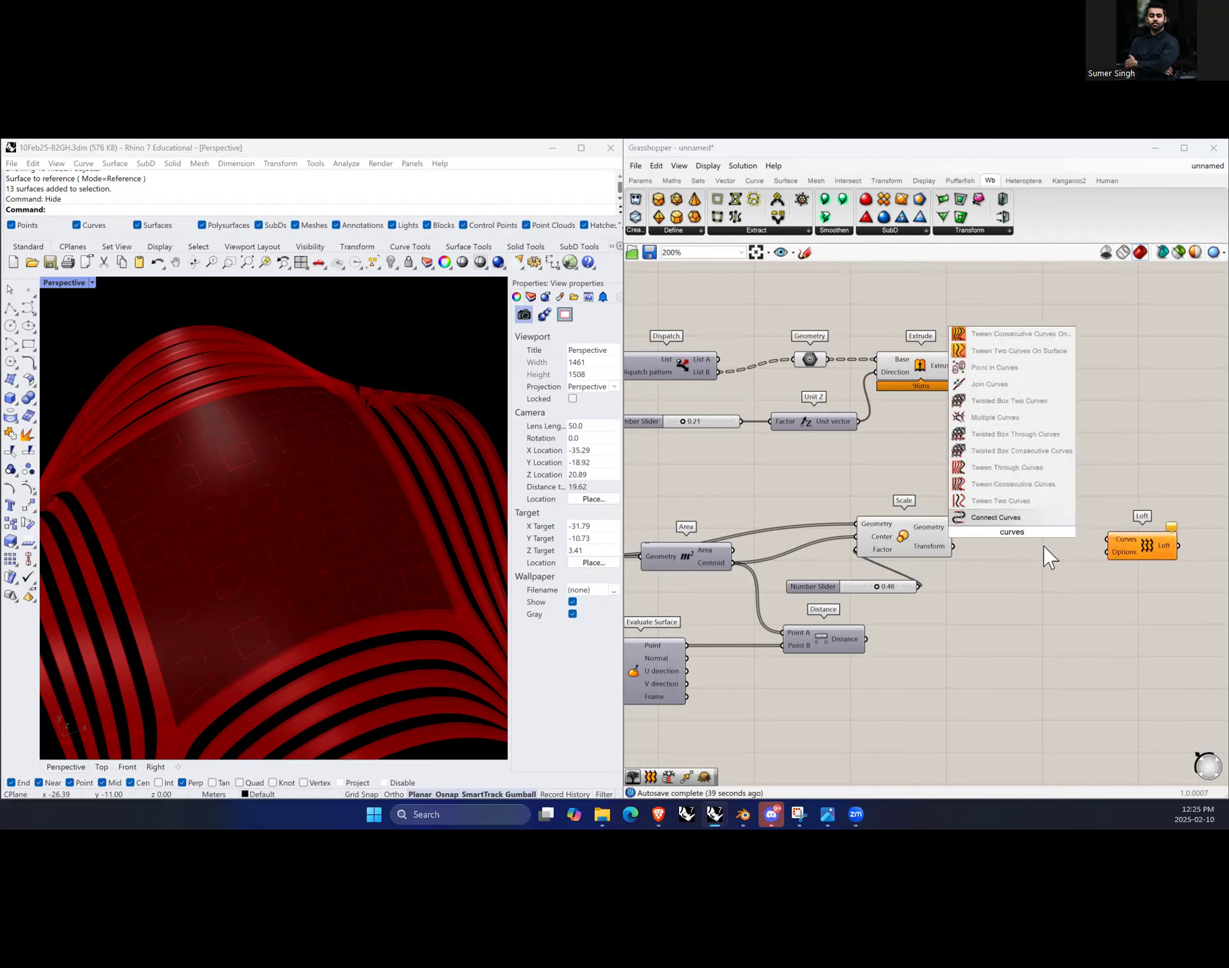
key("BackSpace")
left_click(1008, 521)
left_click_drag(1008, 535, 1008, 530)
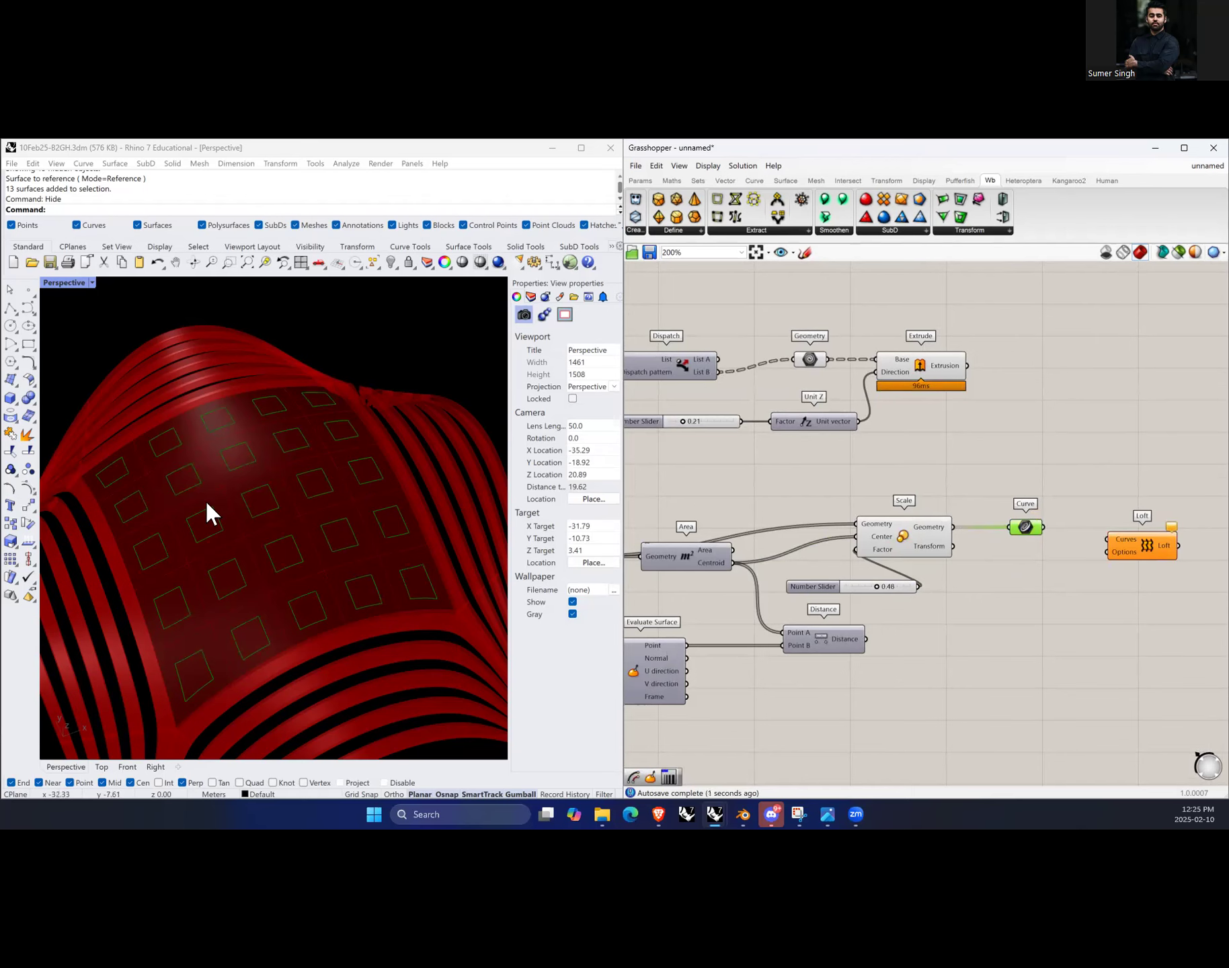
left_click_drag(1029, 526, 1030, 549, "alt")
left_click(1037, 593)
scroll(1037, 592, "down", 3)
scroll(778, 594, "up", 2)
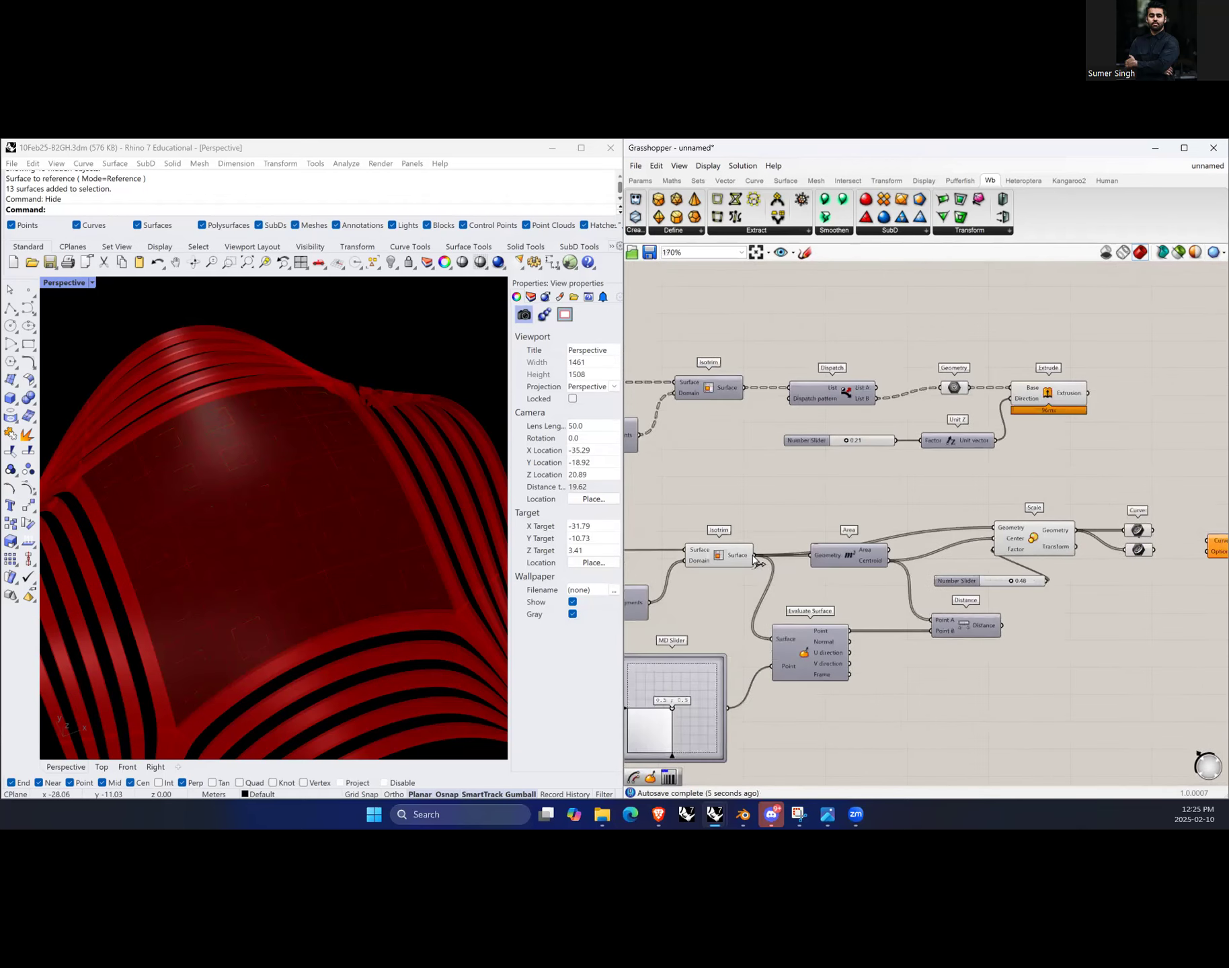
left_click_drag(753, 554, 1126, 550)
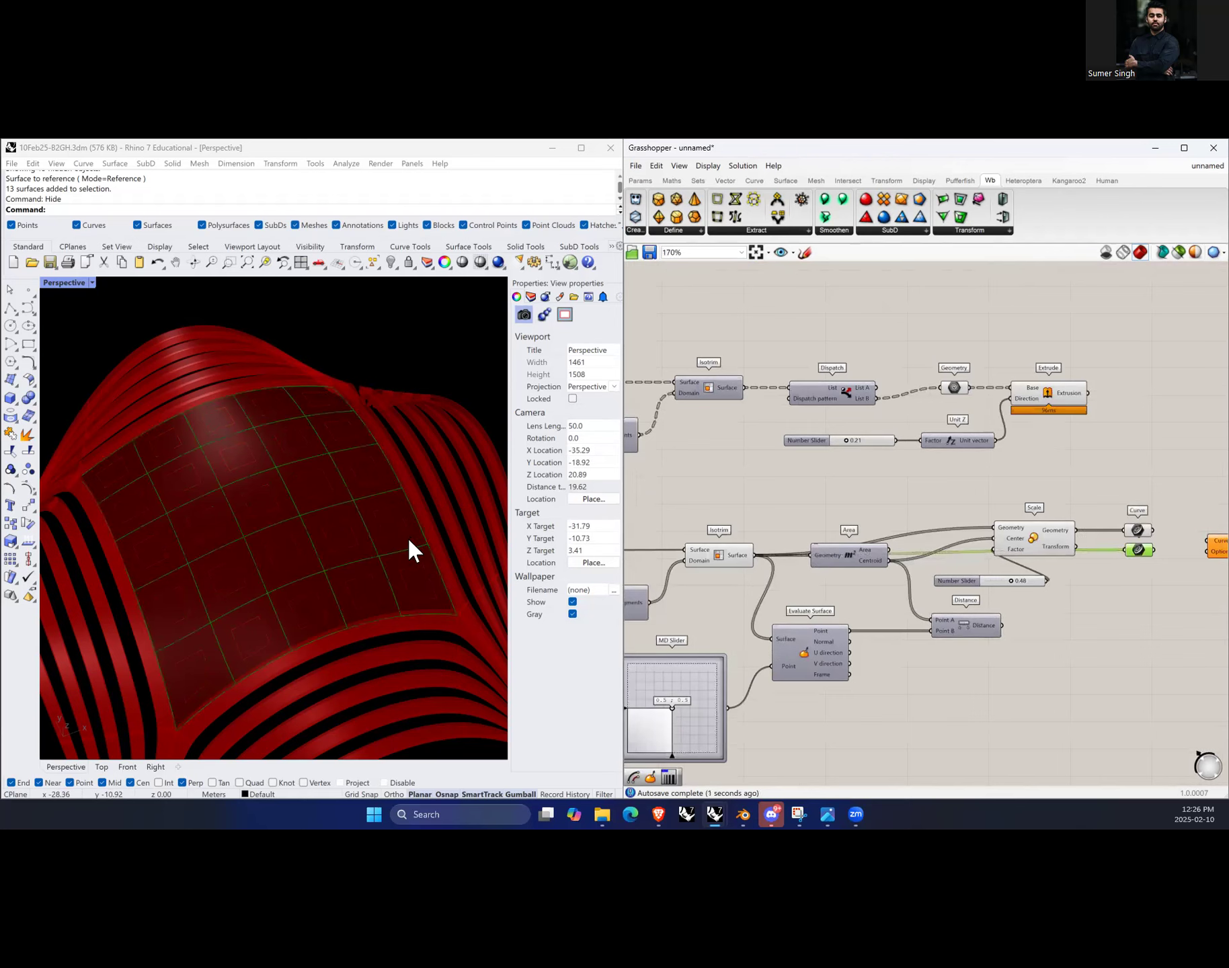
Step: Add a Merge component between the Curve parameters and the Loft
scroll(380, 578, "down", 4)
scroll(376, 597, "up", 3)
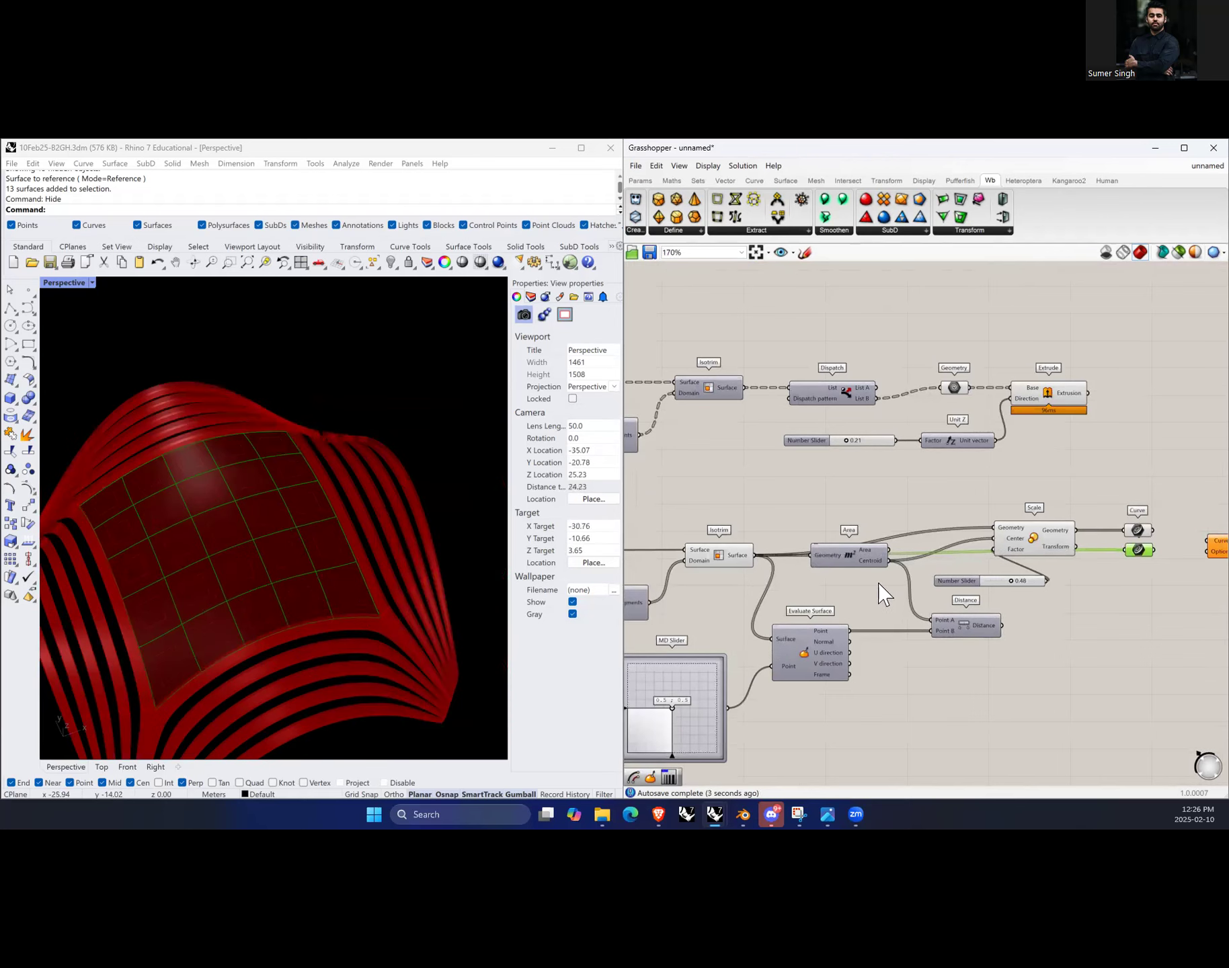
scroll(1056, 594, "up", 3)
left_click(1057, 597)
left_click_drag(1104, 538, 1170, 534)
double_click(1037, 543)
type("merge")
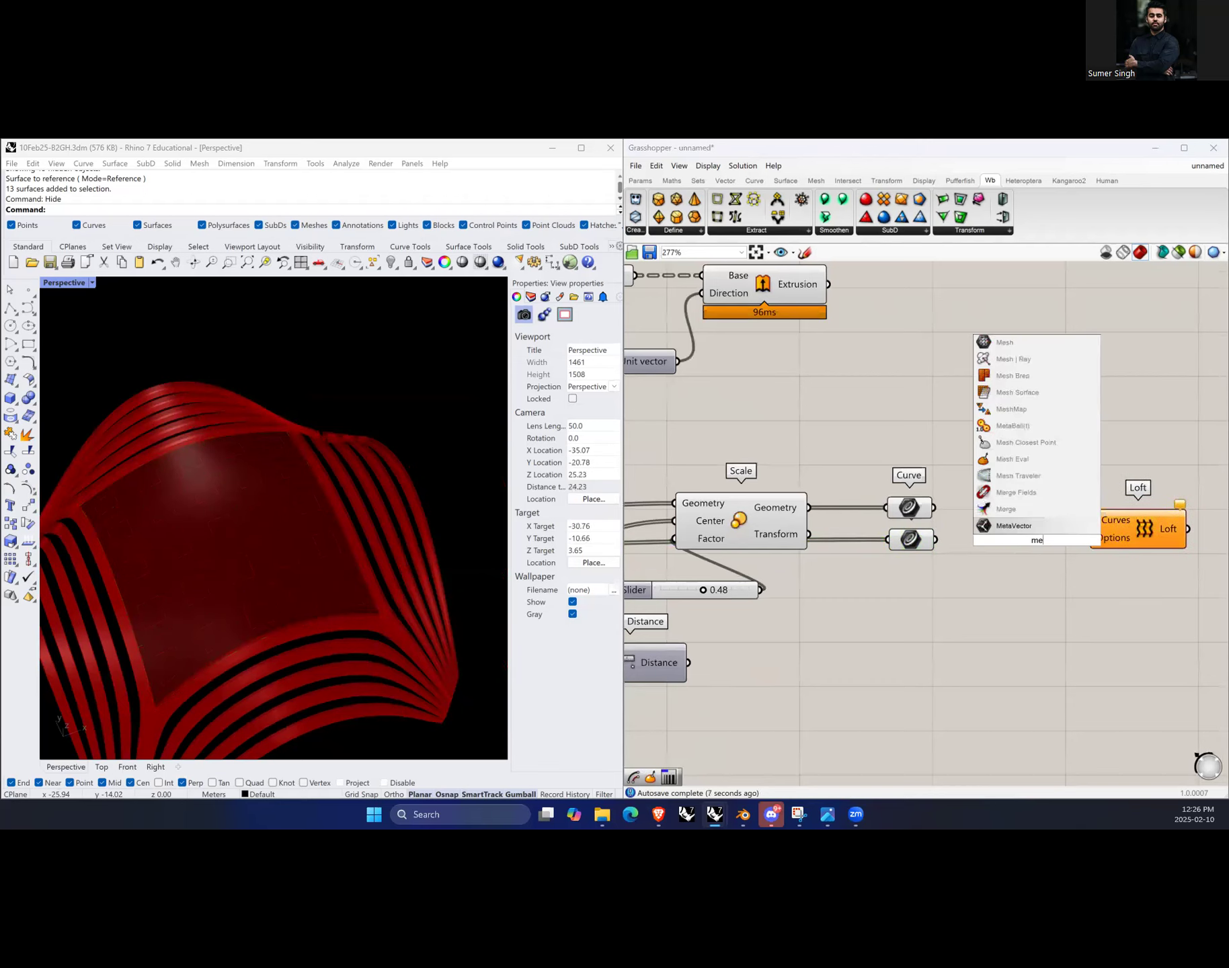
left_click(1019, 526)
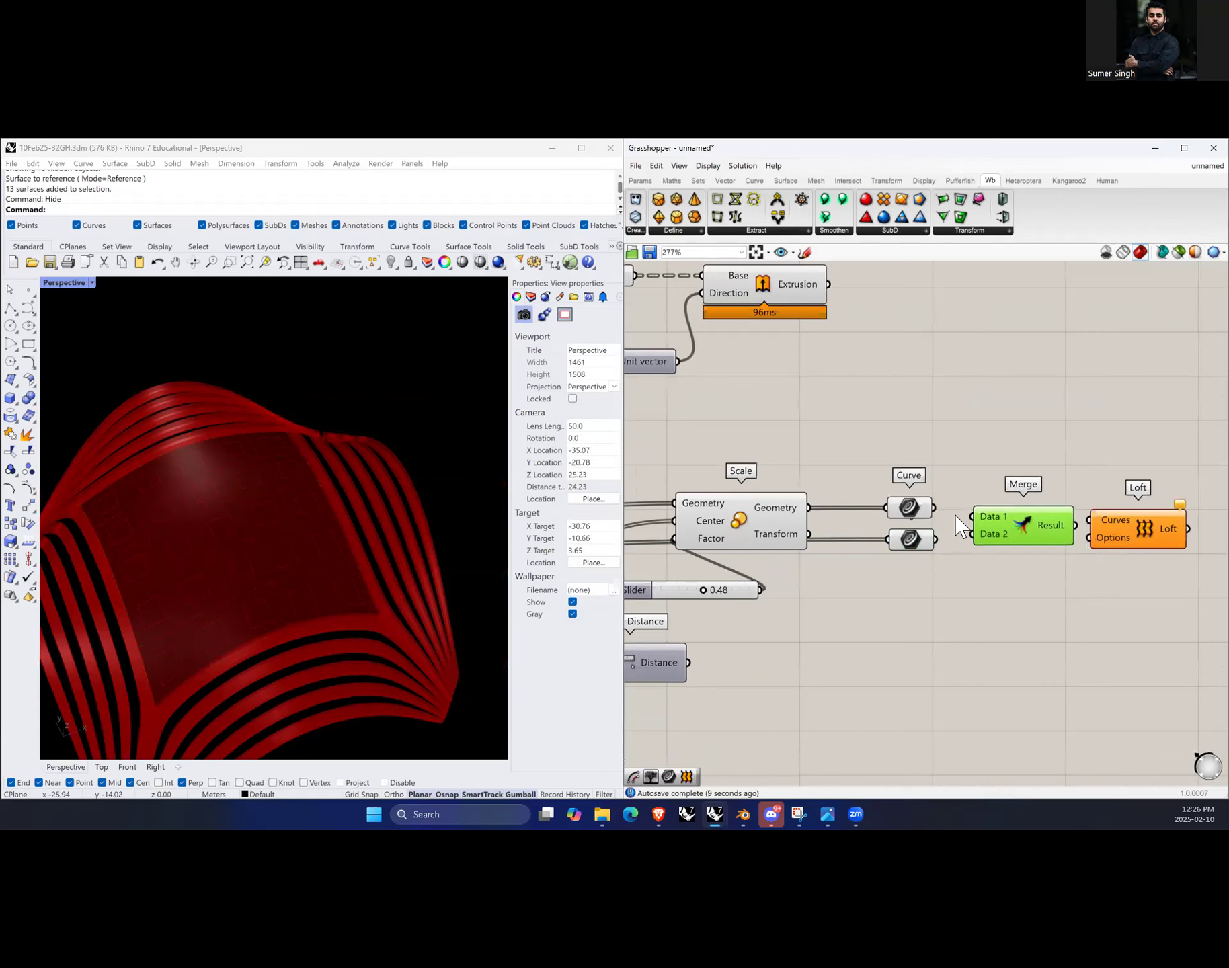
Step: Connect both Curve parameters into the Merge inputs and the Merge result into the Loft curves
left_click_drag(933, 507, 972, 535)
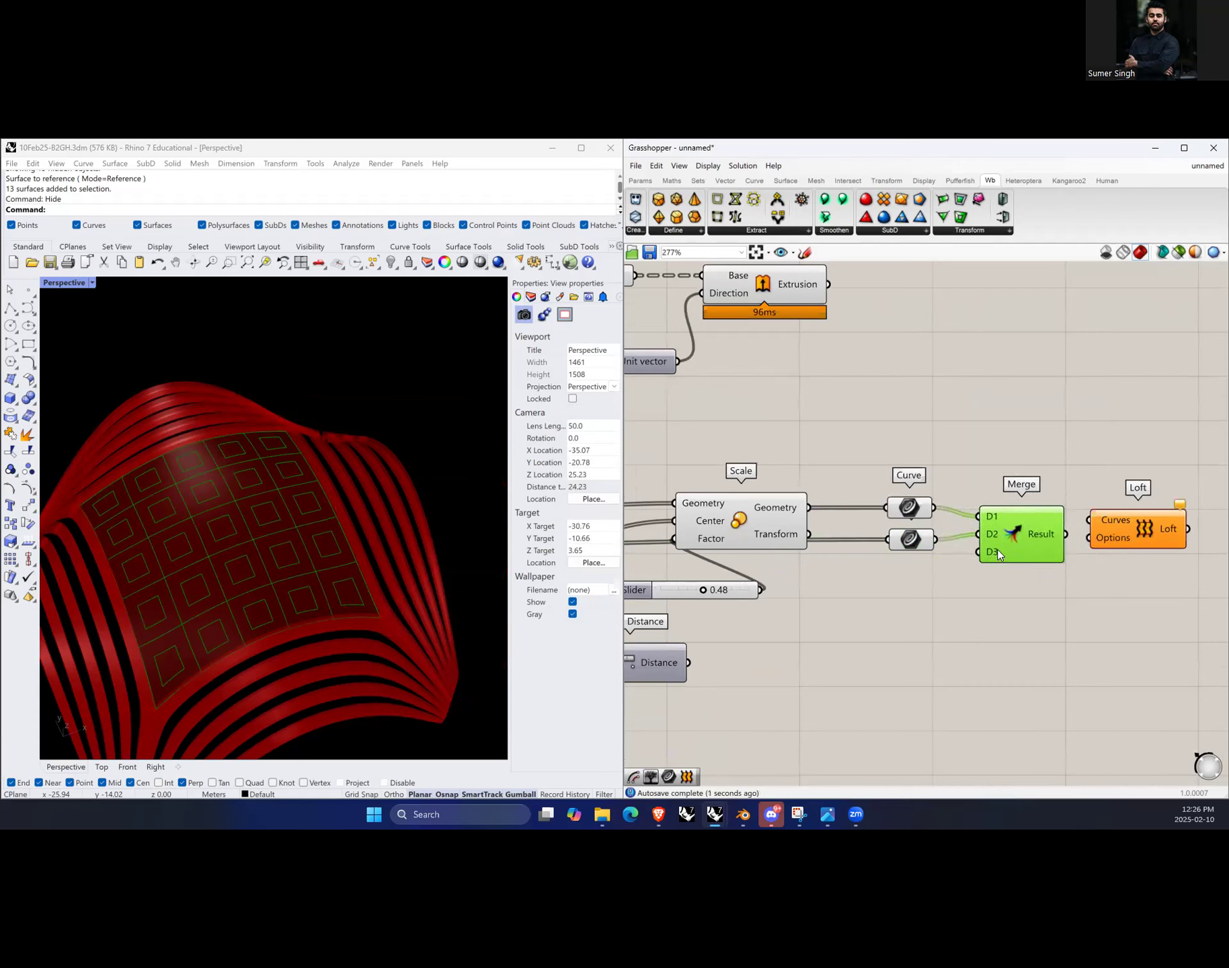
scroll(999, 550, "up", 8)
left_click(1013, 557)
scroll(924, 620, "down", 5)
scroll(1127, 566, "up", 3)
left_click_drag(1025, 570, 1074, 532)
scroll(858, 617, "down", 4)
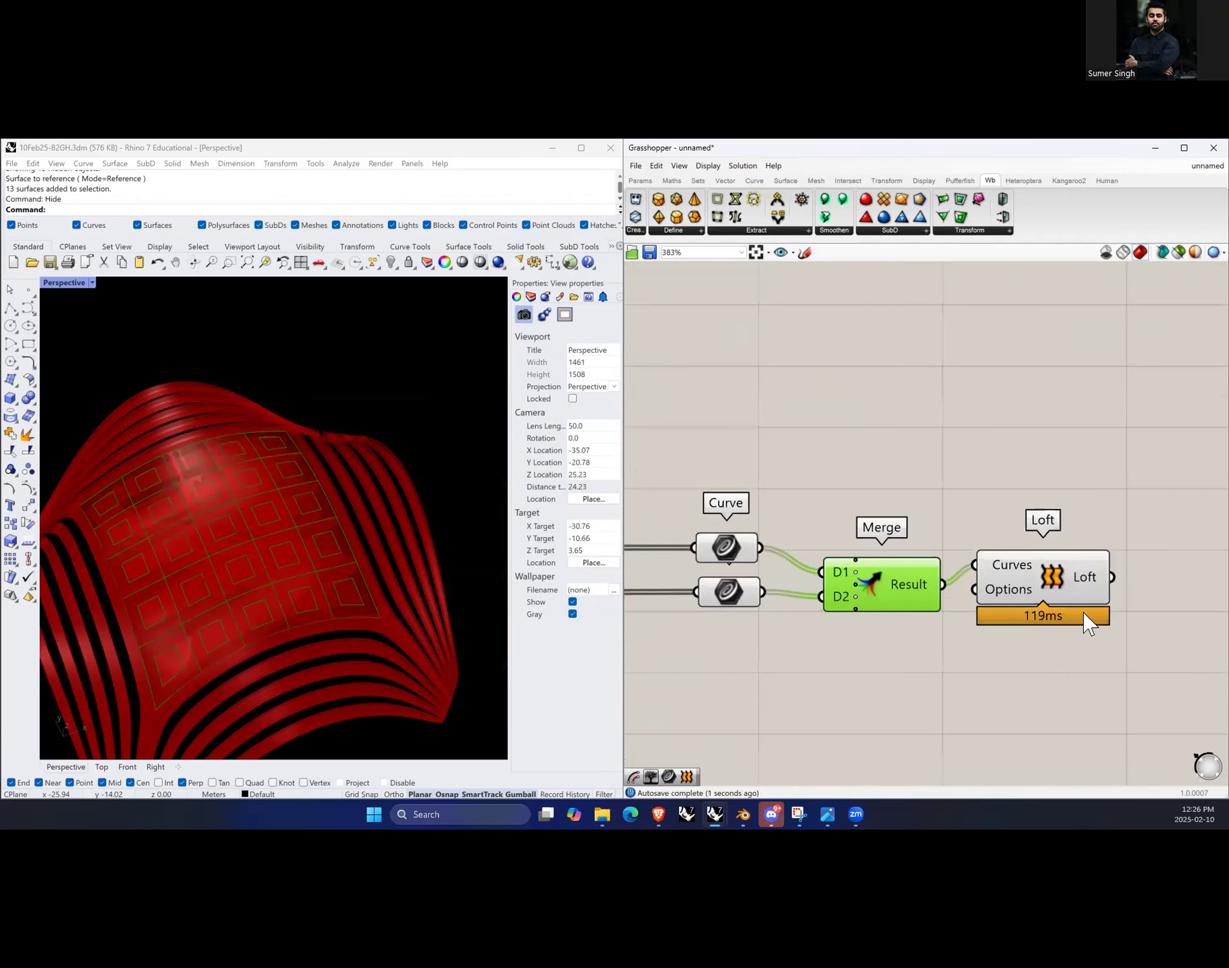
scroll(1087, 624, "down", 2)
left_click_drag(1097, 617, 1094, 621)
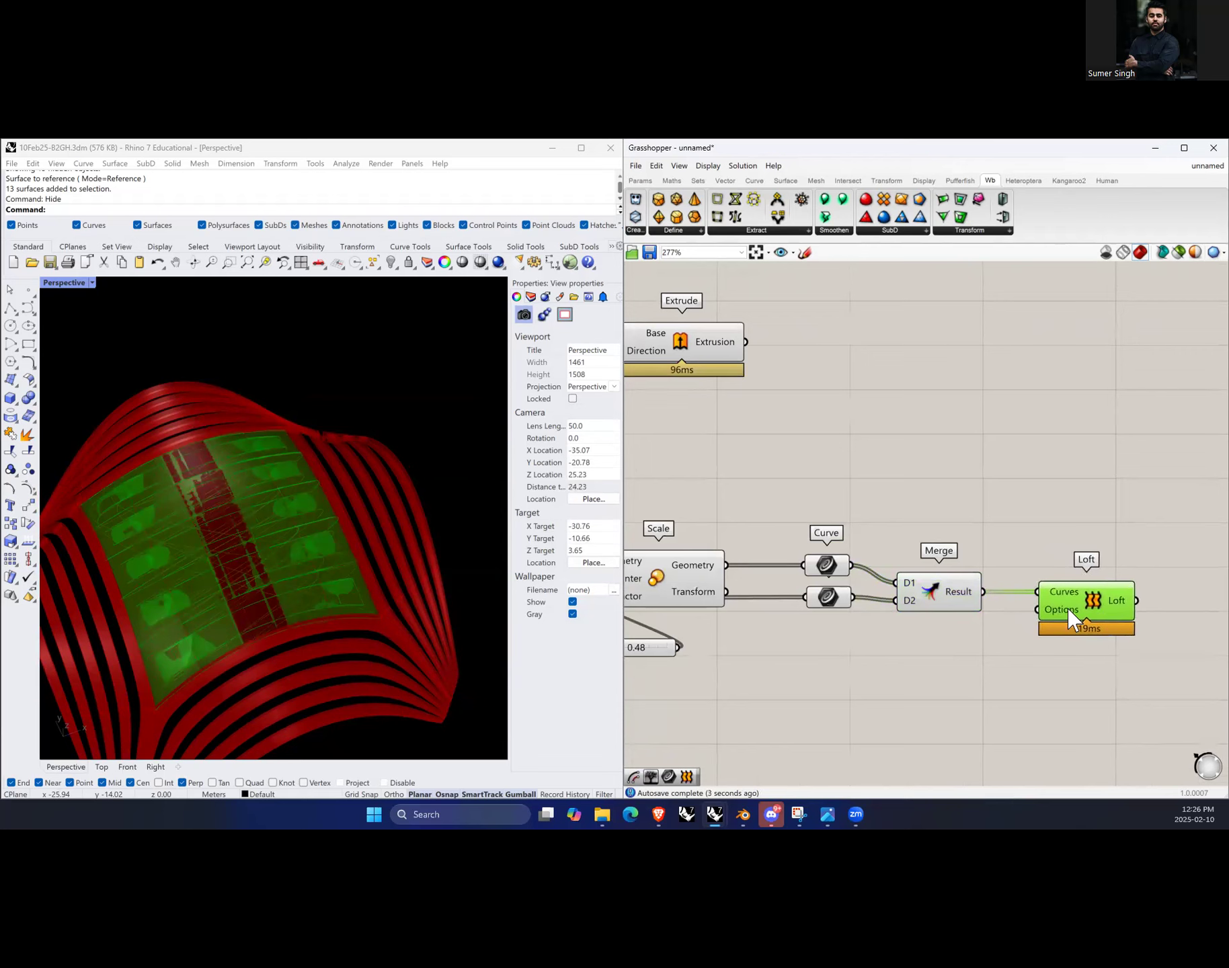
left_click_drag(948, 605, 971, 605)
left_click(947, 648)
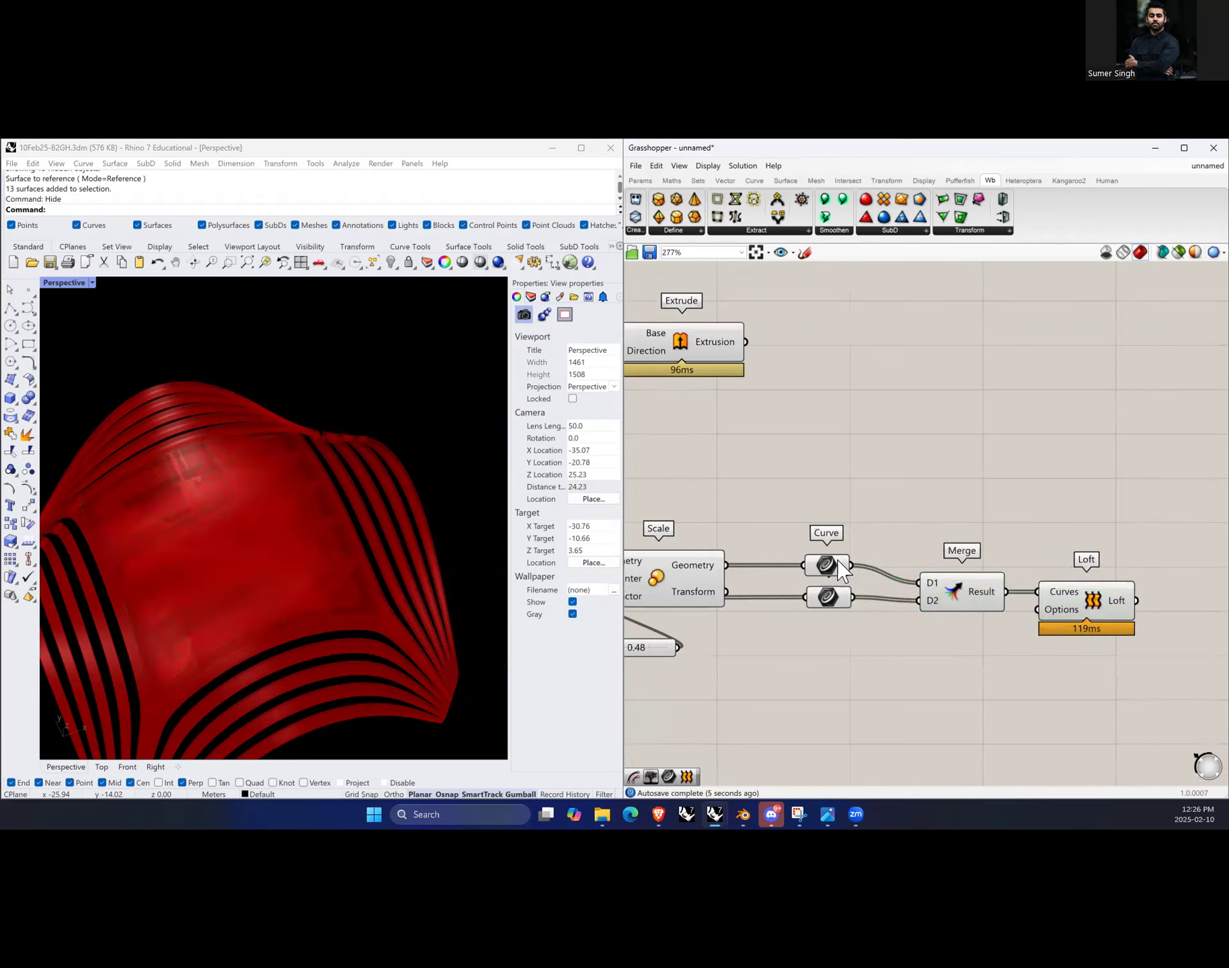
Step: Graft both Curve parameters feeding the Merge
mouse_move(841, 571)
scroll(844, 570, "up", 2)
right_click(845, 566)
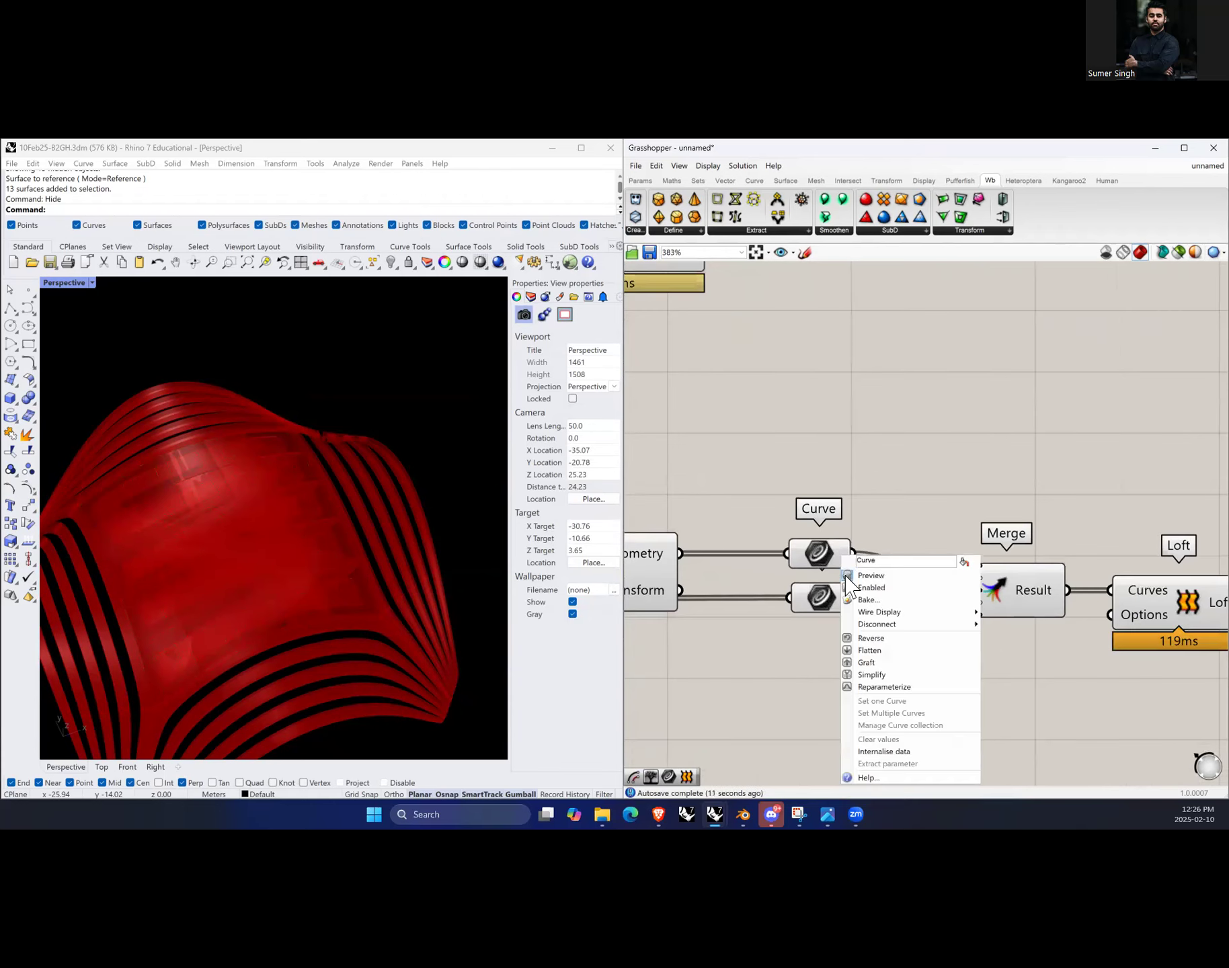
left_click(884, 664)
right_click(843, 609)
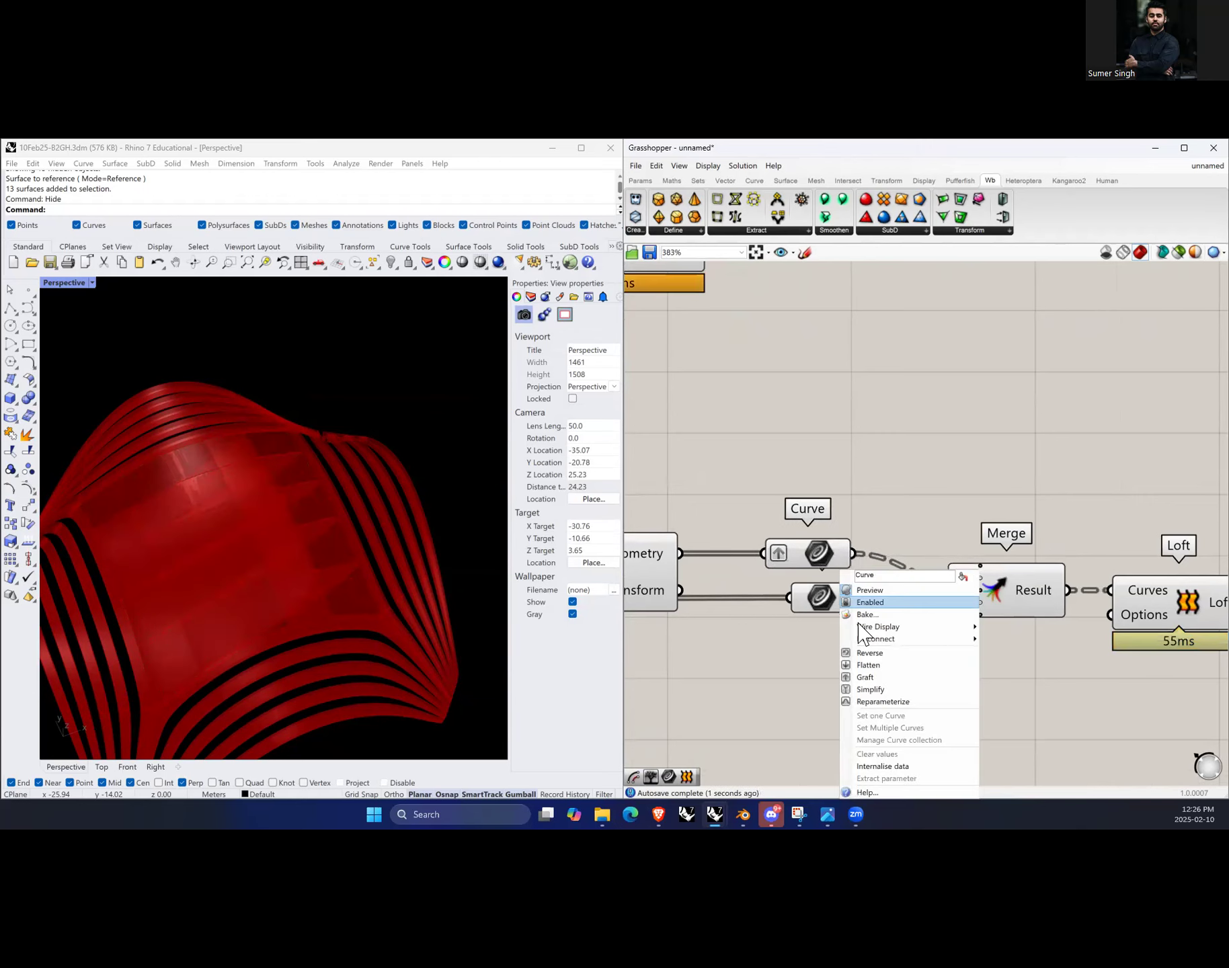
left_click(874, 677)
Step: Turn off the Scale component's preview
scroll(259, 598, "up", 2)
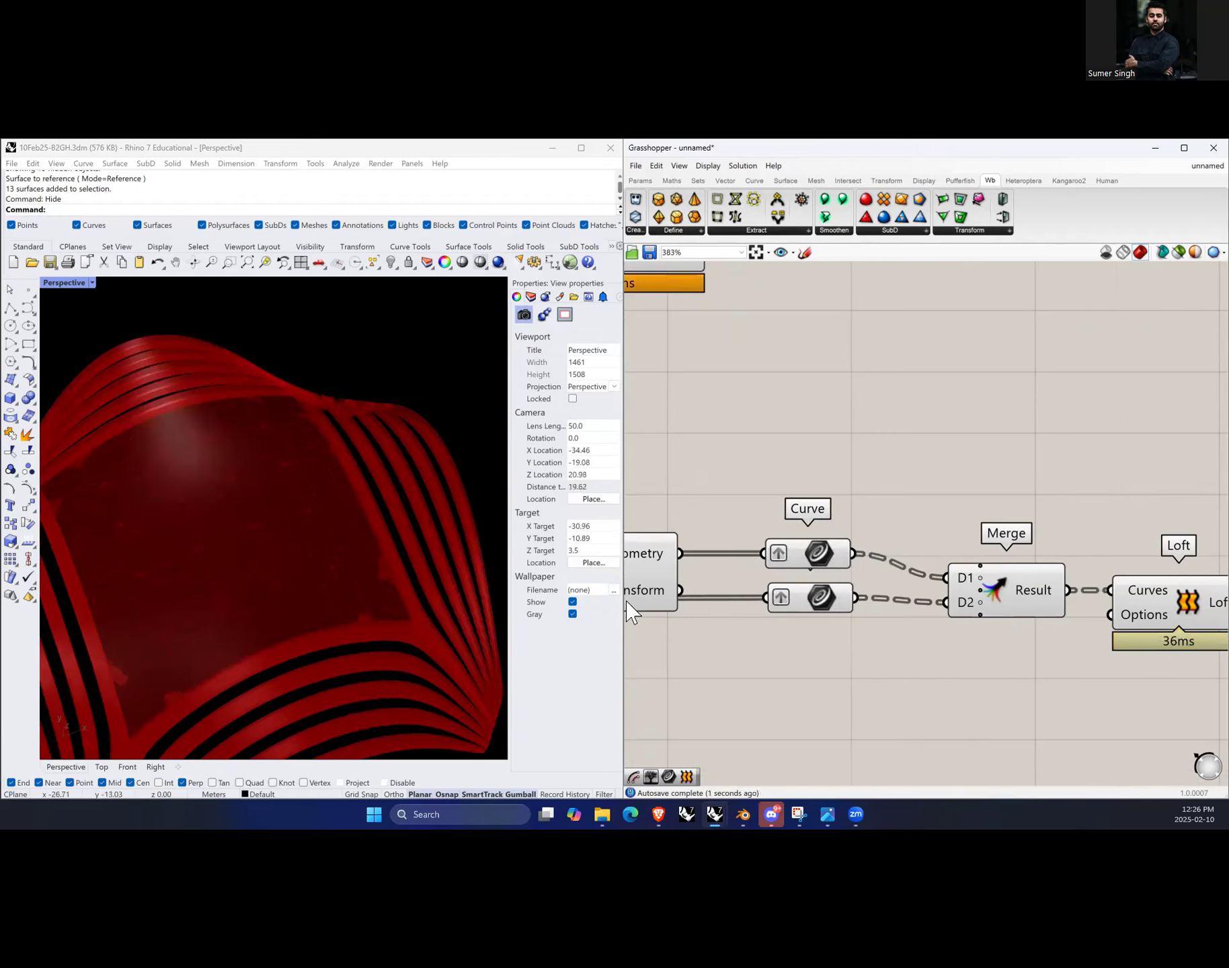
scroll(240, 565, "down", 2)
scroll(1130, 625, "down", 3)
scroll(1053, 587, "up", 3)
left_click(1052, 586)
scroll(1051, 629, "down", 2)
right_click_drag(814, 628, 883, 627)
left_click(862, 594)
right_click(856, 523)
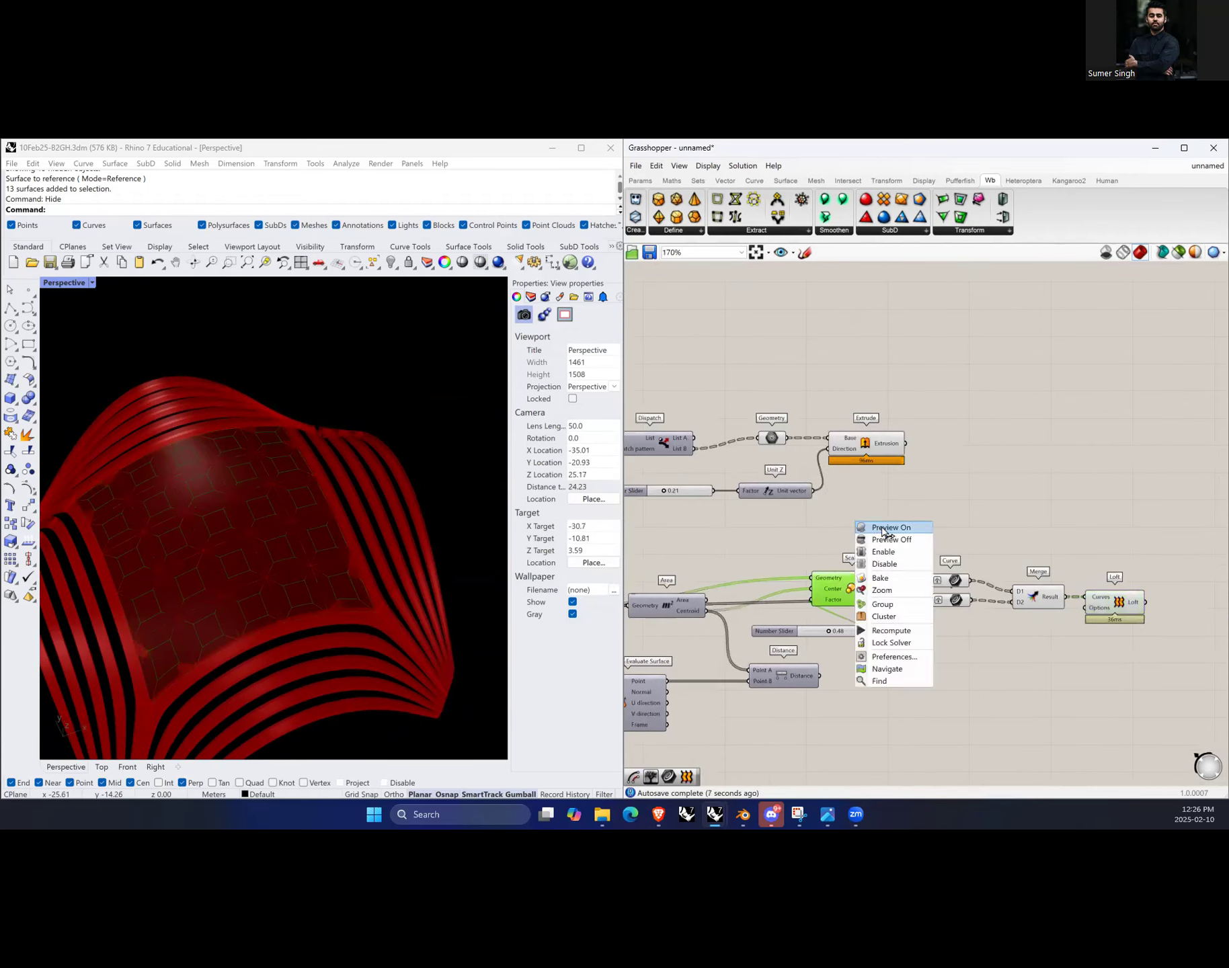
left_click(900, 541)
left_click(911, 538)
scroll(934, 566, "down", 2)
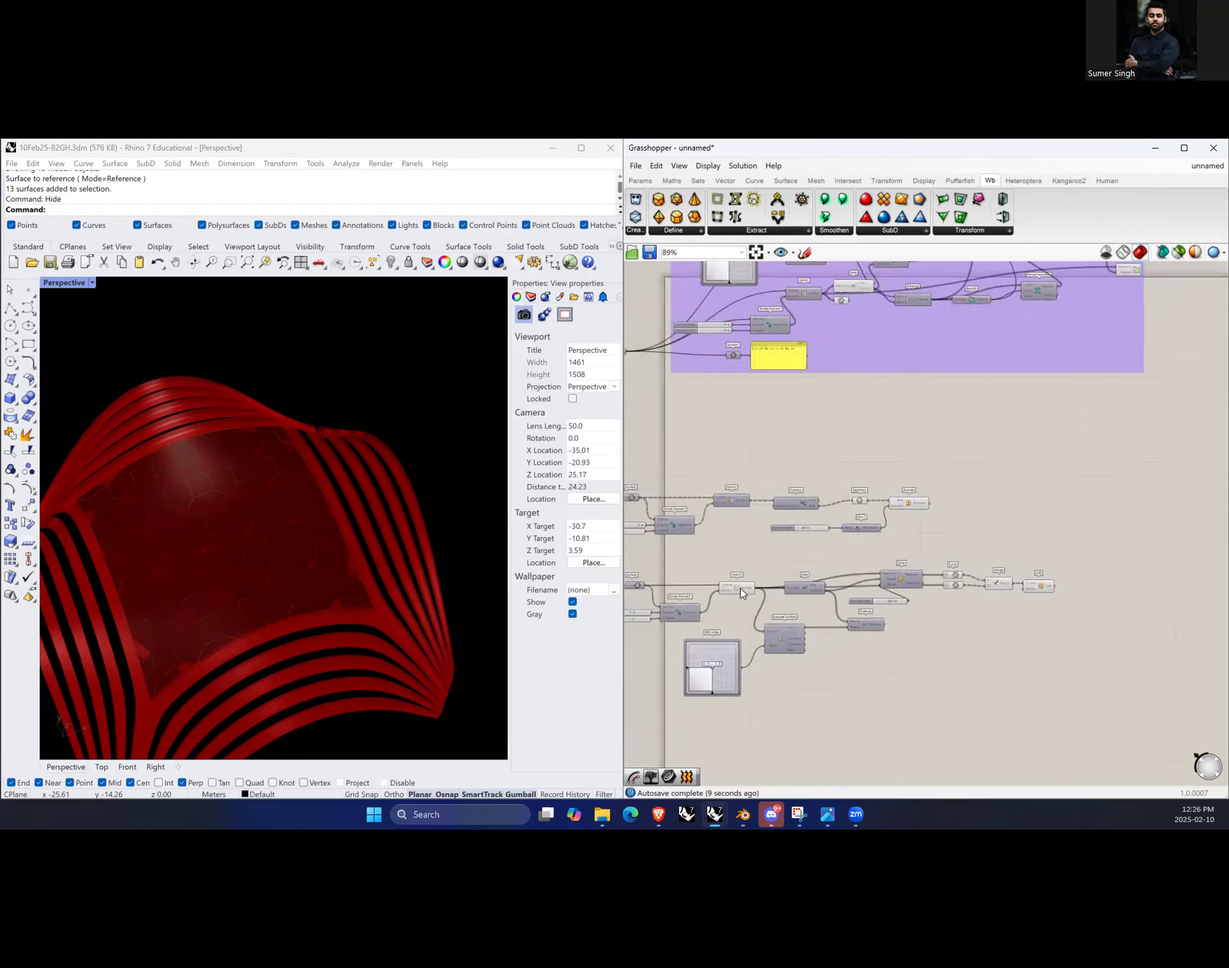
Step: Turn off the preview of the Isotrim feeding the Area component
scroll(767, 587, "up", 2)
left_click(785, 586)
right_click(766, 522)
left_click(798, 541)
left_click(710, 582)
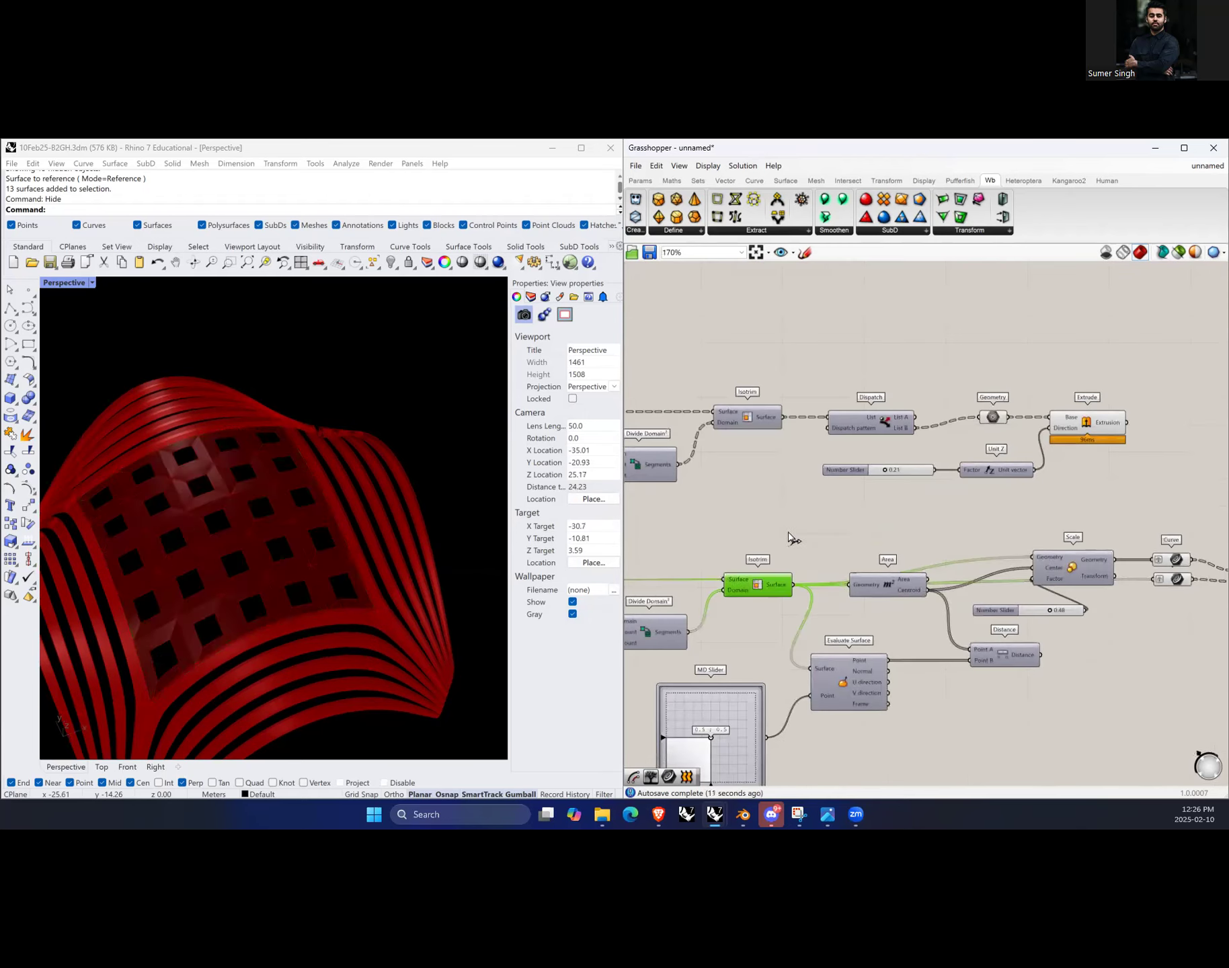
Step: Inspect the lofted panel frames and the extruded strips by selecting the Loft and Extrude components and orbiting the viewport
scroll(710, 581, "down", 3)
scroll(1000, 582, "up", 6)
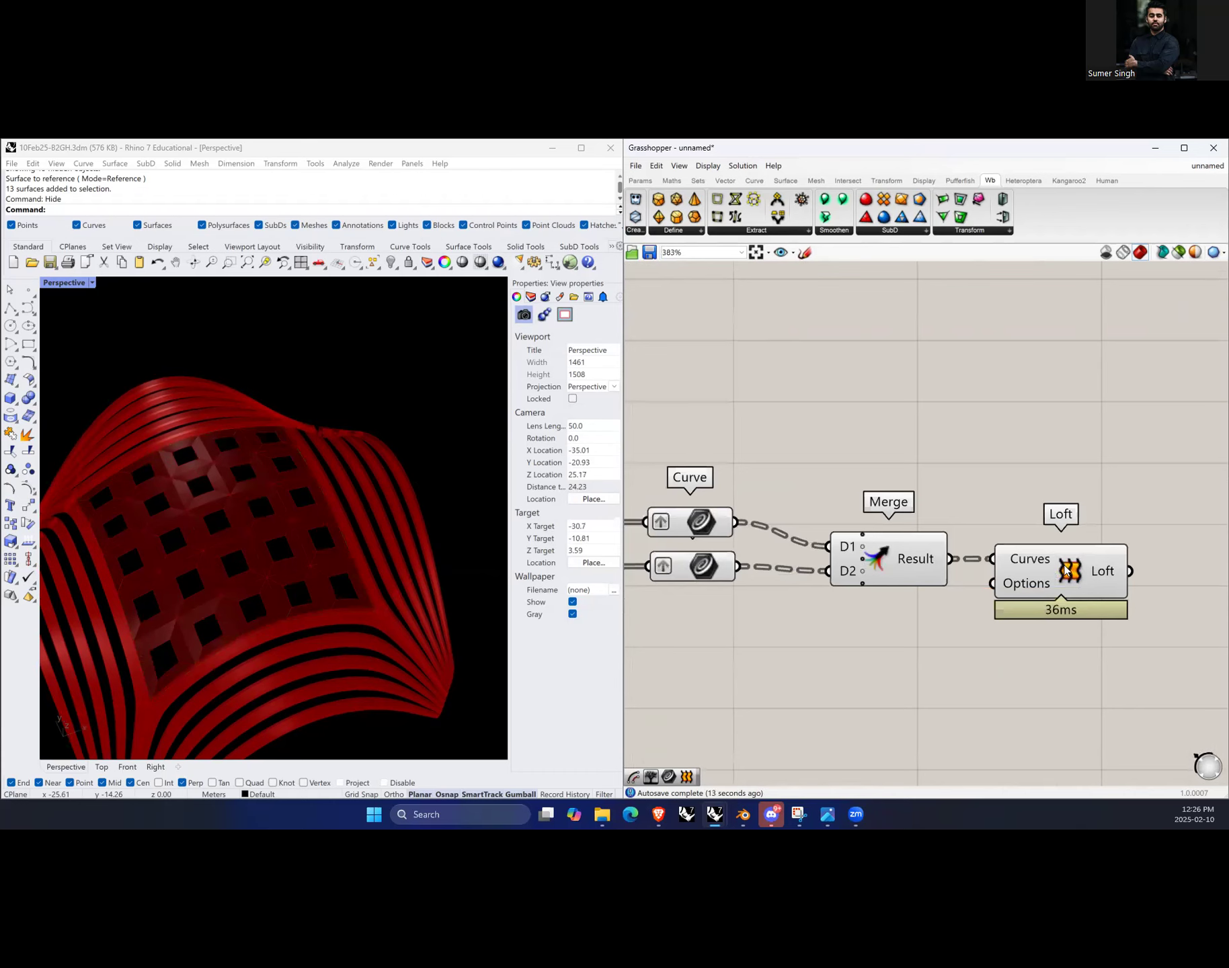
left_click(1068, 568)
scroll(273, 624, "up", 4)
mouse_move(316, 612)
right_mouse_down()
mouse_move(310, 599)
mouse_move(365, 576)
mouse_move(250, 584)
mouse_move(332, 597)
mouse_move(333, 617)
right_mouse_up()
scroll(1028, 635, "down", 3)
scroll(1089, 609, "up", 2)
left_click_drag(1024, 598, 1047, 598)
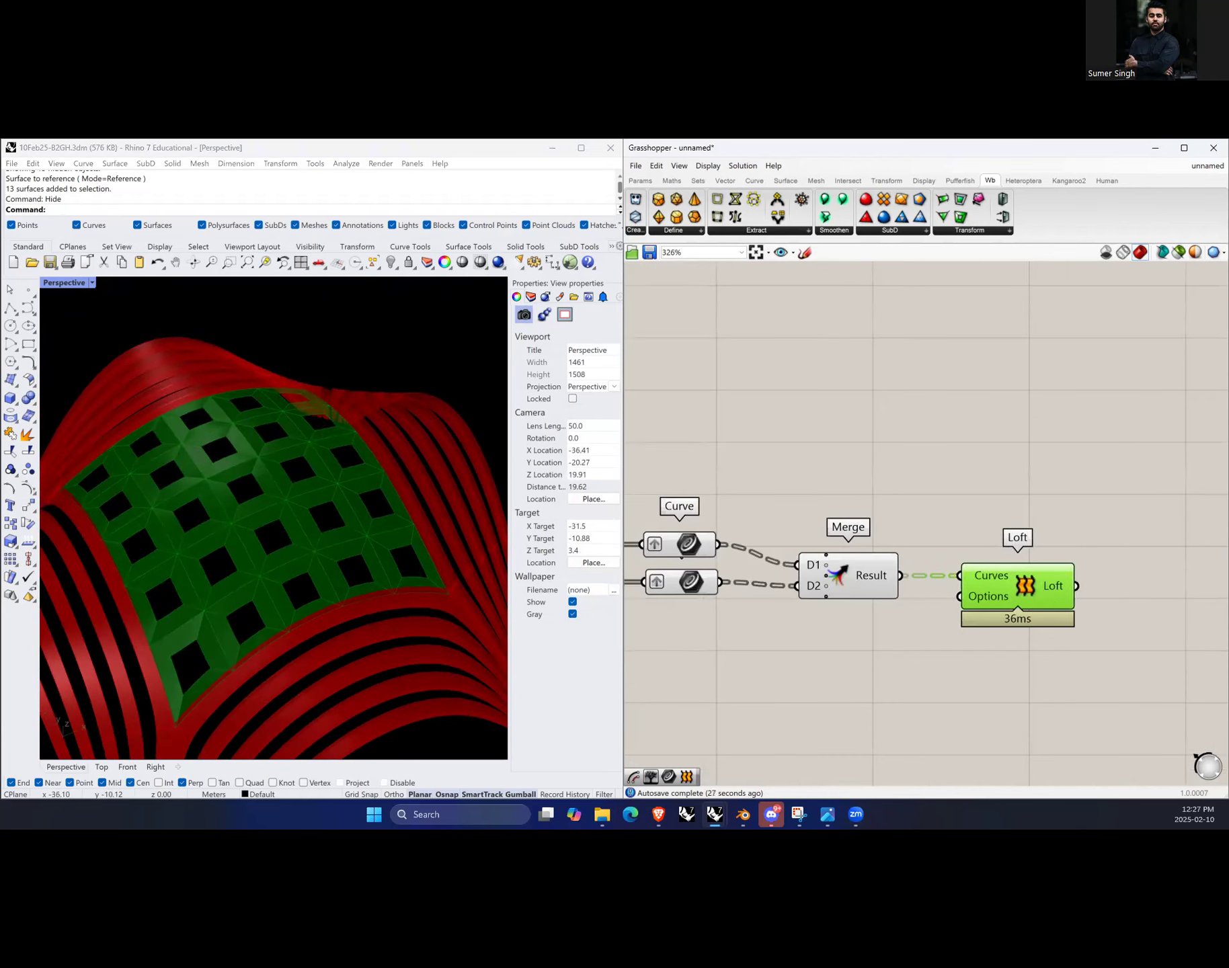
scroll(955, 685, "down", 4)
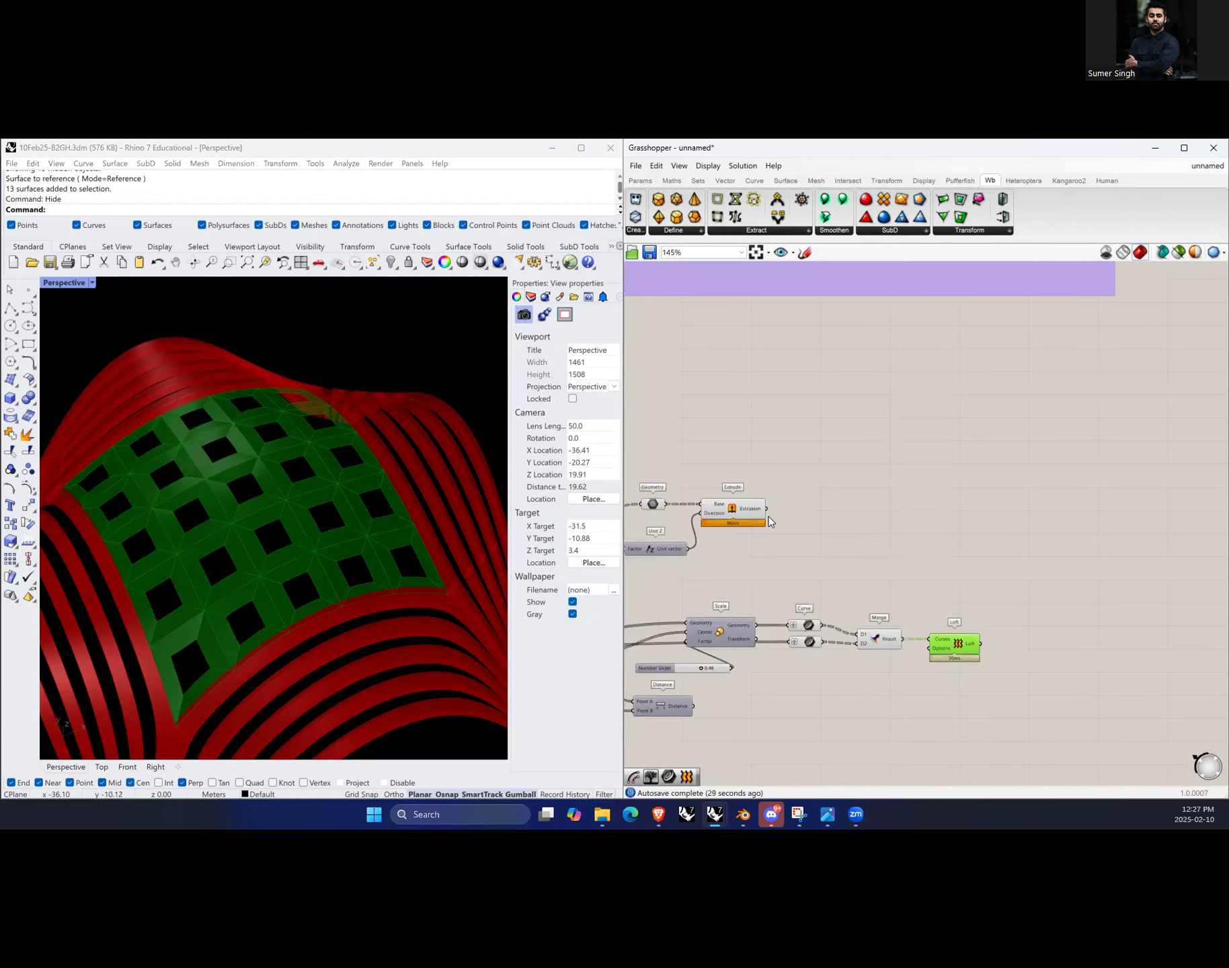
left_click(881, 510)
scroll(1048, 659, "up", 2)
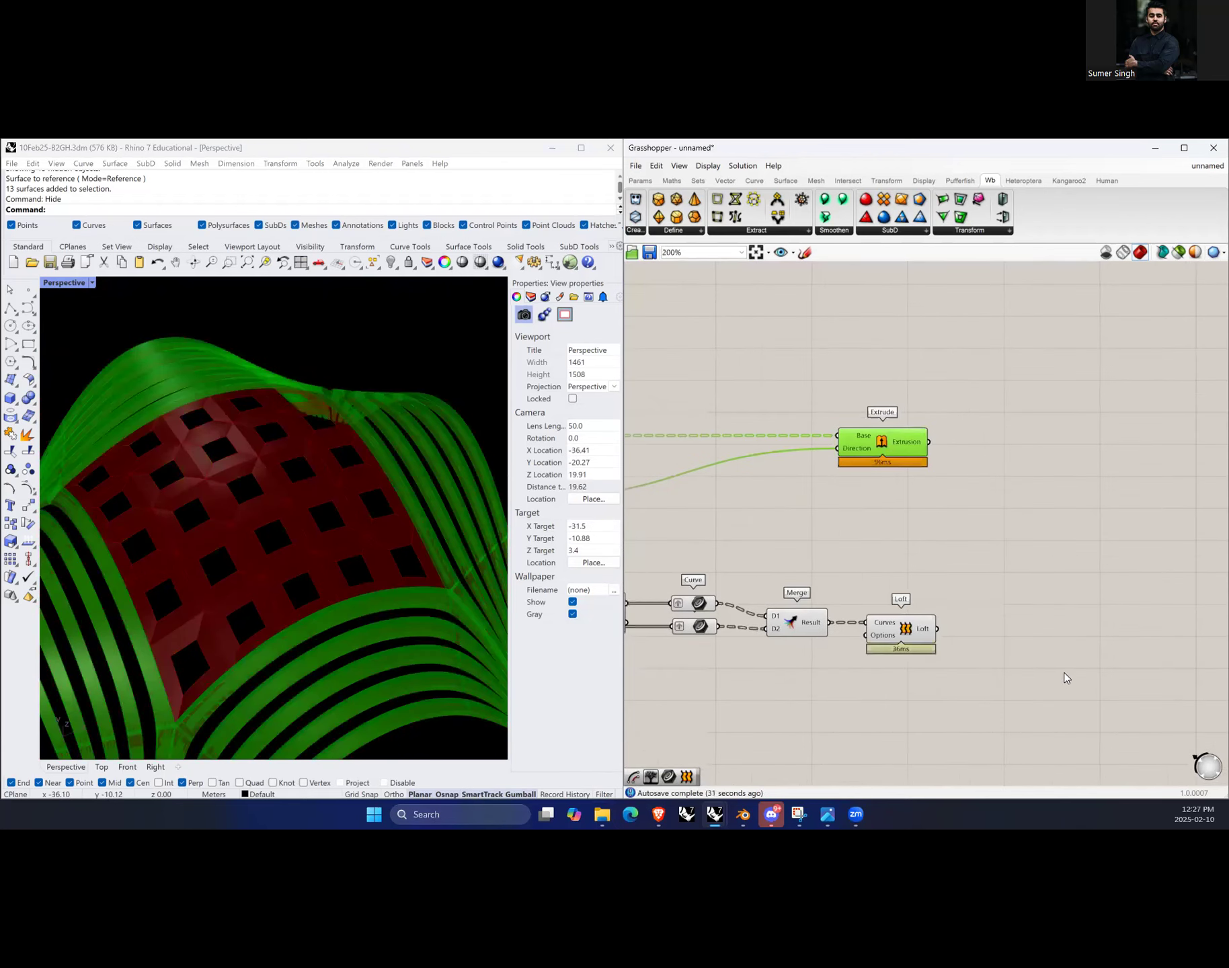
Step: Add a new Extrude component to the right of the Loft
double_click(1015, 647)
type("extru")
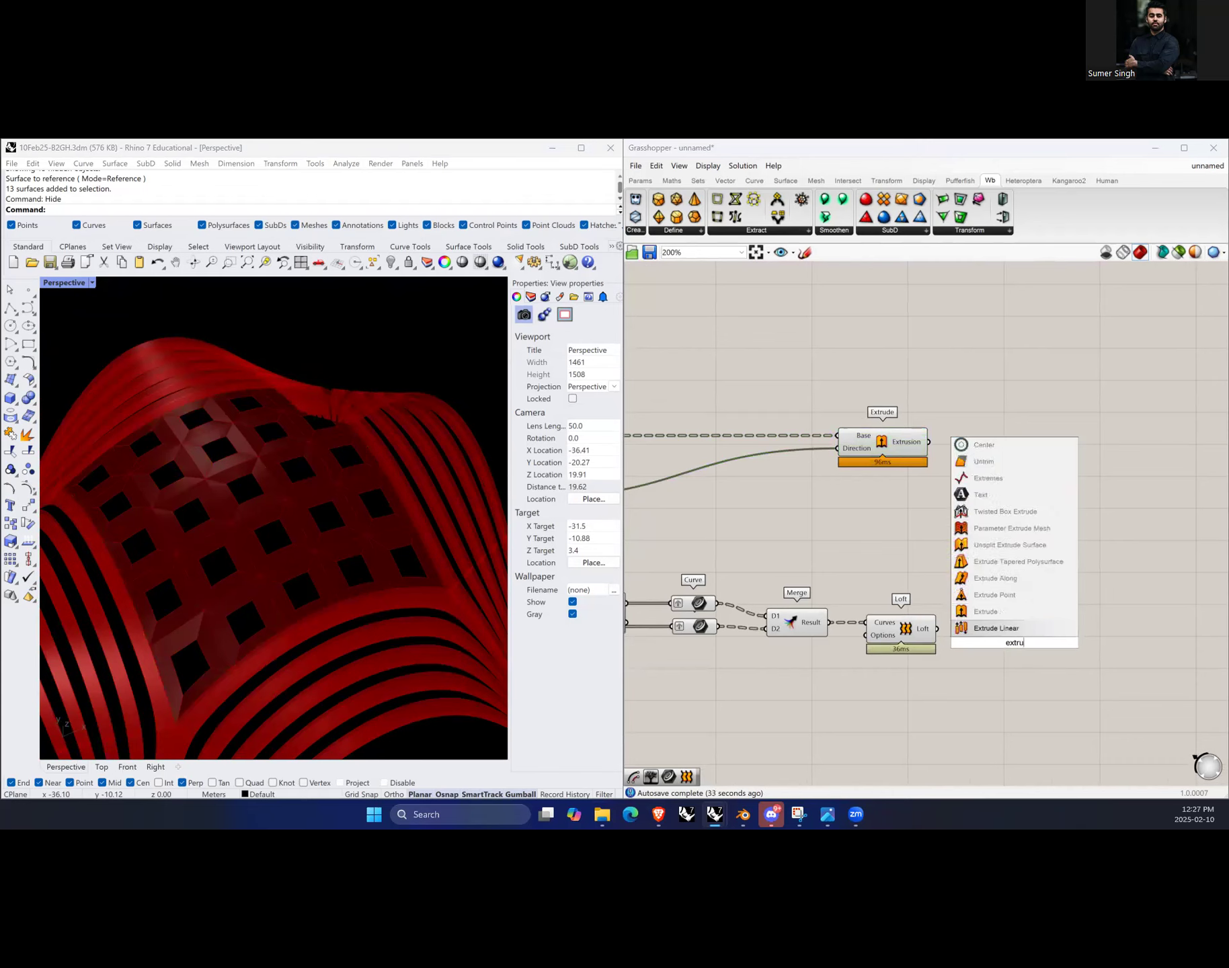
type("de")
key("Return")
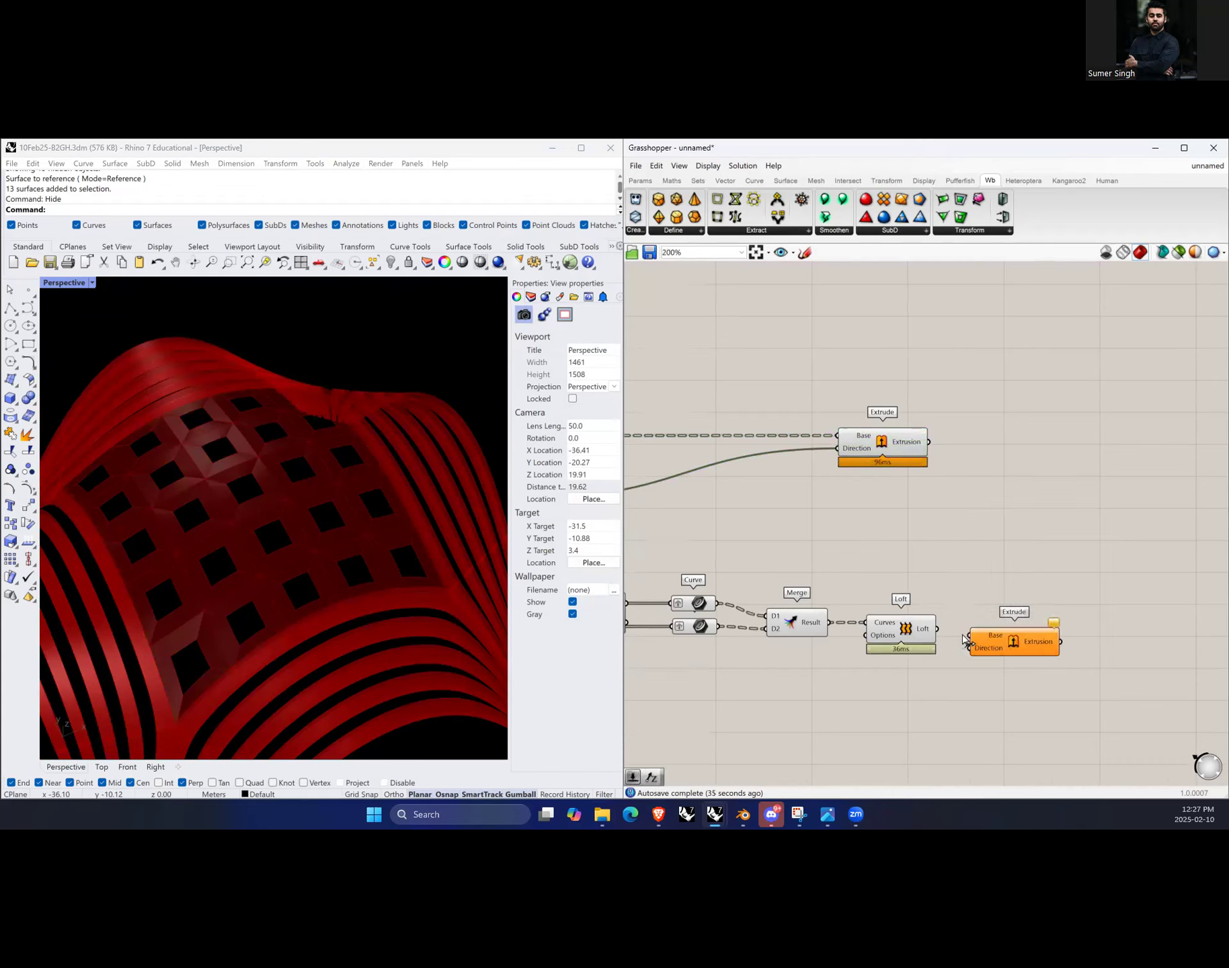
Step: Connect the Loft output to the new Extrude's Base and the Unit Z vector to its Direction
left_click_drag(998, 651, 1040, 649)
scroll(990, 542, "down", 2)
scroll(891, 537, "down", 2)
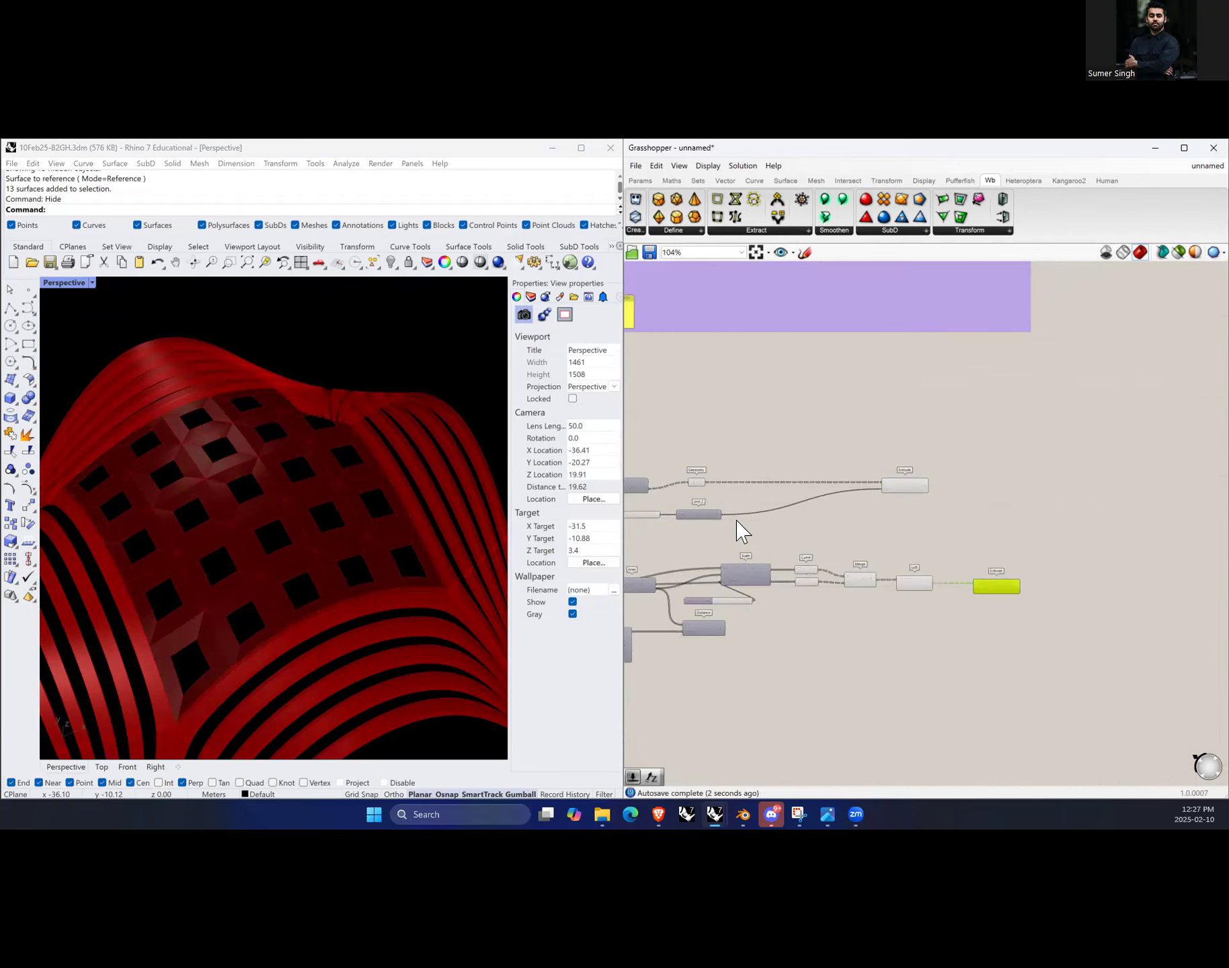
left_click_drag(722, 515, 970, 594)
scroll(971, 600, "up", 4)
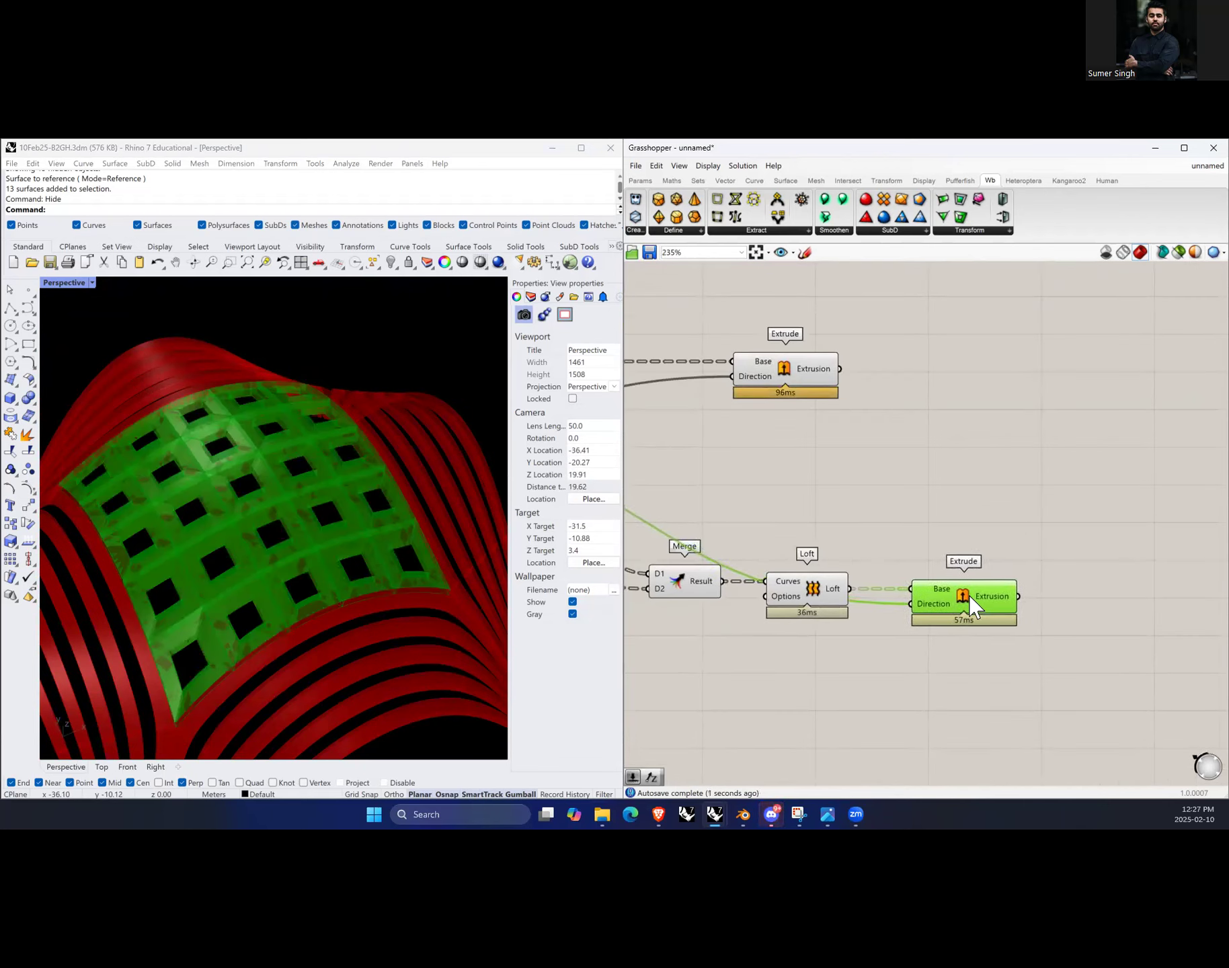
Step: Turn off the preview of the Curve, Merge and Loft components
scroll(991, 650, "down", 4)
scroll(823, 646, "up", 3)
left_click(926, 654)
left_click_drag(971, 671, 730, 547)
right_click(832, 509)
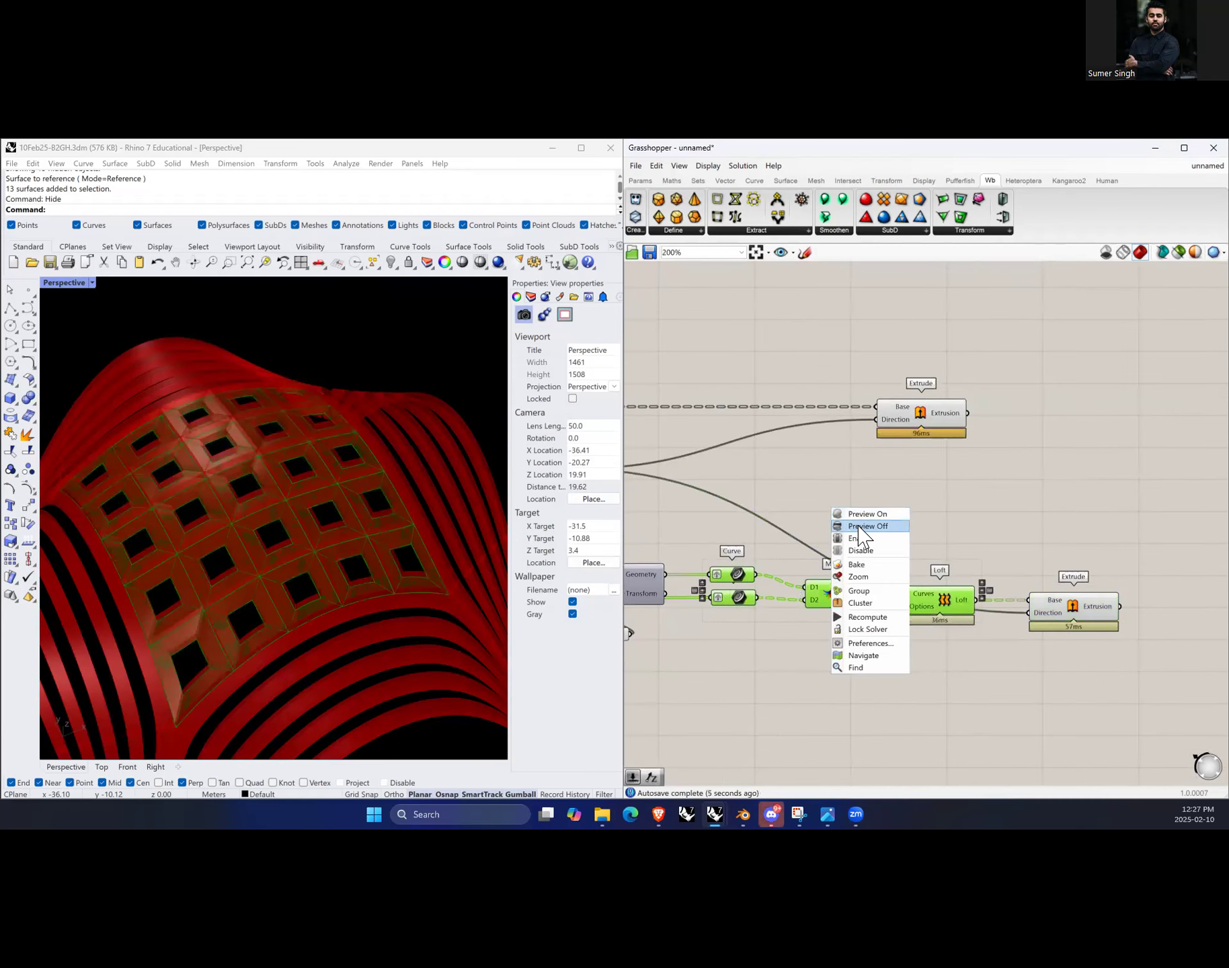
left_click(864, 526)
Step: Add a Merge component and connect both Extrude outputs into its D1 and D2 inputs
left_click_drag(943, 426, 1029, 430)
scroll(787, 556, "down", 1)
scroll(788, 556, "up", 1)
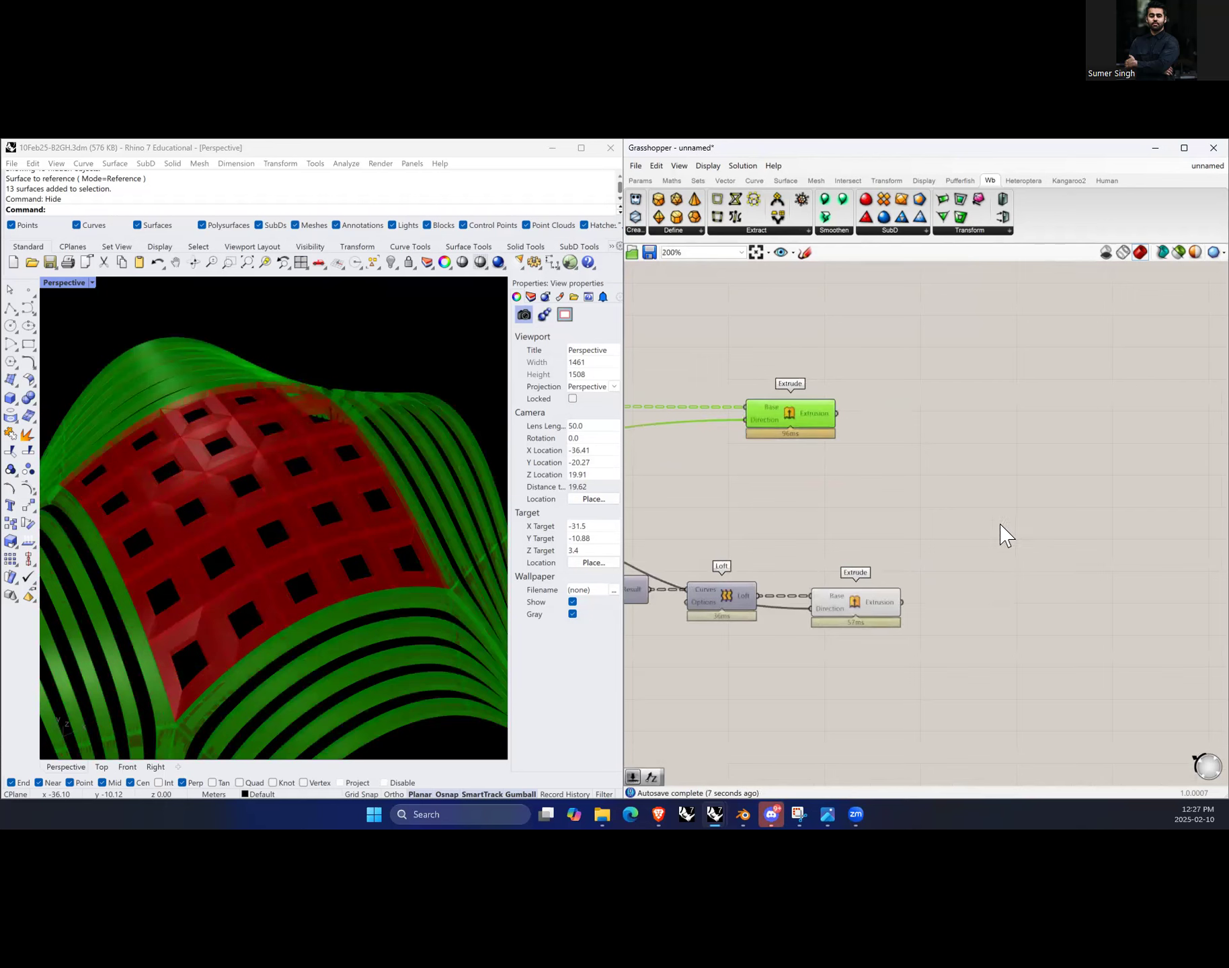
double_click(983, 512)
type("merg")
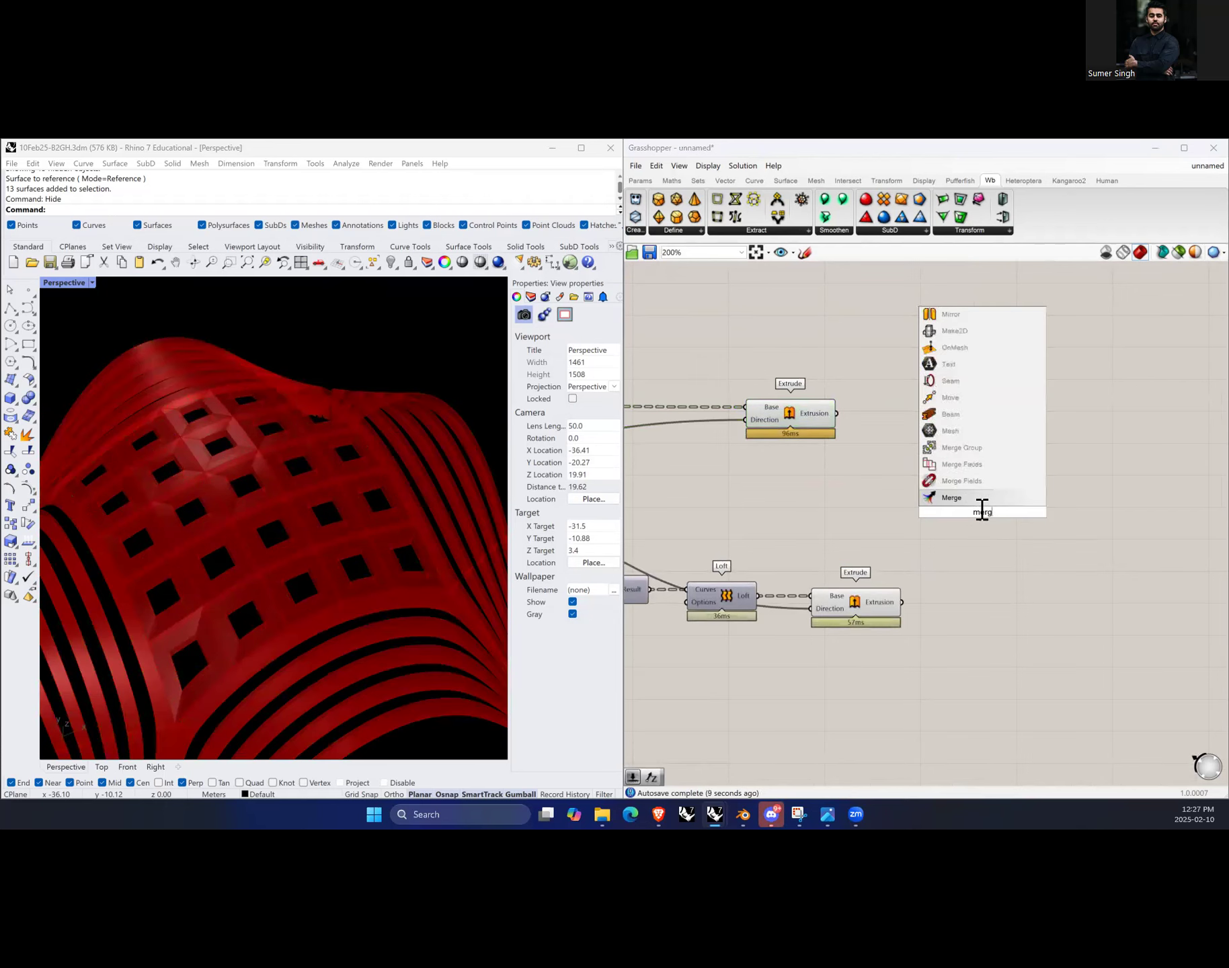
key("Return")
left_click_drag(917, 476, 941, 505)
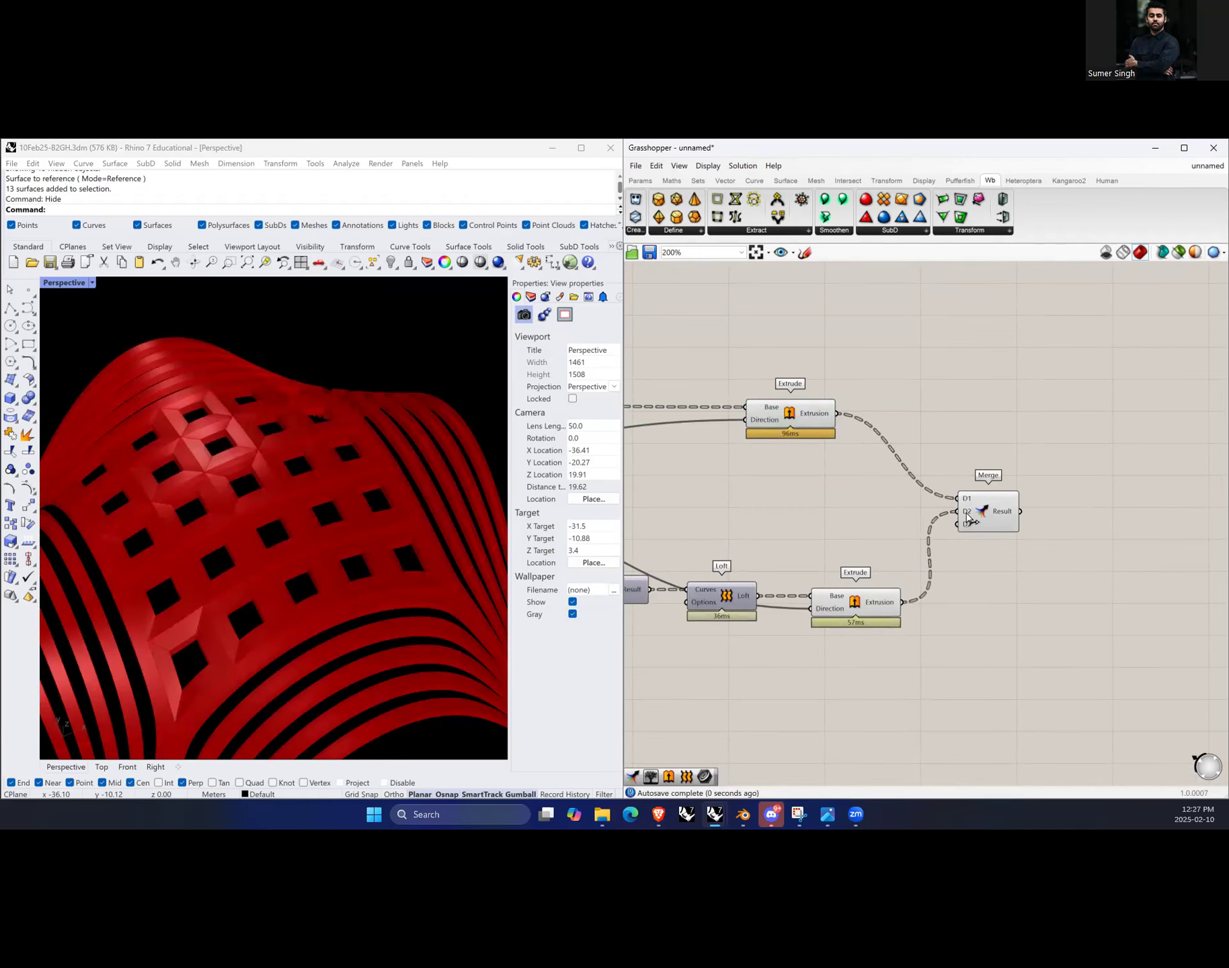
scroll(952, 531, "up", 5)
left_click(987, 544)
left_click(1046, 528)
Step: Inspect the extruded strips and thickened panel frames in the viewport by orbiting and zooming
right_click_drag(416, 538, 341, 591)
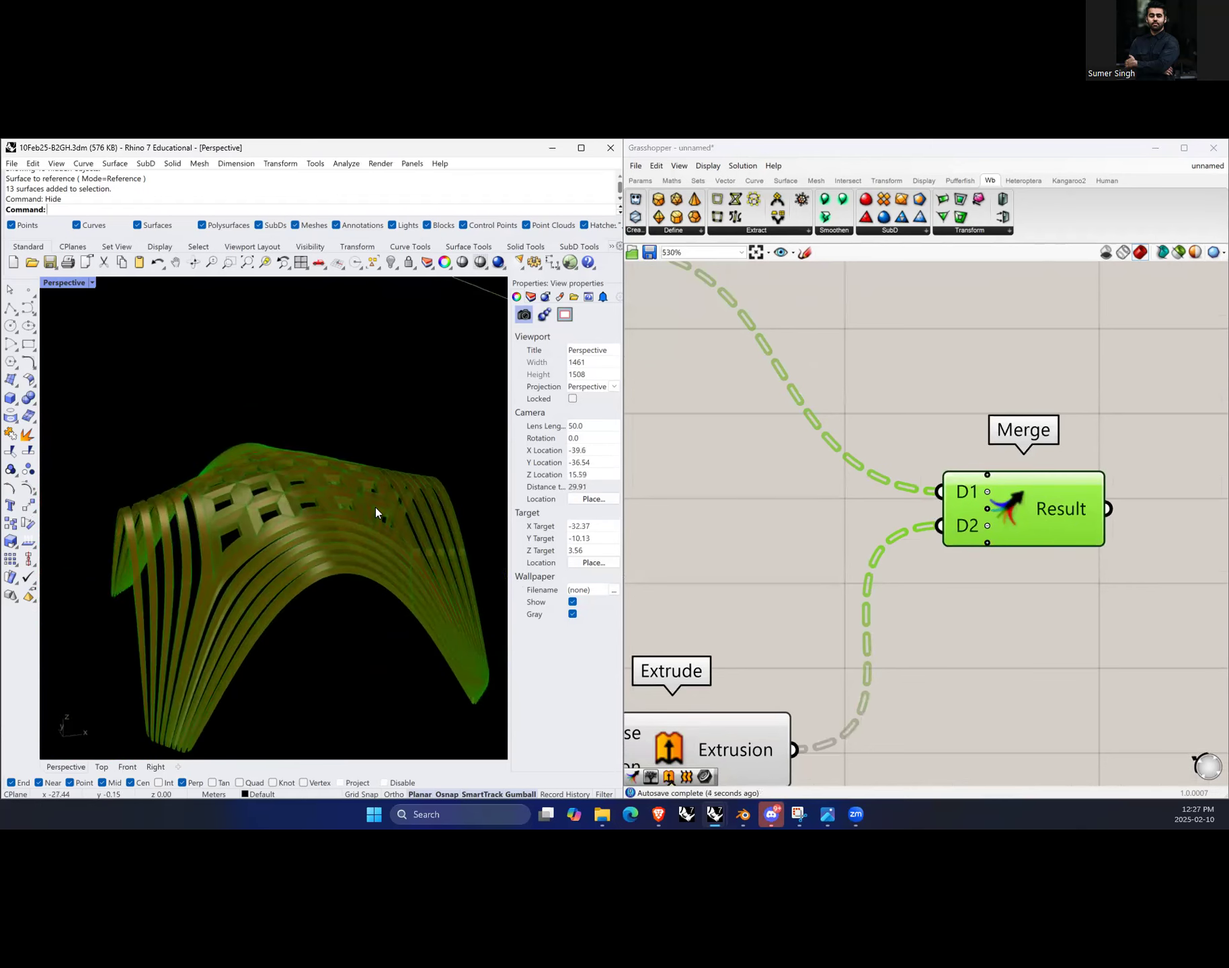
scroll(395, 483, "up", 6)
right_click_drag(348, 447, 305, 420)
left_click(788, 501)
right_click_drag(253, 558, 281, 578)
scroll(278, 666, "up", 10)
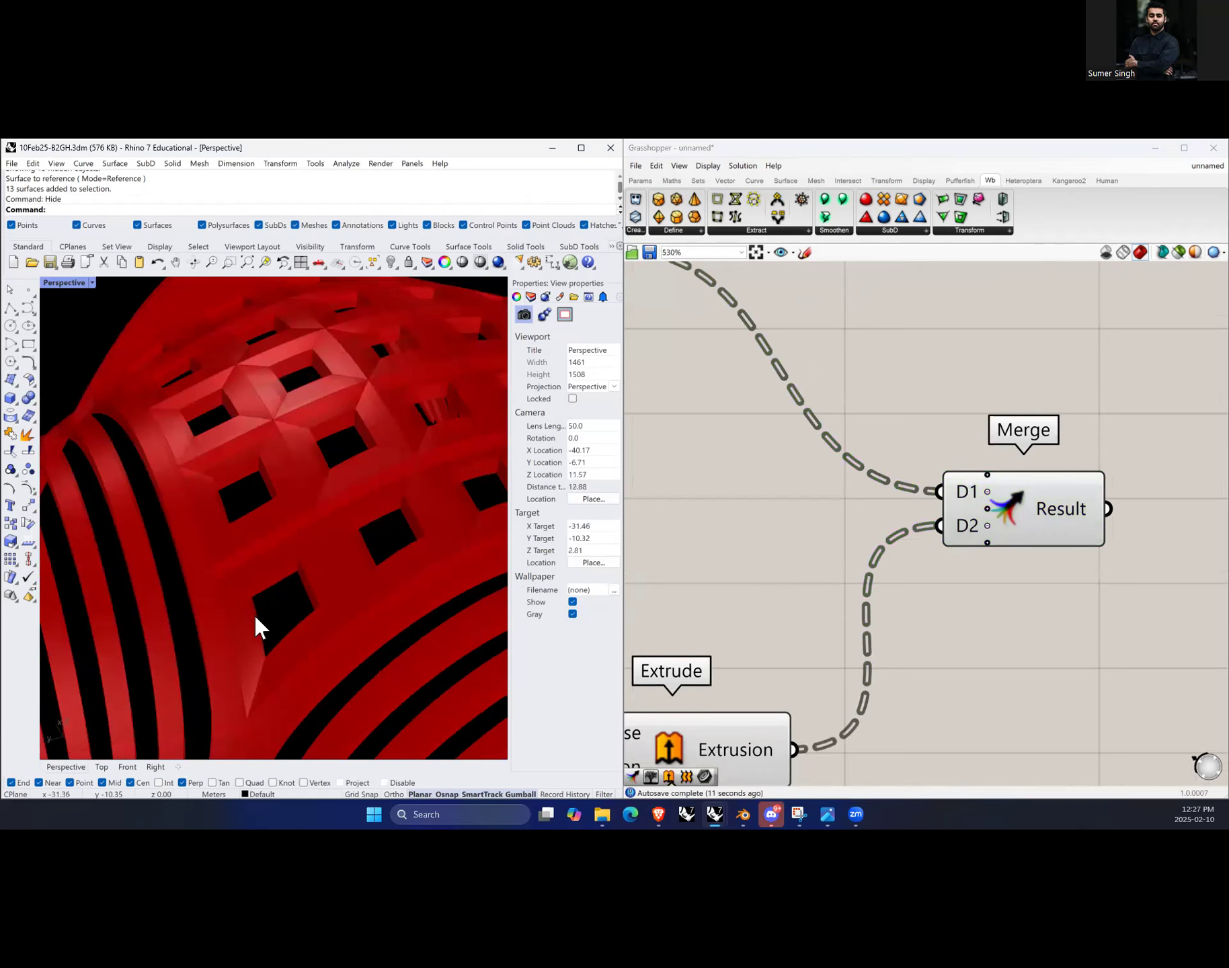
scroll(256, 568, "down", 4)
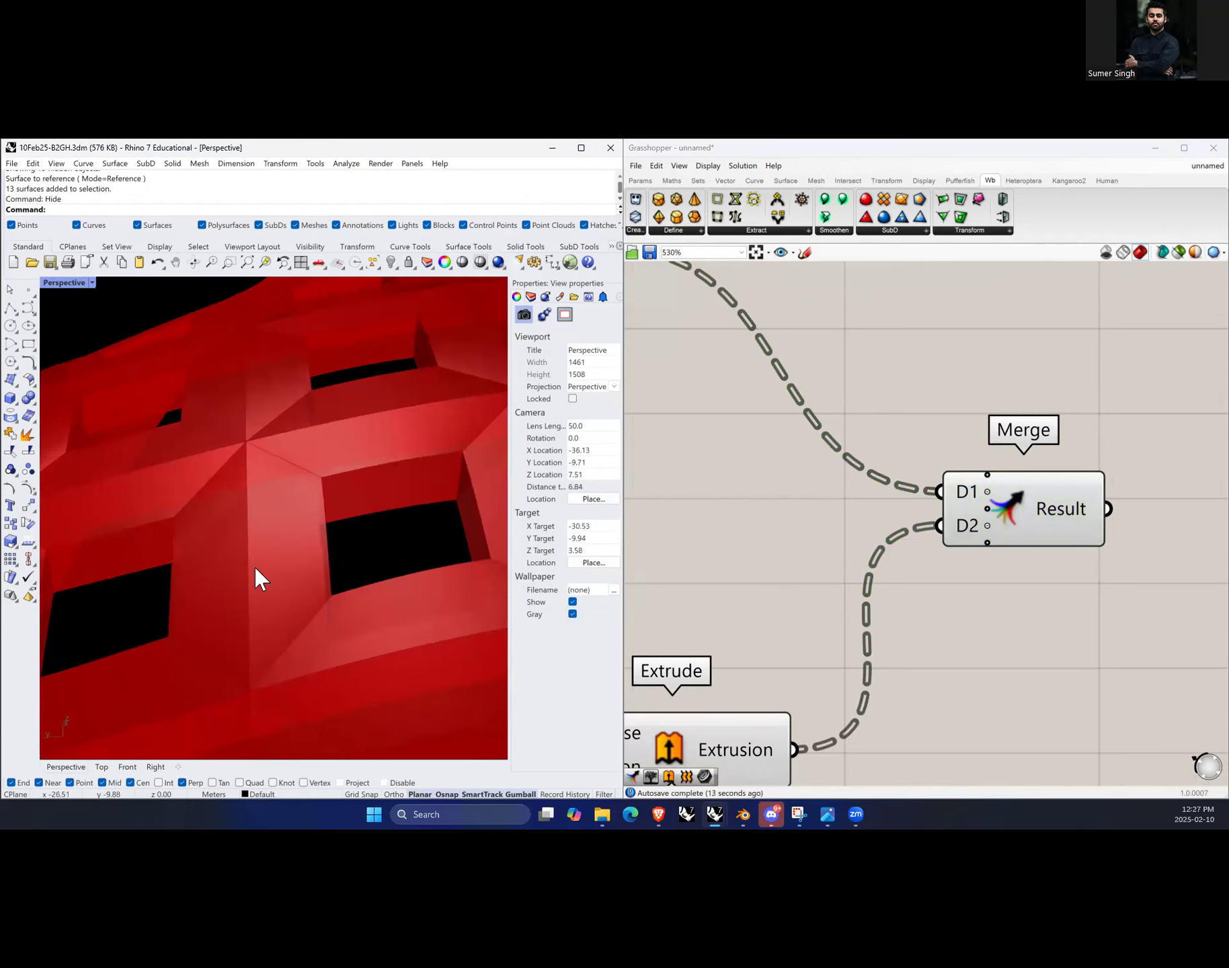
right_click_drag(334, 601, 417, 637)
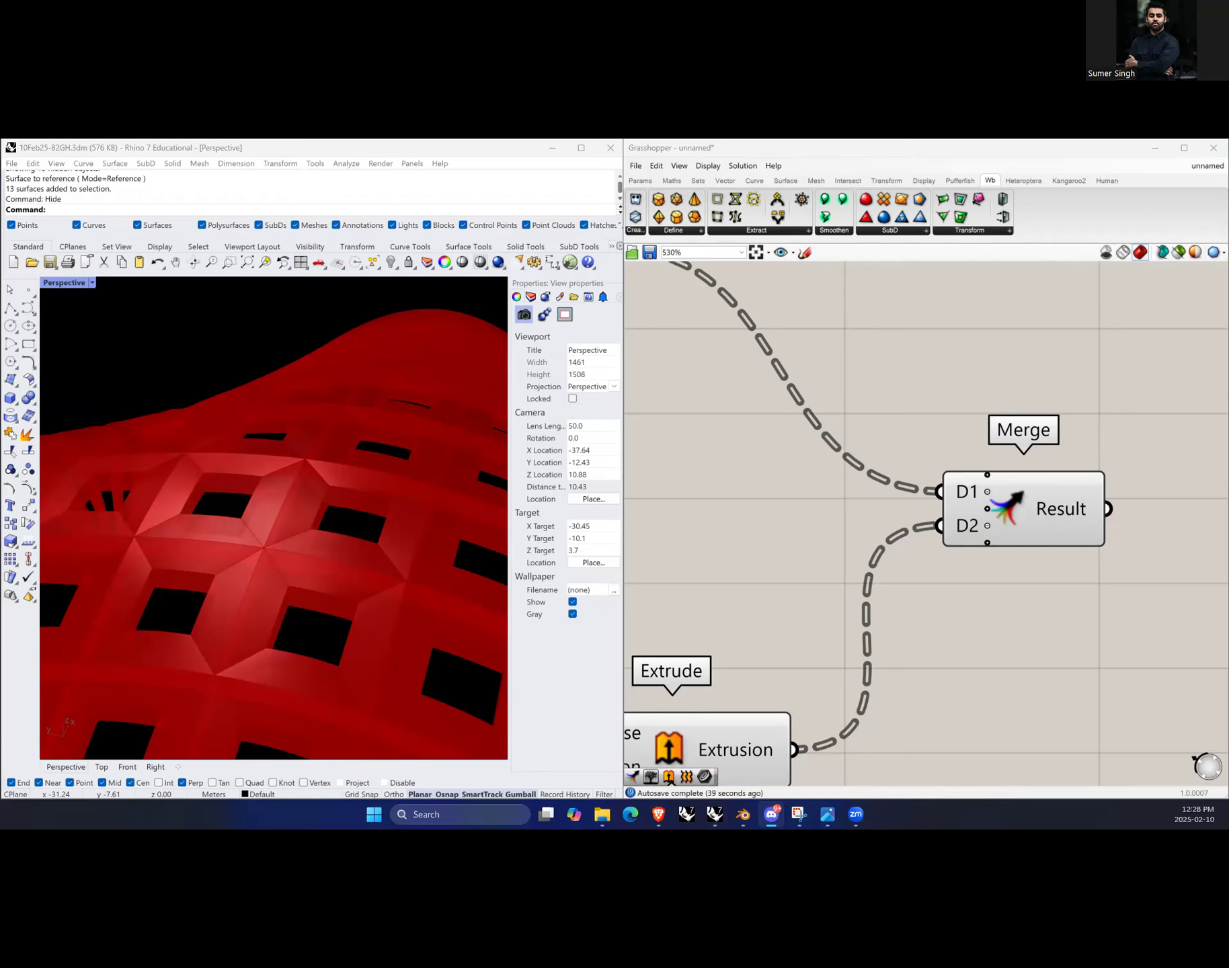
Step: Review the attractor chain of Area, Scale, Distance, Evaluate Surface and MD Slider components on the canvas
key("alt+Tab")
scroll(1166, 651, "down", 4)
scroll(1162, 640, "down", 3)
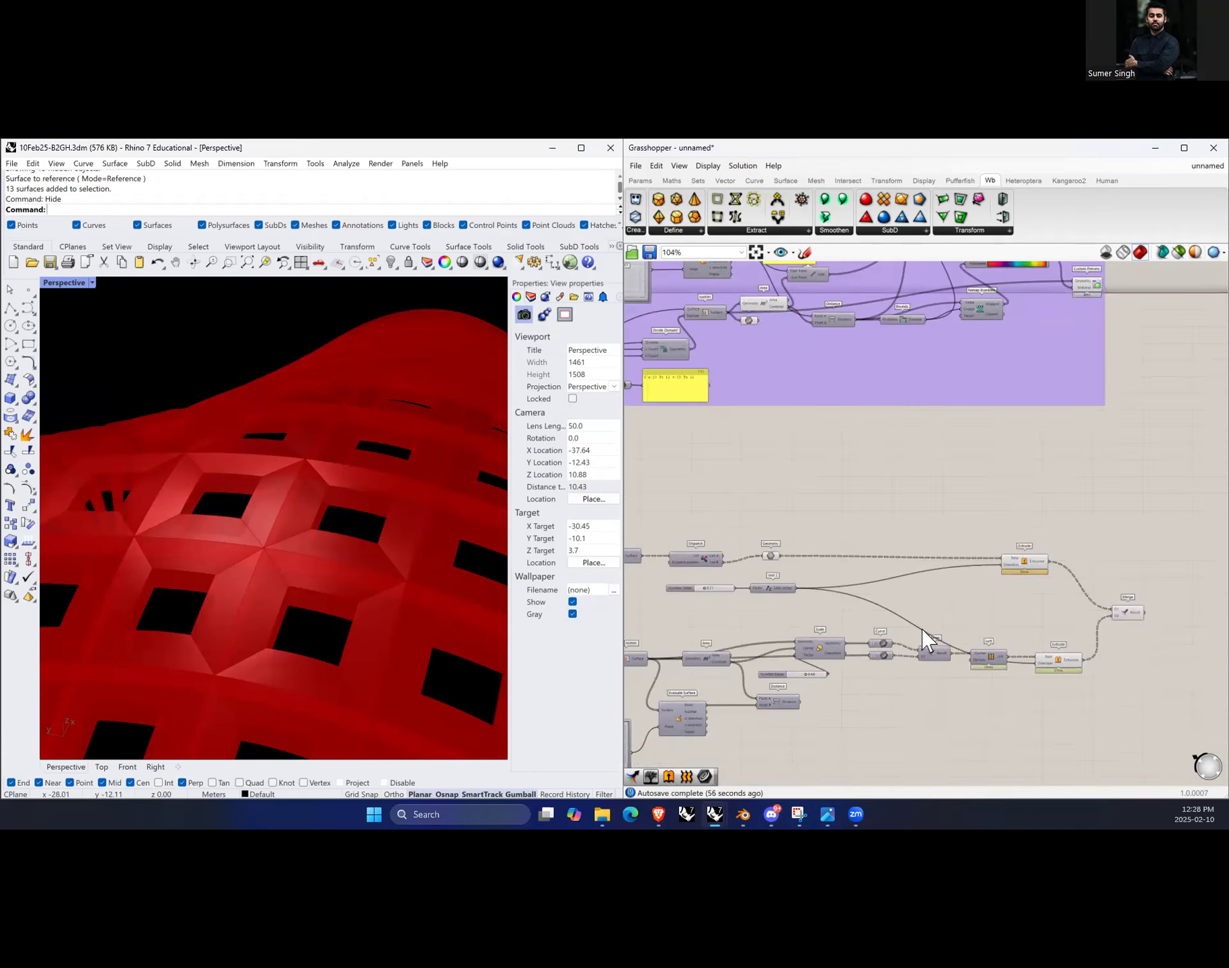
scroll(1152, 631, "up", 3)
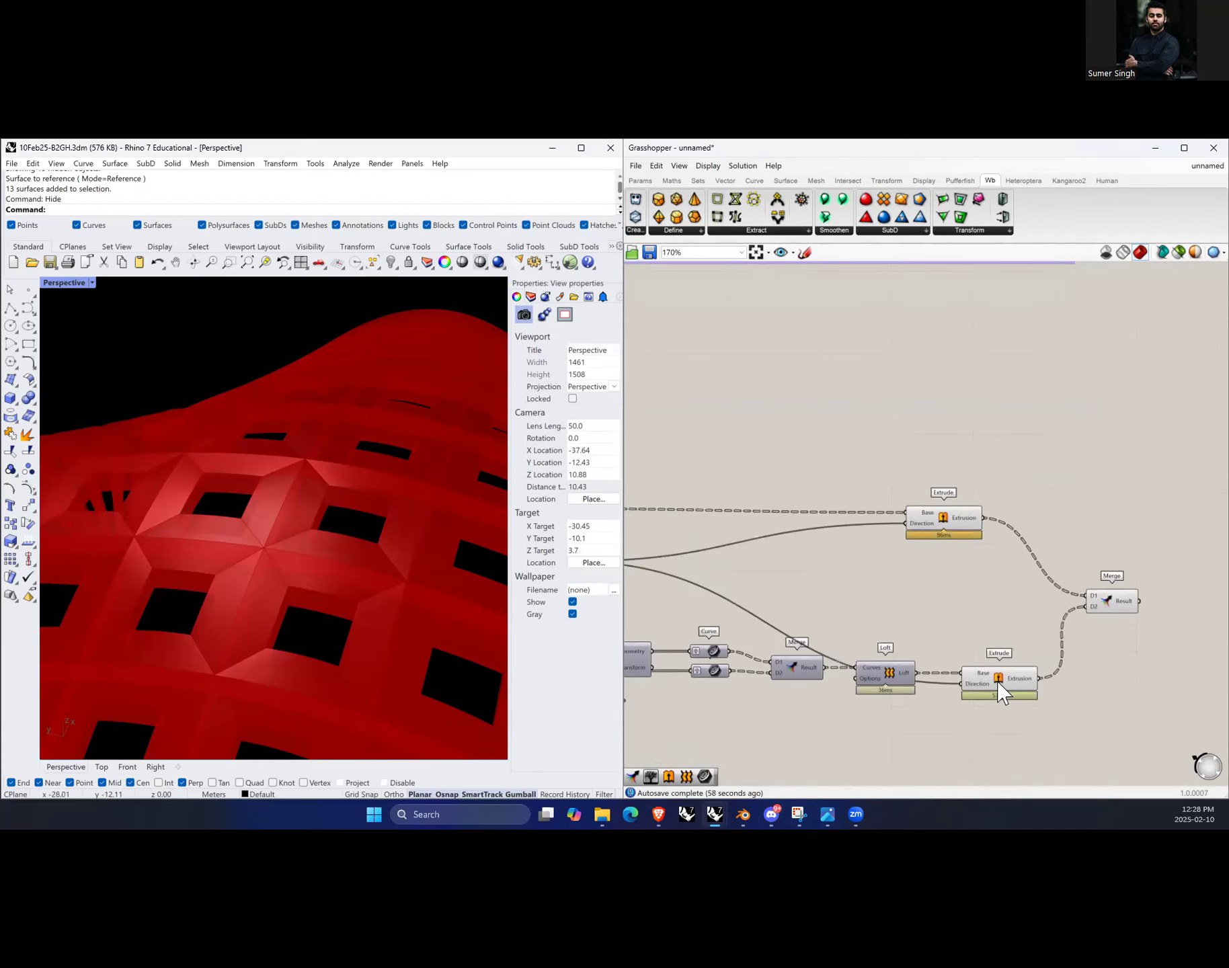
left_click_drag(1002, 691, 993, 688)
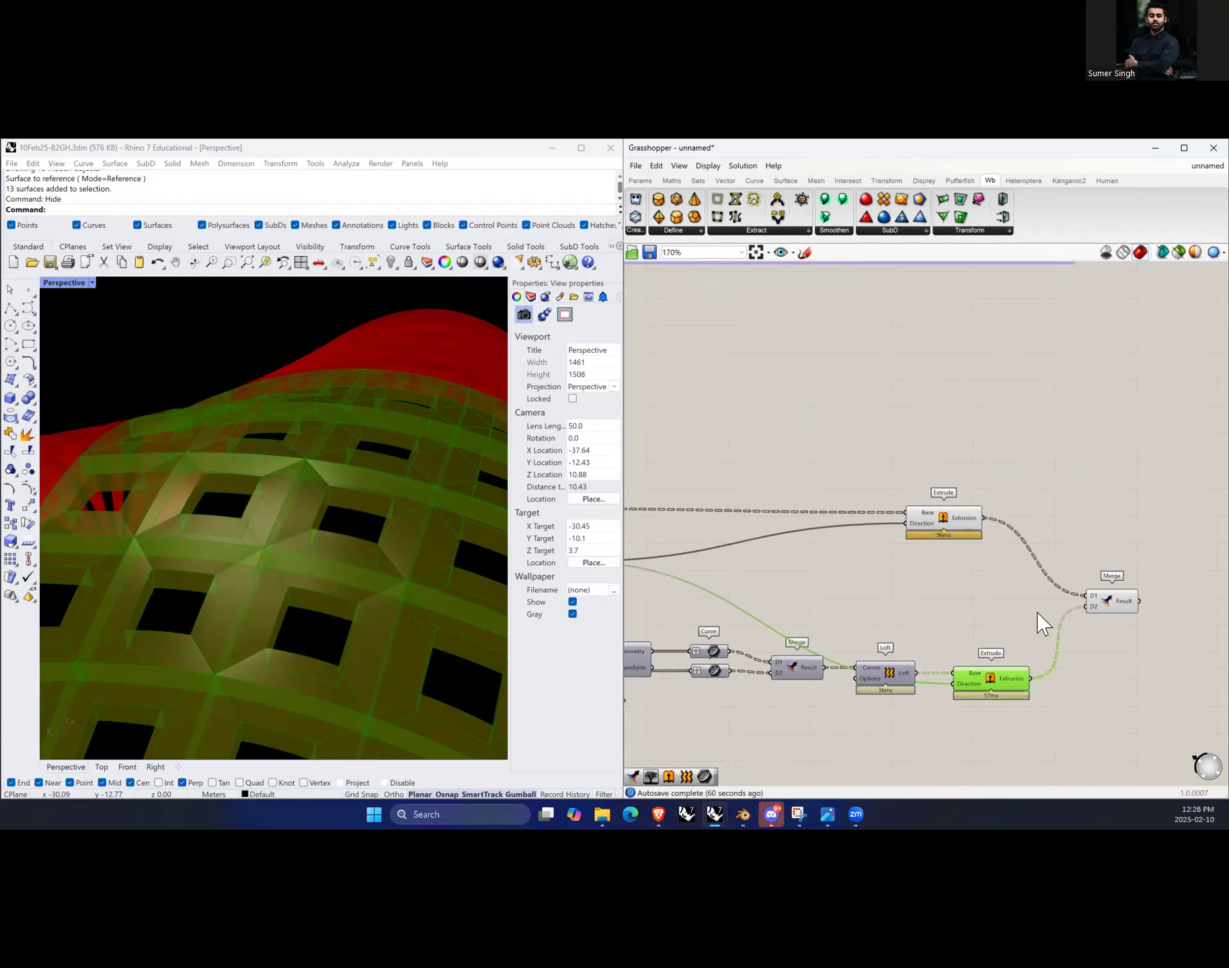
scroll(1009, 625, "down", 5)
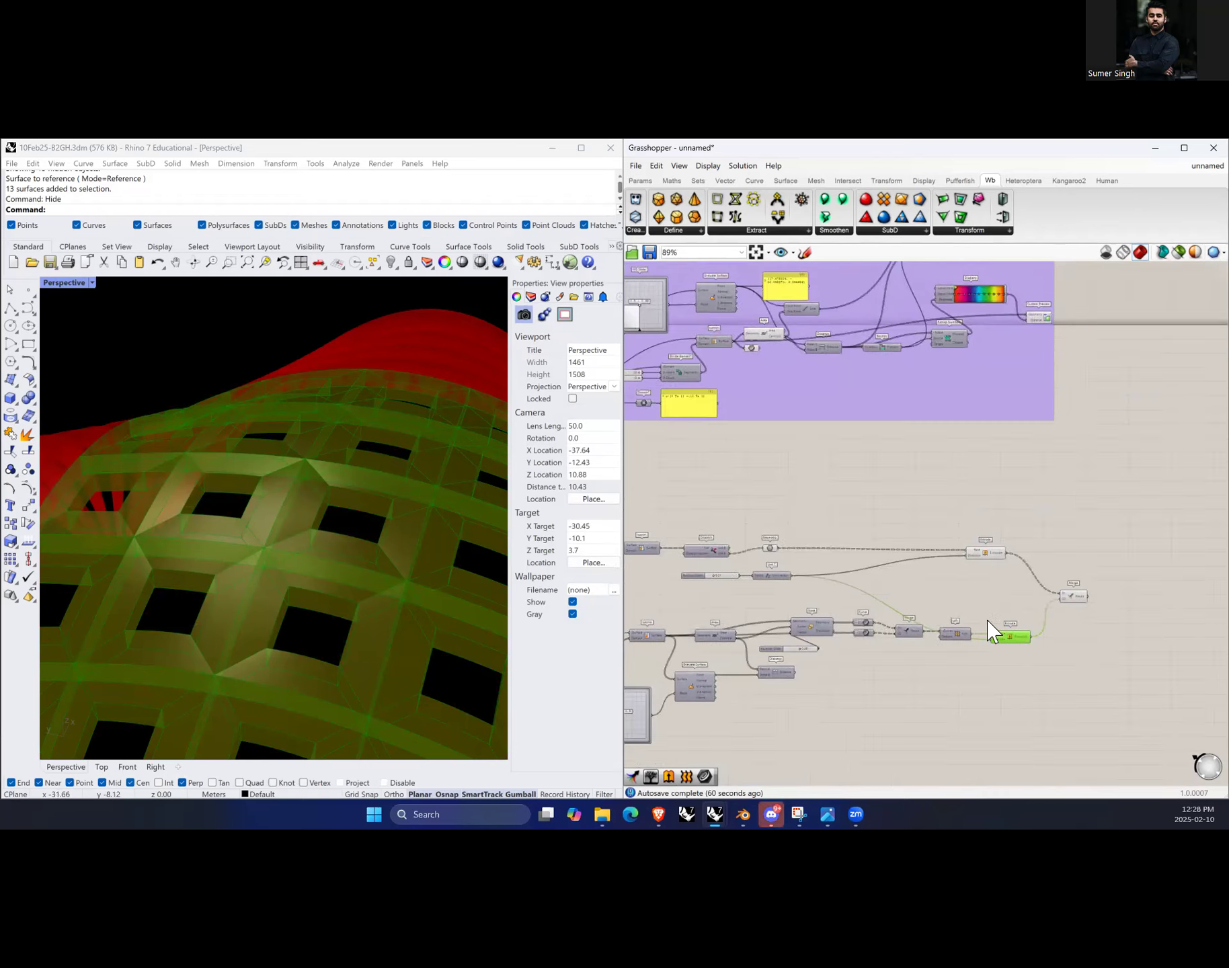
scroll(976, 634, "up", 3)
left_click(958, 655)
scroll(968, 605, "up", 6)
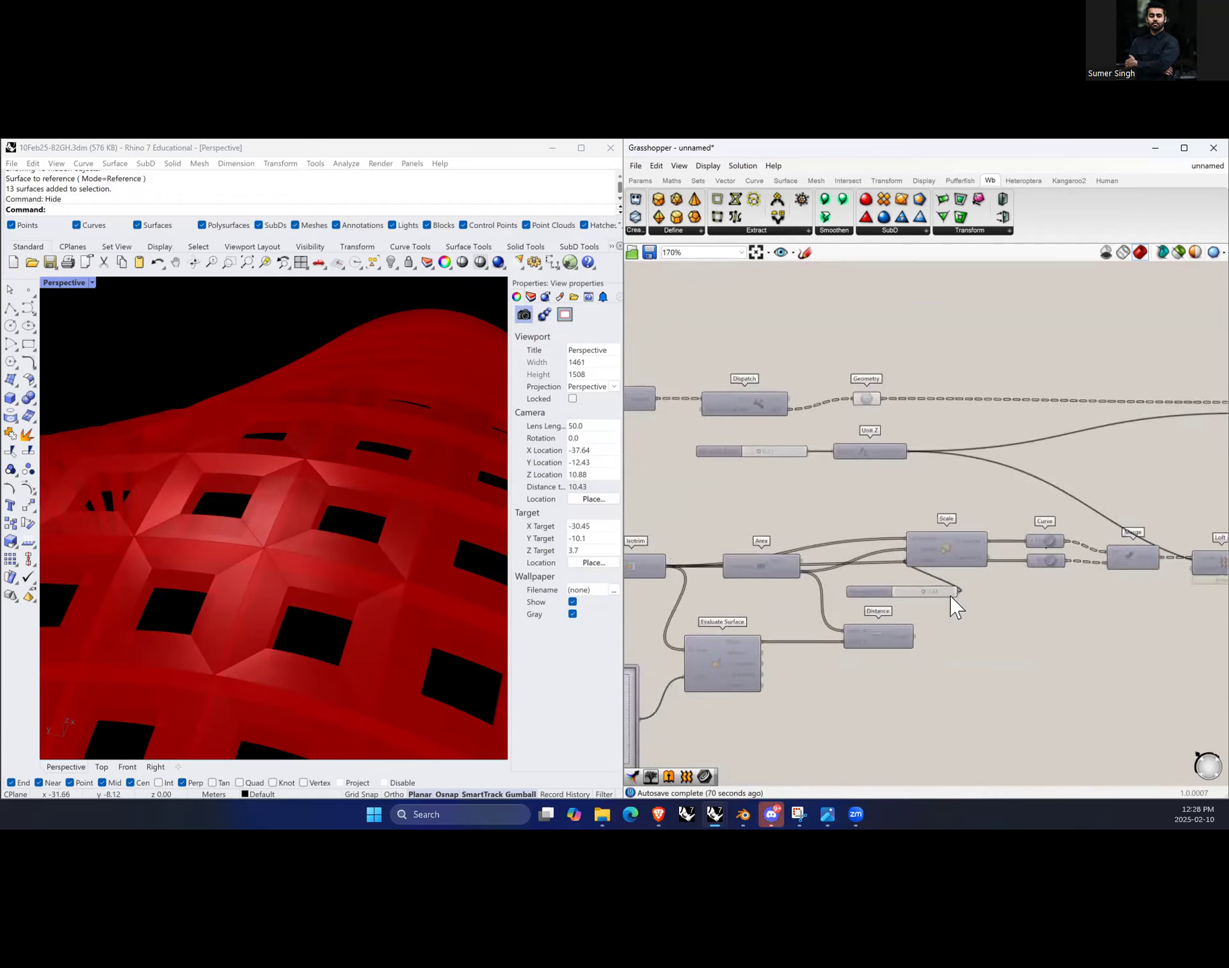
left_click_drag(893, 582, 836, 589)
left_click(882, 647)
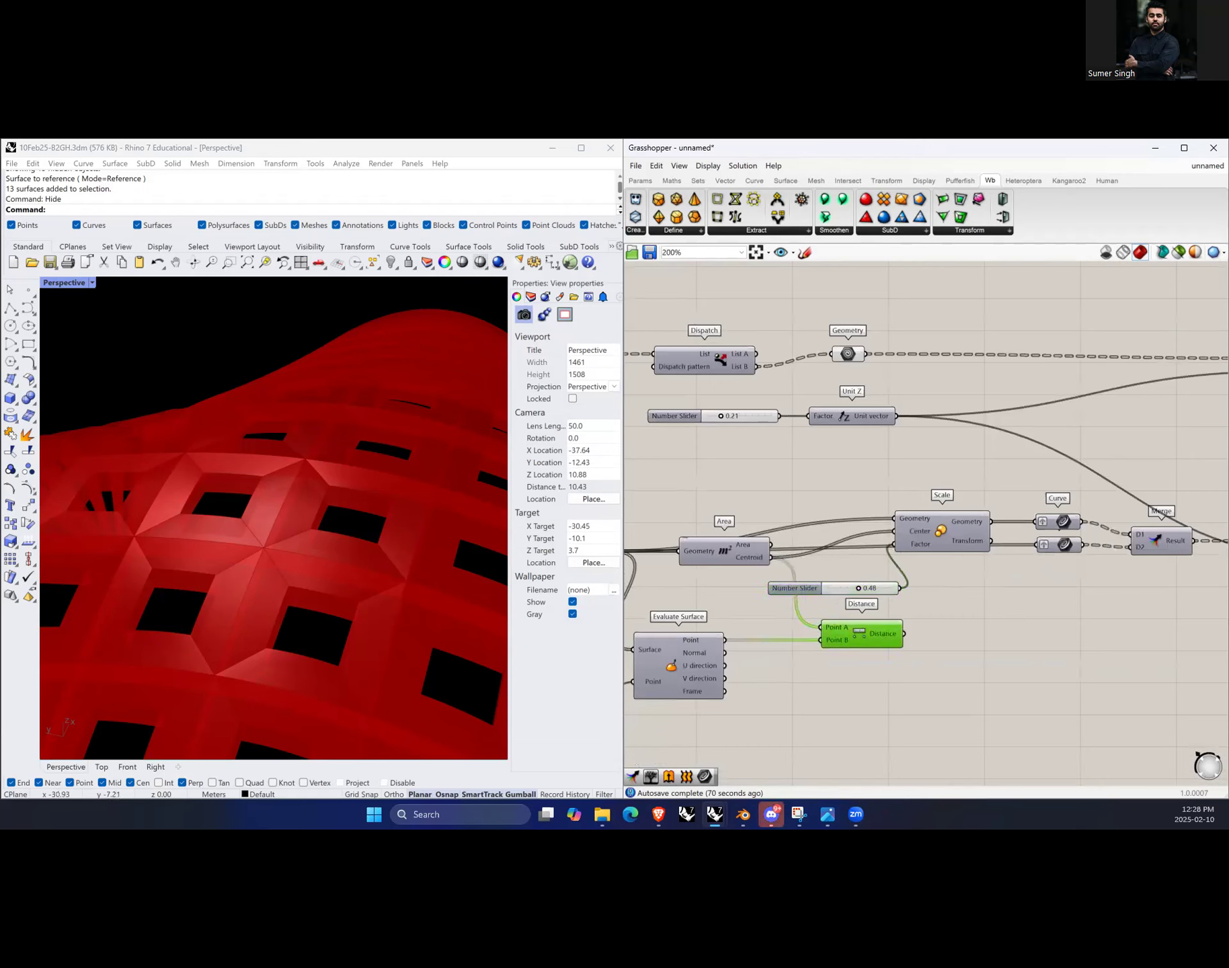
scroll(1085, 661, "down", 4)
scroll(785, 672, "up", 4)
left_click(784, 671)
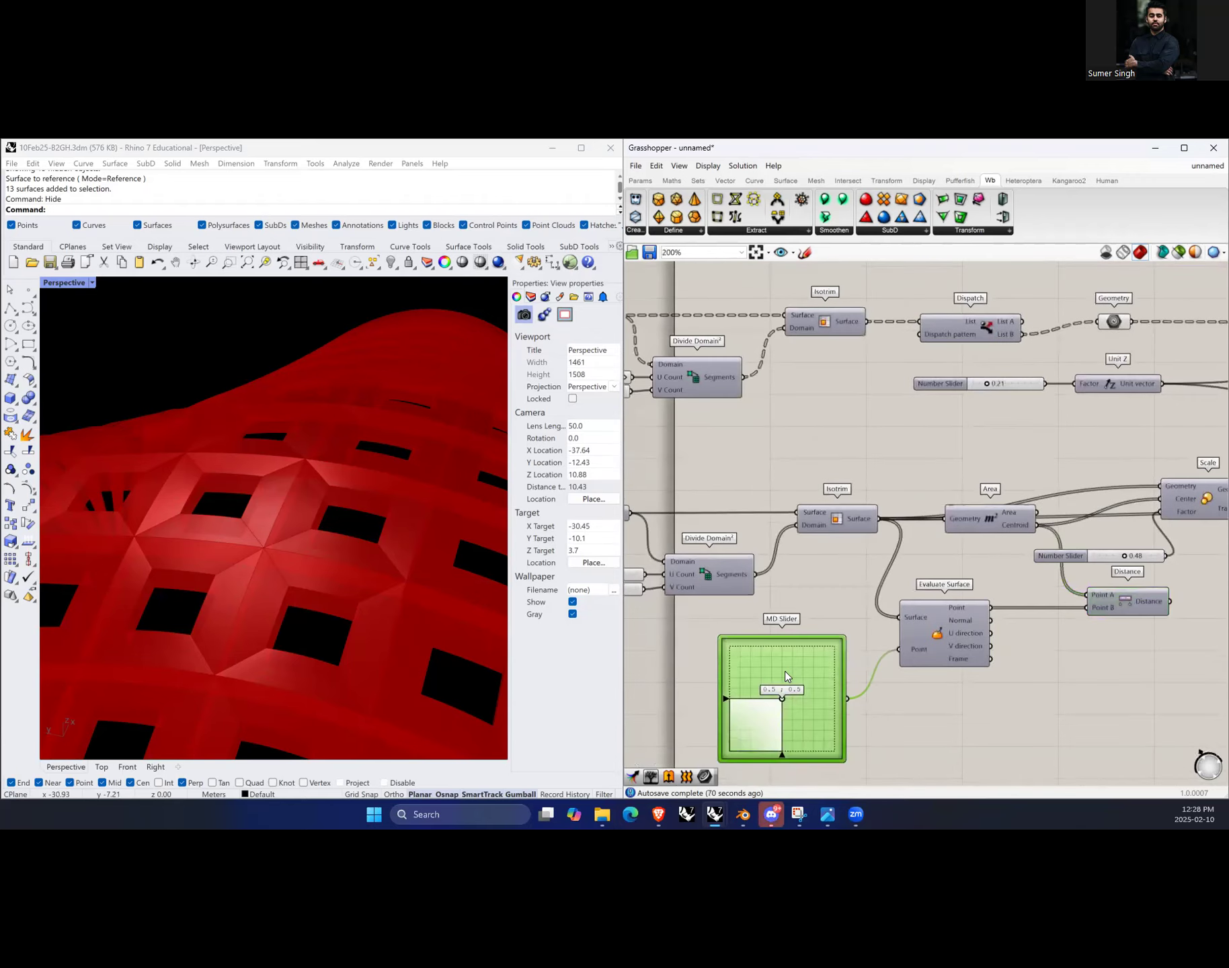
scroll(785, 664, "down", 3)
scroll(1035, 656, "up", 5)
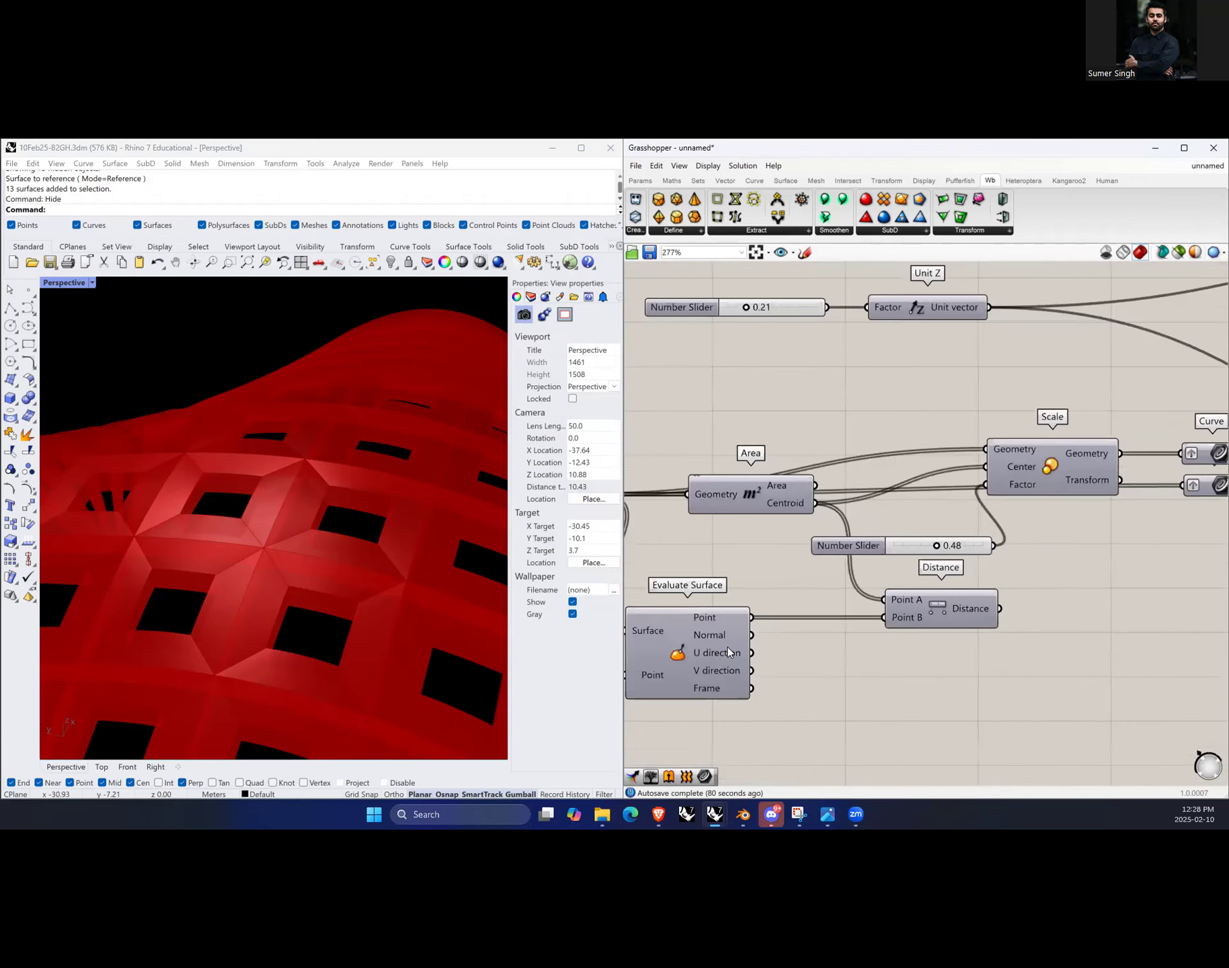
scroll(950, 662, "up", 1)
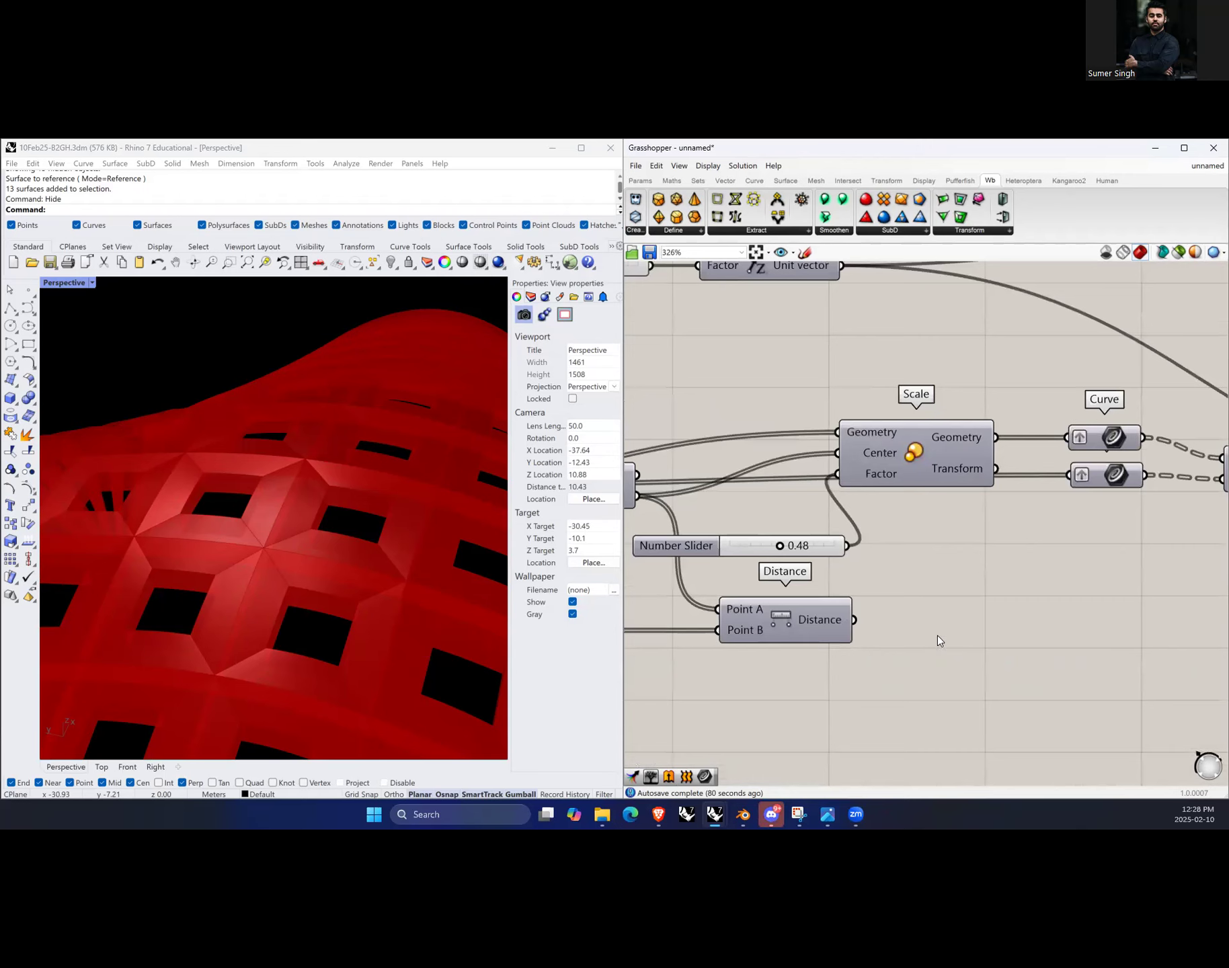
Step: Add a Bounds component and feed it the Distance output
double_click(937, 637)
type("bounds")
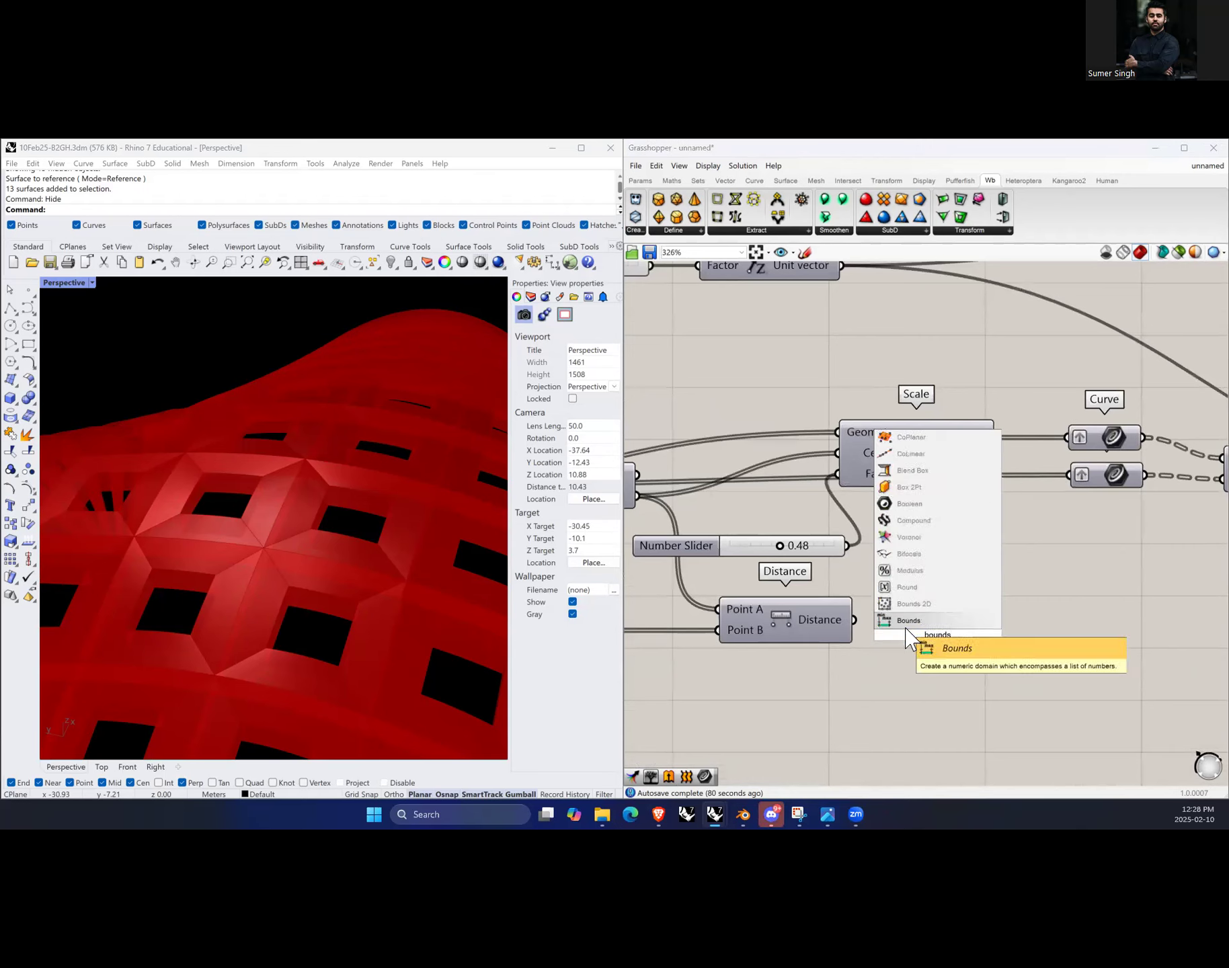
left_click(905, 627)
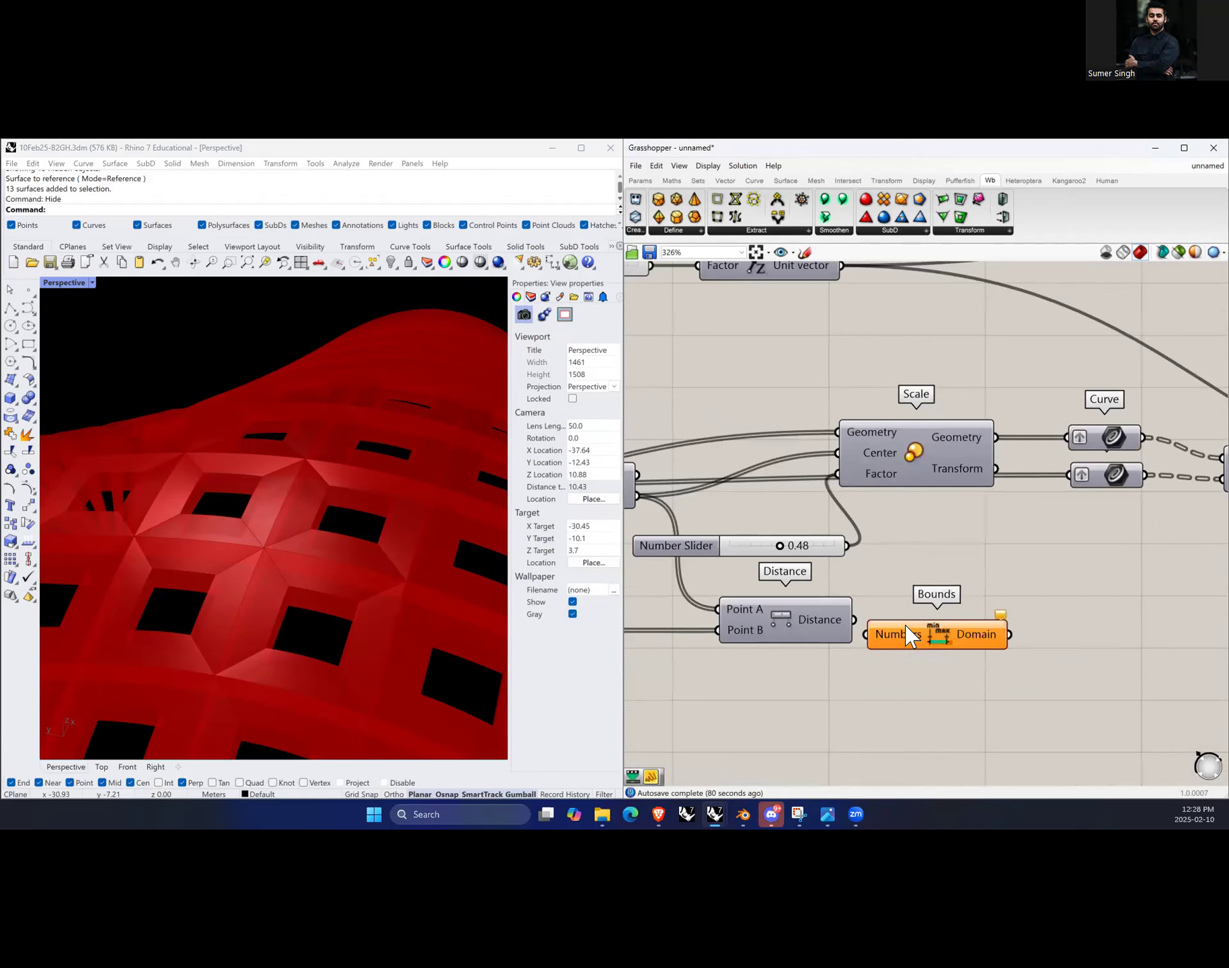
left_click_drag(855, 619, 924, 618)
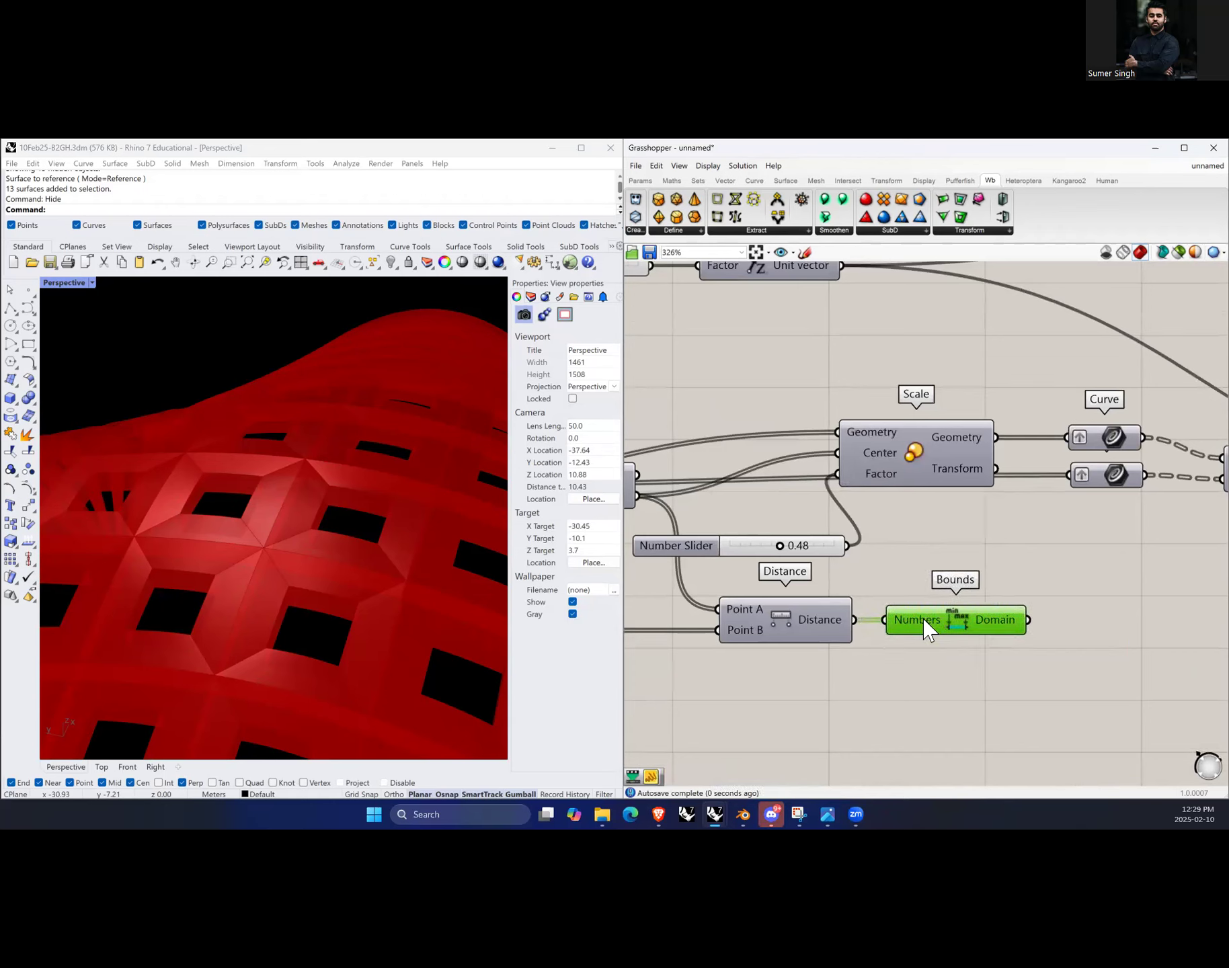
mouse_move(996, 614)
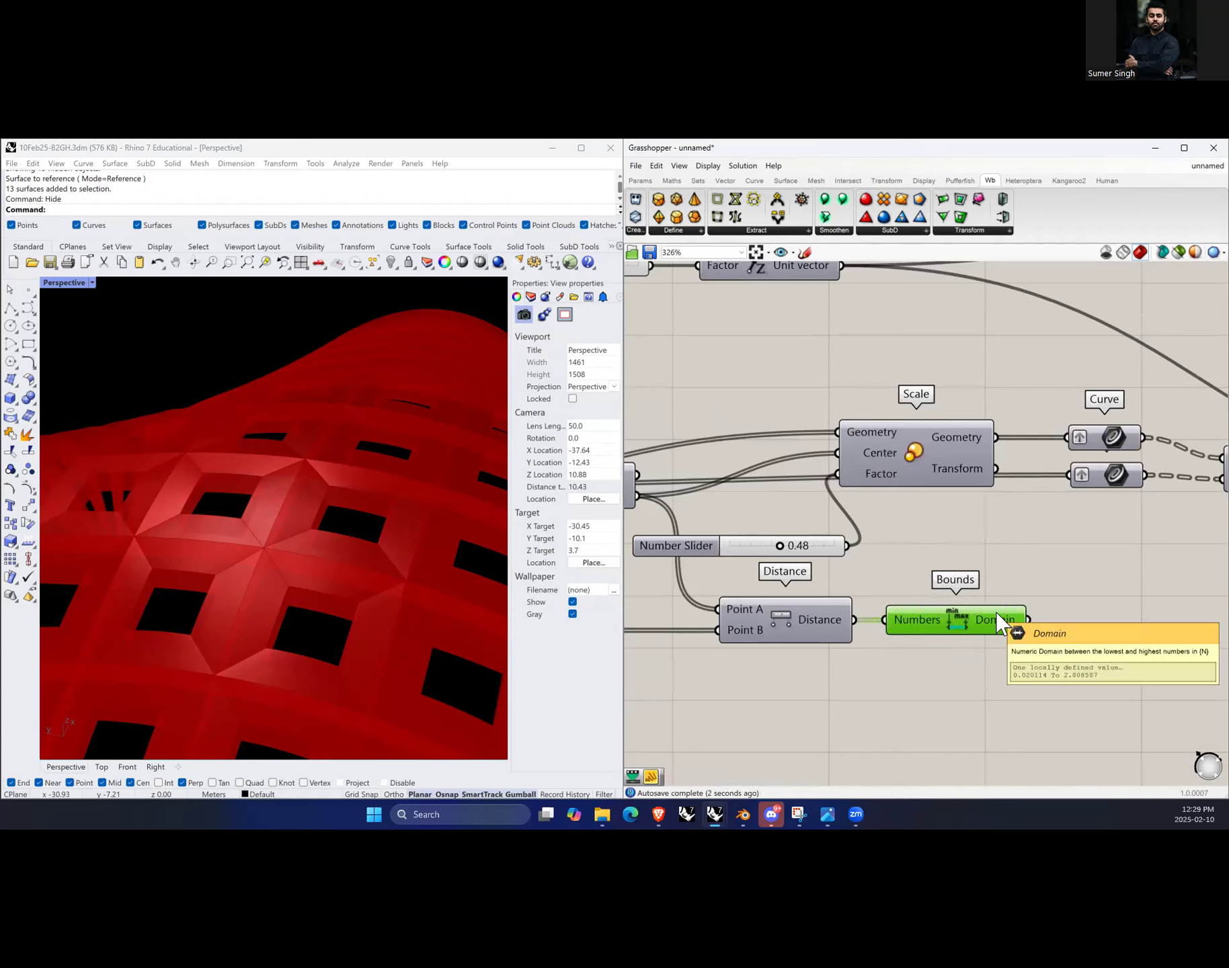
Step: Preview the Evaluate Surface results in the viewport and check its Normal output, then hide the preview again
scroll(1027, 630, "down", 8)
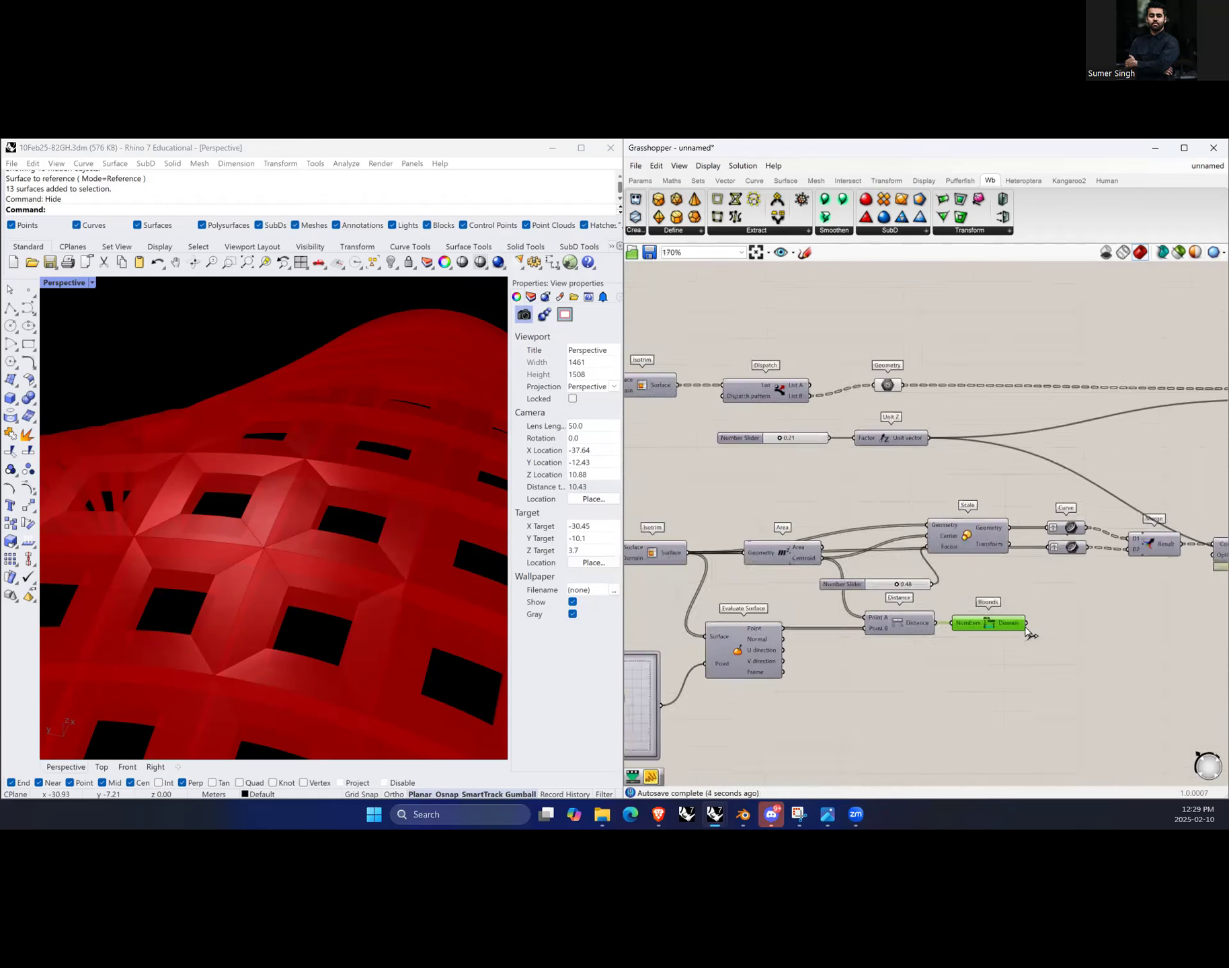
scroll(726, 720, "up", 5)
left_click(904, 589)
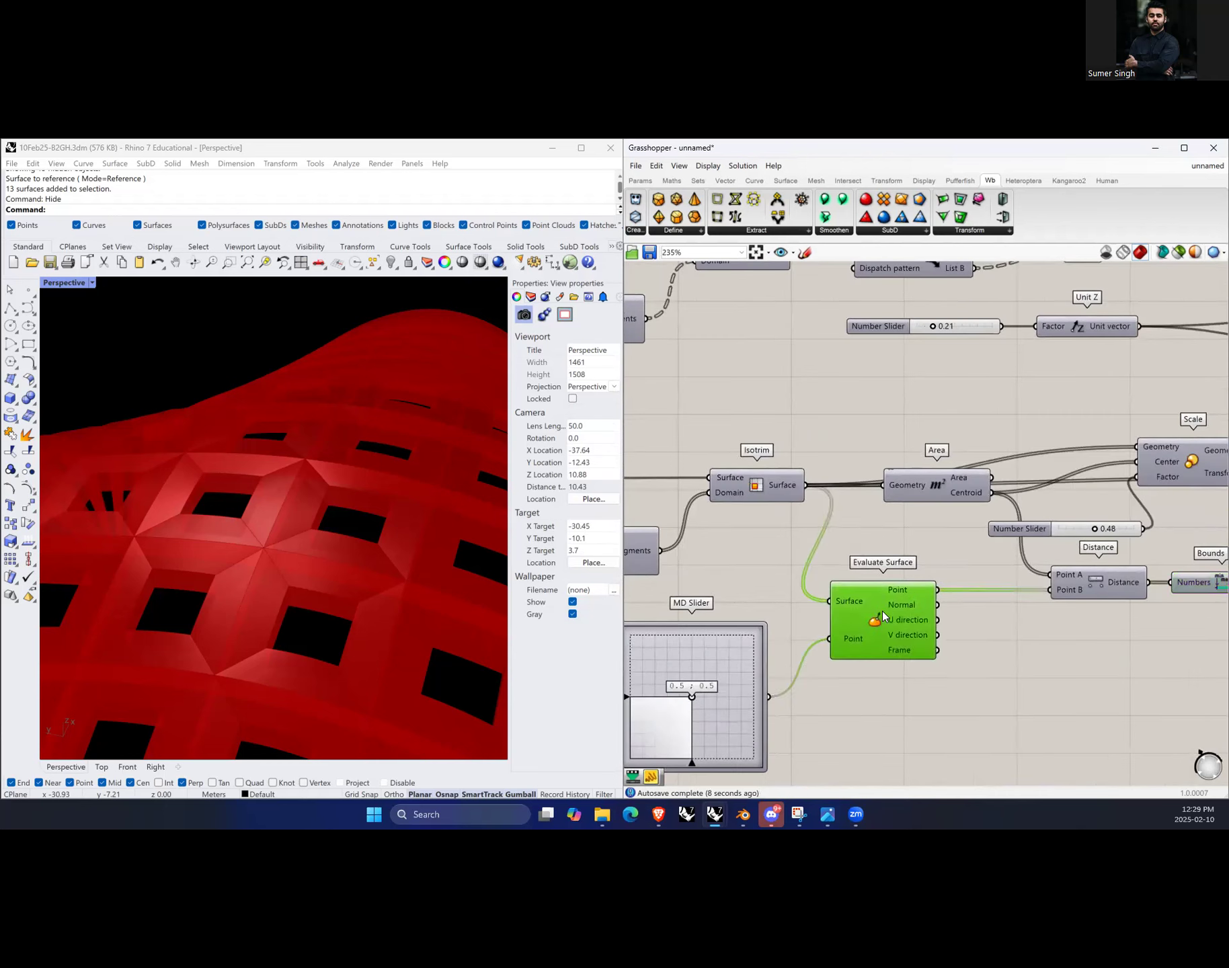
middle_click(960, 622)
left_click(977, 627)
scroll(384, 548, "down", 6)
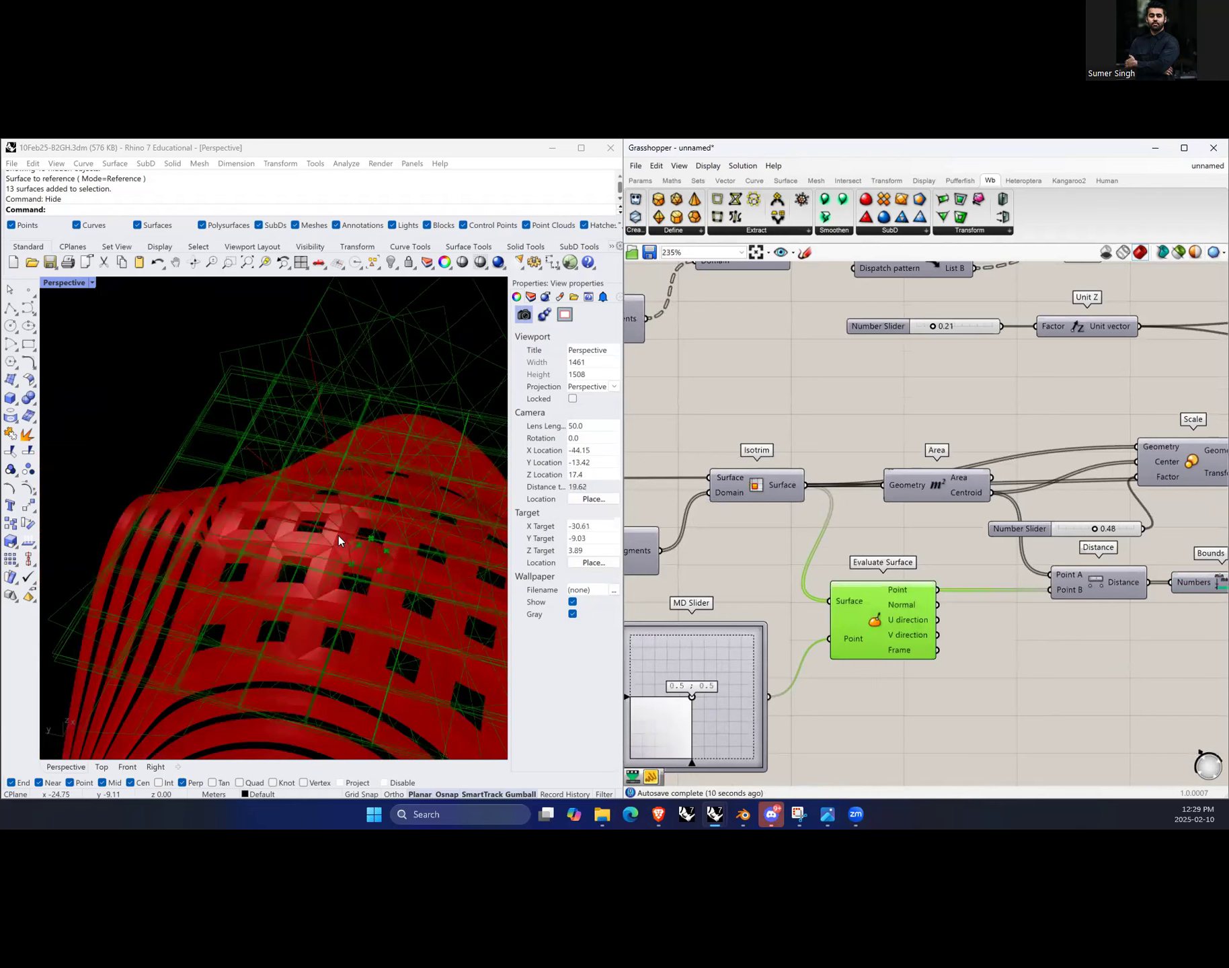
scroll(362, 562, "down", 2)
scroll(949, 636, "up", 2)
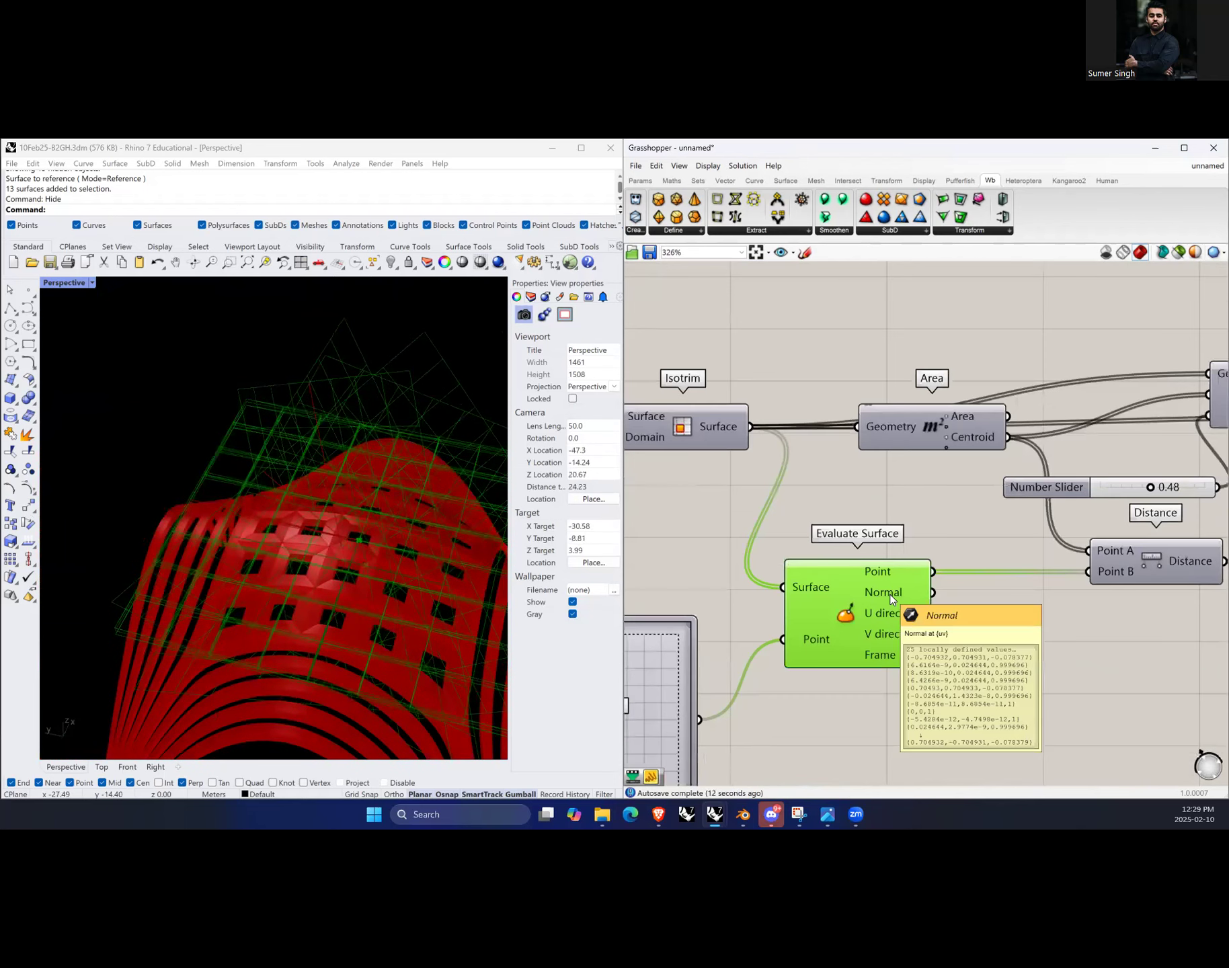
middle_click(999, 622)
left_click(1008, 638)
left_click(1028, 640)
Step: Rearrange the Distance, Number Slider and Bounds components closer together on the canvas
scroll(829, 496, "down", 4)
scroll(872, 459, "up", 4)
left_click(756, 441)
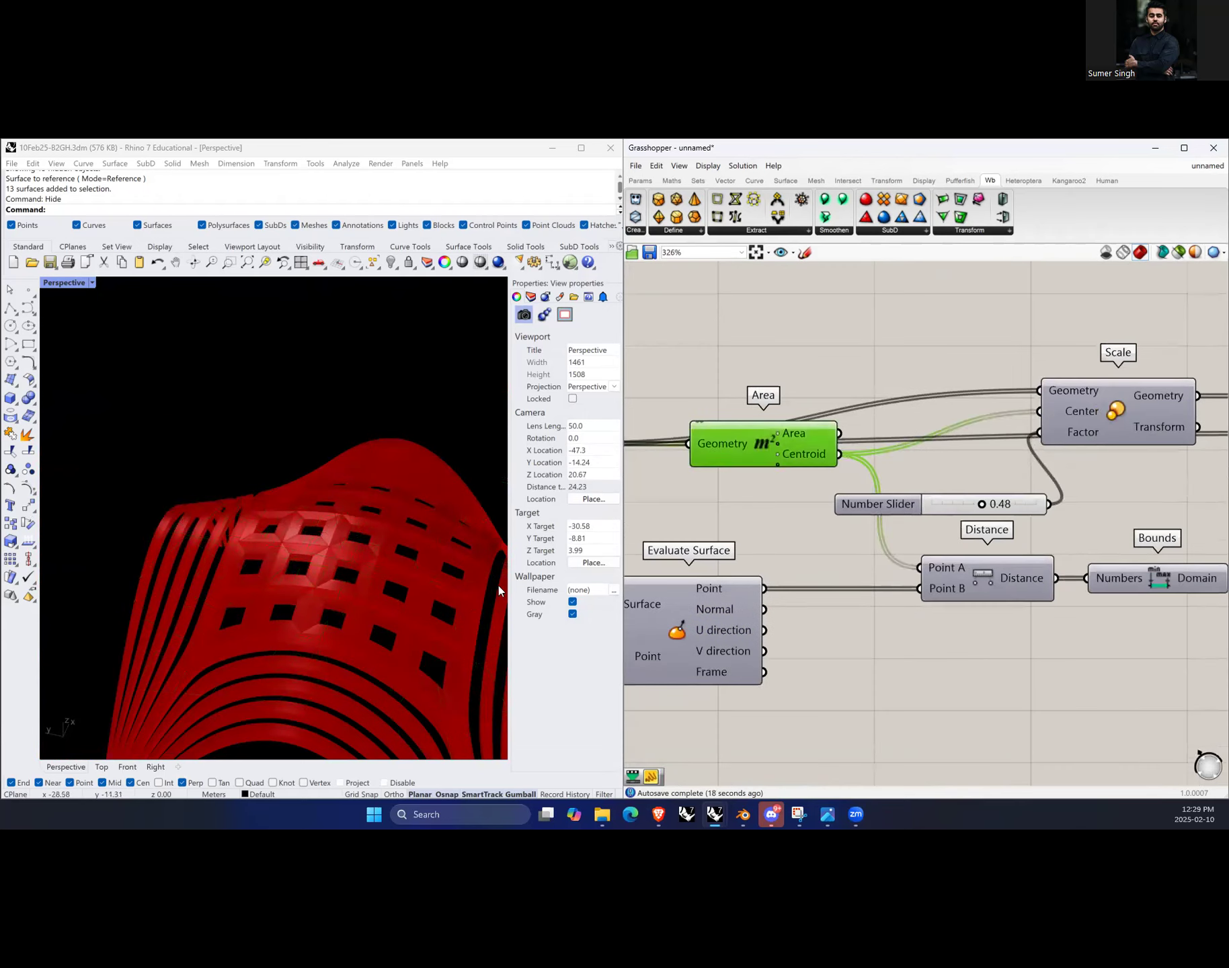
scroll(781, 597, "down", 2)
scroll(925, 597, "up", 2)
left_click(923, 595)
left_click_drag(924, 595, 883, 590)
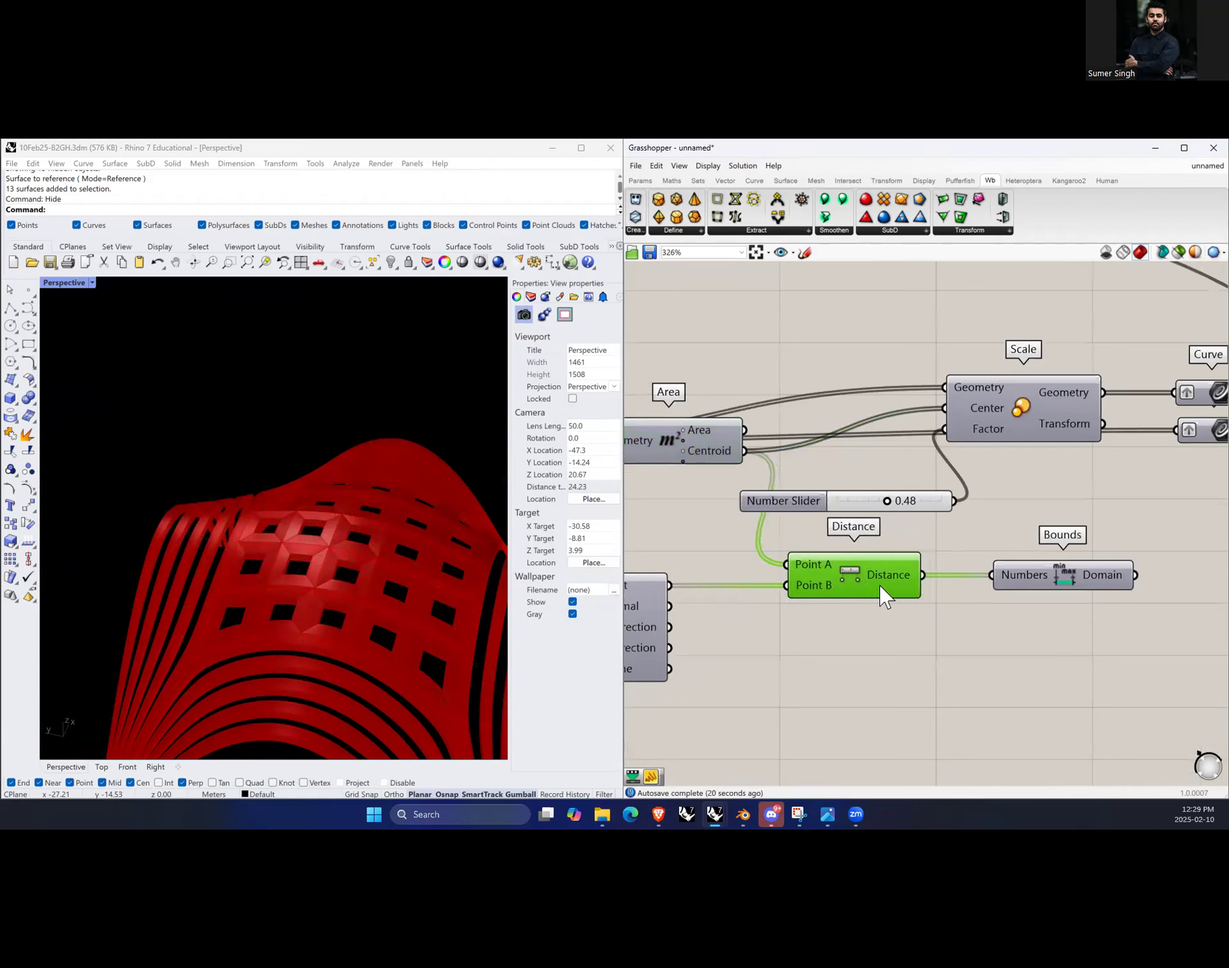
left_click_drag(828, 508, 709, 517)
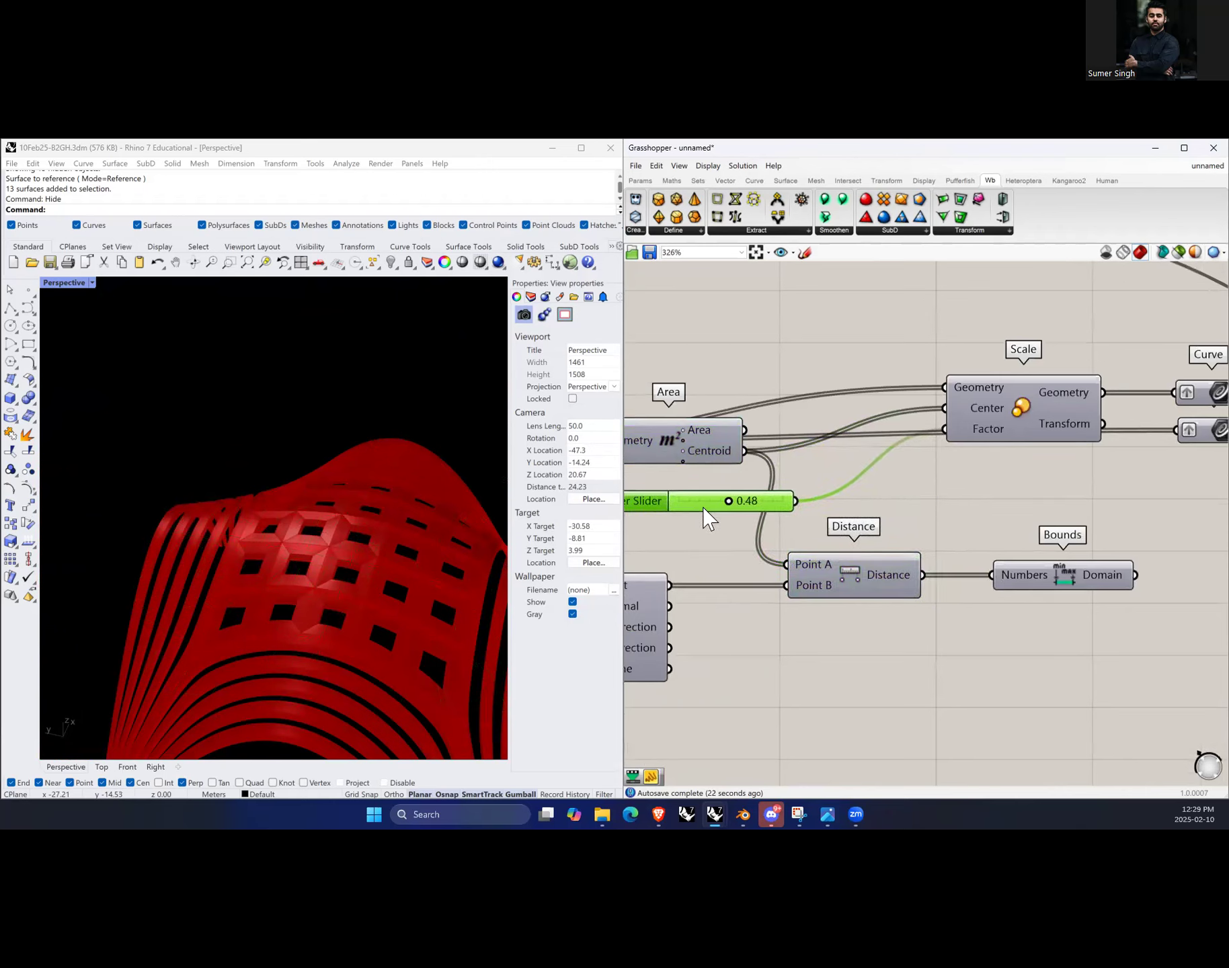
scroll(798, 568, "down", 4)
scroll(932, 562, "up", 3)
left_click_drag(933, 562, 903, 563)
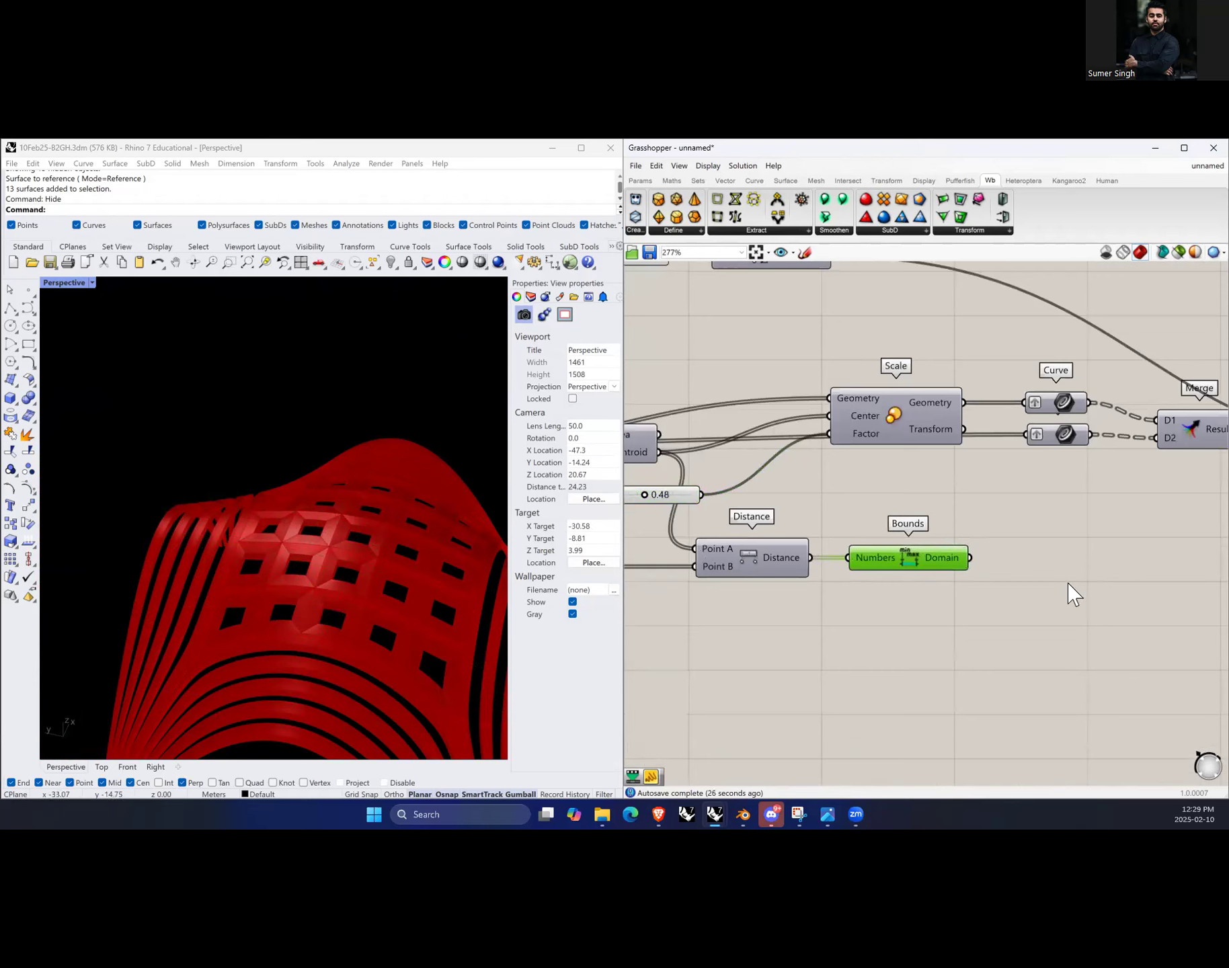
Step: Add a Remap Numbers component and connect the Distance output to its Value input
double_click(1069, 582)
type("rem")
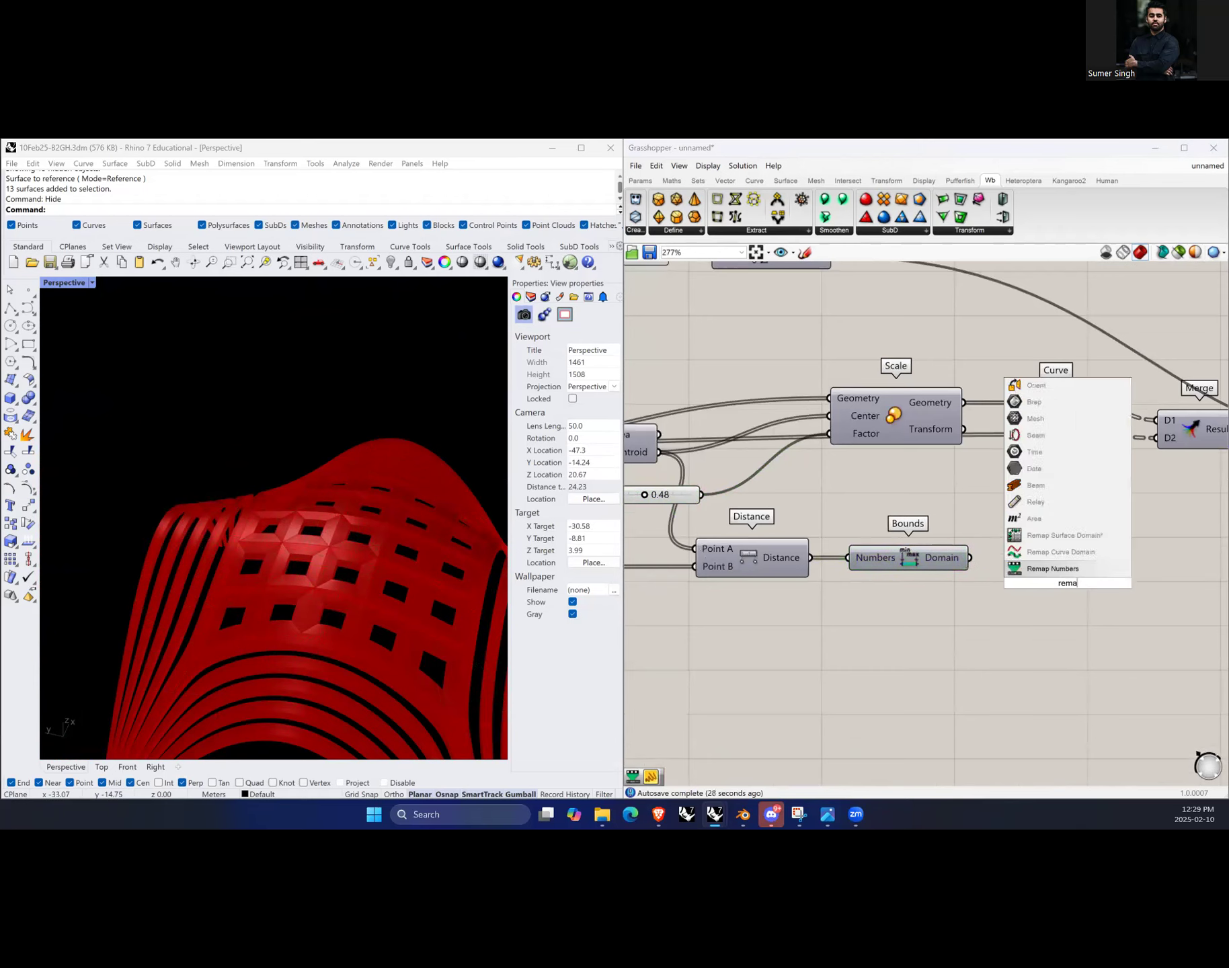
left_click(1069, 573)
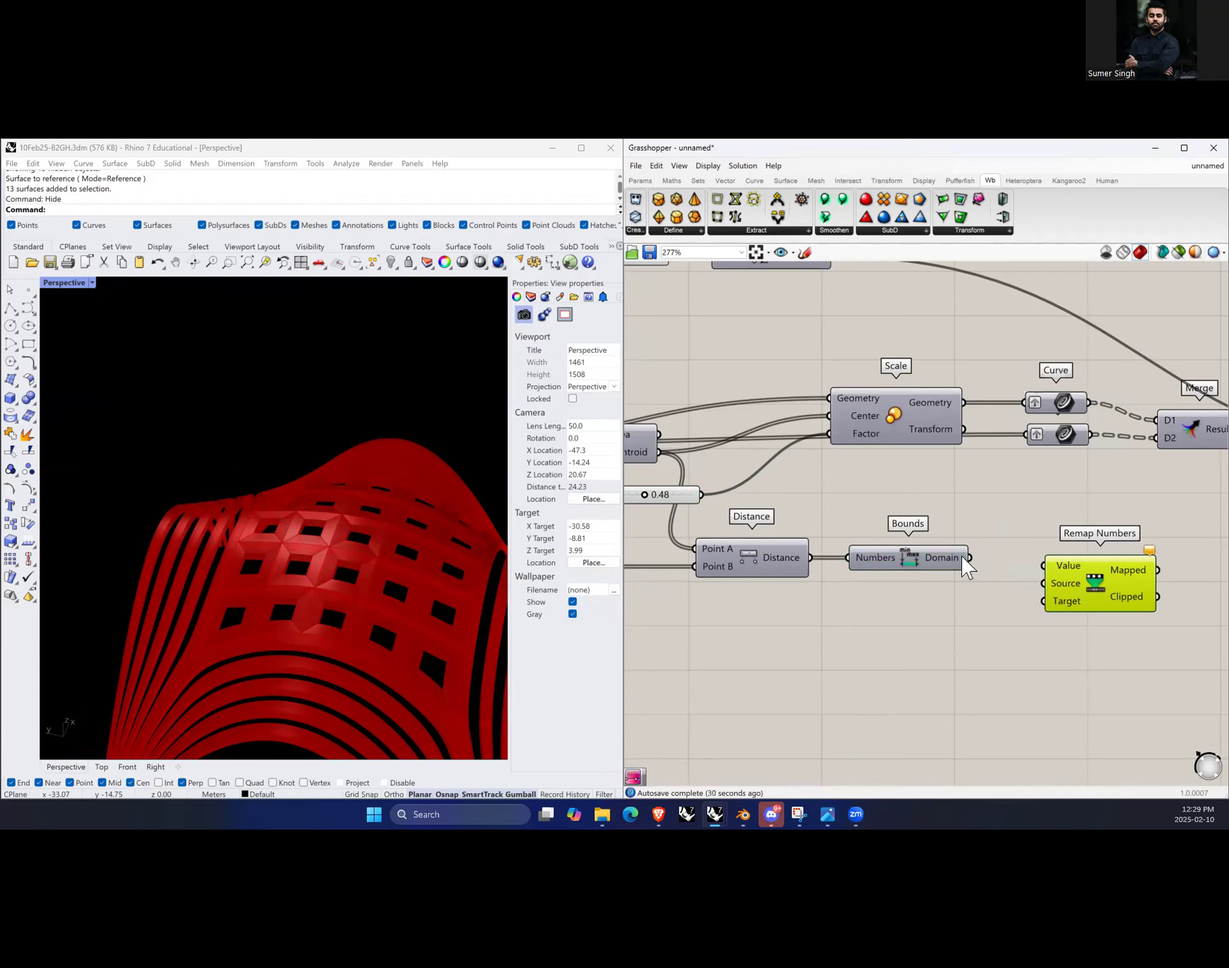
left_click_drag(884, 568, 883, 602)
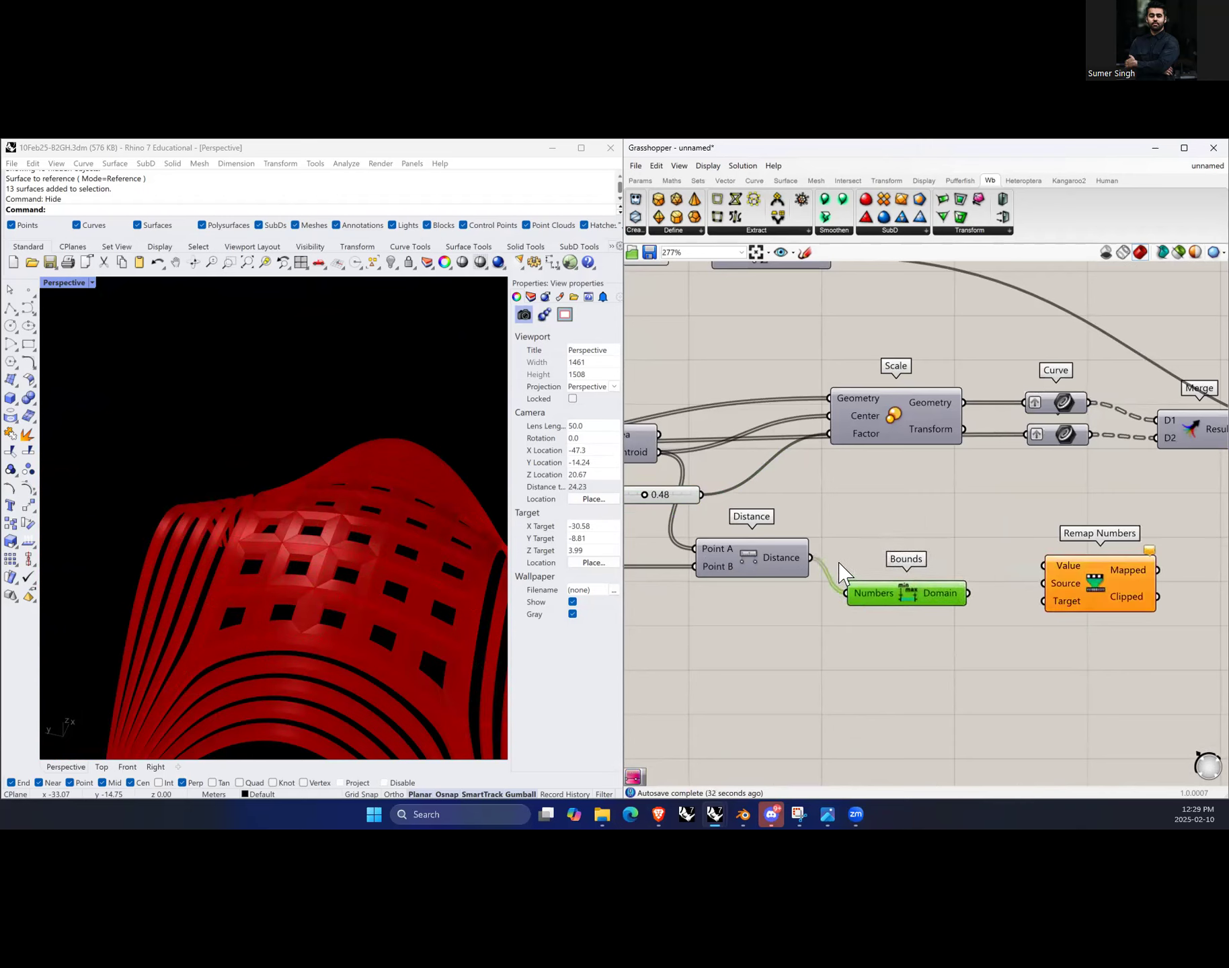
left_click_drag(810, 558, 1103, 578)
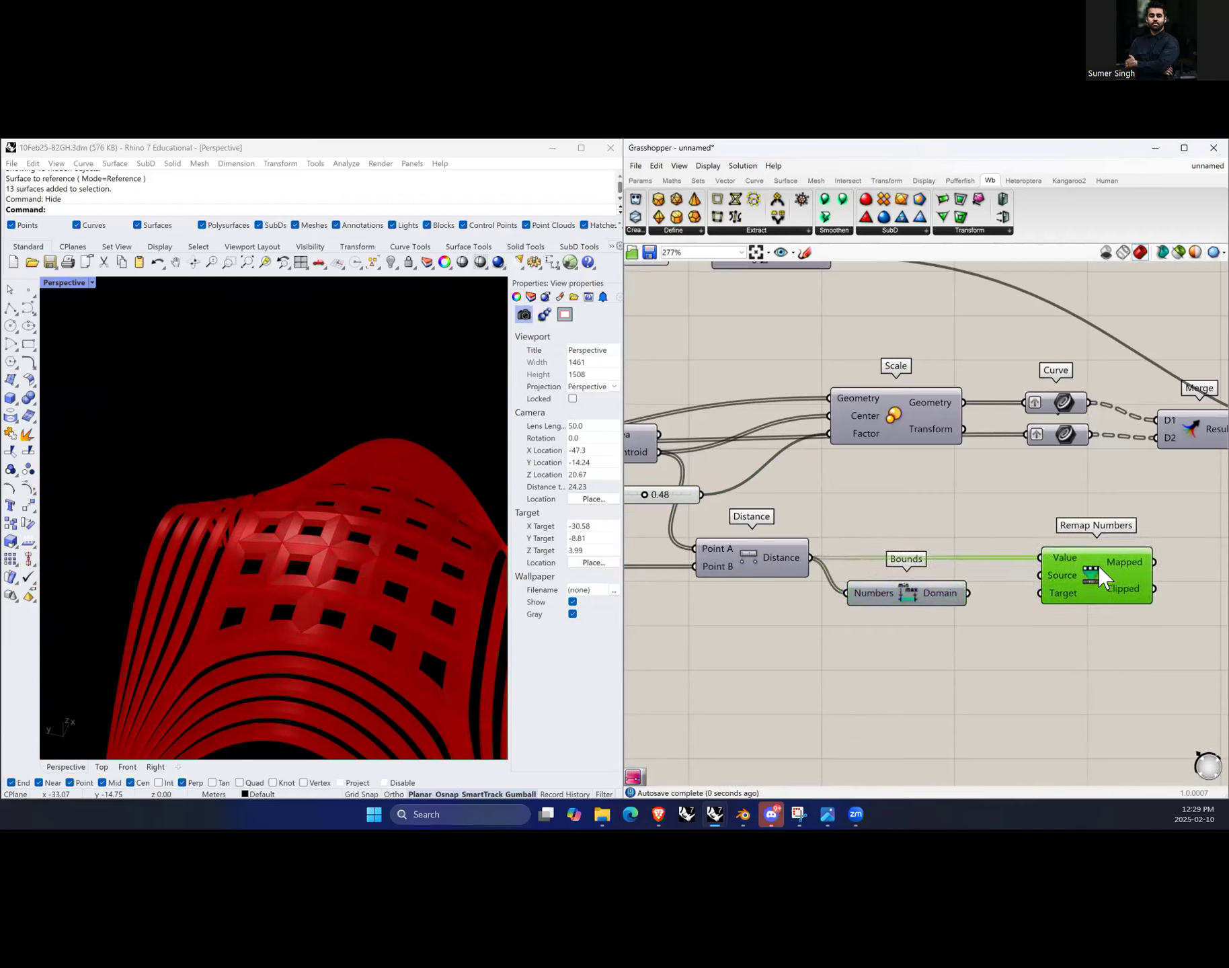
Step: Position Bounds beside Remap Numbers and add a Construct Domain component below them
left_click_drag(931, 600, 953, 579)
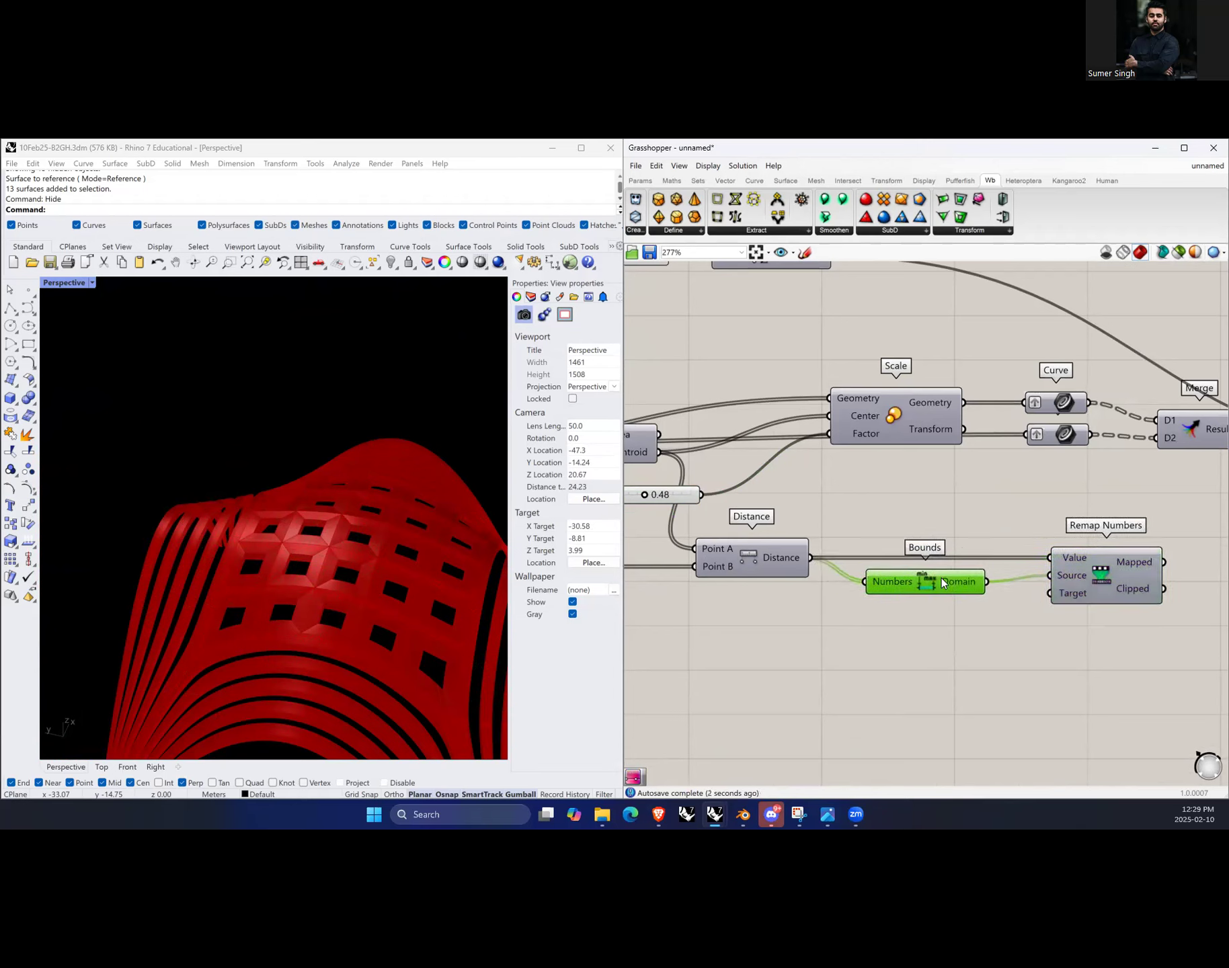
double_click(994, 662)
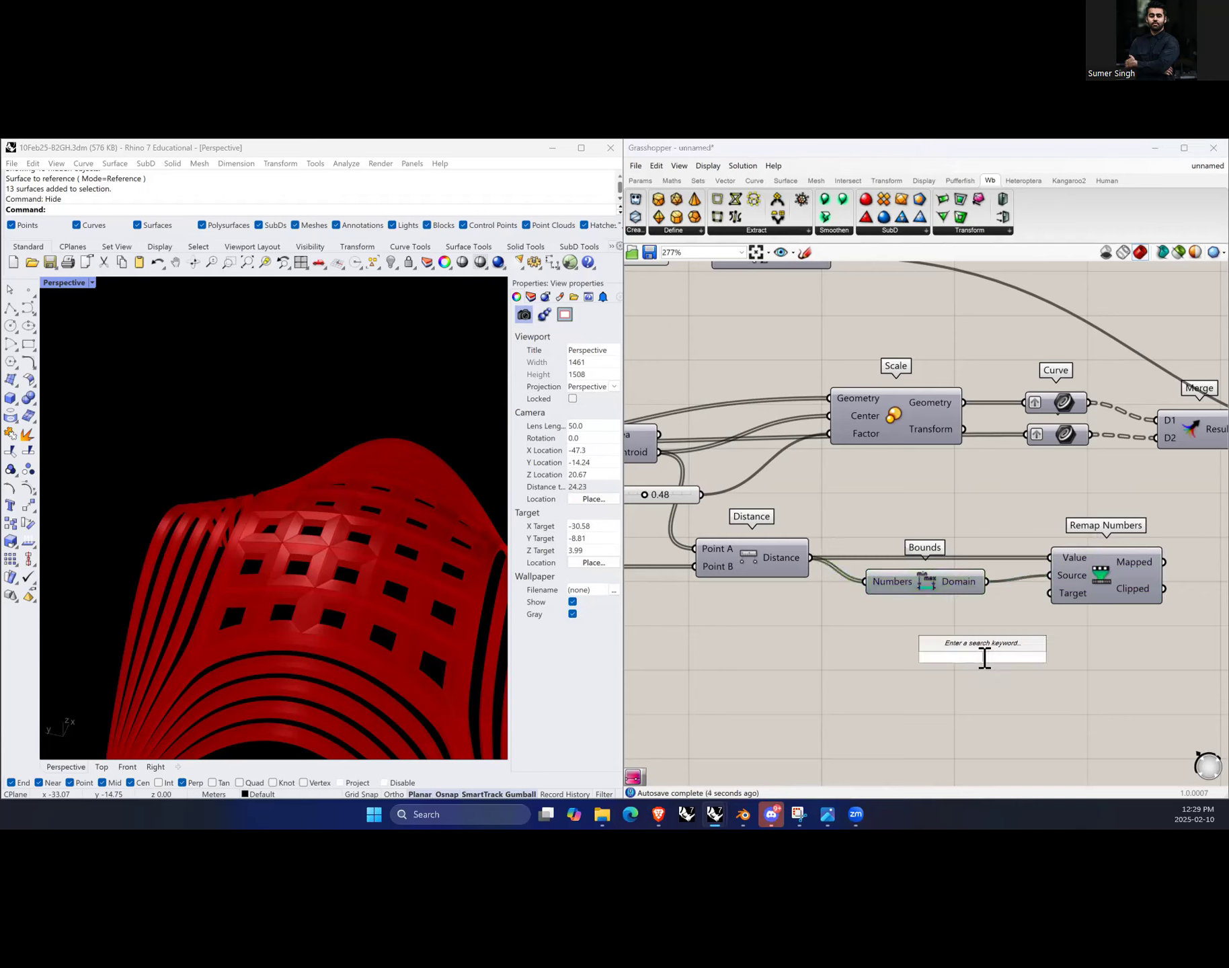
type("construct domain")
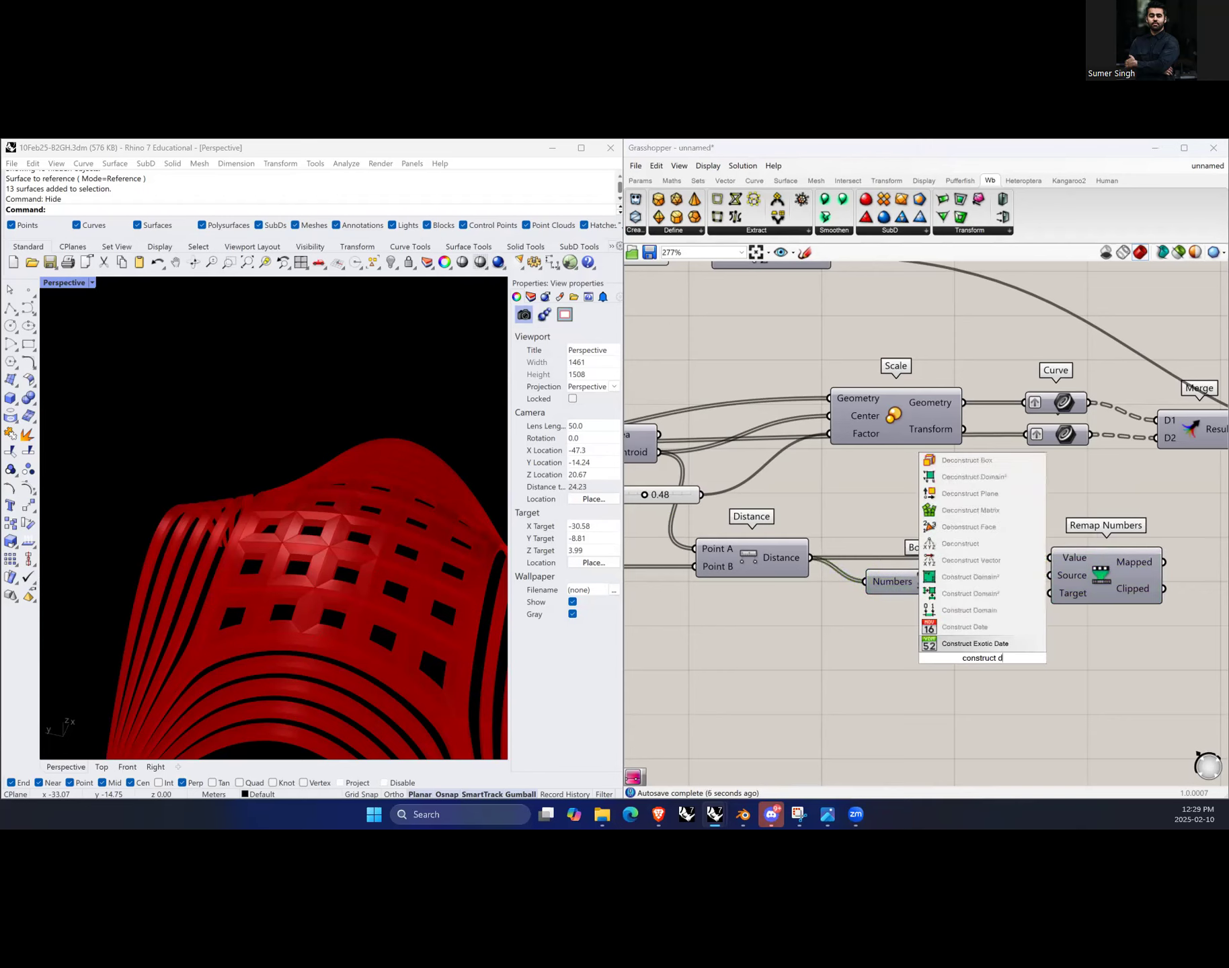
key("Up")
key("Return")
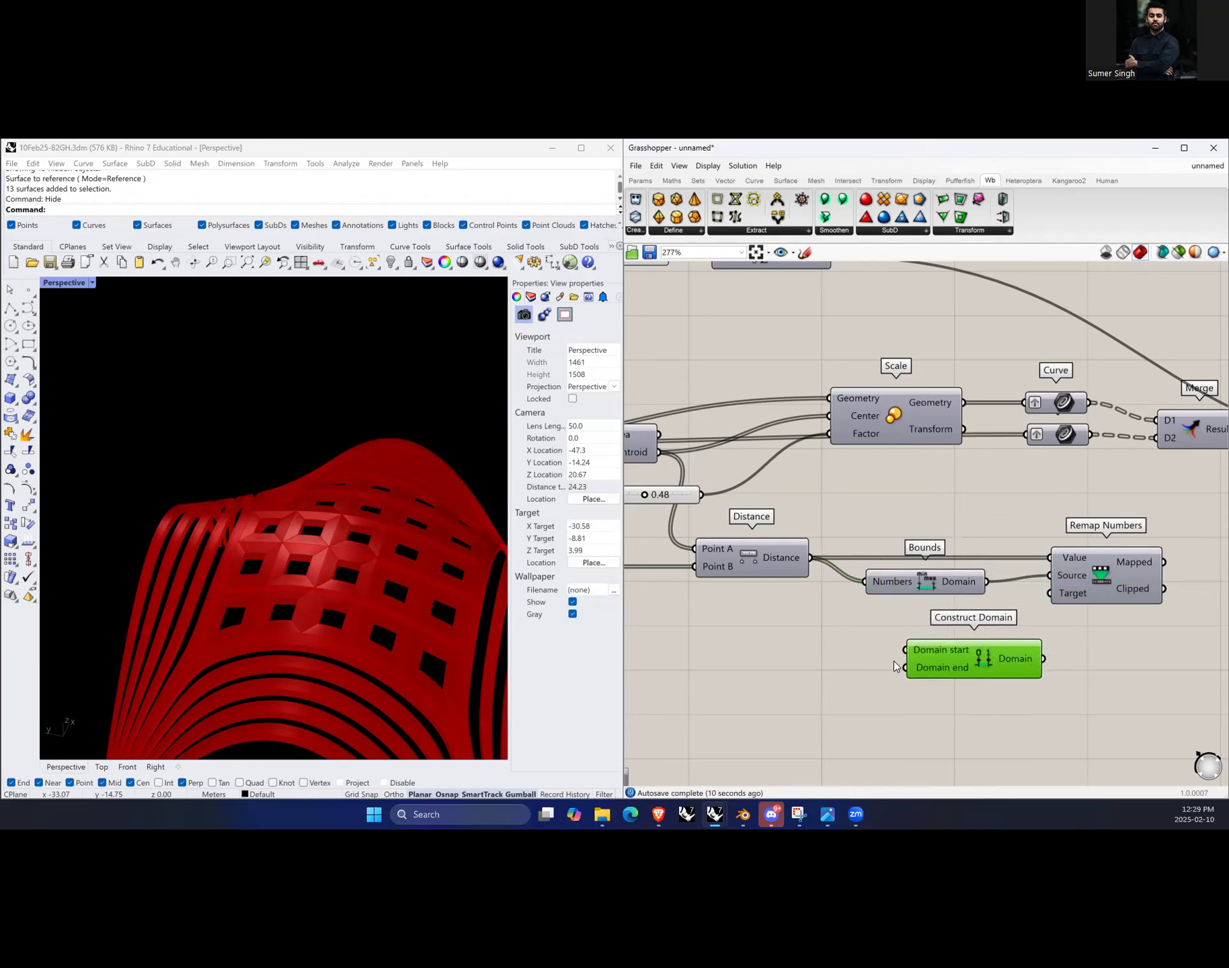
Step: Add two number sliders ranging 0 to 1 and connect them to Construct Domain's start and end inputs
double_click(758, 663)
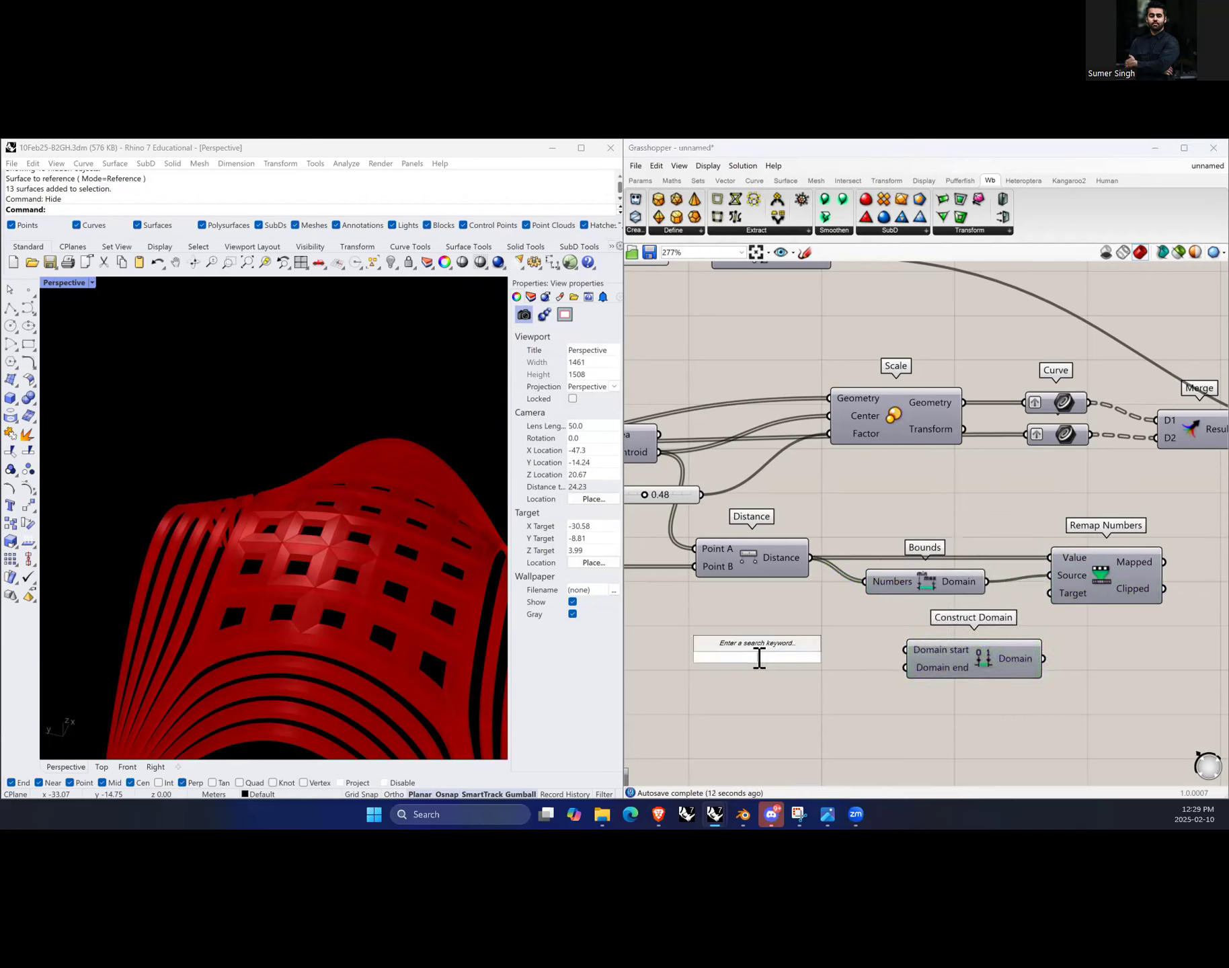
type("0....0.5....1")
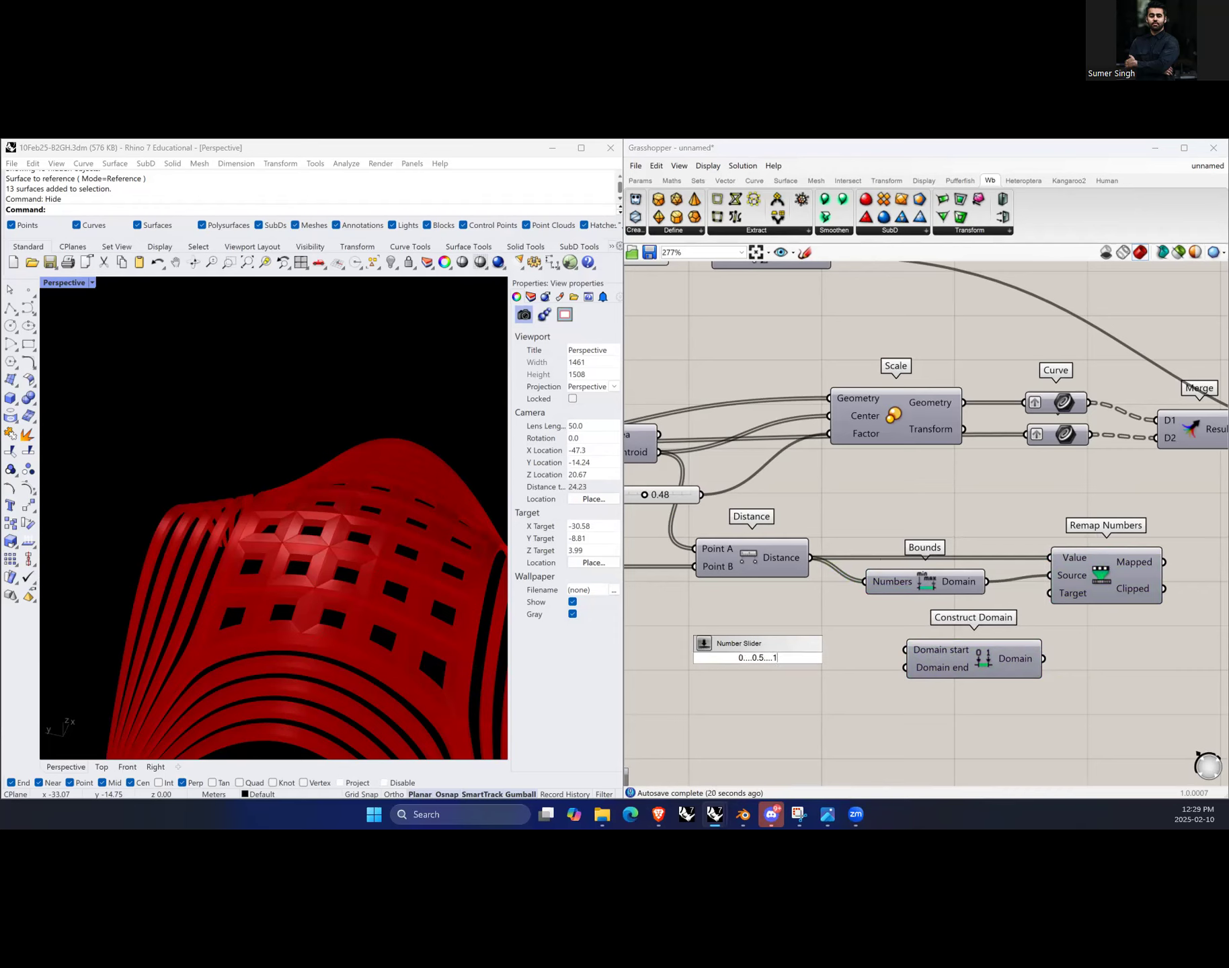
key("Return")
left_click(758, 665)
left_click_drag(758, 682, 760, 682, "alt")
left_click_drag(848, 657, 907, 668)
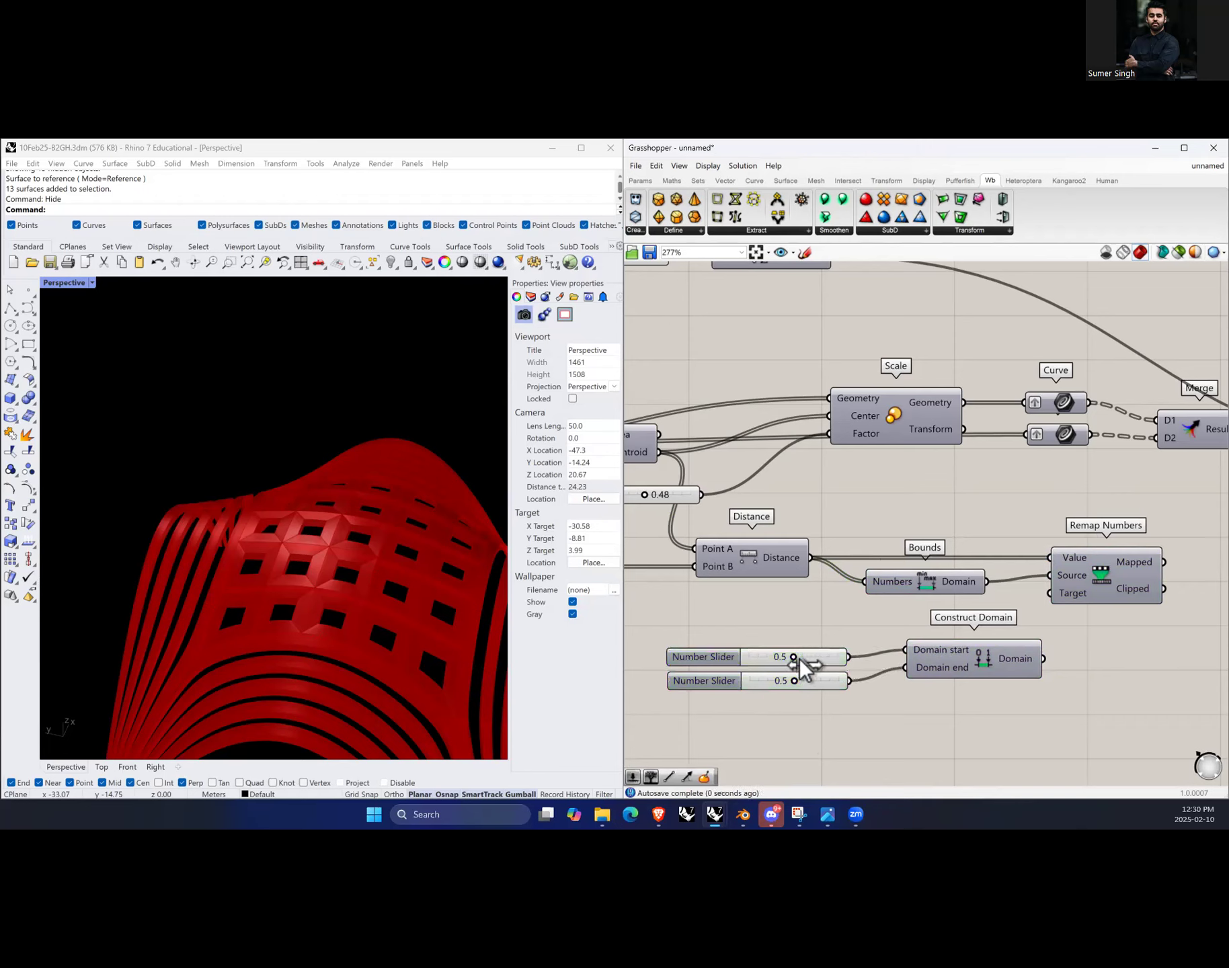
mouse_move(802, 666)
left_mouse_down()
mouse_move(831, 663)
mouse_move(789, 684)
left_mouse_up()
Step: Connect the constructed domain to Remap Numbers' Target and the Mapped output to the Scale Factor input
scroll(723, 675, "down", 1)
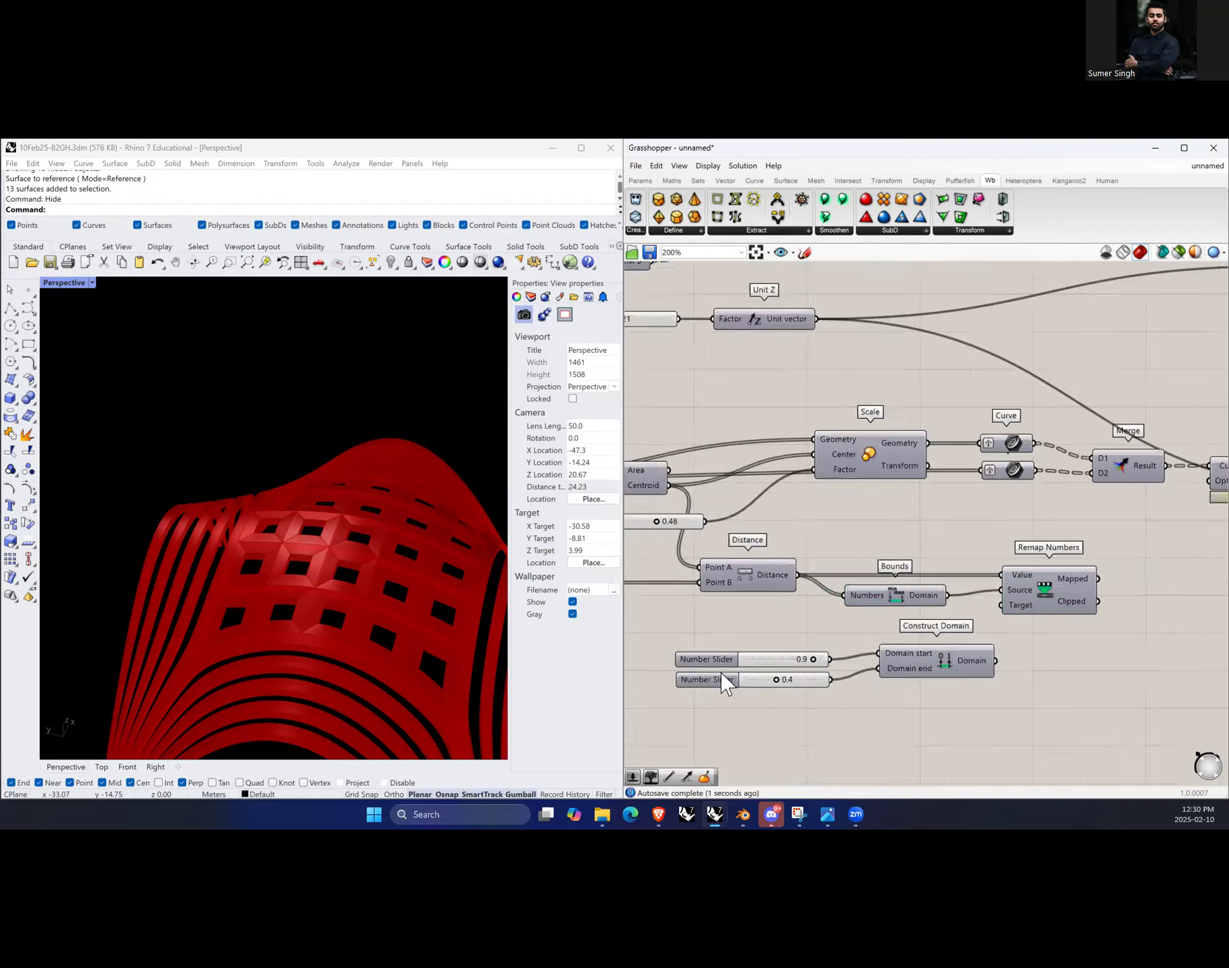
right_click_drag(1018, 649, 901, 661)
left_click_drag(877, 673, 882, 618)
left_click_drag(844, 692, 832, 685)
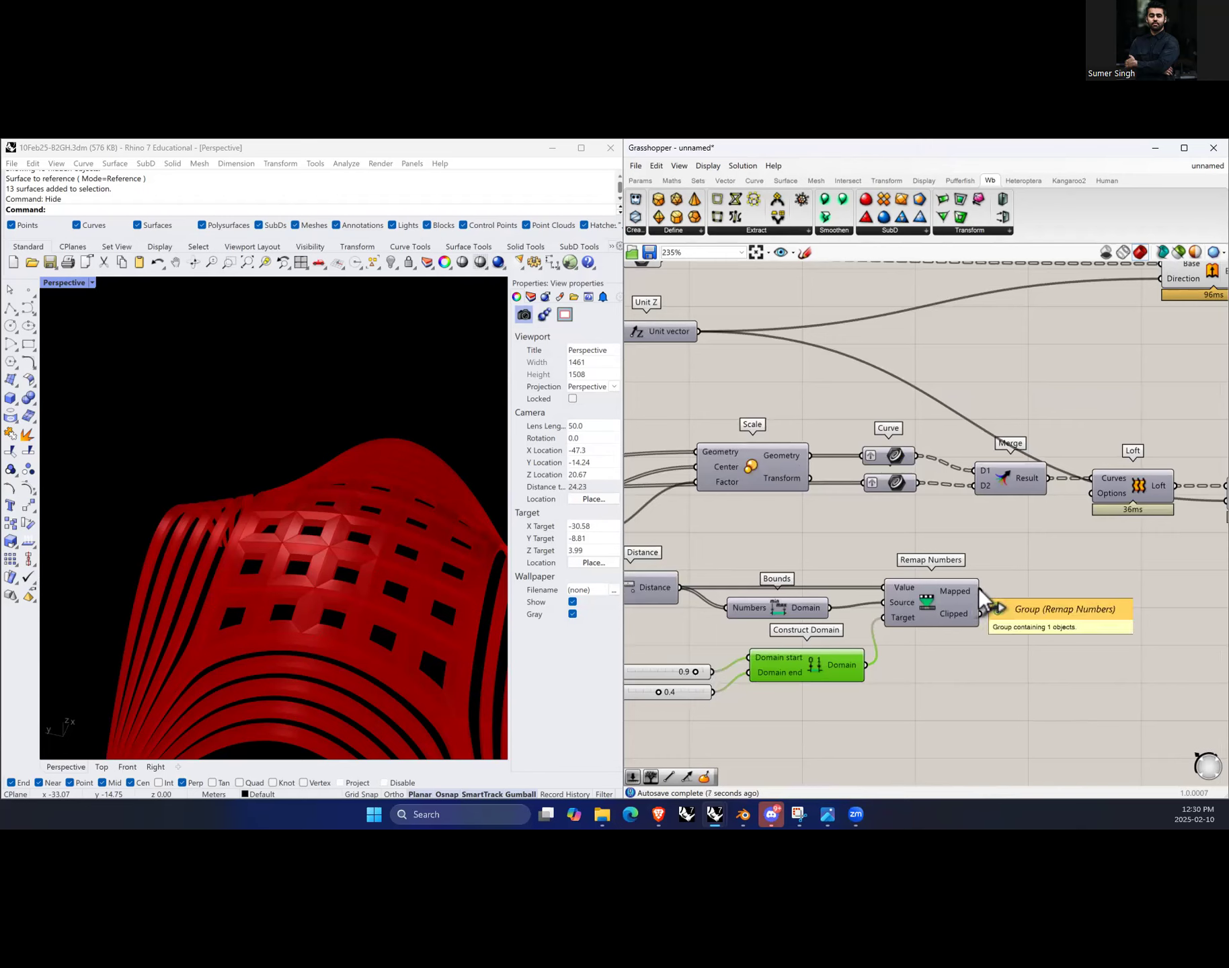
left_click_drag(980, 591, 695, 483)
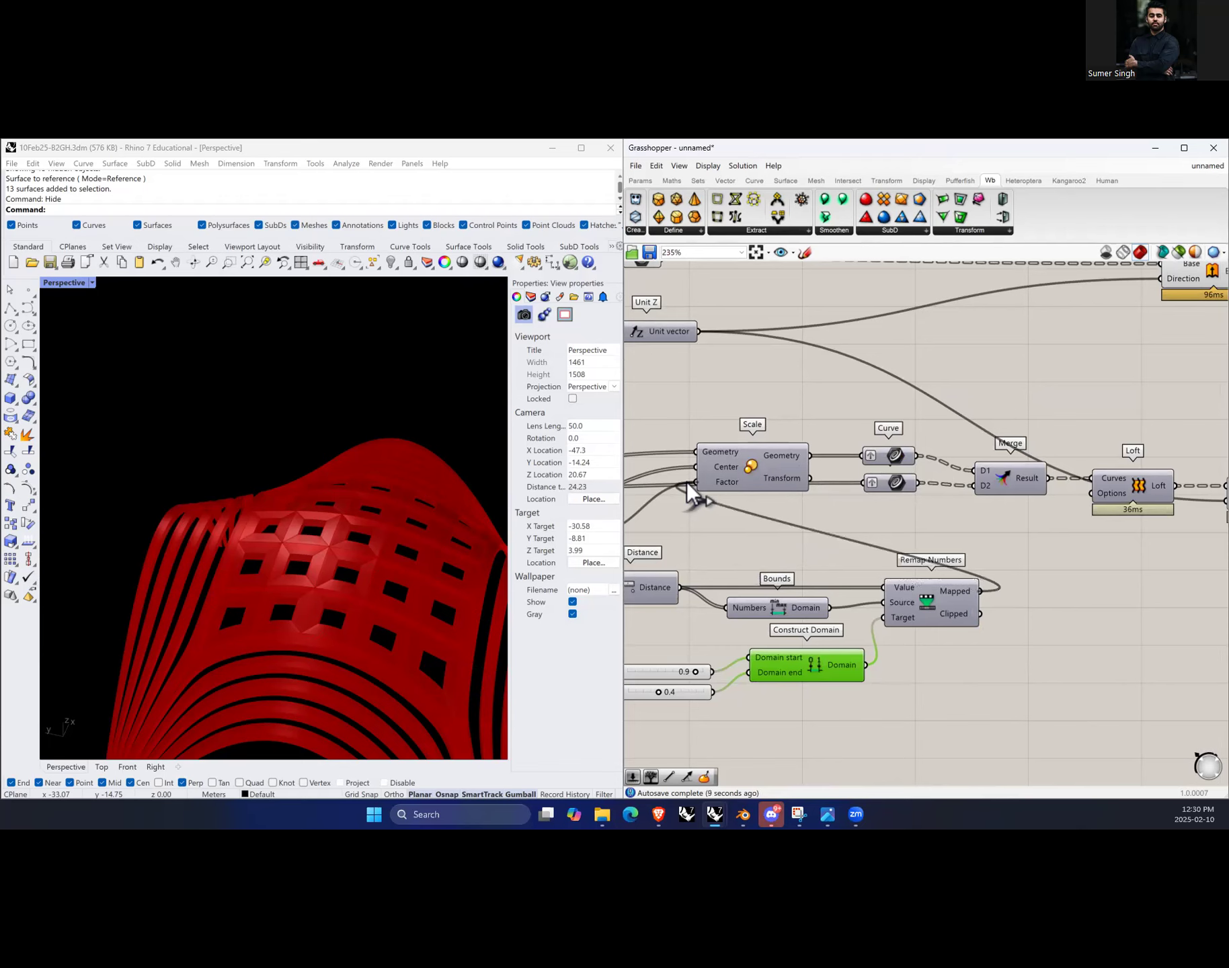
Step: Set the target domain sliders to 0.2 and 0.7 while checking the panel openings in the viewport
right_click_drag(422, 631, 400, 599)
scroll(395, 584, "up", 2)
scroll(329, 585, "down", 2)
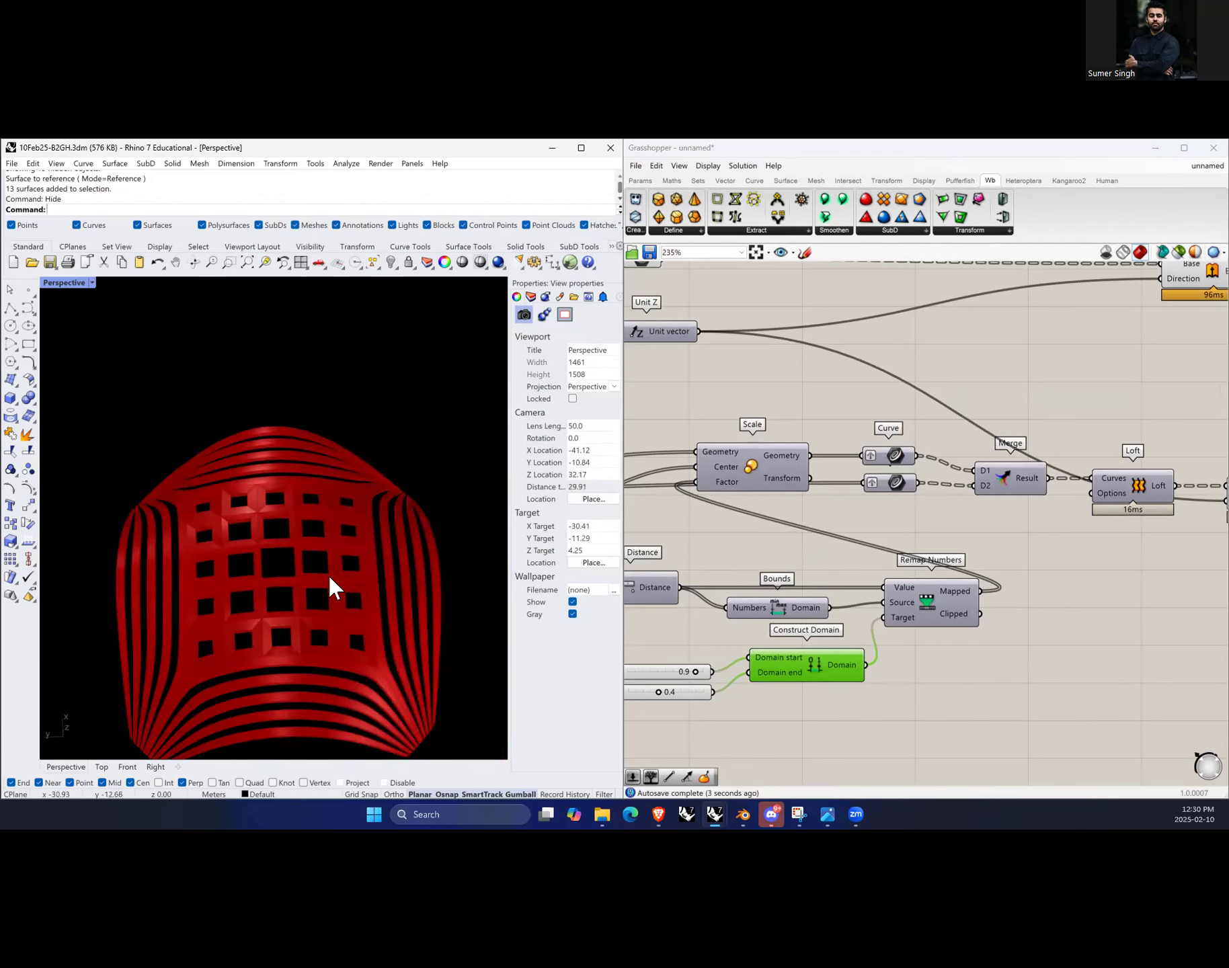
scroll(332, 585, "up", 3)
scroll(766, 687, "down", 2)
scroll(766, 687, "up", 2)
mouse_move(786, 653)
left_mouse_down()
mouse_move(736, 658)
mouse_move(774, 674)
left_mouse_up()
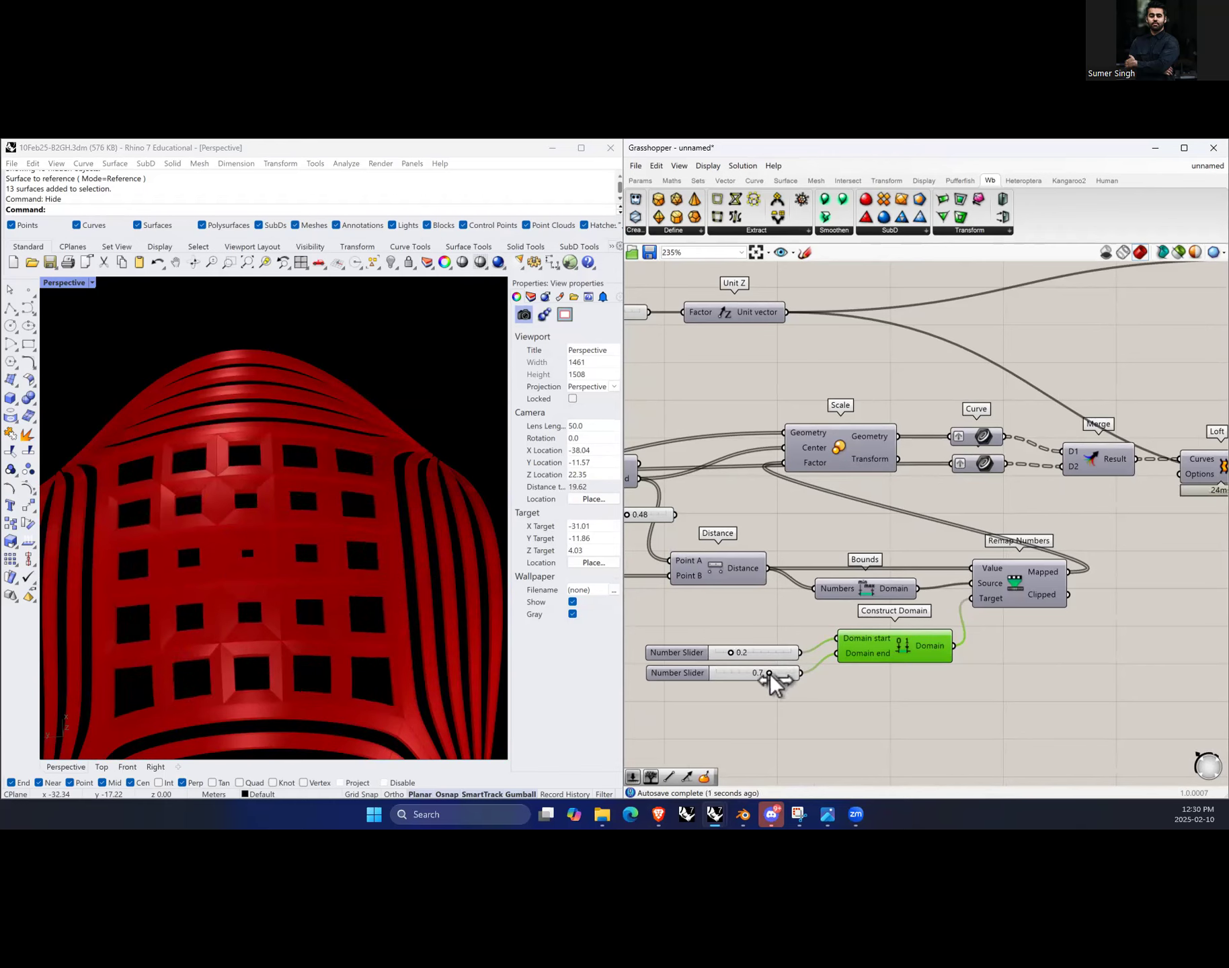
Step: Move the MD Slider attractor point to about 0.54, 0.48
scroll(993, 650, "down", 4)
scroll(664, 692, "up", 4)
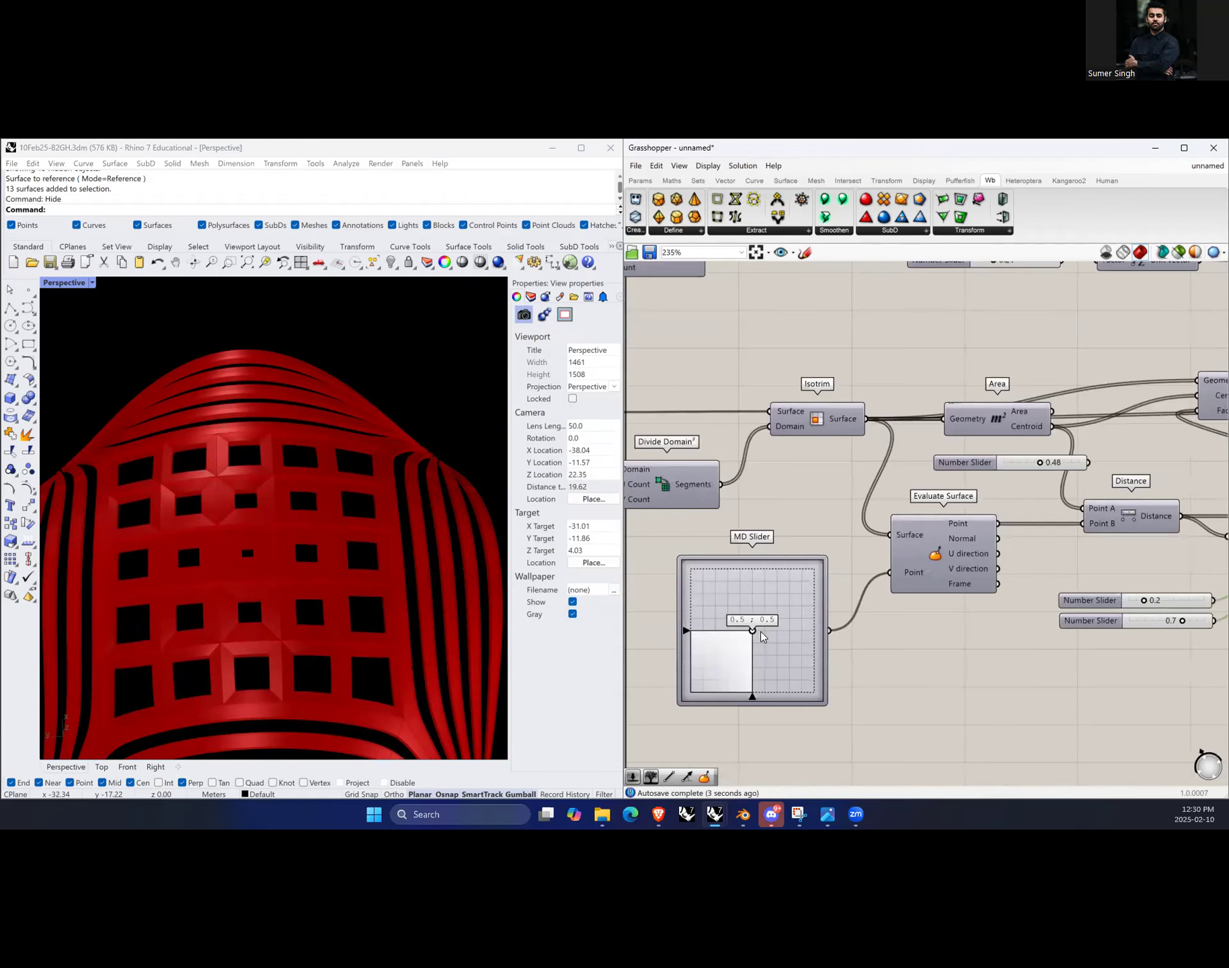
mouse_move(753, 632)
left_mouse_down()
mouse_move(747, 585)
mouse_move(774, 654)
mouse_move(727, 645)
mouse_move(758, 635)
left_mouse_up()
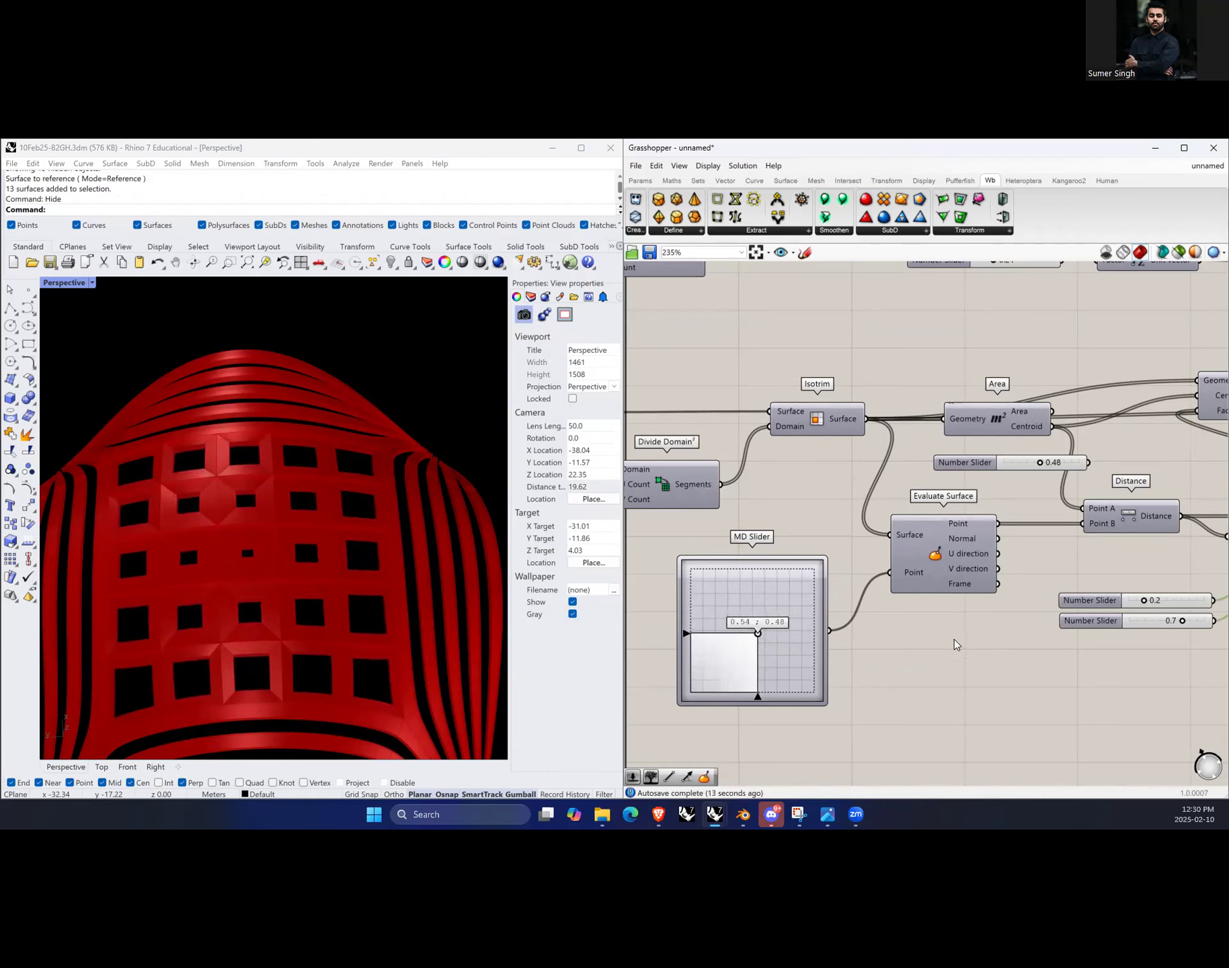
Step: Examine the Remap, Extrude and Merge components and their viewport previews across the definition
scroll(876, 629, "down", 8)
scroll(1016, 634, "up", 8)
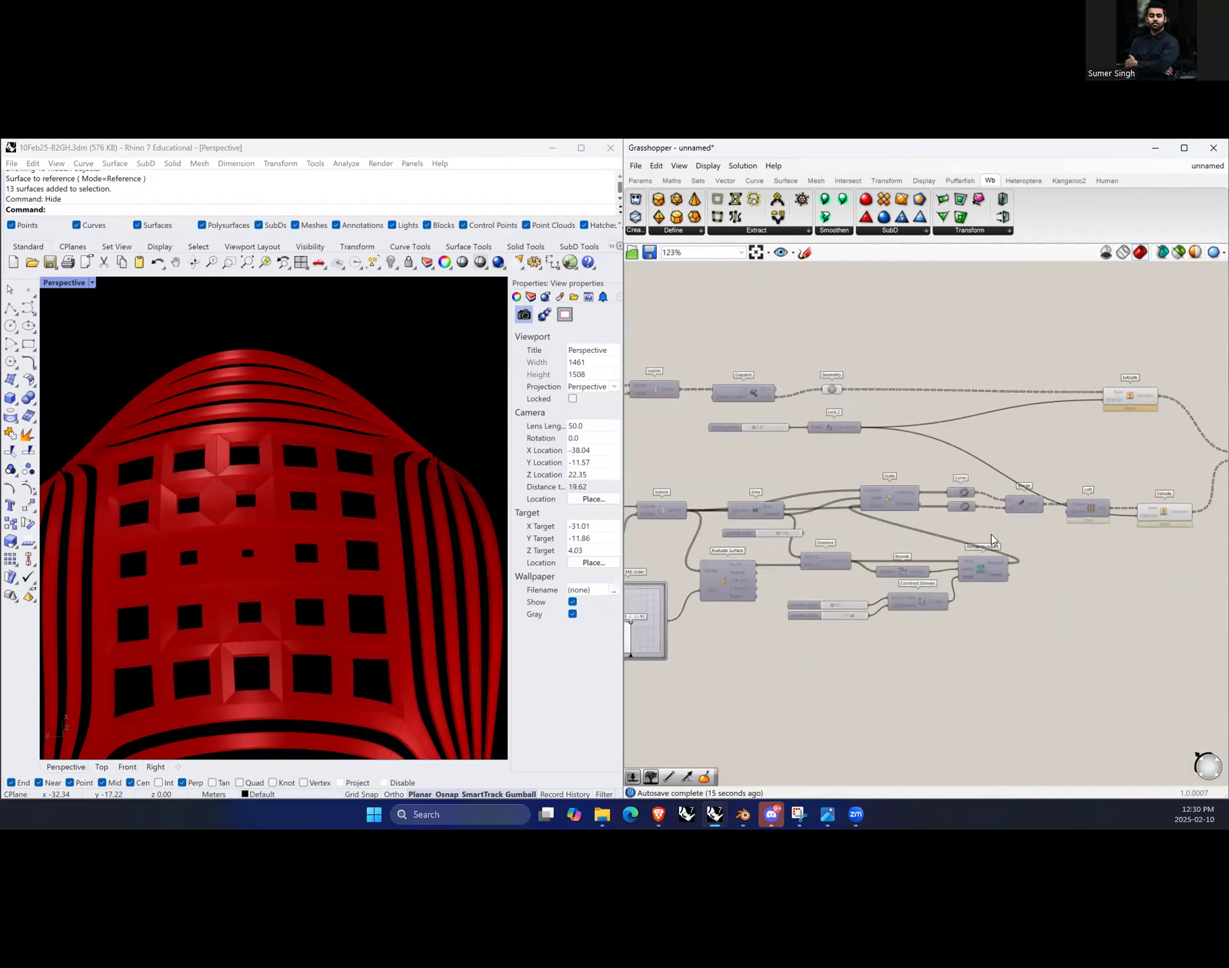
left_click(986, 593)
scroll(1064, 710, "down", 5)
scroll(1064, 650, "up", 4)
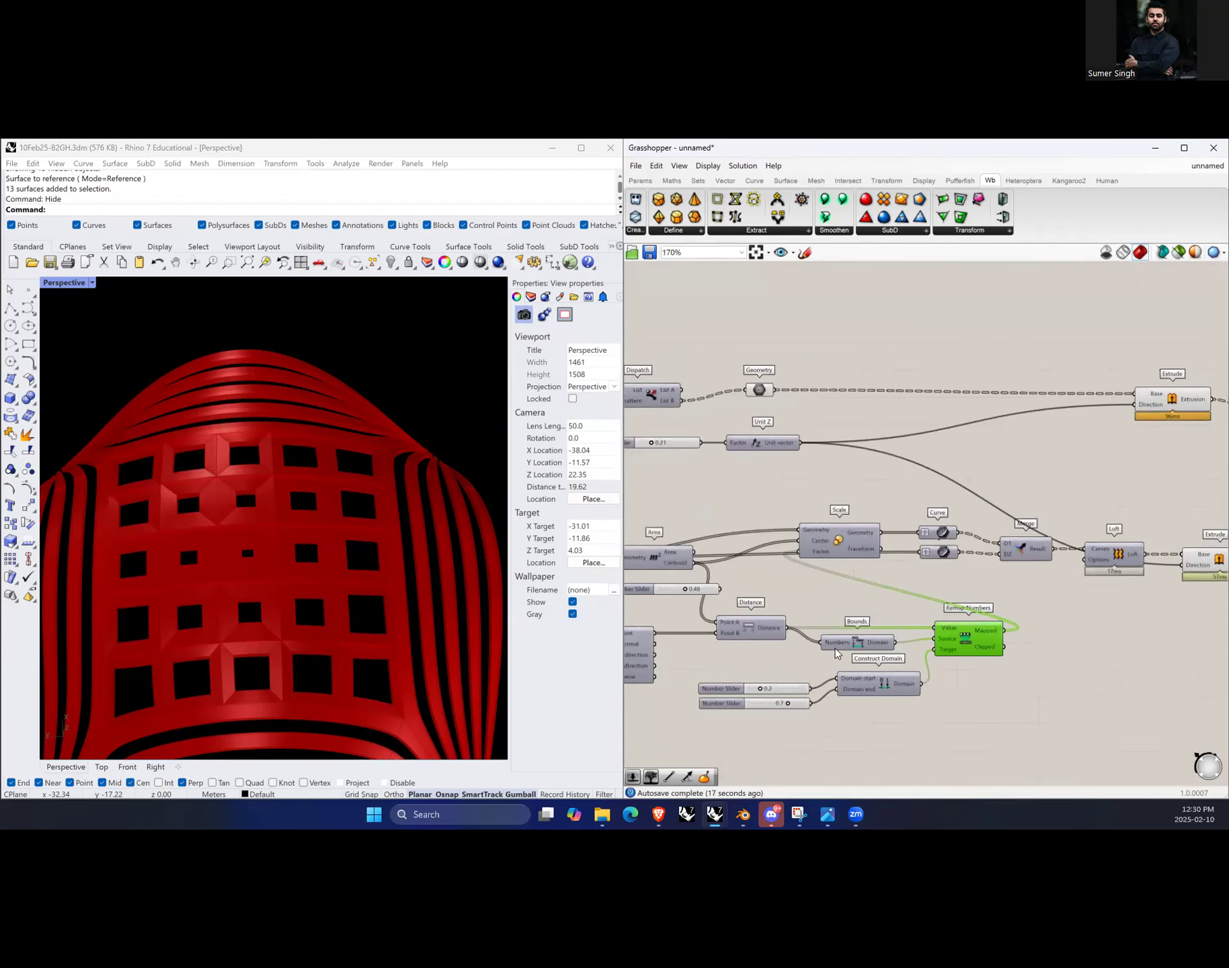
scroll(1056, 606, "up", 2)
left_click(1020, 605)
left_click(1136, 525)
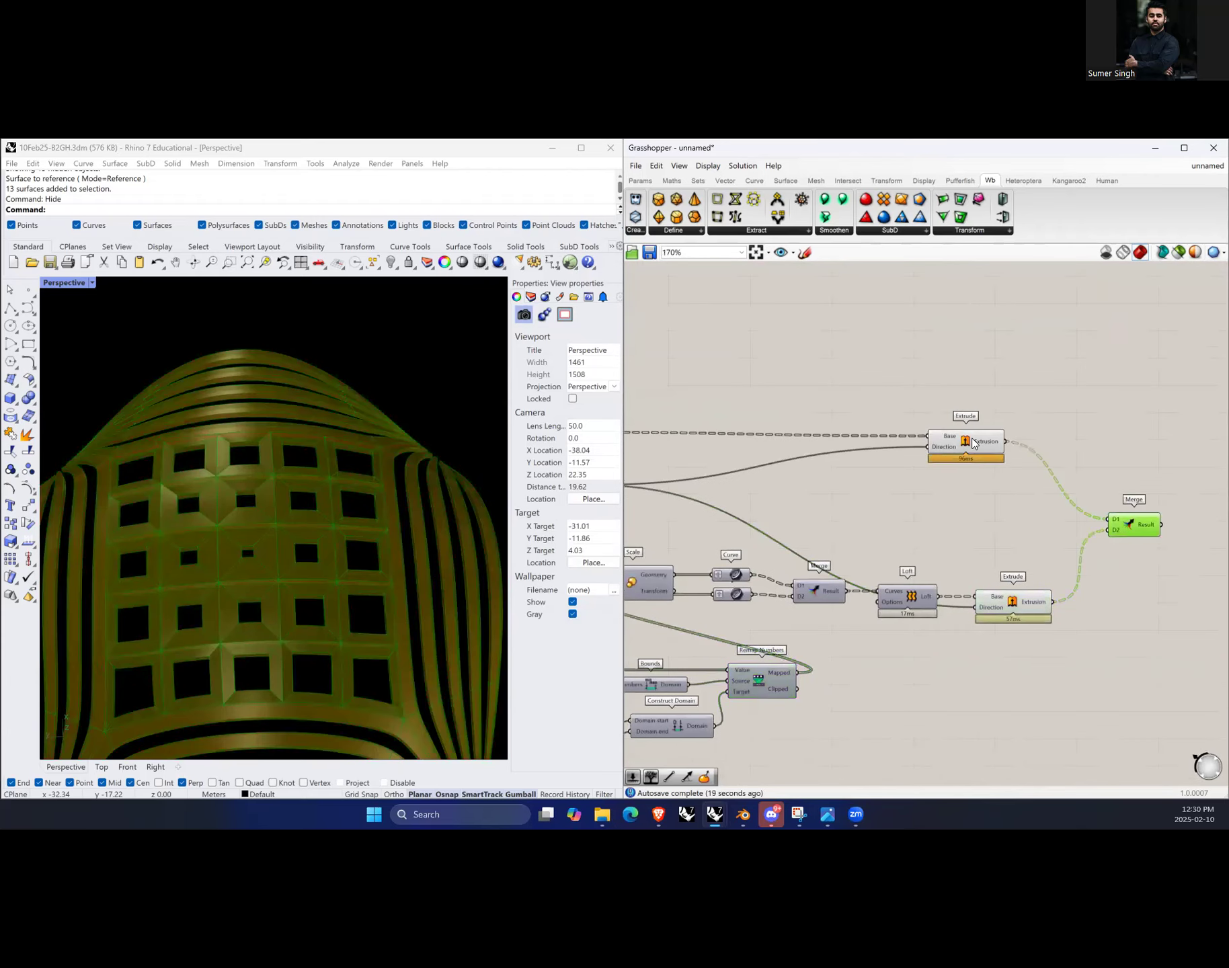
left_click(975, 444)
left_click(1065, 418)
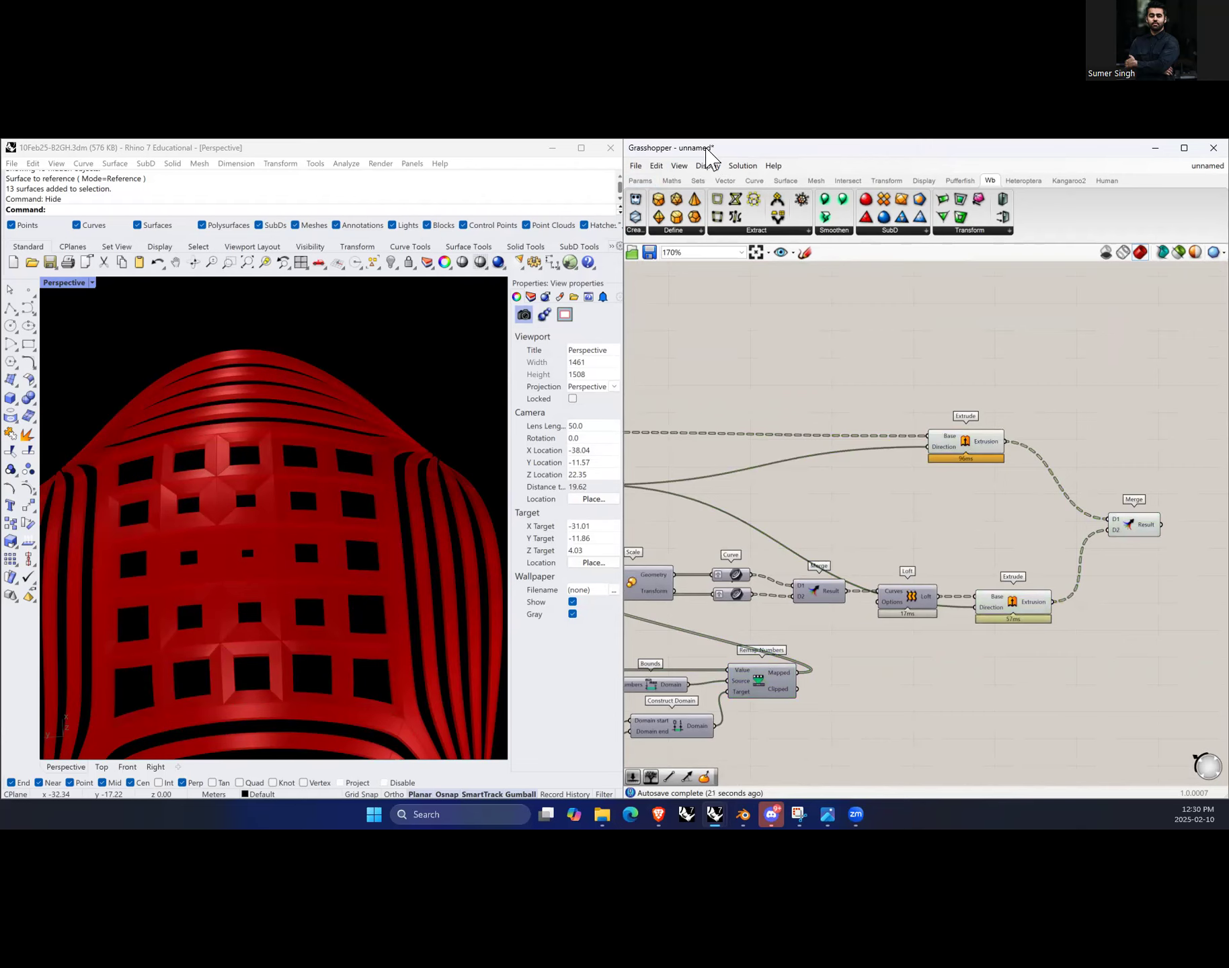